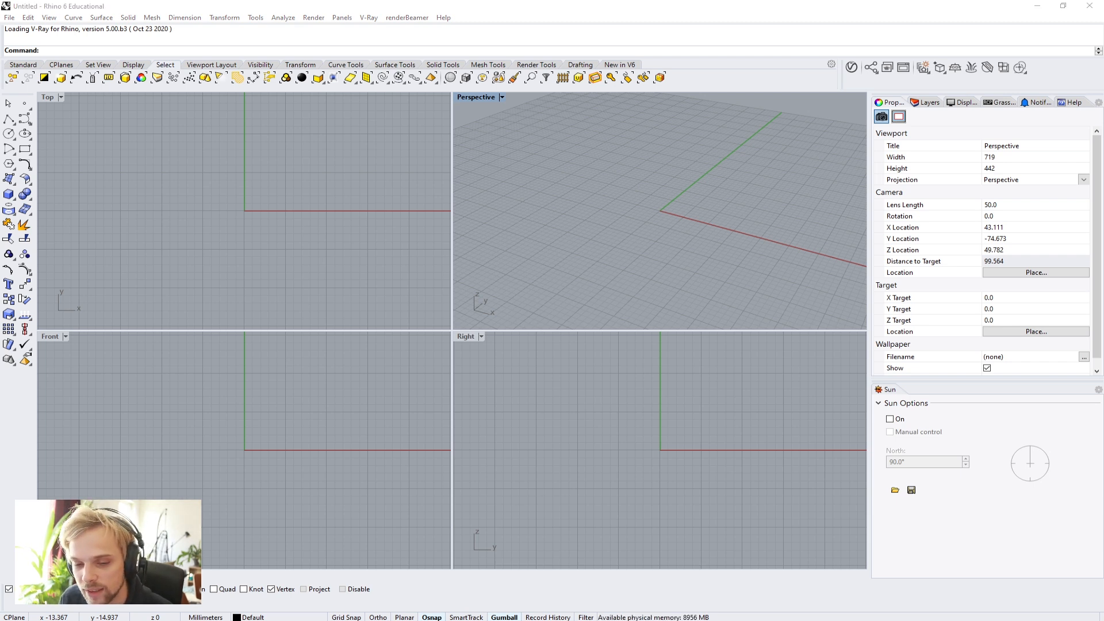
# Step: Switch to the AADA20 course page in the browser, look up the course specific files section, and return to Rhino
pyautogui.moveTo(0, 236); pyautogui.dragTo(638, 0)
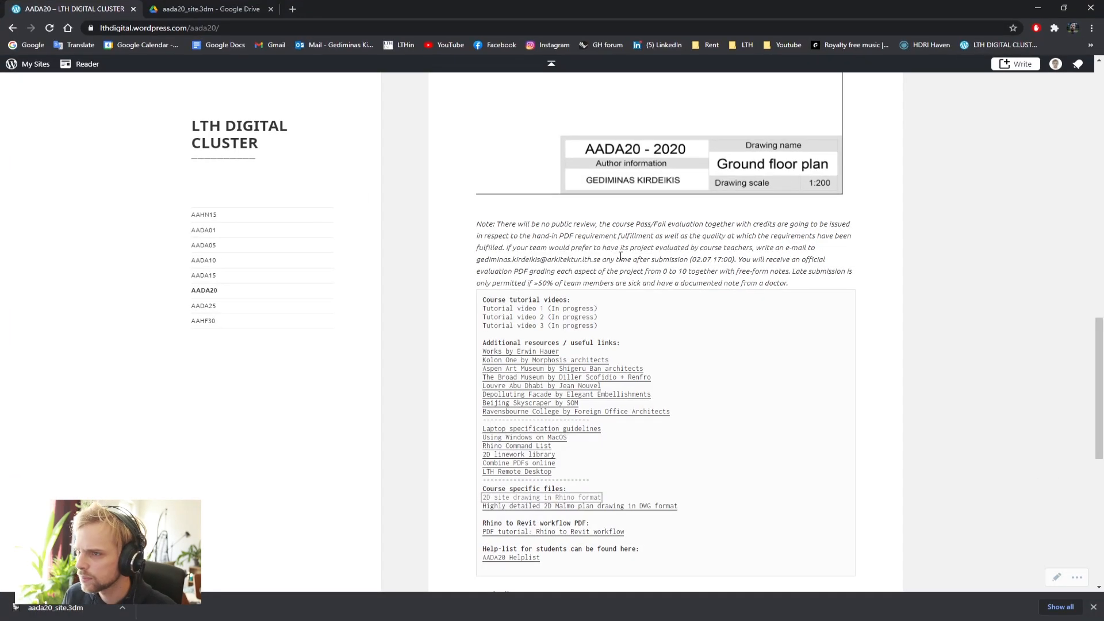
pyautogui.scroll(-2, 621, 256)
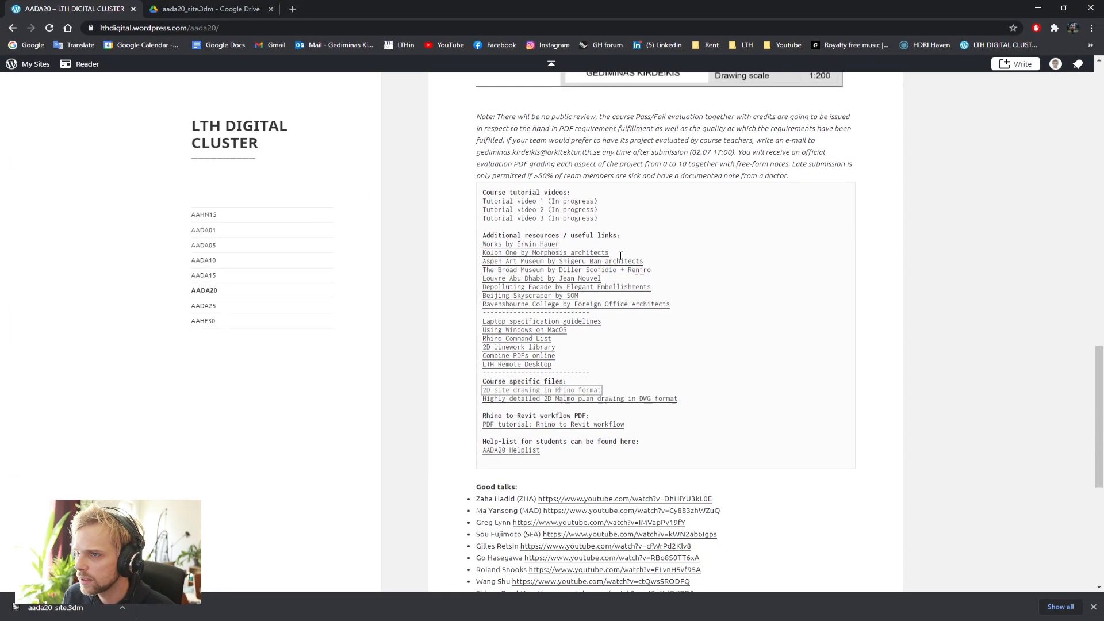
pyautogui.scroll(3, 510, 210)
pyautogui.scroll(-3, 510, 210)
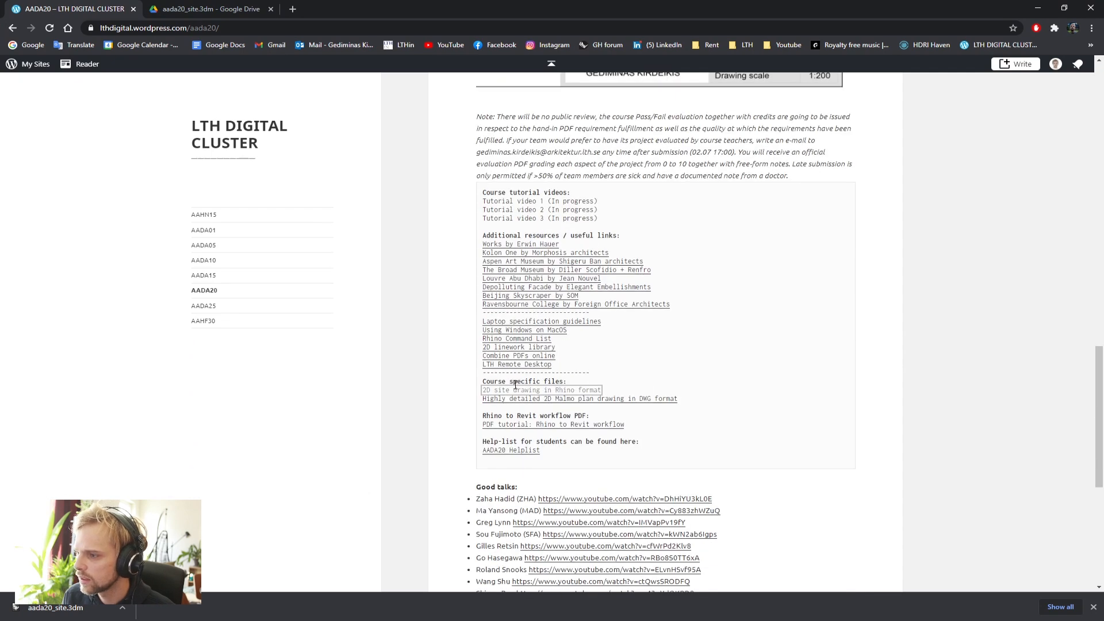
pyautogui.moveTo(484, 382); pyautogui.dragTo(592, 384)
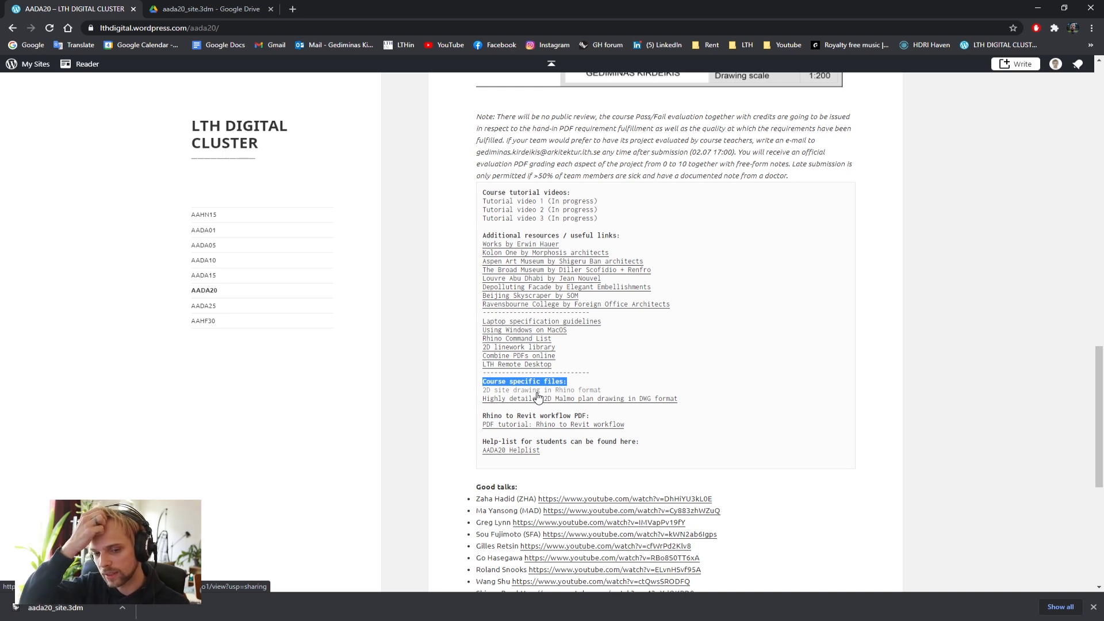
pyautogui.moveTo(572, 6); pyautogui.dragTo(0, 6)
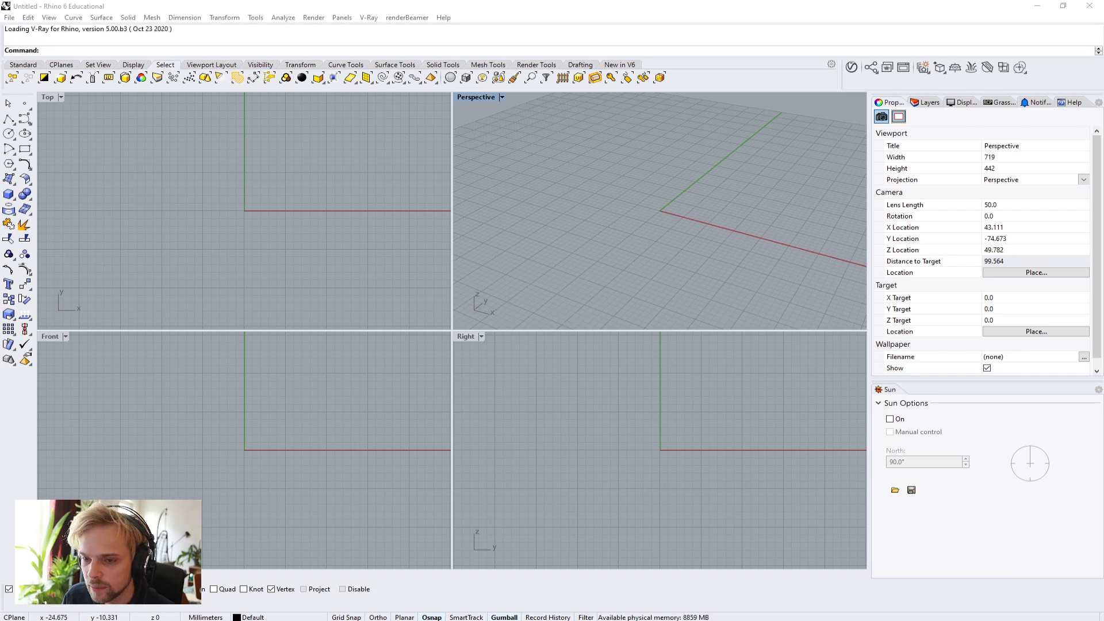
# Step: Bring up the Desktop folder as a medium-sized window over Rhino with the aada20_site file in view
pyautogui.click(134, 482)
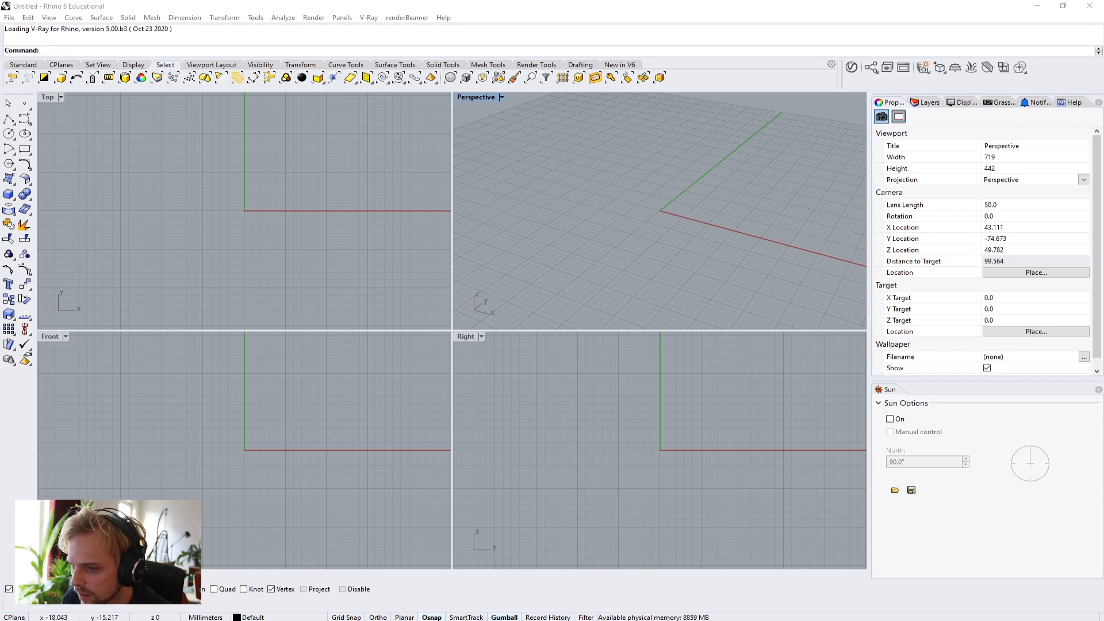
pyautogui.hotkey('alt', 'Tab')
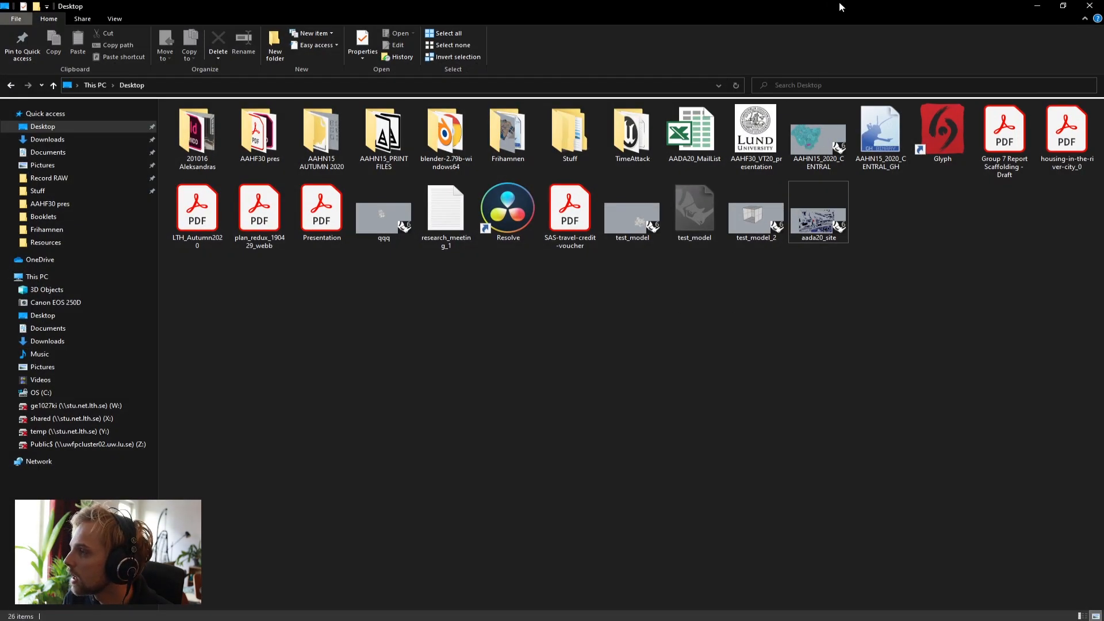
pyautogui.click(1063, 6)
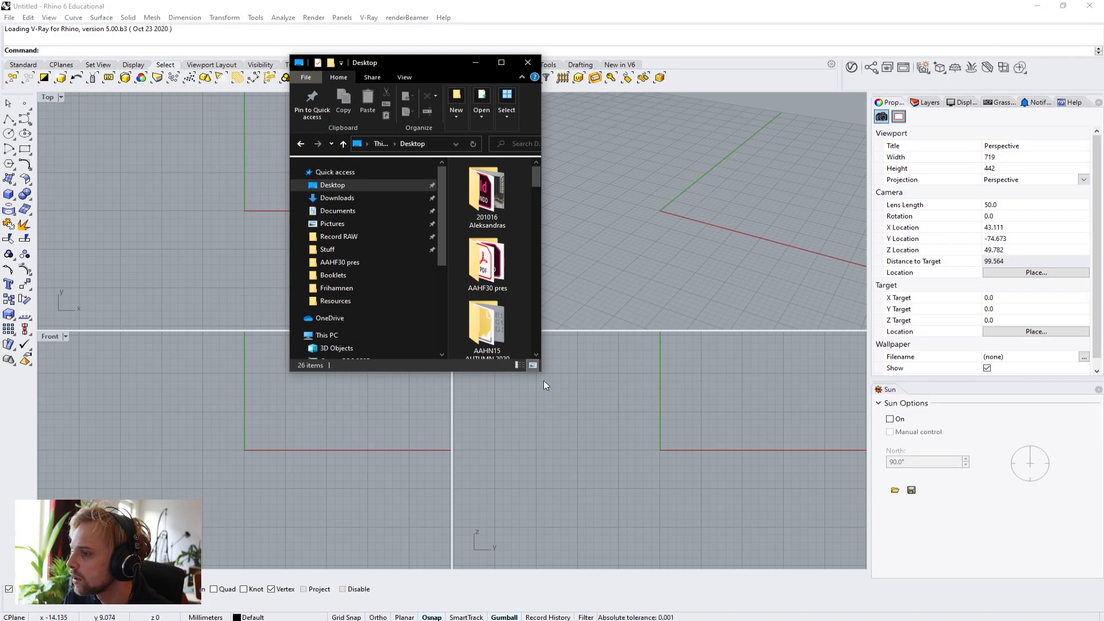
pyautogui.moveTo(540, 372); pyautogui.dragTo(861, 510)
pyautogui.scroll(-1, 560, 474)
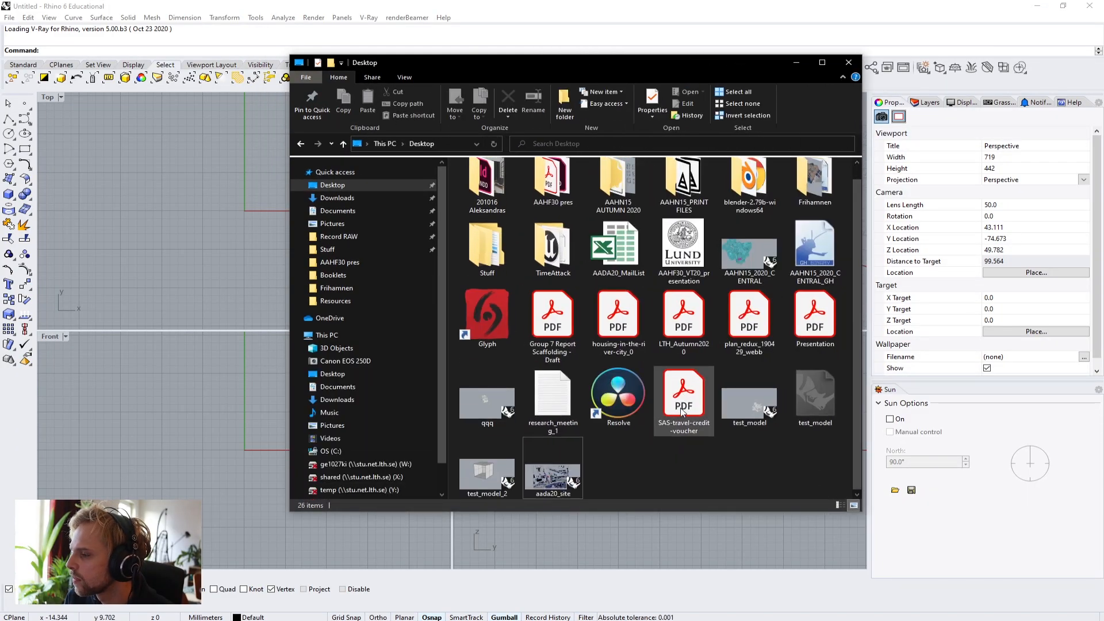
# Step: Import the aada20_site file from the Desktop folder into the Rhino document
pyautogui.moveTo(560, 474); pyautogui.dragTo(206, 201)
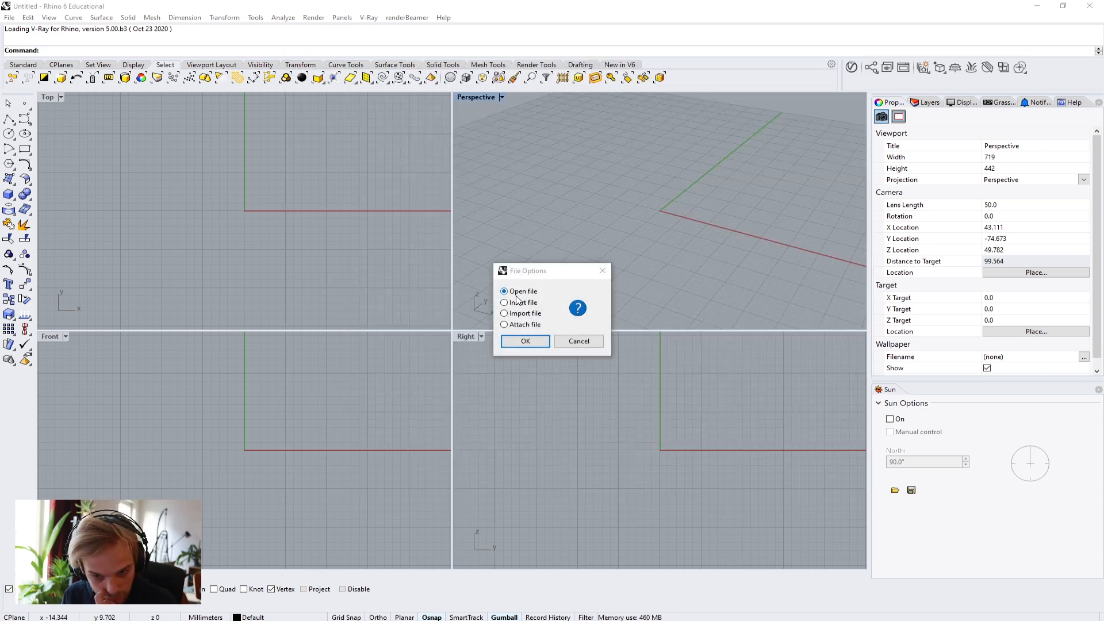
pyautogui.click(512, 314)
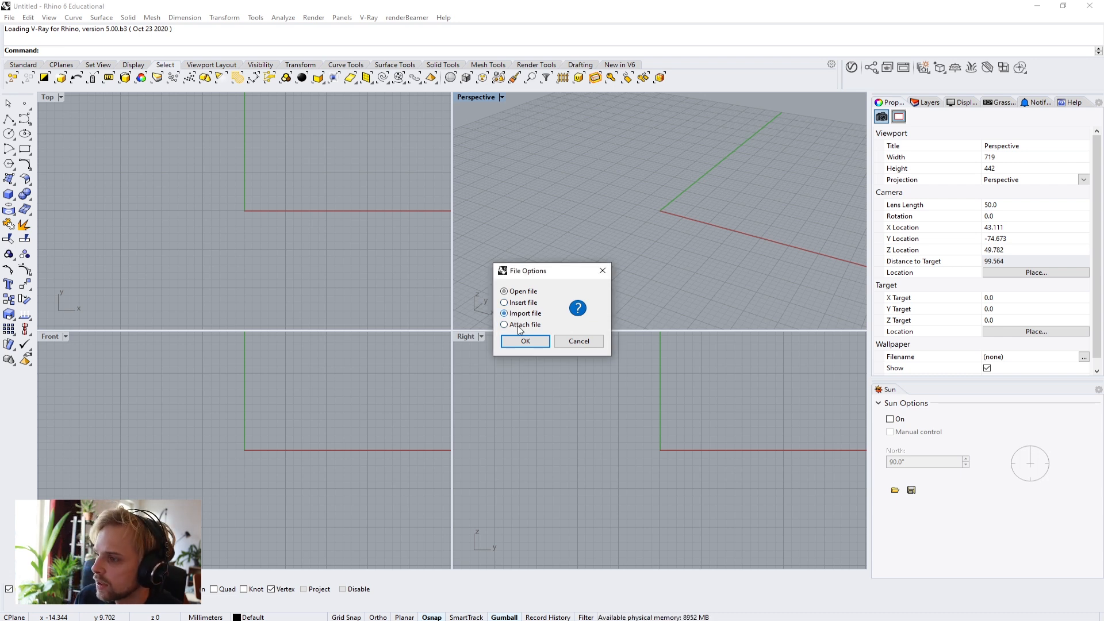
pyautogui.click(538, 342)
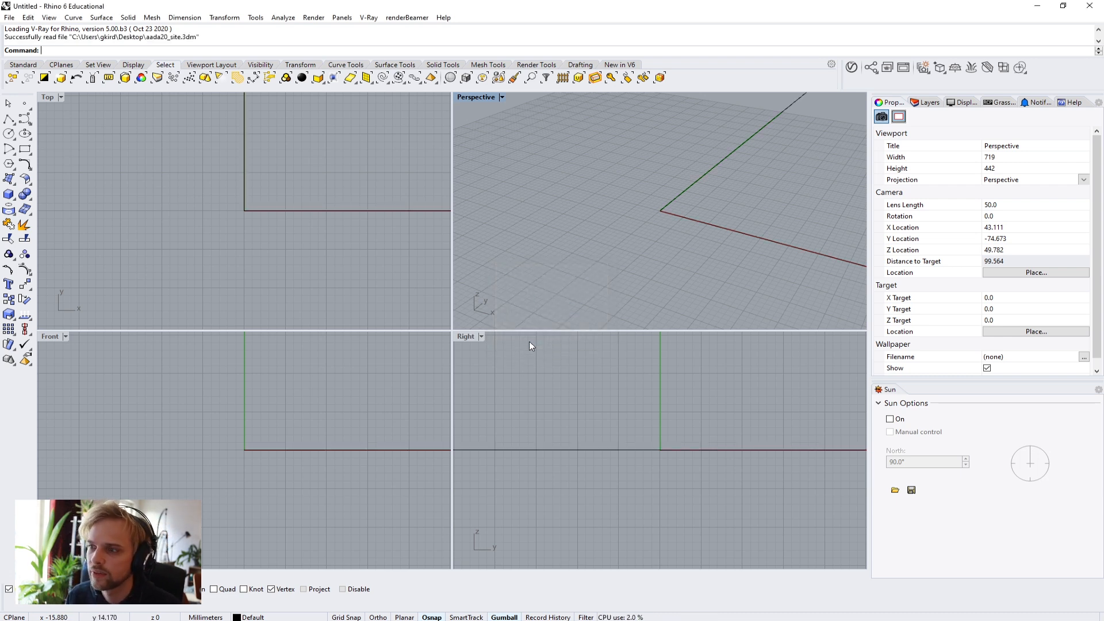
# Step: Maximize the Perspective viewport and frame the imported site drawing around the red plot
pyautogui.doubleClick(476, 97)
pyautogui.scroll(-8, 495, 278)
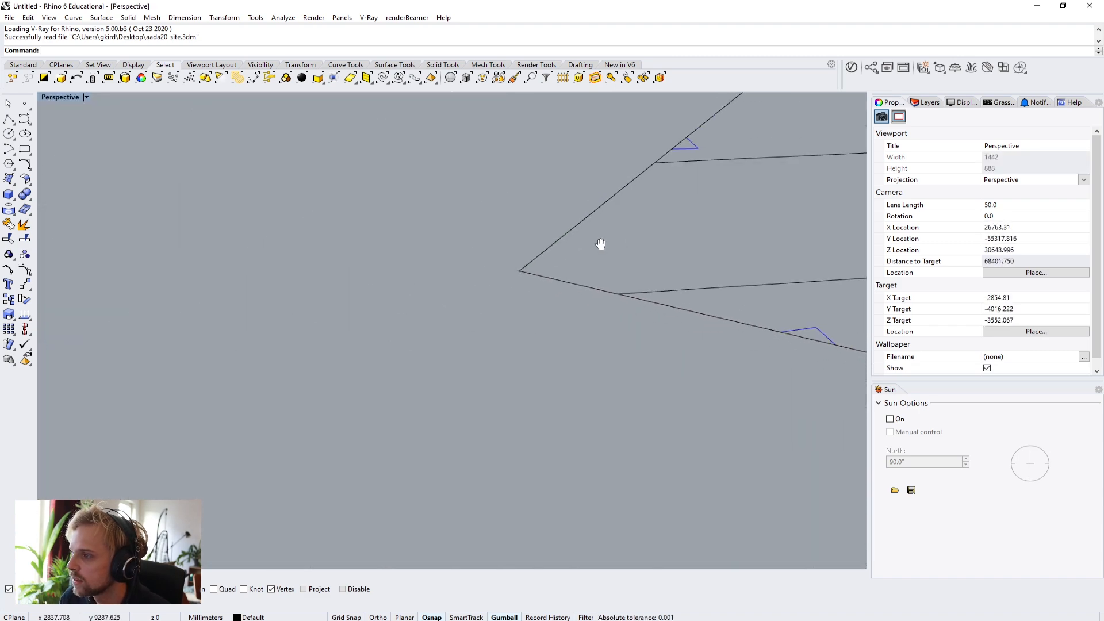
pyautogui.scroll(5, 621, 239)
pyautogui.scroll(-7, 296, 311)
pyautogui.moveTo(296, 311); pyautogui.dragTo(377, 331, button='right')
pyautogui.keyDown('shift'); pyautogui.moveTo(460, 241); pyautogui.dragTo(270, 362, button='right'); pyautogui.keyUp('shift')
pyautogui.moveTo(410, 259); pyautogui.dragTo(246, 384, button='right')
pyautogui.scroll(-5, 401, 301)
pyautogui.scroll(-2, 330, 327)
pyautogui.moveTo(330, 328); pyautogui.dragTo(343, 348, button='right')
pyautogui.scroll(2, 329, 357)
pyautogui.keyDown('shift'); pyautogui.moveTo(352, 402); pyautogui.dragTo(363, 344, button='right'); pyautogui.keyUp('shift')
pyautogui.scroll(3, 361, 344)
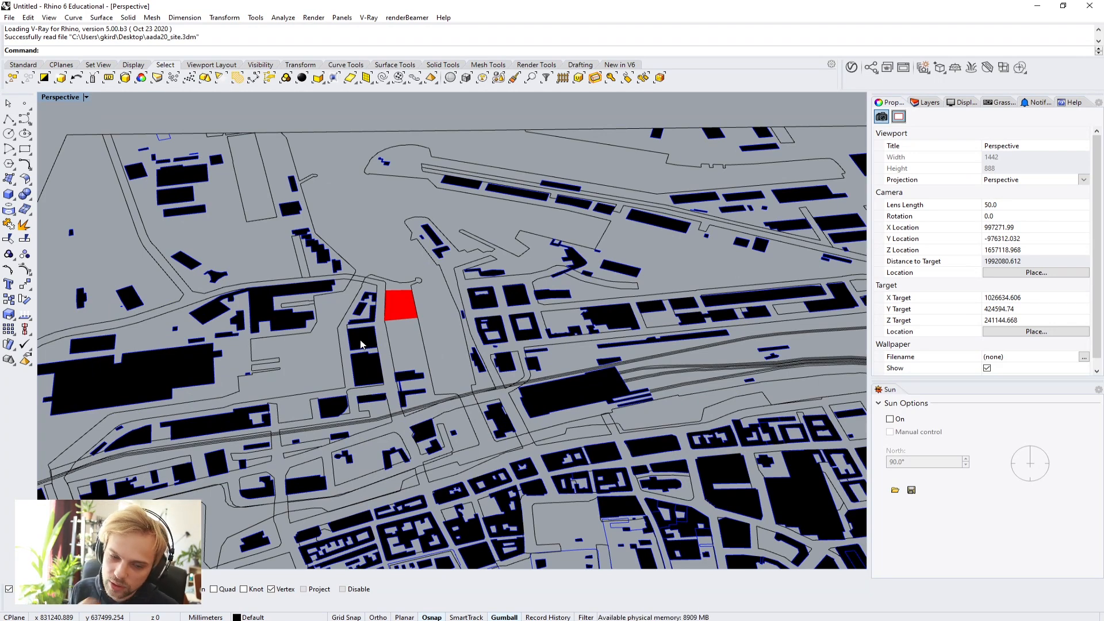
# Step: Examine the red site plot and the surrounding buildings and land outlines, both up close and across the whole drawing
pyautogui.scroll(8, 378, 283)
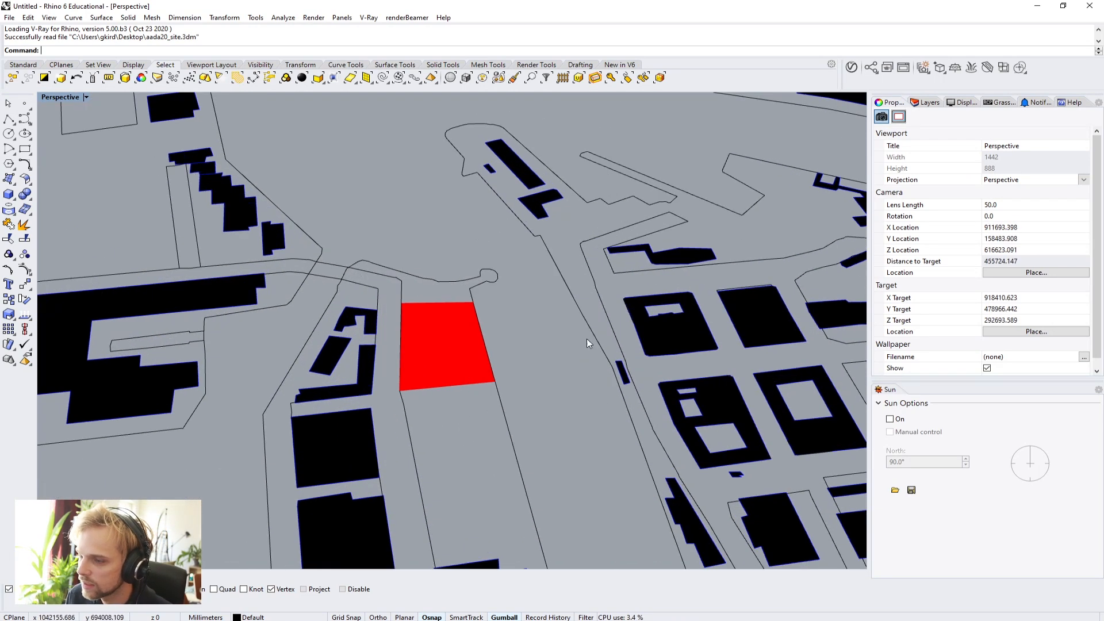
pyautogui.scroll(-8, 416, 390)
pyautogui.keyDown('shift'); pyautogui.moveTo(415, 389); pyautogui.dragTo(439, 275, button='right'); pyautogui.keyUp('shift')
pyautogui.scroll(8, 387, 278)
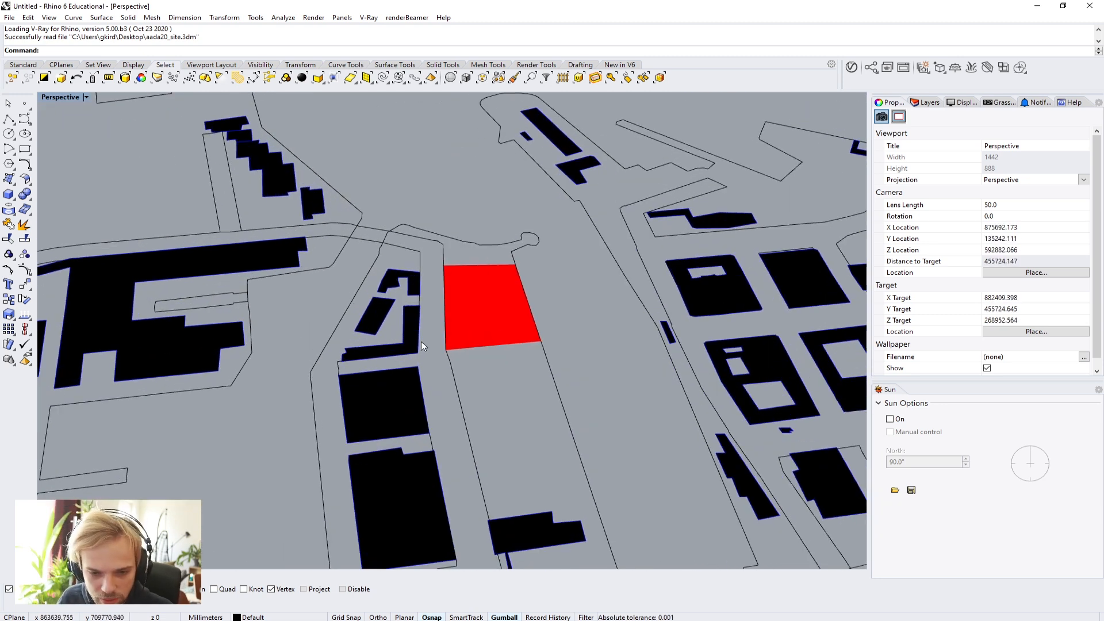
pyautogui.scroll(-12, 421, 340)
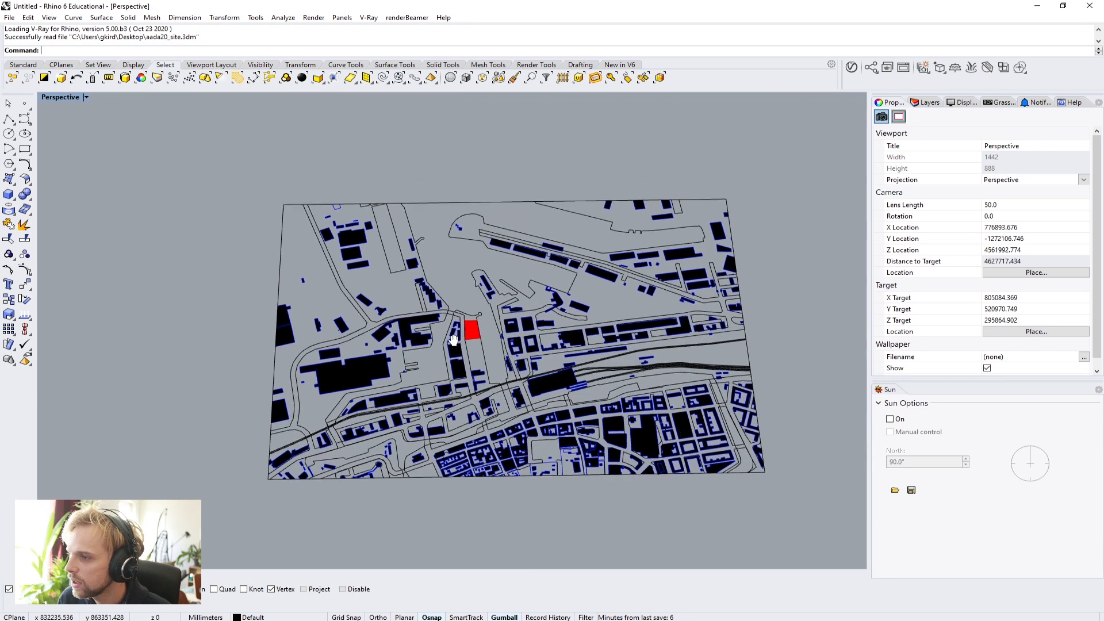
pyautogui.scroll(4, 458, 322)
pyautogui.scroll(2, 499, 337)
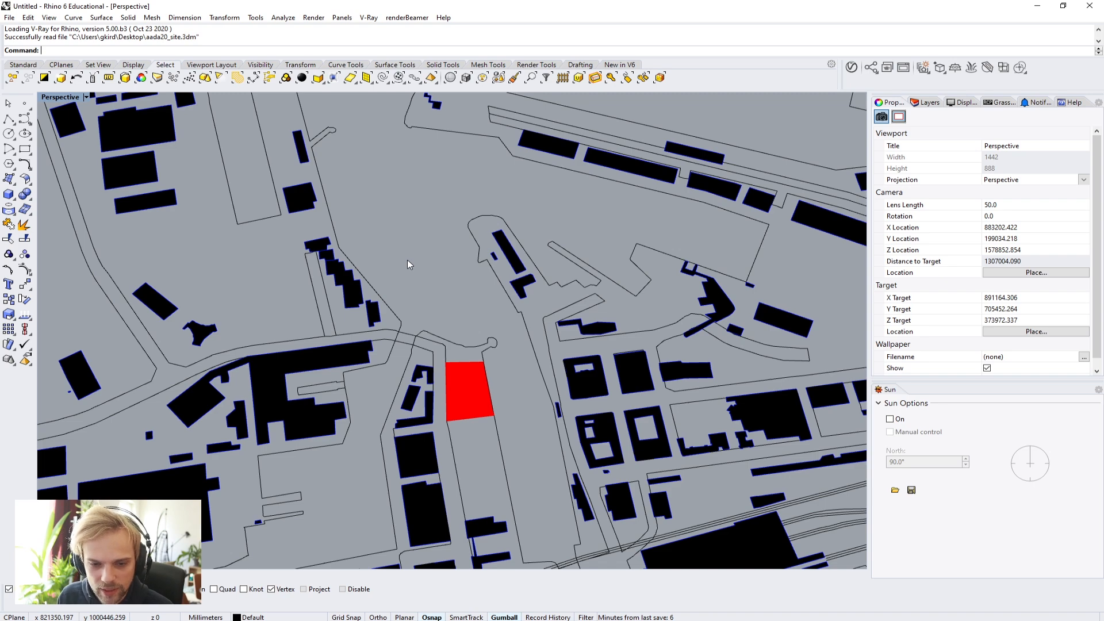
pyautogui.moveTo(424, 263); pyautogui.dragTo(421, 302, button='right')
pyautogui.scroll(15, 421, 301)
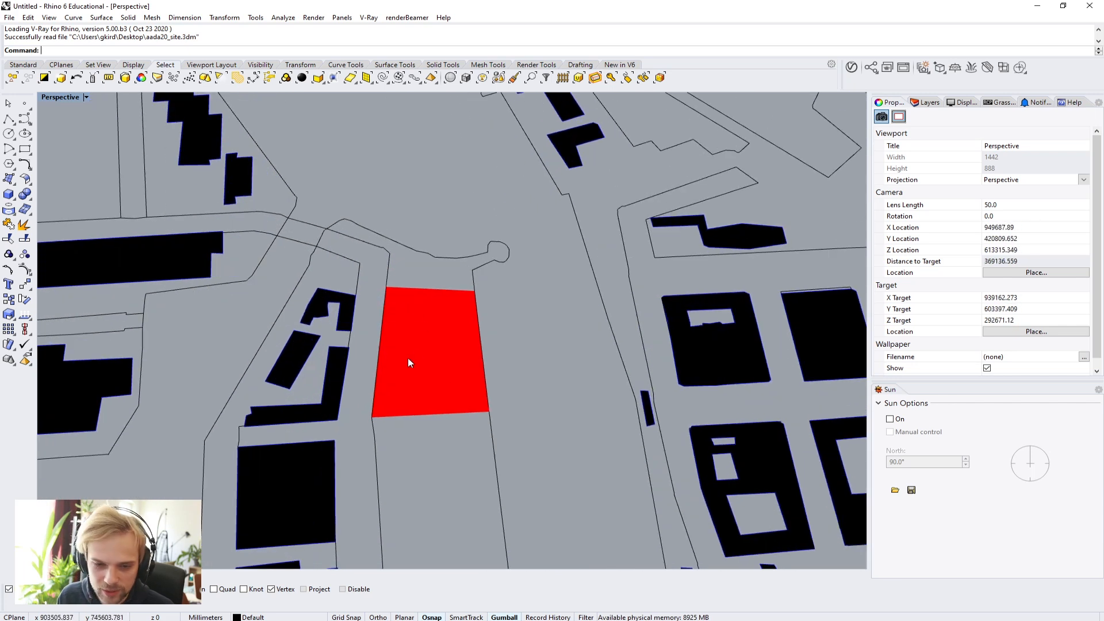
pyautogui.scroll(5, 406, 361)
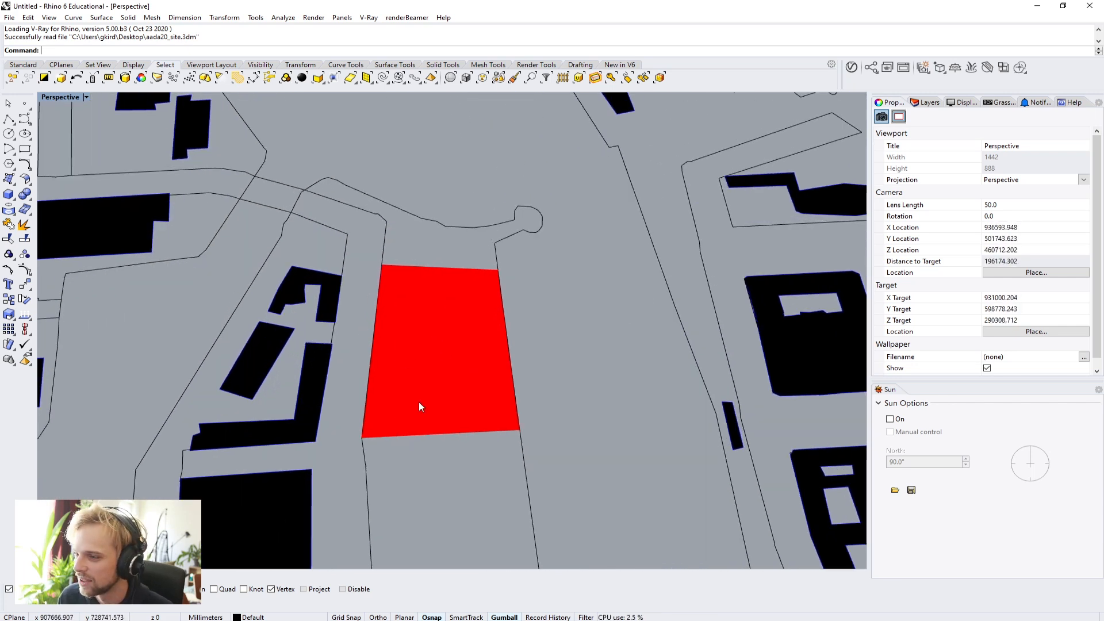
pyautogui.scroll(-5, 492, 290)
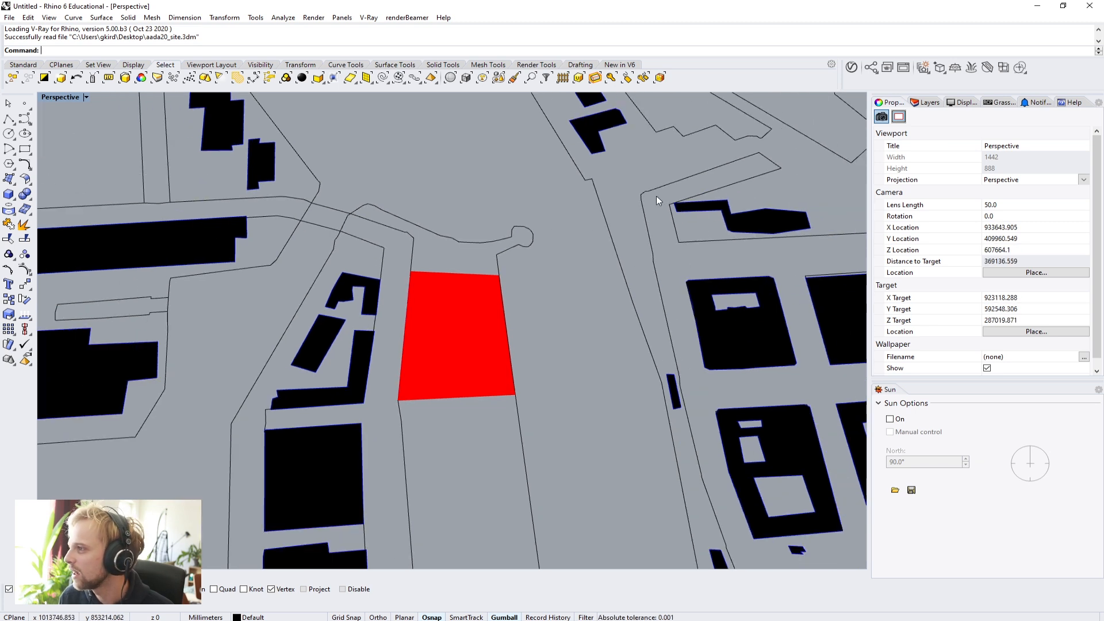
# Step: Show the layer list and unlock the Buildings, Hatch, Land and Site layers
pyautogui.click(926, 103)
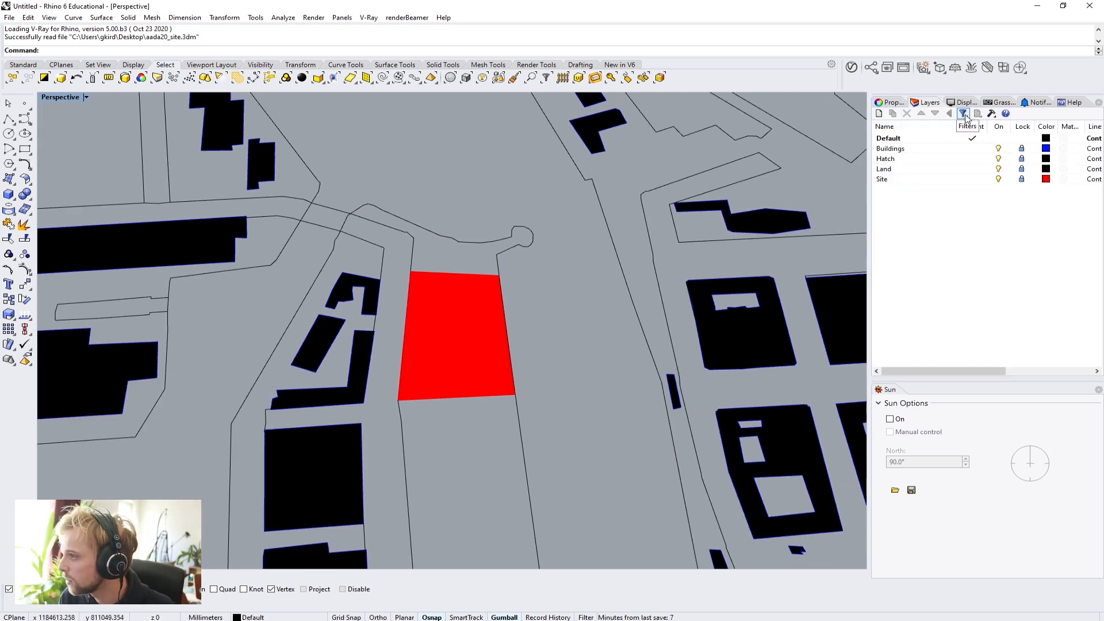
pyautogui.scroll(-8, 593, 314)
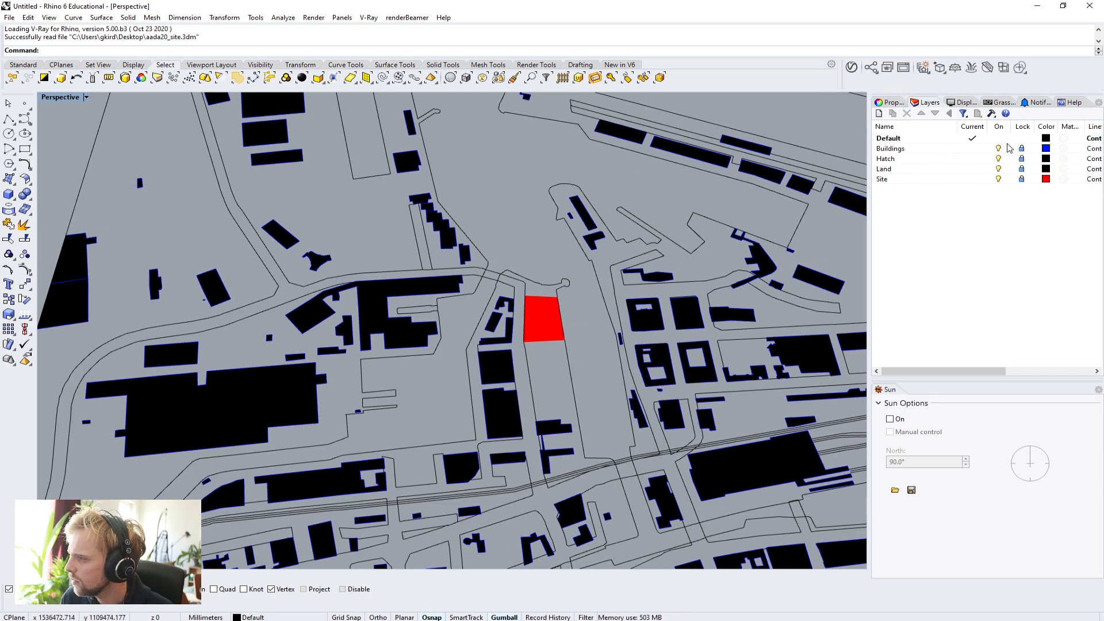
pyautogui.scroll(-10, 495, 344)
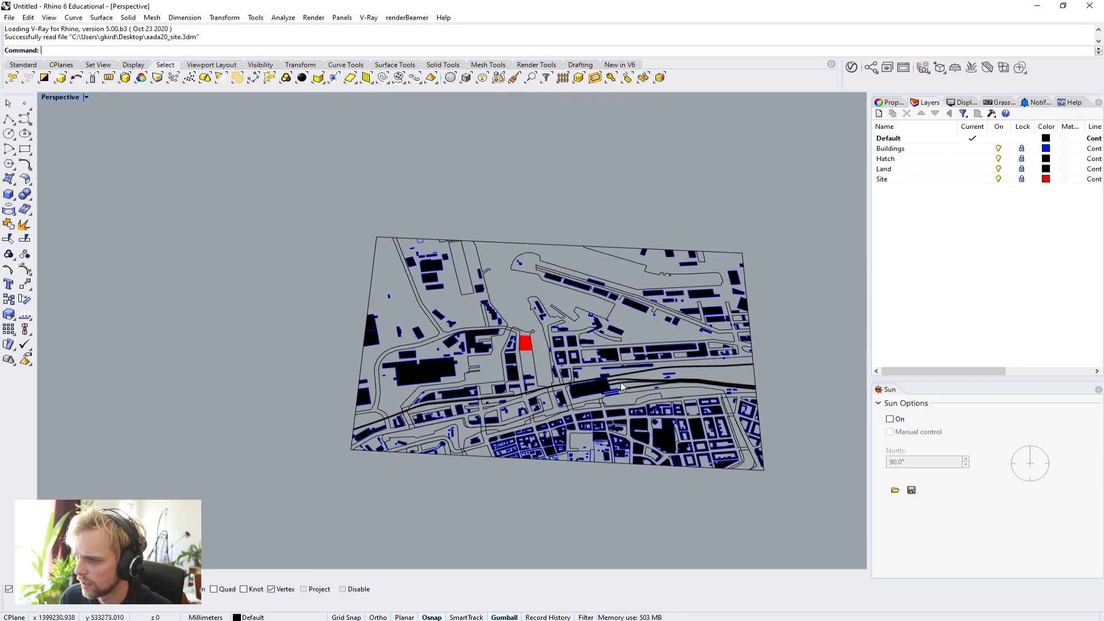
pyautogui.scroll(5, 587, 402)
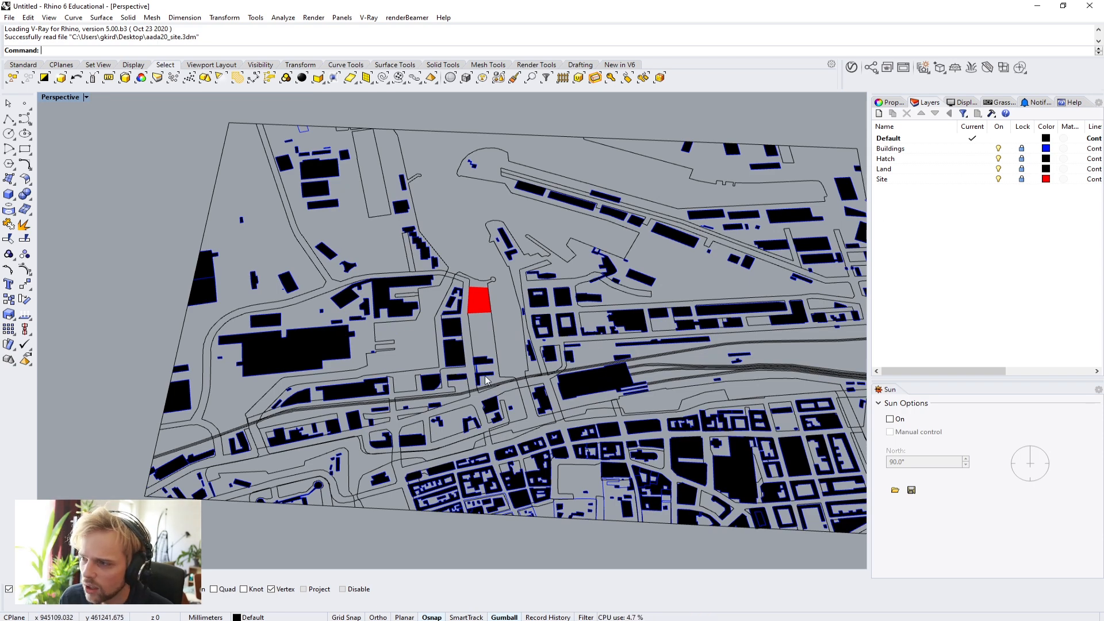
pyautogui.scroll(4, 468, 286)
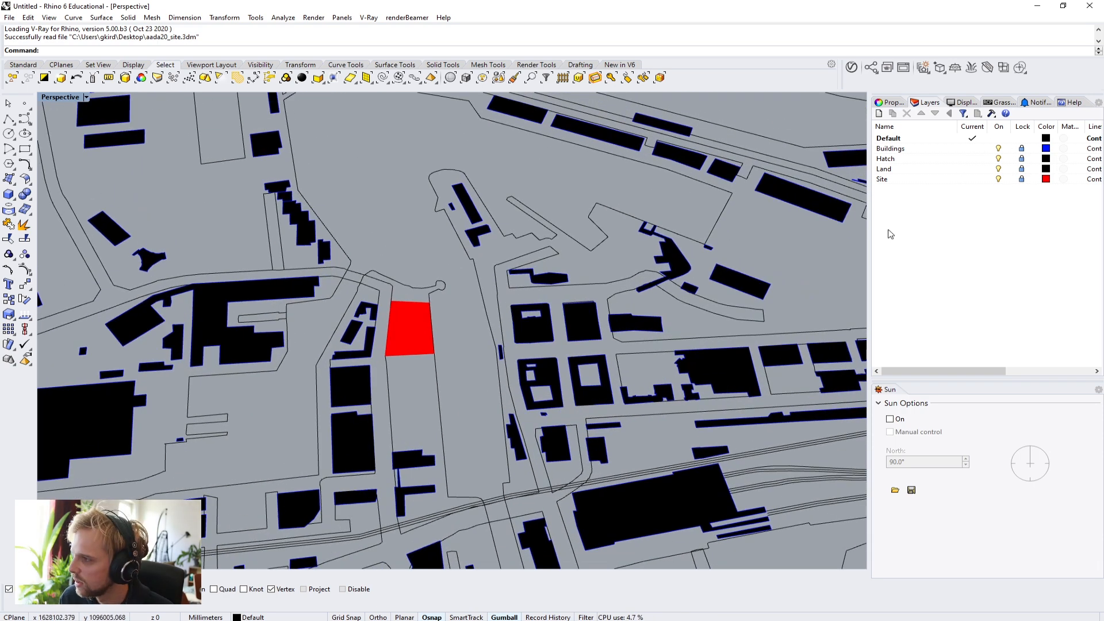
pyautogui.scroll(-8, 447, 346)
pyautogui.scroll(8, 532, 315)
pyautogui.scroll(-10, 521, 323)
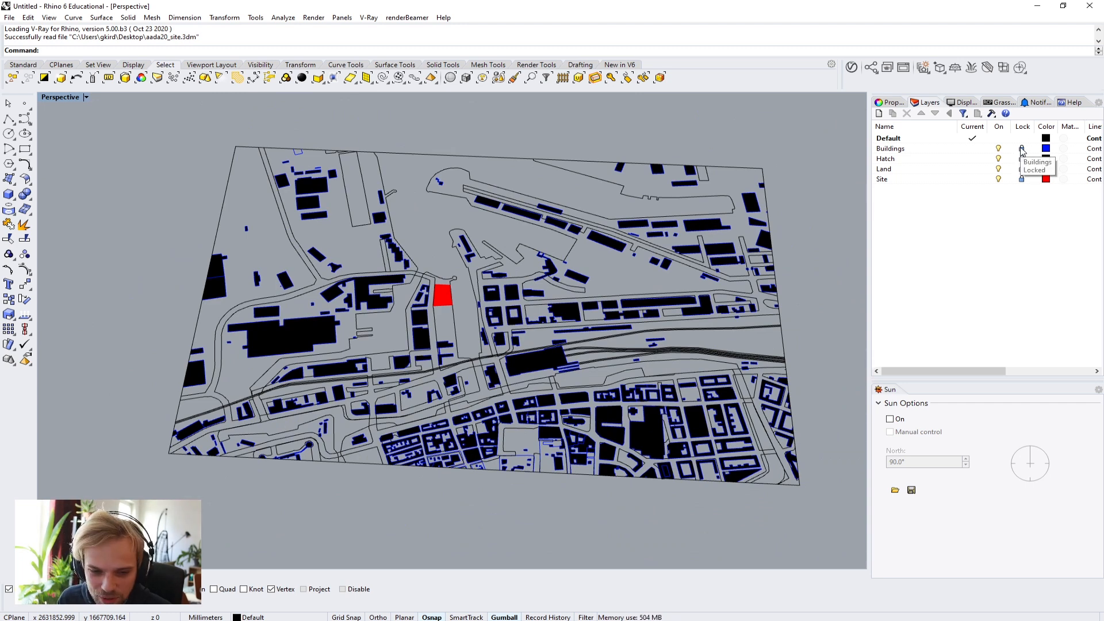
pyautogui.click(1021, 149)
pyautogui.click(1022, 158)
pyautogui.click(1021, 168)
pyautogui.click(1021, 179)
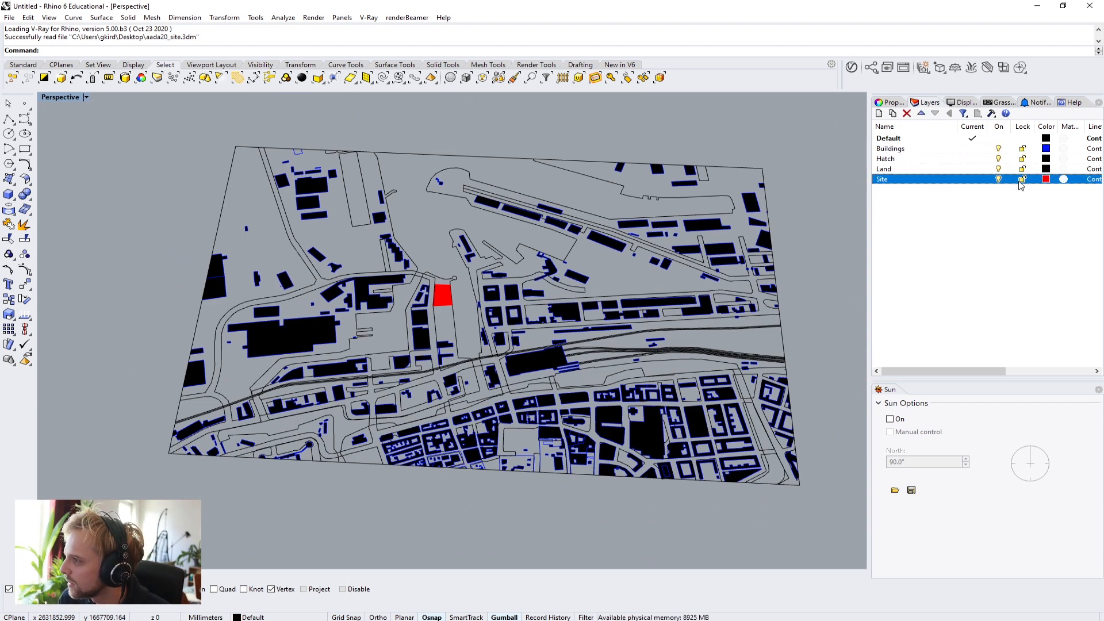
# Step: Select the whole site drawing and move it from the red plot's lower-left corner to the origin (0)
pyautogui.scroll(-4, 645, 318)
pyautogui.moveTo(758, 525)
pyautogui.mouseDown()
pyautogui.moveTo(698, 474)
pyautogui.moveTo(73, 112)
pyautogui.mouseUp()
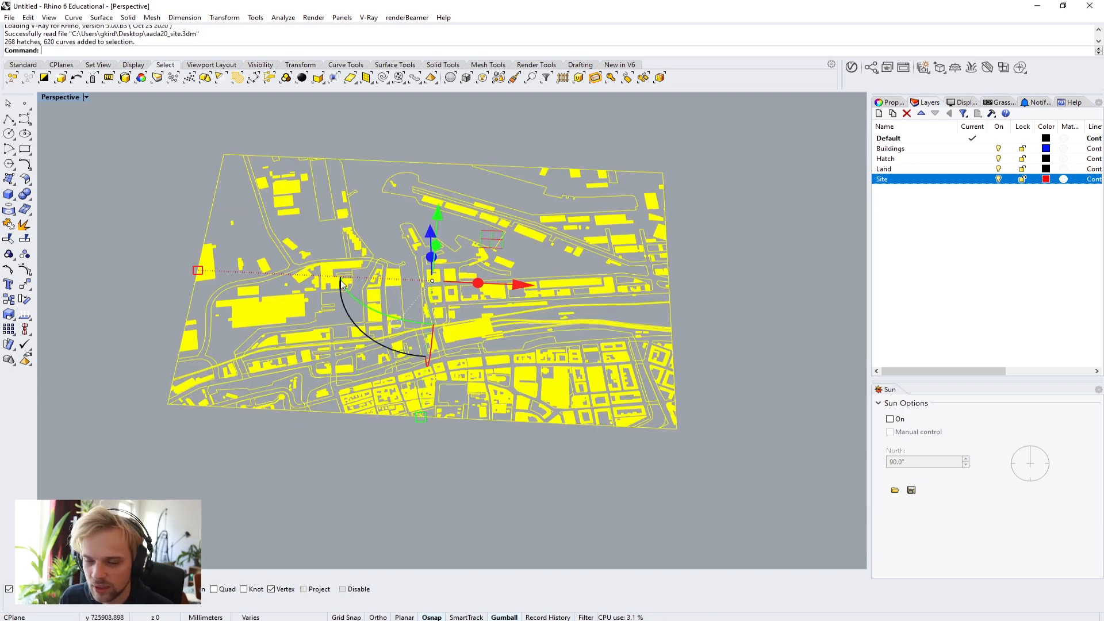
pyautogui.scroll(6, 425, 285)
pyautogui.scroll(3, 424, 286)
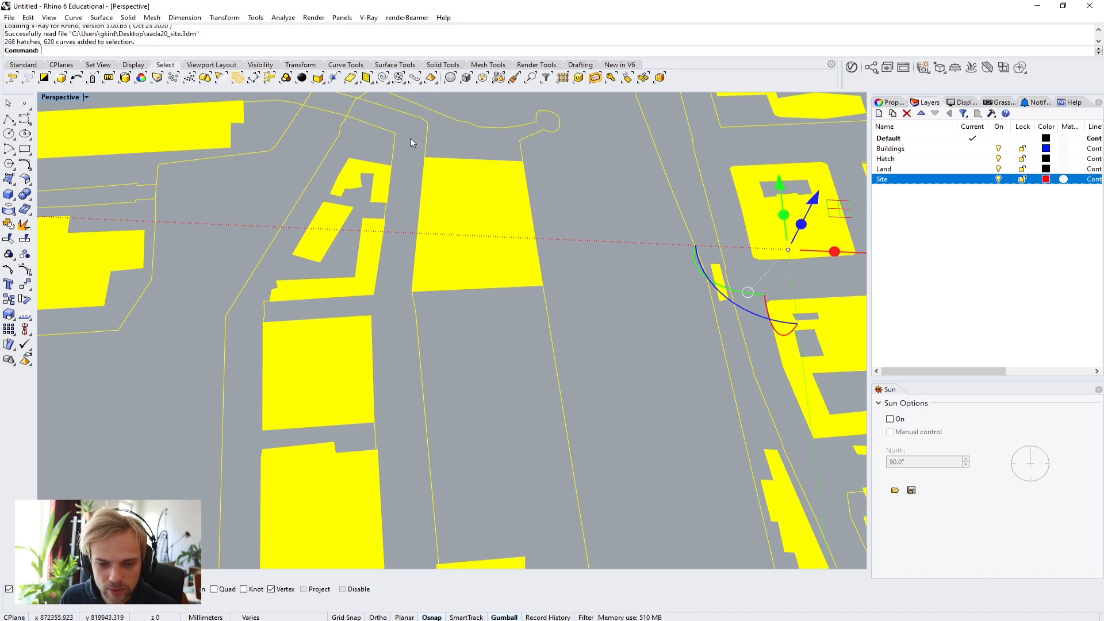
pyautogui.scroll(-10, 426, 184)
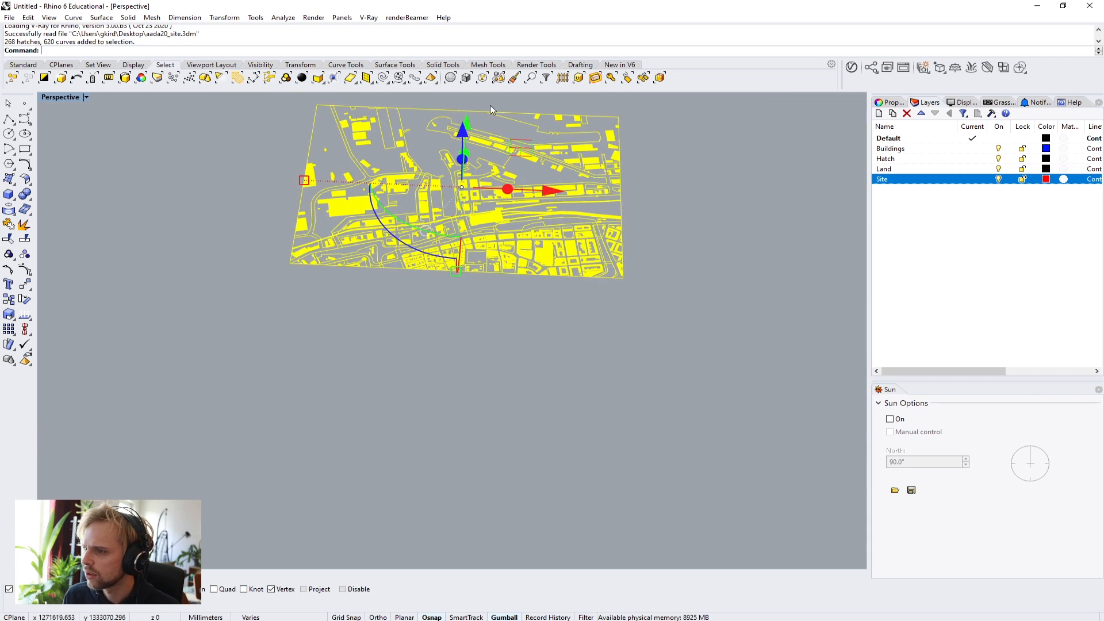
pyautogui.scroll(12, 429, 150)
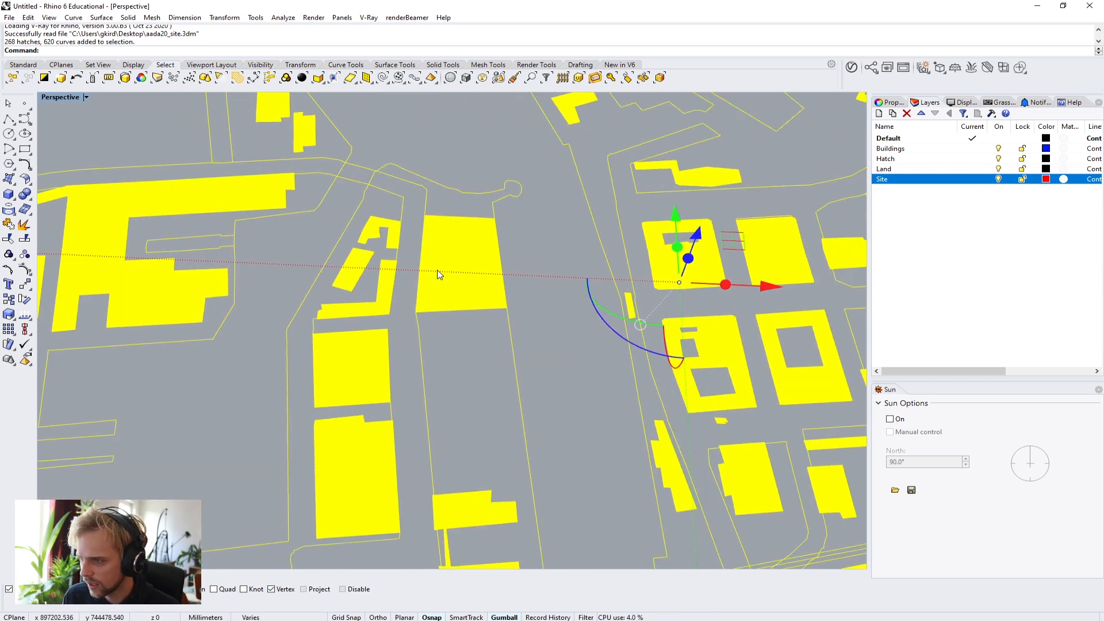
pyautogui.write('move')
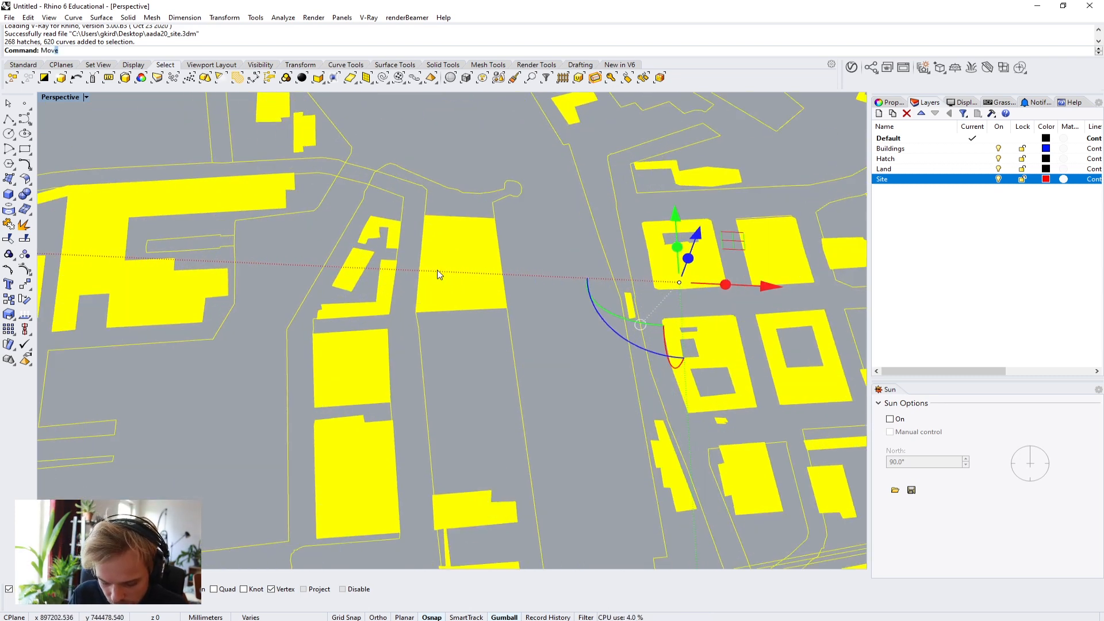
pyautogui.press('Return')
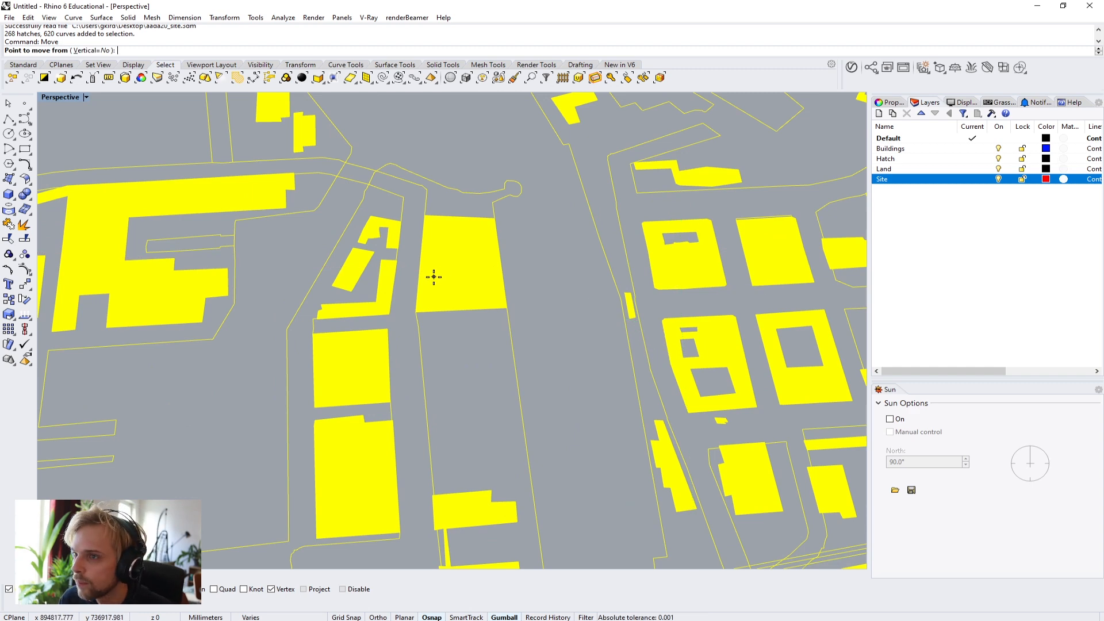
pyautogui.scroll(4, 444, 314)
pyautogui.scroll(1, 392, 311)
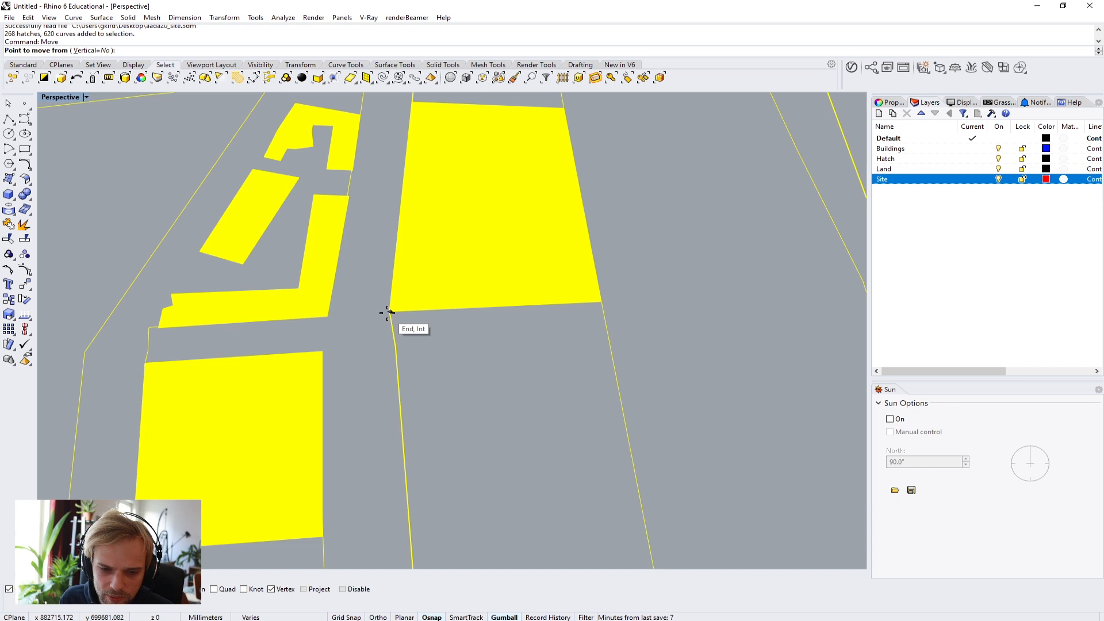
pyautogui.click(388, 312)
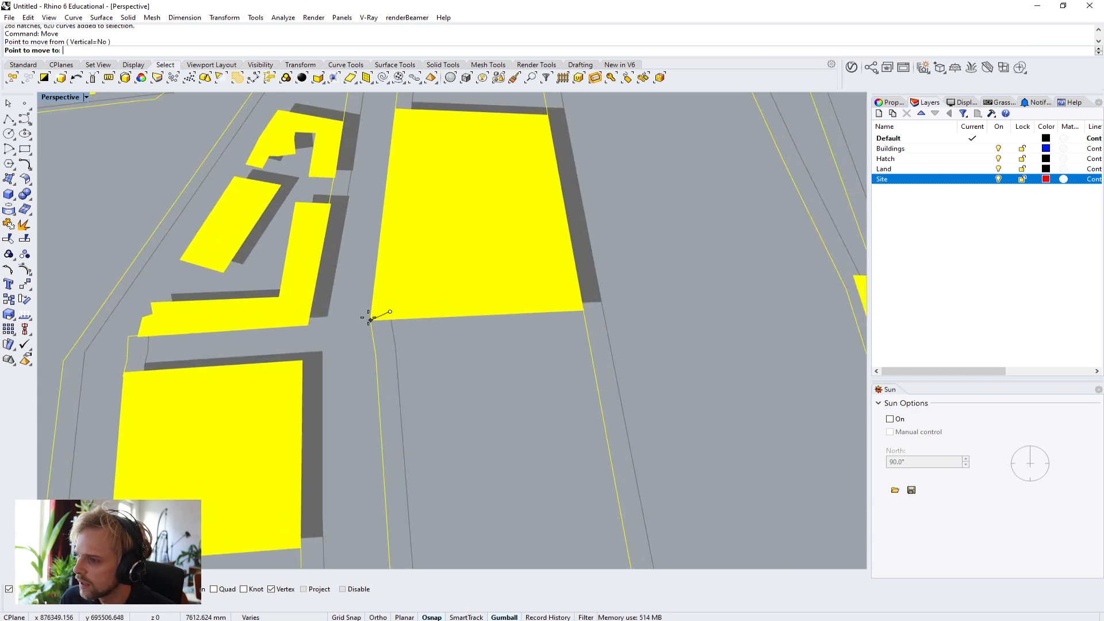
pyautogui.write('0')
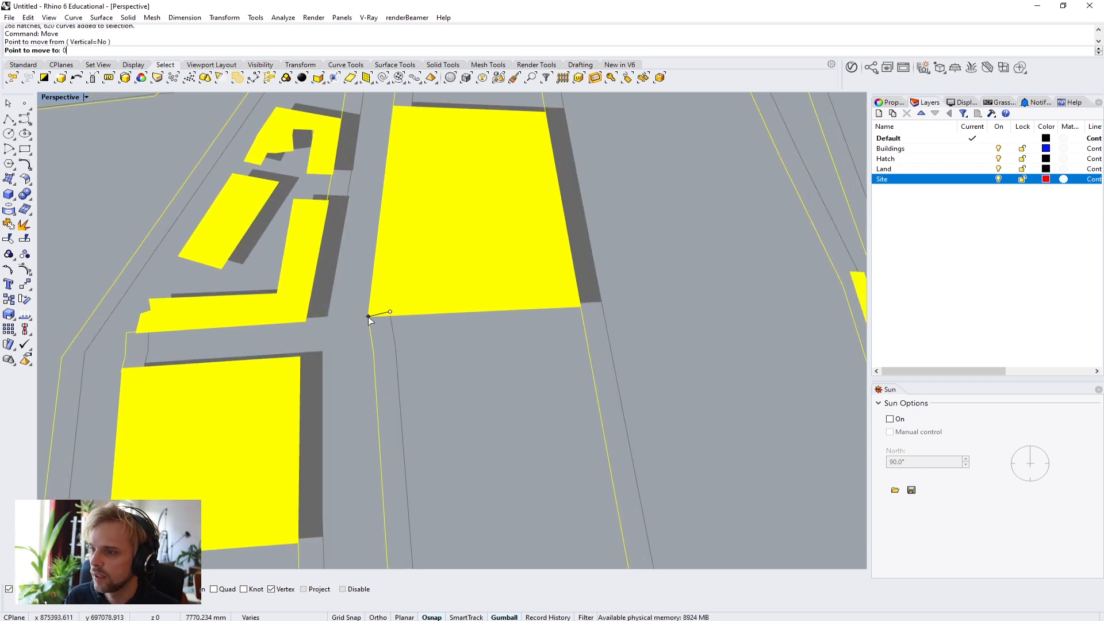
pyautogui.press('Return')
# Step: Check the moved drawing's position around the site plot and clear the selection
pyautogui.scroll(-5, 368, 316)
pyautogui.scroll(-5, 368, 316)
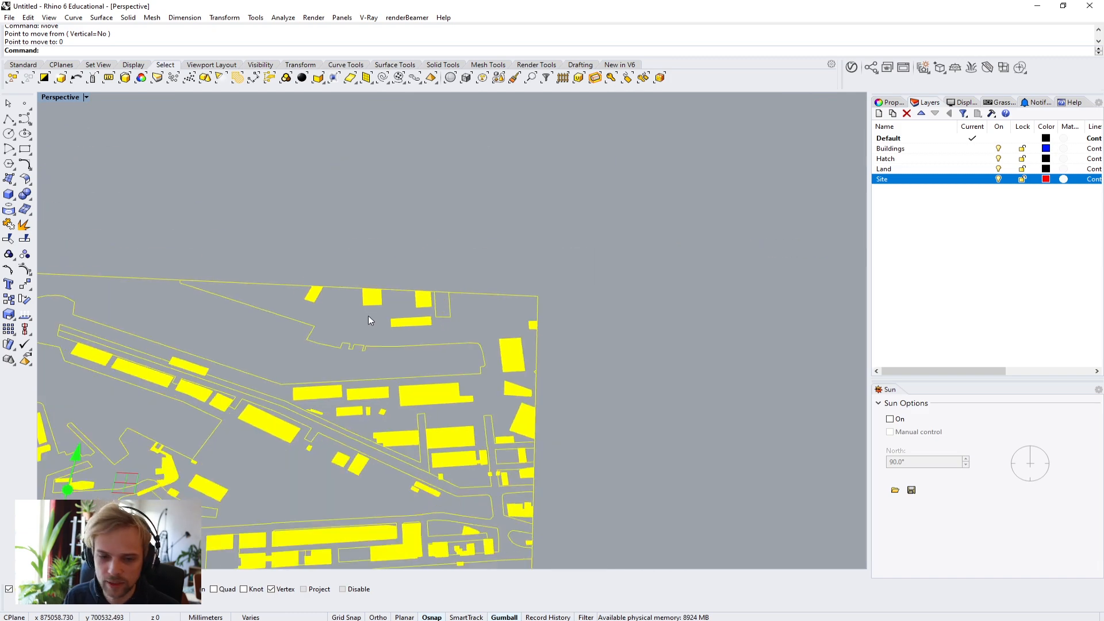
pyautogui.scroll(10, 402, 257)
pyautogui.scroll(-5, 322, 385)
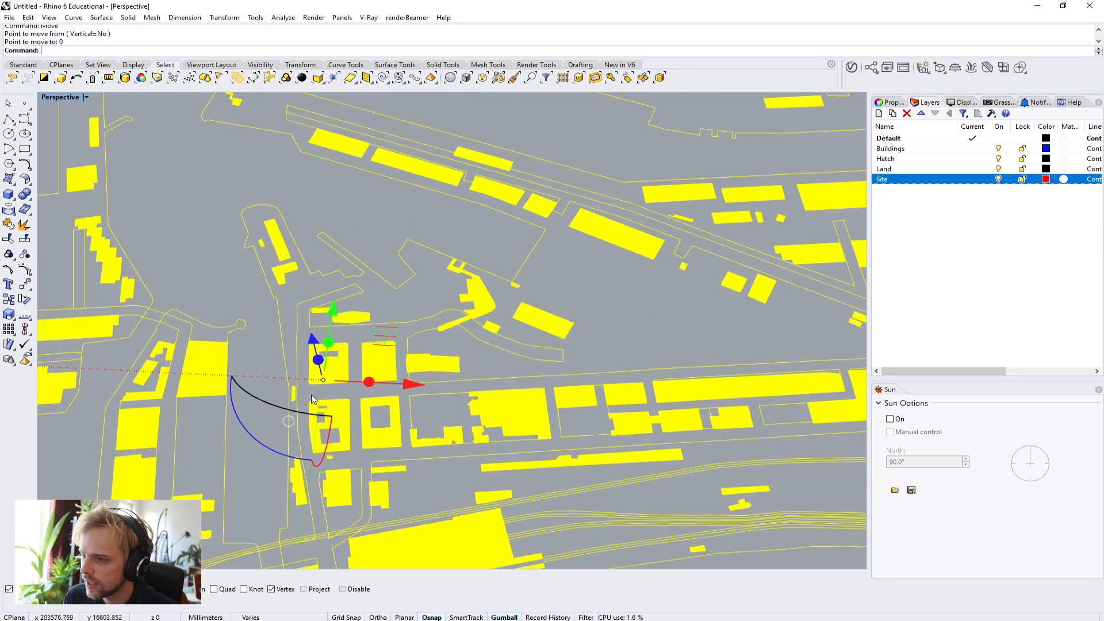
pyautogui.scroll(10, 359, 394)
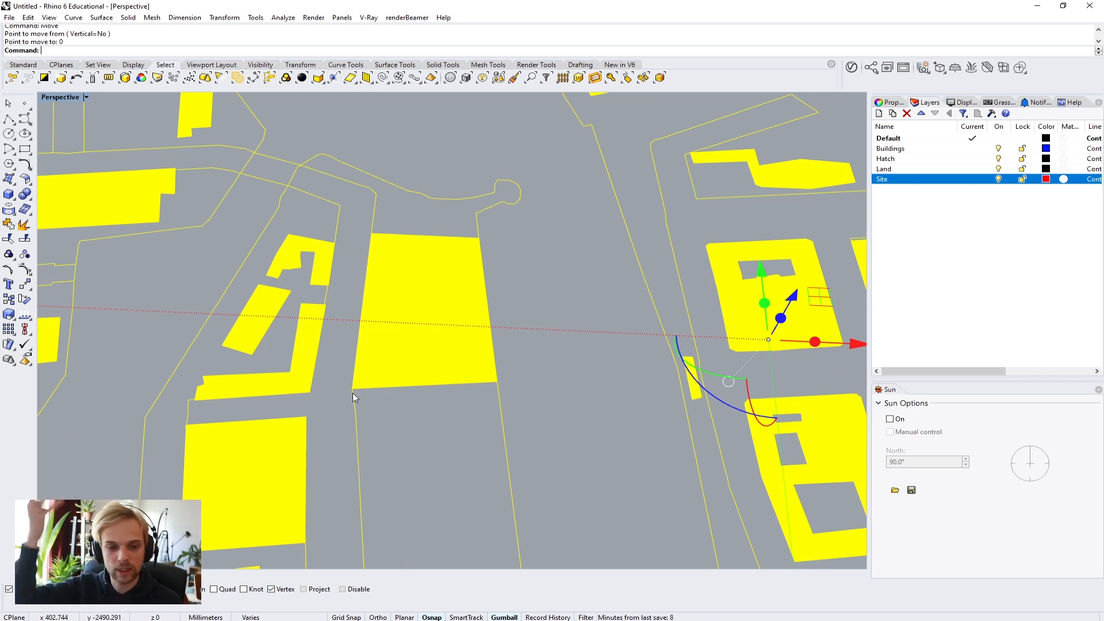
pyautogui.scroll(-1, 353, 392)
pyautogui.press('Escape')
pyautogui.scroll(6, 338, 379)
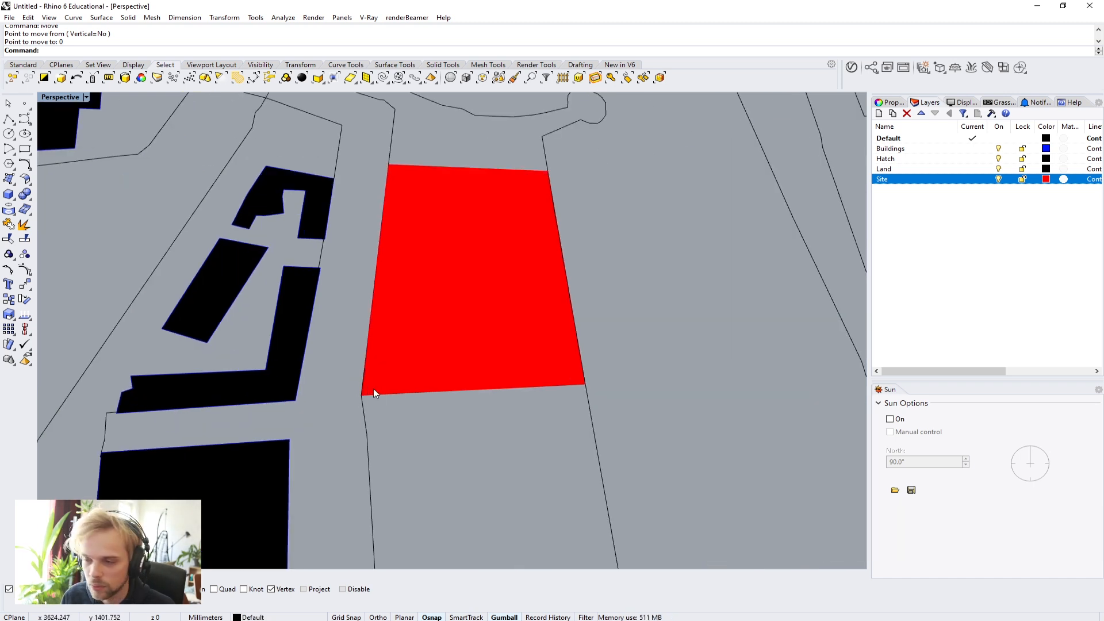
# Step: Lock the Buildings, Hatch, Land and Site layers
pyautogui.click(1023, 149)
pyautogui.click(1021, 158)
pyautogui.click(1021, 168)
pyautogui.click(1021, 178)
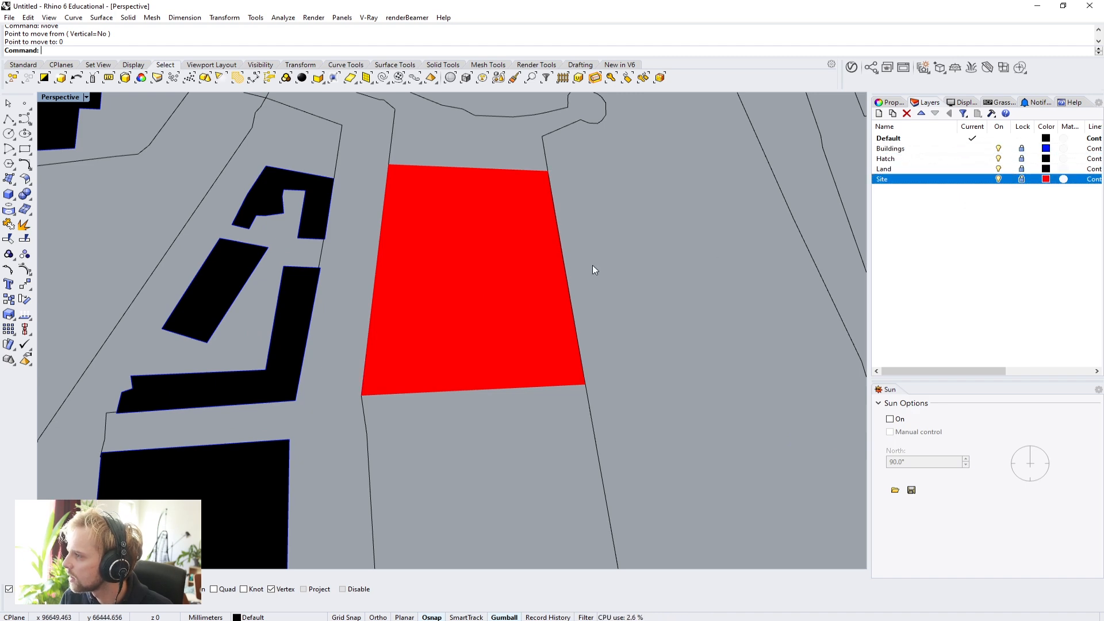
# Step: Inspect the red site plot and its surroundings, and check whether the locked drawing can still be selected
pyautogui.scroll(-5, 473, 304)
pyautogui.scroll(-3, 474, 299)
pyautogui.scroll(8, 455, 290)
pyautogui.moveTo(405, 317); pyautogui.dragTo(579, 420)
pyautogui.keyDown('shift'); pyautogui.moveTo(591, 430); pyautogui.dragTo(494, 348, button='right'); pyautogui.keyUp('shift')
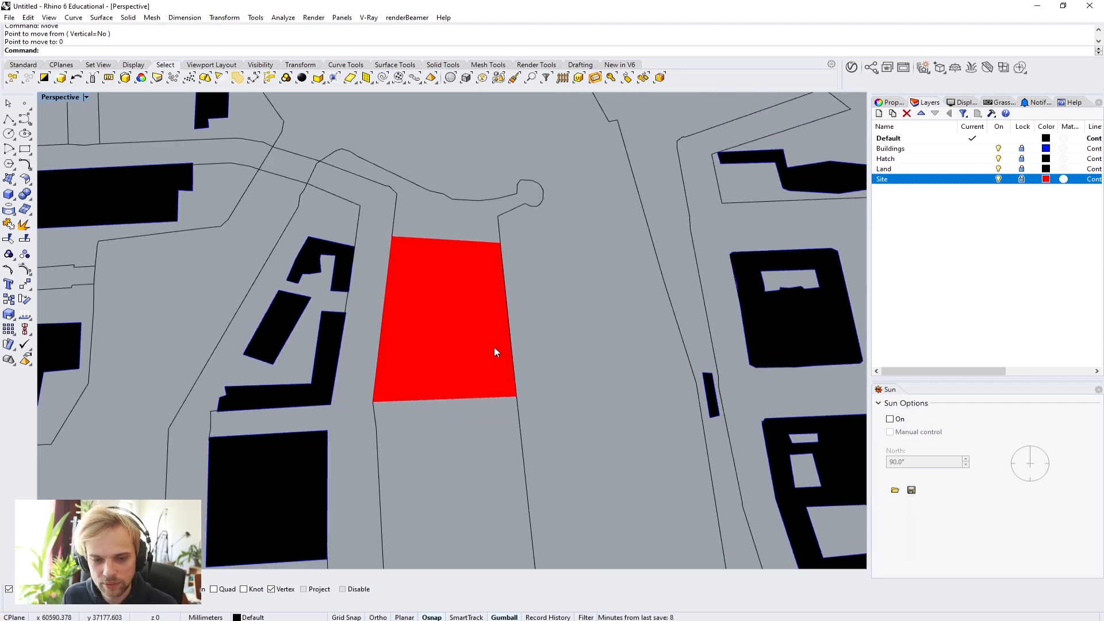
pyautogui.moveTo(525, 340); pyautogui.dragTo(412, 407, button='right')
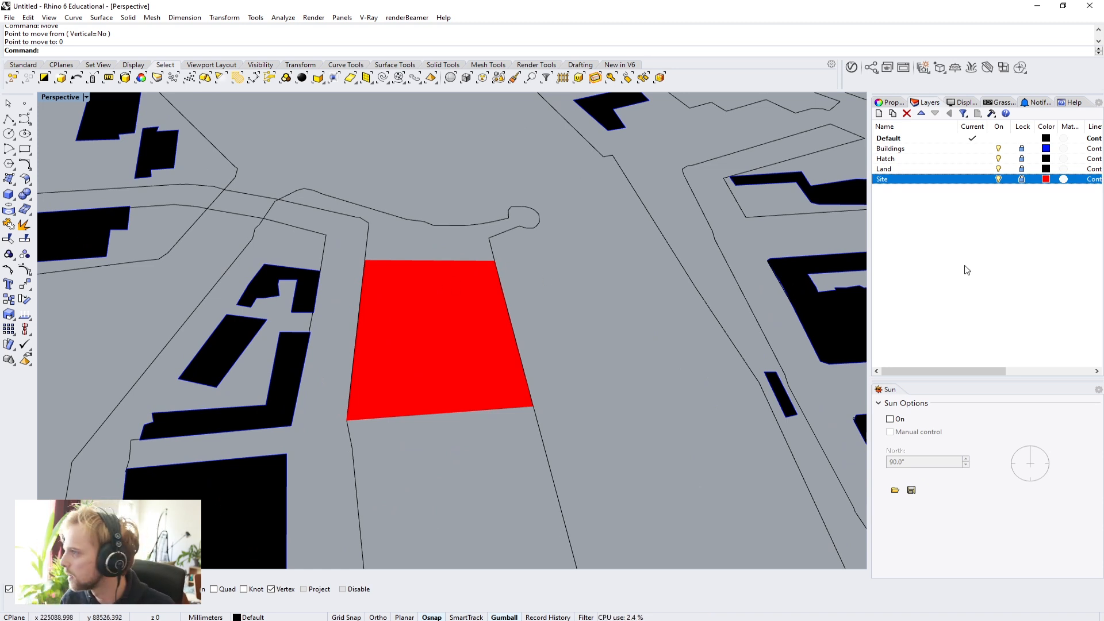
pyautogui.moveTo(531, 210); pyautogui.dragTo(533, 223, button='right')
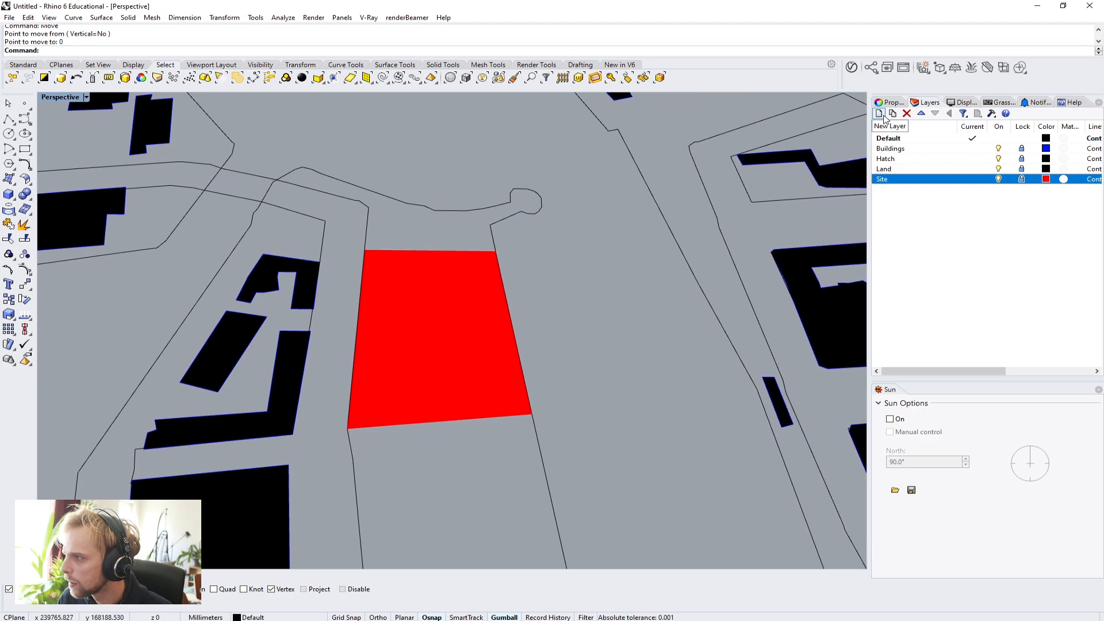
pyautogui.scroll(-8, 524, 279)
pyautogui.scroll(10, 539, 301)
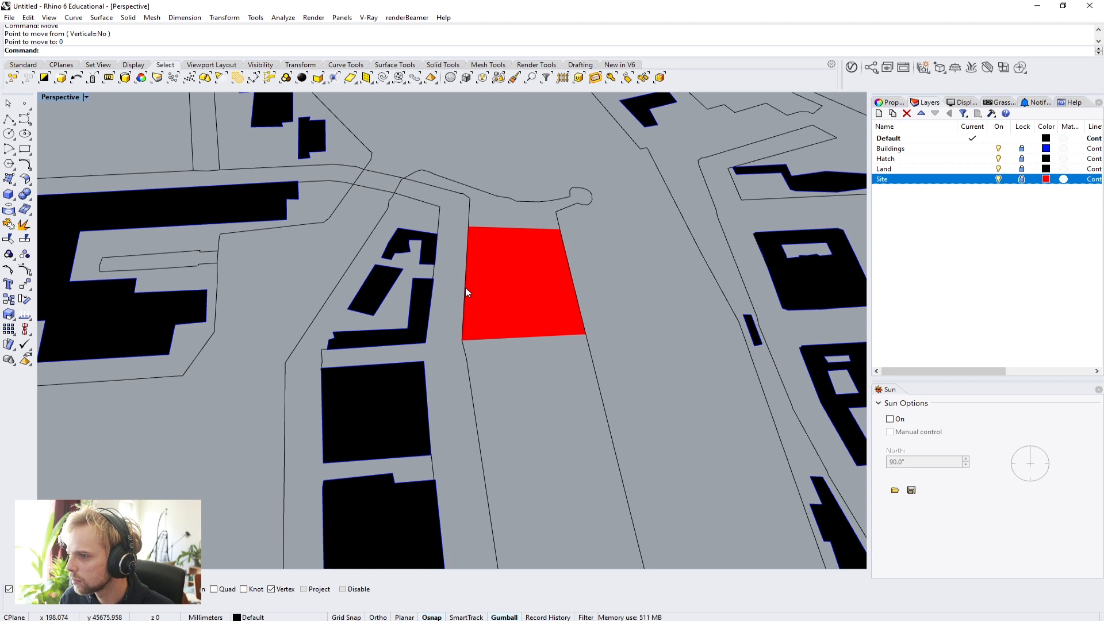
# Step: Create a new layer named Site_plane and make it the current layer
pyautogui.click(930, 262)
pyautogui.click(879, 114)
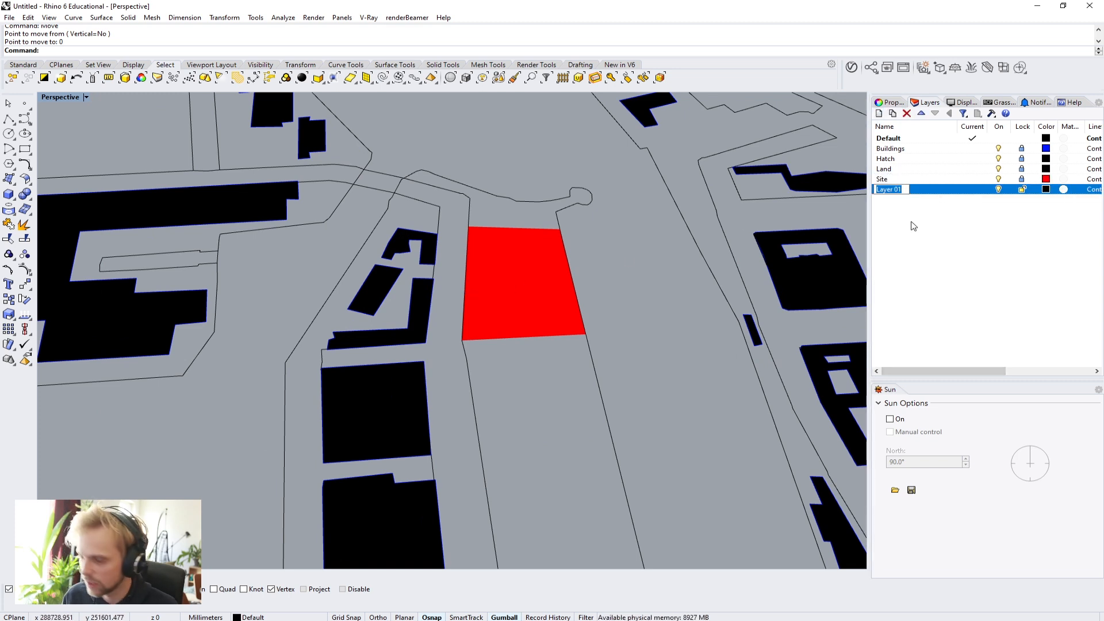
pyautogui.write('sITE')
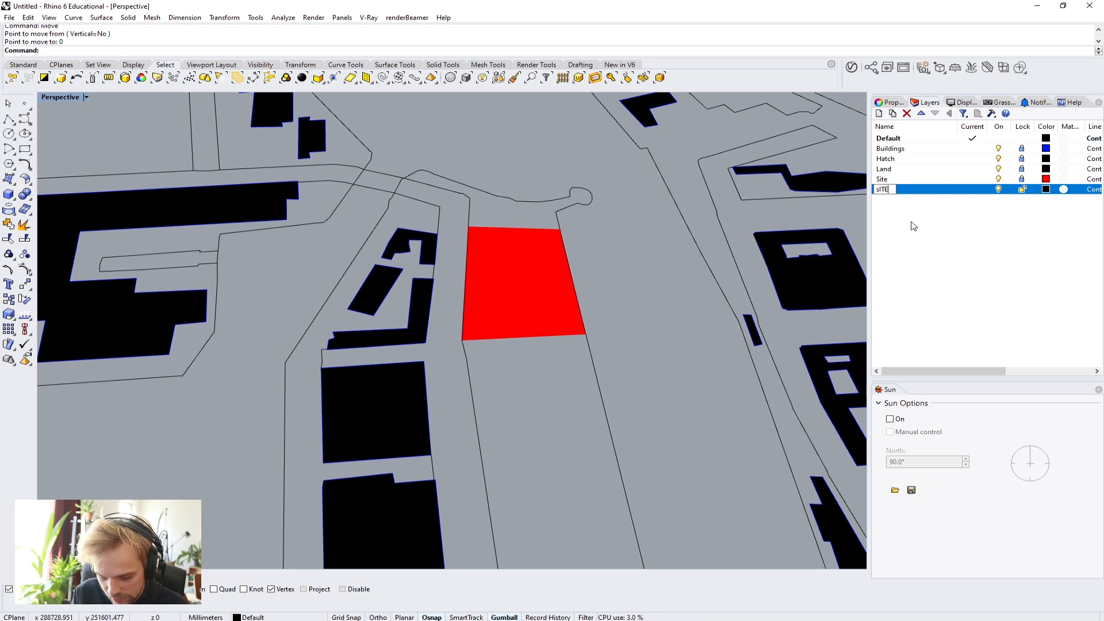
pyautogui.write('_P')
pyautogui.press('BackSpace')
pyautogui.press('BackSpace')
pyautogui.press('BackSpace')
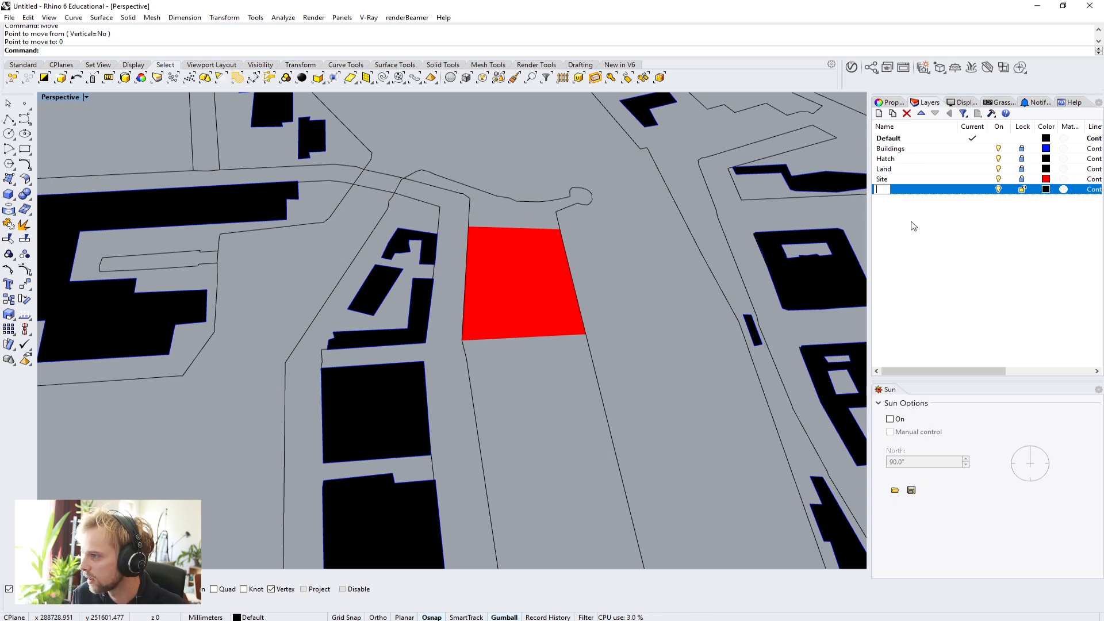
pyautogui.write('Site')
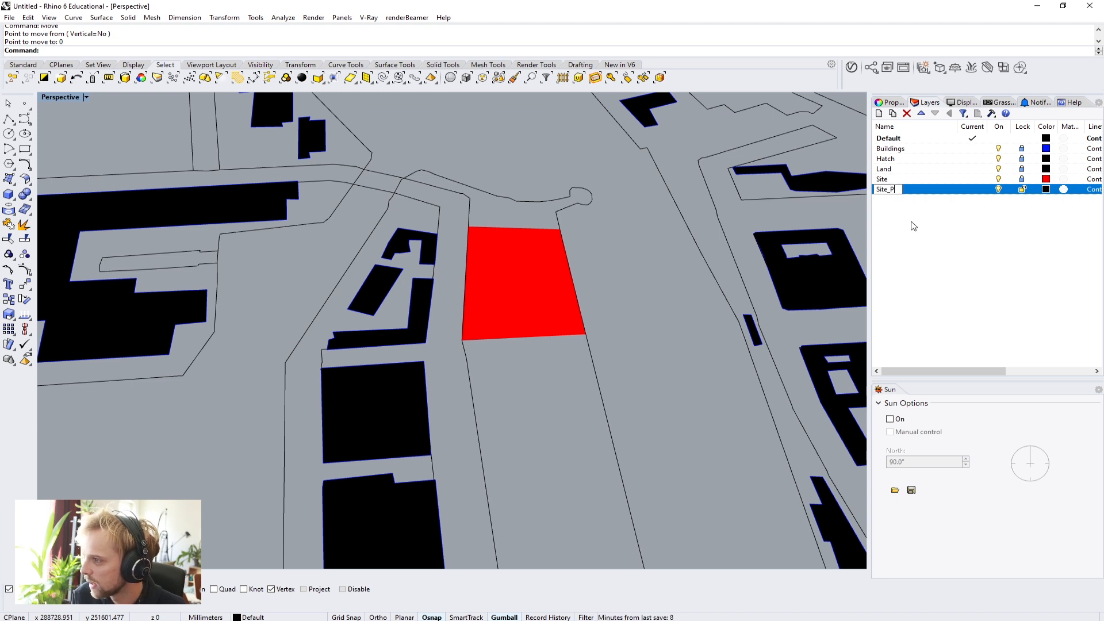
pyautogui.write('_polane')
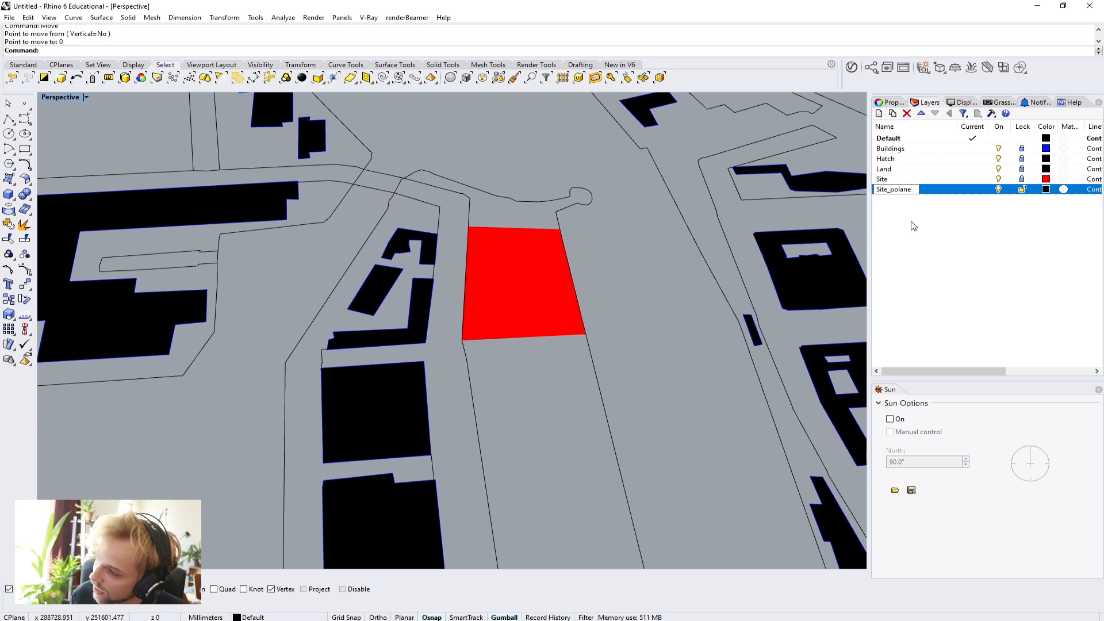
pyautogui.press('BackSpace')
pyautogui.press('BackSpace')
pyautogui.press('BackSpace')
pyautogui.press('BackSpace')
pyautogui.press('BackSpace')
pyautogui.write('lna')
pyautogui.press('BackSpace')
pyautogui.press('BackSpace')
pyautogui.write('ane')
pyautogui.press('Return')
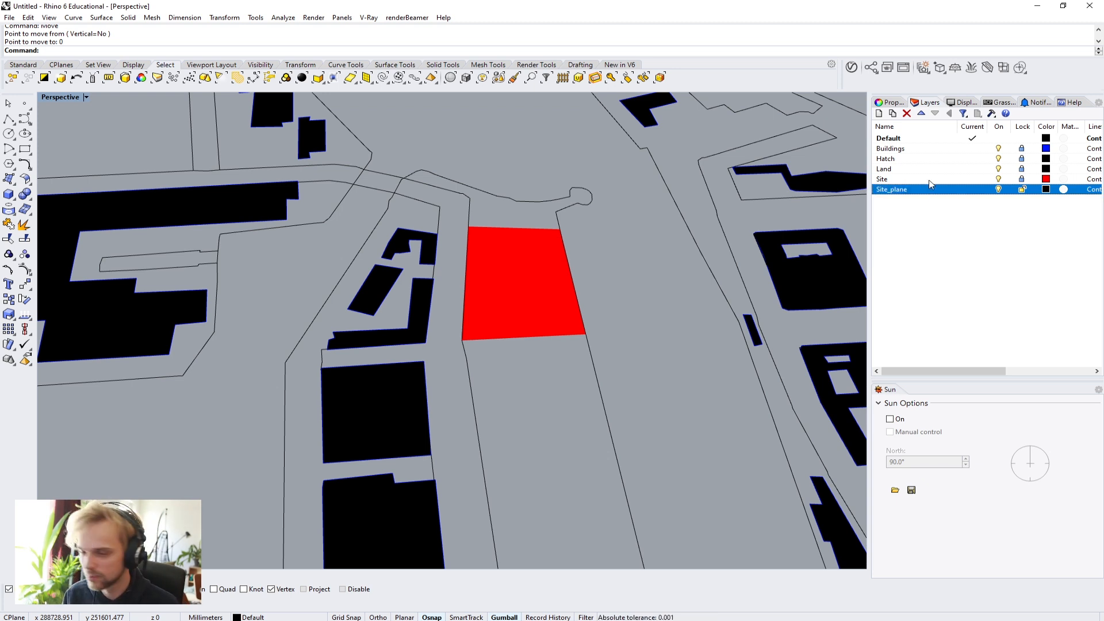
pyautogui.click(961, 191)
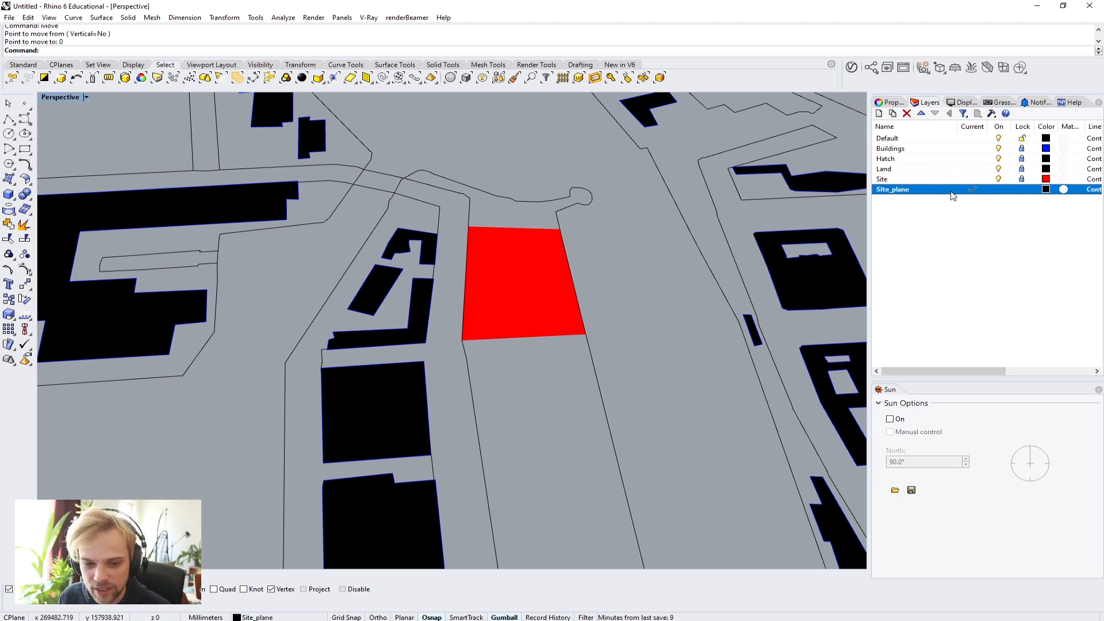
# Step: Create a four-corner surface over the red site plot, snapping to each of its corners
pyautogui.scroll(5, 519, 222)
pyautogui.moveTo(464, 246); pyautogui.dragTo(430, 225, button='right')
pyautogui.click(8, 179)
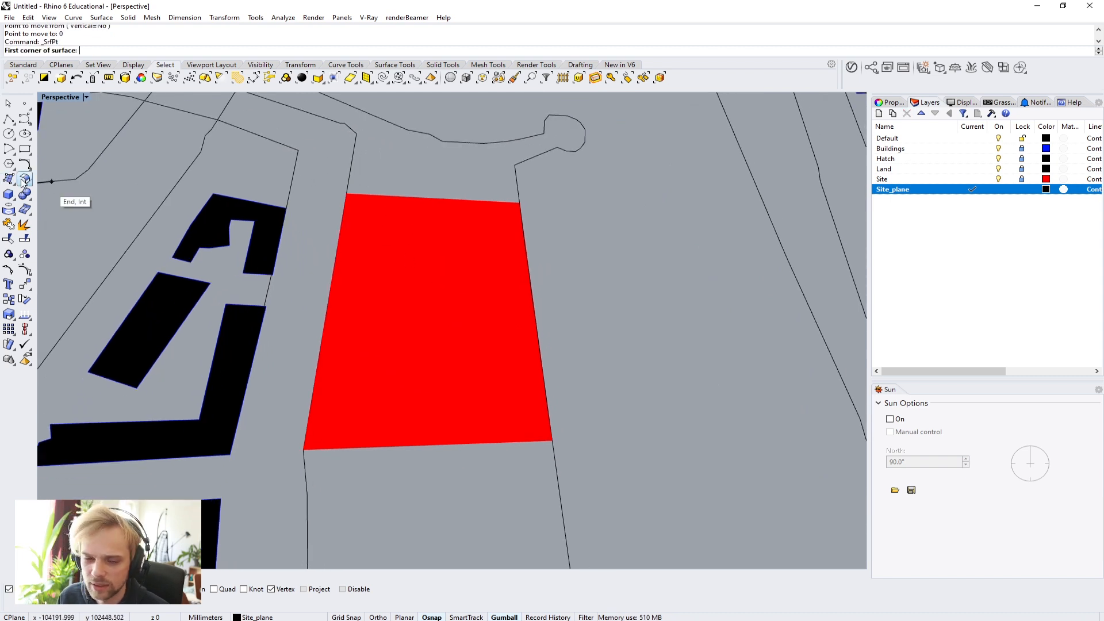
pyautogui.click(303, 449)
pyautogui.click(347, 193)
pyautogui.click(517, 202)
pyautogui.click(563, 446)
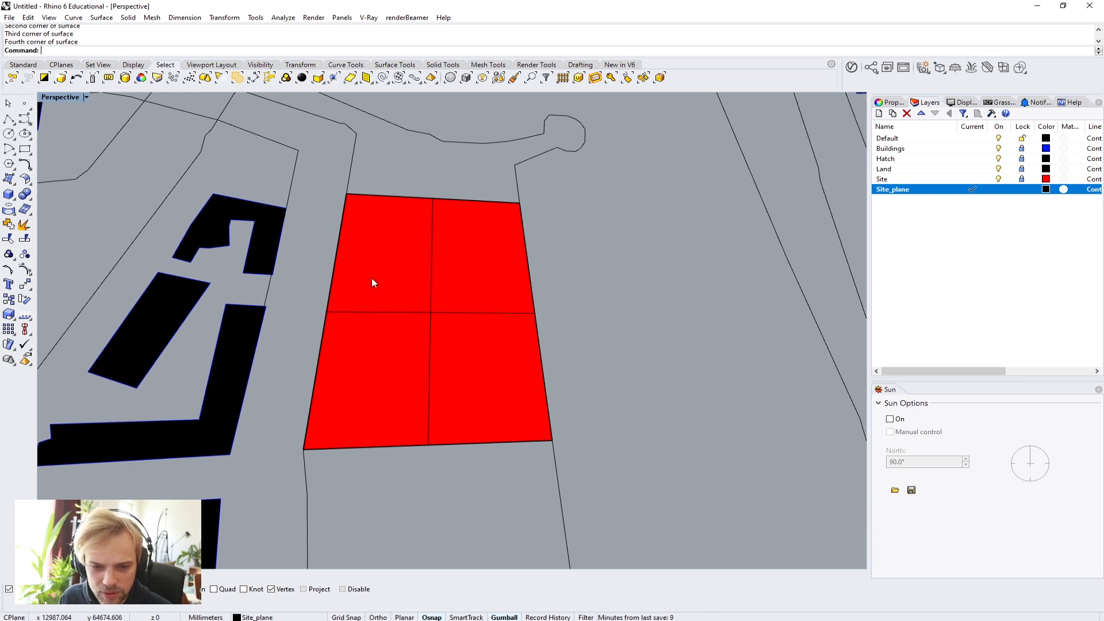
# Step: Turn off the Site, Land, Hatch and Buildings layers
pyautogui.click(999, 179)
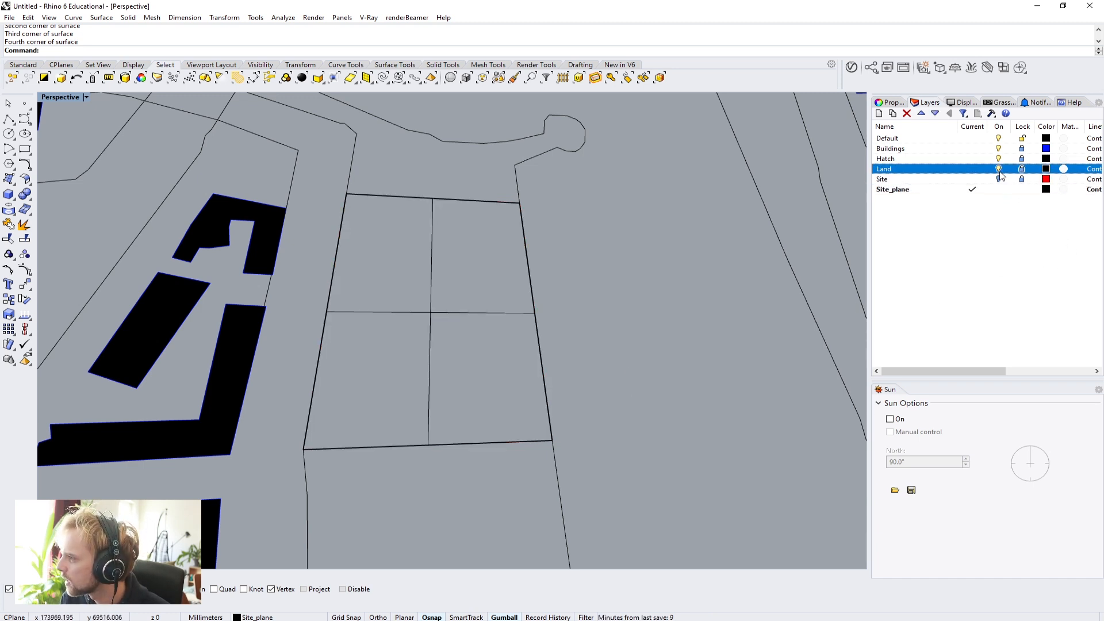
pyautogui.click(999, 169)
pyautogui.click(998, 158)
pyautogui.click(998, 149)
# Step: Set the Perspective viewport to Shaded display and frame the site surface
pyautogui.scroll(-5, 526, 345)
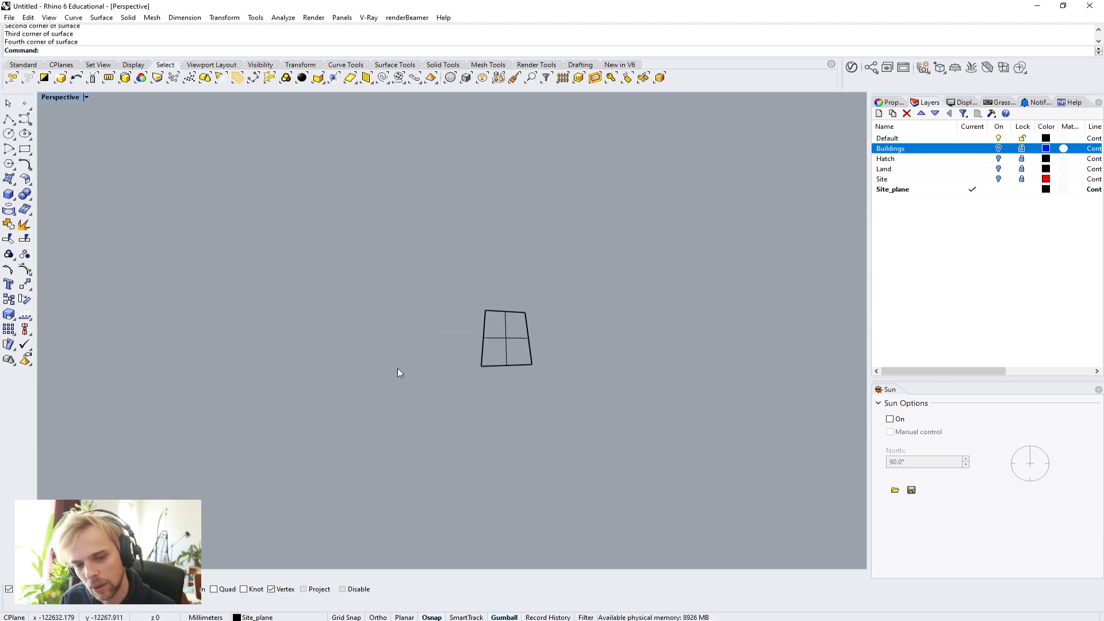
pyautogui.moveTo(491, 398); pyautogui.dragTo(471, 376, button='right')
pyautogui.scroll(6, 522, 344)
pyautogui.keyDown('shift'); pyautogui.moveTo(522, 345); pyautogui.dragTo(493, 304, button='right'); pyautogui.keyUp('shift')
pyautogui.click(59, 96)
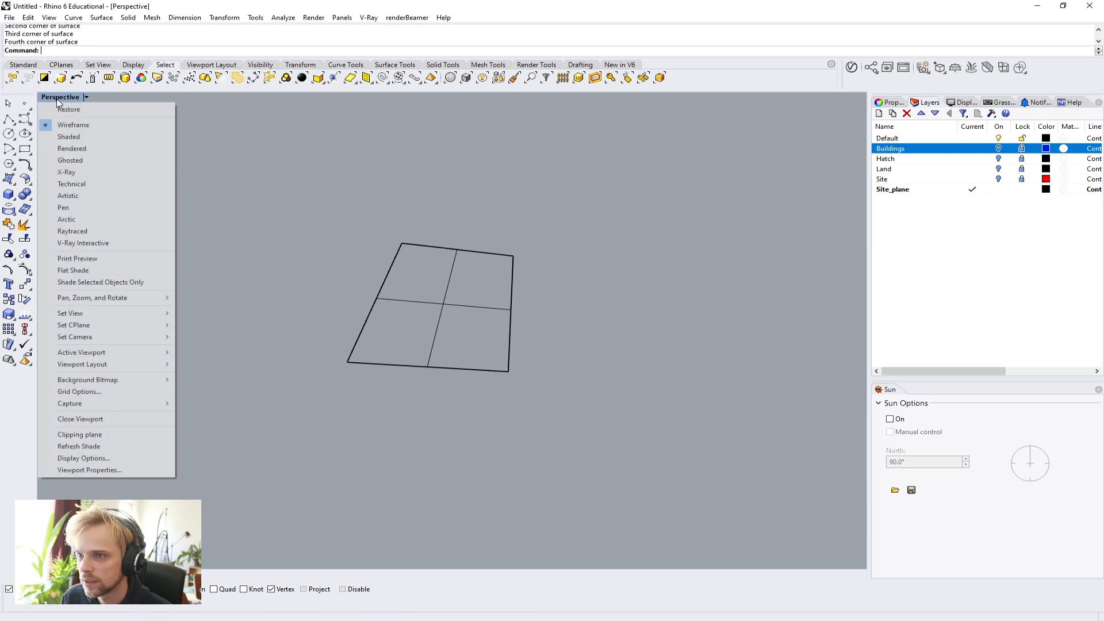
pyautogui.click(69, 136)
pyautogui.scroll(6, 429, 342)
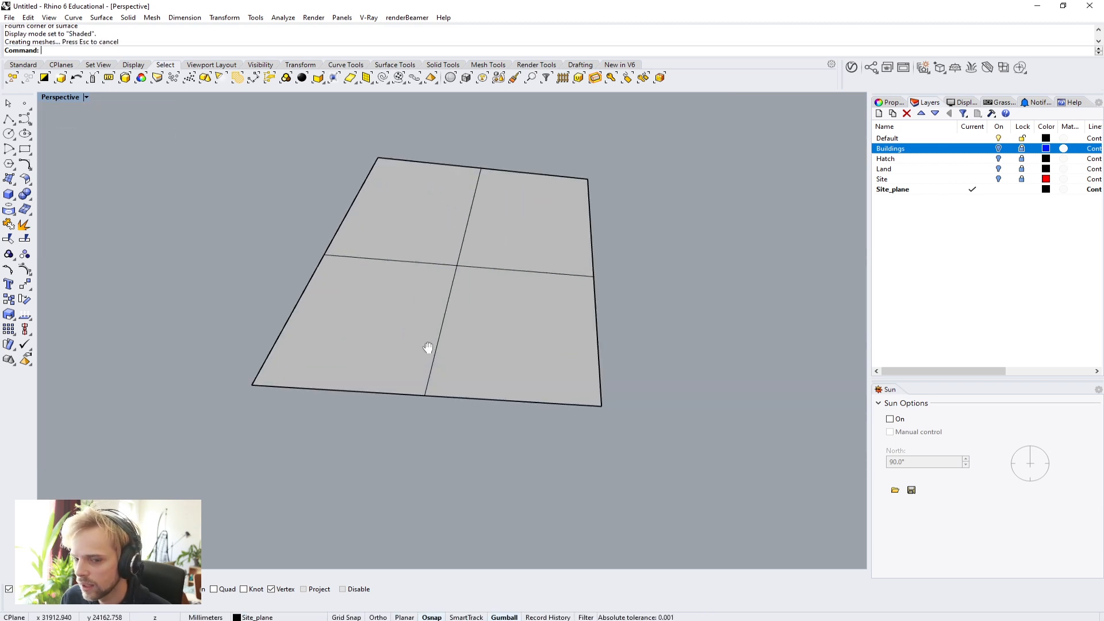
pyautogui.keyDown('shift'); pyautogui.moveTo(422, 337); pyautogui.dragTo(422, 373, button='right'); pyautogui.keyUp('shift')
# Step: Create a new layer named Surface below the Site_plane layer
pyautogui.click(996, 238)
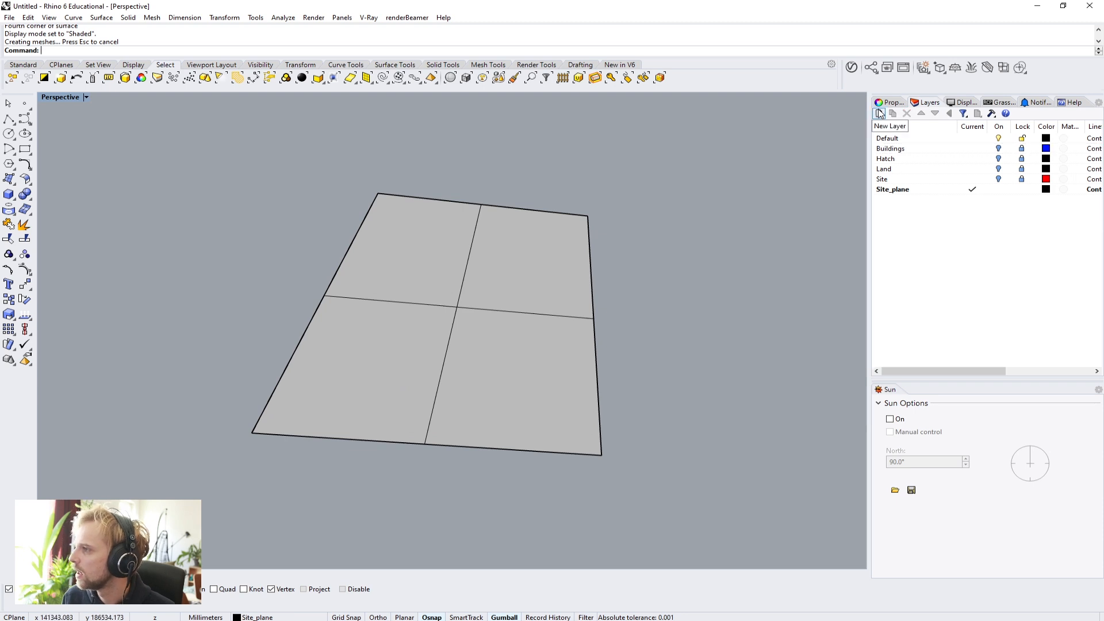
pyautogui.click(878, 113)
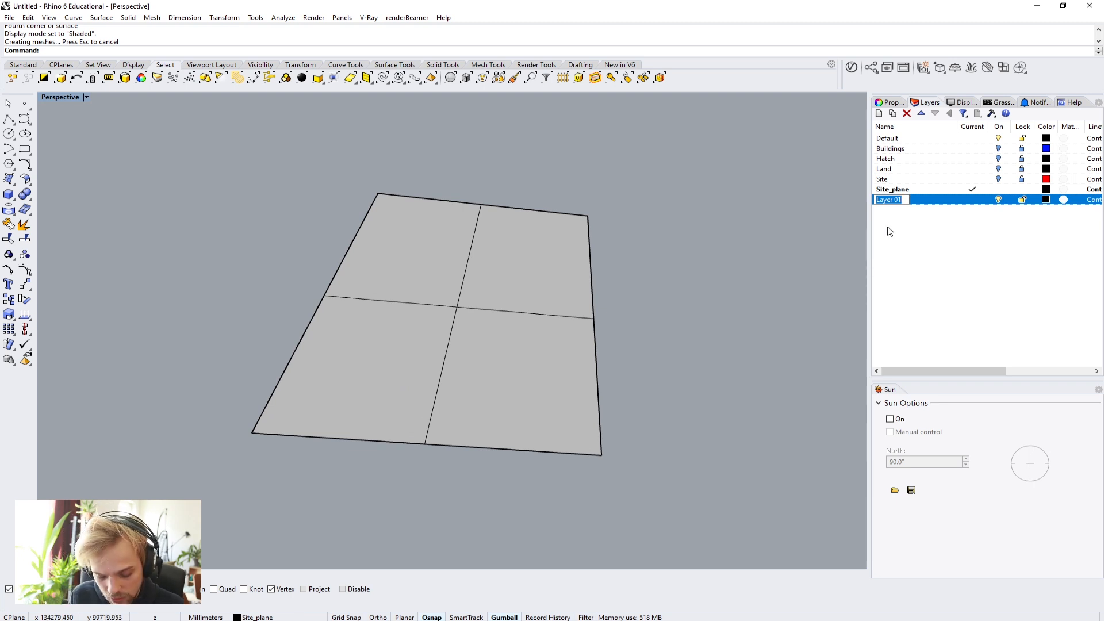
pyautogui.write('Building')
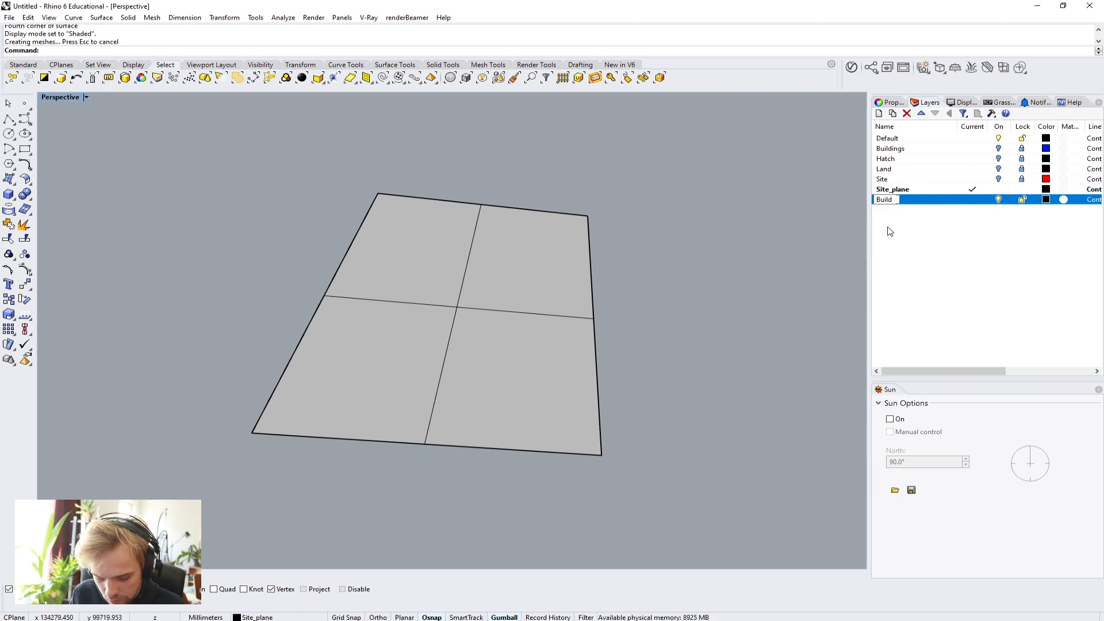
pyautogui.press('BackSpace')
pyautogui.press('BackSpace')
pyautogui.press('BackSpace')
pyautogui.press('BackSpace')
pyautogui.press('BackSpace')
pyautogui.press('BackSpace')
pyautogui.press('BackSpace')
pyautogui.press('BackSpace')
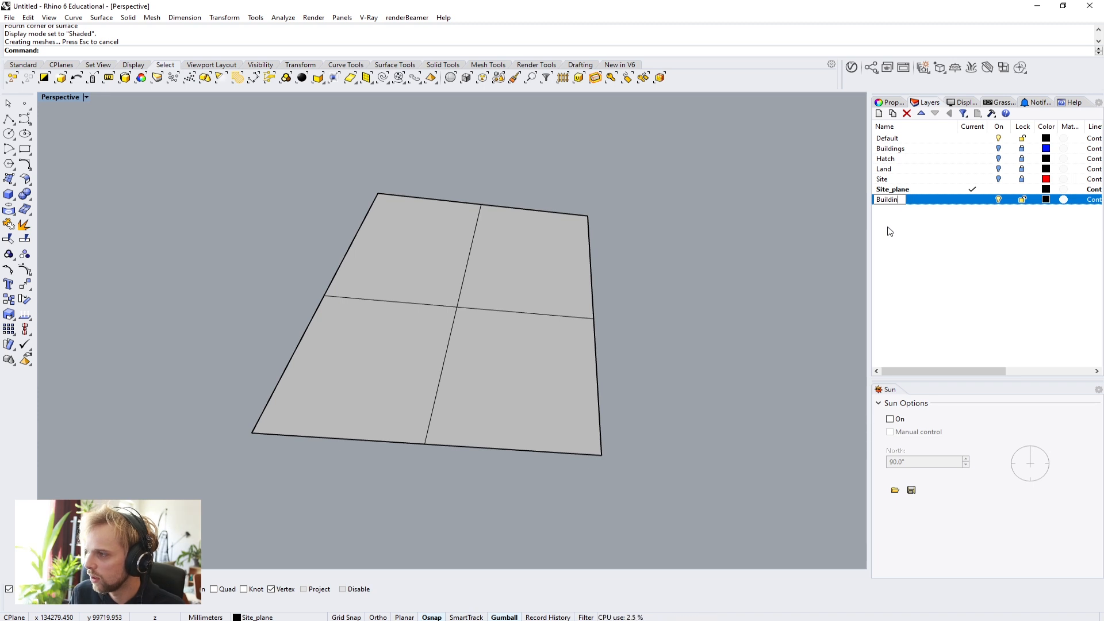
pyautogui.write('Surface')
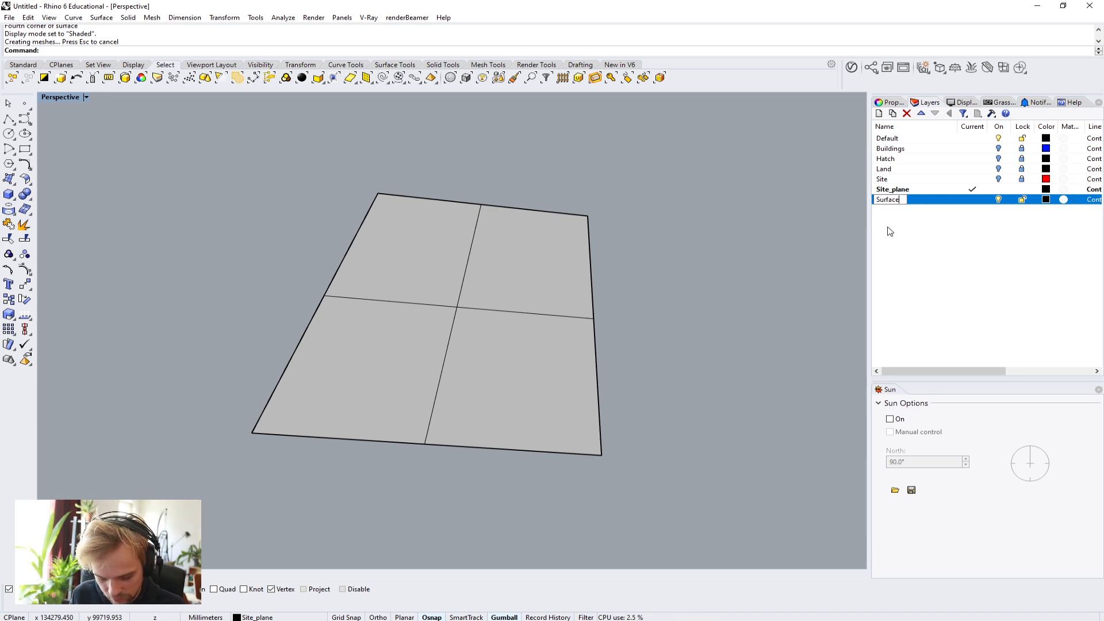
pyautogui.press('Return')
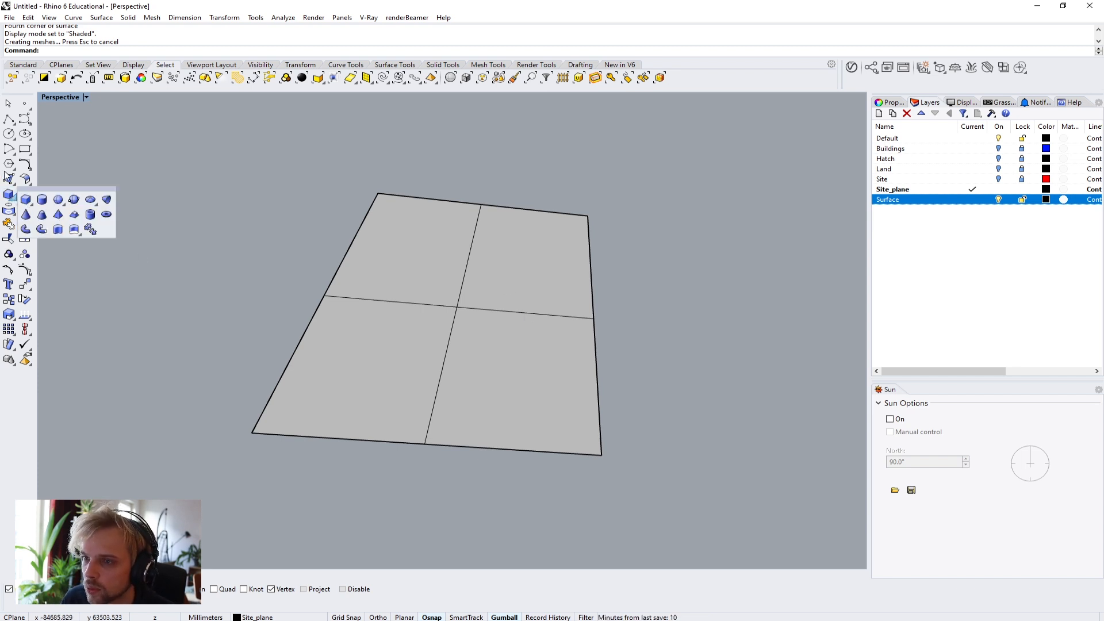
# Step: Draw a circle centred on the middle of the site surface, with its edge inside the plot boundary
pyautogui.click(9, 134)
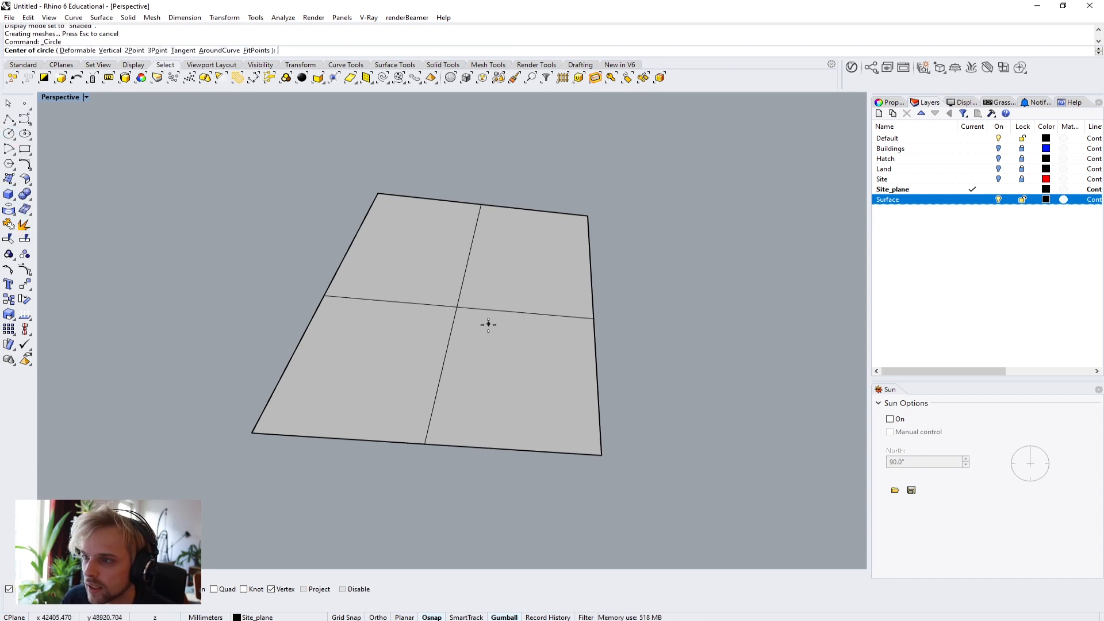
pyautogui.click(457, 306)
pyautogui.click(394, 366)
# Step: Extrude the circle upward by 20000 mm as an open cylindrical surface with ExtrudeCrv
pyautogui.click(393, 366)
pyautogui.click(395, 366)
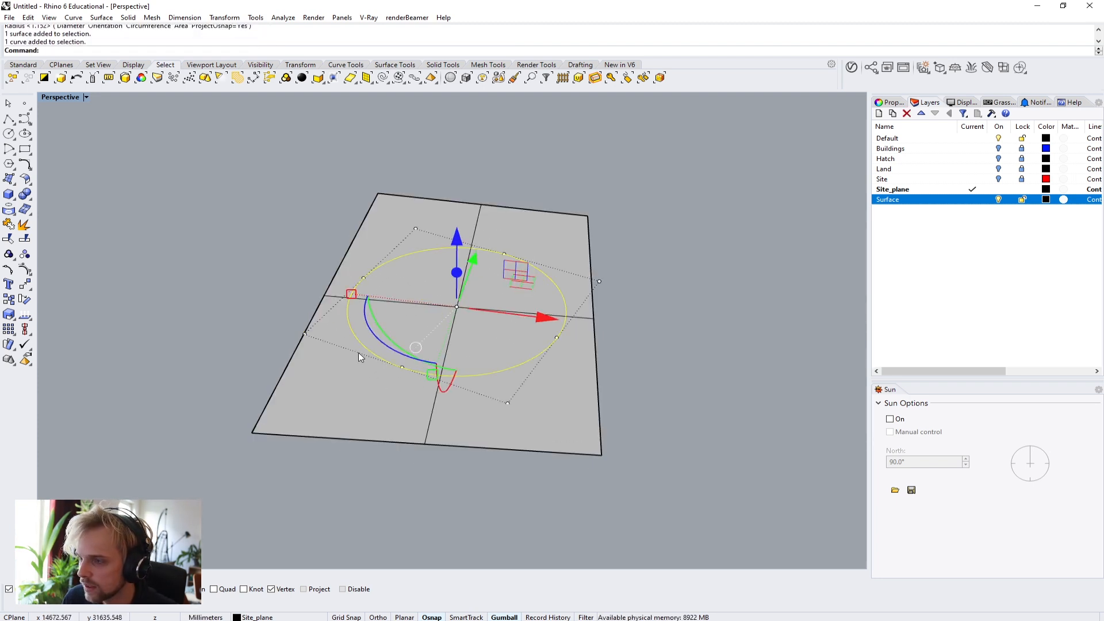
pyautogui.write('ExtrudeCrv')
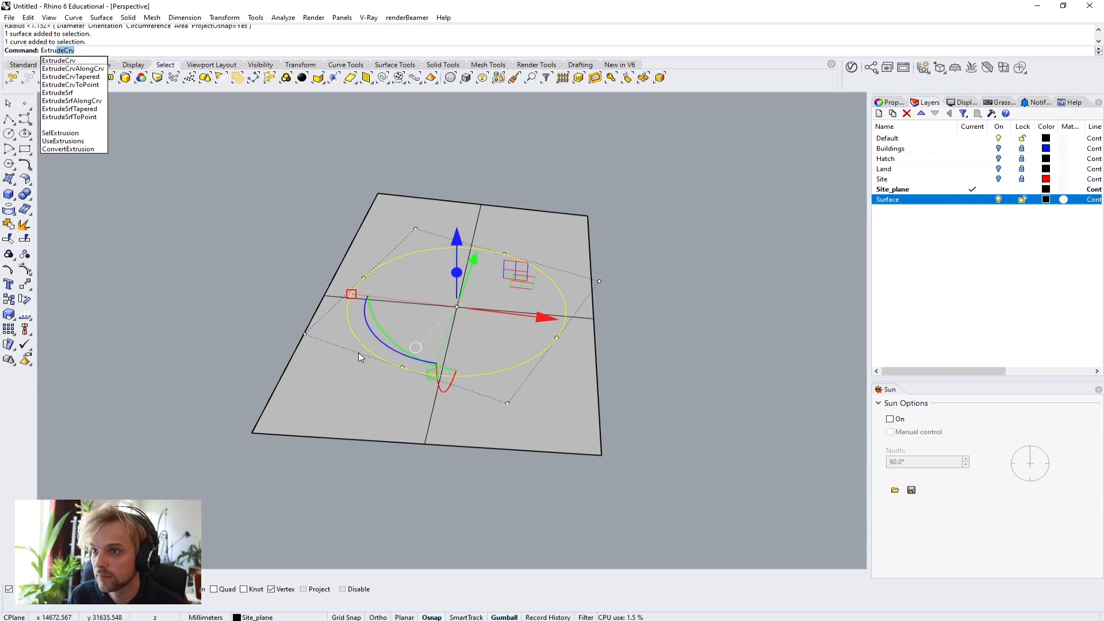
pyautogui.press('Return')
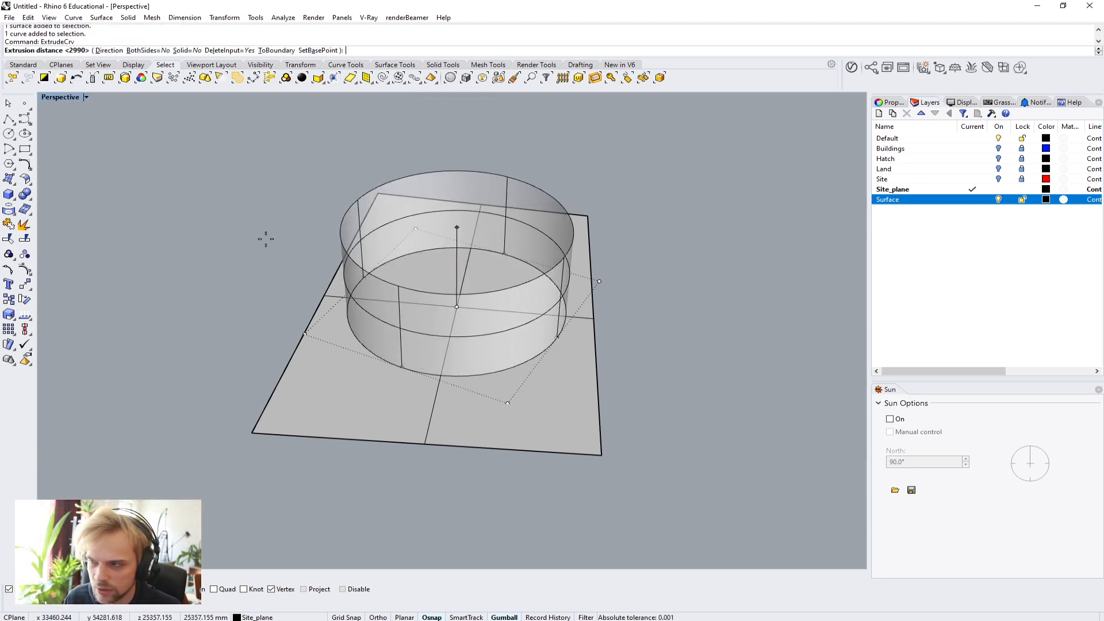
pyautogui.moveTo(264, 222); pyautogui.dragTo(249, 271, button='right')
pyautogui.scroll(-3, 266, 197)
pyautogui.scroll(6, 268, 262)
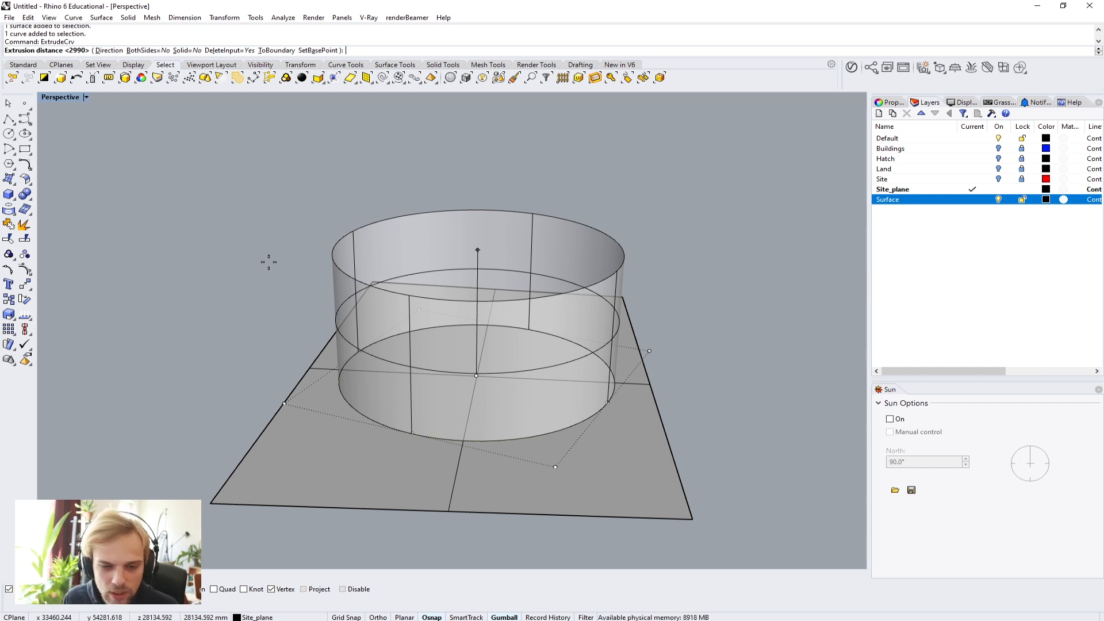
pyautogui.write('20000')
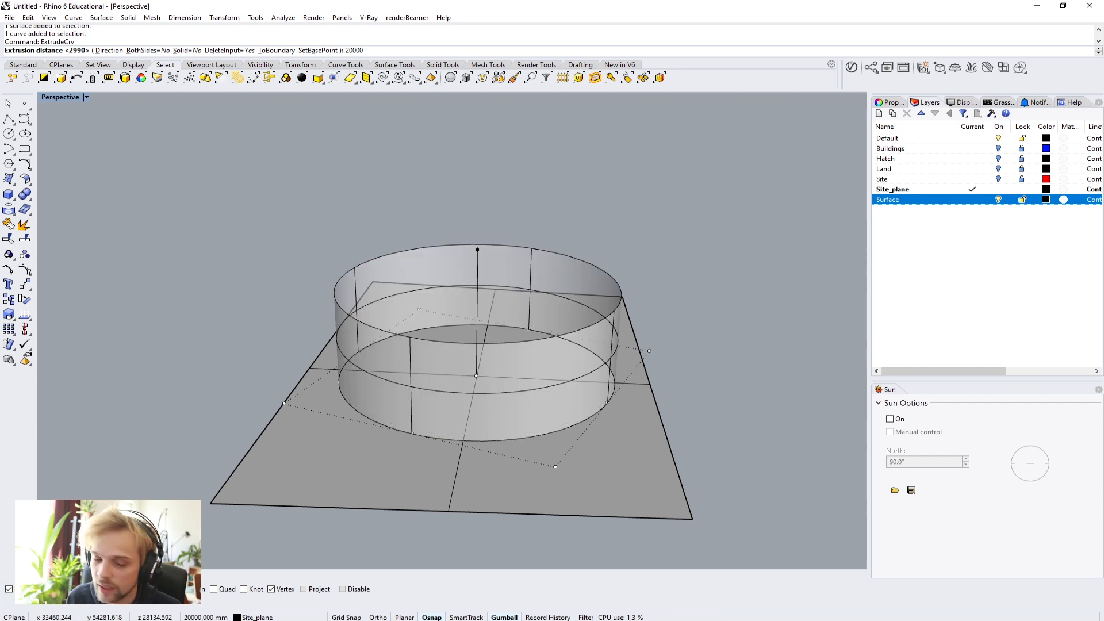
pyautogui.press('Return')
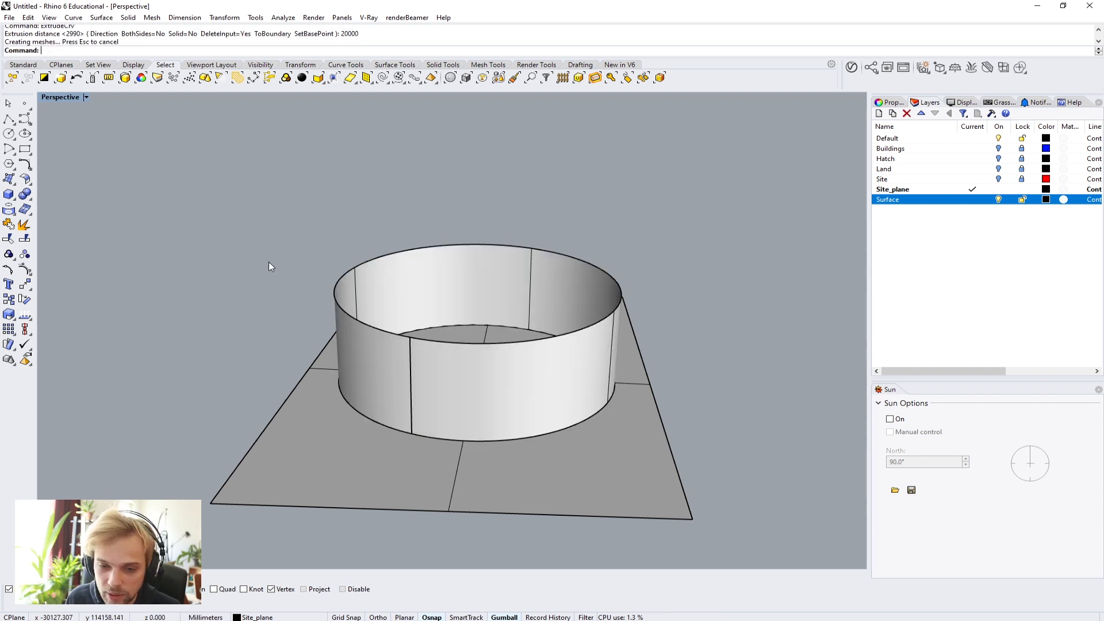
# Step: Examine the extruded cylinder and the site surface beneath it from several angles and distances
pyautogui.moveTo(461, 365); pyautogui.dragTo(403, 359, button='right')
pyautogui.scroll(2, 397, 353)
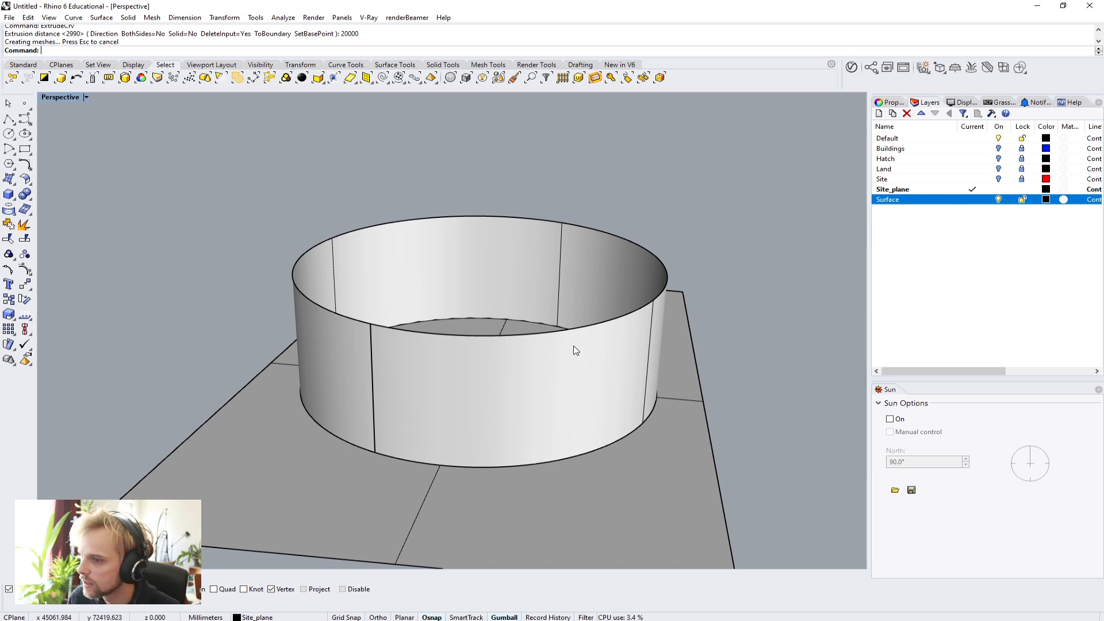
pyautogui.scroll(-2, 574, 347)
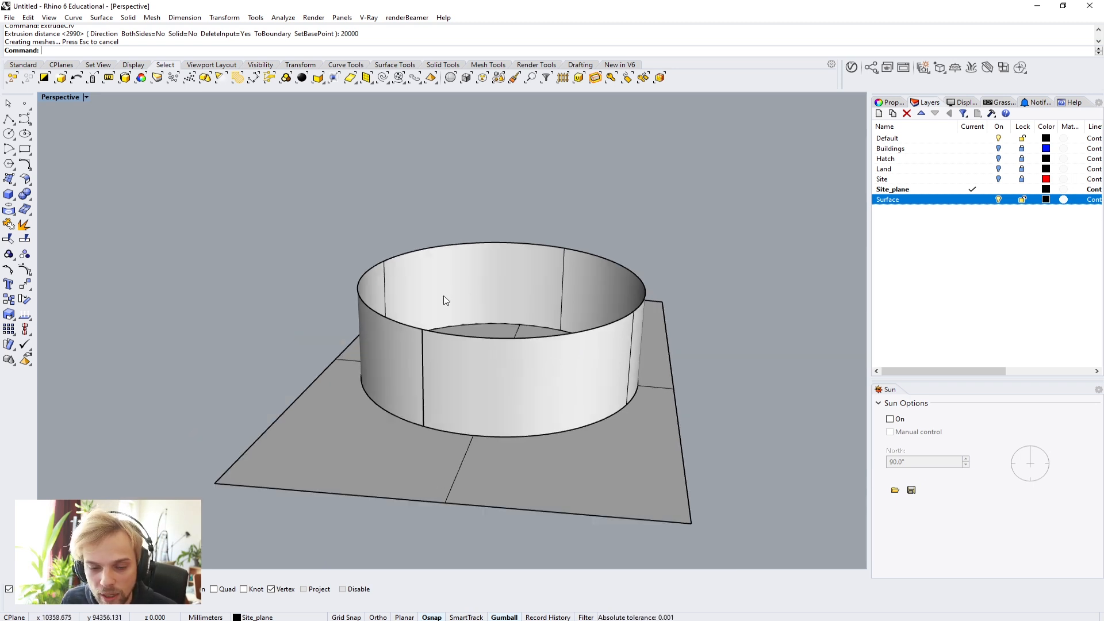
pyautogui.moveTo(466, 340); pyautogui.dragTo(472, 336, button='right')
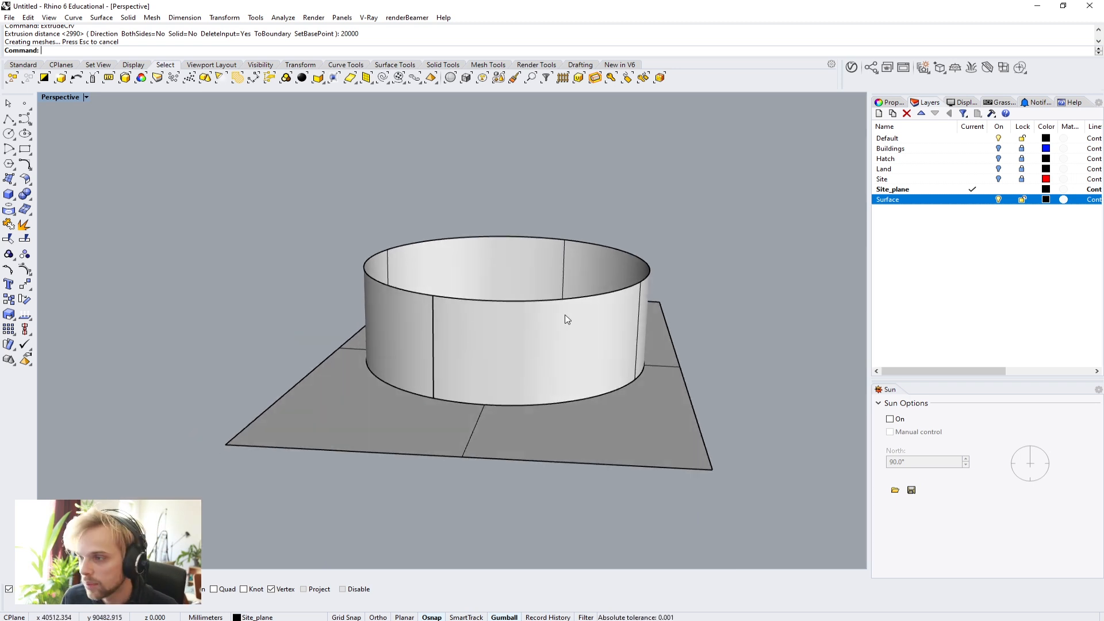
pyautogui.scroll(3, 567, 313)
pyautogui.moveTo(521, 287); pyautogui.dragTo(520, 304, button='right')
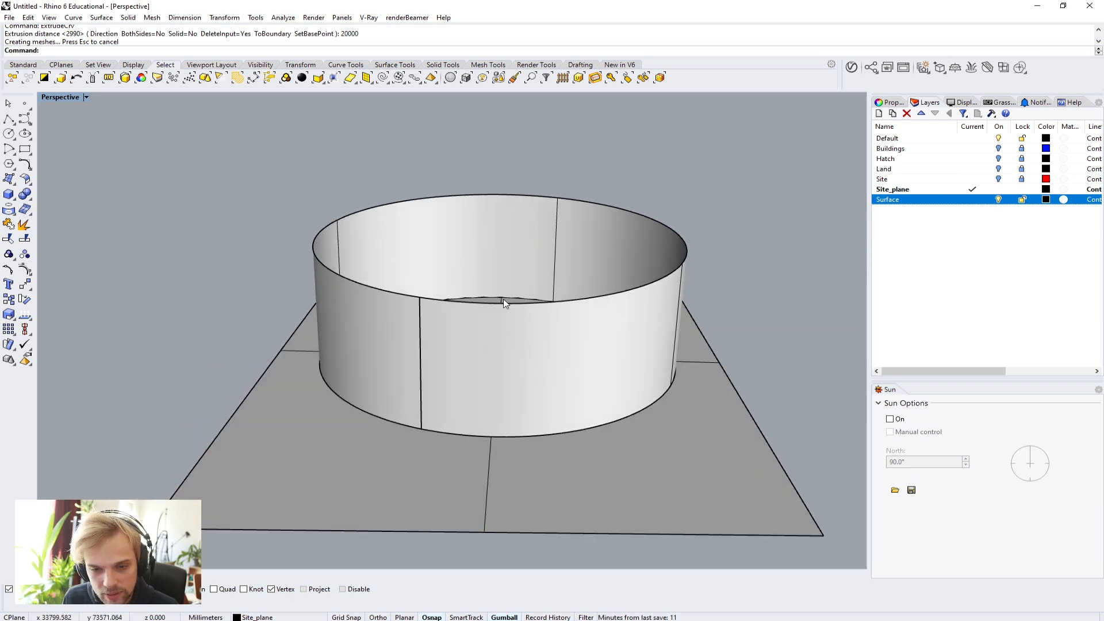
pyautogui.click(448, 246)
pyautogui.click(279, 224)
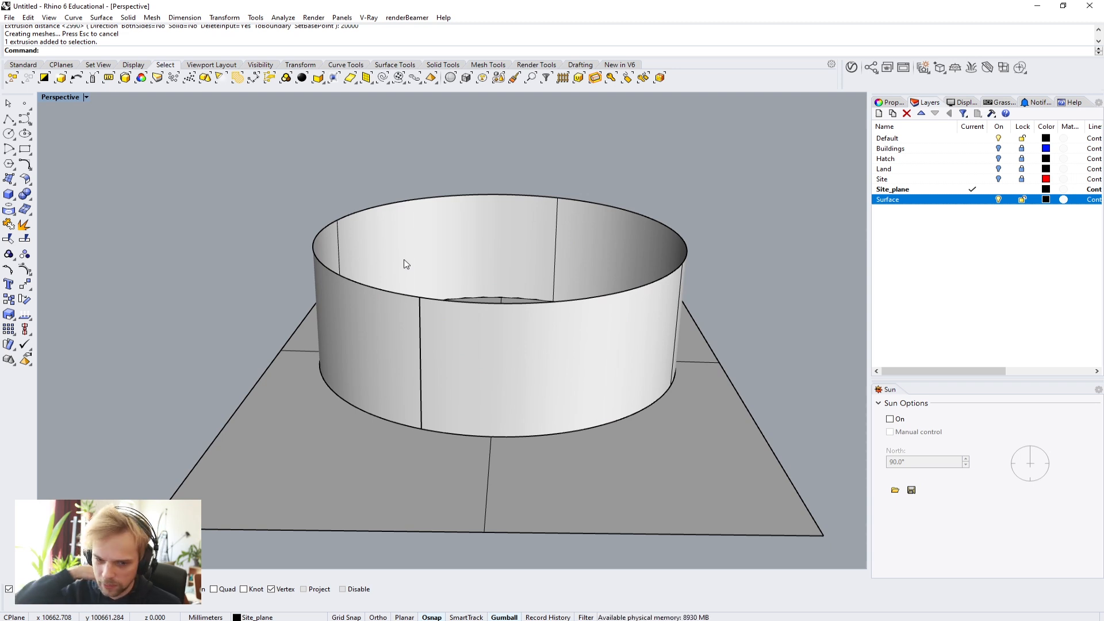
pyautogui.moveTo(406, 264)
pyautogui.mouseDown(button='right')
pyautogui.moveTo(449, 190)
pyautogui.moveTo(439, 362)
pyautogui.moveTo(468, 340)
pyautogui.moveTo(403, 282)
pyautogui.mouseUp(button='right')
pyautogui.moveTo(360, 321); pyautogui.dragTo(343, 266, button='right')
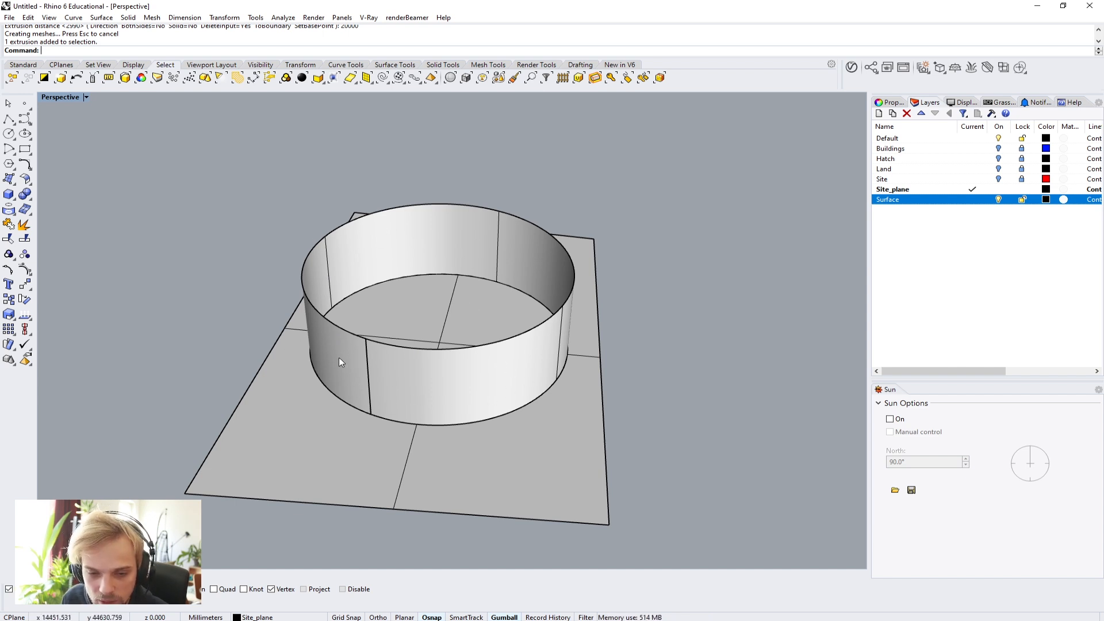
# Step: Launch Grasshopper and arrange its window beside the Perspective viewport, keeping the cylinder in view
pyautogui.write('Grass')
pyautogui.press('Return')
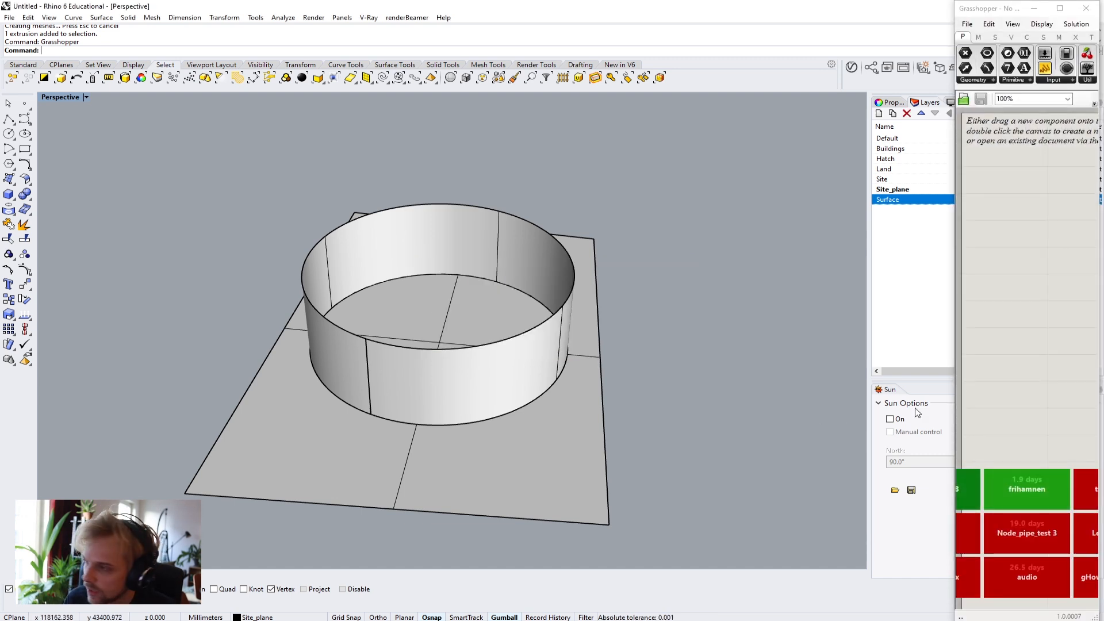
pyautogui.moveTo(953, 351); pyautogui.dragTo(643, 371)
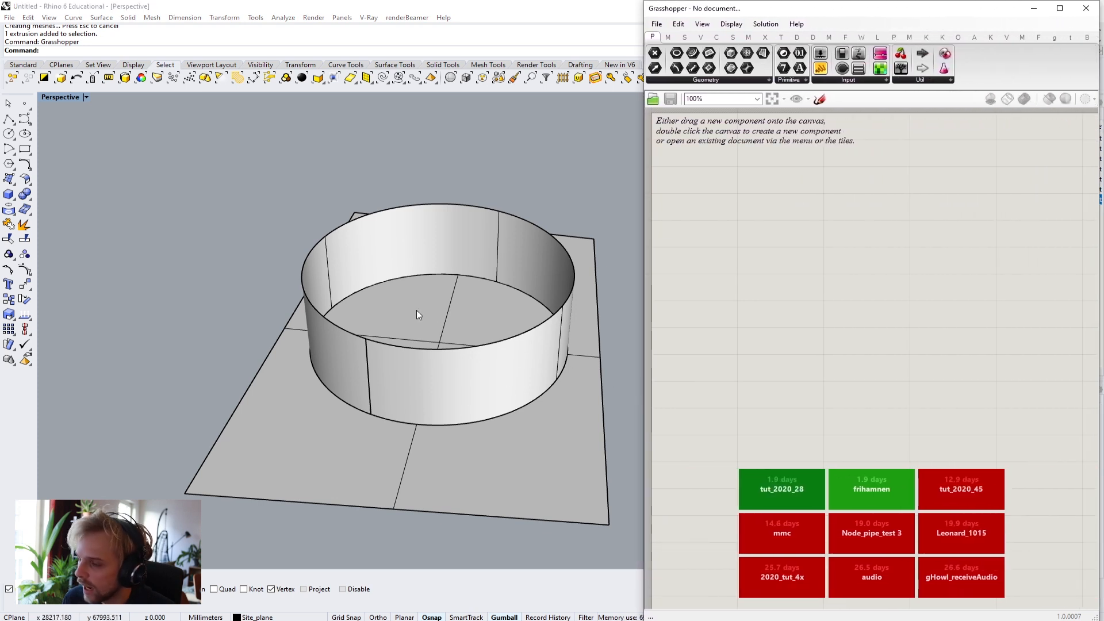
pyautogui.keyDown('shift'); pyautogui.moveTo(355, 292); pyautogui.dragTo(258, 292, button='right'); pyautogui.keyUp('shift')
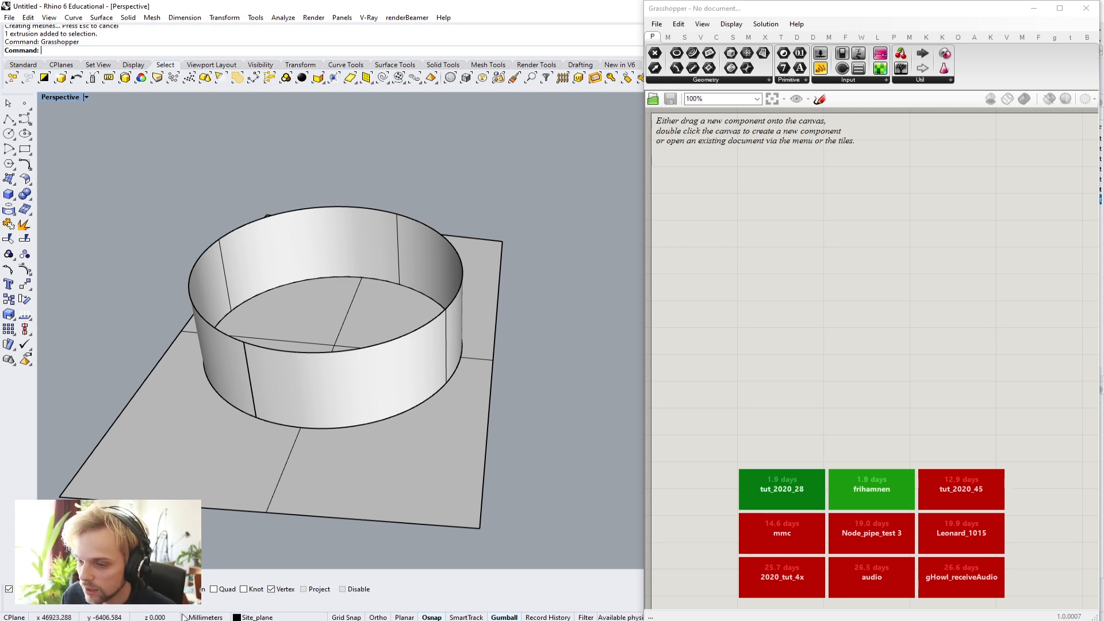
# Step: Switch to the browser to review the resource and course file links on the AADA20 page, and return to Rhino
pyautogui.moveTo(71, 620)
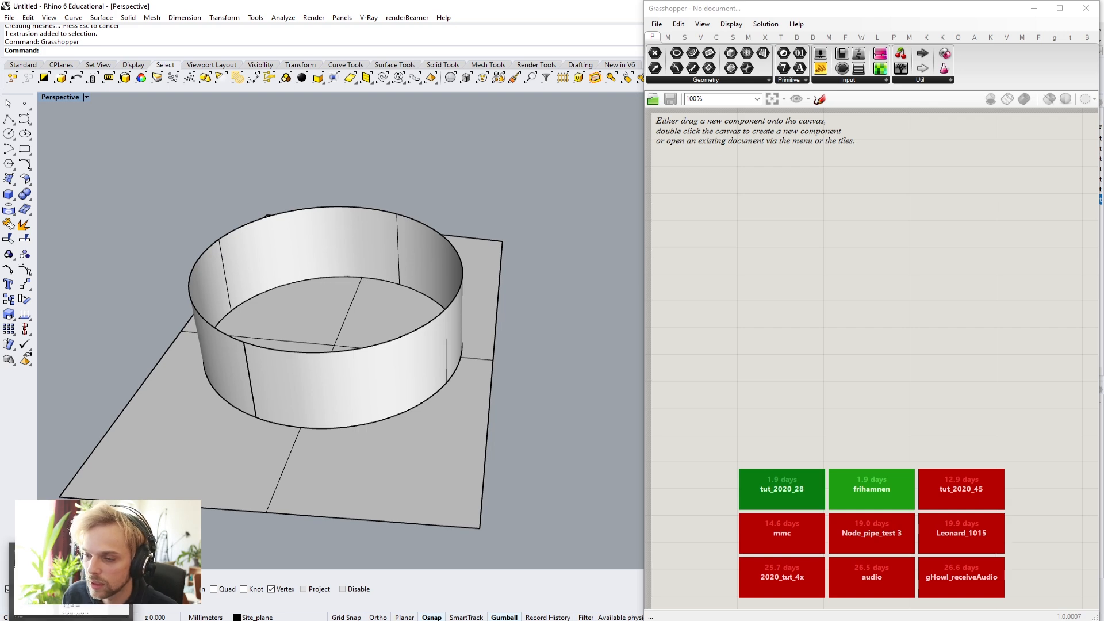
pyautogui.moveTo(0, 296); pyautogui.dragTo(610, 0)
pyautogui.click(860, 349)
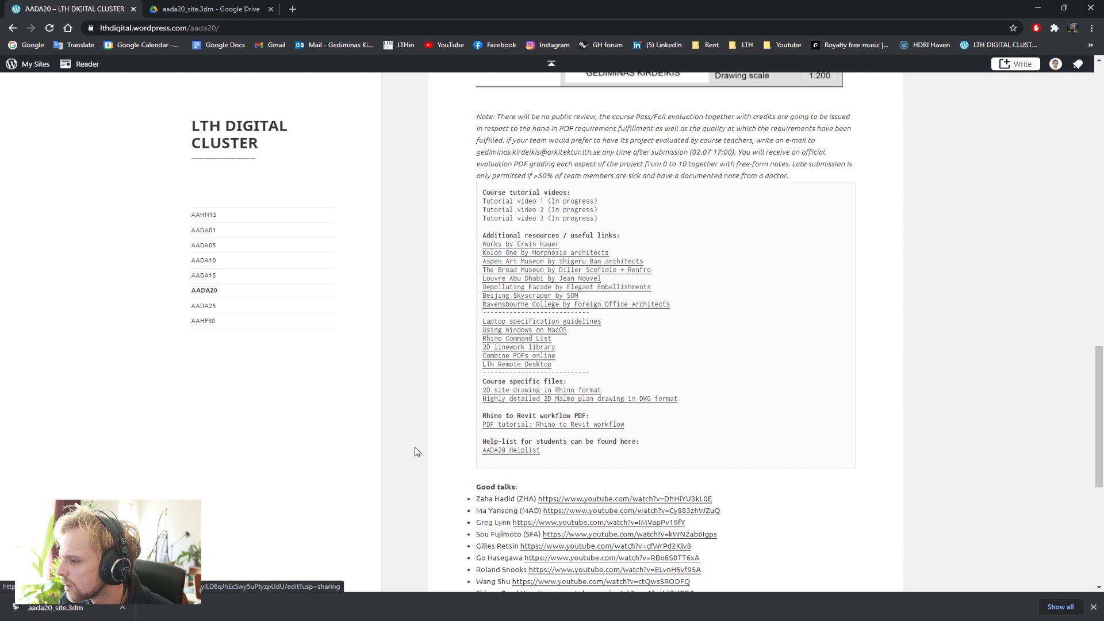
pyautogui.scroll(10, 417, 452)
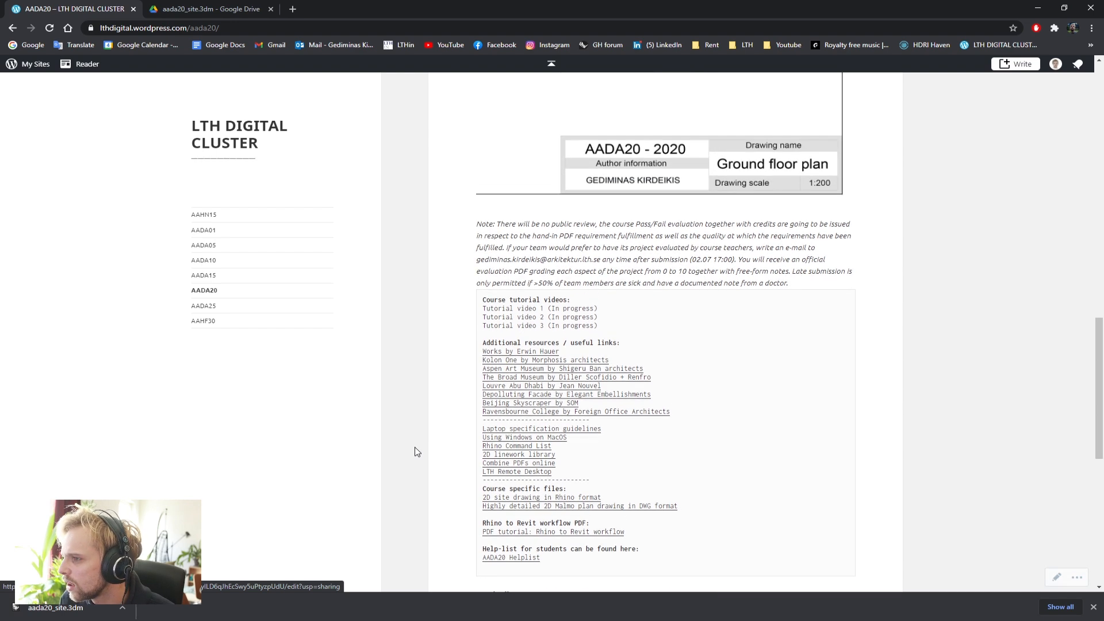
pyautogui.scroll(-10, 417, 451)
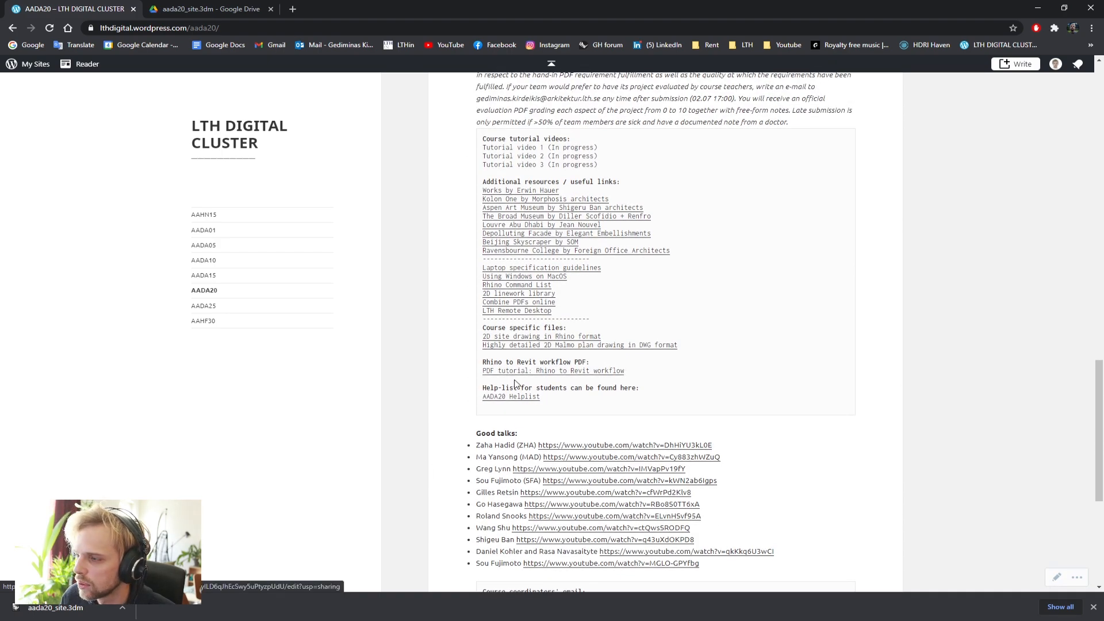
pyautogui.moveTo(908, 9); pyautogui.dragTo(0, 115)
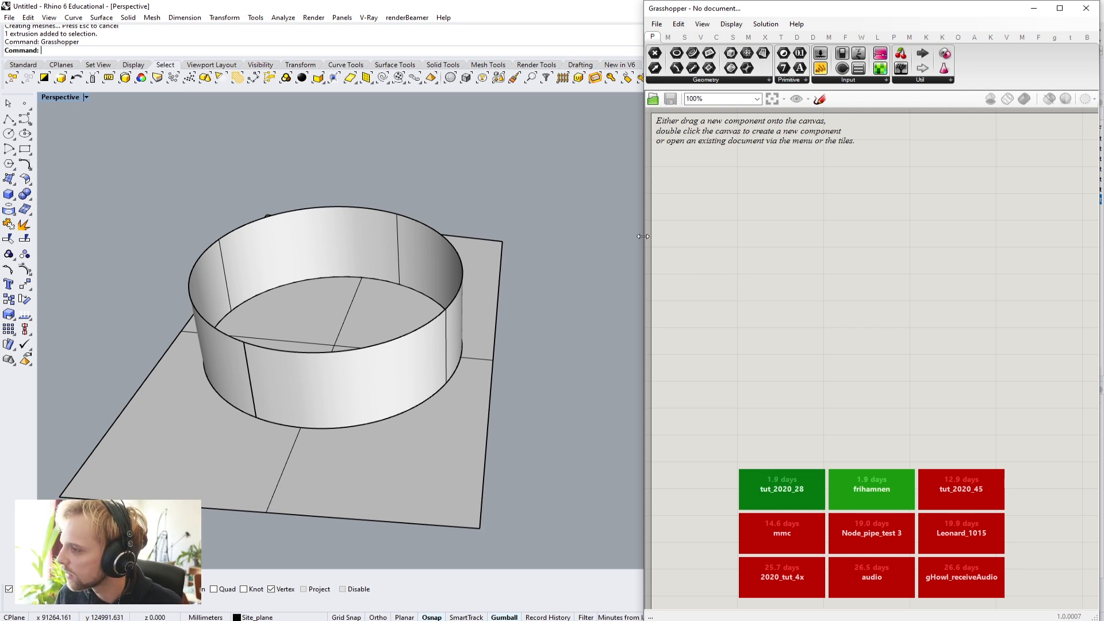
# Step: Widen the Grasshopper window so its category names are readable, and show the Curve components
pyautogui.moveTo(642, 236); pyautogui.dragTo(577, 236)
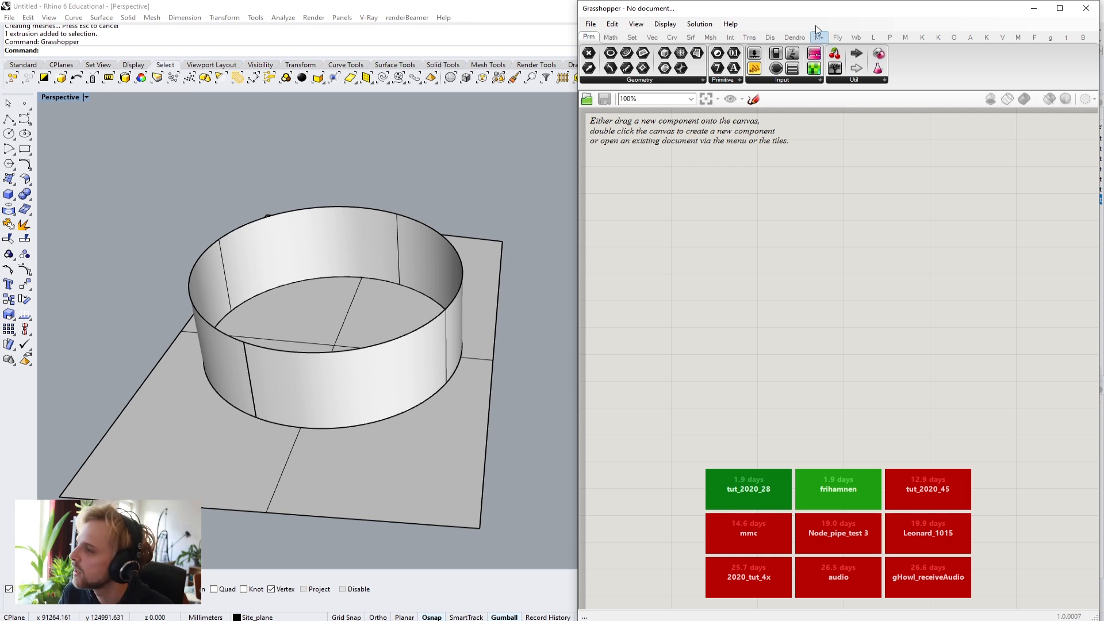
pyautogui.click(769, 37)
pyautogui.click(672, 37)
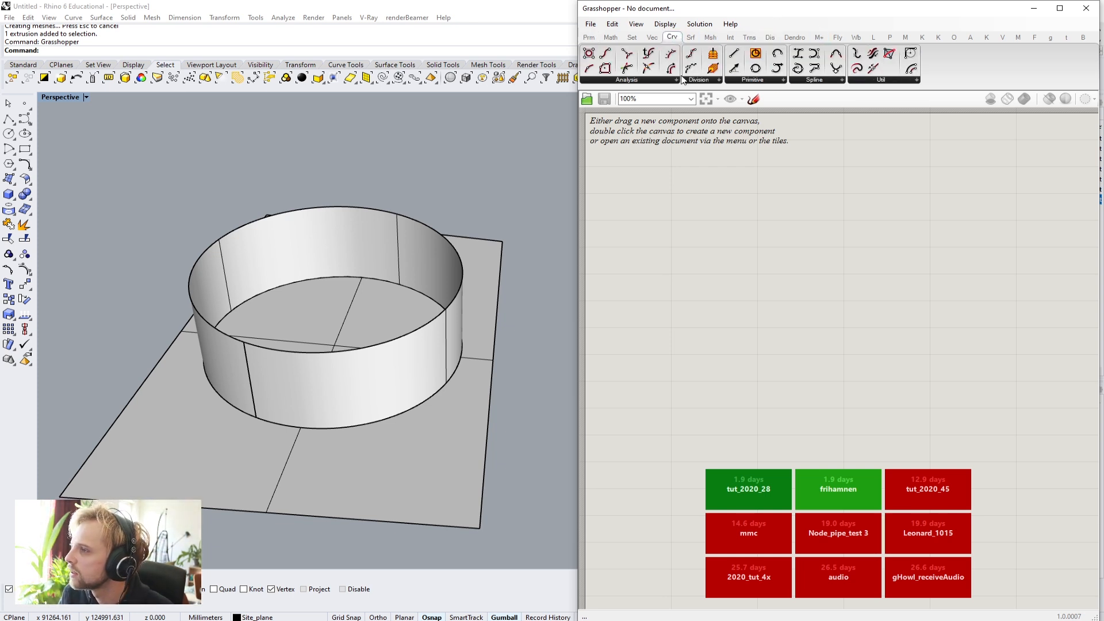
# Step: Add a Circle CNR component to the empty Grasshopper canvas
pyautogui.doubleClick(712, 237)
pyautogui.write('cnr')
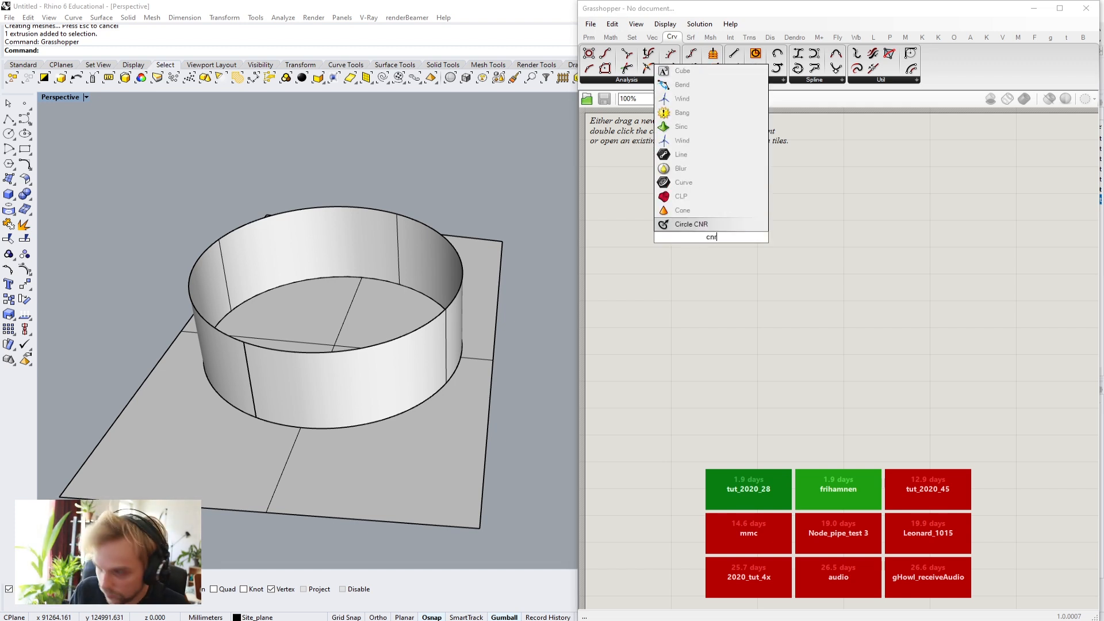
pyautogui.press('Return')
pyautogui.moveTo(712, 236); pyautogui.dragTo(794, 248)
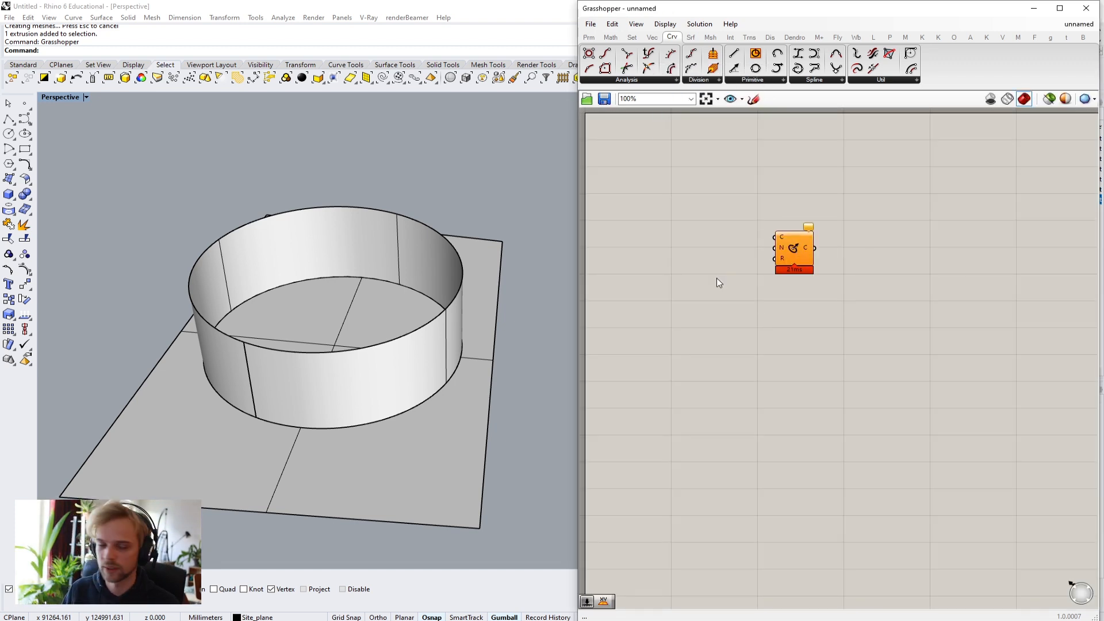
# Step: Turn on Draw Full Names for Grasshopper components and inspect the Circle CNR component's inputs
pyautogui.click(661, 24)
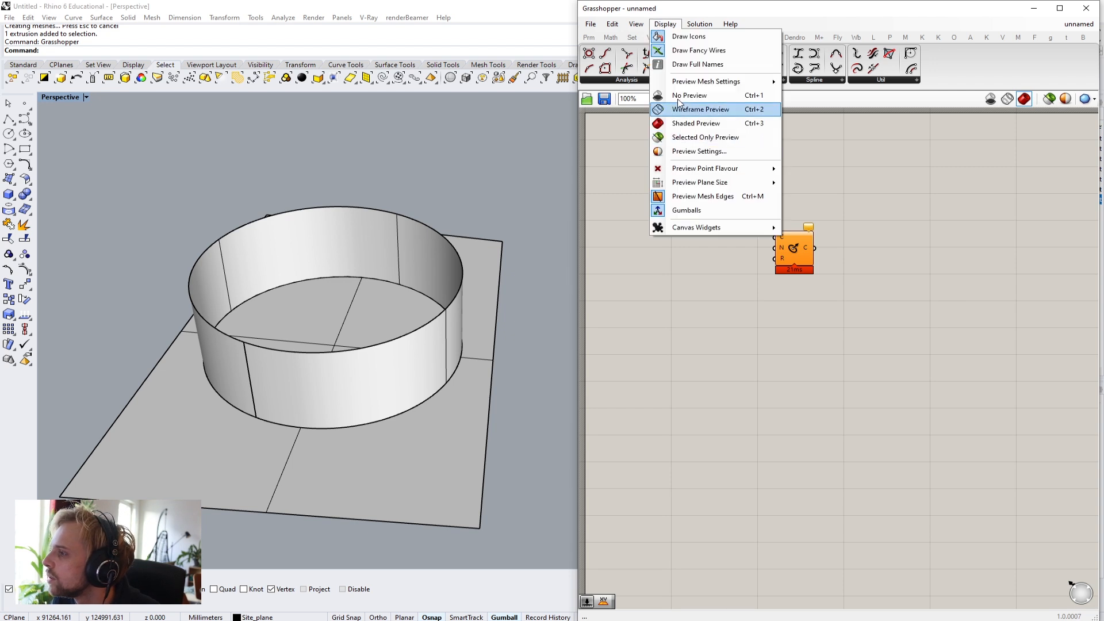
pyautogui.click(693, 65)
pyautogui.scroll(3, 797, 239)
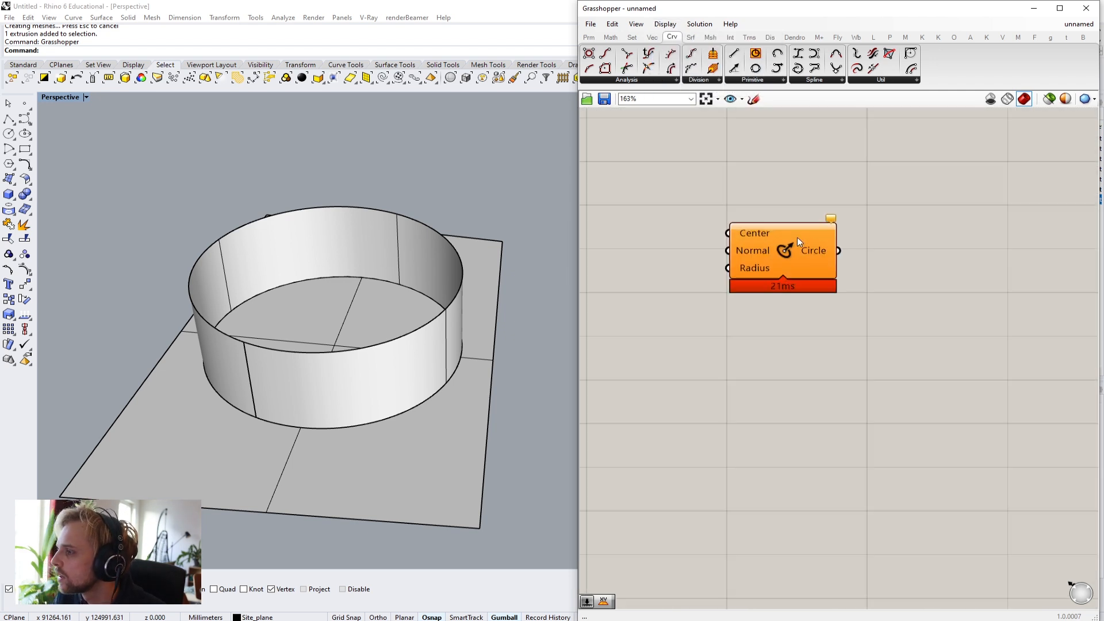
pyautogui.scroll(2, 798, 257)
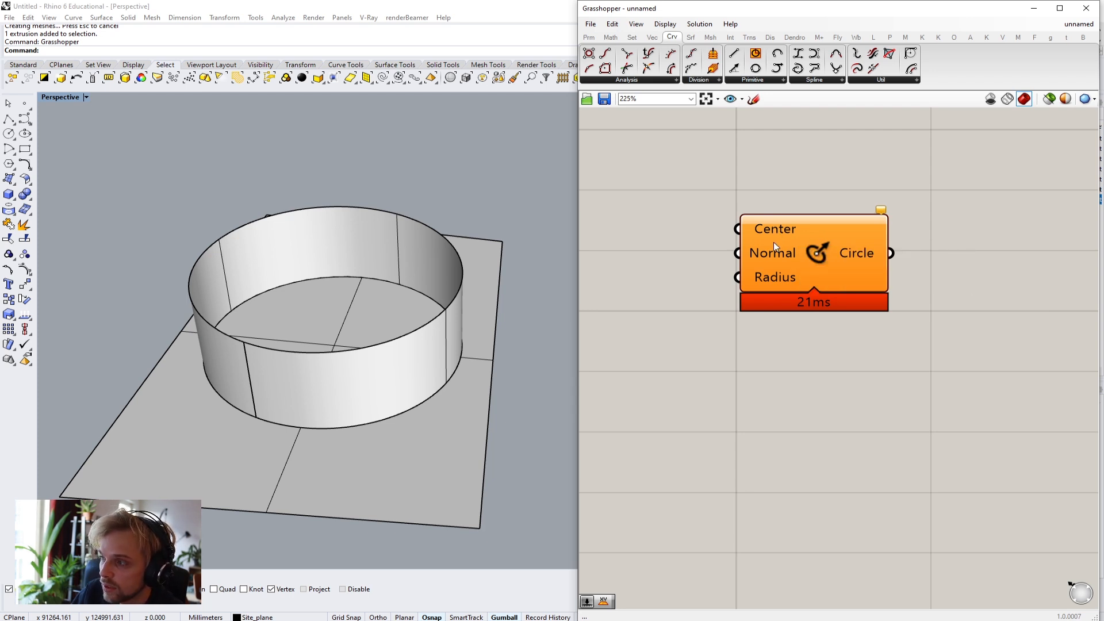
pyautogui.moveTo(773, 255)
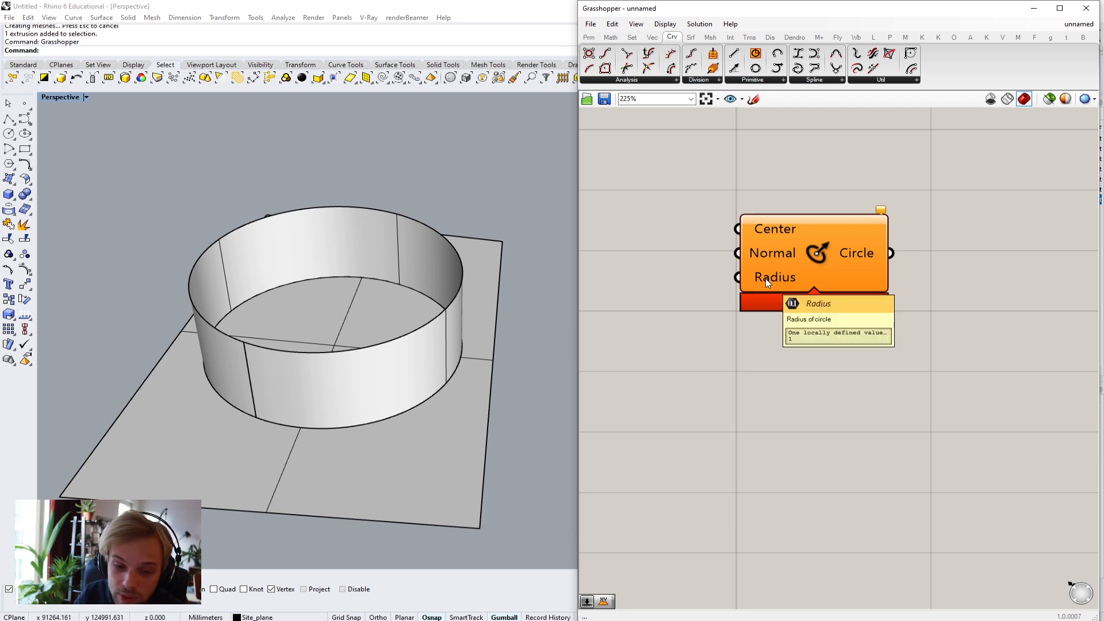
# Step: Place a single point object on the empty ground beside the site plane in the Perspective viewport
pyautogui.scroll(-8, 376, 299)
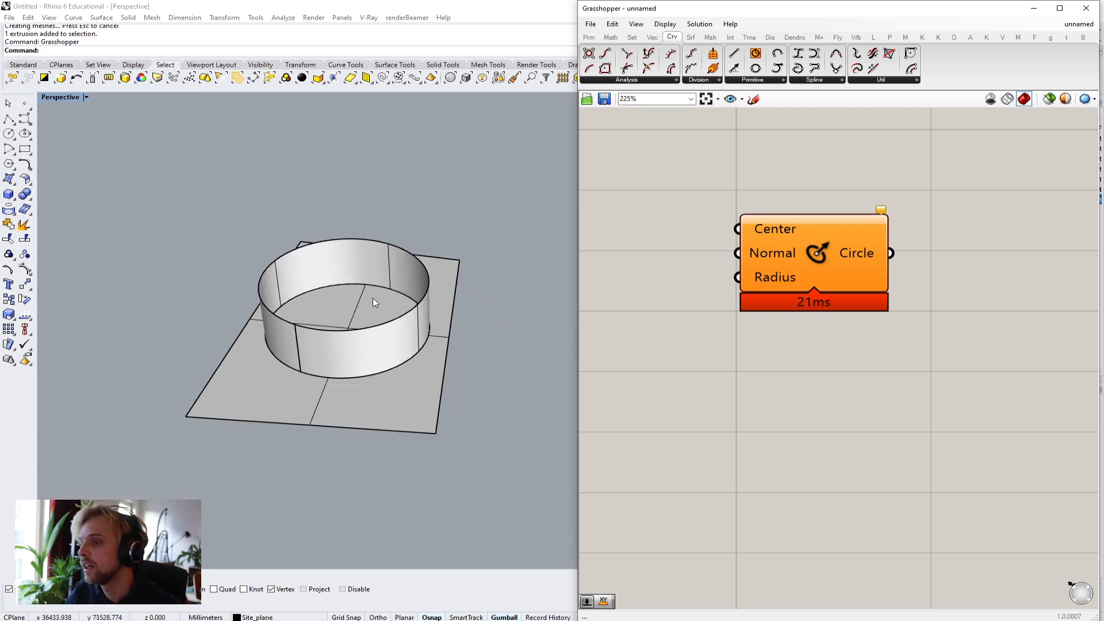
pyautogui.keyDown('shift'); pyautogui.moveTo(414, 331); pyautogui.dragTo(202, 299, button='right'); pyautogui.keyUp('shift')
pyautogui.moveTo(313, 296)
pyautogui.mouseDown(button='right')
pyautogui.moveTo(327, 297)
pyautogui.moveTo(310, 308)
pyautogui.mouseUp(button='right')
pyautogui.scroll(2, 309, 309)
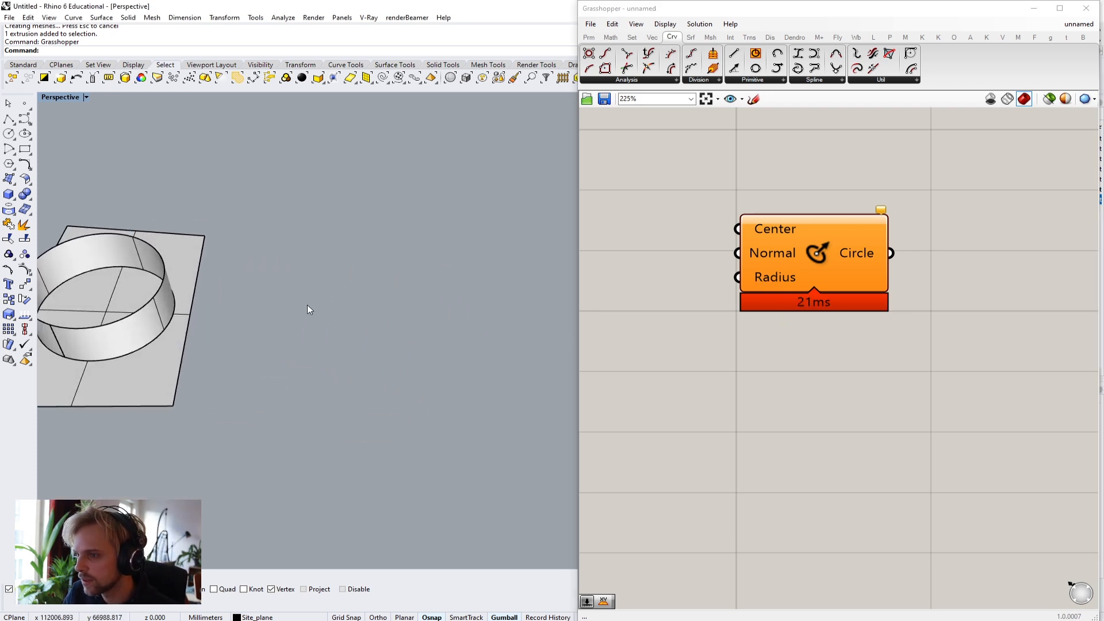
pyautogui.click(25, 103)
pyautogui.click(323, 314)
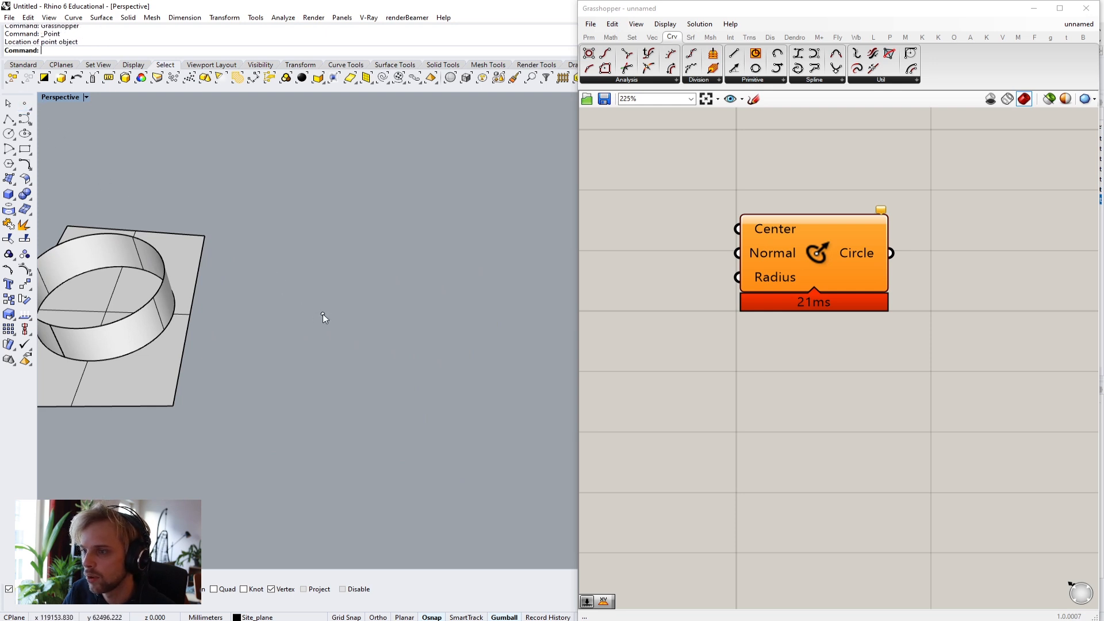
pyautogui.scroll(3, 303, 315)
pyautogui.moveTo(307, 282); pyautogui.dragTo(382, 357)
pyautogui.click(374, 395)
# Step: Delete the Circle CNR component from the Grasshopper canvas
pyautogui.moveTo(806, 264); pyautogui.dragTo(887, 277)
pyautogui.click(652, 277)
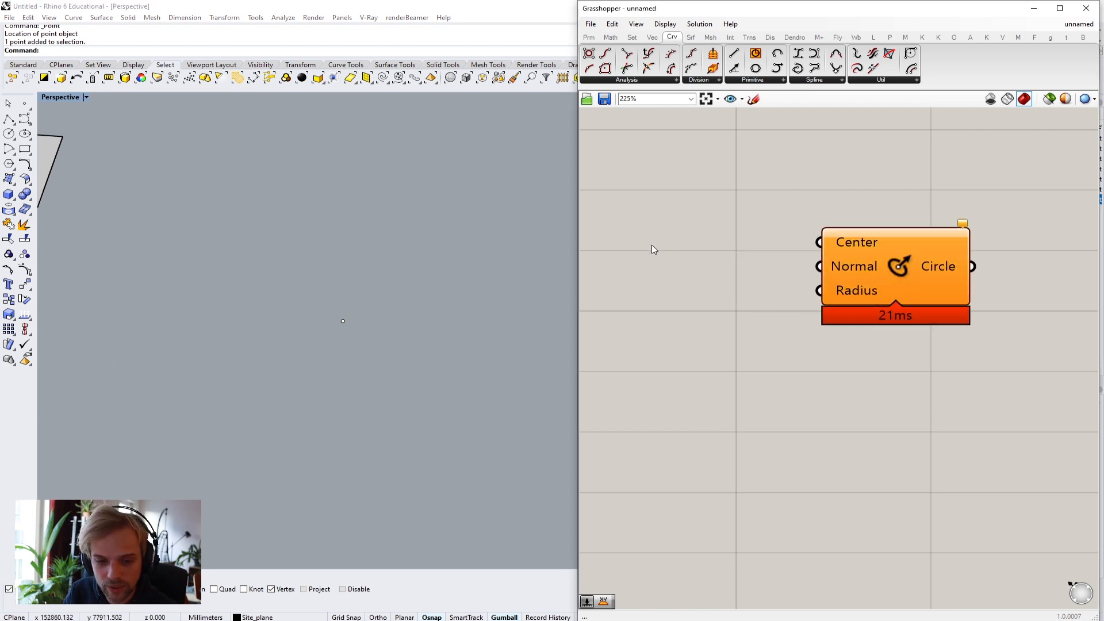
pyautogui.click(891, 267)
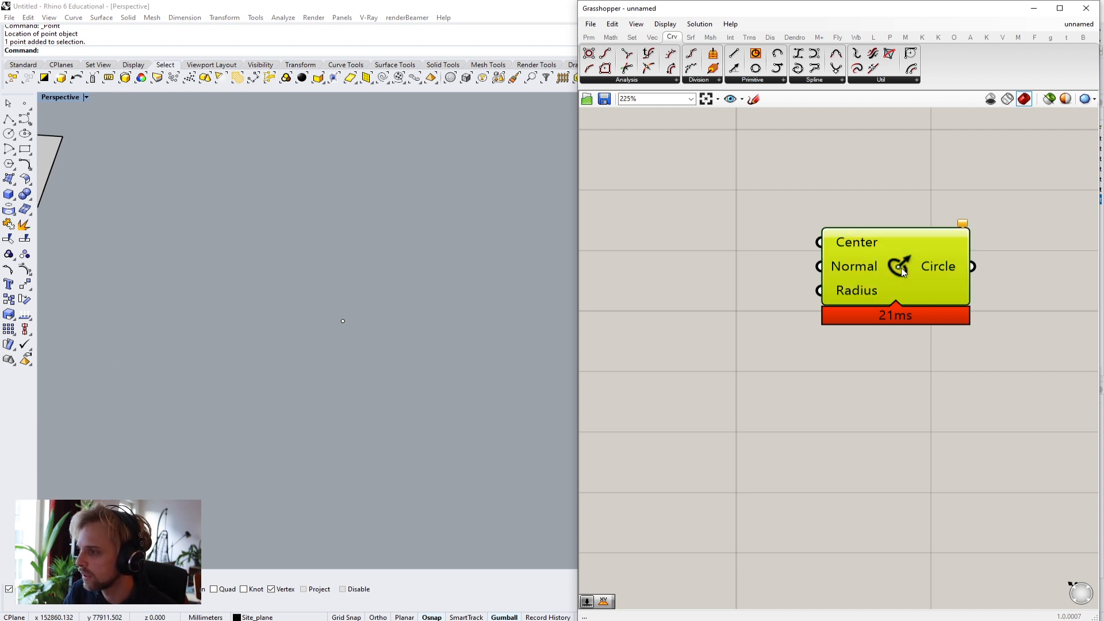
pyautogui.press('Delete')
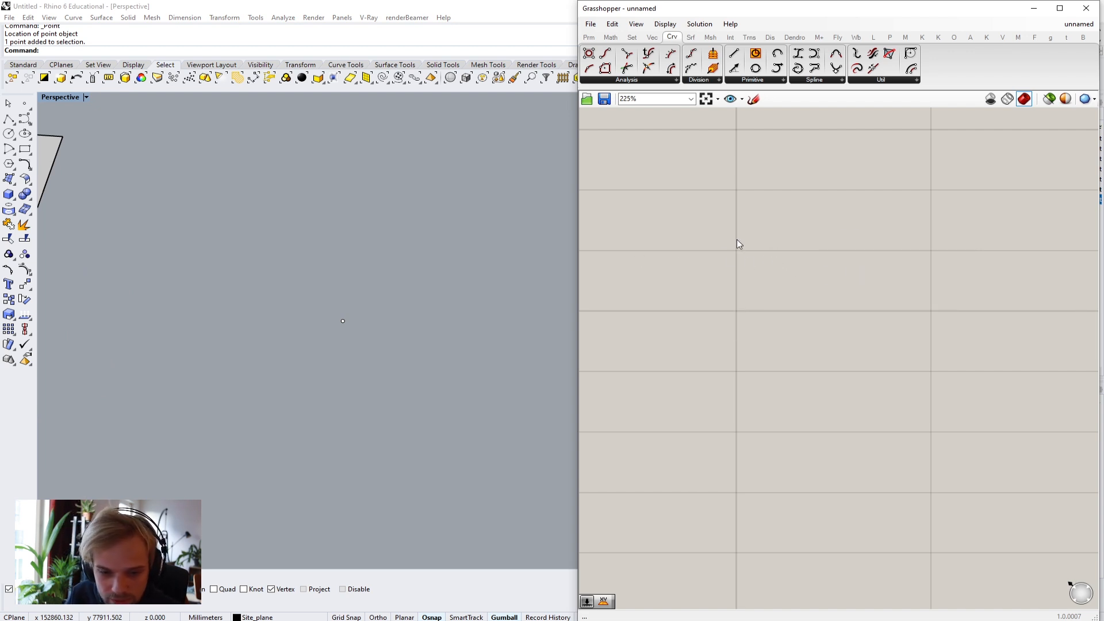
# Step: Search for point and add a Point parameter component to the empty Grasshopper canvas
pyautogui.doubleClick(703, 274)
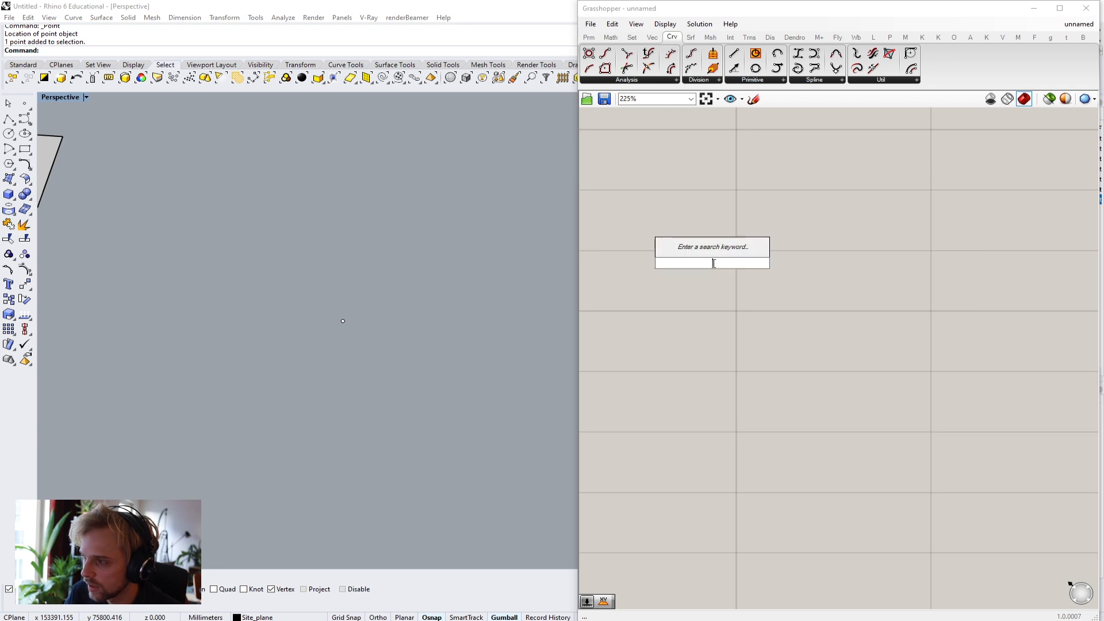
pyautogui.write('point')
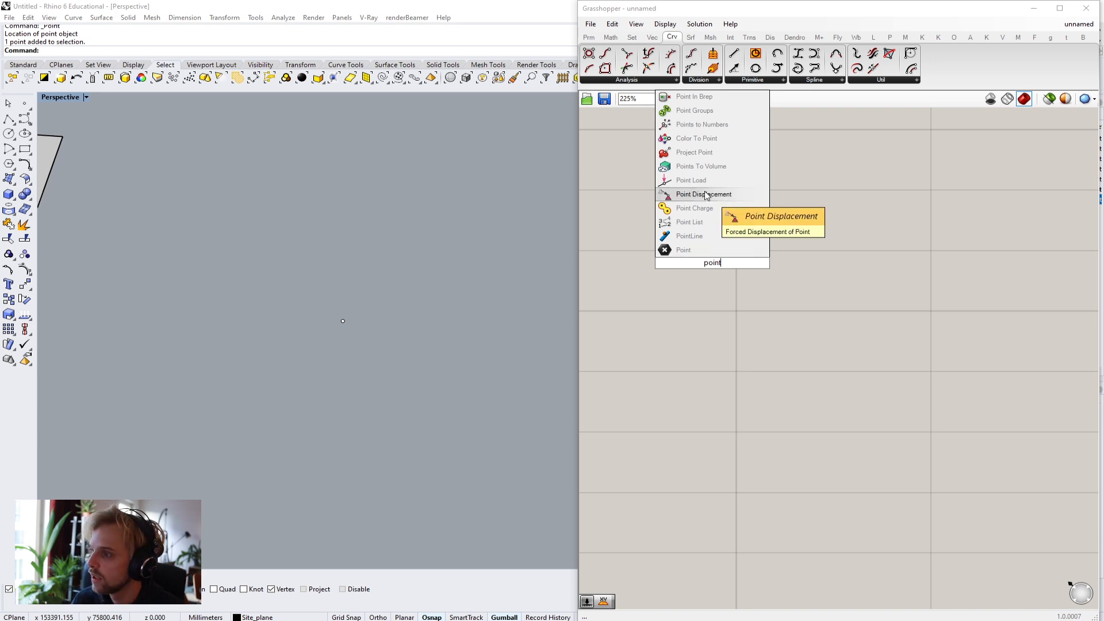
pyautogui.click(693, 251)
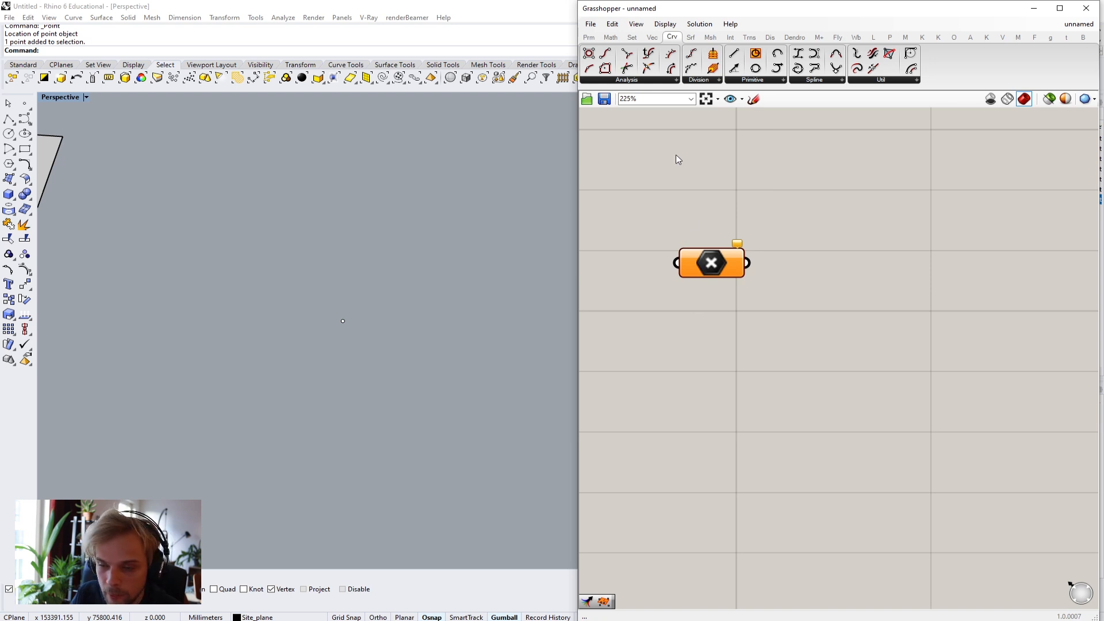
# Step: Turn off Draw Icons so Grasshopper components are labelled with their names instead of icons
pyautogui.click(666, 24)
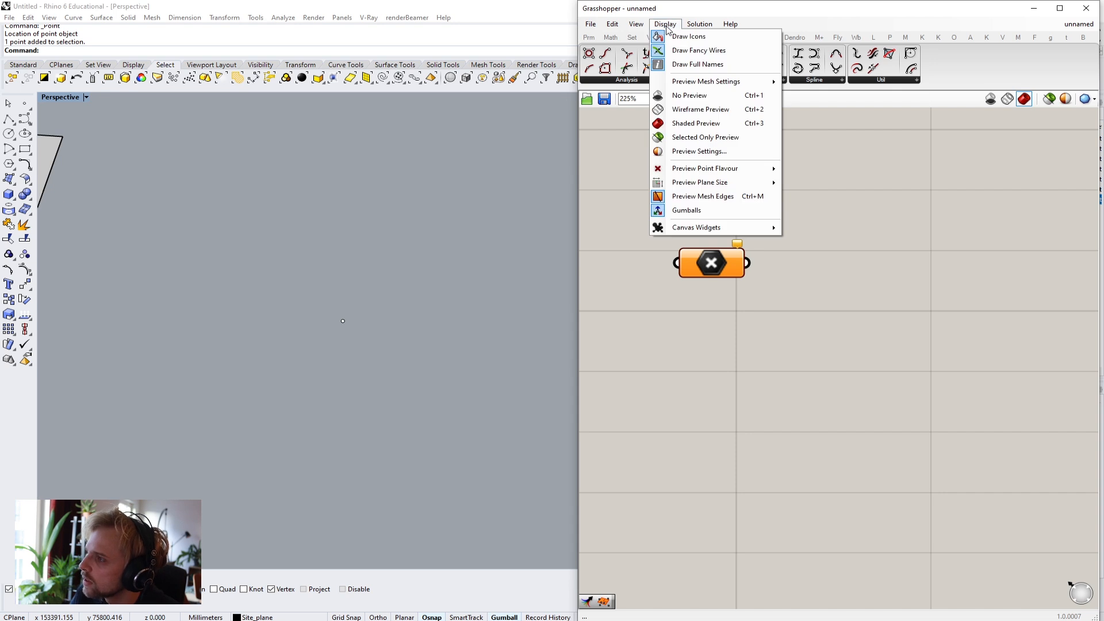
pyautogui.click(665, 24)
pyautogui.click(666, 24)
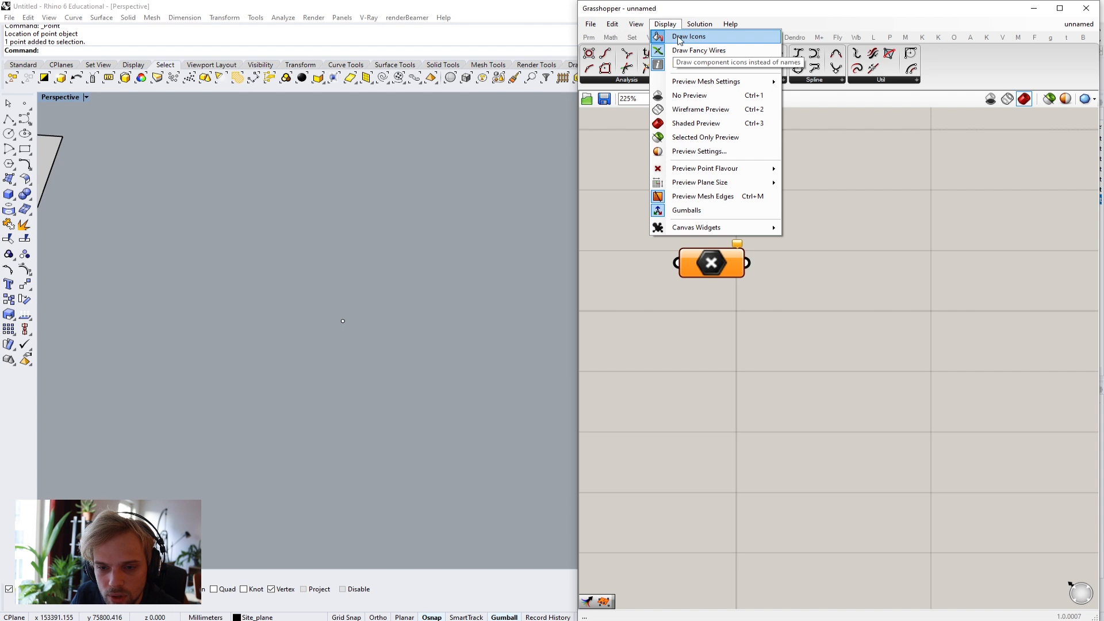
pyautogui.click(683, 38)
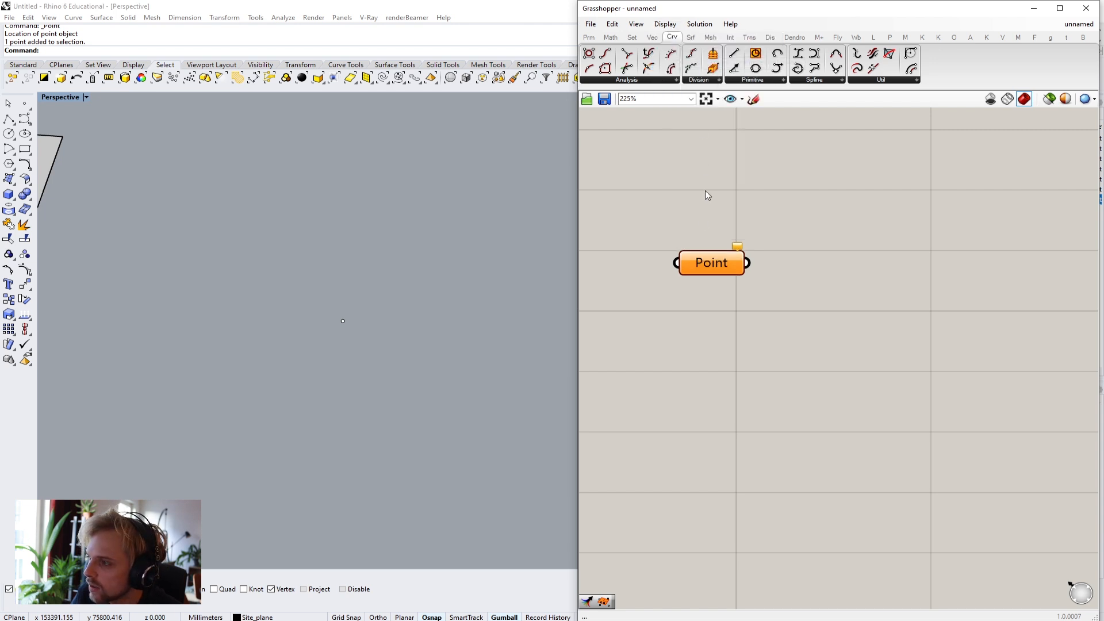
pyautogui.click(665, 24)
pyautogui.click(653, 303)
# Step: Reposition the Point component on the canvas and check that the Rhino point can be selected
pyautogui.moveTo(699, 257); pyautogui.dragTo(702, 274)
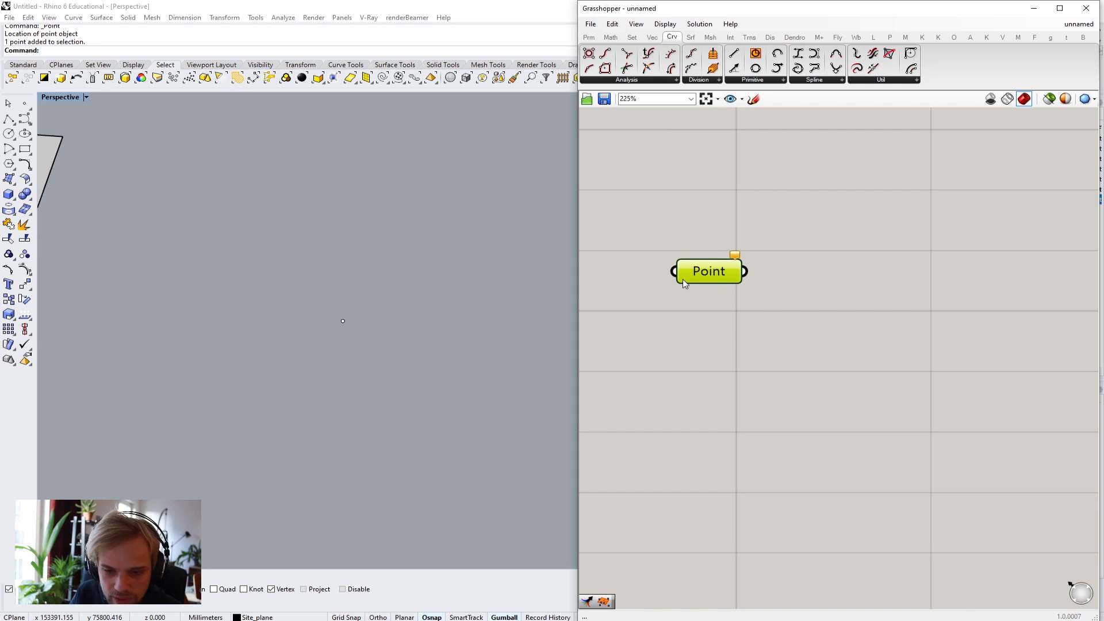
pyautogui.click(723, 323)
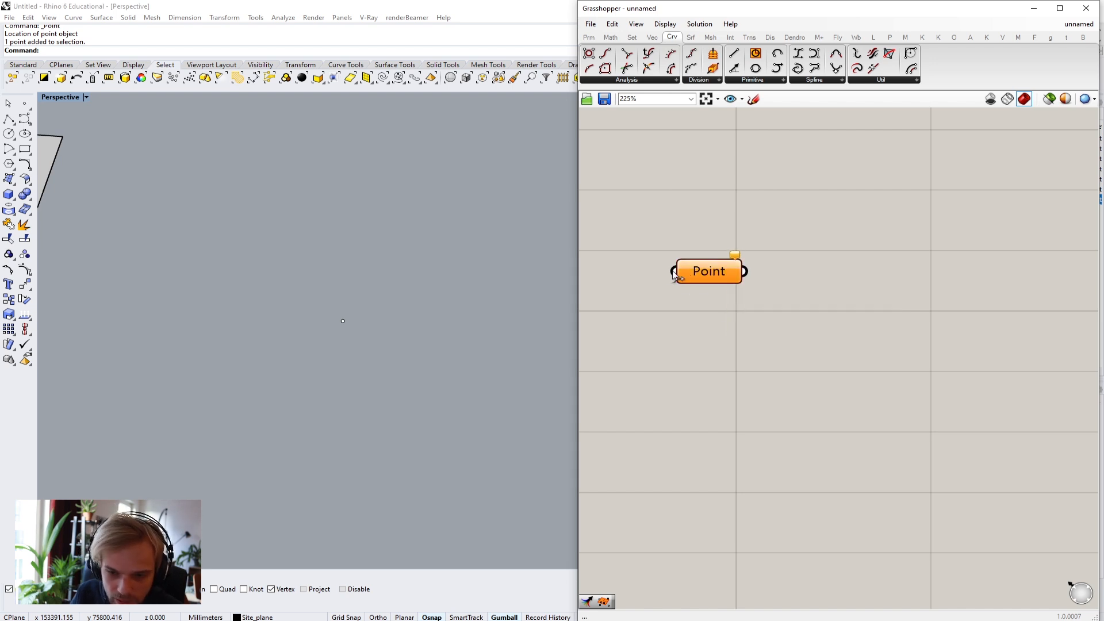
pyautogui.click(718, 278)
pyautogui.moveTo(718, 279); pyautogui.dragTo(766, 290)
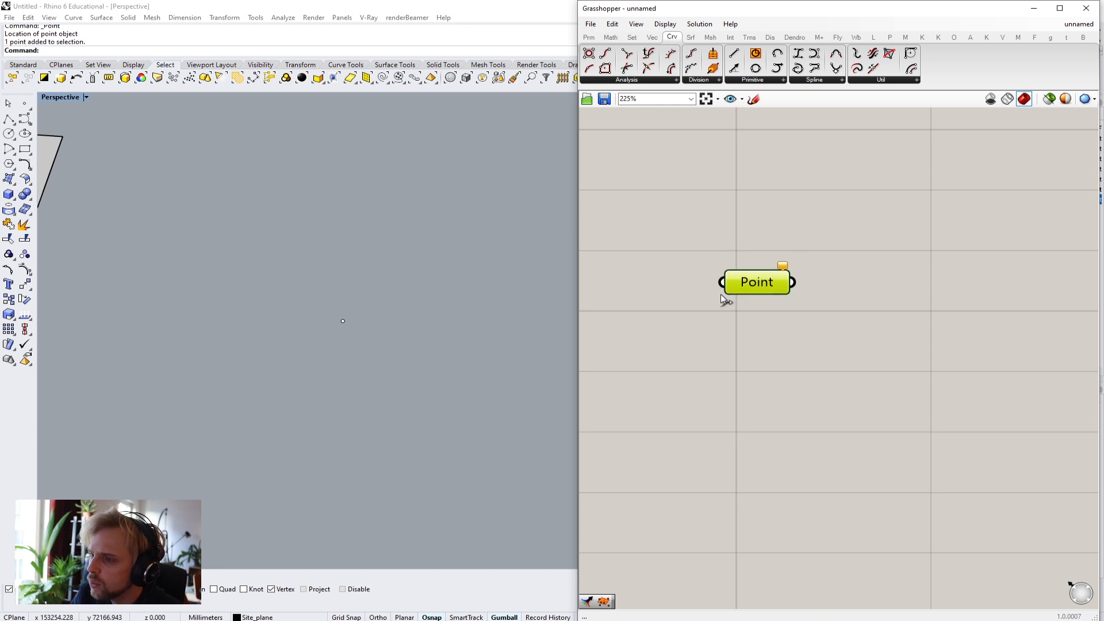
pyautogui.click(343, 321)
pyautogui.click(381, 402)
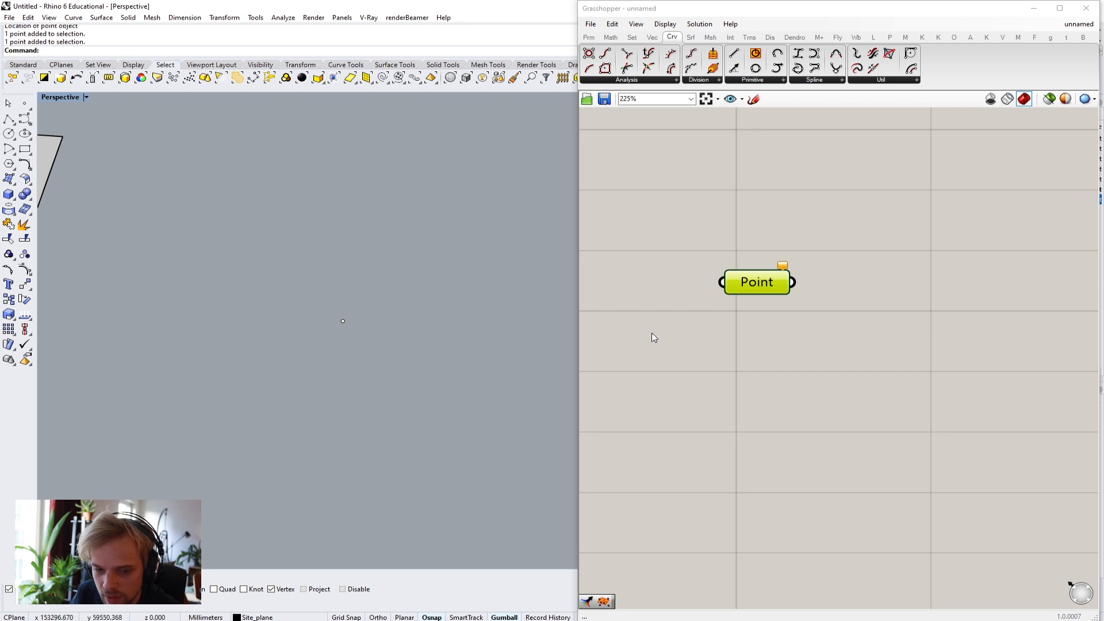
pyautogui.moveTo(747, 293); pyautogui.dragTo(722, 280)
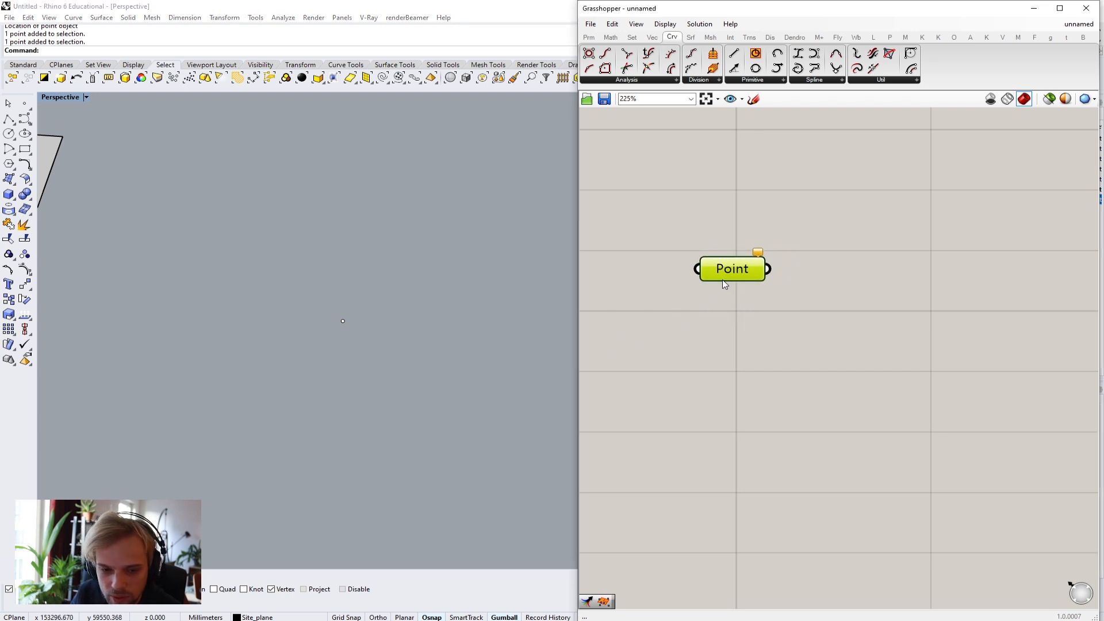
# Step: Reference the Rhino point in the Point component with Set one Point, and check its highlighted preview
pyautogui.click(430, 347)
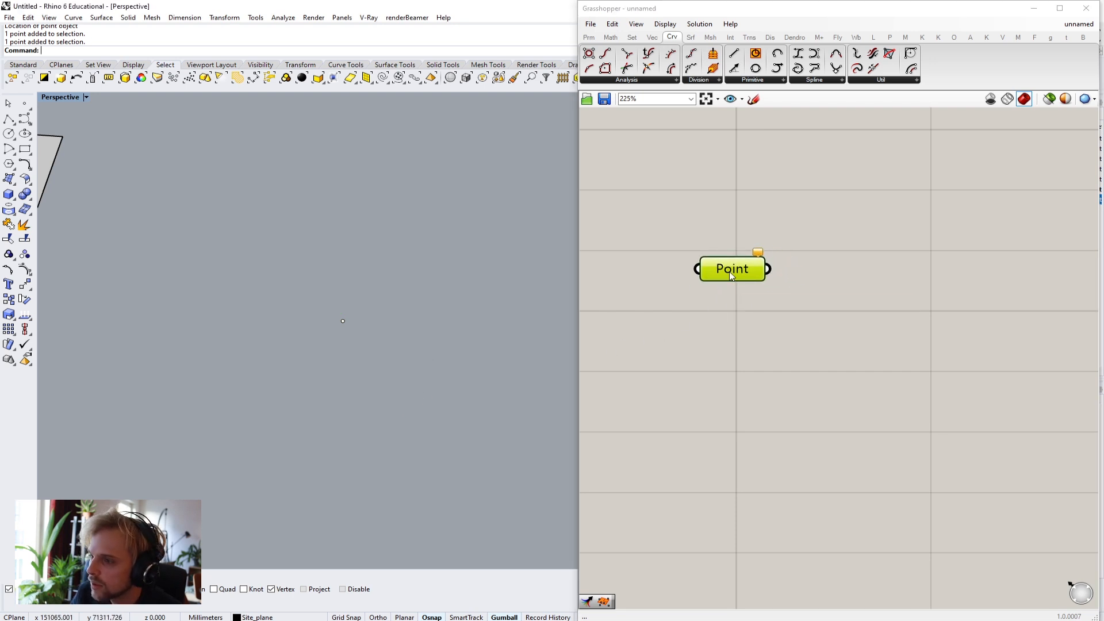
pyautogui.rightClick(724, 272)
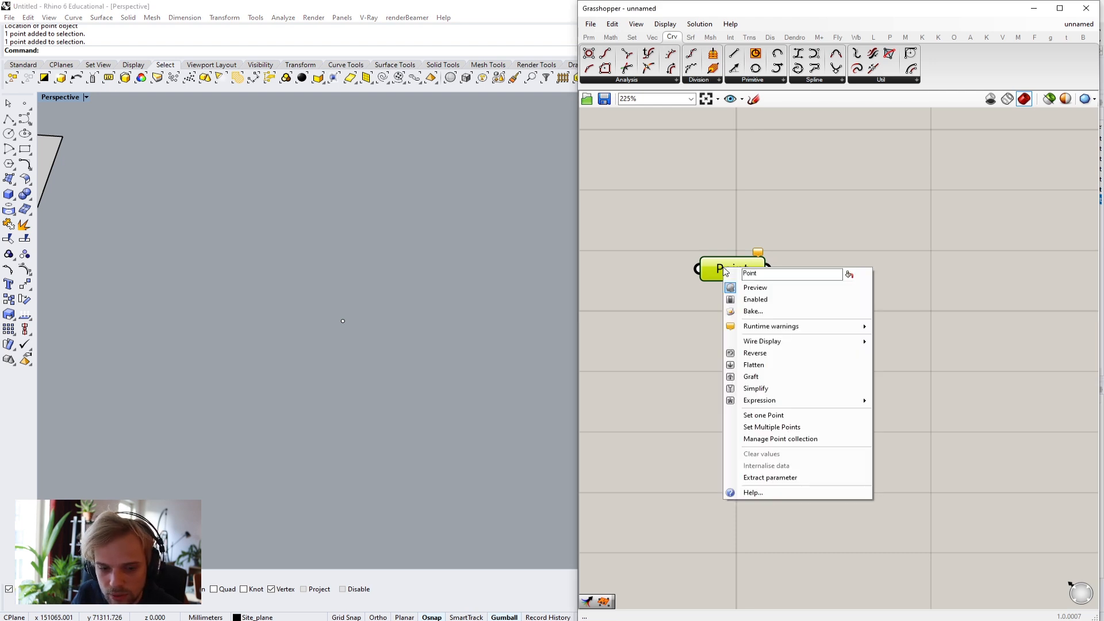
pyautogui.click(757, 418)
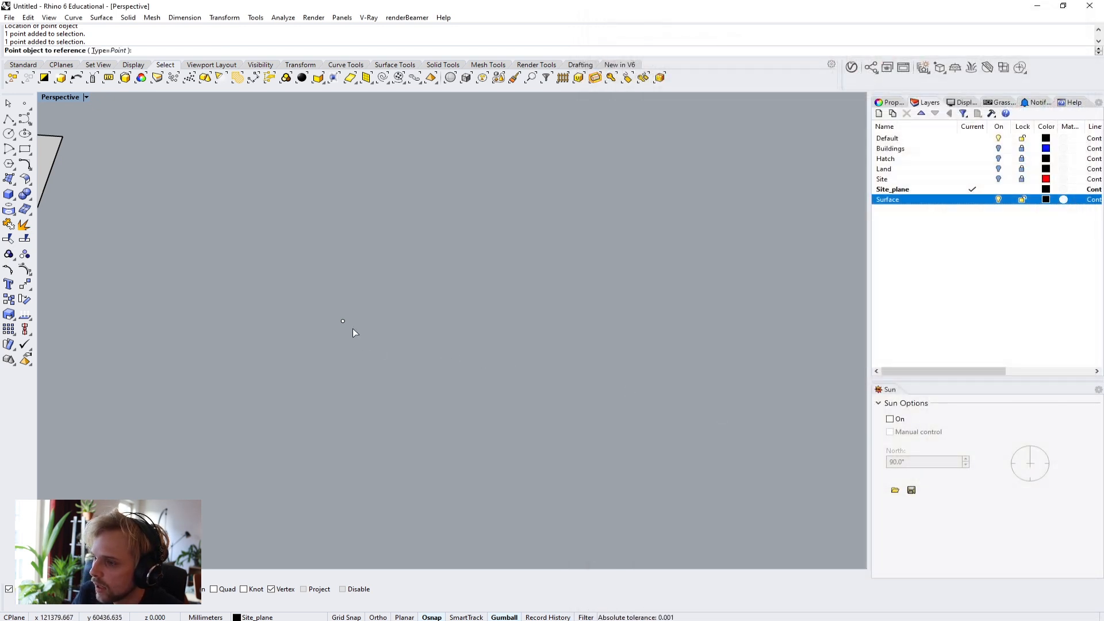
pyautogui.click(343, 322)
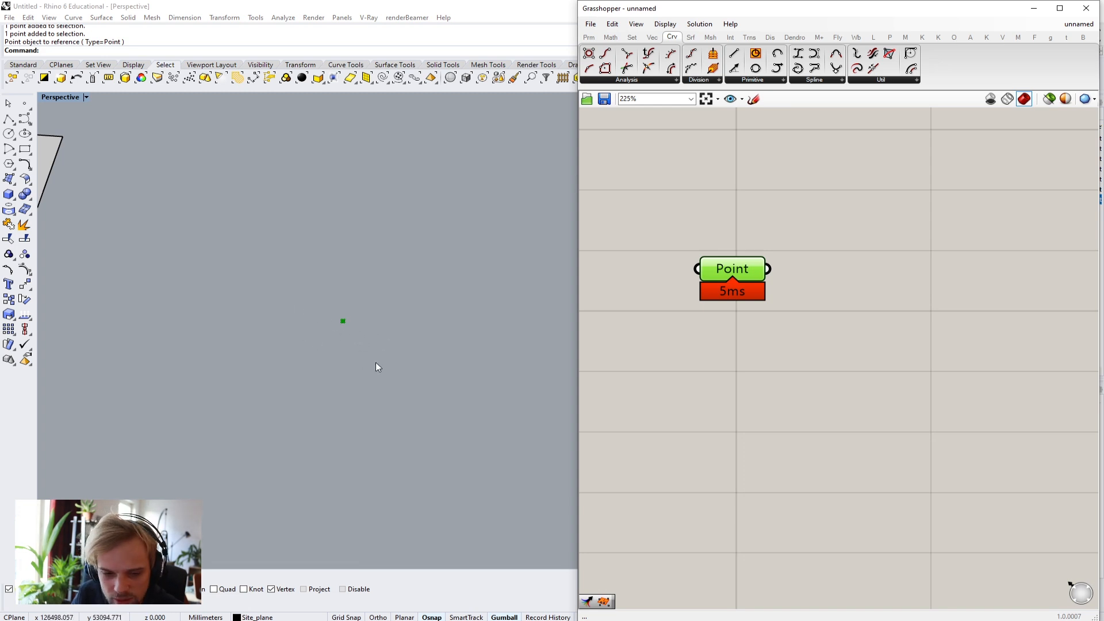
pyautogui.click(734, 345)
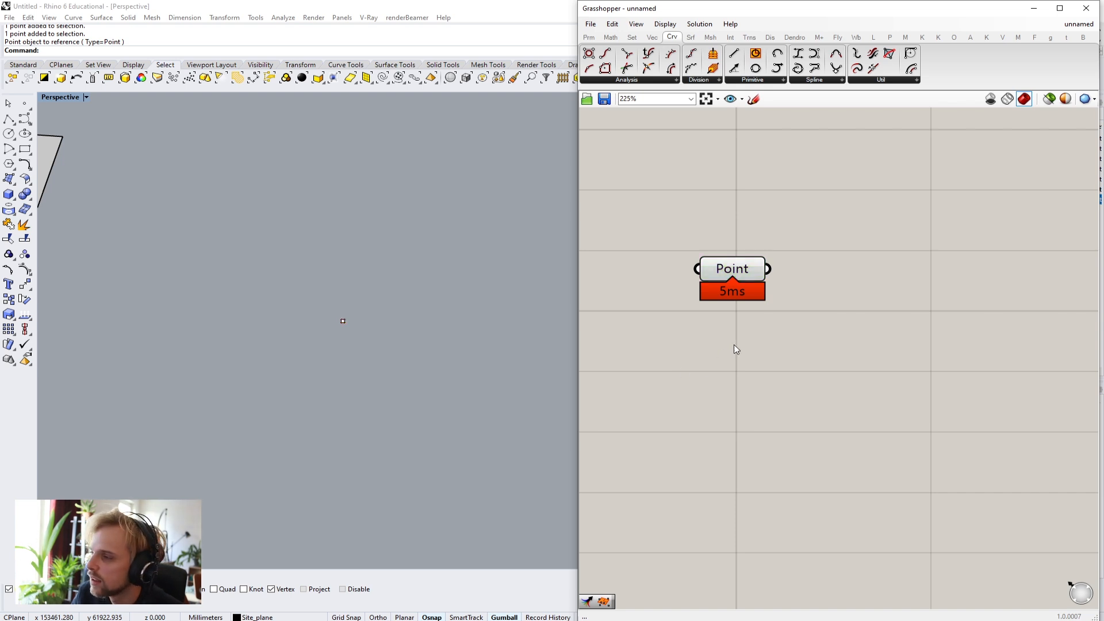
pyautogui.click(732, 279)
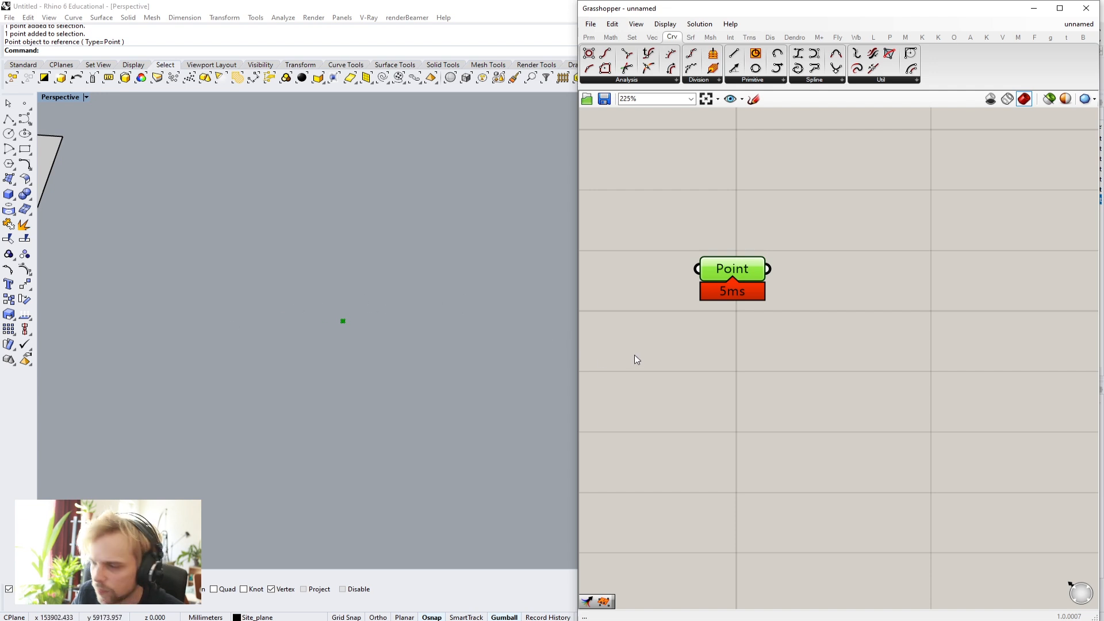
pyautogui.click(678, 240)
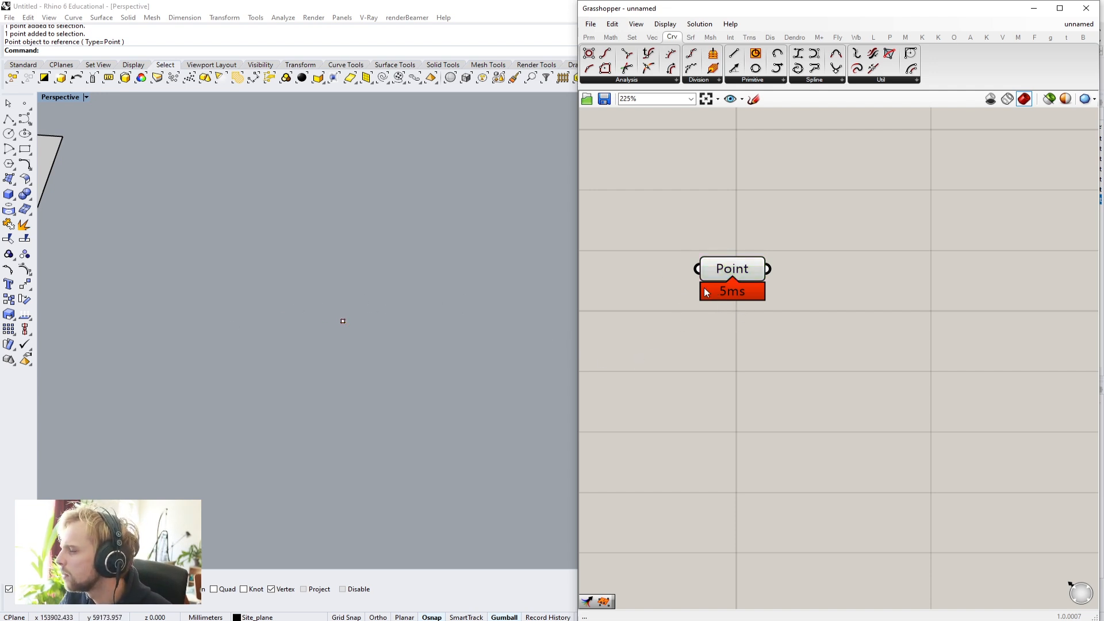
# Step: Turn off the Profiler canvas widget and move the Point component slightly down the canvas
pyautogui.click(665, 24)
pyautogui.moveTo(696, 227)
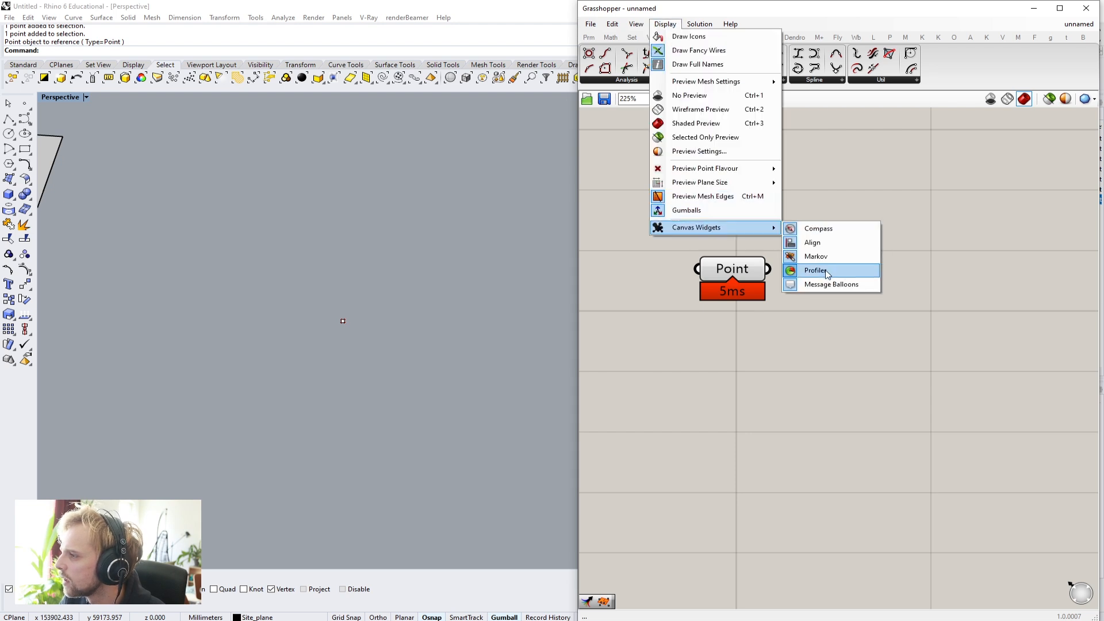
pyautogui.click(810, 270)
pyautogui.moveTo(736, 276); pyautogui.dragTo(731, 294)
pyautogui.click(746, 221)
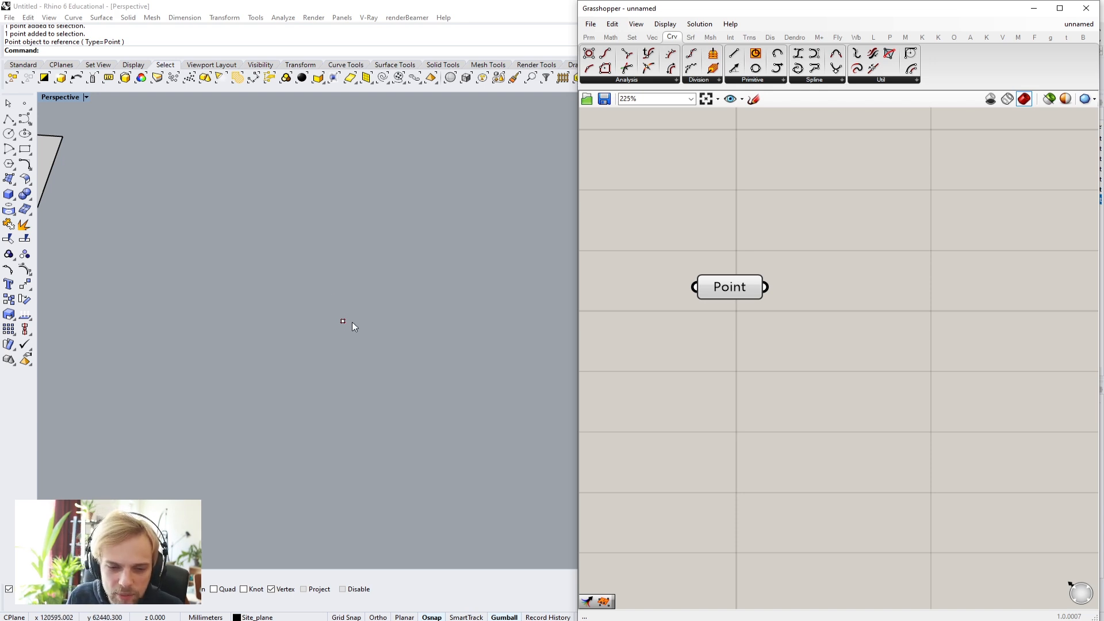
# Step: Highlight the Point component's preview and move the referenced Rhino point closer to the site plane to test the link
pyautogui.click(729, 293)
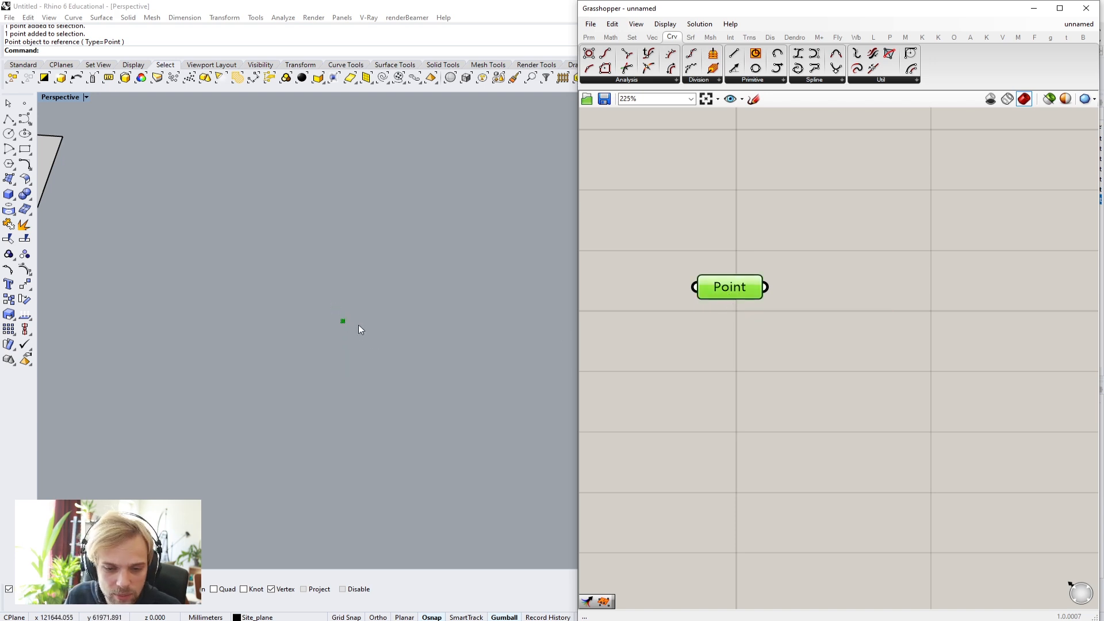
pyautogui.click(788, 347)
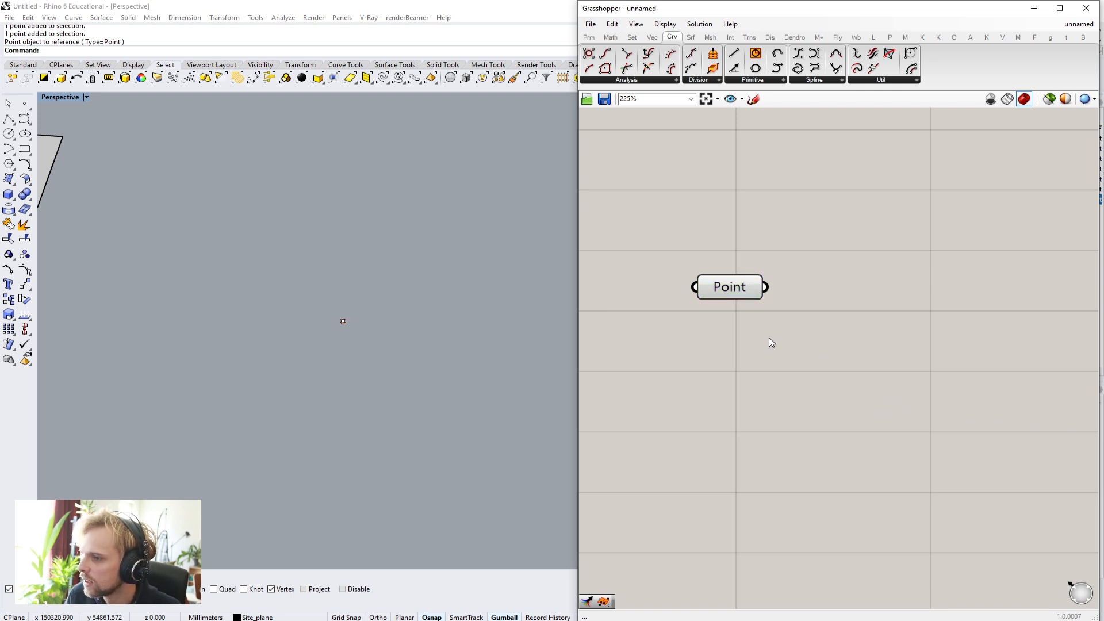
pyautogui.click(731, 295)
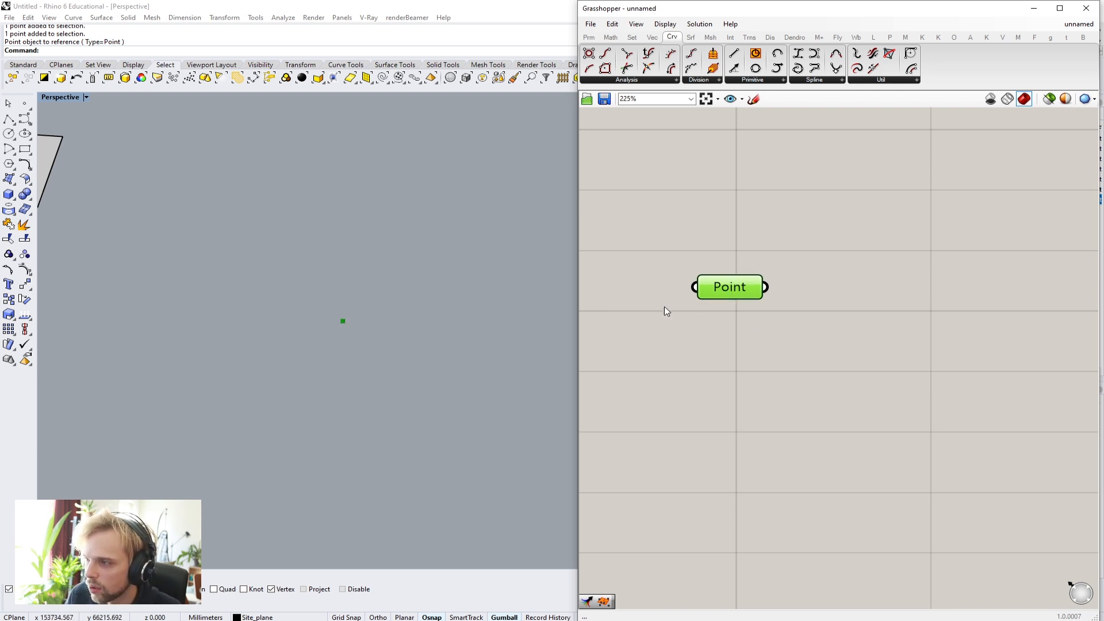
pyautogui.click(422, 371)
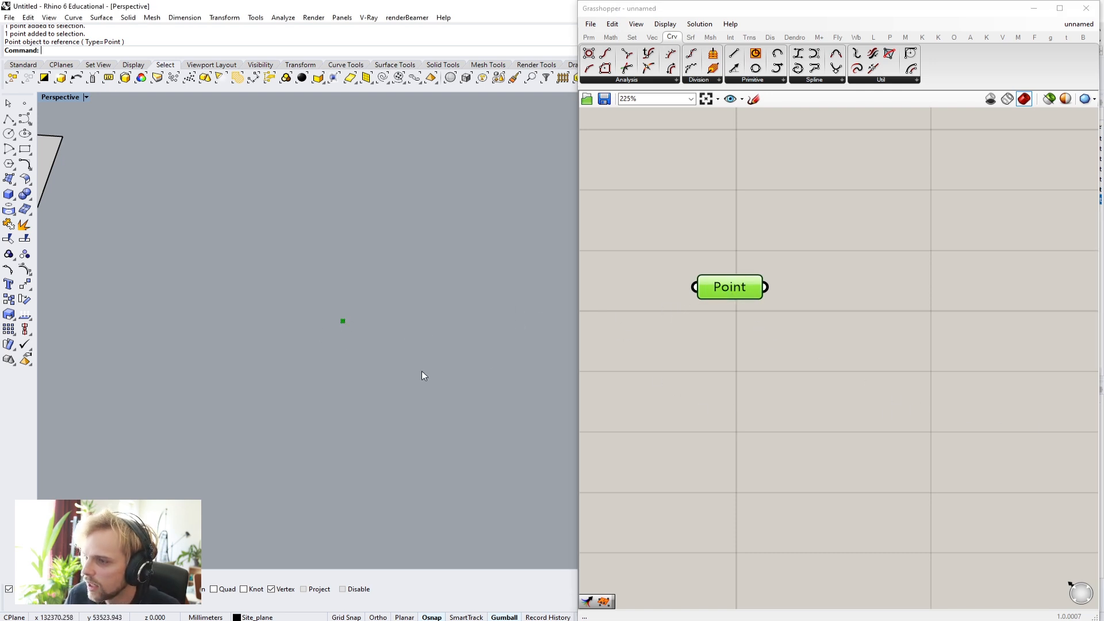
pyautogui.click(343, 321)
pyautogui.moveTo(419, 333); pyautogui.dragTo(291, 326)
pyautogui.moveTo(240, 260); pyautogui.dragTo(347, 394)
pyautogui.click(288, 437)
pyautogui.moveTo(278, 326); pyautogui.dragTo(318, 291)
pyautogui.click(371, 384)
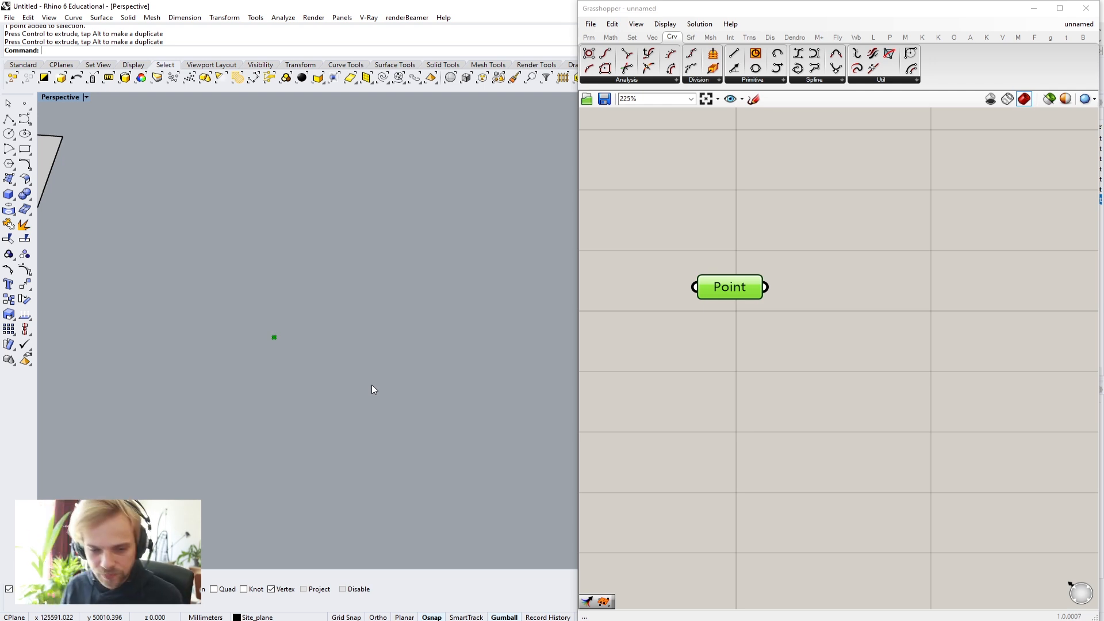
pyautogui.click(863, 323)
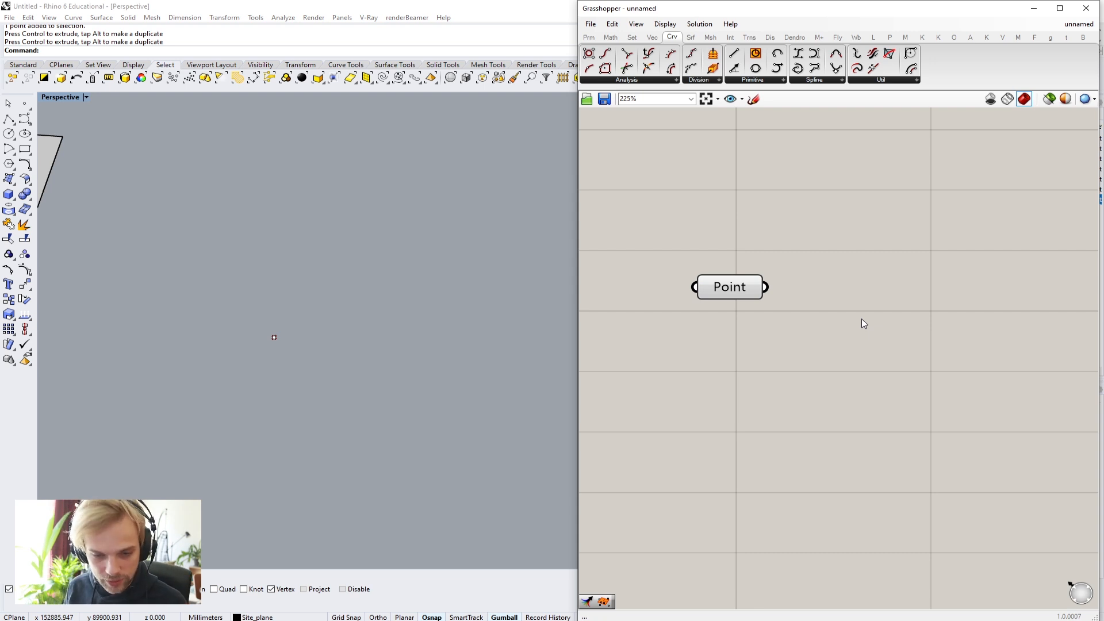
# Step: Find the Circle CNR component with a canvas search for circle and place it beside the Point component
pyautogui.moveTo(848, 330); pyautogui.dragTo(765, 305, button='right')
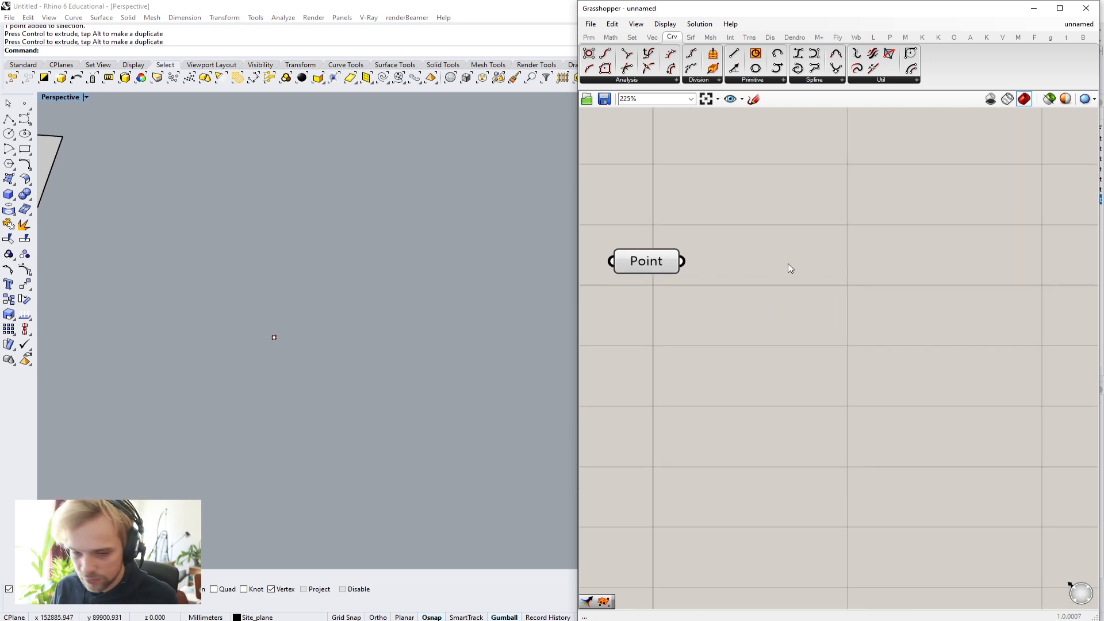
pyautogui.doubleClick(825, 313)
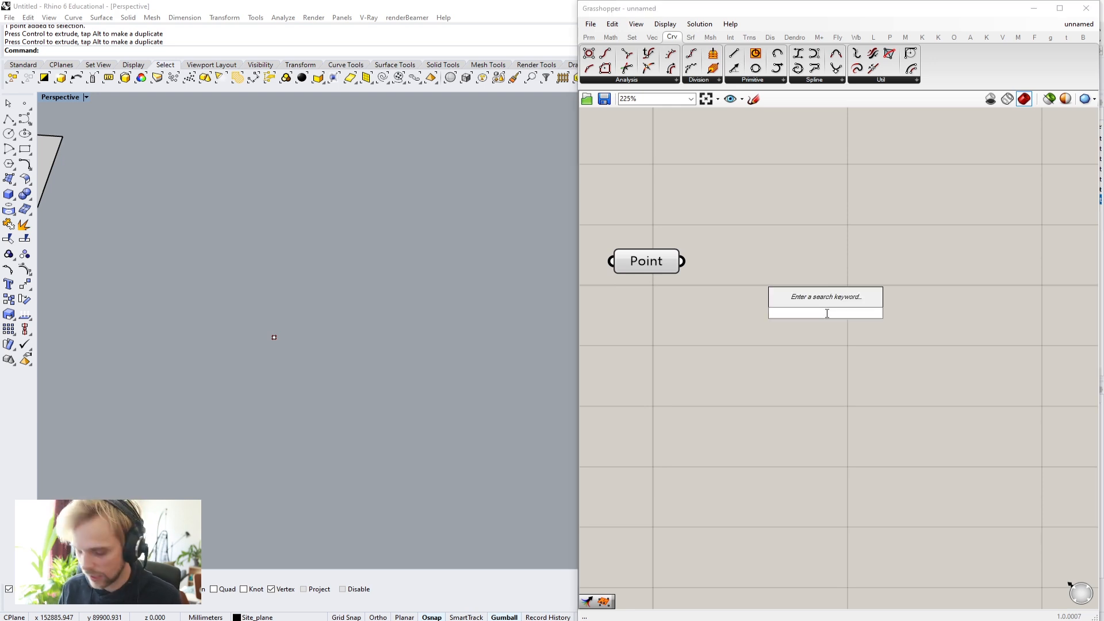
pyautogui.write('cnr')
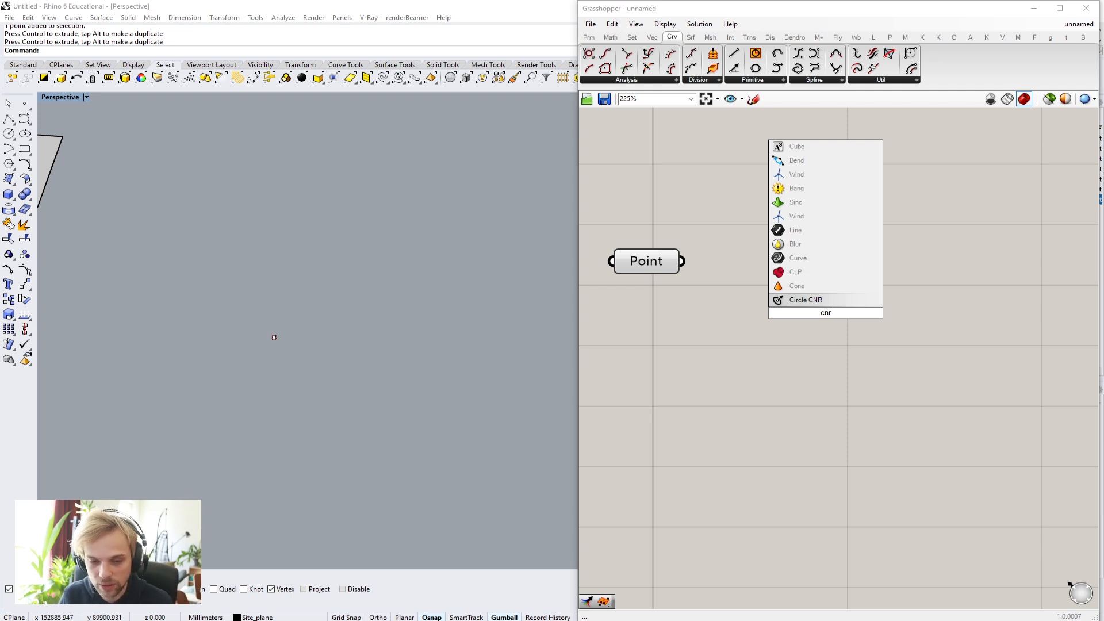
pyautogui.press('BackSpace')
pyautogui.press('BackSpace')
pyautogui.press('BackSpace')
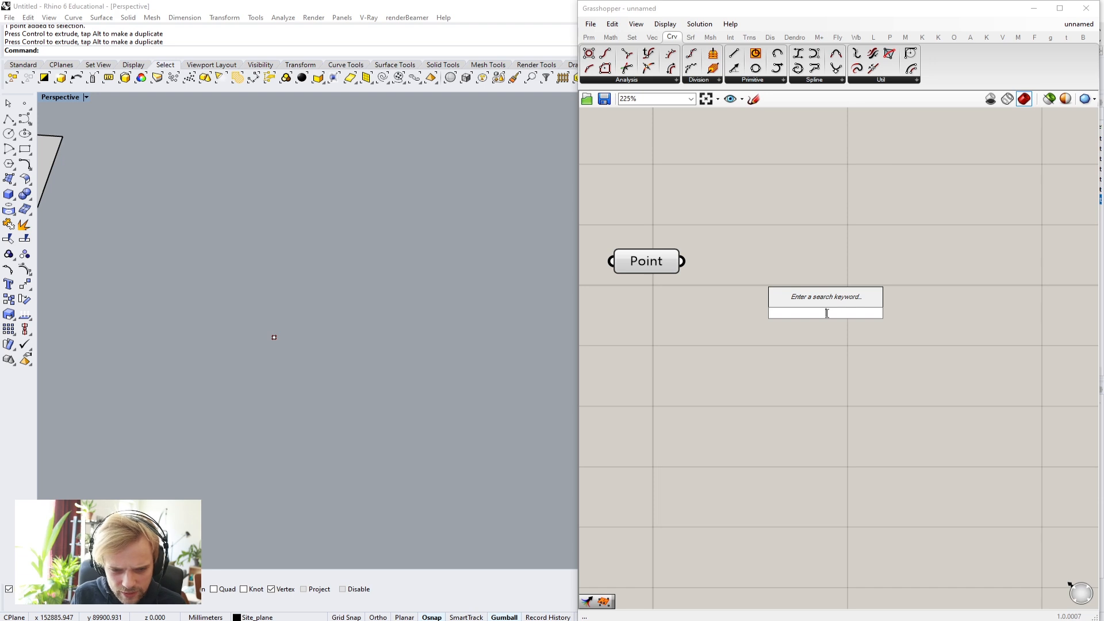
pyautogui.write('circle')
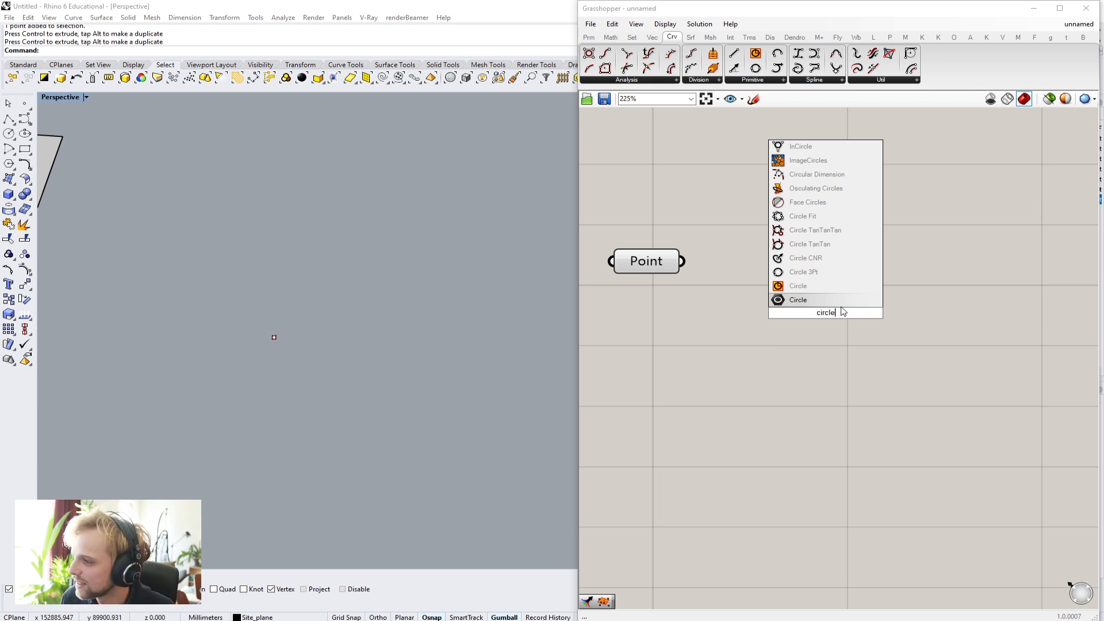
pyautogui.click(808, 258)
pyautogui.moveTo(855, 333); pyautogui.dragTo(860, 315)
# Step: Highlight the Point component's preview, clear the selection, and adjust the Circle CNR component's position beside it
pyautogui.click(722, 258)
pyautogui.click(650, 267)
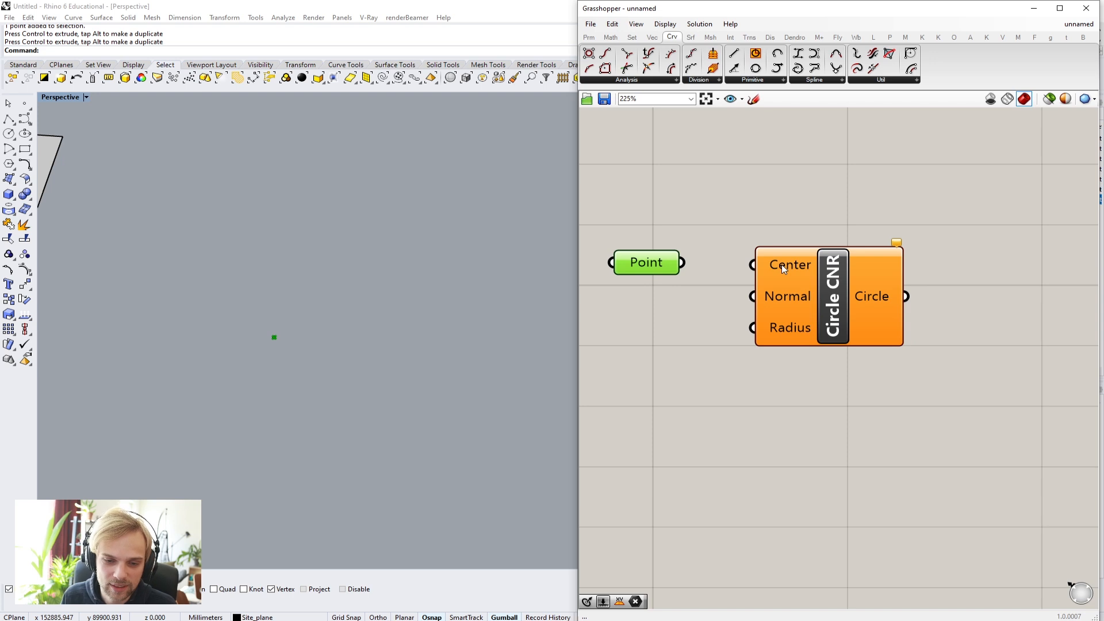
pyautogui.click(757, 200)
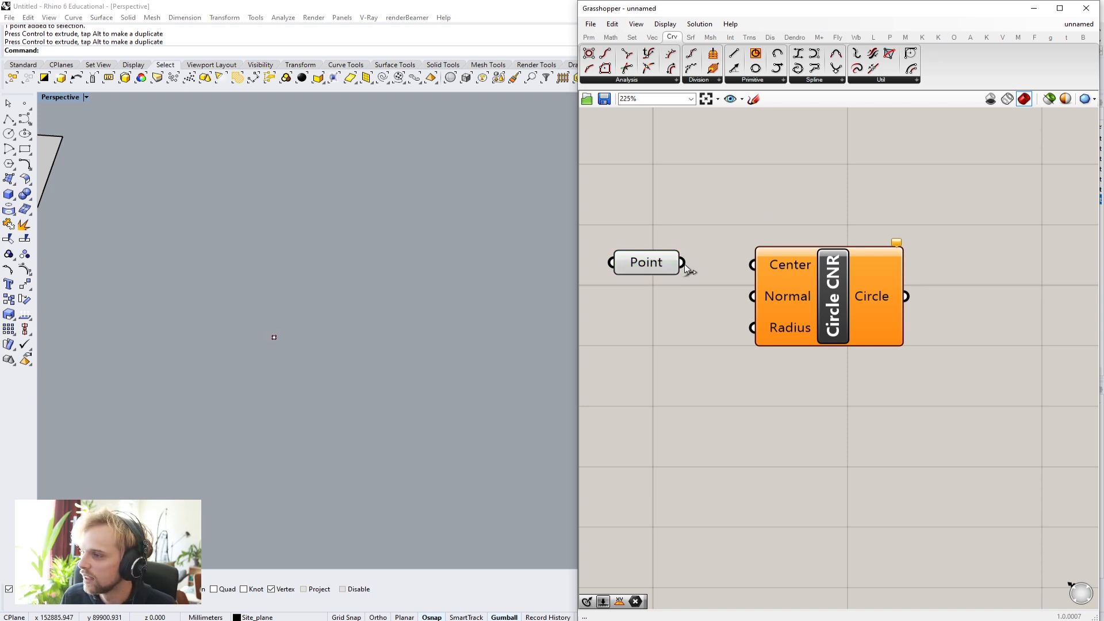
pyautogui.moveTo(822, 298)
pyautogui.mouseDown()
pyautogui.moveTo(839, 294)
pyautogui.moveTo(829, 295)
pyautogui.mouseUp()
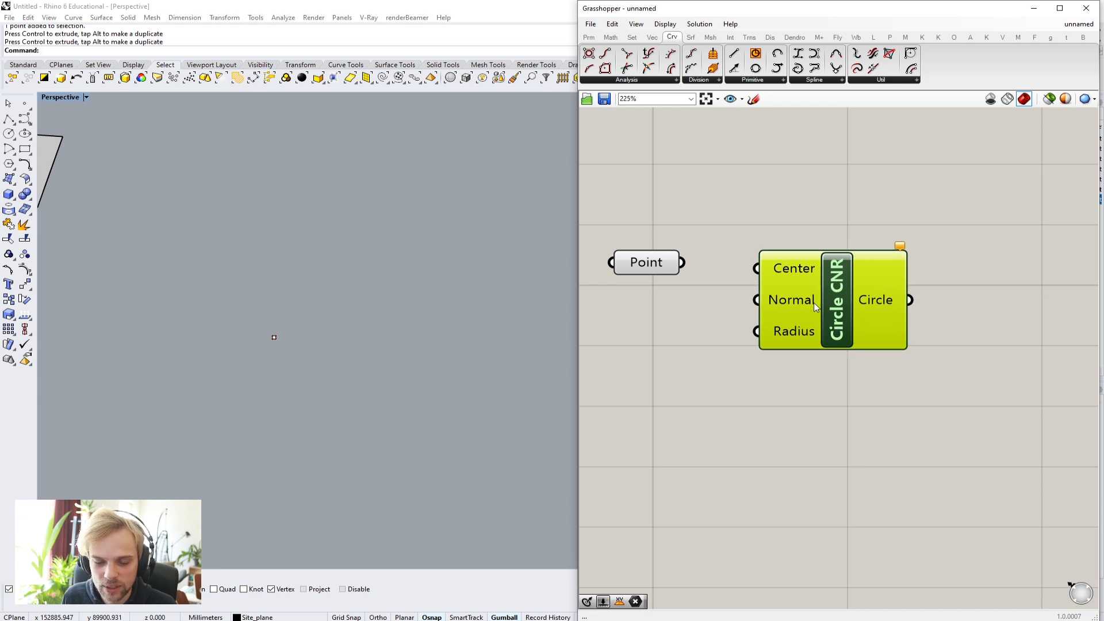
pyautogui.click(809, 301)
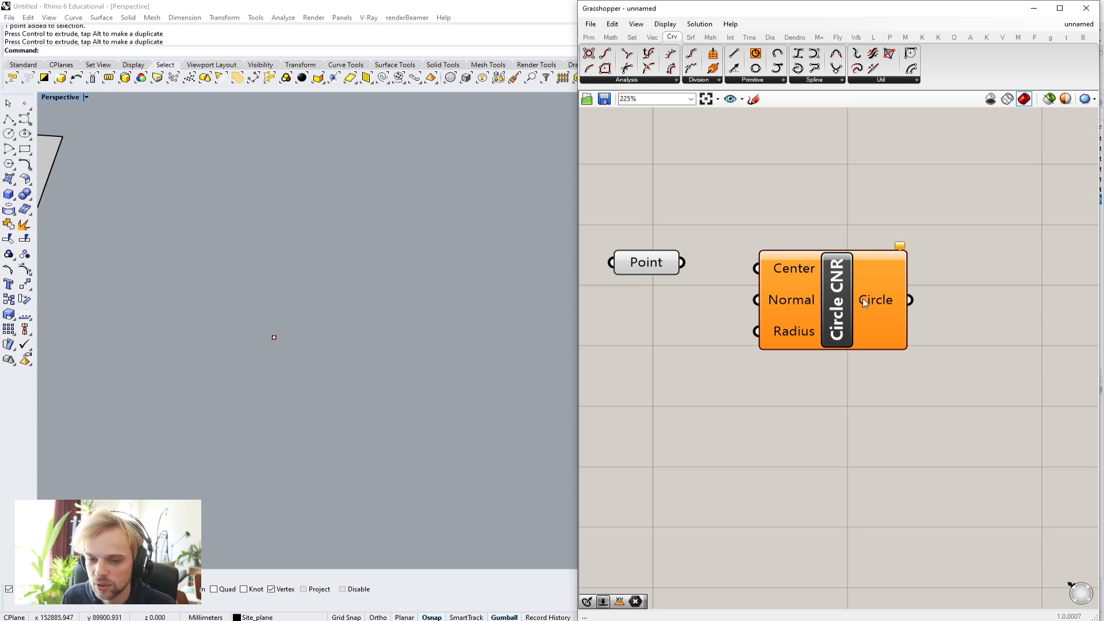
pyautogui.moveTo(836, 268); pyautogui.dragTo(844, 265)
pyautogui.click(810, 227)
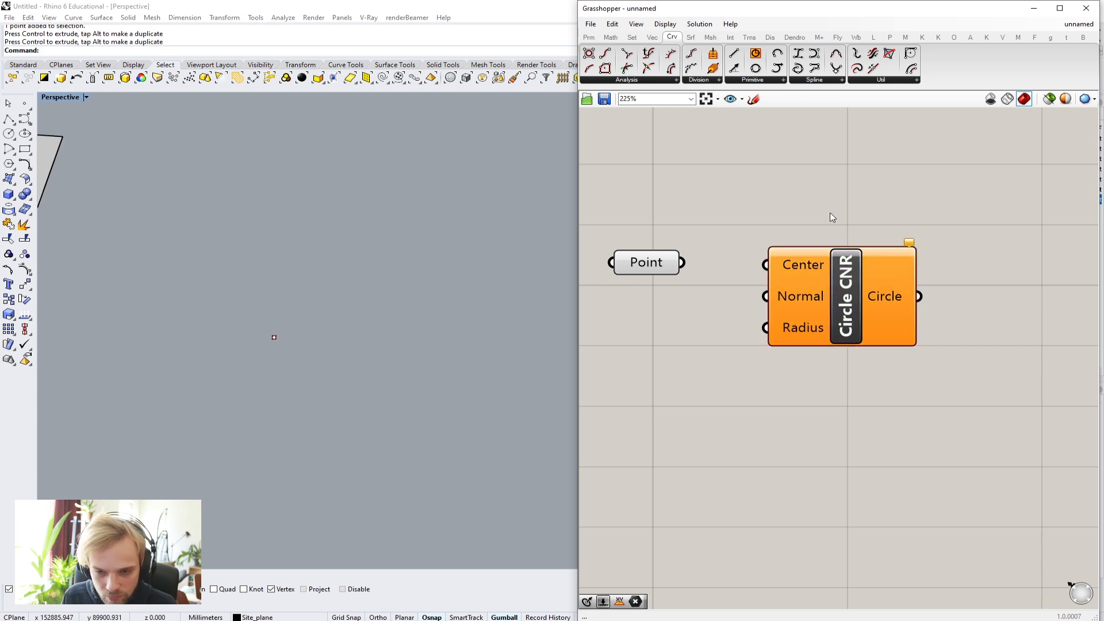
# Step: Connect the Point output to the Center input of Circle CNR and align the component with the Point
pyautogui.moveTo(689, 266); pyautogui.dragTo(700, 302)
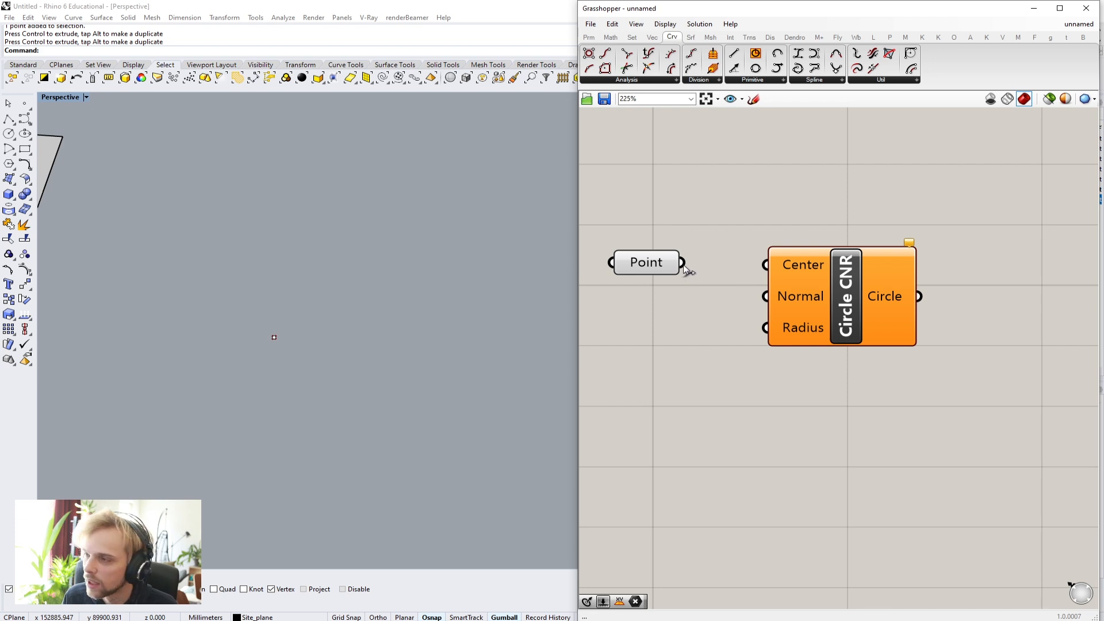
pyautogui.moveTo(684, 266); pyautogui.dragTo(794, 269)
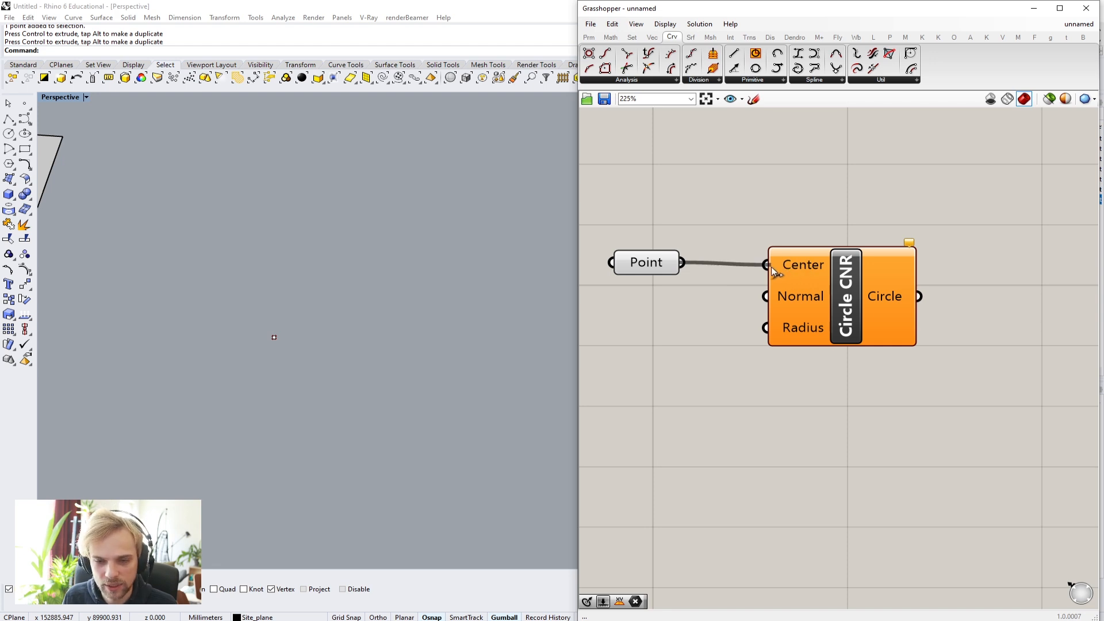
pyautogui.moveTo(817, 273); pyautogui.dragTo(802, 272)
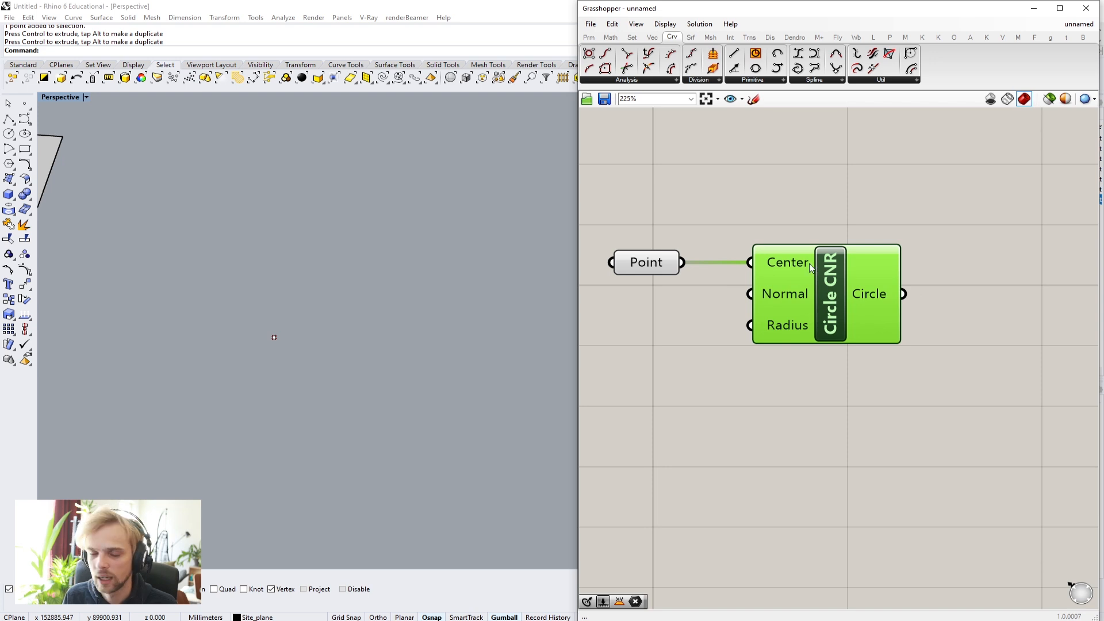
pyautogui.click(846, 368)
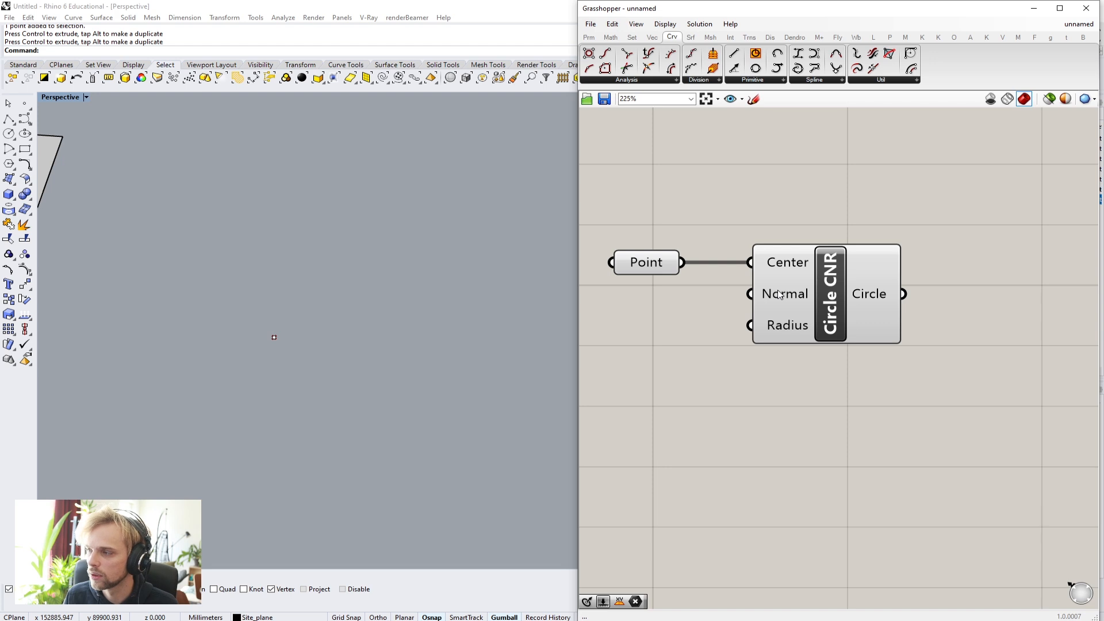
# Step: Check the Circle CNR Normal and Radius inputs, and zoom to the selected Rhino point to examine the circle preview
pyautogui.moveTo(783, 296)
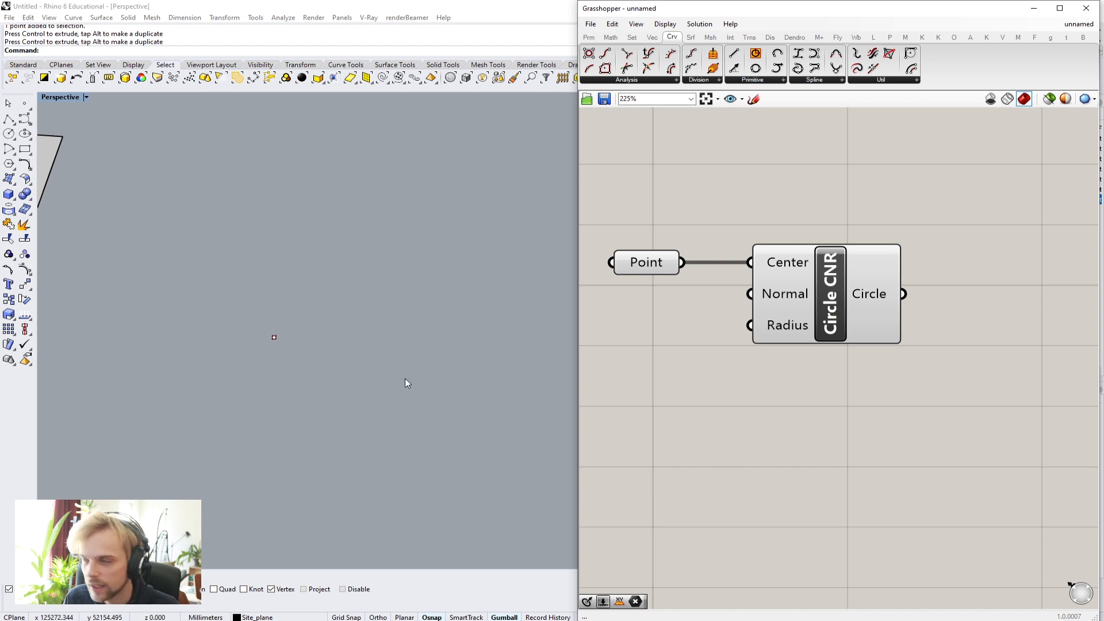
pyautogui.moveTo(784, 330)
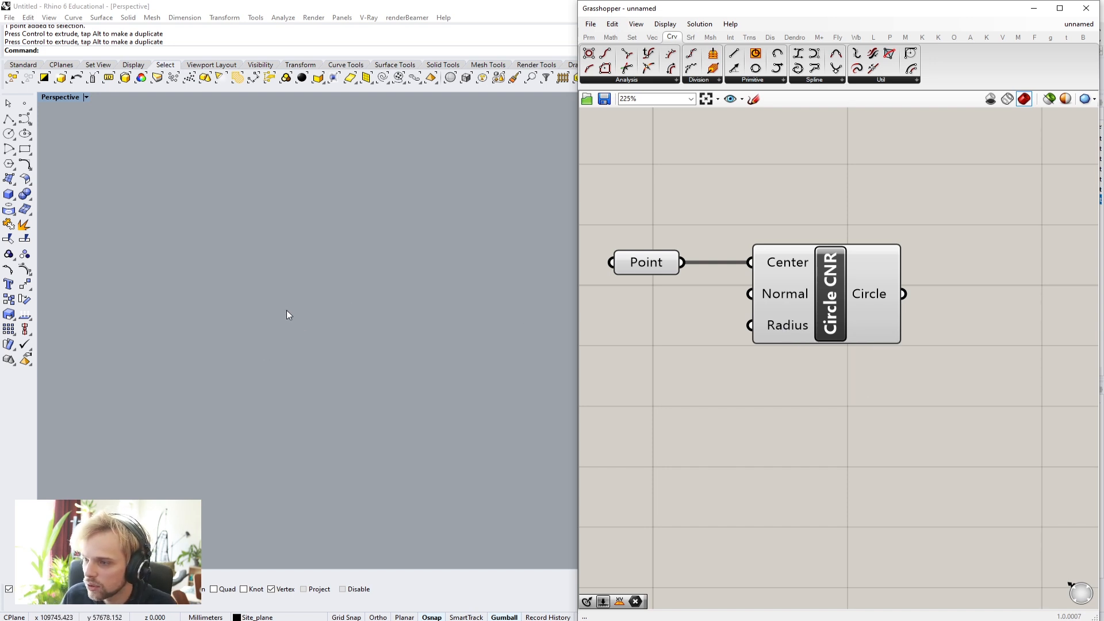
pyautogui.click(301, 318)
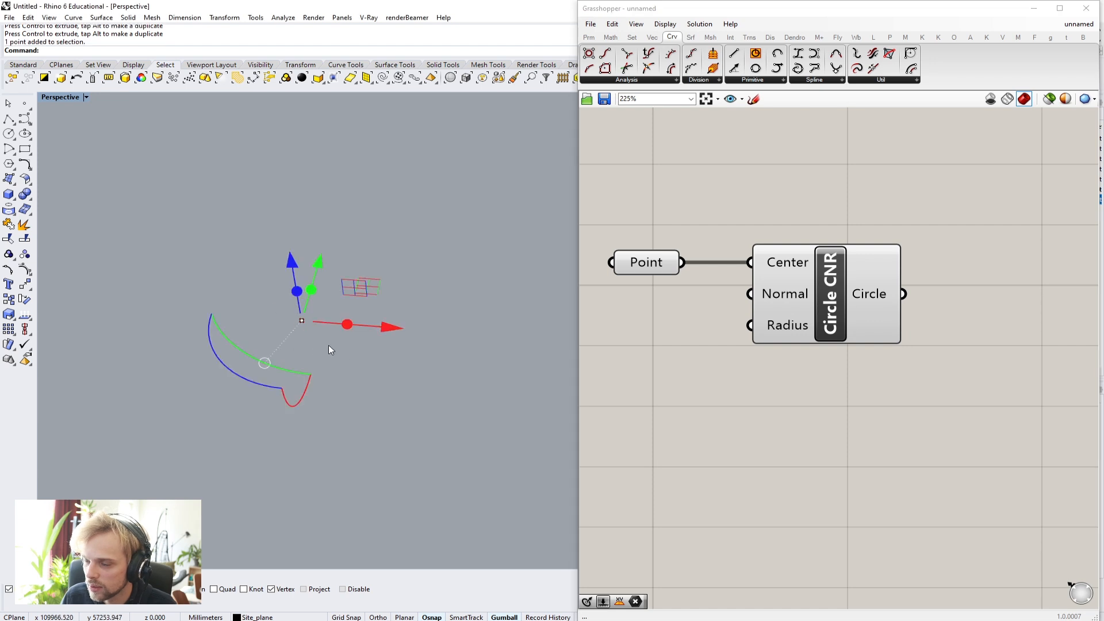
pyautogui.write('ZS')
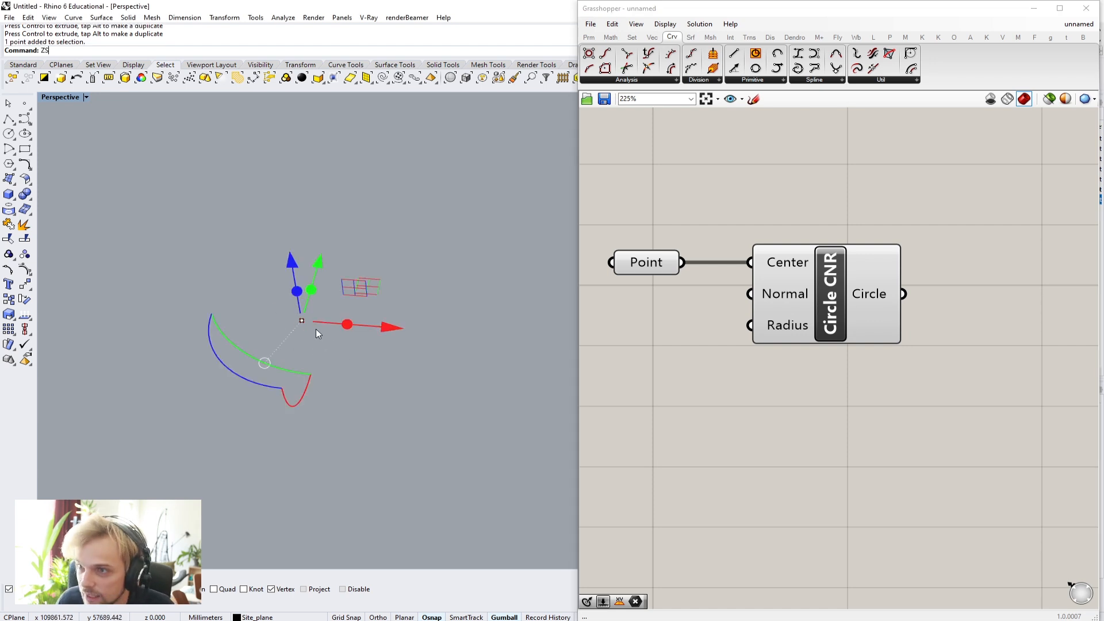
pyautogui.press('Return')
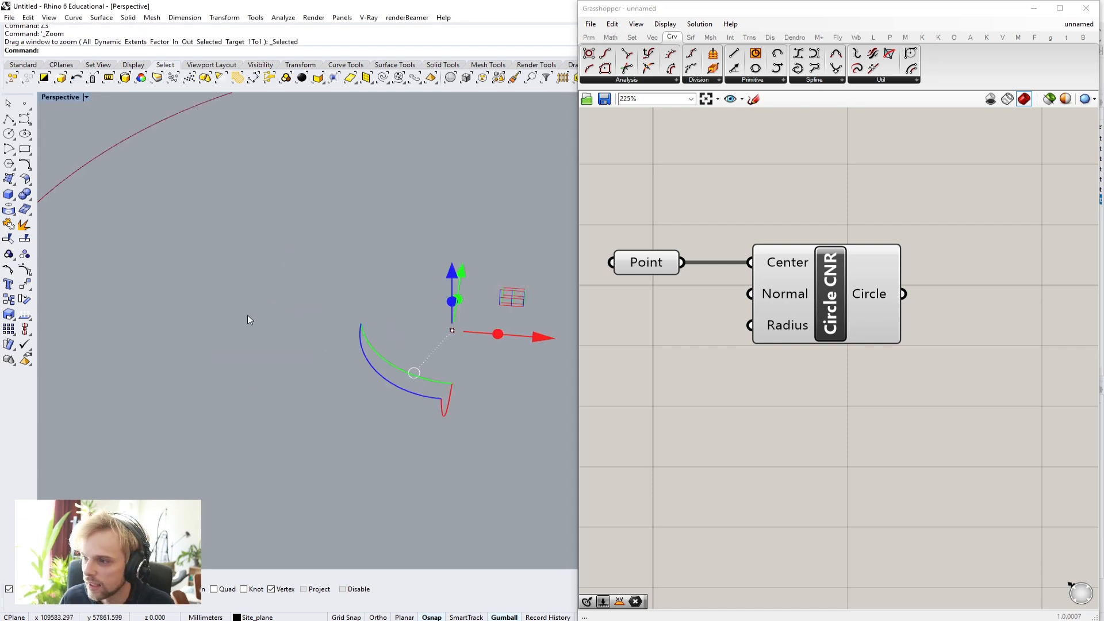
pyautogui.press('Escape')
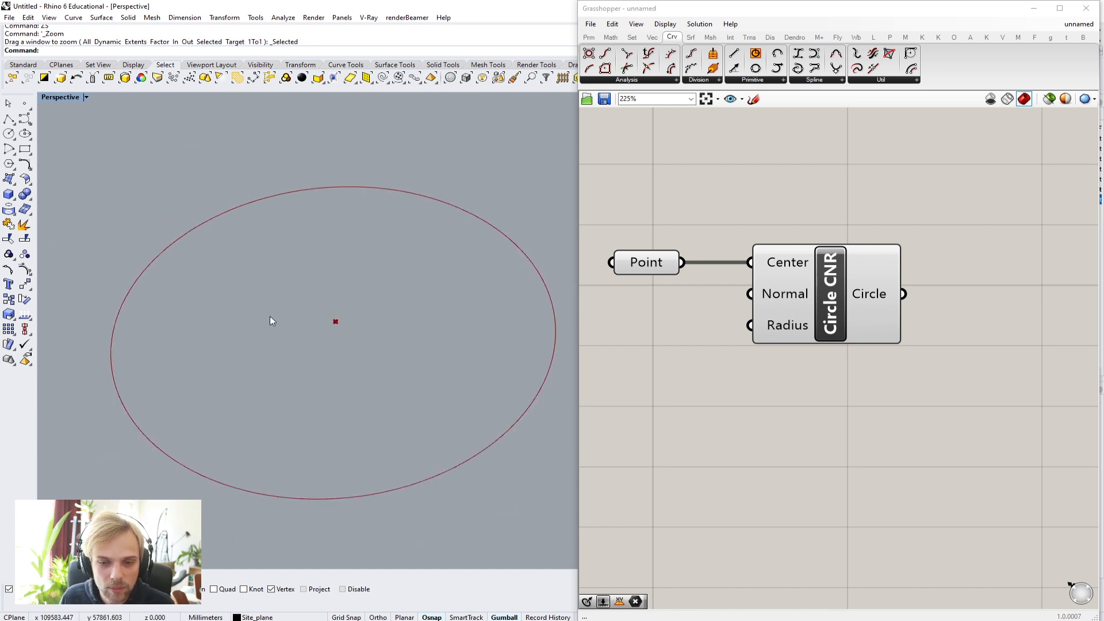
pyautogui.scroll(-6, 322, 341)
pyautogui.scroll(5, 322, 344)
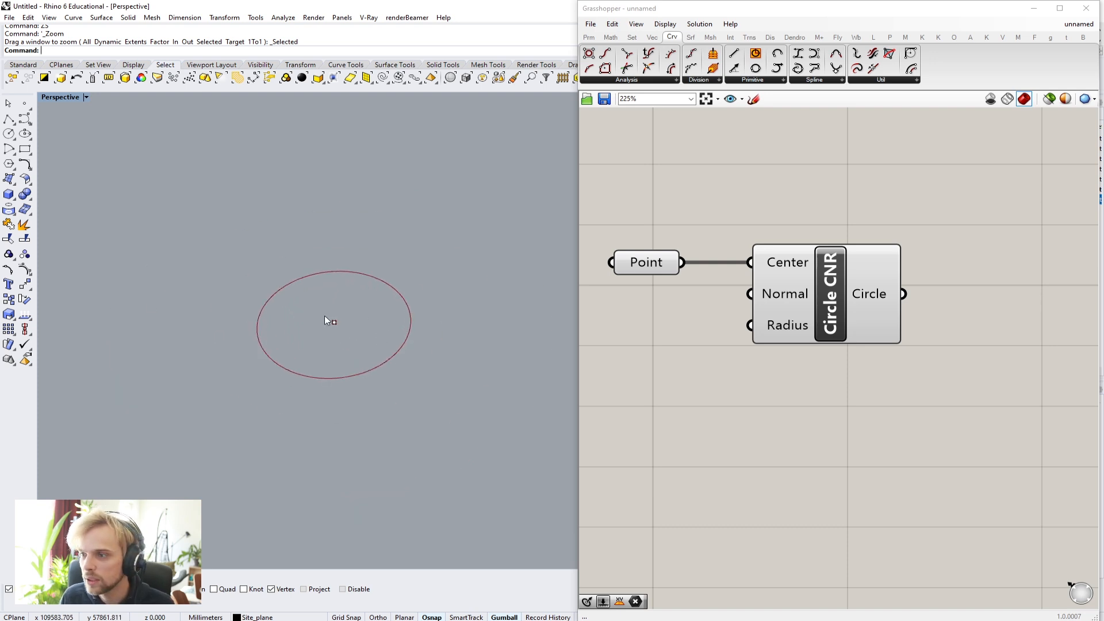
# Step: Make room before Circle CNR and add a Number Slider with value 5000 below the Point component
pyautogui.moveTo(805, 311); pyautogui.dragTo(845, 311)
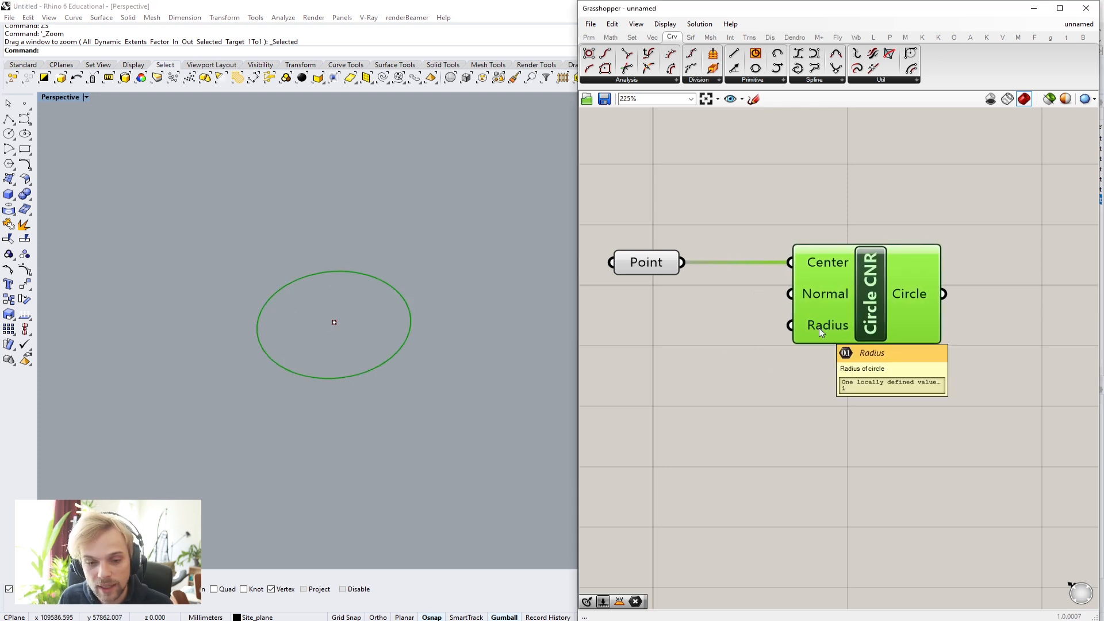
pyautogui.moveTo(585, 362); pyautogui.dragTo(698, 330, button='right')
pyautogui.doubleClick(697, 327)
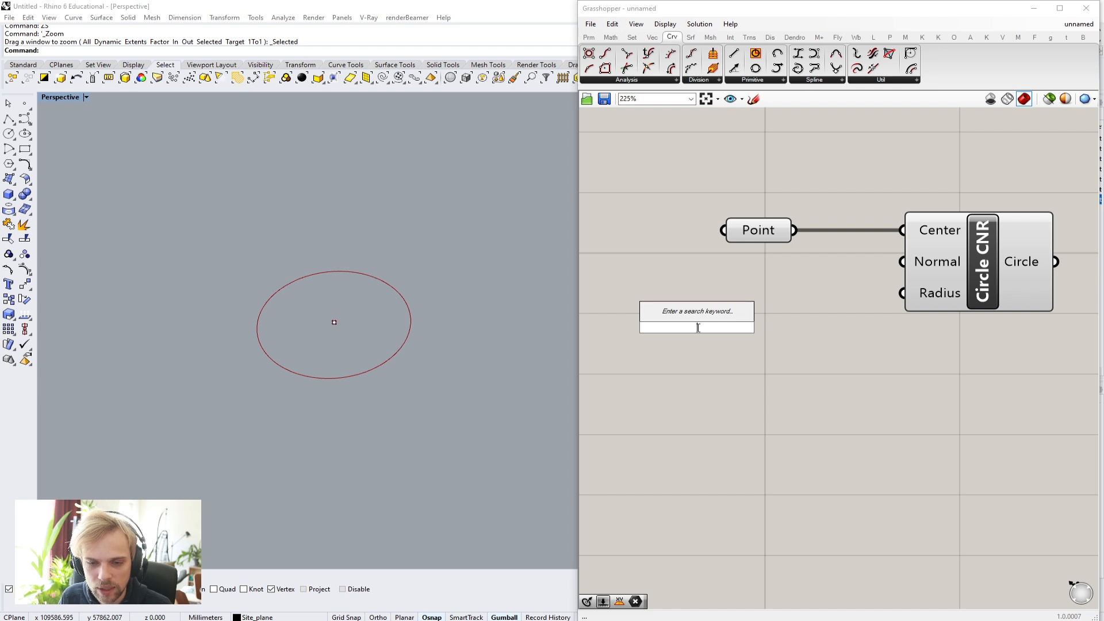
pyautogui.write('5000')
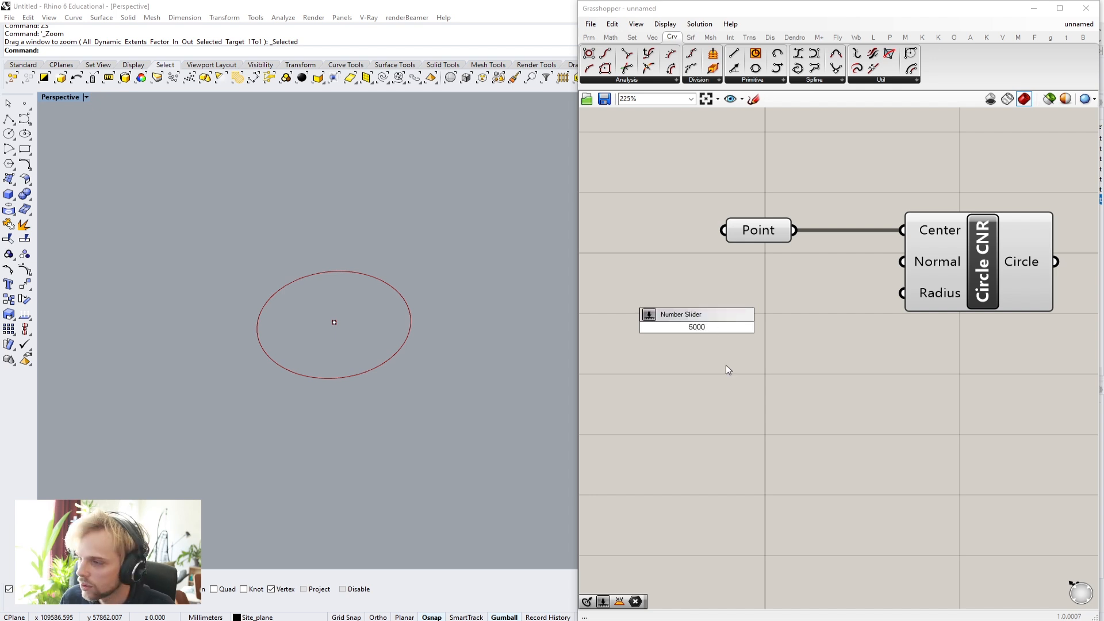
pyautogui.doubleClick(725, 382)
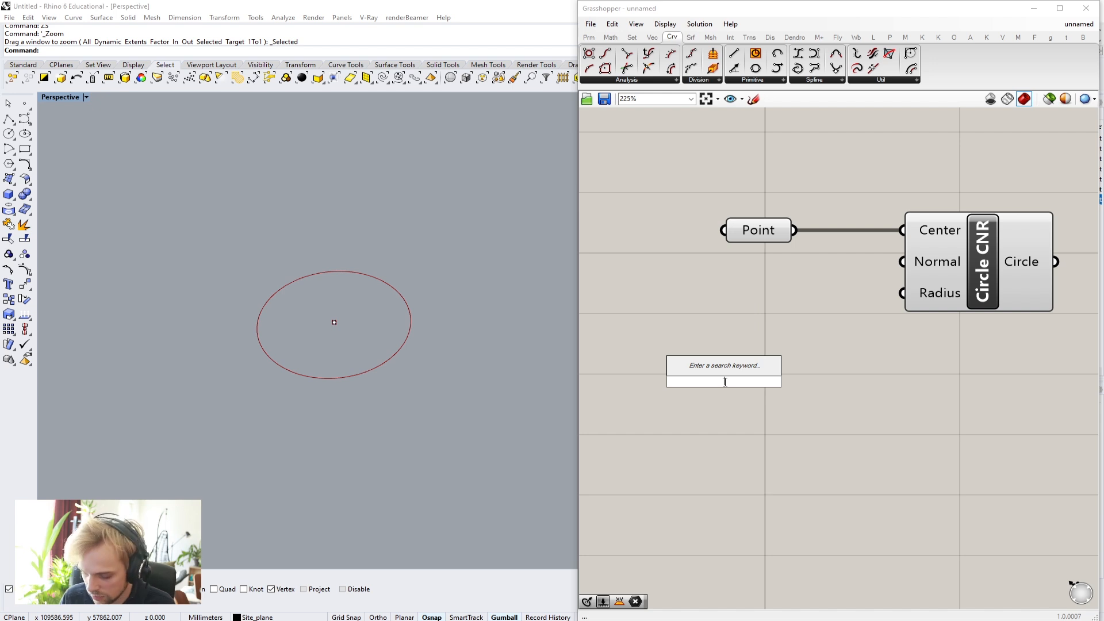
pyautogui.write('5000')
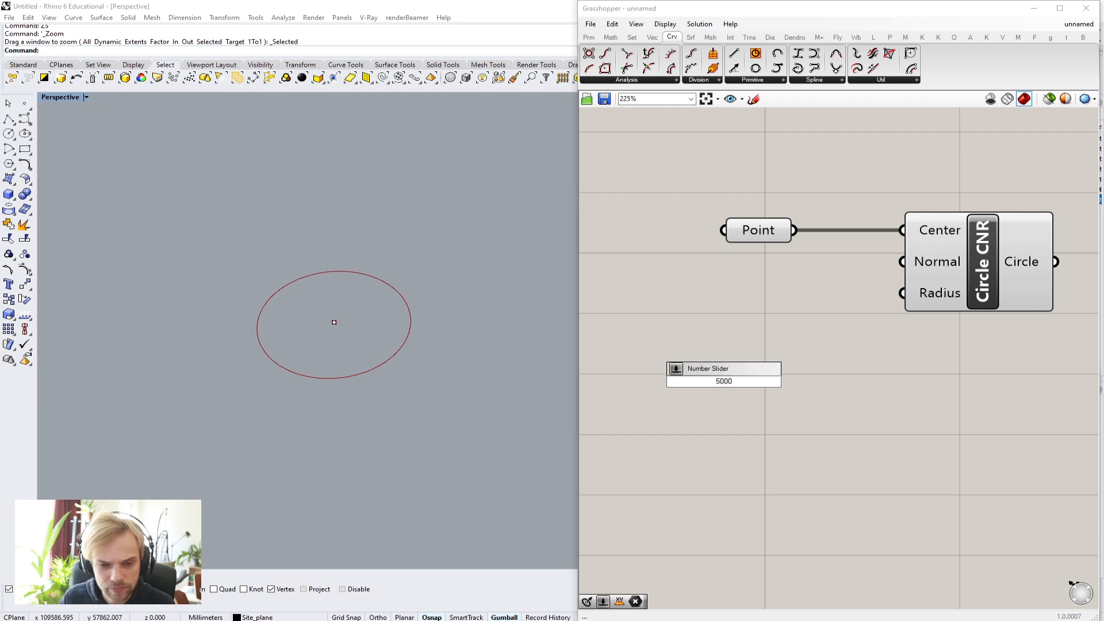
pyautogui.press('Return')
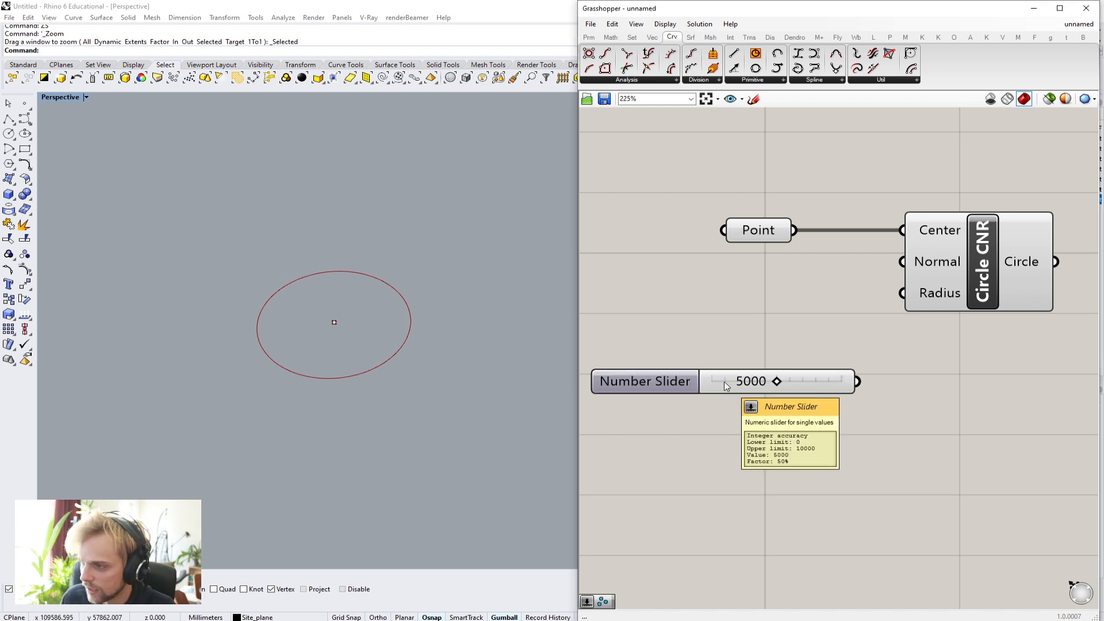
pyautogui.moveTo(669, 384); pyautogui.dragTo(666, 337)
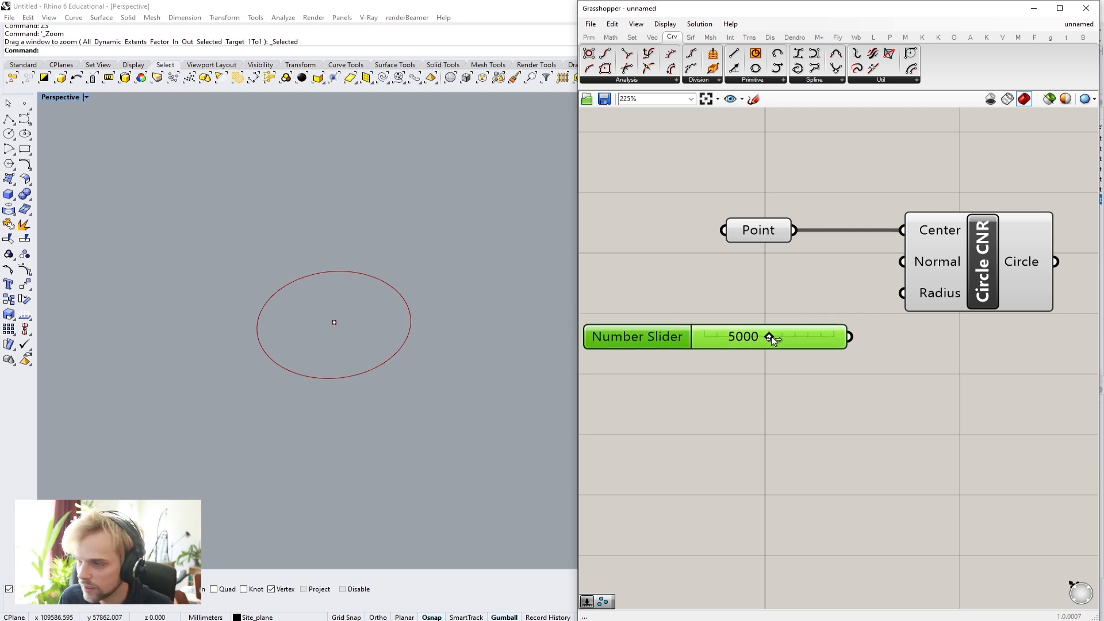
# Step: Set the Number Slider to the exact value 4231
pyautogui.moveTo(768, 339); pyautogui.dragTo(768, 363)
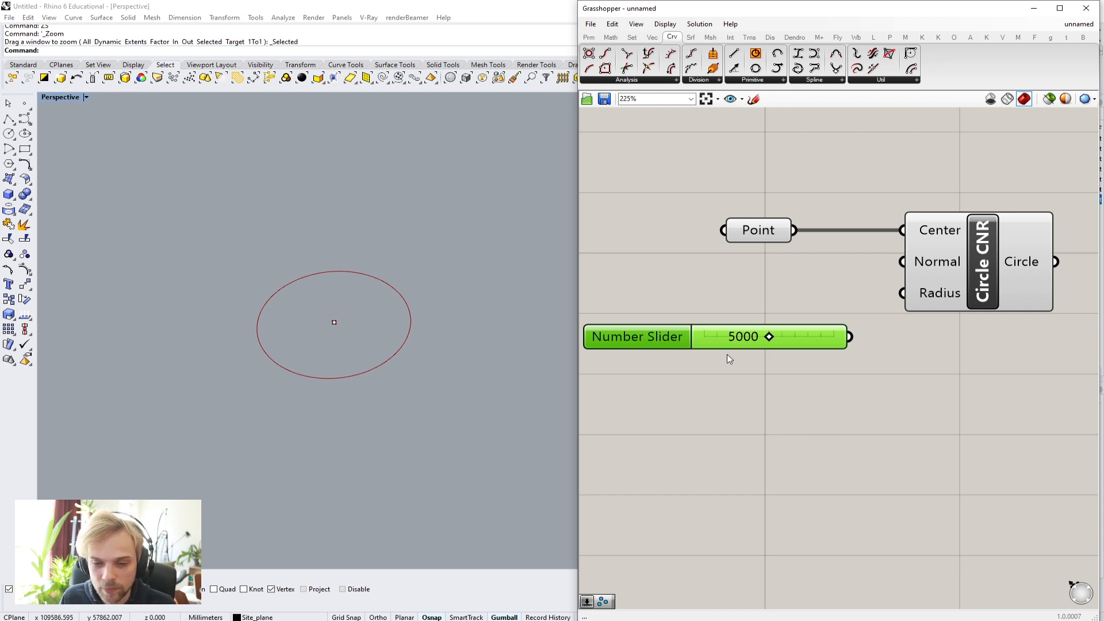
pyautogui.doubleClick(730, 337)
pyautogui.click(723, 391)
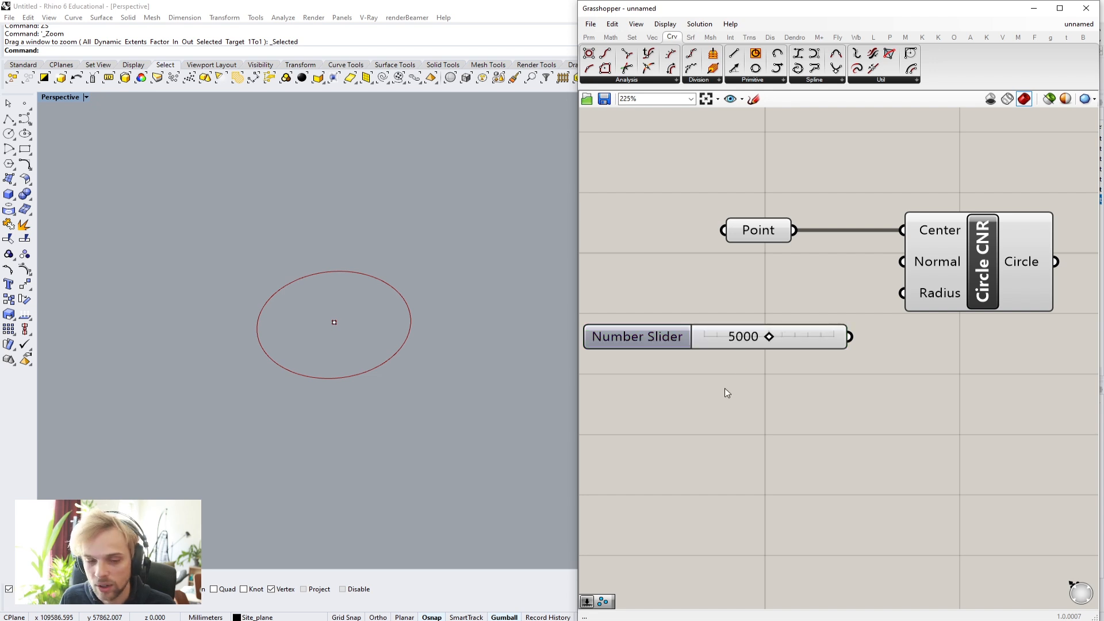
pyautogui.doubleClick(753, 344)
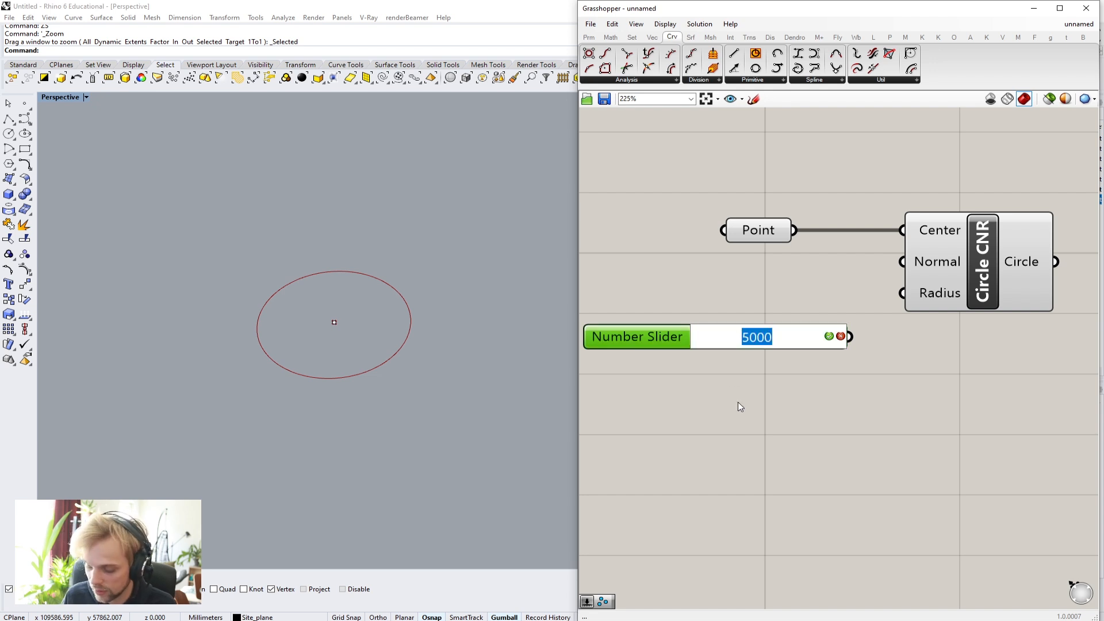
pyautogui.write('4231')
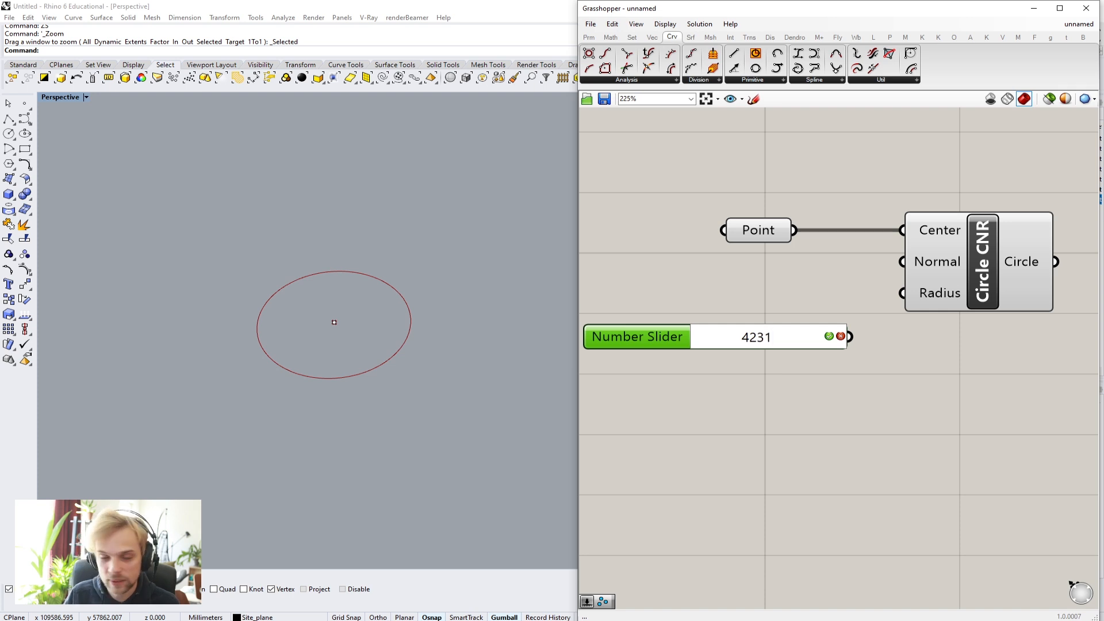
pyautogui.press('Return')
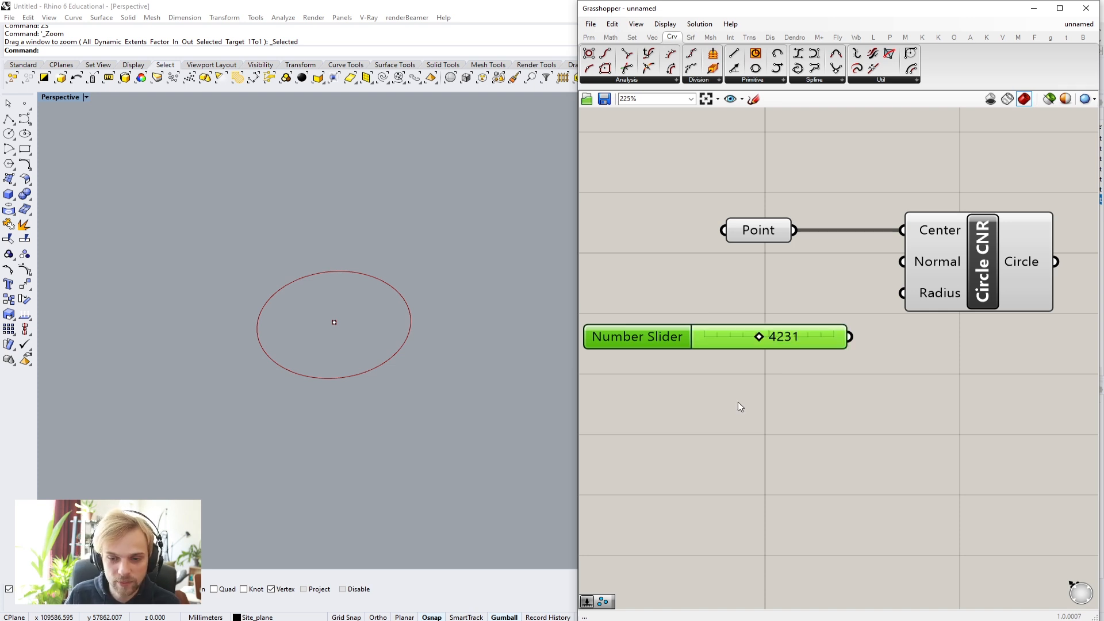
# Step: Set the Number Slider's value to 5000 and move it up closer to the level of the Radius input
pyautogui.doubleClick(734, 344)
pyautogui.write('5000')
pyautogui.press('Return')
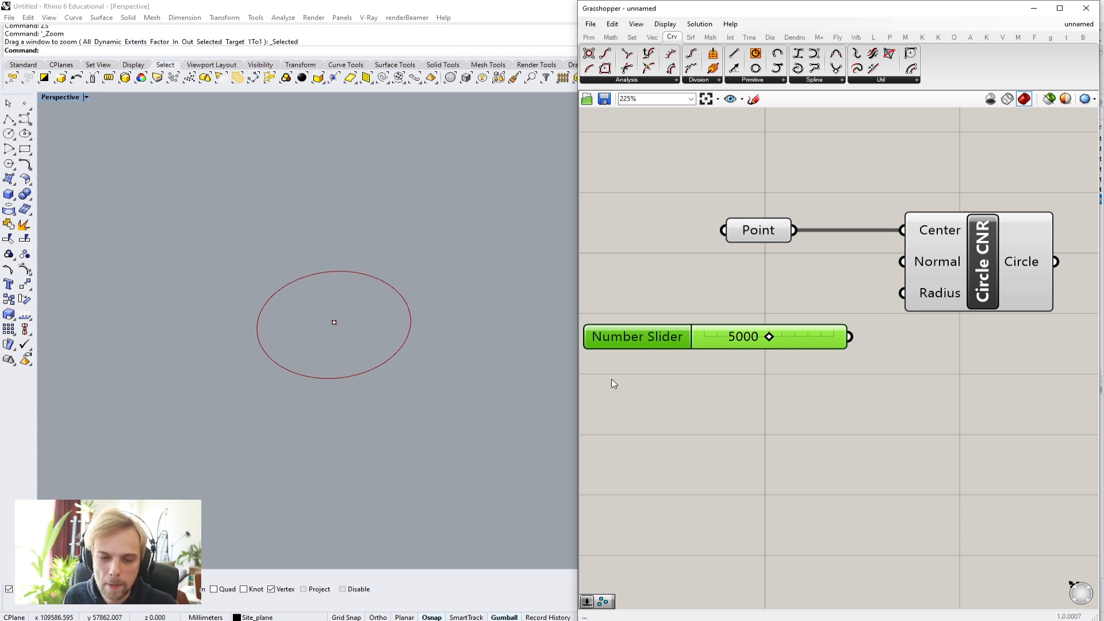
pyautogui.moveTo(645, 347); pyautogui.dragTo(642, 324)
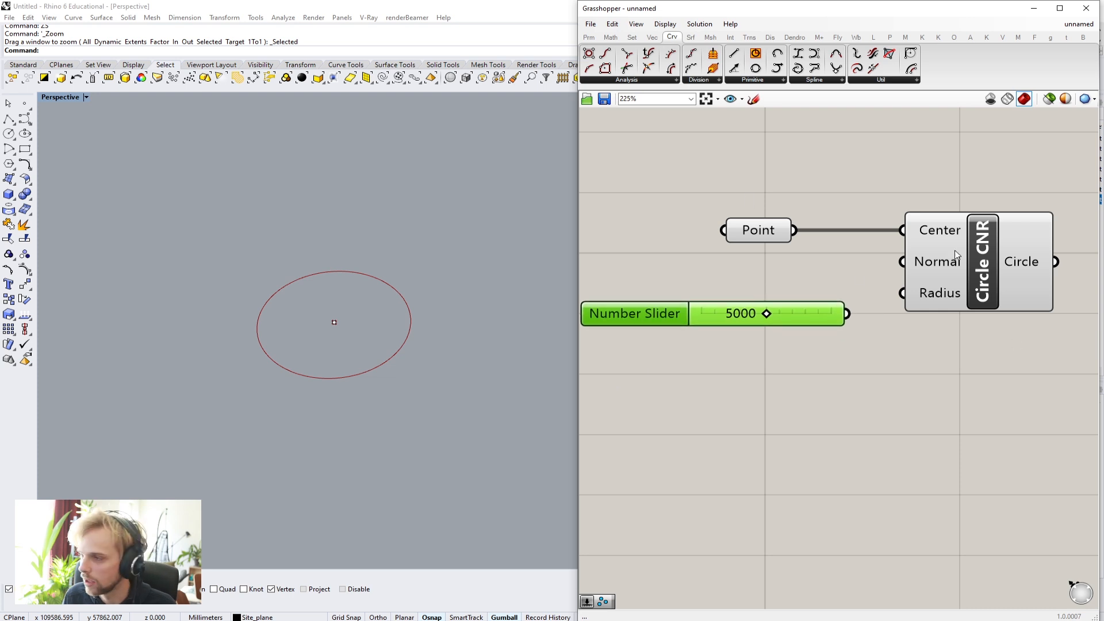
# Step: Connect the Number Slider's output to the Radius input of Circle CNR
pyautogui.click(788, 396)
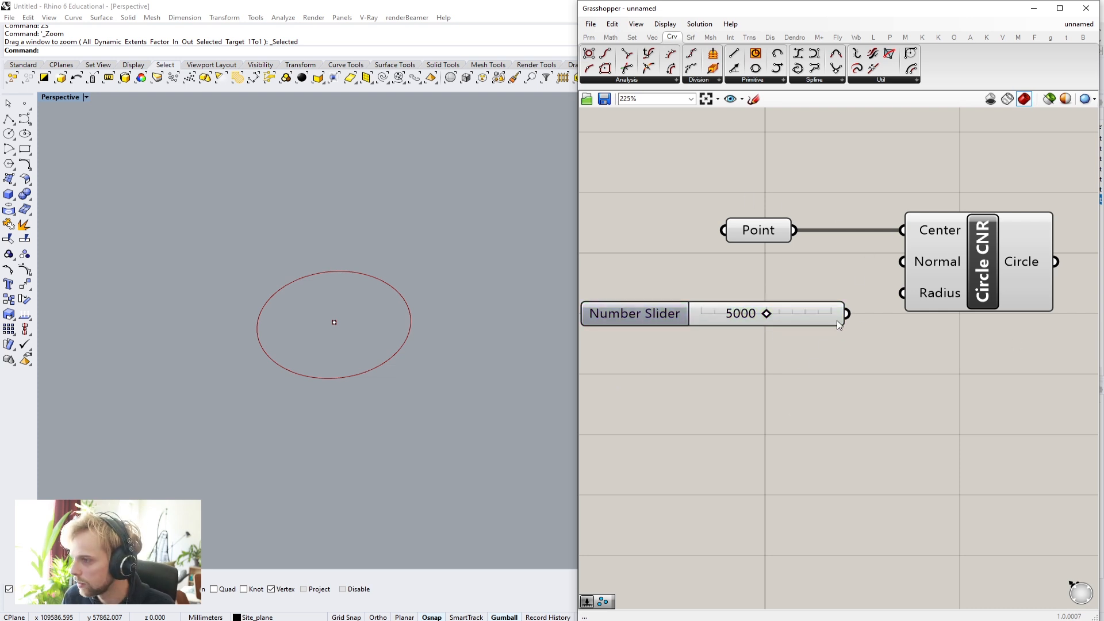
pyautogui.moveTo(801, 315); pyautogui.dragTo(902, 294)
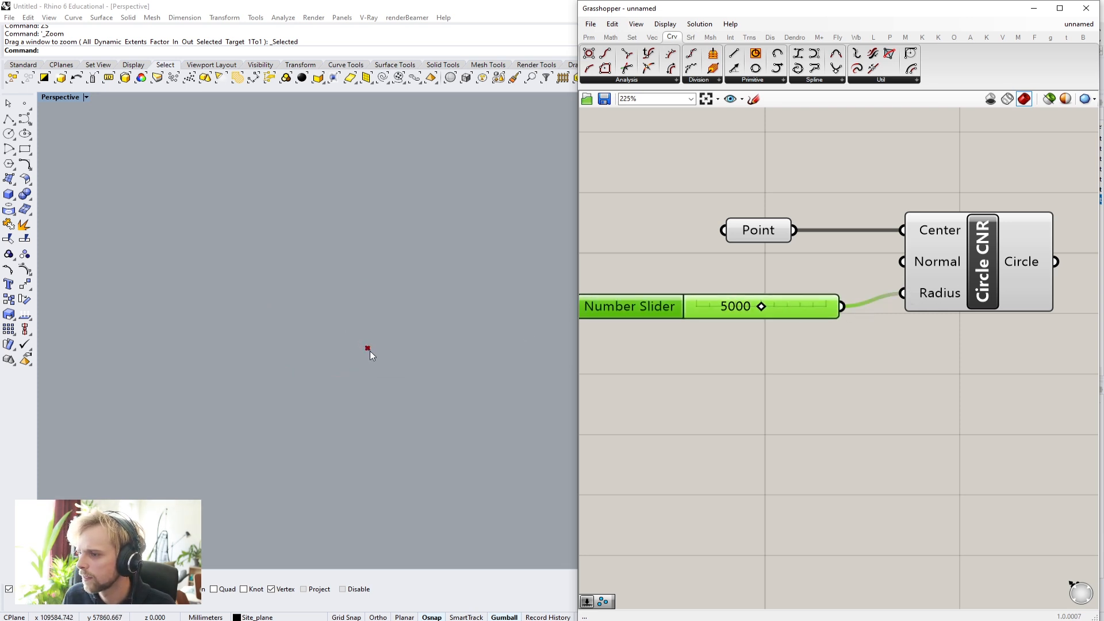
pyautogui.scroll(-15, 382, 360)
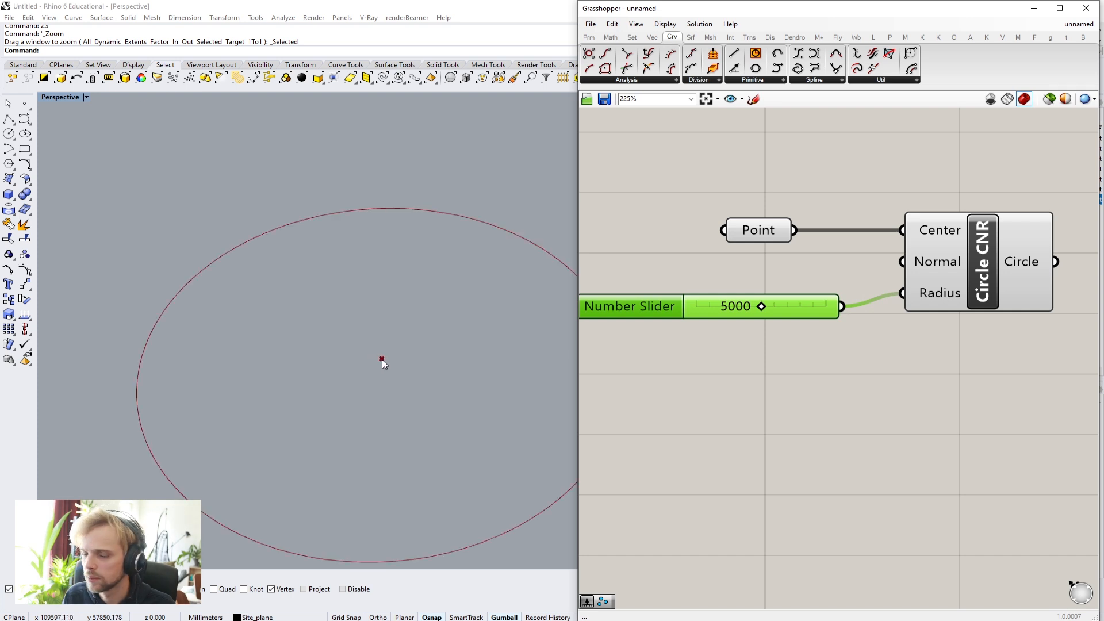
pyautogui.scroll(-10, 329, 339)
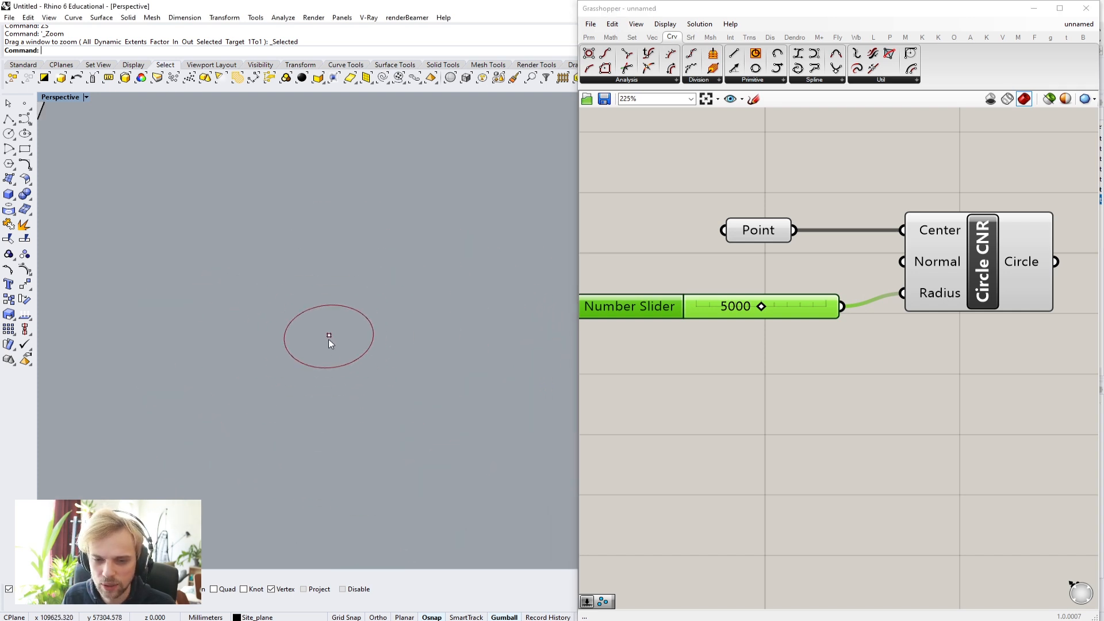
pyautogui.scroll(5, 329, 339)
pyautogui.scroll(-5, 328, 339)
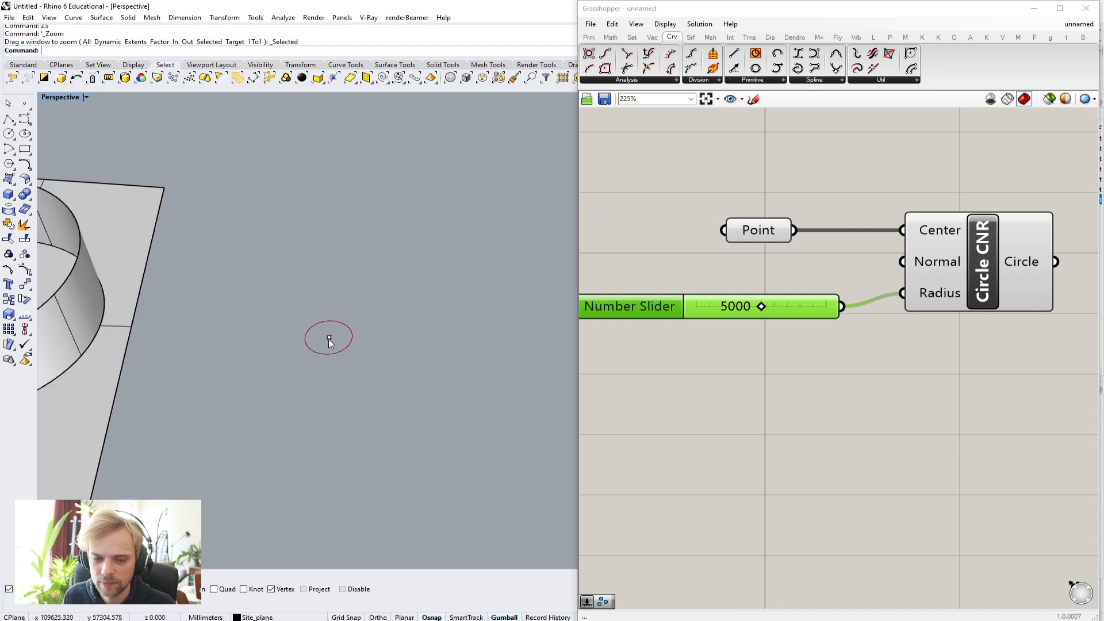
# Step: Select the referenced Rhino point, move it around in the ground plane with the gumball, and deselect it
pyautogui.click(328, 339)
pyautogui.scroll(6, 323, 360)
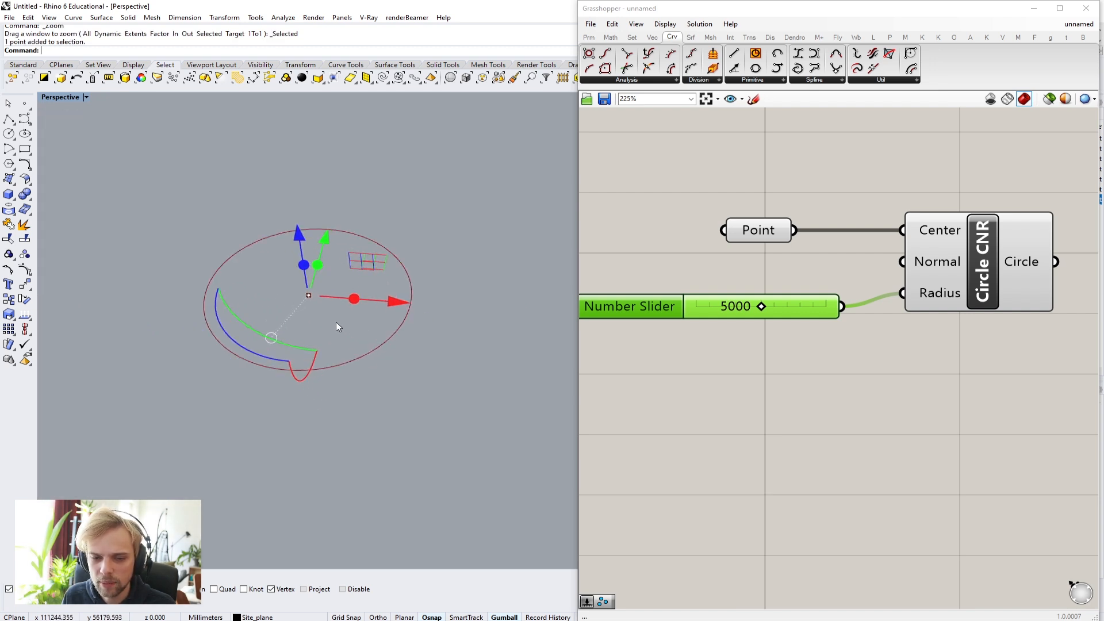
pyautogui.moveTo(432, 277); pyautogui.dragTo(314, 294, button='right')
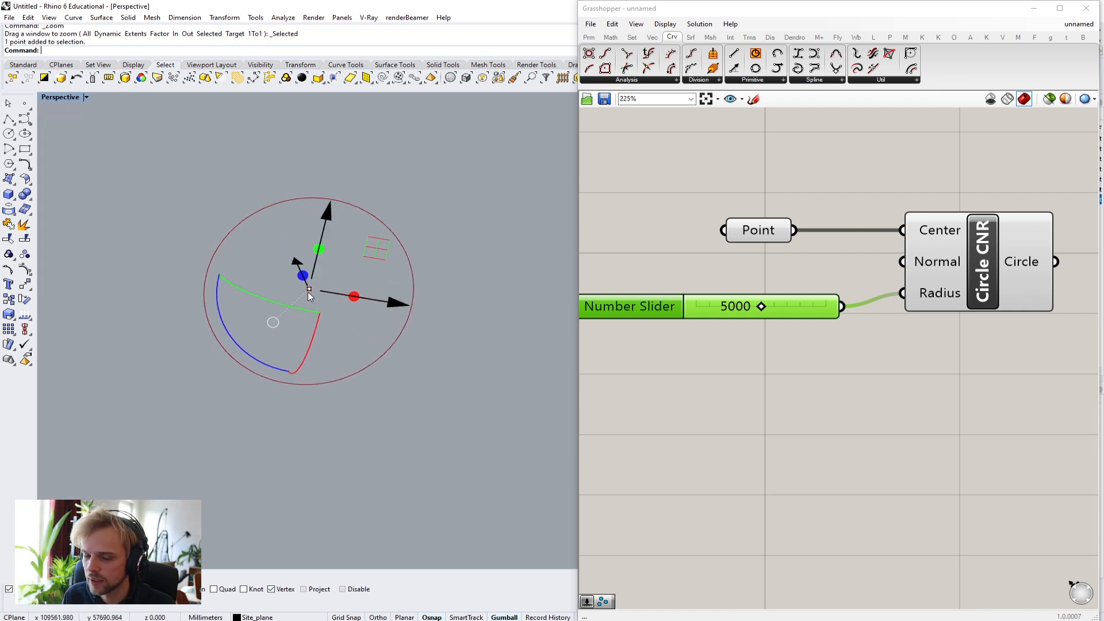
pyautogui.moveTo(371, 253); pyautogui.dragTo(444, 253)
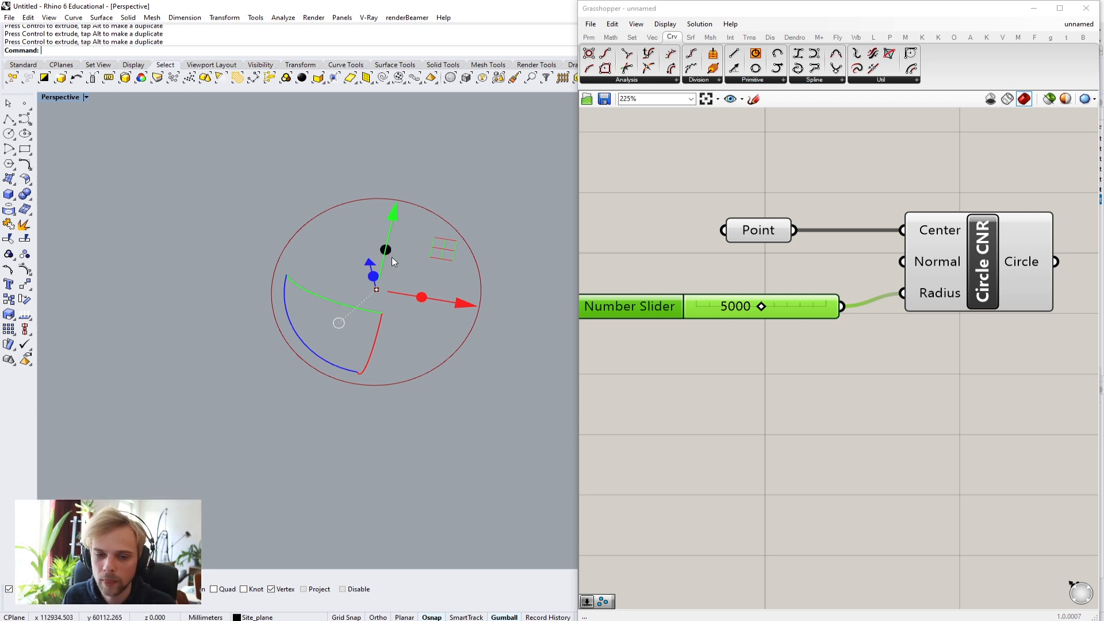
pyautogui.moveTo(432, 253); pyautogui.dragTo(391, 259)
pyautogui.click(423, 386)
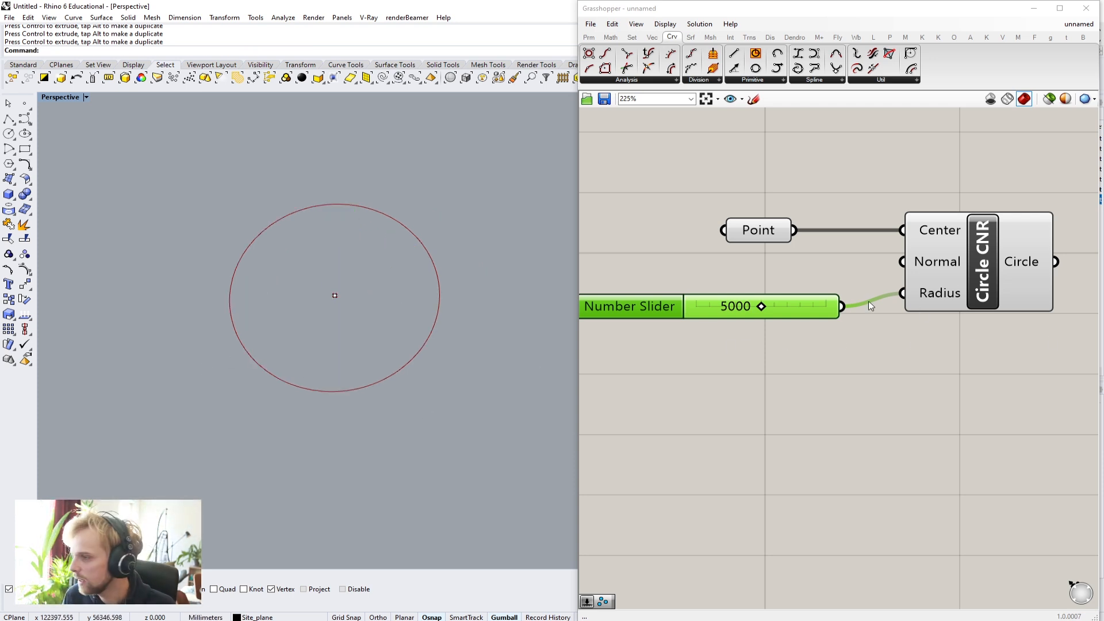
# Step: Reduce the circle's radius by changing the Number Slider to 3692
pyautogui.scroll(4, 694, 311)
pyautogui.scroll(-2, 899, 325)
pyautogui.moveTo(912, 317); pyautogui.dragTo(882, 364)
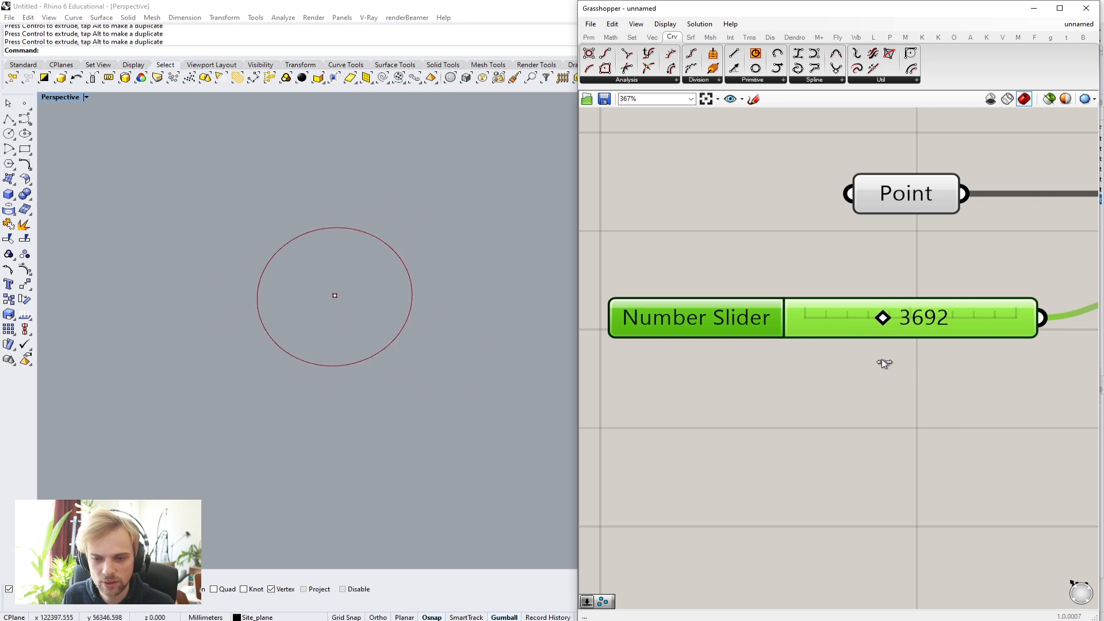
pyautogui.scroll(-3, 374, 326)
pyautogui.scroll(2, 375, 323)
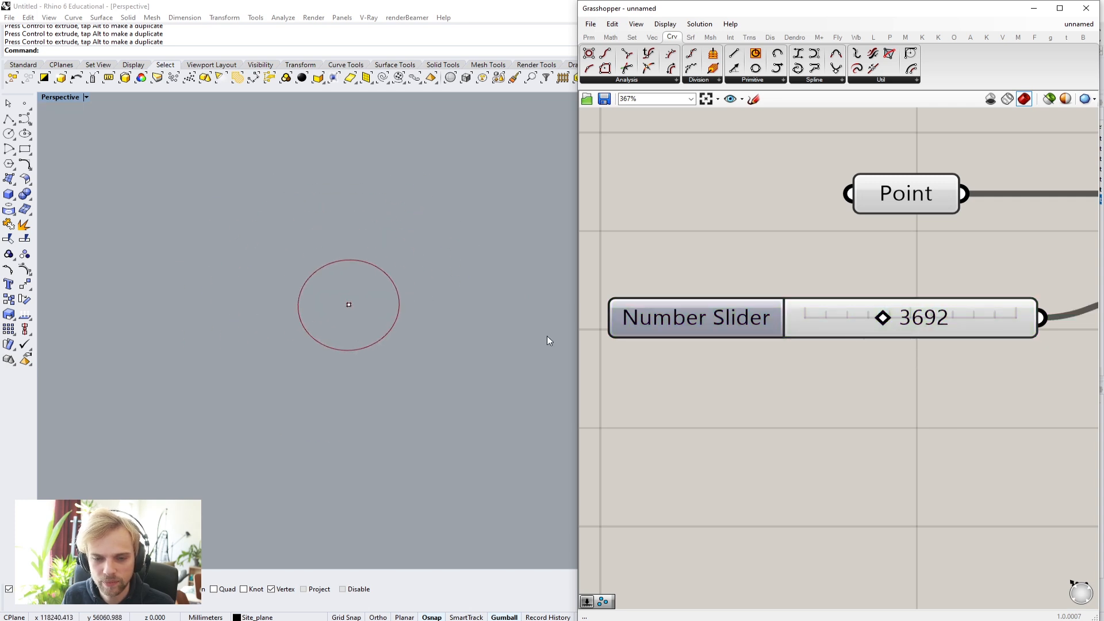
pyautogui.scroll(-5, 1013, 376)
pyautogui.rightClick(1012, 372)
pyautogui.click(879, 394)
pyautogui.scroll(-2, 884, 407)
pyautogui.moveTo(912, 406); pyautogui.dragTo(818, 393, button='right')
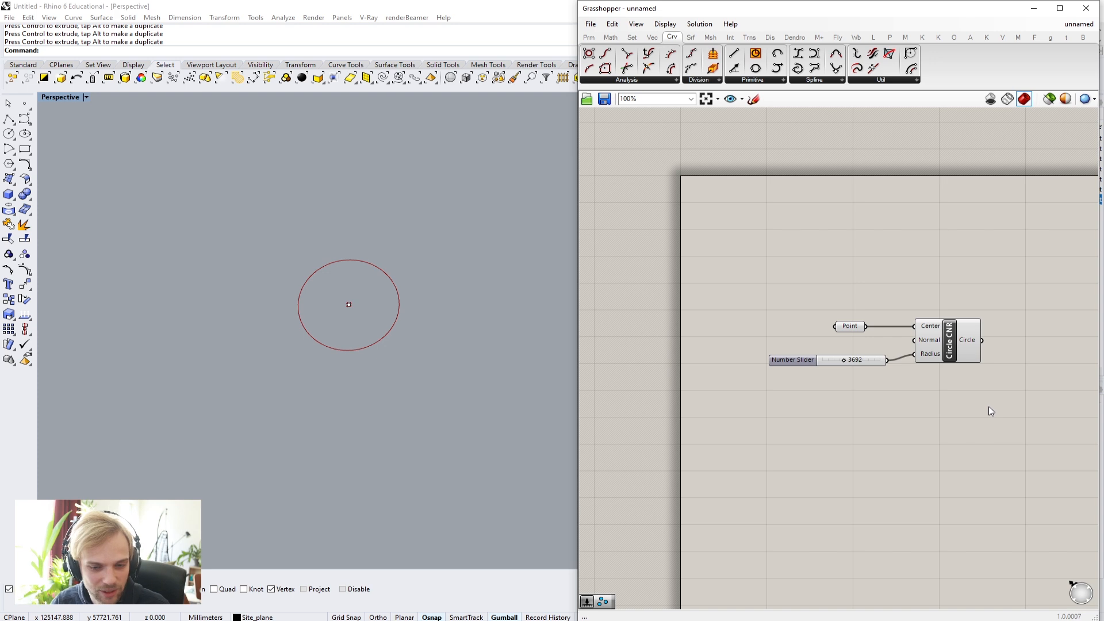
# Step: Delete the Point, Number Slider and Circle CNR components and the Rhino point, and zoom to the selected model geometry
pyautogui.moveTo(1012, 463); pyautogui.dragTo(745, 283)
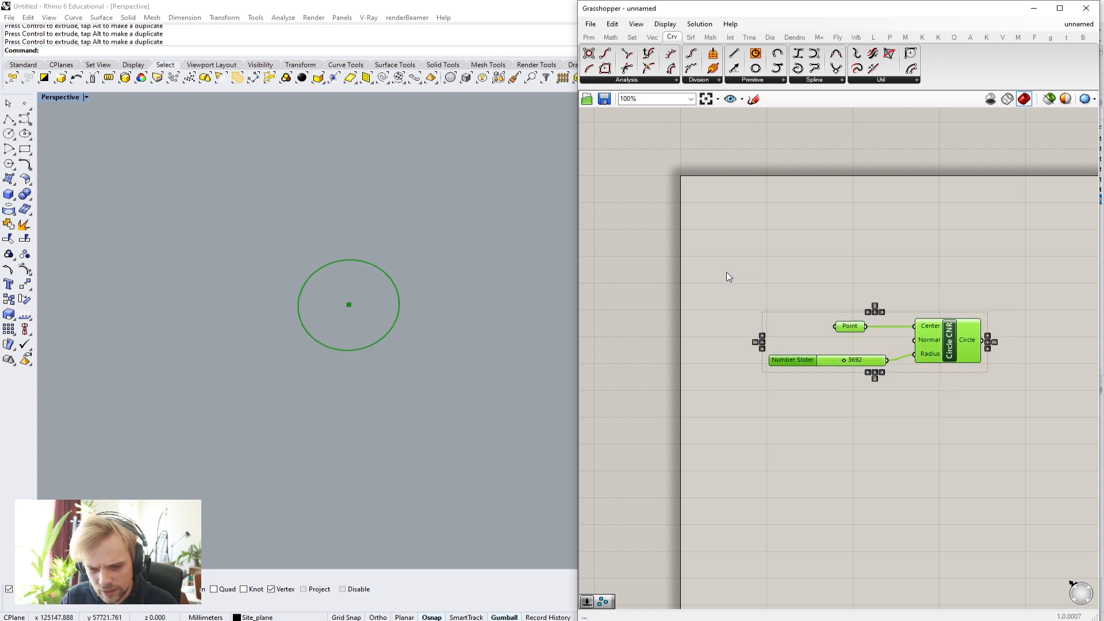
pyautogui.press('Delete')
pyautogui.moveTo(457, 365); pyautogui.dragTo(253, 281)
pyautogui.press('Delete')
pyautogui.moveTo(265, 274); pyautogui.dragTo(74, 266, button='right')
pyautogui.click(74, 265)
pyautogui.write('zs')
pyautogui.press('Return')
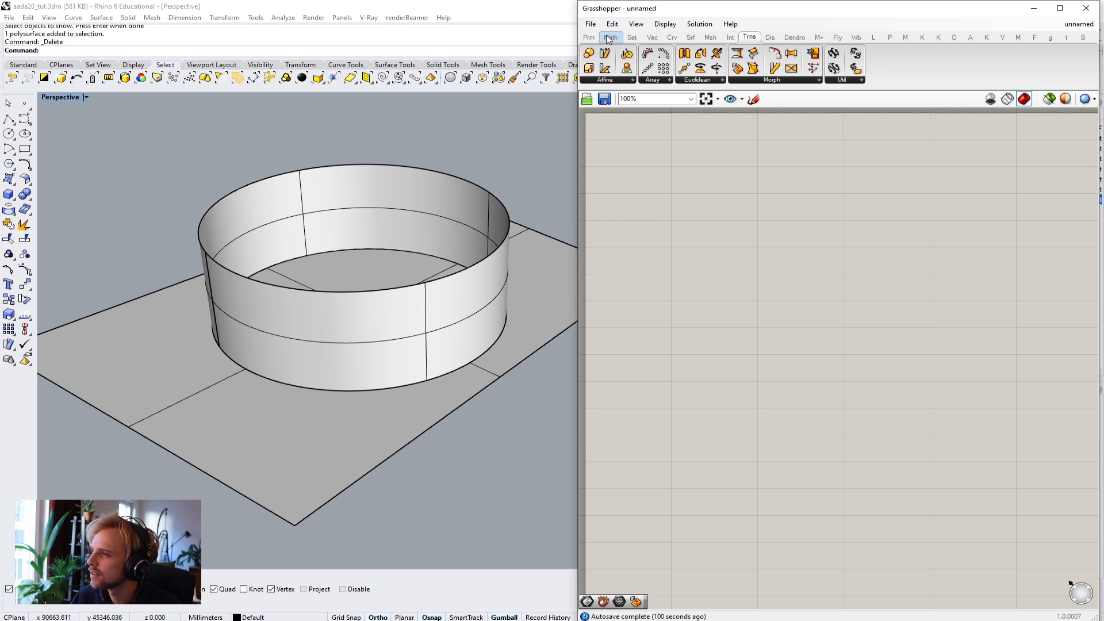
pyautogui.click(428, 620)
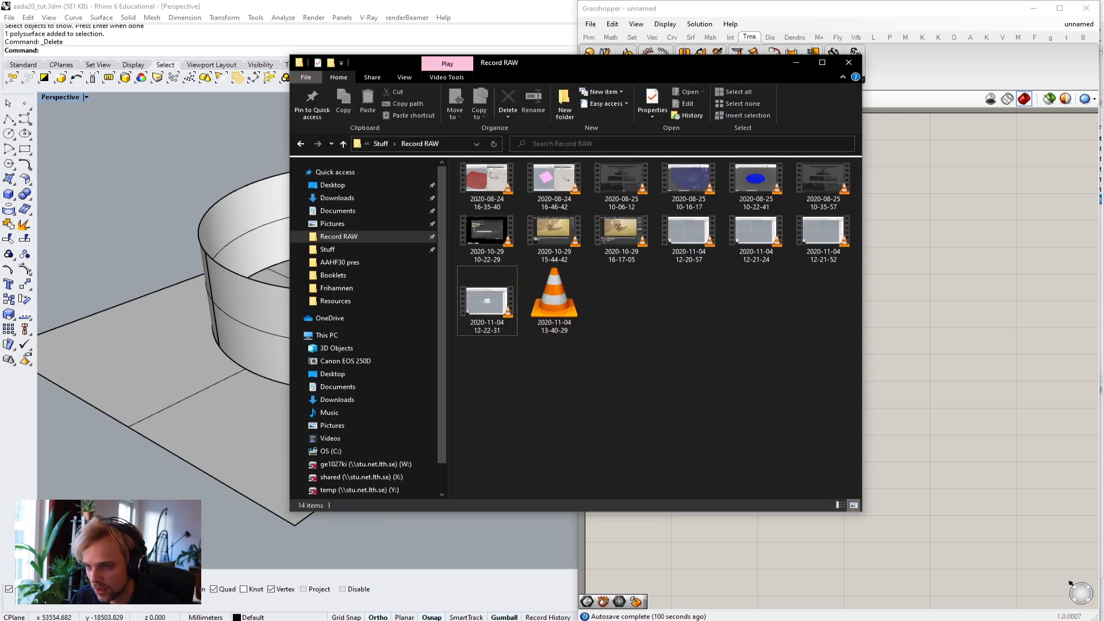
pyautogui.click(795, 63)
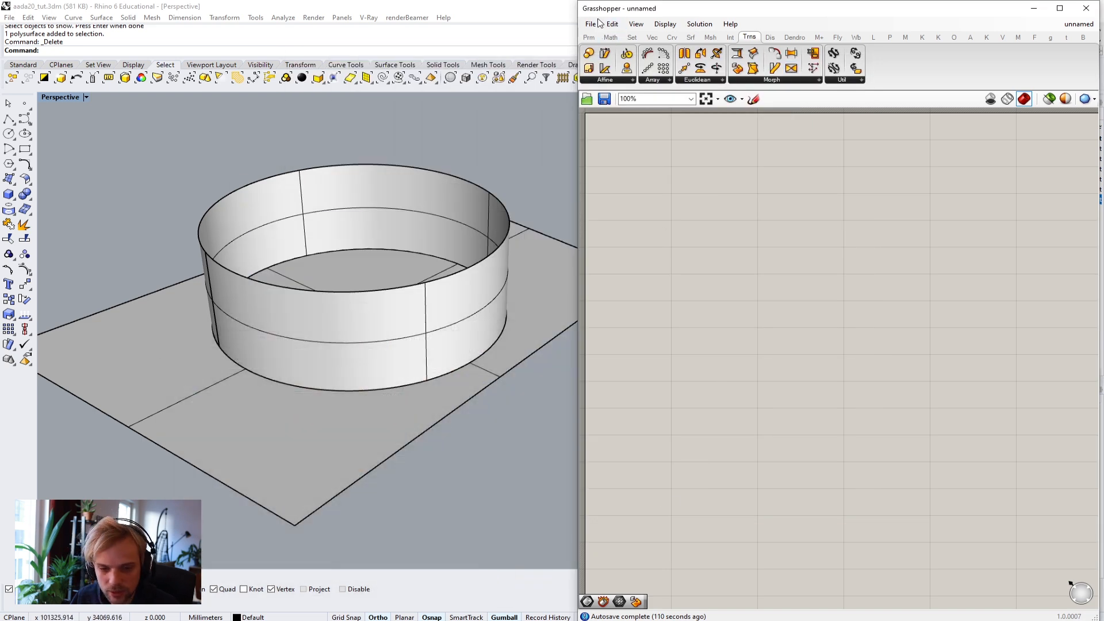
pyautogui.hotkey('alt', 'Tab')
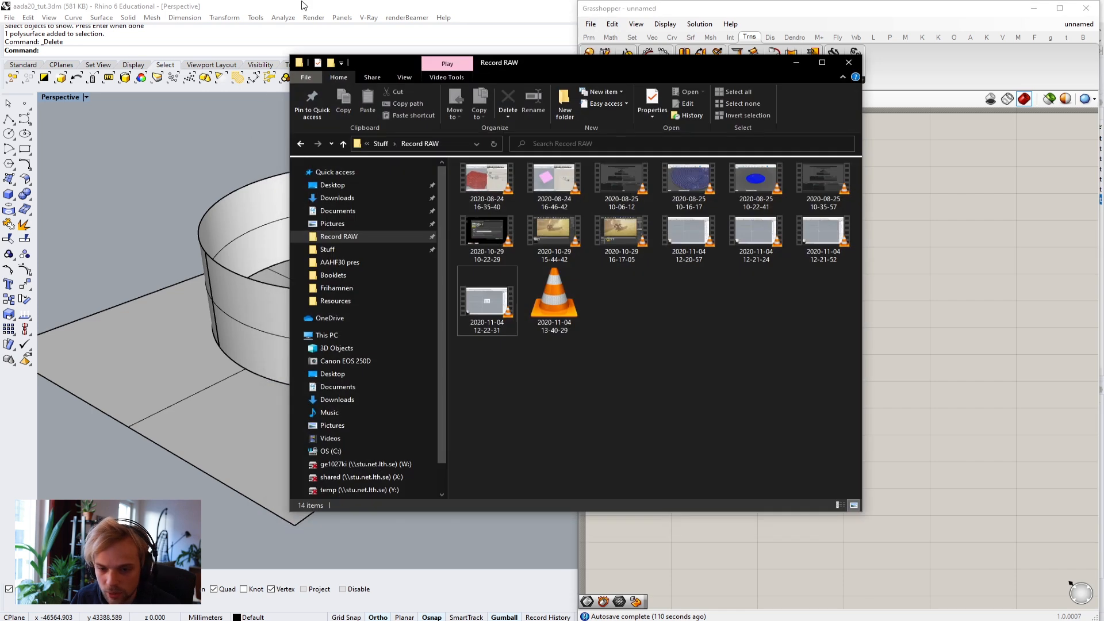
pyautogui.hotkey('alt', 'Tab')
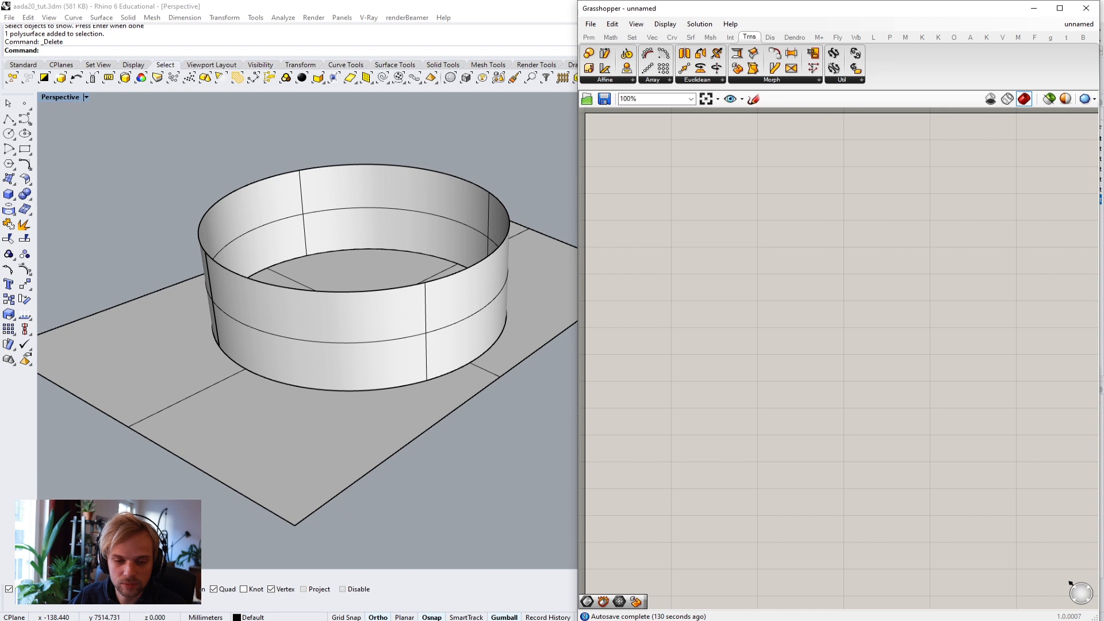
# Step: Open the recent Grasshopper definition AADA20_GH.gh
pyautogui.click(590, 24)
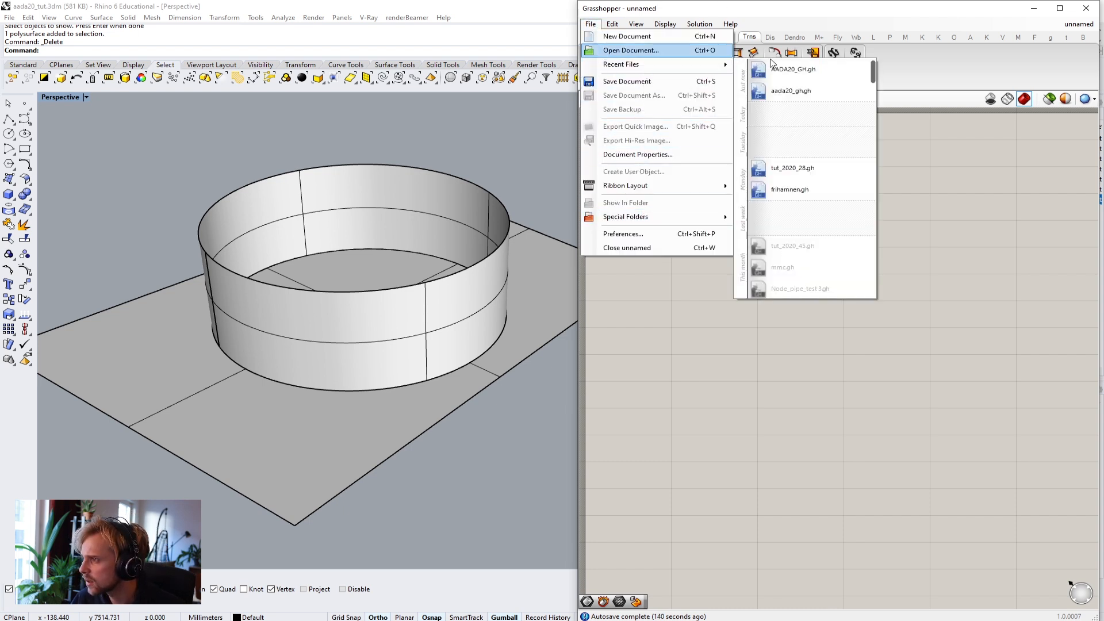
pyautogui.moveTo(690, 63)
pyautogui.click(778, 70)
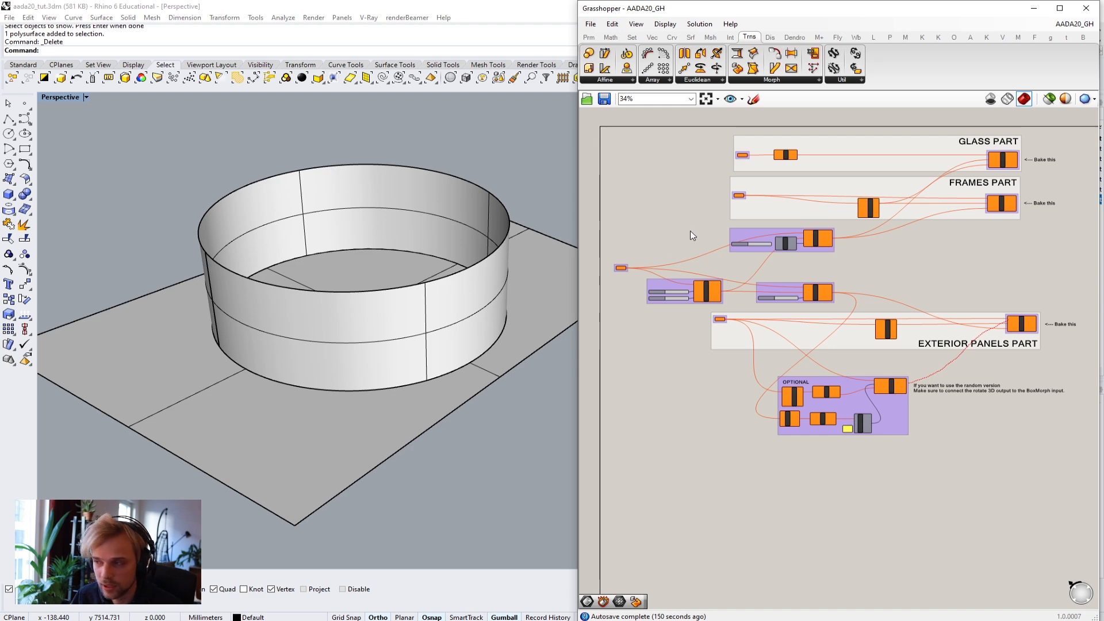
# Step: Reference the cylindrical building surface from Rhino in the Surface component labelled "Facade guiding surface"
pyautogui.scroll(4, 632, 288)
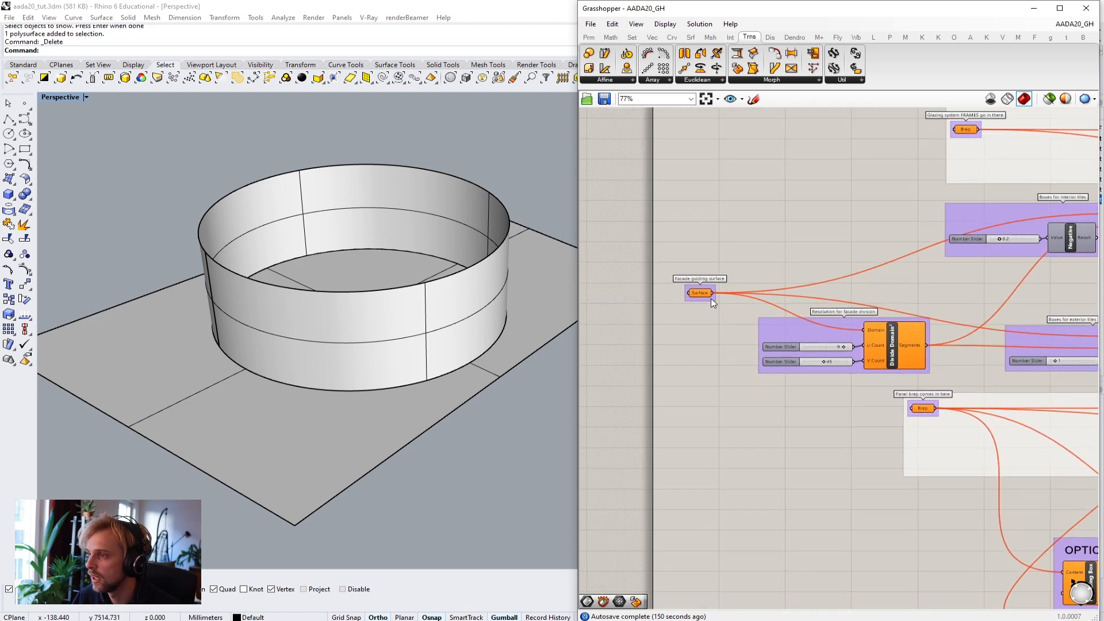
pyautogui.scroll(4, 713, 303)
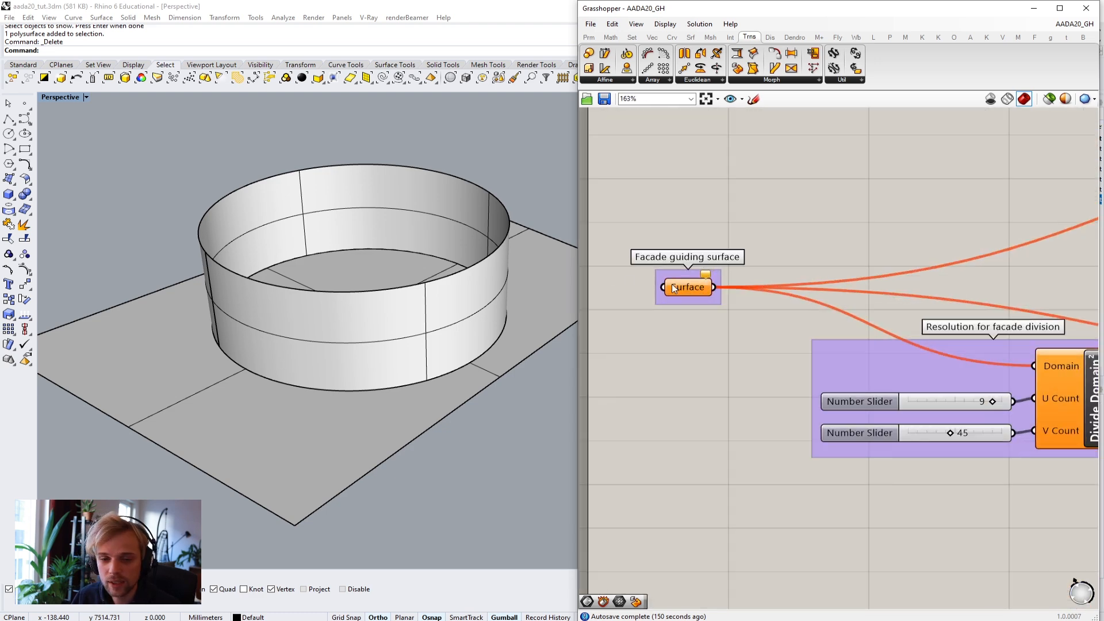
pyautogui.click(308, 312)
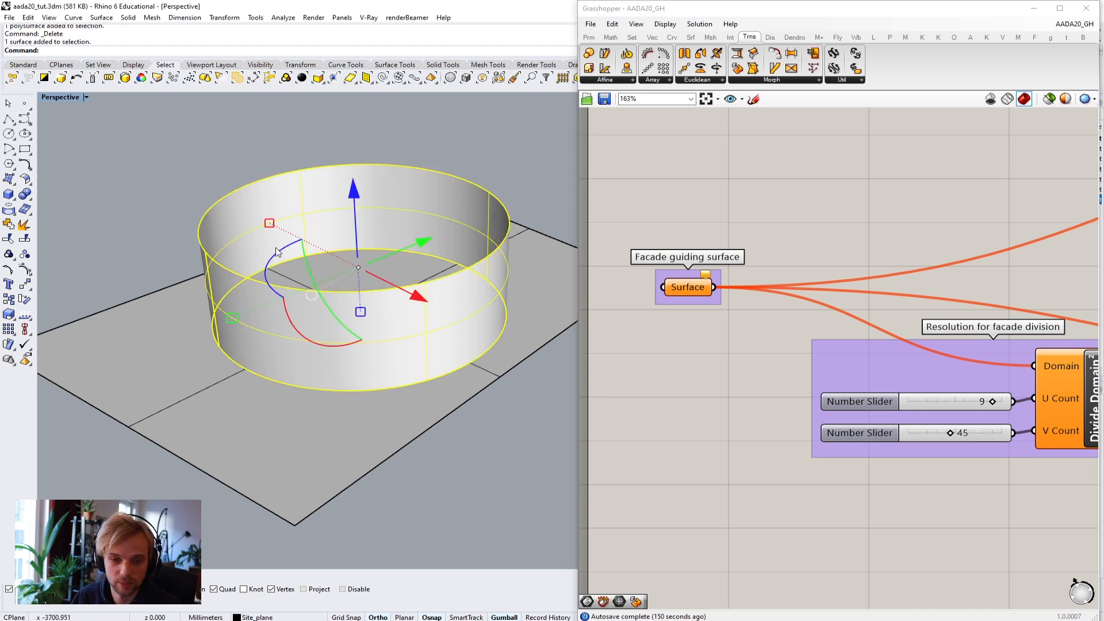
pyautogui.scroll(3, 241, 248)
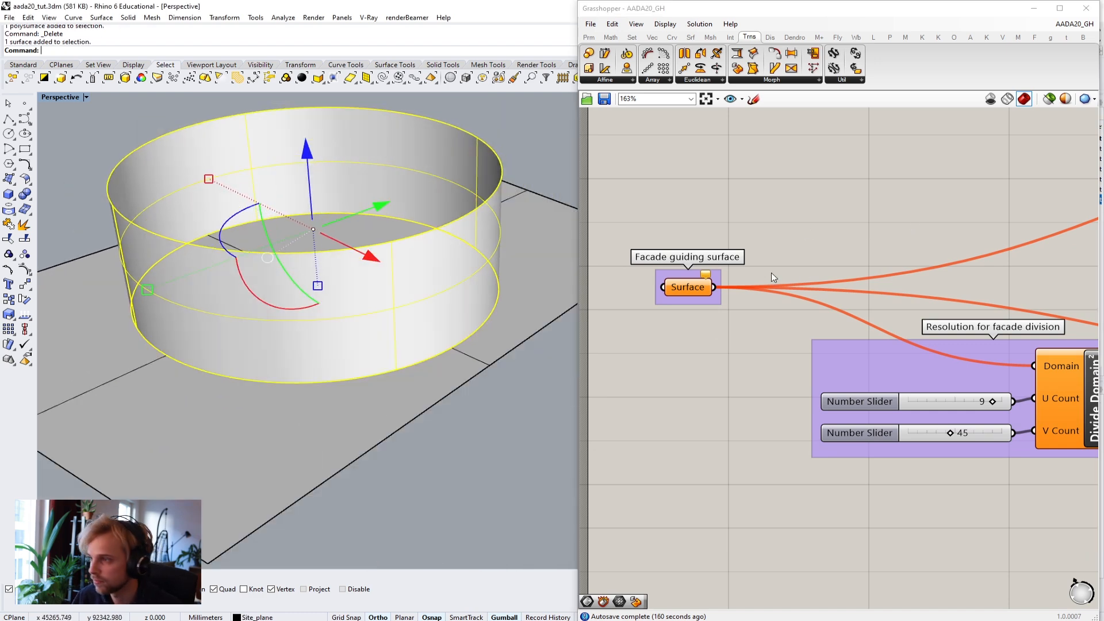
pyautogui.rightClick(688, 288)
pyautogui.click(751, 451)
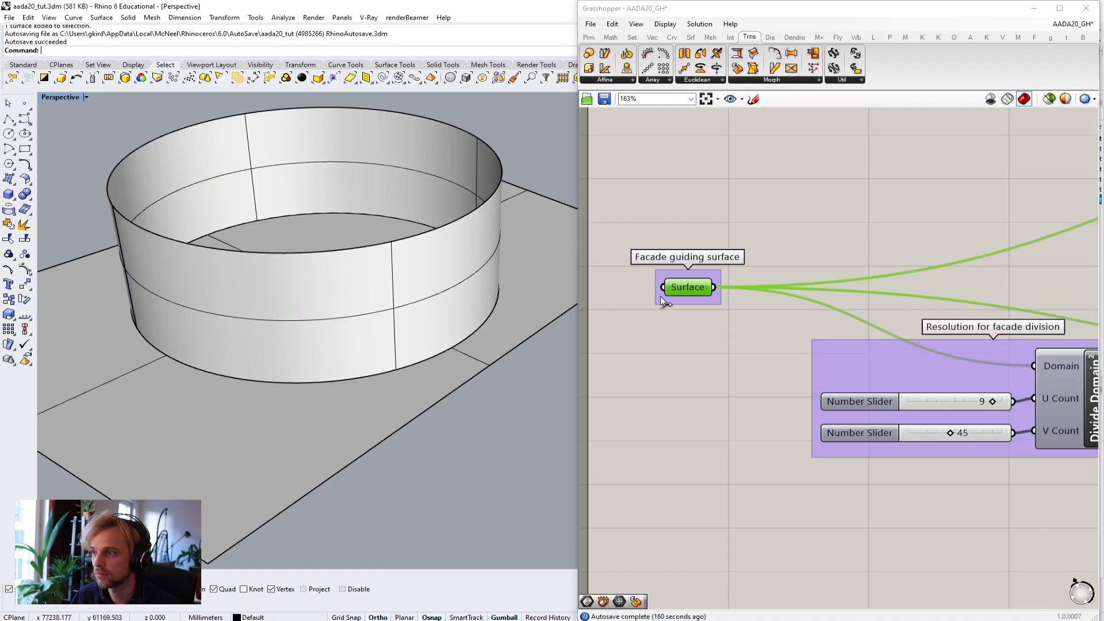
pyautogui.click(700, 220)
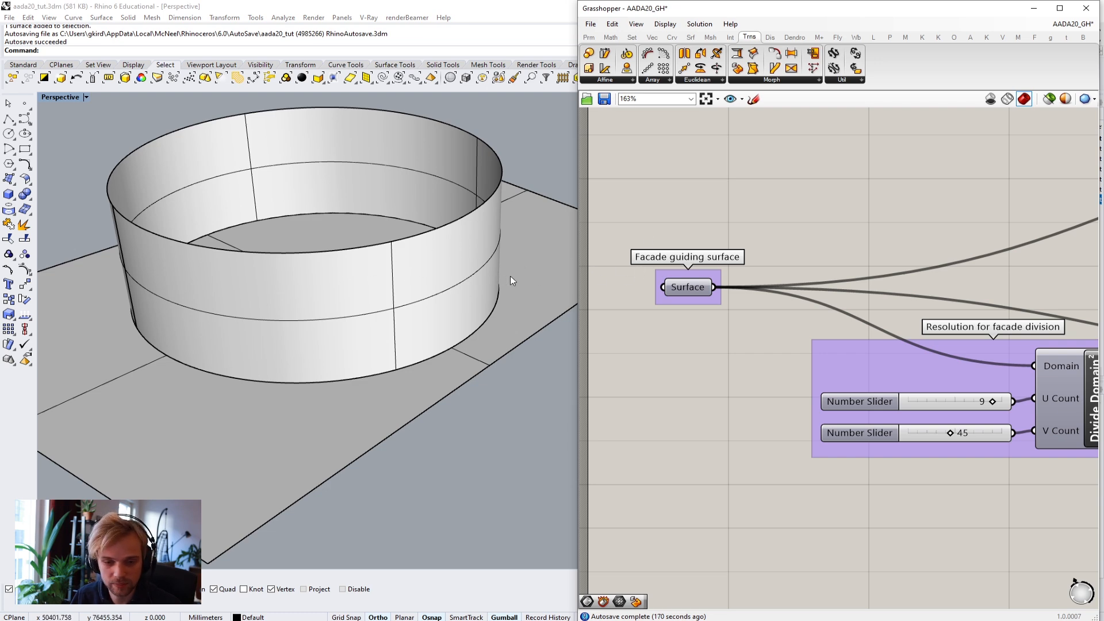
# Step: Examine the Glass and Frames parts of the definition and their Brep inputs for the glazing system
pyautogui.scroll(-5, 851, 186)
pyautogui.moveTo(957, 186); pyautogui.dragTo(752, 260, button='right')
pyautogui.scroll(2, 776, 169)
pyautogui.moveTo(774, 172); pyautogui.dragTo(719, 281, button='right')
pyautogui.scroll(-6, 741, 351)
pyautogui.scroll(2, 717, 280)
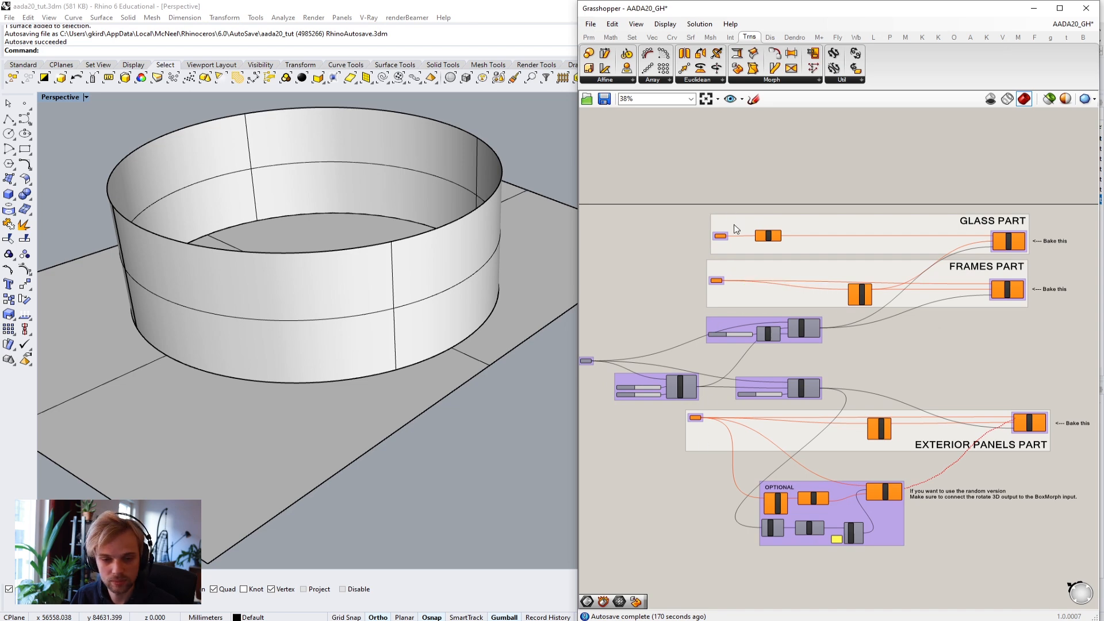
pyautogui.scroll(7, 734, 238)
pyautogui.click(715, 313)
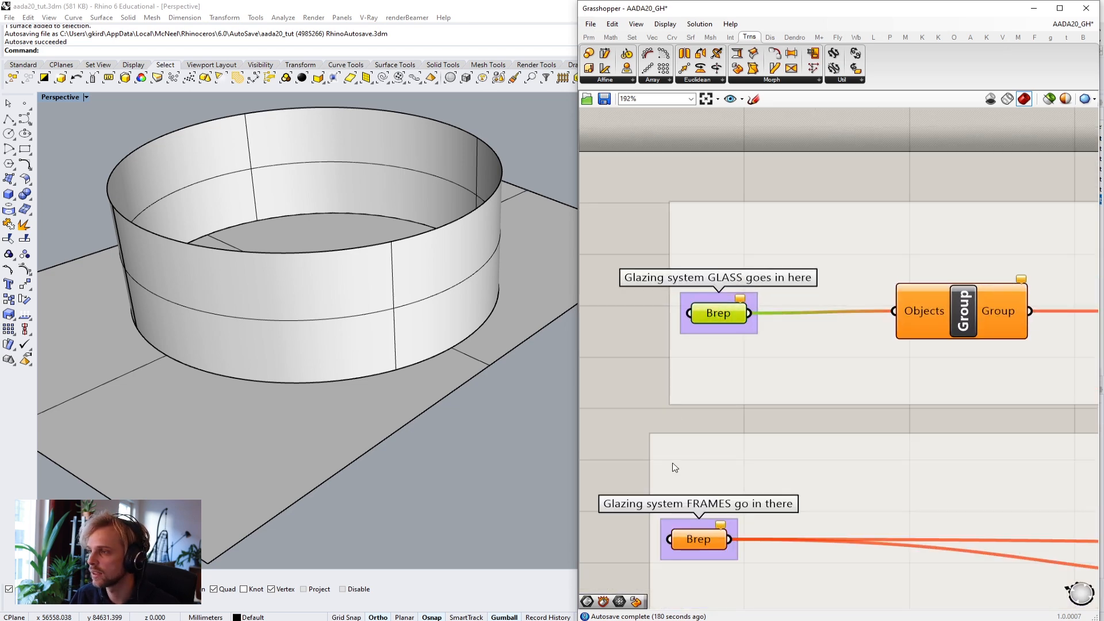
pyautogui.keyDown('ctrl'); pyautogui.scroll(-3, 702, 409); pyautogui.keyUp('ctrl')
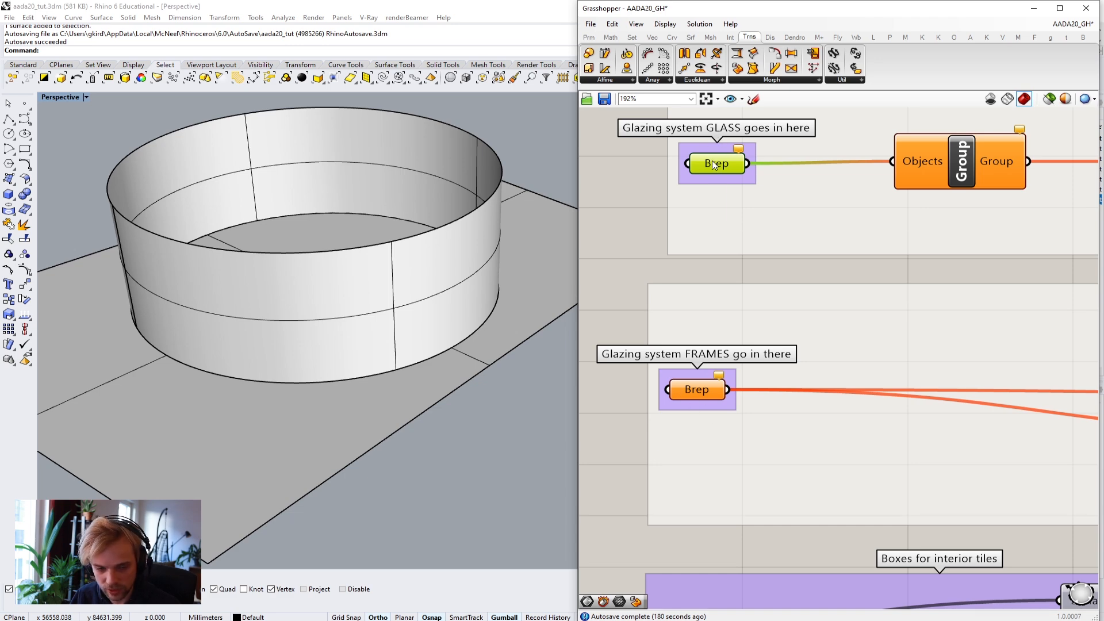
pyautogui.scroll(-1, 705, 313)
pyautogui.click(699, 377)
# Step: Examine the Brep input of the Exterior Panels part and the surrounding definition layout, and view the building from above
pyautogui.scroll(-3, 688, 405)
pyautogui.moveTo(687, 471); pyautogui.dragTo(773, 269, button='right')
pyautogui.moveTo(689, 530); pyautogui.dragTo(709, 466, button='right')
pyautogui.scroll(5, 740, 488)
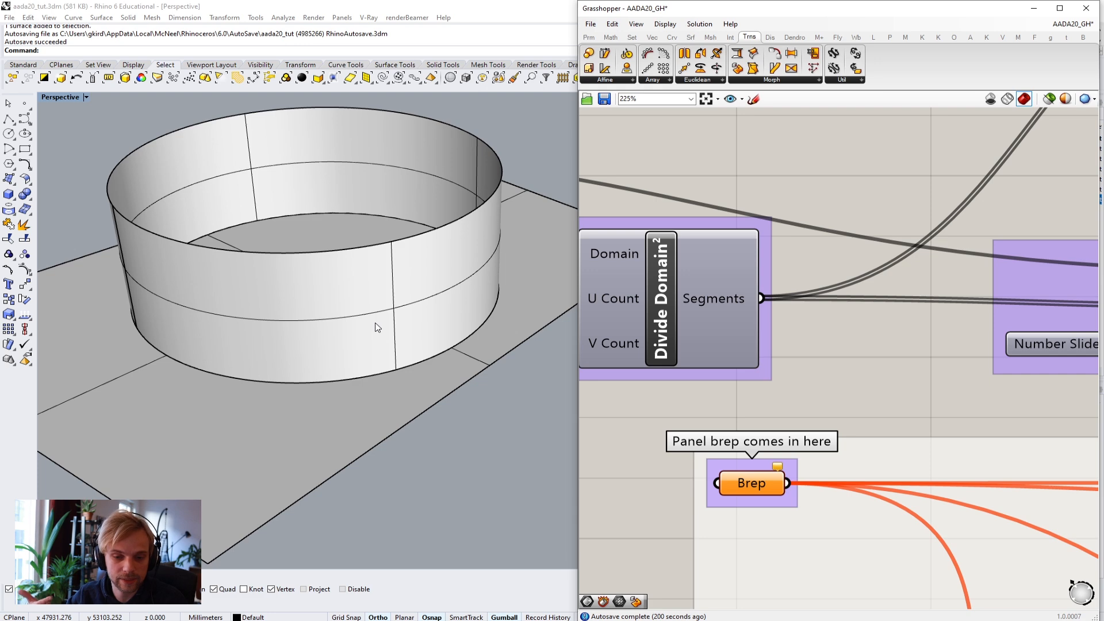
pyautogui.click(751, 490)
pyautogui.click(642, 431)
pyautogui.scroll(-9, 643, 429)
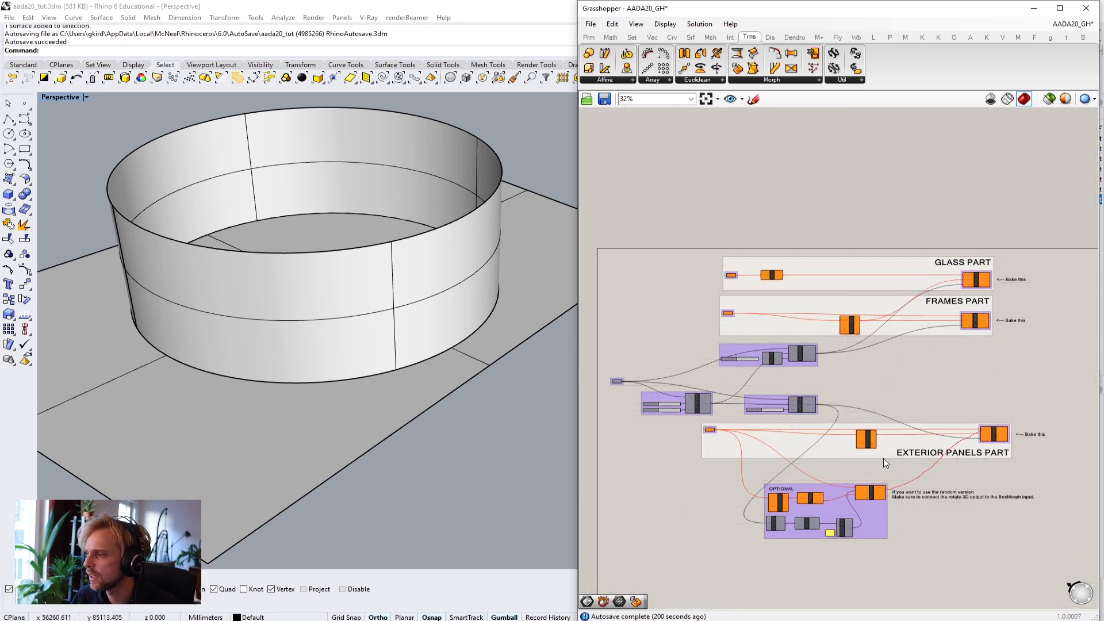
pyautogui.scroll(4, 883, 457)
pyautogui.scroll(-3, 463, 384)
pyautogui.scroll(-1, 343, 315)
pyautogui.moveTo(344, 315); pyautogui.dragTo(463, 368, button='right')
# Step: Collapse the Grasshopper window and add a new layer in Rhino
pyautogui.doubleClick(1023, 8)
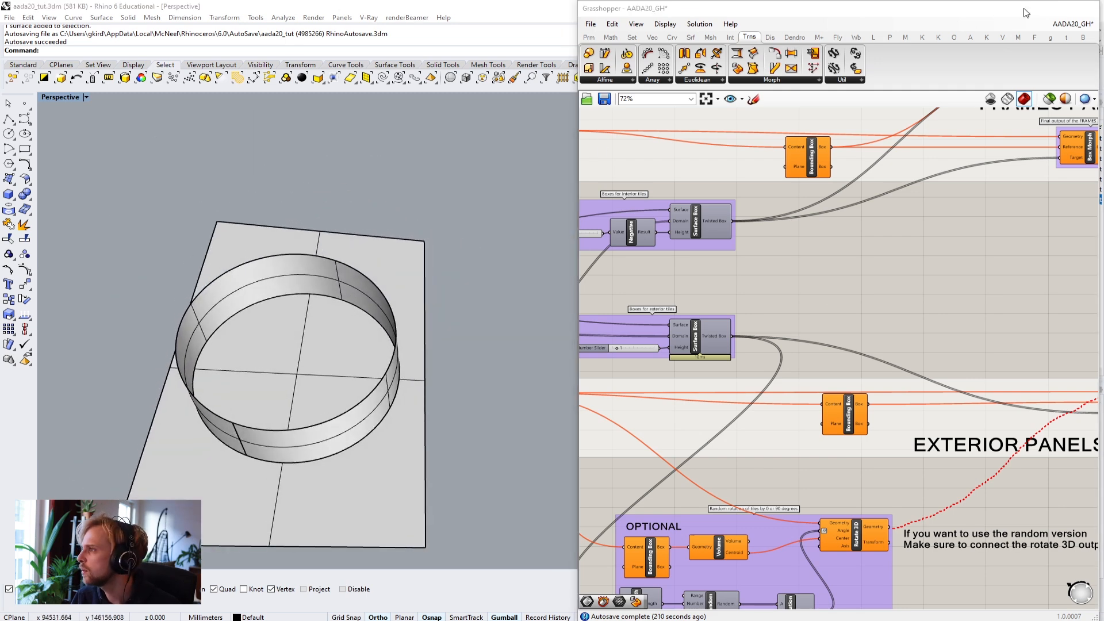
pyautogui.click(1024, 9)
pyautogui.click(879, 113)
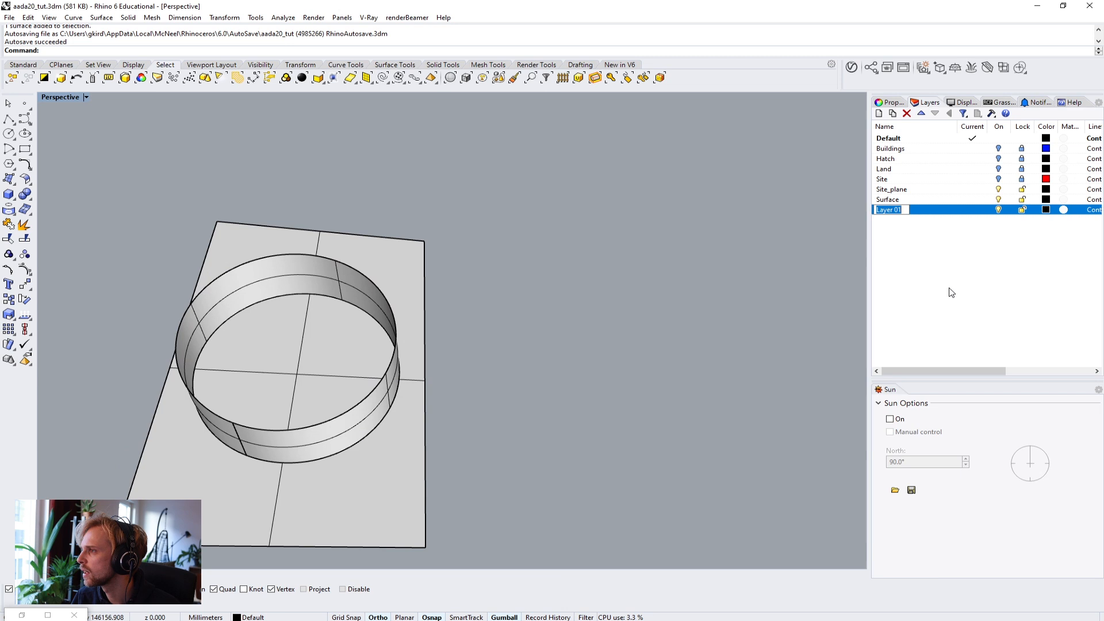
# Step: Remove the Sun options from the workspace and name the new layer Panel1
pyautogui.moveTo(889, 390); pyautogui.dragTo(805, 382)
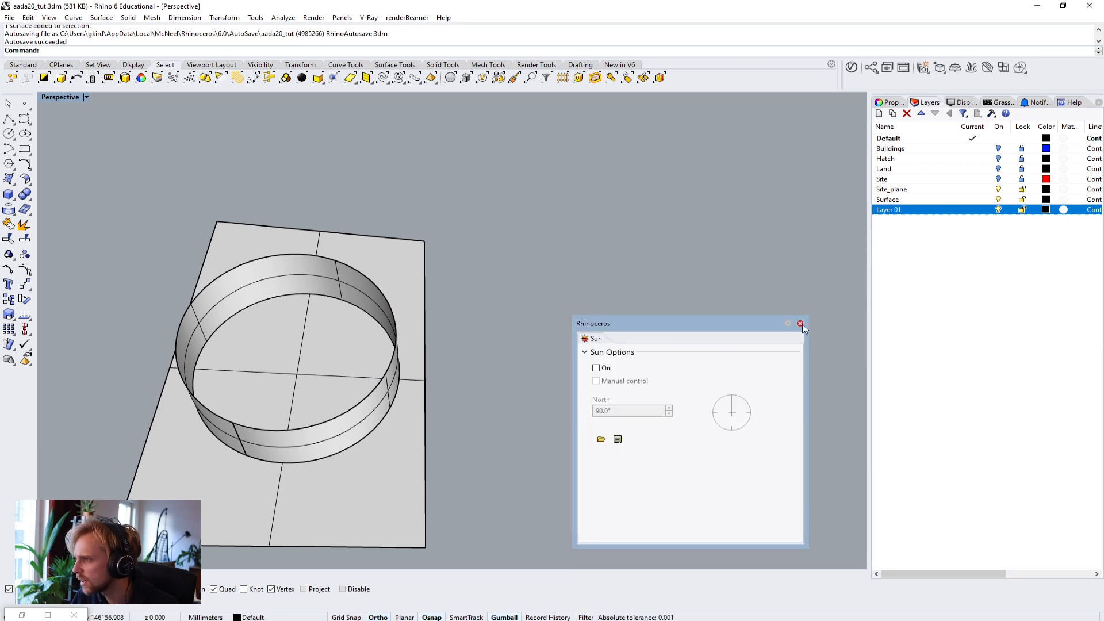
pyautogui.click(800, 323)
pyautogui.click(899, 210)
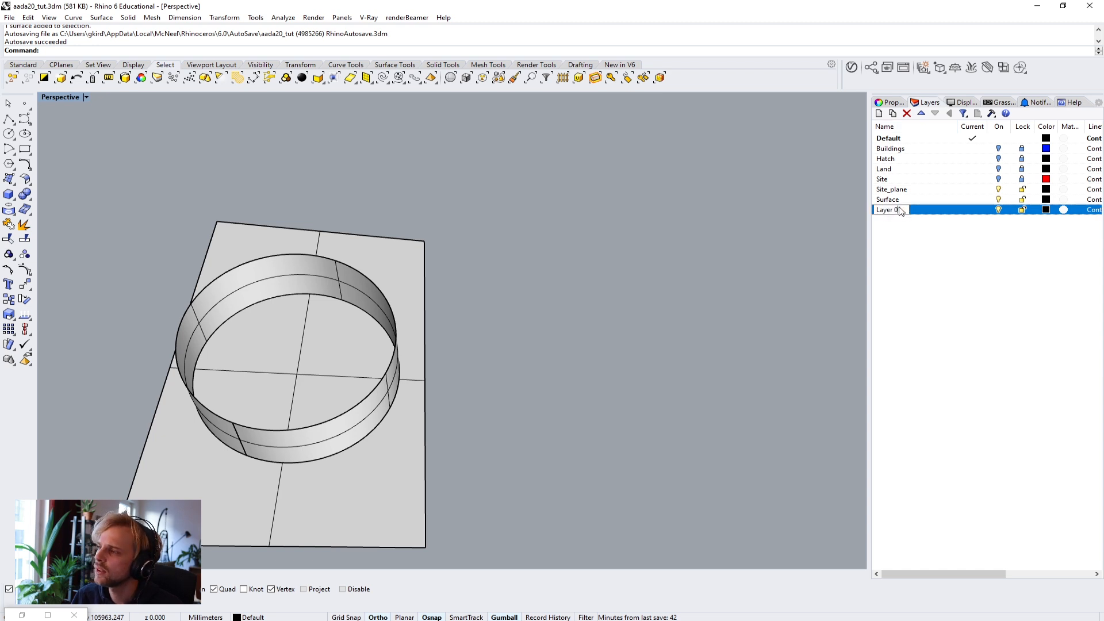
pyautogui.write('P')
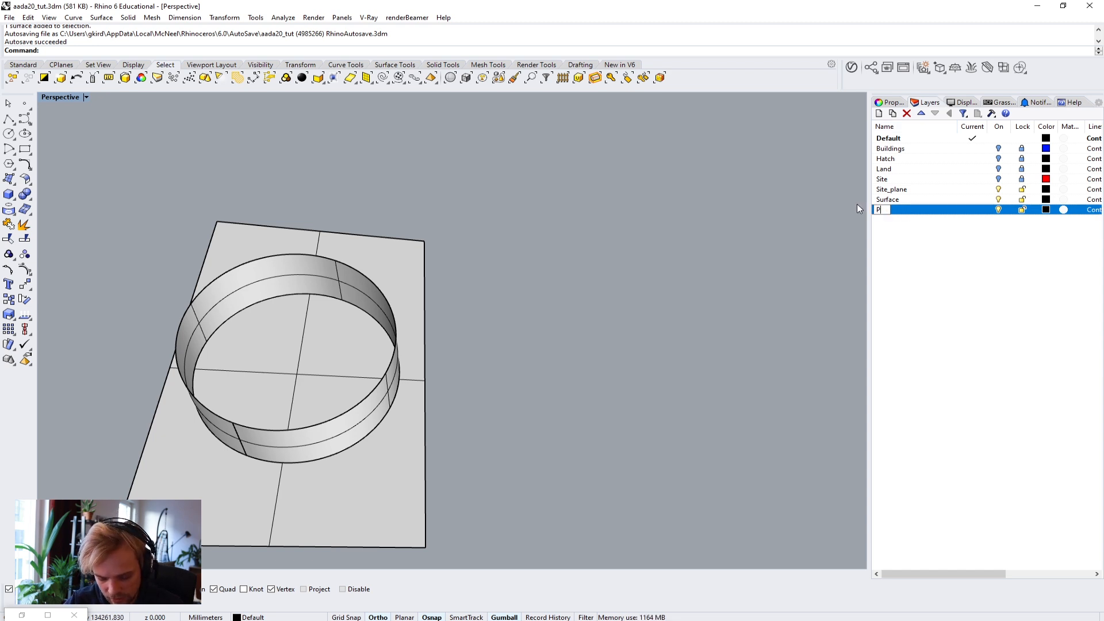
pyautogui.write('anel1')
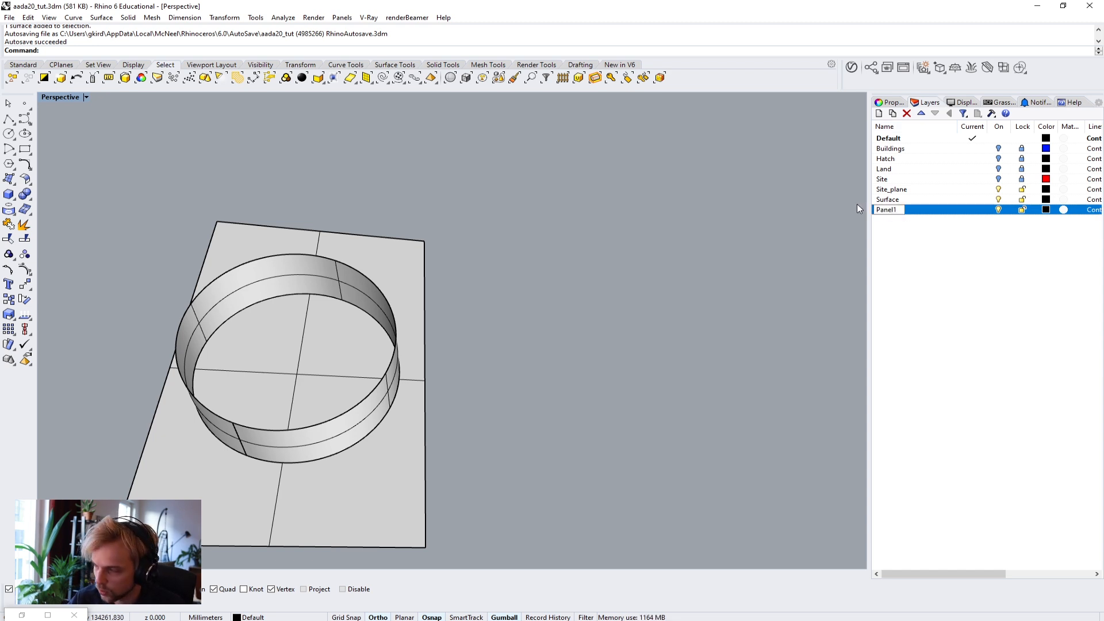
pyautogui.press('Return')
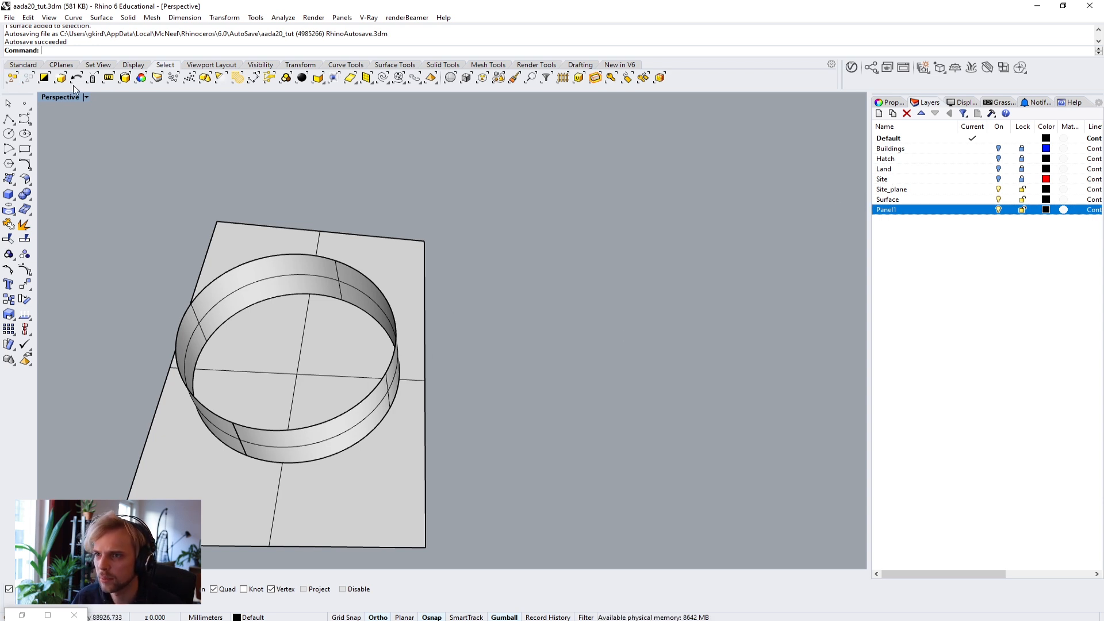
# Step: Draw a 1000 by 1000 mm square curve on the ground beside the site plane
pyautogui.scroll(5, 469, 414)
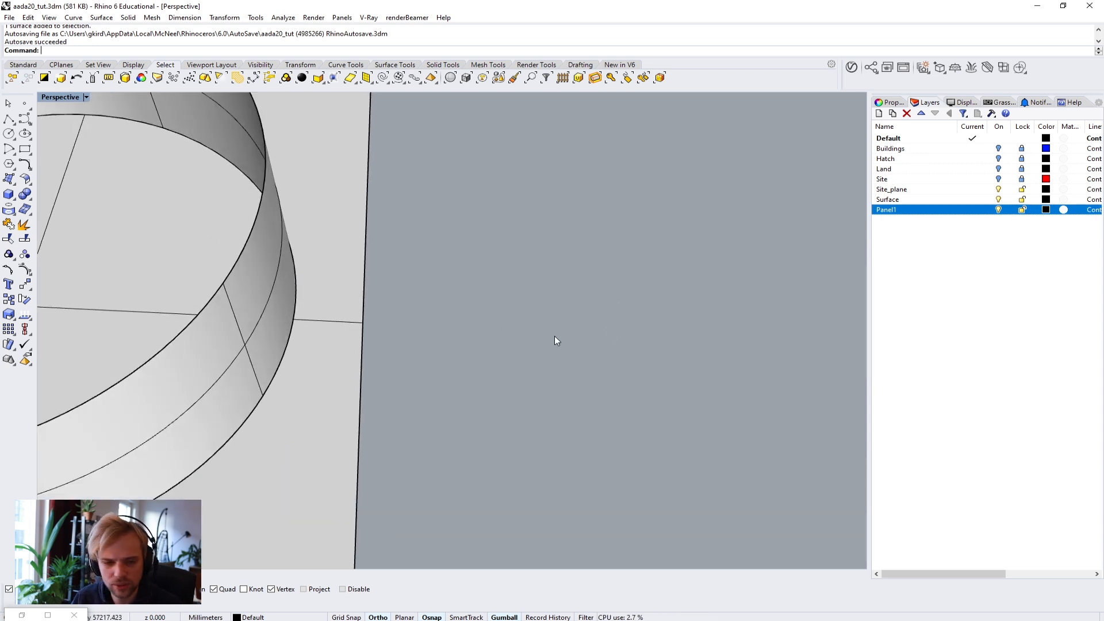
pyautogui.click(24, 149)
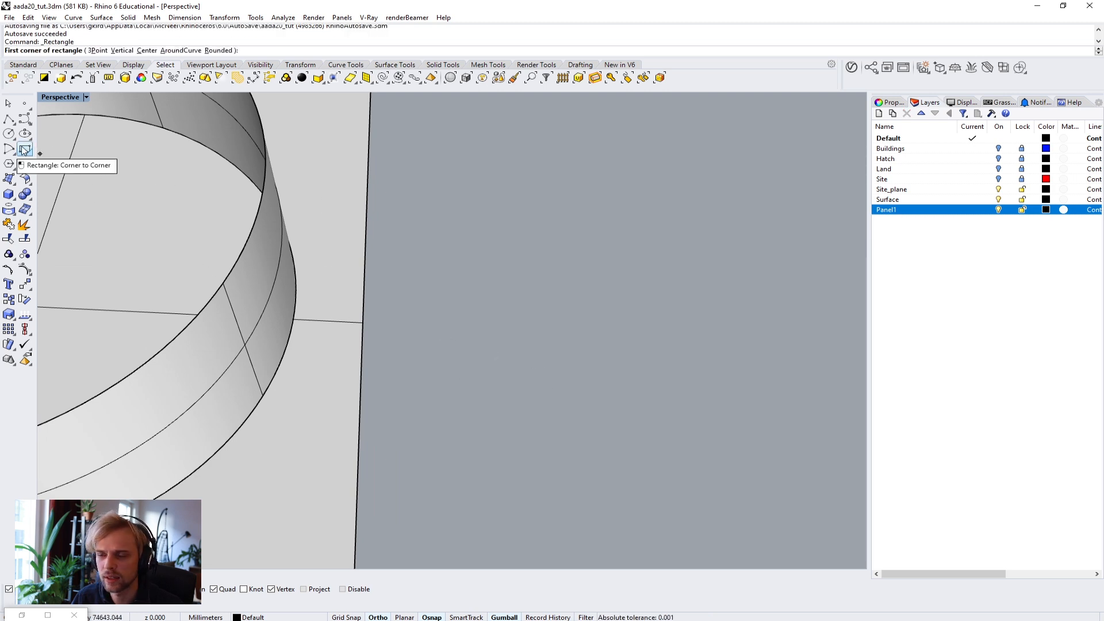
pyautogui.click(425, 389)
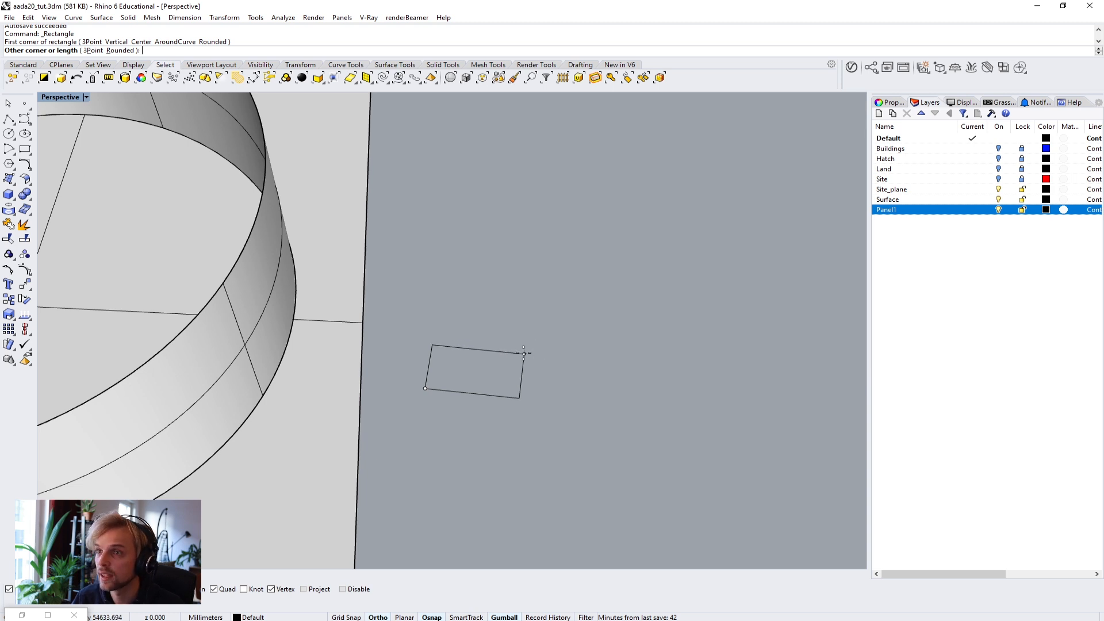
pyautogui.write('1000')
pyautogui.press('Return')
pyautogui.write('1000')
pyautogui.press('Return')
pyautogui.scroll(5, 419, 385)
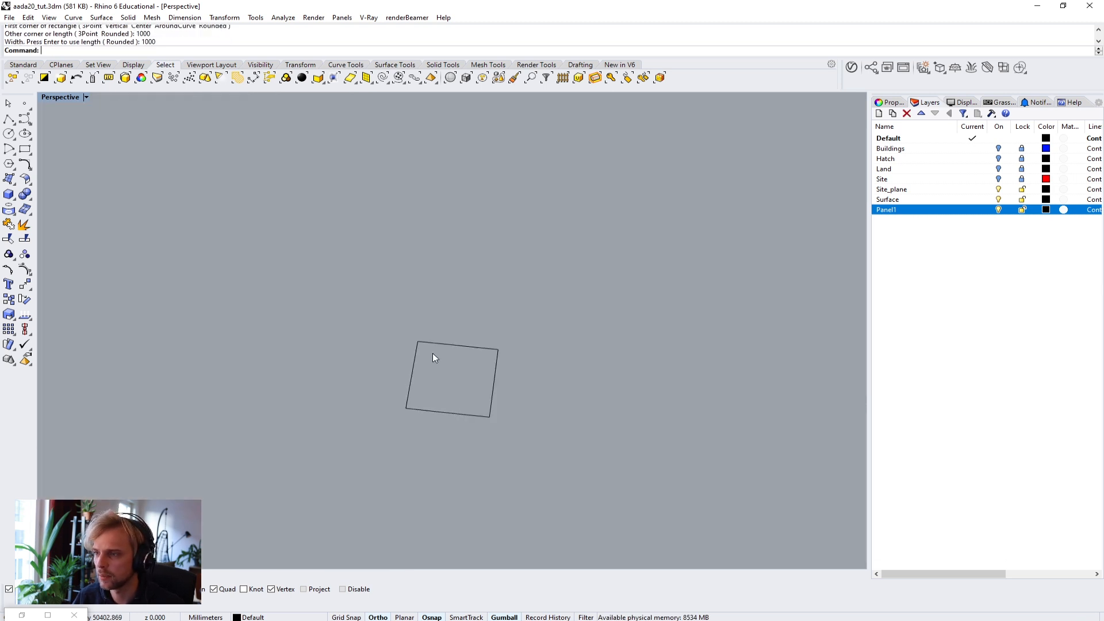
# Step: Zoom to the new square and examine it up close and in relation to the site plane
pyautogui.click(455, 346)
pyautogui.write('zs')
pyautogui.press('Return')
pyautogui.press('Escape')
pyautogui.scroll(-3, 327, 282)
pyautogui.moveTo(328, 282); pyautogui.dragTo(637, 375, button='right')
pyautogui.scroll(-10, 345, 302)
pyautogui.scroll(-6, 364, 288)
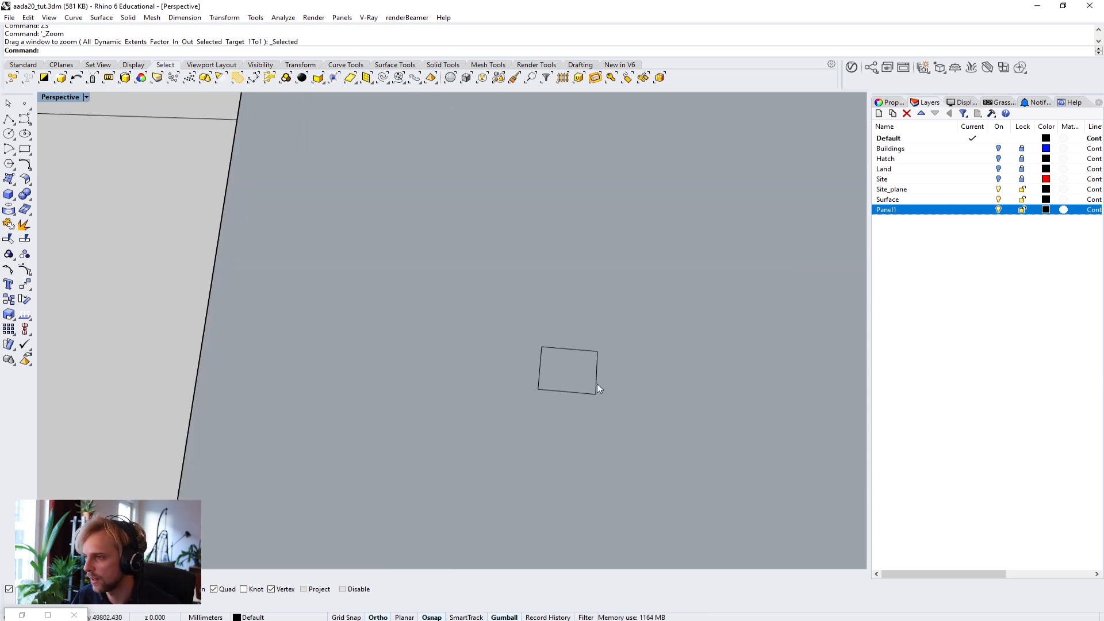
pyautogui.click(357, 311)
pyautogui.scroll(3, 383, 367)
pyautogui.press('Escape')
pyautogui.moveTo(323, 385); pyautogui.dragTo(467, 391, button='right')
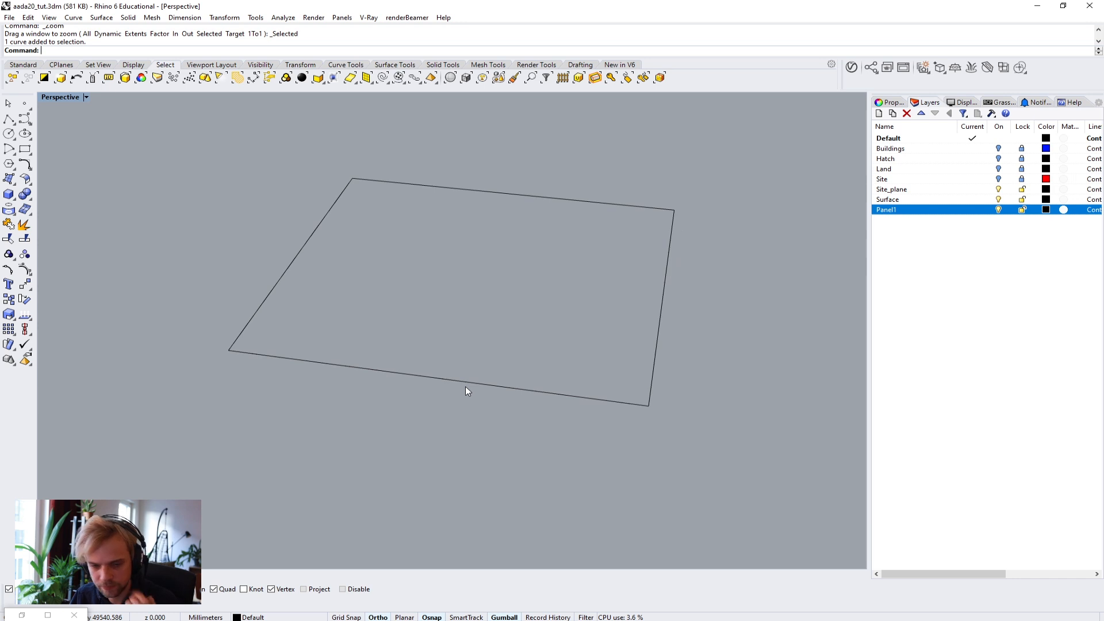
pyautogui.click(467, 385)
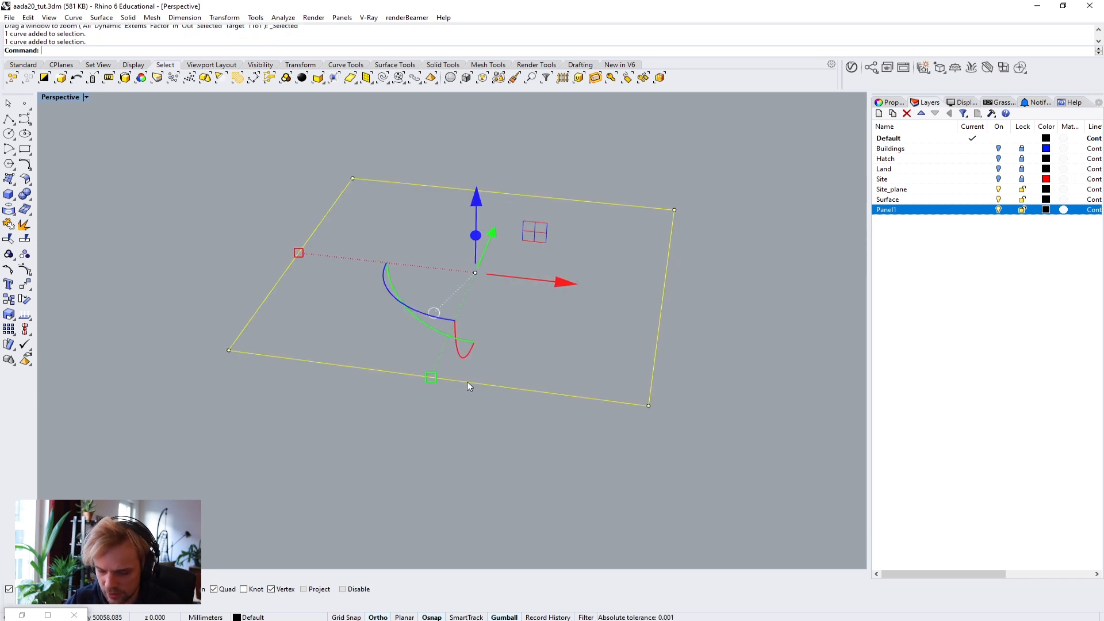
pyautogui.press('Escape')
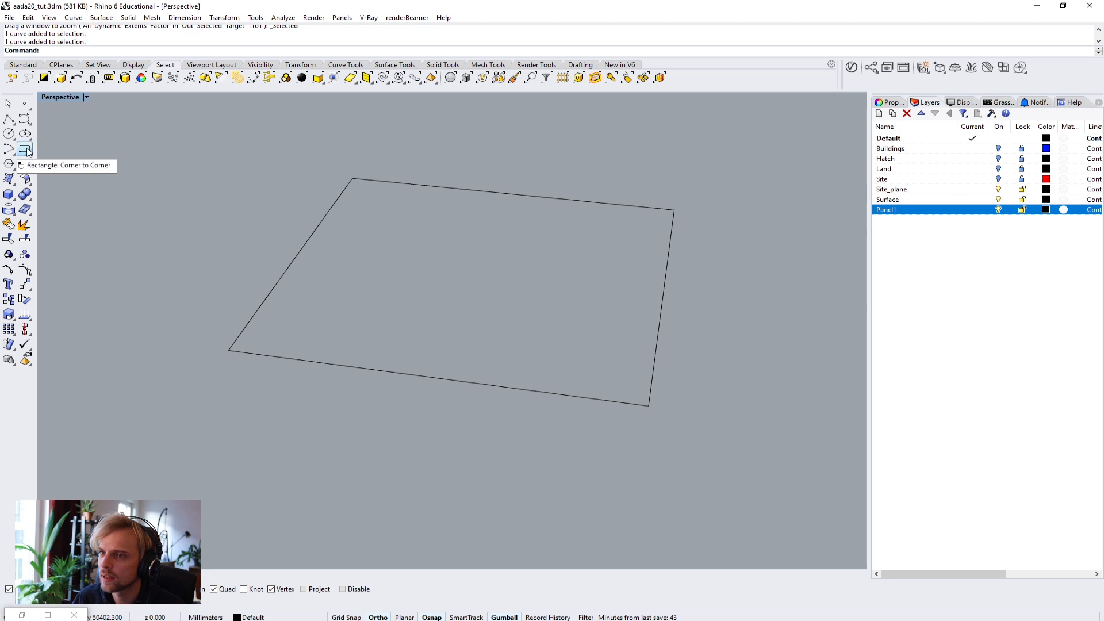
# Step: Offset the square curve inward by 300 mm
pyautogui.click(284, 275)
pyautogui.moveTo(277, 281); pyautogui.dragTo(284, 312, button='right')
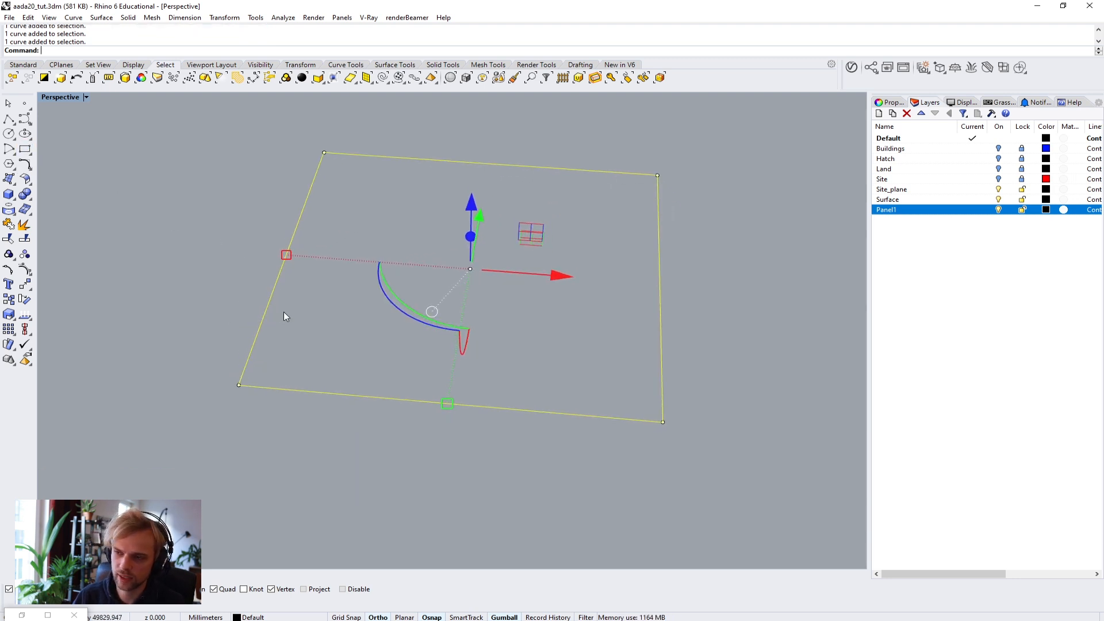
pyautogui.write('Offset')
pyautogui.press('Return')
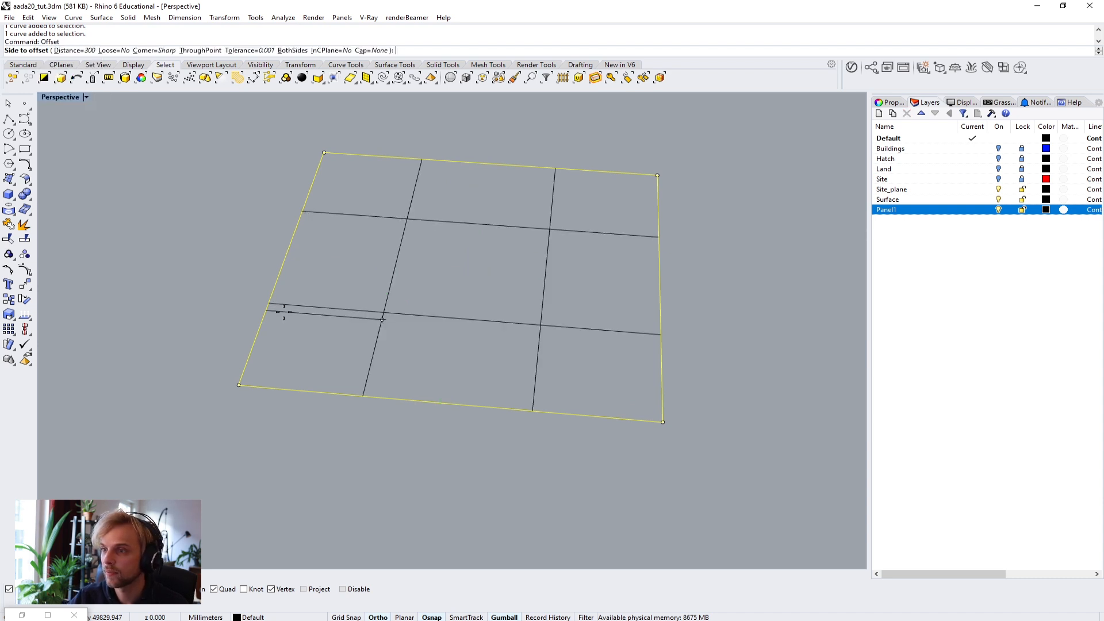
pyautogui.click(432, 289)
pyautogui.click(335, 311)
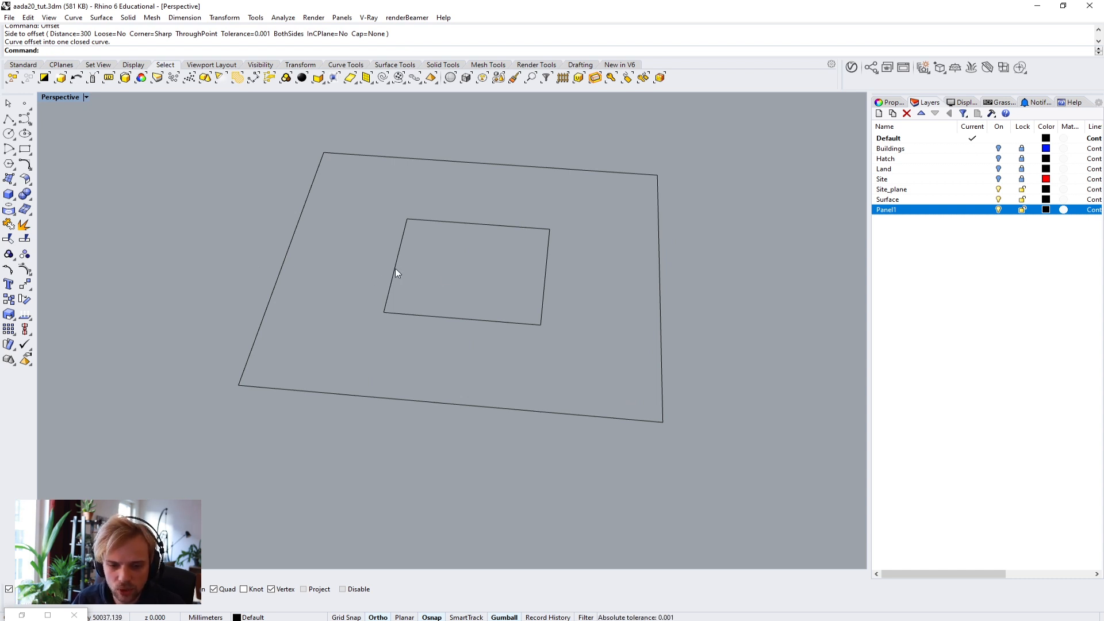
# Step: Raise the inner square vertically above the plane of the outer square
pyautogui.moveTo(433, 297); pyautogui.dragTo(385, 282, button='right')
pyautogui.moveTo(423, 295); pyautogui.dragTo(441, 307)
pyautogui.moveTo(425, 317); pyautogui.dragTo(376, 284, button='right')
pyautogui.click(428, 309)
pyautogui.moveTo(427, 310); pyautogui.dragTo(433, 247, button='right')
pyautogui.moveTo(471, 205); pyautogui.dragTo(470, 147)
pyautogui.click(332, 212)
pyautogui.moveTo(308, 218); pyautogui.dragTo(340, 296, button='right')
pyautogui.press('space')
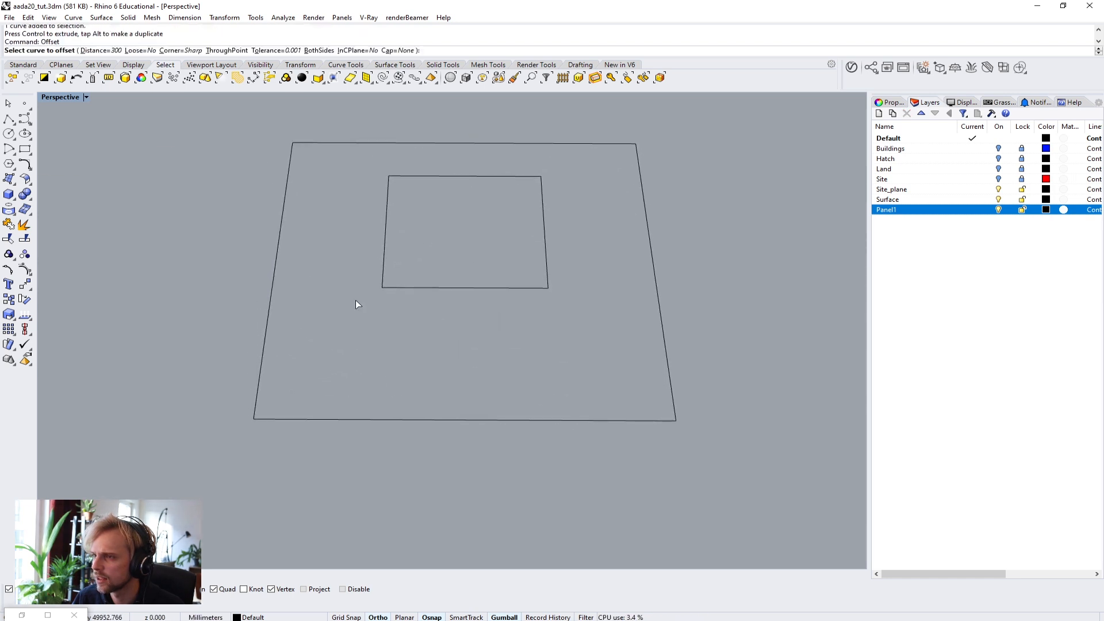
pyautogui.moveTo(458, 280); pyautogui.dragTo(401, 425, button='right')
pyautogui.moveTo(421, 481); pyautogui.dragTo(409, 295)
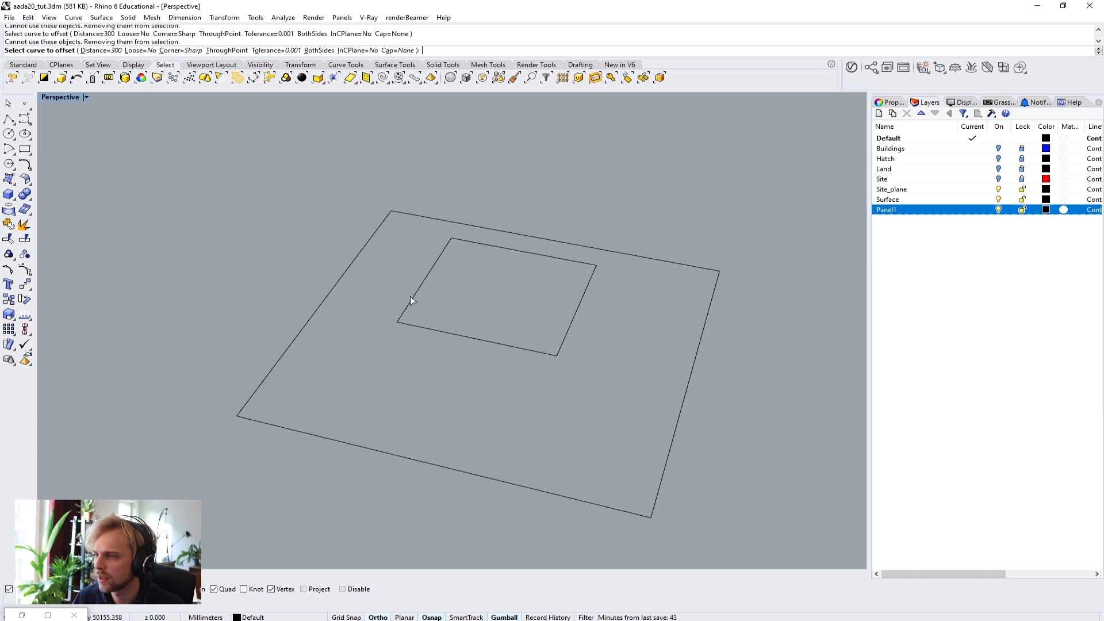
pyautogui.click(449, 332)
pyautogui.press('Escape')
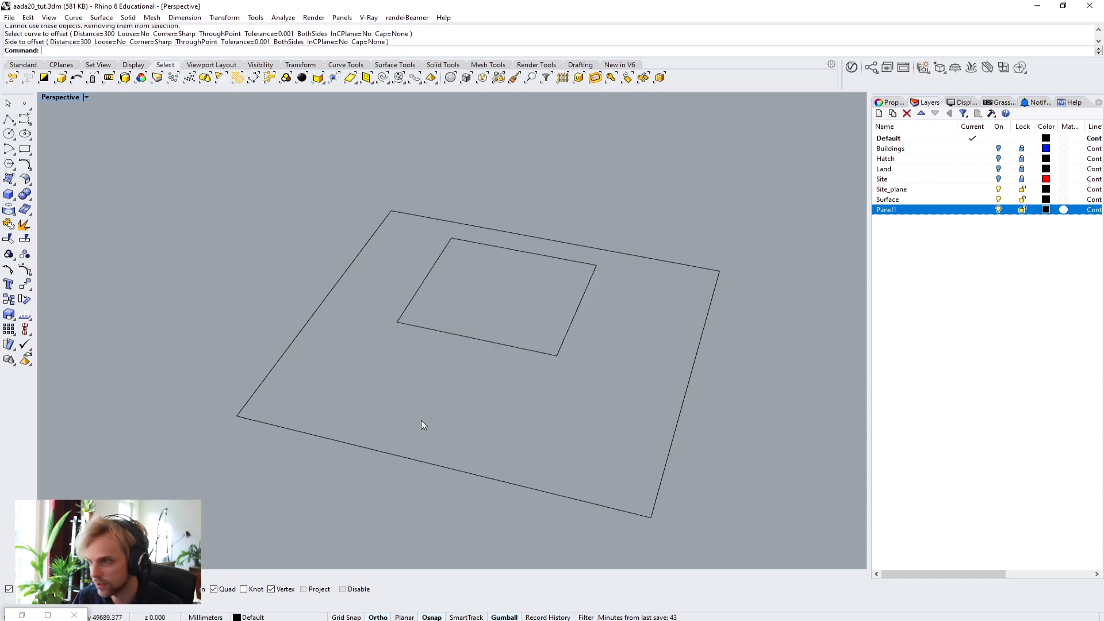
# Step: Loft a surface between the raised inner square and the outer square
pyautogui.click(451, 335)
pyautogui.keyDown('shift'); pyautogui.click(394, 454); pyautogui.keyUp('shift')
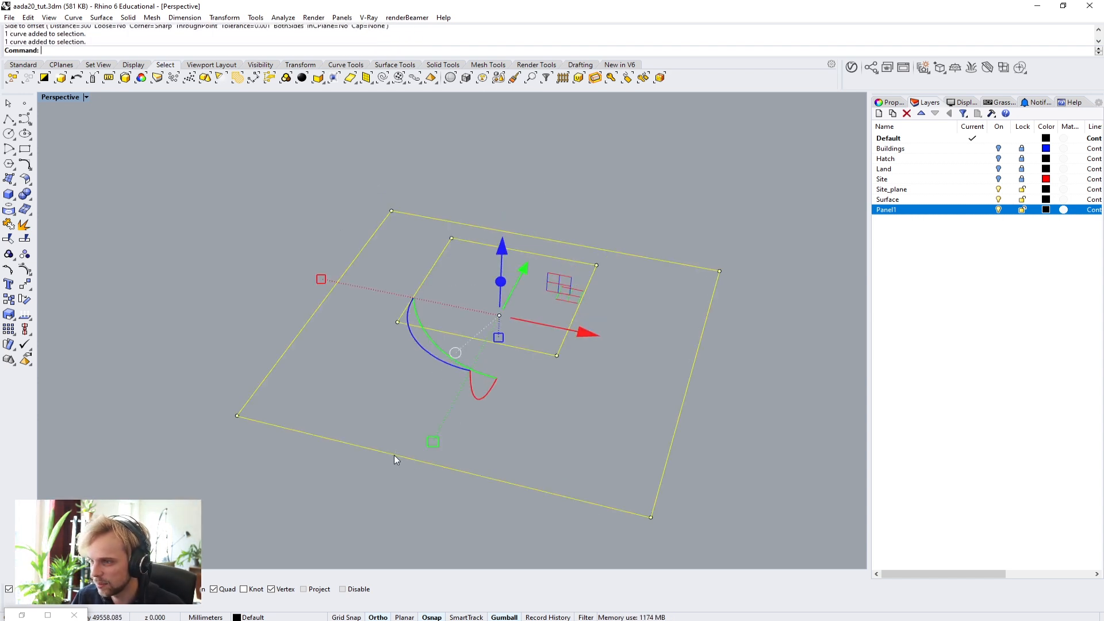
pyautogui.write('loft')
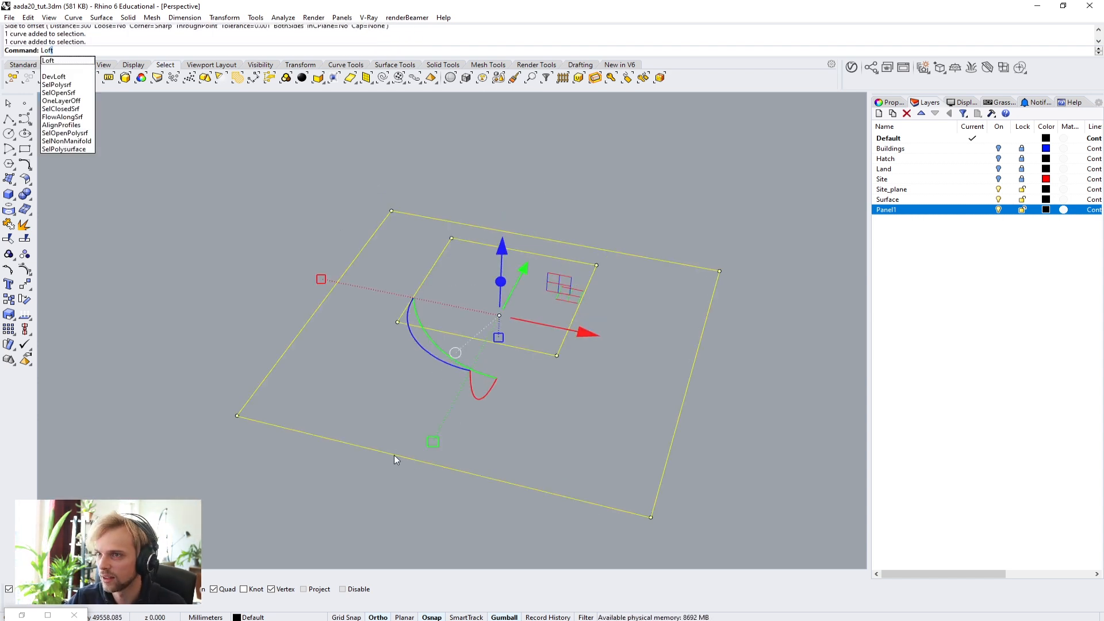
pyautogui.press('Return')
pyautogui.press('Return')
pyautogui.press('Return')
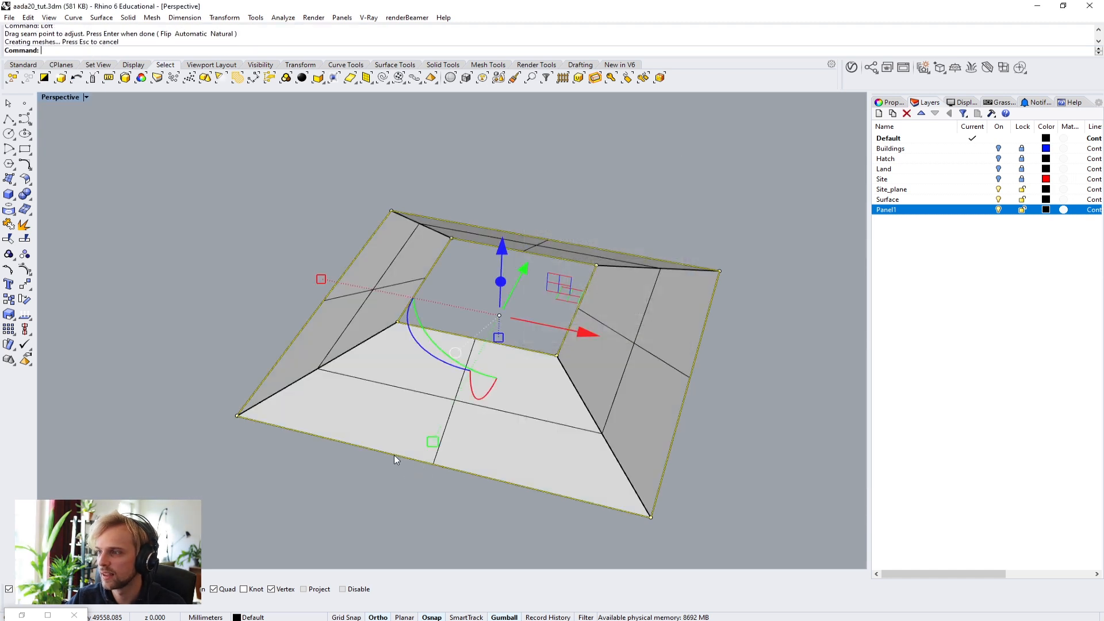
# Step: Copy the lofted polysurface a short distance straight up to set the panel's thickness
pyautogui.moveTo(446, 391); pyautogui.dragTo(440, 326, button='right')
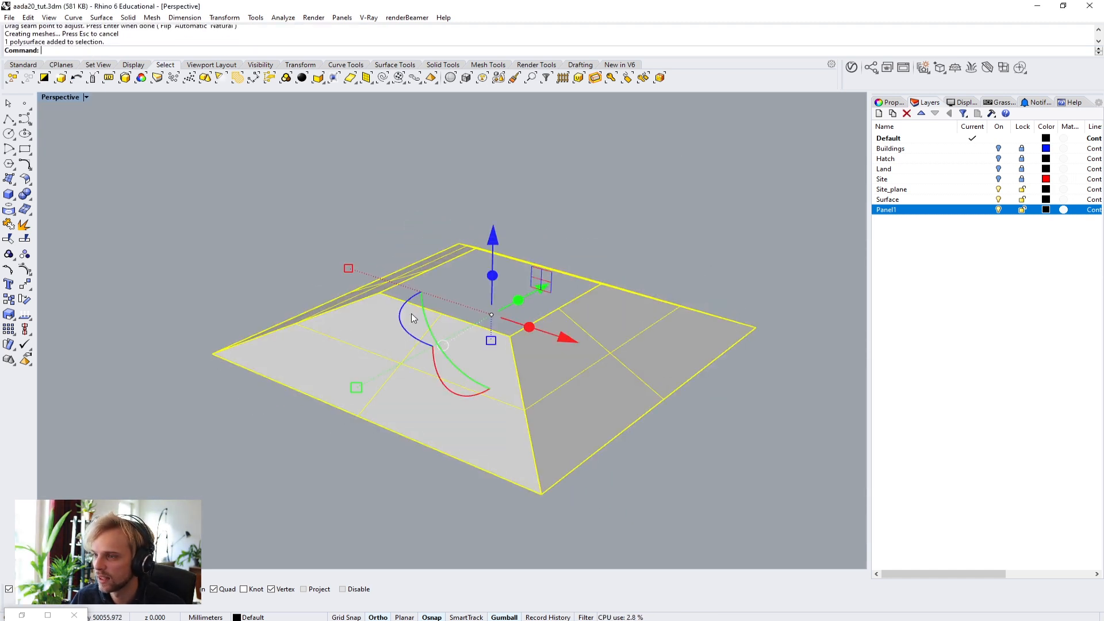
pyautogui.moveTo(257, 357); pyautogui.dragTo(365, 282, button='right')
pyautogui.moveTo(431, 368); pyautogui.dragTo(443, 275, button='right')
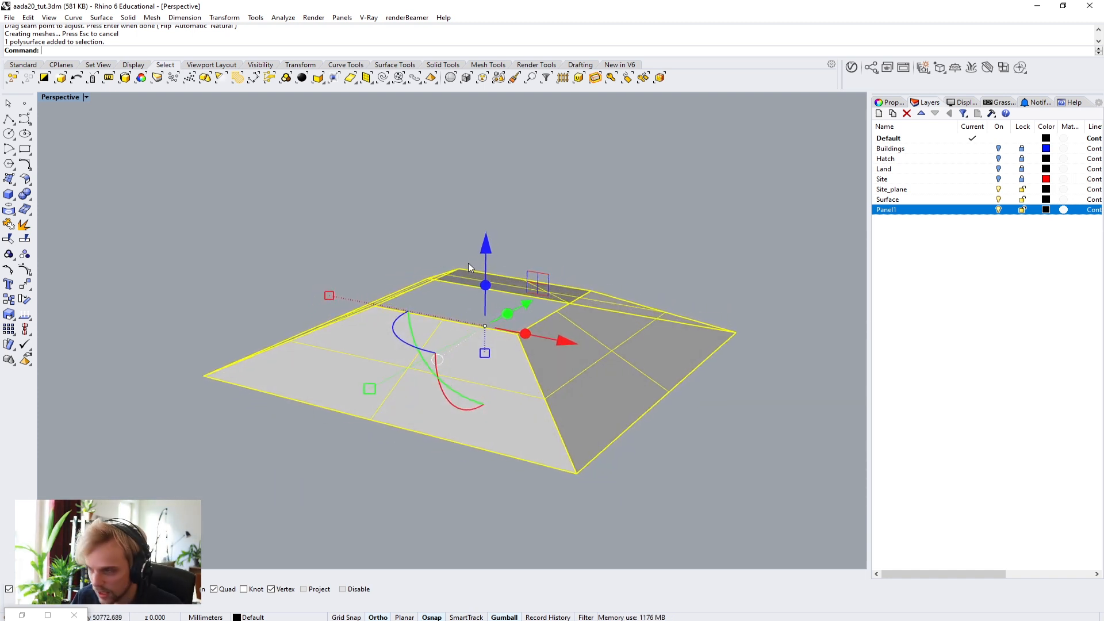
pyautogui.moveTo(486, 246); pyautogui.dragTo(484, 229)
pyautogui.press('alt')
pyautogui.press('Escape')
# Step: Examine the gap between the two lofted polysurfaces around the central opening and the outer edges
pyautogui.moveTo(712, 457); pyautogui.dragTo(668, 493, button='right')
pyautogui.scroll(5, 459, 292)
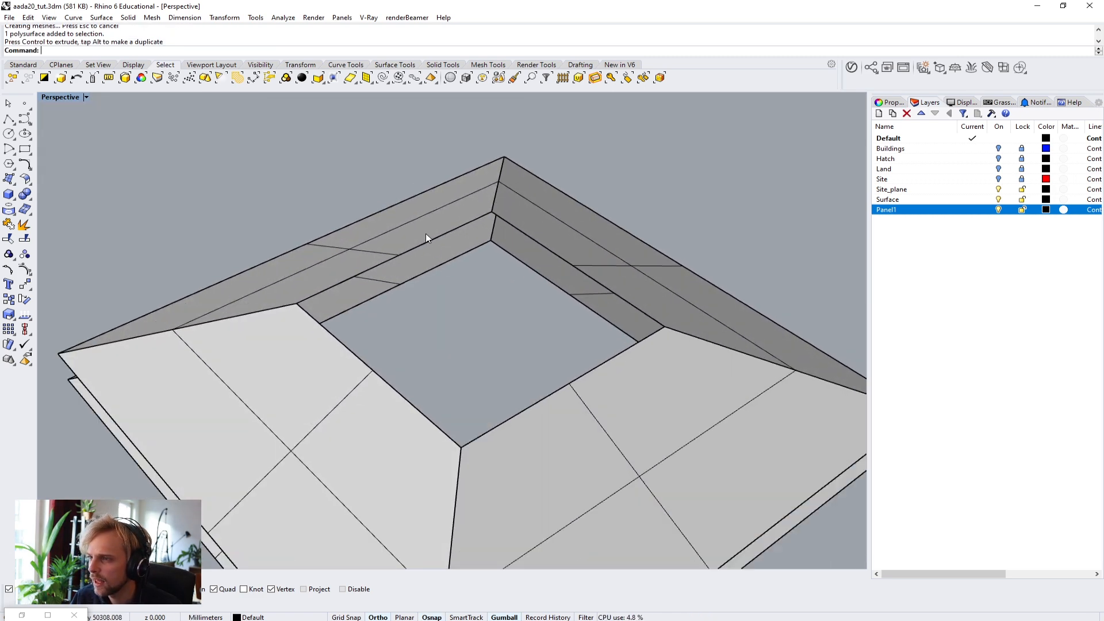
pyautogui.moveTo(411, 299); pyautogui.dragTo(477, 344, button='right')
pyautogui.scroll(3, 484, 365)
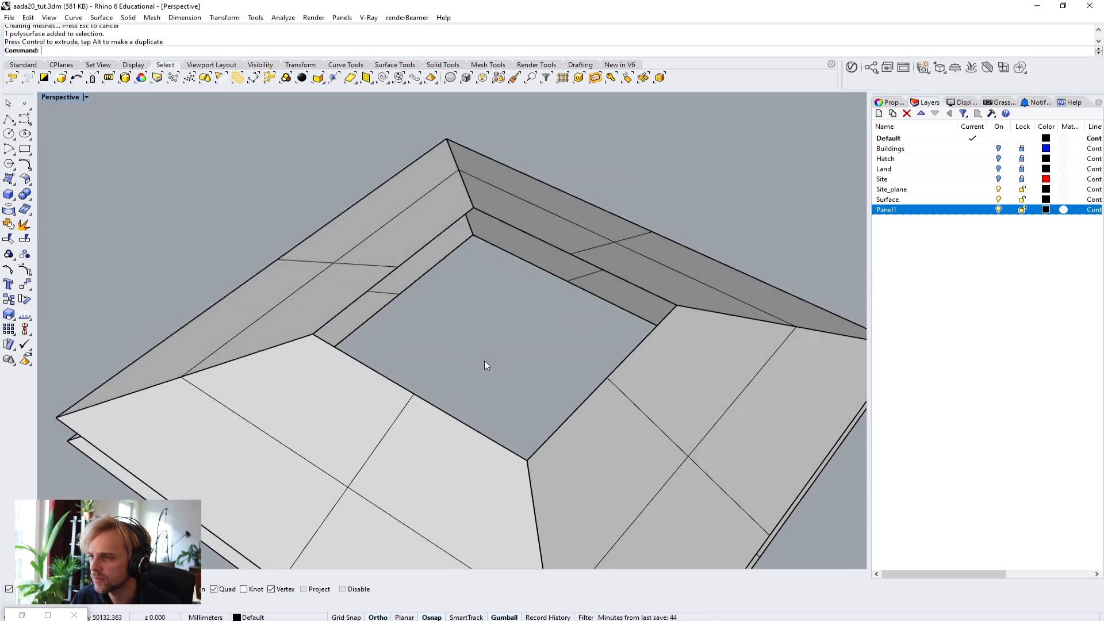
pyautogui.moveTo(274, 373); pyautogui.dragTo(233, 387, button='right')
pyautogui.click(295, 315)
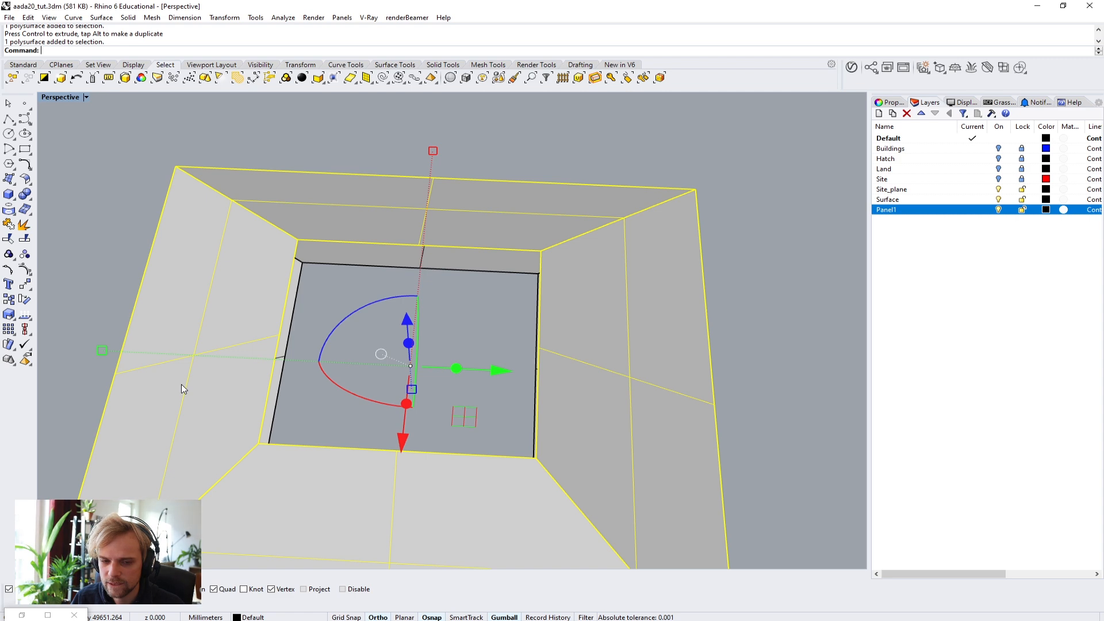
pyautogui.moveTo(181, 386); pyautogui.dragTo(214, 353, button='right')
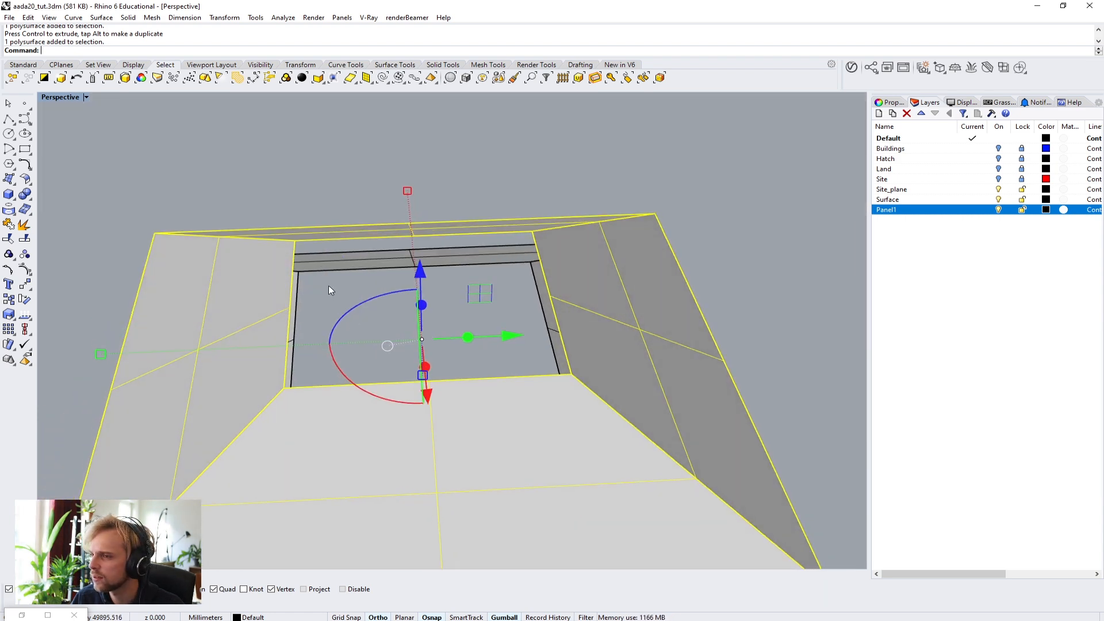
pyautogui.press('Escape')
# Step: Extrude the inner and outer square curves vertically up to the edge of the copied loft
pyautogui.scroll(2, 338, 259)
pyautogui.click(351, 281)
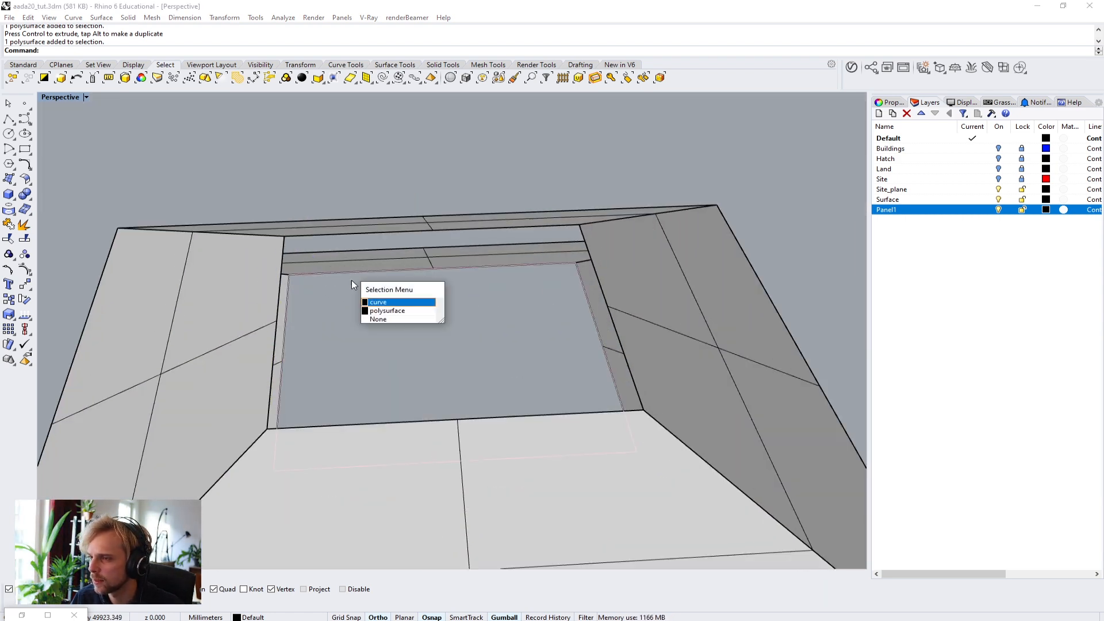
pyautogui.click(373, 302)
pyautogui.scroll(-4, 370, 305)
pyautogui.keyDown('shift'); pyautogui.click(320, 426); pyautogui.keyUp('shift')
pyautogui.click(354, 452)
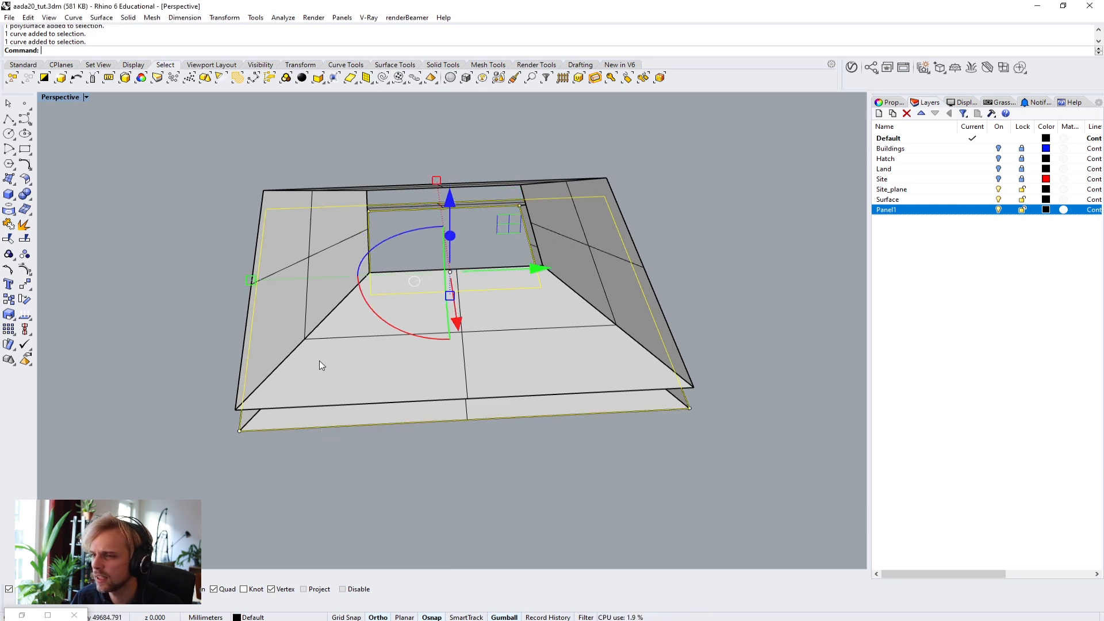
pyautogui.moveTo(297, 385); pyautogui.dragTo(348, 342, button='right')
pyautogui.press('Up')
pyautogui.write('Extrude')
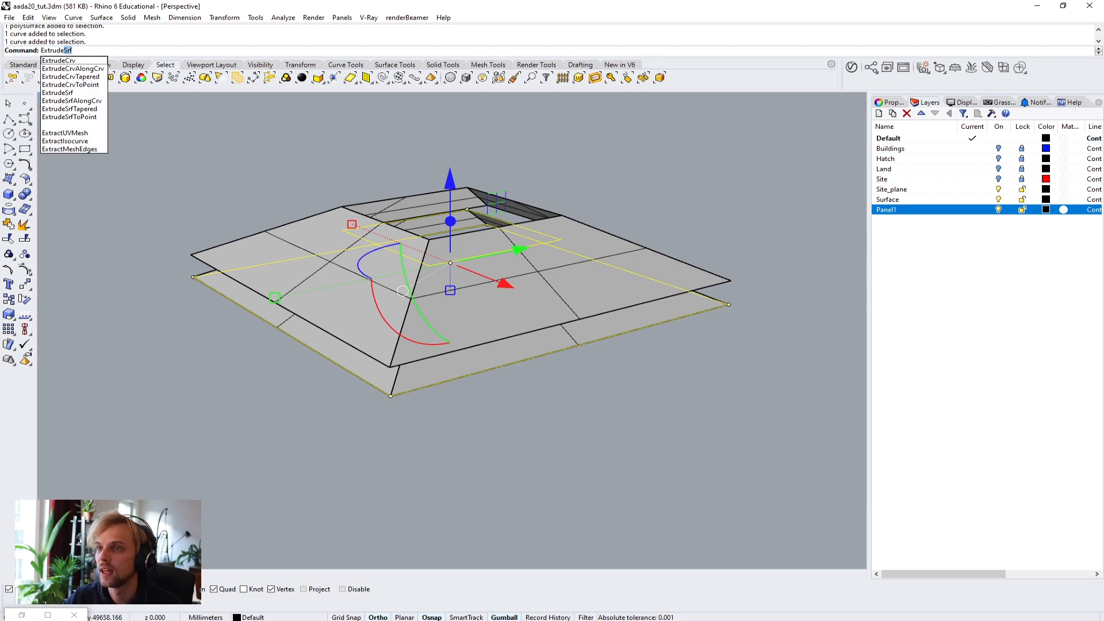
pyautogui.press('Return')
pyautogui.scroll(5, 179, 266)
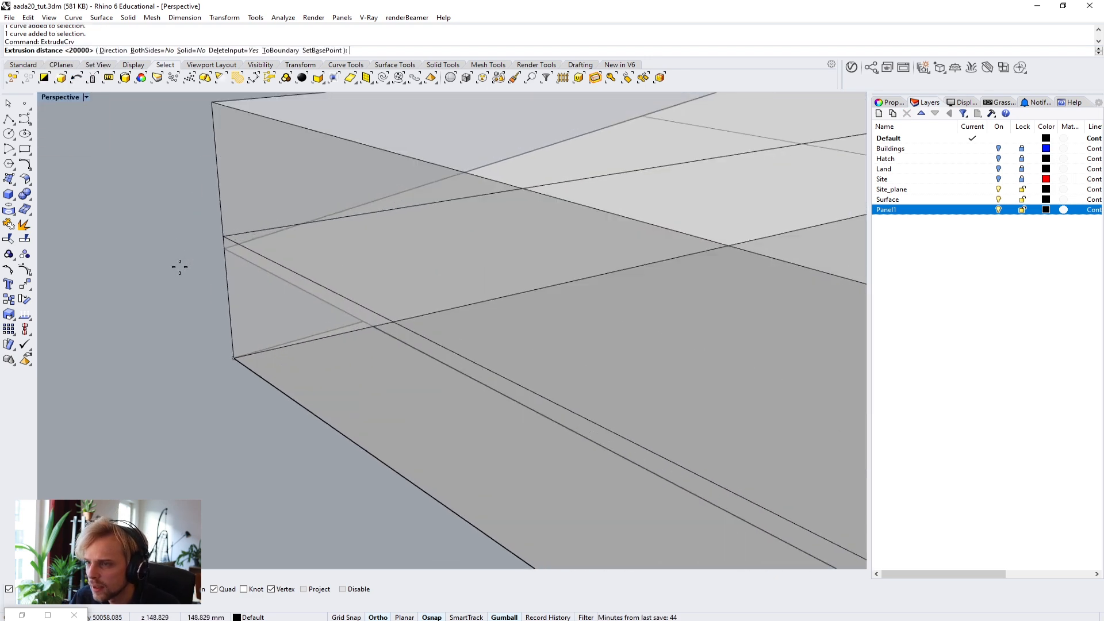
pyautogui.scroll(-2, 231, 238)
pyautogui.click(274, 236)
# Step: Join both lofted polysurfaces and the extruded inner and outer sides into one polysurface
pyautogui.scroll(-6, 270, 234)
pyautogui.moveTo(498, 303); pyautogui.dragTo(682, 502, button='right')
pyautogui.moveTo(681, 502); pyautogui.dragTo(347, 202)
pyautogui.write('join')
pyautogui.press('Return')
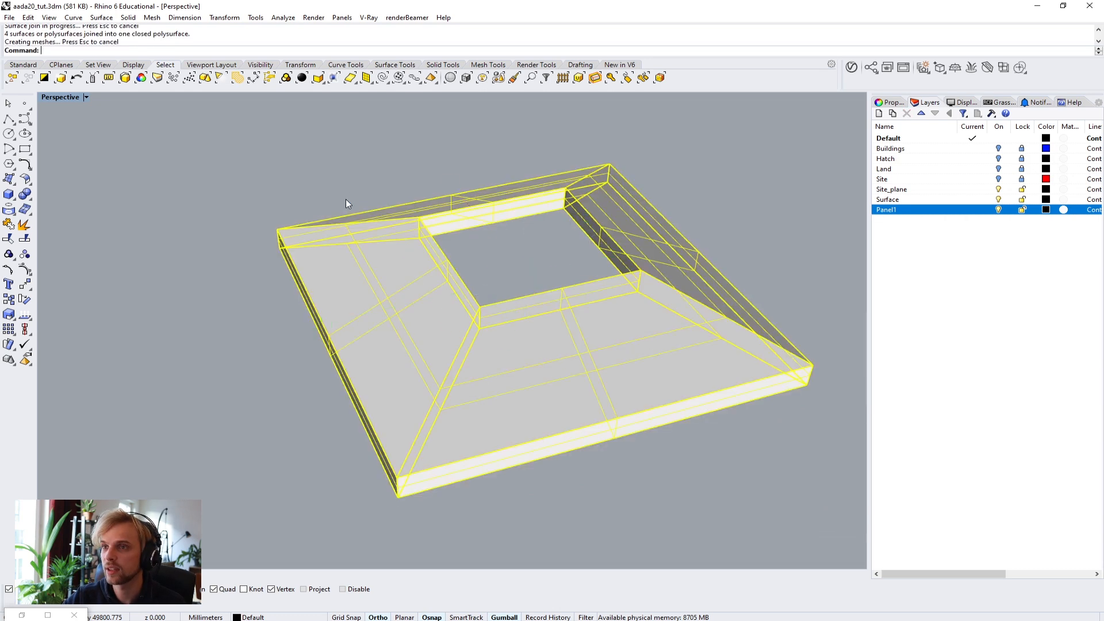
# Step: Inspect the joined panel from several angles, checking its sides and central opening
pyautogui.click(213, 220)
pyautogui.moveTo(470, 335); pyautogui.dragTo(486, 345, button='right')
pyautogui.click(489, 349)
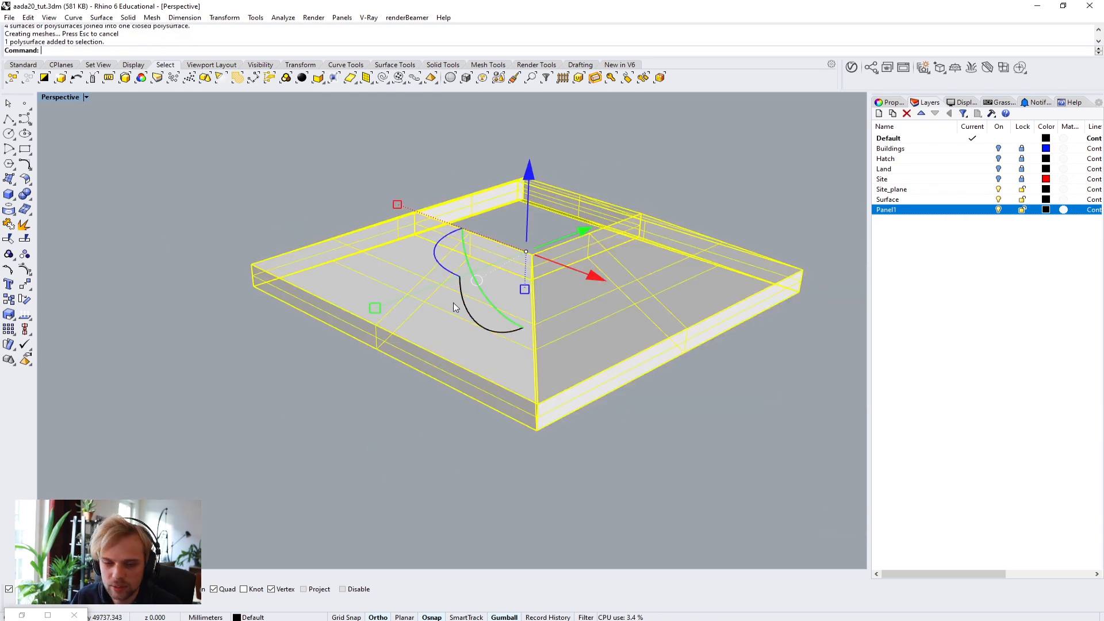
pyautogui.click(299, 404)
pyautogui.moveTo(301, 406); pyautogui.dragTo(382, 352, button='right')
pyautogui.click(401, 268)
pyautogui.moveTo(279, 350); pyautogui.dragTo(315, 418, button='right')
pyautogui.click(317, 420)
pyautogui.click(399, 345)
pyautogui.click(309, 451)
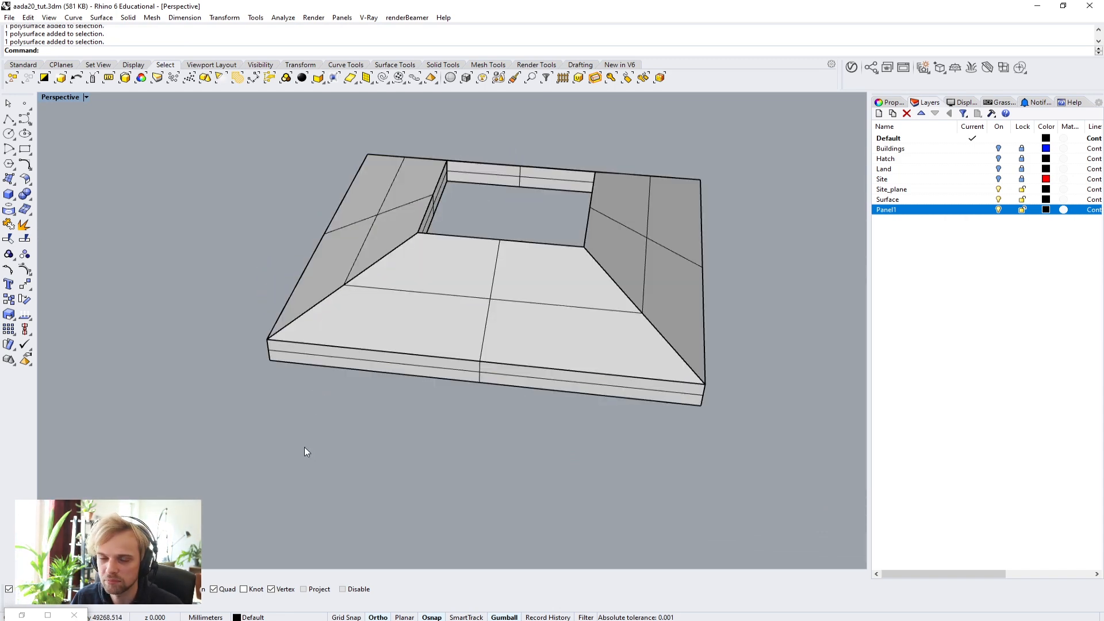
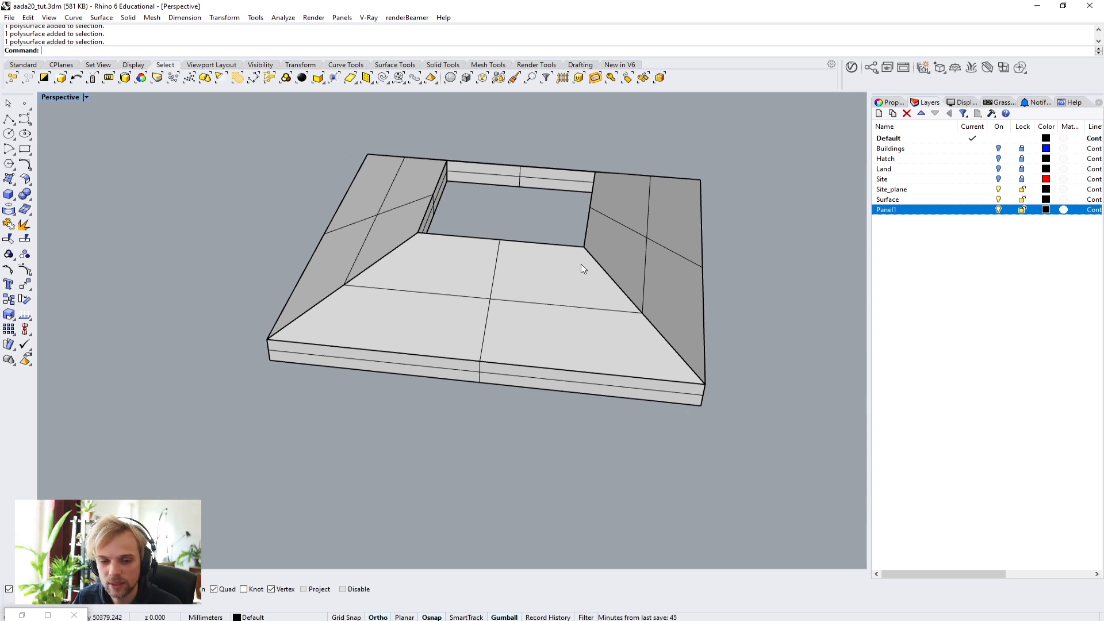
# Step: Draw a circle on the ground plane beside the square panel
pyautogui.scroll(-8, 524, 364)
pyautogui.moveTo(512, 316); pyautogui.dragTo(307, 335, button='right')
pyautogui.click(8, 134)
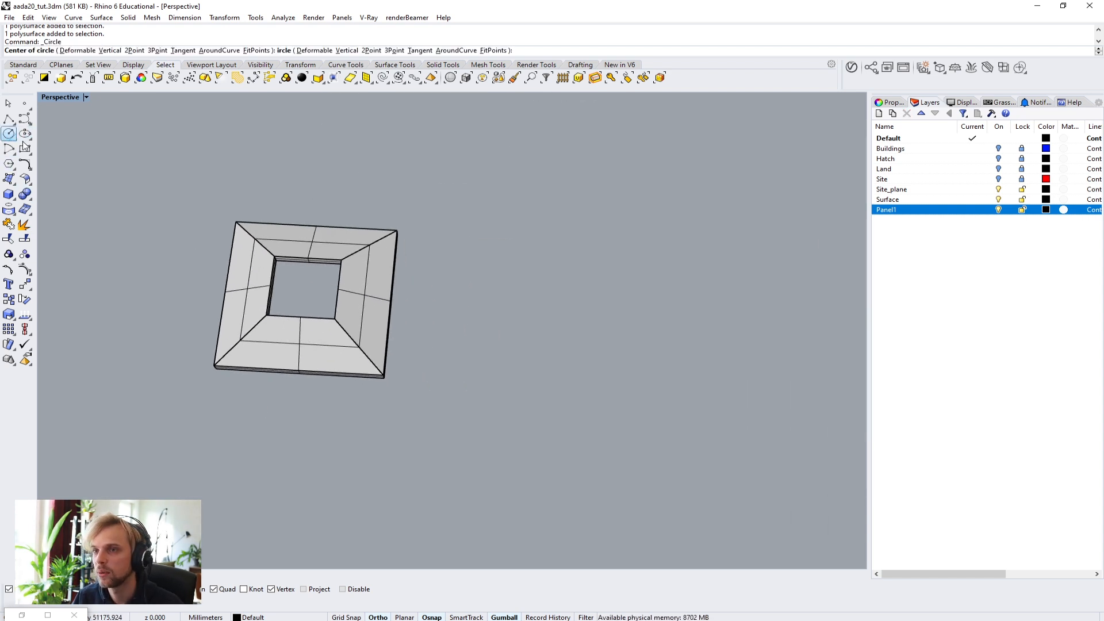
pyautogui.click(562, 293)
pyautogui.click(473, 330)
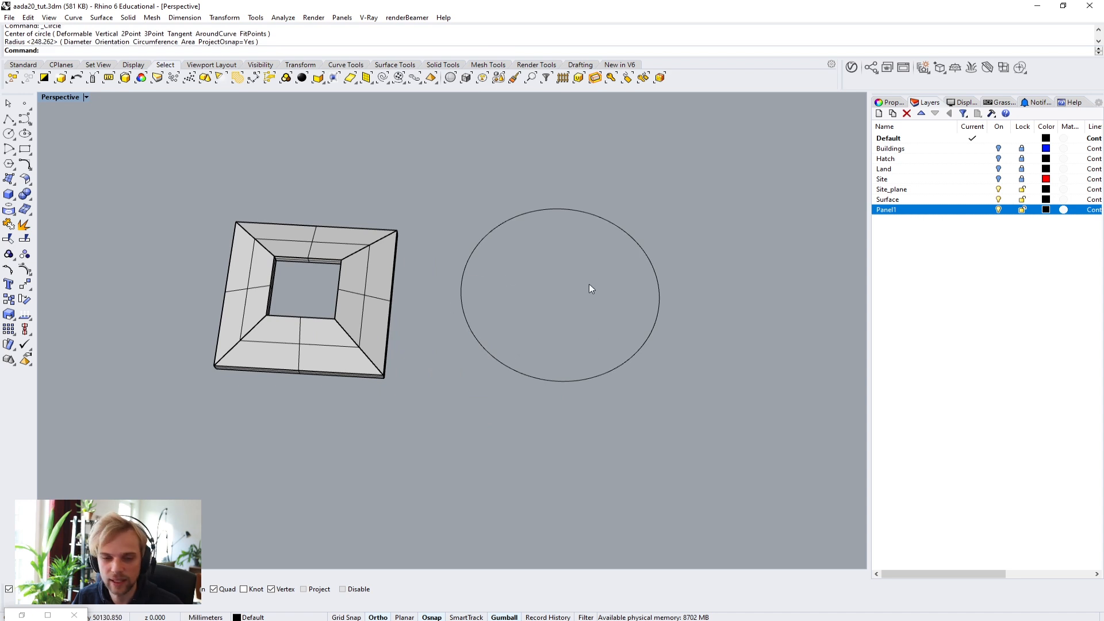
# Step: Copy the circle twice along its axis to form a row of three adjoining circles
pyautogui.keyDown('shift'); pyautogui.moveTo(569, 366); pyautogui.dragTo(439, 374, button='right'); pyautogui.keyUp('shift')
pyautogui.click(440, 374)
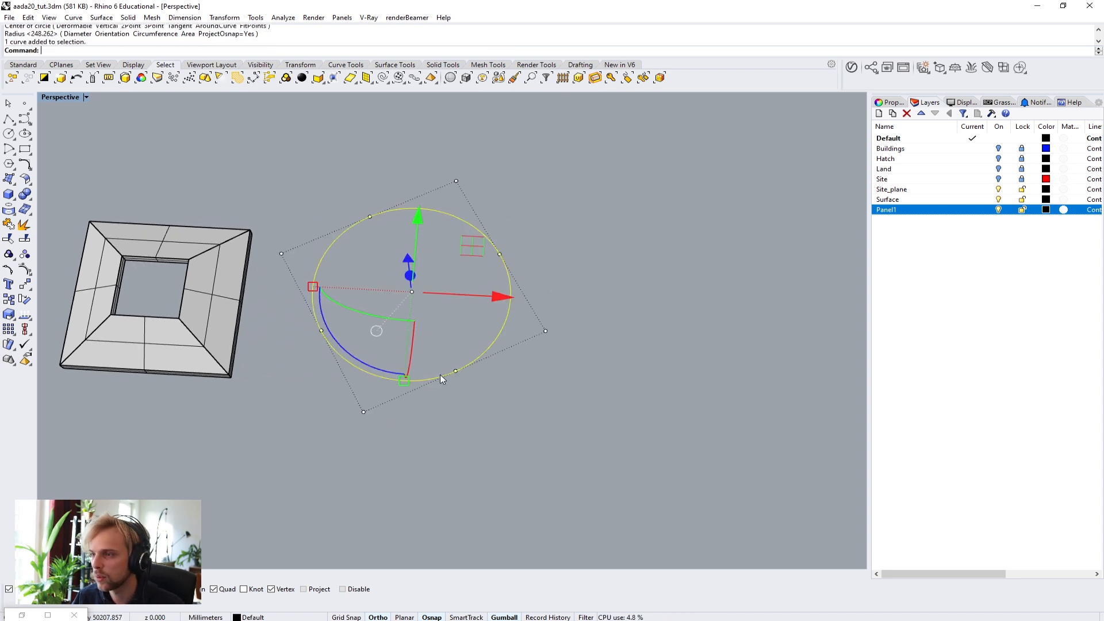
pyautogui.moveTo(475, 307); pyautogui.dragTo(674, 356)
pyautogui.keyDown('shift'); pyautogui.moveTo(729, 446); pyautogui.dragTo(621, 437, button='right'); pyautogui.keyUp('shift')
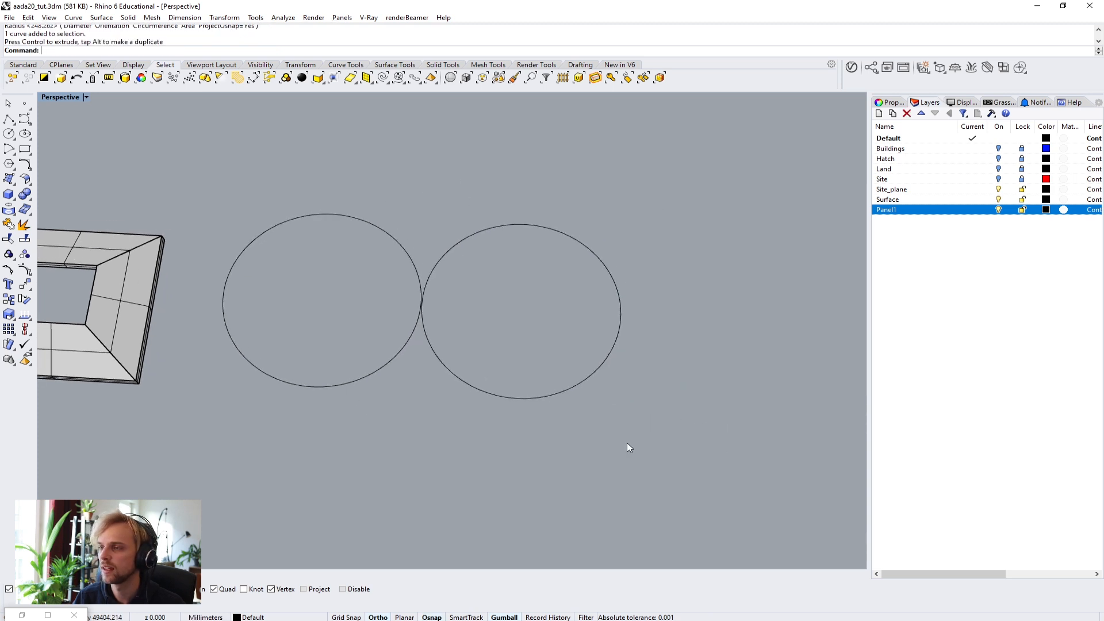
pyautogui.click(600, 365)
pyautogui.moveTo(612, 316); pyautogui.dragTo(819, 362)
# Step: Delete all three circles beside the panel
pyautogui.click(609, 302)
pyautogui.moveTo(651, 500); pyautogui.dragTo(262, 301)
pyautogui.press('Delete')
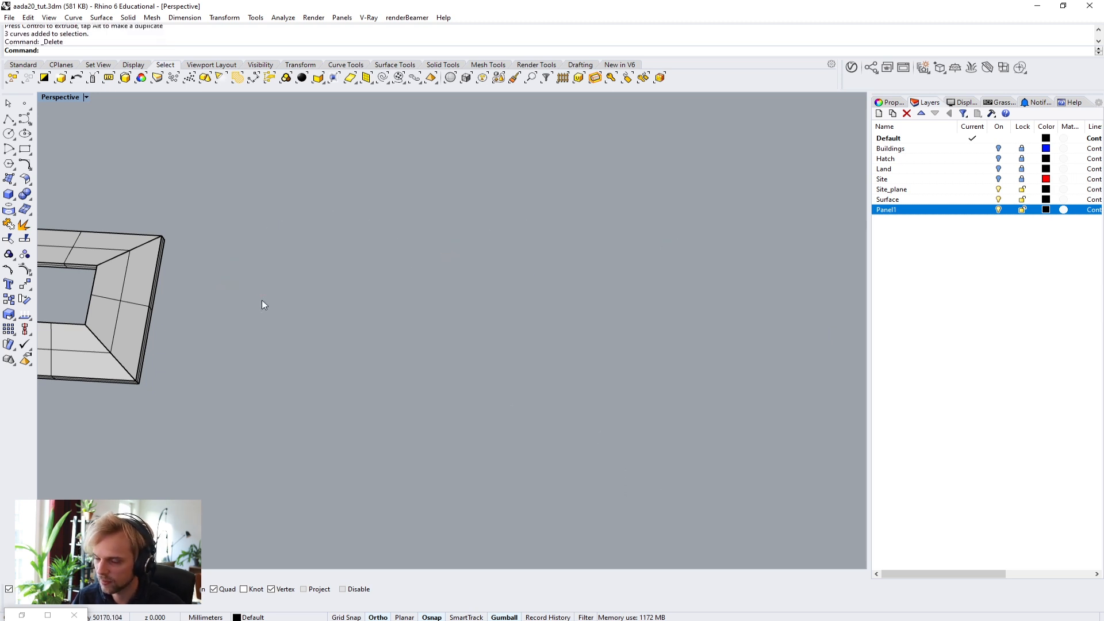
# Step: Move the joined square panel polysurface to the Panel1 layer and check its layer assignment
pyautogui.keyDown('shift'); pyautogui.moveTo(261, 300); pyautogui.dragTo(523, 351, button='right'); pyautogui.keyUp('shift')
pyautogui.moveTo(522, 351); pyautogui.dragTo(306, 305, button='right')
pyautogui.scroll(6, 305, 305)
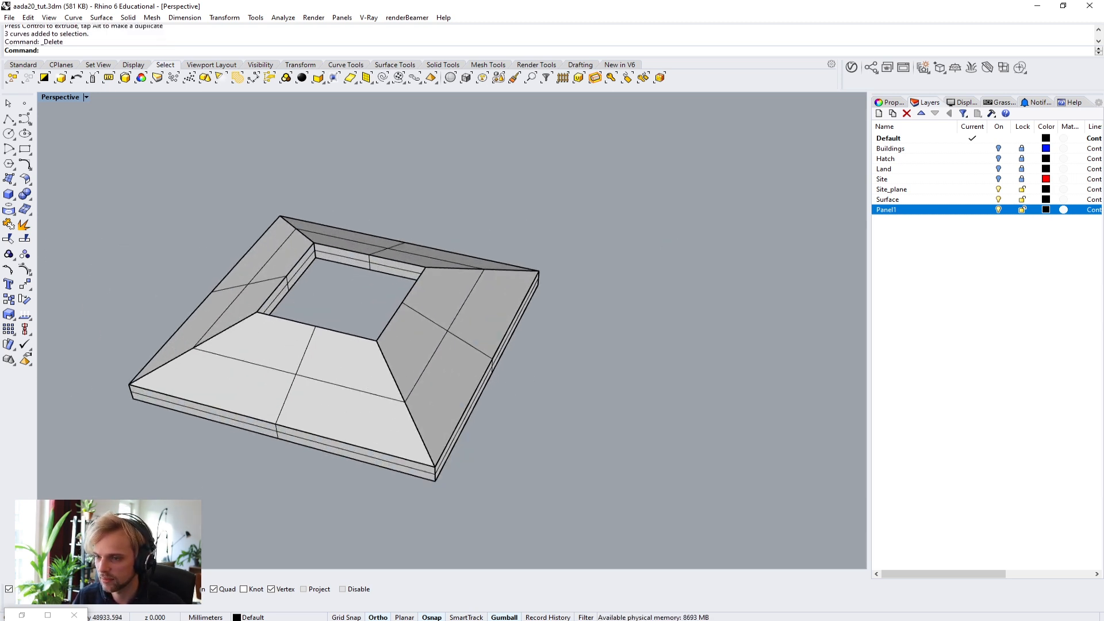
pyautogui.moveTo(342, 441); pyautogui.dragTo(262, 398, button='right')
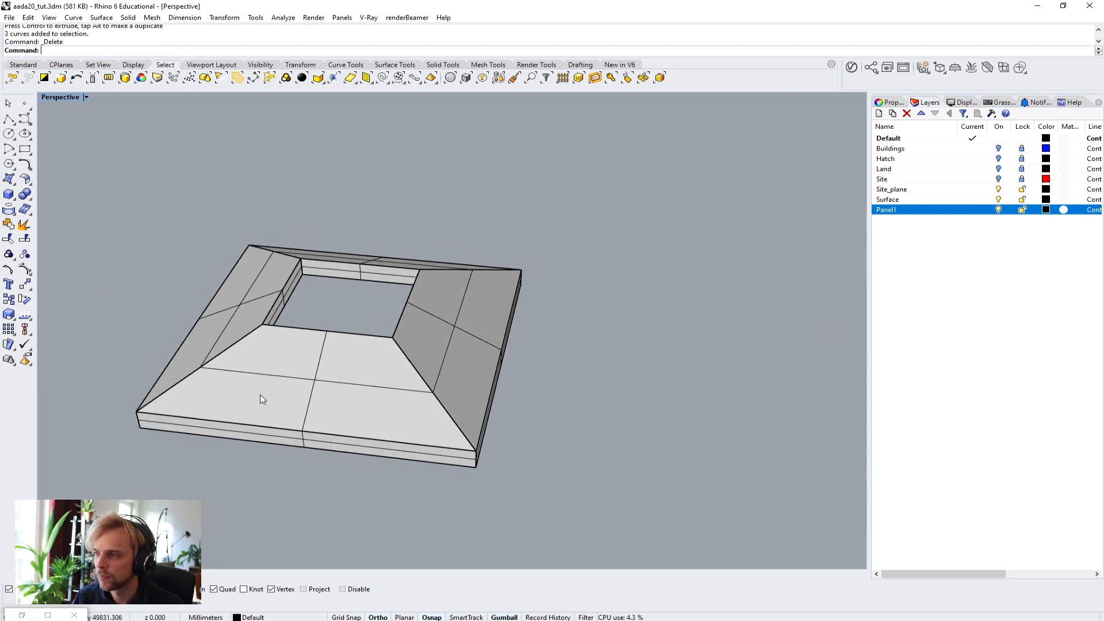
pyautogui.click(354, 382)
pyautogui.rightClick(936, 210)
pyautogui.click(987, 398)
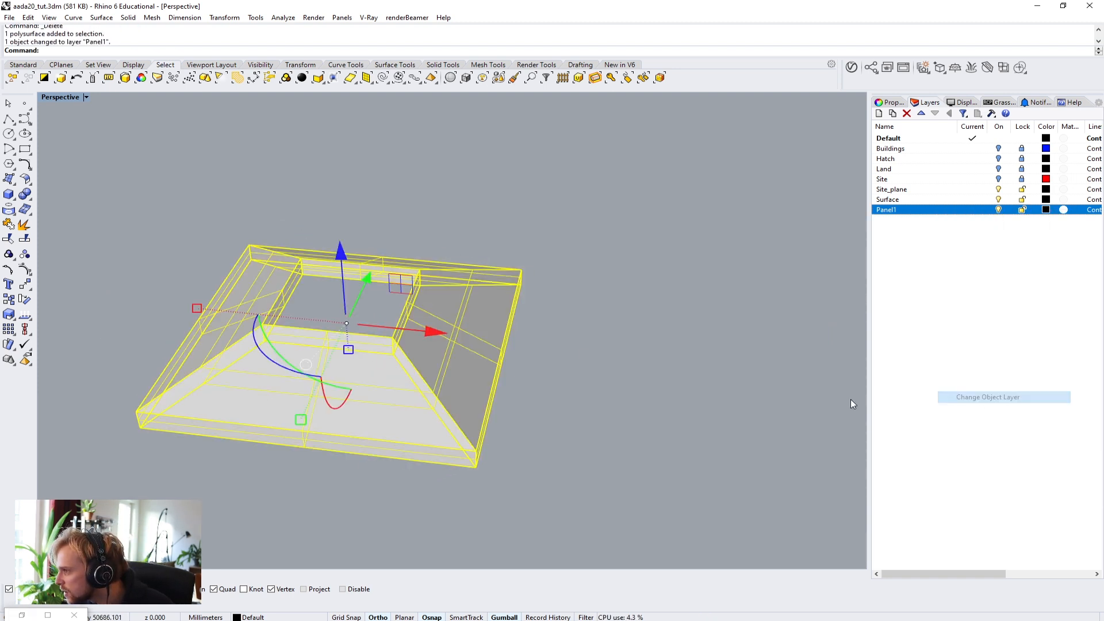
pyautogui.click(385, 369)
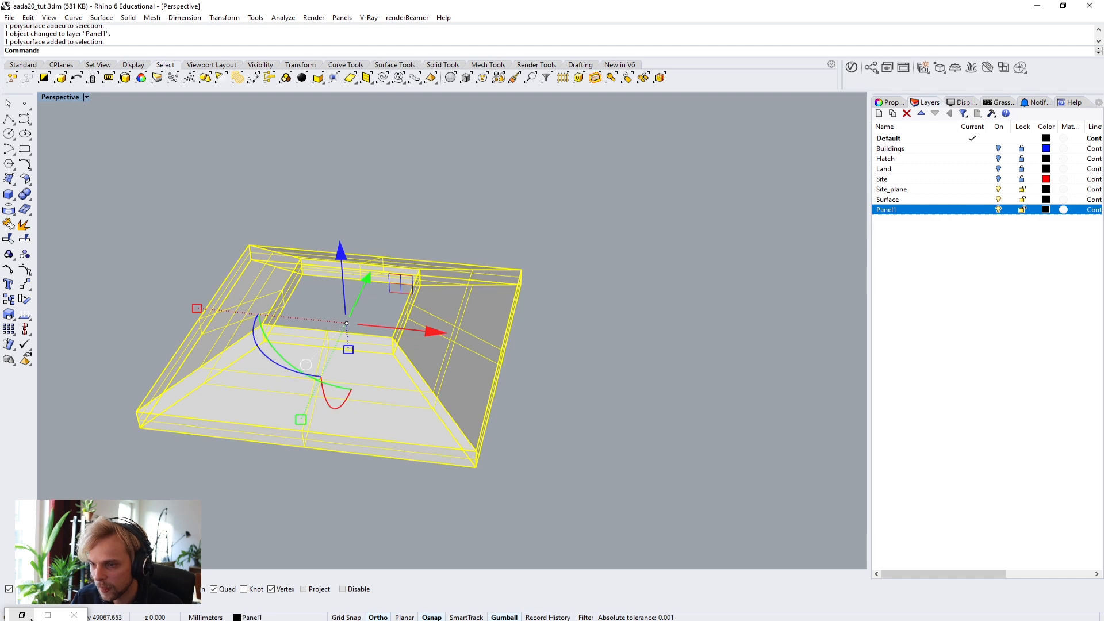
# Step: Switch to Grasshopper and reference the square panel polysurface in the Brep parameter labelled "Panel brep comes in here"
pyautogui.click(23, 616)
pyautogui.scroll(-2, 739, 403)
pyautogui.moveTo(632, 411); pyautogui.dragTo(818, 407, button='right')
pyautogui.moveTo(712, 421); pyautogui.dragTo(798, 405, button='right')
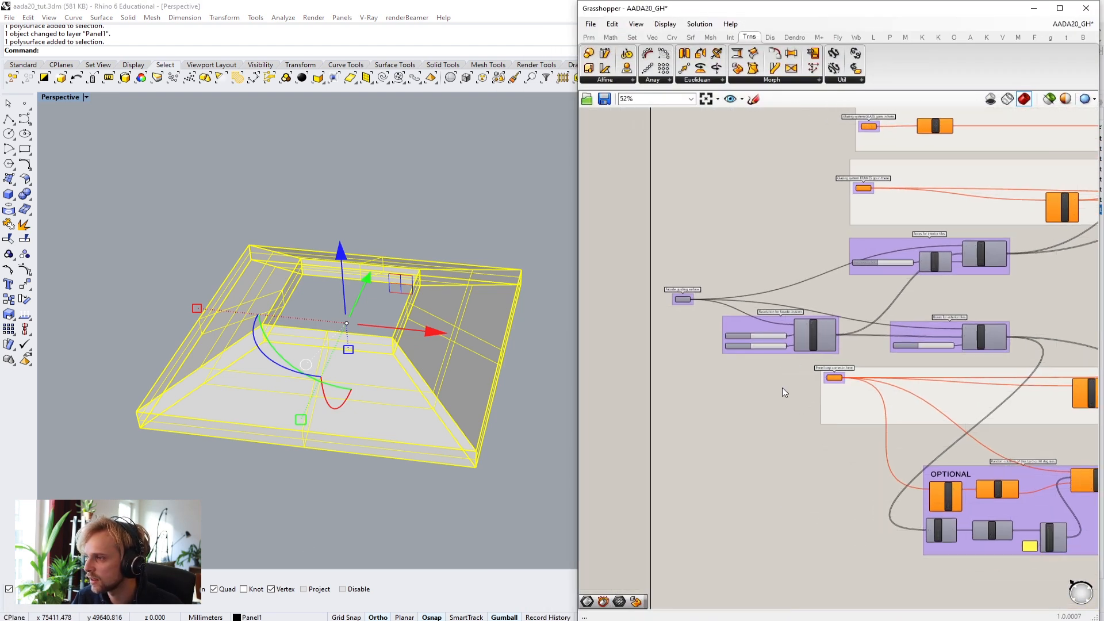
pyautogui.scroll(5, 799, 408)
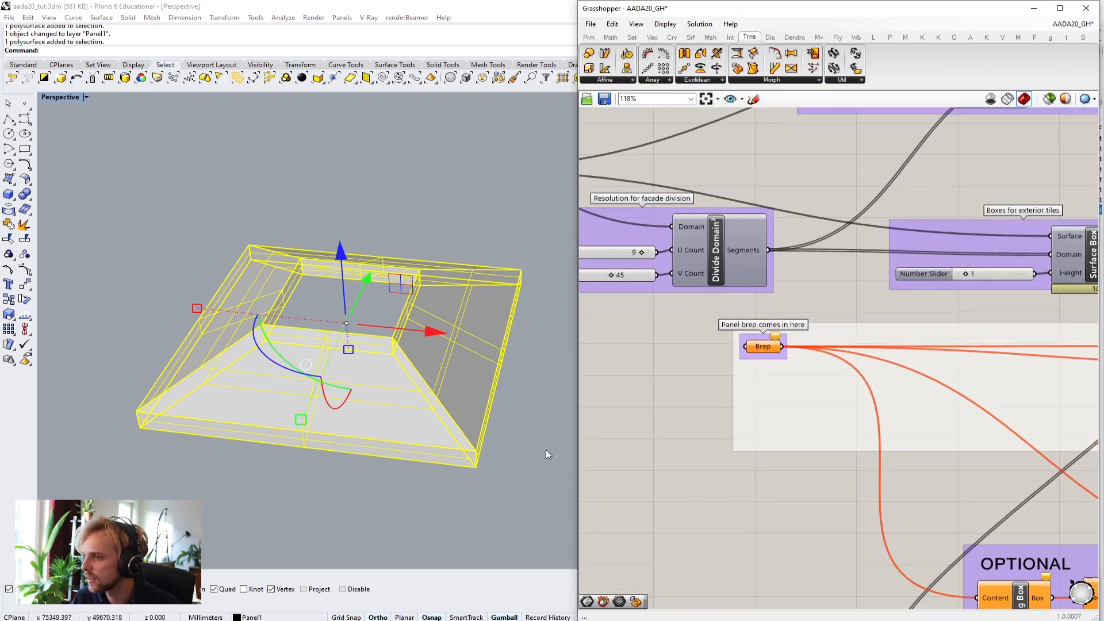
pyautogui.click(546, 454)
pyautogui.scroll(2, 806, 321)
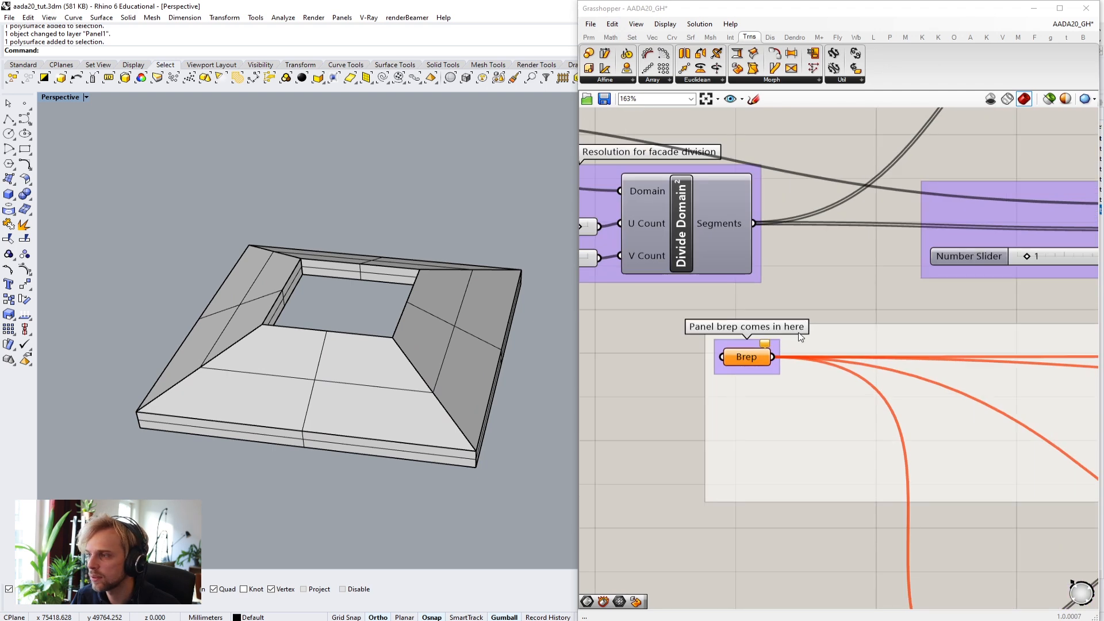
pyautogui.scroll(-4, 804, 357)
pyautogui.scroll(3, 809, 375)
pyautogui.click(772, 351)
pyautogui.moveTo(772, 350); pyautogui.dragTo(764, 352)
pyautogui.click(676, 375)
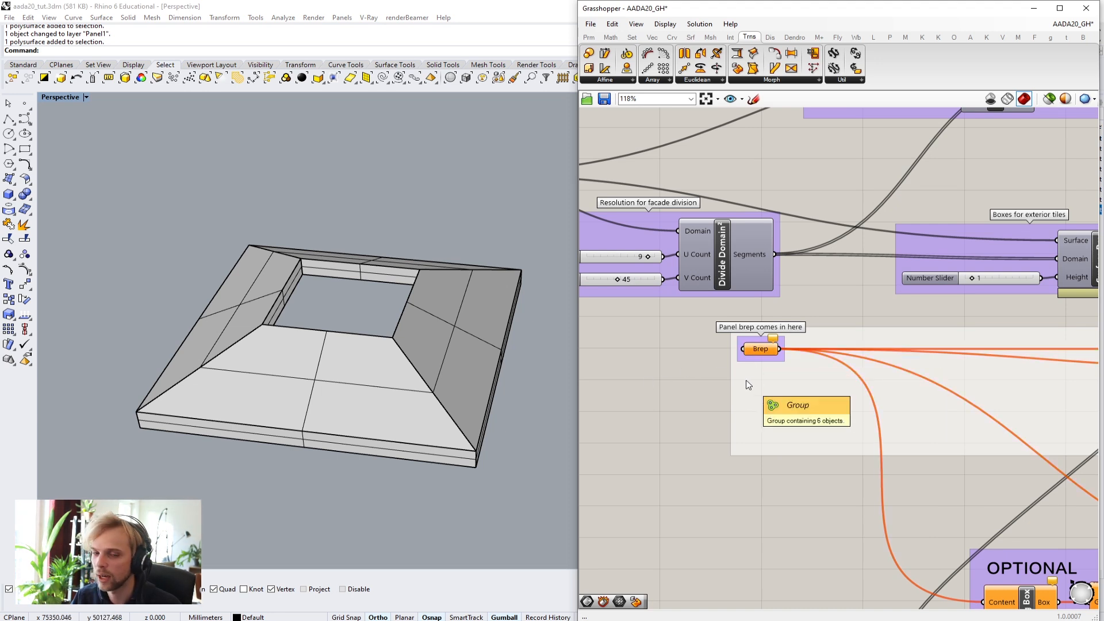
pyautogui.rightClick(759, 350)
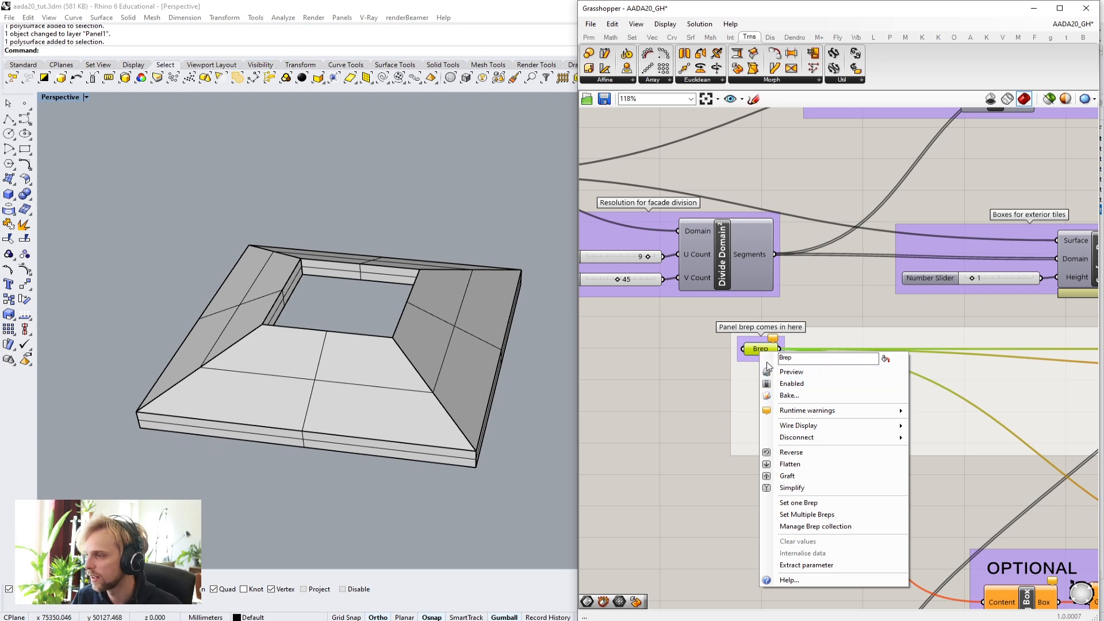
pyautogui.click(805, 503)
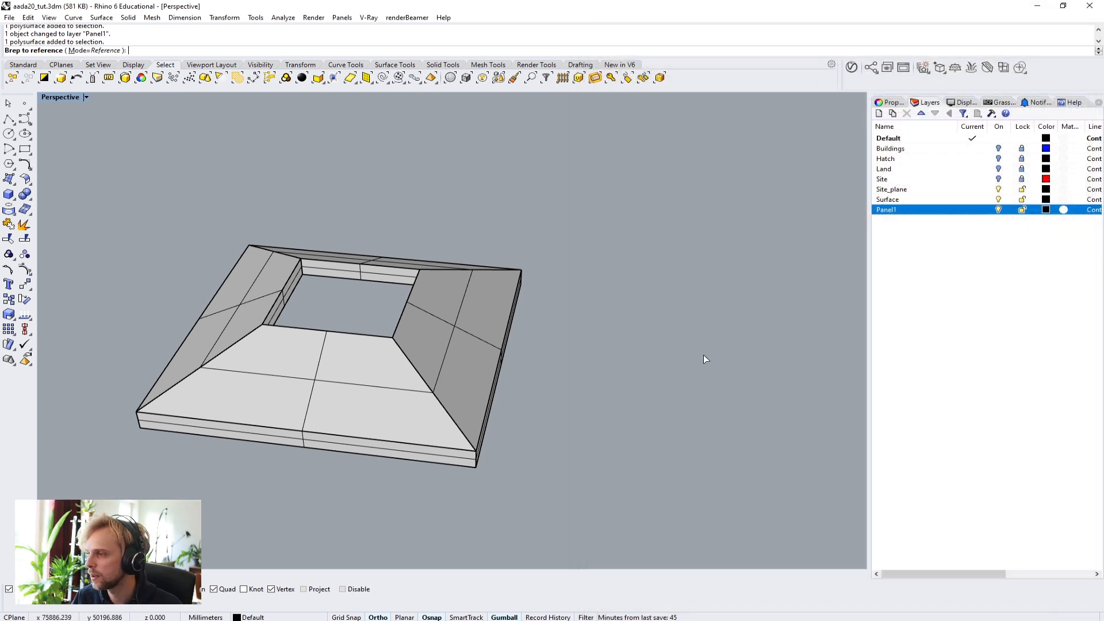
pyautogui.click(495, 351)
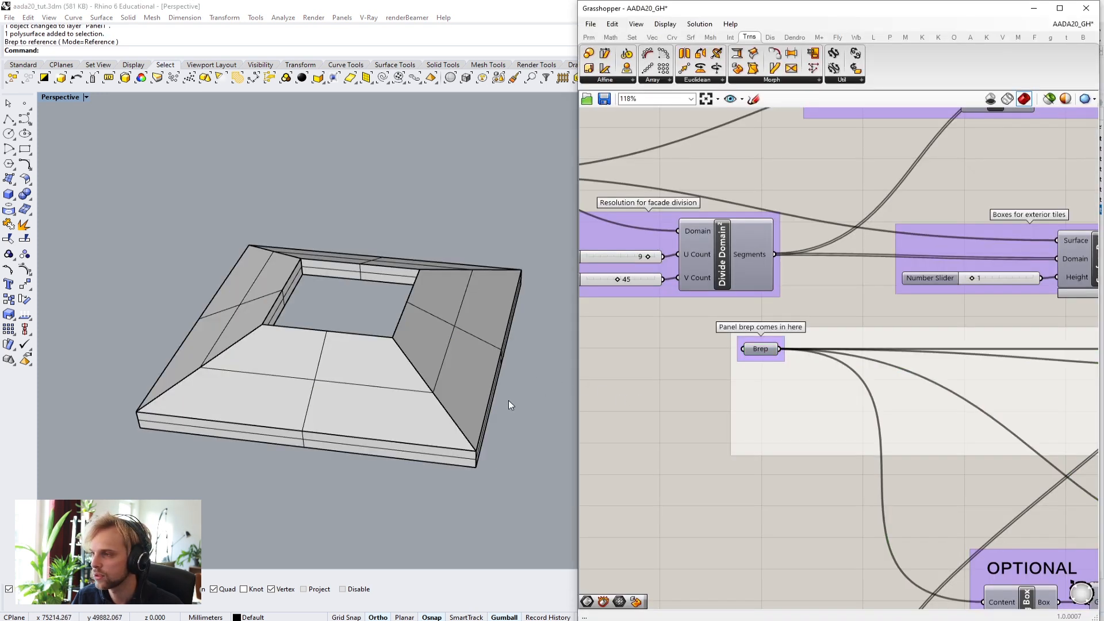
# Step: Turn on the preview of the Box Morph component labelled "Final output of the exterior PANELS"
pyautogui.scroll(-5, 747, 411)
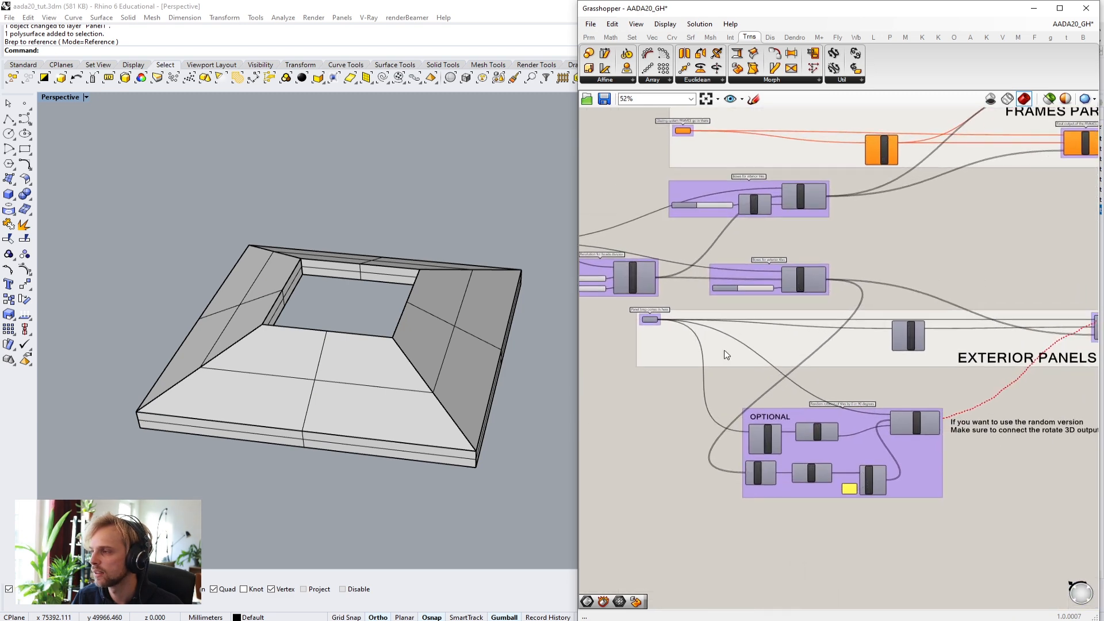
pyautogui.moveTo(927, 353); pyautogui.dragTo(838, 381, button='right')
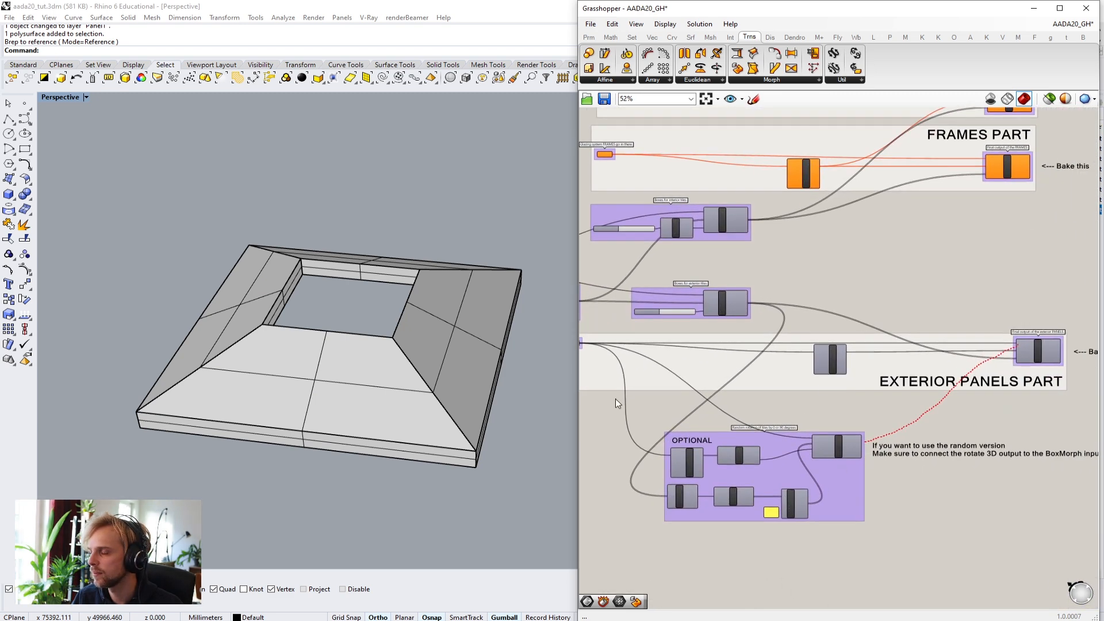
pyautogui.scroll(6, 981, 376)
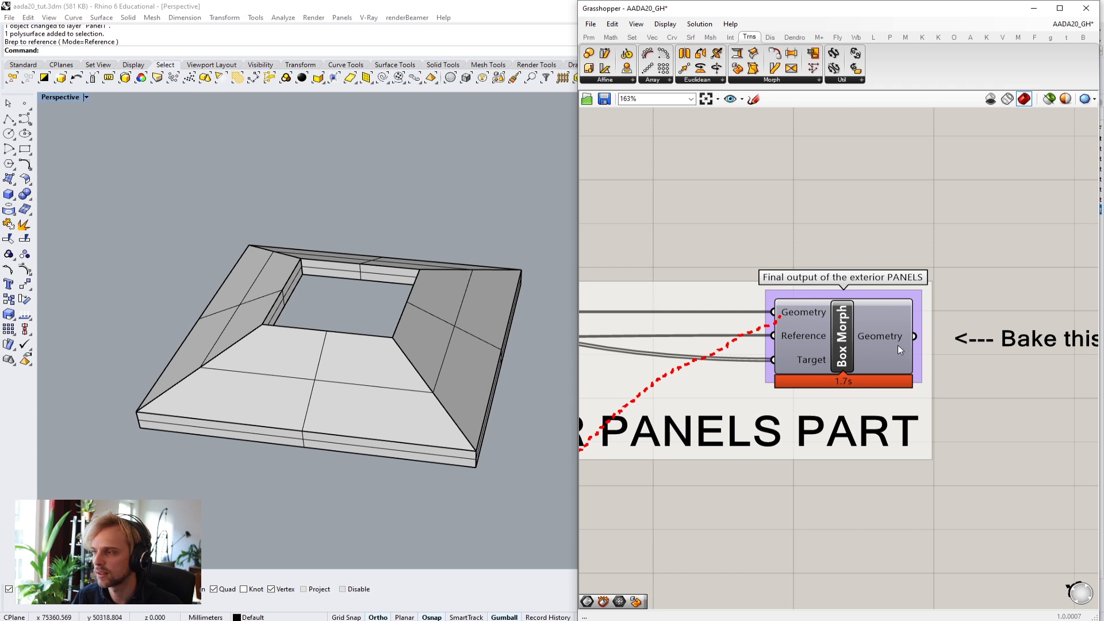
pyautogui.click(856, 350)
pyautogui.scroll(-3, 860, 345)
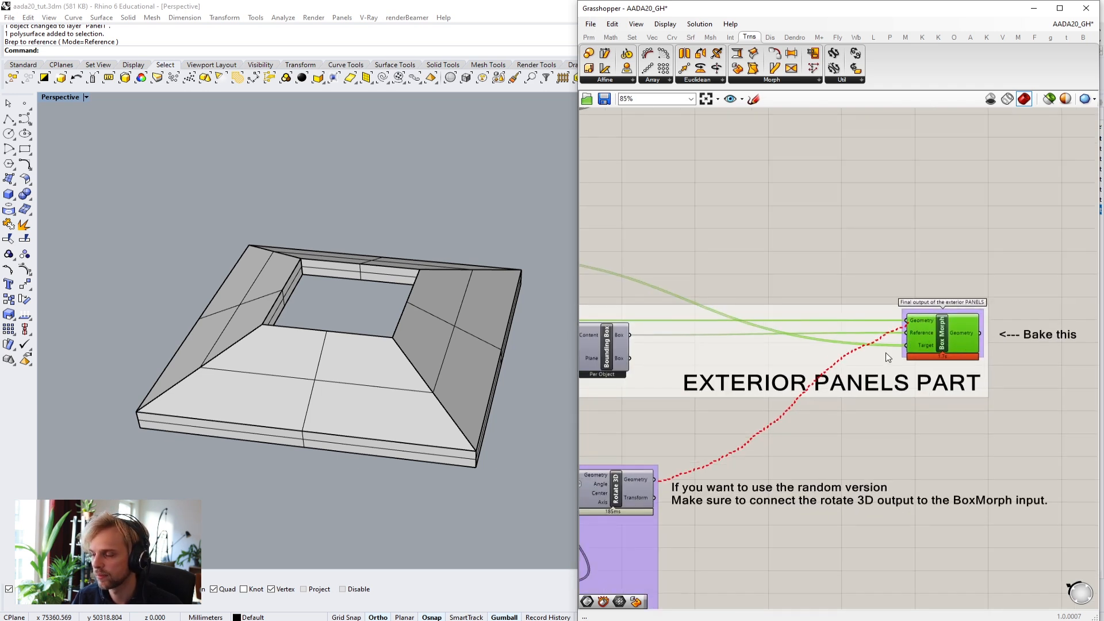
pyautogui.scroll(-2, 943, 353)
pyautogui.moveTo(968, 454); pyautogui.dragTo(810, 445, button='right')
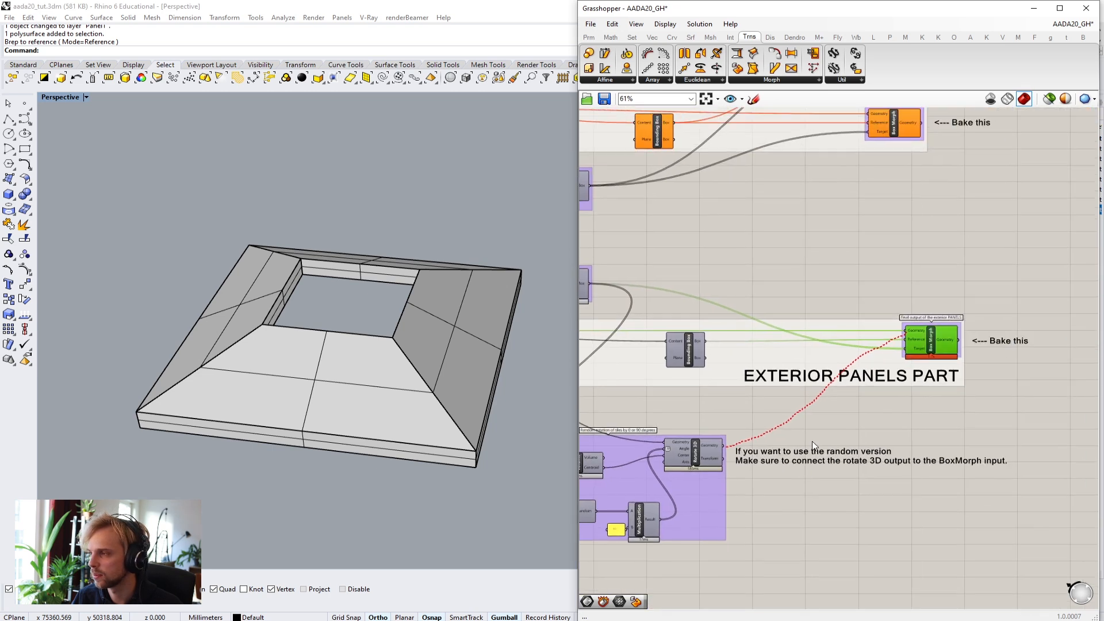
pyautogui.scroll(1, 905, 358)
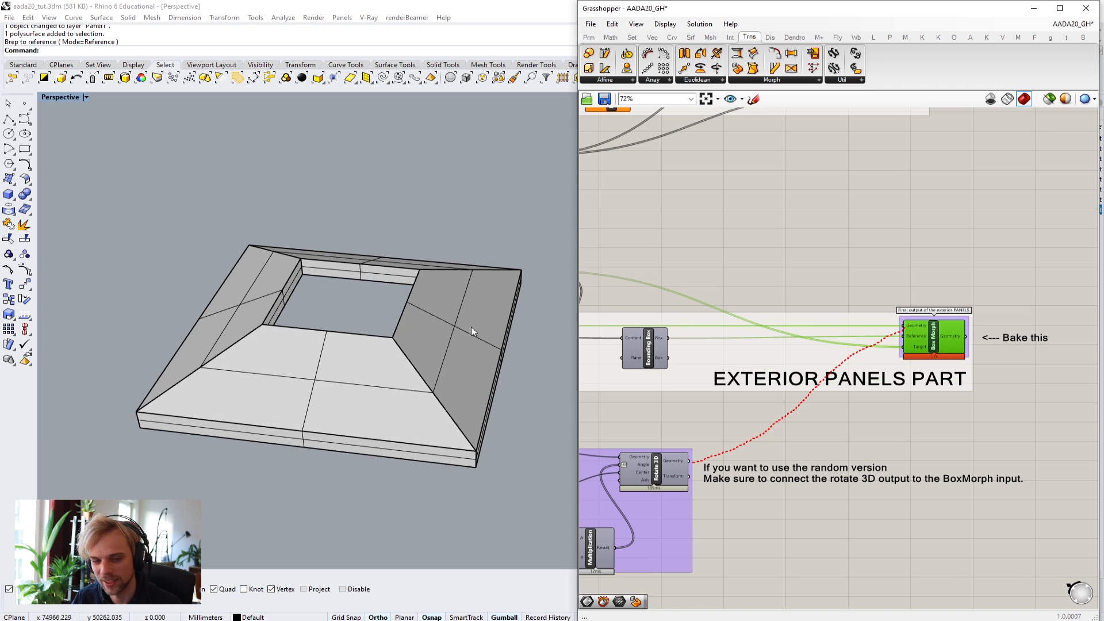
pyautogui.scroll(-2, 706, 409)
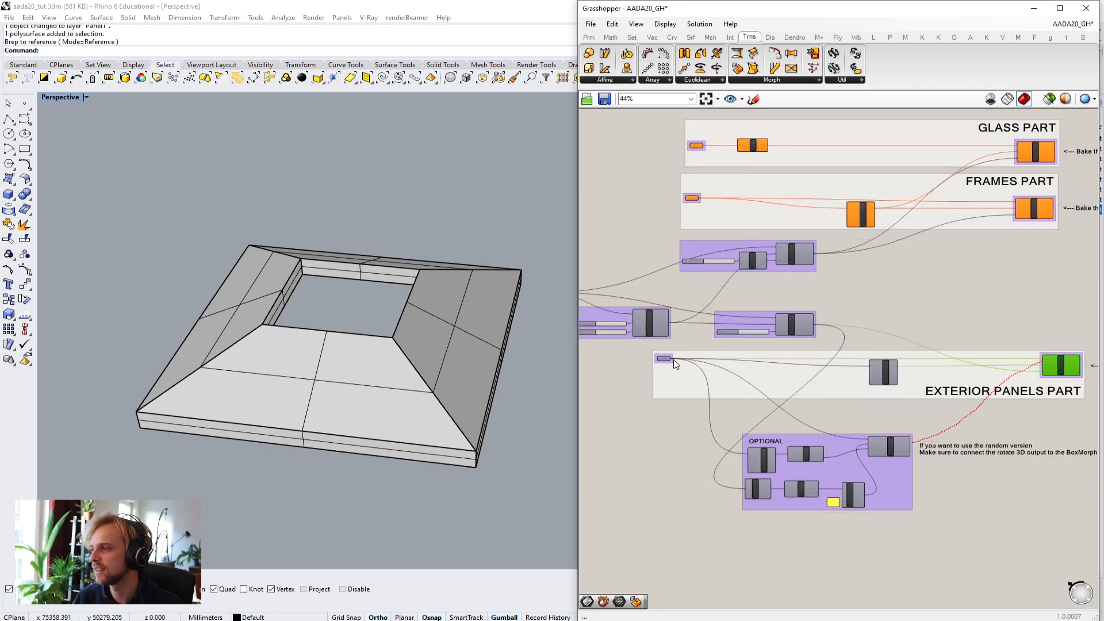
pyautogui.scroll(3, 805, 395)
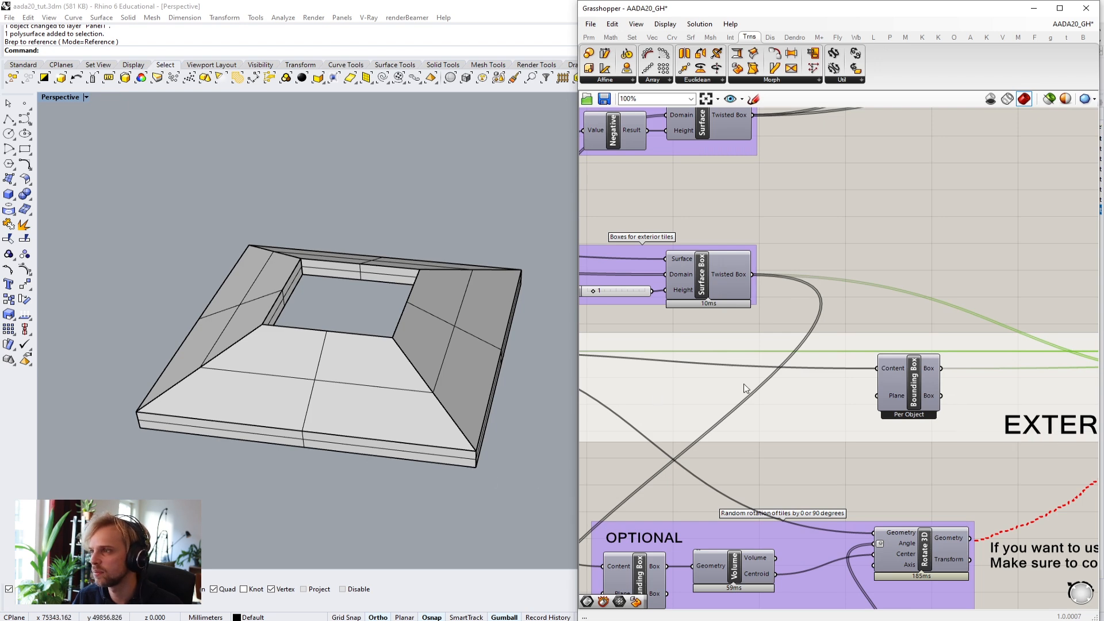
pyautogui.scroll(-4, 832, 446)
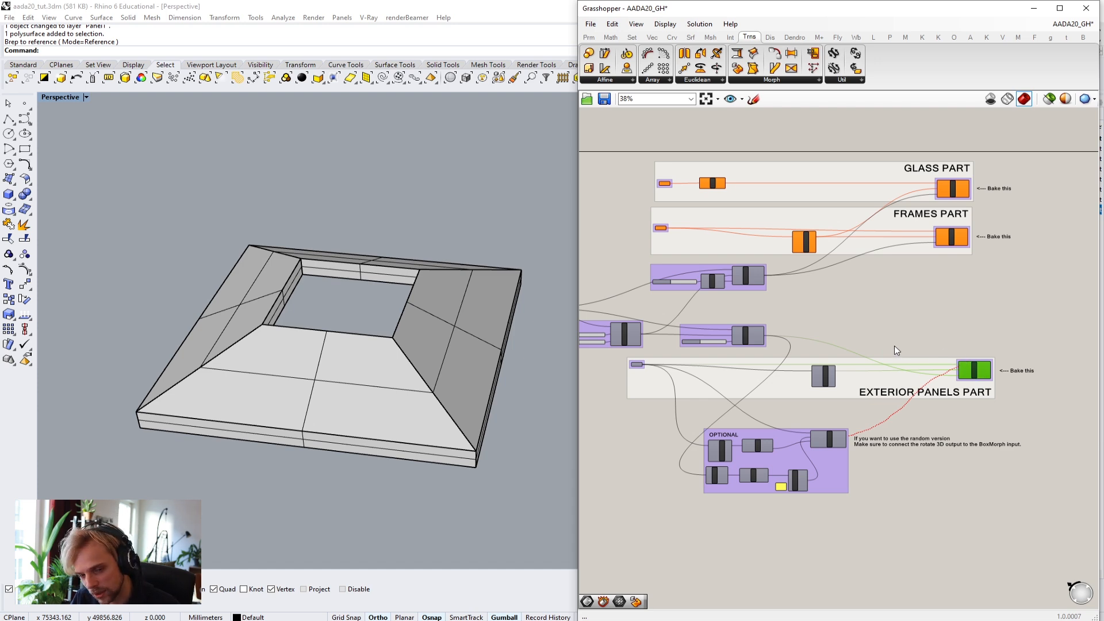
pyautogui.scroll(5, 896, 346)
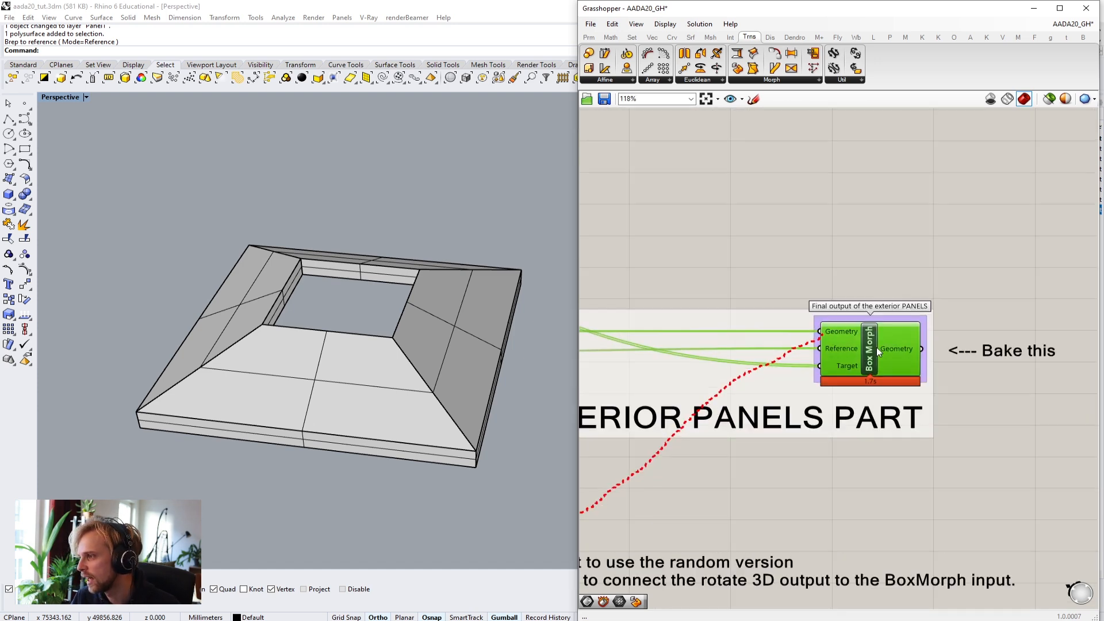
pyautogui.middleClick(872, 349)
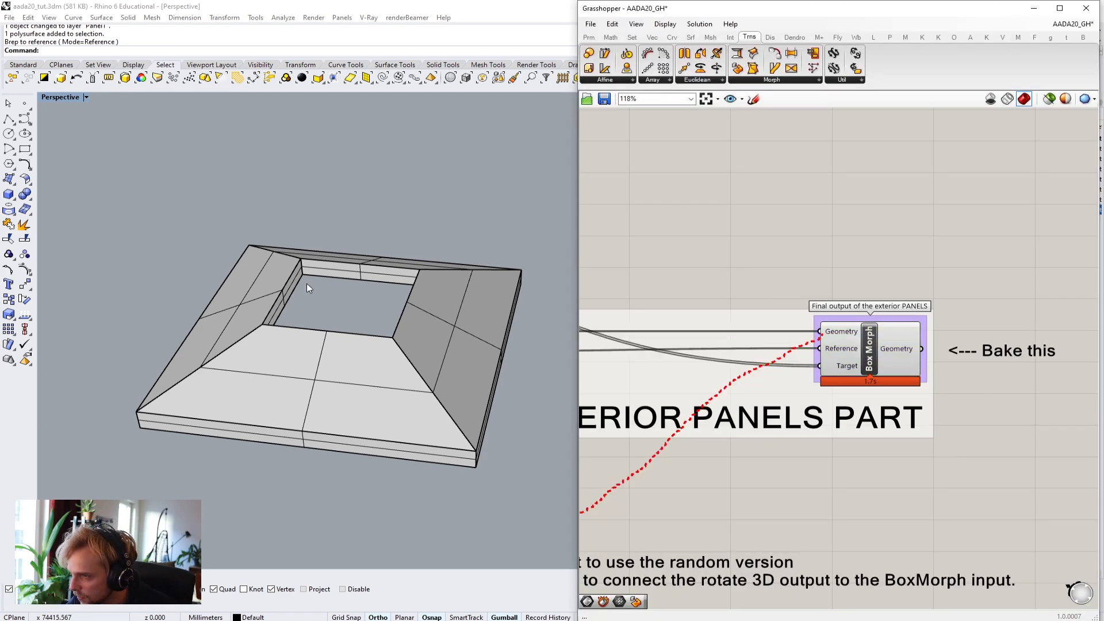
# Step: Inspect the previewed exterior panels on the building's curved facade surface, from the overall shape down to the individual panels
pyautogui.scroll(-18, 307, 288)
pyautogui.keyDown('shift'); pyautogui.moveTo(230, 298); pyautogui.dragTo(393, 353, button='right'); pyautogui.keyUp('shift')
pyautogui.scroll(-5, 405, 407)
pyautogui.moveTo(328, 299); pyautogui.dragTo(289, 358, button='right')
pyautogui.keyDown('shift'); pyautogui.moveTo(199, 296); pyautogui.dragTo(442, 415, button='right'); pyautogui.keyUp('shift')
pyautogui.scroll(6, 377, 334)
pyautogui.moveTo(376, 333); pyautogui.dragTo(251, 270, button='right')
pyautogui.scroll(7, 456, 300)
pyautogui.moveTo(456, 300); pyautogui.dragTo(244, 285, button='right')
pyautogui.scroll(5, 420, 327)
pyautogui.scroll(4, 458, 308)
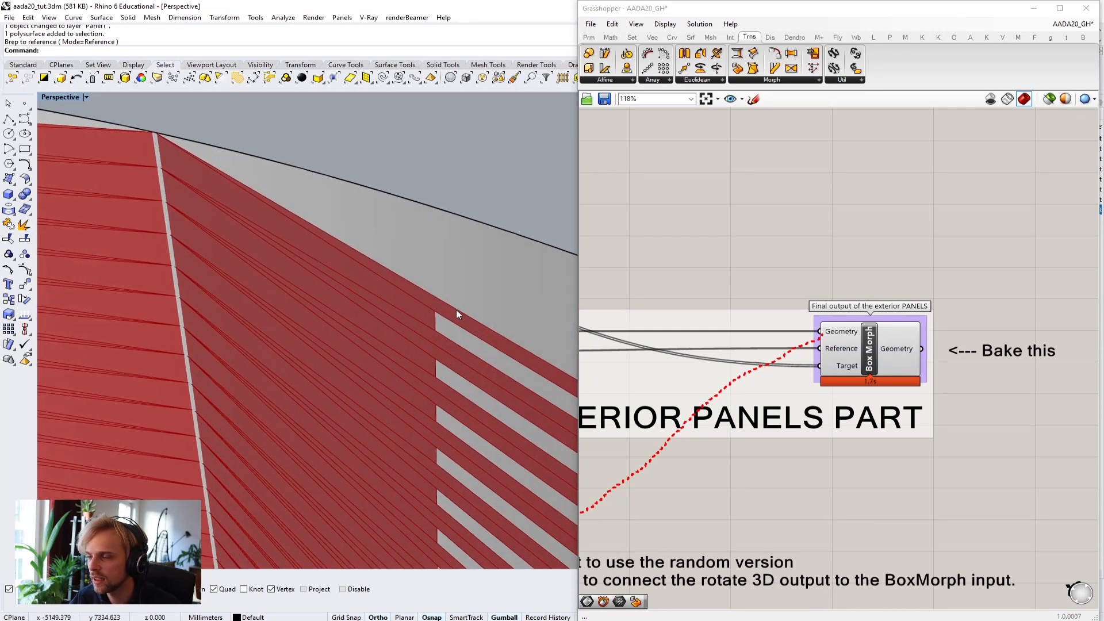
# Step: Examine how the panel preview follows the curved facade along its upper edge and around the whole ring
pyautogui.scroll(-8, 443, 313)
pyautogui.scroll(-5, 440, 316)
pyautogui.moveTo(372, 349); pyautogui.dragTo(229, 320, button='right')
pyautogui.scroll(6, 229, 320)
pyautogui.scroll(-5, 396, 398)
pyautogui.moveTo(396, 397); pyautogui.dragTo(355, 352, button='right')
pyautogui.scroll(8, 115, 276)
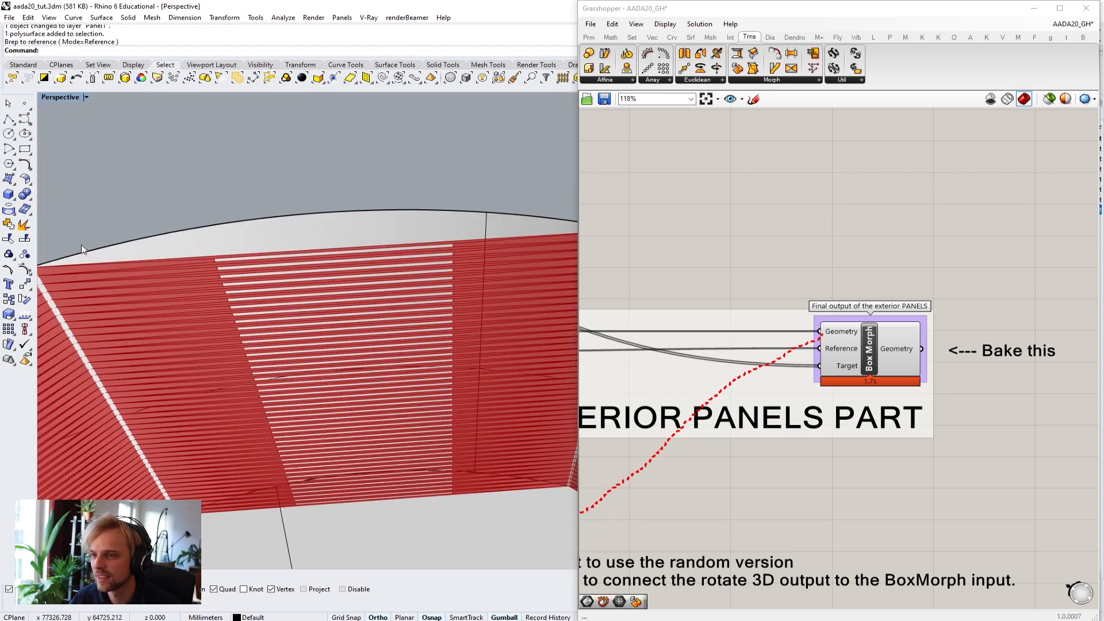
pyautogui.scroll(-5, 145, 292)
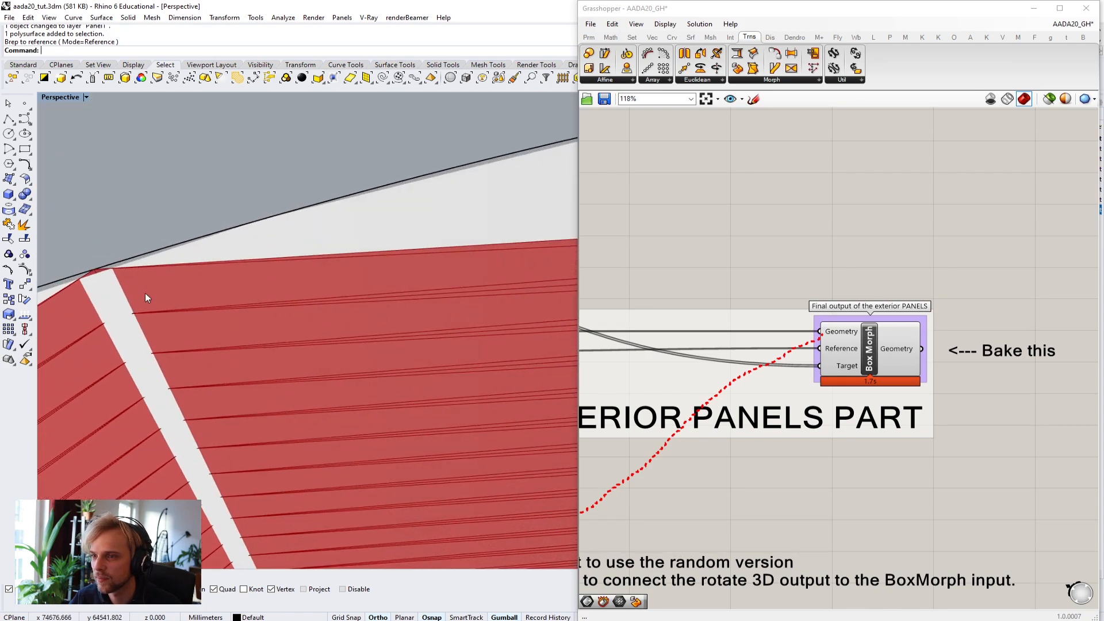
pyautogui.moveTo(146, 295); pyautogui.dragTo(335, 307, button='right')
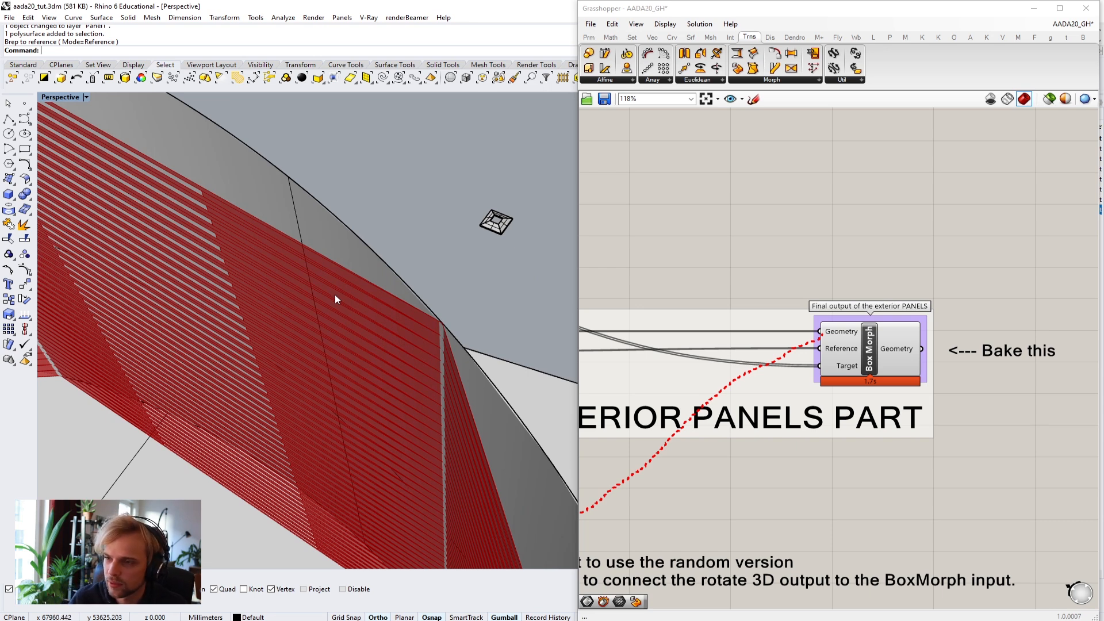
pyautogui.moveTo(213, 481); pyautogui.dragTo(387, 303, button='right')
pyautogui.scroll(-3, 313, 362)
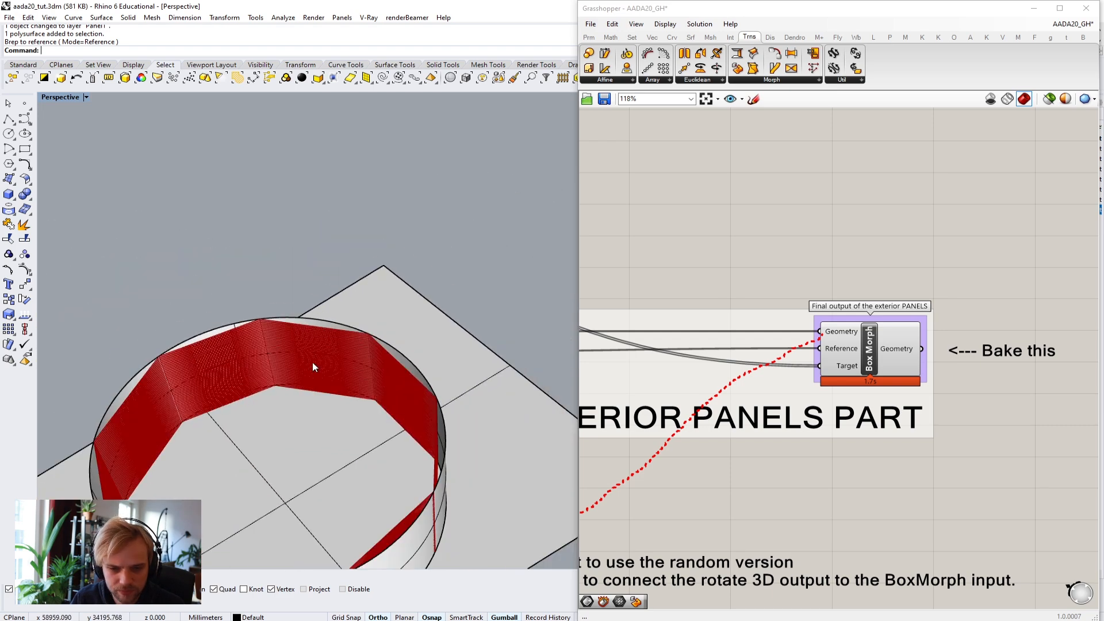
pyautogui.scroll(-3, 312, 363)
# Step: Clear the values of the Brep parameter labelled "Panel brep comes in here"
pyautogui.scroll(-4, 787, 314)
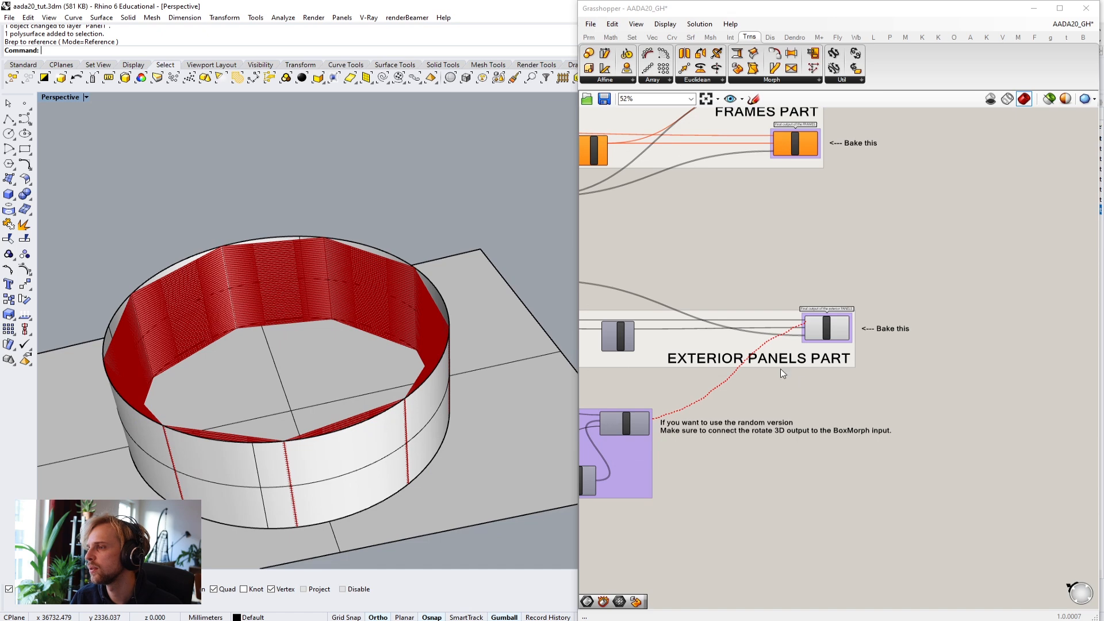
pyautogui.moveTo(791, 375); pyautogui.dragTo(1001, 368, button='right')
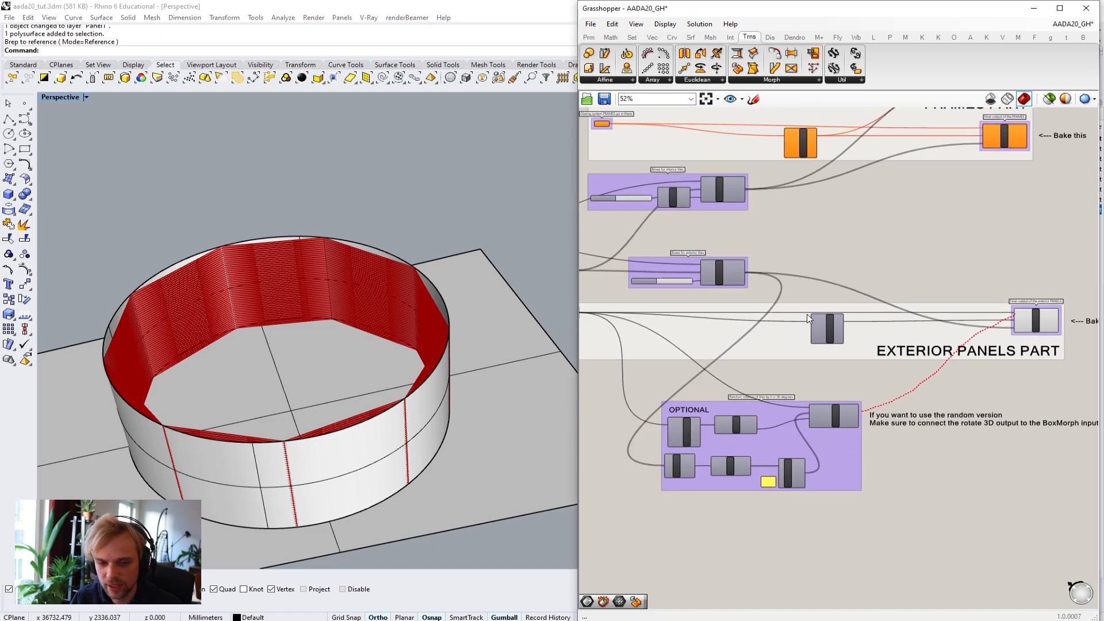
pyautogui.moveTo(656, 280); pyautogui.dragTo(753, 273, button='right')
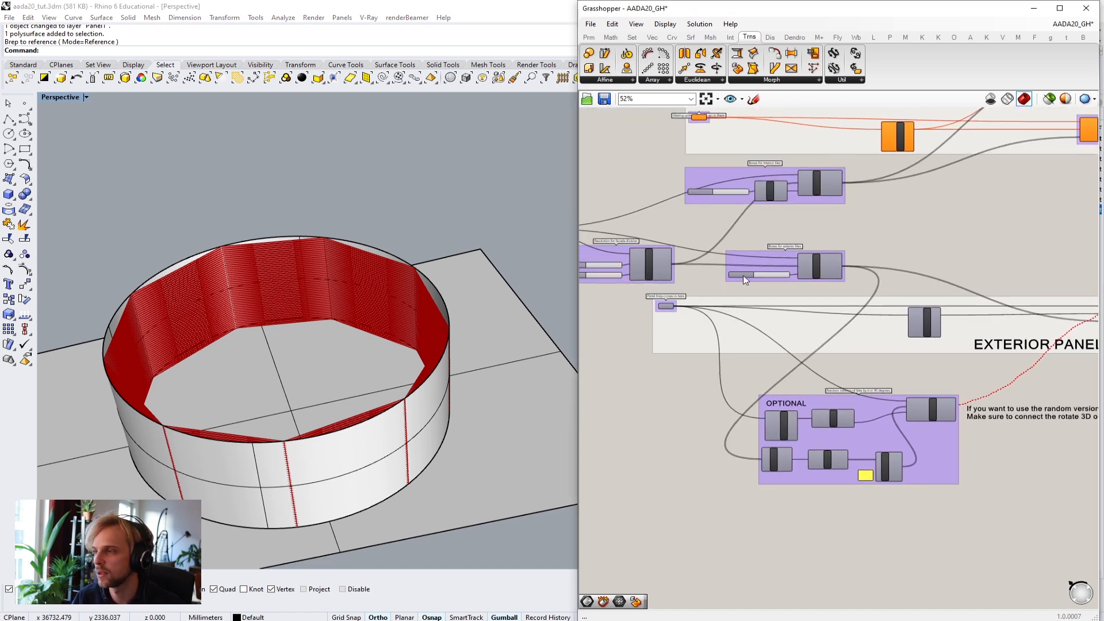
pyautogui.scroll(6, 665, 309)
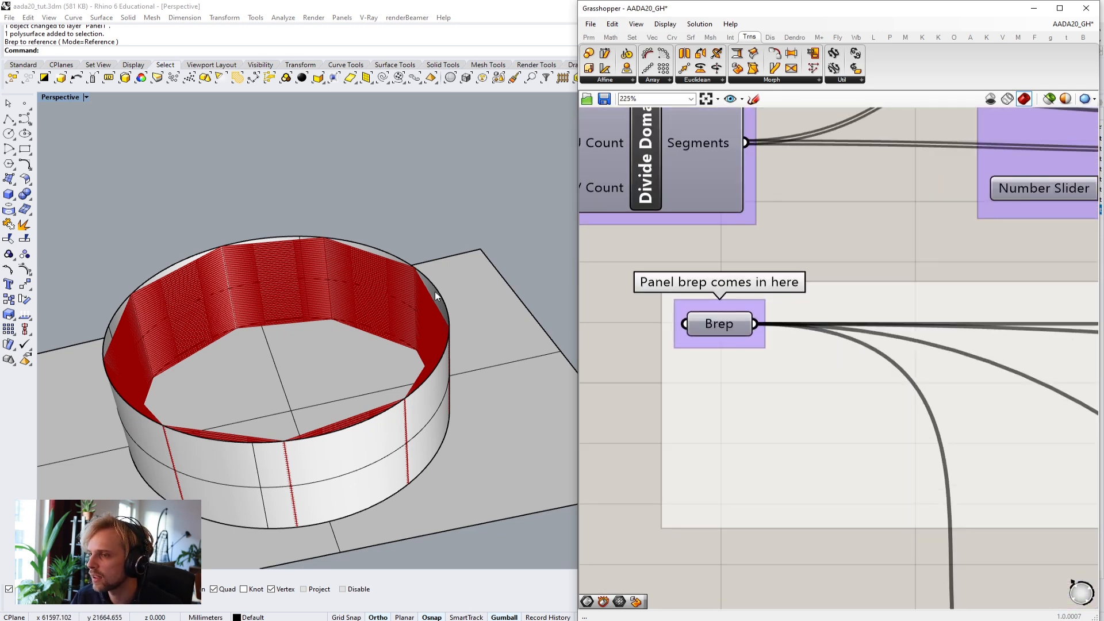
pyautogui.click(709, 325)
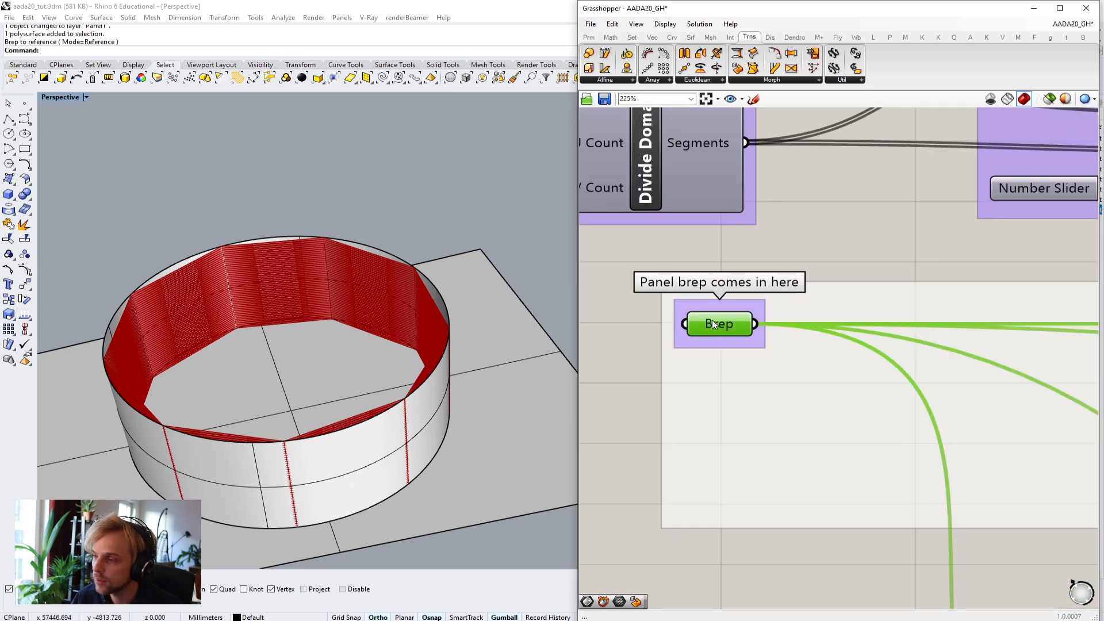
pyautogui.scroll(-5, 464, 267)
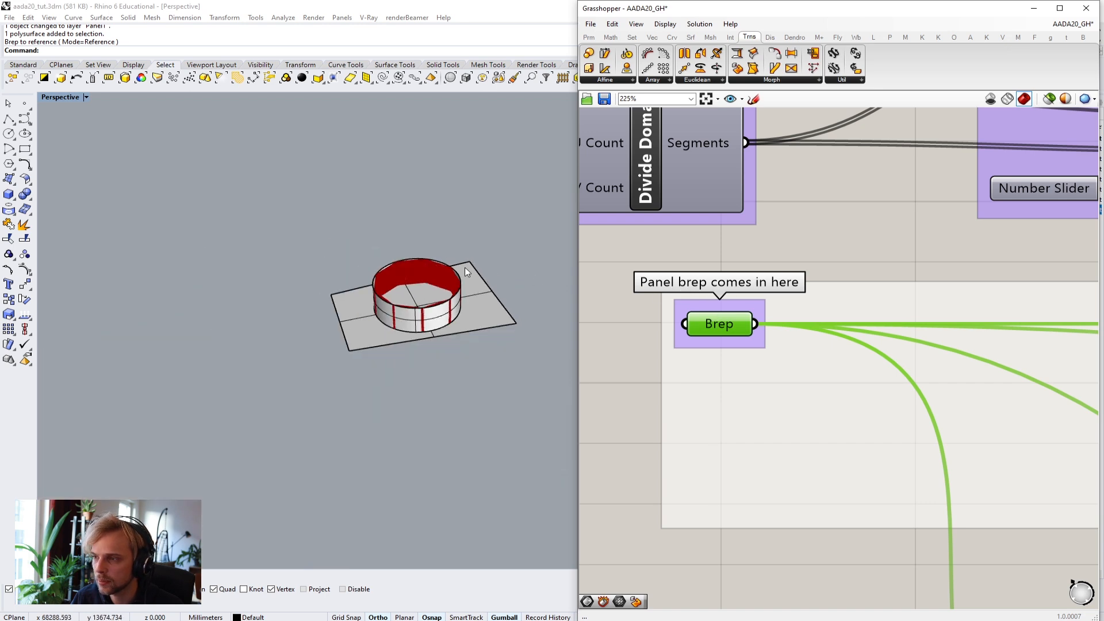
pyautogui.scroll(3, 486, 276)
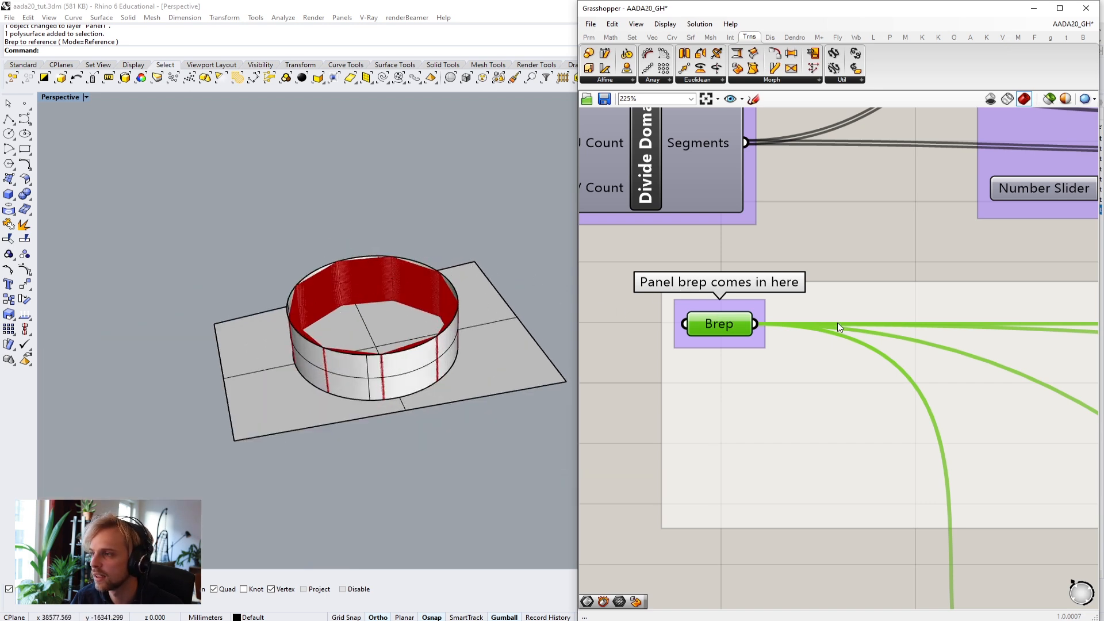
pyautogui.moveTo(530, 288); pyautogui.dragTo(322, 368, button='right')
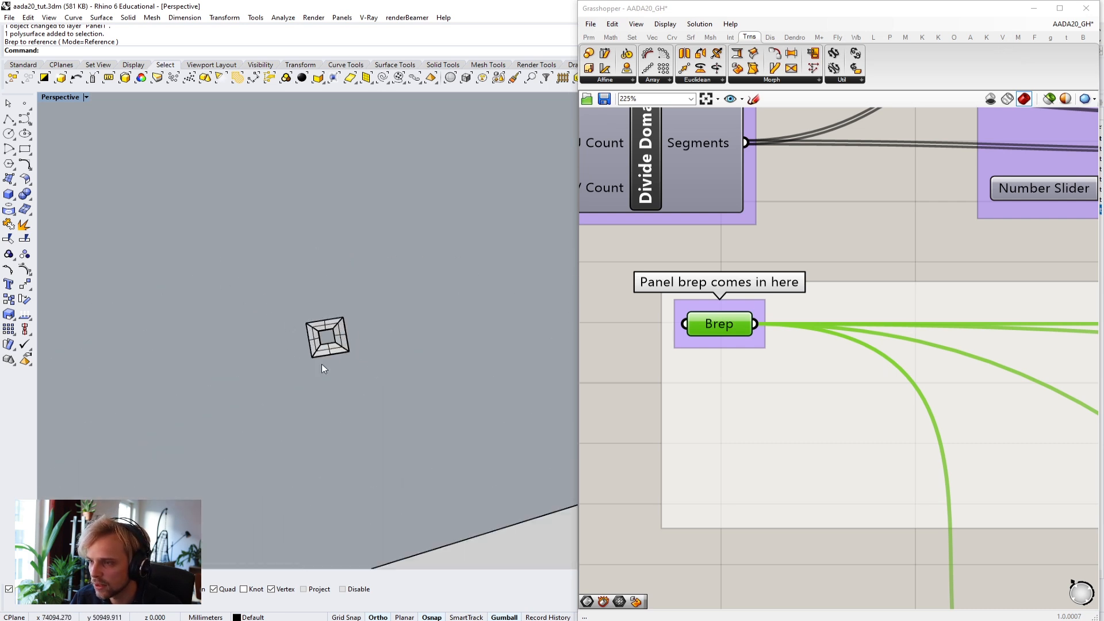
pyautogui.click(625, 334)
pyautogui.click(710, 325)
pyautogui.rightClick(715, 325)
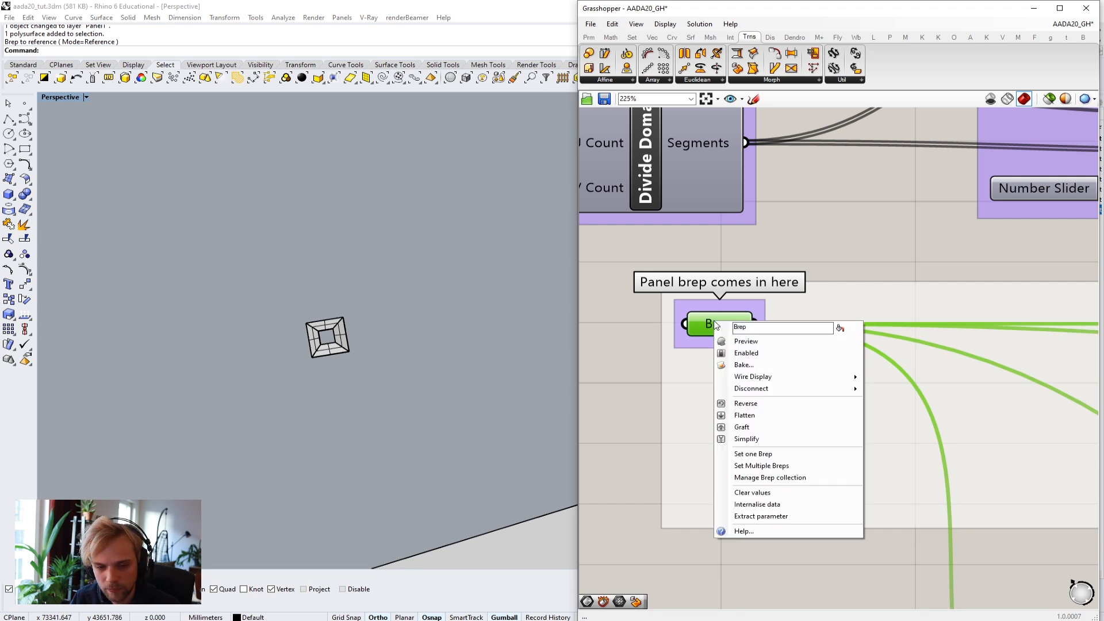
pyautogui.click(749, 493)
# Step: Examine the bare curved facade surface, and locate the facade division and tile box groups in the definition
pyautogui.scroll(-2, 364, 401)
pyautogui.moveTo(363, 402); pyautogui.dragTo(292, 324, button='right')
pyautogui.scroll(-5, 223, 387)
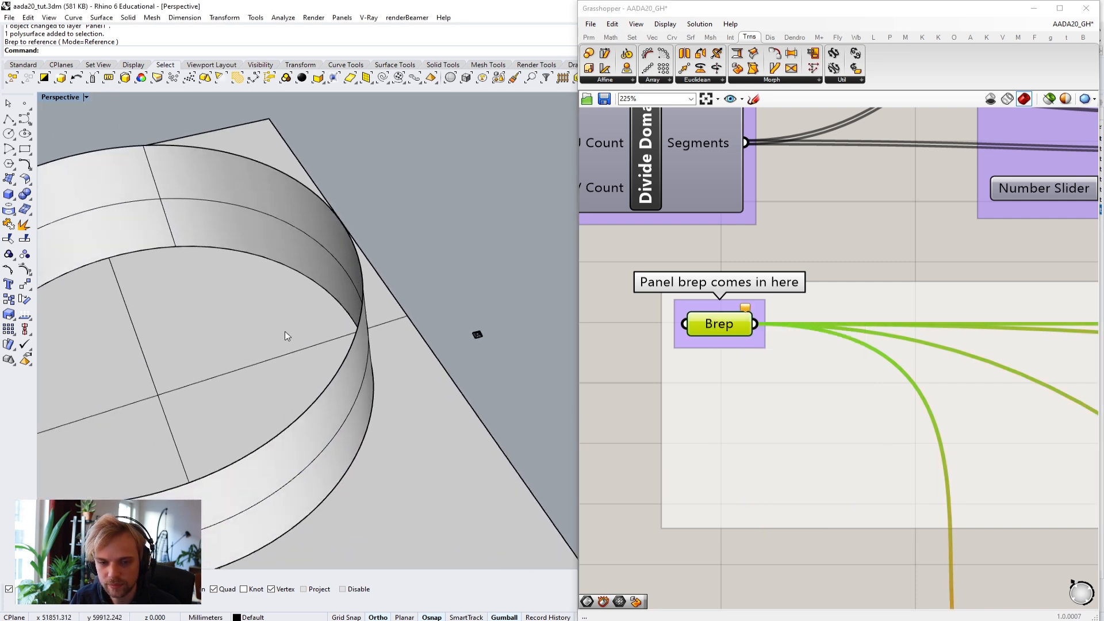
pyautogui.scroll(-4, 431, 310)
pyautogui.moveTo(431, 311)
pyautogui.mouseDown(button='right')
pyautogui.moveTo(491, 313)
pyautogui.moveTo(443, 337)
pyautogui.moveTo(465, 308)
pyautogui.moveTo(424, 330)
pyautogui.mouseUp(button='right')
pyautogui.scroll(-2, 438, 305)
pyautogui.scroll(4, 465, 308)
pyautogui.click(890, 229)
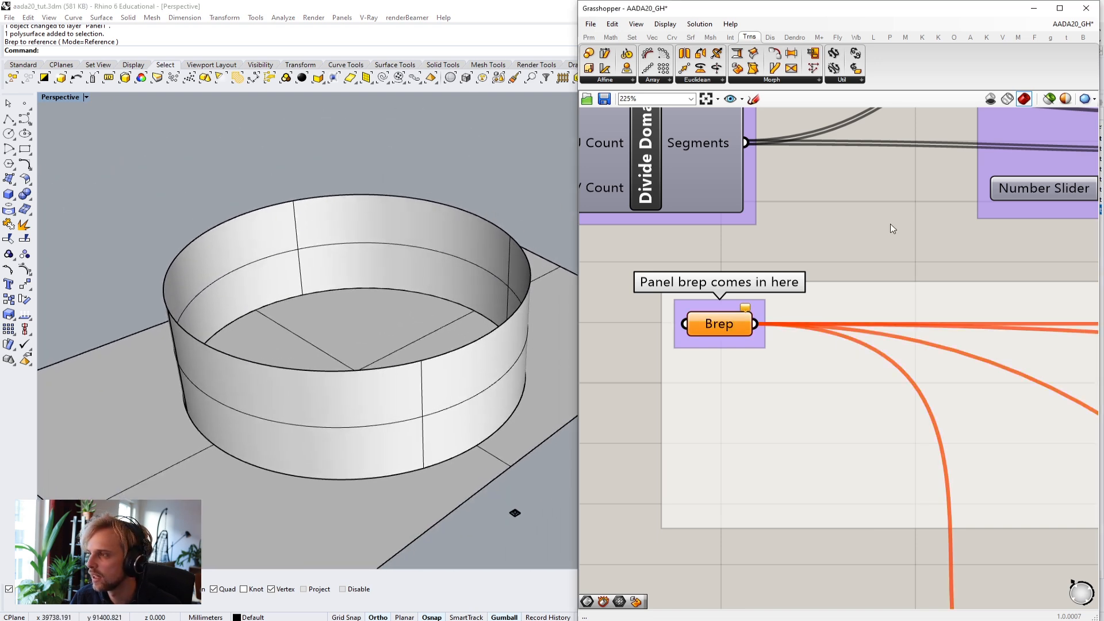
pyautogui.scroll(-6, 890, 228)
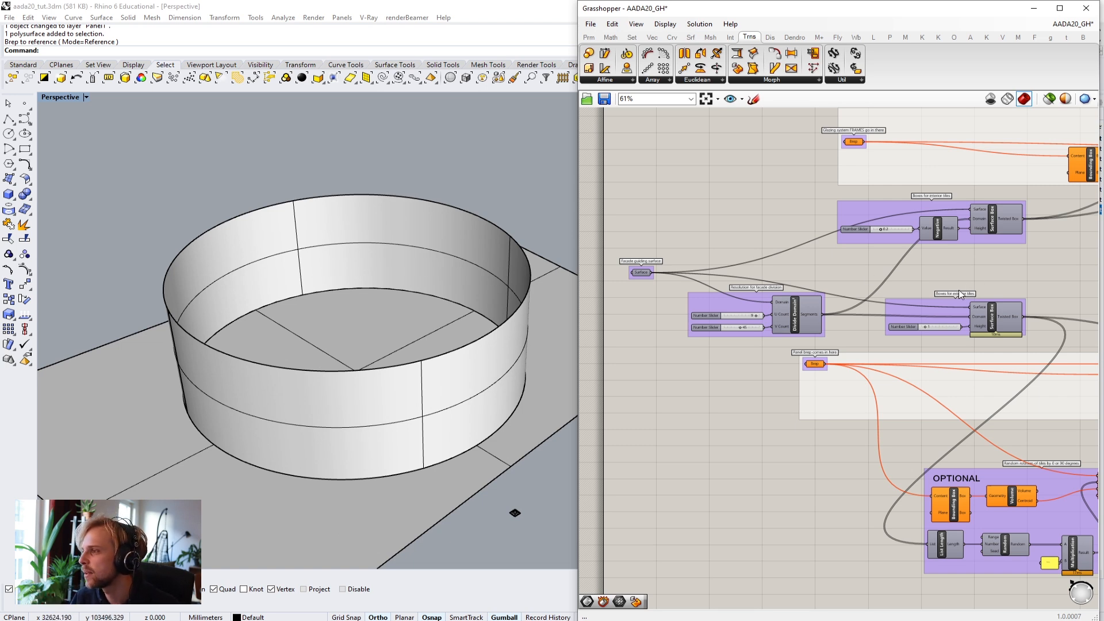
pyautogui.scroll(2, 717, 343)
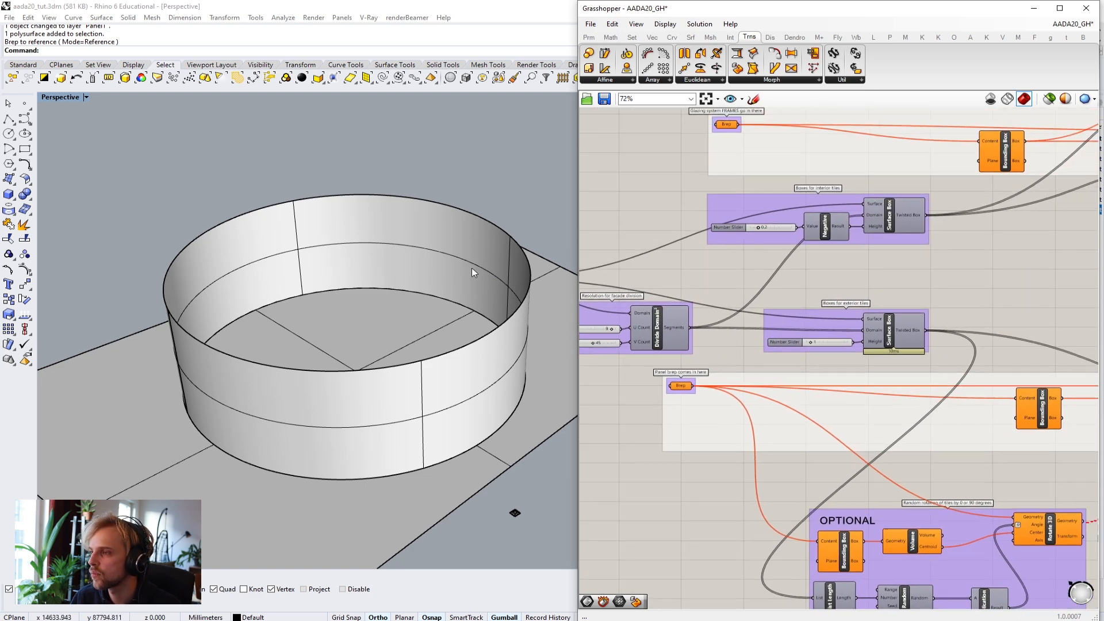
# Step: Examine the U Count and V Count sliders in the "Resolution for facade division" group
pyautogui.scroll(4, 753, 334)
pyautogui.click(743, 335)
pyautogui.click(743, 308)
pyautogui.click(740, 336)
pyautogui.click(738, 307)
pyautogui.click(737, 336)
pyautogui.click(735, 309)
pyautogui.click(736, 337)
pyautogui.click(731, 295)
pyautogui.click(729, 307)
pyautogui.click(730, 339)
pyautogui.click(732, 292)
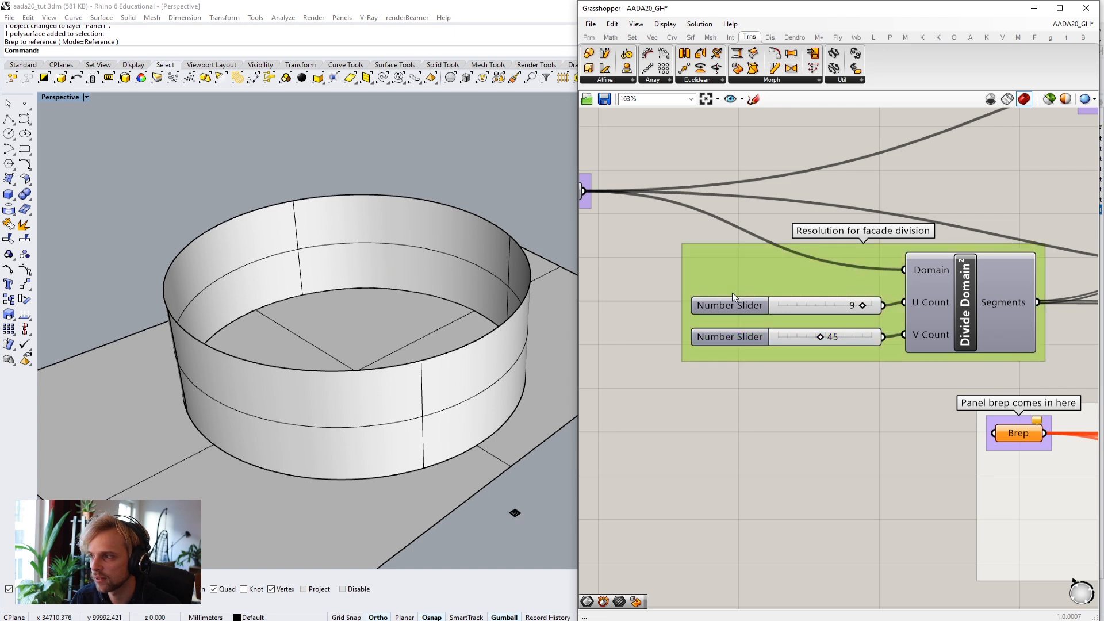
pyautogui.click(728, 333)
pyautogui.click(730, 308)
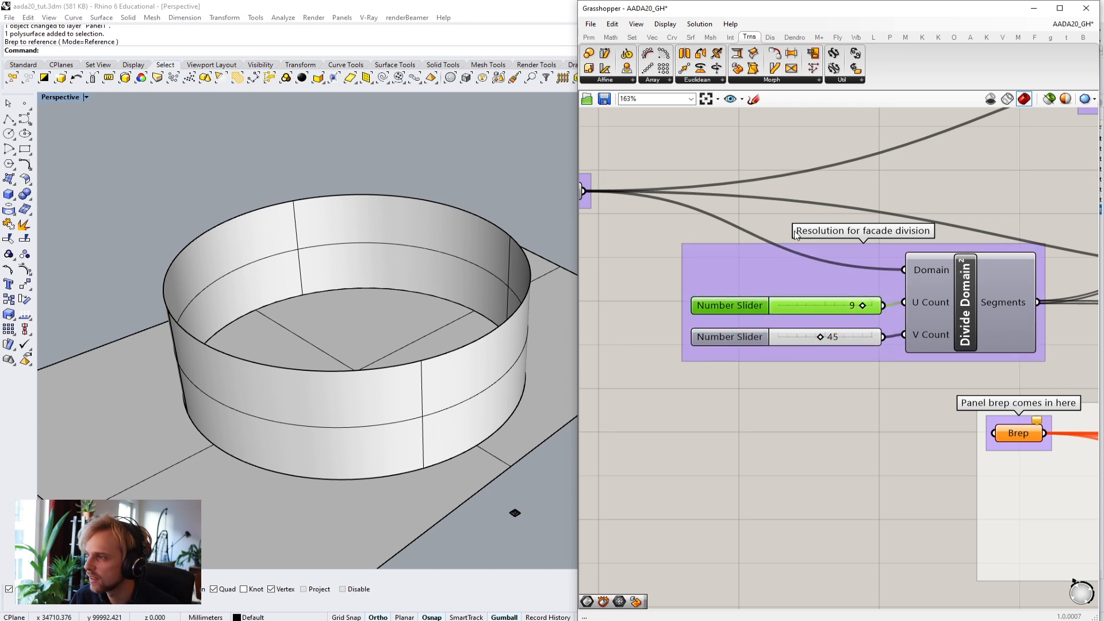
pyautogui.click(907, 188)
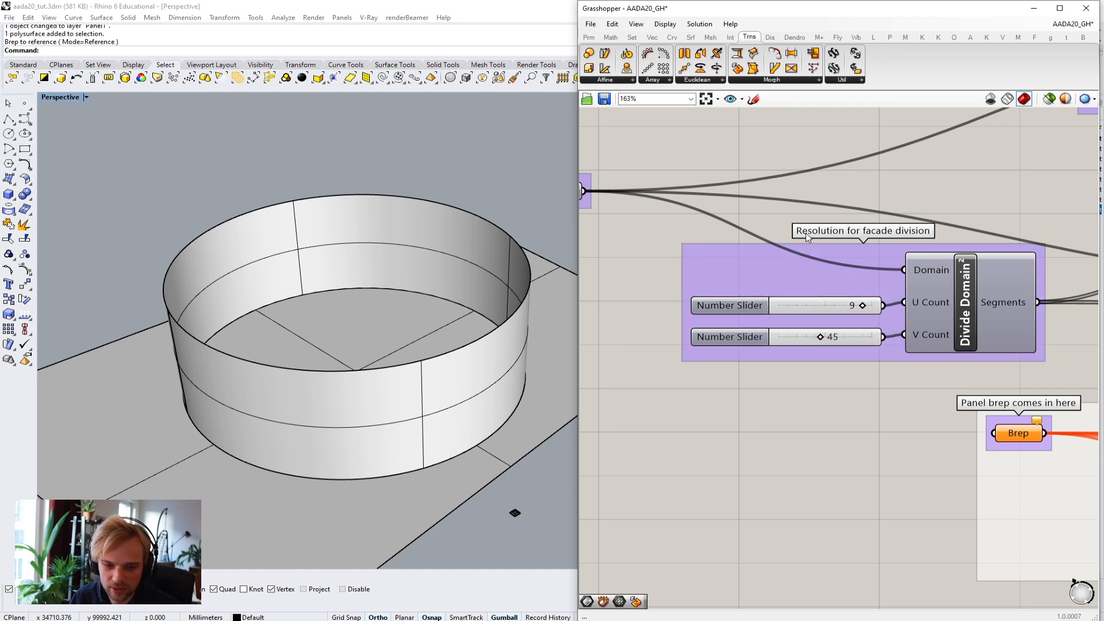
pyautogui.scroll(-5, 747, 290)
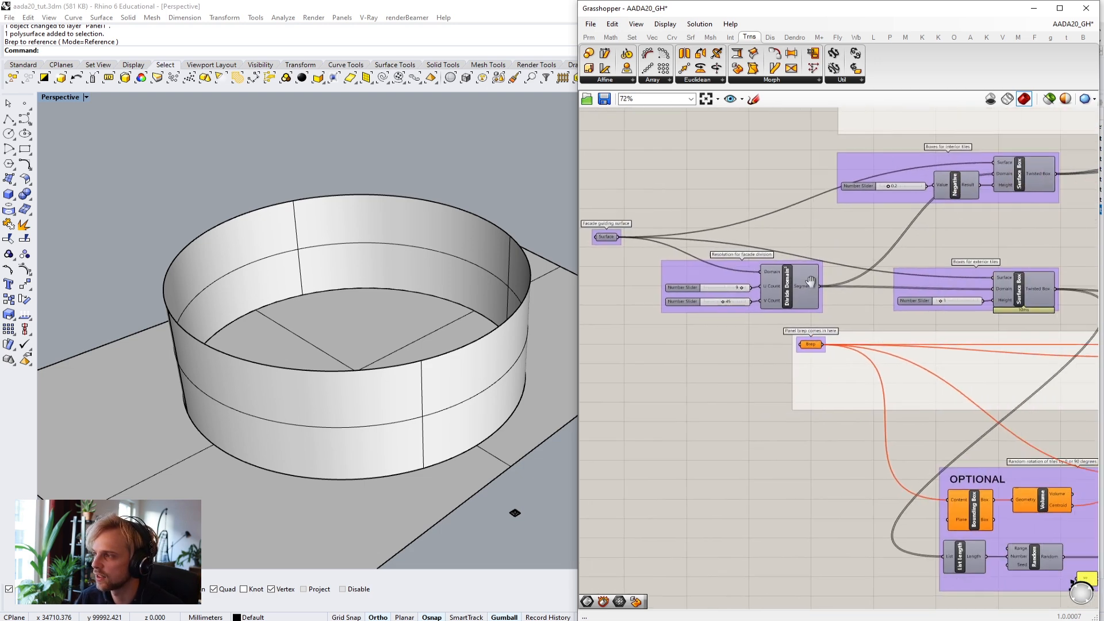
# Step: Turn on the preview of the Surface Box component in the "Boxes for exterior tiles" group
pyautogui.scroll(5, 906, 287)
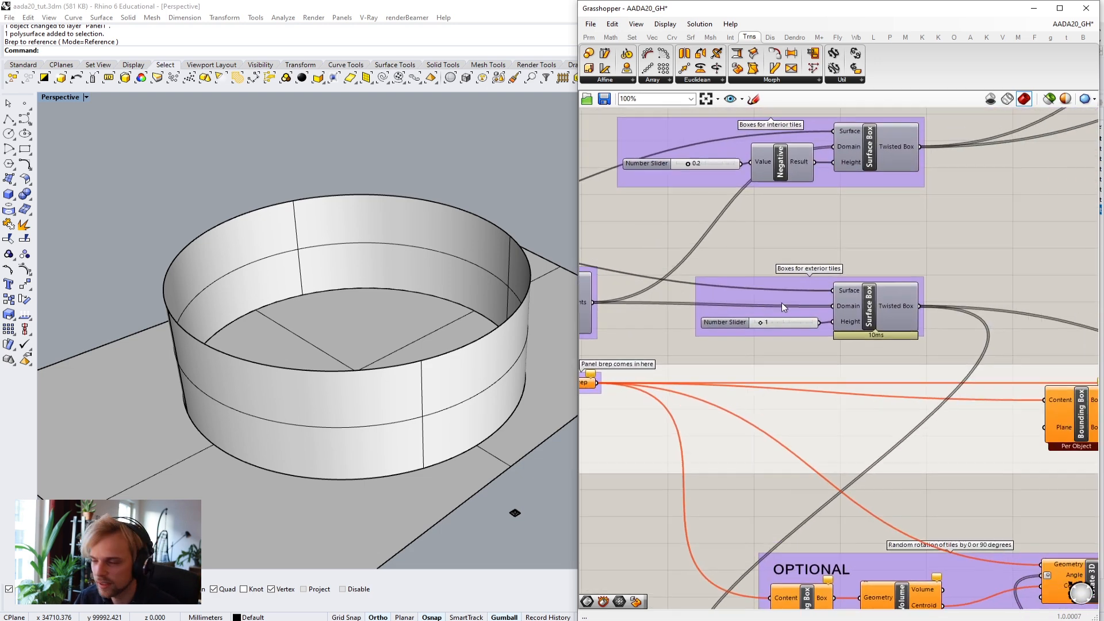
pyautogui.click(857, 299)
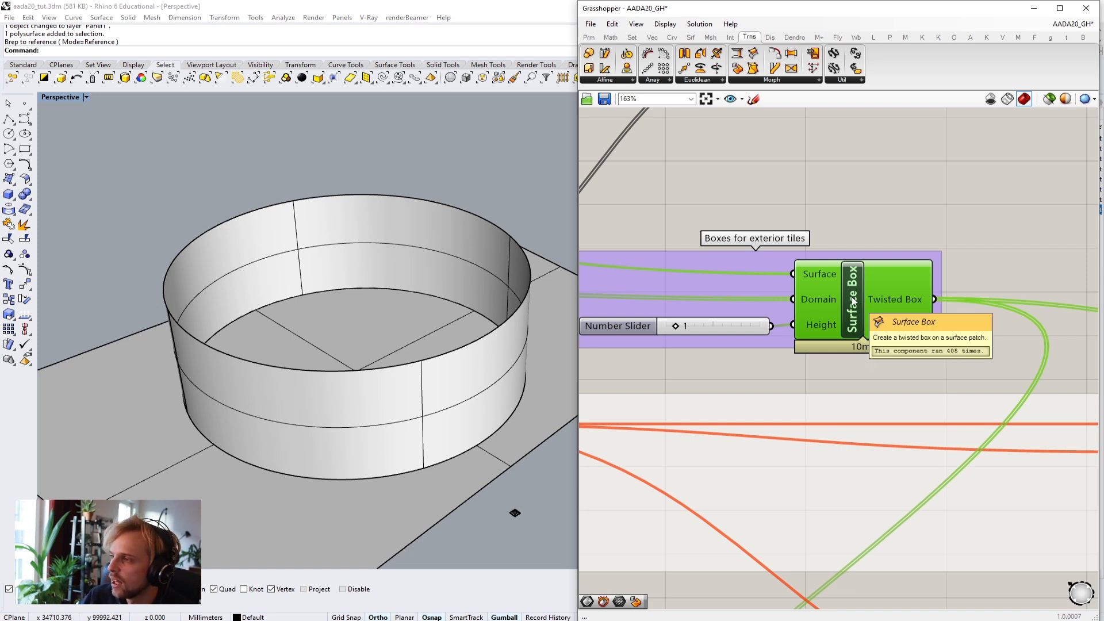
pyautogui.rightClick(854, 302)
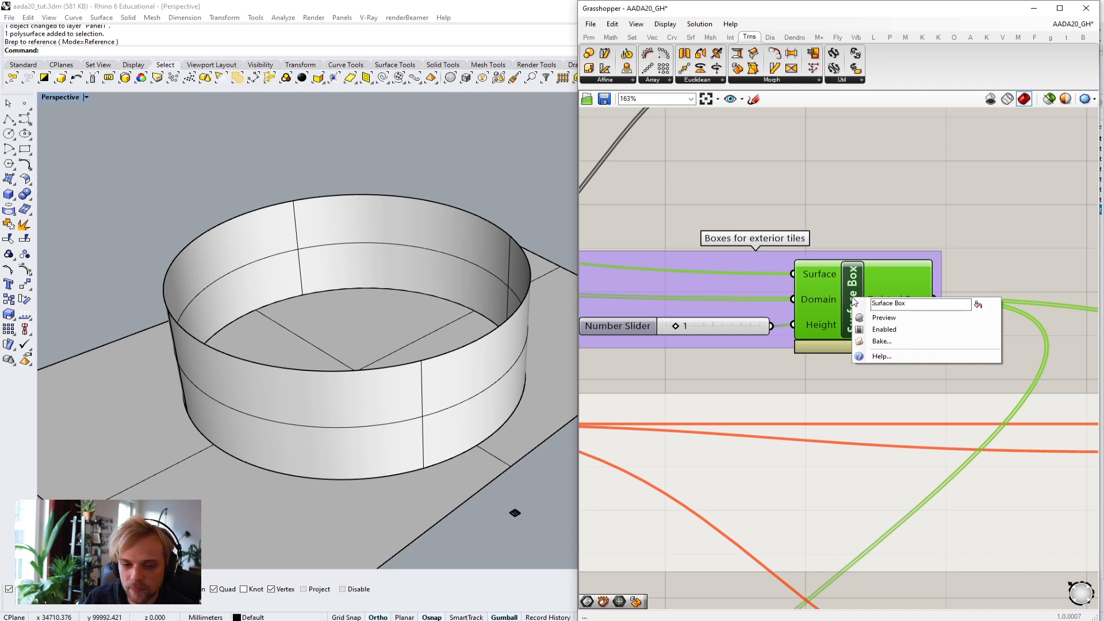
pyautogui.click(886, 318)
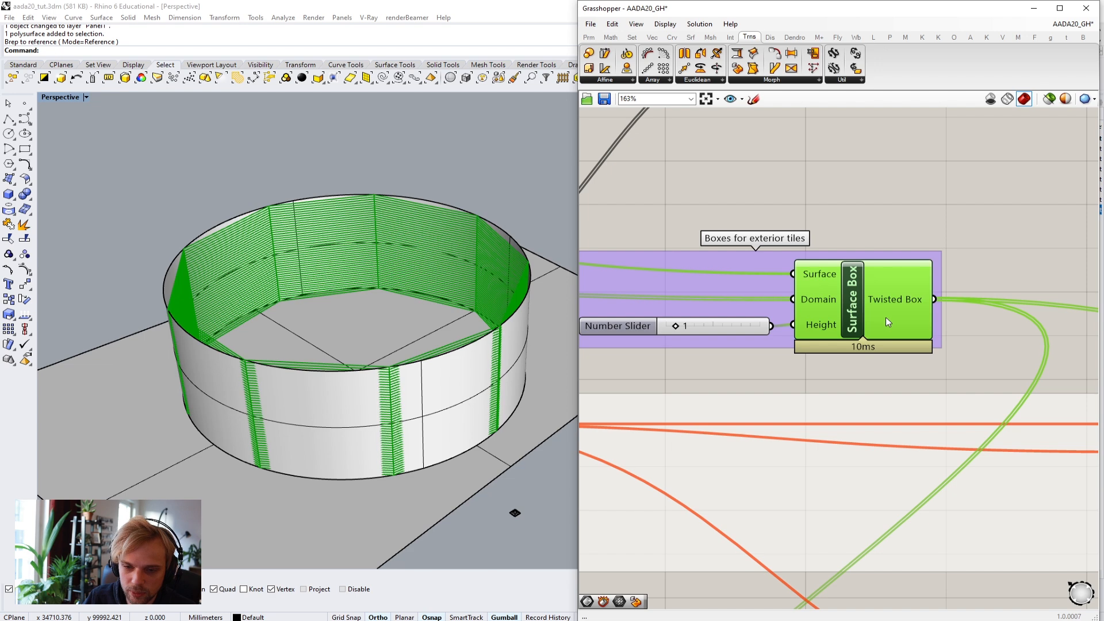
pyautogui.click(889, 210)
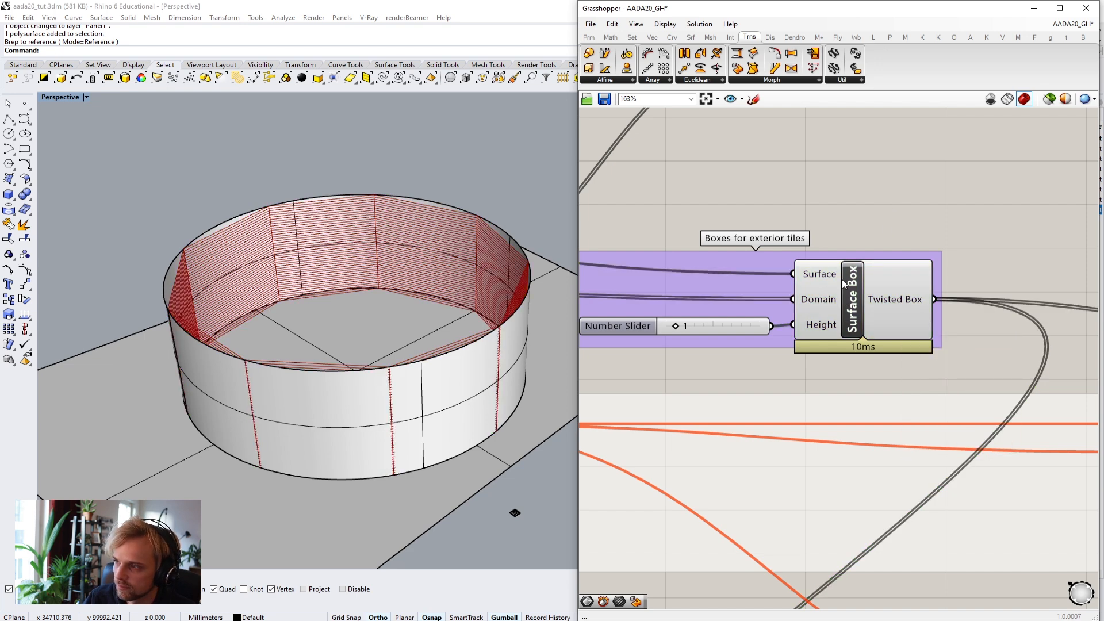
# Step: Highlight the exterior Surface Box output and inspect its previewed boxes around the curved facade, from overview to close-up
pyautogui.rightClick(855, 307)
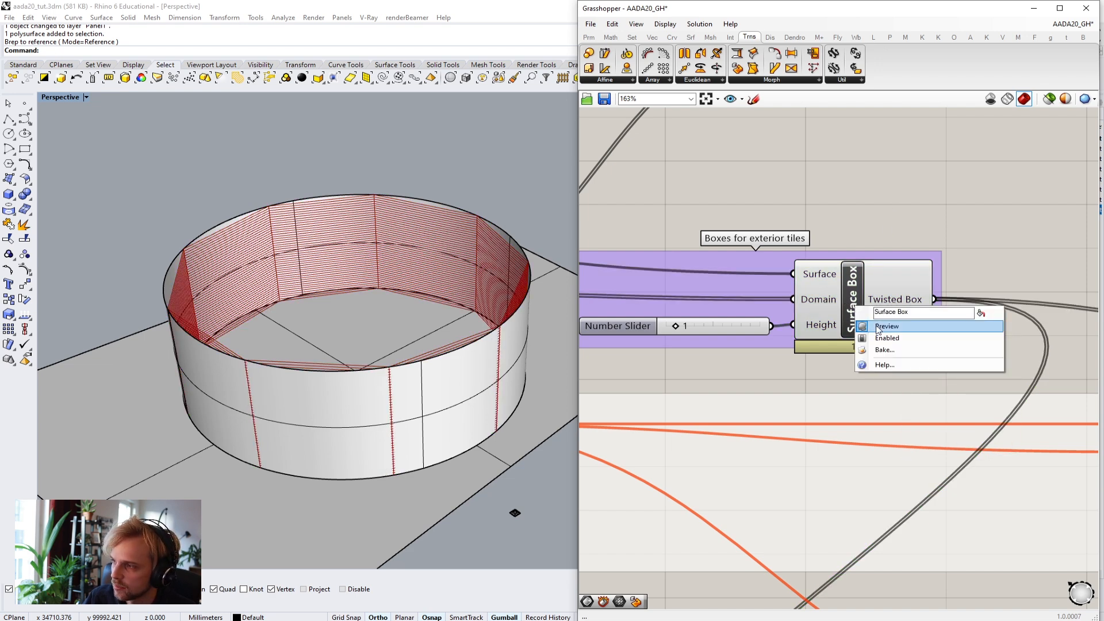
pyautogui.click(854, 205)
pyautogui.click(851, 312)
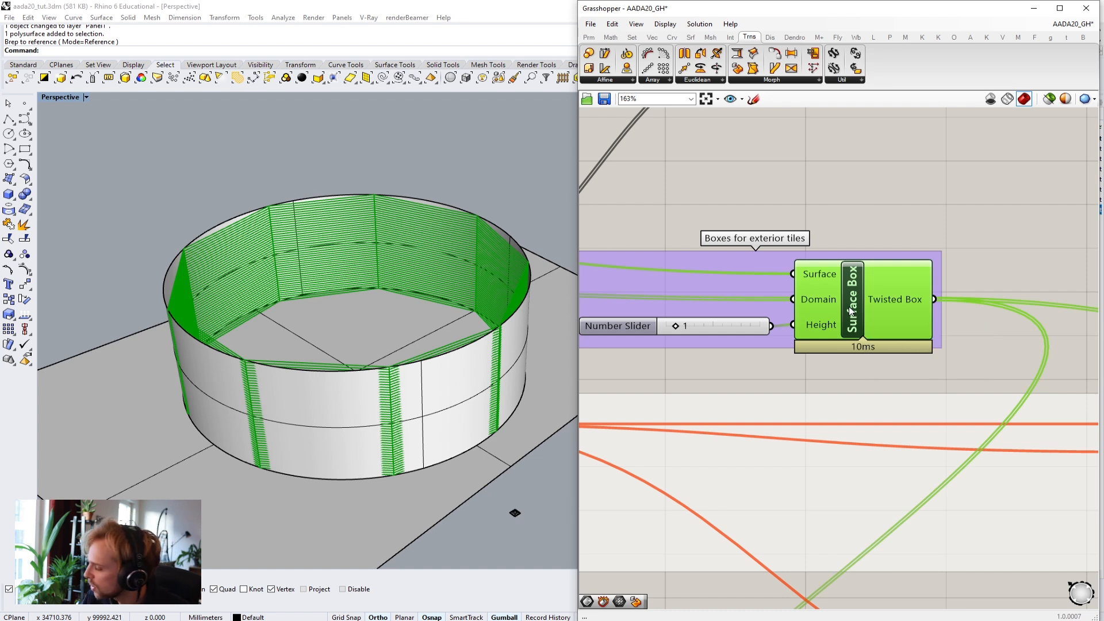
pyautogui.middleClick(848, 308)
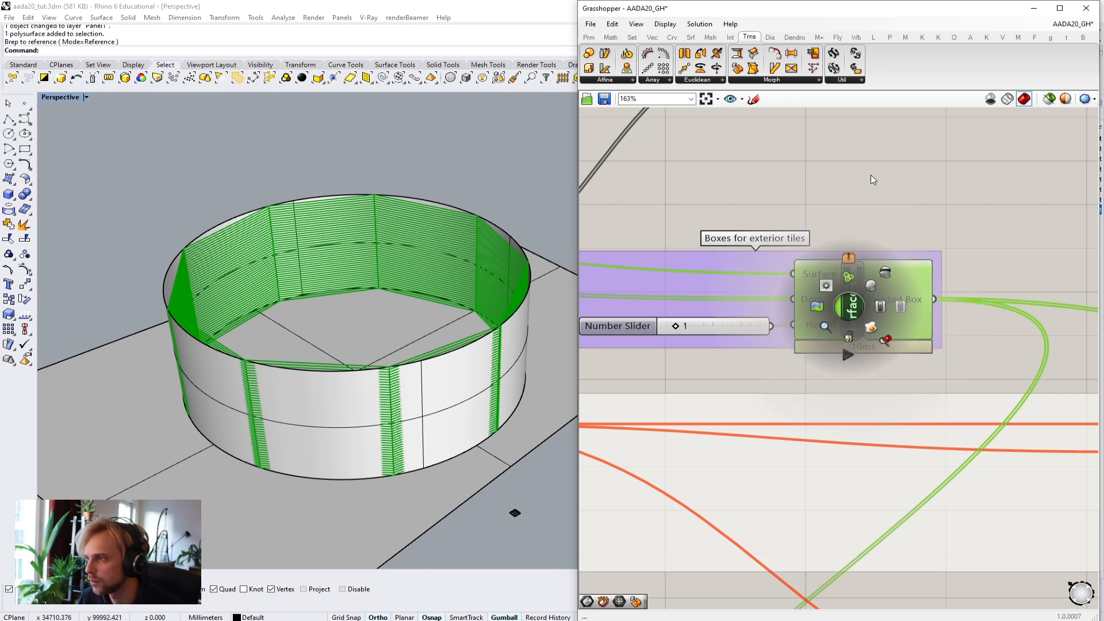
pyautogui.moveTo(417, 248); pyautogui.dragTo(408, 276, button='right')
pyautogui.click(834, 210)
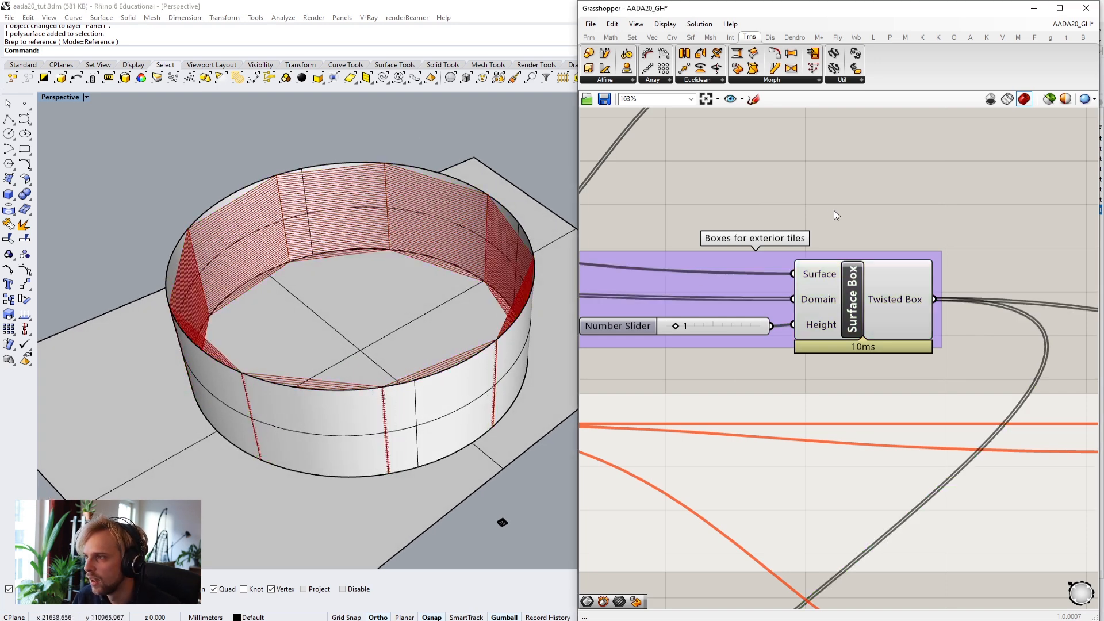
pyautogui.moveTo(367, 242); pyautogui.dragTo(325, 288, button='right')
pyautogui.scroll(2, 377, 224)
pyautogui.scroll(3, 340, 234)
pyautogui.scroll(-5, 318, 238)
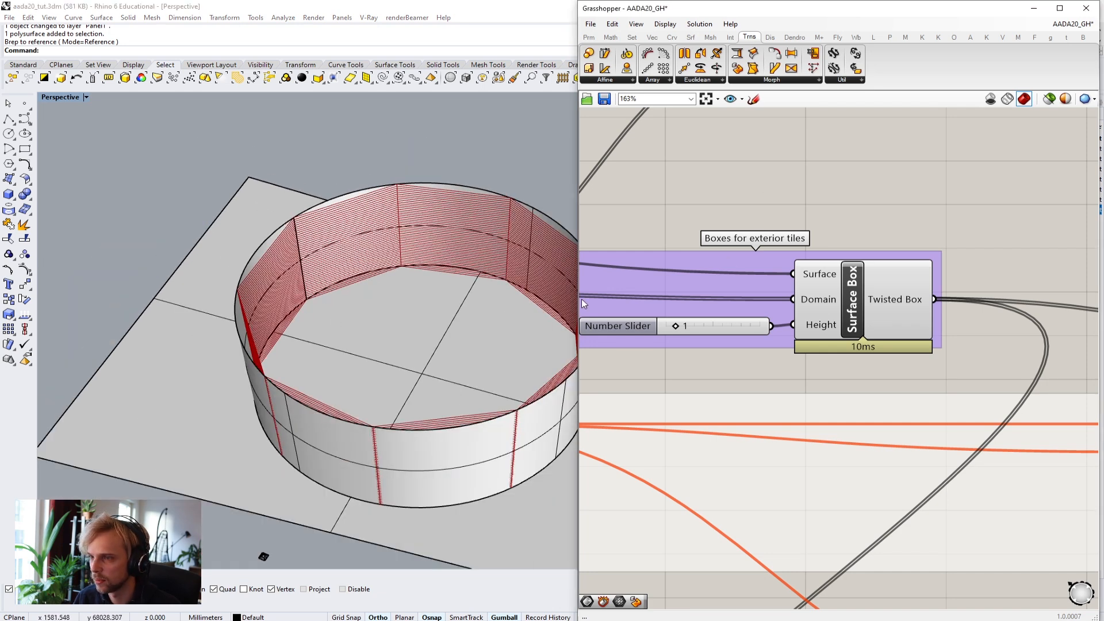
pyautogui.keyDown('shift'); pyautogui.moveTo(375, 329); pyautogui.dragTo(337, 299, button='right'); pyautogui.keyUp('shift')
# Step: Examine the Height sliders of the exterior and interior tile boxes and how these groups sit in the whole definition
pyautogui.moveTo(661, 351); pyautogui.dragTo(816, 310, button='right')
pyautogui.scroll(-3, 816, 310)
pyautogui.moveTo(656, 321); pyautogui.dragTo(743, 319, button='right')
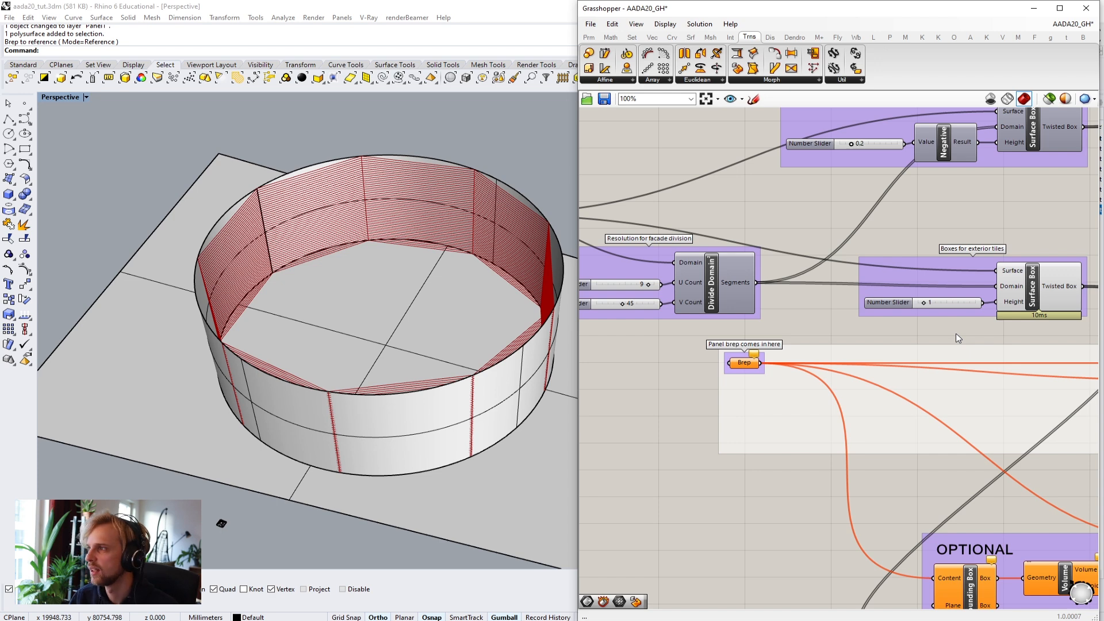
pyautogui.moveTo(913, 301); pyautogui.dragTo(803, 417, button='right')
pyautogui.scroll(3, 807, 416)
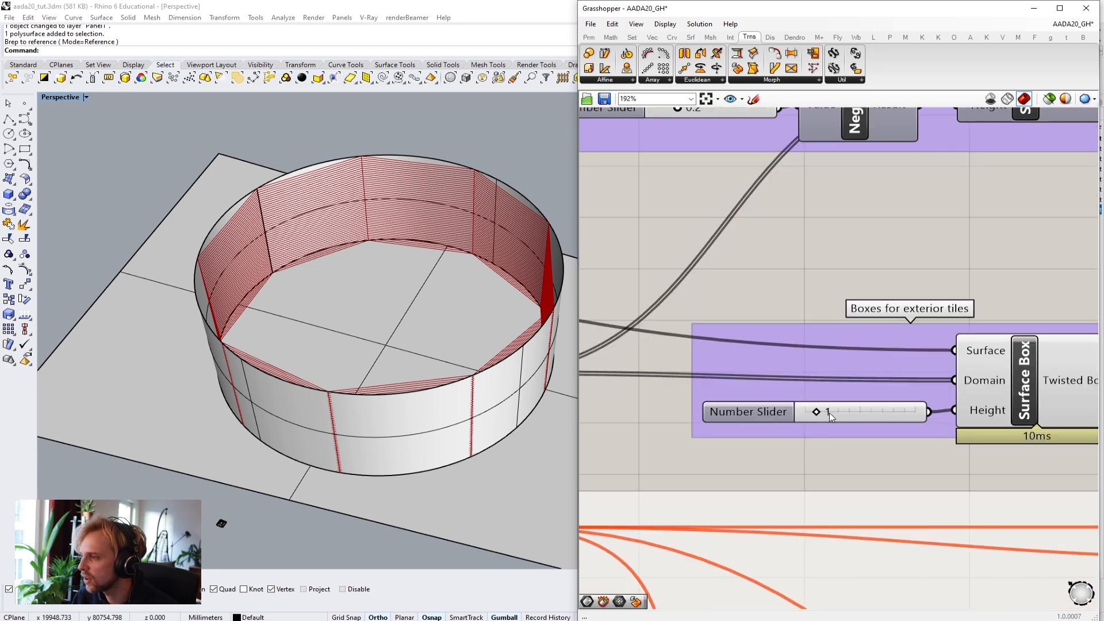
pyautogui.scroll(-3, 891, 373)
pyautogui.scroll(3, 782, 230)
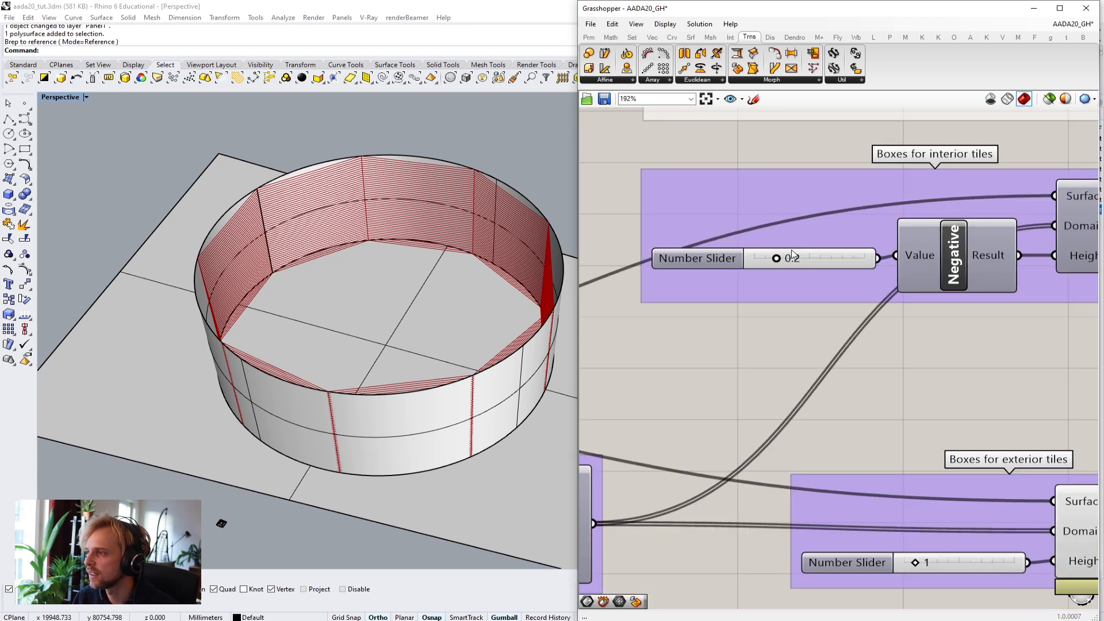
pyautogui.scroll(-2, 822, 262)
pyautogui.scroll(1, 824, 262)
pyautogui.moveTo(823, 262); pyautogui.dragTo(789, 348, button='right')
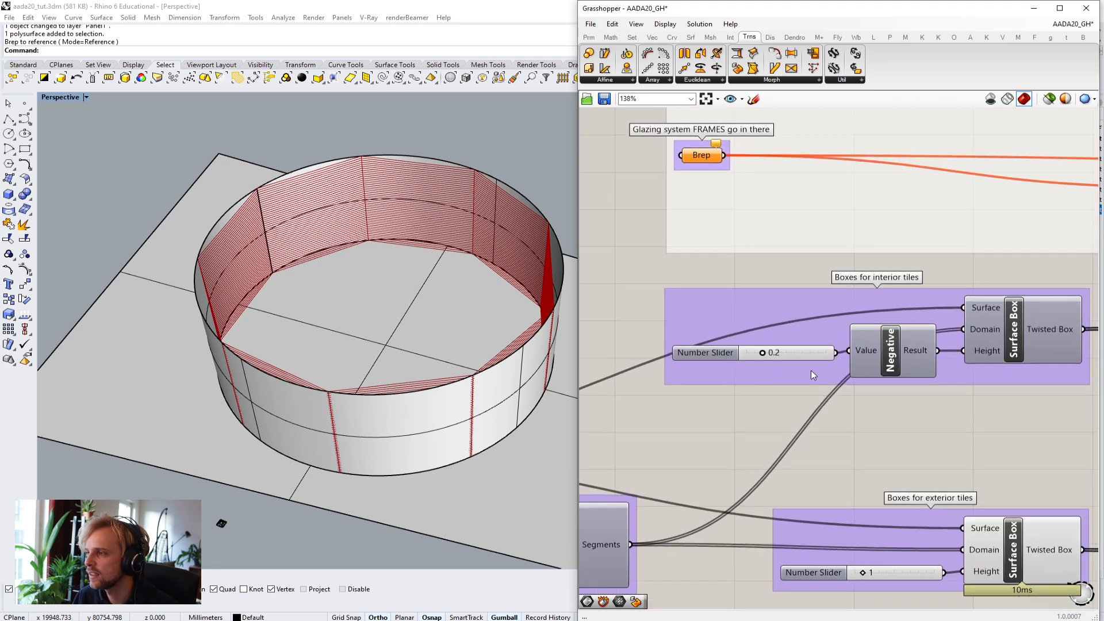
pyautogui.scroll(-5, 773, 362)
pyautogui.scroll(-2, 762, 328)
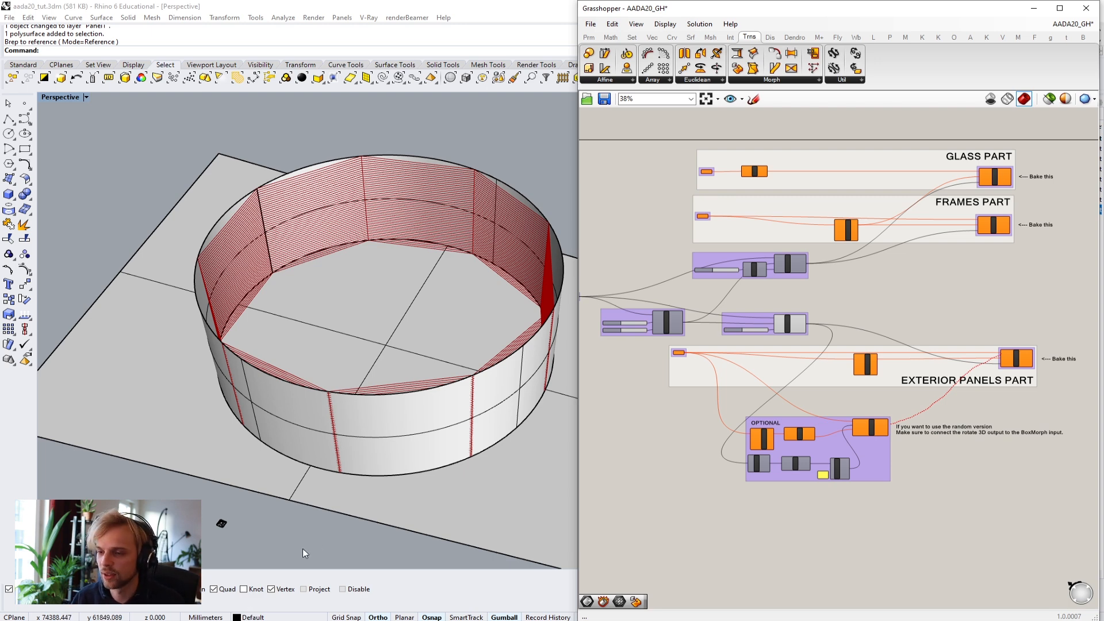
# Step: Change the Rhino document's model units to Meters and accept scaling the model by 0.001
pyautogui.moveTo(320, 532); pyautogui.dragTo(357, 305, button='right')
pyautogui.scroll(-6, 360, 315)
pyautogui.scroll(4, 375, 334)
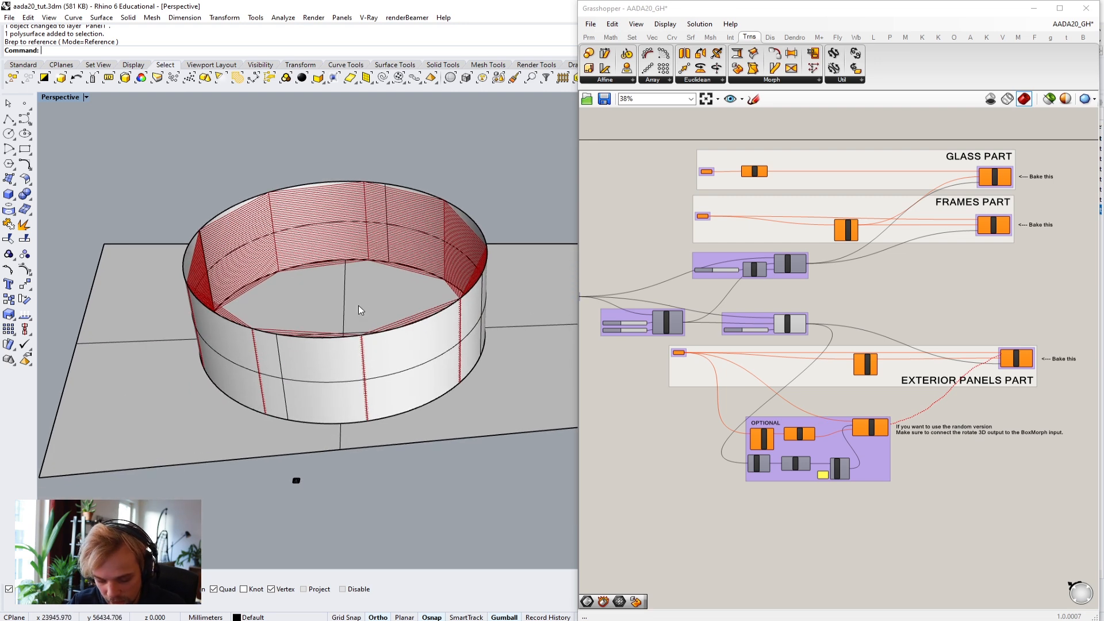
pyautogui.write('Units')
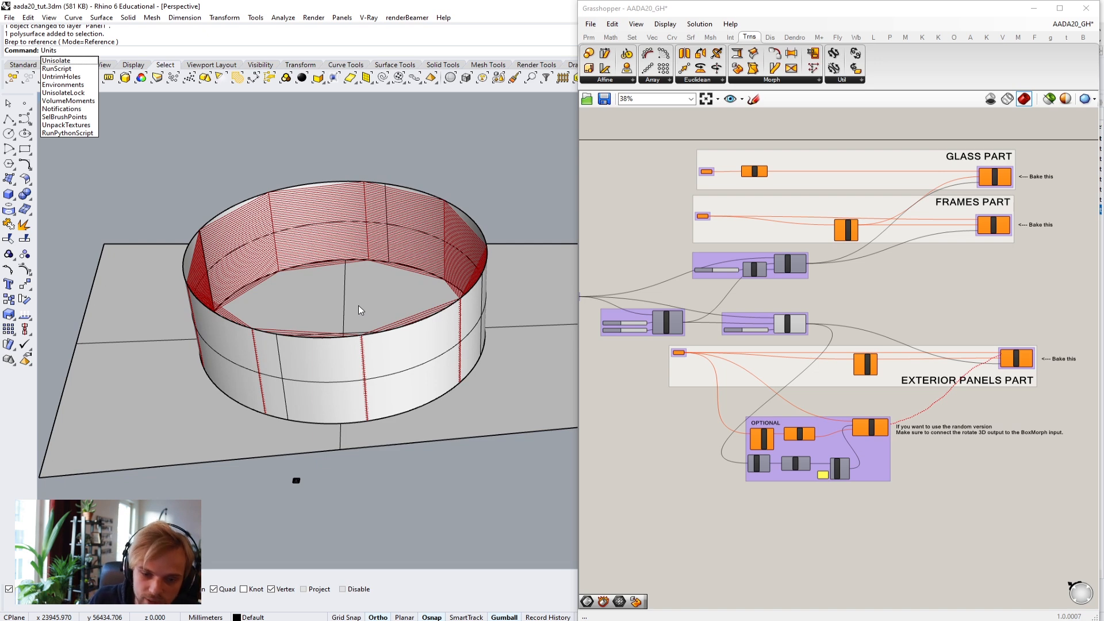
pyautogui.press('Return')
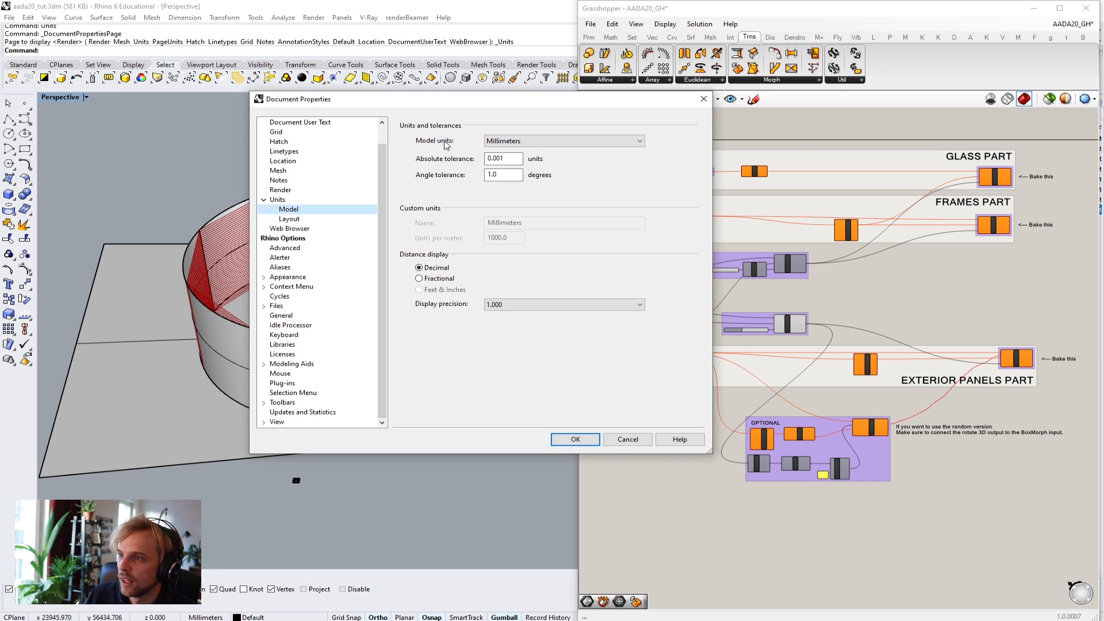
pyautogui.click(532, 143)
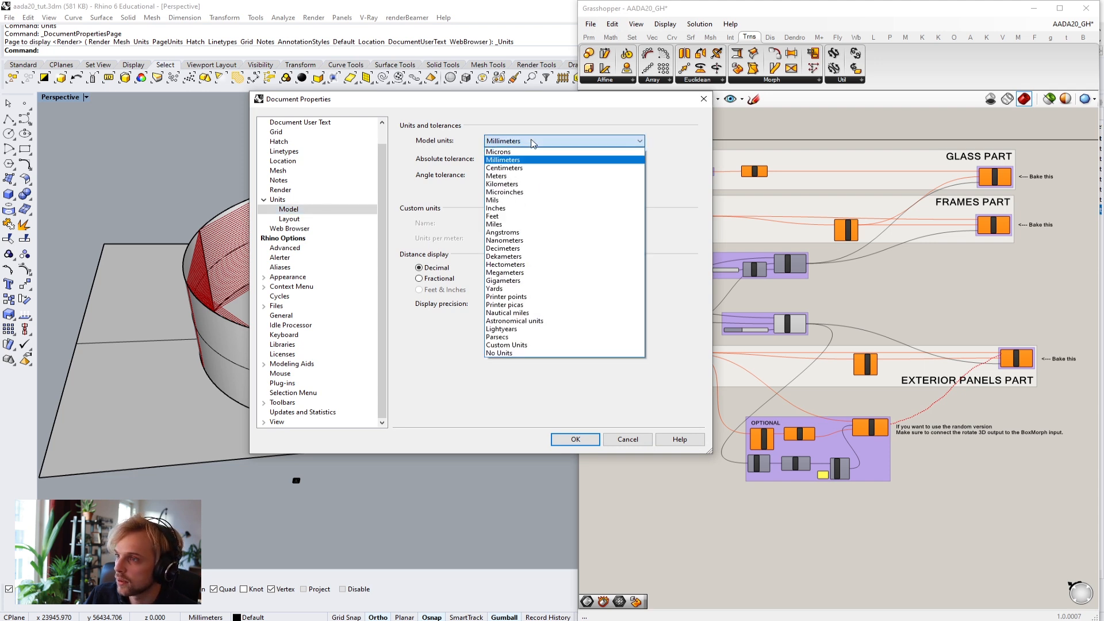
pyautogui.click(515, 177)
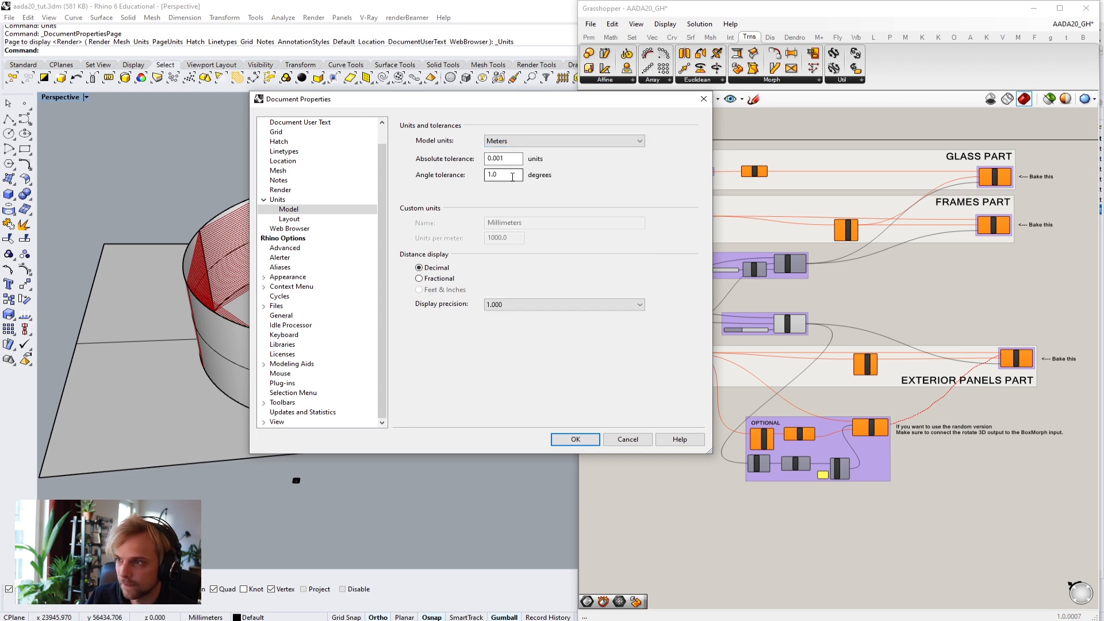
pyautogui.click(574, 439)
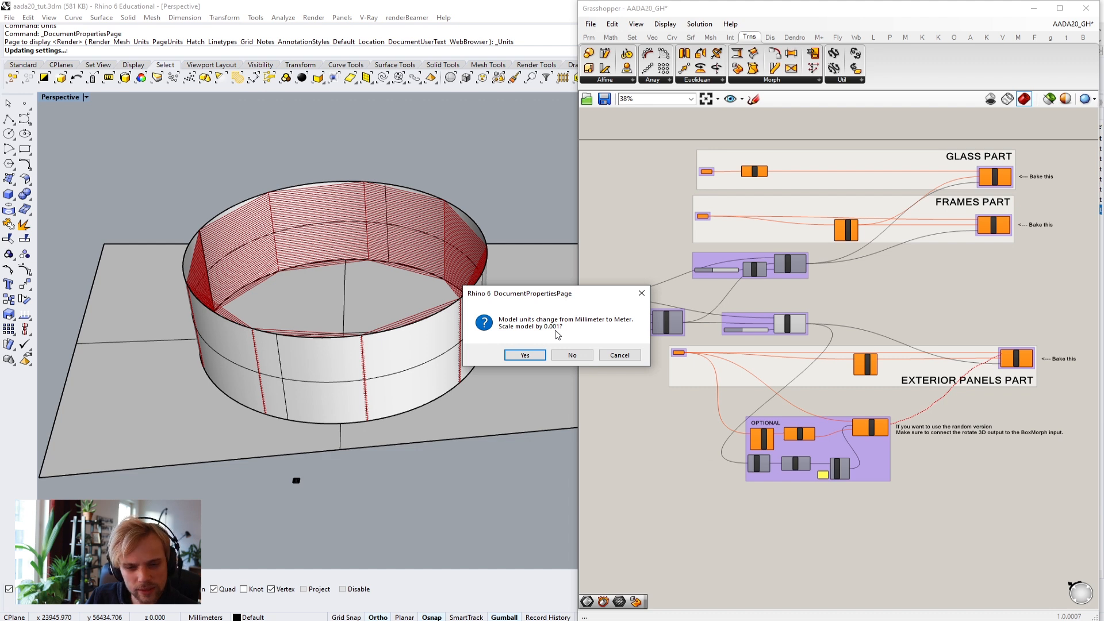
pyautogui.click(525, 355)
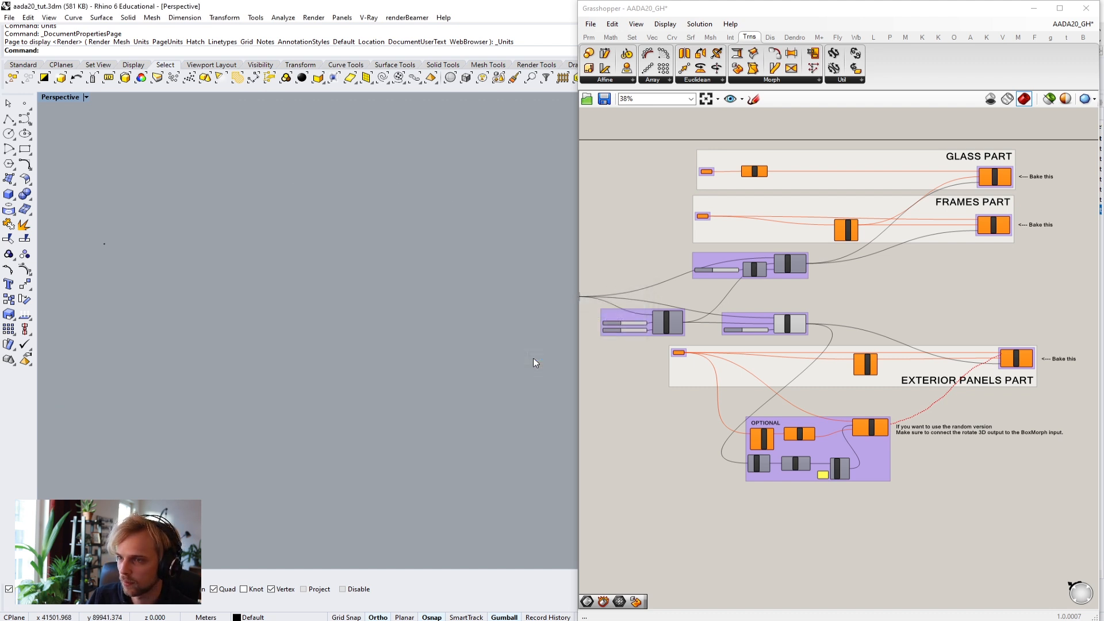
# Step: Select all objects and zoom the Perspective view to the rescaled model with ZS
pyautogui.moveTo(401, 380); pyautogui.dragTo(174, 237)
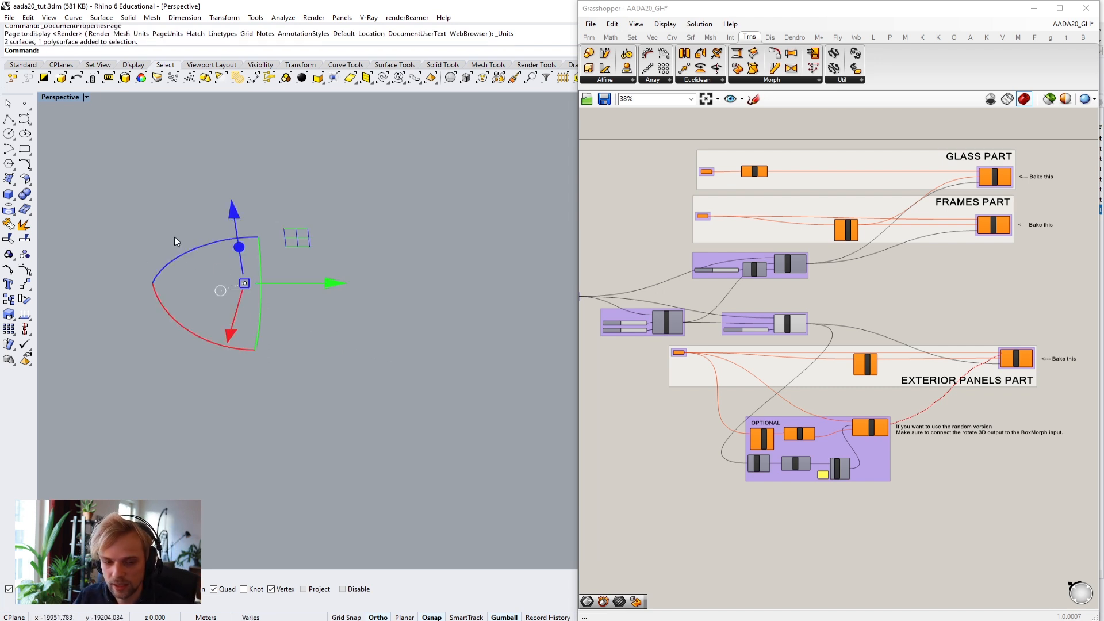
pyautogui.click(392, 360)
pyautogui.hotkey('ctrl', 'a')
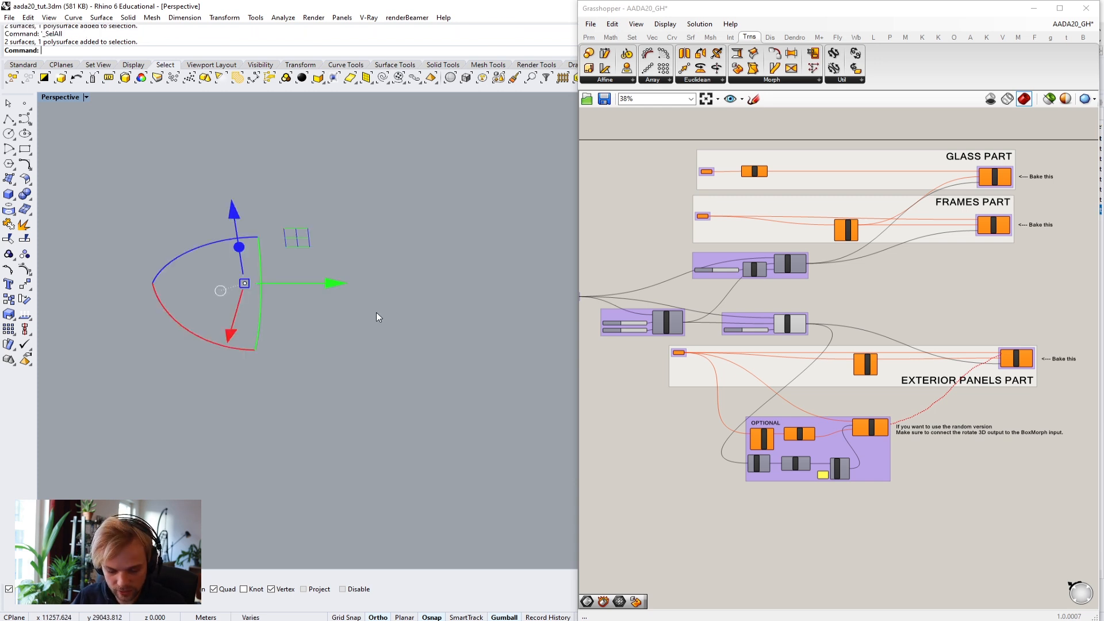
pyautogui.write('ZS')
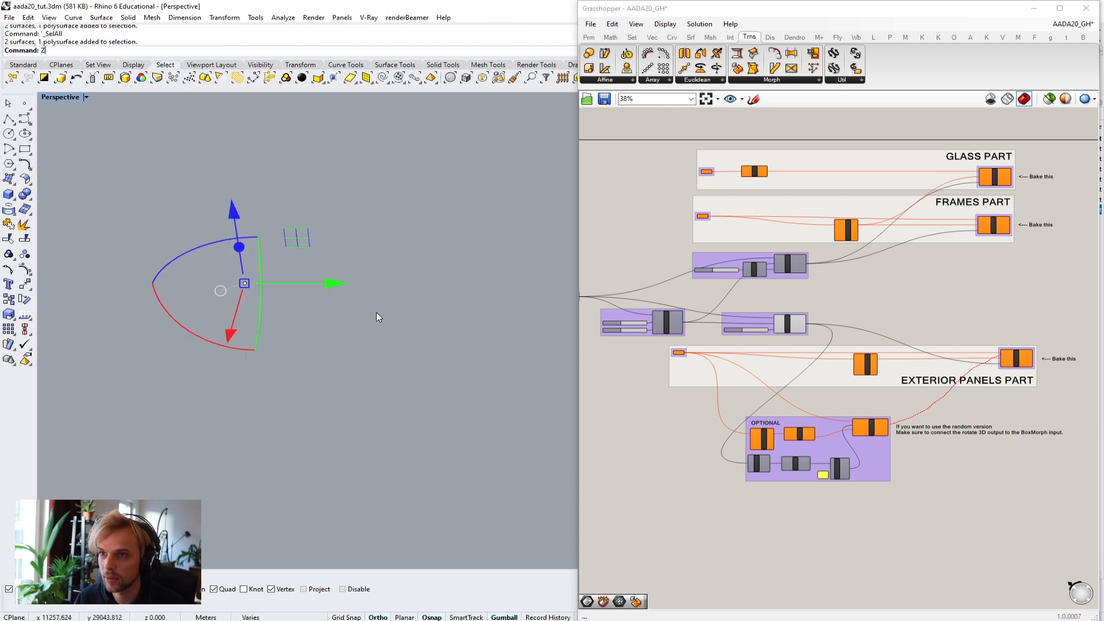
pyautogui.click(110, 260)
pyautogui.moveTo(110, 261); pyautogui.dragTo(268, 271, button='right')
pyautogui.scroll(-5, 271, 288)
pyautogui.keyDown('shift'); pyautogui.moveTo(280, 310); pyautogui.dragTo(267, 315, button='right'); pyautogui.keyUp('shift')
pyautogui.scroll(2, 274, 309)
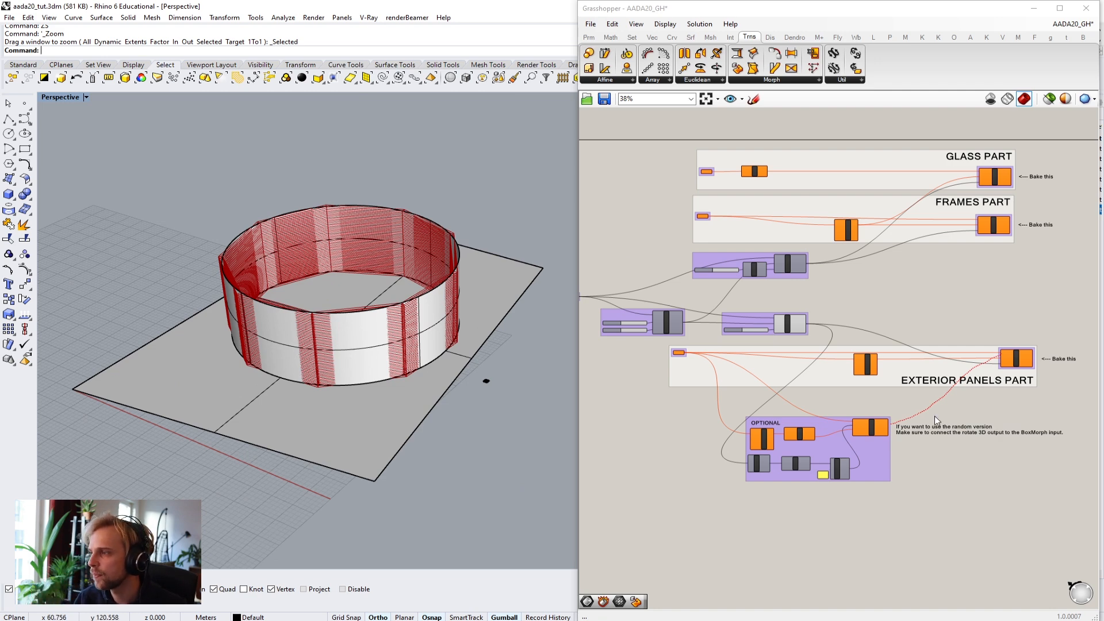
# Step: Move the number slider in the "Boxes for exterior tiles" group into line with the Surface Box's Height input
pyautogui.scroll(5, 480, 235)
pyautogui.scroll(5, 742, 340)
pyautogui.moveTo(804, 352)
pyautogui.mouseDown()
pyautogui.moveTo(825, 340)
pyautogui.moveTo(815, 342)
pyautogui.mouseUp()
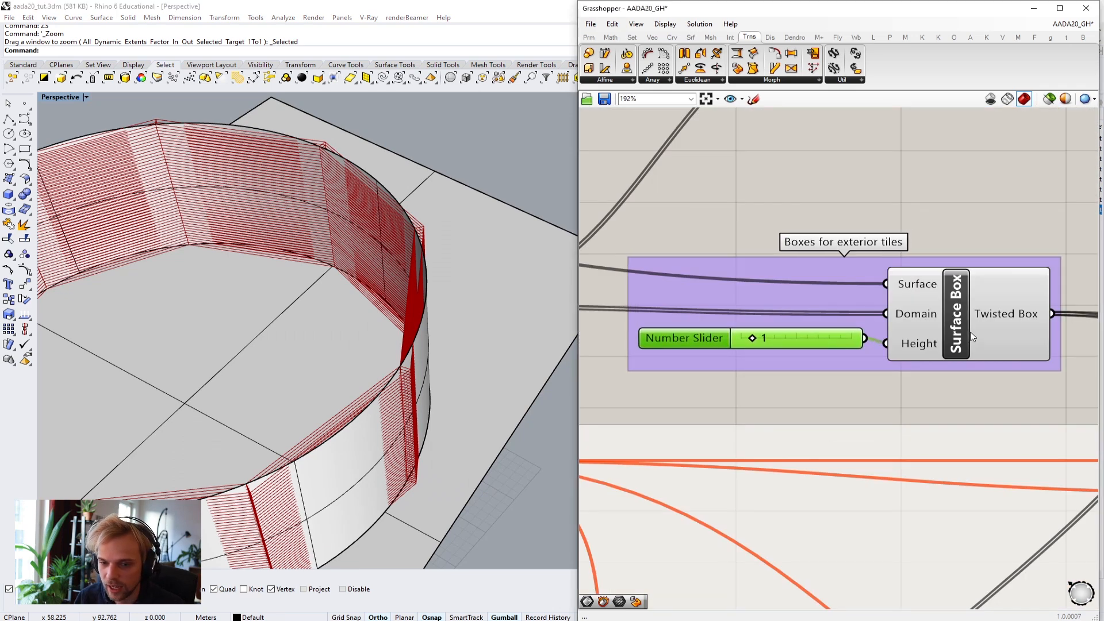
pyautogui.moveTo(772, 345); pyautogui.dragTo(786, 343)
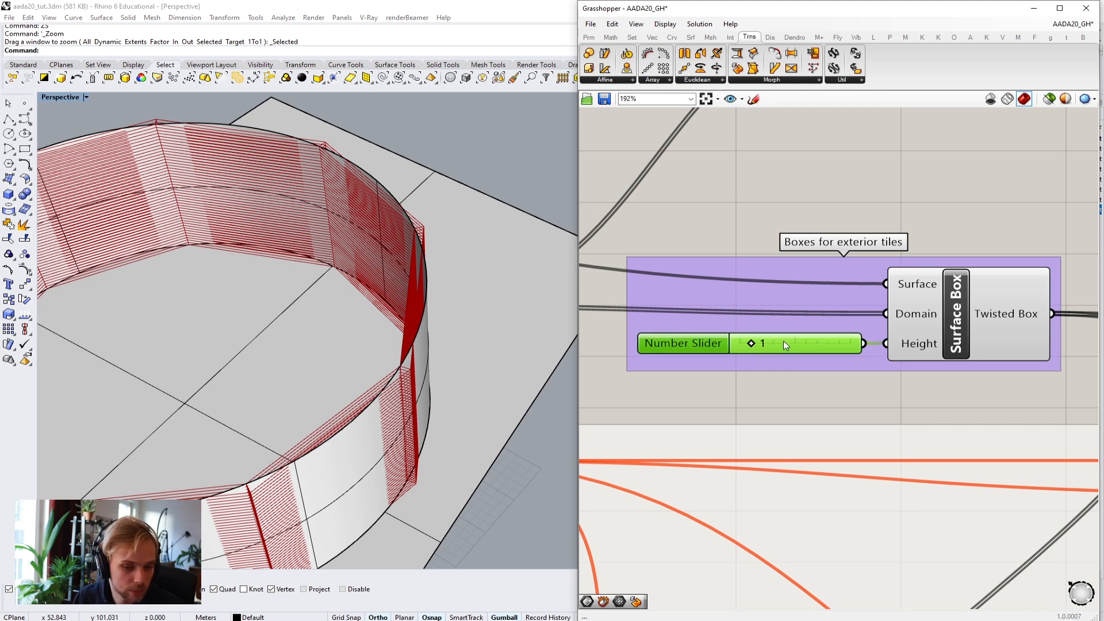
# Step: Try a facade division with a U Count of 7 and a V Count of 40
pyautogui.scroll(-5, 753, 357)
pyautogui.scroll(2, 747, 351)
pyautogui.moveTo(657, 316); pyautogui.dragTo(869, 280, button='right')
pyautogui.scroll(6, 444, 319)
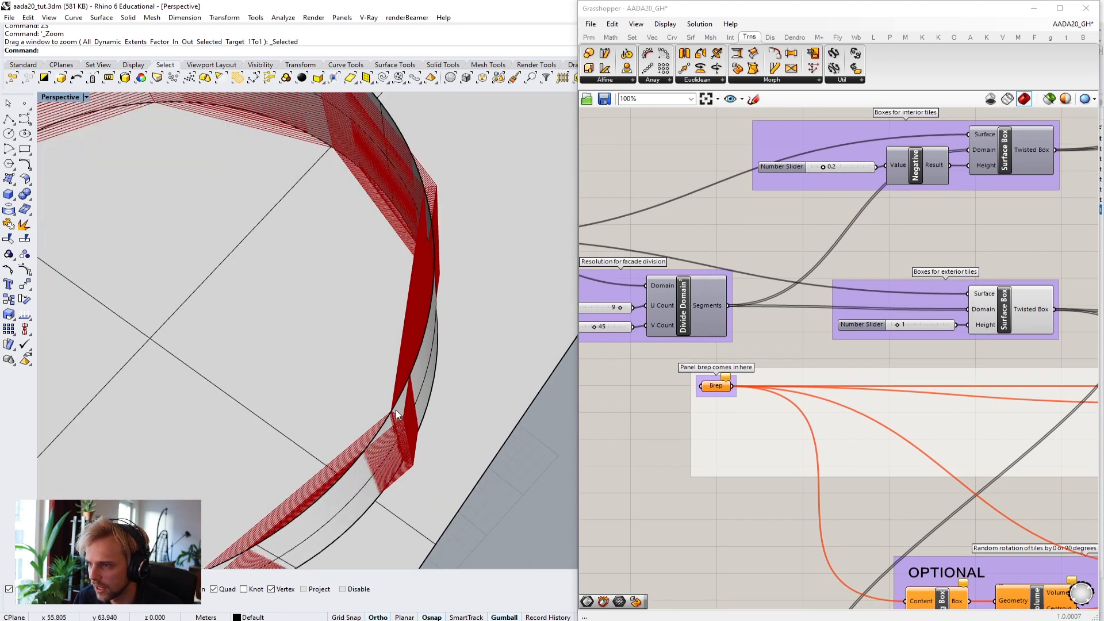
pyautogui.scroll(-10, 420, 397)
pyautogui.scroll(3, 308, 303)
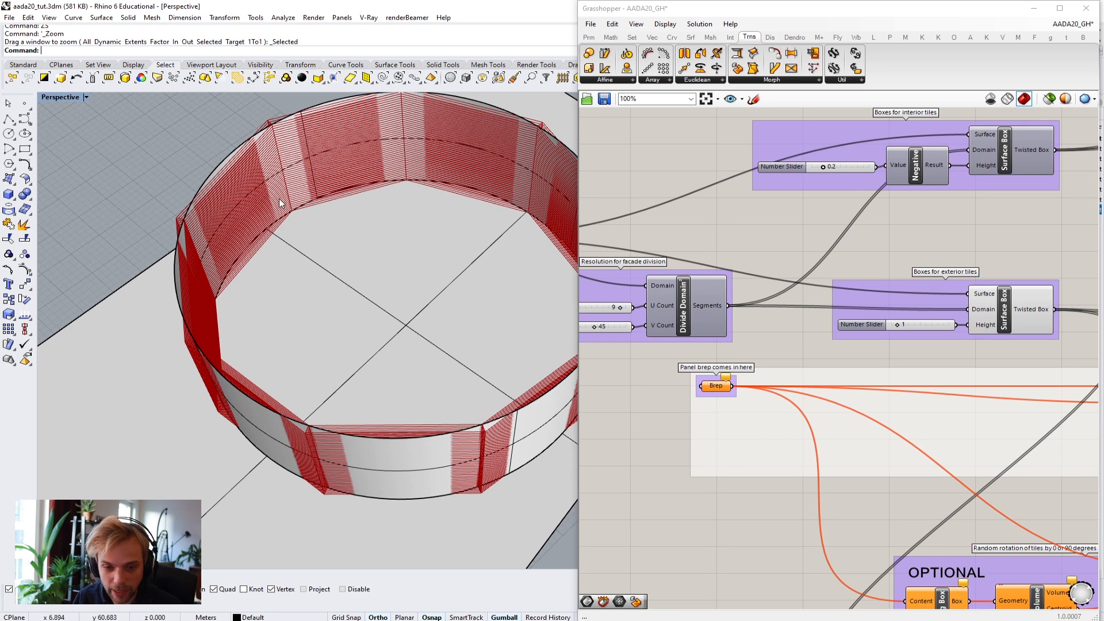
pyautogui.moveTo(717, 337); pyautogui.dragTo(780, 312, button='right')
pyautogui.scroll(4, 780, 311)
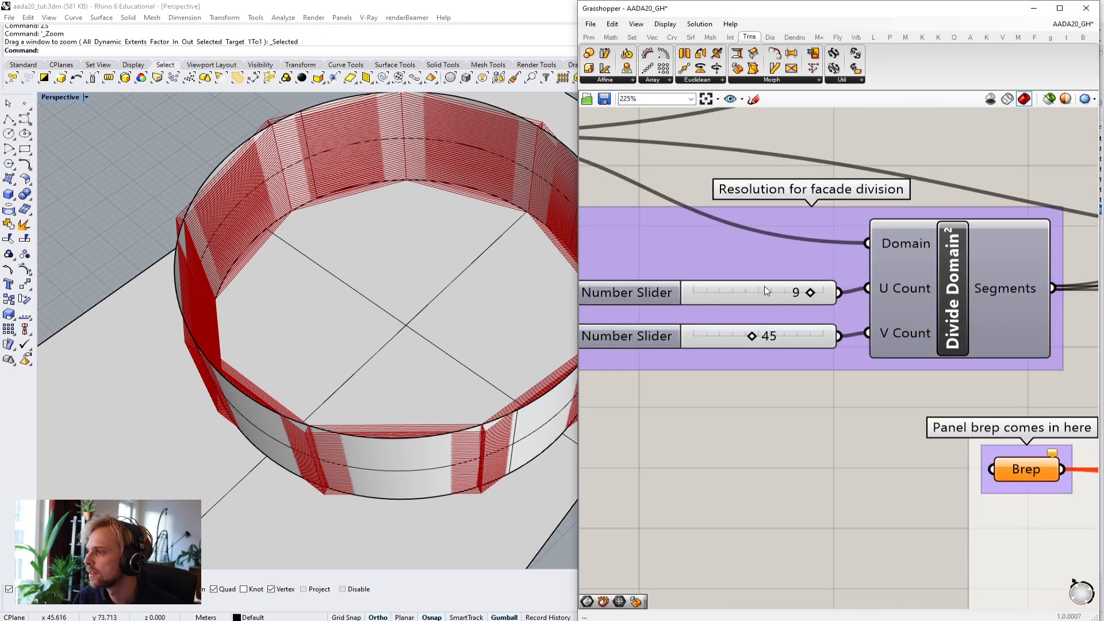
pyautogui.click(764, 286)
pyautogui.moveTo(798, 288); pyautogui.dragTo(774, 300)
pyautogui.moveTo(753, 337)
pyautogui.mouseDown()
pyautogui.moveTo(687, 338)
pyautogui.moveTo(755, 340)
pyautogui.mouseUp()
pyautogui.click(780, 376)
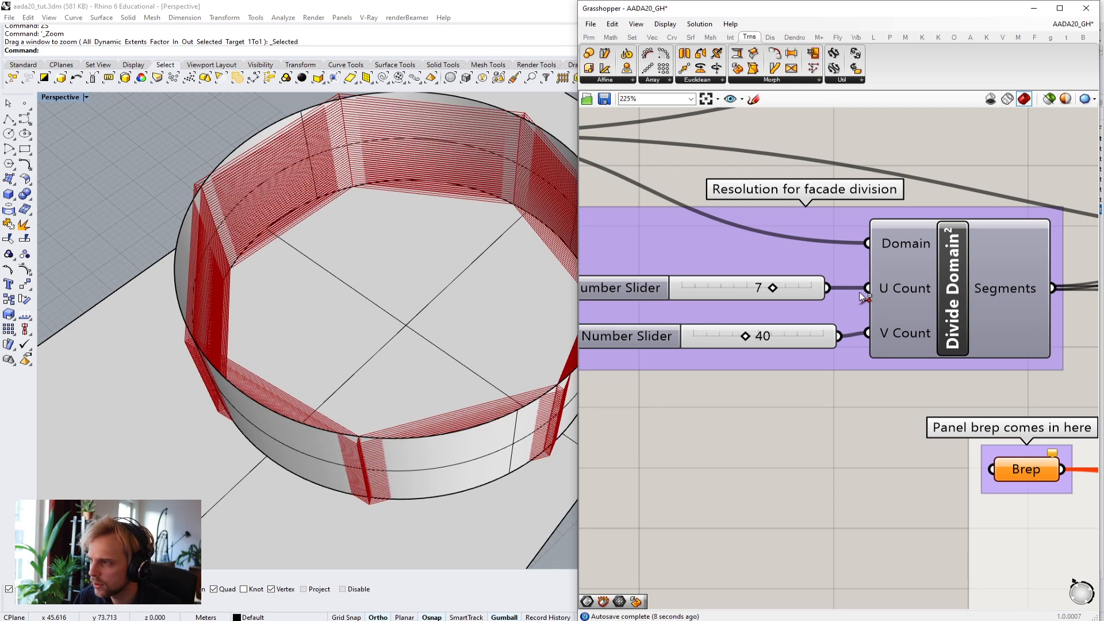
# Step: Disconnect both facade division sliders and swap them, wiring the 40 slider to U Count and the 7 slider to V Count
pyautogui.keyDown('ctrl'); pyautogui.moveTo(866, 289); pyautogui.dragTo(825, 288); pyautogui.keyUp('ctrl')
pyautogui.keyDown('ctrl'); pyautogui.moveTo(822, 343); pyautogui.dragTo(821, 345); pyautogui.keyUp('ctrl')
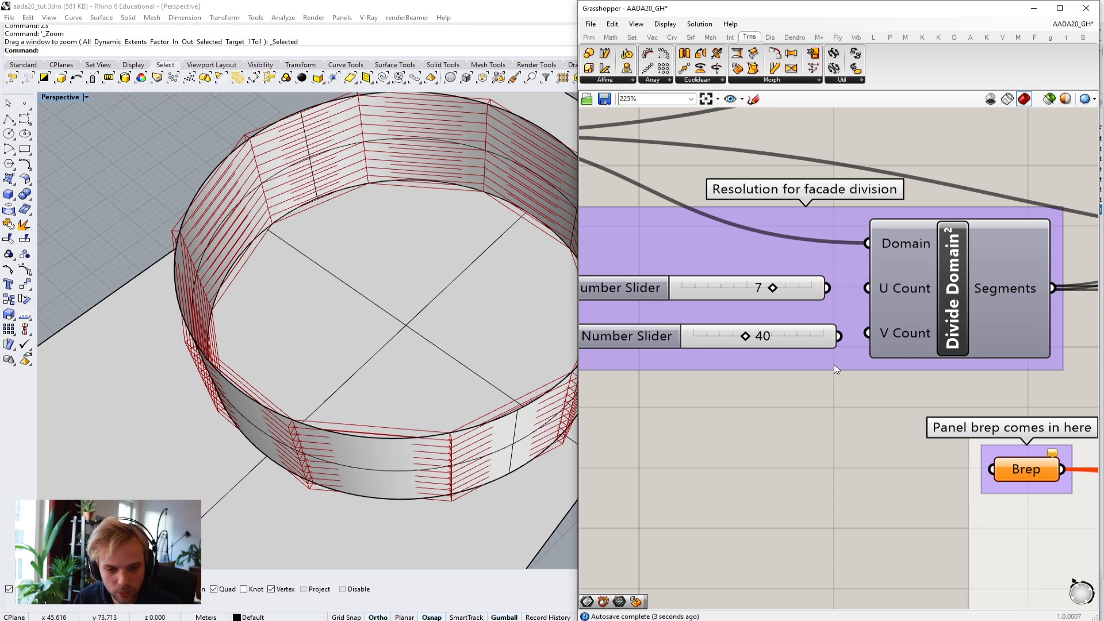
pyautogui.moveTo(790, 341)
pyautogui.mouseDown()
pyautogui.moveTo(780, 258)
pyautogui.moveTo(806, 350)
pyautogui.mouseUp()
pyautogui.moveTo(786, 254); pyautogui.dragTo(859, 295)
pyautogui.moveTo(797, 354); pyautogui.dragTo(867, 333)
# Step: Set the facade division's V Count to 10 and U Count to 50, and line up both sliders with their inputs
pyautogui.moveTo(419, 316); pyautogui.dragTo(436, 265, button='right')
pyautogui.scroll(2, 758, 339)
pyautogui.moveTo(774, 337); pyautogui.dragTo(828, 339)
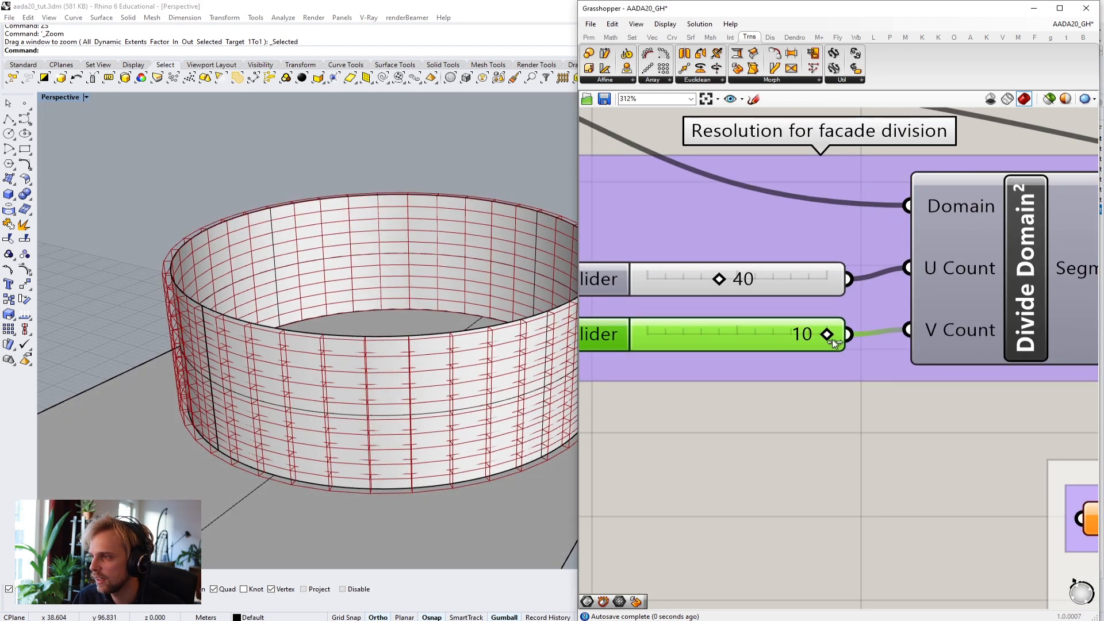
pyautogui.moveTo(726, 287); pyautogui.dragTo(742, 290)
pyautogui.moveTo(396, 353); pyautogui.dragTo(365, 319, button='right')
pyautogui.scroll(-2, 191, 285)
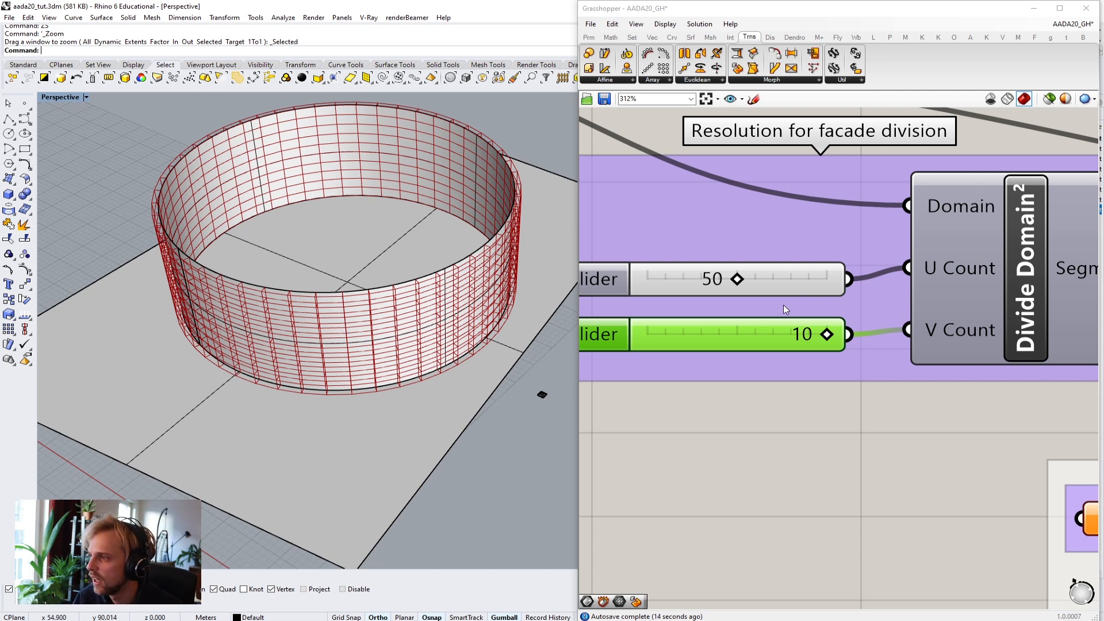
pyautogui.moveTo(789, 276); pyautogui.dragTo(794, 264)
pyautogui.moveTo(809, 349)
pyautogui.mouseDown()
pyautogui.moveTo(810, 333)
pyautogui.moveTo(811, 345)
pyautogui.mouseUp()
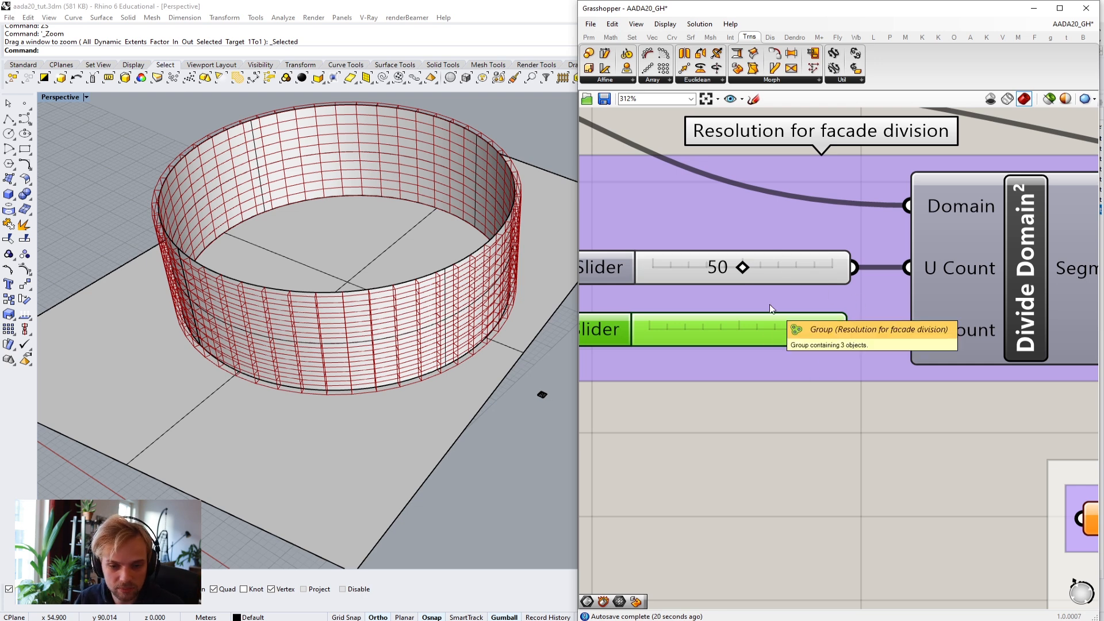
# Step: Examine the exterior Surface Box's boxes on the facade and the Brep input labelled "Panel brep comes in here"
pyautogui.scroll(-5, 771, 309)
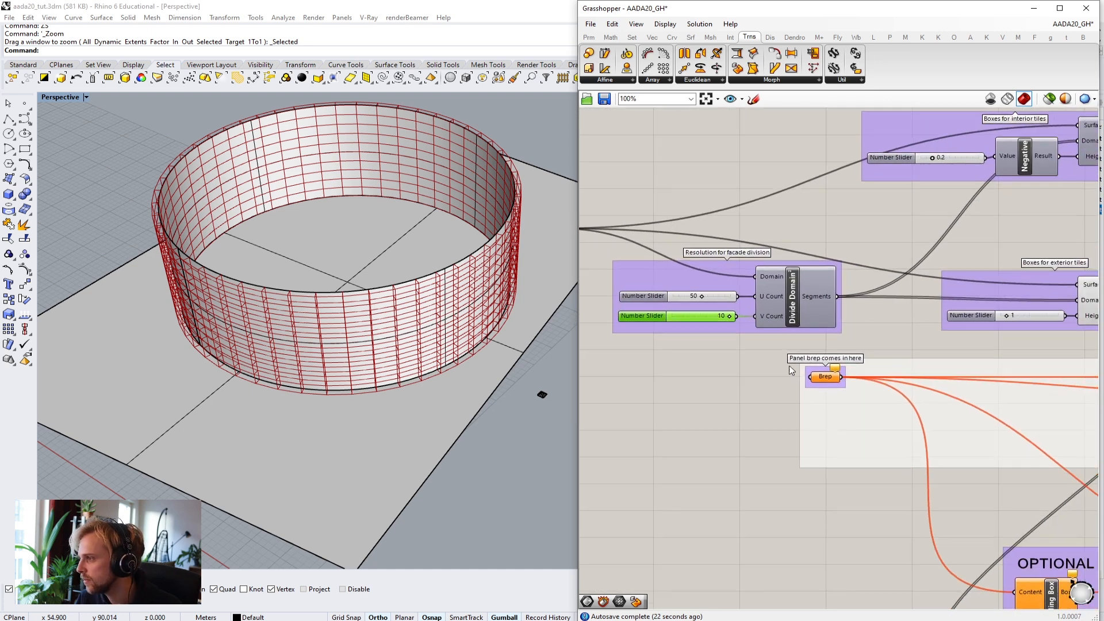
pyautogui.scroll(4, 540, 395)
pyautogui.scroll(-3, 790, 386)
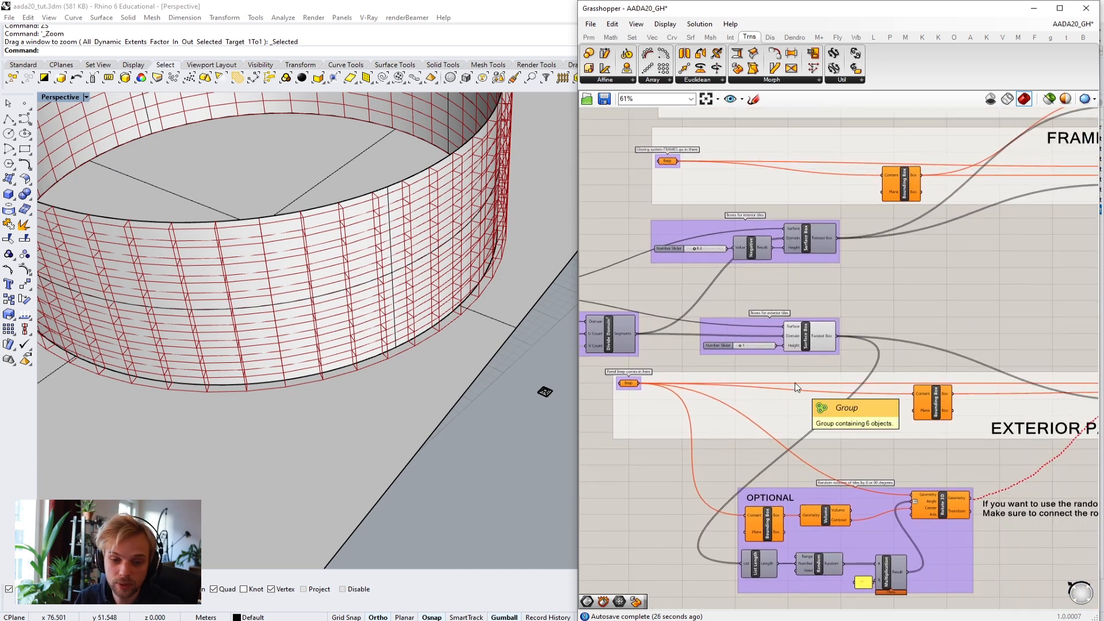
pyautogui.click(815, 335)
pyautogui.scroll(2, 817, 349)
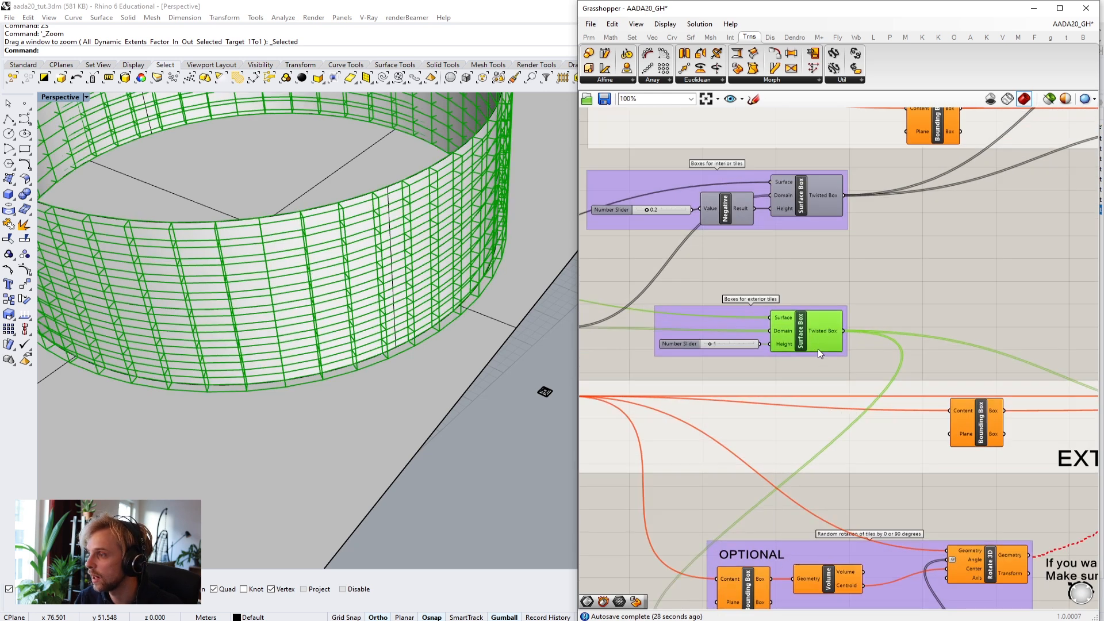
pyautogui.scroll(3, 818, 348)
pyautogui.click(820, 310)
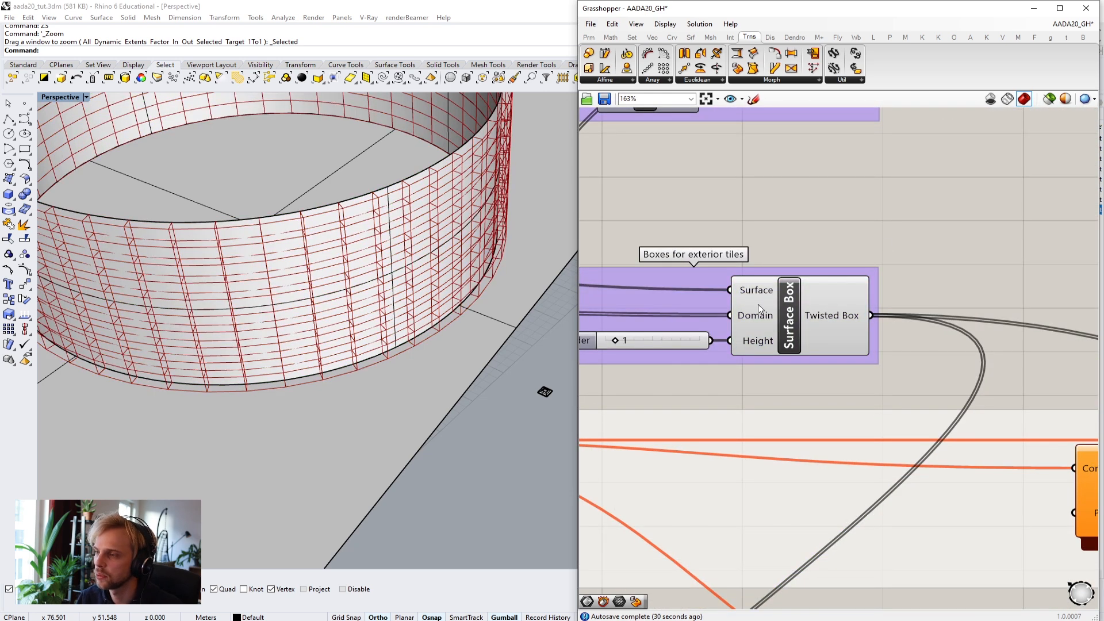
pyautogui.scroll(-3, 772, 270)
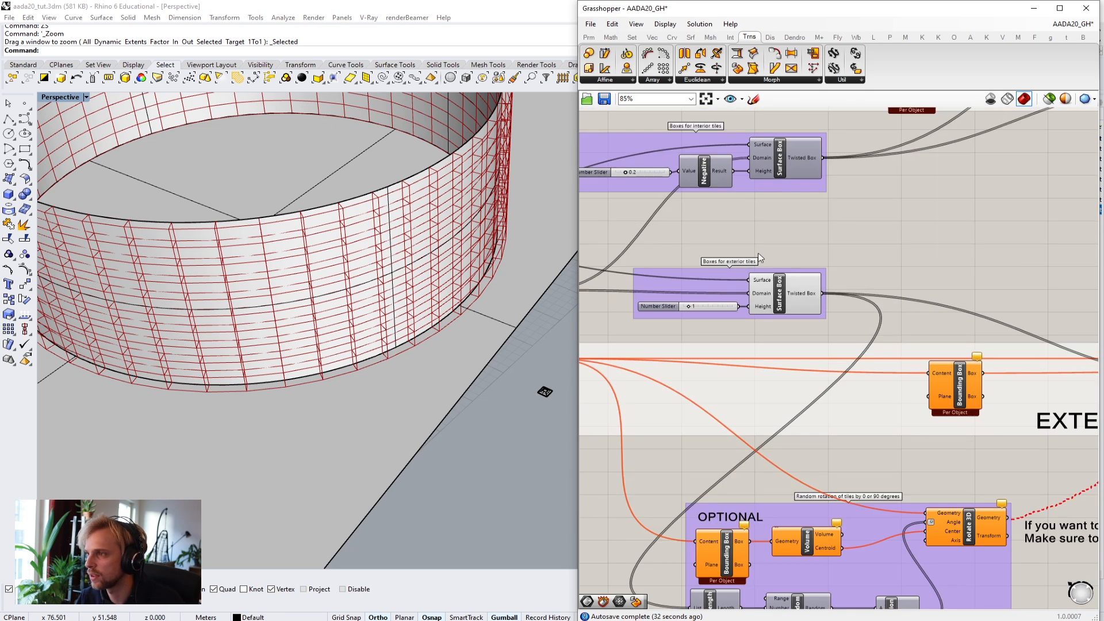
pyautogui.moveTo(750, 252); pyautogui.dragTo(899, 202, button='right')
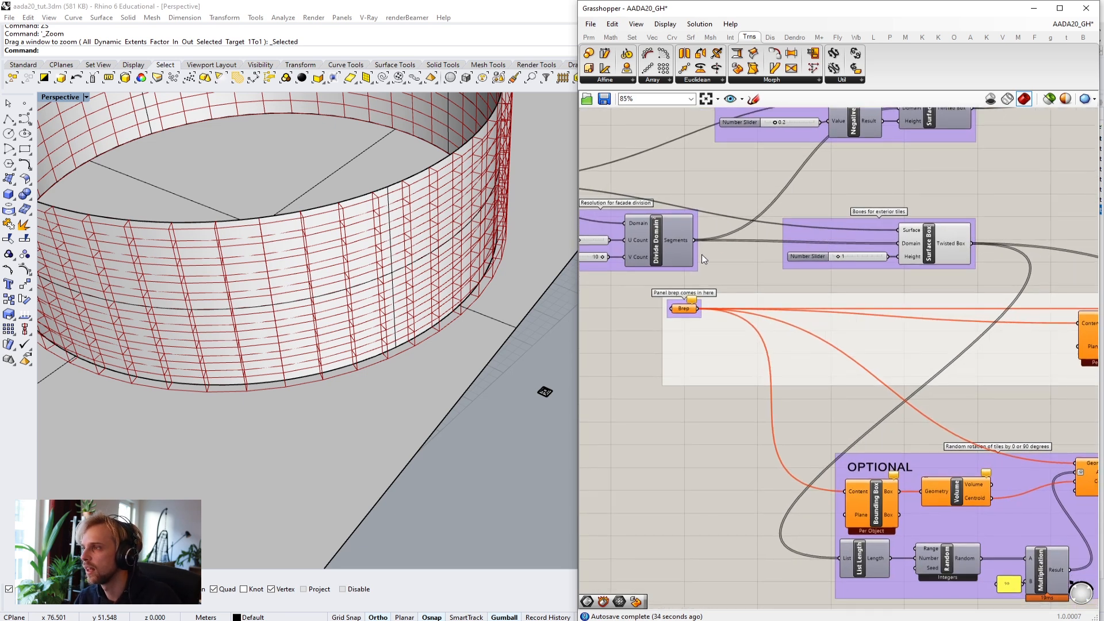
pyautogui.scroll(3, 761, 310)
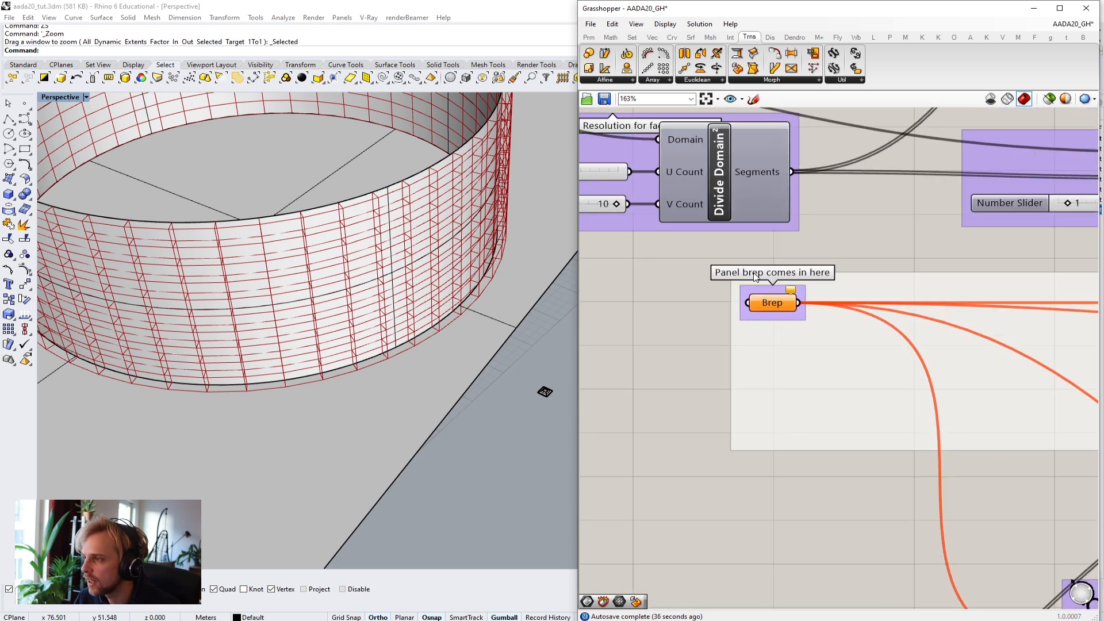
pyautogui.scroll(5, 333, 196)
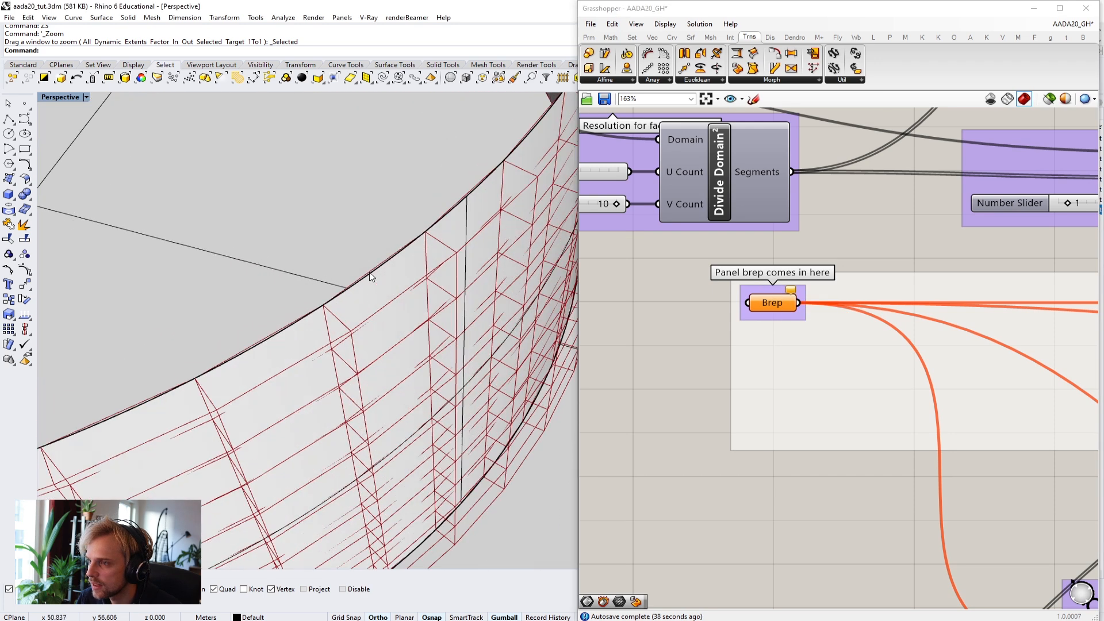
pyautogui.scroll(-2, 772, 230)
pyautogui.scroll(-3, 771, 230)
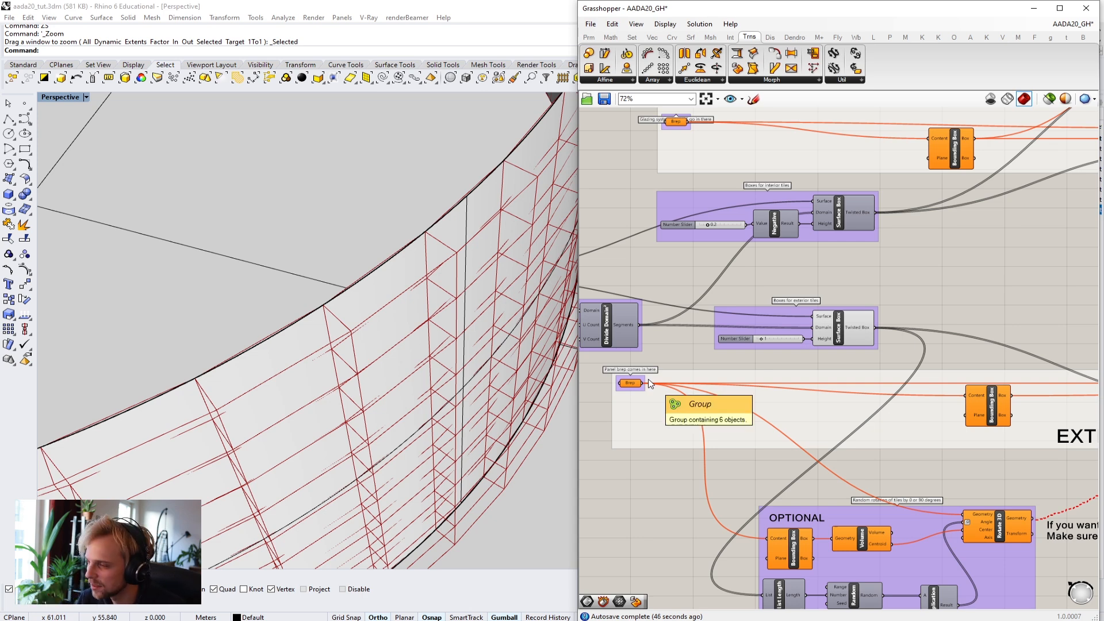
# Step: Select the exterior Surface Box component and move it into line with its Height slider
pyautogui.scroll(4, 774, 341)
pyautogui.click(879, 301)
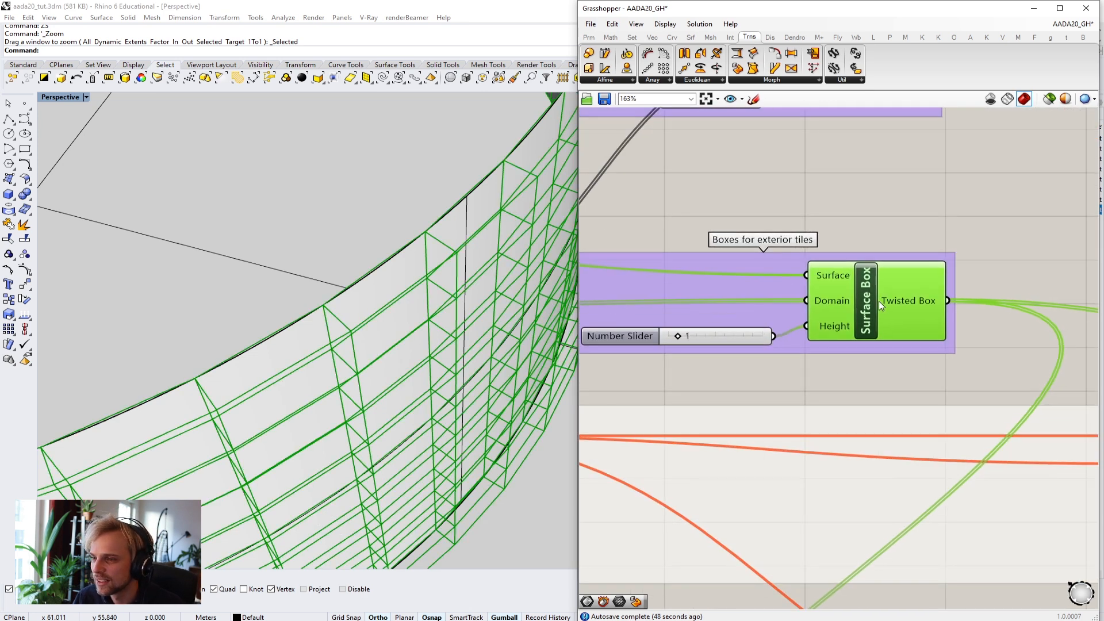
pyautogui.moveTo(872, 313); pyautogui.dragTo(875, 313)
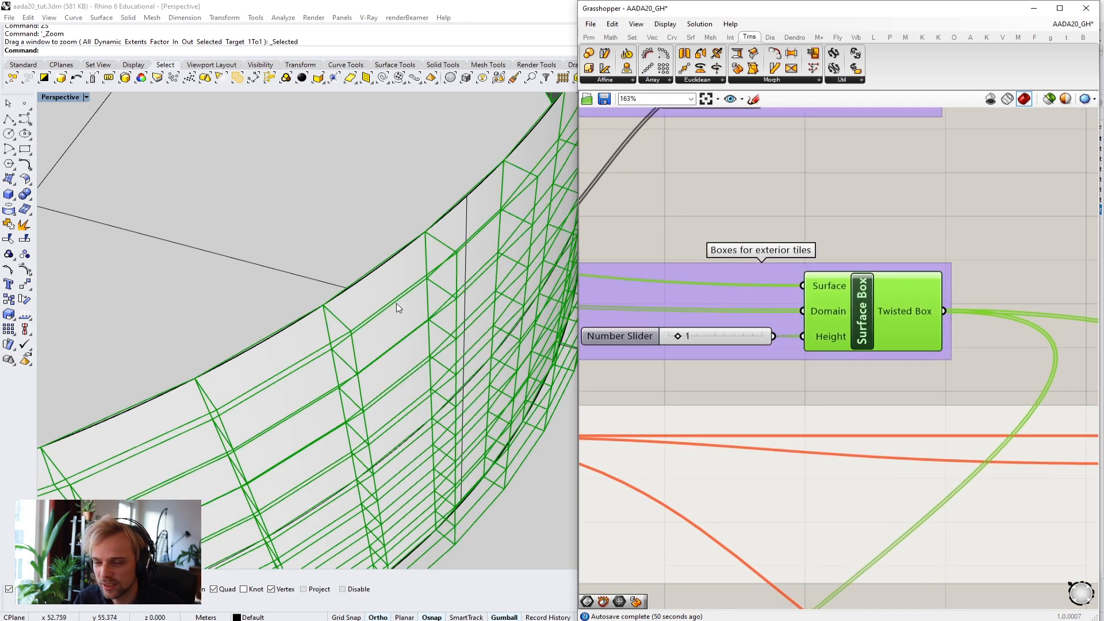
# Step: Select the curved facade surface and inspect the highlighted boxes around it from close-up to a side overview
pyautogui.scroll(-5, 397, 308)
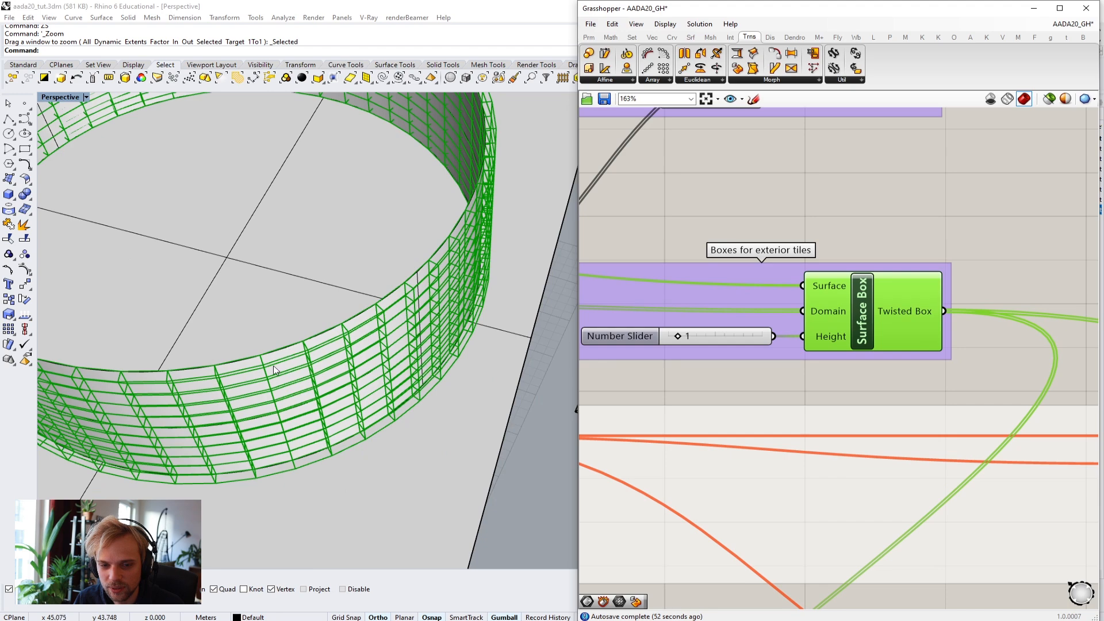
pyautogui.scroll(6, 282, 367)
pyautogui.click(285, 383)
pyautogui.scroll(-10, 285, 383)
pyautogui.moveTo(272, 413); pyautogui.dragTo(314, 327, button='right')
pyautogui.scroll(3, 314, 327)
pyautogui.scroll(-5, 248, 333)
pyautogui.scroll(4, 299, 306)
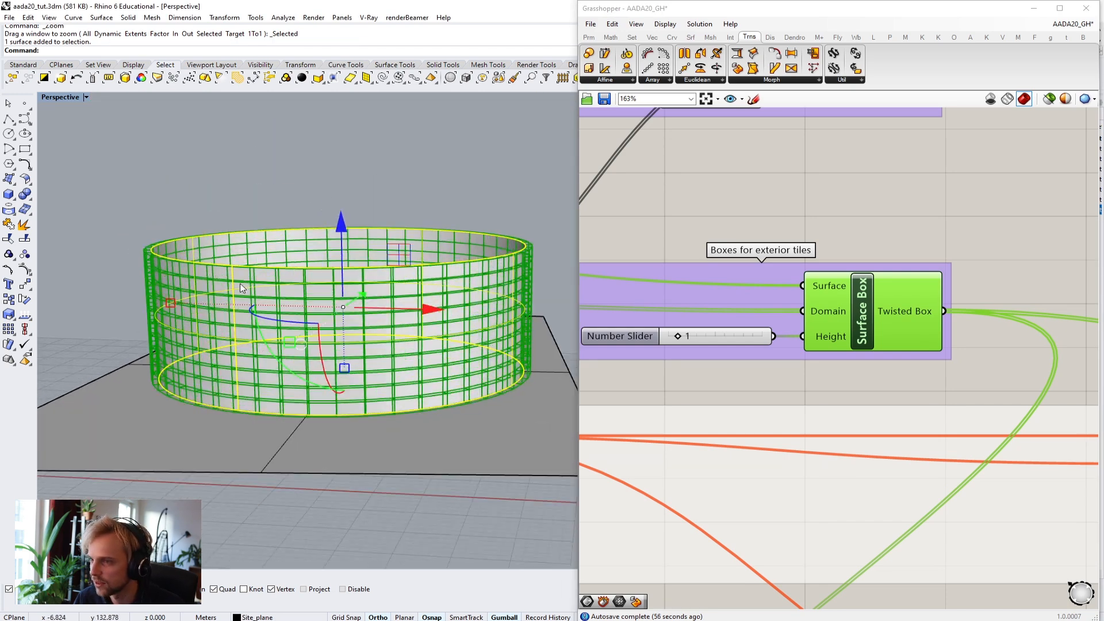
pyautogui.scroll(-5, 302, 329)
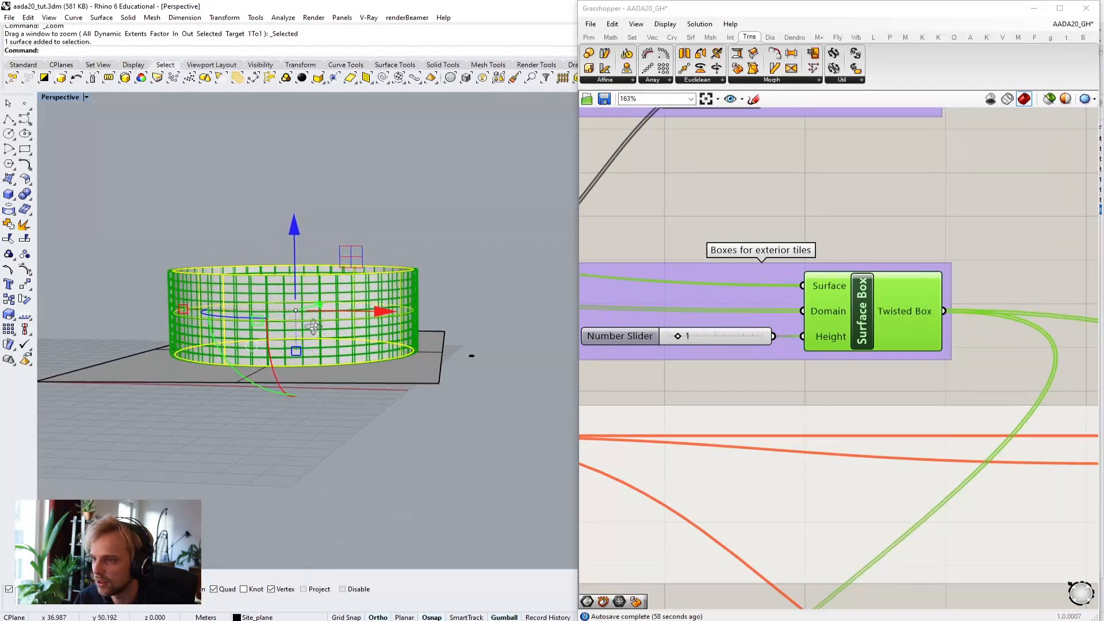
# Step: Rebuild the selected curved facade surface and turn on its control points
pyautogui.scroll(2, 183, 278)
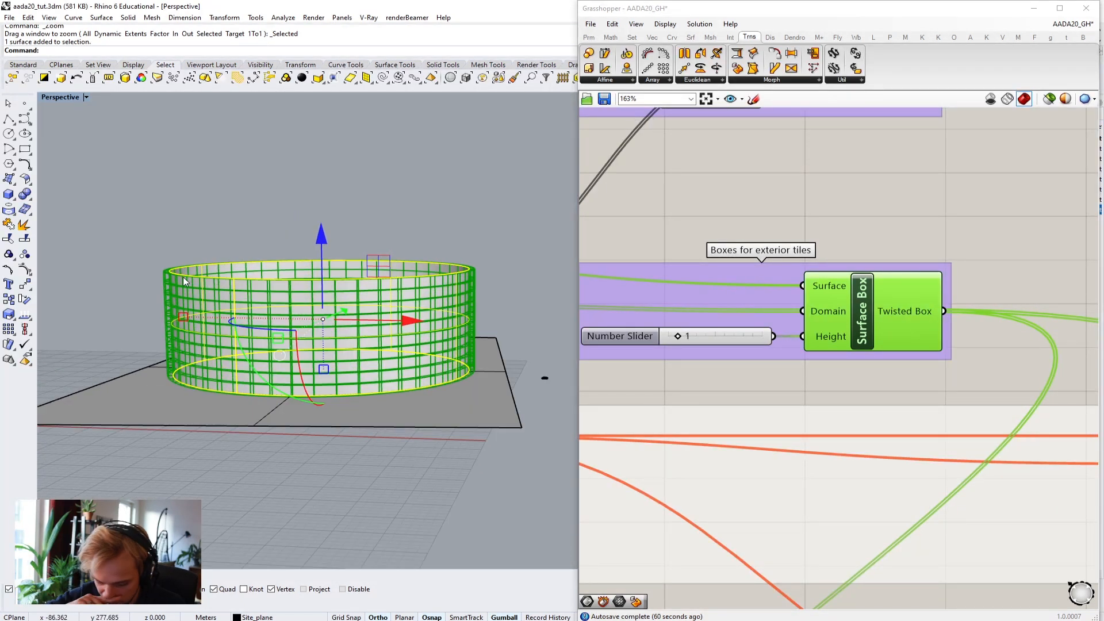
pyautogui.press('Return')
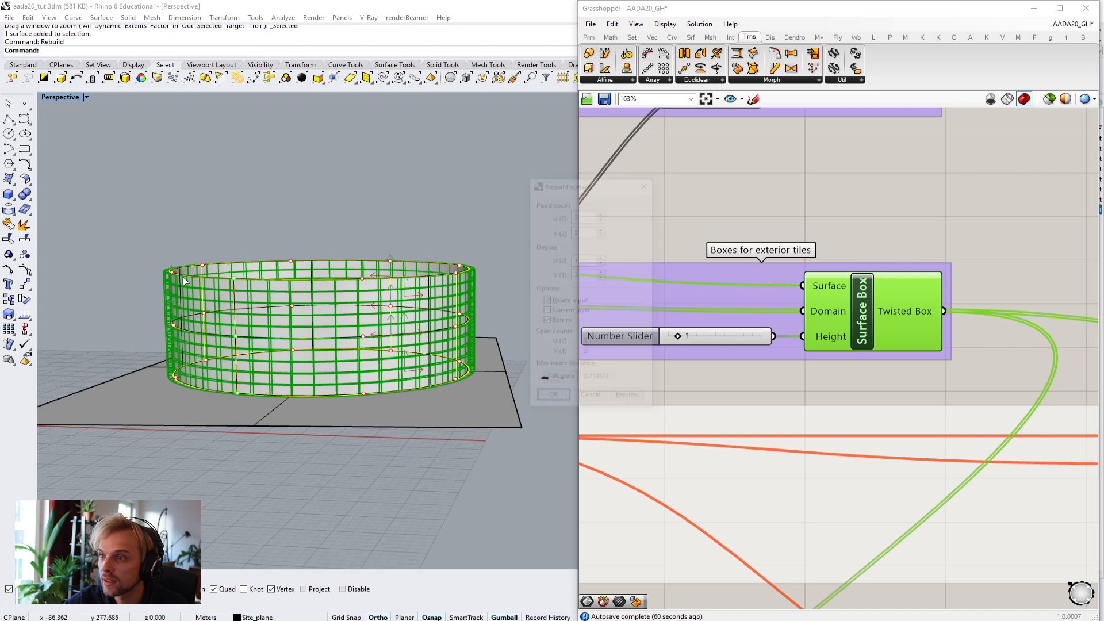
pyautogui.click(551, 399)
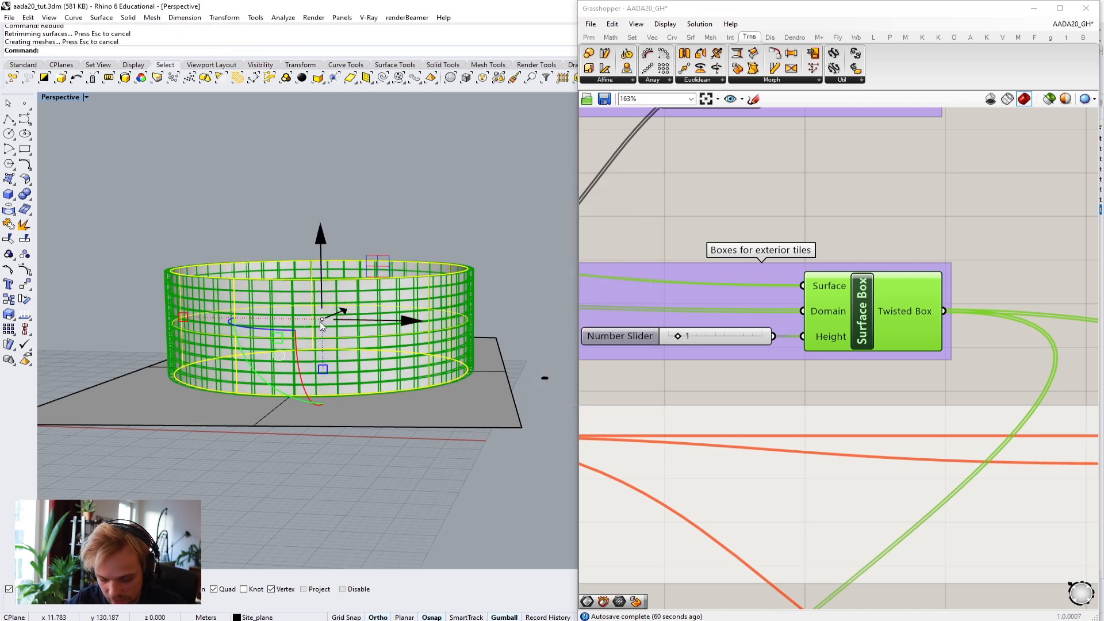
pyautogui.press('F10')
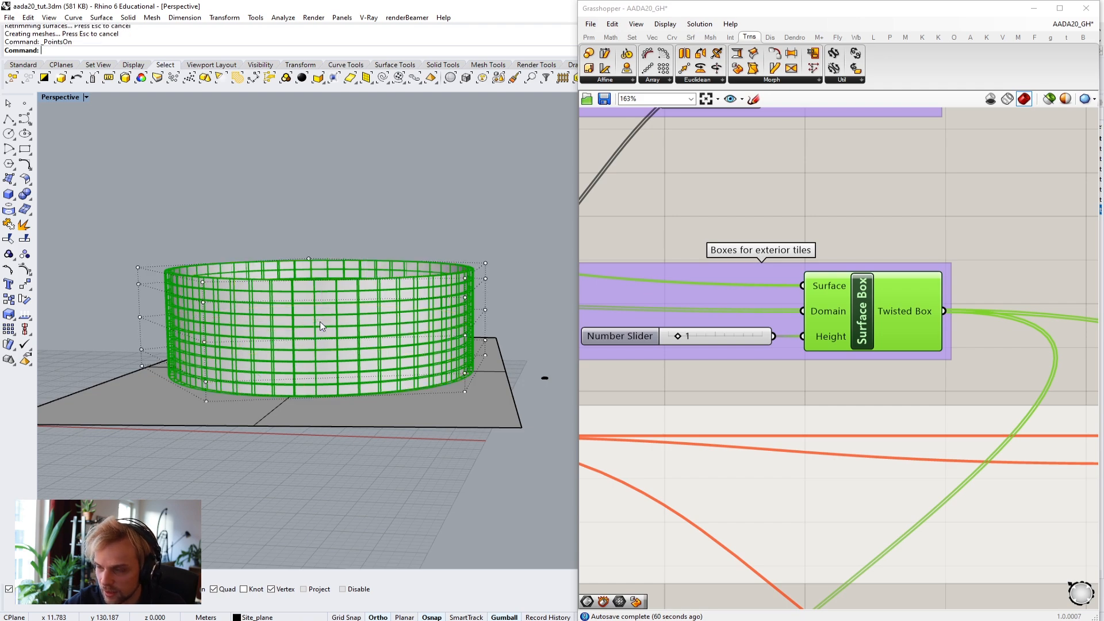
# Step: Select the four upper control points at one end of the facade, raise them and shift them inward
pyautogui.moveTo(319, 322); pyautogui.dragTo(164, 244, button='right')
pyautogui.moveTo(205, 299); pyautogui.dragTo(207, 299)
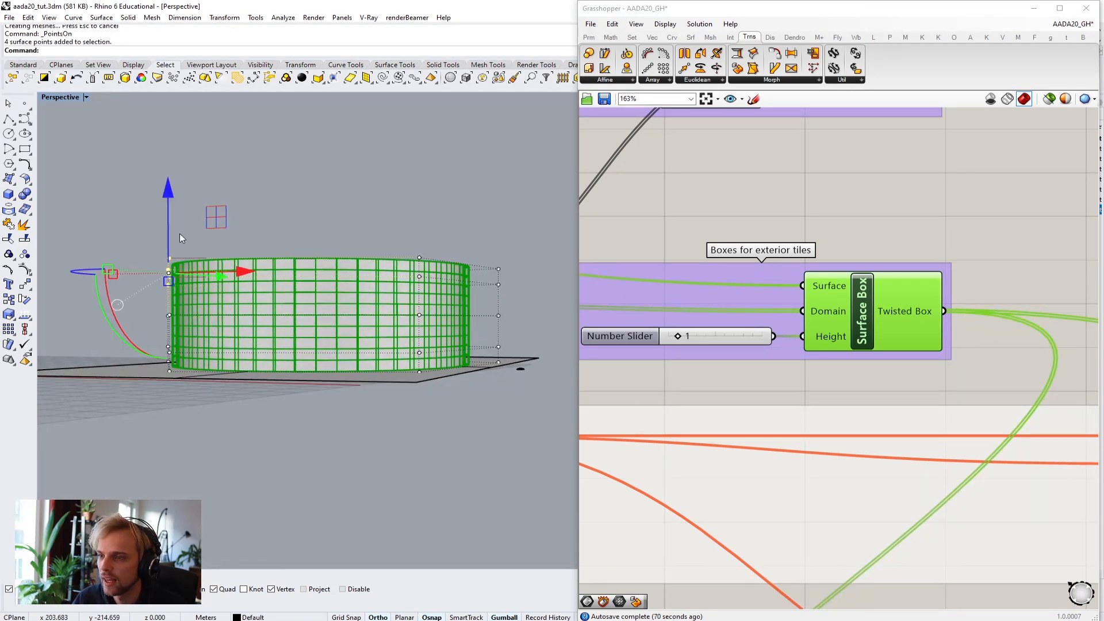
pyautogui.moveTo(167, 238); pyautogui.dragTo(245, 165)
pyautogui.moveTo(245, 165); pyautogui.dragTo(237, 192, button='right')
pyautogui.moveTo(234, 201); pyautogui.dragTo(354, 210)
pyautogui.moveTo(282, 146); pyautogui.dragTo(282, 179)
# Step: Select the upper control points at the opposite end of the facade, raise them slightly and move them inward
pyautogui.keyDown('shift'); pyautogui.moveTo(499, 305); pyautogui.dragTo(429, 269, button='right'); pyautogui.keyUp('shift')
pyautogui.moveTo(415, 208); pyautogui.dragTo(468, 257)
pyautogui.moveTo(441, 183); pyautogui.dragTo(441, 155)
pyautogui.moveTo(507, 215); pyautogui.dragTo(442, 211)
# Step: Select the control points along the facade's base and scale them inward to narrow the footprint
pyautogui.moveTo(134, 392); pyautogui.dragTo(121, 351, button='right')
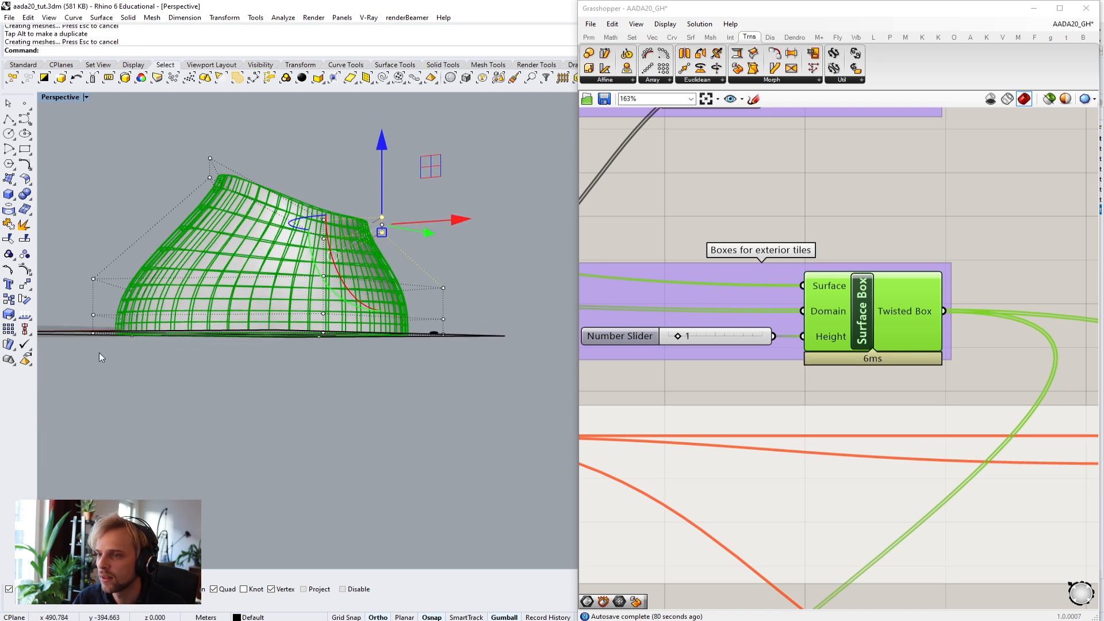
pyautogui.moveTo(44, 309); pyautogui.dragTo(501, 408)
pyautogui.moveTo(183, 325); pyautogui.dragTo(184, 352, button='right')
pyautogui.moveTo(138, 322); pyautogui.dragTo(212, 357)
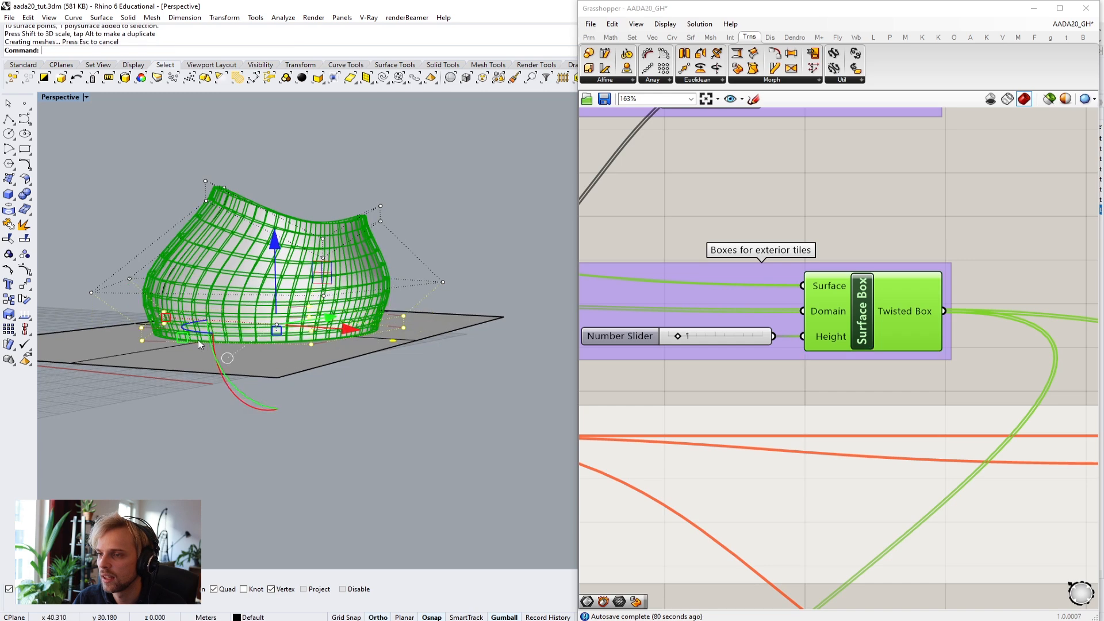
# Step: Select four control points on one long side of the facade, move them inward and raise them slightly
pyautogui.moveTo(376, 390); pyautogui.dragTo(268, 319, button='right')
pyautogui.moveTo(183, 230); pyautogui.dragTo(297, 325)
pyautogui.moveTo(207, 290); pyautogui.dragTo(315, 316, button='right')
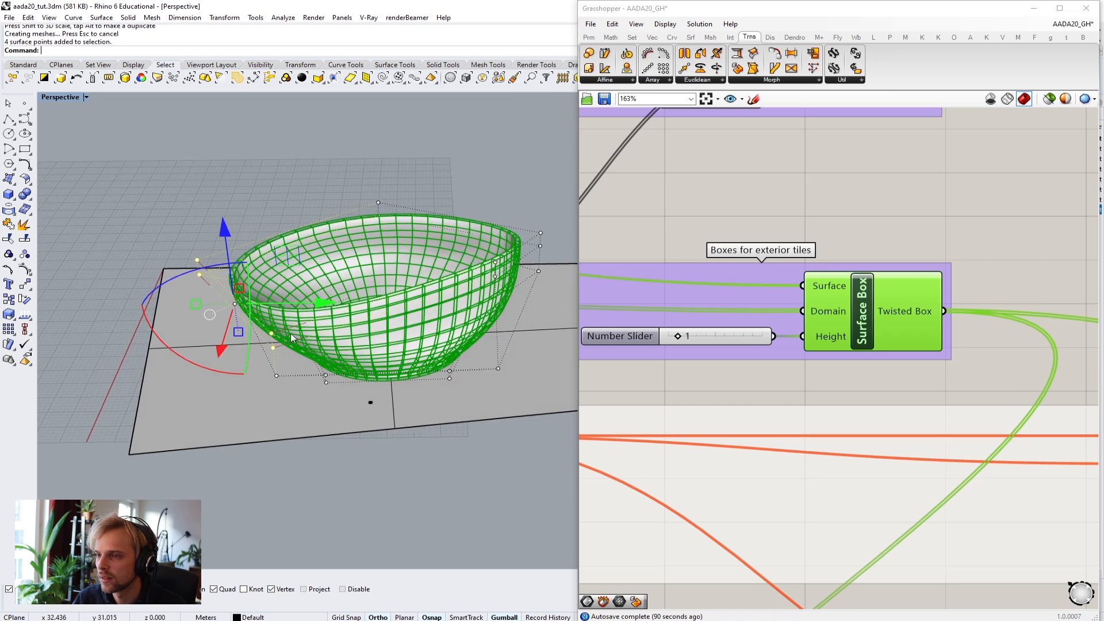
pyautogui.moveTo(316, 317); pyautogui.dragTo(375, 317)
pyautogui.moveTo(373, 318); pyautogui.dragTo(385, 270, button='right')
pyautogui.moveTo(287, 224); pyautogui.dragTo(286, 208)
pyautogui.click(228, 311)
# Step: Select the rim control points on the other side of the facade, lower them and pull them inward
pyautogui.moveTo(227, 311); pyautogui.dragTo(246, 333, button='right')
pyautogui.moveTo(474, 336); pyautogui.dragTo(368, 286, button='right')
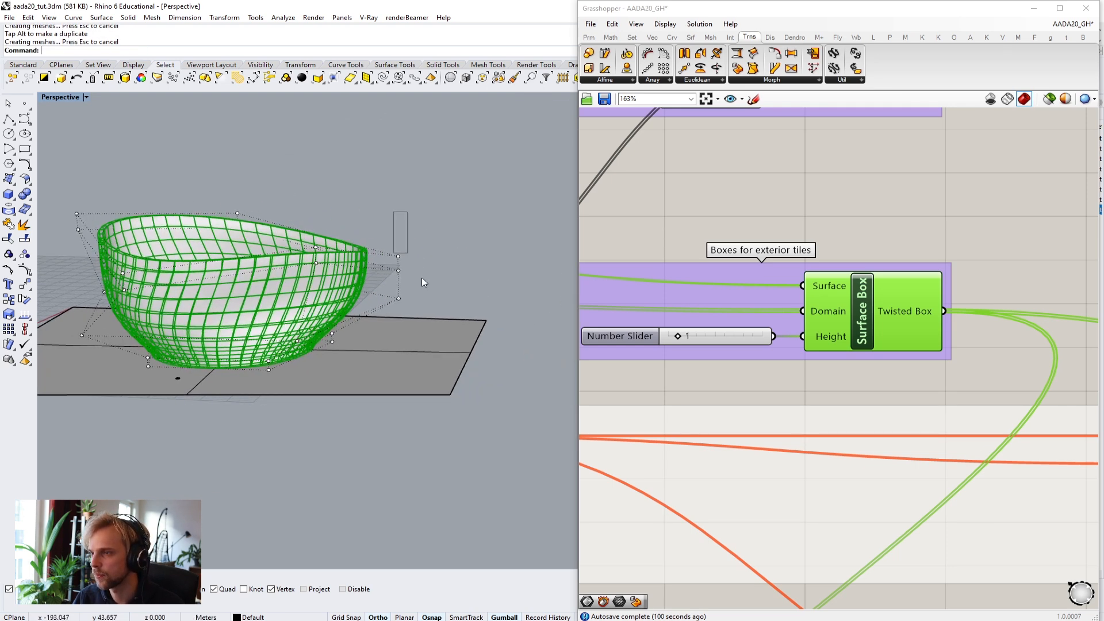
pyautogui.moveTo(412, 260); pyautogui.dragTo(448, 315)
pyautogui.moveTo(398, 193); pyautogui.dragTo(399, 218)
pyautogui.moveTo(489, 305); pyautogui.dragTo(462, 305)
pyautogui.click(457, 240)
# Step: Inspect the reshaped facade and its exterior box grid from several sides
pyautogui.moveTo(456, 243); pyautogui.dragTo(223, 333, button='right')
pyautogui.keyDown('shift'); pyautogui.moveTo(190, 384); pyautogui.dragTo(263, 315, button='right'); pyautogui.keyUp('shift')
pyautogui.scroll(-2, 251, 288)
pyautogui.scroll(6, 207, 279)
pyautogui.moveTo(199, 281); pyautogui.dragTo(197, 212, button='right')
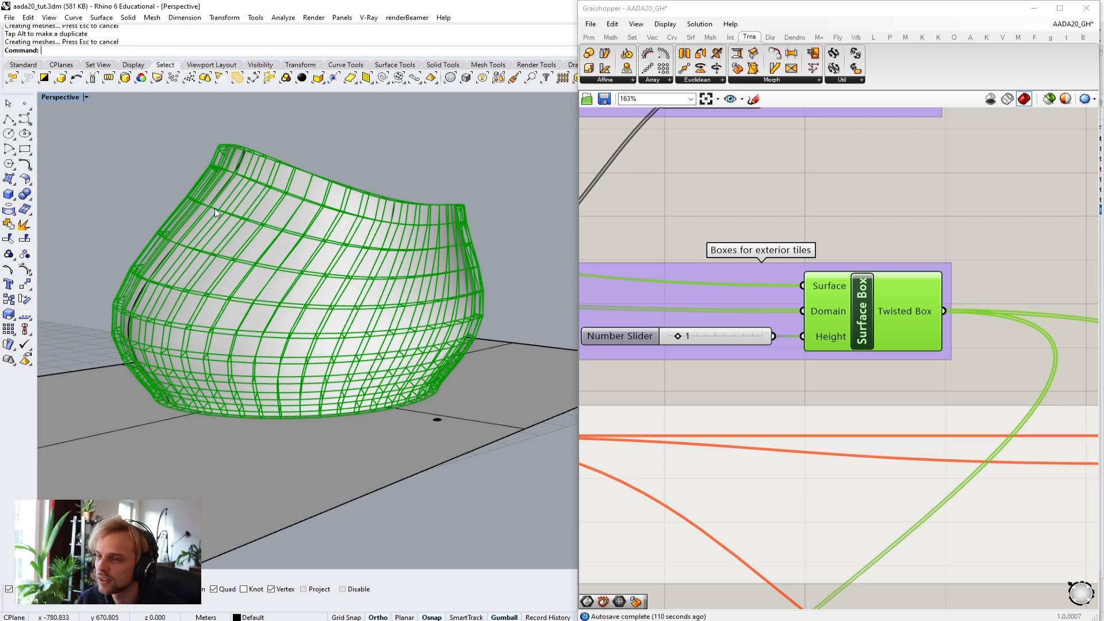
pyautogui.moveTo(215, 209); pyautogui.dragTo(525, 345, button='right')
pyautogui.scroll(-4, 333, 371)
# Step: Review the facade division resolution and highlight the exterior Surface Box's boxes on the reshaped facade
pyautogui.click(860, 223)
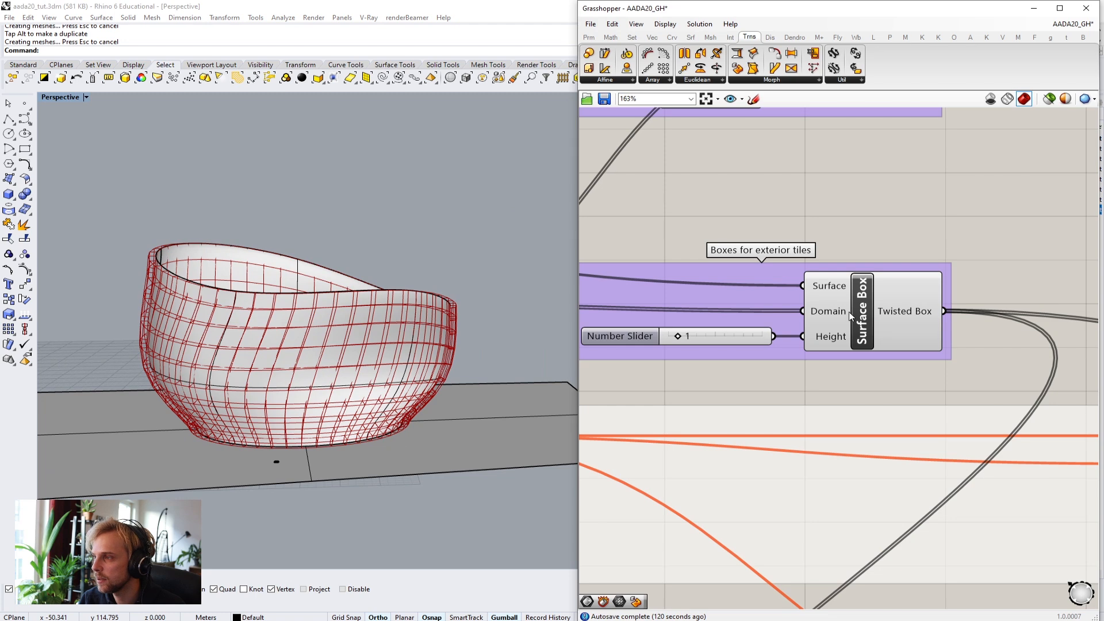
pyautogui.scroll(-5, 990, 325)
pyautogui.scroll(4, 723, 320)
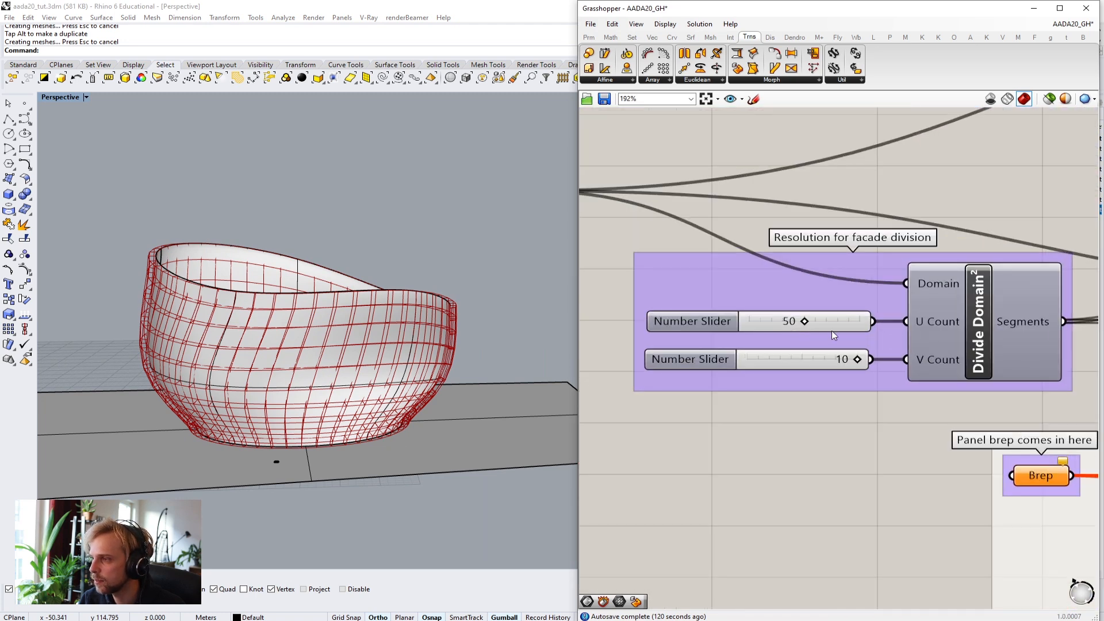
pyautogui.moveTo(851, 354); pyautogui.dragTo(798, 350, button='right')
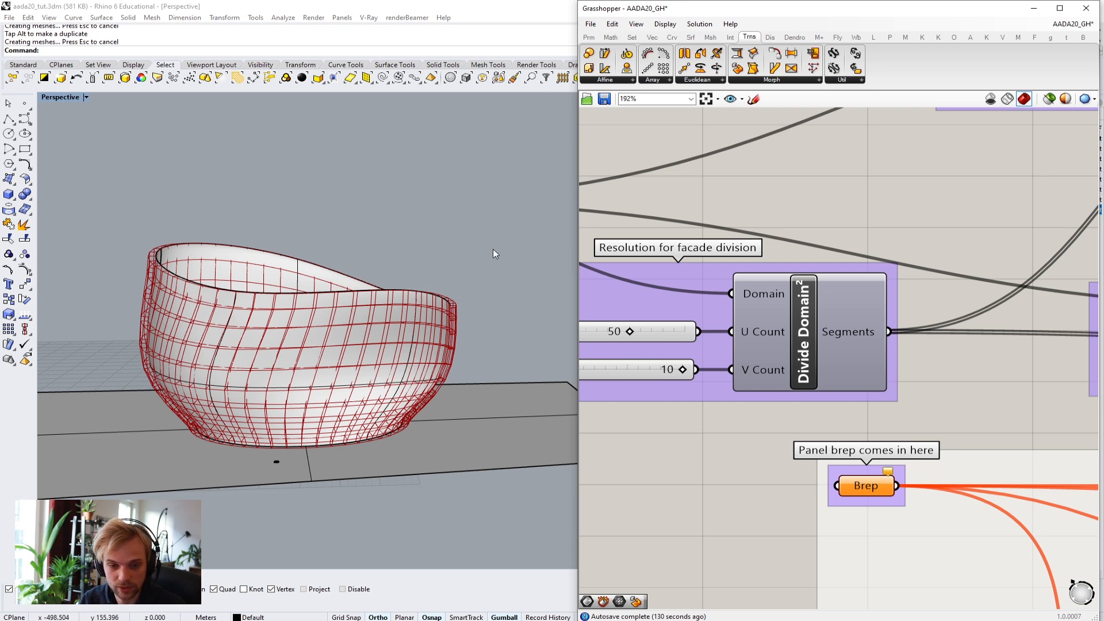
pyautogui.scroll(-5, 809, 249)
pyautogui.moveTo(1043, 372); pyautogui.dragTo(757, 362, button='right')
pyautogui.scroll(4, 757, 363)
pyautogui.click(926, 378)
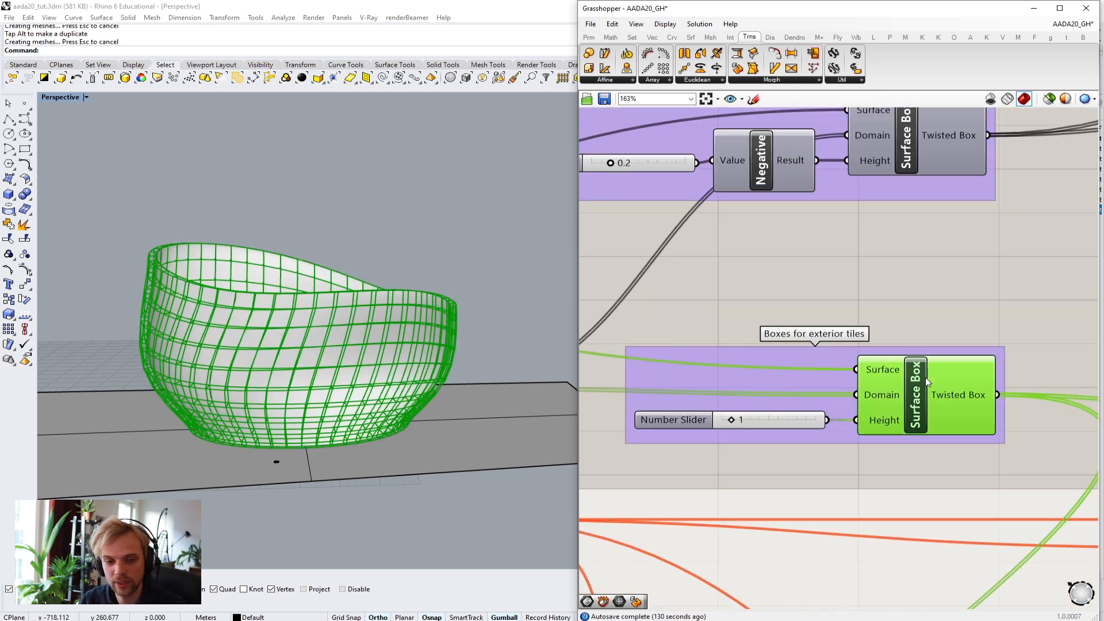
pyautogui.click(923, 314)
# Step: Examine the facade's inner side and the "Boxes for interior tiles" group with its Negative height
pyautogui.moveTo(178, 264); pyautogui.dragTo(132, 298, button='right')
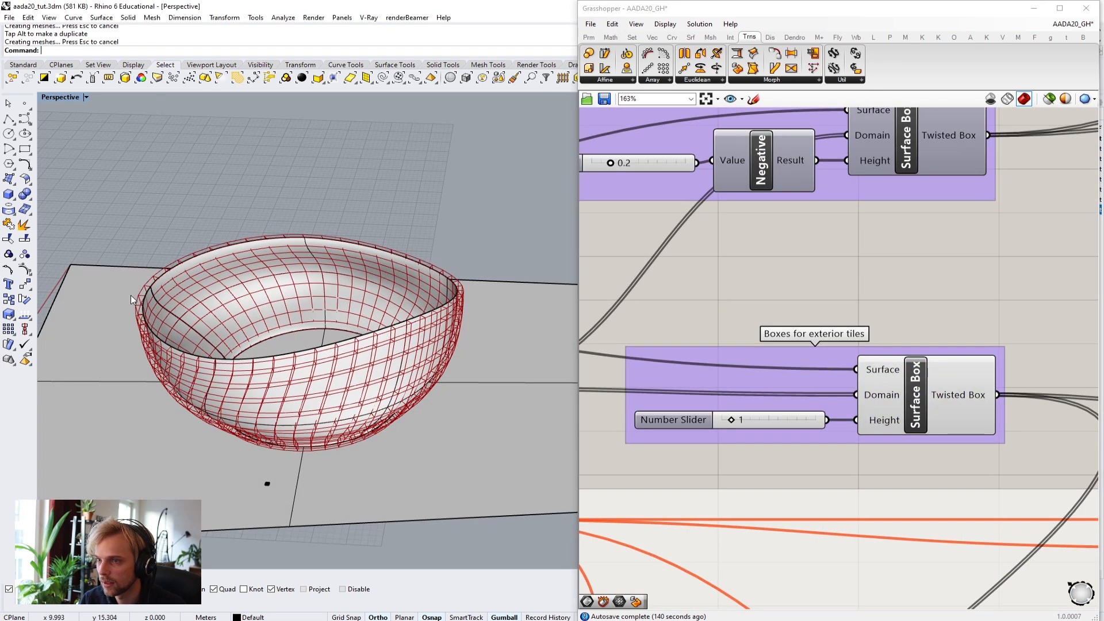
pyautogui.scroll(8, 132, 299)
pyautogui.moveTo(877, 309); pyautogui.dragTo(874, 464, button='right')
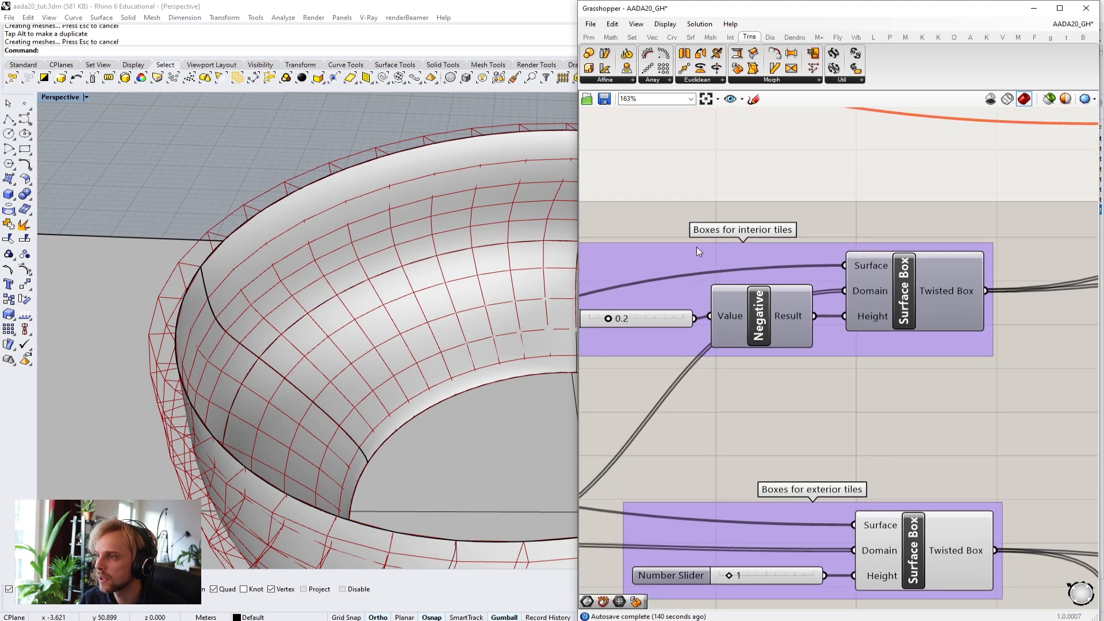
pyautogui.moveTo(778, 240); pyautogui.dragTo(897, 250, button='right')
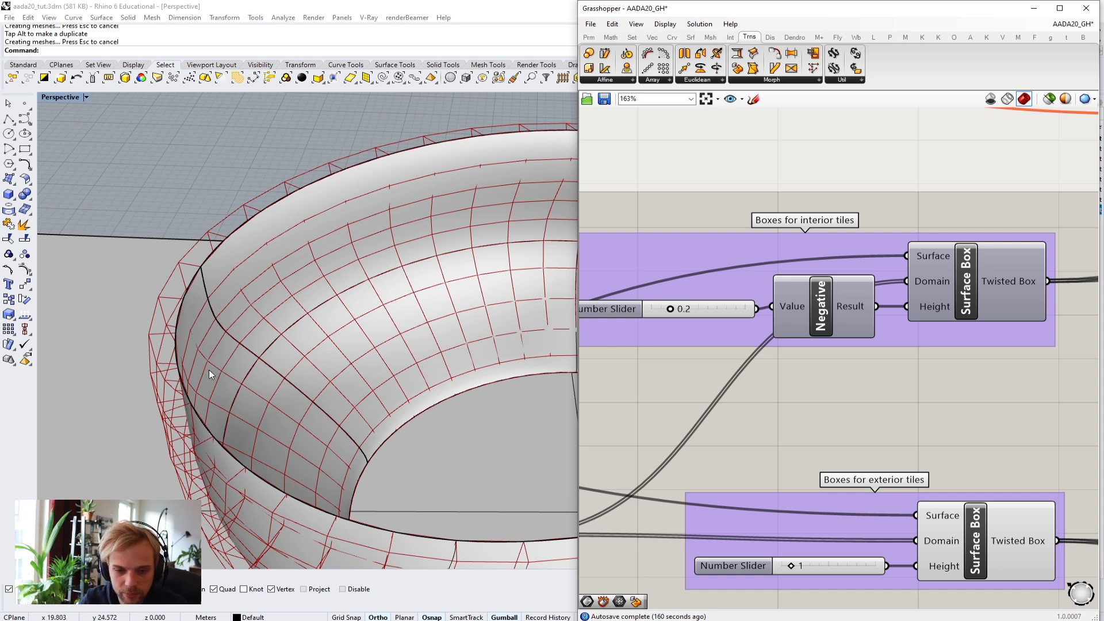
pyautogui.moveTo(966, 364); pyautogui.dragTo(877, 413, button='right')
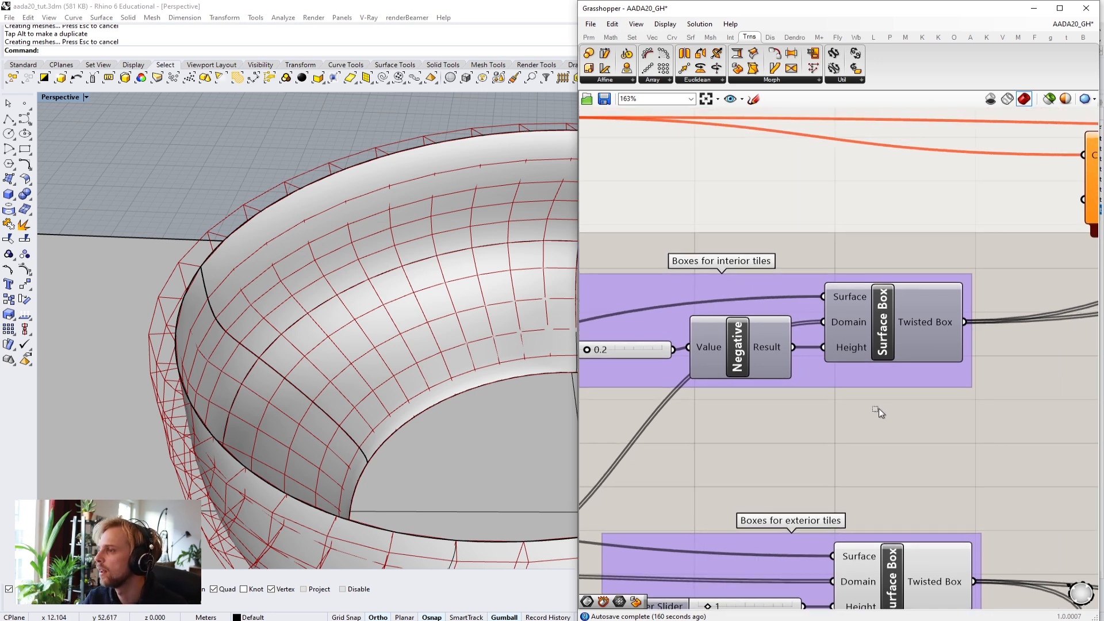
# Step: Enable the preview of the interior Surface Box and highlight its boxes on the facade
pyautogui.click(889, 313)
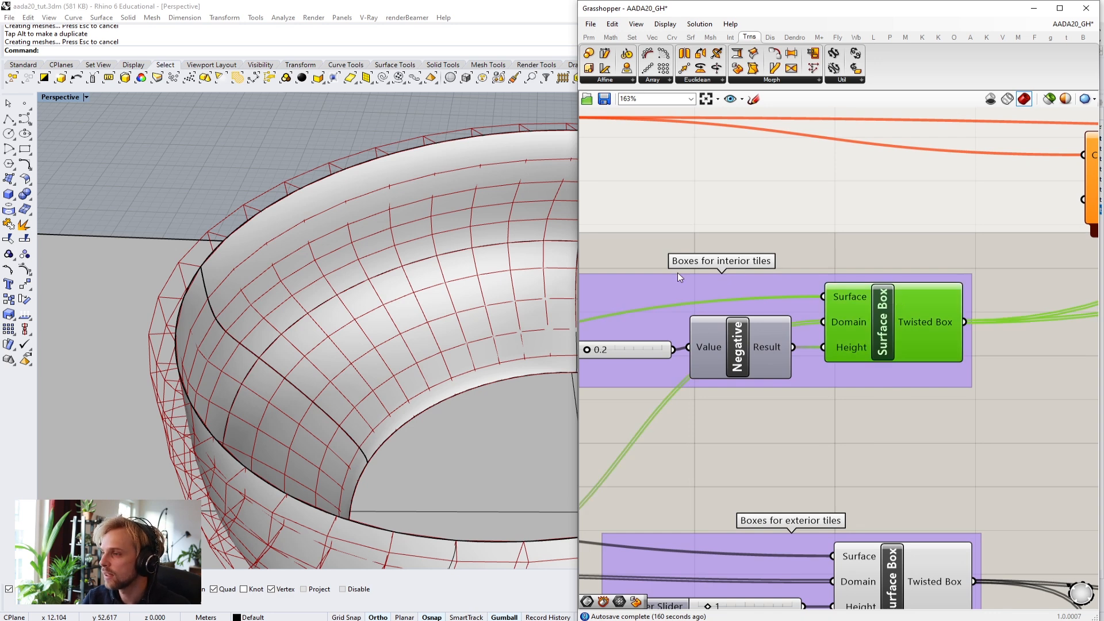
pyautogui.middleClick(882, 322)
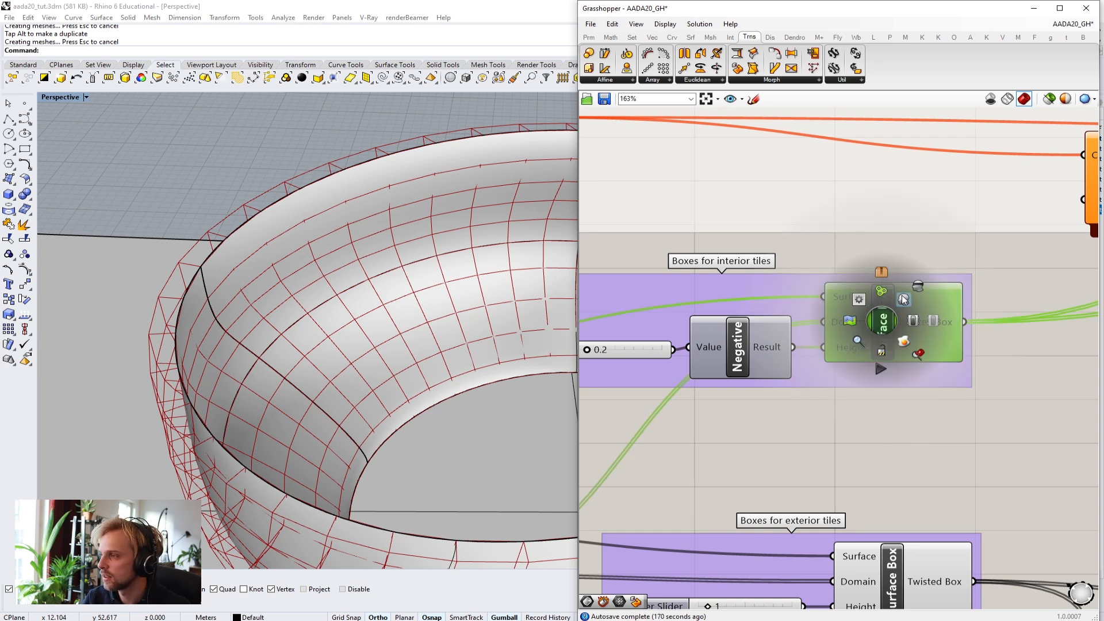
pyautogui.click(903, 298)
pyautogui.click(864, 426)
pyautogui.click(880, 331)
pyautogui.scroll(8, 202, 264)
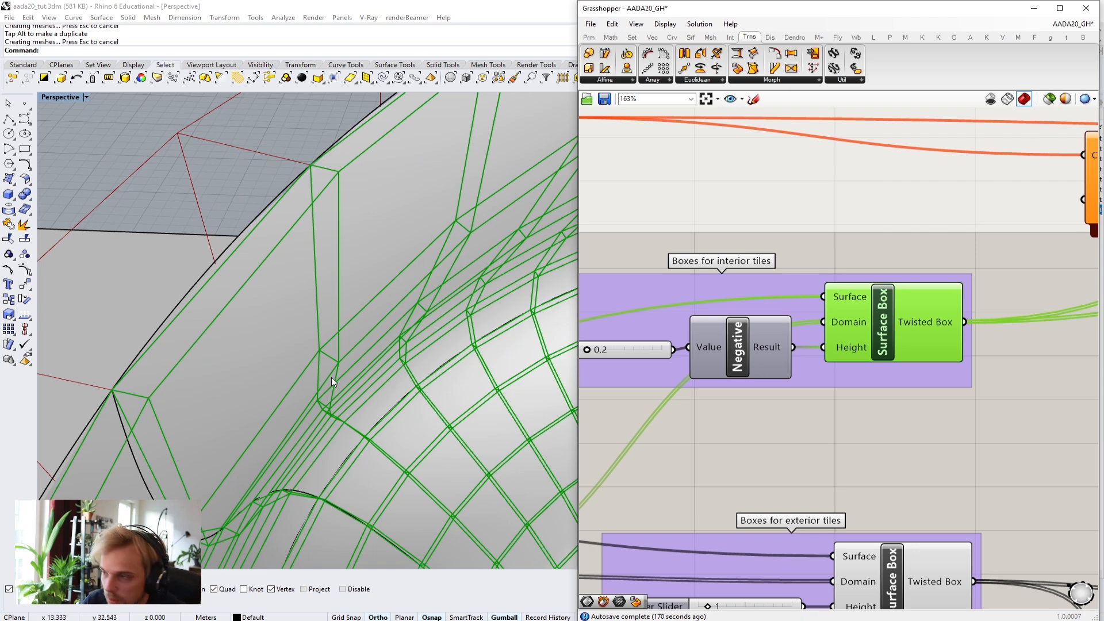
# Step: Select the curved facade surface and hide it, leaving only the previewed boxes
pyautogui.scroll(-10, 261, 332)
pyautogui.moveTo(201, 156); pyautogui.dragTo(124, 219, button='right')
pyautogui.scroll(5, 212, 248)
pyautogui.moveTo(214, 250); pyautogui.dragTo(170, 232, button='right')
pyautogui.click(170, 231)
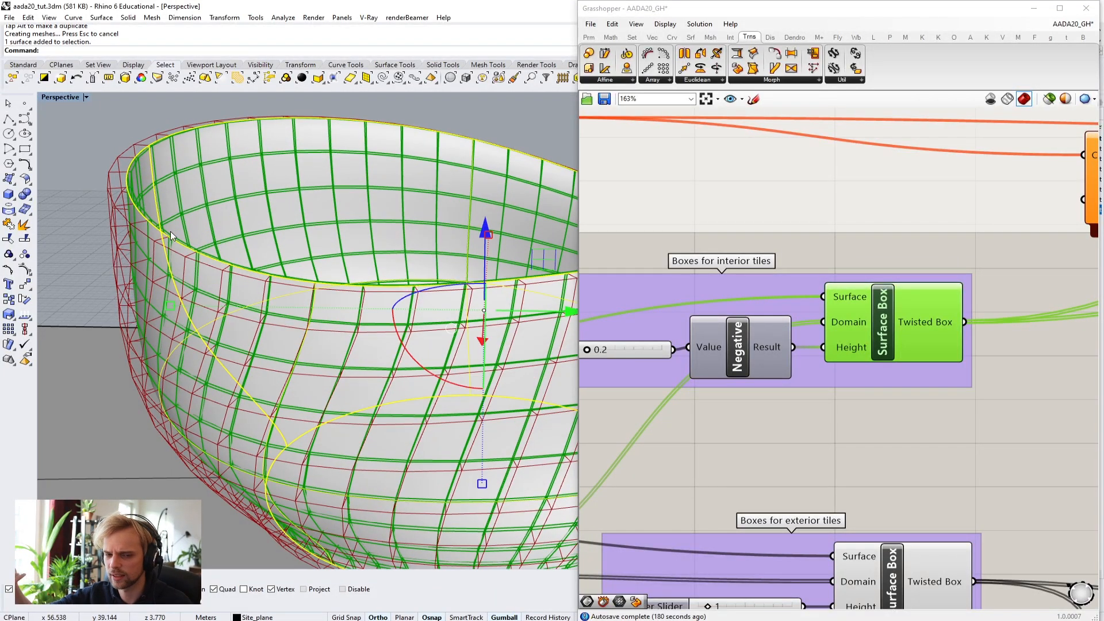
pyautogui.write('Hide')
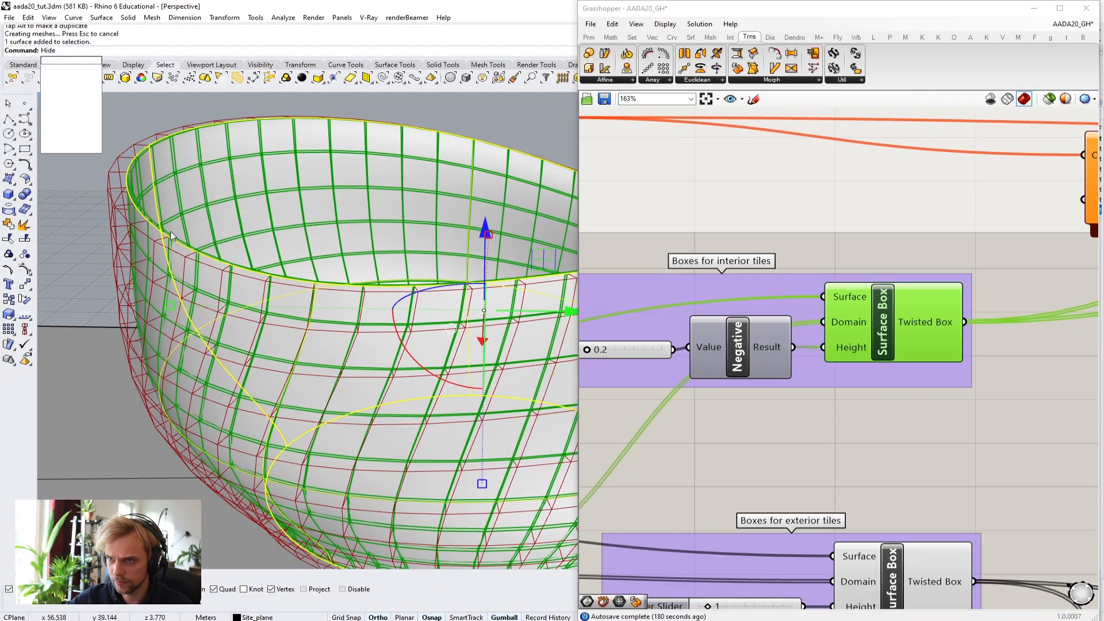
pyautogui.press('Return')
# Step: Compare the interior and exterior boxes by highlighting each Surface Box component in turn
pyautogui.moveTo(176, 215); pyautogui.dragTo(79, 175, button='right')
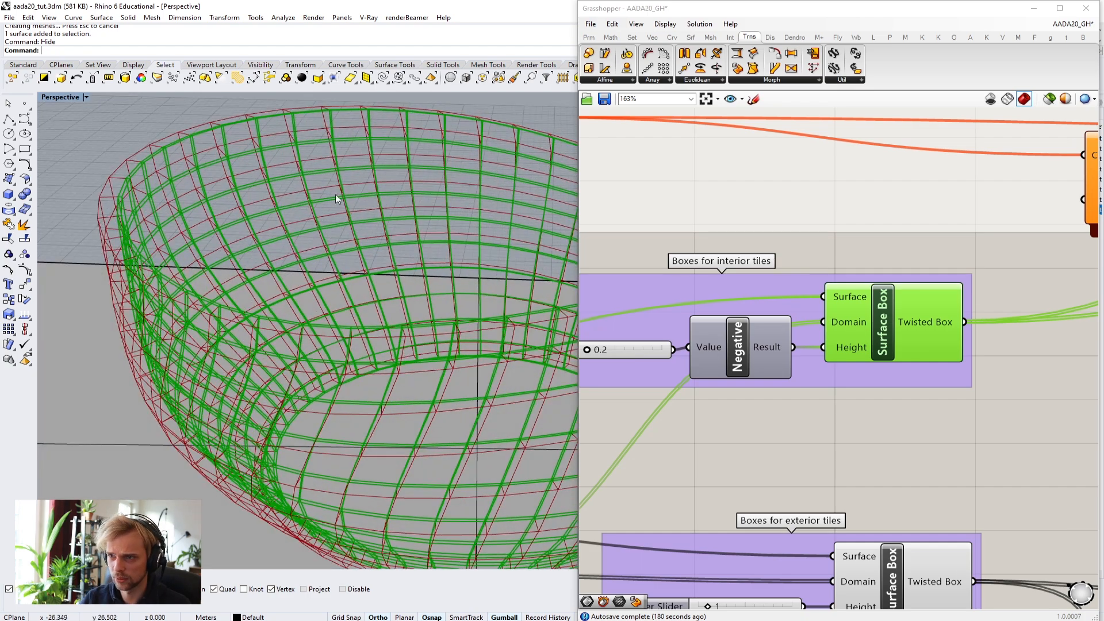
pyautogui.click(860, 251)
pyautogui.scroll(10, 274, 226)
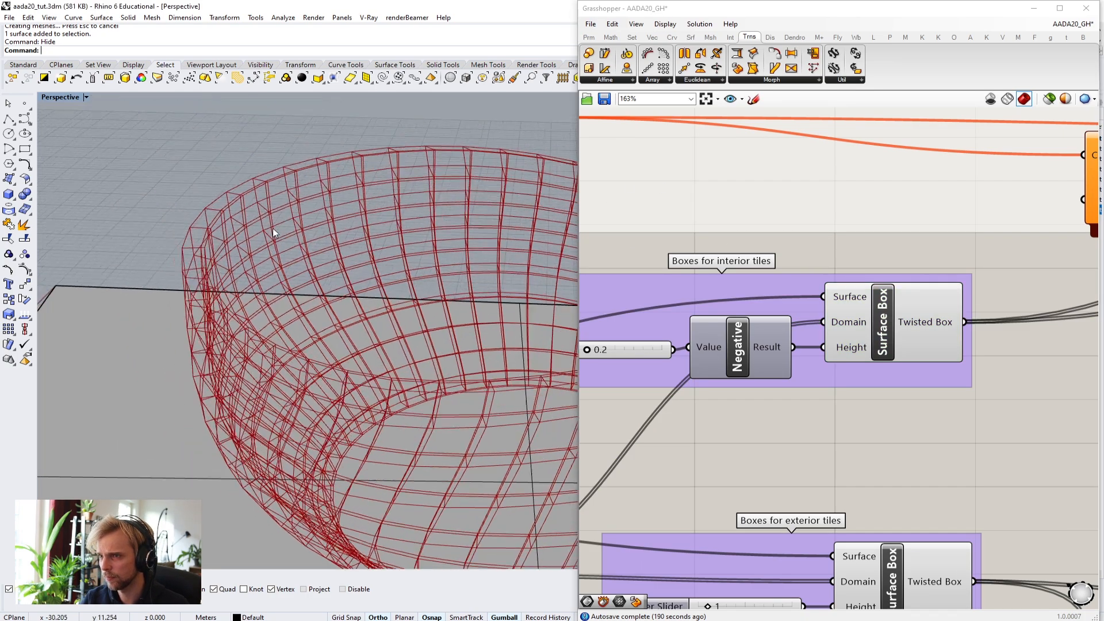
pyautogui.moveTo(256, 323); pyautogui.dragTo(328, 291, button='right')
pyautogui.click(892, 323)
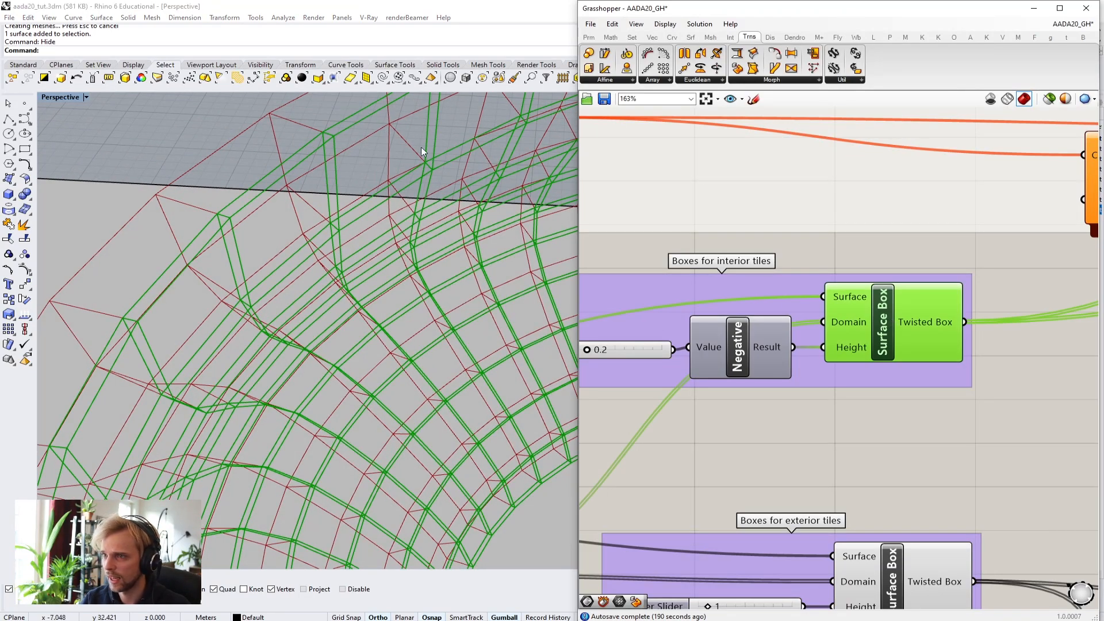
pyautogui.click(875, 447)
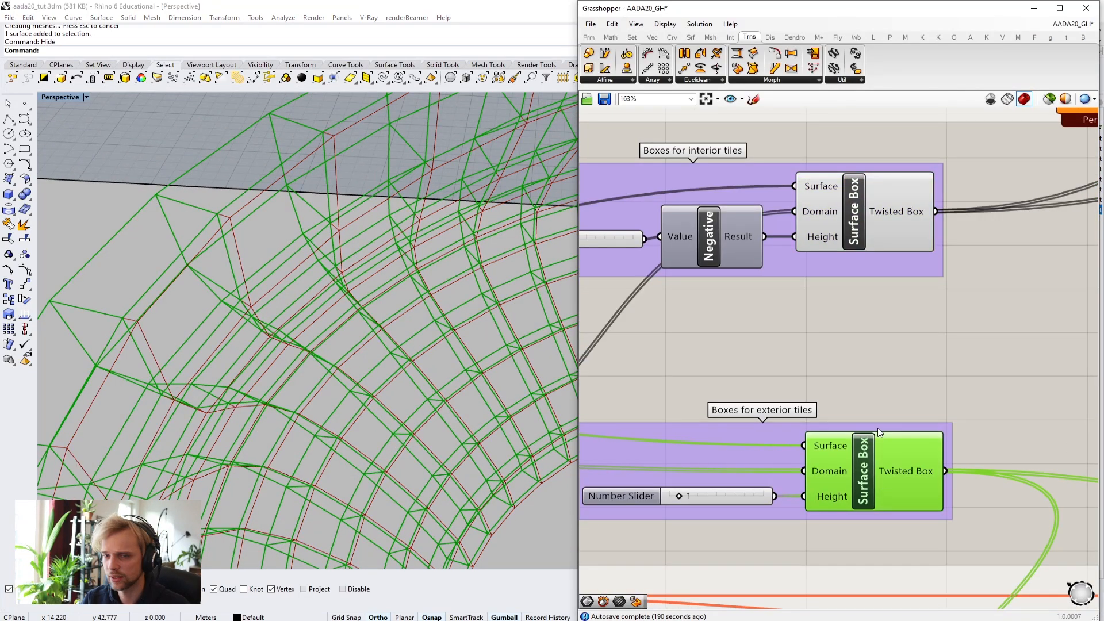
pyautogui.click(885, 399)
pyautogui.scroll(-5, 916, 353)
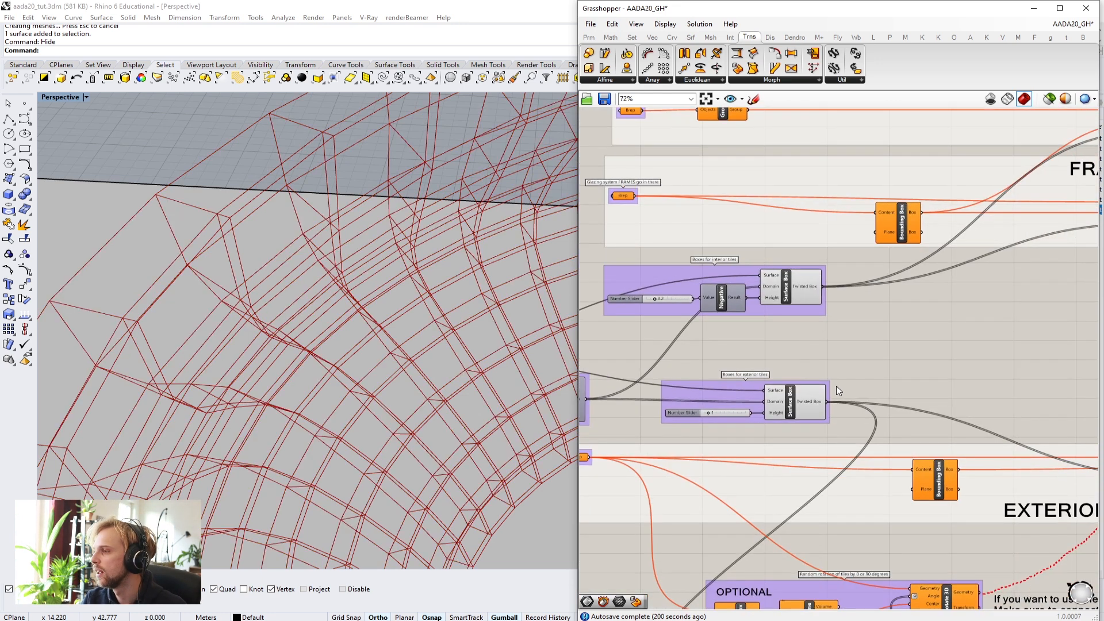
pyautogui.moveTo(797, 387); pyautogui.dragTo(834, 368, button='right')
pyautogui.click(836, 279)
pyautogui.middleClick(832, 278)
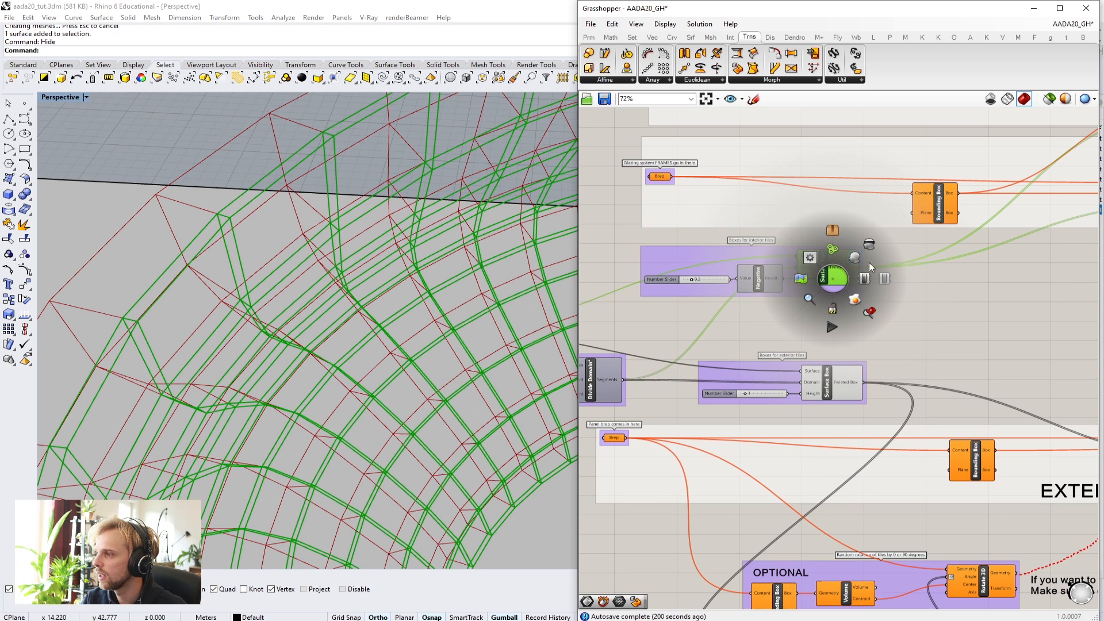
# Step: Set the facade division's V Count to 5 and U Count to 25
pyautogui.scroll(-3, 833, 330)
pyautogui.scroll(8, 830, 334)
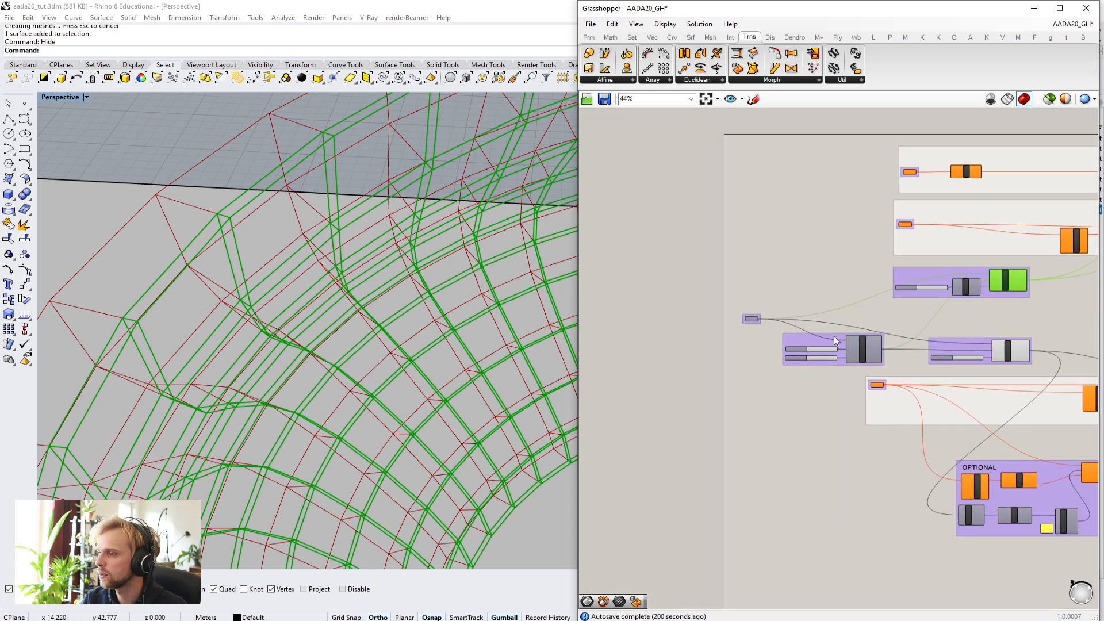
pyautogui.doubleClick(791, 382)
pyautogui.write('5')
pyautogui.press('Return')
pyautogui.doubleClick(842, 331)
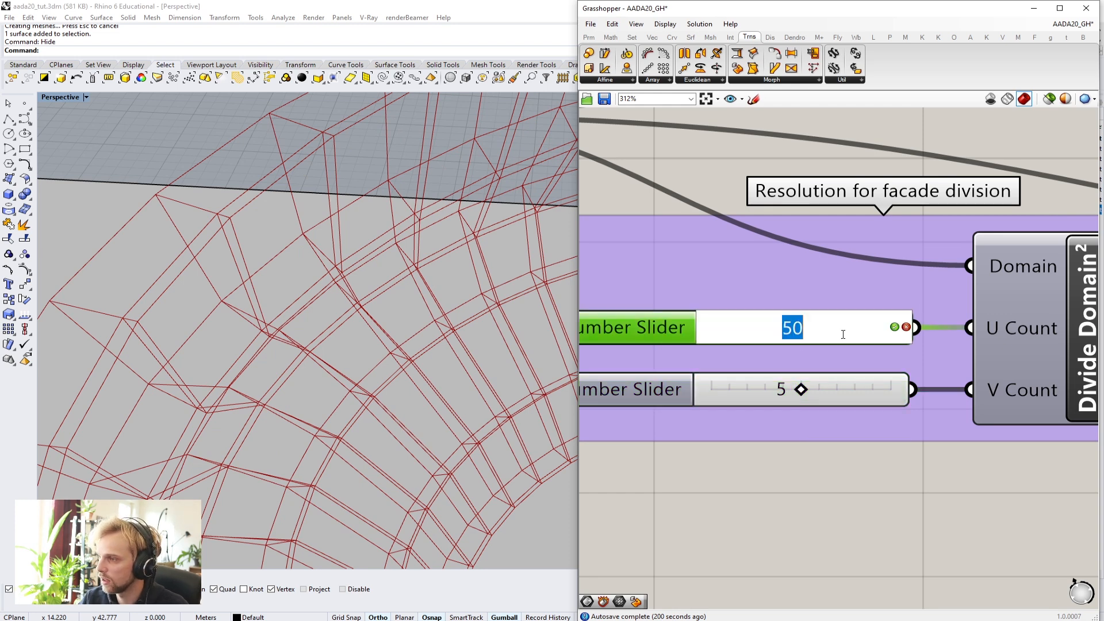
pyautogui.write('25')
pyautogui.press('Return')
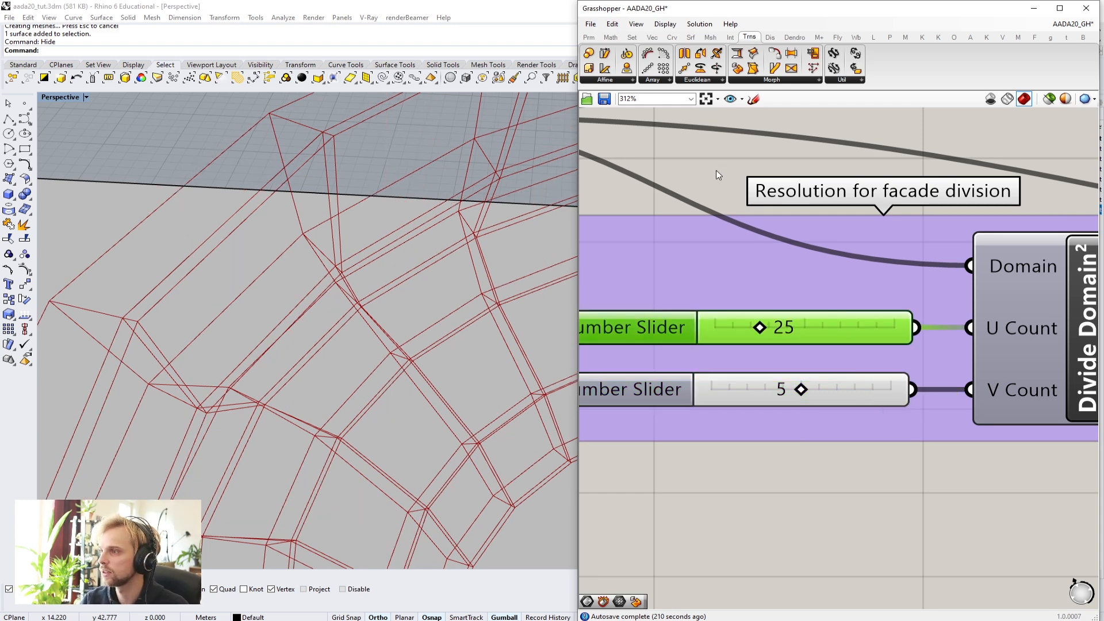
pyautogui.click(741, 231)
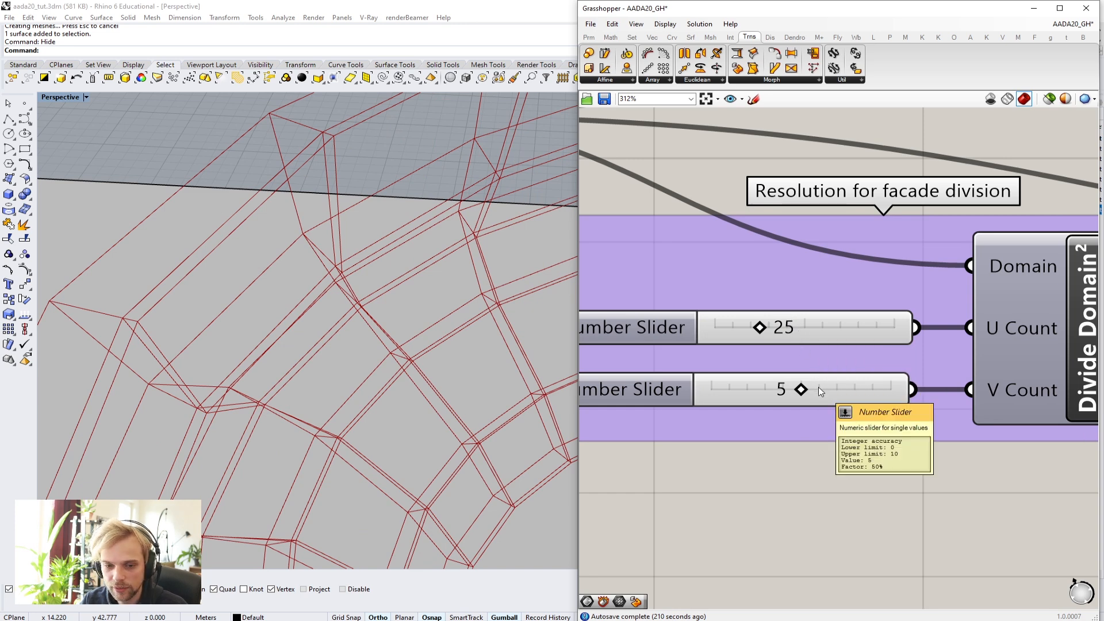
# Step: Examine the coarser box grid around the whole facade alongside the division sliders
pyautogui.scroll(-2, 819, 388)
pyautogui.scroll(-3, 405, 293)
pyautogui.scroll(-5, 405, 293)
pyautogui.moveTo(459, 348); pyautogui.dragTo(357, 301, button='right')
pyautogui.scroll(5, 357, 302)
pyautogui.moveTo(422, 288); pyautogui.dragTo(345, 392, button='right')
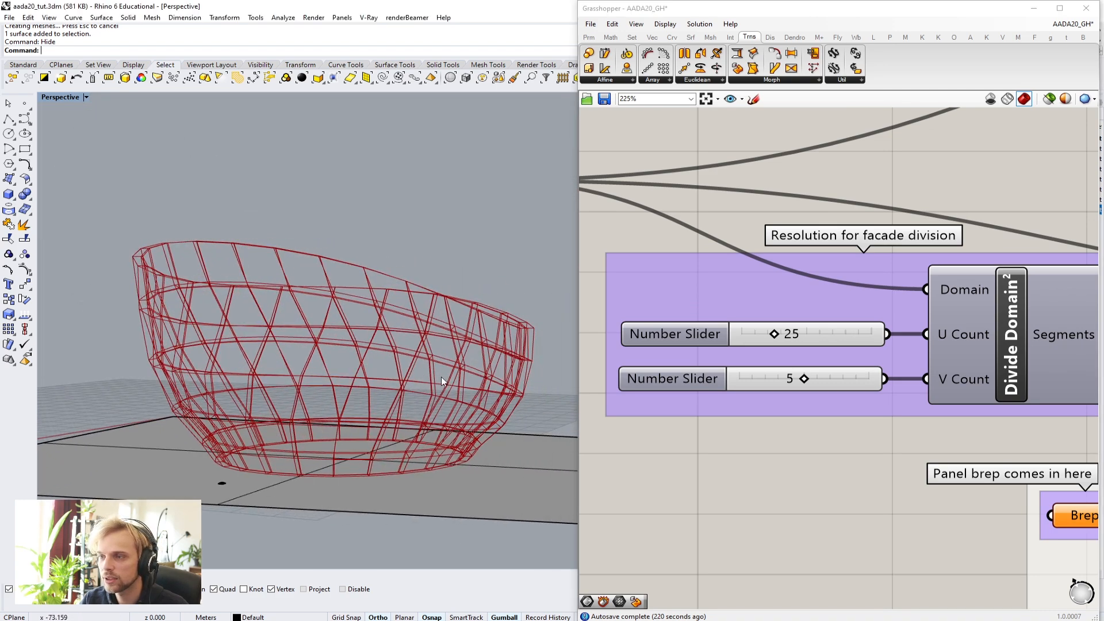
pyautogui.moveTo(315, 227); pyautogui.dragTo(329, 218, button='right')
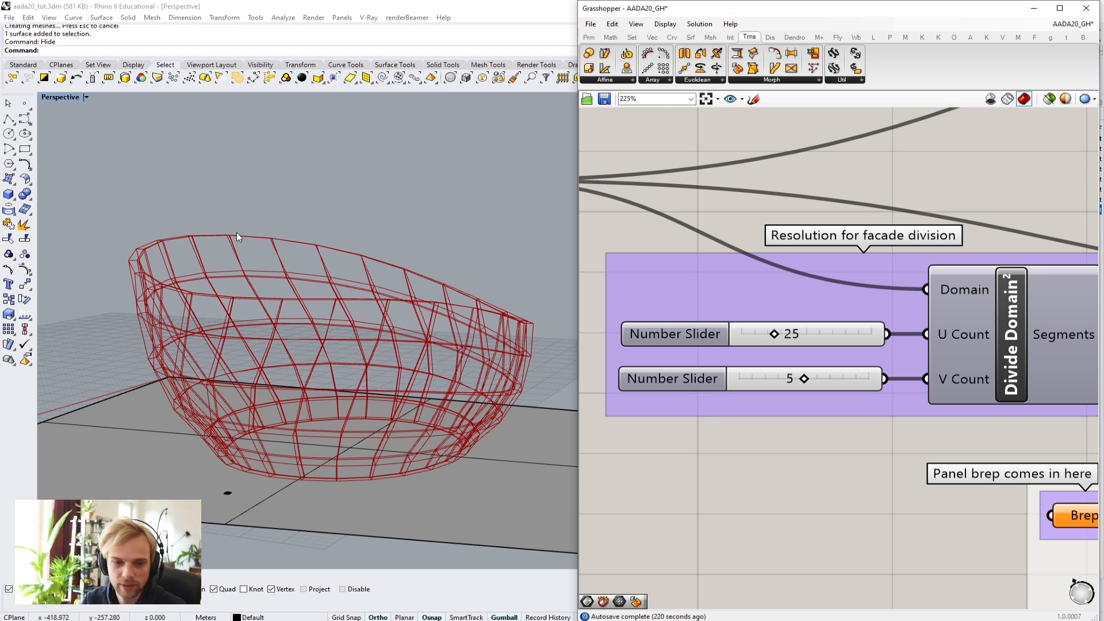
# Step: Select the site plane surface beneath the facade and hide it
pyautogui.moveTo(236, 233); pyautogui.dragTo(245, 229, button='right')
pyautogui.scroll(-4, 882, 188)
pyautogui.moveTo(911, 247); pyautogui.dragTo(720, 305, button='right')
pyautogui.scroll(-3, 837, 290)
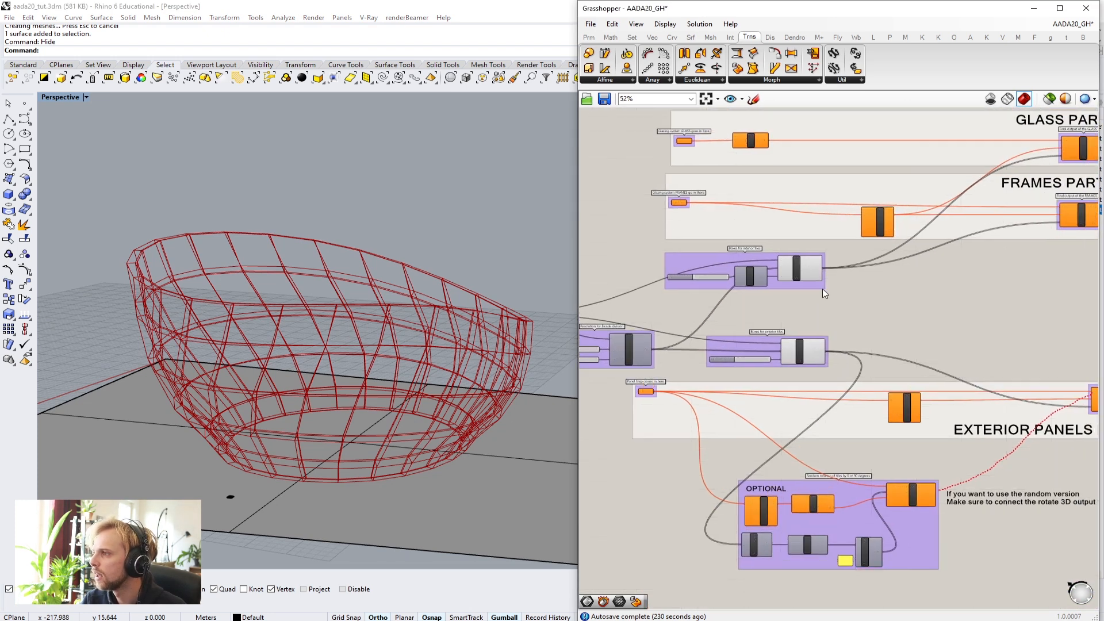
pyautogui.moveTo(897, 409); pyautogui.dragTo(1018, 307, button='right')
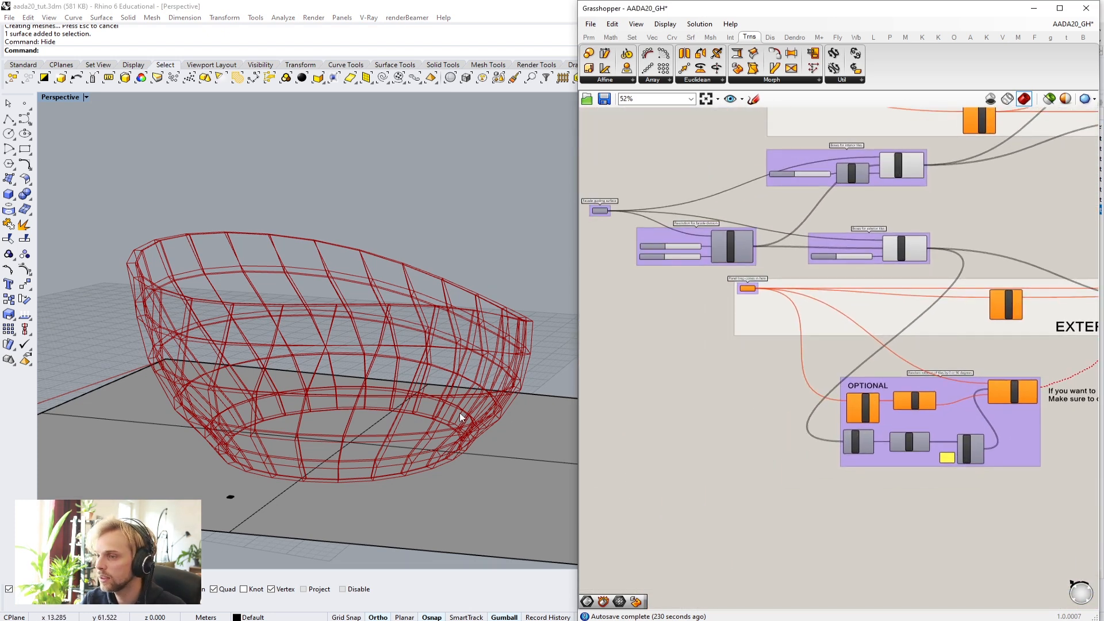
pyautogui.scroll(-5, 464, 397)
pyautogui.keyDown('shift'); pyautogui.moveTo(463, 403); pyautogui.dragTo(288, 328, button='right'); pyautogui.keyUp('shift')
pyautogui.moveTo(459, 350); pyautogui.dragTo(461, 389, button='right')
pyautogui.scroll(9, 119, 375)
pyautogui.moveTo(95, 514); pyautogui.dragTo(260, 375)
pyautogui.keyDown('shift'); pyautogui.moveTo(197, 400); pyautogui.dragTo(304, 525, button='right'); pyautogui.keyUp('shift')
pyautogui.press('Escape')
pyautogui.click(373, 461)
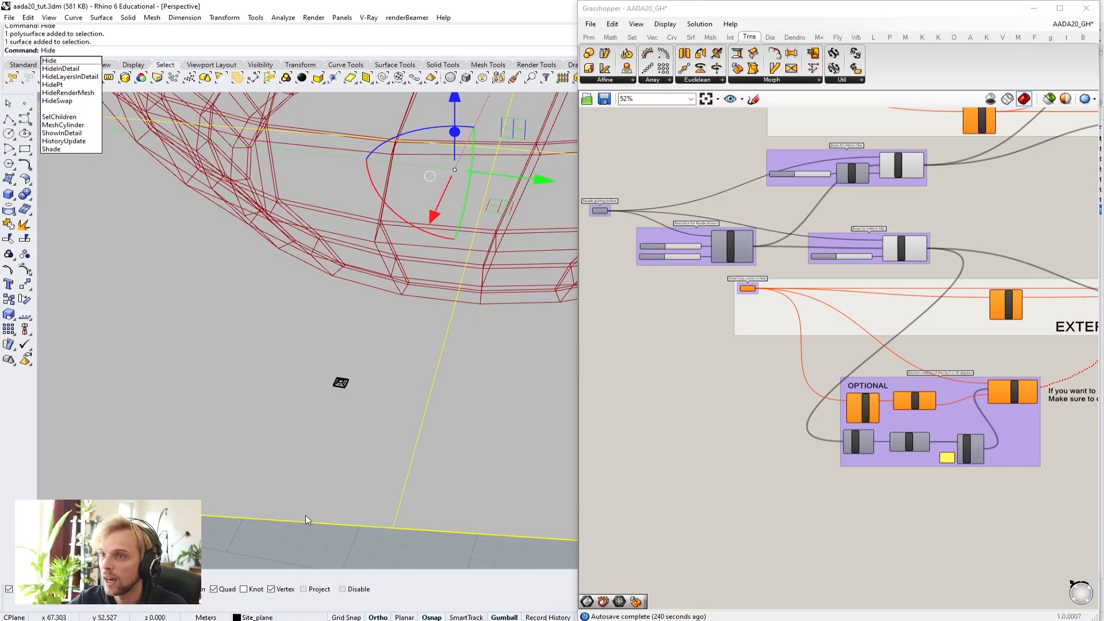
pyautogui.press('Return')
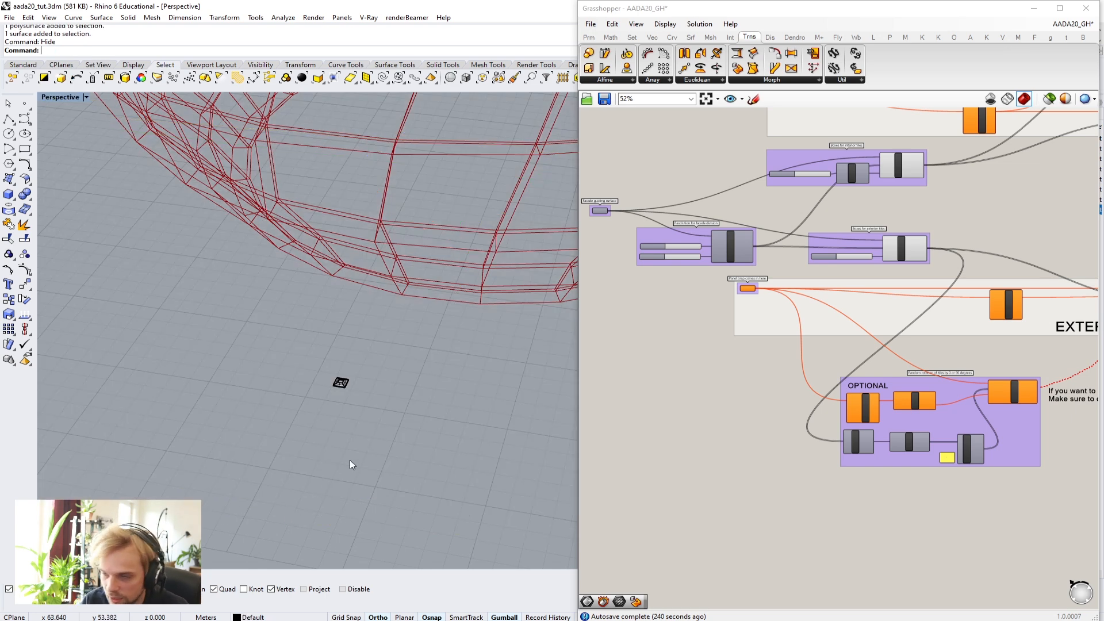
# Step: Select the small panel module lying beside the facade and zoom the view to it
pyautogui.moveTo(337, 439); pyautogui.dragTo(309, 386, button='right')
pyautogui.scroll(6, 305, 377)
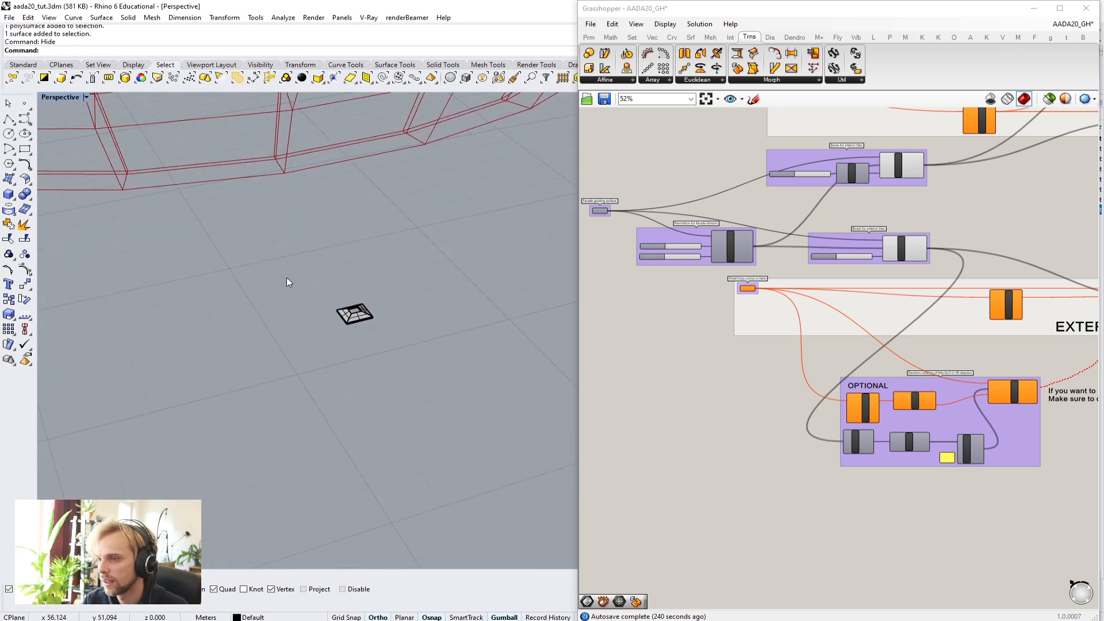
pyautogui.moveTo(289, 281); pyautogui.dragTo(420, 378)
pyautogui.write('ZS')
pyautogui.press('Return')
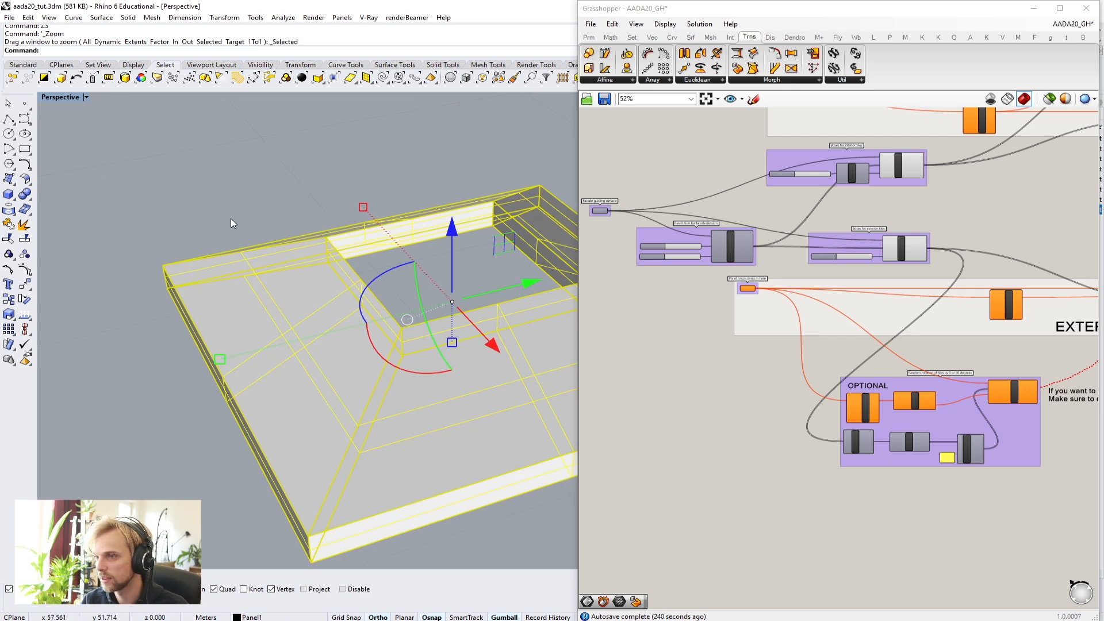
pyautogui.press('Escape')
pyautogui.scroll(-5, 245, 254)
# Step: Reference the panel polysurface as the single Brep of the "Panel brep comes in here" parameter
pyautogui.click(338, 305)
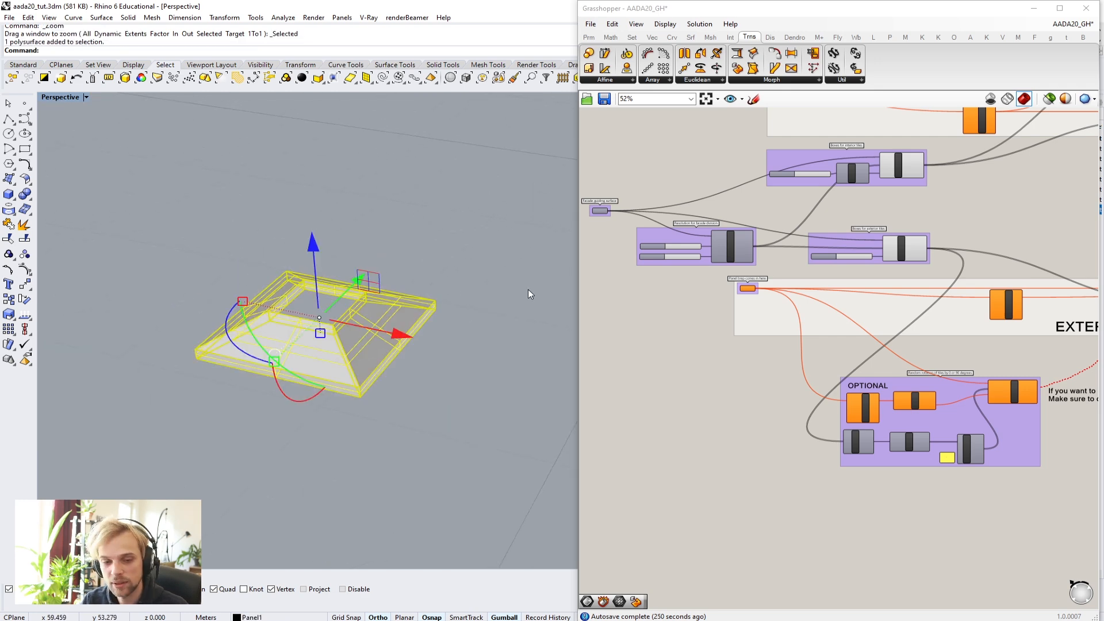
pyautogui.scroll(5, 754, 291)
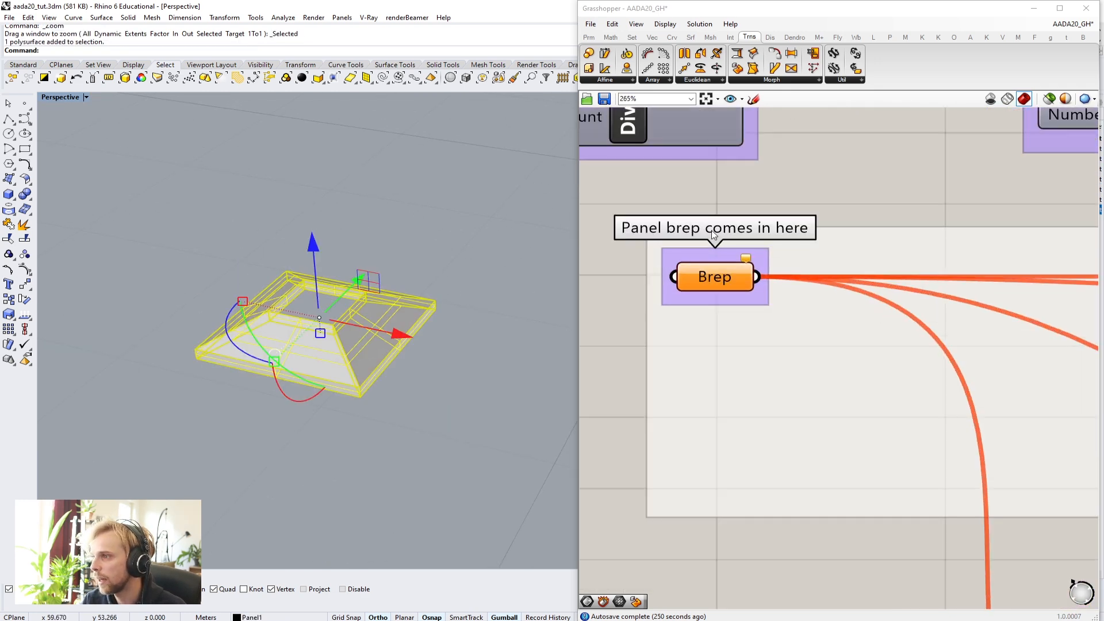
pyautogui.click(718, 278)
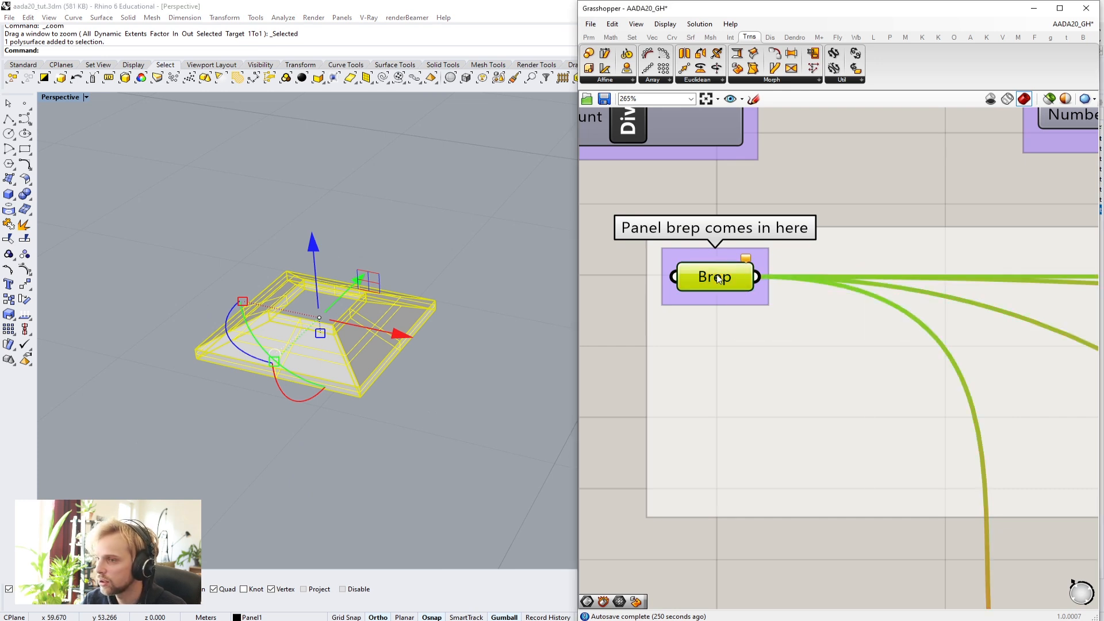
pyautogui.rightClick(718, 279)
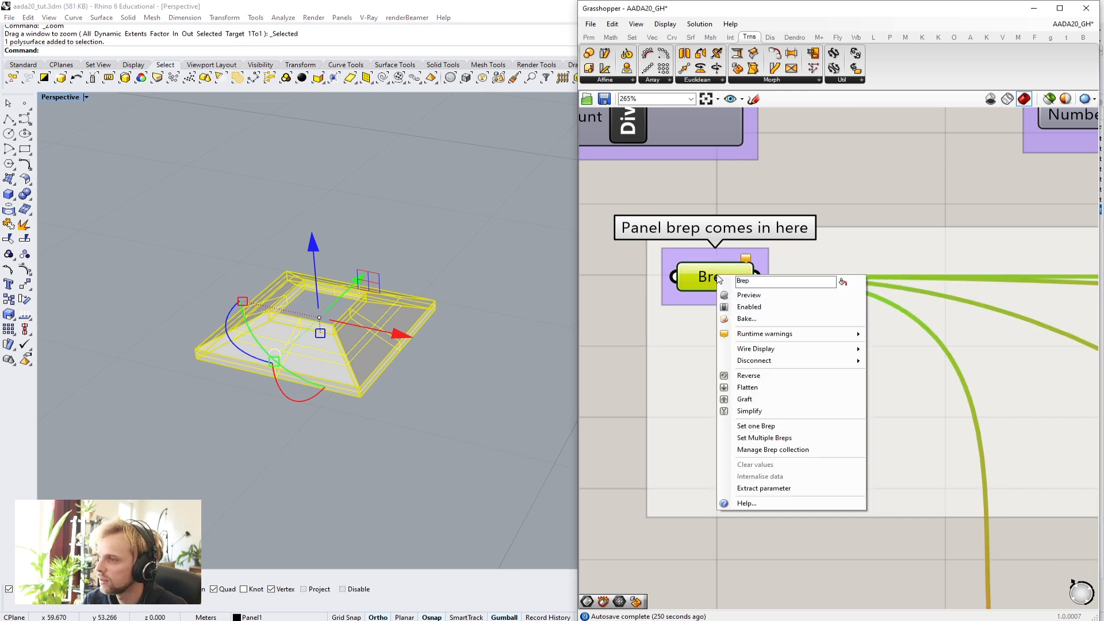
pyautogui.click(769, 426)
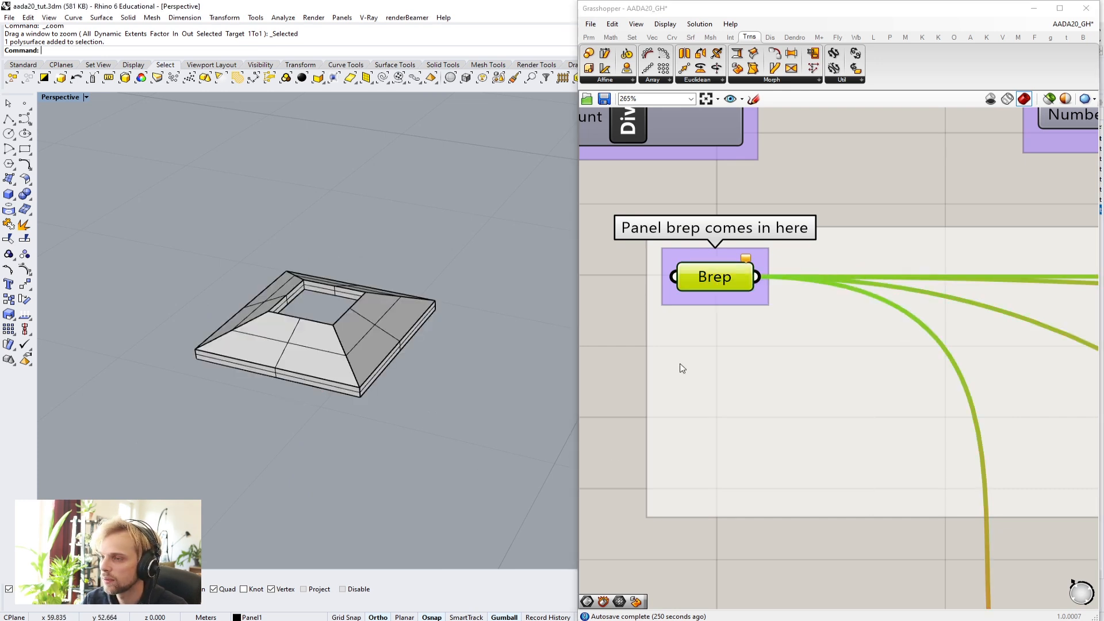
pyautogui.rightClick(708, 279)
pyautogui.click(759, 428)
pyautogui.click(329, 340)
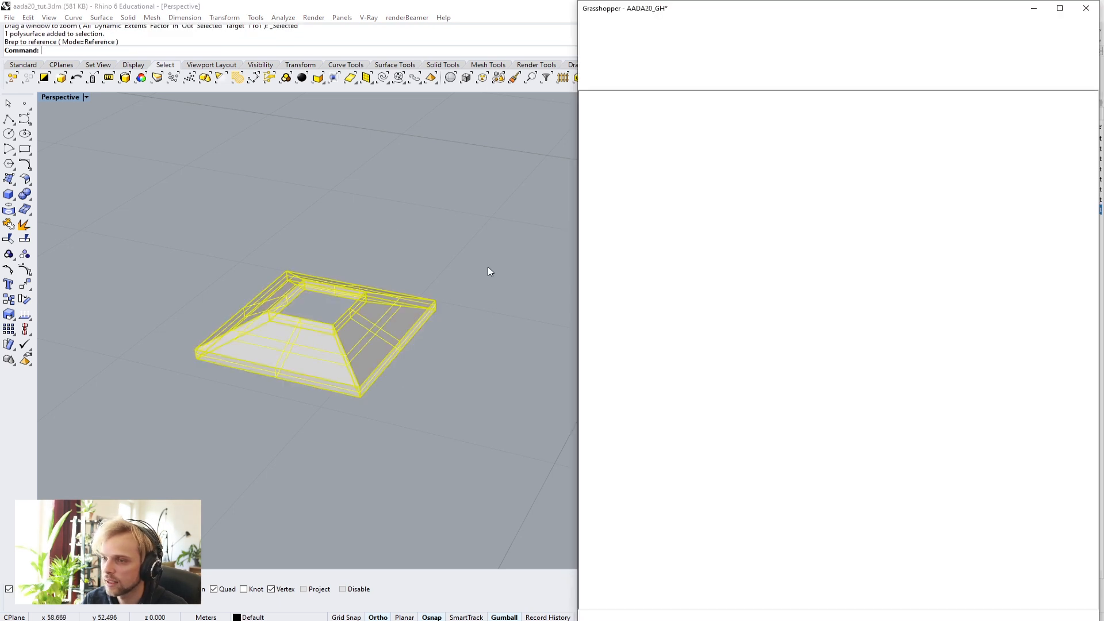
pyautogui.click(473, 394)
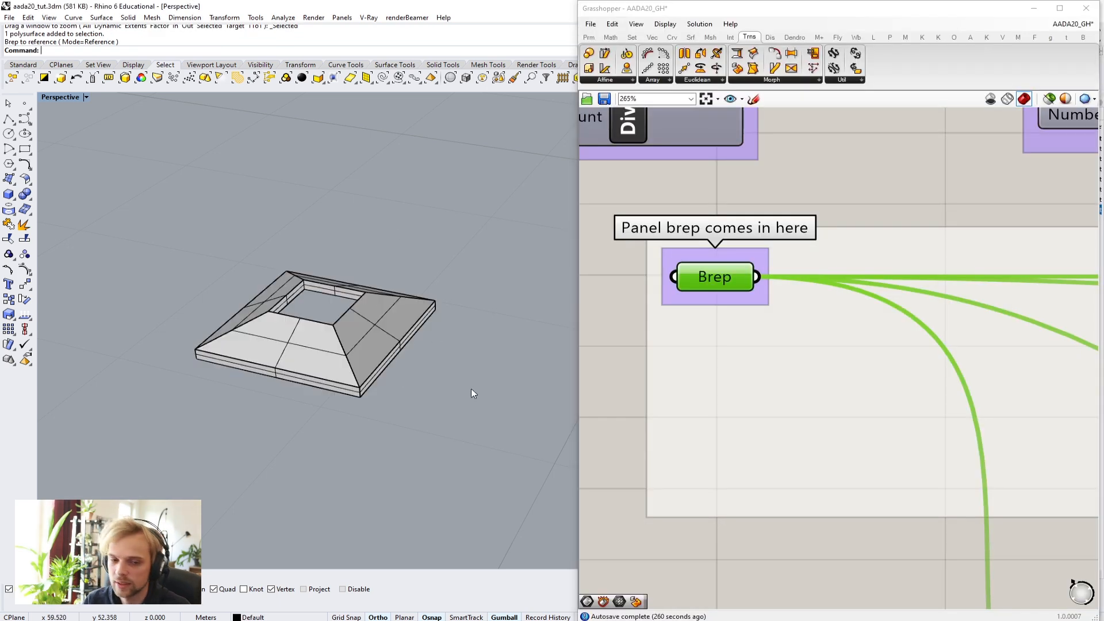
# Step: Examine the panels across the whole facade and the exterior panels part of the definition
pyautogui.scroll(-5, 506, 320)
pyautogui.scroll(-8, 445, 318)
pyautogui.keyDown('shift'); pyautogui.moveTo(333, 277); pyautogui.dragTo(369, 350, button='right'); pyautogui.keyUp('shift')
pyautogui.scroll(-3, 450, 447)
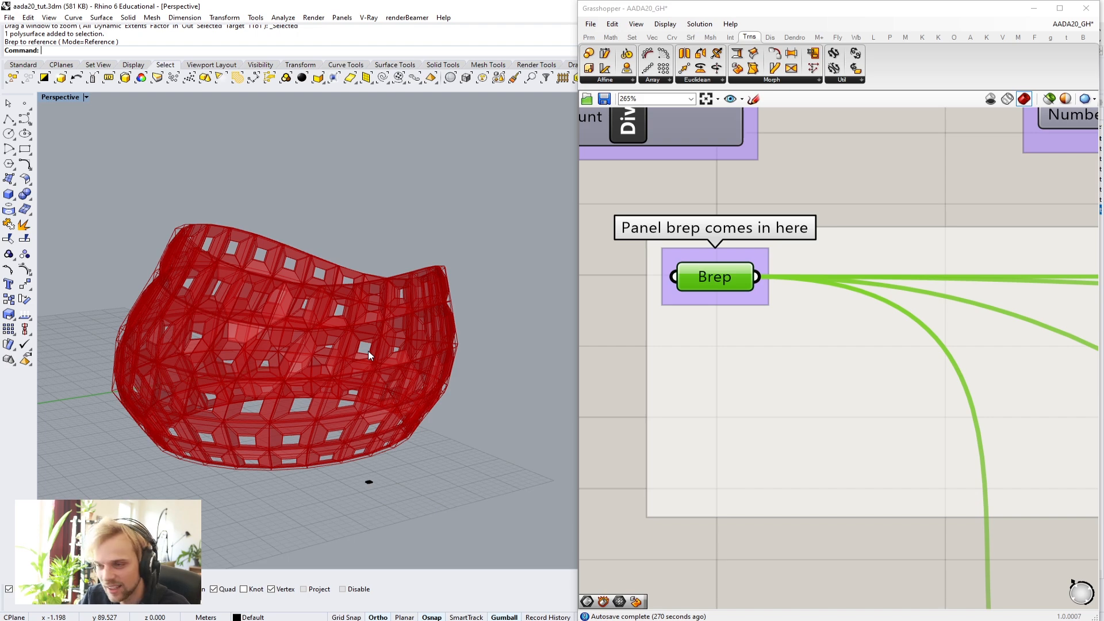
pyautogui.moveTo(368, 354); pyautogui.dragTo(333, 324, button='right')
pyautogui.scroll(5, 360, 373)
pyautogui.scroll(-9, 809, 315)
pyautogui.moveTo(989, 363); pyautogui.dragTo(749, 351, button='right')
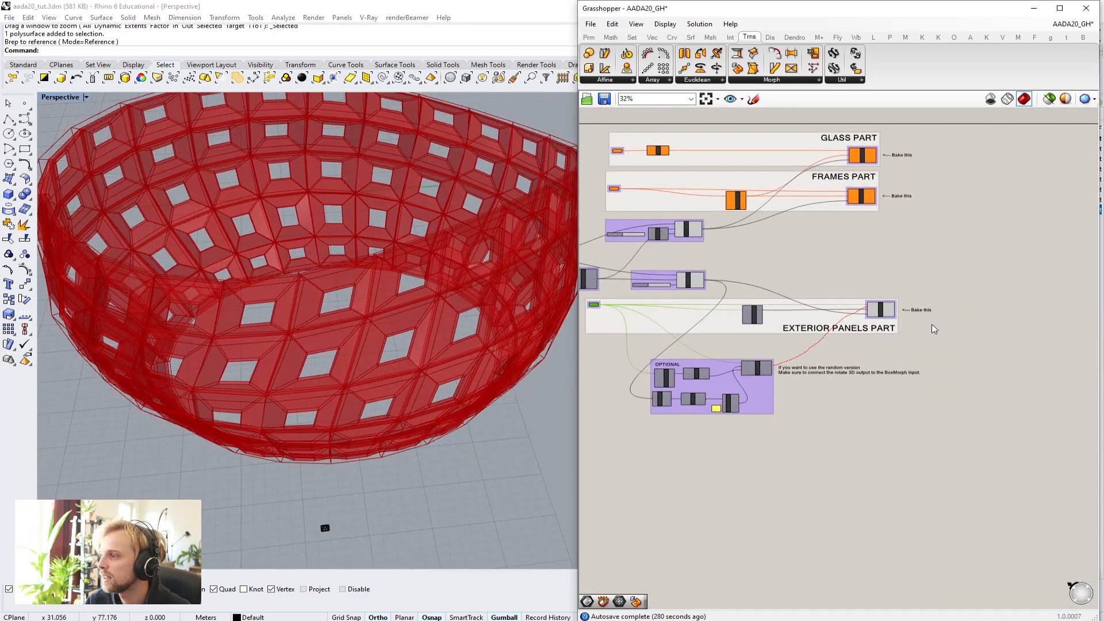
# Step: Add a Custom Preview component and feed its Geometry from the exterior panels' final Box Morph output
pyautogui.scroll(4, 910, 315)
pyautogui.scroll(4, 910, 320)
pyautogui.doubleClick(880, 227)
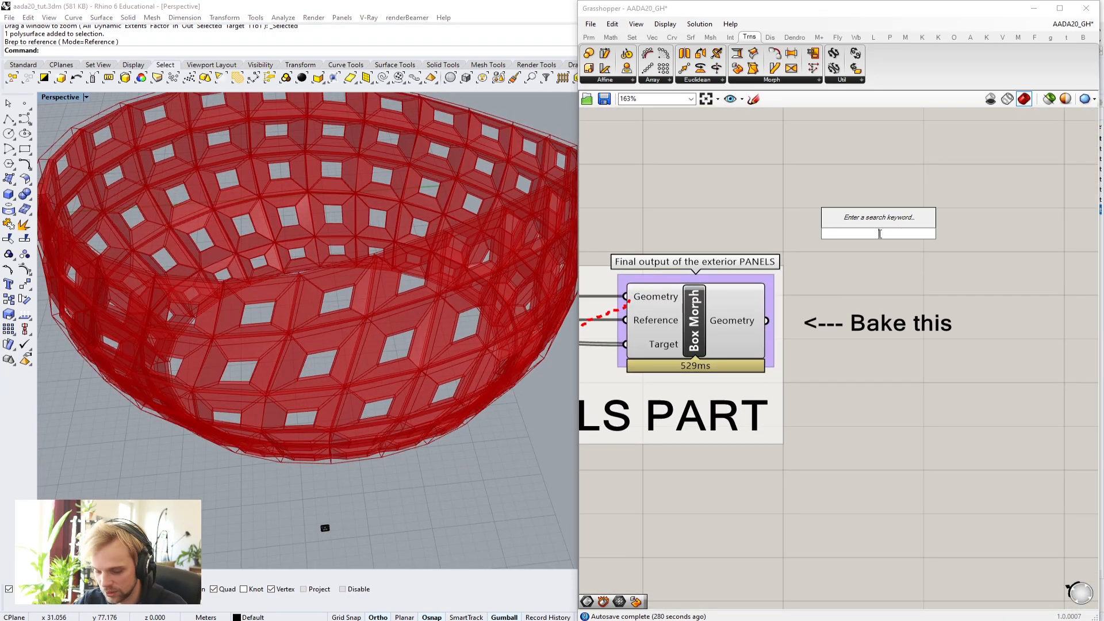
pyautogui.write('custom')
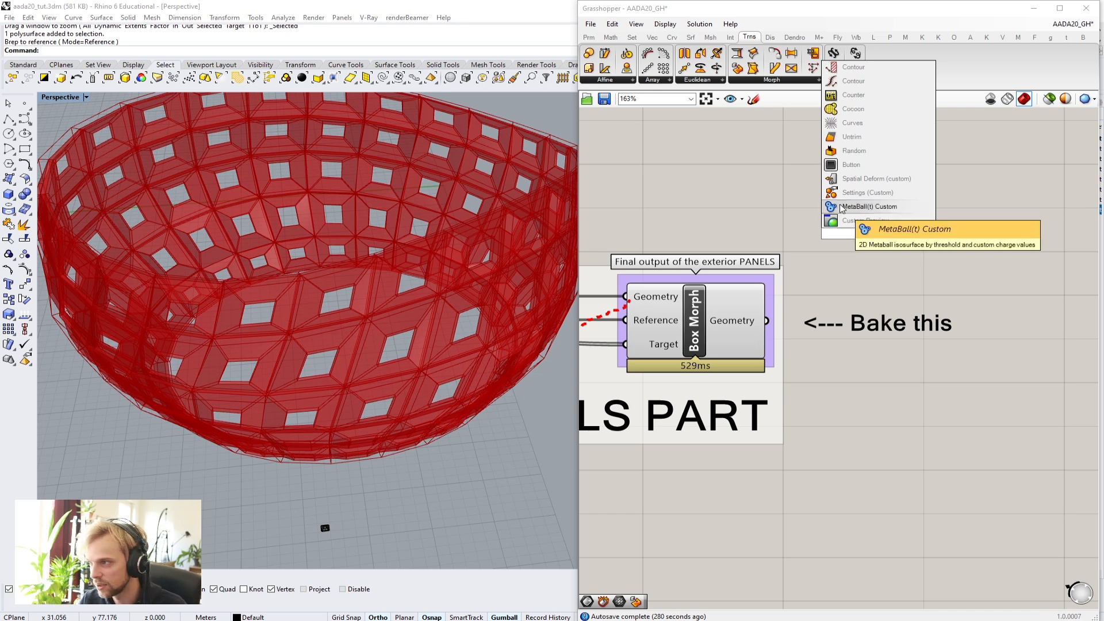
pyautogui.click(855, 222)
pyautogui.moveTo(766, 320); pyautogui.dragTo(903, 205)
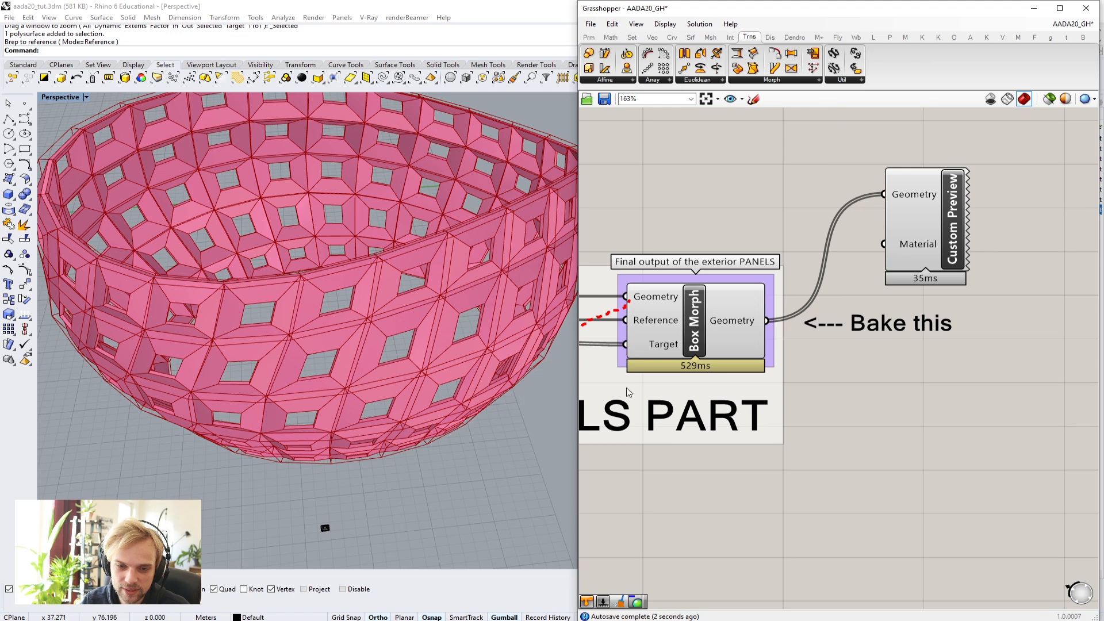
pyautogui.moveTo(920, 221); pyautogui.dragTo(1002, 204)
# Step: Add a Colour Swatch, connect it to the Custom Preview's Material input and set its colour to grey
pyautogui.doubleClick(791, 187)
pyautogui.write('swa')
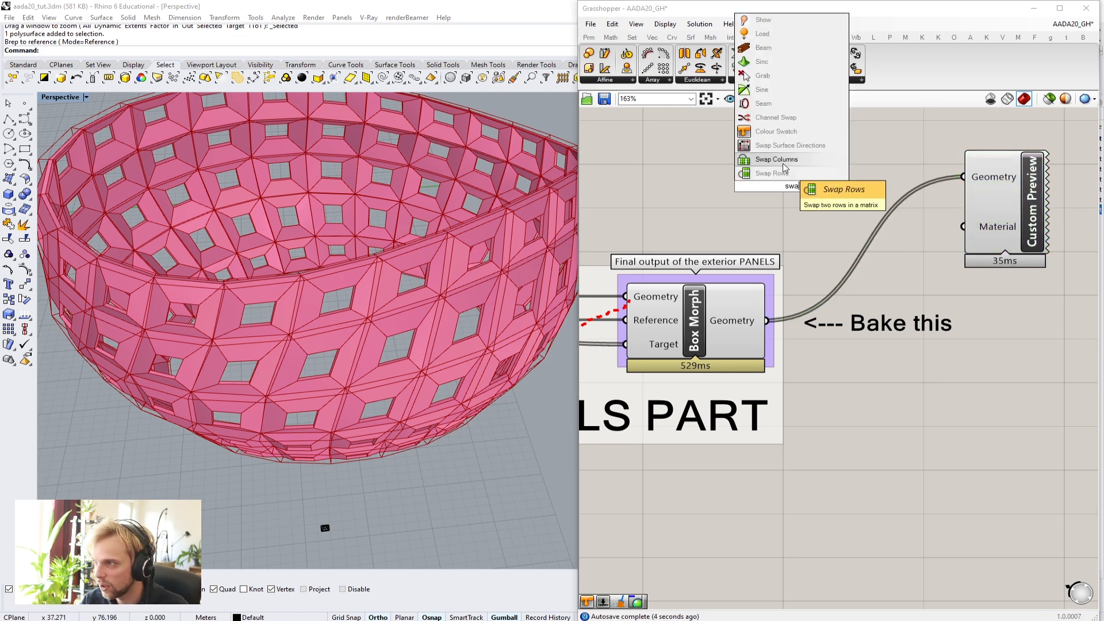
pyautogui.click(789, 135)
pyautogui.moveTo(853, 187); pyautogui.dragTo(964, 227)
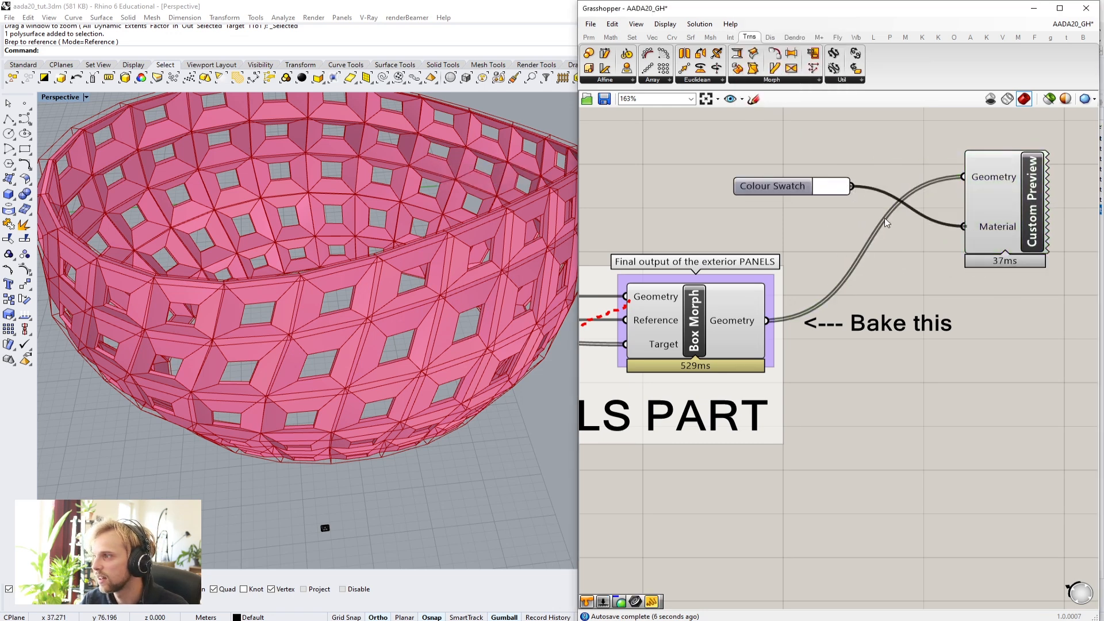
pyautogui.click(834, 185)
pyautogui.moveTo(914, 253); pyautogui.dragTo(937, 248)
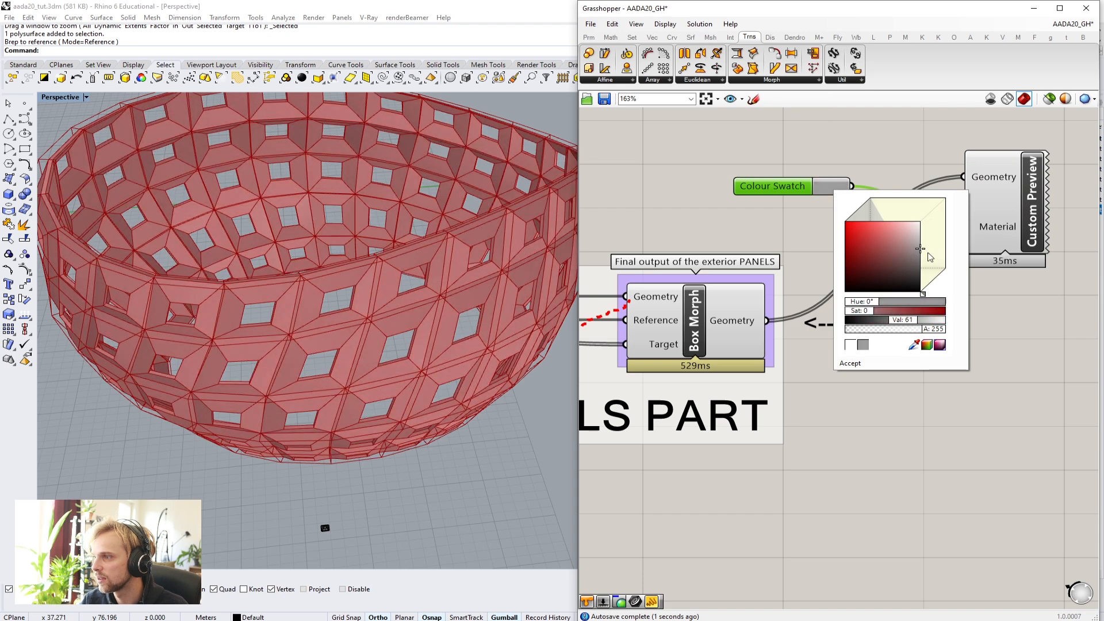
# Step: Turn off the preview of the exterior panels' Box Morph and place the Colour Swatch beside the Material input
pyautogui.click(704, 326)
pyautogui.middleClick(703, 327)
pyautogui.click(741, 294)
pyautogui.moveTo(770, 186); pyautogui.dragTo(852, 226)
pyautogui.moveTo(98, 263); pyautogui.dragTo(159, 213, button='right')
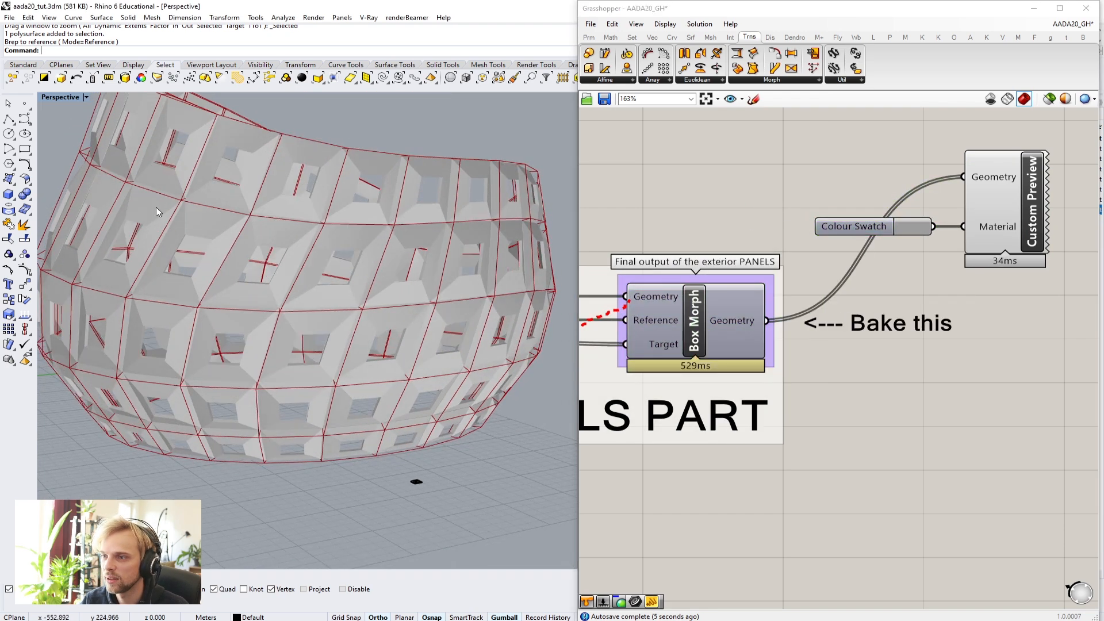
# Step: Inspect the panelled facade in the Arctic display mode and return the Perspective view to Shaded
pyautogui.click(58, 96)
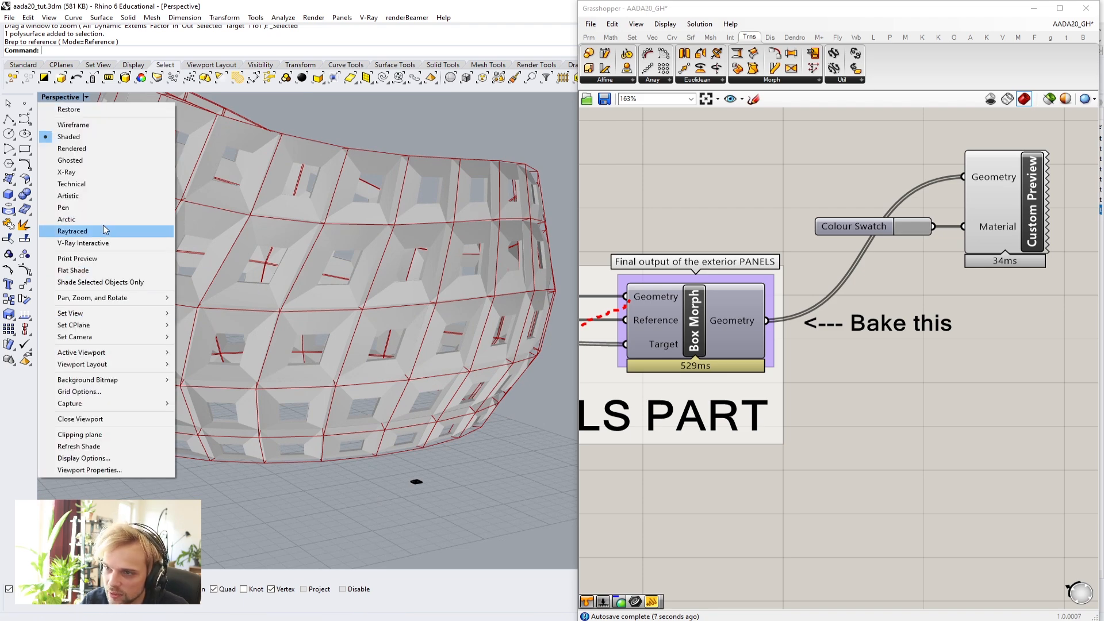
pyautogui.click(68, 219)
pyautogui.moveTo(356, 317); pyautogui.dragTo(486, 303, button='right')
pyautogui.click(59, 98)
pyautogui.click(68, 123)
pyautogui.moveTo(255, 302)
pyautogui.mouseDown(button='right')
pyautogui.moveTo(459, 349)
pyautogui.moveTo(475, 299)
pyautogui.mouseUp(button='right')
# Step: Select the Colour Swatch and the Custom Preview component together
pyautogui.moveTo(938, 258); pyautogui.dragTo(877, 282, button='right')
pyautogui.moveTo(1046, 263); pyautogui.dragTo(793, 201)
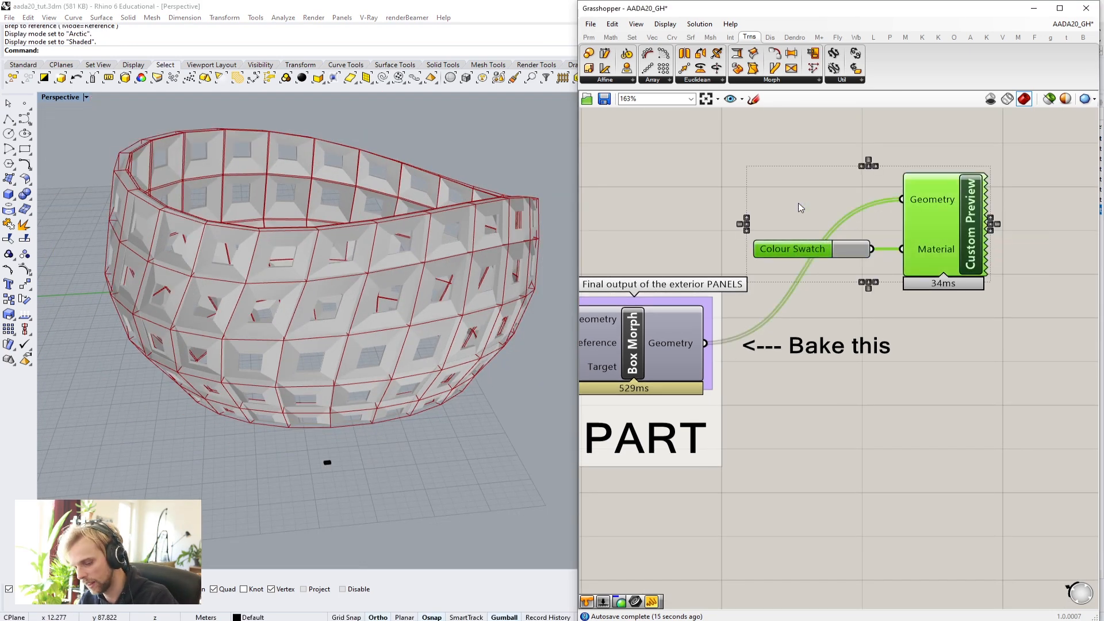
# Step: Delete the Custom Preview and Colour Swatch components and turn on the preview of the exterior panels' Box Morph
pyautogui.press('Delete')
pyautogui.moveTo(629, 320); pyautogui.dragTo(733, 305, button='right')
pyautogui.click(750, 332)
pyautogui.middleClick(751, 333)
pyautogui.click(777, 313)
pyautogui.click(840, 201)
pyautogui.moveTo(385, 227); pyautogui.dragTo(325, 259, button='right')
pyautogui.scroll(-2, 298, 327)
pyautogui.keyDown('shift'); pyautogui.moveTo(298, 328); pyautogui.dragTo(263, 269, button='right'); pyautogui.keyUp('shift')
# Step: Turn off the preview of the Surface Box component in the "Boxes for exterior tiles" group
pyautogui.moveTo(797, 193); pyautogui.dragTo(904, 197, button='right')
pyautogui.scroll(-5, 892, 203)
pyautogui.moveTo(615, 262); pyautogui.dragTo(851, 265, button='right')
pyautogui.scroll(2, 748, 248)
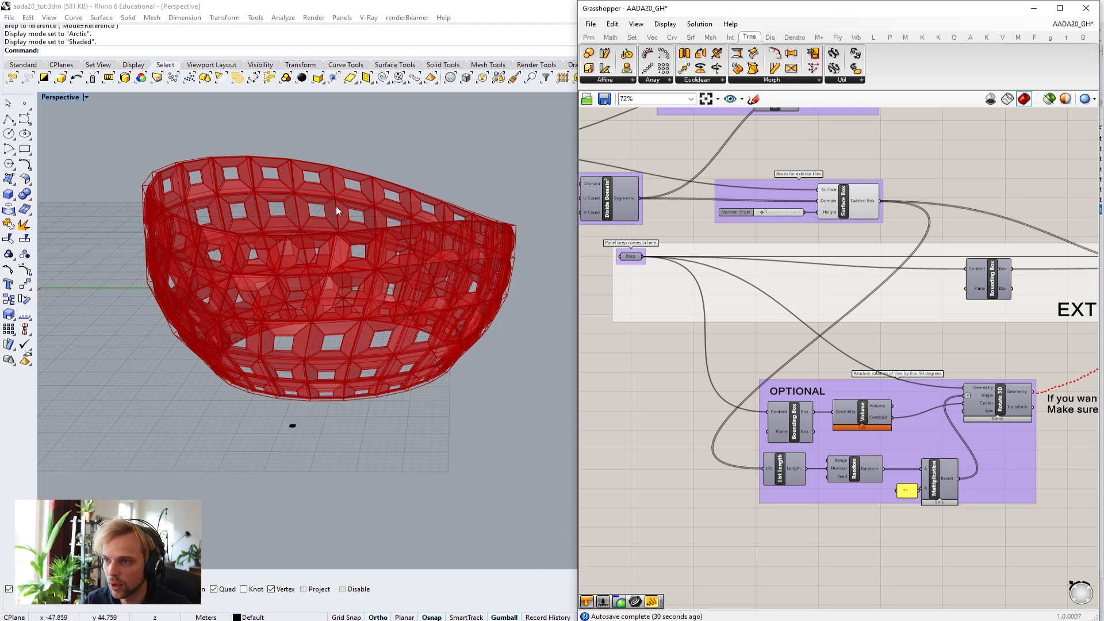
pyautogui.moveTo(931, 341); pyautogui.dragTo(850, 363, button='right')
pyautogui.scroll(1, 787, 199)
pyautogui.moveTo(771, 263); pyautogui.dragTo(559, 250, button='right')
pyautogui.click(1054, 292)
pyautogui.click(917, 203)
pyautogui.moveTo(749, 236); pyautogui.dragTo(959, 285, button='right')
pyautogui.scroll(4, 761, 270)
pyautogui.scroll(1, 761, 269)
pyautogui.click(727, 249)
pyautogui.middleClick(739, 248)
pyautogui.click(772, 211)
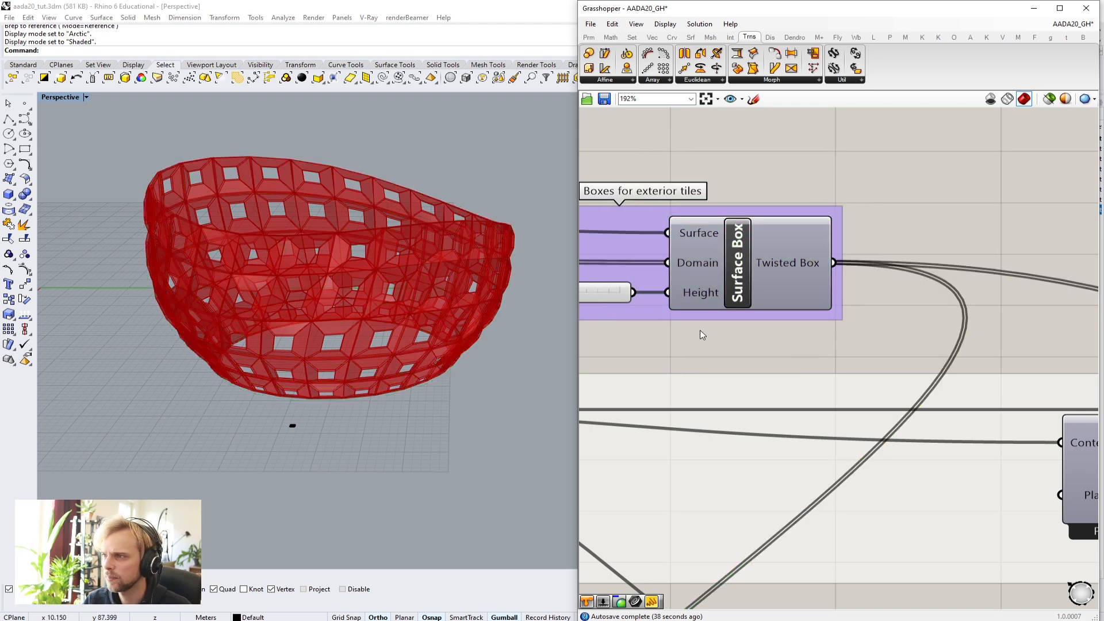
# Step: Examine the panelled bowl in the viewport and the glass and frames parts of the Grasshopper definition
pyautogui.moveTo(364, 233); pyautogui.dragTo(299, 277, button='right')
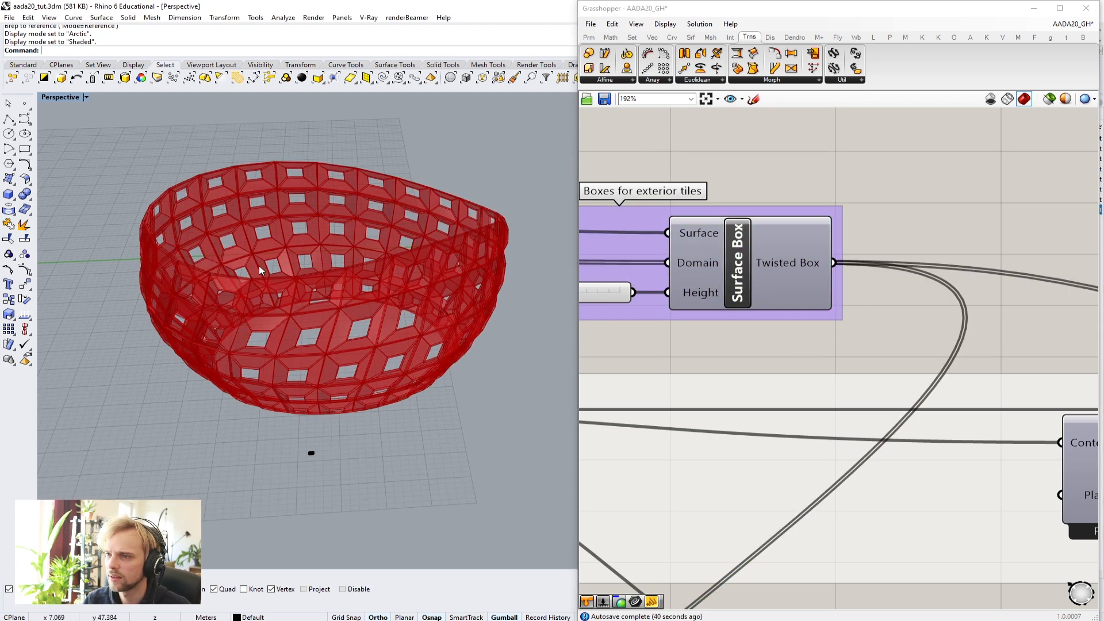
pyautogui.scroll(-4, 809, 174)
pyautogui.moveTo(814, 170); pyautogui.dragTo(782, 433, button='right')
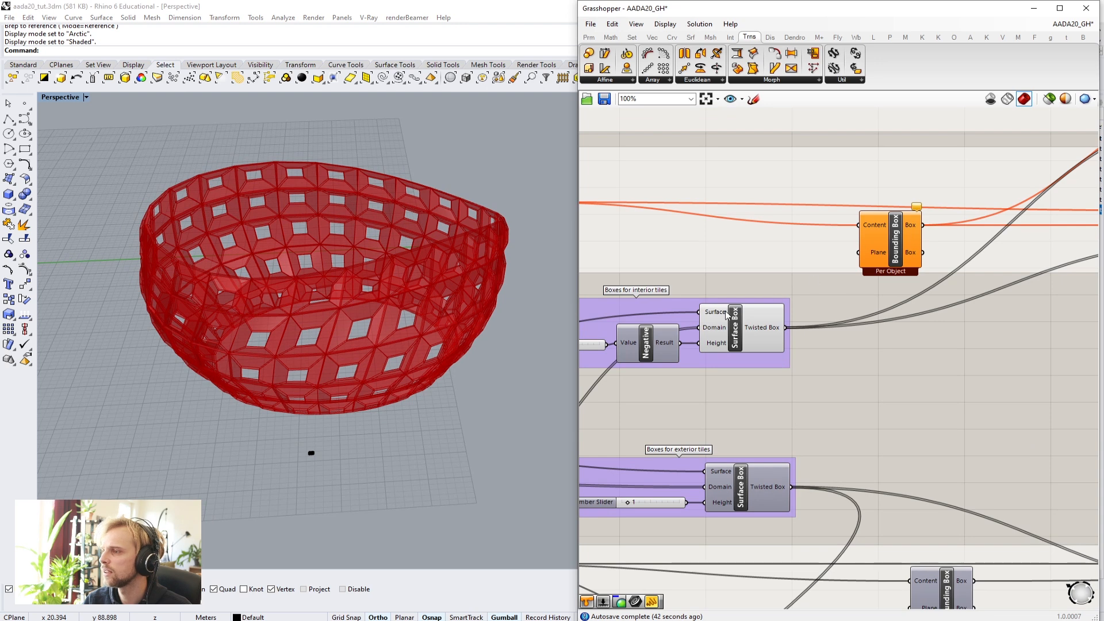
pyautogui.moveTo(749, 306); pyautogui.dragTo(906, 350, button='right')
pyautogui.scroll(-6, 907, 354)
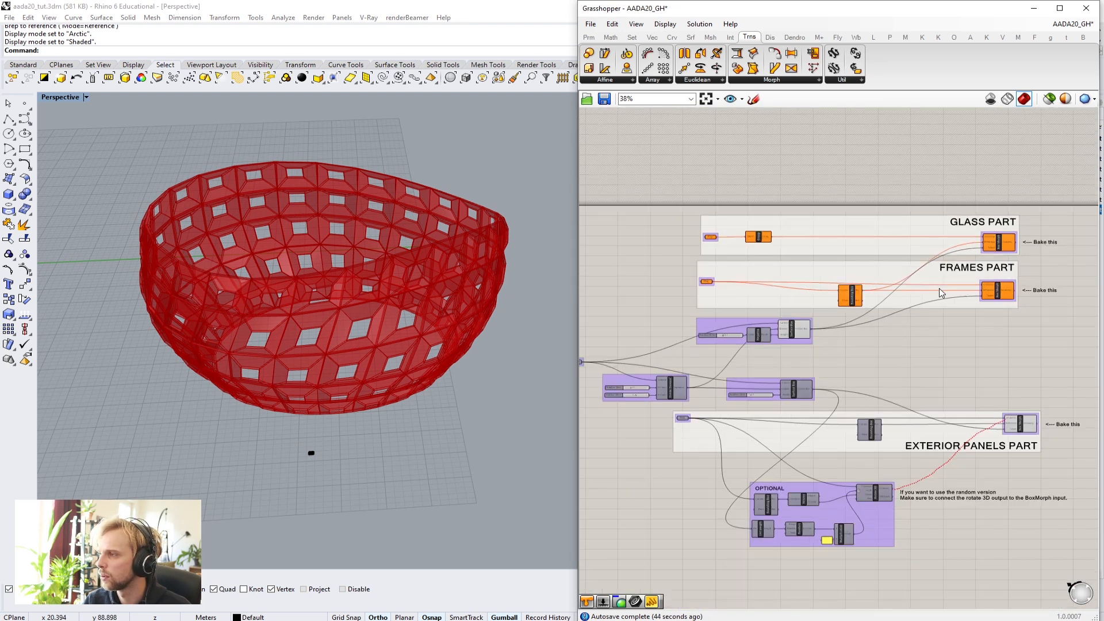
pyautogui.scroll(1, 963, 274)
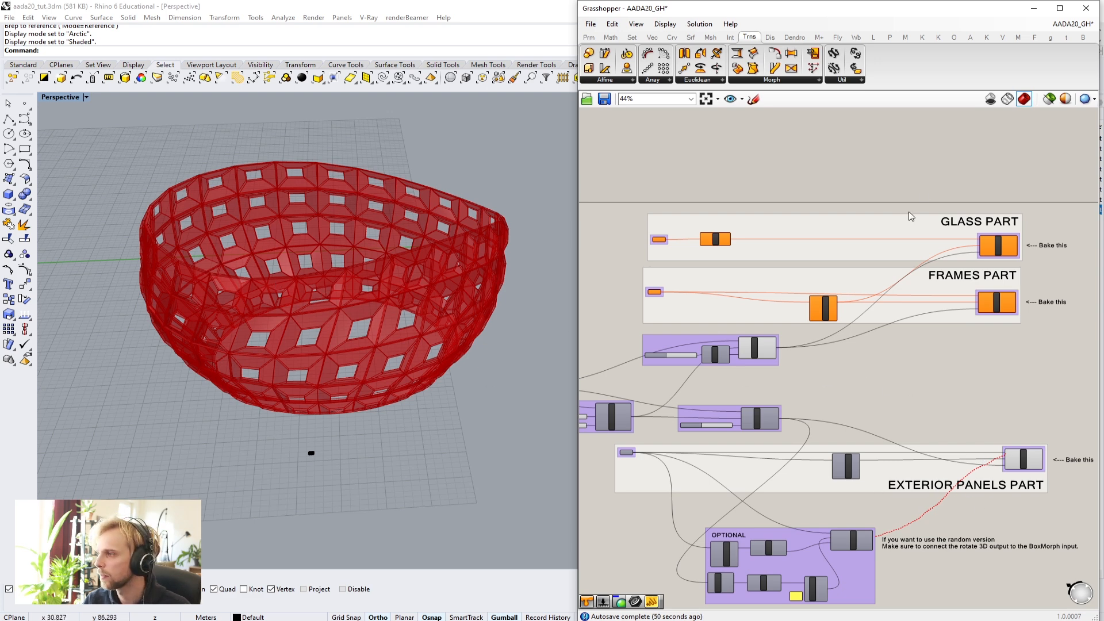
pyautogui.scroll(3, 246, 249)
pyautogui.moveTo(237, 232); pyautogui.dragTo(281, 246, button='right')
pyautogui.scroll(-5, 282, 247)
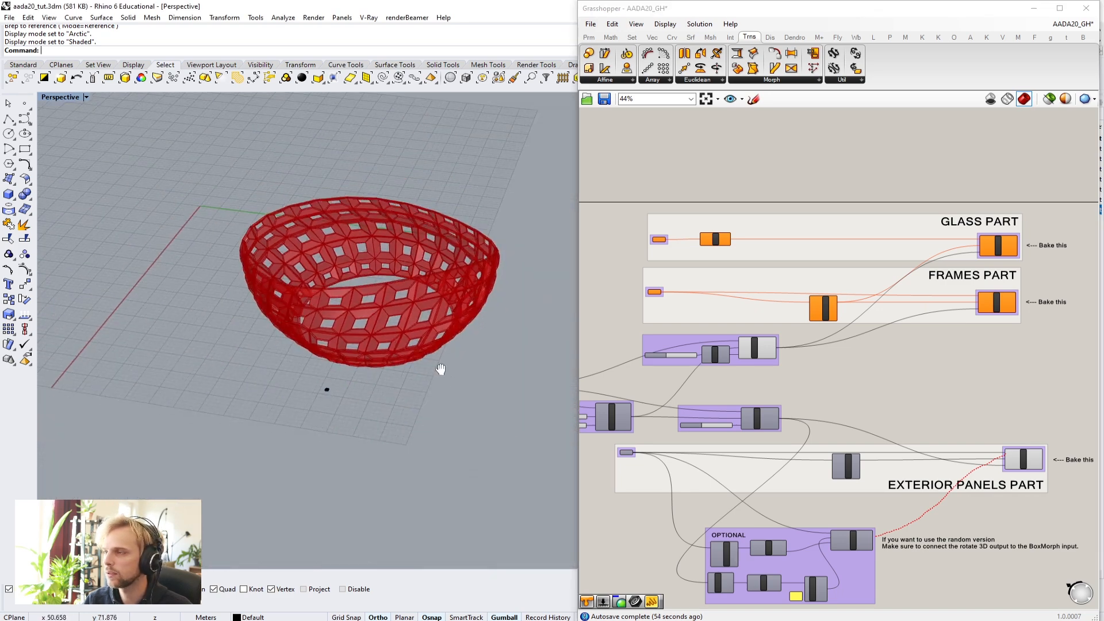
# Step: Zoom the Perspective view to the single source panel in front of the bowl
pyautogui.doubleClick(60, 98)
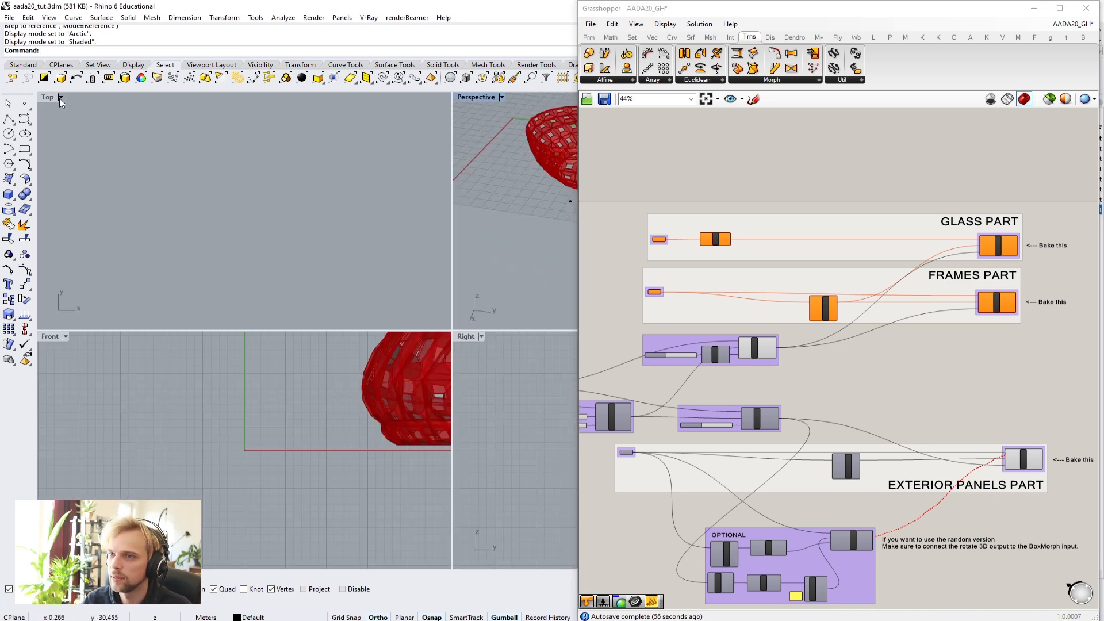
pyautogui.doubleClick(476, 97)
pyautogui.click(261, 306)
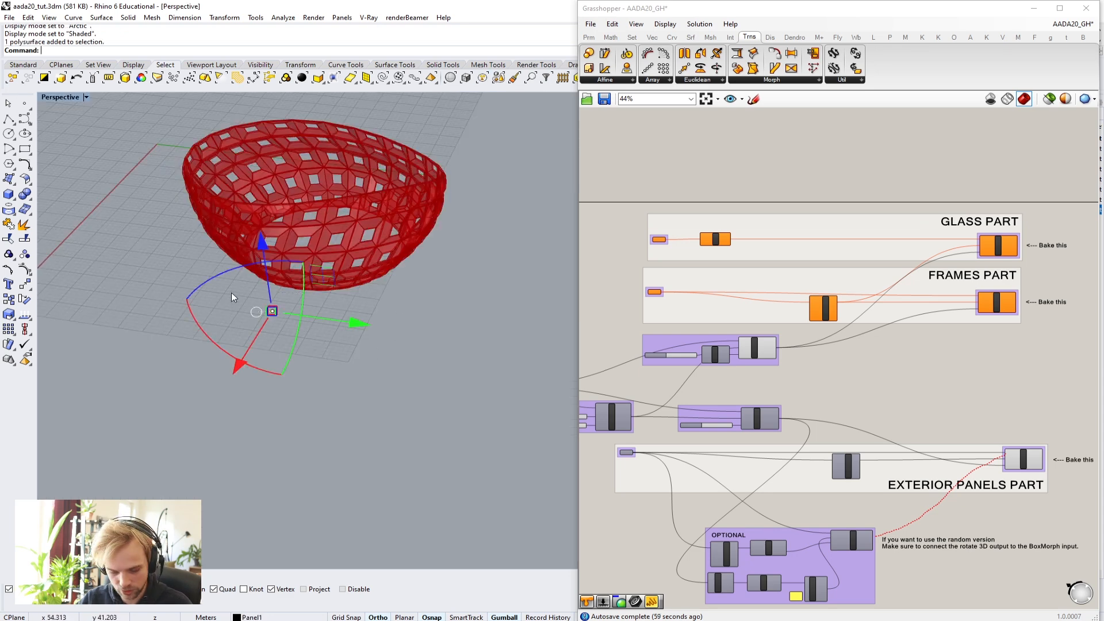
pyautogui.write('zs')
pyautogui.press('Return')
pyautogui.press('Escape')
pyautogui.scroll(-3, 315, 323)
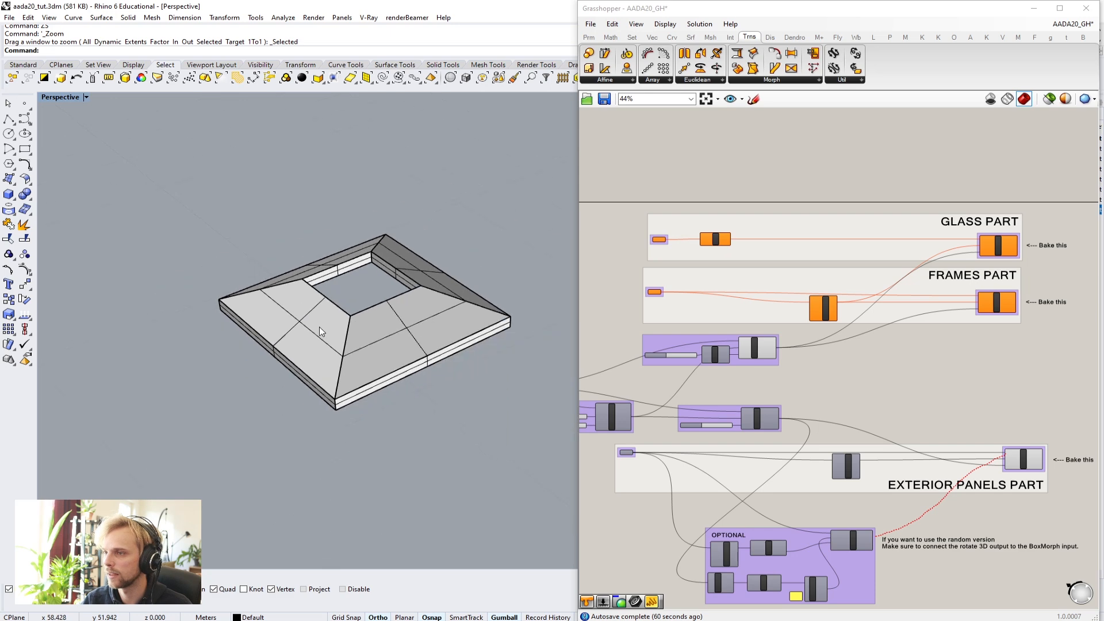
pyautogui.scroll(5, 268, 244)
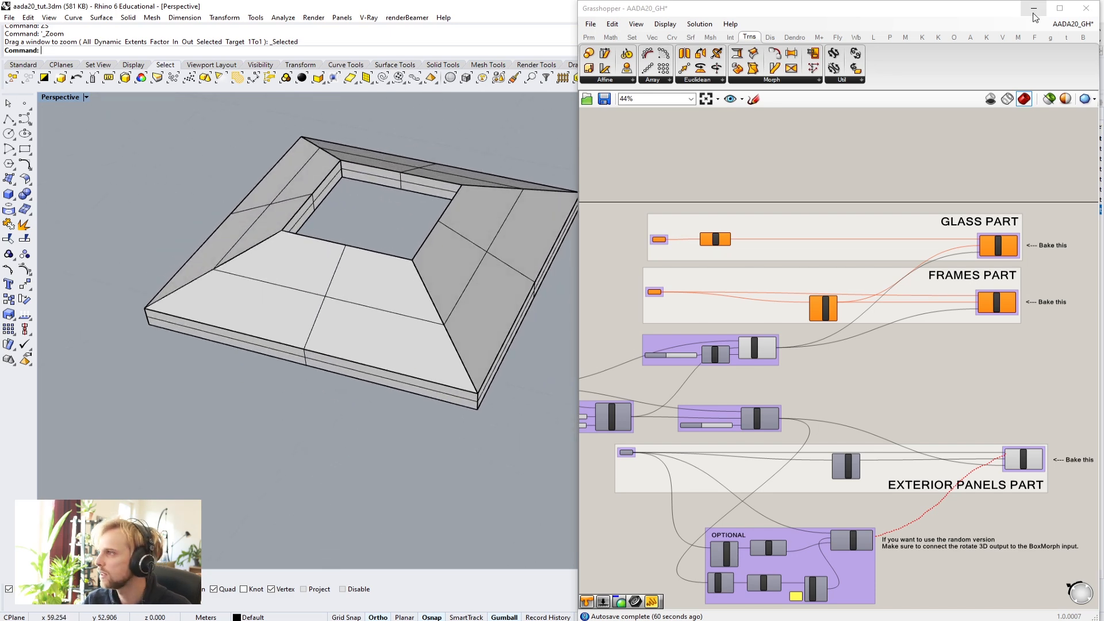
# Step: Minimise the Grasshopper window and create two new layers named Frames1 and Glass1
pyautogui.click(1033, 9)
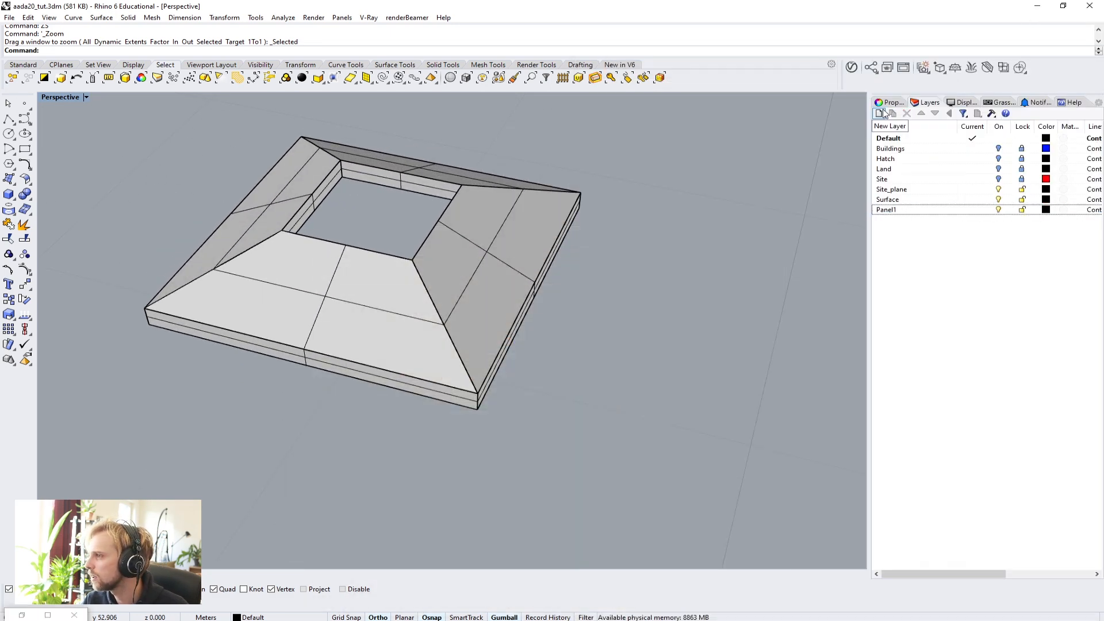
pyautogui.click(879, 113)
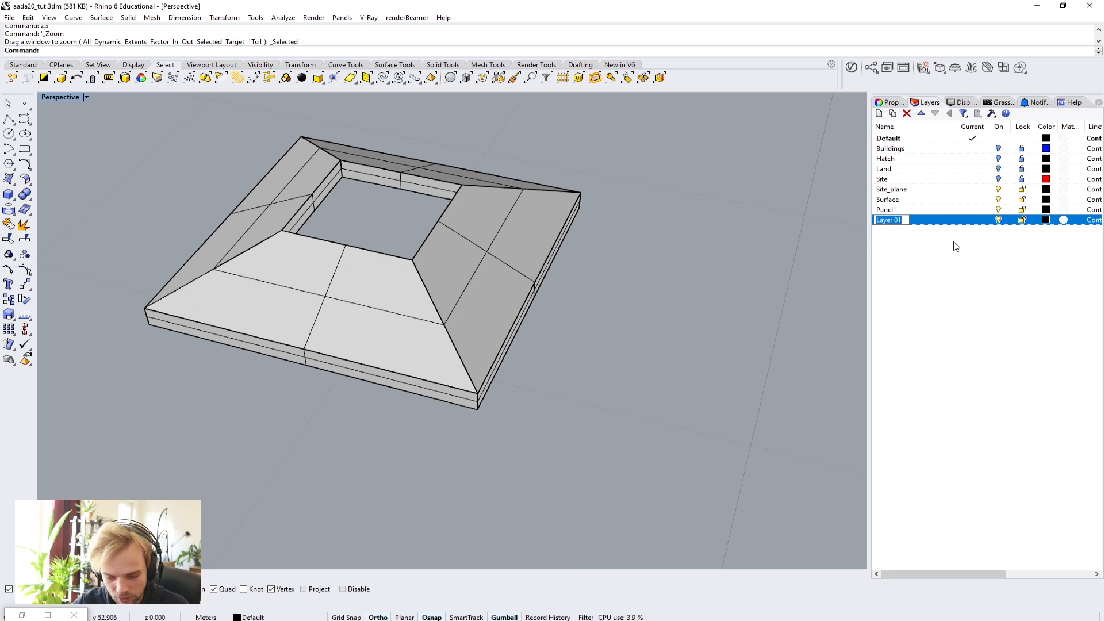
pyautogui.write('Frames1')
pyautogui.press('Return')
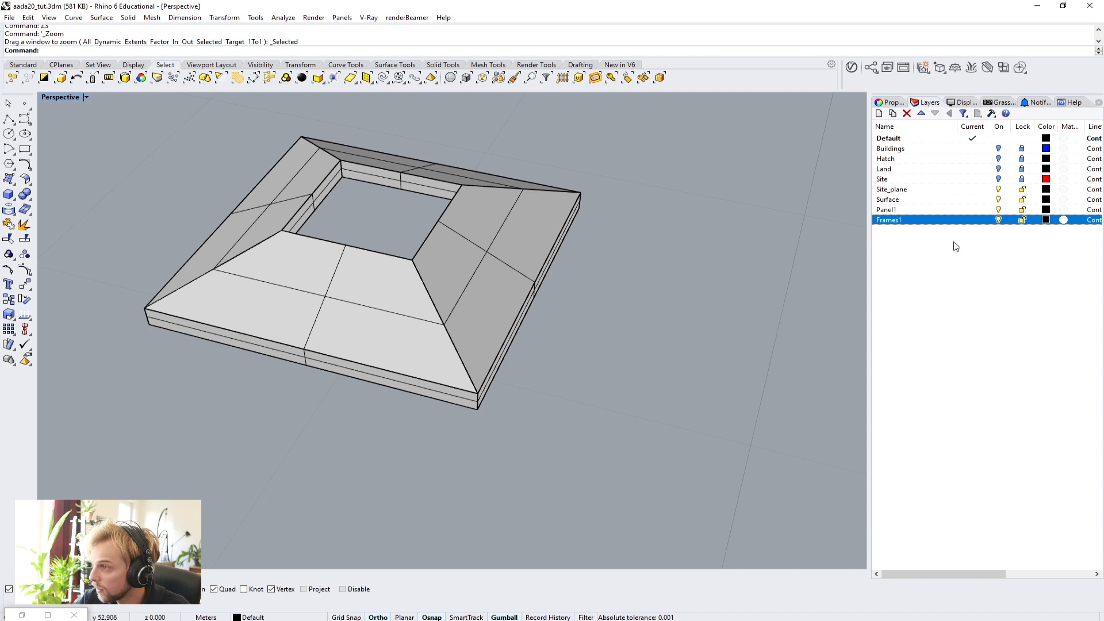
pyautogui.click(878, 113)
pyautogui.write('Glass1')
pyautogui.press('Return')
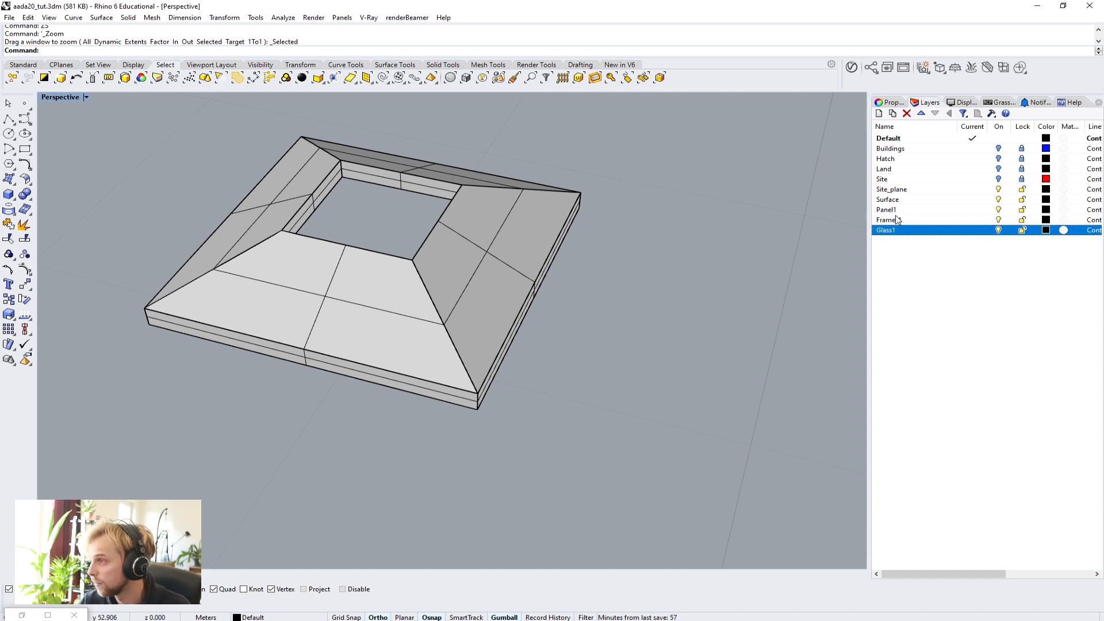
# Step: Set the layer colour of Frames1 to red and of Glass1 to blue
pyautogui.click(1046, 219)
pyautogui.click(553, 229)
pyautogui.click(725, 412)
pyautogui.click(1046, 230)
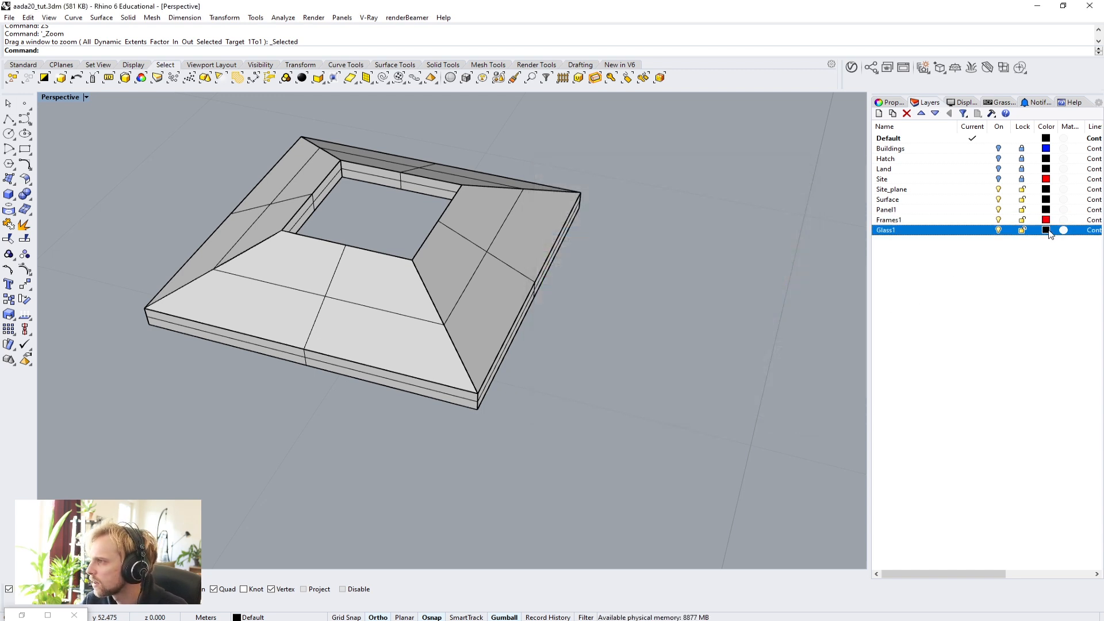
pyautogui.click(673, 316)
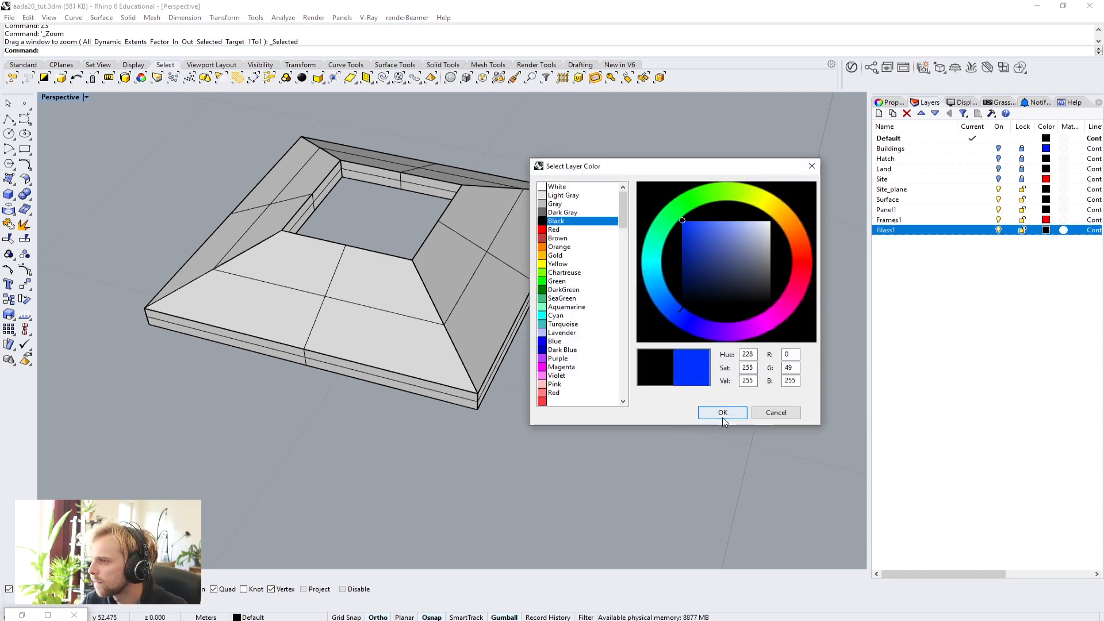
pyautogui.click(722, 412)
# Step: Make Frames1 the current layer and draw a rectangle between opposite bottom corners of the panel
pyautogui.doubleClick(943, 220)
pyautogui.moveTo(356, 256); pyautogui.dragTo(501, 322, button='right')
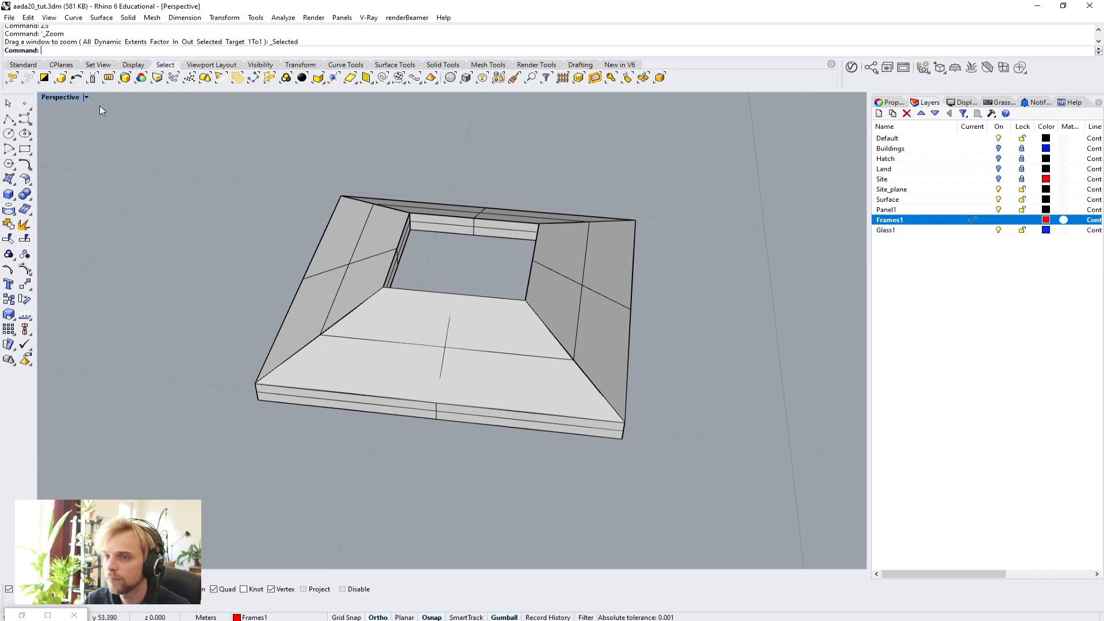
pyautogui.moveTo(345, 299); pyautogui.dragTo(434, 226, button='right')
pyautogui.scroll(-4, 543, 263)
pyautogui.moveTo(554, 234); pyautogui.dragTo(559, 349, button='right')
pyautogui.click(25, 149)
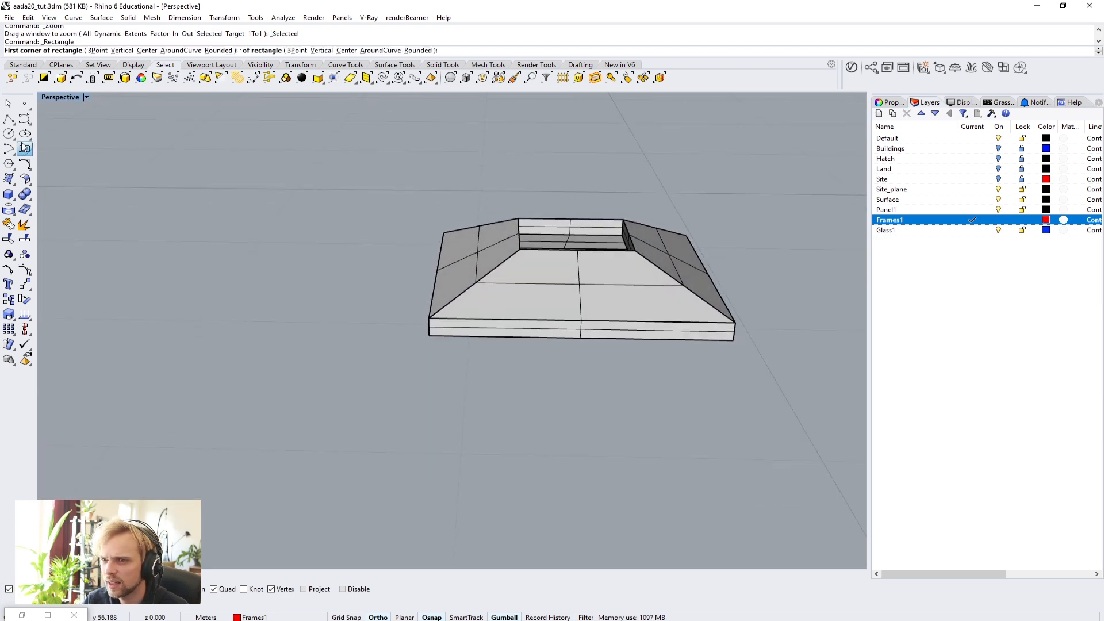
pyautogui.click(428, 335)
pyautogui.moveTo(621, 295); pyautogui.dragTo(562, 460, button='right')
pyautogui.click(671, 381)
# Step: Hide the Panel1 layer and offset the rectangle inward by 0.05 m
pyautogui.click(511, 370)
pyautogui.click(787, 319)
pyautogui.click(999, 209)
pyautogui.moveTo(598, 278); pyautogui.dragTo(498, 308, button='right')
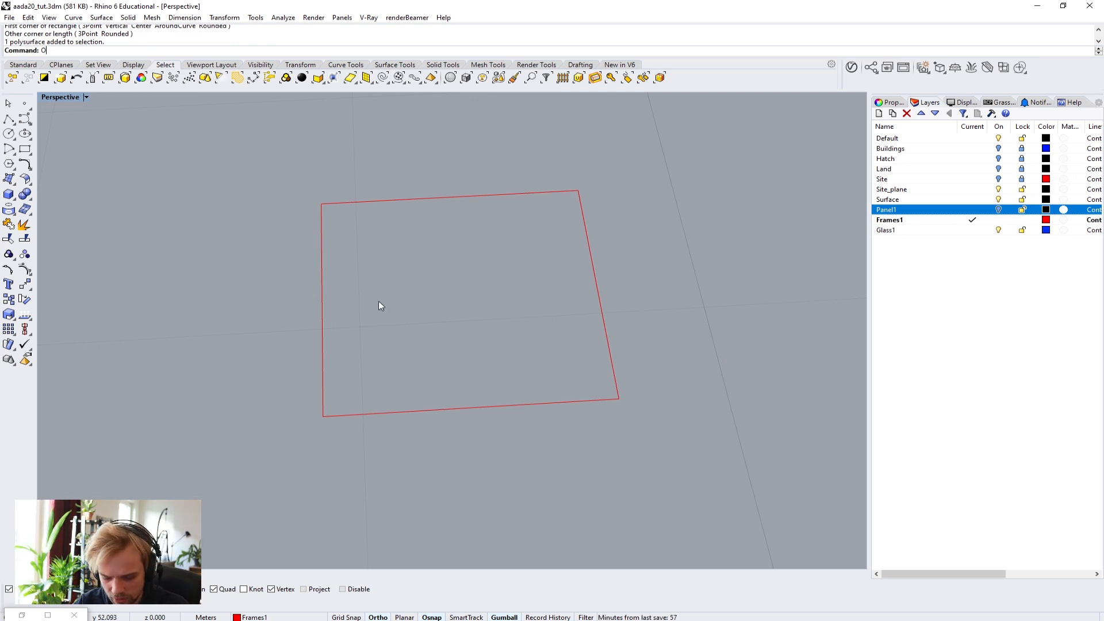
pyautogui.write('ffset')
pyautogui.press('Return')
pyautogui.click(424, 198)
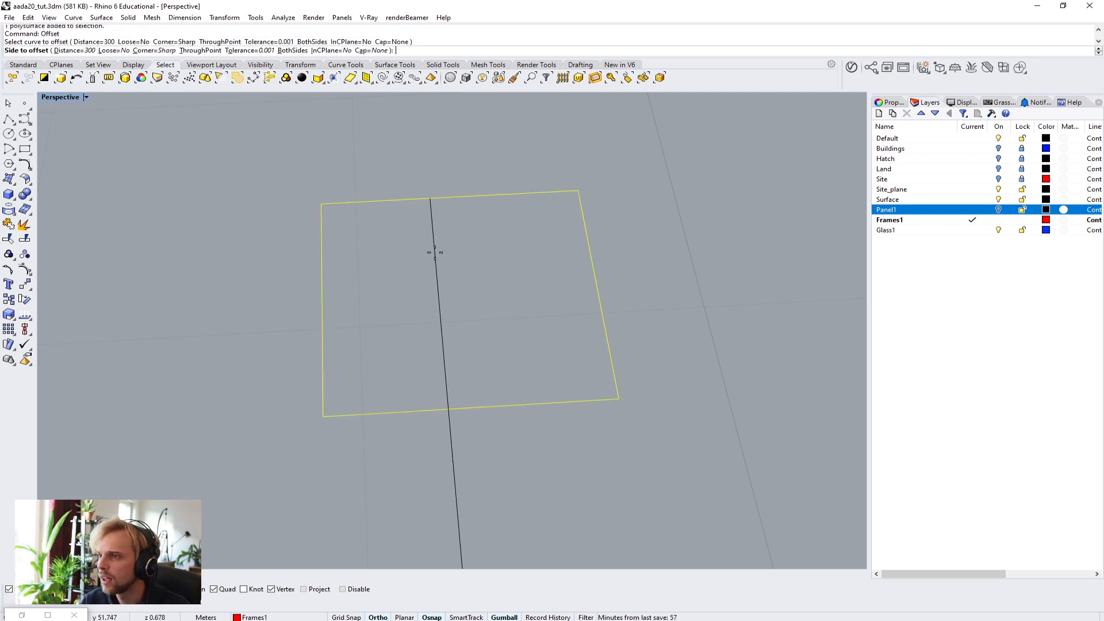
pyautogui.write('0.1')
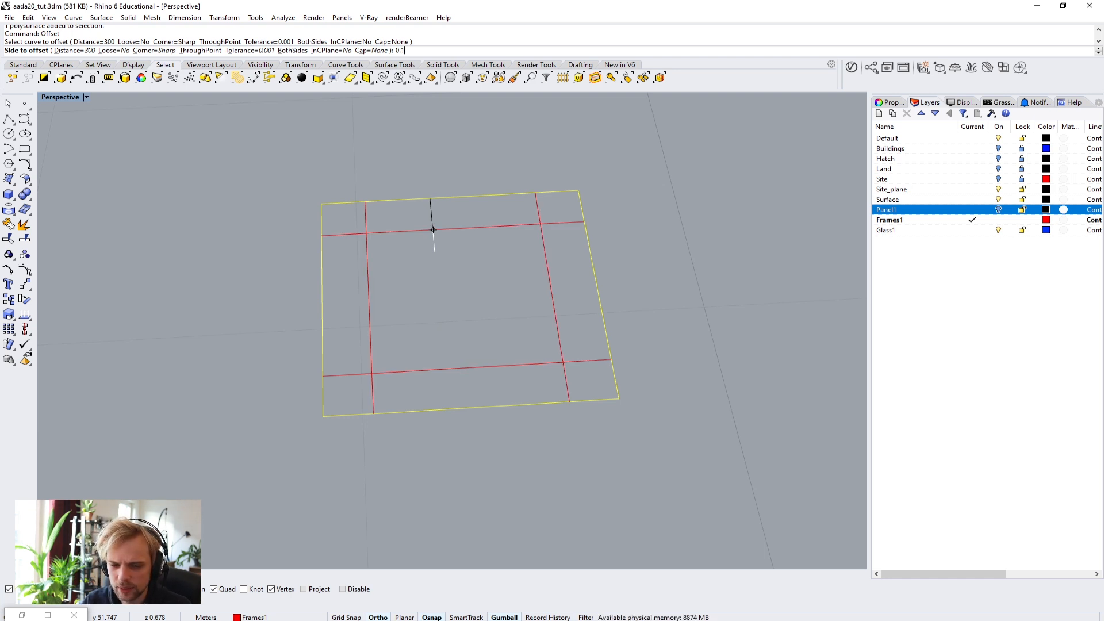
pyautogui.press('BackSpace')
pyautogui.write('05')
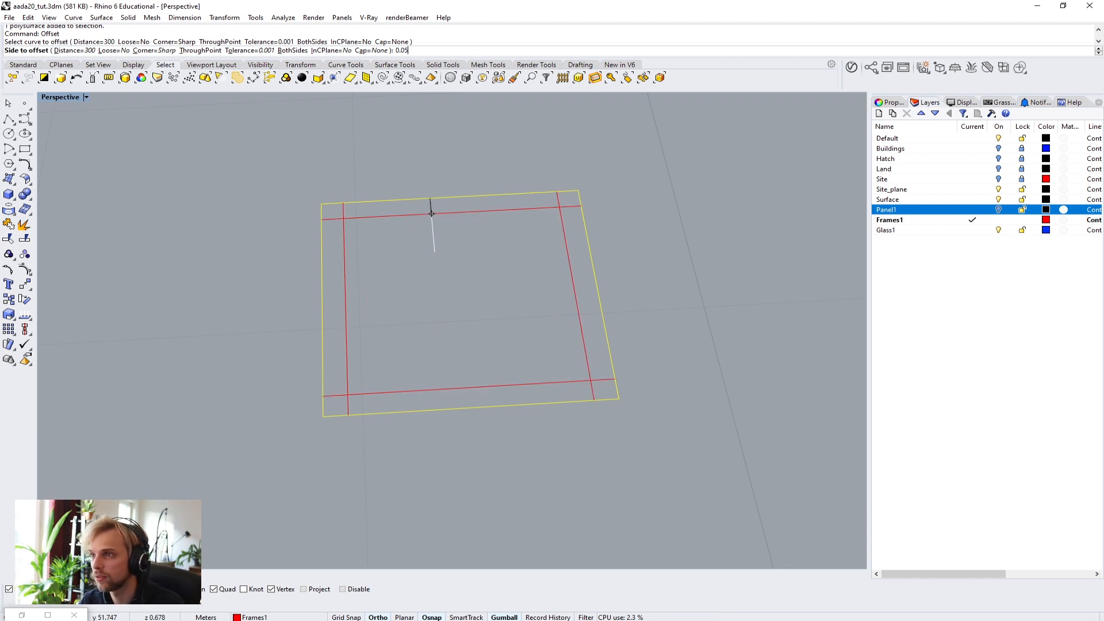
pyautogui.click(438, 254)
# Step: Draw two crossing diagonal polylines between the opposite corners of the outer rectangle
pyautogui.moveTo(468, 282); pyautogui.dragTo(442, 276, button='right')
pyautogui.click(9, 119)
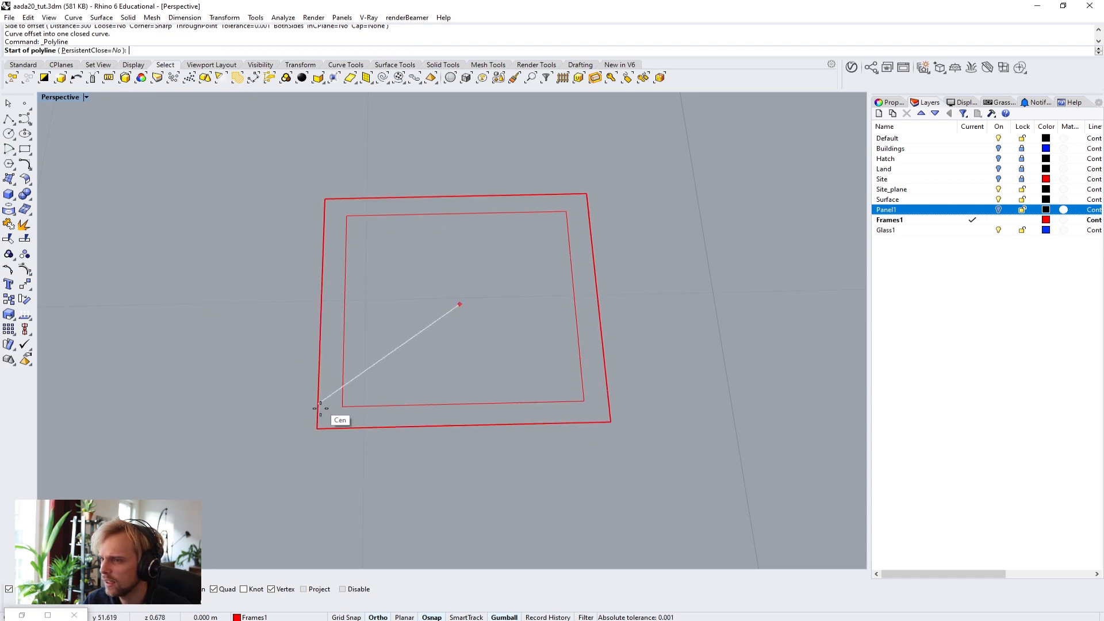
pyautogui.click(316, 428)
pyautogui.click(586, 194)
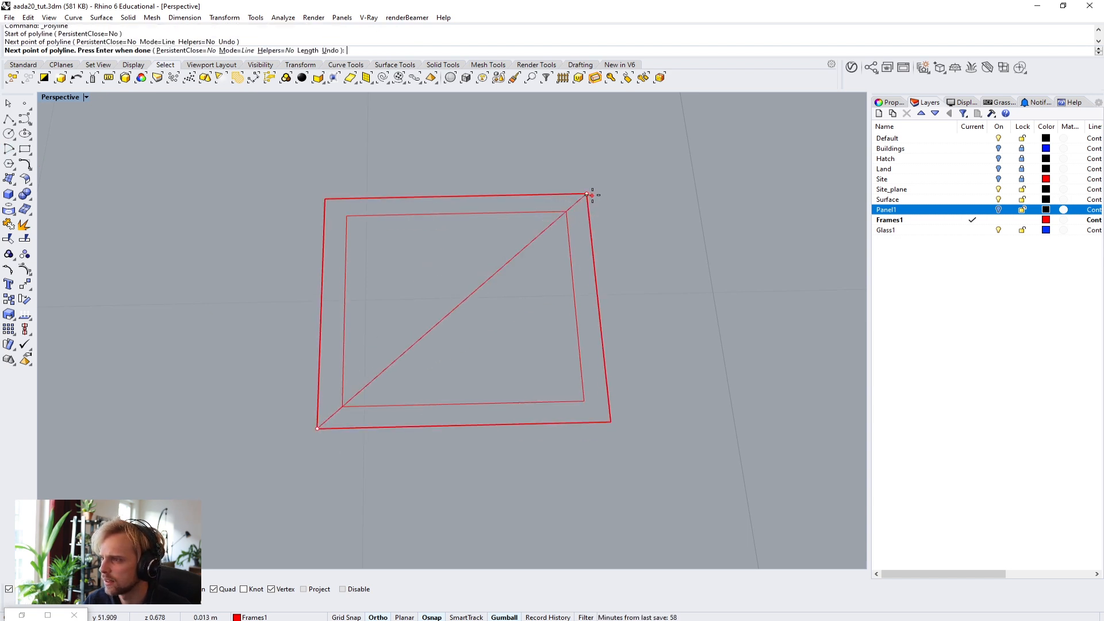
pyautogui.press('Return')
pyautogui.press('Return')
pyautogui.click(609, 422)
pyautogui.click(325, 198)
pyautogui.press('Return')
# Step: Offset both diagonals by 0.025 m to each side
pyautogui.write('Of')
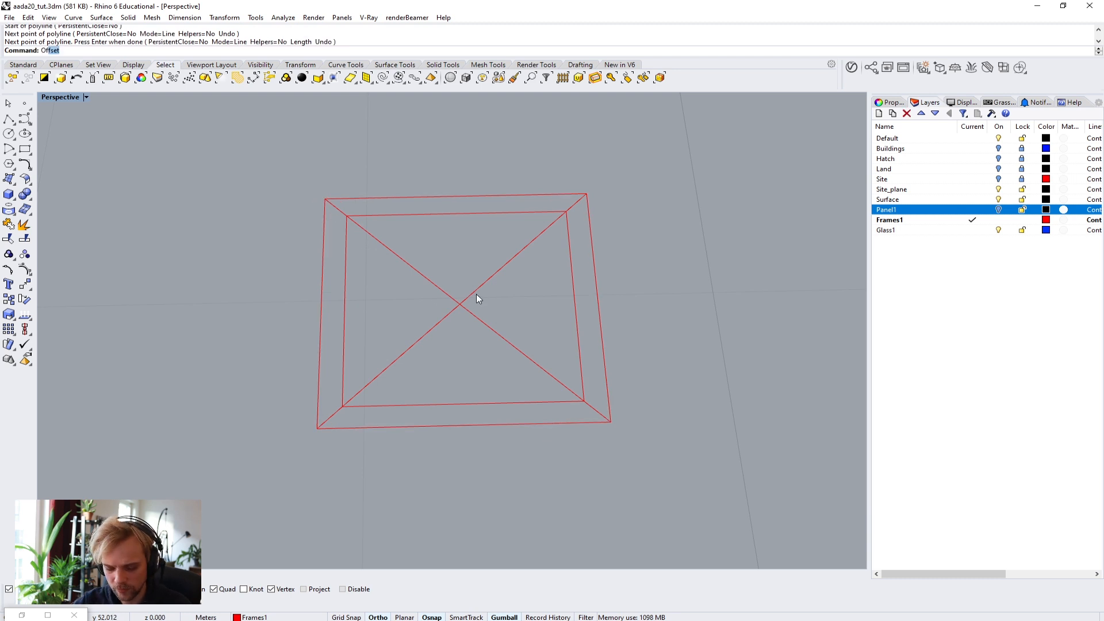
pyautogui.write('fset')
pyautogui.press('Return')
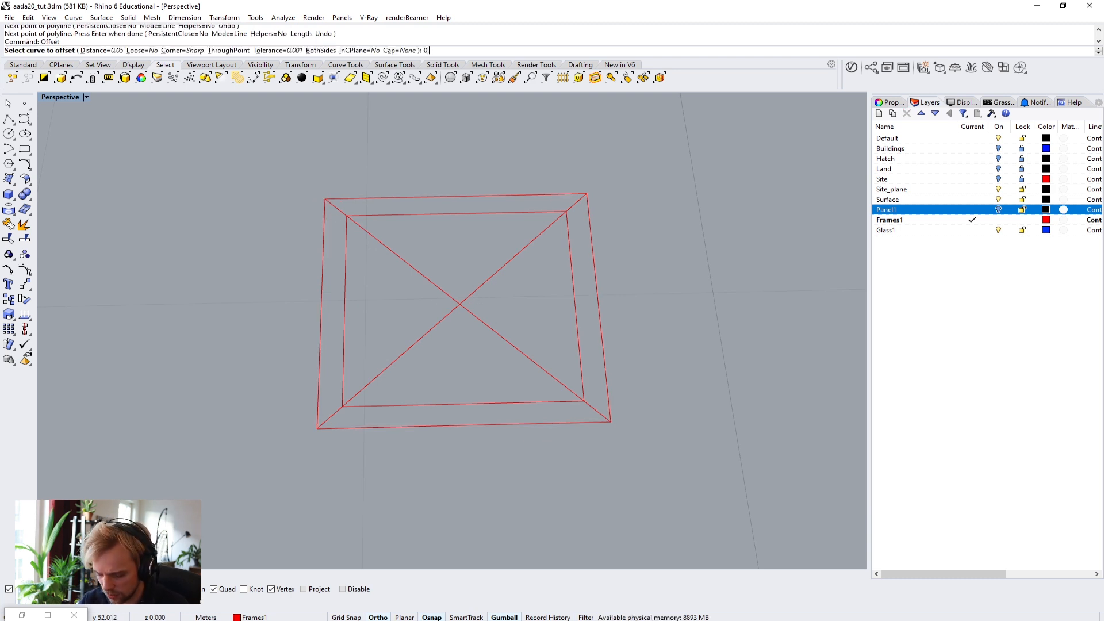
pyautogui.write('0.025')
pyautogui.press('Return')
pyautogui.click(437, 287)
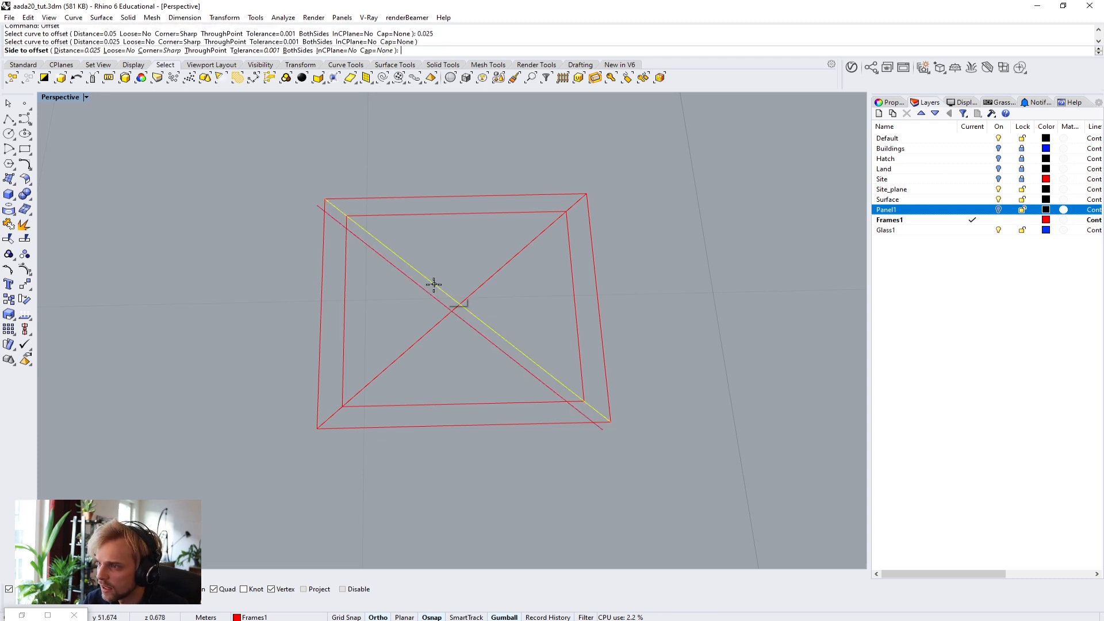
pyautogui.click(420, 282)
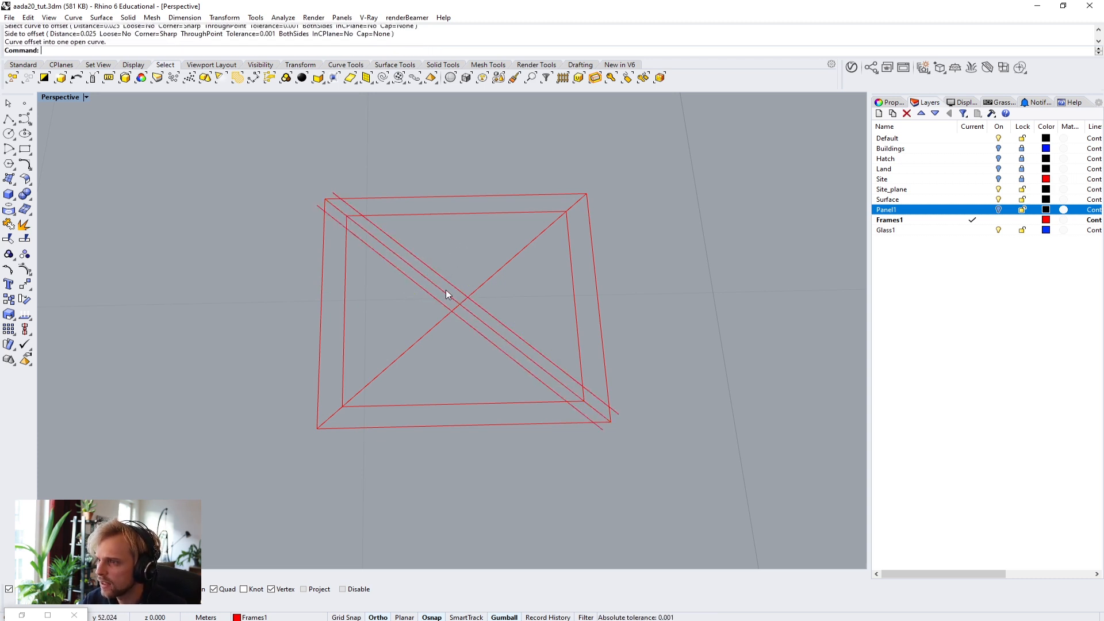
pyautogui.click(501, 267)
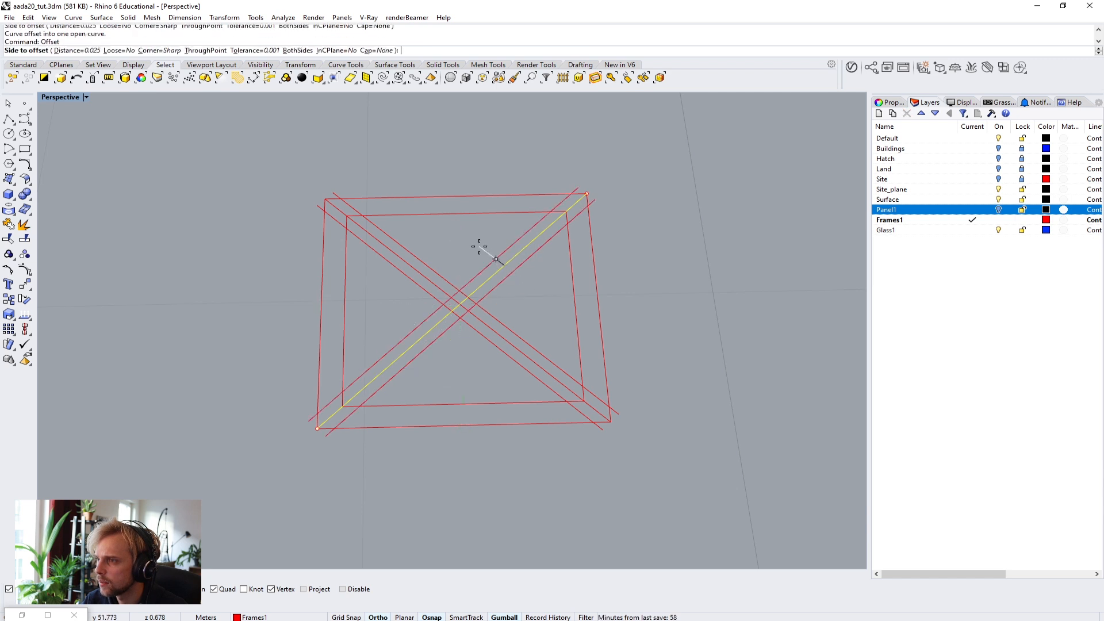
# Step: Delete the two original centre diagonals, keeping only their offset lines
pyautogui.press('Delete')
pyautogui.scroll(3, 595, 244)
pyautogui.click(485, 361)
pyautogui.press('Delete')
# Step: Trim the diagonal lines' overhangs and the inner rectangle's corner piece at the frame's upper-left corner, using all curves as cutters
pyautogui.scroll(-5, 568, 396)
pyautogui.moveTo(715, 511); pyautogui.dragTo(271, 188)
pyautogui.write('trim')
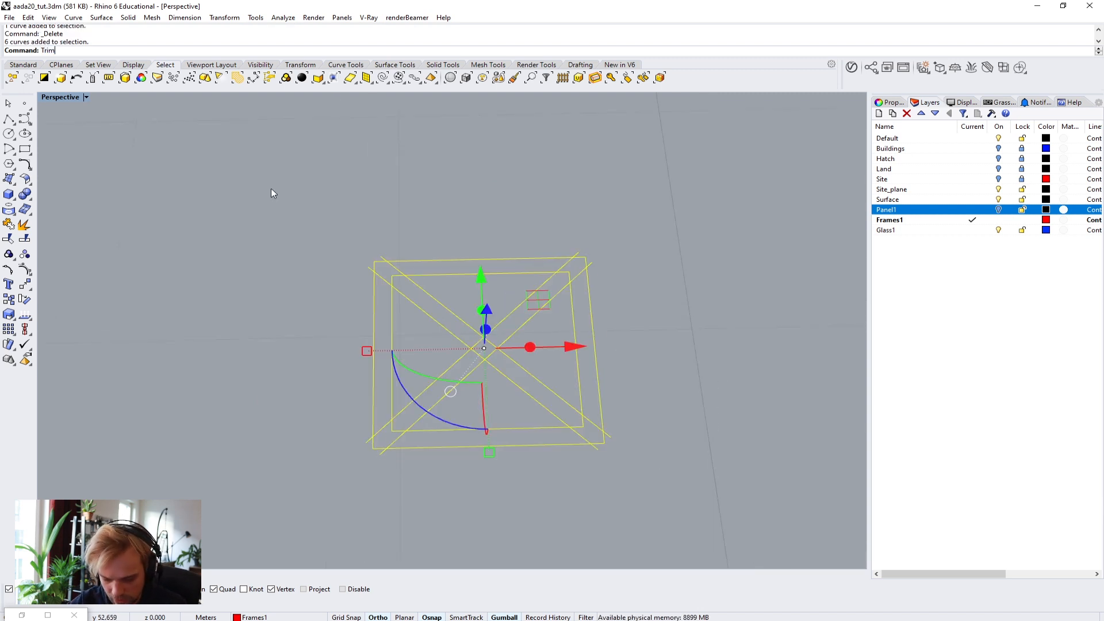
pyautogui.press('Return')
pyautogui.scroll(3, 381, 252)
pyautogui.click(384, 266)
pyautogui.click(363, 281)
pyautogui.click(384, 305)
pyautogui.click(410, 287)
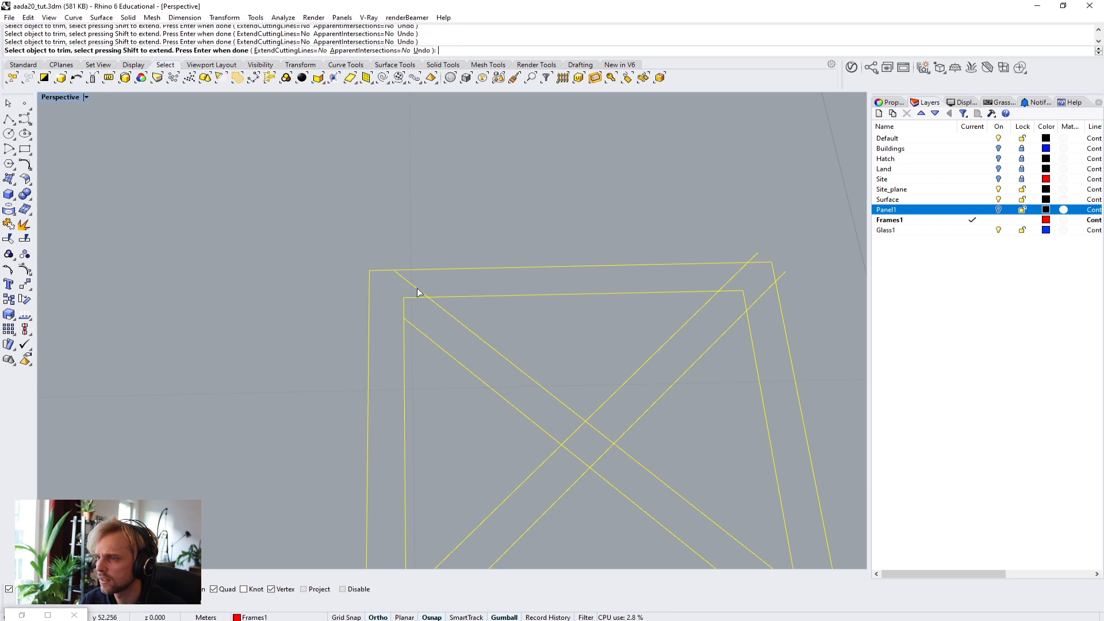
# Step: Trim the diagonal lines' overhangs and the inner rectangle's corner piece at the frame's upper-right corner
pyautogui.scroll(-3, 562, 327)
pyautogui.scroll(3, 672, 274)
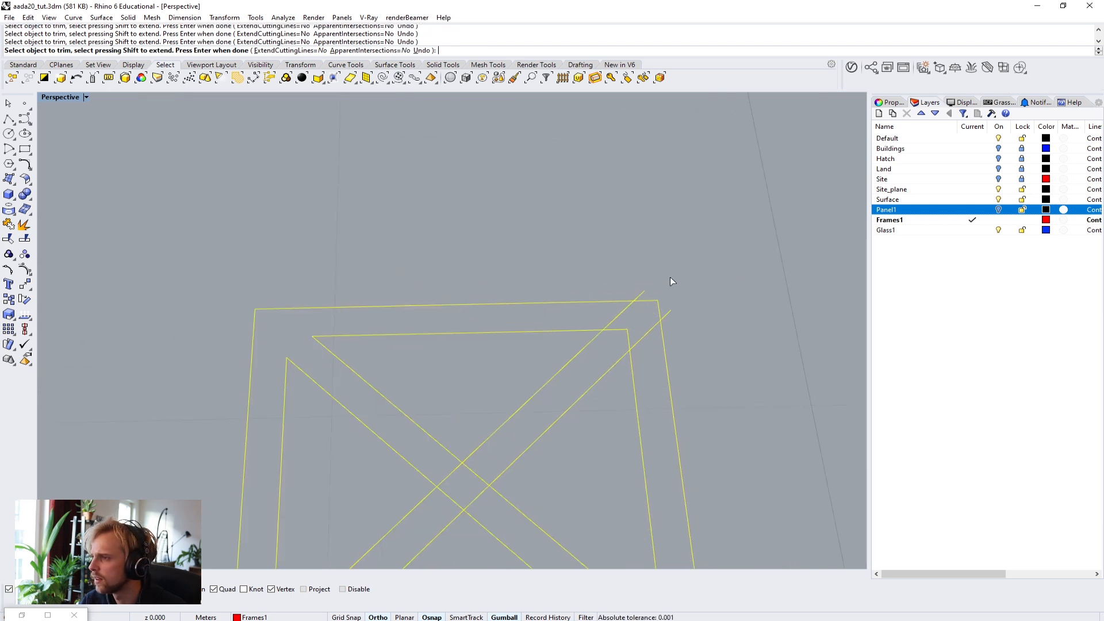
pyautogui.click(643, 292)
pyautogui.click(668, 315)
pyautogui.click(656, 326)
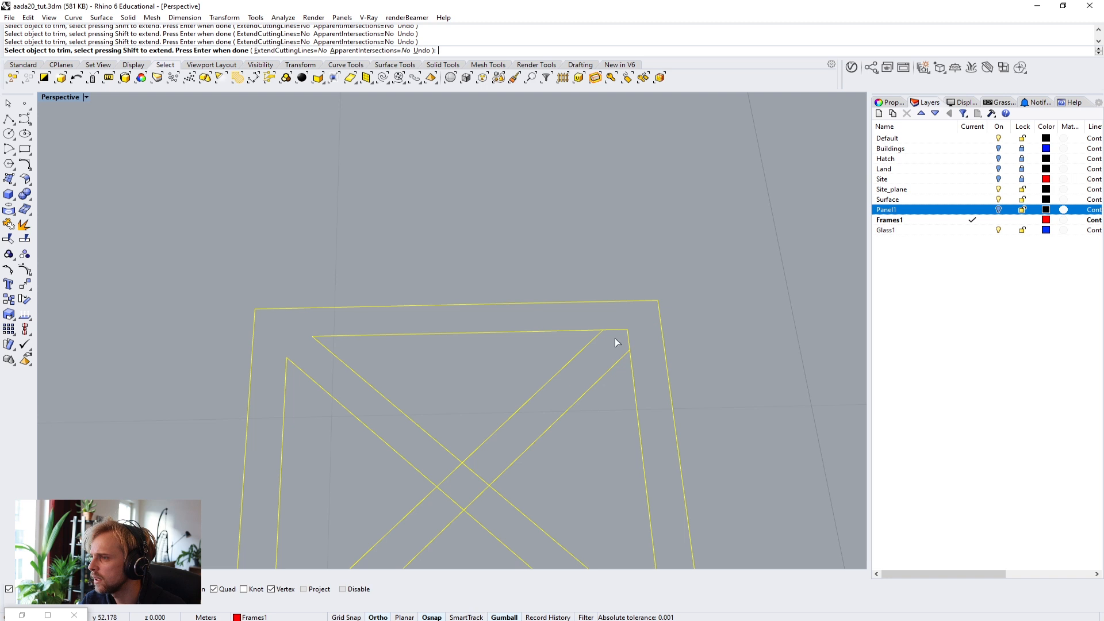
# Step: Trim the overhangs and inner corner pieces at both lower corners, plus the line segments inside the central crossing
pyautogui.scroll(-4, 621, 364)
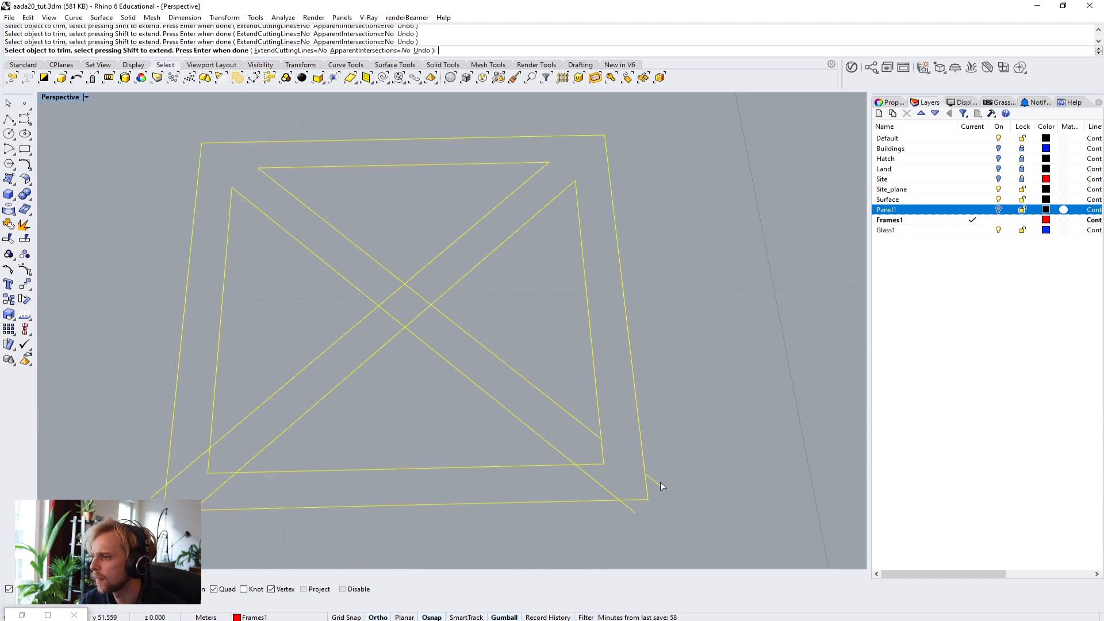
pyautogui.click(608, 487)
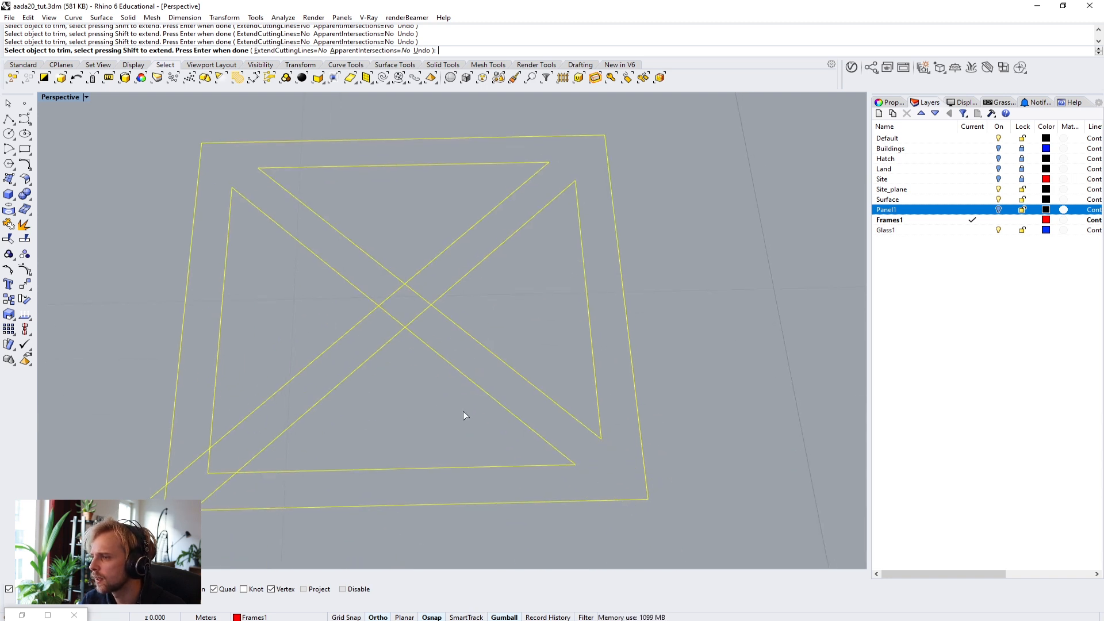
pyautogui.click(219, 486)
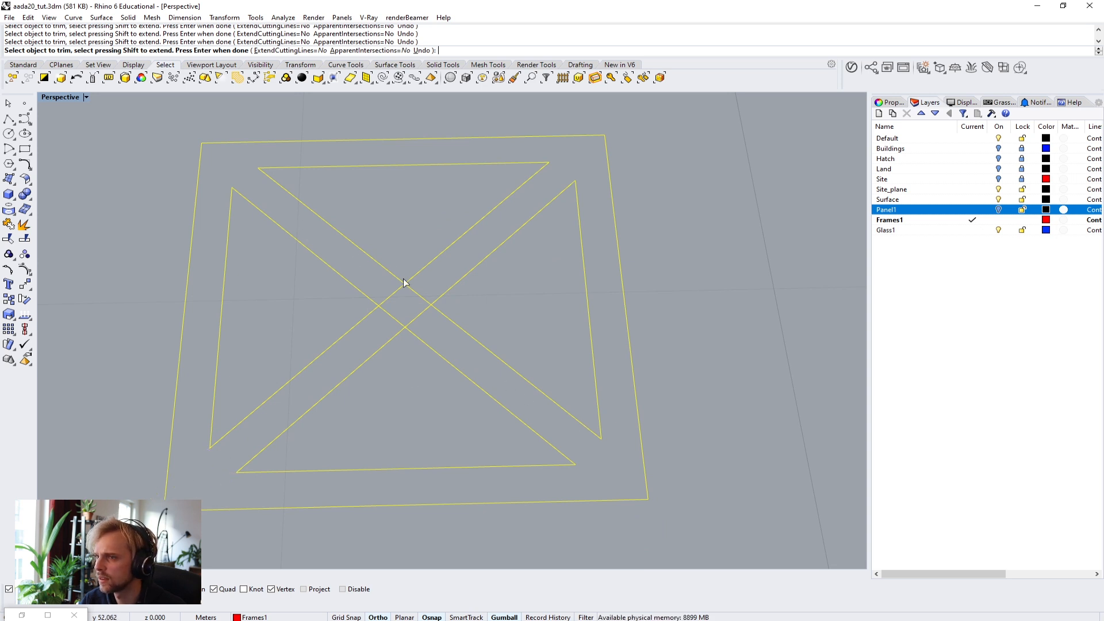
pyautogui.click(421, 305)
pyautogui.scroll(-5, 392, 325)
pyautogui.press('Return')
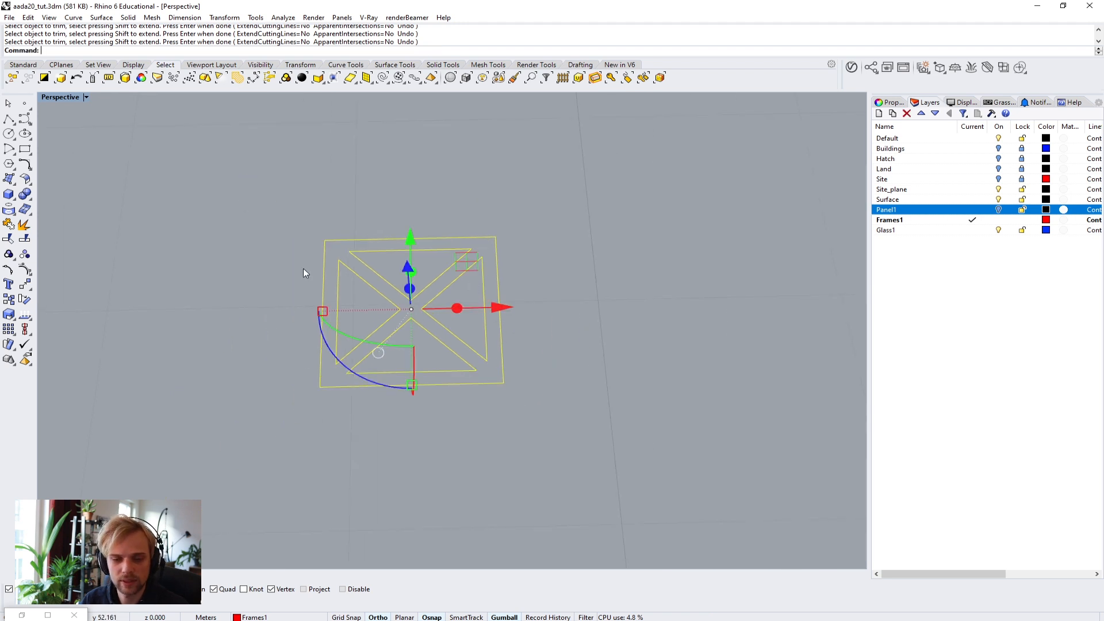
# Step: Join the trimmed inner lines into four closed triangles
pyautogui.write('Join')
pyautogui.press('Return')
pyautogui.click(538, 289)
# Step: Create a planar surface from the outer rectangle and the four triangular curves
pyautogui.moveTo(468, 263)
pyautogui.keyDown('shift'); pyautogui.mouseDown(button='right')
pyautogui.moveTo(554, 279)
pyautogui.moveTo(501, 295)
pyautogui.moveTo(461, 266)
pyautogui.mouseUp(button='right'); pyautogui.keyUp('shift')
pyautogui.scroll(4, 521, 297)
pyautogui.moveTo(613, 509); pyautogui.dragTo(198, 187)
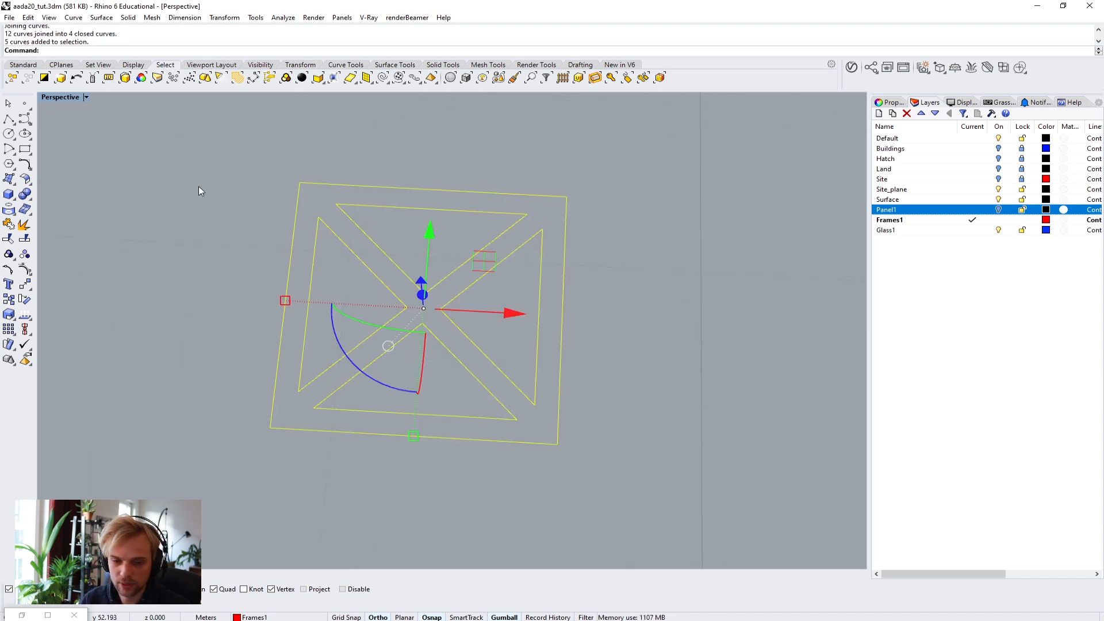
pyautogui.write('PlanarSrf')
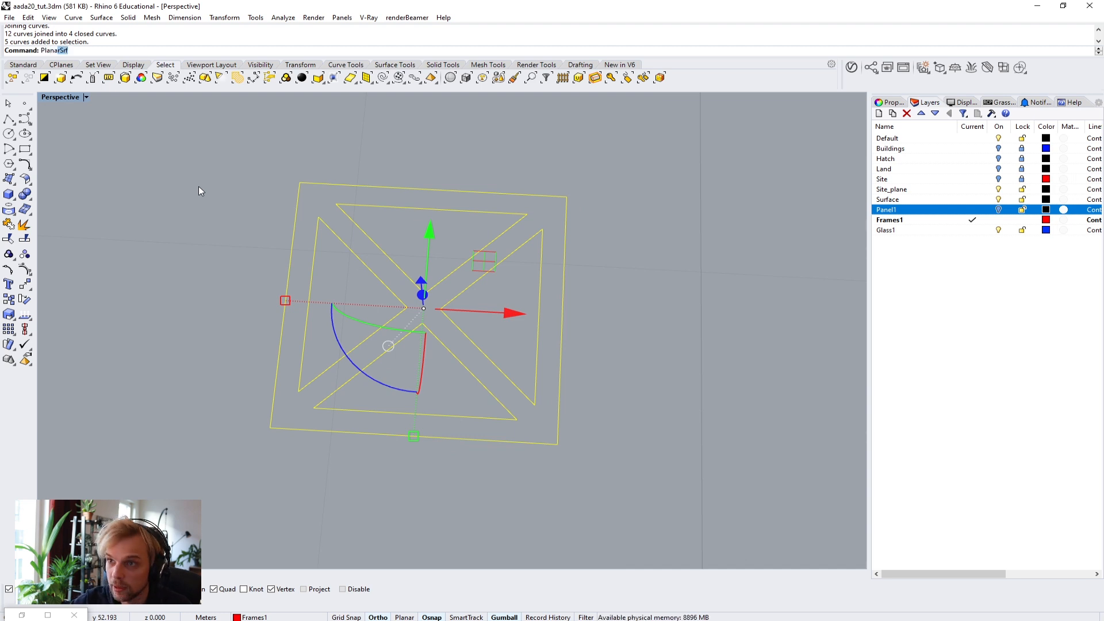
pyautogui.press('Return')
# Step: Extrude the cross-braced frame surface into a solid with a distance of -0.1 m
pyautogui.moveTo(198, 239); pyautogui.dragTo(330, 316, button='right')
pyautogui.click(332, 337)
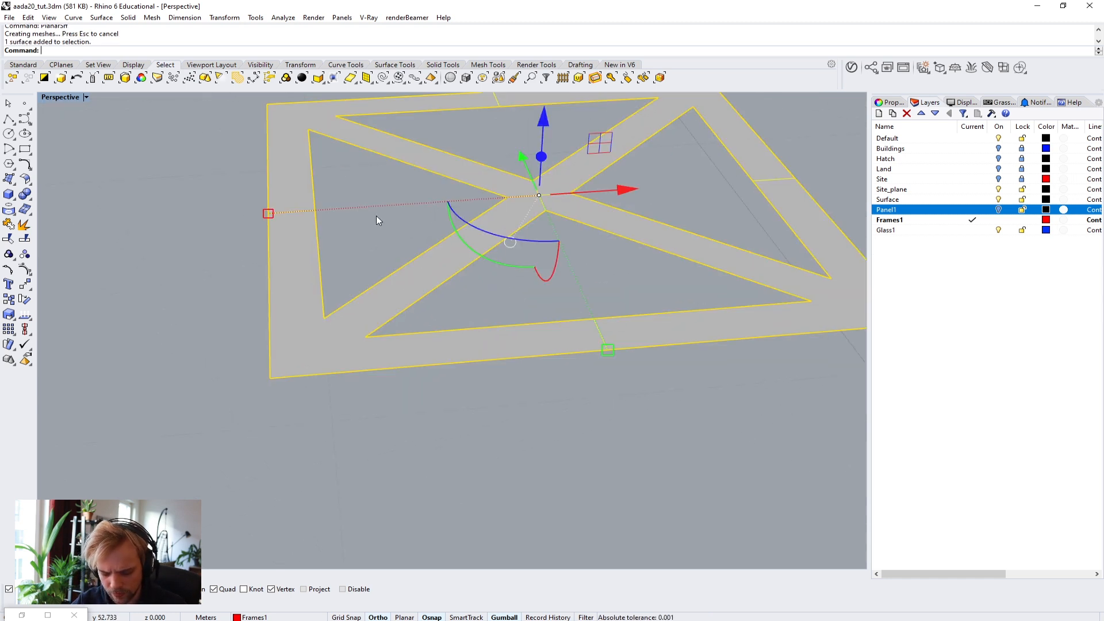
pyautogui.write('ExtrudeSrf')
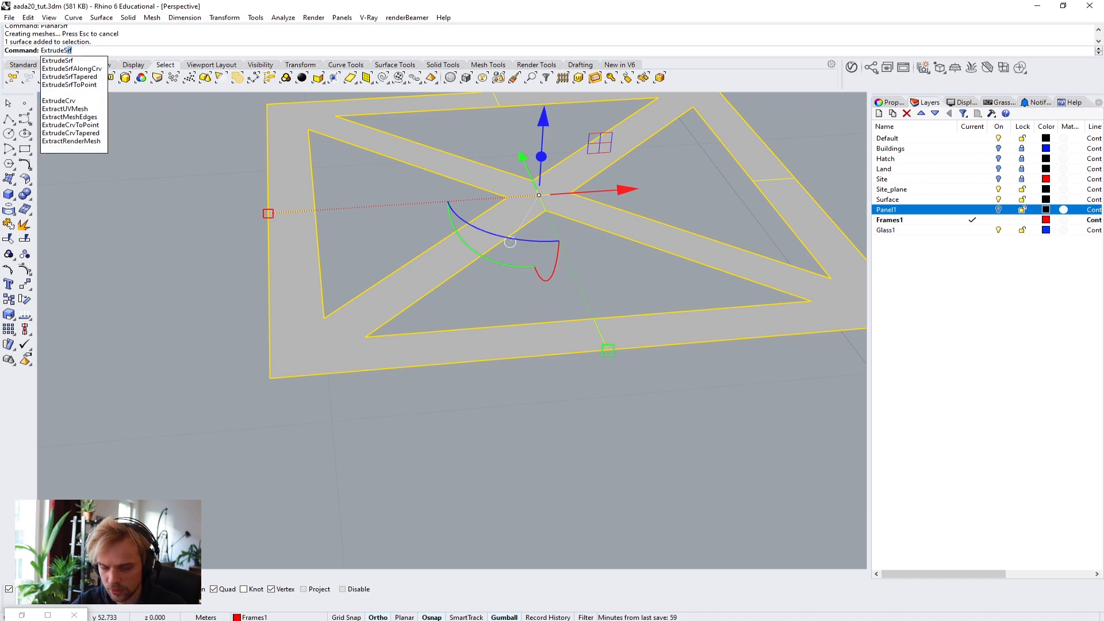
pyautogui.press('Return')
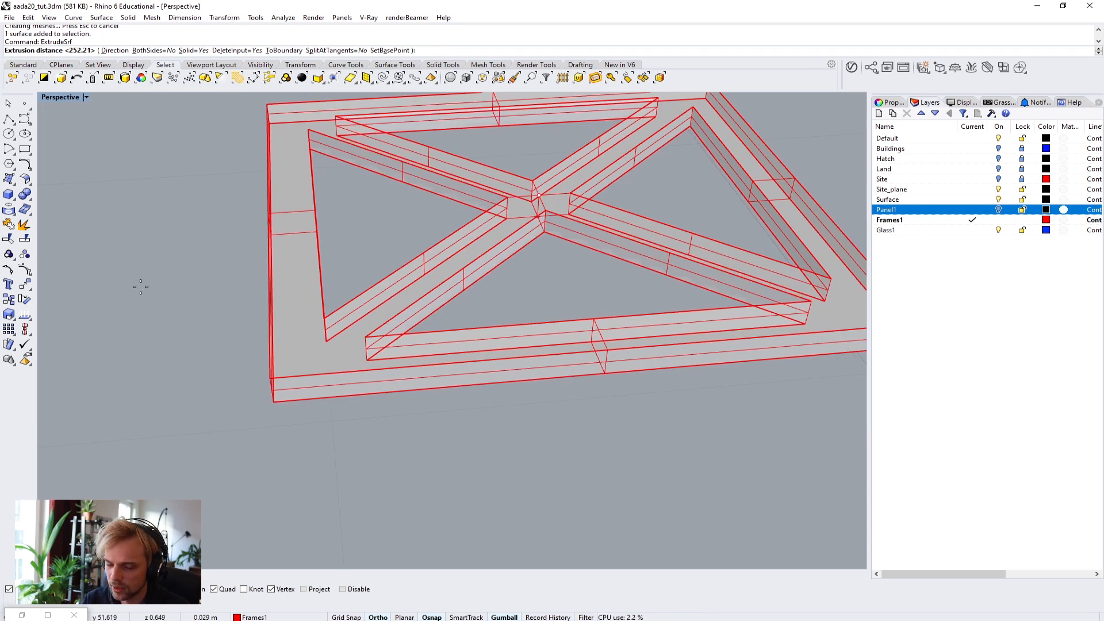
pyautogui.write('-0.1')
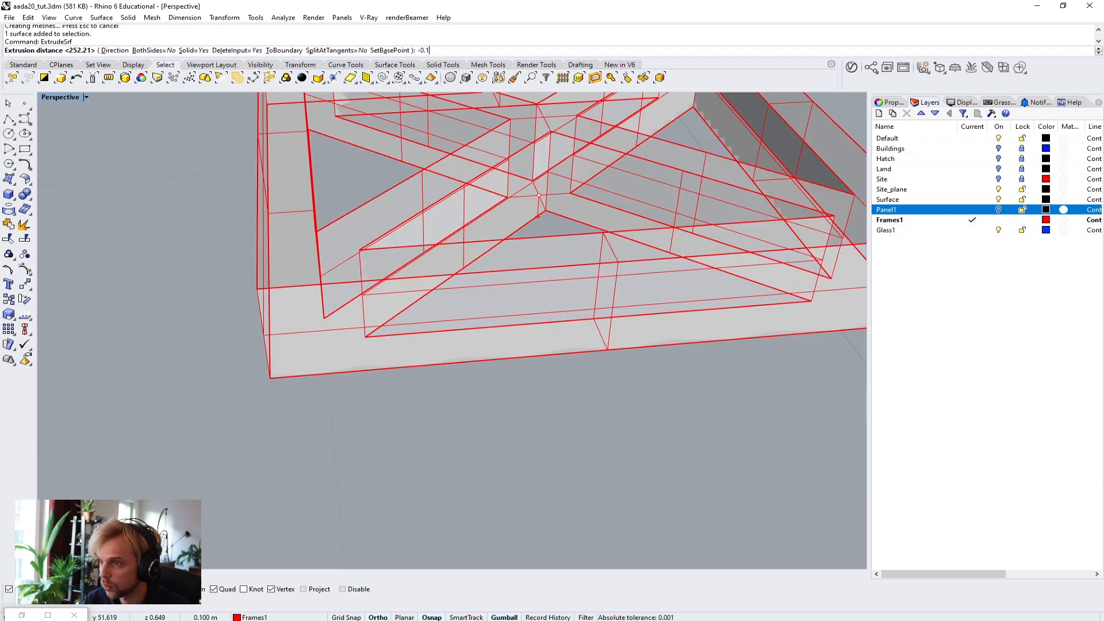
pyautogui.scroll(-3, 106, 197)
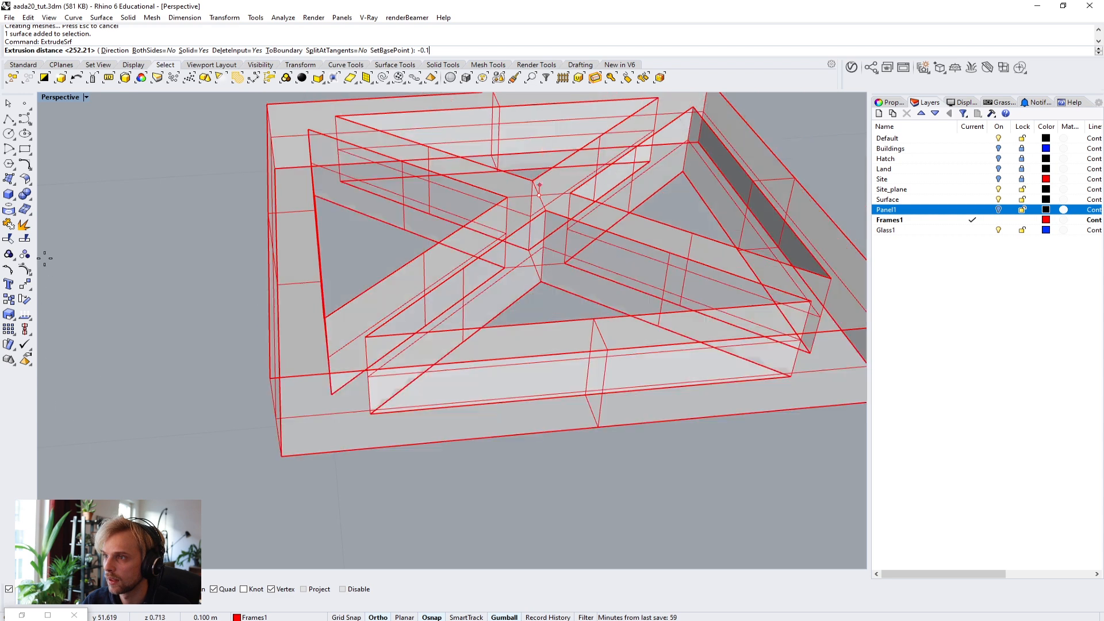
pyautogui.press('Return')
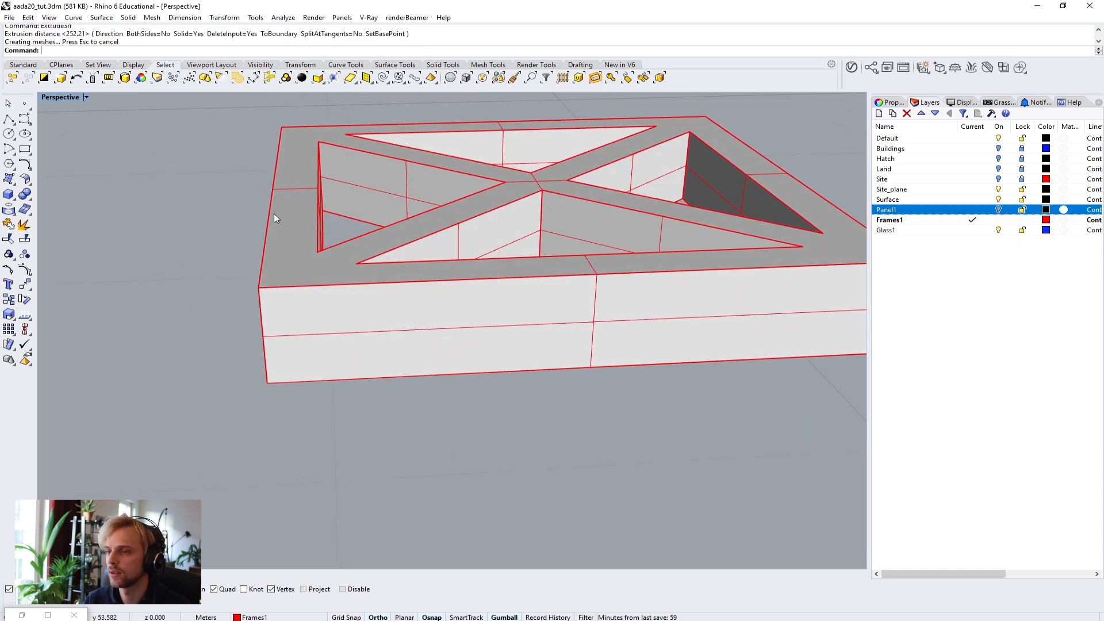
# Step: Show the Panel1 layer and zoom to the frame to check how it sits beneath the panel
pyautogui.click(999, 211)
pyautogui.moveTo(512, 255); pyautogui.dragTo(466, 250, button='right')
pyautogui.scroll(-5, 443, 360)
pyautogui.scroll(-5, 451, 284)
pyautogui.moveTo(363, 412); pyautogui.dragTo(333, 431, button='right')
pyautogui.scroll(6, 312, 441)
pyautogui.scroll(-10, 516, 425)
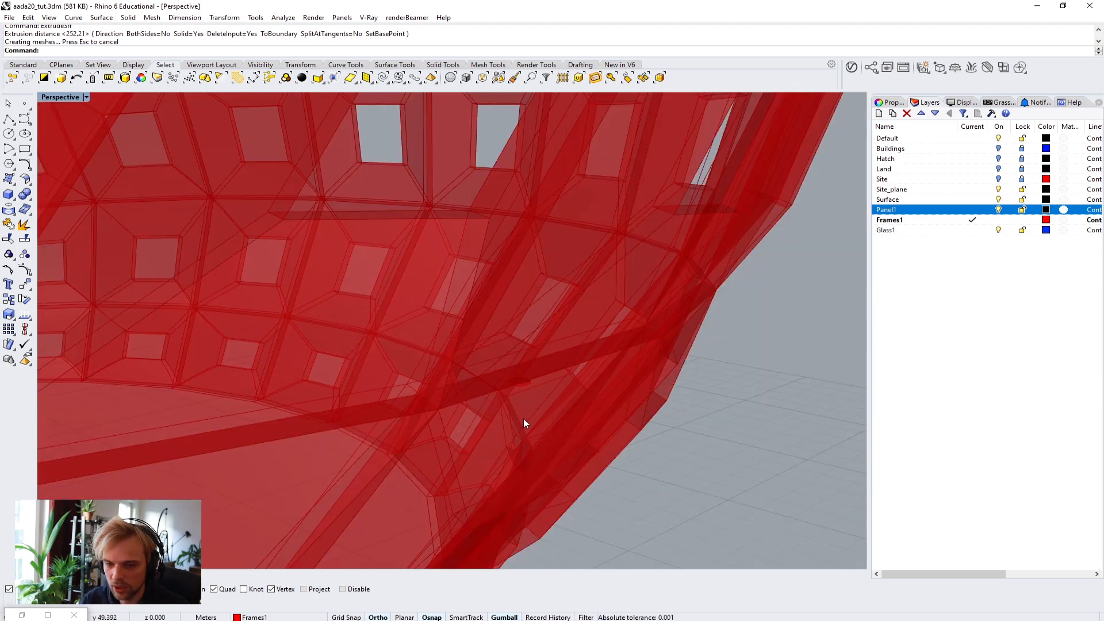
pyautogui.click(579, 395)
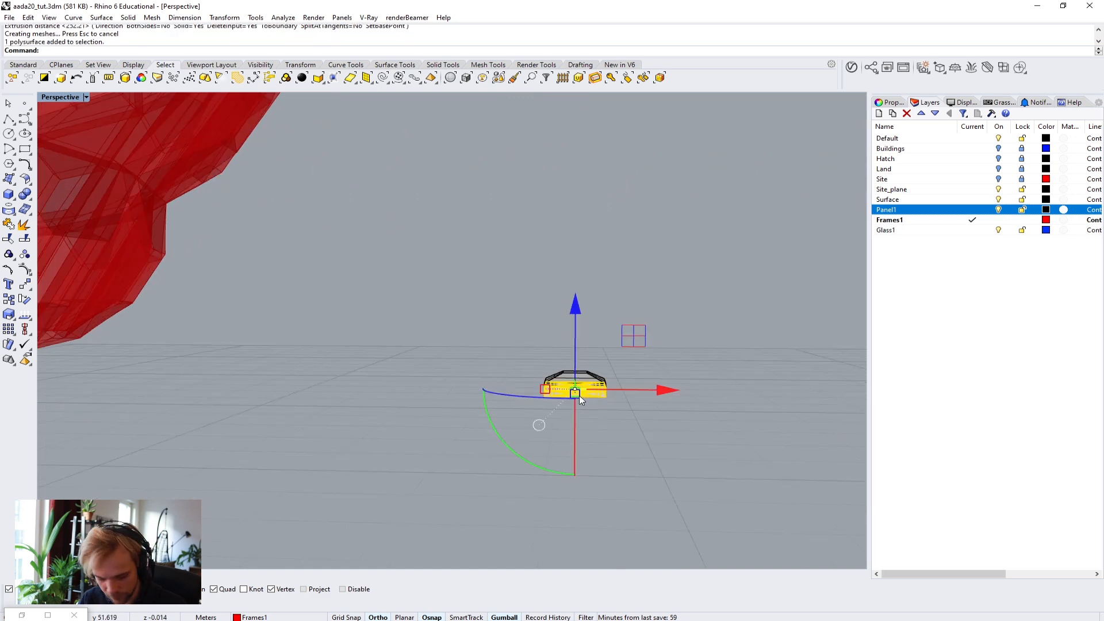
pyautogui.write('zs')
pyautogui.press('Return')
pyautogui.press('Escape')
pyautogui.moveTo(539, 399); pyautogui.dragTo(517, 459, button='right')
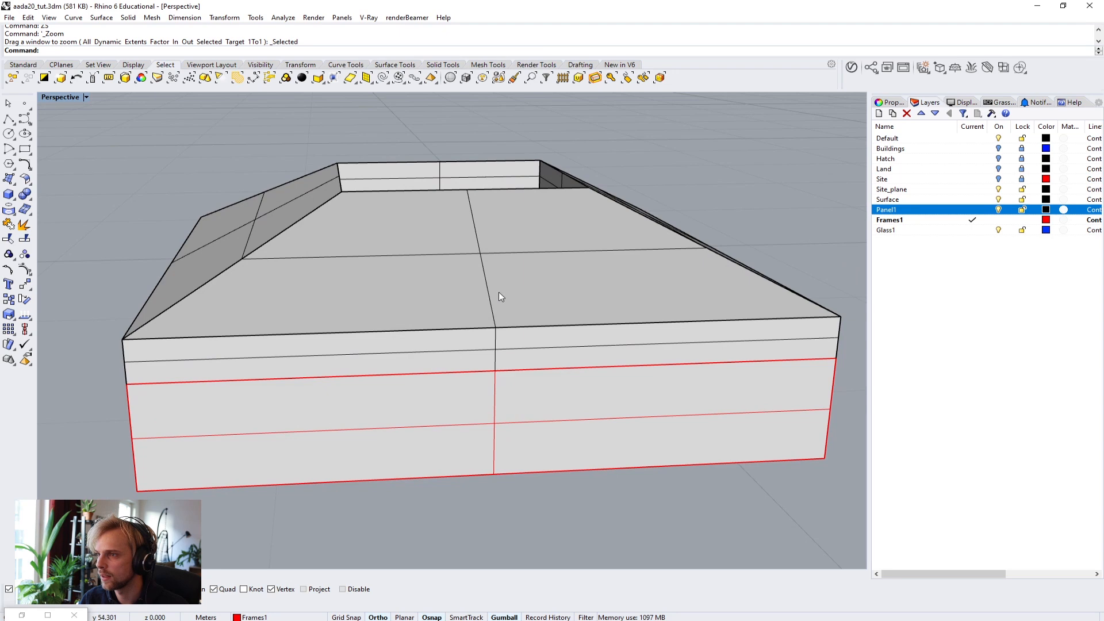
# Step: Switch to Grasshopper to examine the glass and frames parts of the definition, and return to Rhino
pyautogui.click(22, 615)
pyautogui.scroll(4, 809, 308)
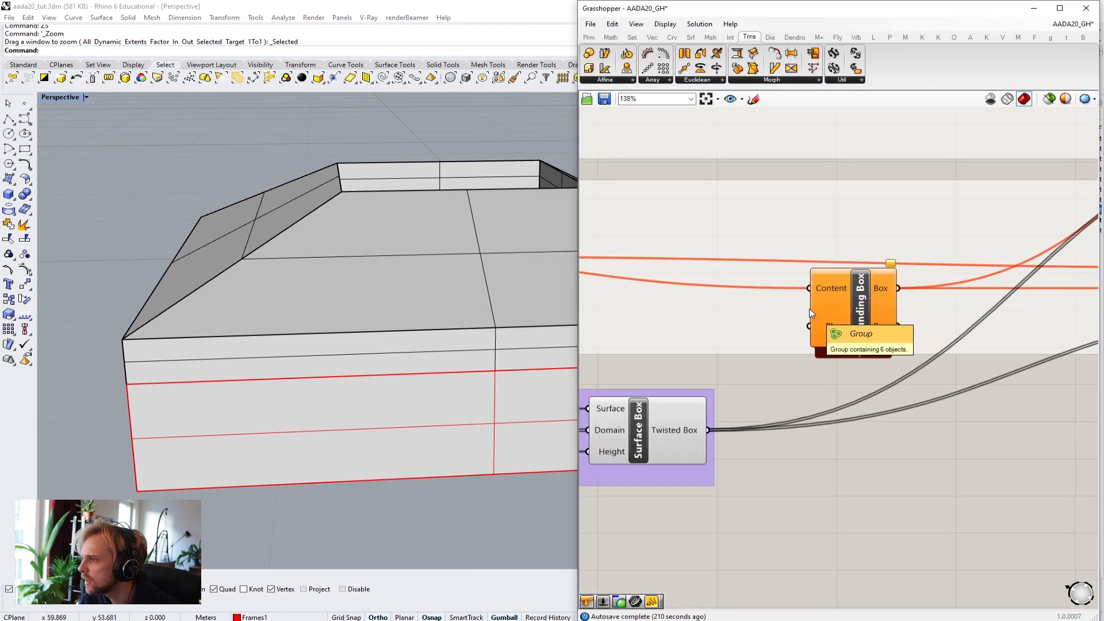
pyautogui.scroll(-4, 809, 309)
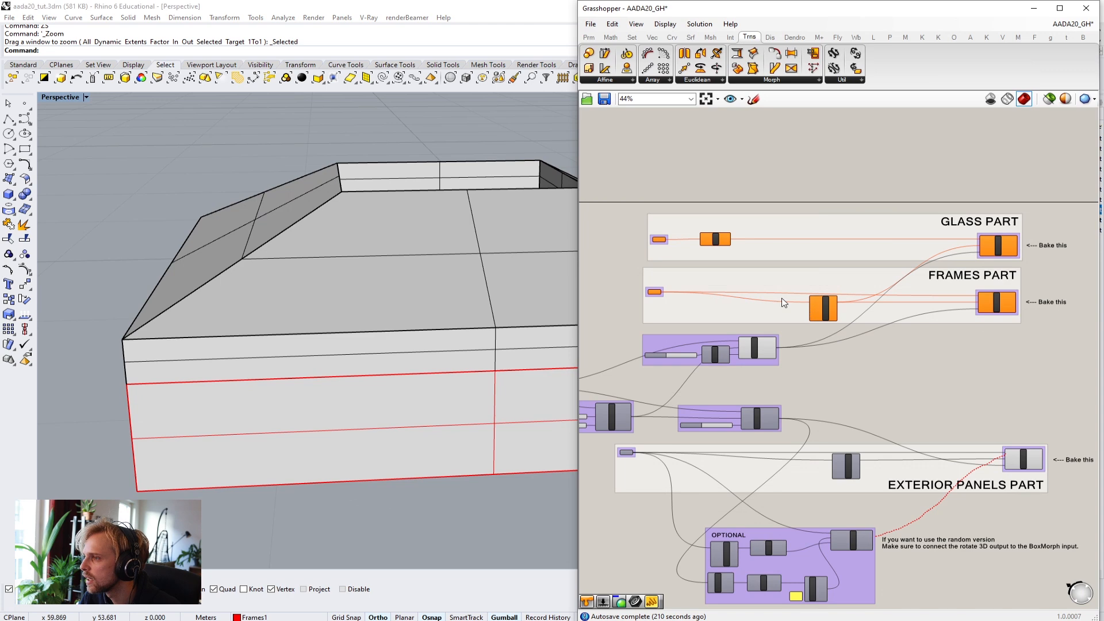
pyautogui.click(1033, 8)
pyautogui.moveTo(530, 322); pyautogui.dragTo(512, 297, button='right')
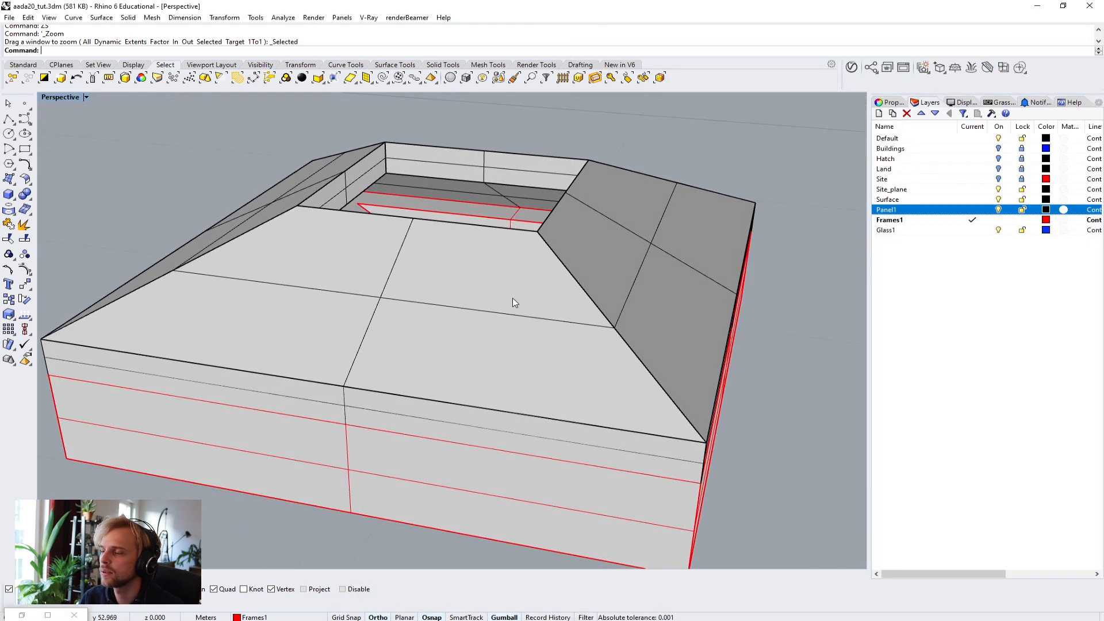
# Step: Hide the Panel1 layer and scale the frame solid vertically to half its thickness with Scale1D, keeping its top face in place
pyautogui.click(1000, 210)
pyautogui.moveTo(789, 311); pyautogui.dragTo(185, 347, button='right')
pyautogui.click(281, 326)
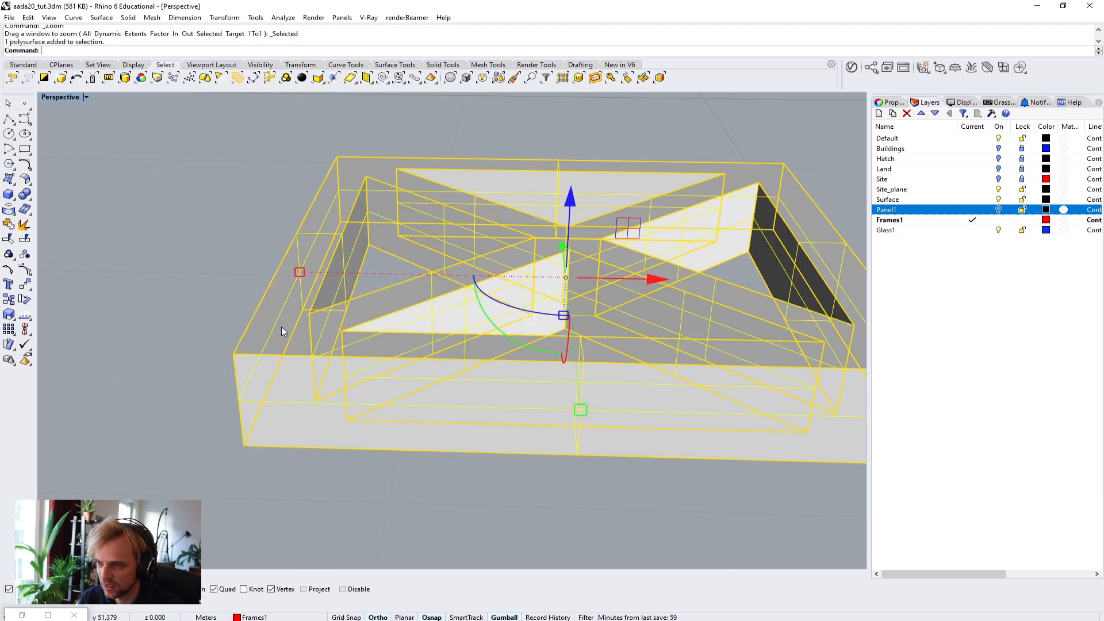
pyautogui.write('1D')
pyautogui.press('Return')
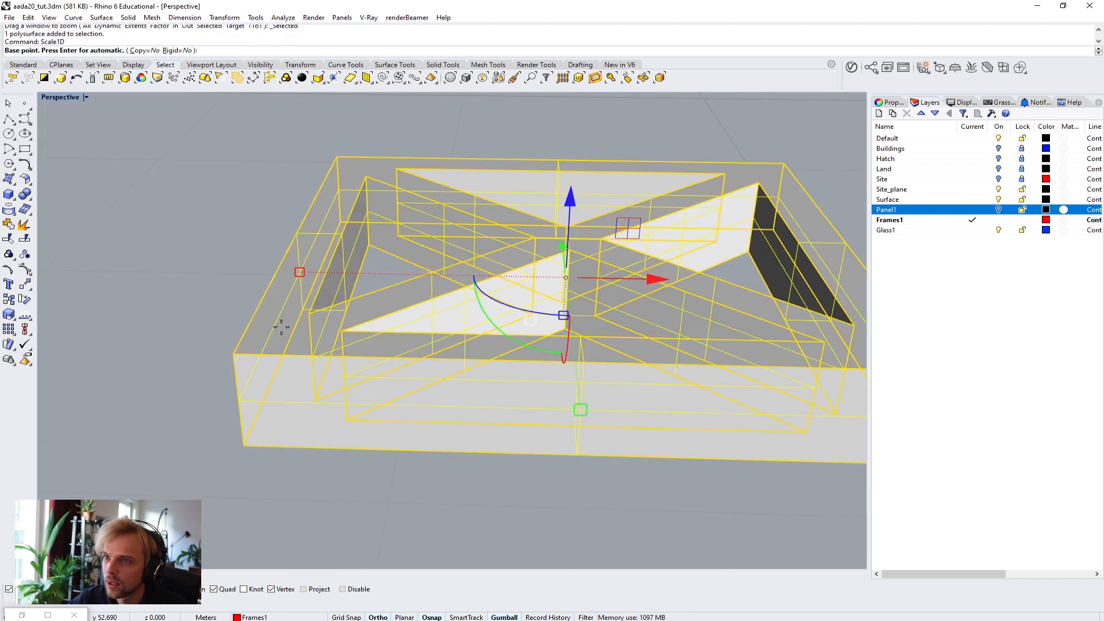
pyautogui.click(234, 355)
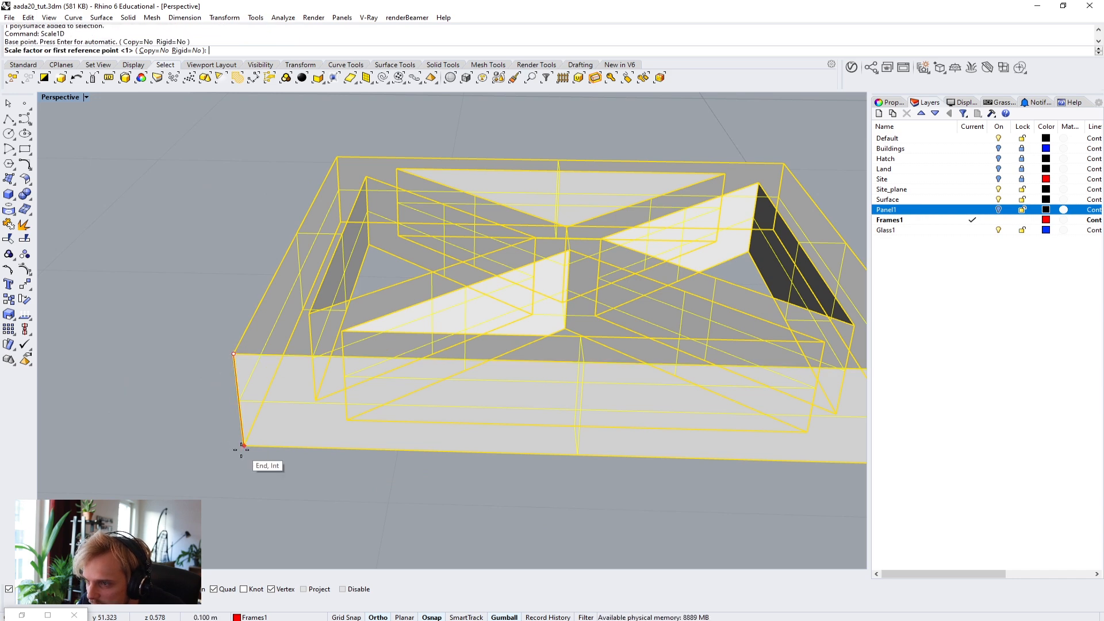
pyautogui.click(243, 445)
pyautogui.click(237, 399)
pyautogui.press('Escape')
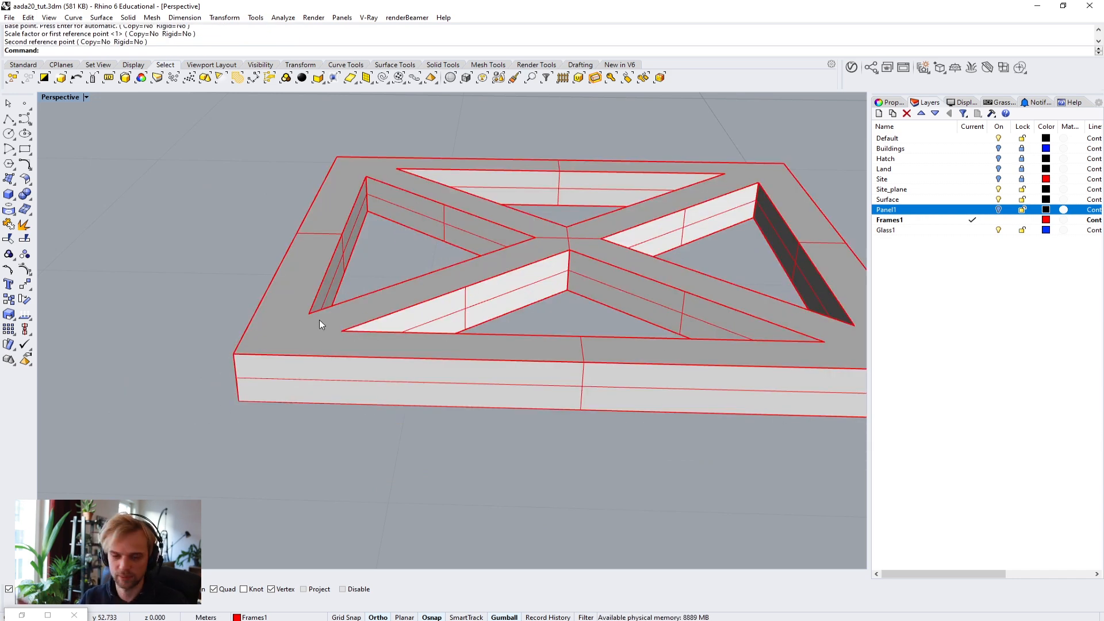
# Step: Make Glass1 the current layer and create planar surfaces from the four closed triangular curves of the frame openings
pyautogui.scroll(5, 457, 196)
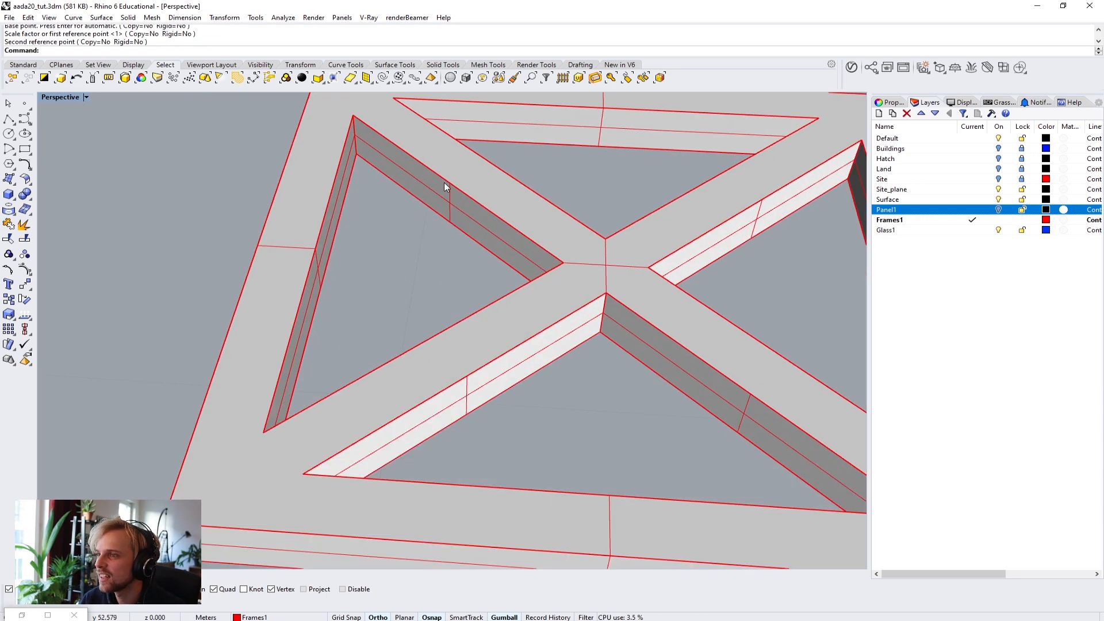
pyautogui.keyDown('shift'); pyautogui.moveTo(443, 185); pyautogui.dragTo(481, 230, button='right'); pyautogui.keyUp('shift')
pyautogui.moveTo(426, 268); pyautogui.dragTo(389, 267, button='right')
pyautogui.scroll(2, 492, 208)
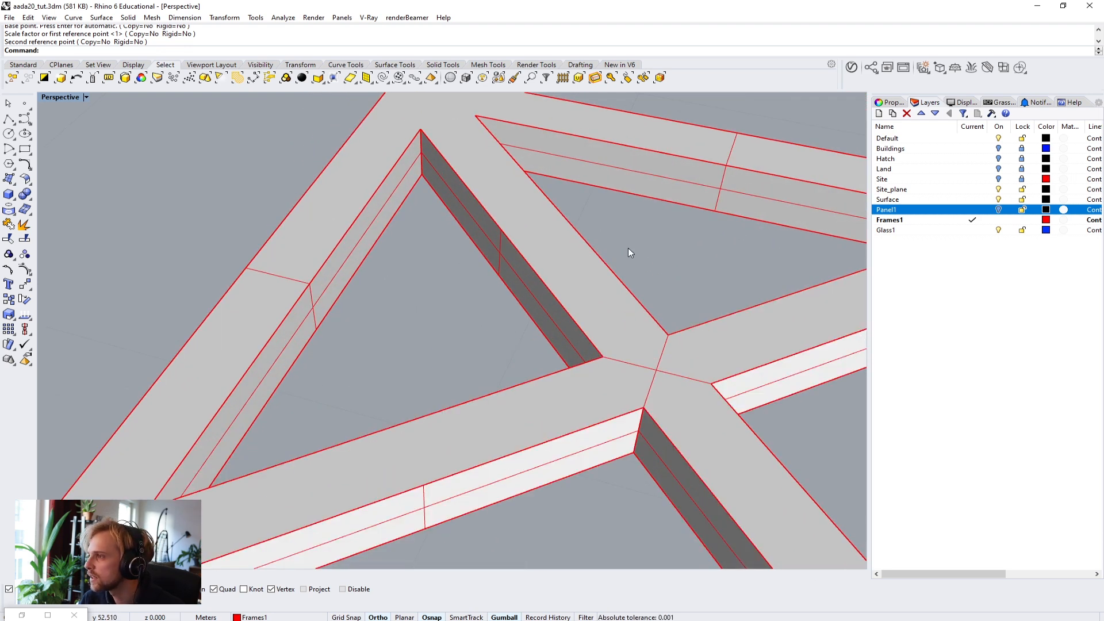
pyautogui.click(535, 268)
pyautogui.click(570, 298)
pyautogui.click(610, 265)
pyautogui.click(664, 294)
pyautogui.scroll(-3, 664, 299)
pyautogui.scroll(4, 611, 271)
pyautogui.click(612, 266)
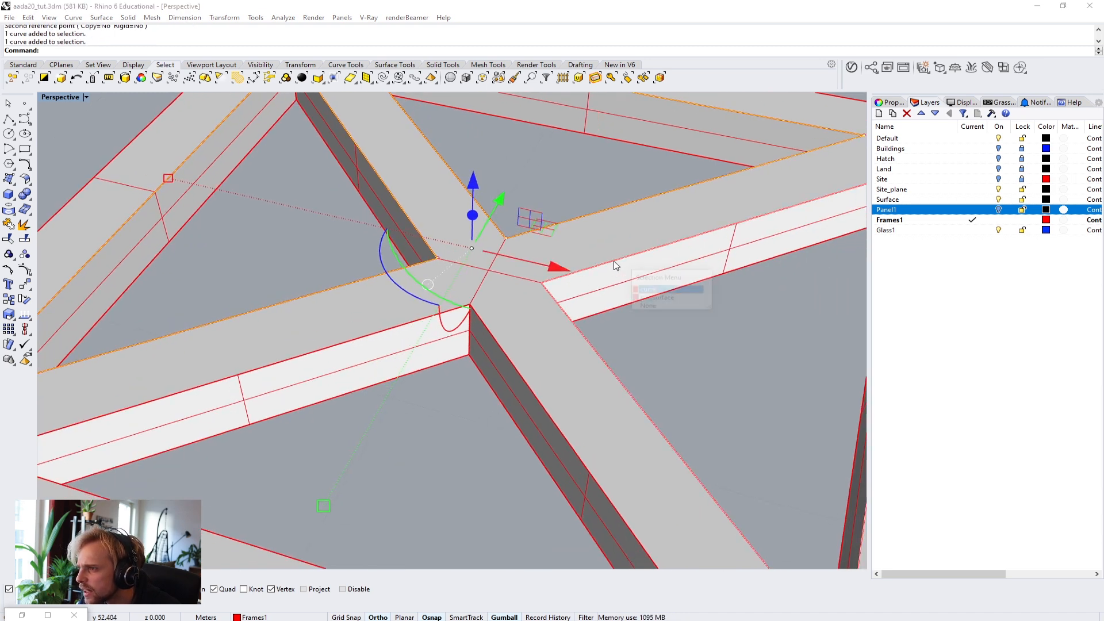
pyautogui.click(664, 291)
pyautogui.scroll(-5, 519, 372)
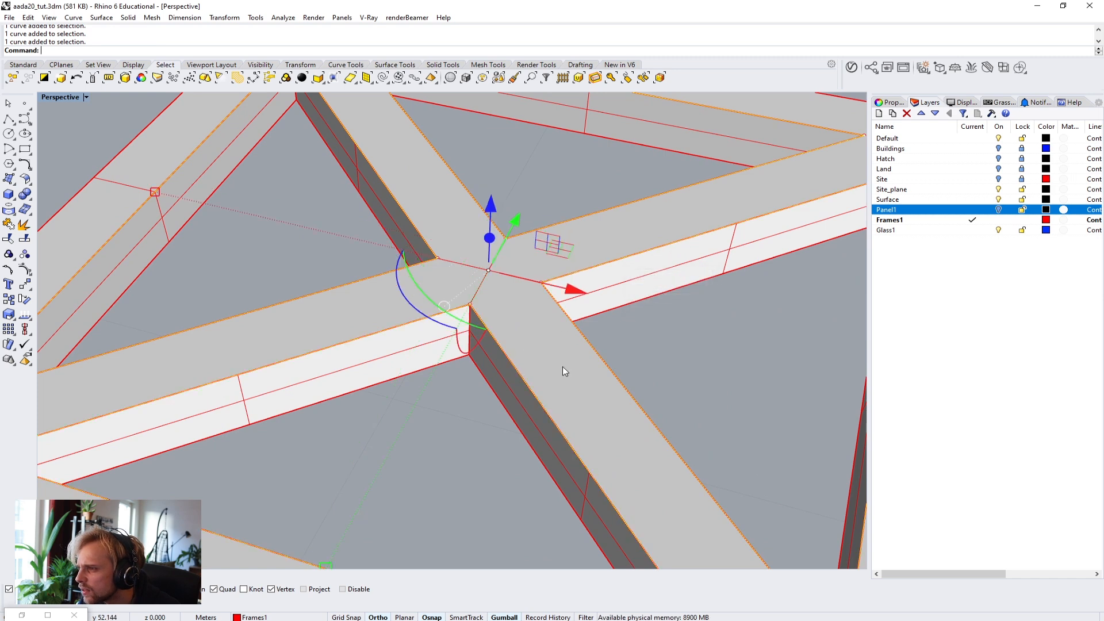
pyautogui.moveTo(501, 320); pyautogui.dragTo(530, 325, button='right')
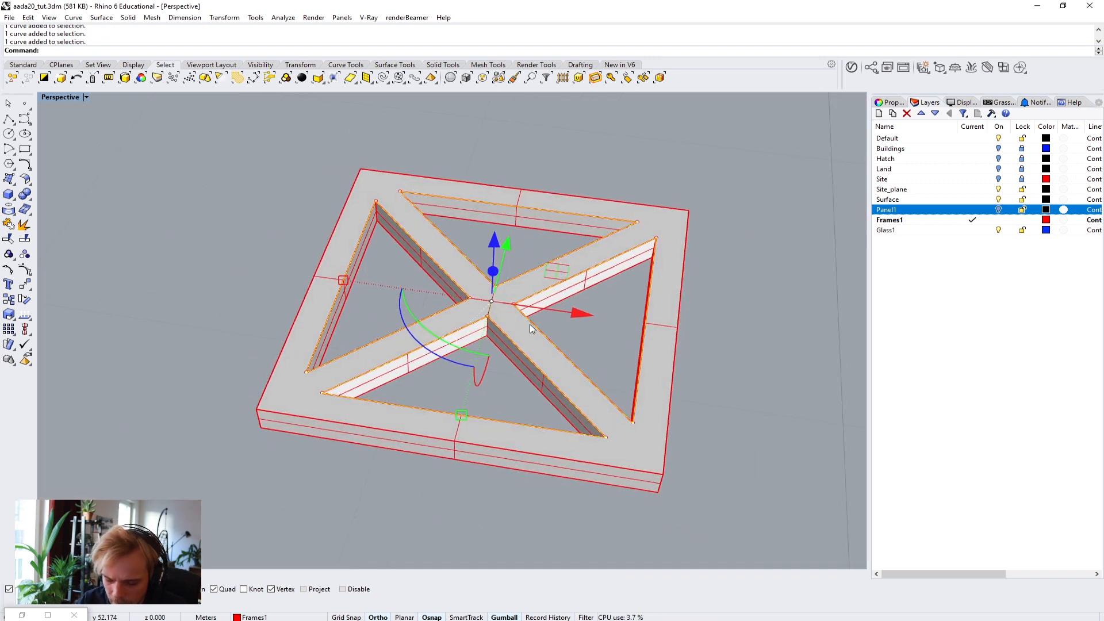
pyautogui.click(973, 231)
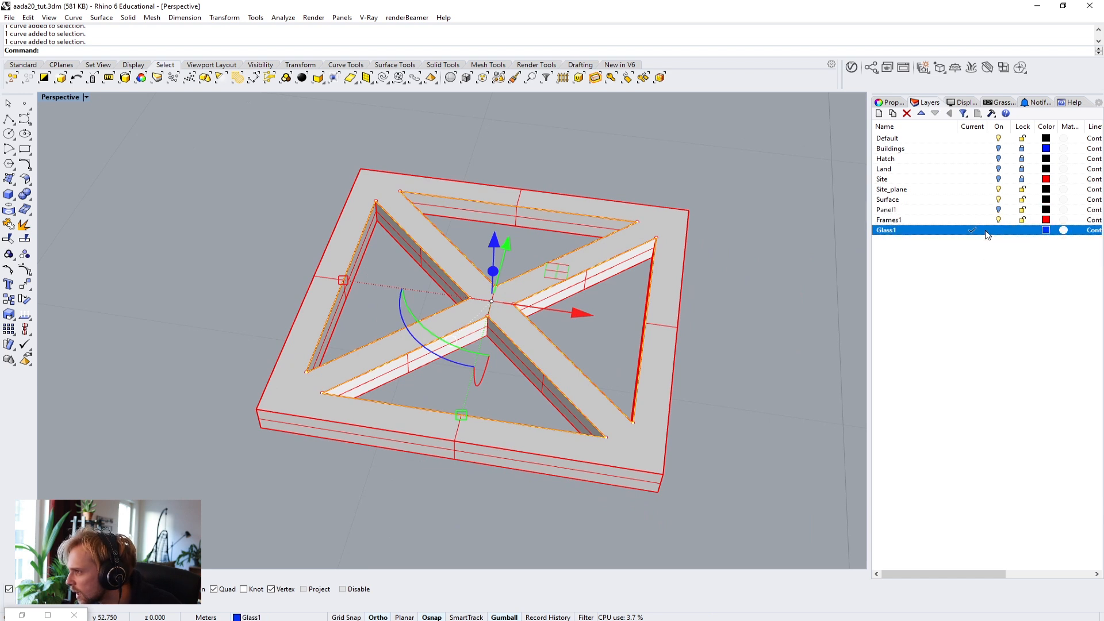
pyautogui.write('PlanarSrf')
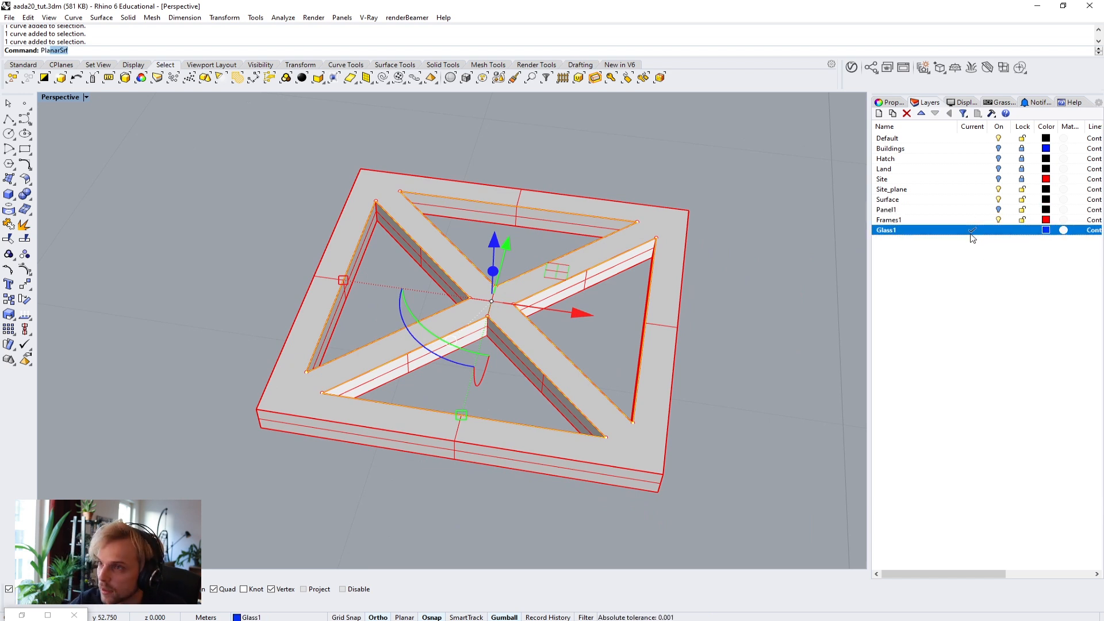
pyautogui.press('Return')
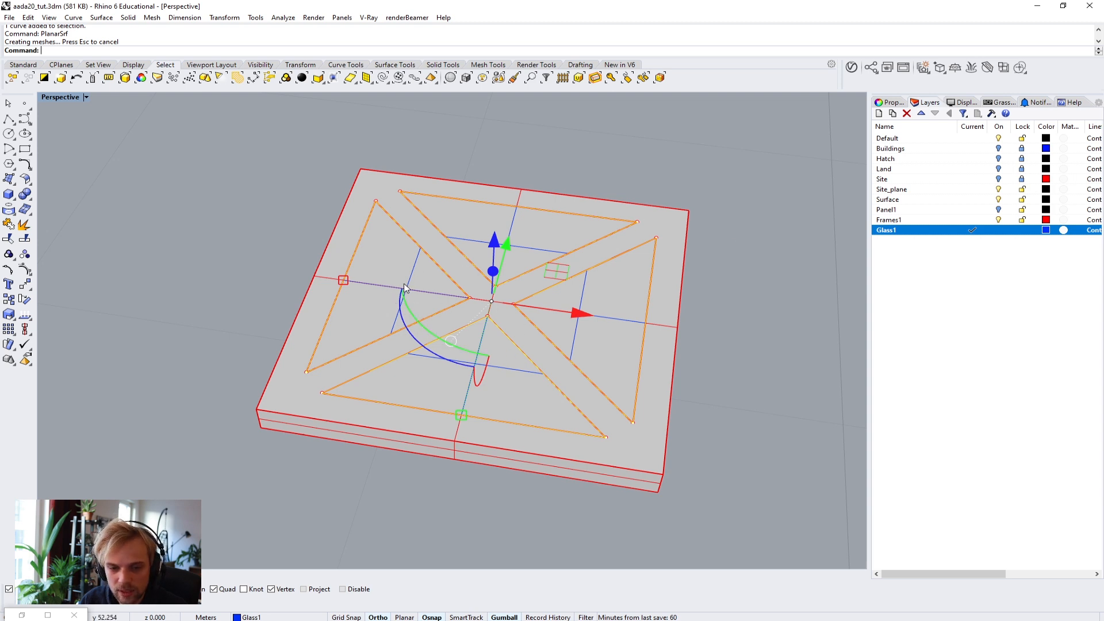
# Step: Extrude the four triangular glass surfaces into solid panes with a distance of 0.01 using ExtrudeSrf
pyautogui.click(271, 261)
pyautogui.click(424, 276)
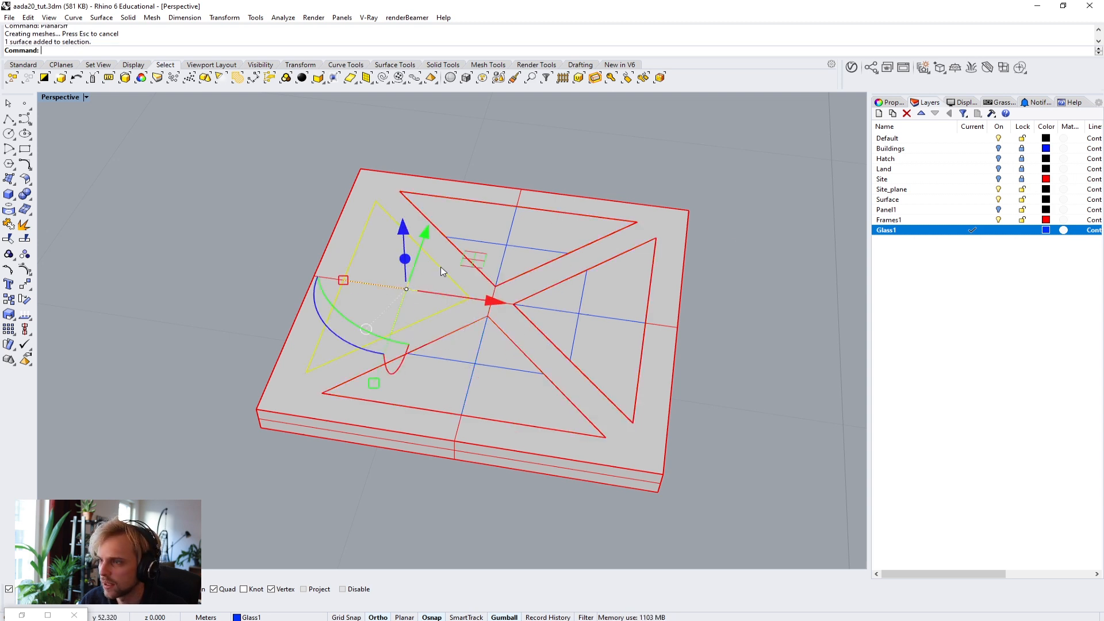
pyautogui.keyDown('shift'); pyautogui.click(522, 229); pyautogui.keyUp('shift')
pyautogui.keyDown('shift'); pyautogui.click(591, 328); pyautogui.keyUp('shift')
pyautogui.keyDown('shift'); pyautogui.click(510, 407); pyautogui.keyUp('shift')
pyautogui.moveTo(523, 412); pyautogui.dragTo(634, 360, button='right')
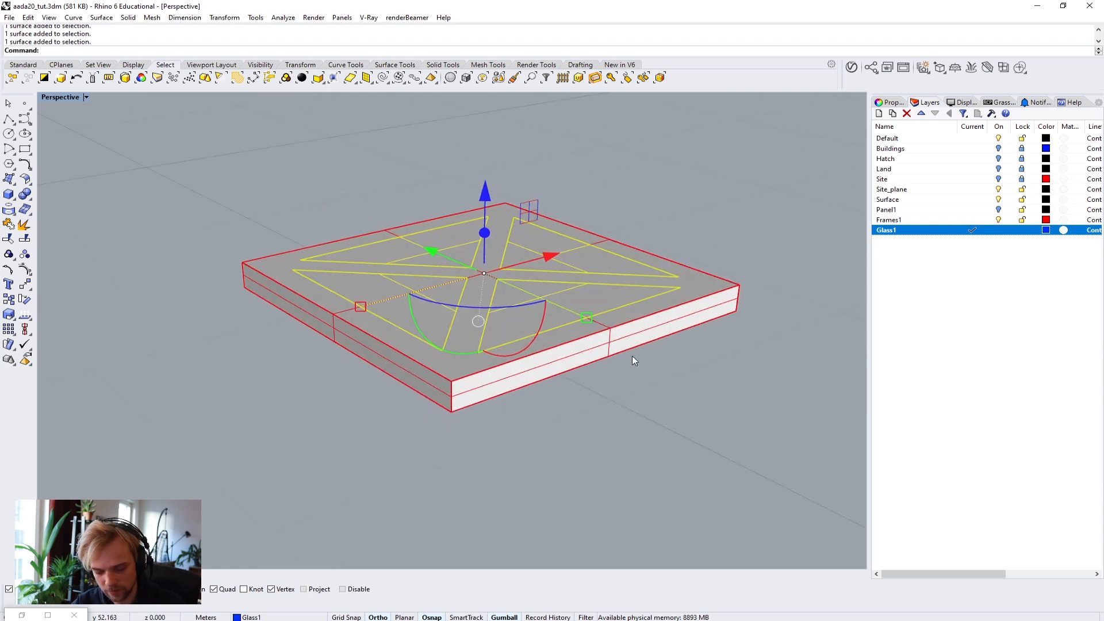
pyautogui.write('Ext')
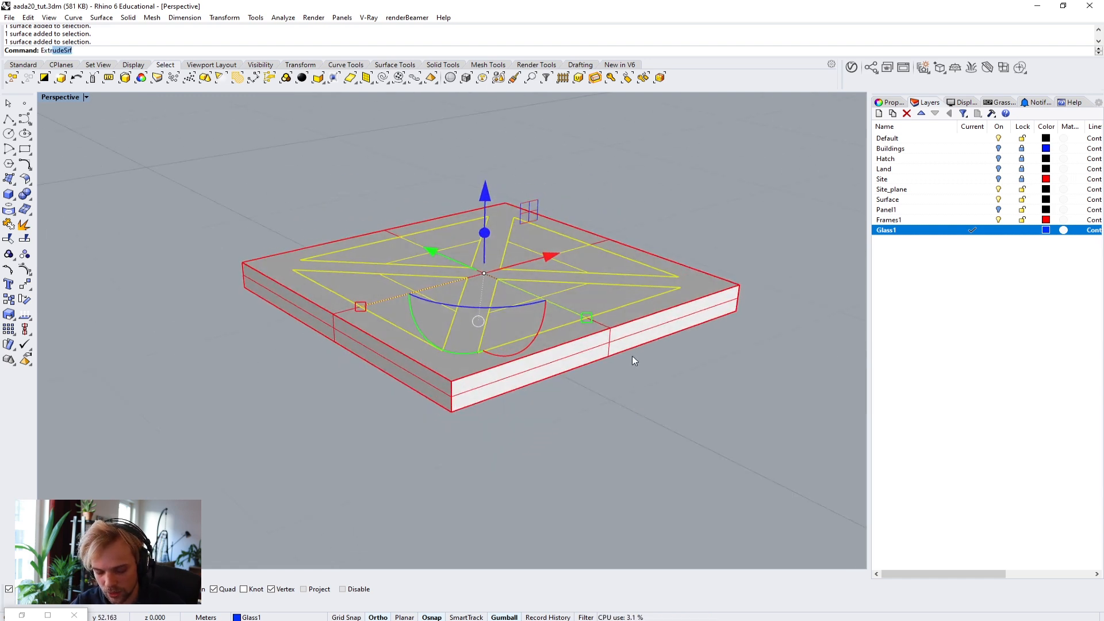
pyautogui.write('rude')
pyautogui.press('Return')
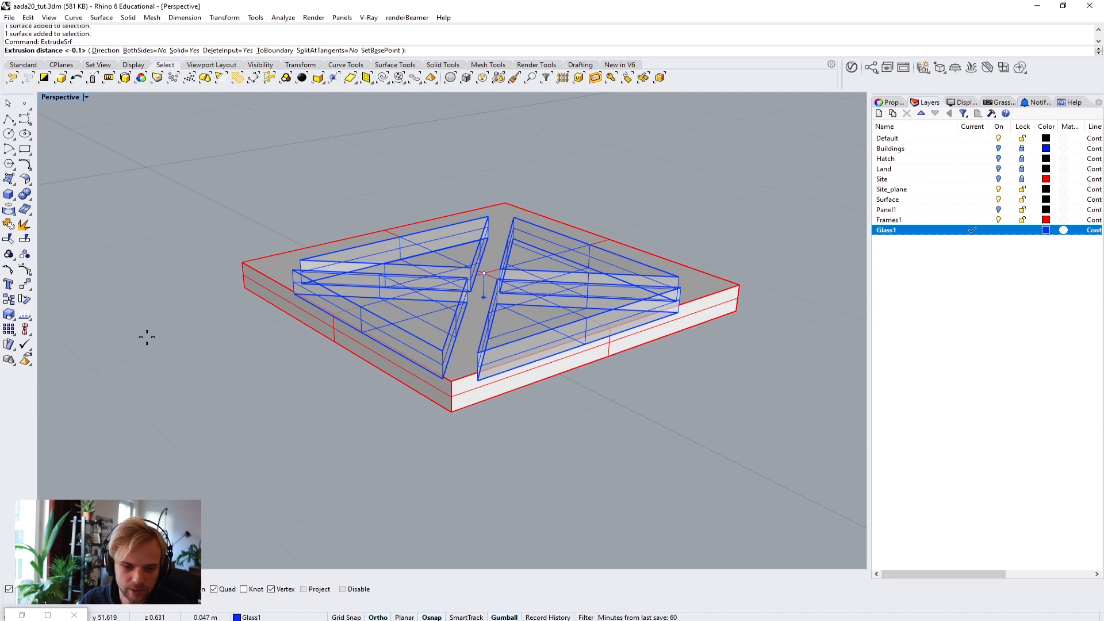
pyautogui.write('0.01')
pyautogui.press('Return')
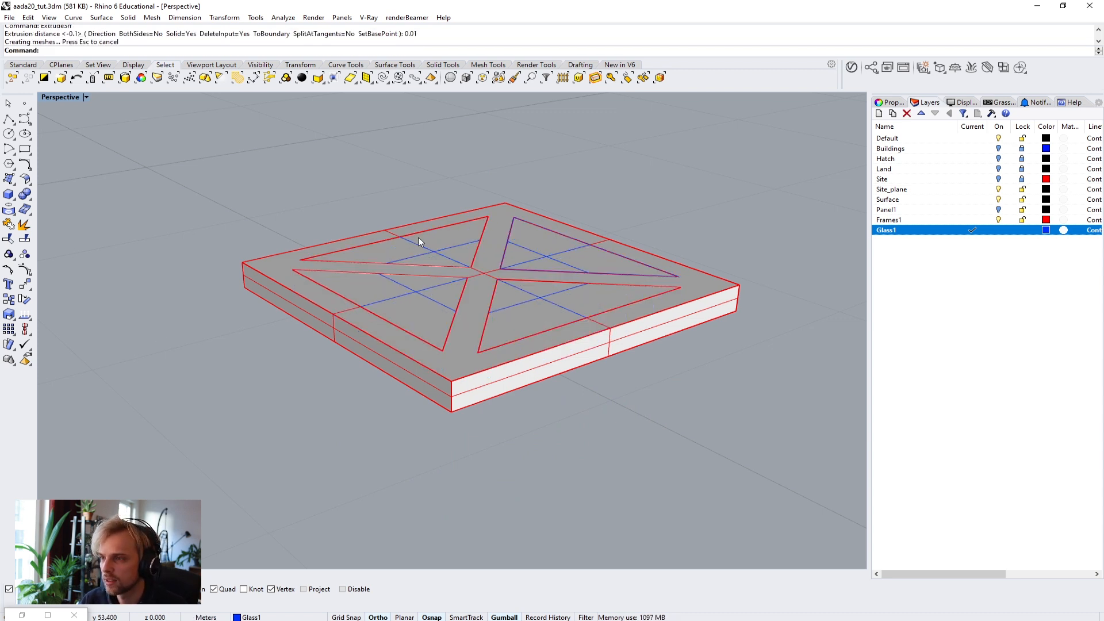
# Step: Move the four glass panes vertically by -0.05 so they sit recessed in the frame openings
pyautogui.click(418, 237)
pyautogui.click(463, 265)
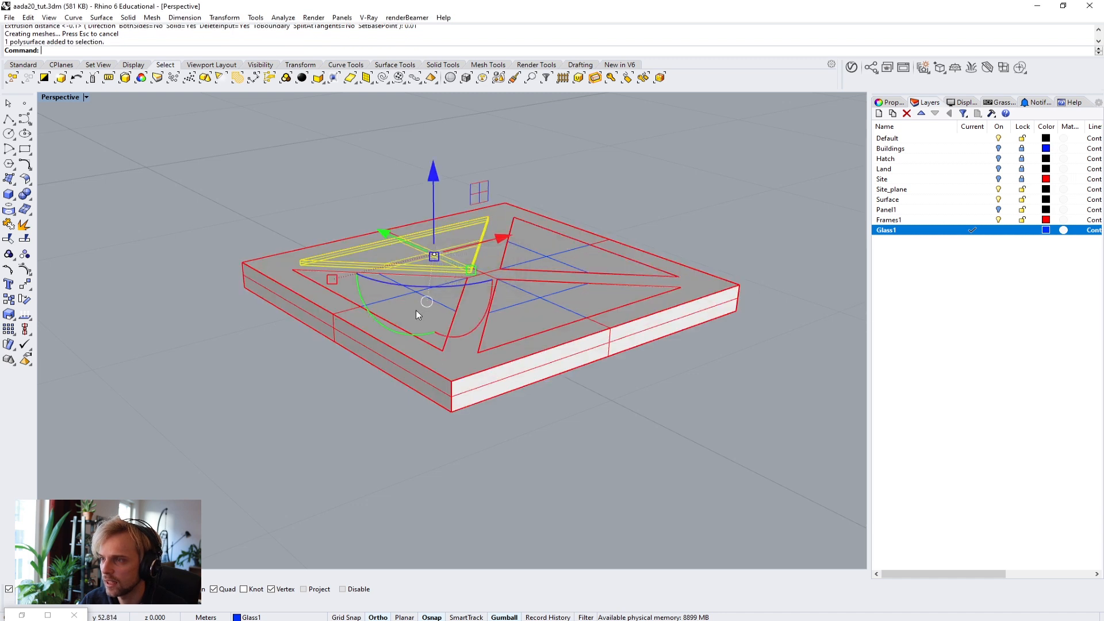
pyautogui.keyDown('shift'); pyautogui.click(549, 309); pyautogui.keyUp('shift')
pyautogui.keyDown('shift'); pyautogui.click(572, 253); pyautogui.keyUp('shift')
pyautogui.moveTo(508, 250); pyautogui.dragTo(459, 229, button='right')
pyautogui.keyDown('shift'); pyautogui.click(385, 291); pyautogui.keyUp('shift')
pyautogui.click(481, 195)
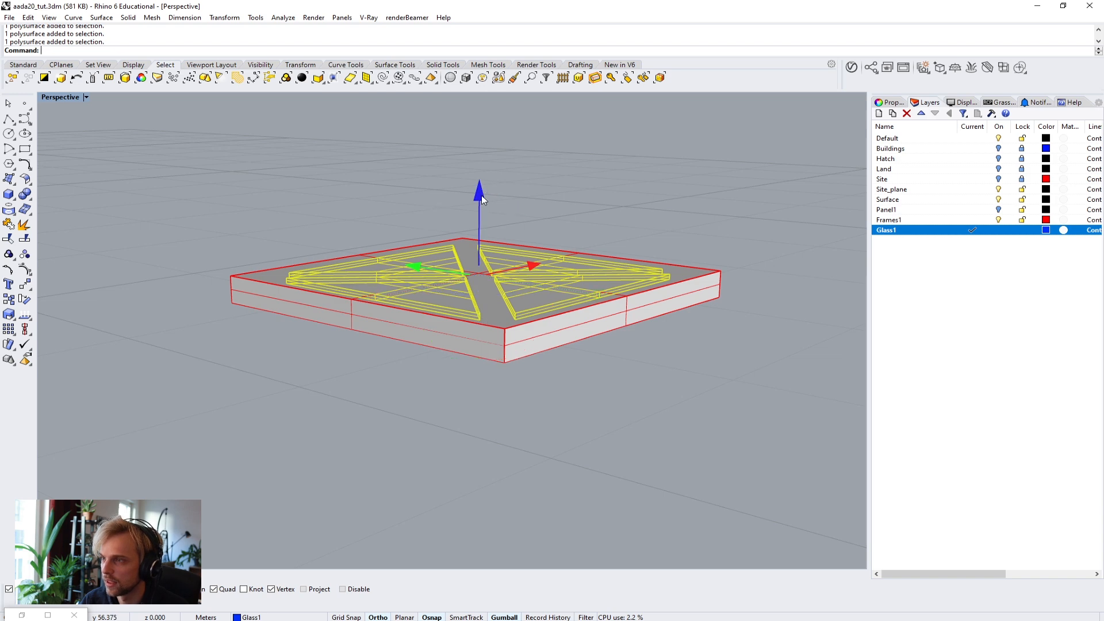
pyautogui.write('-0.0')
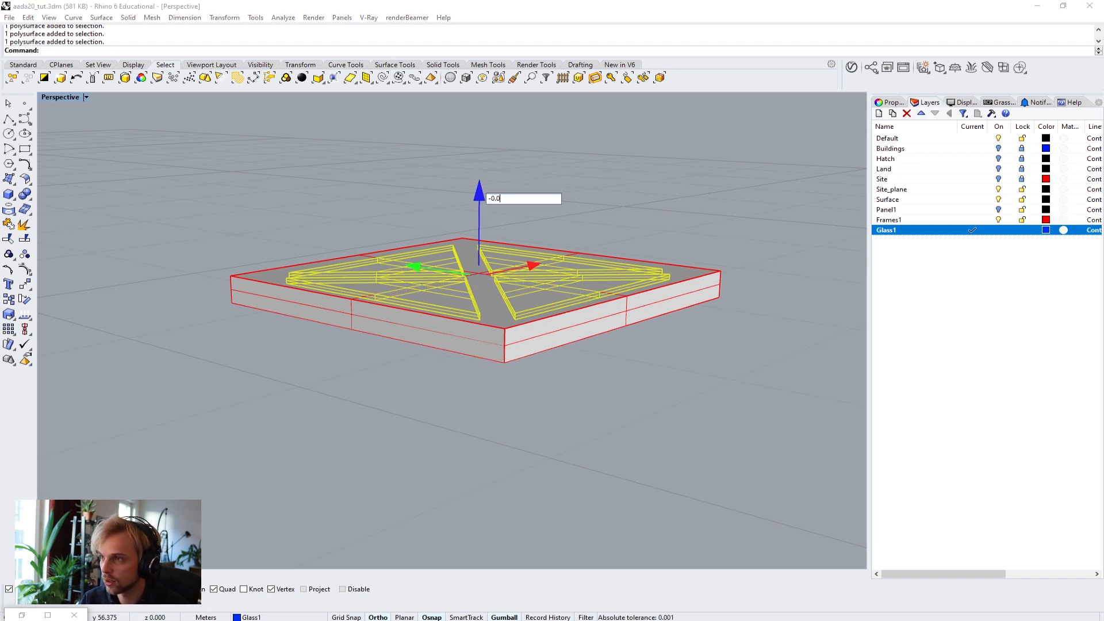
pyautogui.write('5')
pyautogui.press('Return')
pyautogui.press('Escape')
pyautogui.scroll(6, 415, 243)
pyautogui.moveTo(395, 277); pyautogui.dragTo(347, 251, button='right')
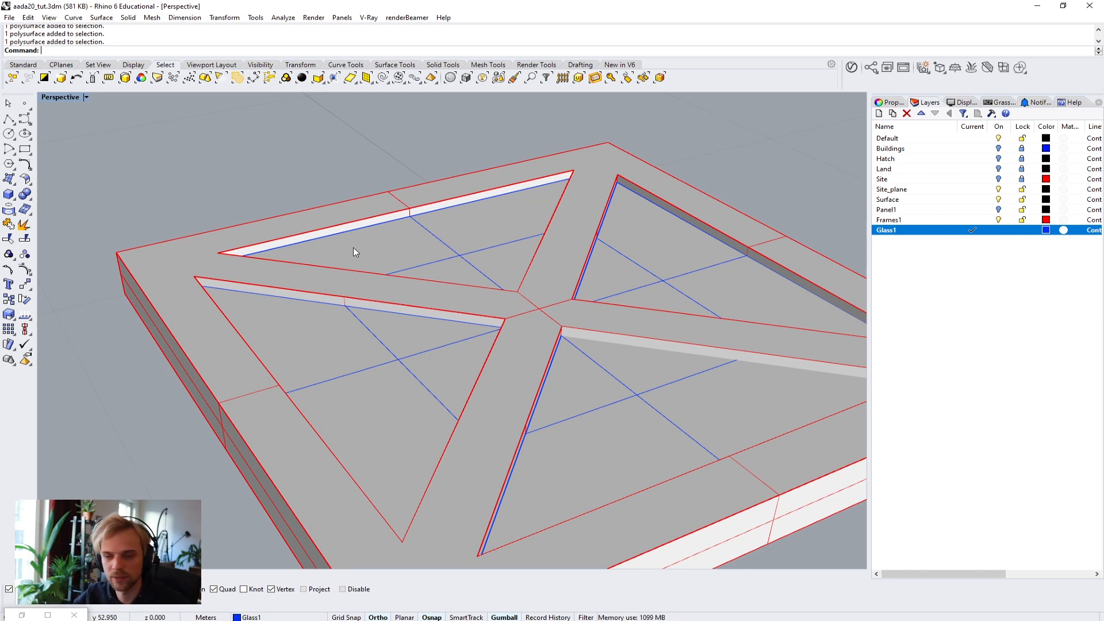
# Step: Switch to Grasshopper beside the frame model and bring up the Brep parameters for the glazing system's glass and frames
pyautogui.click(404, 267)
pyautogui.click(133, 209)
pyautogui.scroll(-5, 132, 209)
pyautogui.moveTo(404, 212); pyautogui.dragTo(402, 220, button='right')
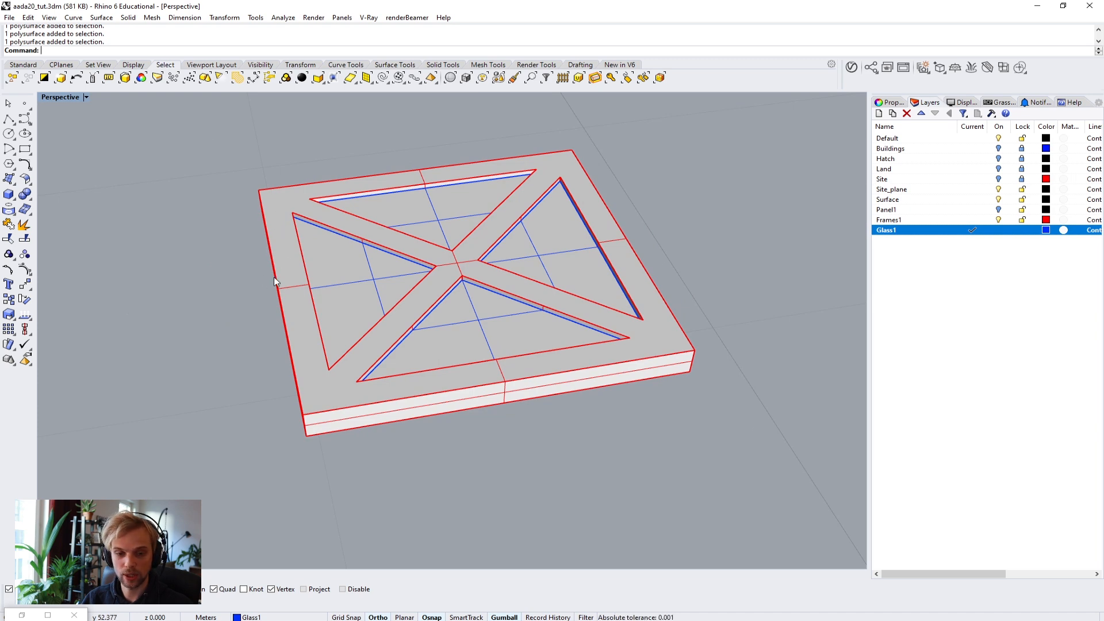
pyautogui.click(22, 615)
pyautogui.keyDown('shift'); pyautogui.moveTo(406, 253); pyautogui.dragTo(274, 279, button='right'); pyautogui.keyUp('shift')
pyautogui.moveTo(758, 285); pyautogui.dragTo(845, 318, button='right')
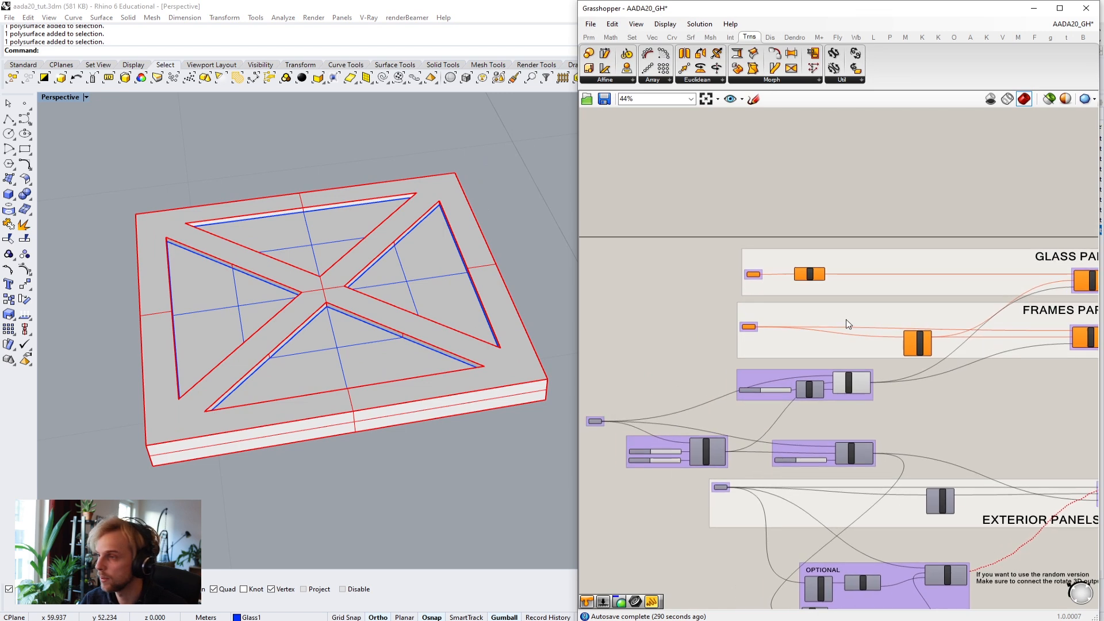
pyautogui.scroll(5, 742, 317)
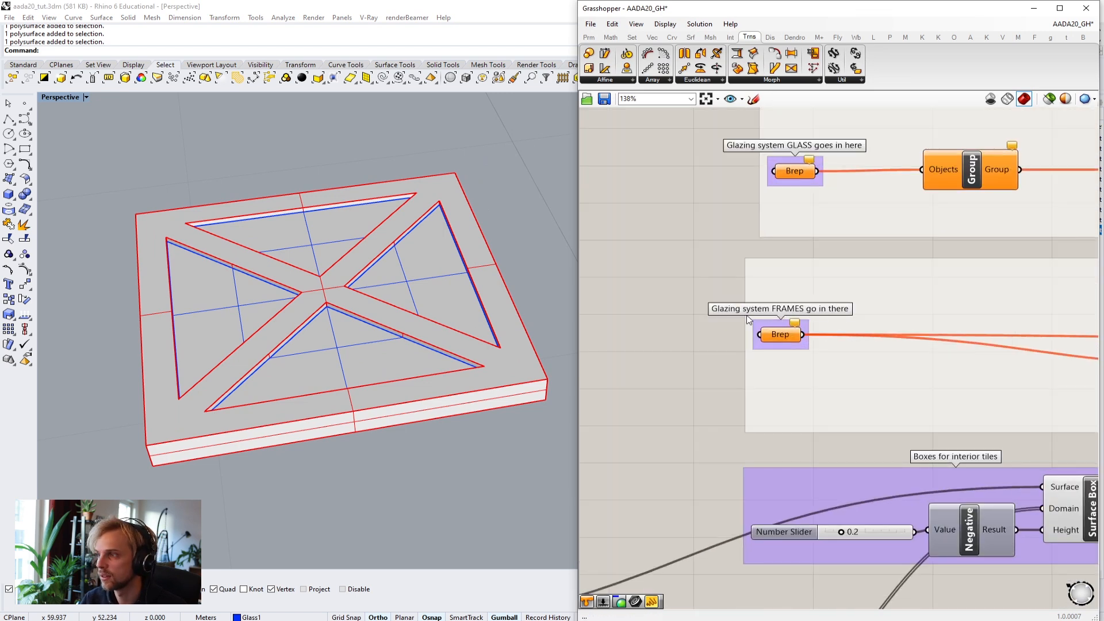
pyautogui.click(495, 281)
pyautogui.click(785, 336)
pyautogui.rightClick(779, 335)
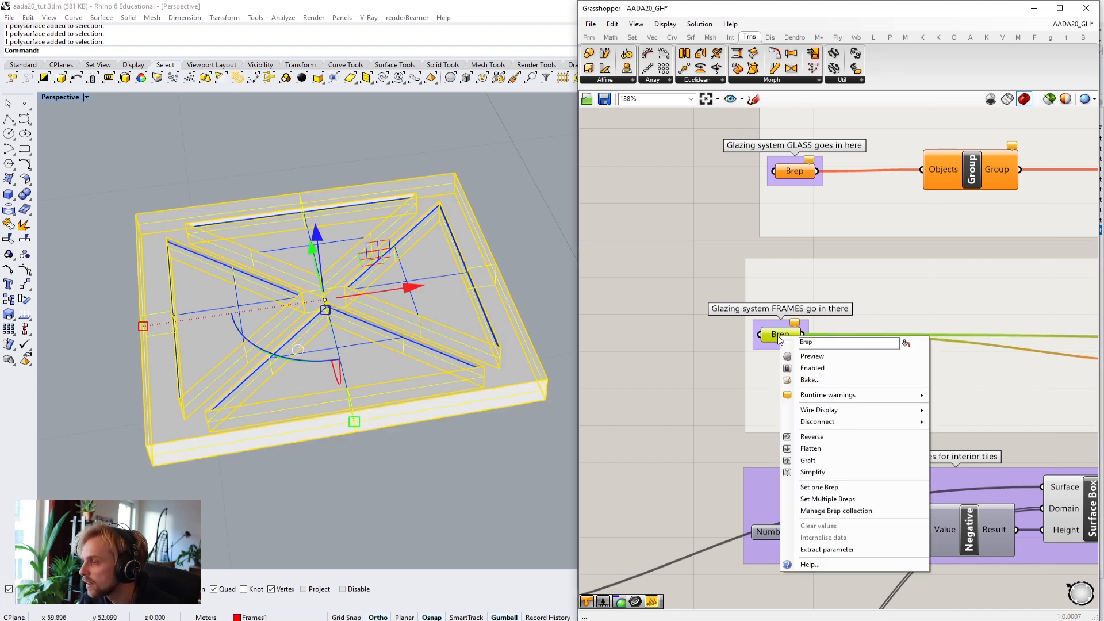
pyautogui.click(701, 333)
pyautogui.click(524, 240)
# Step: Reference the cross-braced frame solid as the single Brep of the glazing system FRAMES parameter
pyautogui.rightClick(786, 336)
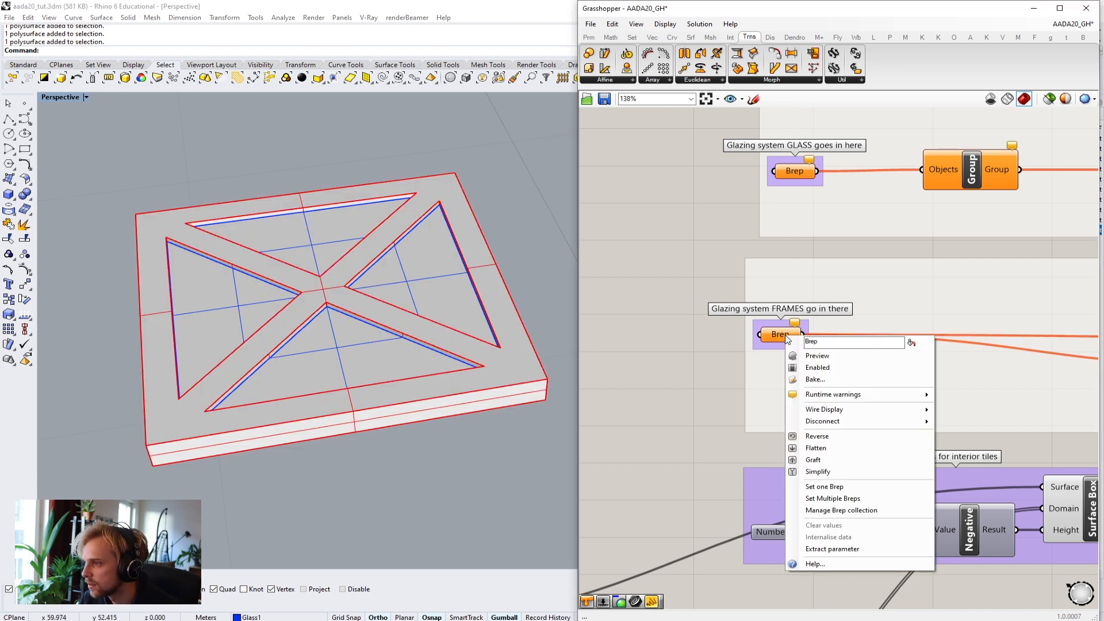
pyautogui.click(824, 486)
pyautogui.click(501, 296)
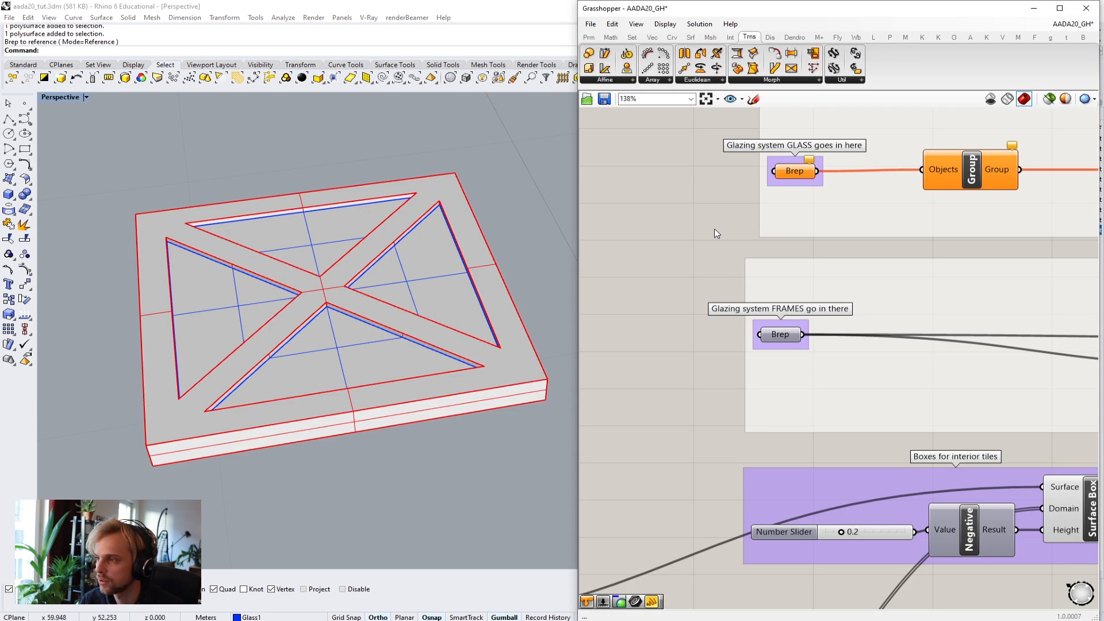
# Step: Turn on the preview of the final Box Morph component in the FRAMES PART
pyautogui.scroll(-8, 458, 282)
pyautogui.moveTo(234, 265); pyautogui.dragTo(325, 316, button='right')
pyautogui.scroll(3, 415, 181)
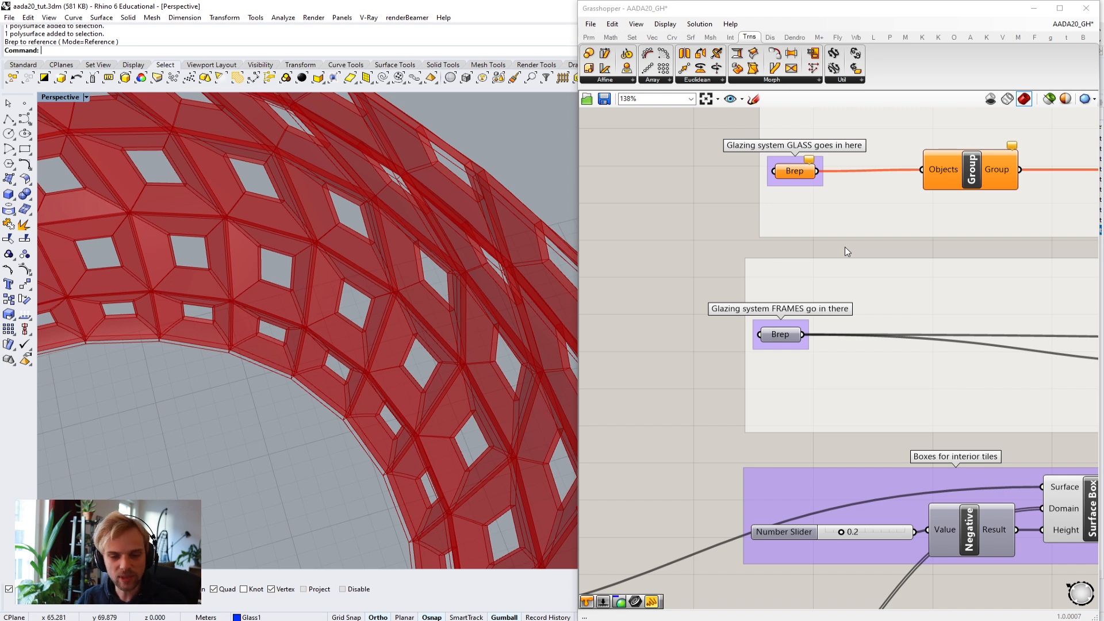
pyautogui.scroll(-5, 914, 277)
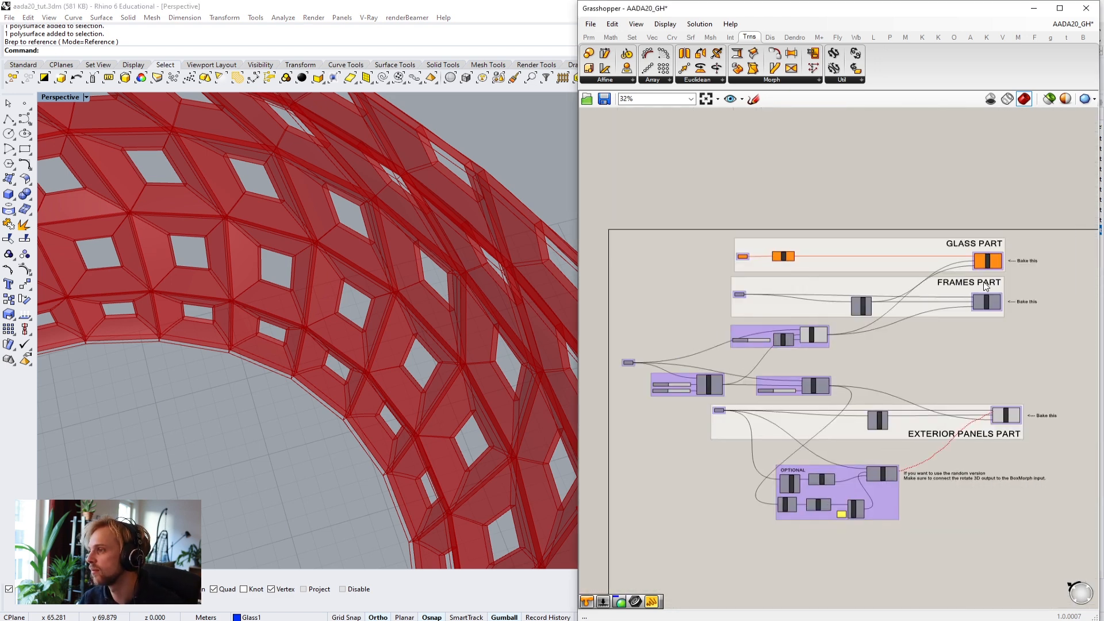
pyautogui.scroll(6, 990, 285)
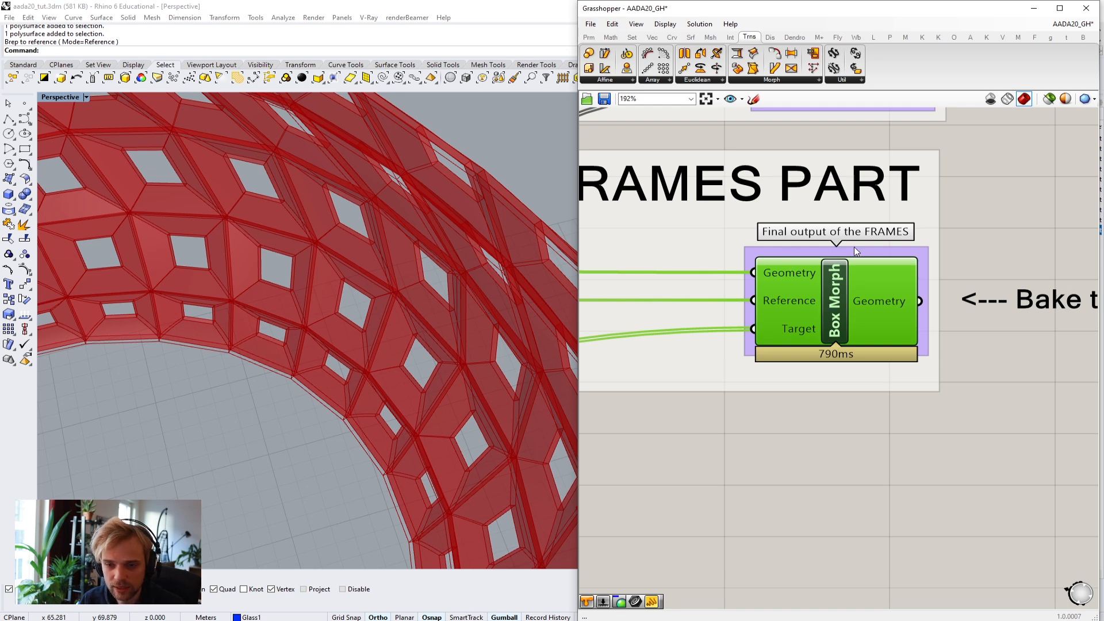
pyautogui.middleClick(837, 300)
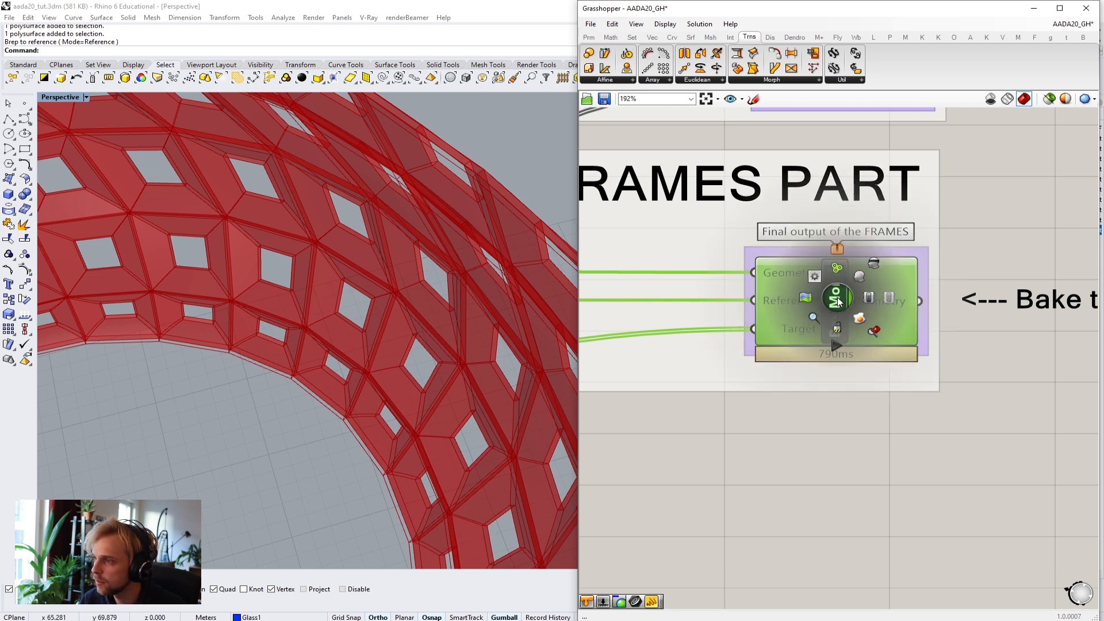
pyautogui.click(862, 278)
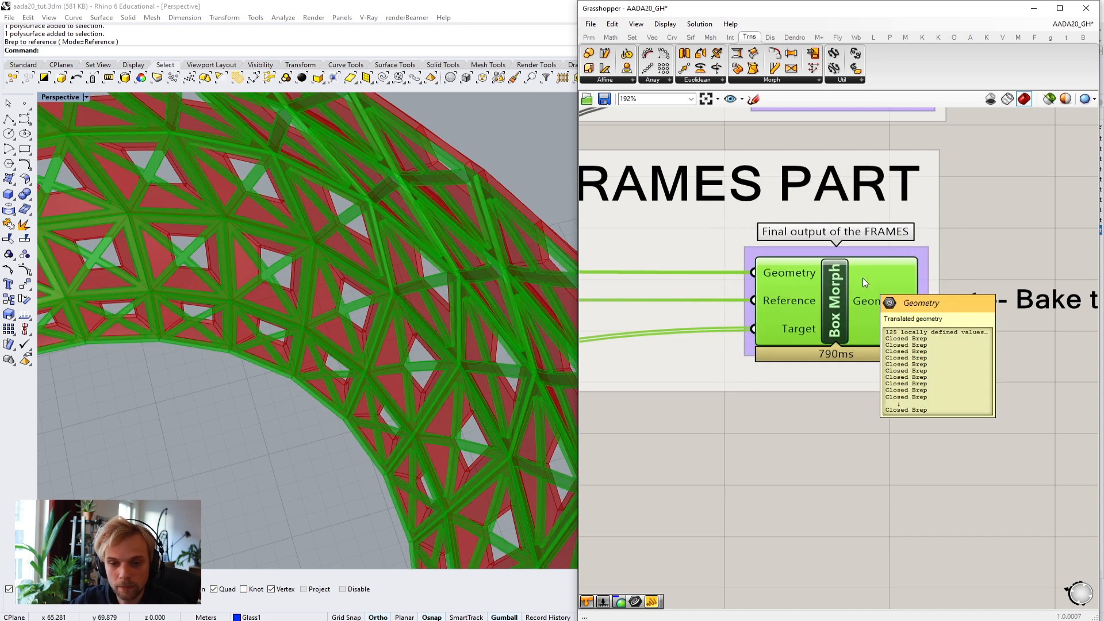
pyautogui.click(874, 398)
# Step: Examine the morphed frames behind the panels across the structure and locate the glazing system GLASS Brep parameter
pyautogui.scroll(-3, 449, 259)
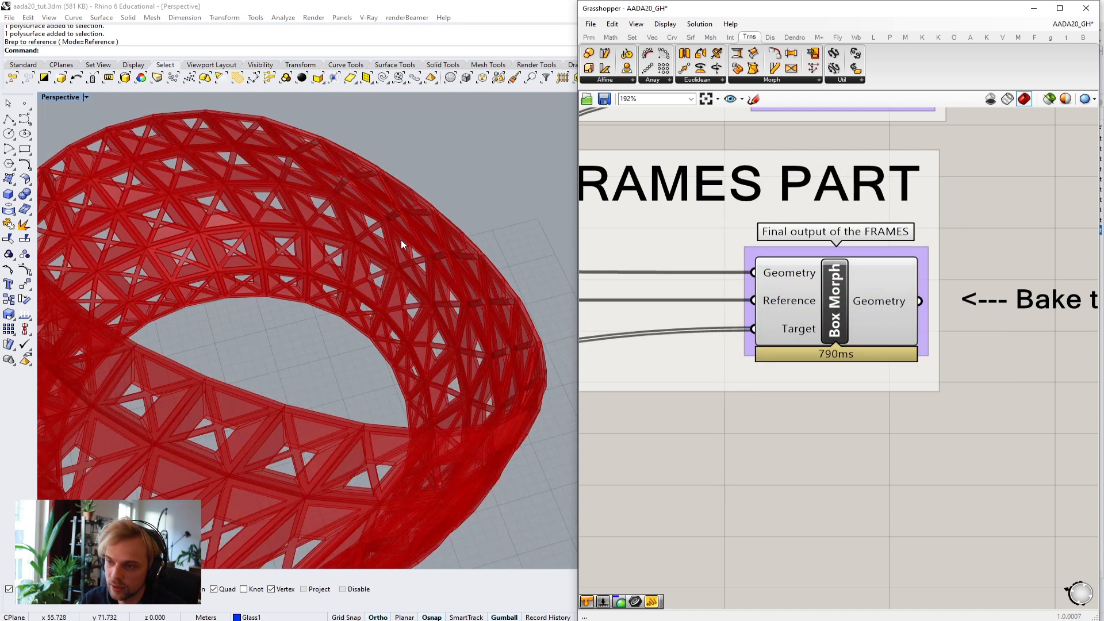
pyautogui.moveTo(425, 200); pyautogui.dragTo(421, 372, button='right')
pyautogui.scroll(4, 460, 327)
pyautogui.moveTo(461, 328); pyautogui.dragTo(346, 372, button='right')
pyautogui.moveTo(796, 254); pyautogui.dragTo(941, 340, button='right')
pyautogui.scroll(-5, 941, 340)
pyautogui.moveTo(739, 303); pyautogui.dragTo(943, 307, button='right')
pyautogui.moveTo(726, 305); pyautogui.dragTo(781, 311, button='right')
pyautogui.scroll(4, 780, 311)
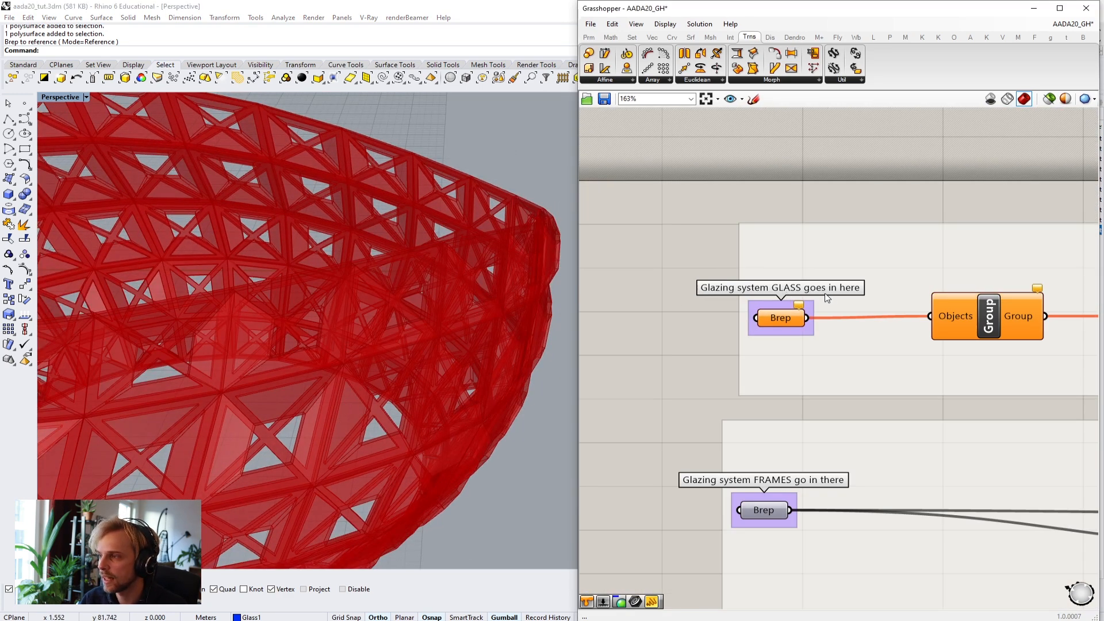
pyautogui.scroll(-4, 502, 282)
pyautogui.scroll(-4, 475, 302)
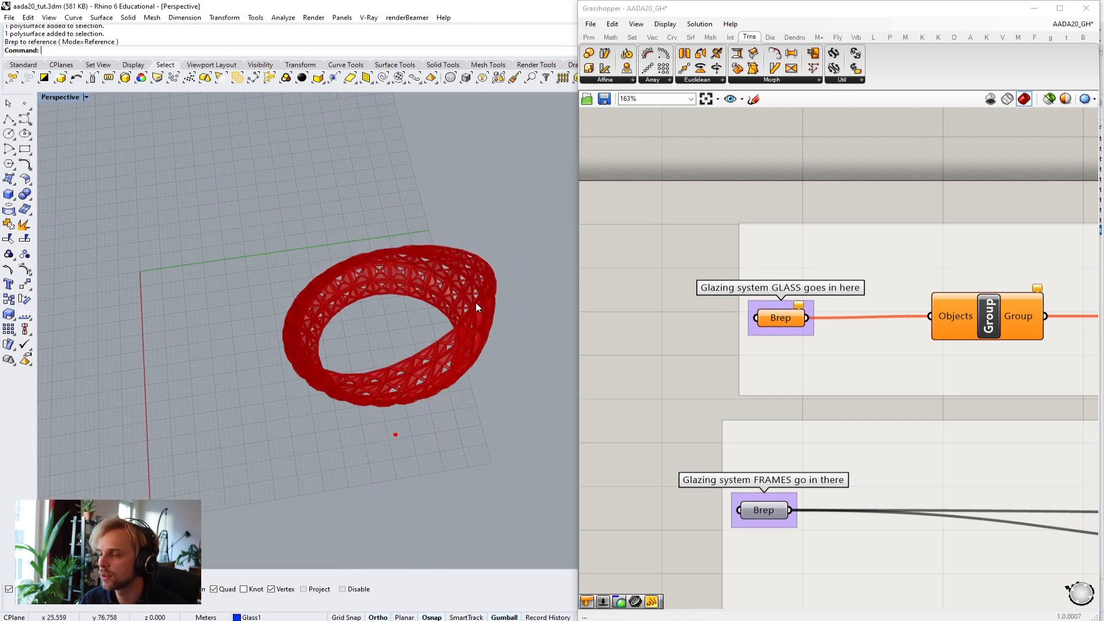
# Step: Return to the modelled frame and glass panes in Rhino by selecting them and zooming to the selection
pyautogui.scroll(6, 360, 362)
pyautogui.moveTo(428, 351); pyautogui.dragTo(375, 309)
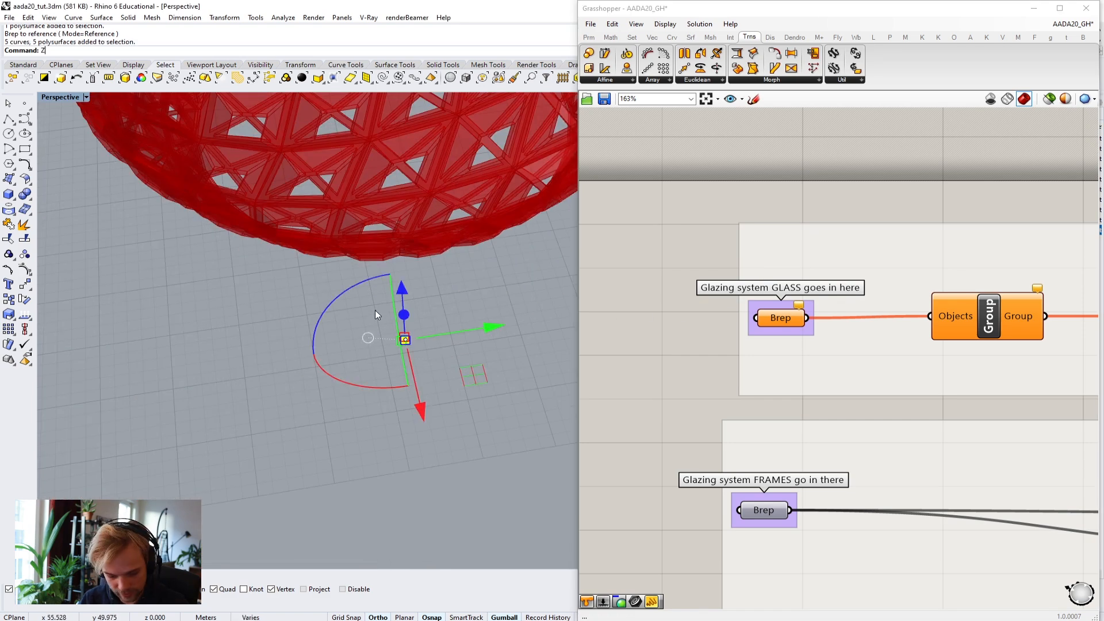
pyautogui.write('zs')
pyautogui.press('Return')
pyautogui.click(177, 261)
pyautogui.moveTo(276, 278); pyautogui.dragTo(376, 271, button='right')
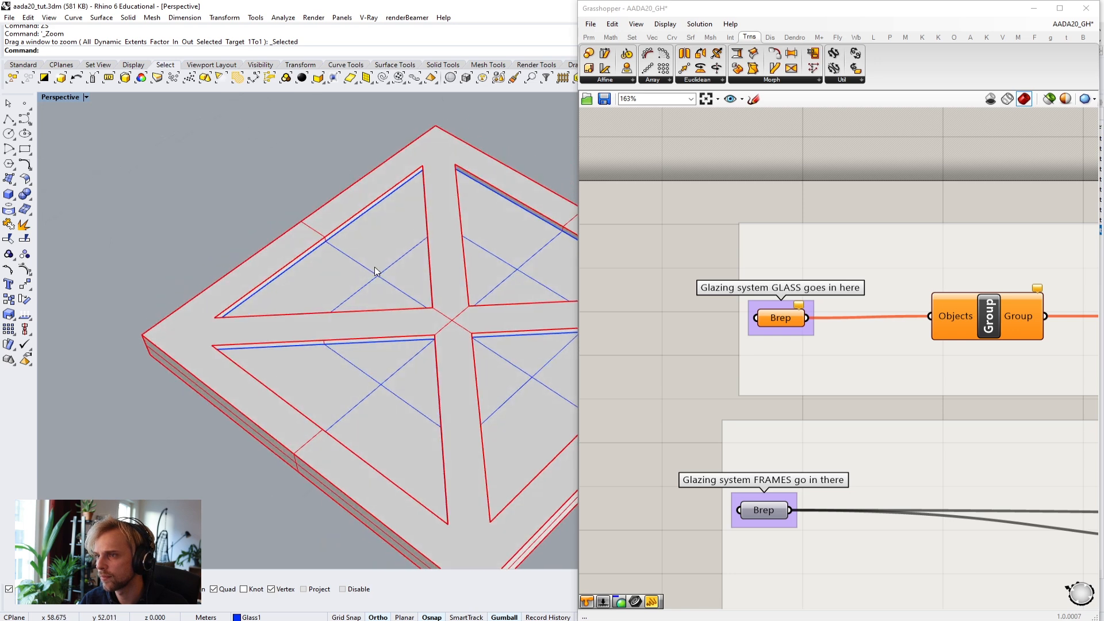
pyautogui.click(379, 270)
pyautogui.keyDown('shift'); pyautogui.moveTo(483, 286); pyautogui.dragTo(381, 248, button='right'); pyautogui.keyUp('shift')
pyautogui.keyDown('shift'); pyautogui.click(388, 236); pyautogui.keyUp('shift')
pyautogui.keyDown('shift'); pyautogui.click(484, 360); pyautogui.keyUp('shift')
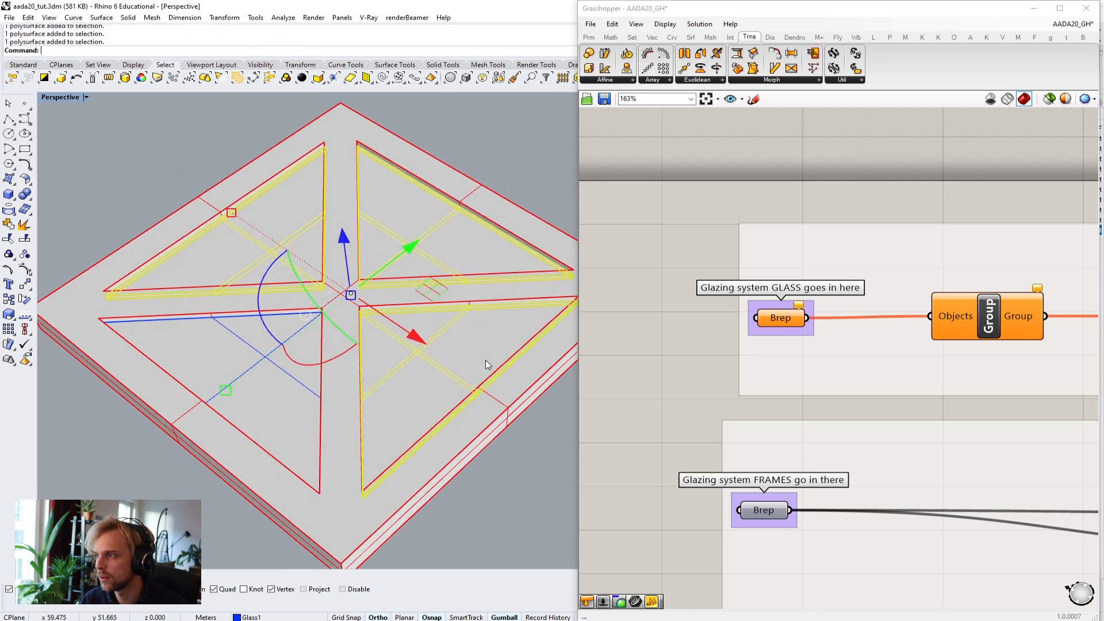
pyautogui.keyDown('shift'); pyautogui.click(225, 391); pyautogui.keyUp('shift')
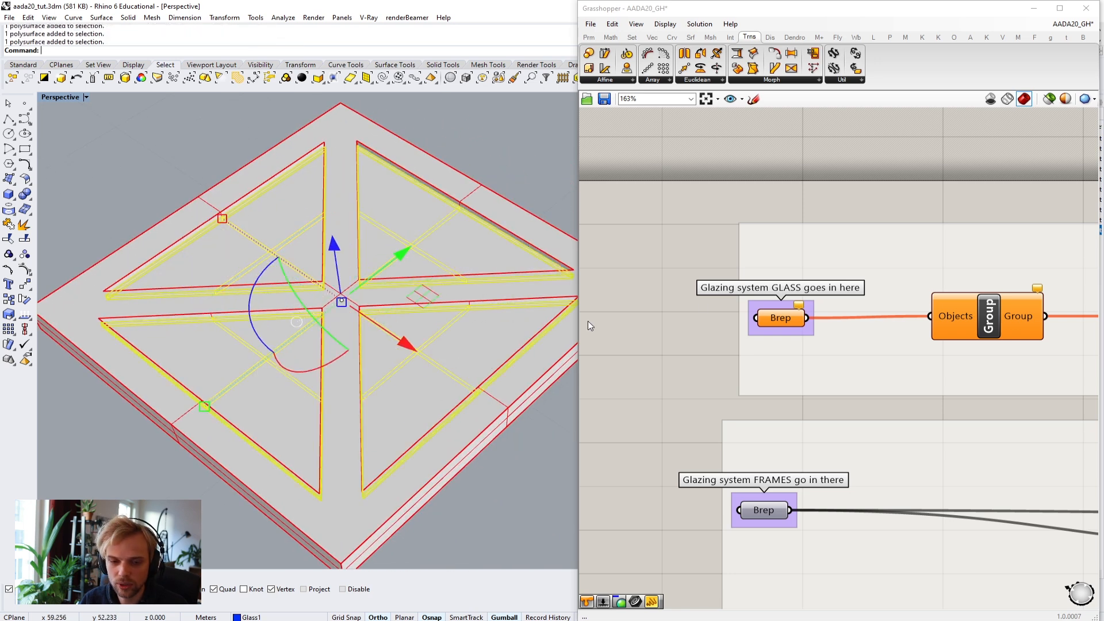
pyautogui.moveTo(985, 329); pyautogui.dragTo(919, 336, button='right')
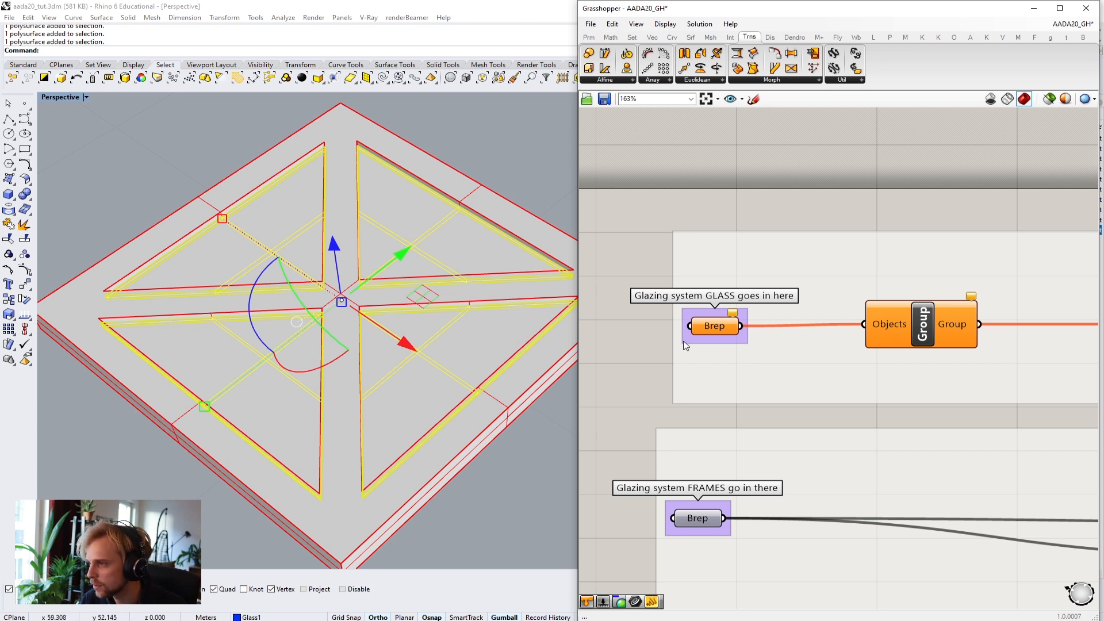
pyautogui.rightClick(713, 328)
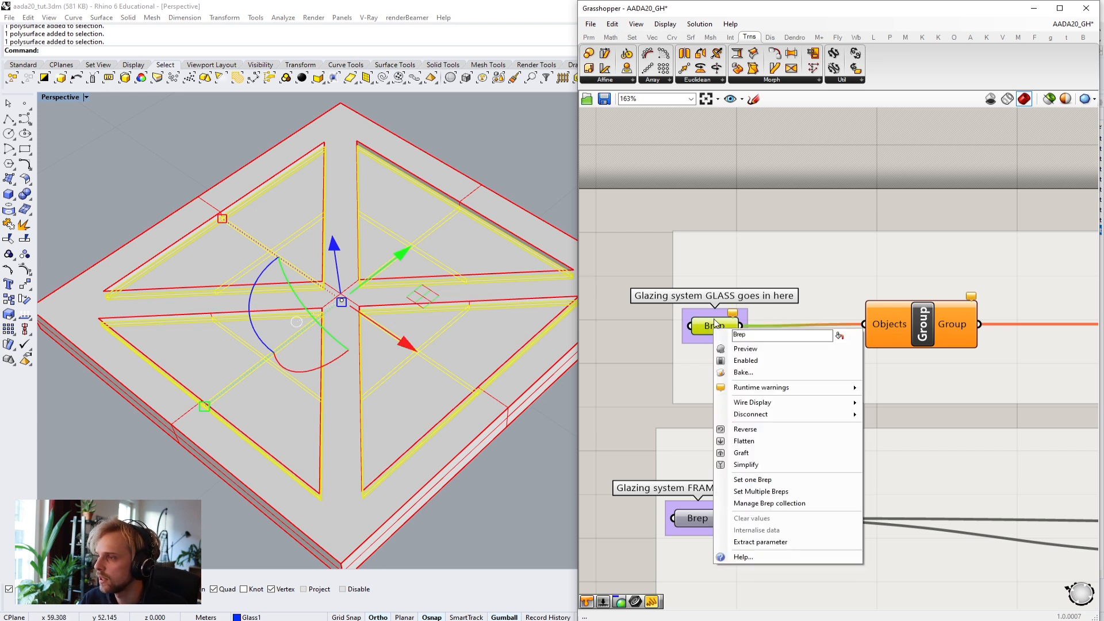
pyautogui.click(493, 154)
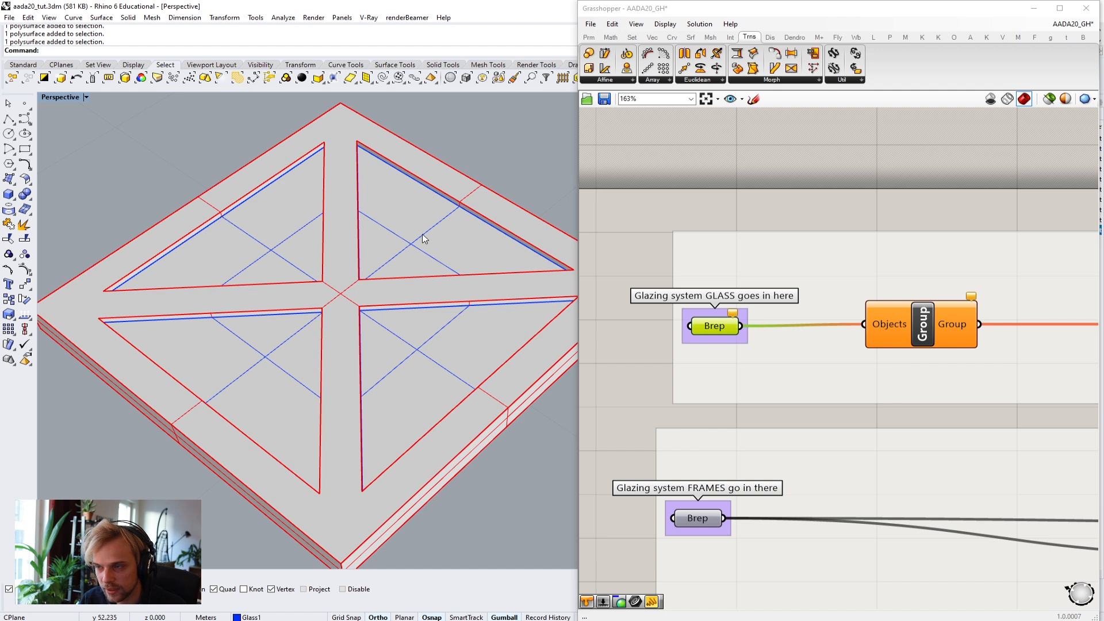
# Step: Reference the four triangular glass panes as multiple Breps in the glazing system GLASS parameter
pyautogui.rightClick(717, 325)
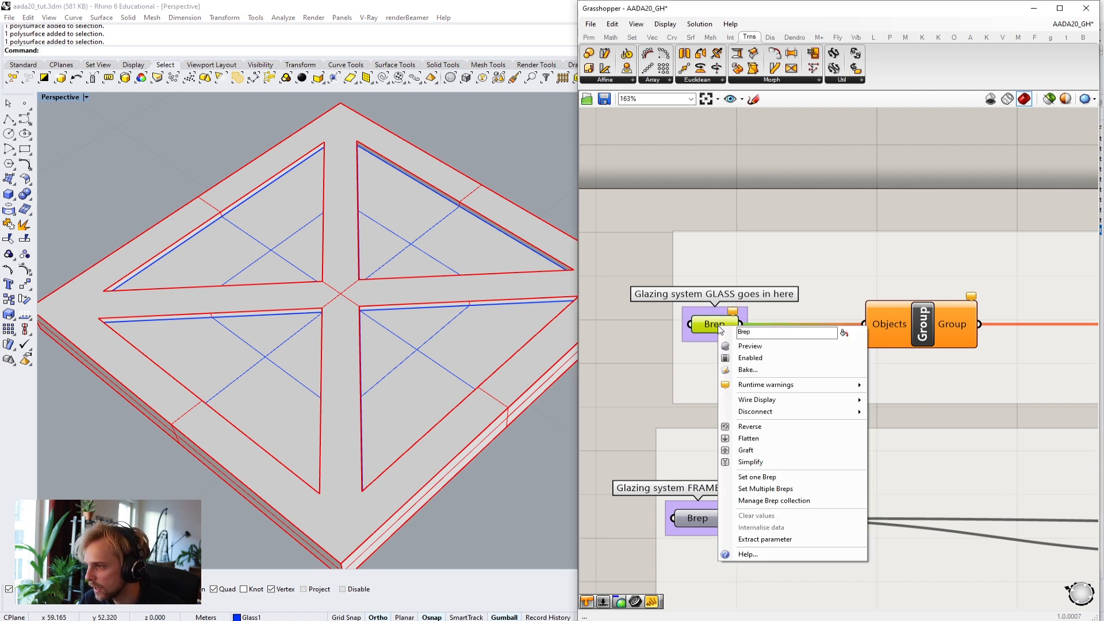
pyautogui.click(766, 489)
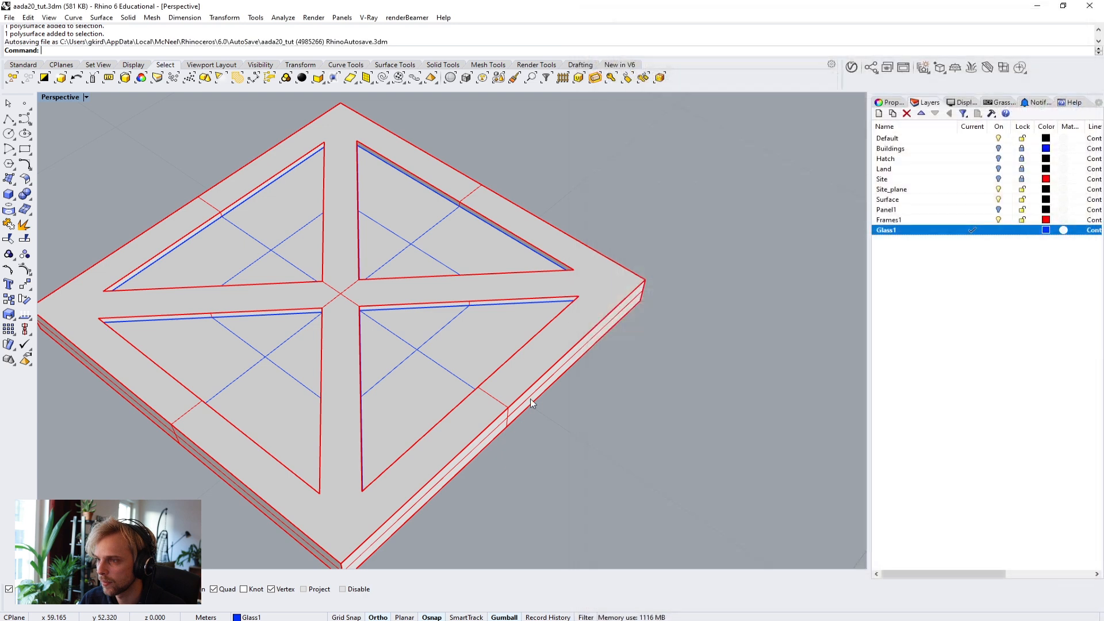
pyautogui.click(430, 371)
pyautogui.click(434, 237)
pyautogui.click(272, 235)
pyautogui.click(259, 362)
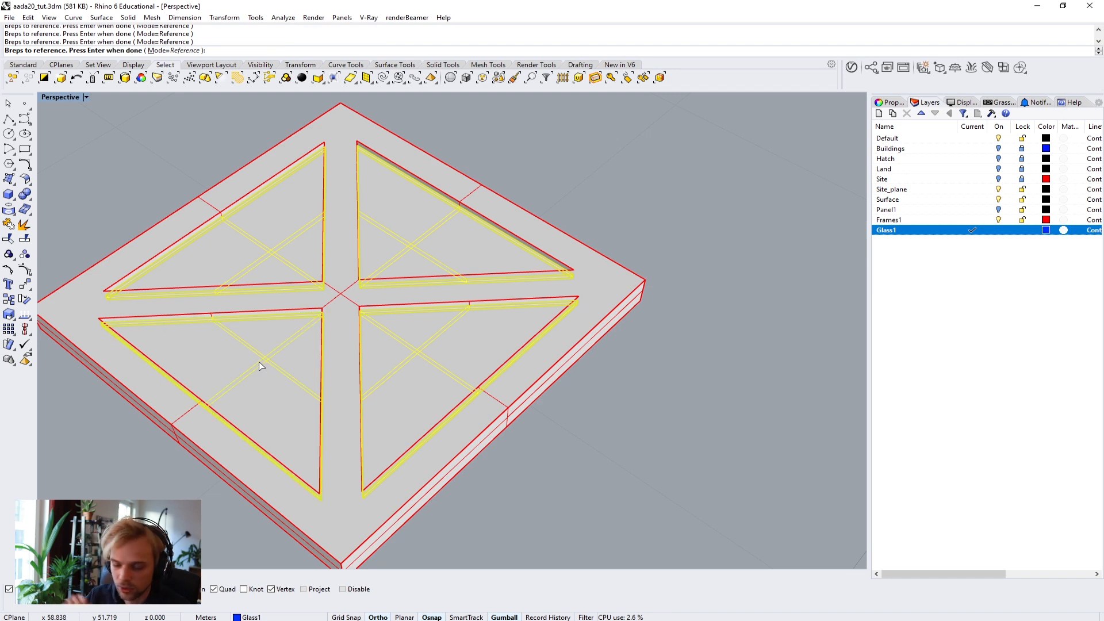
pyautogui.press('Return')
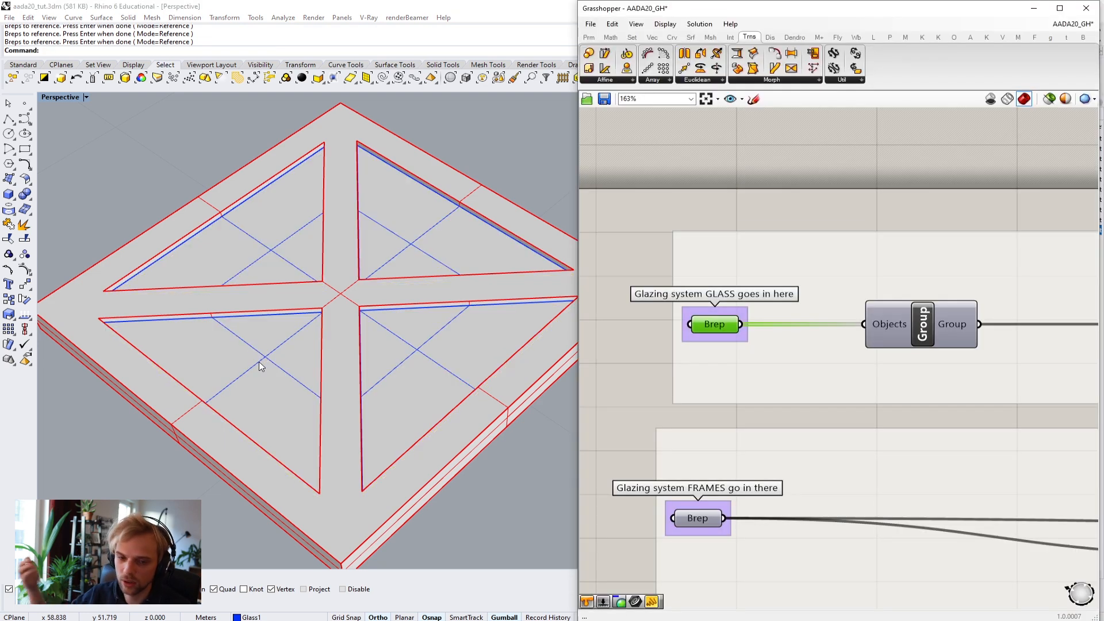
# Step: Turn on the preview of the final Box Morph component in the GLASS PART
pyautogui.scroll(-5, 367, 223)
pyautogui.scroll(-15, 367, 223)
pyautogui.keyDown('shift'); pyautogui.moveTo(264, 226); pyautogui.dragTo(247, 333, button='right'); pyautogui.keyUp('shift')
pyautogui.scroll(7, 180, 206)
pyautogui.scroll(3, 183, 208)
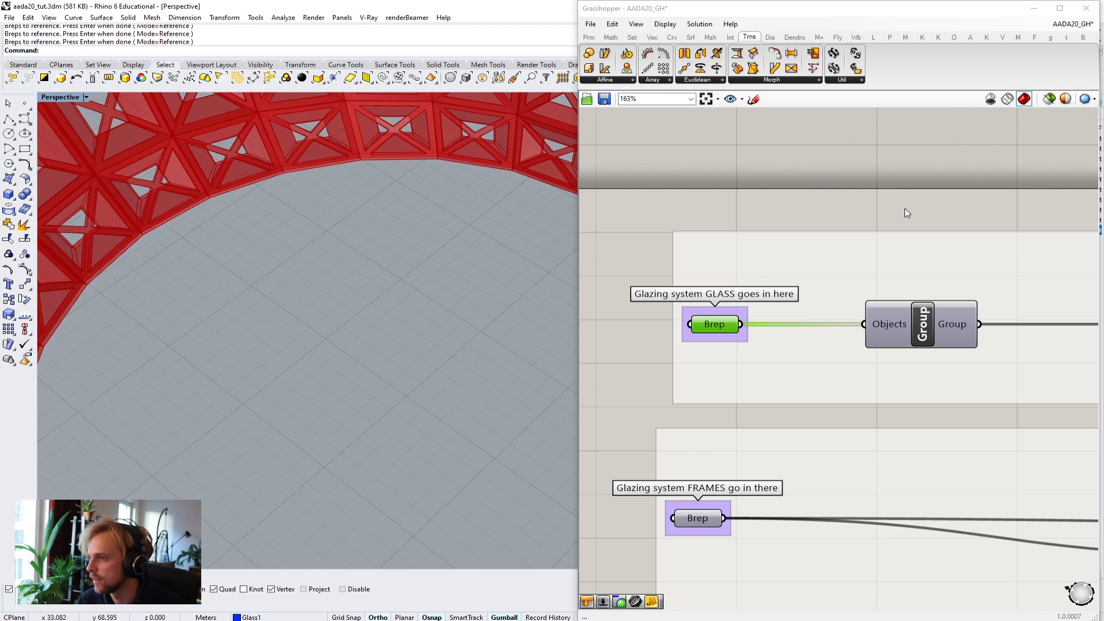
pyautogui.scroll(-5, 910, 224)
pyautogui.moveTo(978, 217); pyautogui.dragTo(888, 232, button='right')
pyautogui.scroll(5, 888, 231)
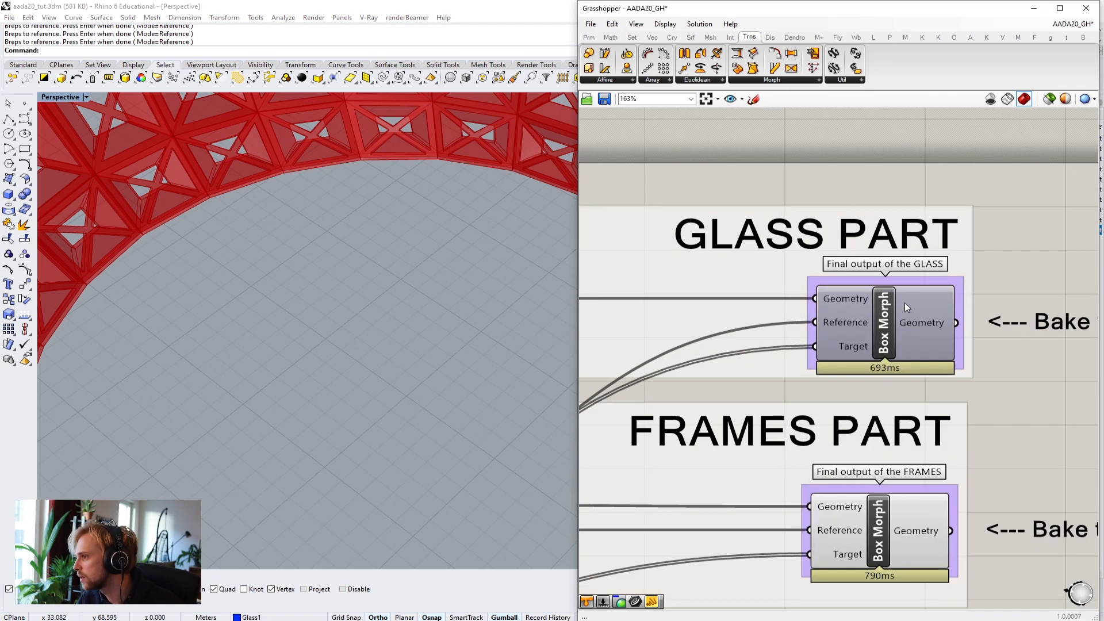
pyautogui.click(784, 295)
pyautogui.middleClick(775, 288)
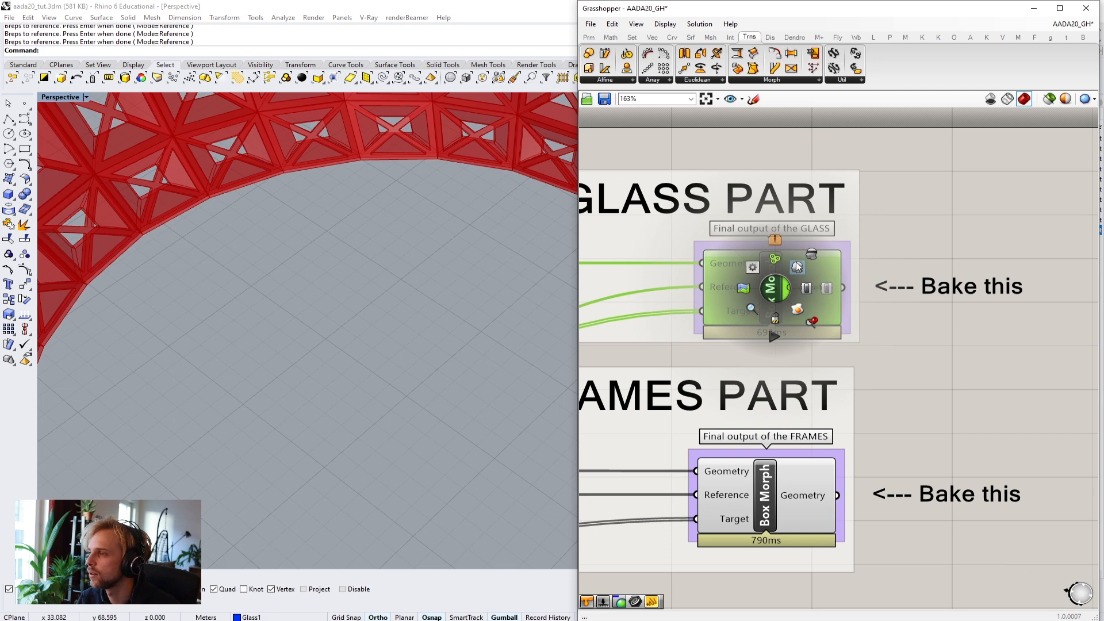
pyautogui.click(799, 265)
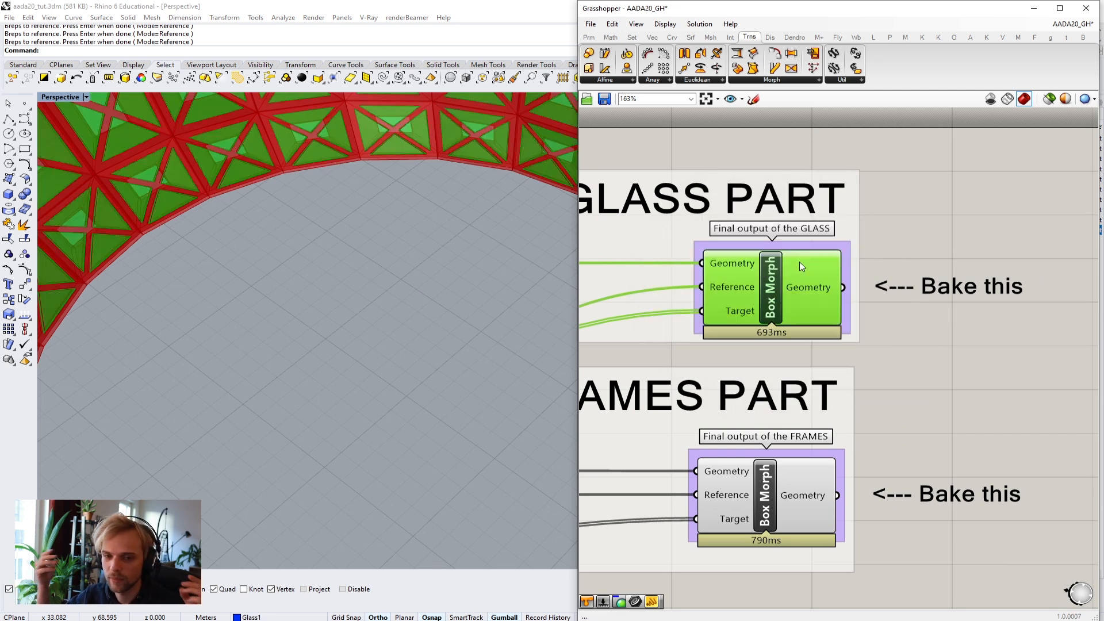
# Step: Examine the morphed glass, frames and exterior panels from inside and outside the structure
pyautogui.click(912, 209)
pyautogui.scroll(-9, 496, 219)
pyautogui.moveTo(309, 213); pyautogui.dragTo(346, 205, button='right')
pyautogui.scroll(7, 373, 248)
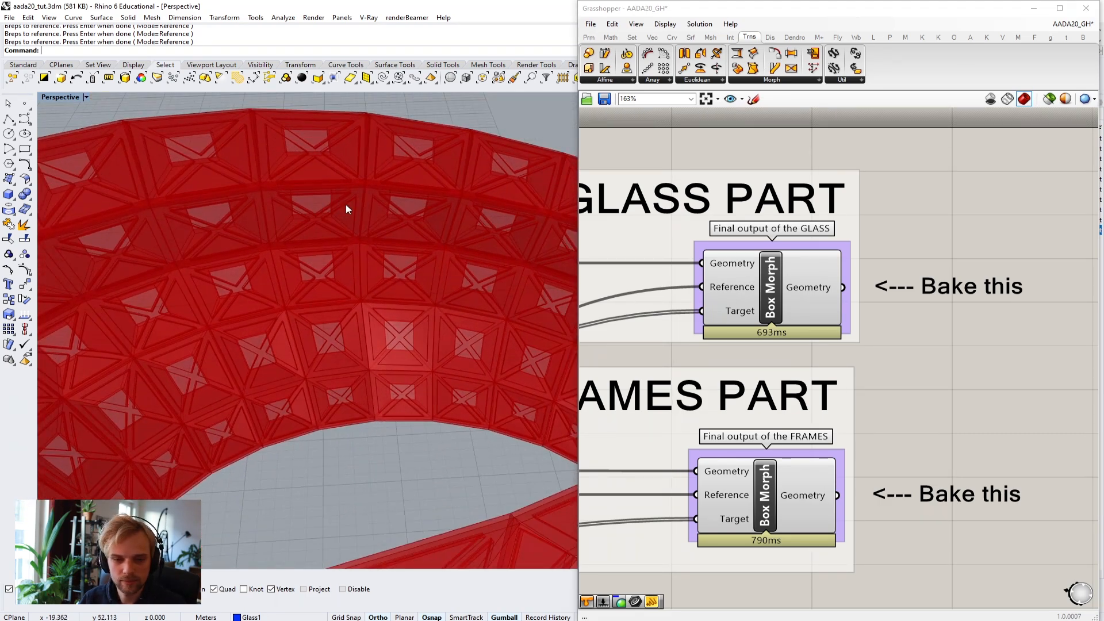
pyautogui.scroll(-10, 346, 205)
pyautogui.scroll(6, 339, 307)
pyautogui.moveTo(331, 301); pyautogui.dragTo(296, 256, button='right')
pyautogui.scroll(-3, 308, 240)
pyautogui.scroll(-1, 743, 307)
pyautogui.scroll(-5, 743, 308)
pyautogui.scroll(4, 820, 374)
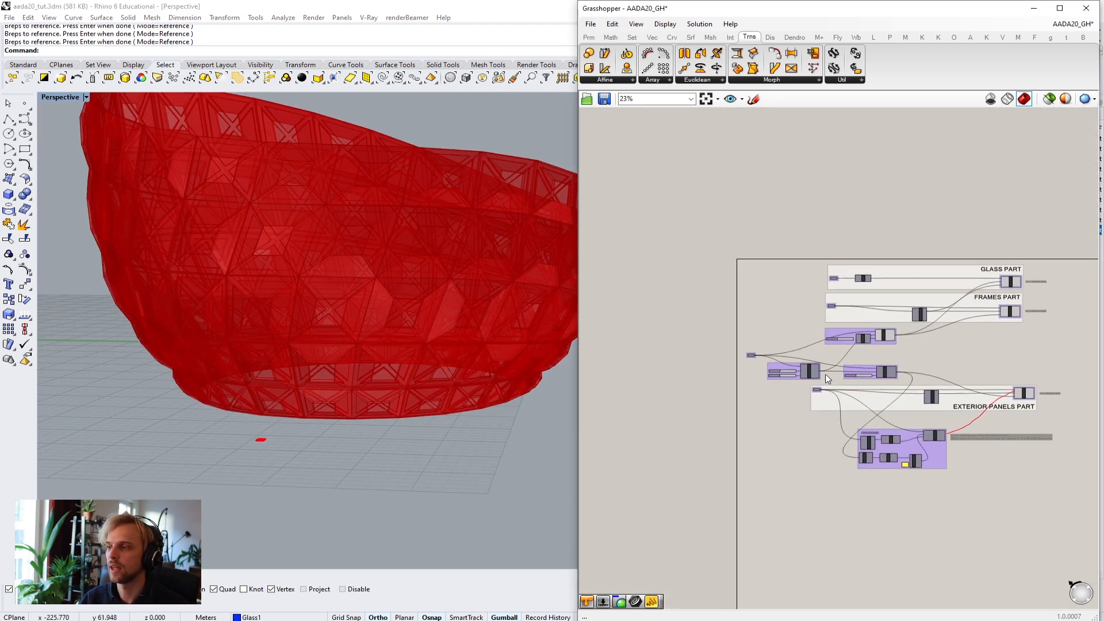
pyautogui.moveTo(414, 295)
pyautogui.mouseDown(button='right')
pyautogui.moveTo(380, 291)
pyautogui.moveTo(424, 291)
pyautogui.moveTo(411, 281)
pyautogui.mouseUp(button='right')
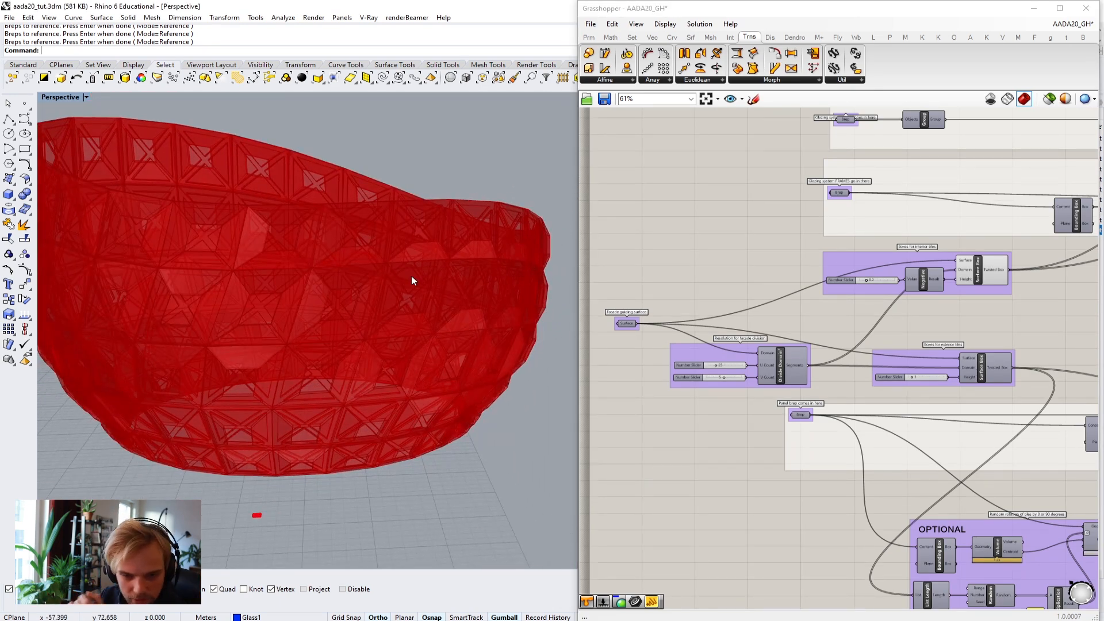
# Step: Set the V Count of the facade division's Divide Domain² component to 10
pyautogui.scroll(-4, 819, 277)
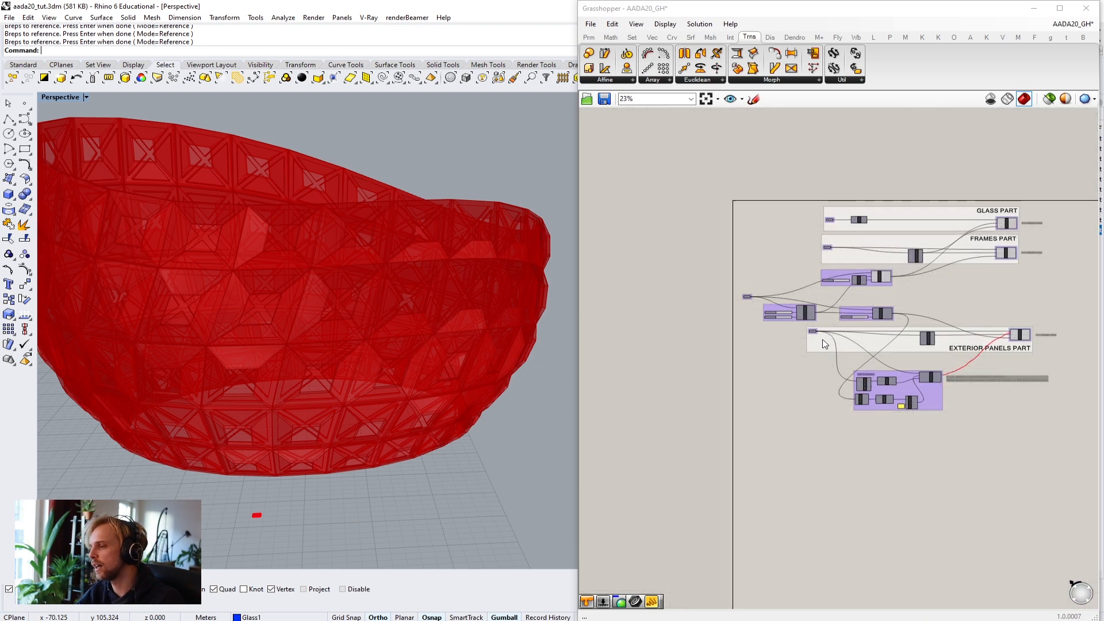
pyautogui.scroll(5, 1001, 230)
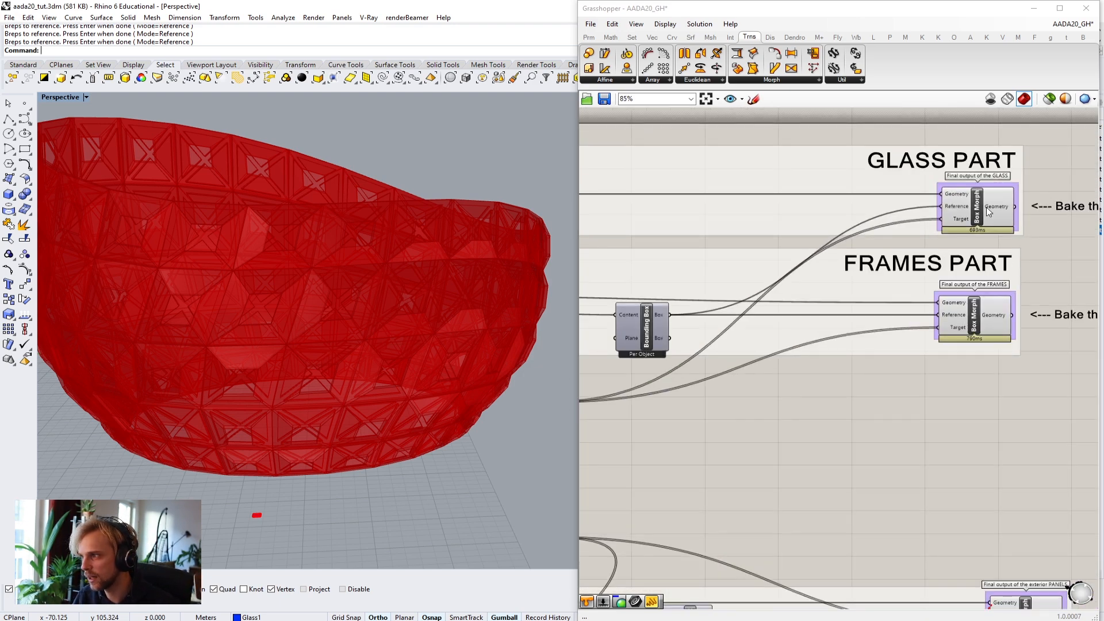
pyautogui.scroll(-3, 921, 368)
pyautogui.scroll(2, 745, 332)
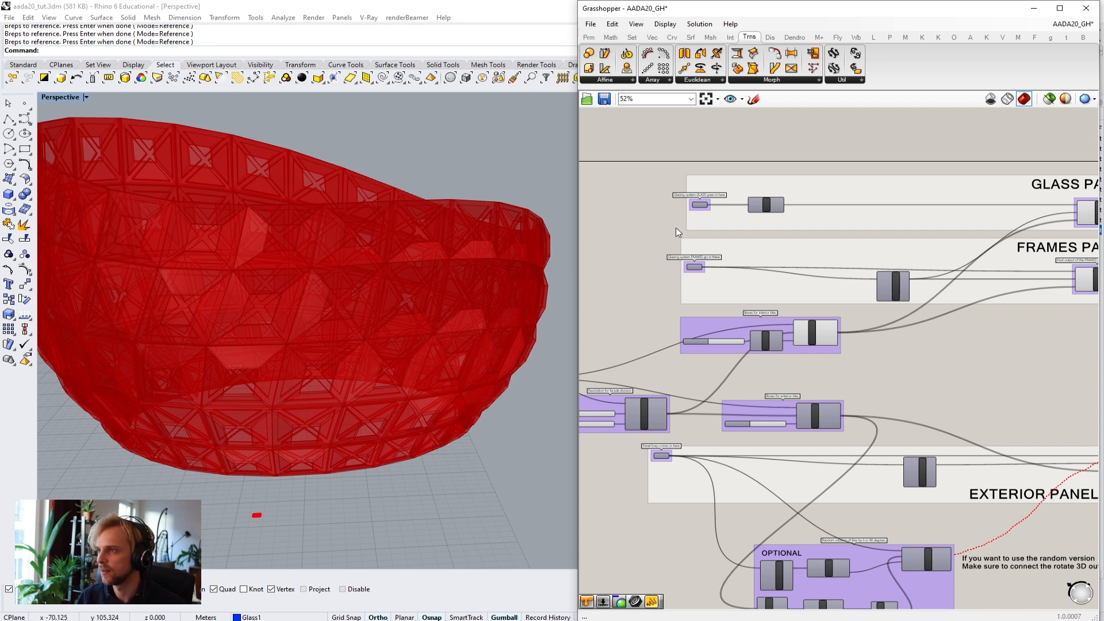
pyautogui.moveTo(665, 314); pyautogui.dragTo(837, 228, button='right')
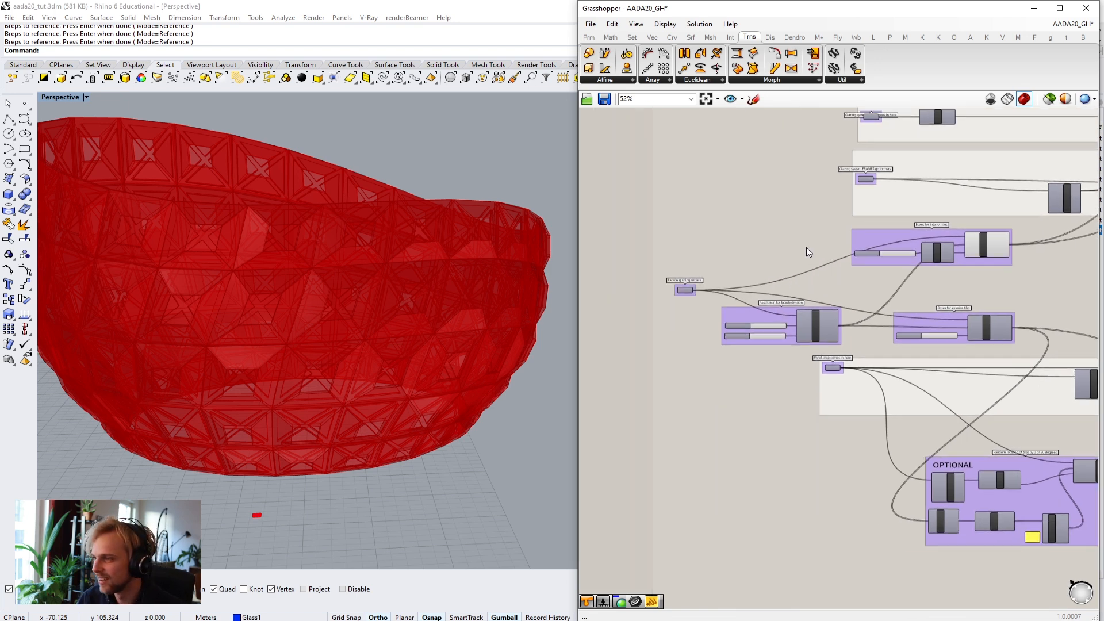
pyautogui.scroll(5, 710, 286)
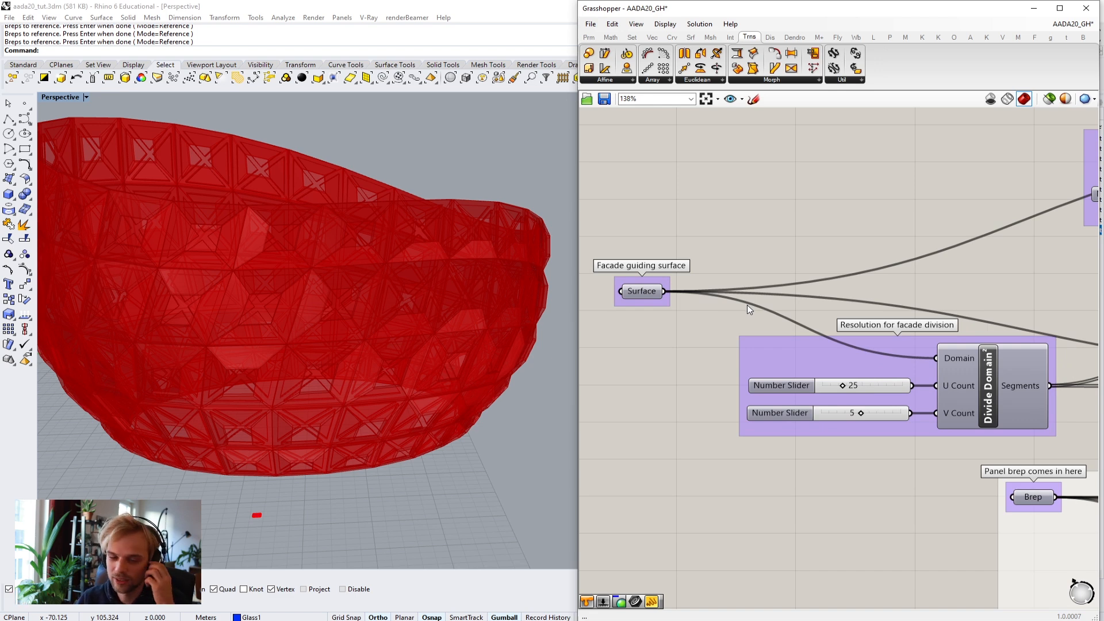
pyautogui.moveTo(863, 412); pyautogui.dragTo(721, 380, button='right')
pyautogui.scroll(2, 721, 381)
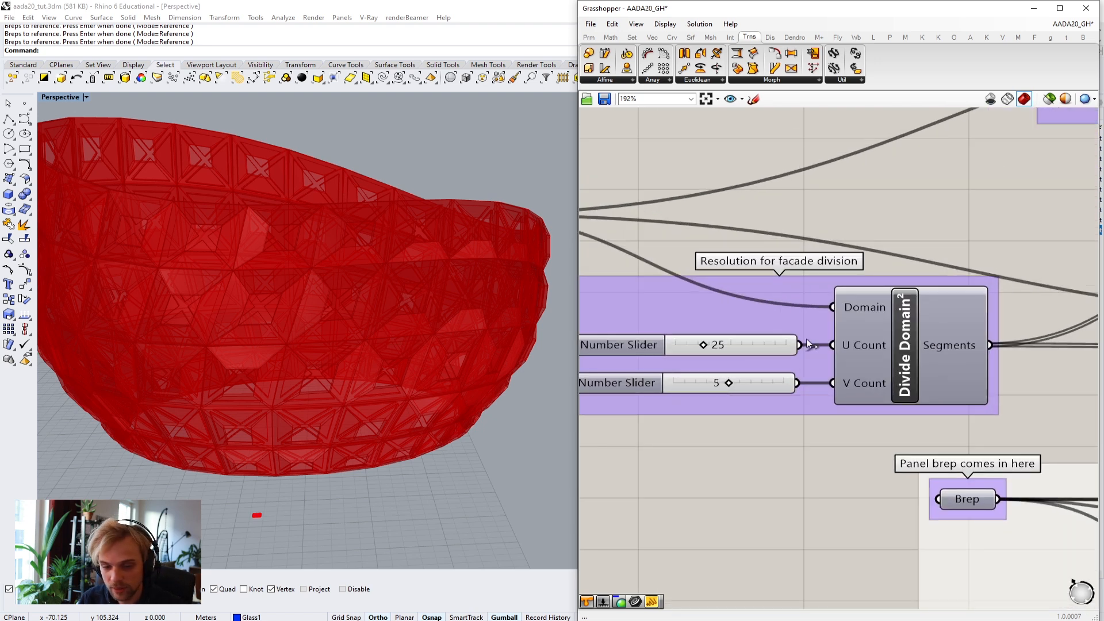
pyautogui.moveTo(821, 334); pyautogui.dragTo(897, 302, button='right')
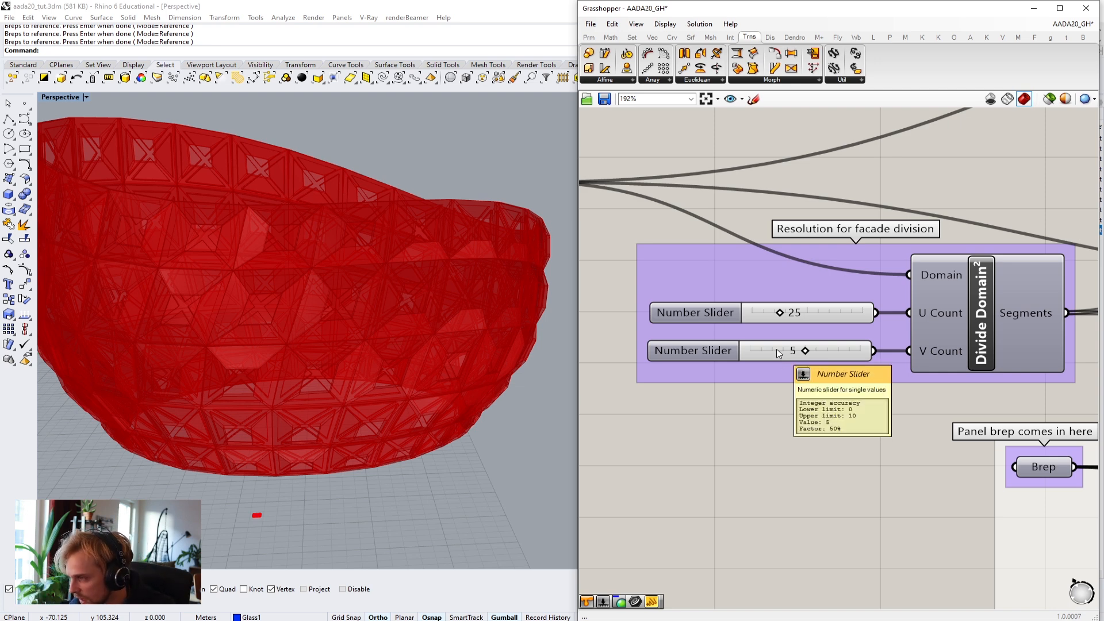
pyautogui.doubleClick(776, 348)
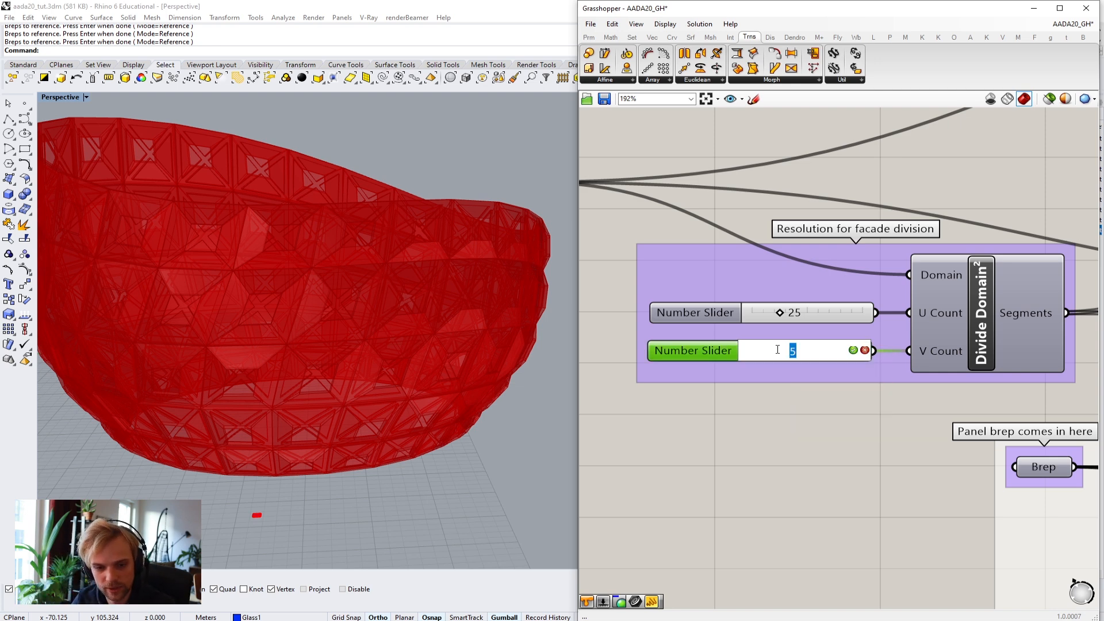
pyautogui.write('10')
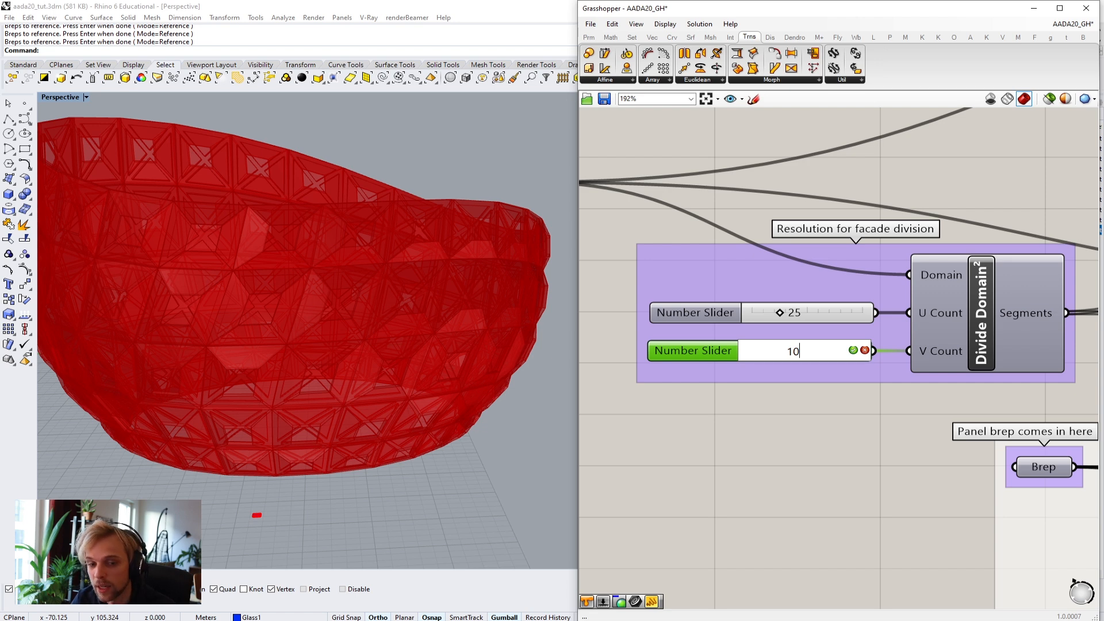
pyautogui.press('Return')
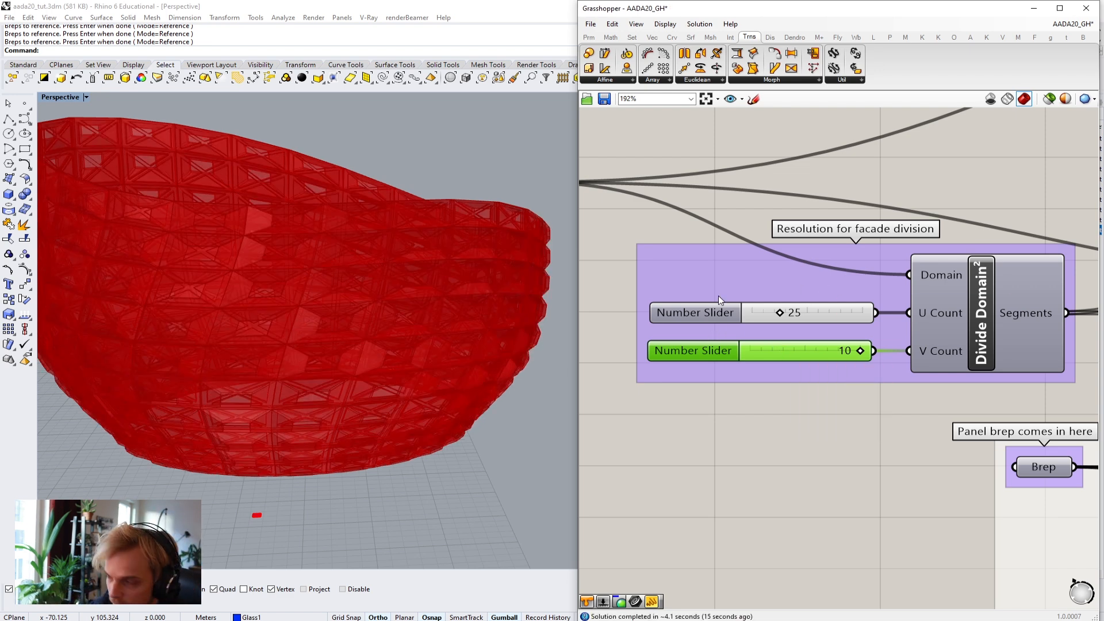
pyautogui.click(781, 209)
# Step: Set the U Count of the facade division's Divide Domain² component to 50
pyautogui.moveTo(278, 311); pyautogui.dragTo(309, 346, button='right')
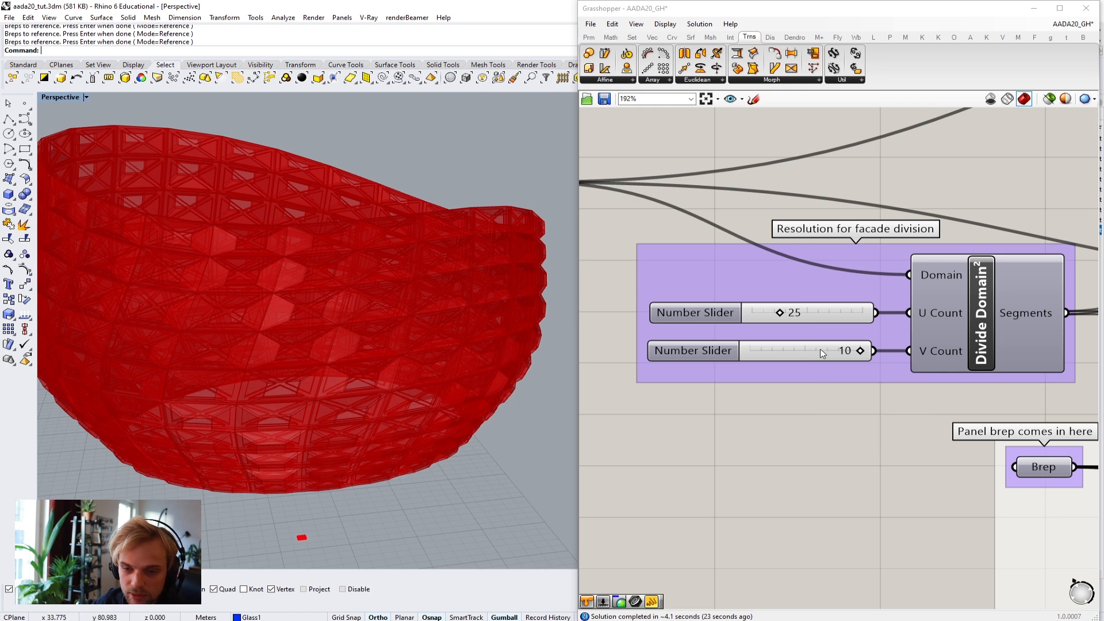
pyautogui.moveTo(766, 339); pyautogui.dragTo(763, 385, button='right')
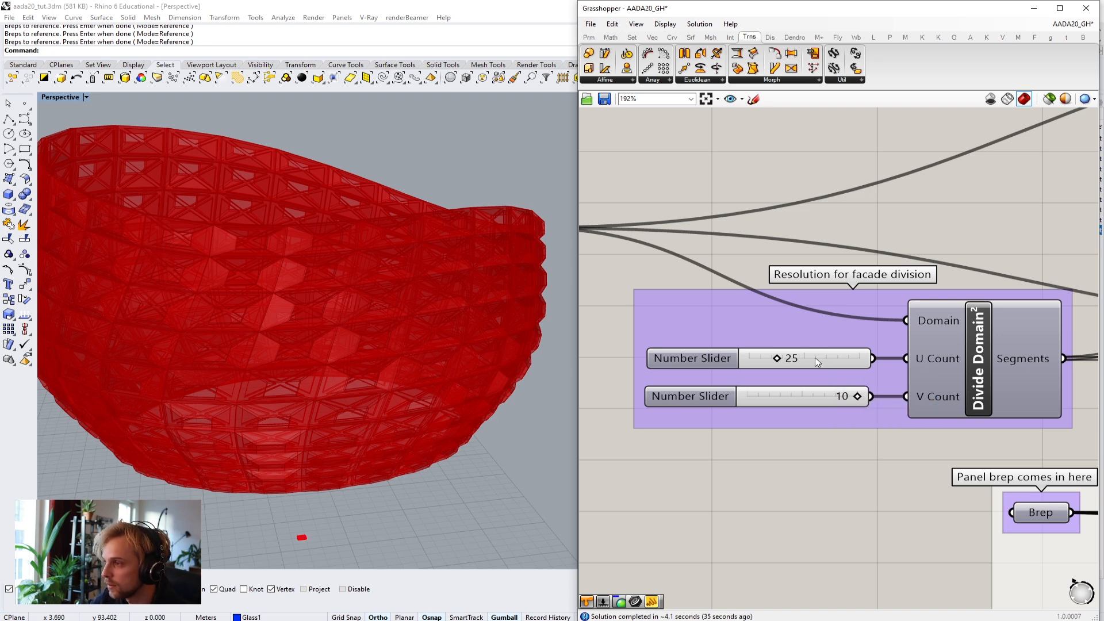
pyautogui.doubleClick(815, 357)
pyautogui.write('50')
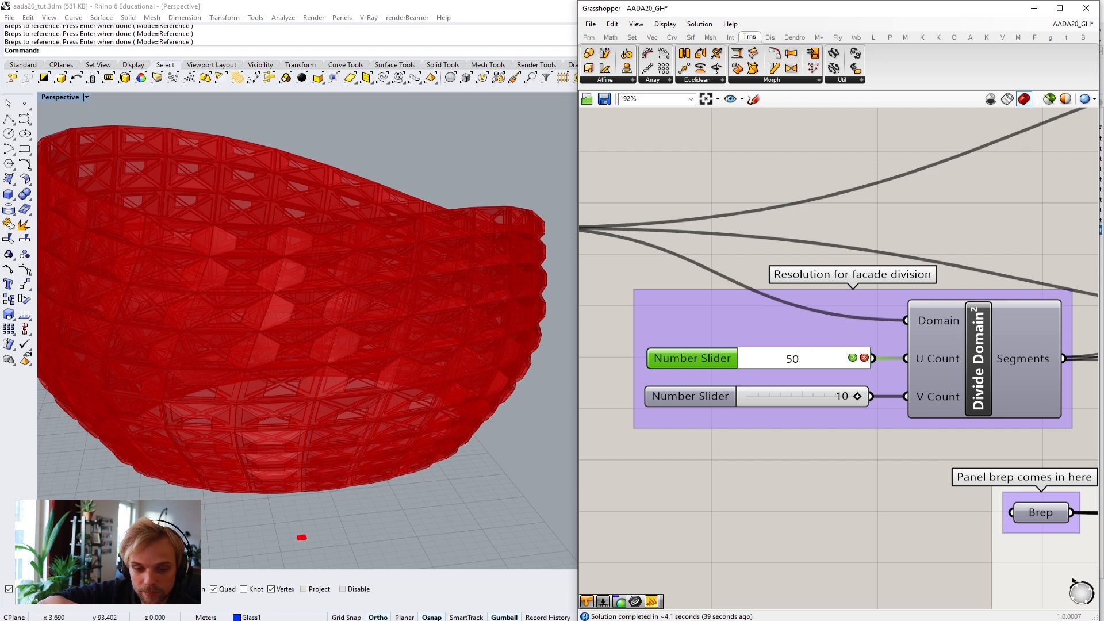
pyautogui.press('Return')
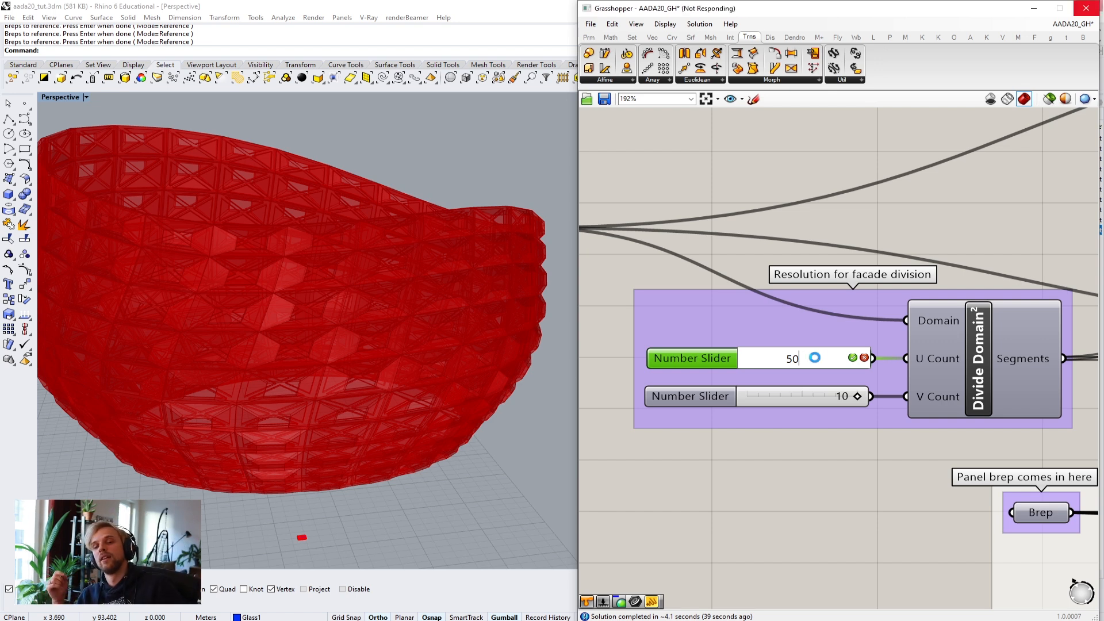
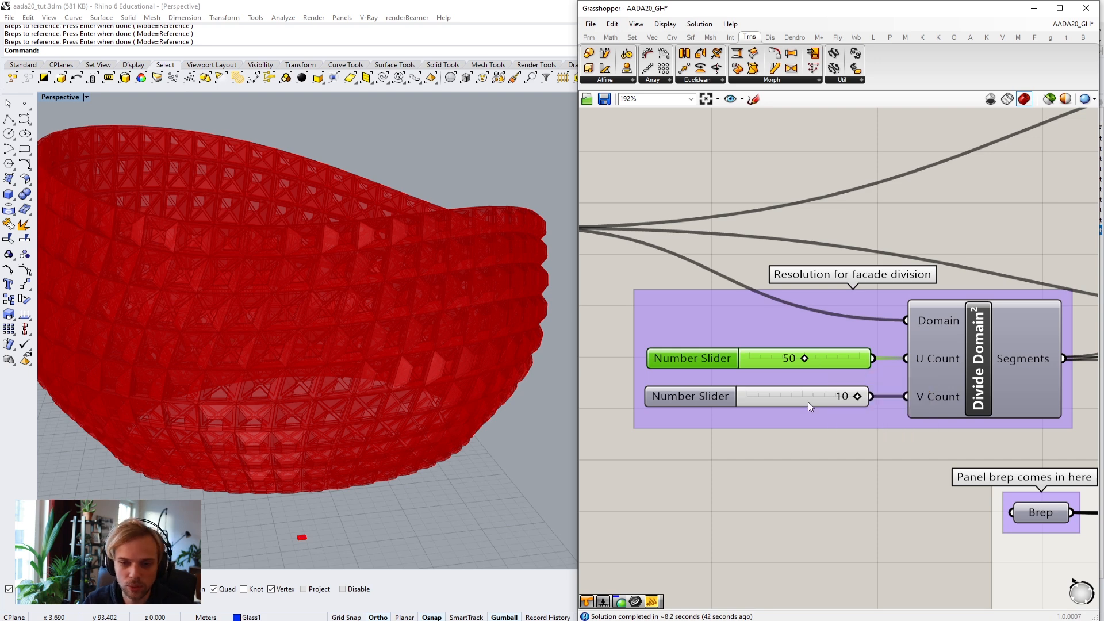
pyautogui.click(770, 441)
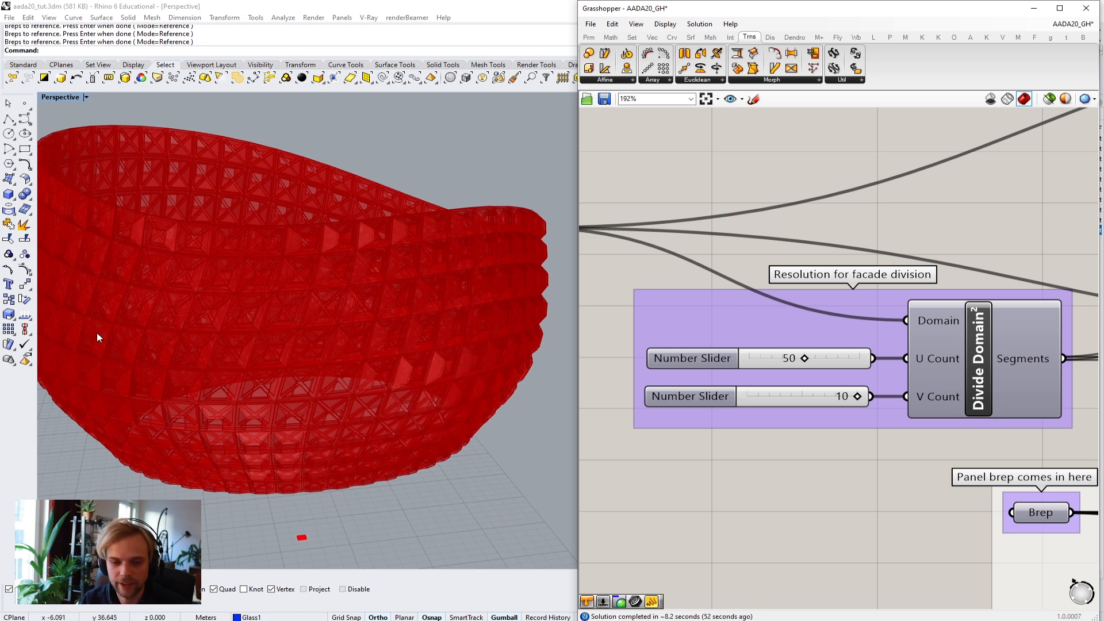
# Step: Review the whole structure and check the final Box Morph outputs of the glass, frames and exterior panels one by one
pyautogui.moveTo(312, 337); pyautogui.dragTo(391, 282, button='right')
pyautogui.scroll(-8, 931, 255)
pyautogui.scroll(6, 861, 329)
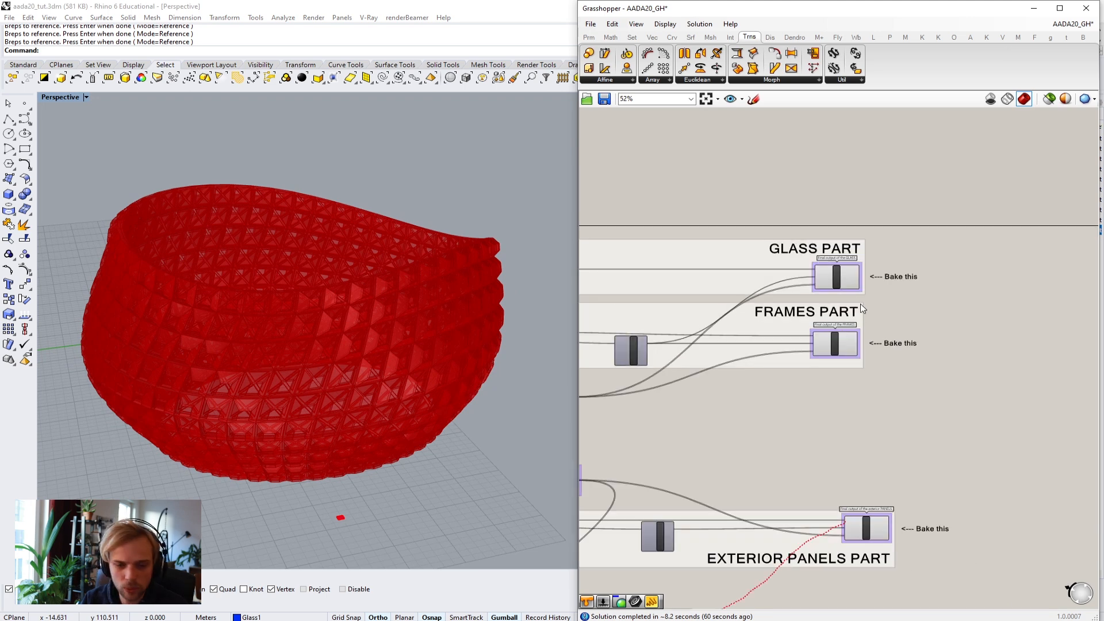
pyautogui.moveTo(845, 303); pyautogui.dragTo(890, 268, button='right')
pyautogui.click(877, 241)
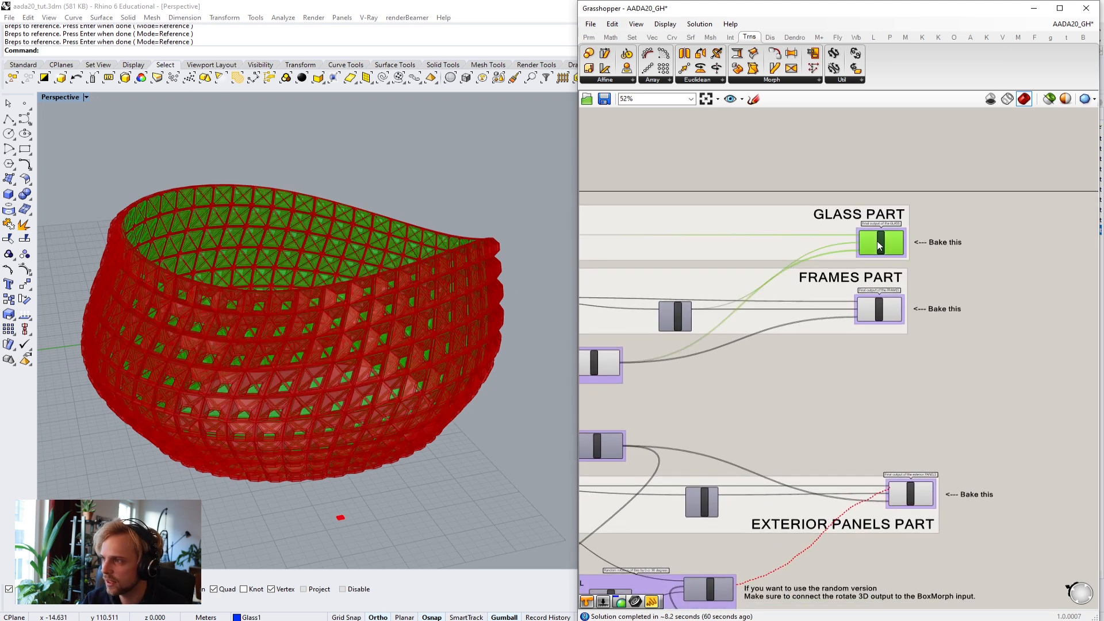
pyautogui.click(879, 311)
pyautogui.click(914, 492)
pyautogui.click(927, 401)
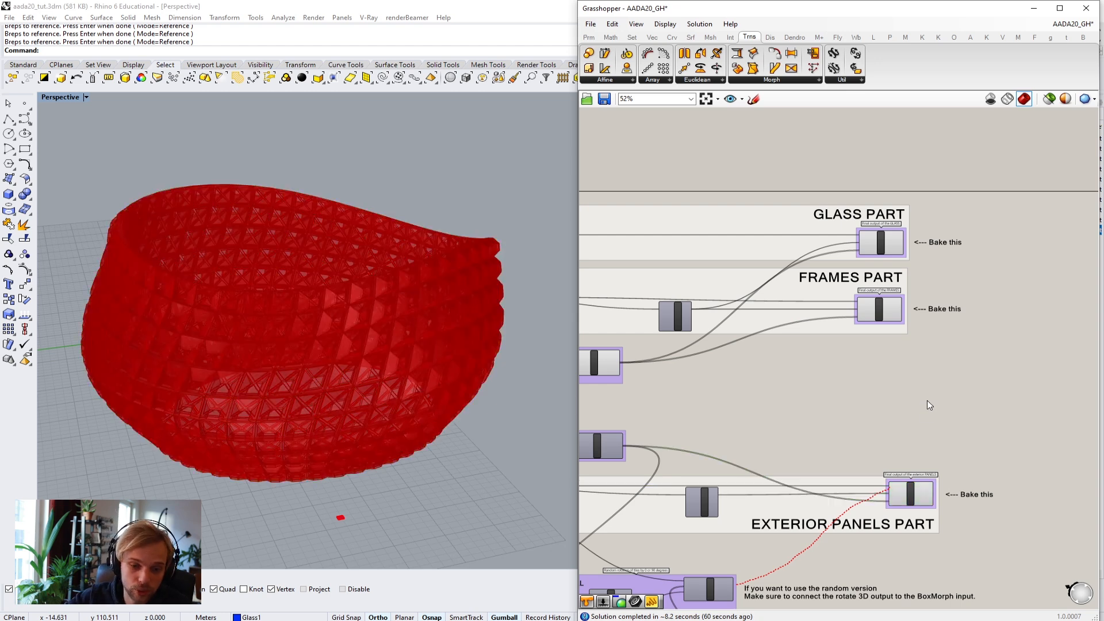
# Step: Minimise Grasshopper to reach Rhino's layer list and add three new layers
pyautogui.click(1033, 8)
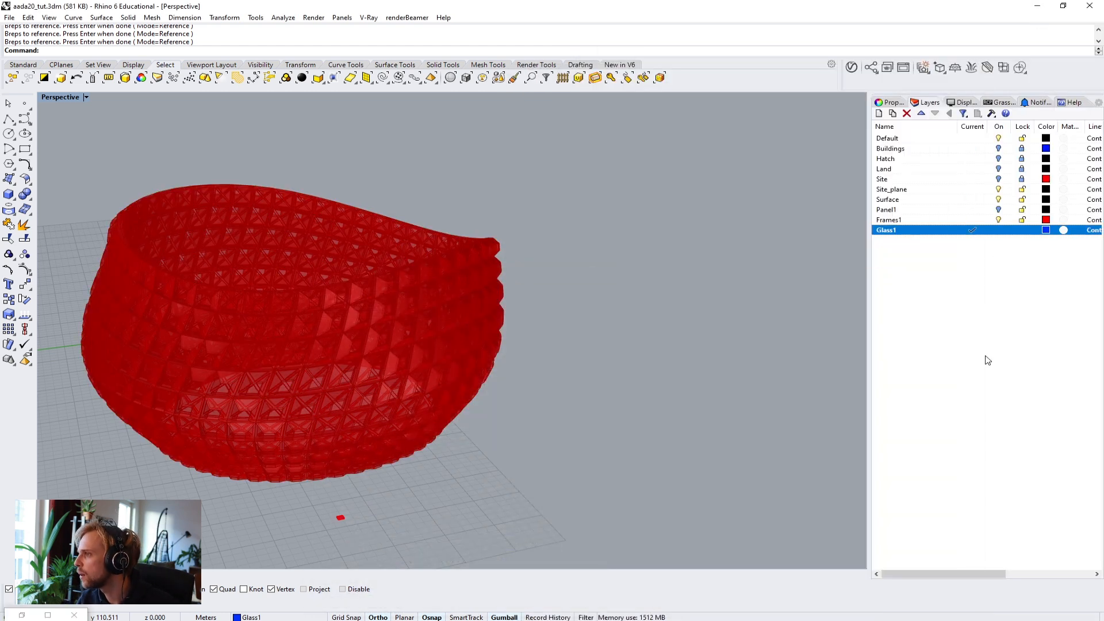
pyautogui.click(879, 114)
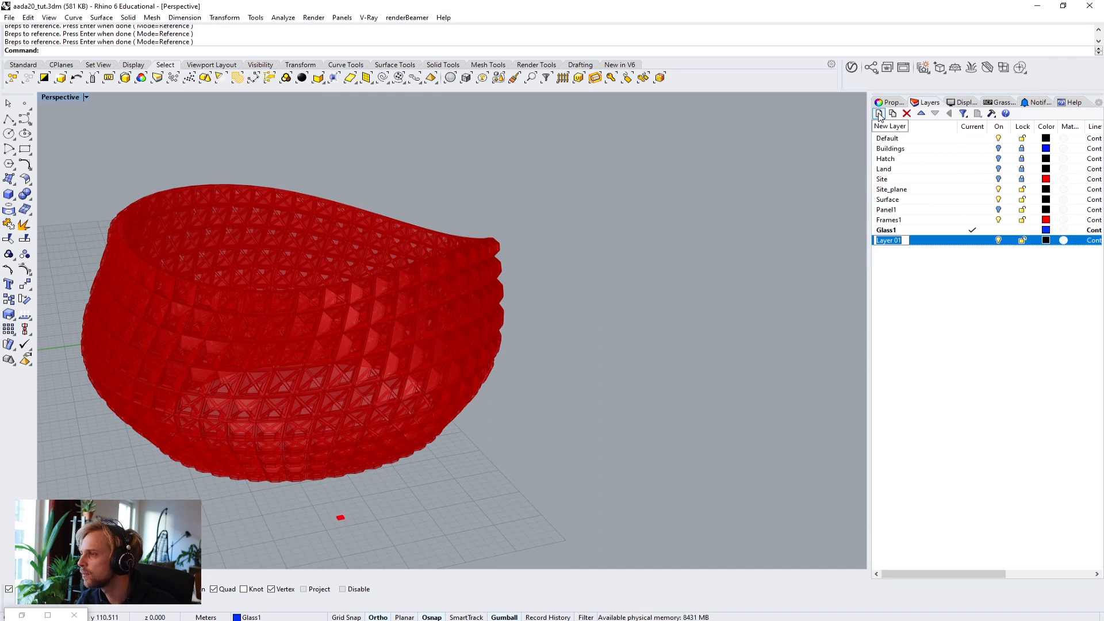
pyautogui.click(878, 114)
pyautogui.click(879, 114)
# Step: Rename the first of the three new layers as Pnels
pyautogui.click(960, 345)
pyautogui.click(893, 243)
pyautogui.doubleClick(893, 243)
pyautogui.click(895, 243)
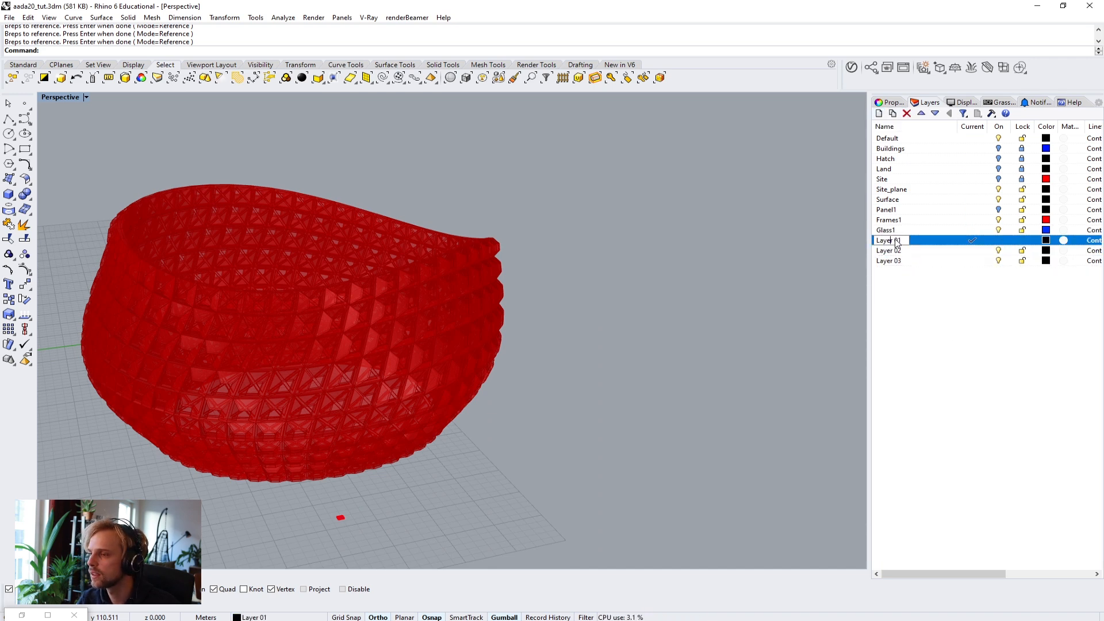
pyautogui.press('Return')
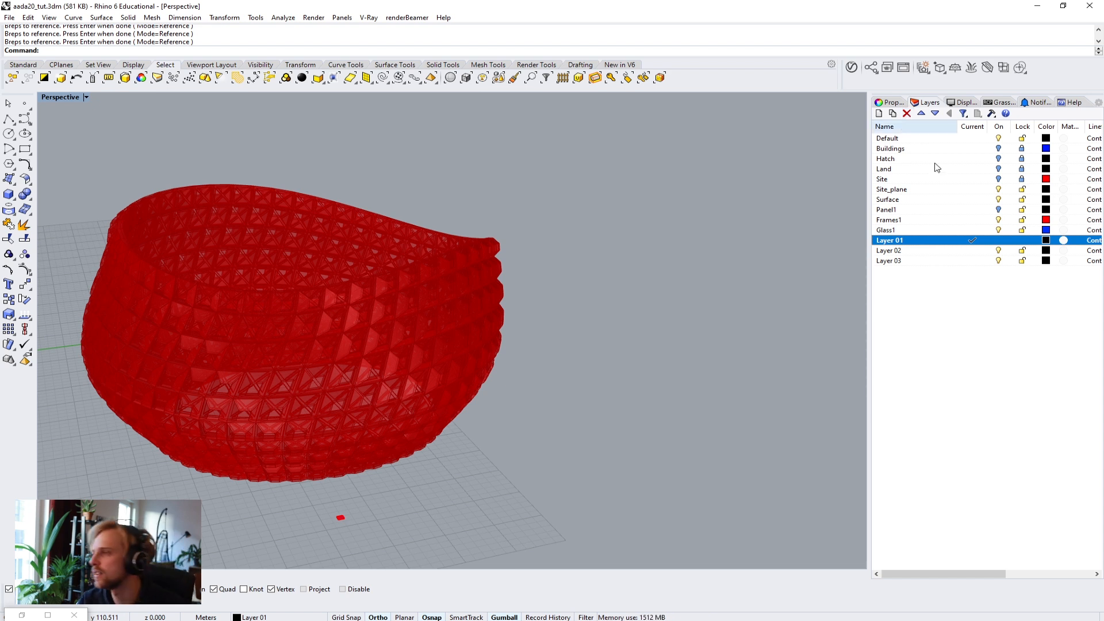
pyautogui.click(893, 241)
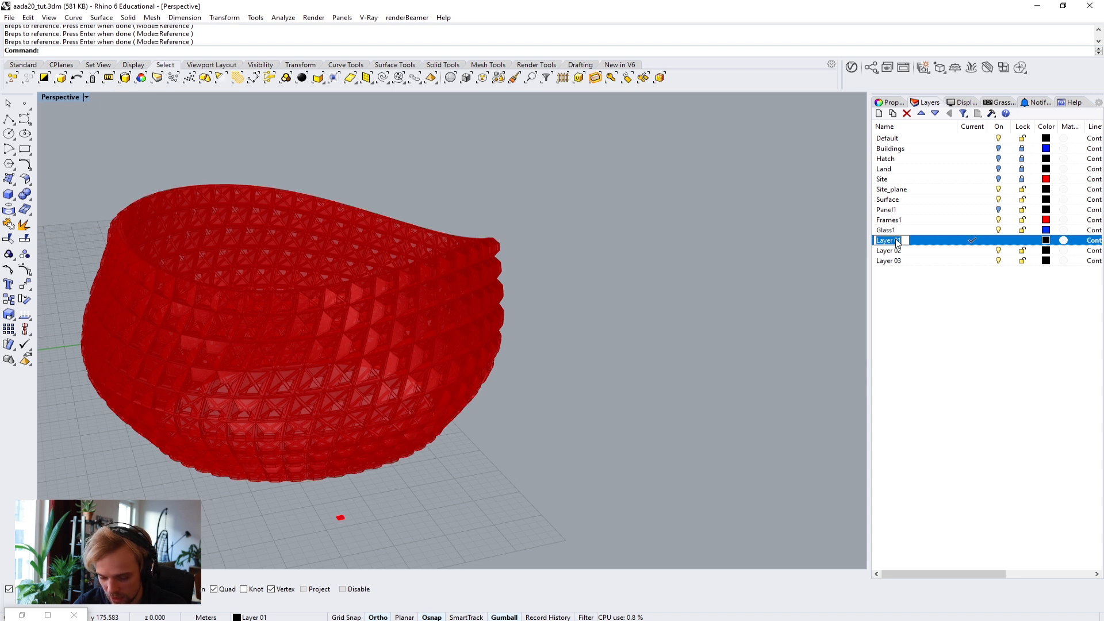
pyautogui.write('Pl')
pyautogui.write('nels')
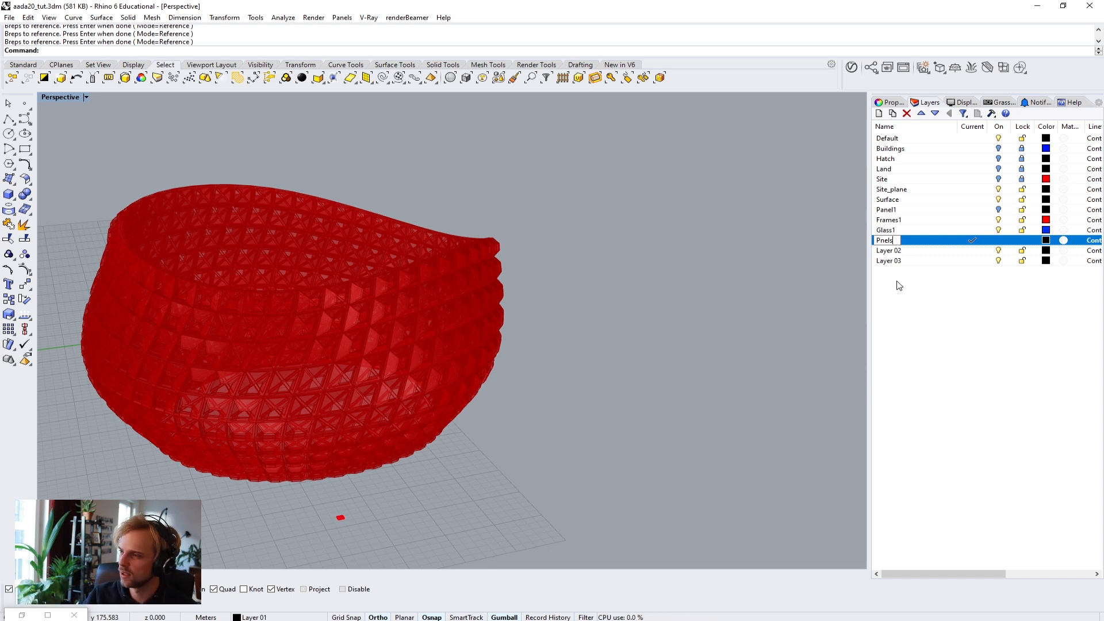
pyautogui.press('Return')
# Step: Delete the Pnels layer and the other two newly added layers, Layer 02 and Layer 03
pyautogui.click(913, 241)
pyautogui.click(906, 114)
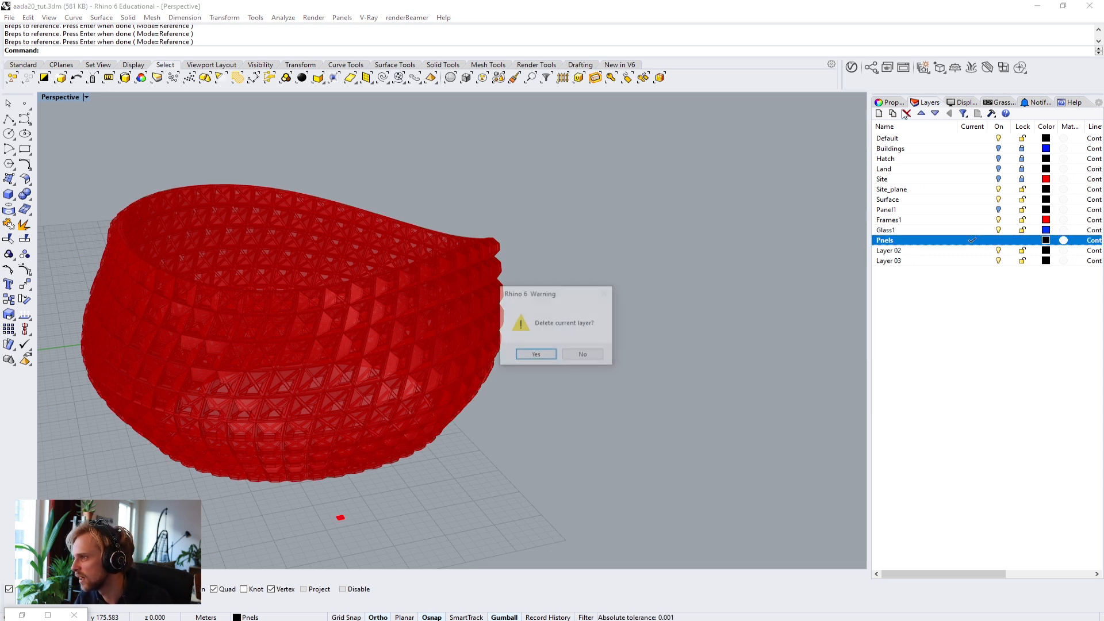
pyautogui.press('Return')
pyautogui.click(906, 113)
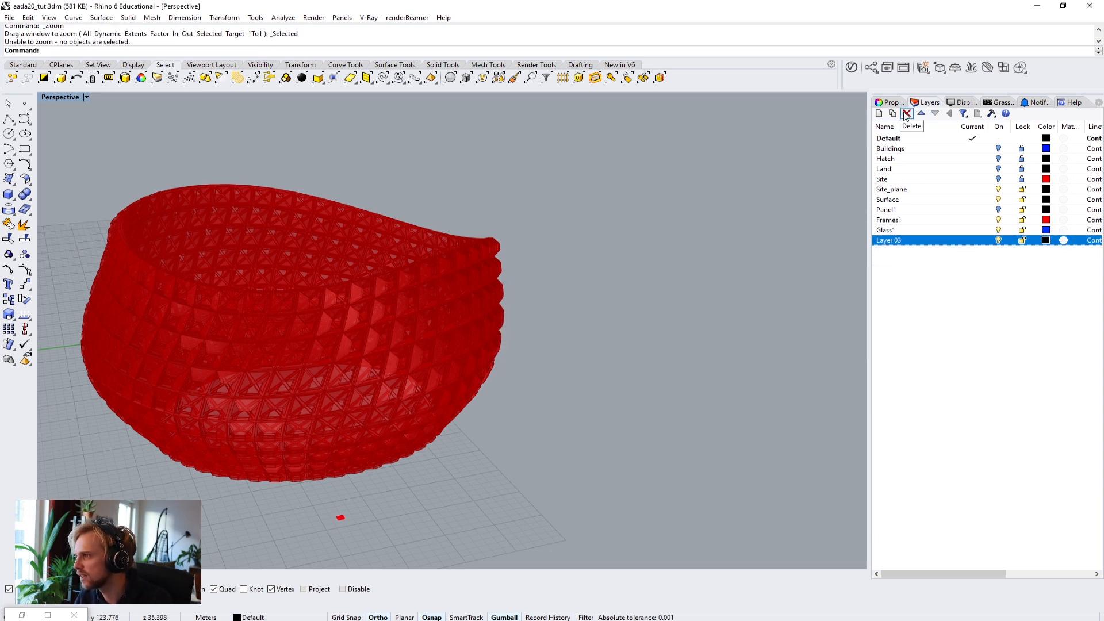
pyautogui.click(907, 113)
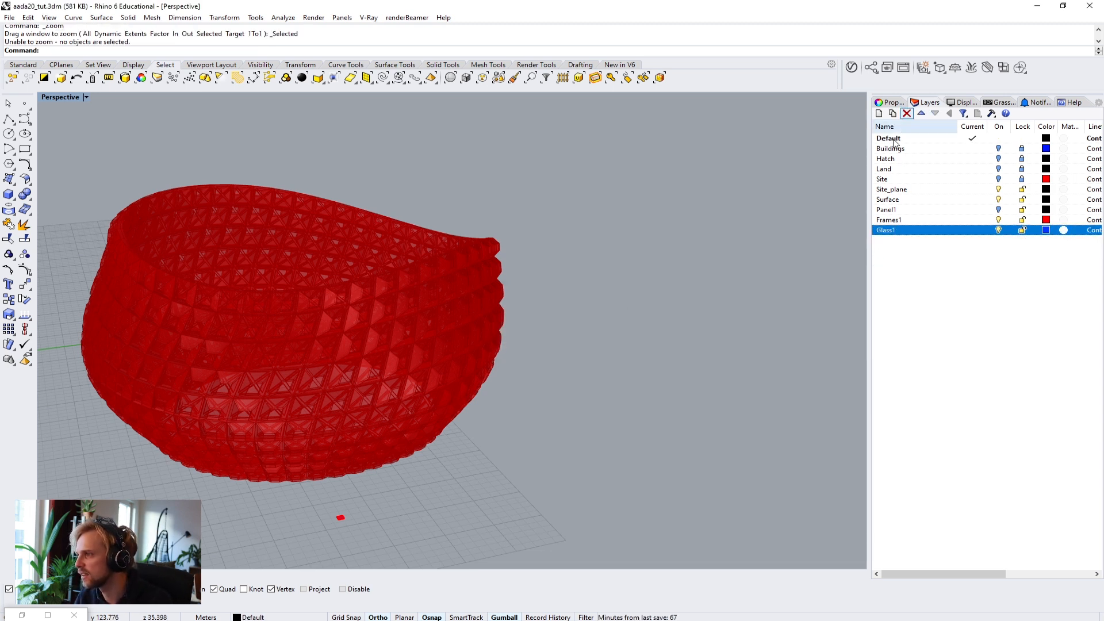
# Step: Return to Grasshopper and bake the final glass Box Morph output onto the Glass1 layer
pyautogui.click(900, 210)
pyautogui.click(898, 230)
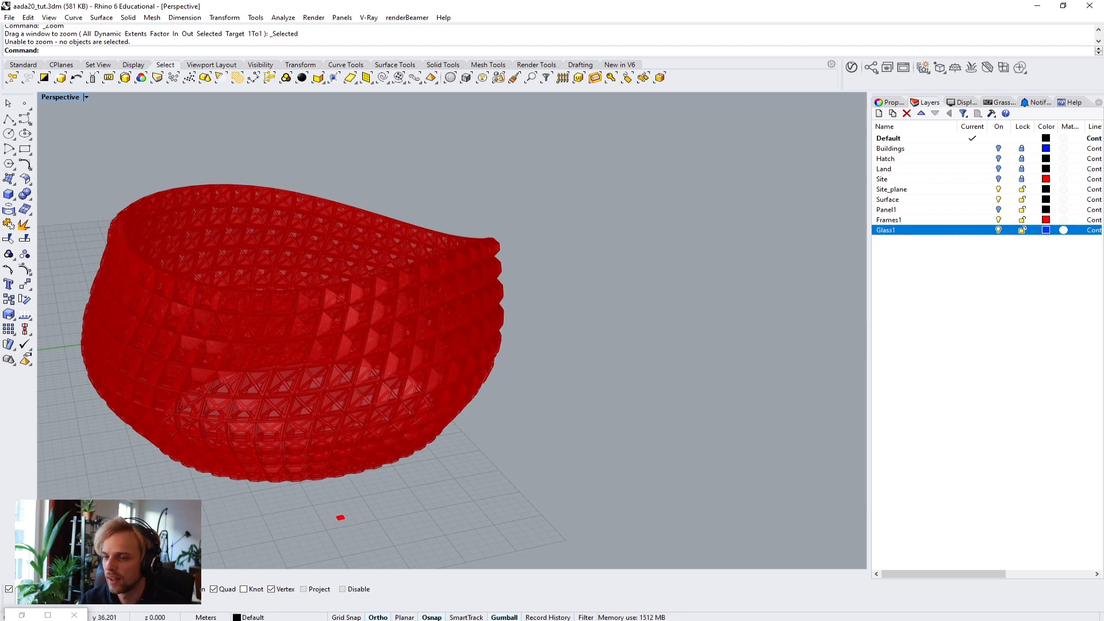
pyautogui.click(21, 614)
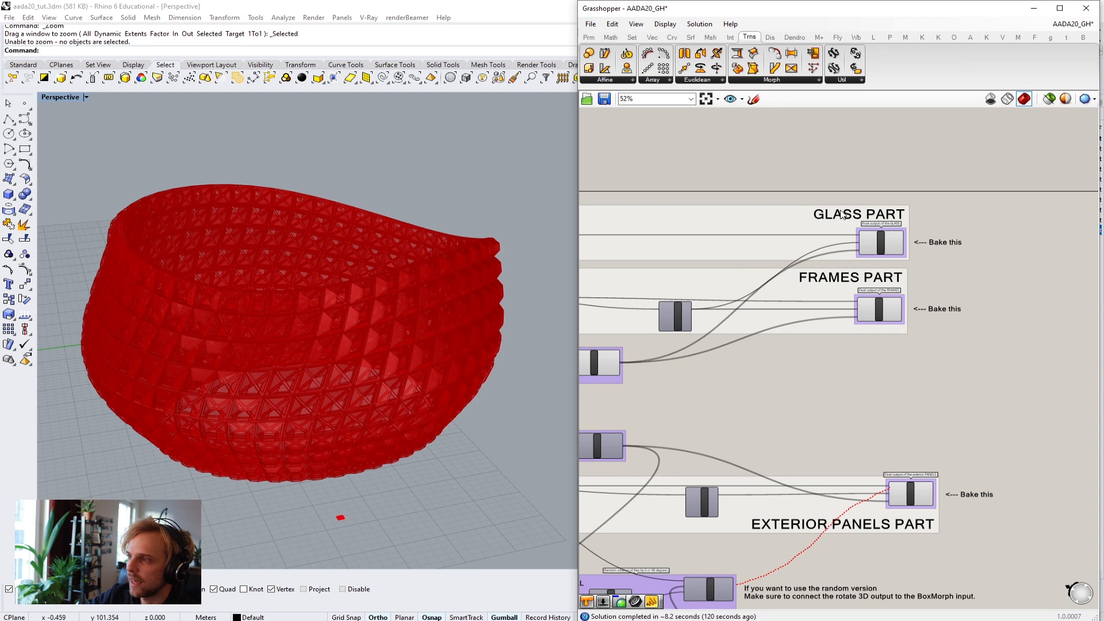
pyautogui.moveTo(912, 392); pyautogui.dragTo(848, 351, button='right')
pyautogui.scroll(5, 828, 198)
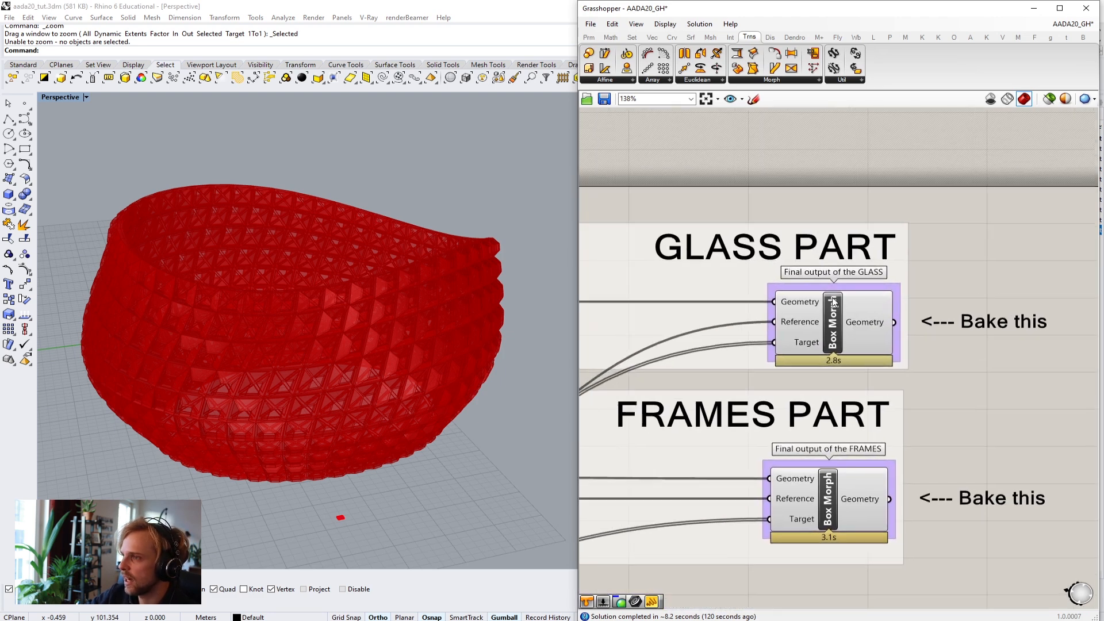
pyautogui.click(835, 325)
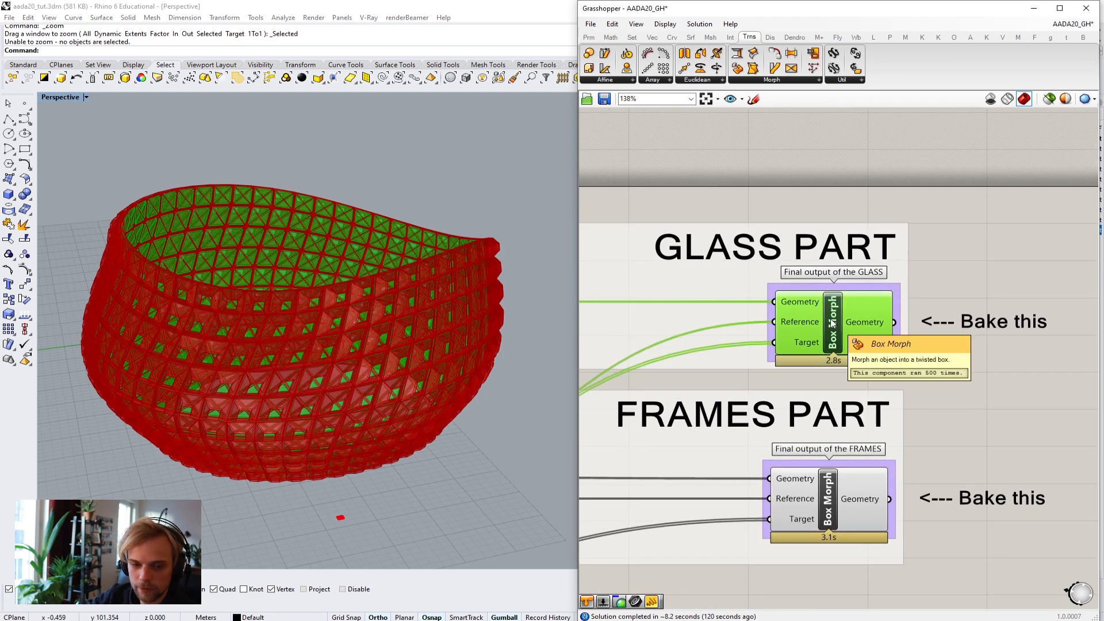
pyautogui.rightClick(833, 323)
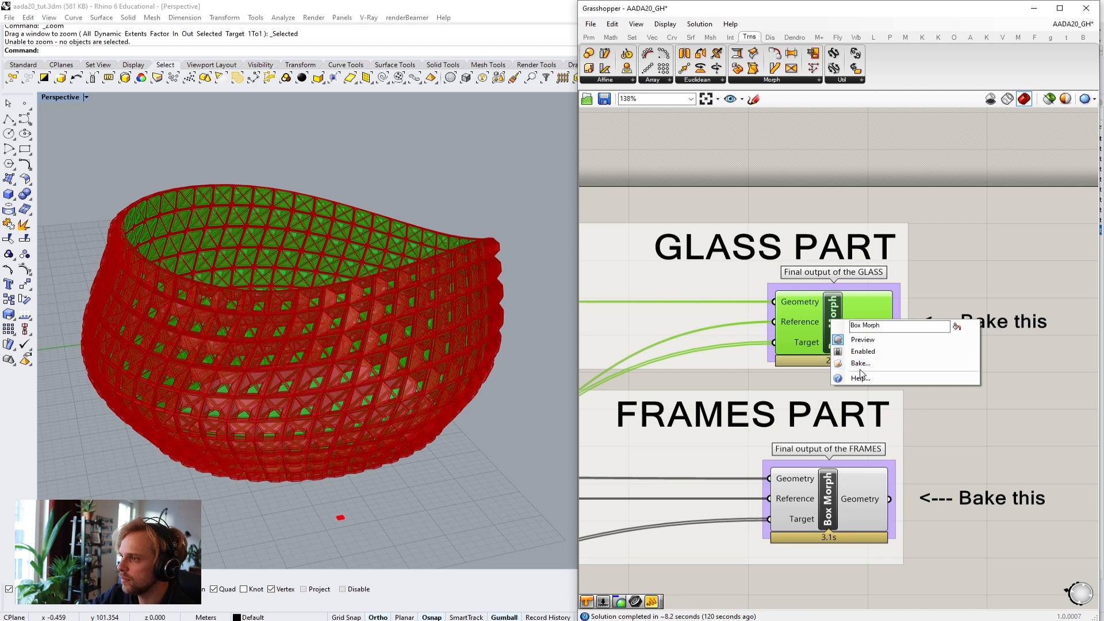
pyautogui.click(850, 280)
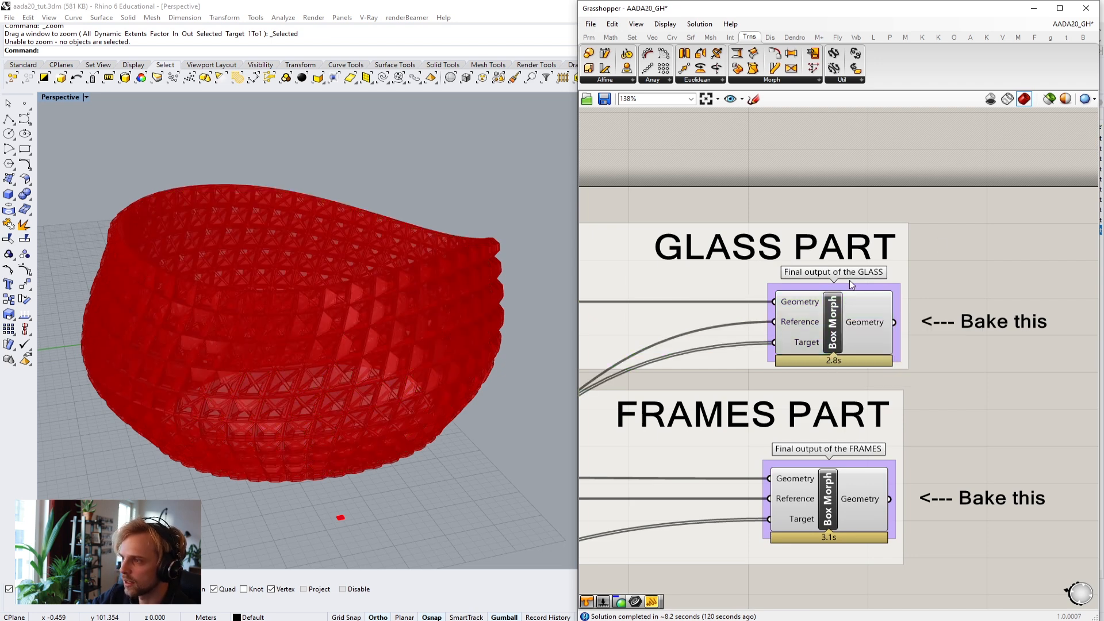
pyautogui.click(844, 328)
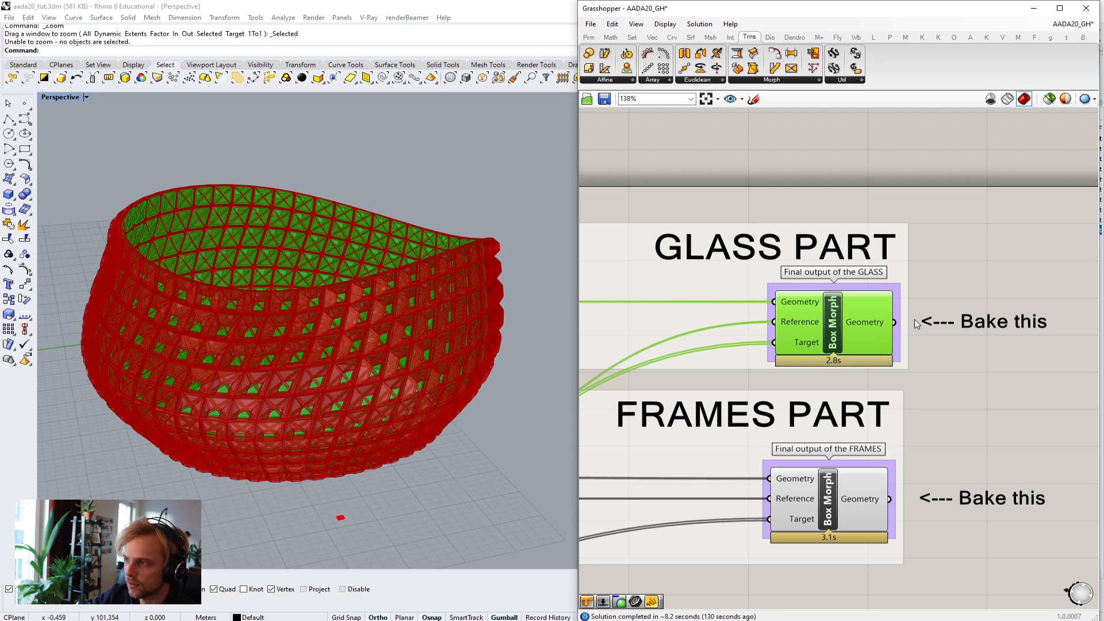
pyautogui.rightClick(836, 326)
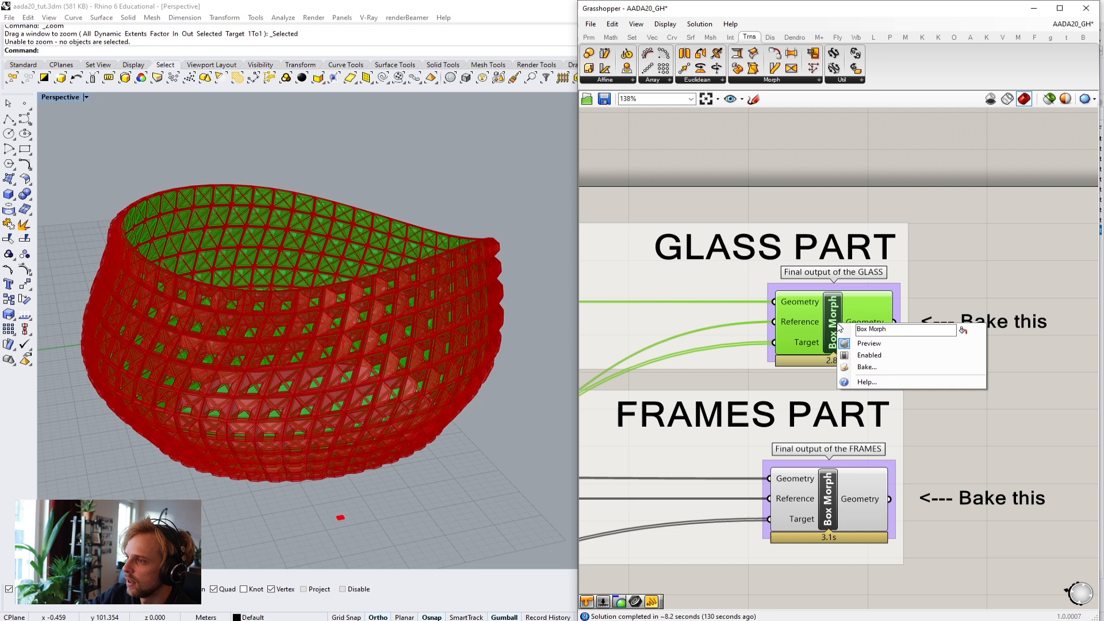
pyautogui.click(865, 372)
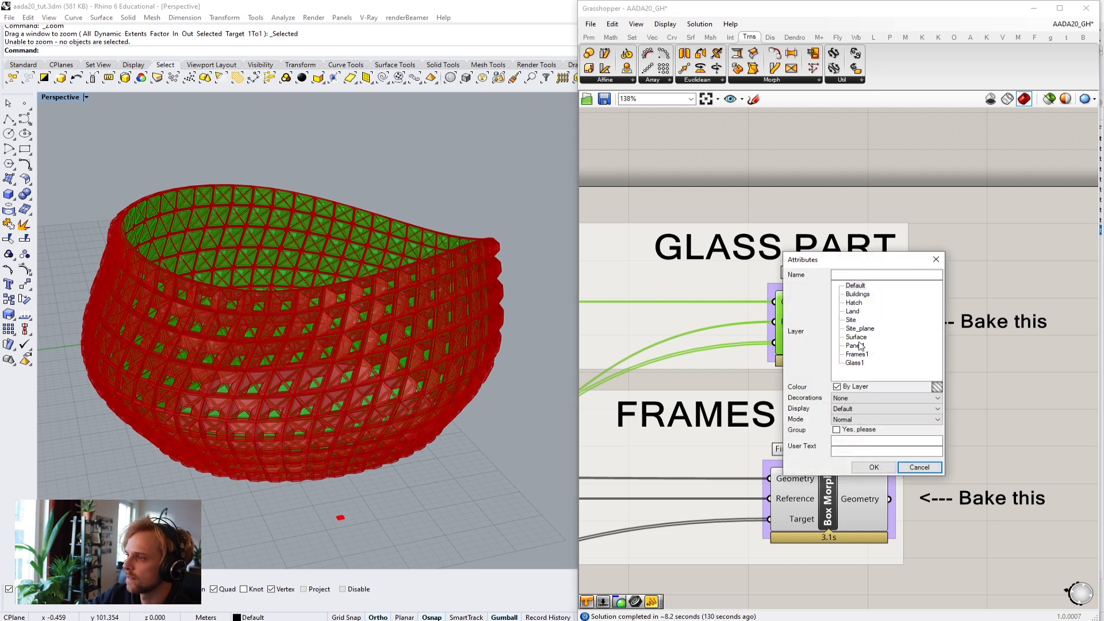
pyautogui.click(855, 363)
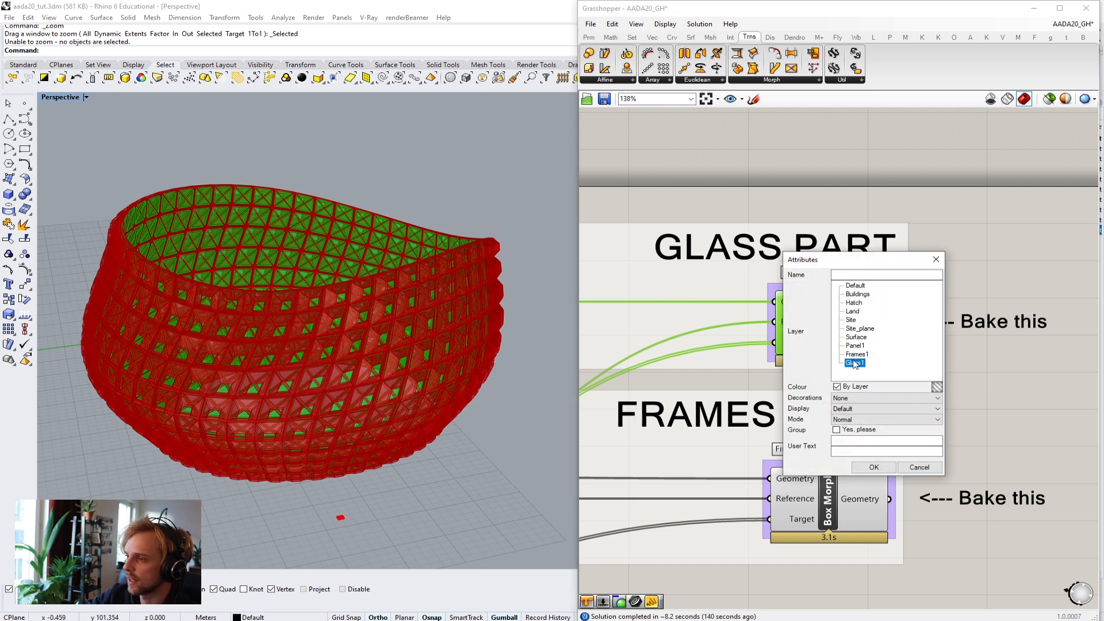
pyautogui.click(872, 466)
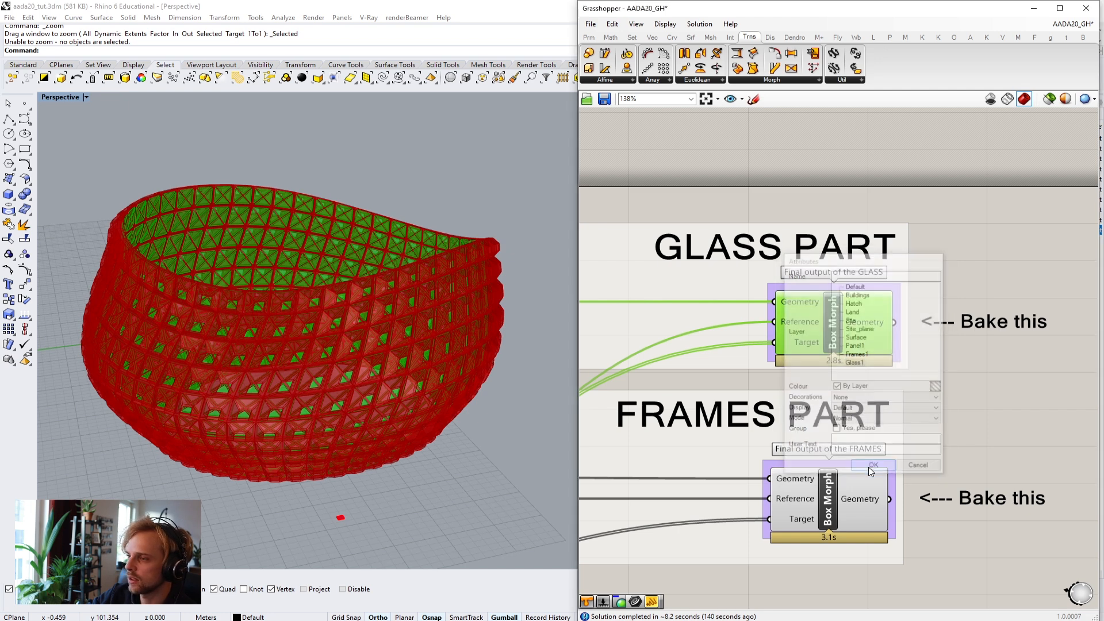
# Step: Inspect the baked glass along the structure's inner wall in Rhino's Perspective view
pyautogui.click(288, 161)
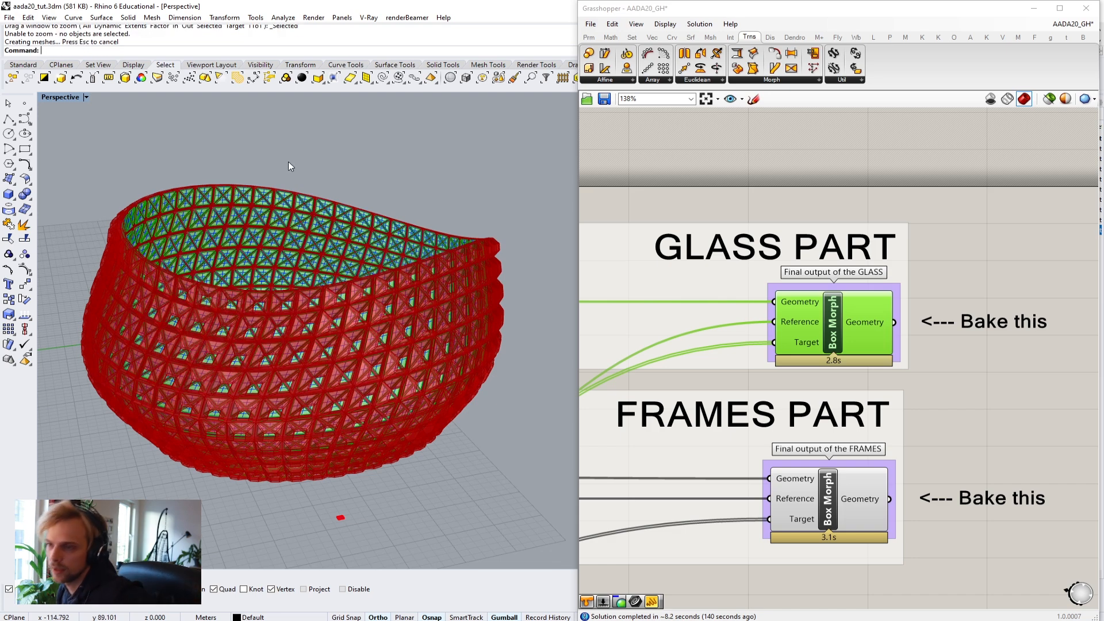
pyautogui.scroll(6, 290, 173)
pyautogui.click(296, 189)
pyautogui.click(348, 108)
pyautogui.click(433, 197)
pyautogui.click(423, 127)
pyautogui.scroll(-8, 406, 244)
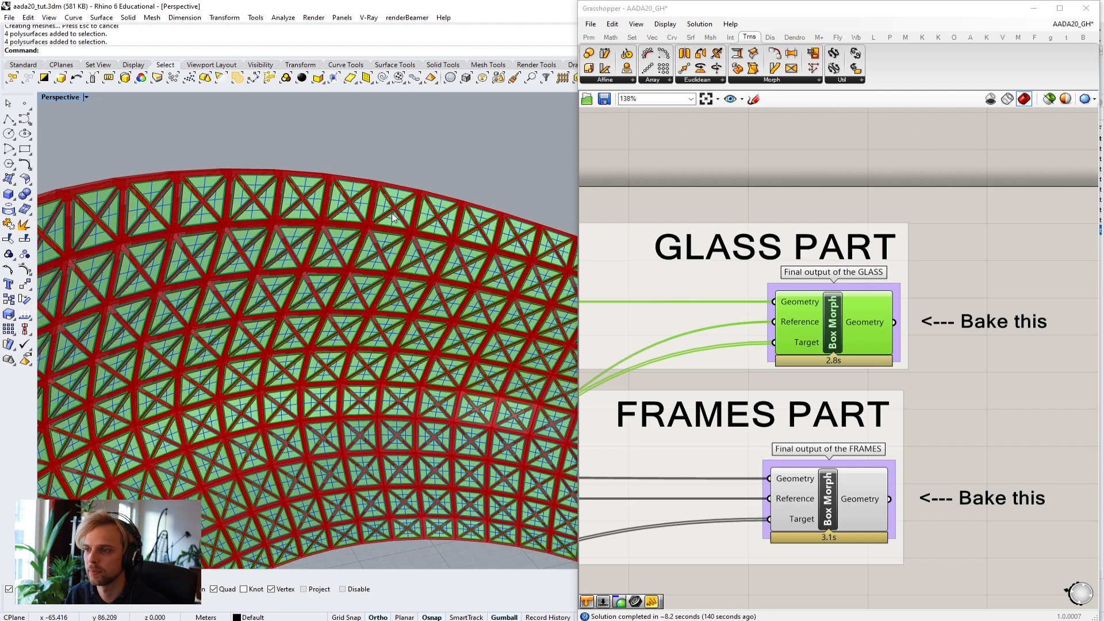
# Step: Bake the final frames Box Morph output onto the Frames1 layer
pyautogui.moveTo(797, 409); pyautogui.dragTo(765, 311, button='right')
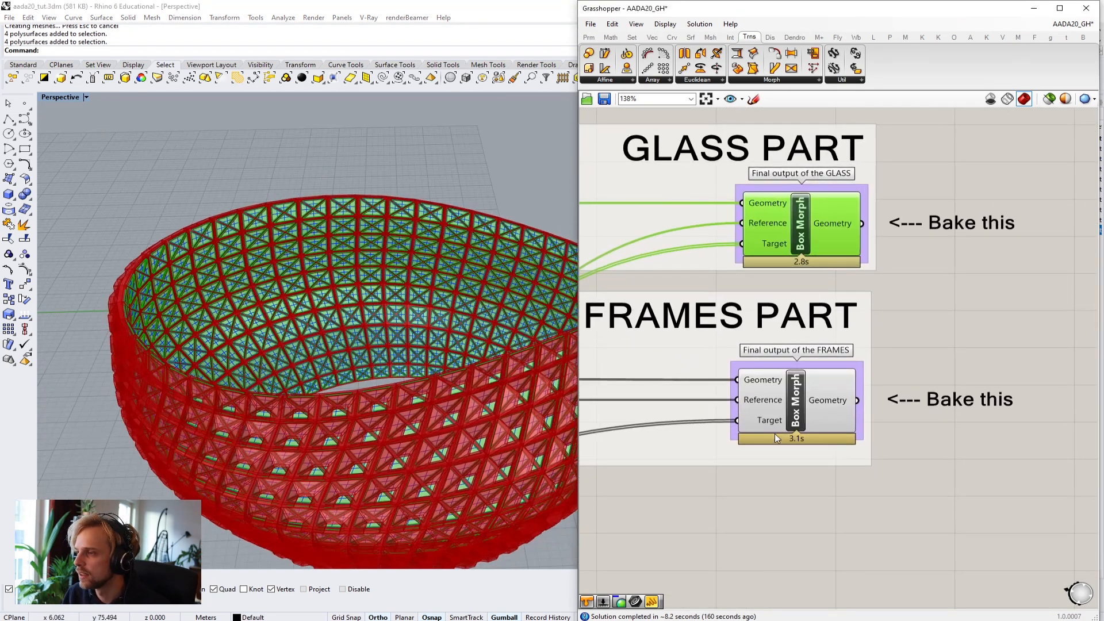
pyautogui.moveTo(801, 393); pyautogui.dragTo(795, 391)
pyautogui.rightClick(794, 391)
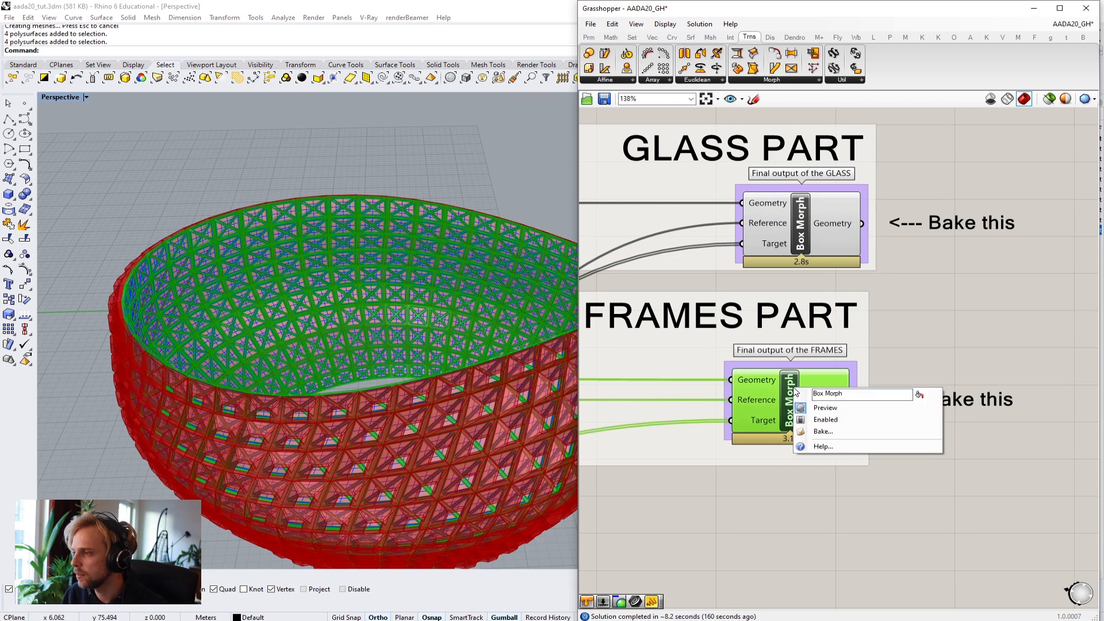
pyautogui.click(828, 429)
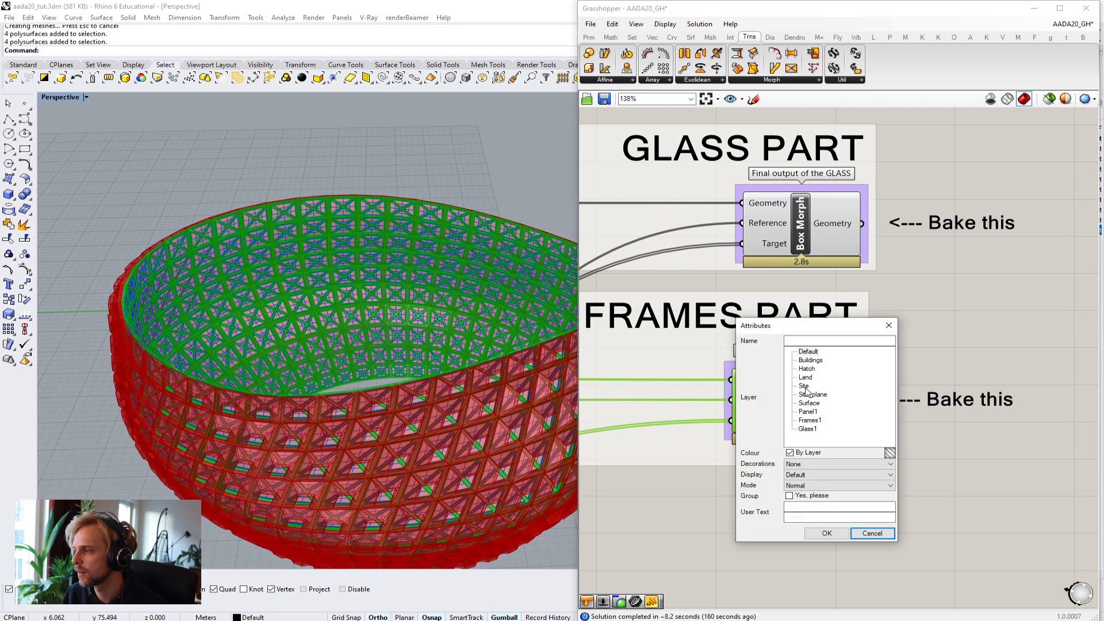
pyautogui.click(809, 421)
pyautogui.click(822, 534)
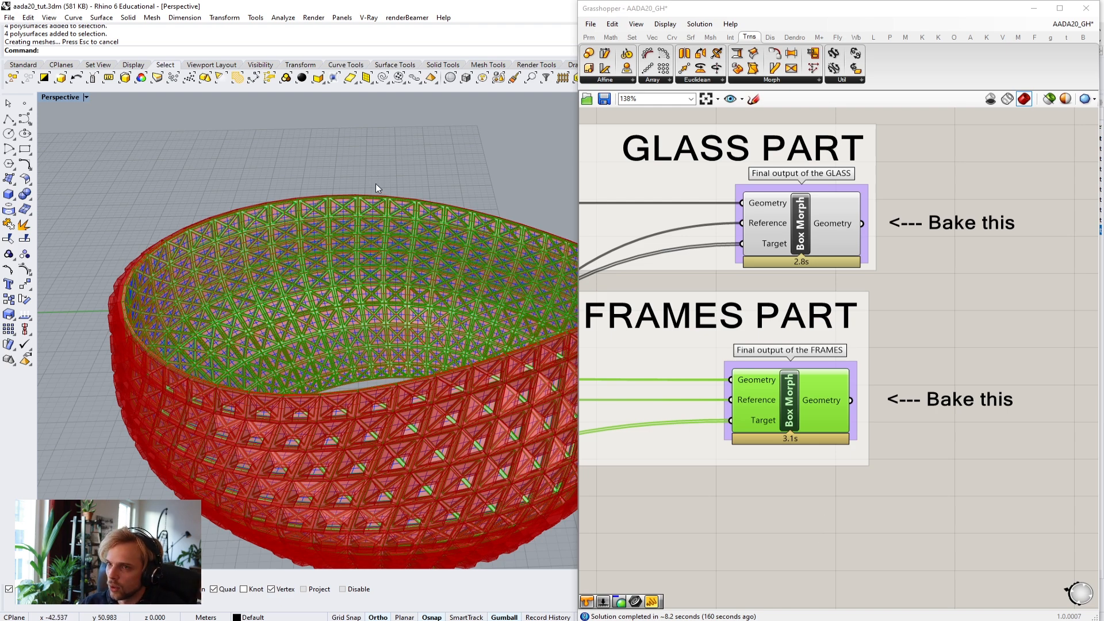
# Step: Check the baked frames up close and turn off the preview of the final glass and frames Box Morph components
pyautogui.scroll(5, 371, 183)
pyautogui.scroll(3, 320, 180)
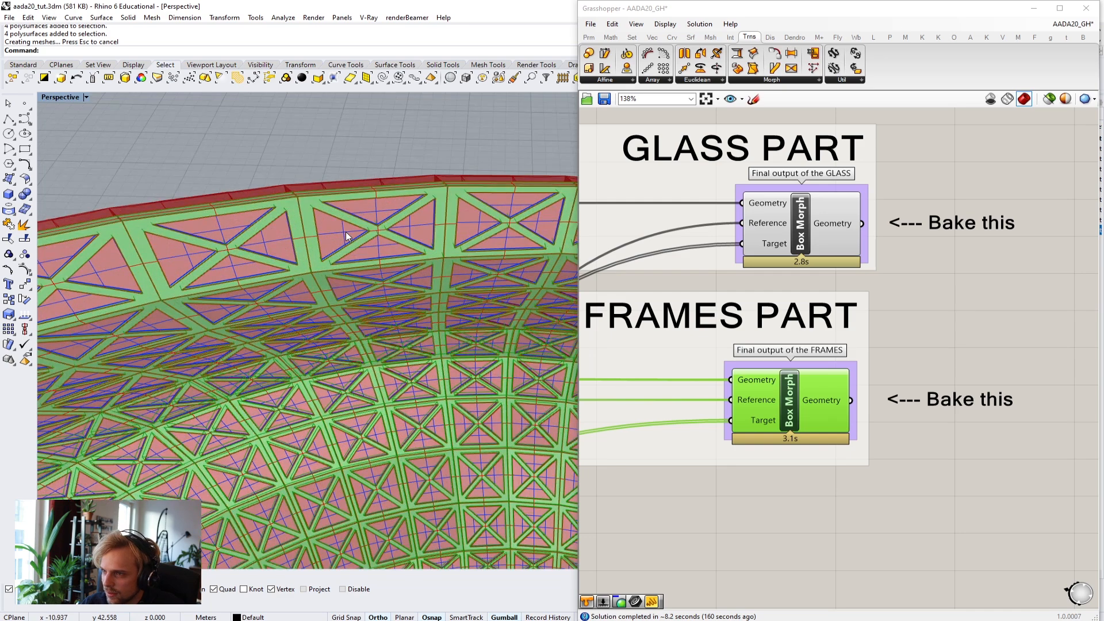
pyautogui.click(811, 490)
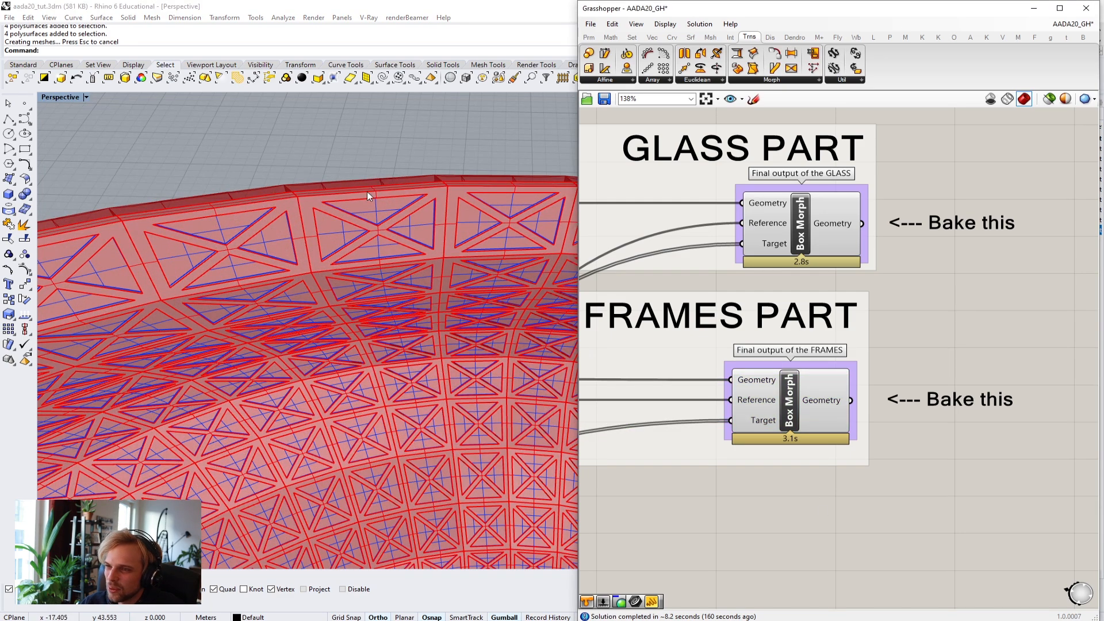
pyautogui.click(795, 222)
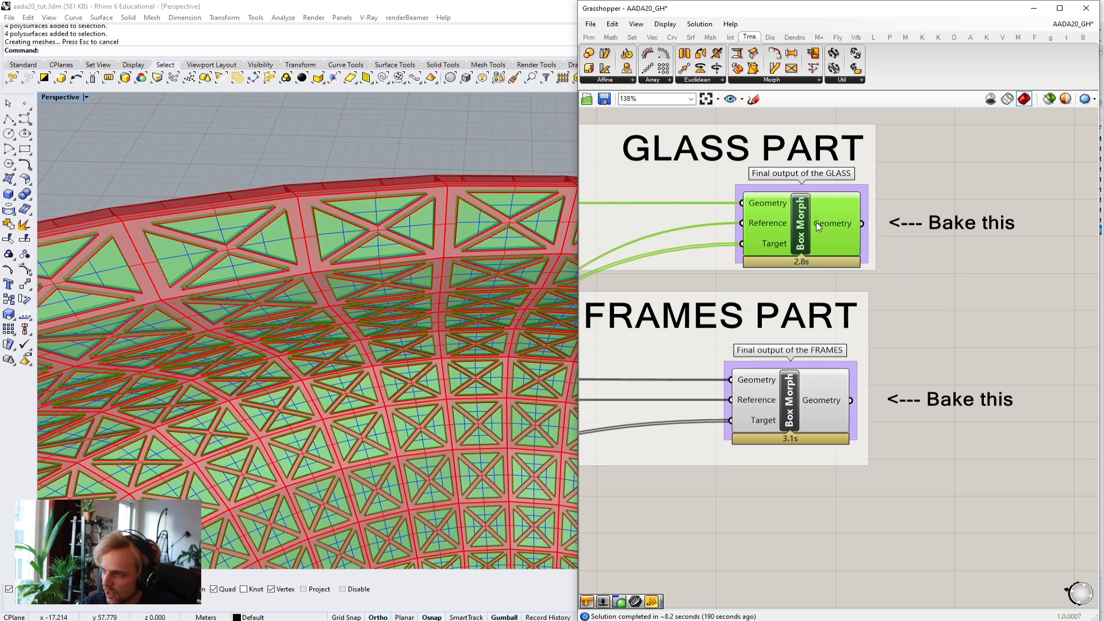
pyautogui.middleClick(795, 224)
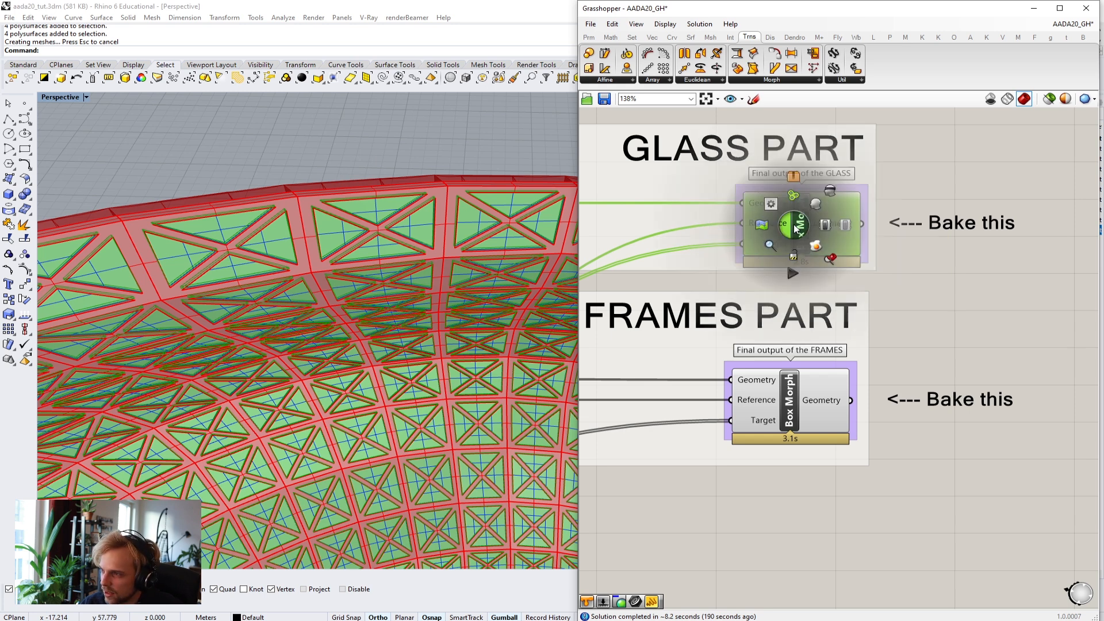
pyautogui.click(829, 193)
pyautogui.click(783, 412)
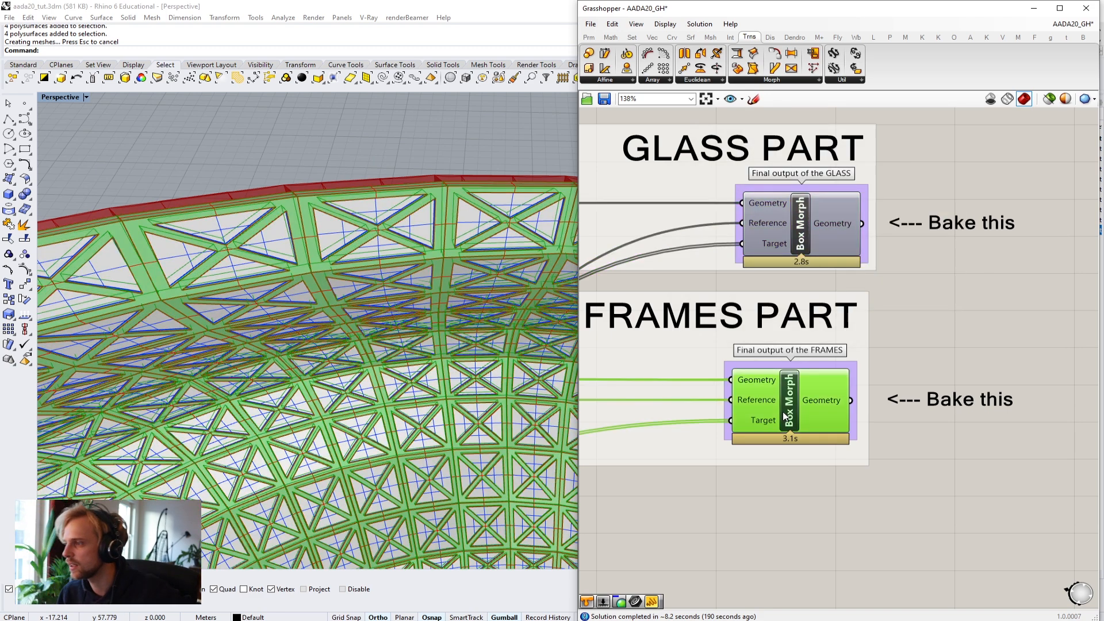
pyautogui.middleClick(785, 416)
pyautogui.click(809, 385)
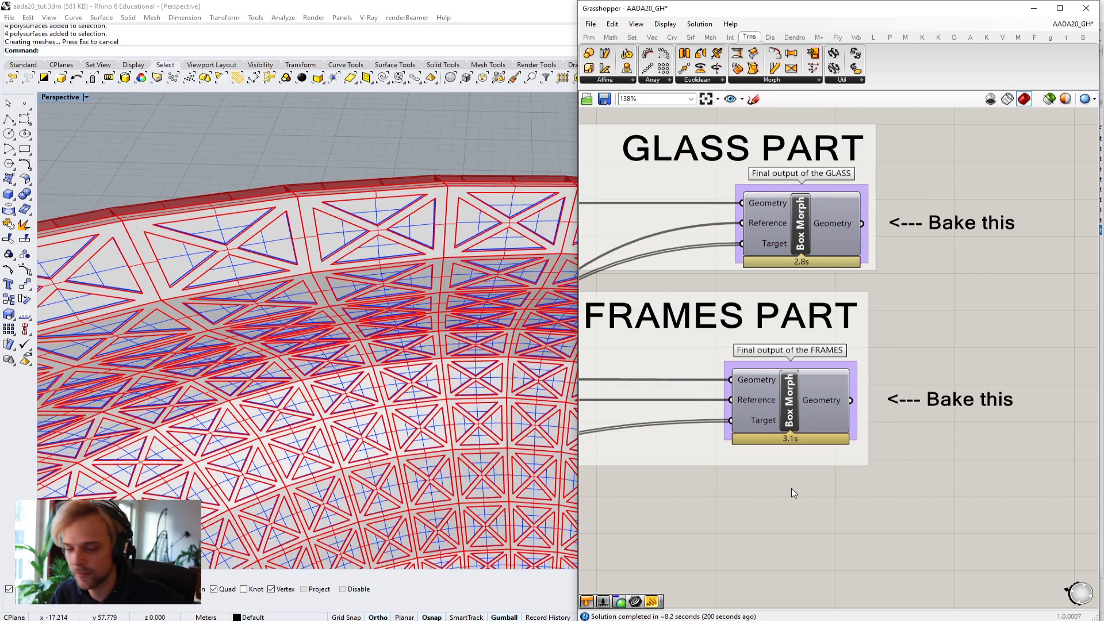
# Step: Bake the final exterior panels Box Morph output onto the Panel1 layer
pyautogui.scroll(-4, 791, 488)
pyautogui.scroll(-1, 820, 362)
pyautogui.moveTo(820, 364); pyautogui.dragTo(759, 259, button='right')
pyautogui.scroll(8, 804, 390)
pyautogui.moveTo(315, 249); pyautogui.dragTo(355, 261, button='right')
pyautogui.click(827, 345)
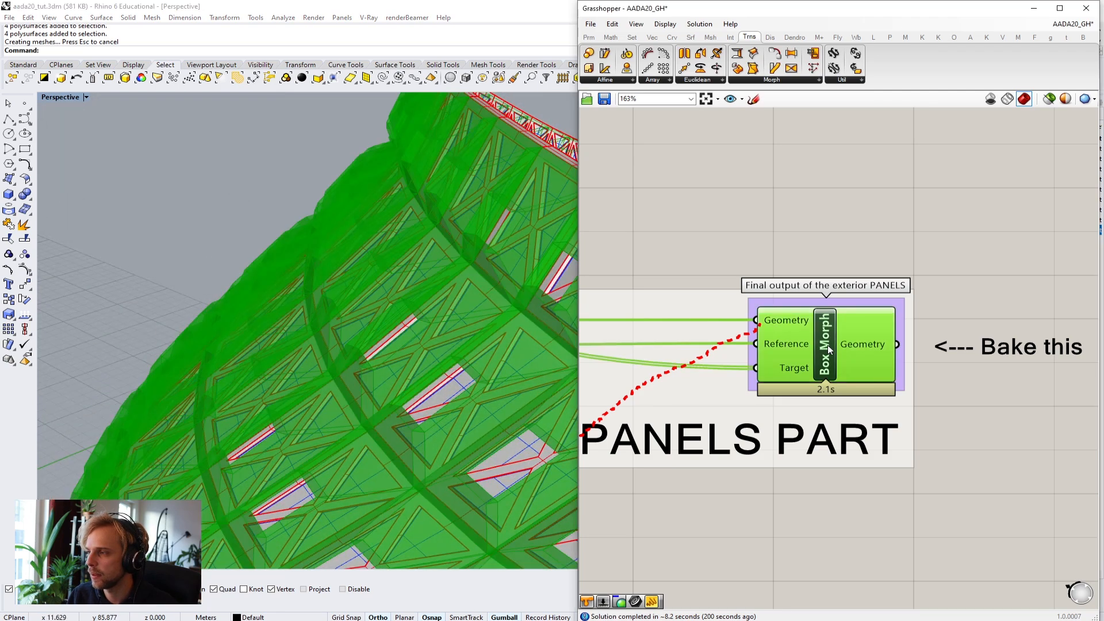
pyautogui.rightClick(827, 345)
pyautogui.click(849, 390)
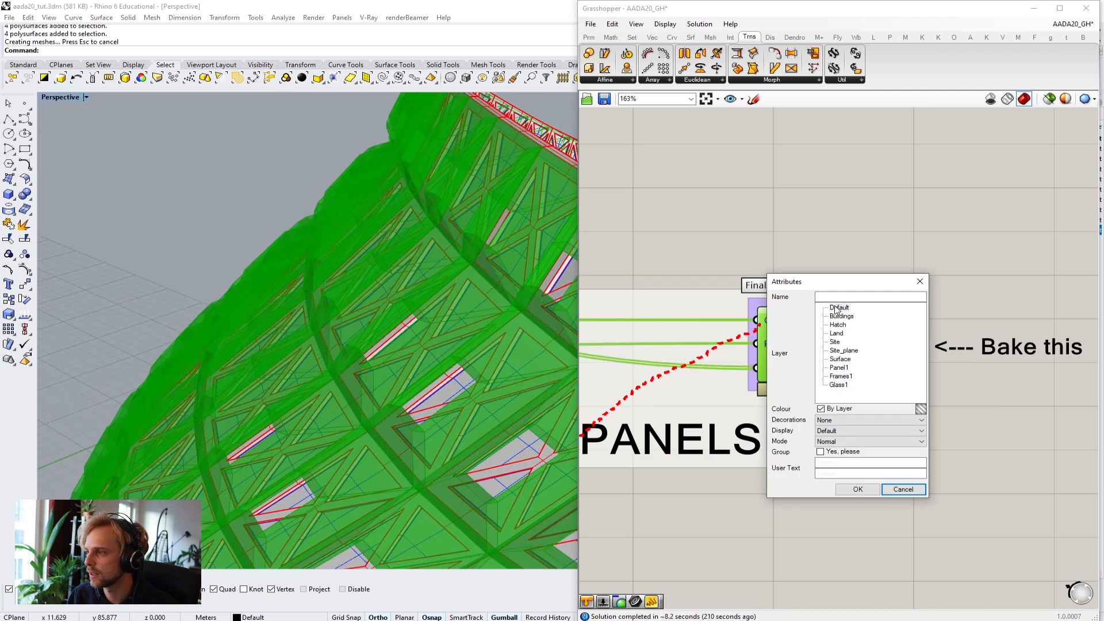
pyautogui.click(839, 368)
pyautogui.click(857, 489)
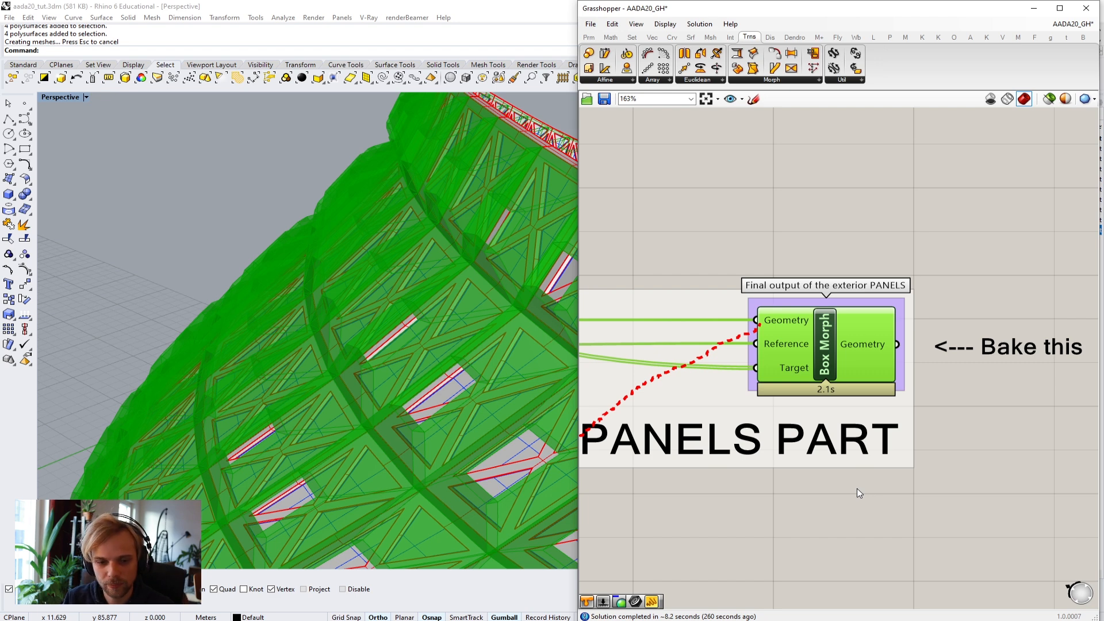
pyautogui.click(832, 214)
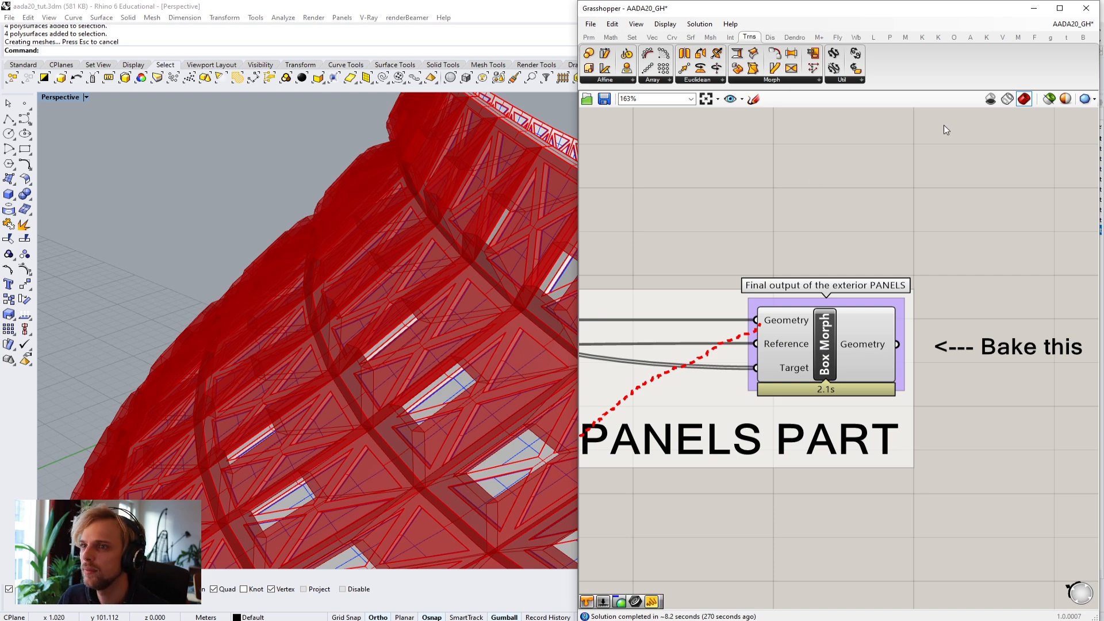
# Step: Minimise Grasshopper, turn on the Panel1 layer in Rhino and view the baked exterior panels around the structure
pyautogui.click(1041, 8)
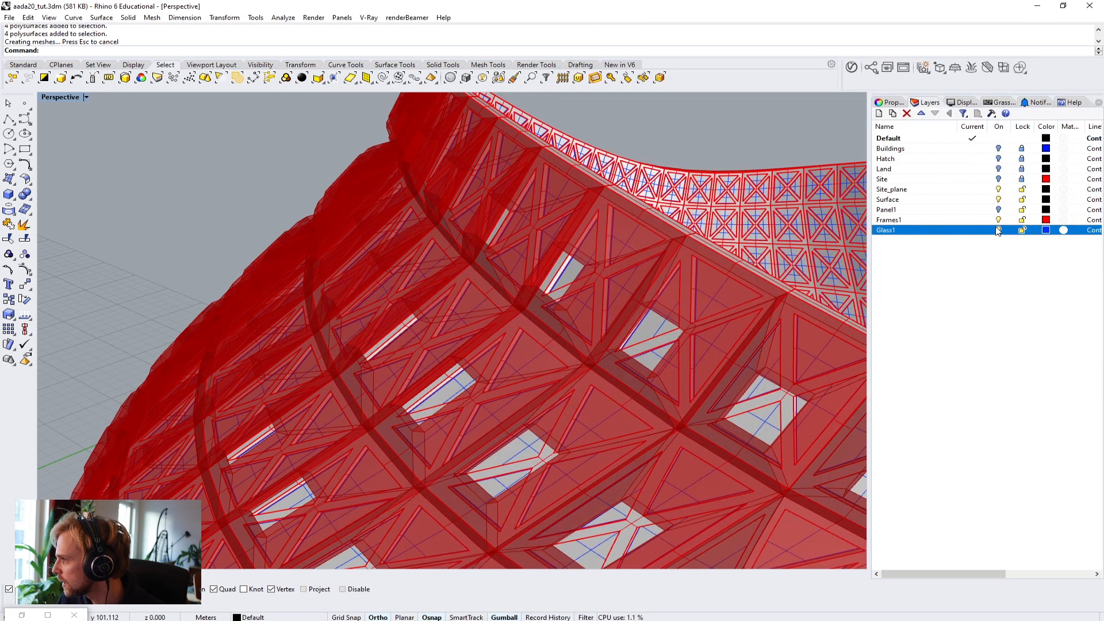
pyautogui.click(998, 211)
pyautogui.click(998, 209)
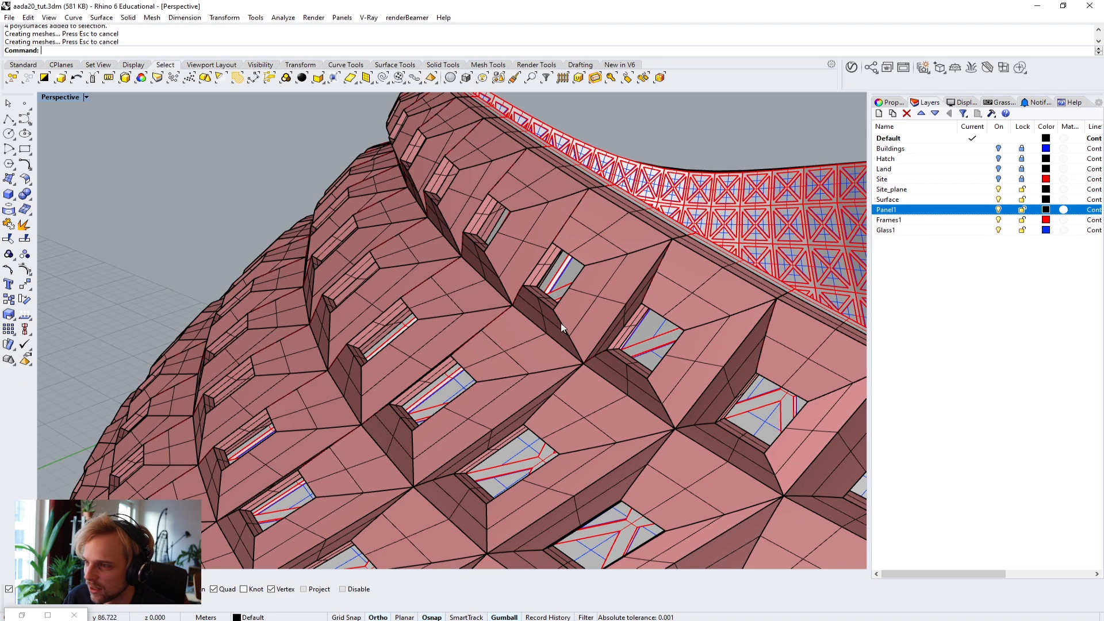
pyautogui.moveTo(570, 319); pyautogui.dragTo(496, 313, button='right')
pyautogui.scroll(-4, 495, 312)
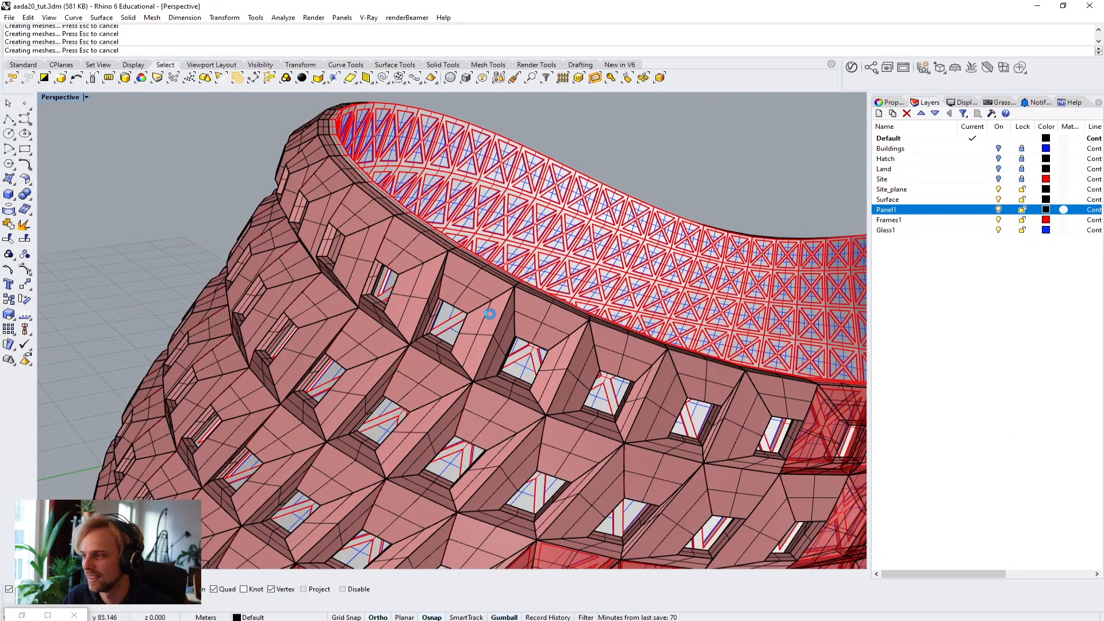
pyautogui.scroll(-3, 490, 314)
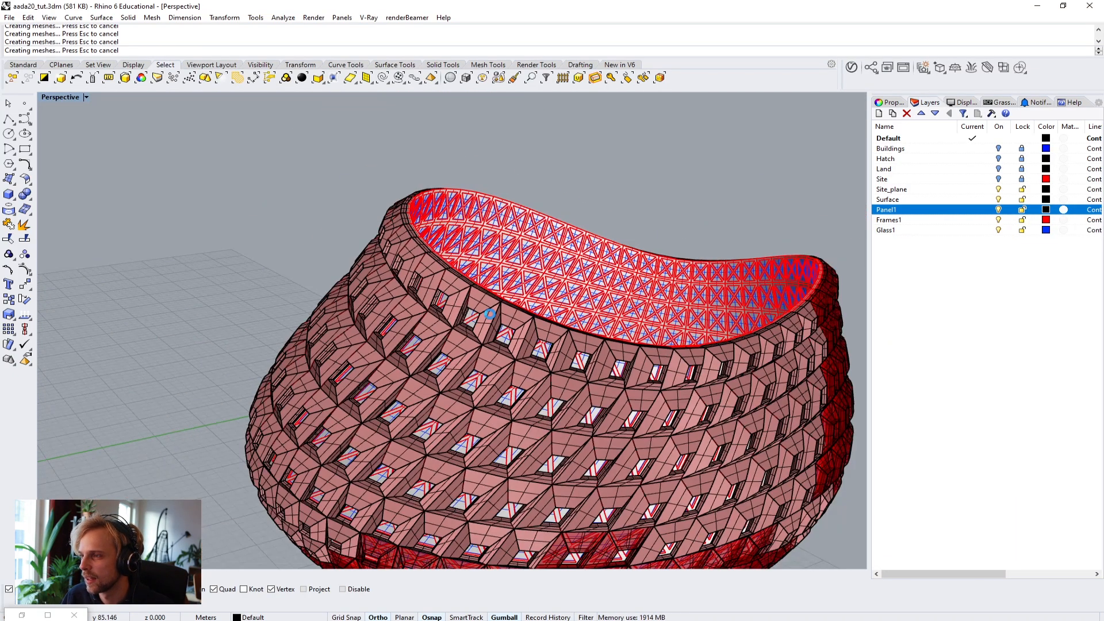
pyautogui.moveTo(492, 325); pyautogui.dragTo(737, 439, button='right')
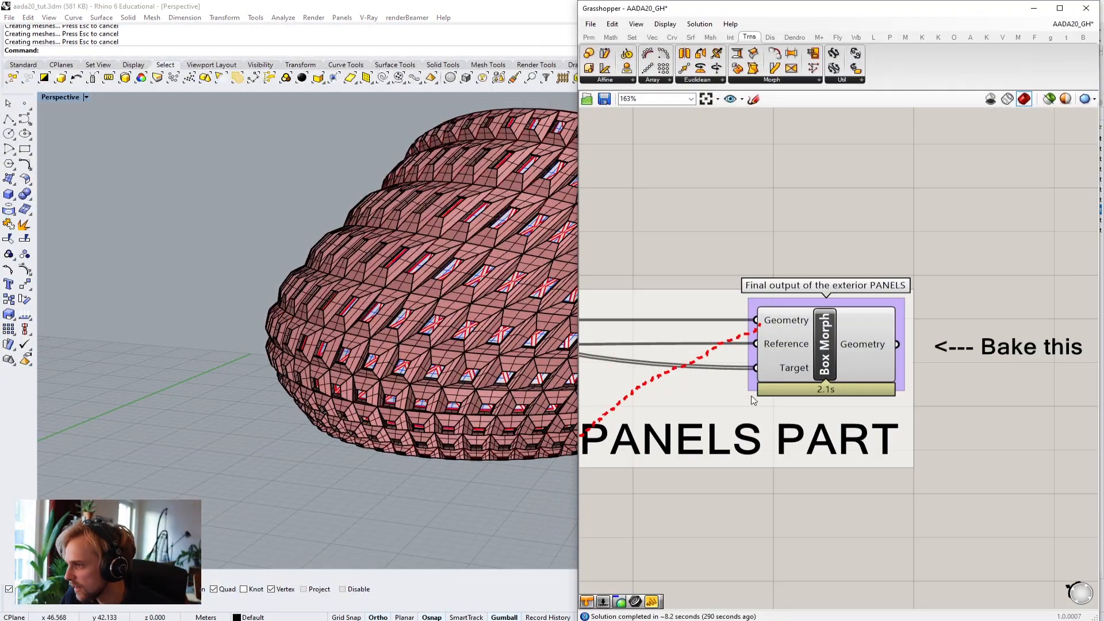
# Step: Turn off the preview of the final exterior panels Box Morph component
pyautogui.click(832, 337)
pyautogui.middleClick(835, 337)
pyautogui.click(870, 300)
pyautogui.click(924, 190)
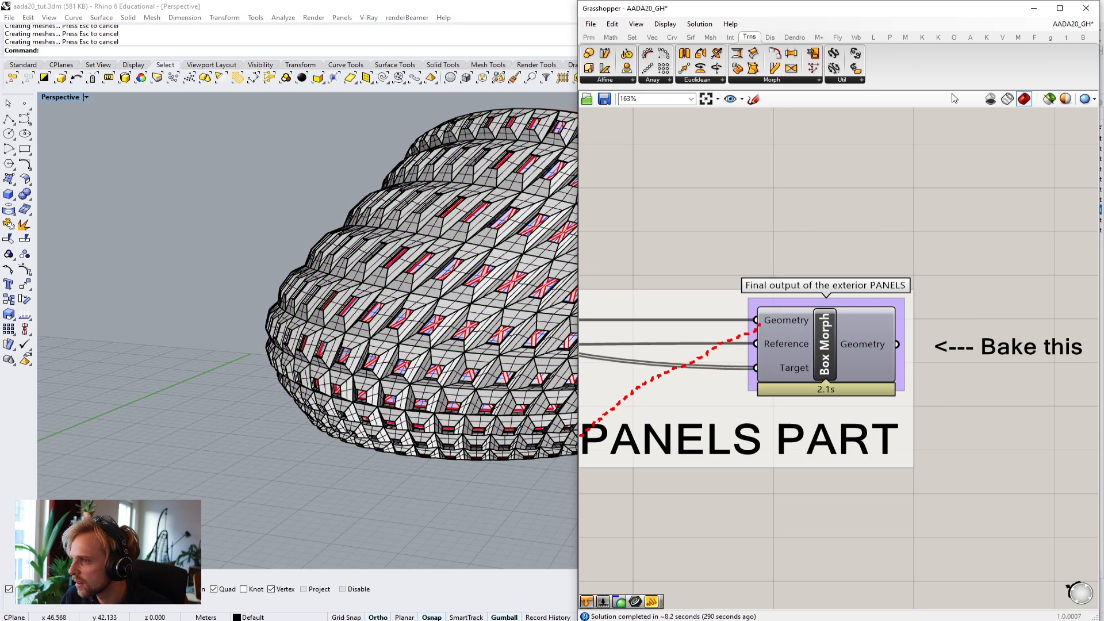
# Step: Go back to Rhino and set the Perspective viewport to Arctic display mode to view the baked structure's interior
pyautogui.click(1033, 8)
pyautogui.moveTo(734, 439); pyautogui.dragTo(369, 539, button='right')
pyautogui.moveTo(413, 287); pyautogui.dragTo(345, 247, button='right')
pyautogui.click(55, 98)
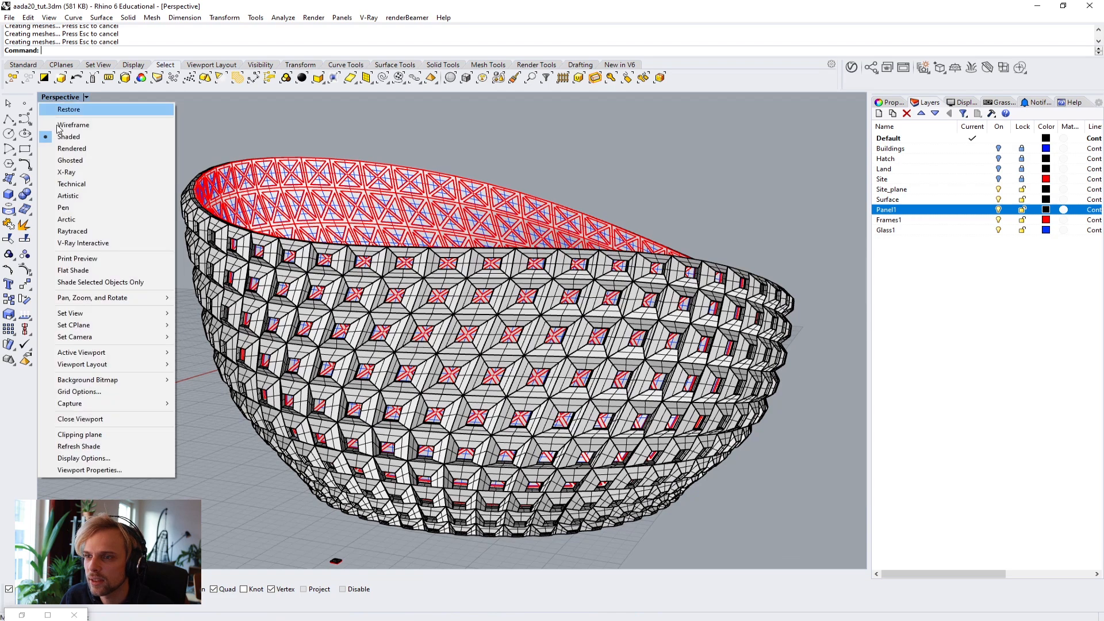
pyautogui.click(102, 218)
pyautogui.moveTo(234, 271); pyautogui.dragTo(165, 279, button='right')
pyautogui.scroll(3, 352, 234)
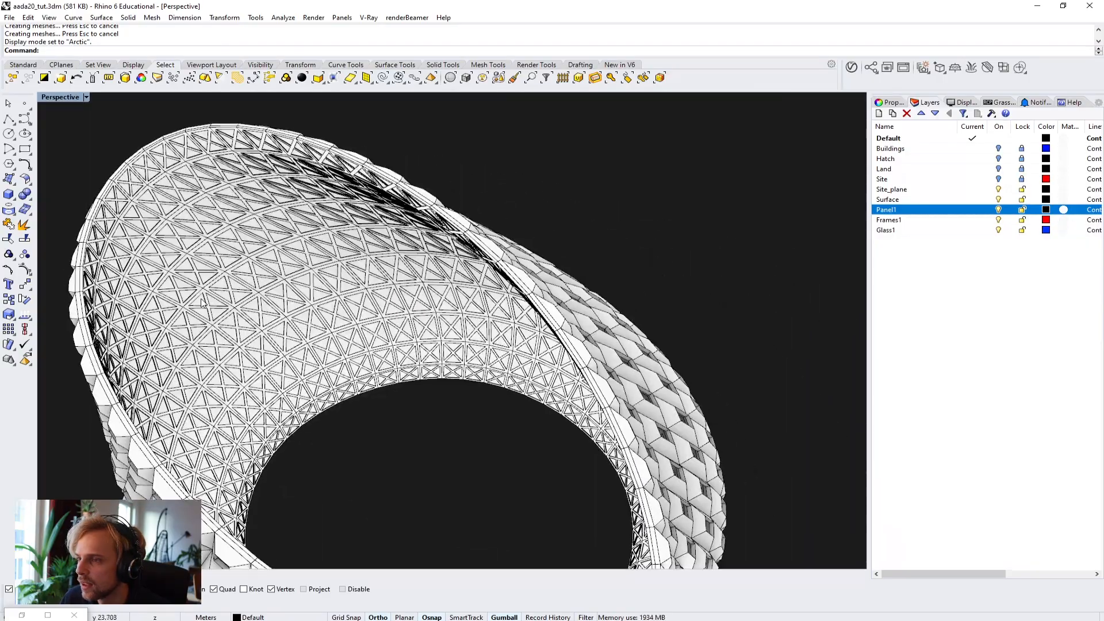
# Step: Examine the baked structure's lattice interior and panelled exterior in the Arctic view
pyautogui.scroll(4, 164, 278)
pyautogui.scroll(-5, 201, 320)
pyautogui.moveTo(201, 319); pyautogui.dragTo(344, 274, button='right')
pyautogui.scroll(-5, 460, 297)
pyautogui.moveTo(460, 298); pyautogui.dragTo(508, 290, button='right')
pyautogui.scroll(5, 417, 296)
pyautogui.scroll(-5, 418, 296)
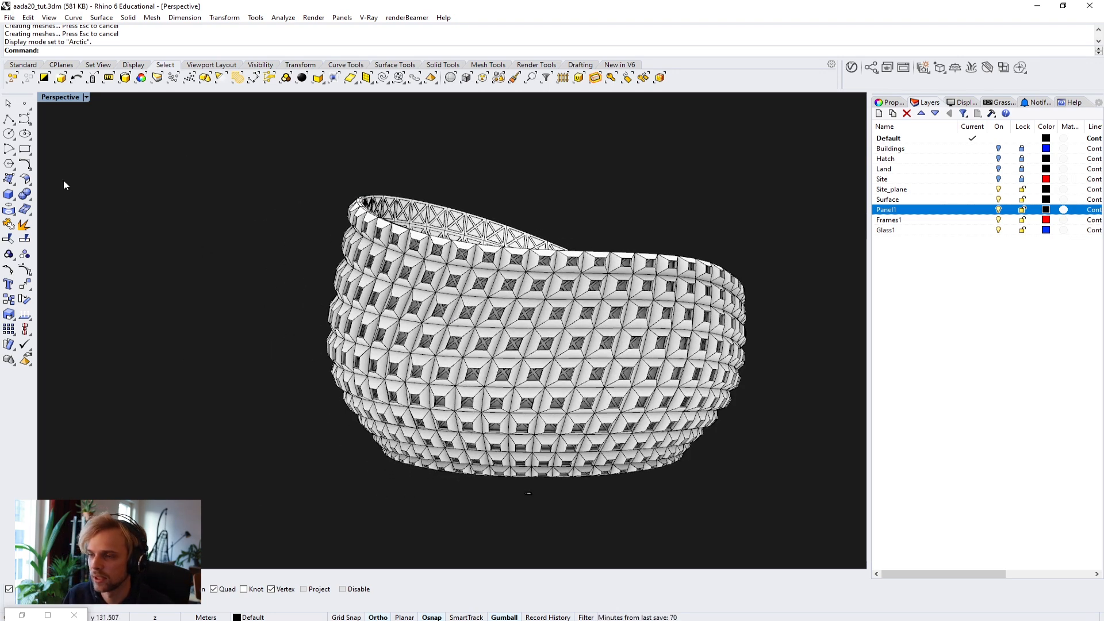
# Step: Set the Perspective viewport to Shaded display mode and view the structure from above
pyautogui.click(61, 97)
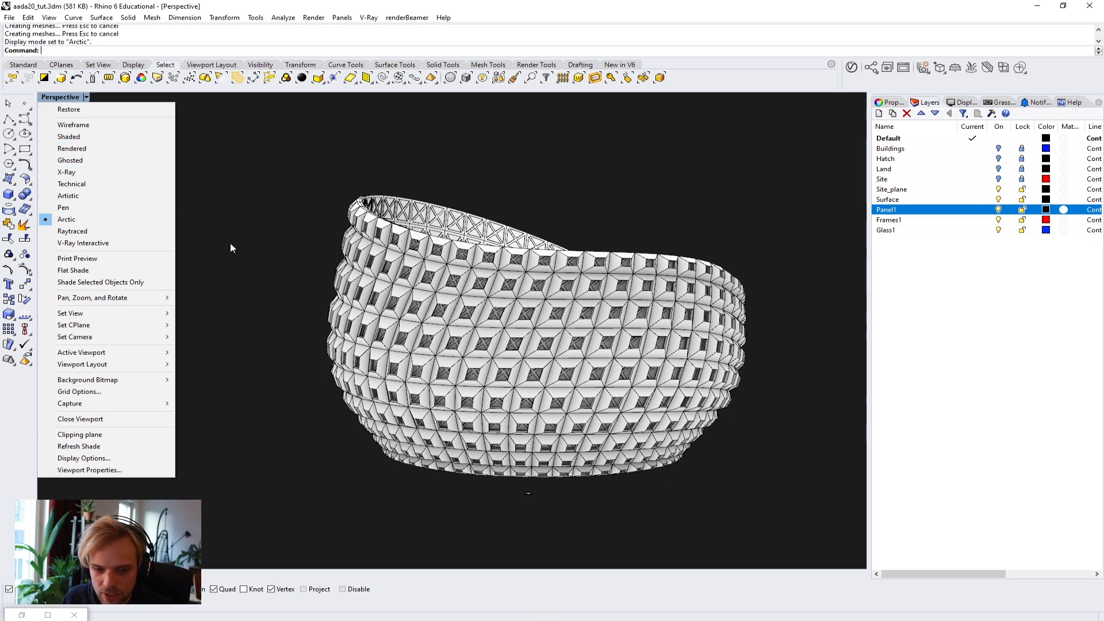
pyautogui.click(300, 442)
pyautogui.scroll(2, 533, 493)
pyautogui.click(57, 98)
pyautogui.click(65, 135)
pyautogui.moveTo(139, 164); pyautogui.dragTo(442, 401, button='right')
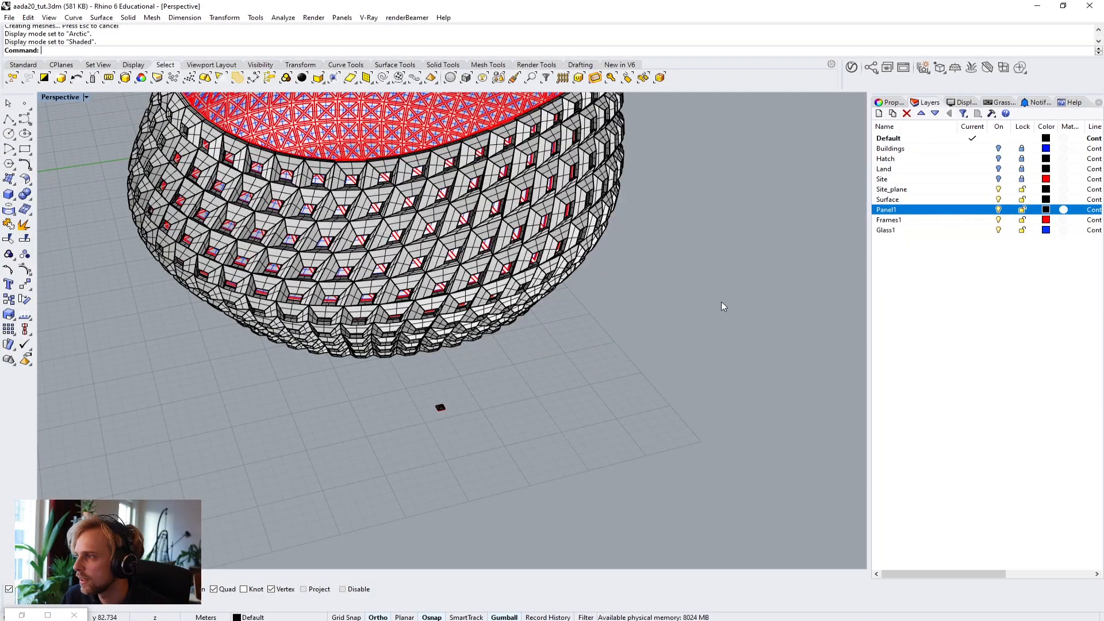
# Step: Add three new layers below Glass1 and rename the first one Panel2
pyautogui.click(906, 218)
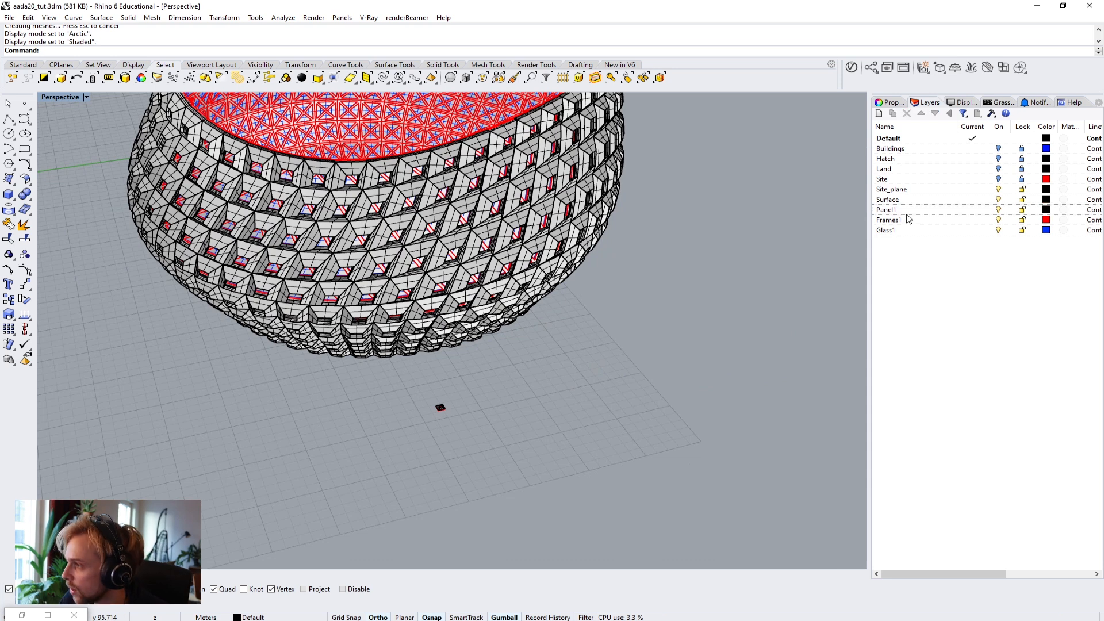
pyautogui.click(909, 232)
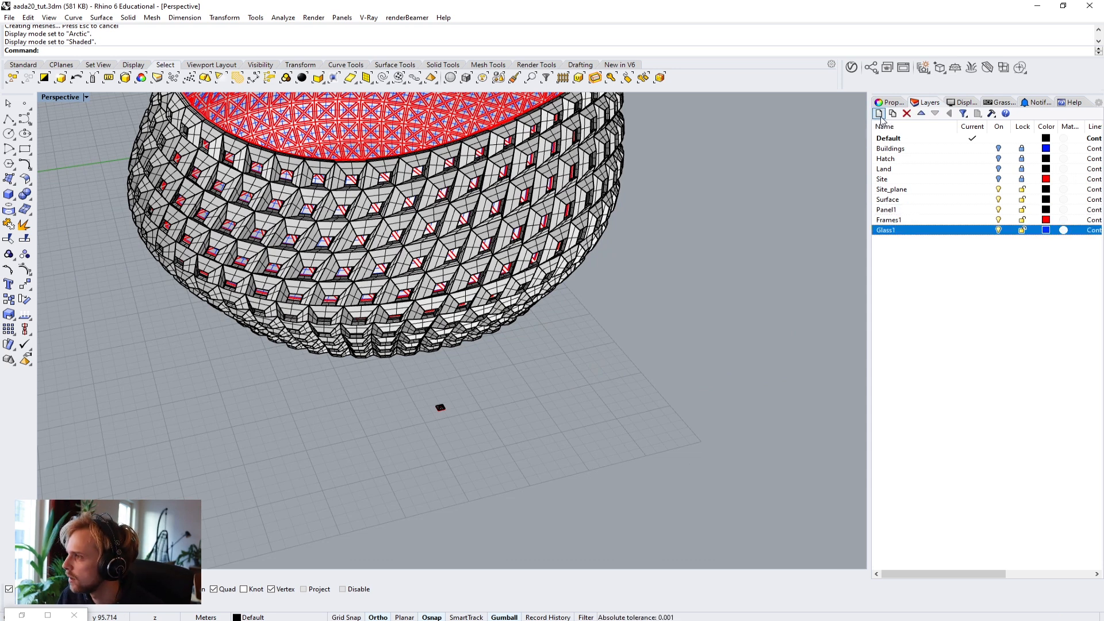
pyautogui.click(879, 114)
pyautogui.click(879, 114)
pyautogui.click(879, 114)
pyautogui.press('Up')
pyautogui.doubleClick(887, 241)
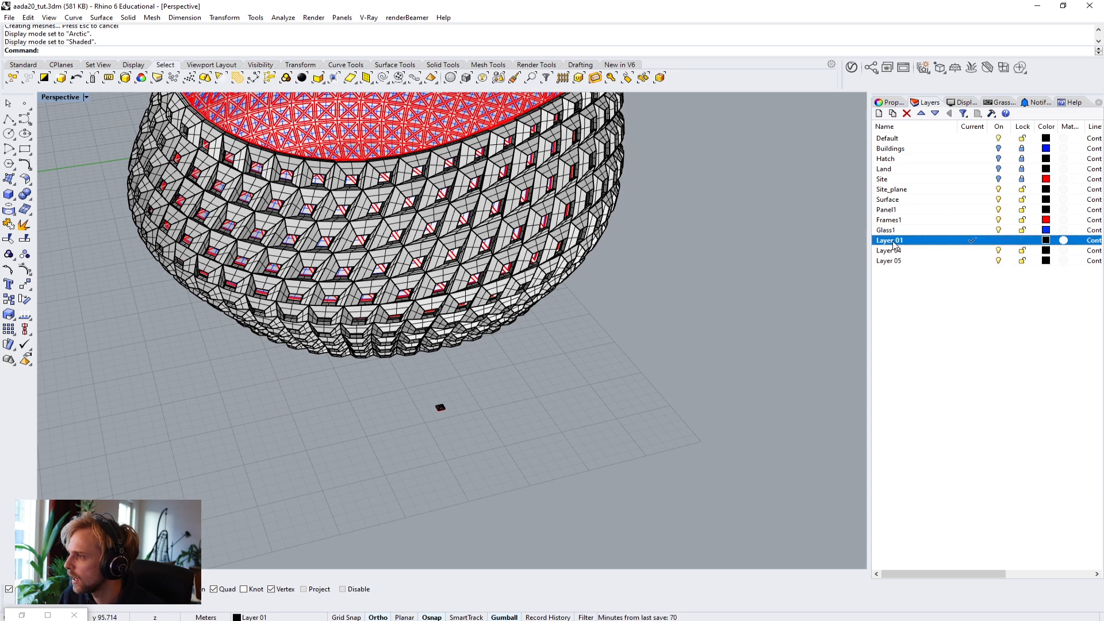
pyautogui.write('Panel2')
pyautogui.press('Return')
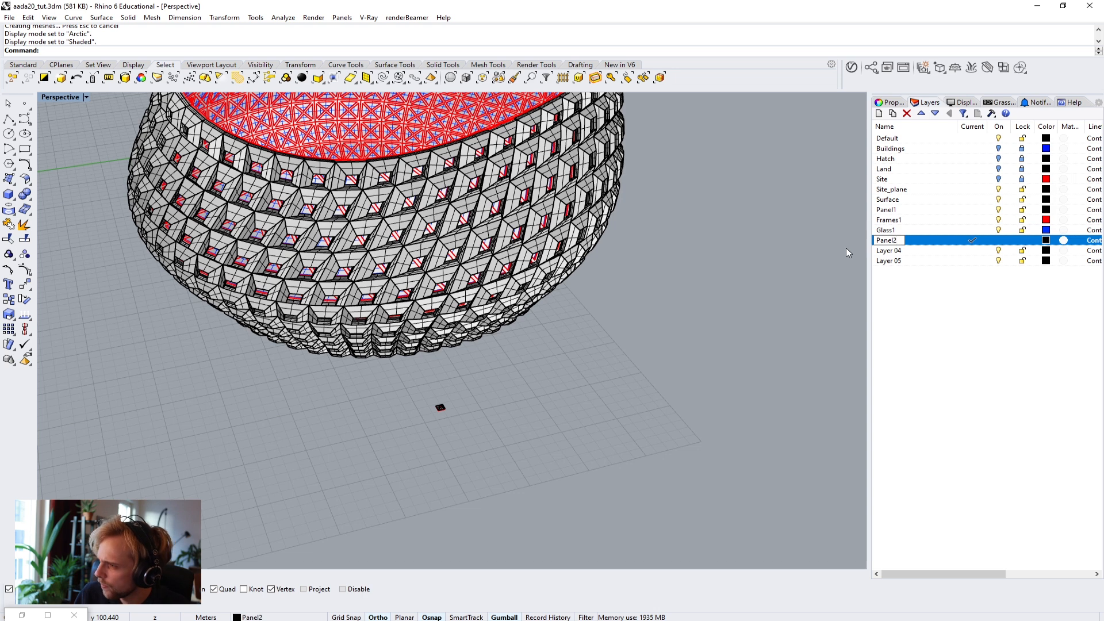
# Step: Rename the Layer 04 layer as Frames2
pyautogui.click(889, 251)
pyautogui.click(888, 251)
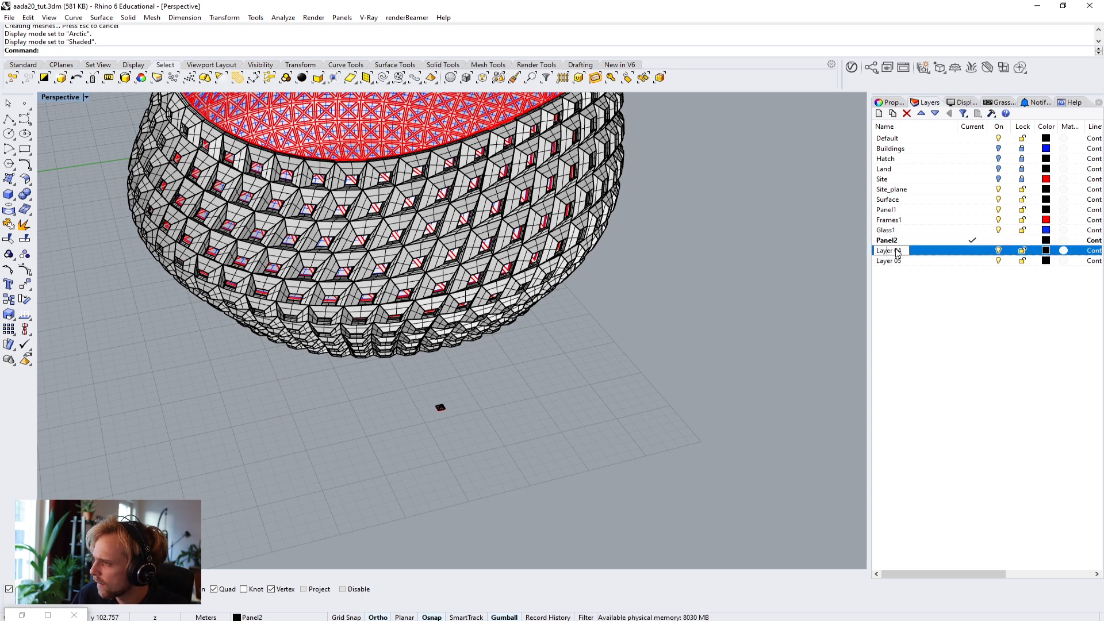
pyautogui.write('Glass')
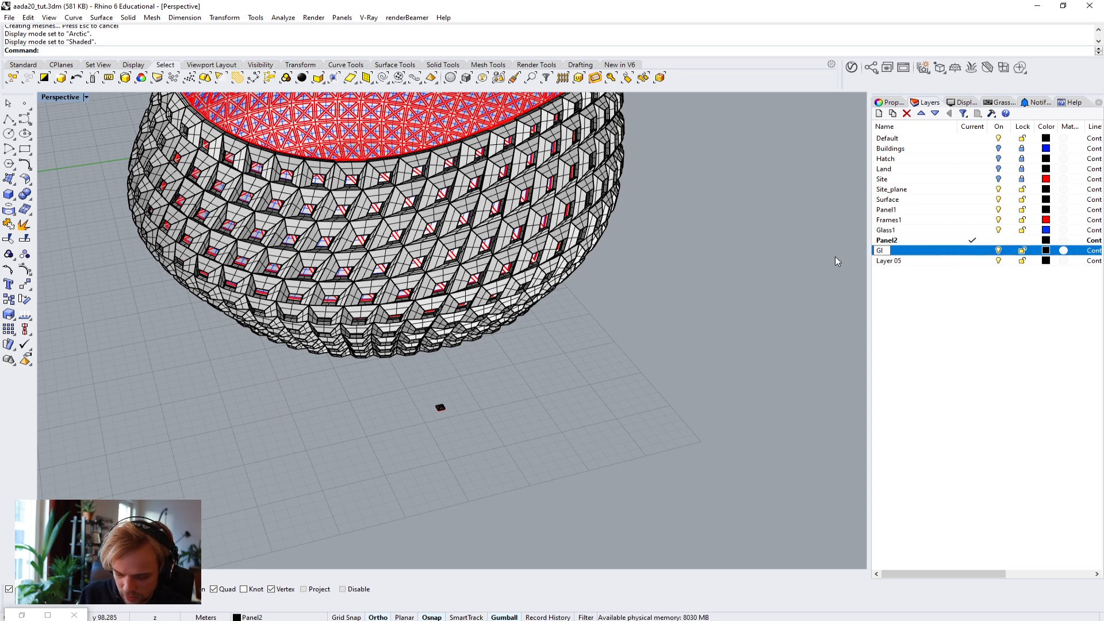
pyautogui.press('BackSpace')
pyautogui.press('BackSpace')
pyautogui.press('BackSpace')
pyautogui.press('BackSpace')
pyautogui.press('BackSpace')
pyautogui.write('Frames2')
pyautogui.press('Return')
# Step: Rename the Layer 05 layer as Glass2
pyautogui.click(890, 262)
pyautogui.click(890, 262)
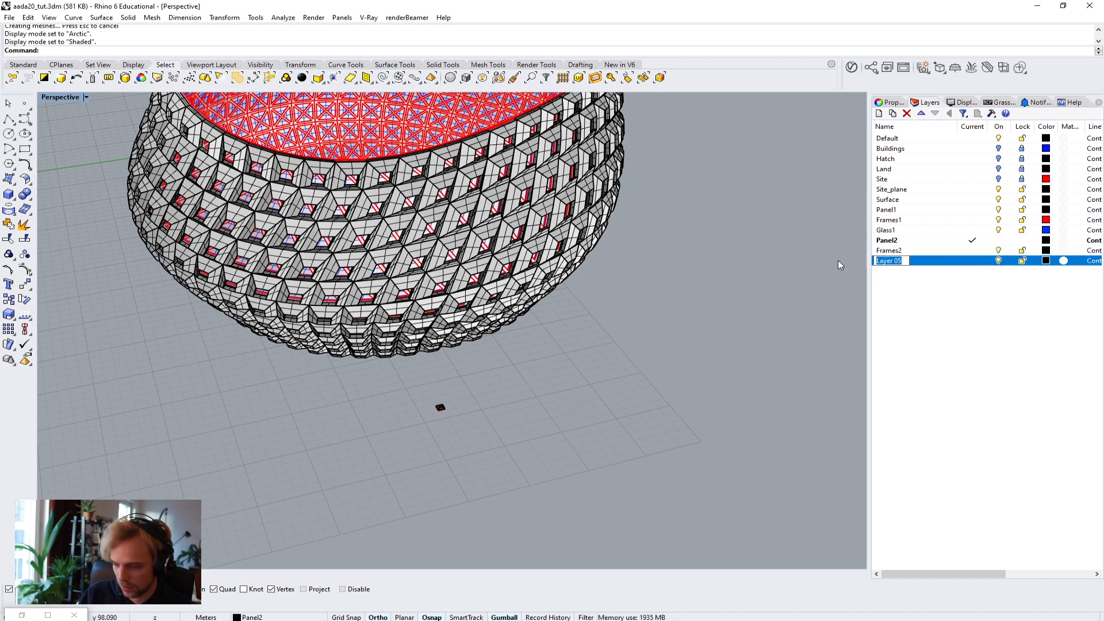
pyautogui.write('Glass2')
pyautogui.press('Return')
# Step: Select the modelled panel module with its frame and glass and duplicate it about 1.15 m to the side along the green axis
pyautogui.scroll(8, 429, 430)
pyautogui.moveTo(516, 433); pyautogui.dragTo(214, 224)
pyautogui.write('zs')
pyautogui.press('Return')
pyautogui.click(247, 164)
pyautogui.scroll(-6, 267, 174)
pyautogui.moveTo(267, 175); pyautogui.dragTo(380, 235, button='right')
pyautogui.keyDown('shift'); pyautogui.moveTo(380, 236); pyautogui.dragTo(388, 381, button='right'); pyautogui.keyUp('shift')
pyautogui.scroll(-6, 489, 367)
pyautogui.scroll(2, 387, 381)
pyautogui.moveTo(537, 465); pyautogui.dragTo(259, 261)
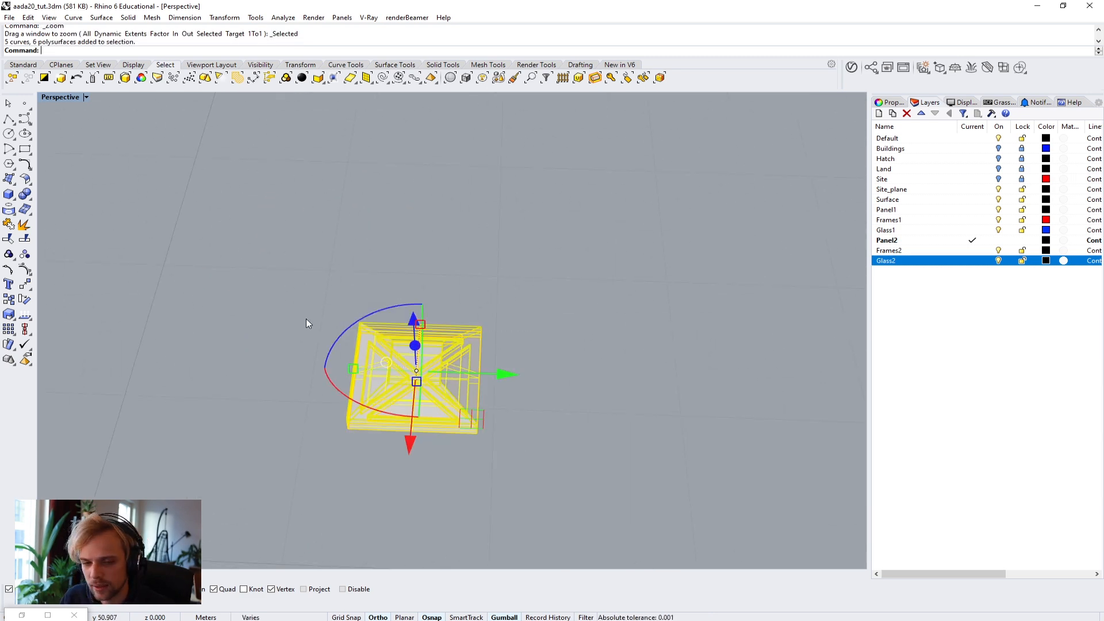
pyautogui.keyDown('shift'); pyautogui.moveTo(306, 323); pyautogui.dragTo(237, 246, button='right'); pyautogui.keyUp('shift')
pyautogui.moveTo(437, 298); pyautogui.dragTo(684, 328)
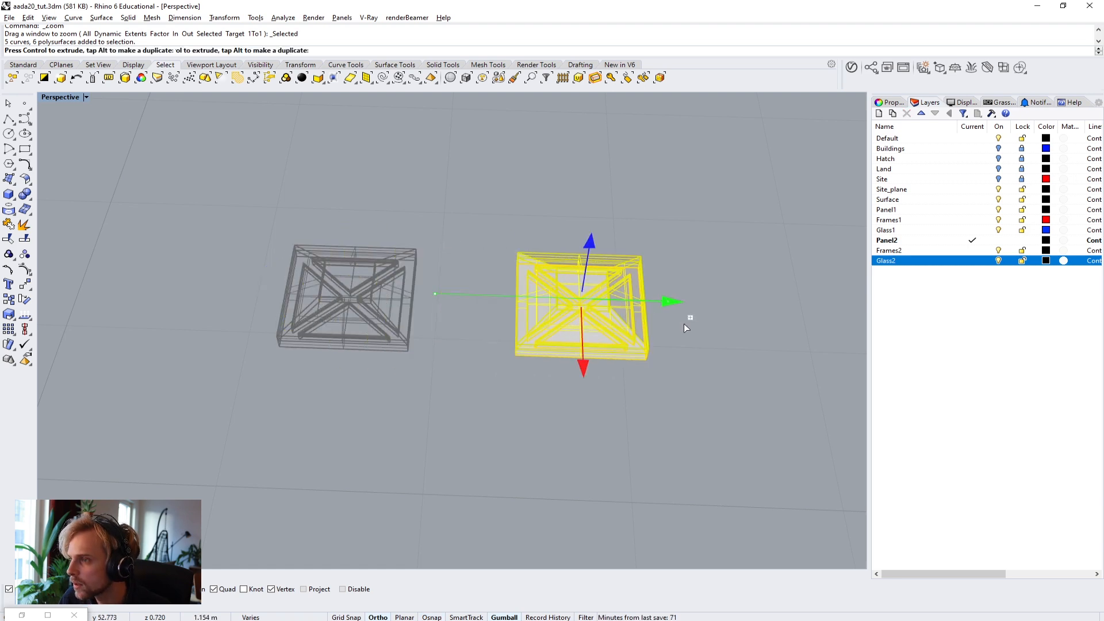
pyautogui.click(683, 368)
pyautogui.scroll(5, 551, 339)
pyautogui.moveTo(552, 340)
pyautogui.mouseDown(button='right')
pyautogui.moveTo(474, 318)
pyautogui.moveTo(522, 276)
pyautogui.moveTo(508, 240)
pyautogui.moveTo(462, 342)
pyautogui.mouseUp(button='right')
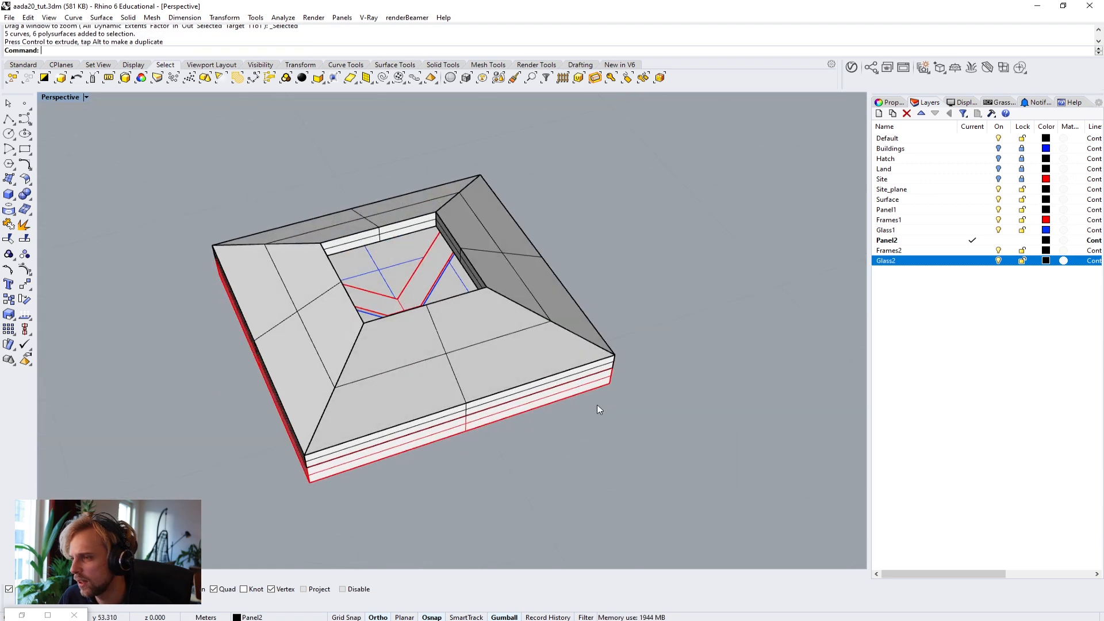
# Step: Delete the duplicated panel module
pyautogui.hotkey('ctrl', 'a')
pyautogui.press('Delete')
pyautogui.moveTo(189, 171); pyautogui.dragTo(205, 288, button='right')
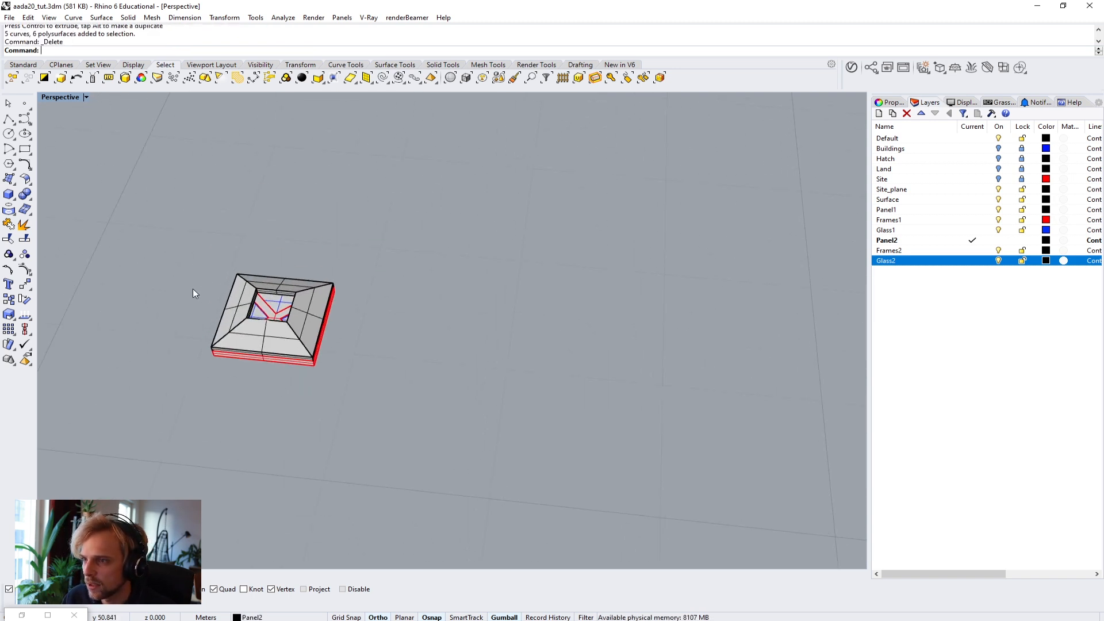
pyautogui.click(25, 149)
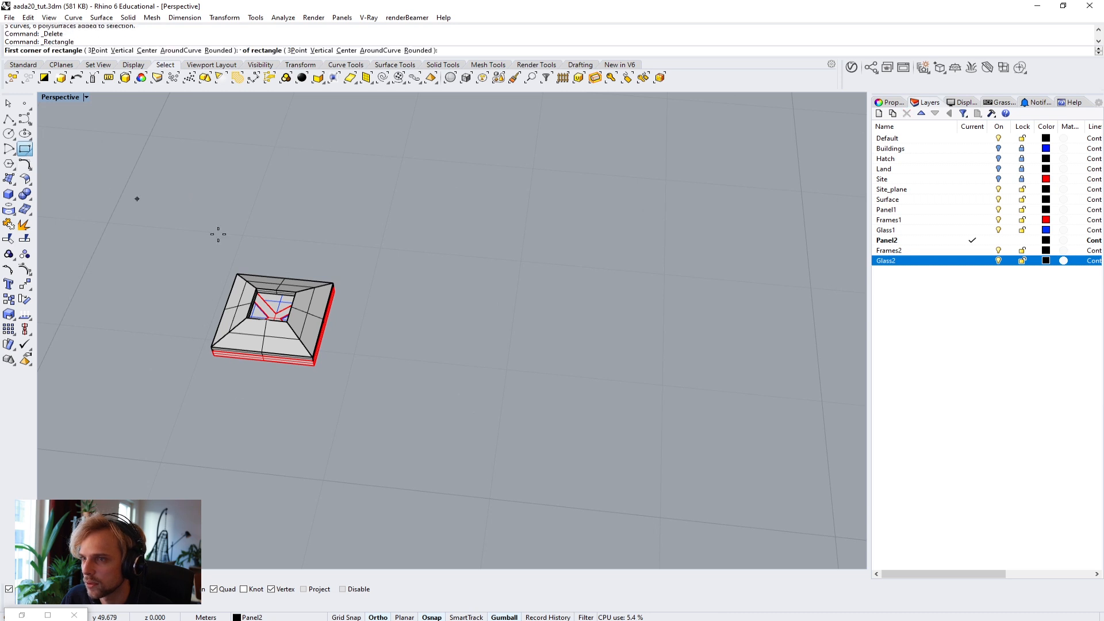
pyautogui.click(405, 372)
pyautogui.write('1')
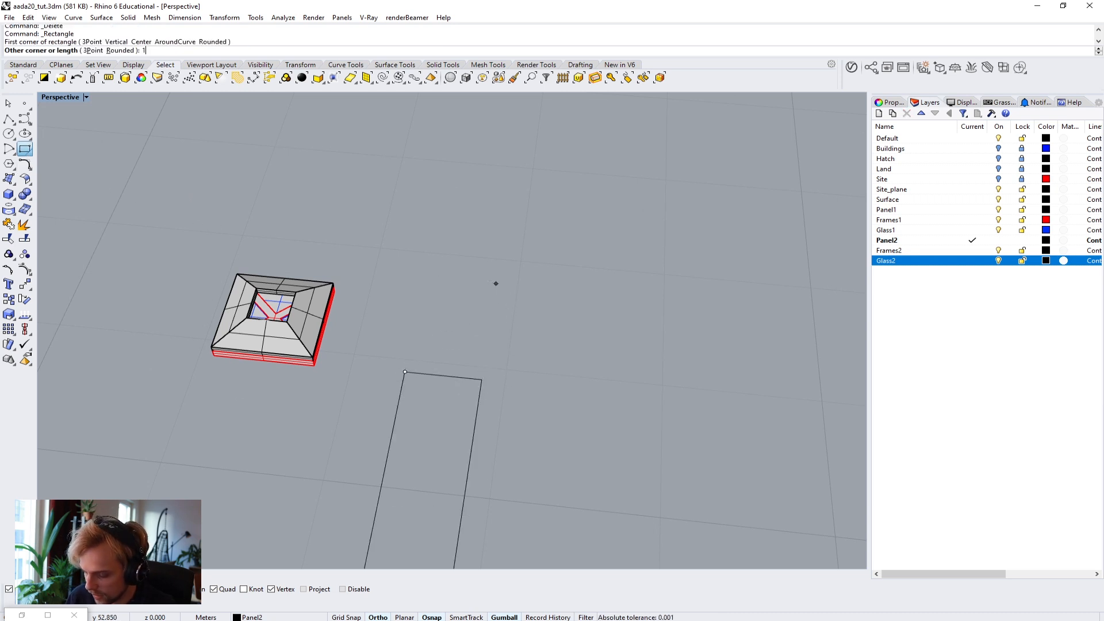
pyautogui.write('000')
pyautogui.press('Return')
pyautogui.write('100')
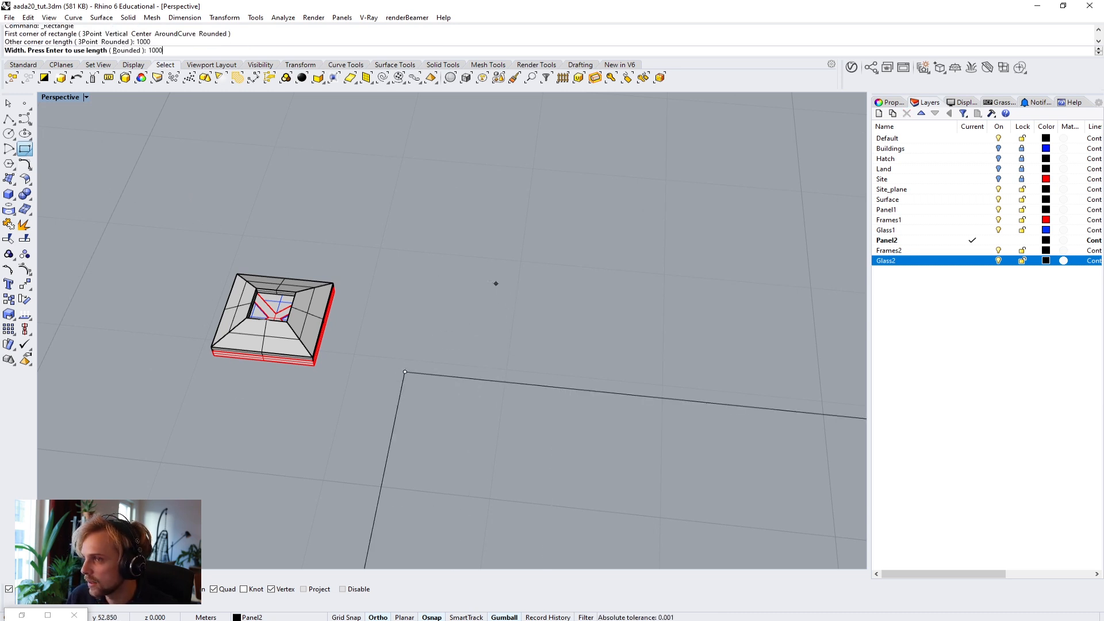
pyautogui.press('Escape')
pyautogui.press('Escape')
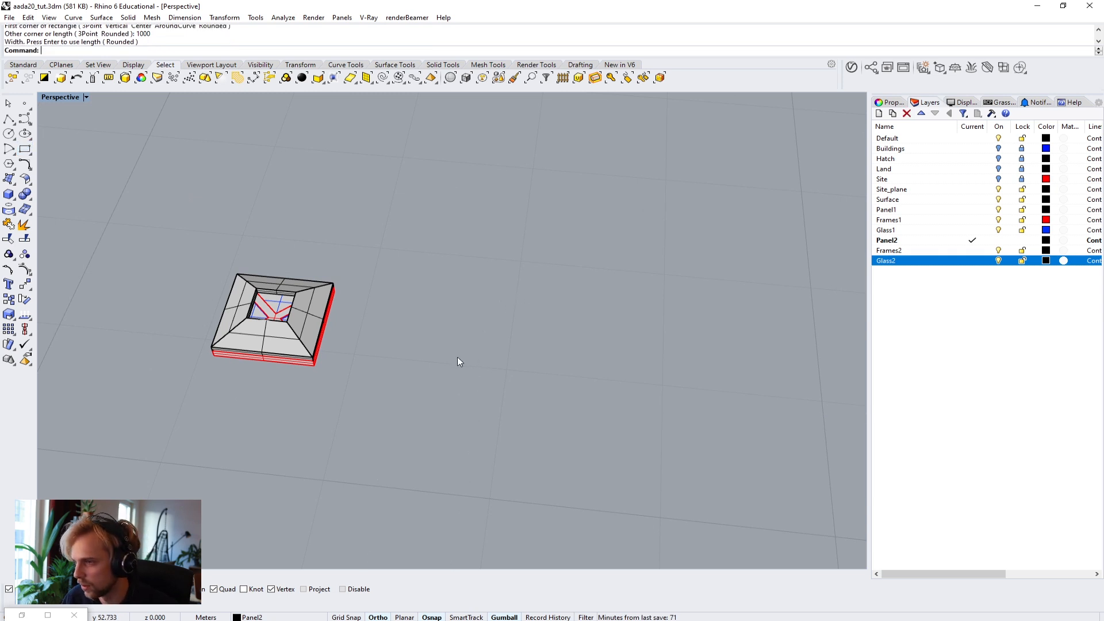
# Step: Draw a 1 by 1 m square beside the existing panel module and move it level with the module along the red axis
pyautogui.press('Return')
pyautogui.click(405, 381)
pyautogui.write('1')
pyautogui.press('Return')
pyautogui.write('1')
pyautogui.press('Return')
pyautogui.click(492, 384)
pyautogui.moveTo(462, 525); pyautogui.dragTo(477, 392)
pyautogui.moveTo(542, 422); pyautogui.dragTo(551, 452, button='right')
pyautogui.scroll(5, 342, 383)
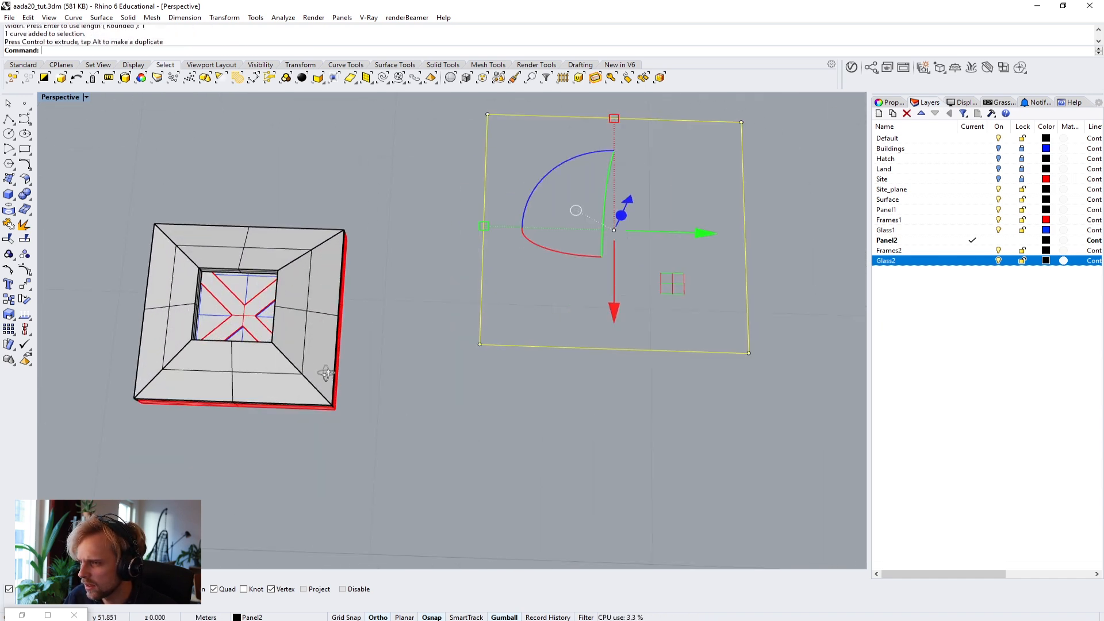
# Step: Measure the length of the existing panel module's bottom edge with Distance
pyautogui.moveTo(339, 385); pyautogui.dragTo(371, 391, button='right')
pyautogui.press('Escape')
pyautogui.write('Distance')
pyautogui.press('Return')
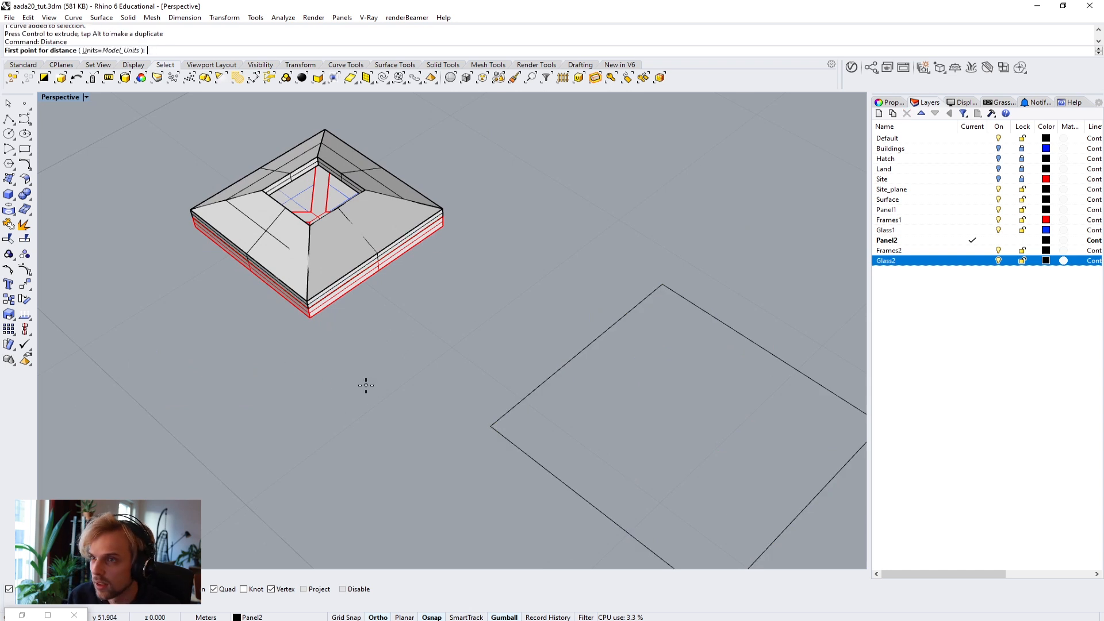
pyautogui.click(310, 316)
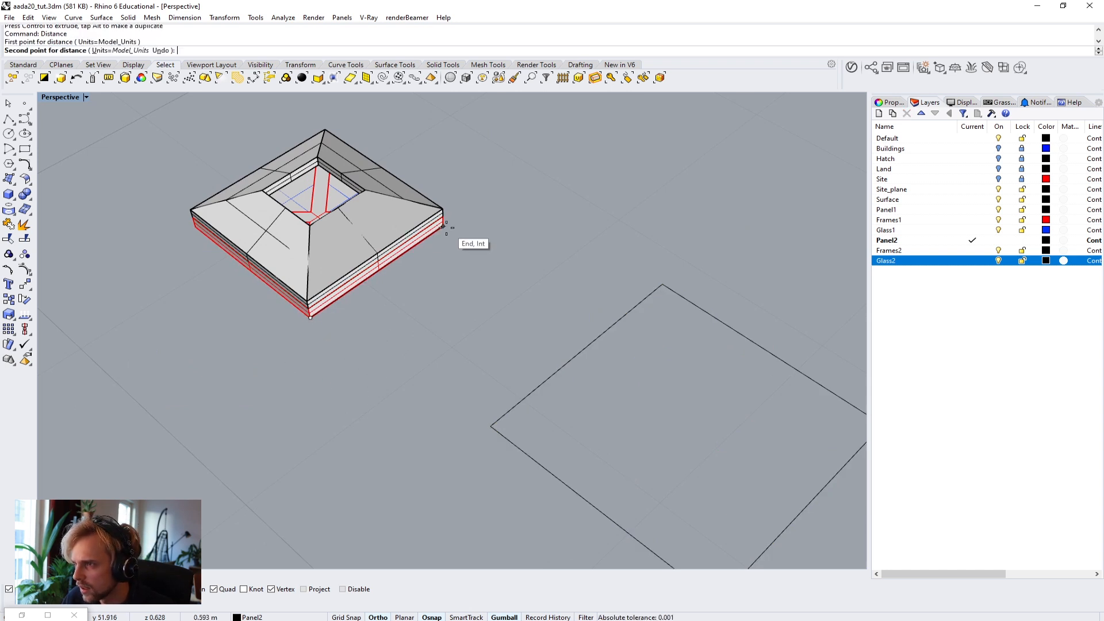
pyautogui.click(443, 227)
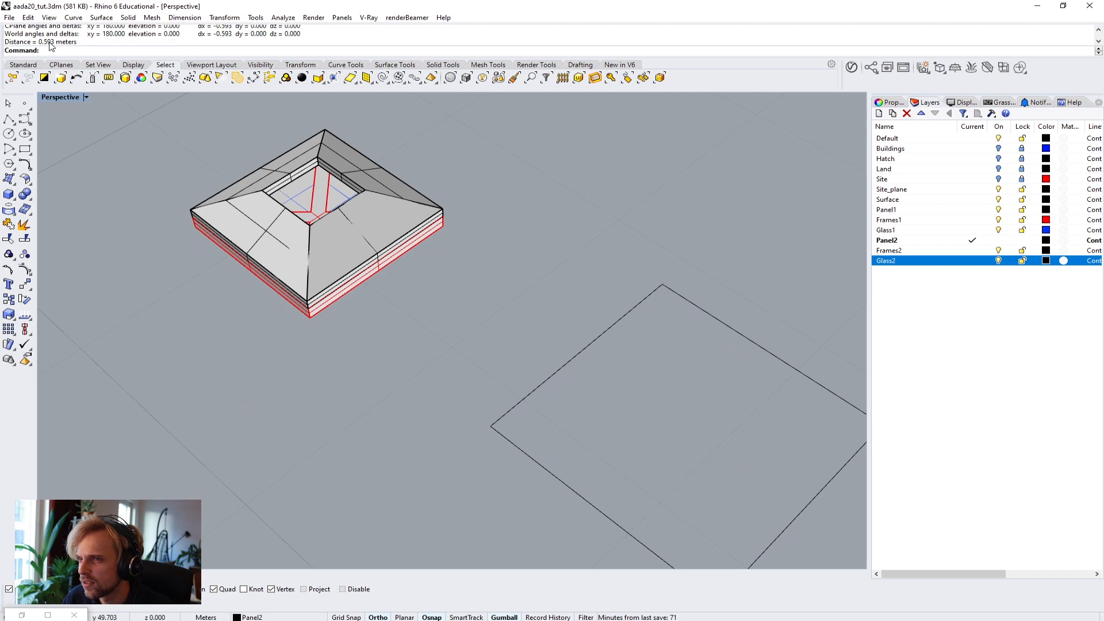
# Step: Compare the size of the existing module and the new square with the panels on the structure
pyautogui.scroll(-17, 333, 240)
pyautogui.moveTo(397, 262); pyautogui.dragTo(349, 322, button='right')
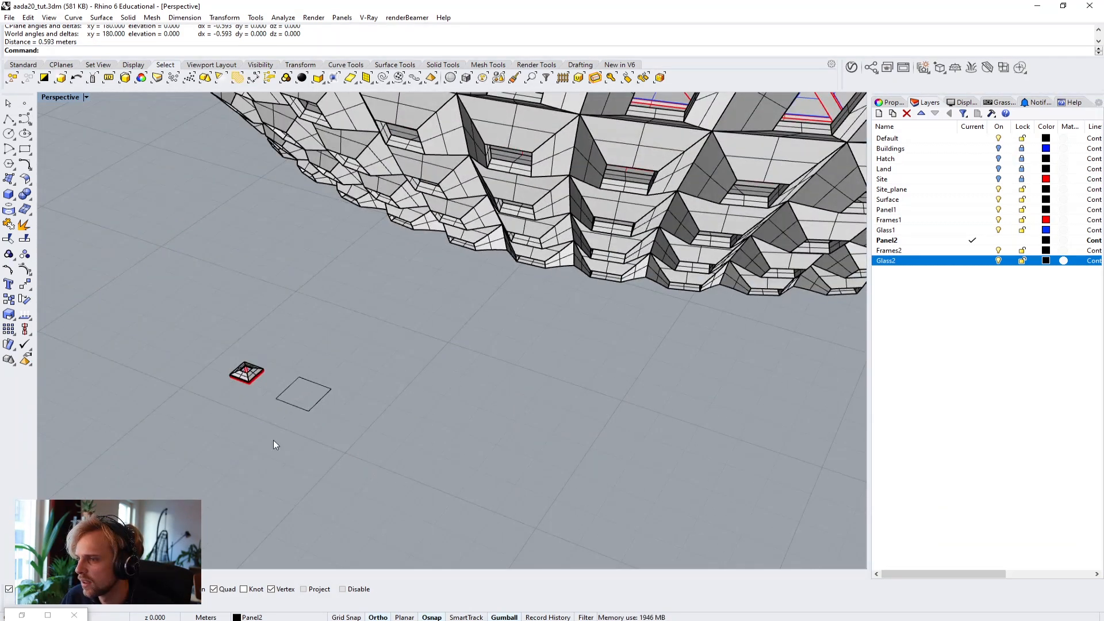
pyautogui.scroll(10, 297, 406)
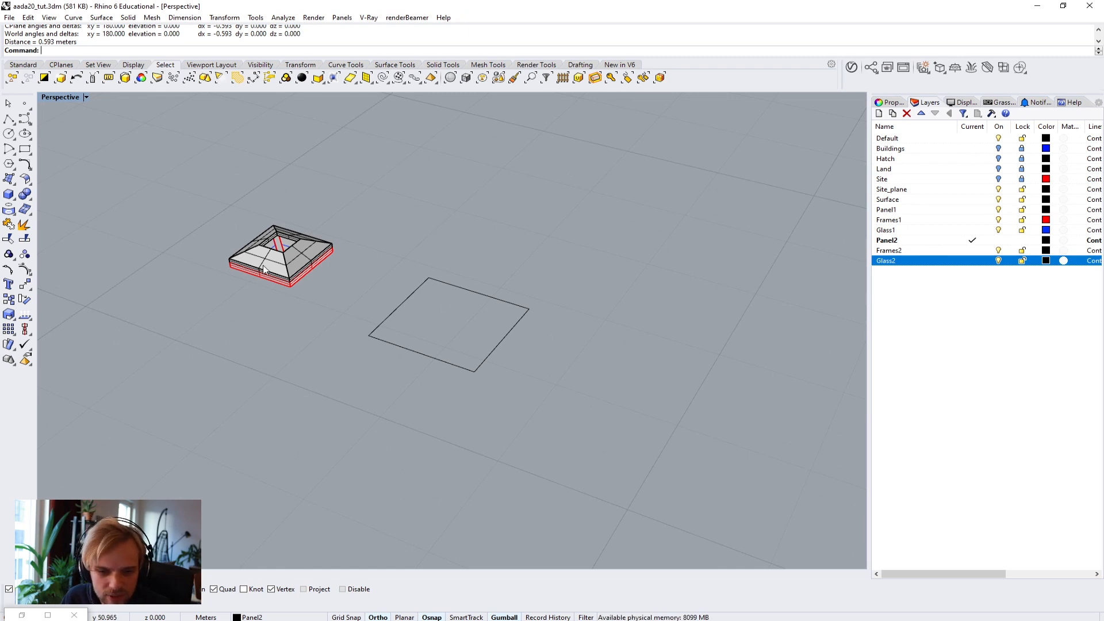
pyautogui.scroll(-5, 266, 270)
pyautogui.scroll(6, 597, 183)
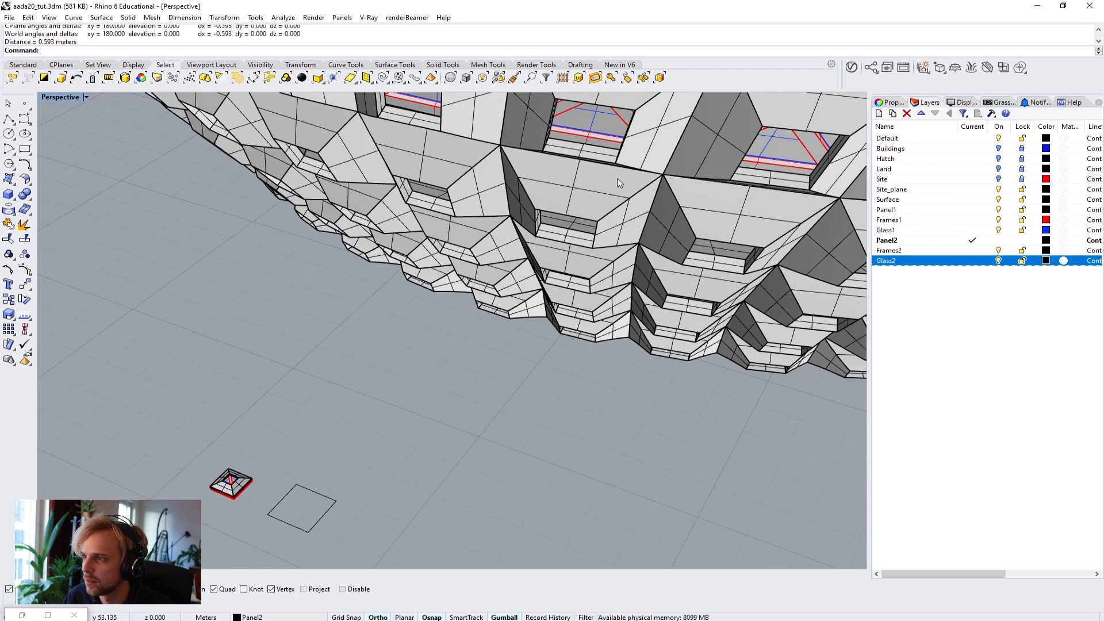
pyautogui.scroll(-7, 427, 239)
pyautogui.keyDown('shift'); pyautogui.moveTo(431, 282); pyautogui.dragTo(420, 368, button='right'); pyautogui.keyUp('shift')
pyautogui.scroll(6, 292, 436)
pyautogui.keyDown('shift'); pyautogui.moveTo(385, 489); pyautogui.dragTo(437, 374, button='right'); pyautogui.keyUp('shift')
pyautogui.scroll(7, 448, 292)
pyautogui.moveTo(456, 264); pyautogui.dragTo(454, 316, button='right')
pyautogui.scroll(4, 408, 282)
pyautogui.moveTo(411, 281); pyautogui.dragTo(488, 345, button='right')
pyautogui.click(186, 223)
pyautogui.press('Escape')
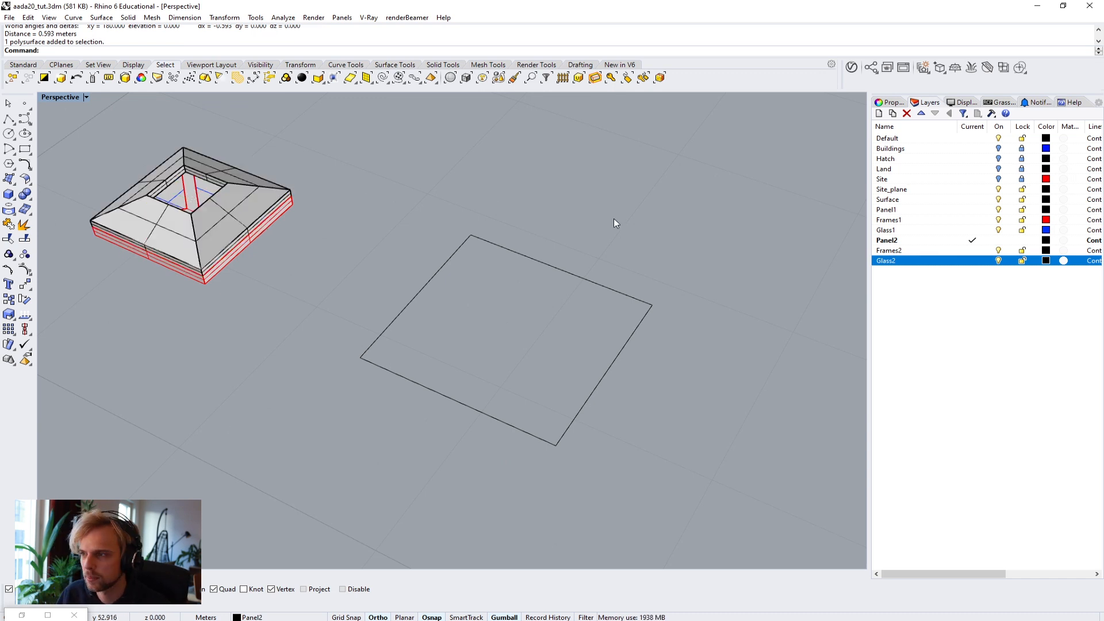
# Step: Make Frames2 the current layer and offset the 1 m square inward by 0.025 m
pyautogui.click(973, 251)
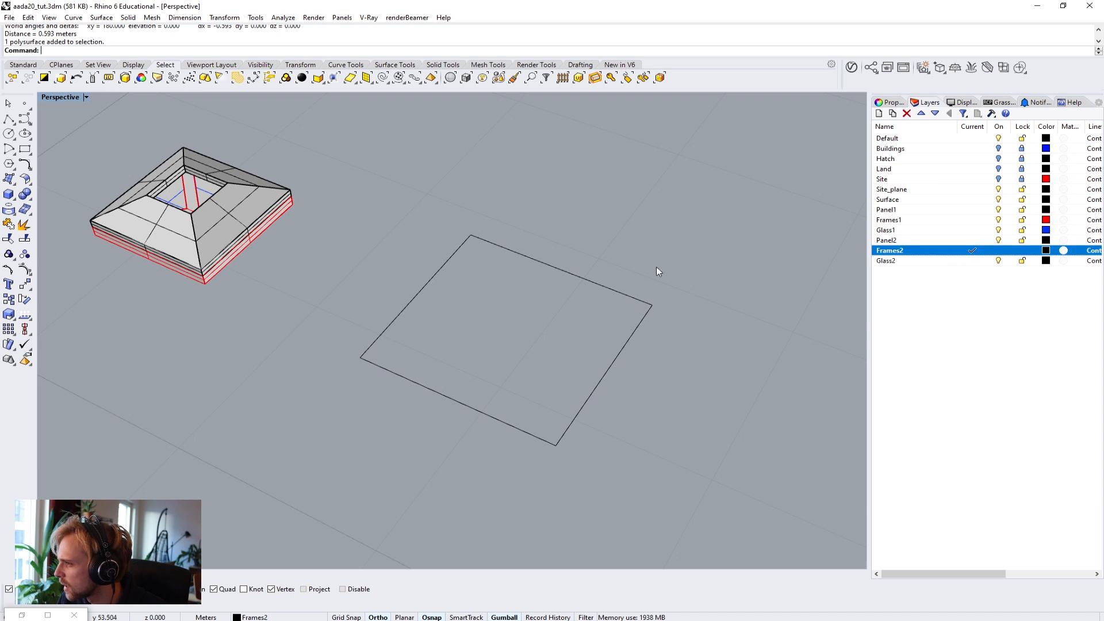
pyautogui.keyDown('shift'); pyautogui.moveTo(410, 294); pyautogui.dragTo(407, 251, button='right'); pyautogui.keyUp('shift')
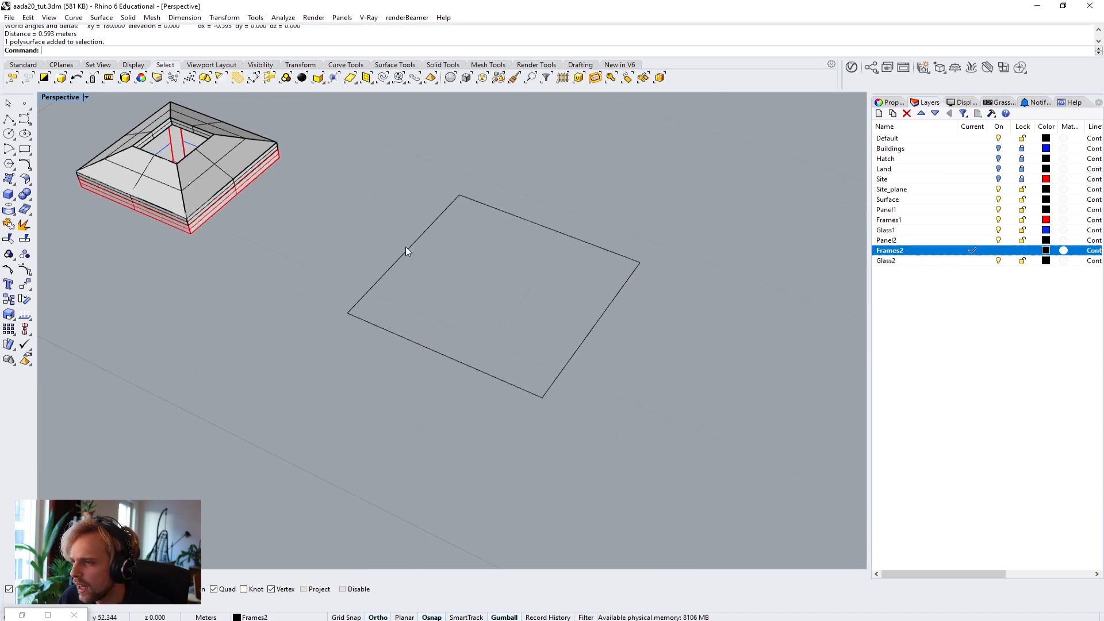
pyautogui.write('Offset')
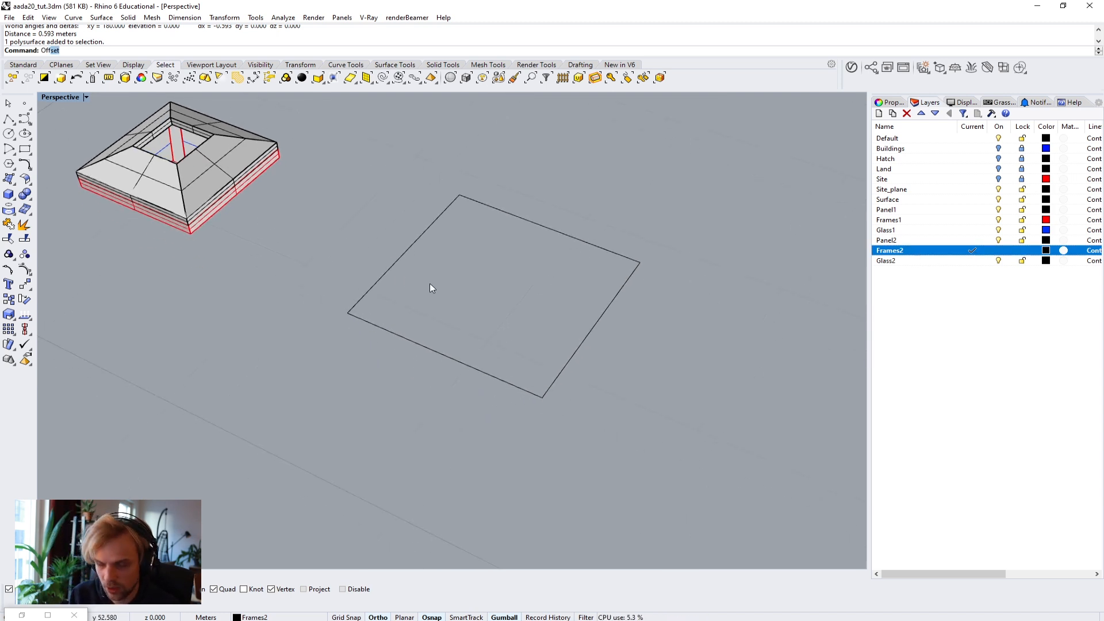
pyautogui.press('Return')
pyautogui.click(402, 262)
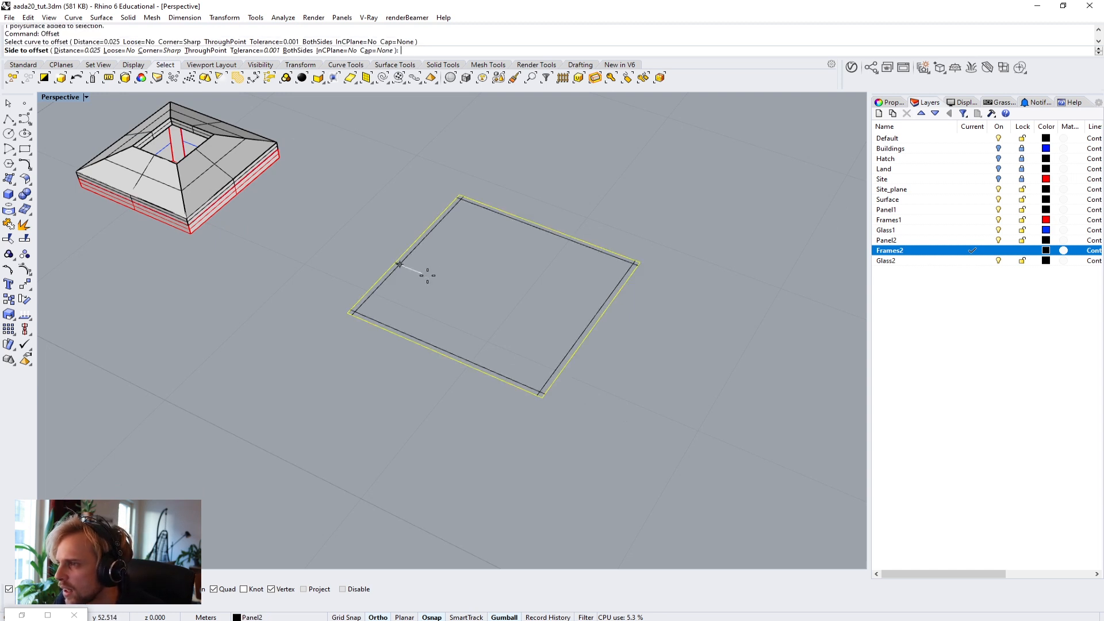
pyautogui.click(427, 277)
# Step: Draw a circle with a radius of about 0.49 m centred in the square
pyautogui.moveTo(419, 280); pyautogui.dragTo(502, 326, button='right')
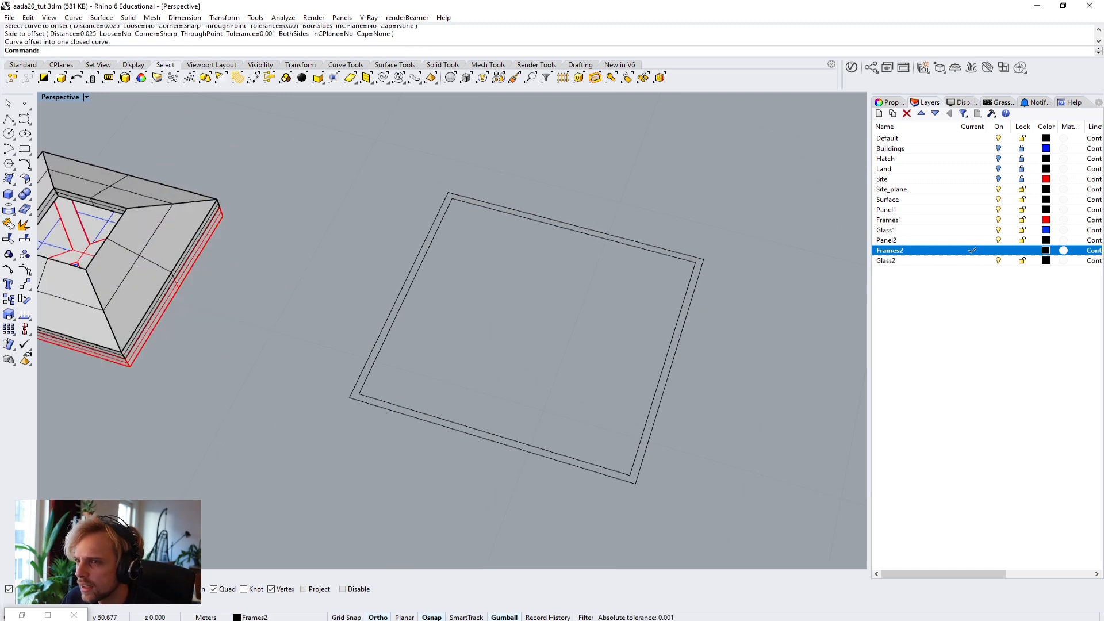
pyautogui.click(9, 133)
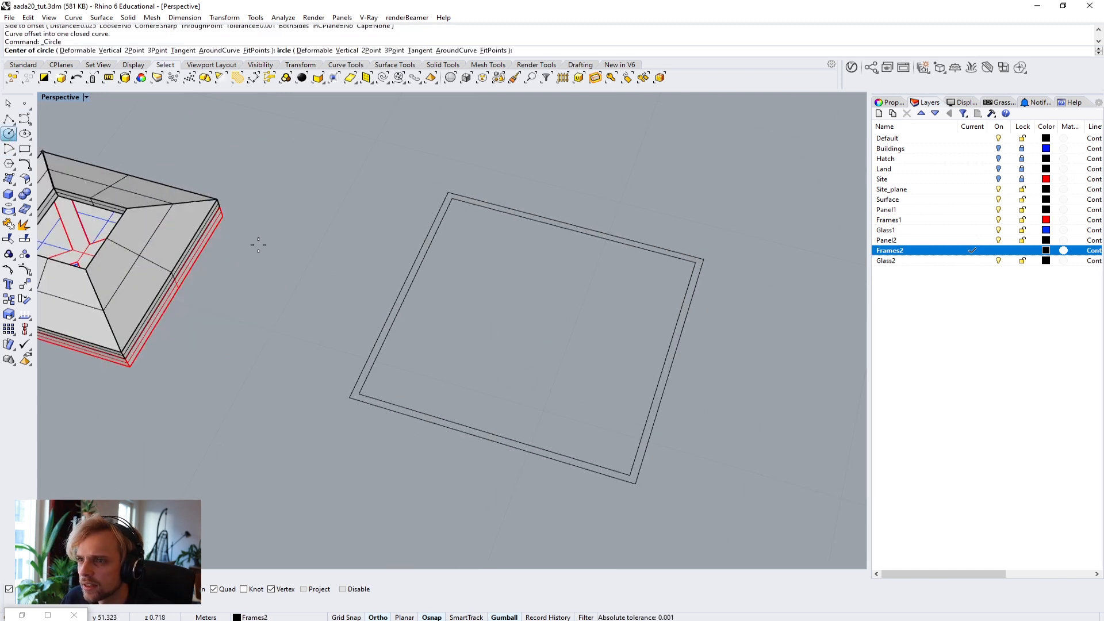
pyautogui.click(468, 420)
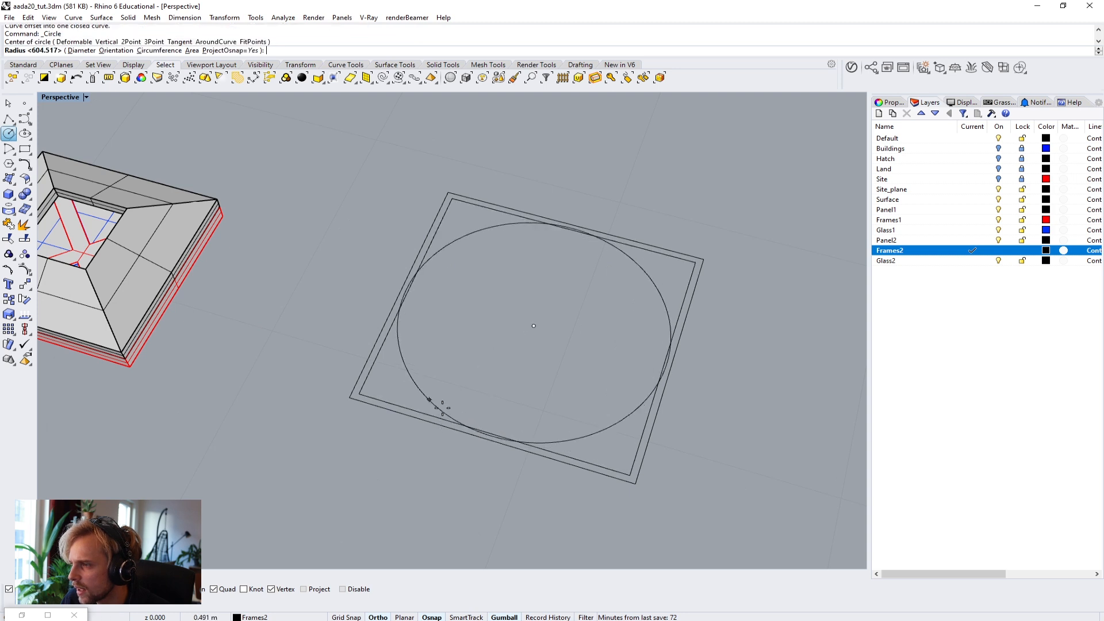
pyautogui.click(497, 432)
# Step: Offset the circle outward by 0.025 m
pyautogui.keyDown('shift'); pyautogui.moveTo(492, 379); pyautogui.dragTo(442, 372, button='right'); pyautogui.keyUp('shift')
pyautogui.write('Offset')
pyautogui.press('Return')
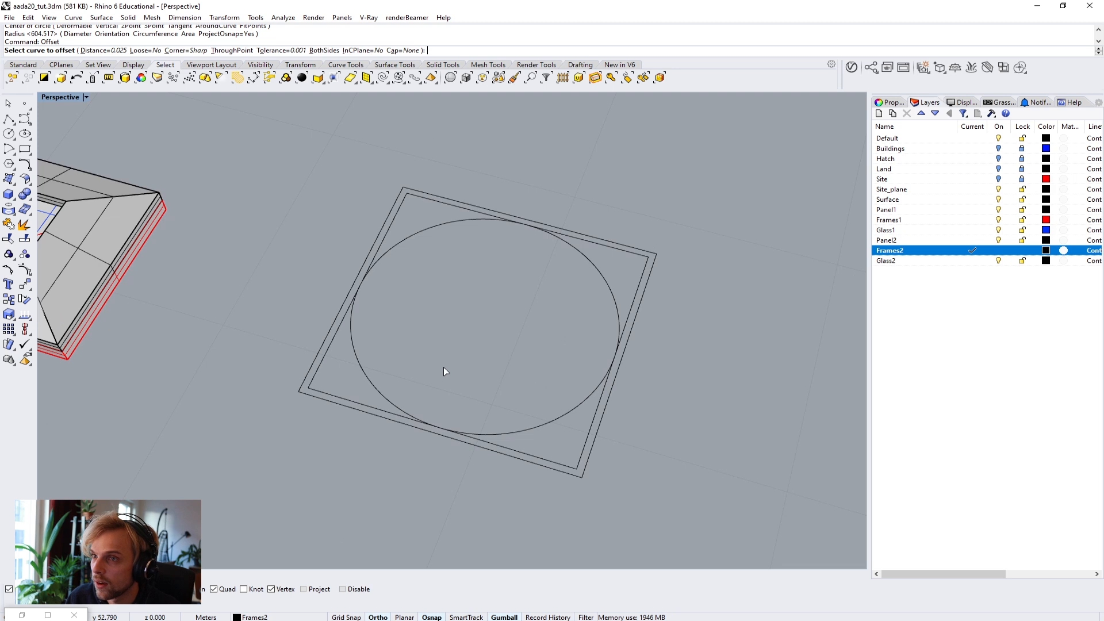
pyautogui.click(382, 393)
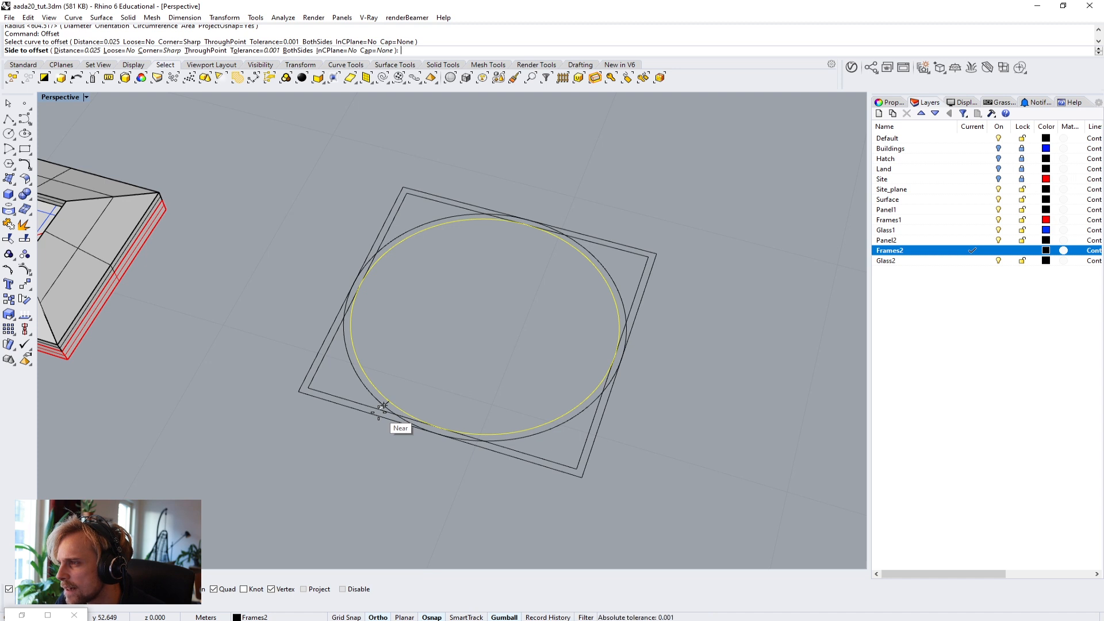
pyautogui.click(383, 405)
# Step: Trim the overlapping segments of the two squares and two circles where they meet at each side, leaving four closed corner openings
pyautogui.moveTo(454, 489); pyautogui.dragTo(347, 350)
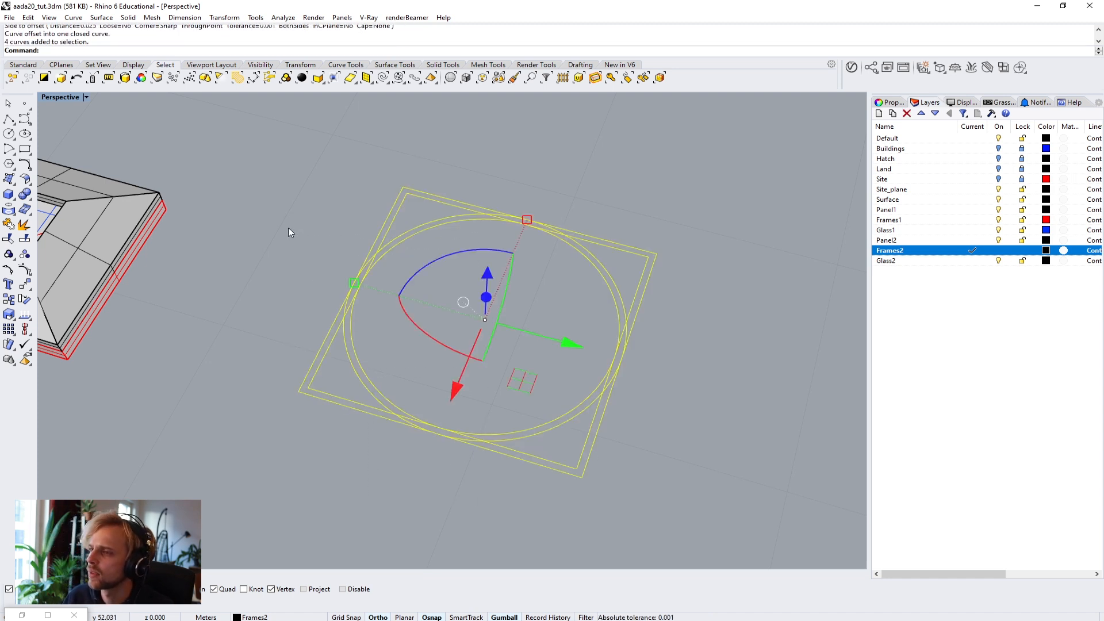
pyautogui.write('t')
pyautogui.press('Return')
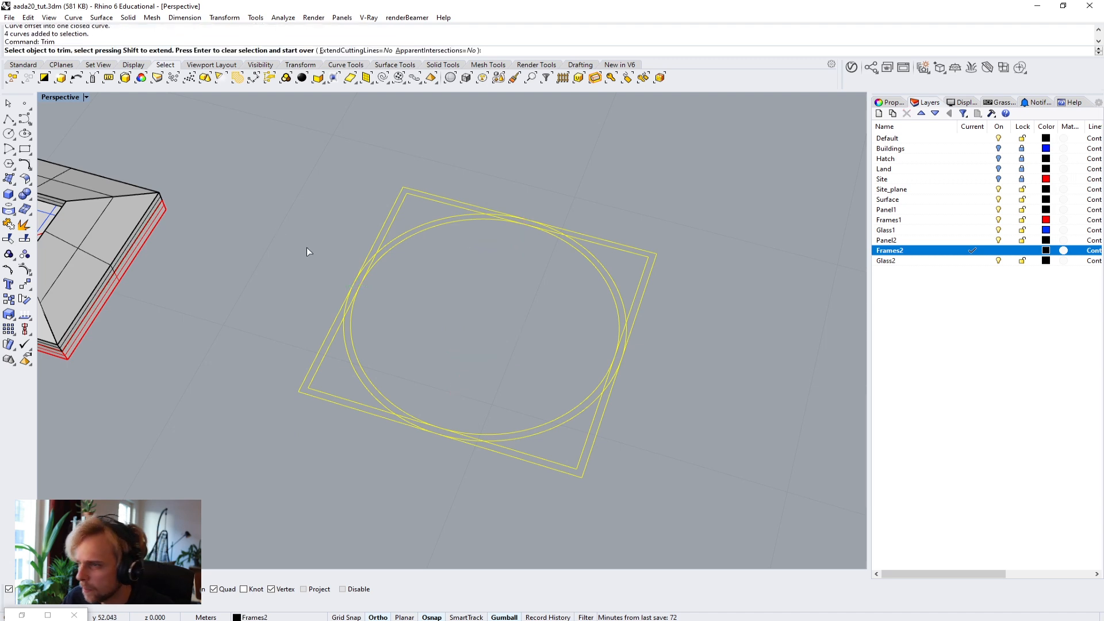
pyautogui.scroll(5, 404, 264)
pyautogui.click(392, 266)
pyautogui.click(392, 282)
pyautogui.click(339, 401)
pyautogui.click(326, 399)
pyautogui.scroll(-5, 402, 350)
pyautogui.scroll(5, 457, 324)
pyautogui.scroll(3, 322, 322)
pyautogui.click(270, 357)
pyautogui.click(269, 367)
pyautogui.keyDown('shift'); pyautogui.moveTo(215, 342); pyautogui.dragTo(333, 347, button='right'); pyautogui.keyUp('shift')
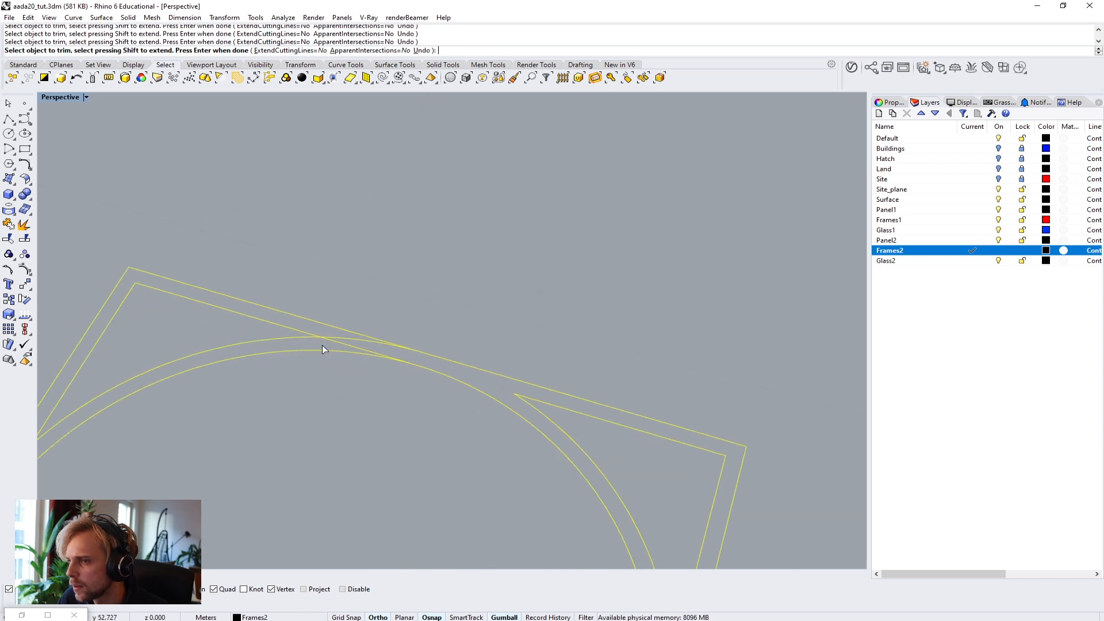
pyautogui.scroll(-5, 374, 402)
pyautogui.scroll(6, 443, 330)
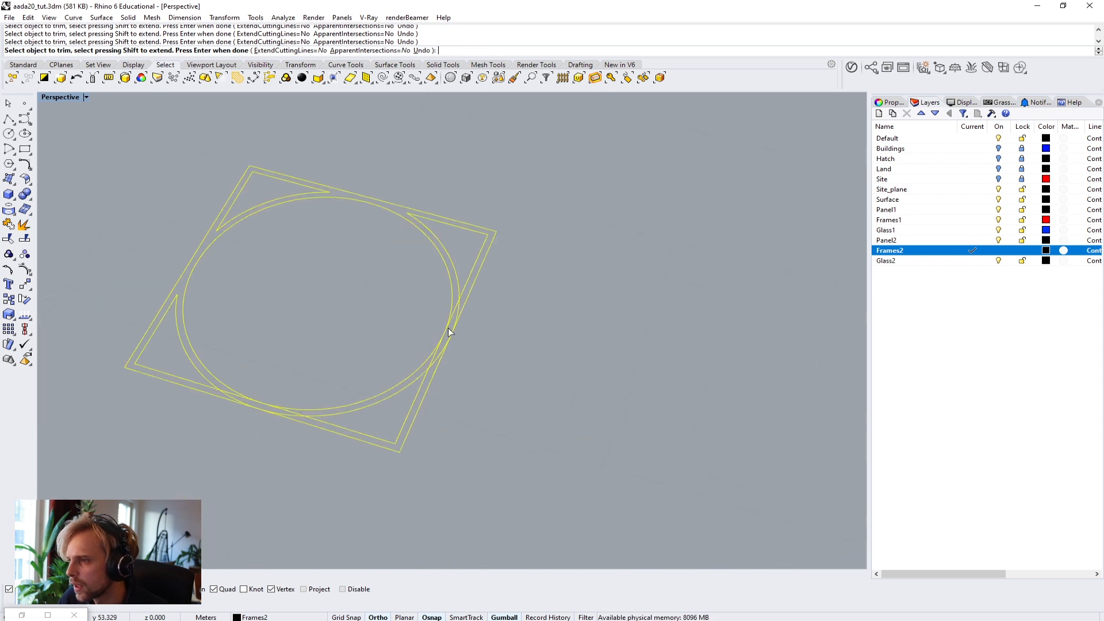
pyautogui.click(471, 292)
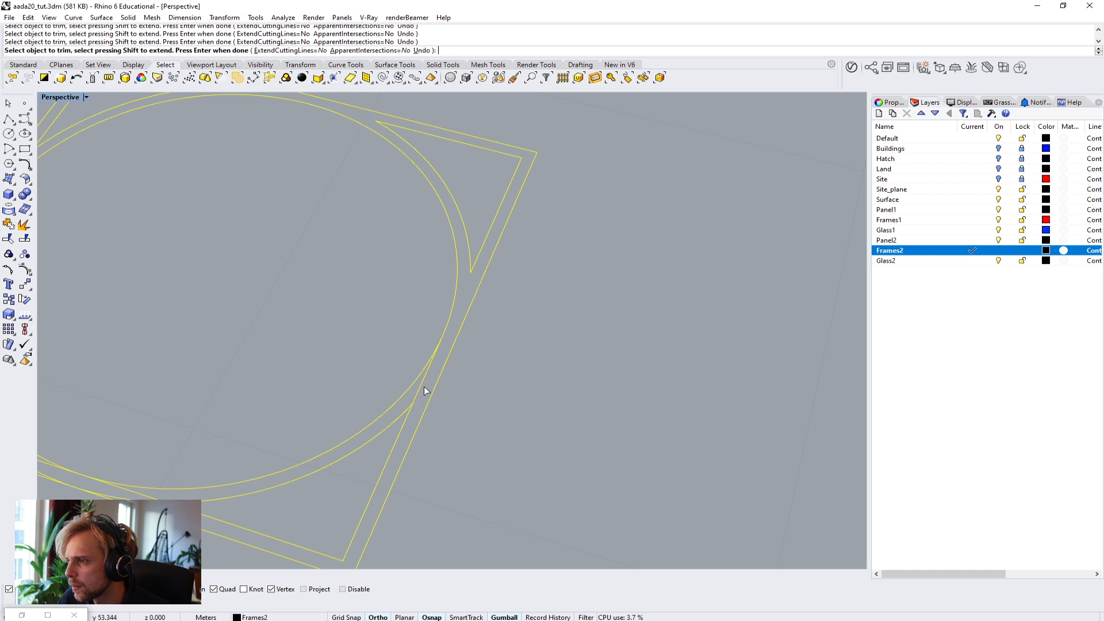
pyautogui.scroll(-3, 343, 442)
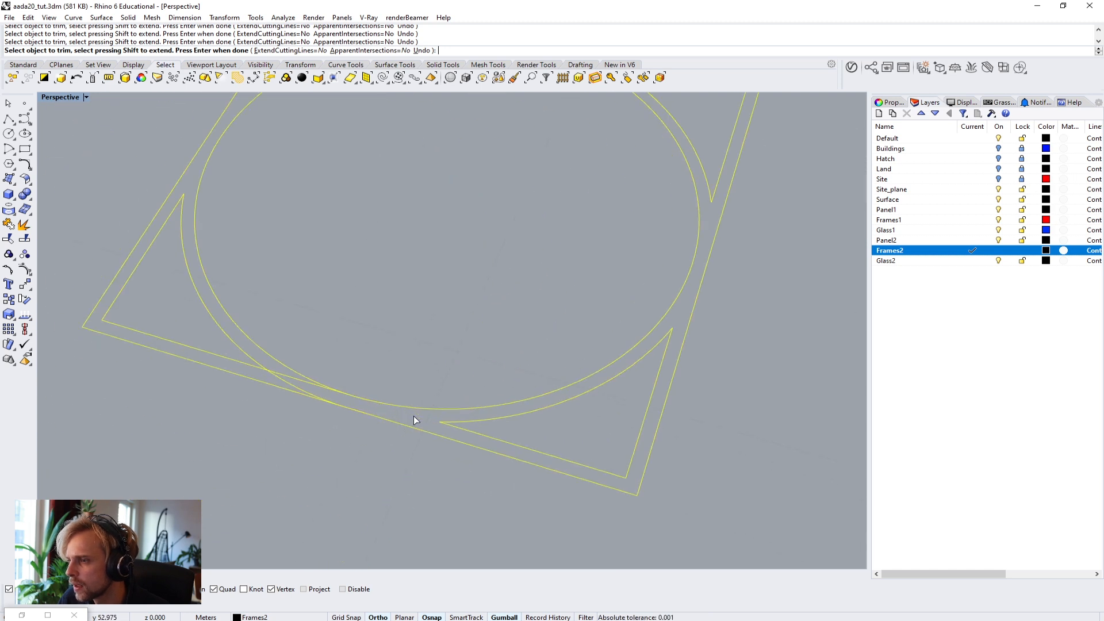
pyautogui.click(289, 382)
pyautogui.scroll(-8, 306, 373)
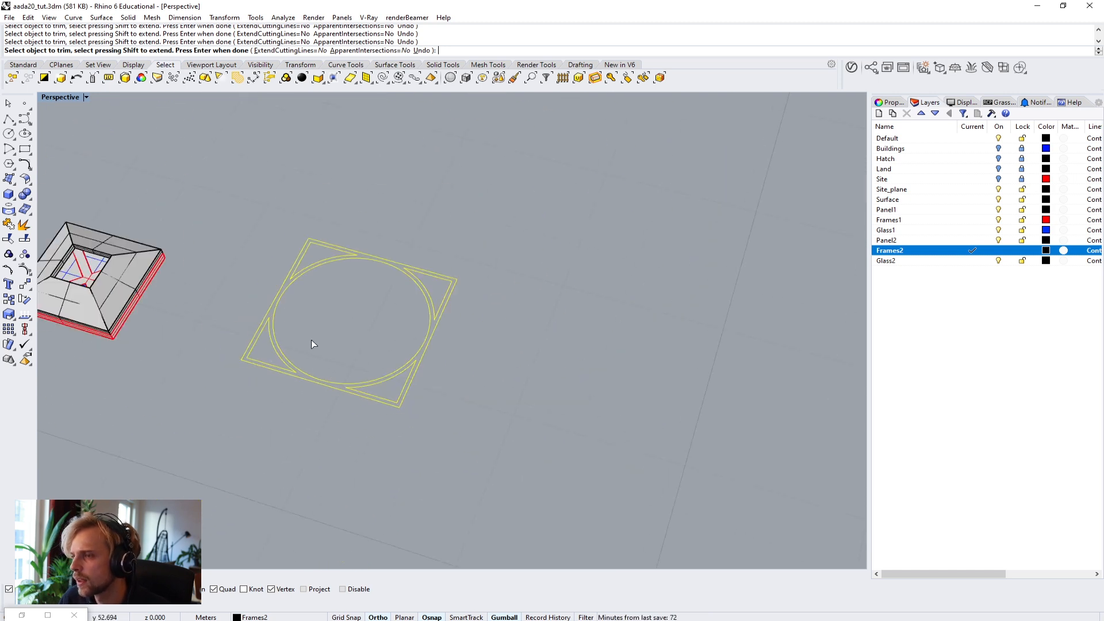
pyautogui.press('Return')
pyautogui.press('Escape')
# Step: Join the trimmed frame curves, fill them with a planar surface and delete the source curves
pyautogui.moveTo(459, 397); pyautogui.dragTo(182, 190)
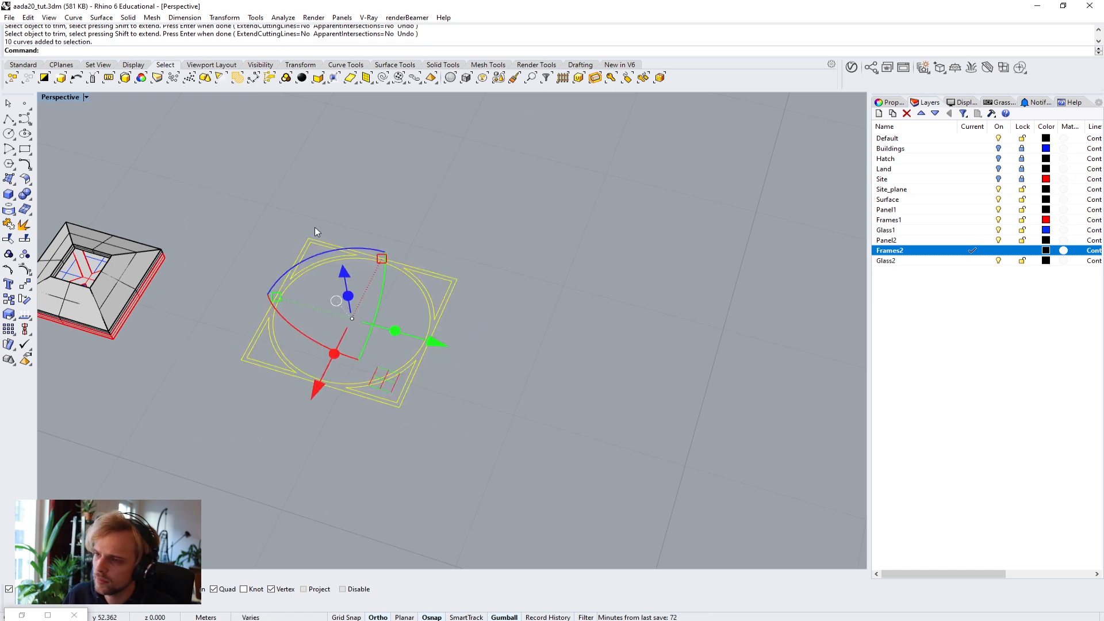
pyautogui.moveTo(314, 226); pyautogui.dragTo(367, 222, button='right')
pyautogui.write('join')
pyautogui.press('Return')
pyautogui.write('planarsrf')
pyautogui.press('Return')
pyautogui.moveTo(325, 242); pyautogui.dragTo(313, 227, button='right')
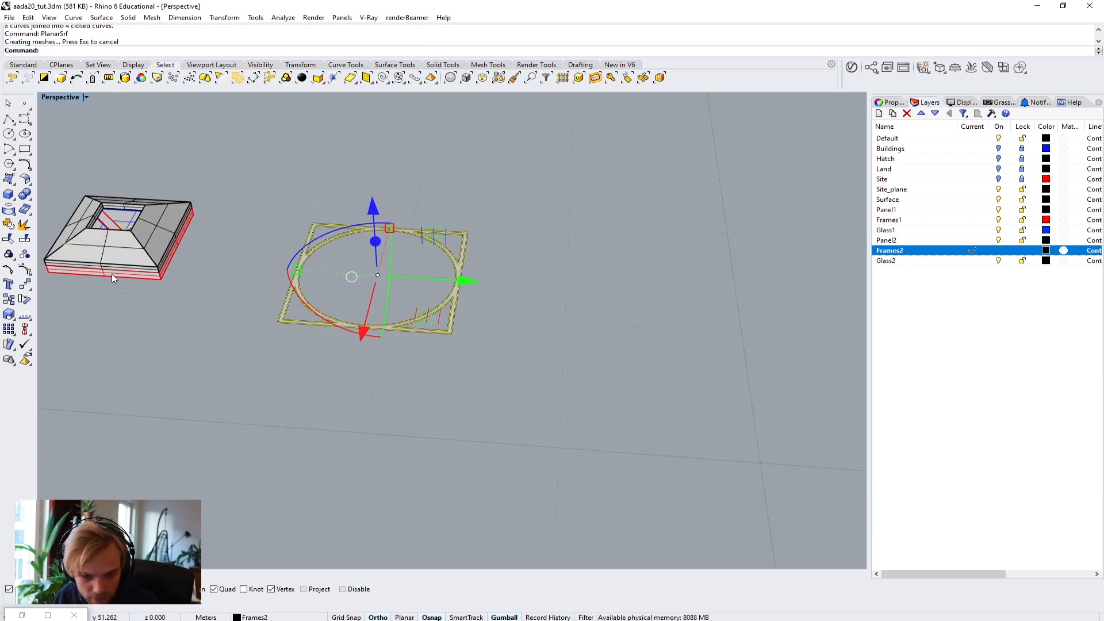
pyautogui.press('Delete')
# Step: Extrude the planar frame surface 0.05 m downward as a solid
pyautogui.scroll(3, 309, 322)
pyautogui.click(377, 329)
pyautogui.write('Exstr')
pyautogui.press('BackSpace')
pyautogui.press('BackSpace')
pyautogui.press('BackSpace')
pyautogui.write('trude')
pyautogui.press('Down')
pyautogui.press('Return')
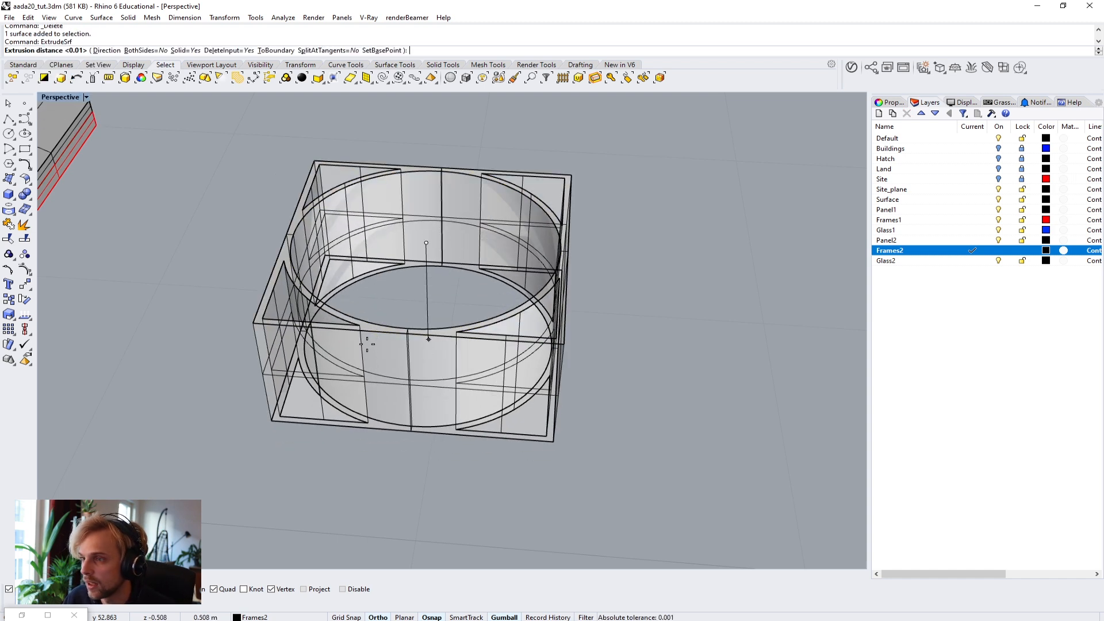
pyautogui.write('0./05')
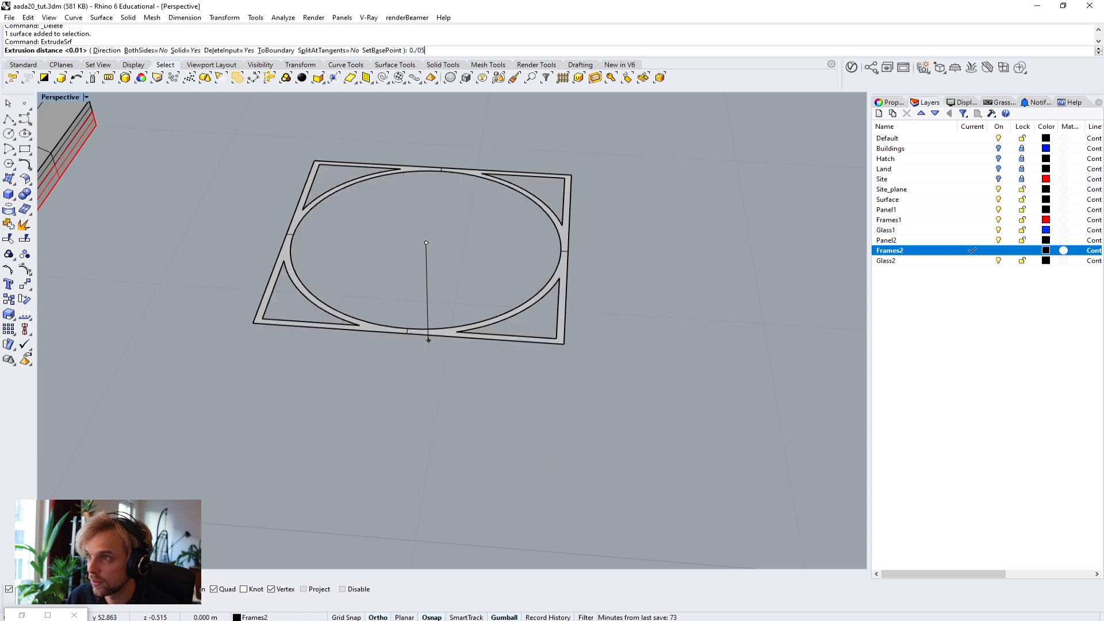
pyautogui.moveTo(429, 339); pyautogui.dragTo(389, 334, button='right')
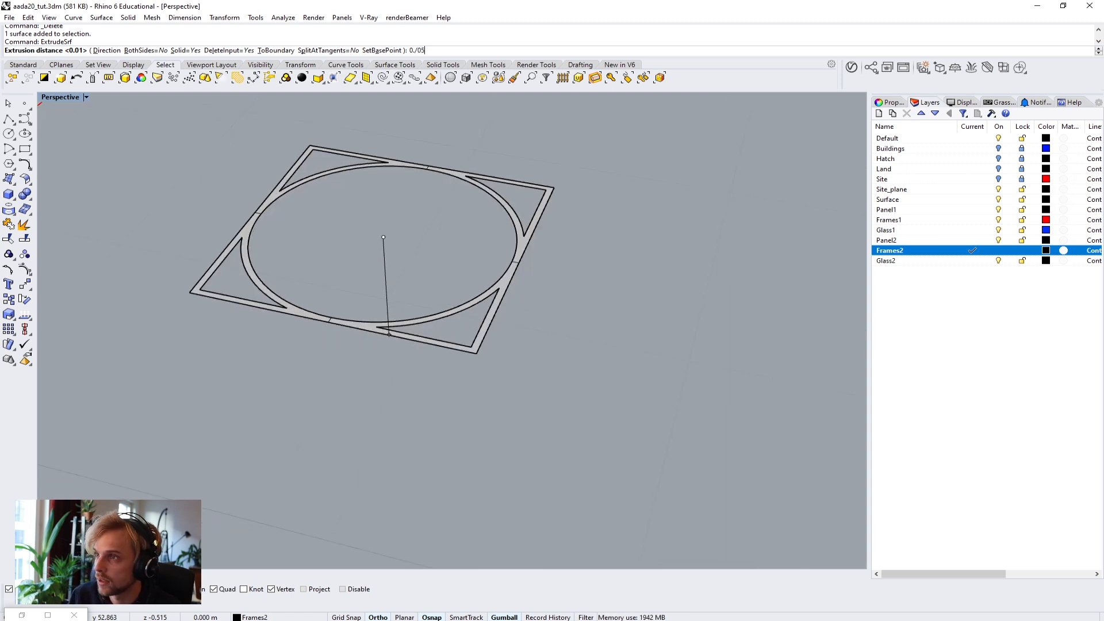
pyautogui.press('Delete')
pyautogui.press('Delete')
pyautogui.write('05')
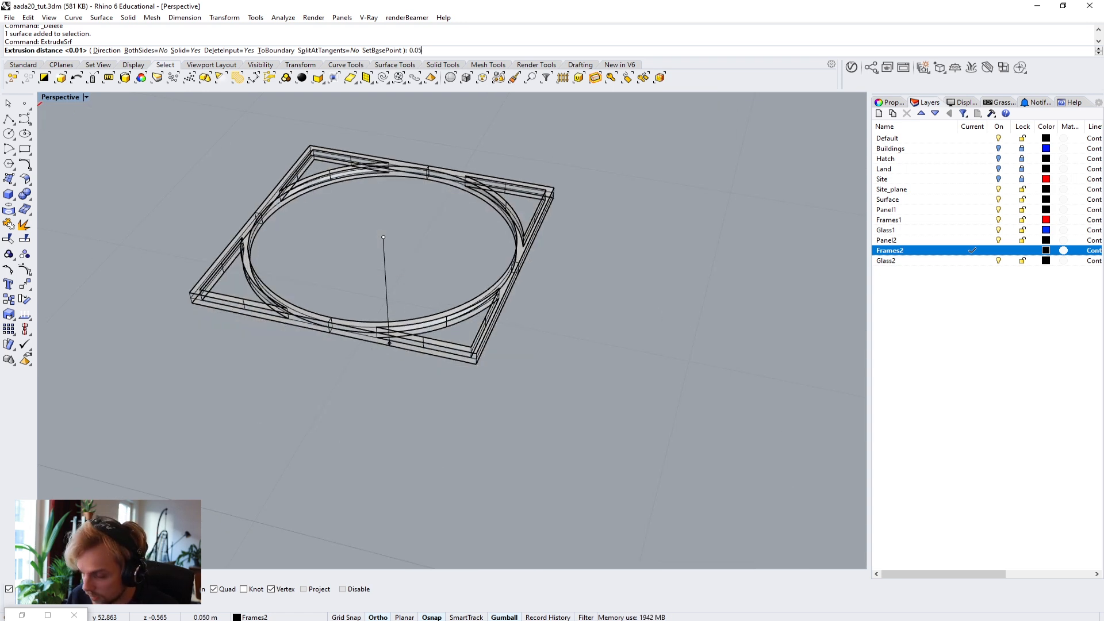
pyautogui.press('Return')
# Step: Duplicate the upper inner edges of the frame's round opening and its four corner openings with DupEdge
pyautogui.moveTo(364, 347); pyautogui.dragTo(203, 251, button='right')
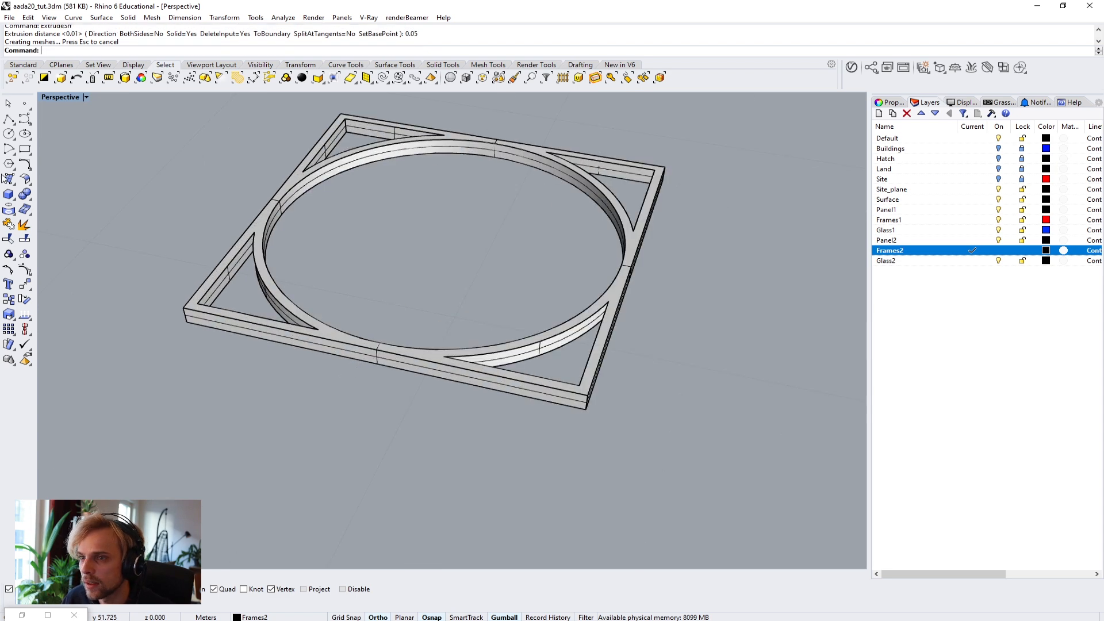
pyautogui.click(242, 253)
pyautogui.click(192, 222)
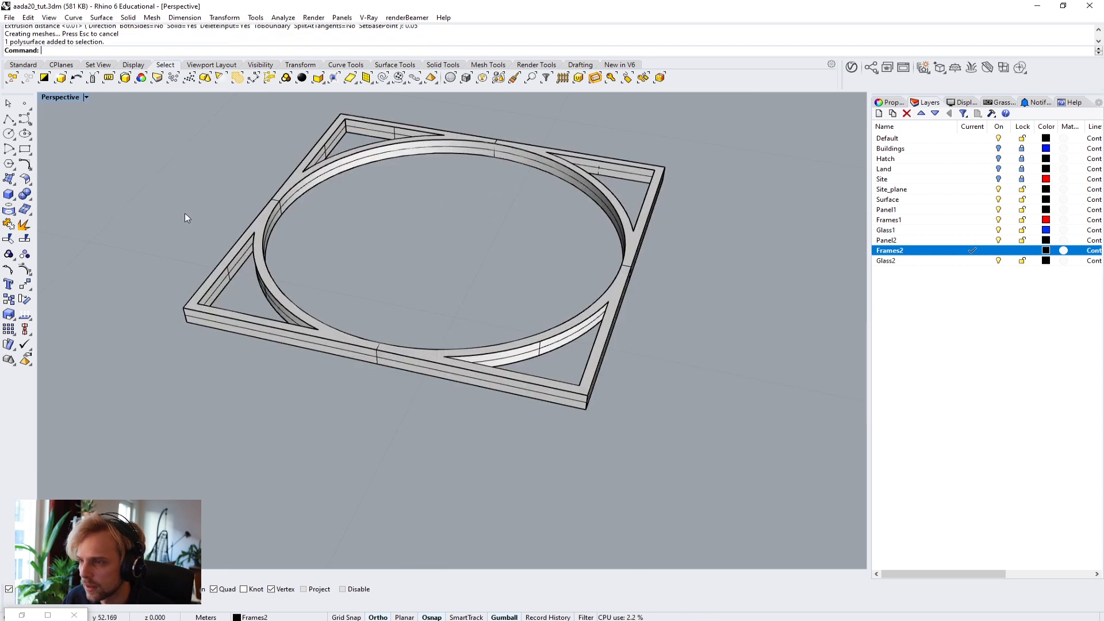
pyautogui.write('DupEdge')
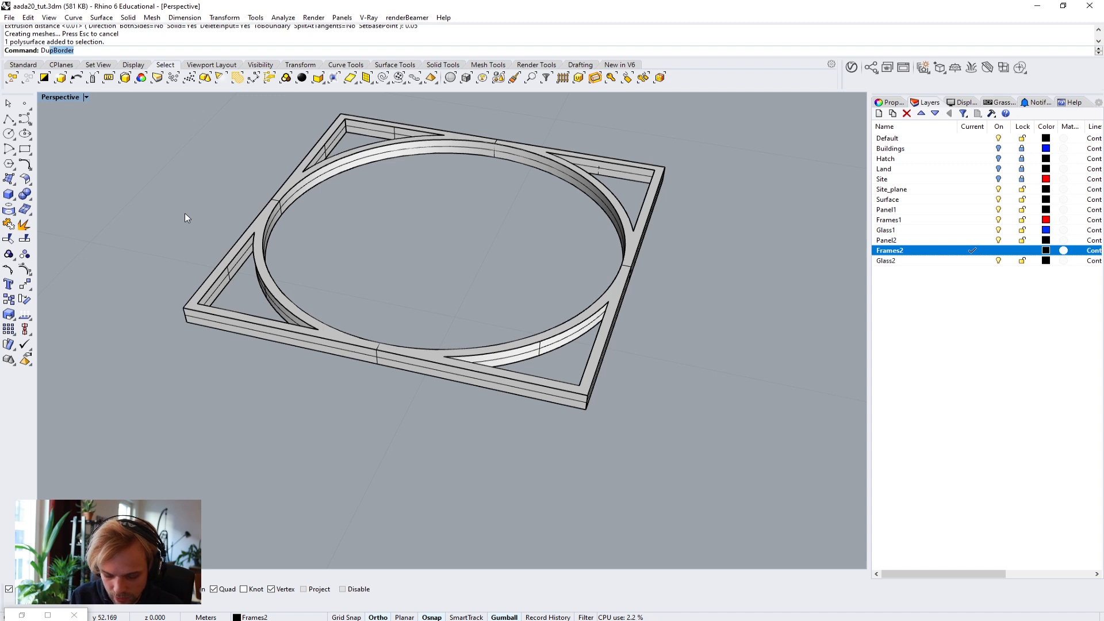
pyautogui.press('Return')
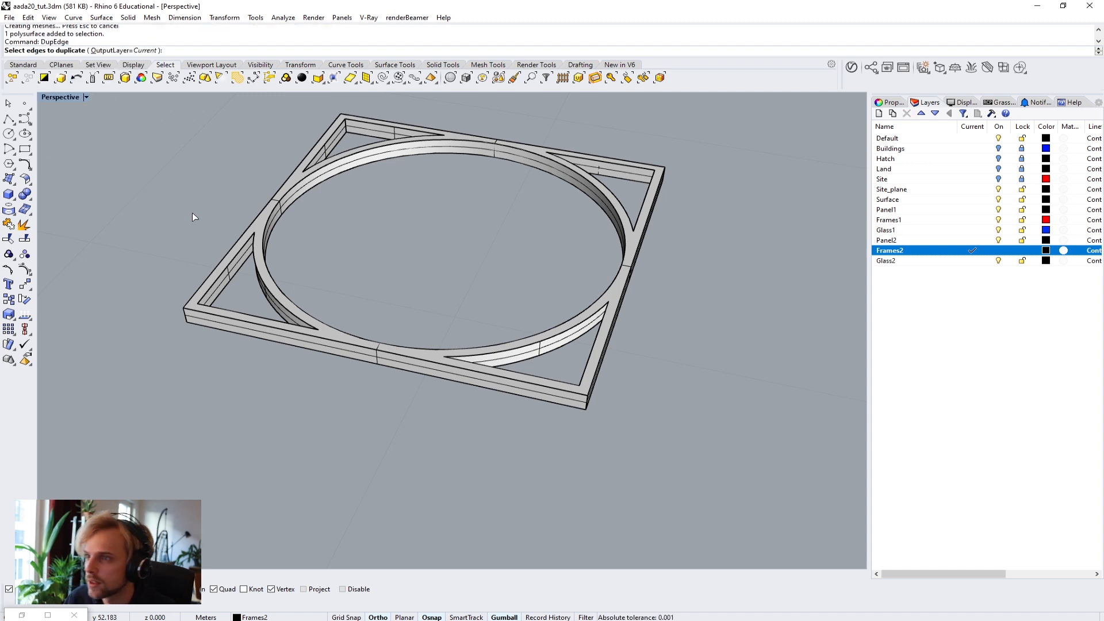
pyautogui.click(232, 262)
pyautogui.click(256, 292)
pyautogui.click(274, 322)
pyautogui.click(347, 328)
pyautogui.click(333, 164)
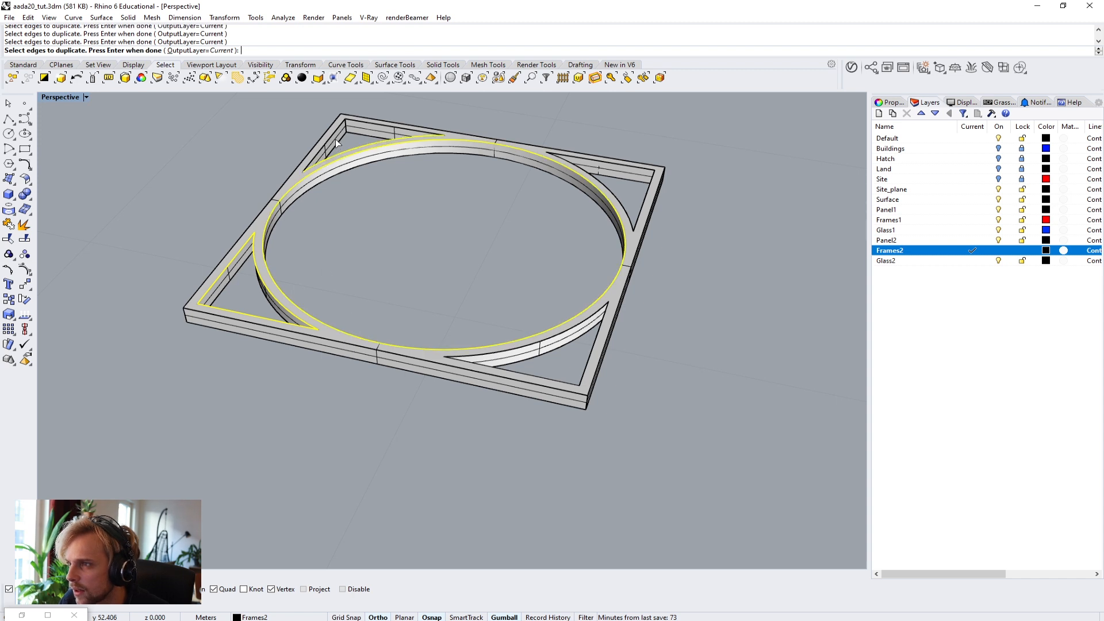
pyautogui.click(355, 122)
pyautogui.click(592, 161)
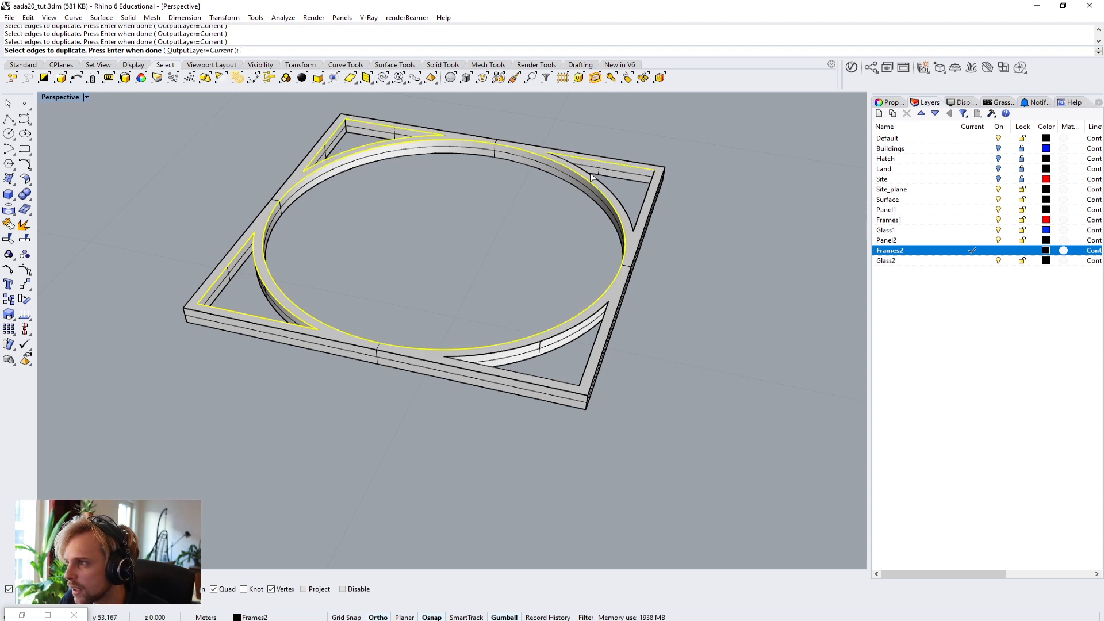
pyautogui.click(645, 198)
pyautogui.click(578, 329)
pyautogui.press('Return')
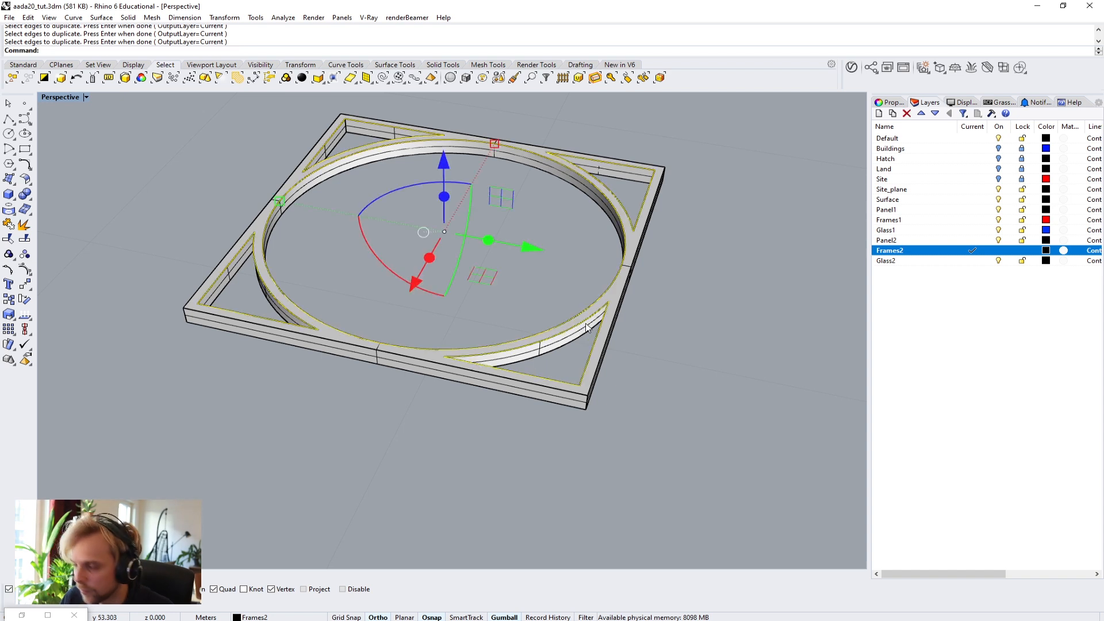
# Step: Join the duplicated edges, fill all five openings with planar surfaces and delete the source curves
pyautogui.write('join')
pyautogui.press('Return')
pyautogui.write('P')
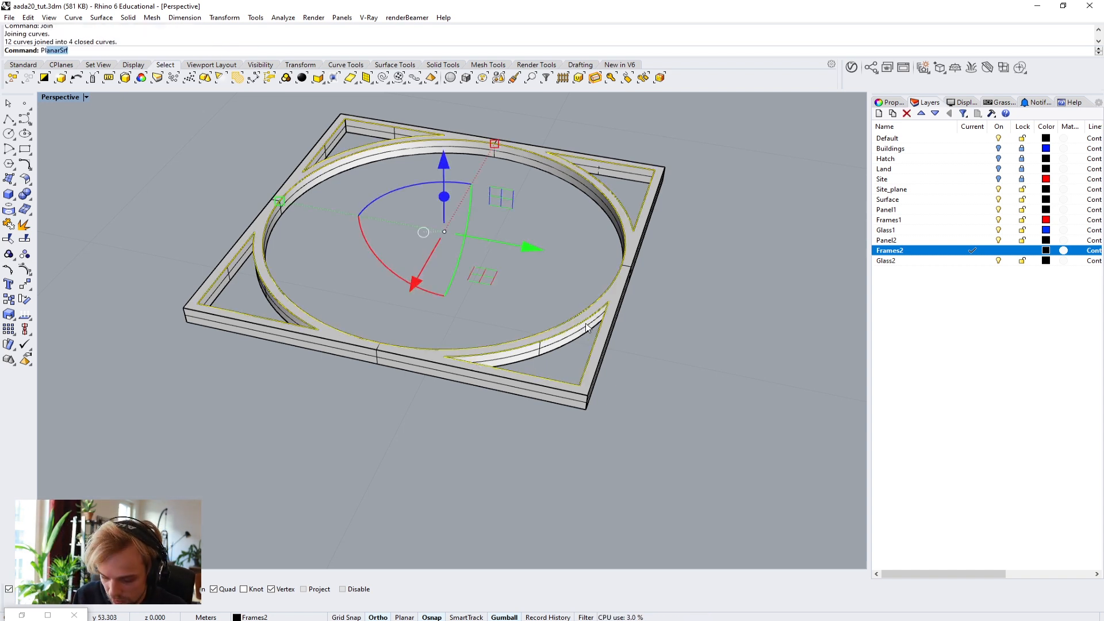
pyautogui.write('la')
pyautogui.press('Return')
pyautogui.press('Delete')
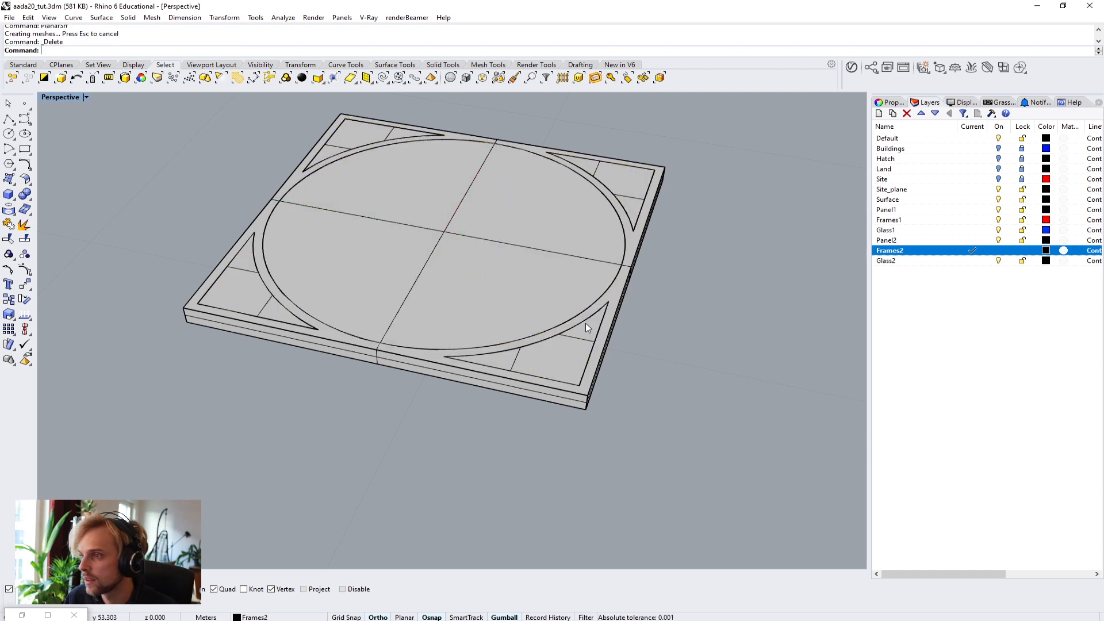
# Step: Thicken the five opening surfaces into solids with OffsetSrf, flipping the directions so that all of them offset downward
pyautogui.click(467, 247)
pyautogui.keyDown('shift'); pyautogui.click(391, 138); pyautogui.keyUp('shift')
pyautogui.keyDown('shift'); pyautogui.click(609, 184); pyautogui.keyUp('shift')
pyautogui.keyDown('shift'); pyautogui.click(571, 354); pyautogui.keyUp('shift')
pyautogui.keyDown('shift'); pyautogui.click(253, 305); pyautogui.keyUp('shift')
pyautogui.write('Off')
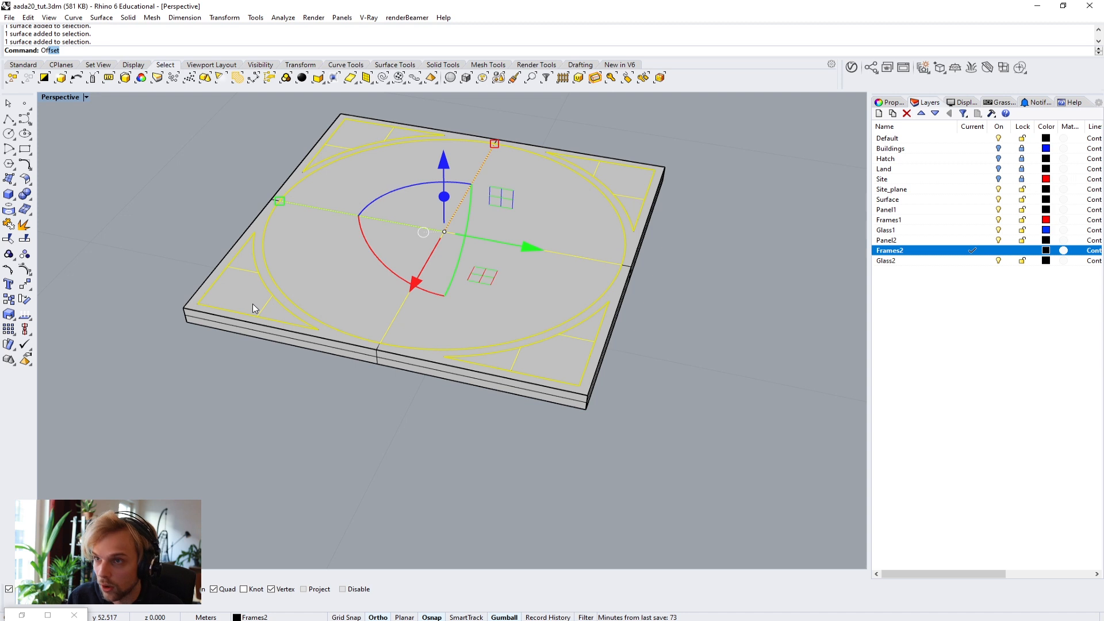
pyautogui.write('se')
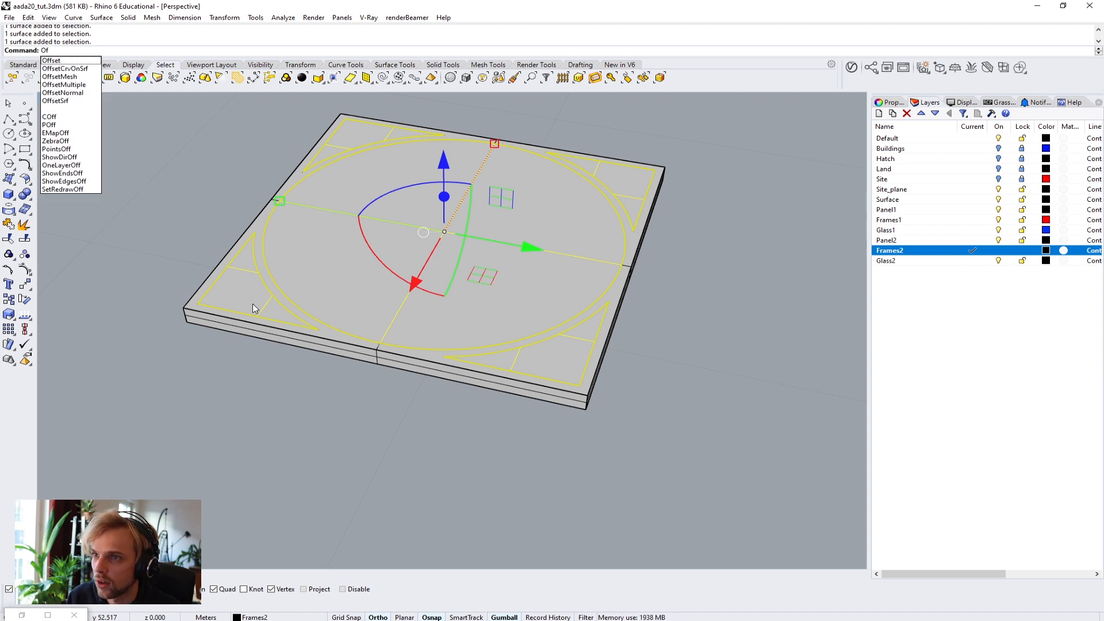
pyautogui.write('tSrf')
pyautogui.press('Return')
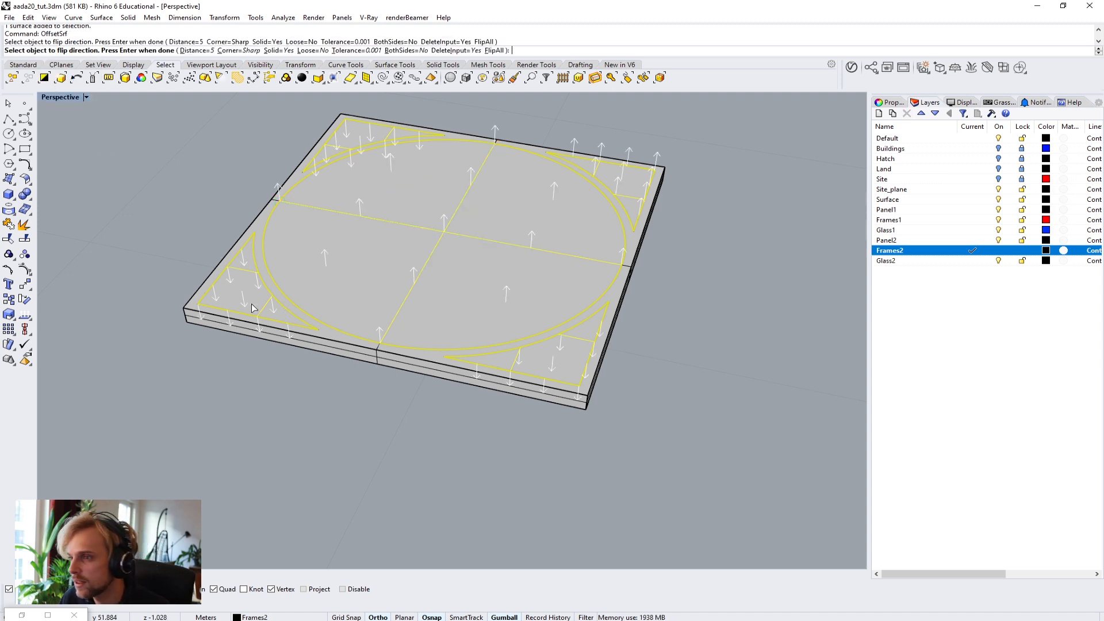
pyautogui.click(355, 132)
pyautogui.click(356, 139)
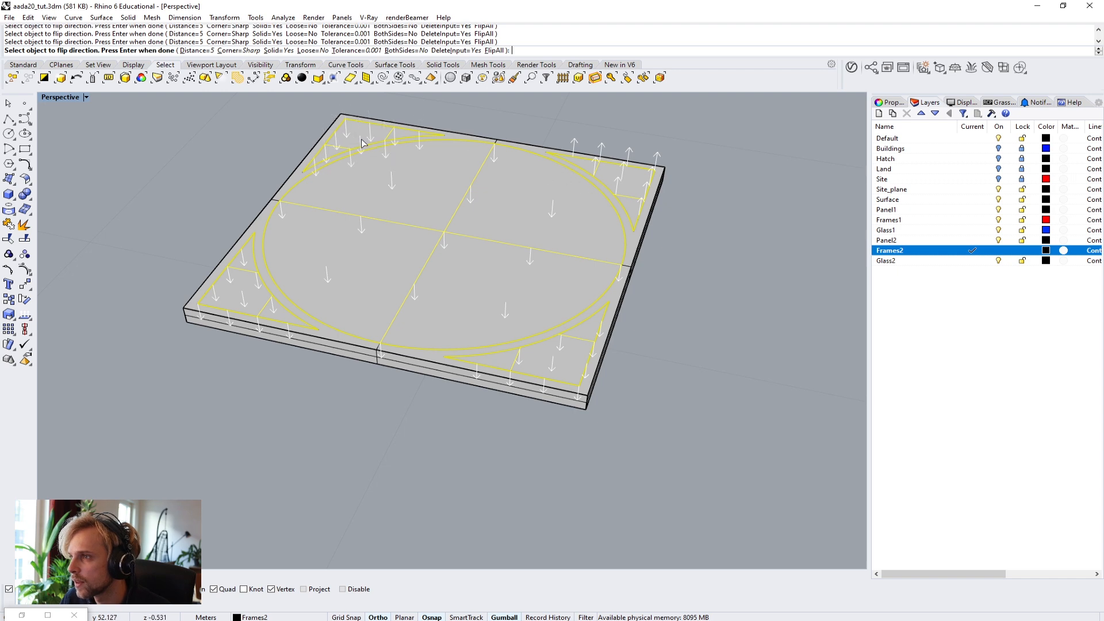
pyautogui.click(616, 181)
pyautogui.moveTo(475, 326); pyautogui.dragTo(398, 298, button='right')
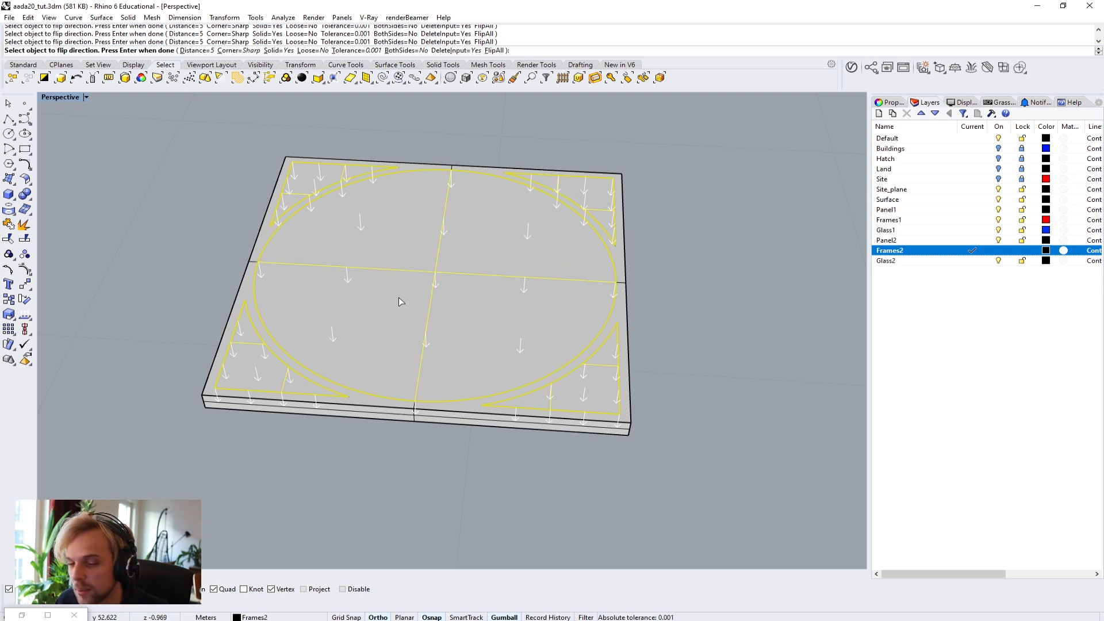
pyautogui.press('Return')
# Step: Move the five glass panes 0.01 m down into the frame
pyautogui.moveTo(399, 298); pyautogui.dragTo(503, 161, button='right')
pyautogui.click(504, 158)
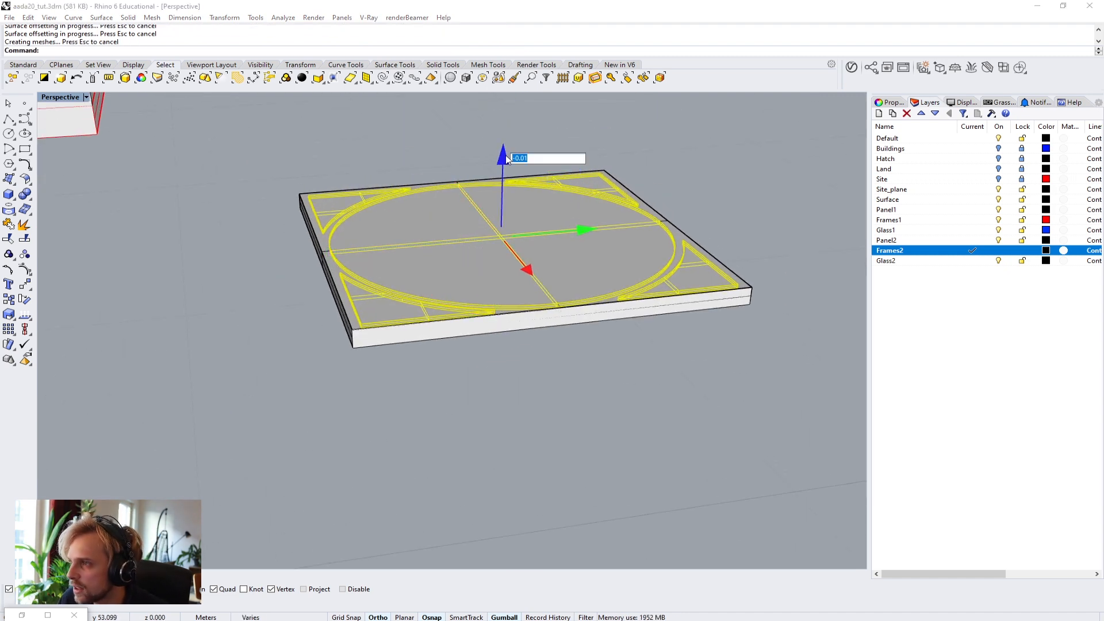
pyautogui.press('Return')
pyautogui.click(353, 102)
# Step: Assign the round pane and the four corner panes to the Glass2 layer
pyautogui.moveTo(353, 104); pyautogui.dragTo(359, 270, button='right')
pyautogui.click(359, 270)
pyautogui.keyDown('shift'); pyautogui.click(281, 205); pyautogui.keyUp('shift')
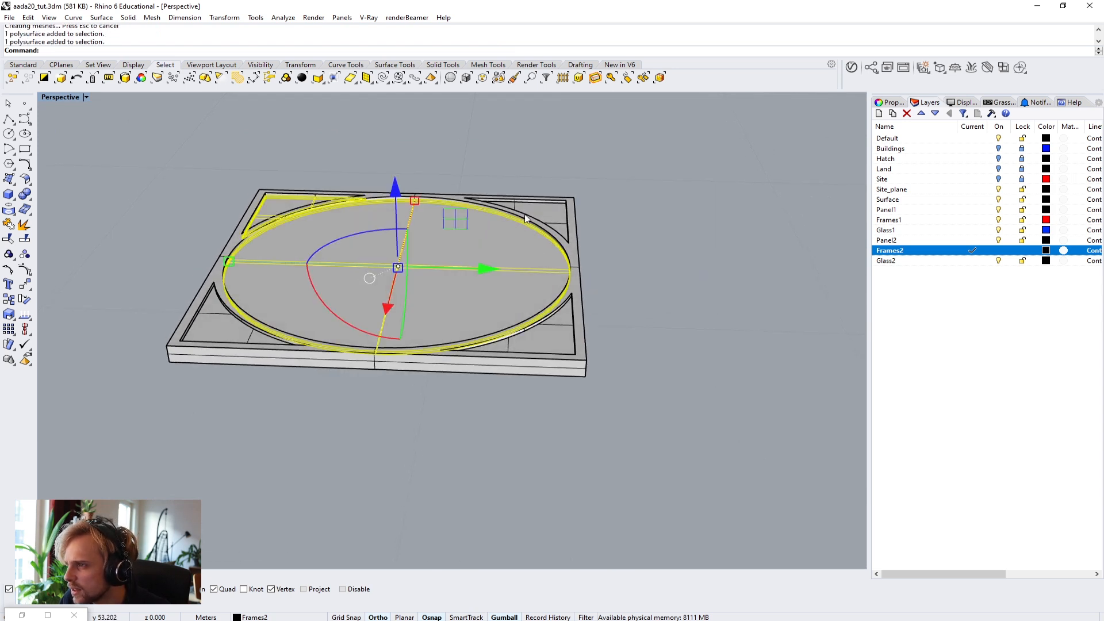
pyautogui.keyDown('shift'); pyautogui.click(561, 218); pyautogui.keyUp('shift')
pyautogui.keyDown('shift'); pyautogui.click(459, 344); pyautogui.keyUp('shift')
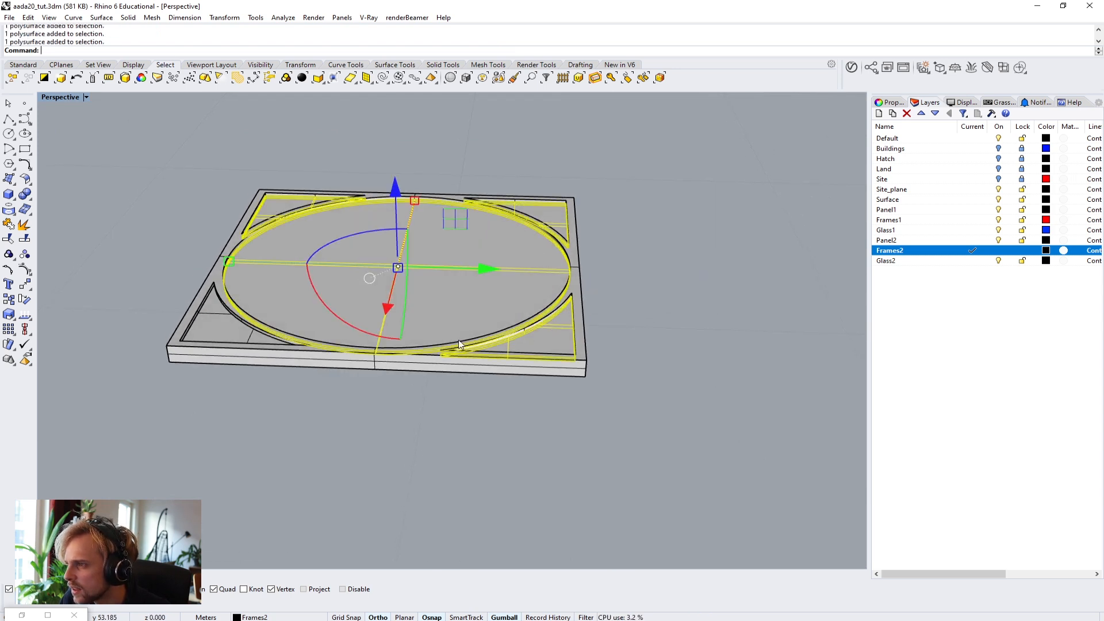
pyautogui.keyDown('shift'); pyautogui.click(222, 328); pyautogui.keyUp('shift')
pyautogui.click(906, 263)
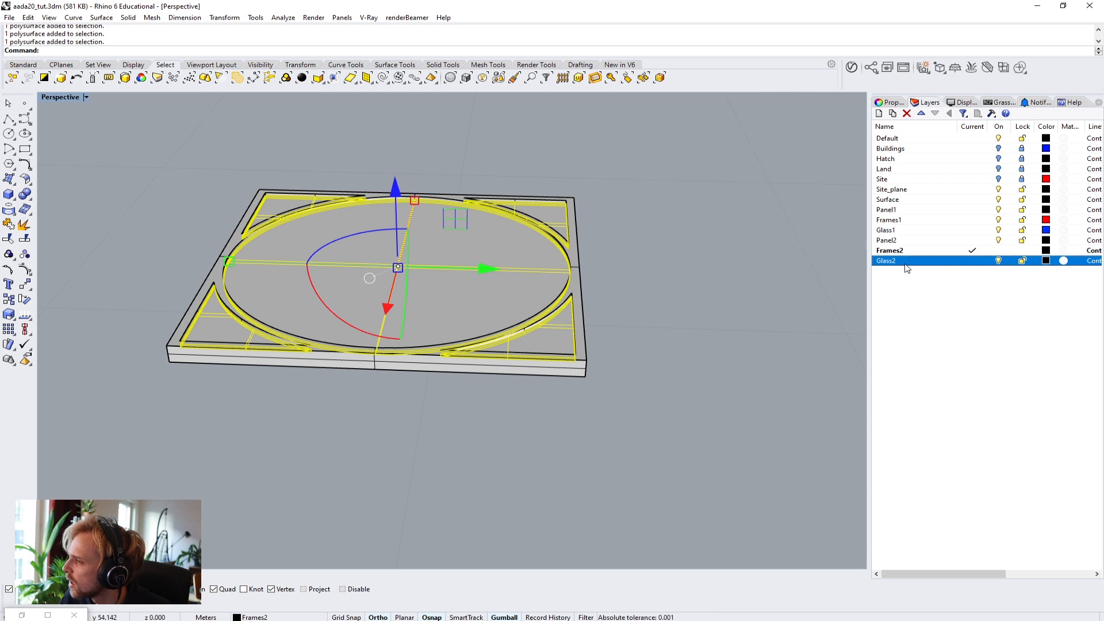
pyautogui.rightClick(906, 266)
pyautogui.click(954, 451)
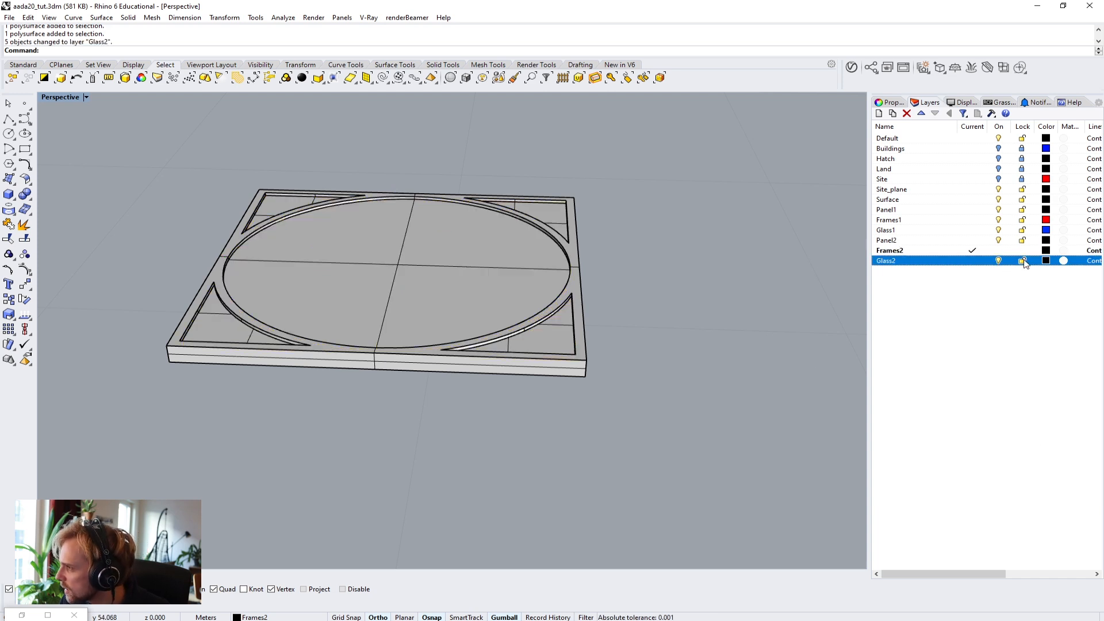
# Step: Set the Glass2 layer's colour to blue and the Frames2 layer's colour to red
pyautogui.click(1046, 261)
pyautogui.click(560, 342)
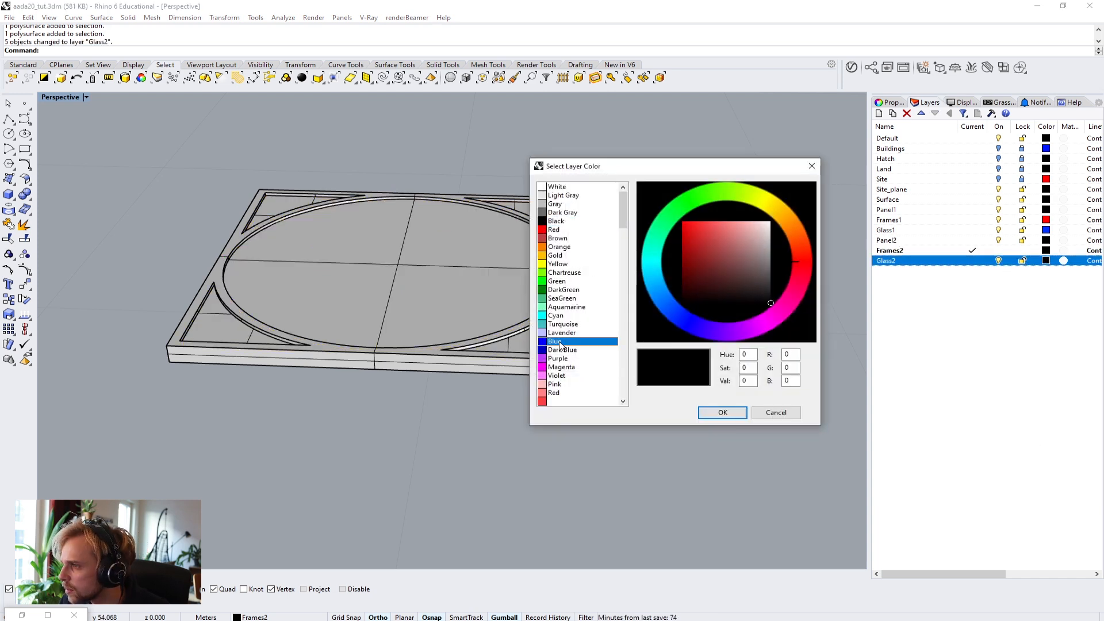
pyautogui.click(722, 412)
pyautogui.click(1046, 250)
pyautogui.click(554, 229)
pyautogui.click(722, 412)
pyautogui.moveTo(594, 371); pyautogui.dragTo(609, 340, button='right')
pyautogui.scroll(-3, 609, 339)
pyautogui.scroll(3, 496, 362)
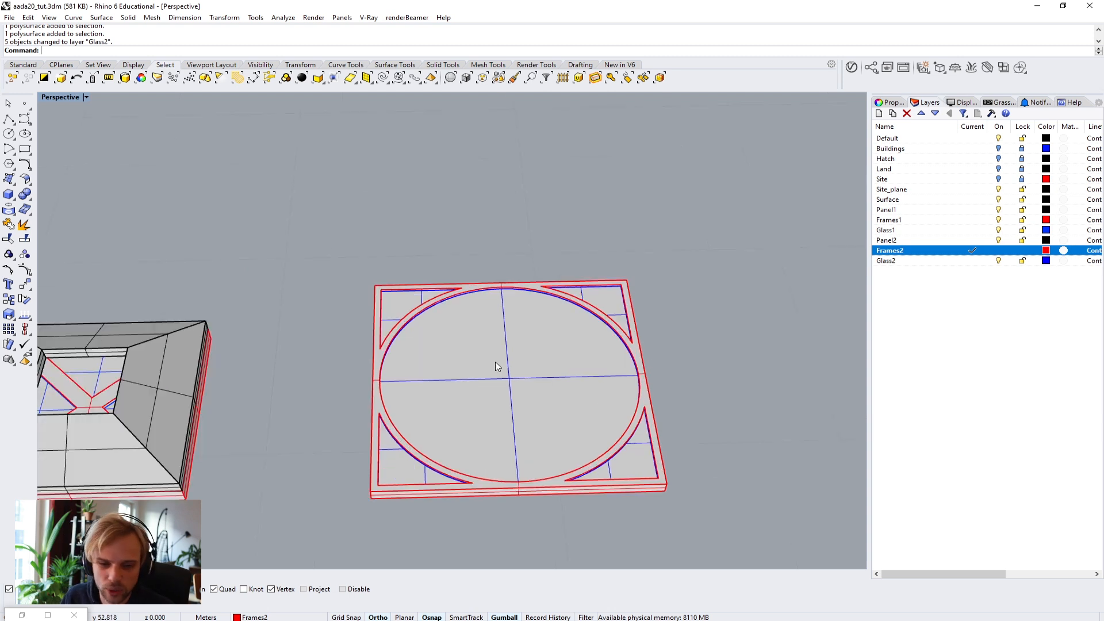
pyautogui.keyDown('shift'); pyautogui.moveTo(478, 353); pyautogui.dragTo(392, 312, button='right'); pyautogui.keyUp('shift')
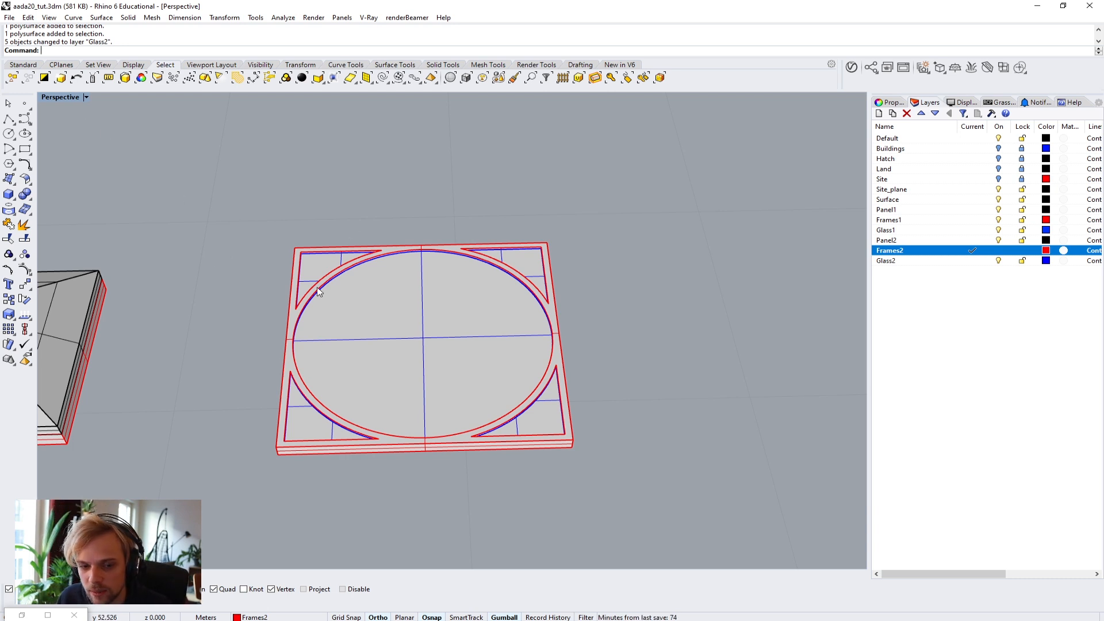
# Step: Switch to Grasshopper and examine the optional random tile rotation group and the note about connecting its Rotate 3D output
pyautogui.click(23, 616)
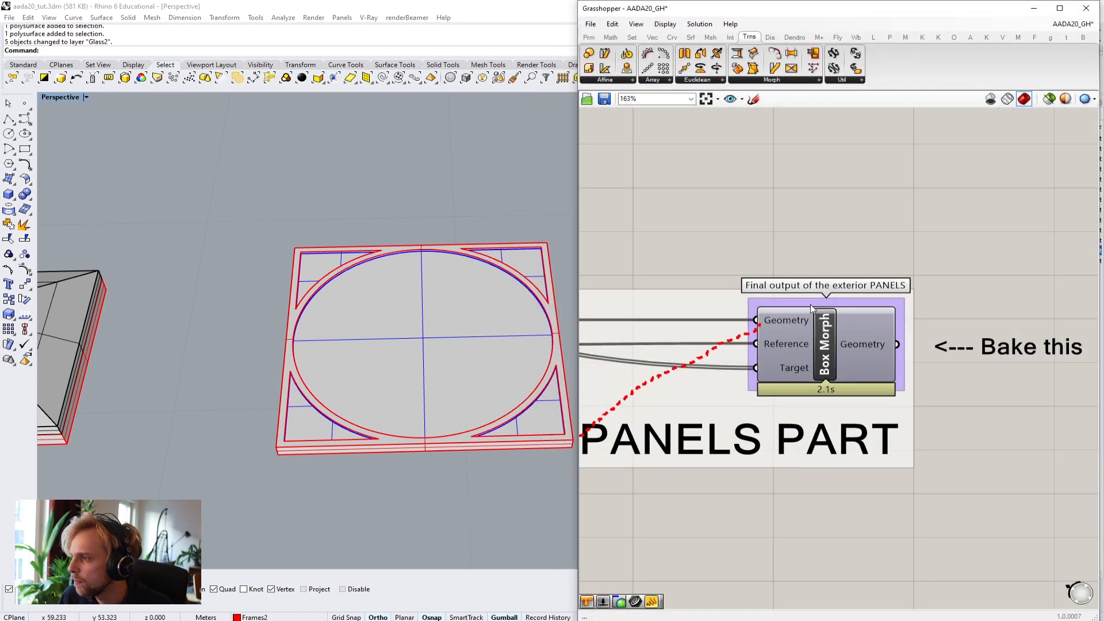
pyautogui.scroll(-3, 809, 305)
pyautogui.scroll(4, 819, 282)
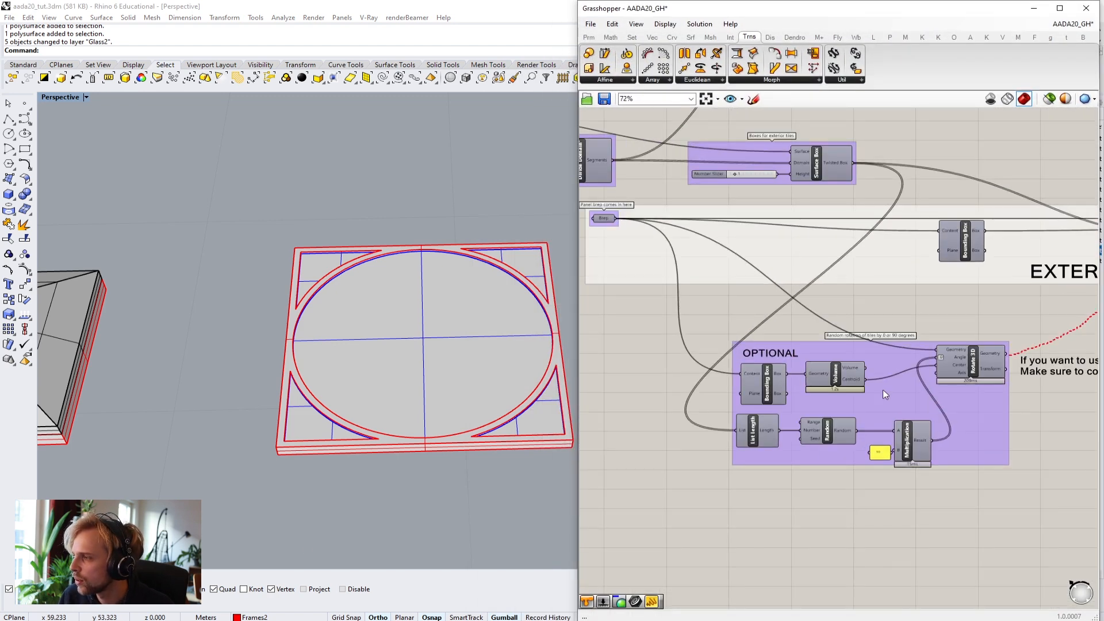
pyautogui.moveTo(1035, 504); pyautogui.dragTo(722, 338)
pyautogui.scroll(3, 915, 413)
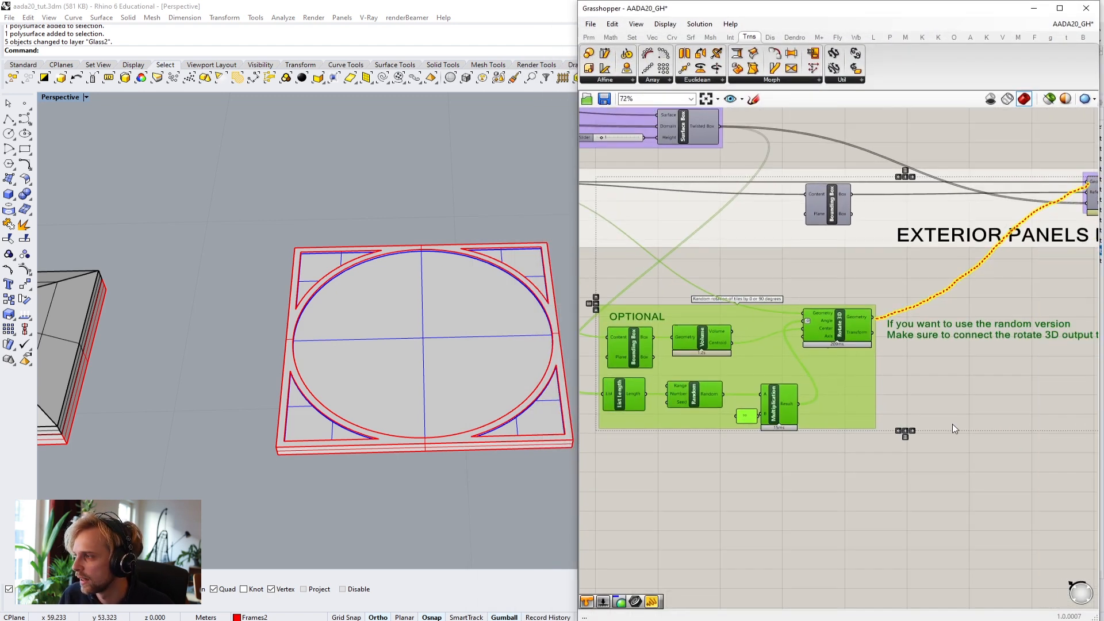
pyautogui.moveTo(982, 333); pyautogui.dragTo(716, 354, button='right')
pyautogui.moveTo(855, 343); pyautogui.dragTo(755, 338, button='right')
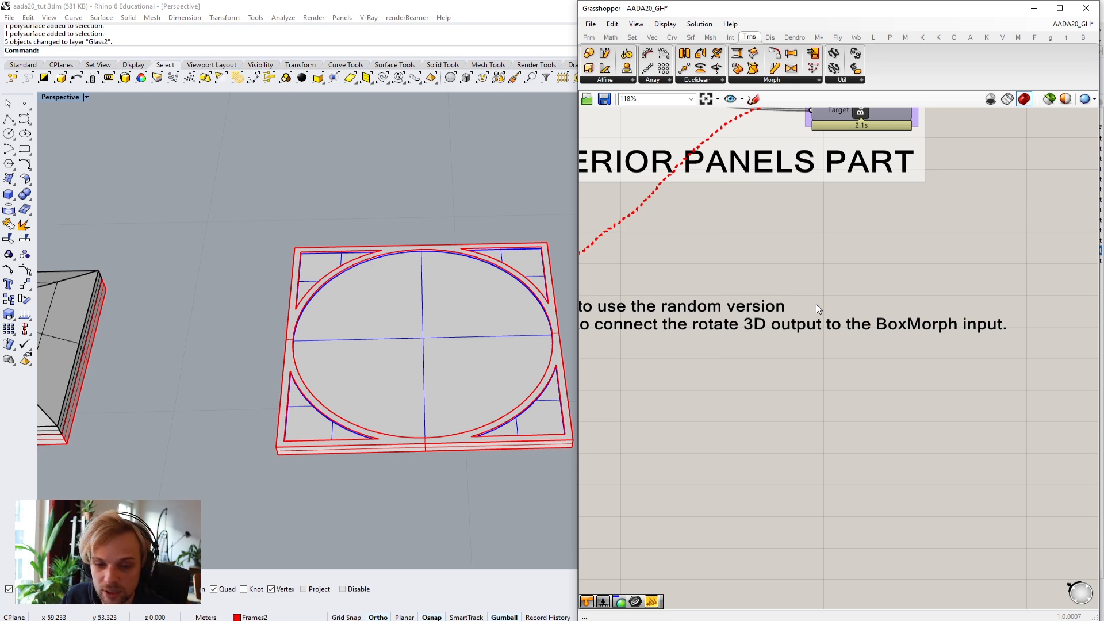
pyautogui.scroll(-4, 815, 280)
pyautogui.scroll(3, 860, 340)
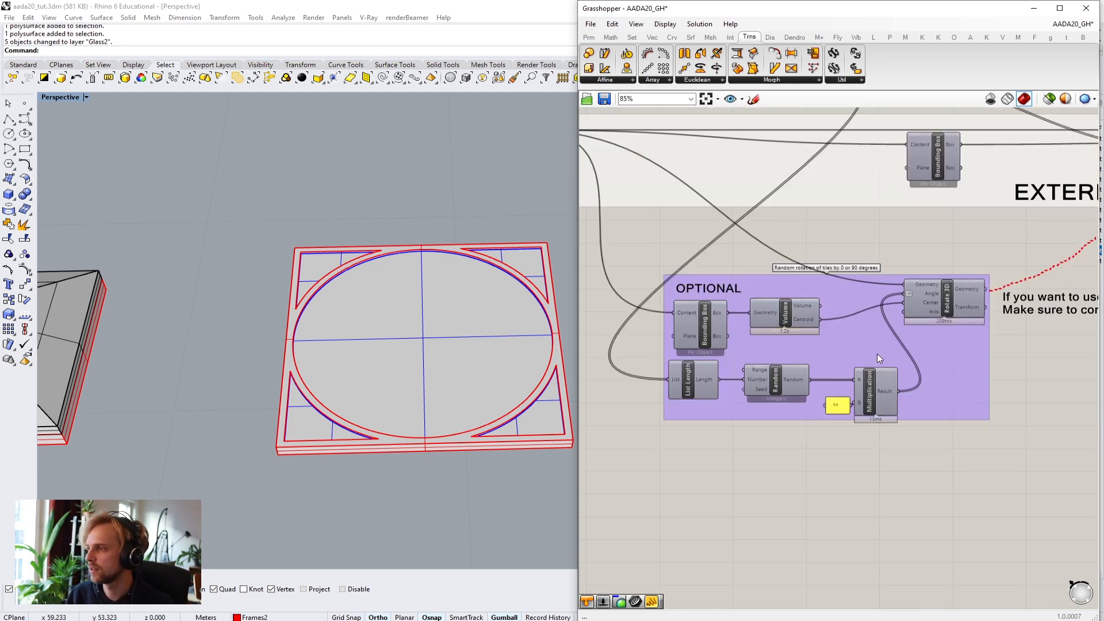
pyautogui.scroll(-4, 856, 356)
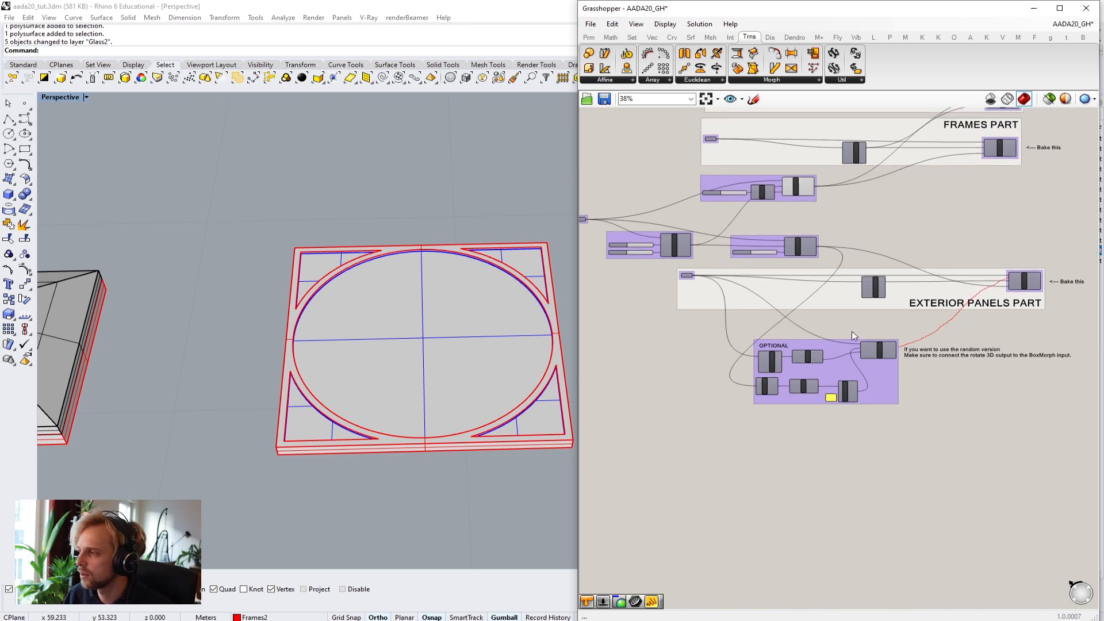
# Step: In Rhino, draw two 0.5 m radius circles centred on diagonally opposite corners of the frame, each reaching the adjacent edge midpoints
pyautogui.moveTo(359, 252); pyautogui.dragTo(95, 154, button='right')
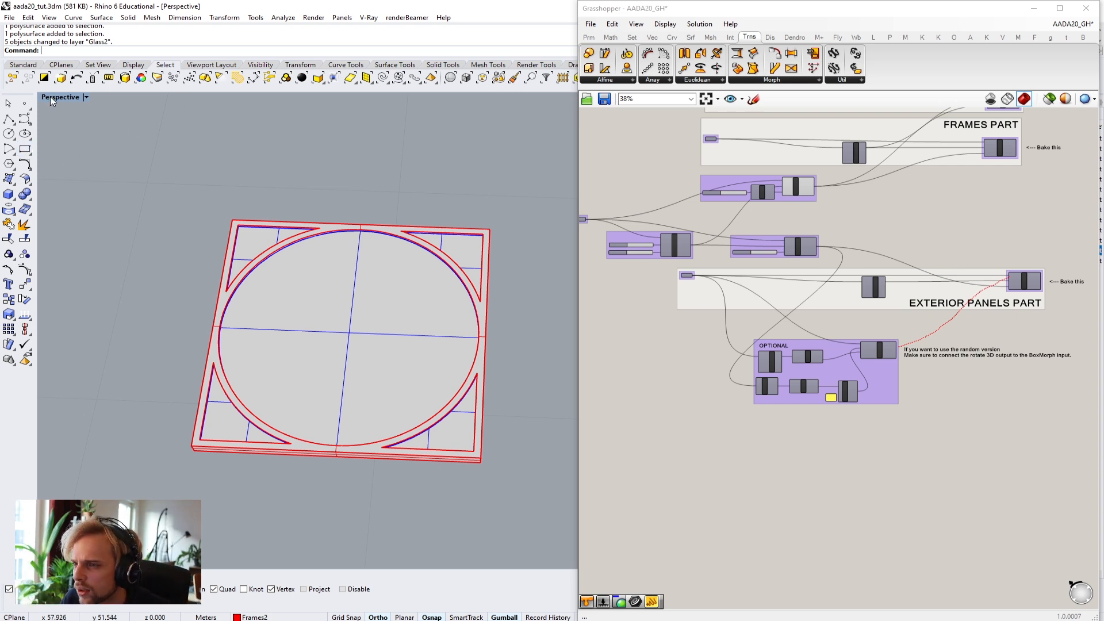
pyautogui.click(8, 133)
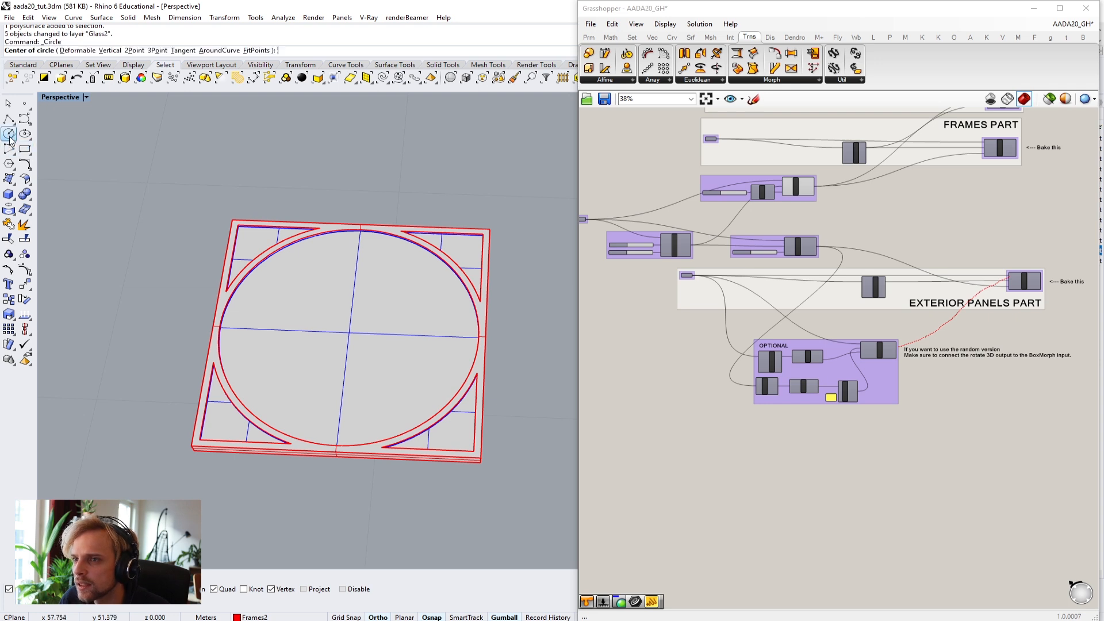
pyautogui.click(192, 446)
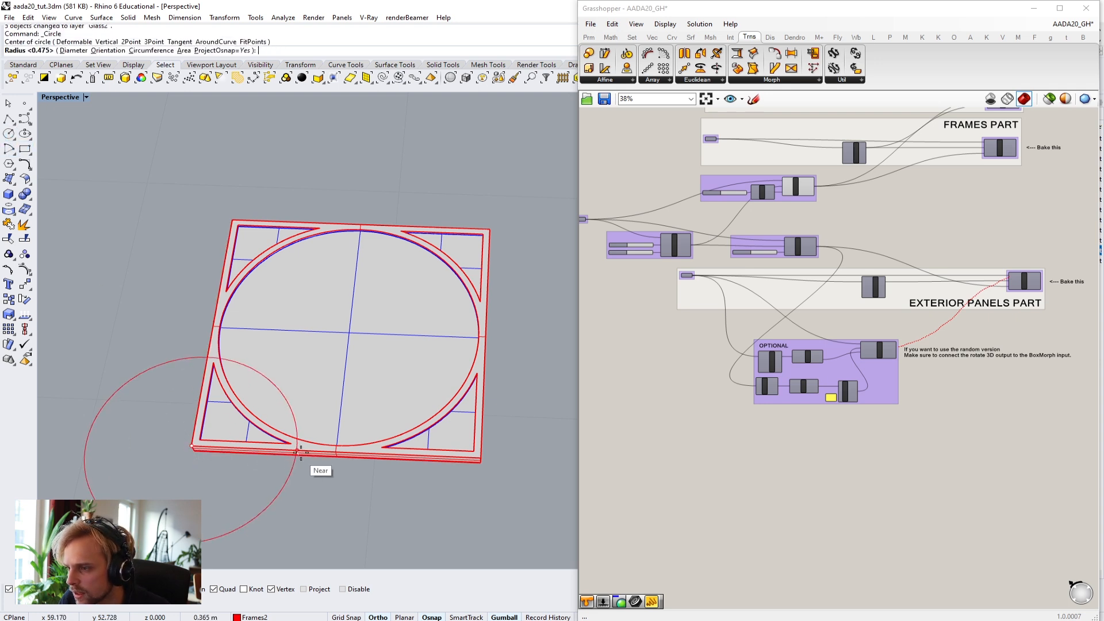
pyautogui.click(337, 454)
pyautogui.press('Return')
pyautogui.click(490, 229)
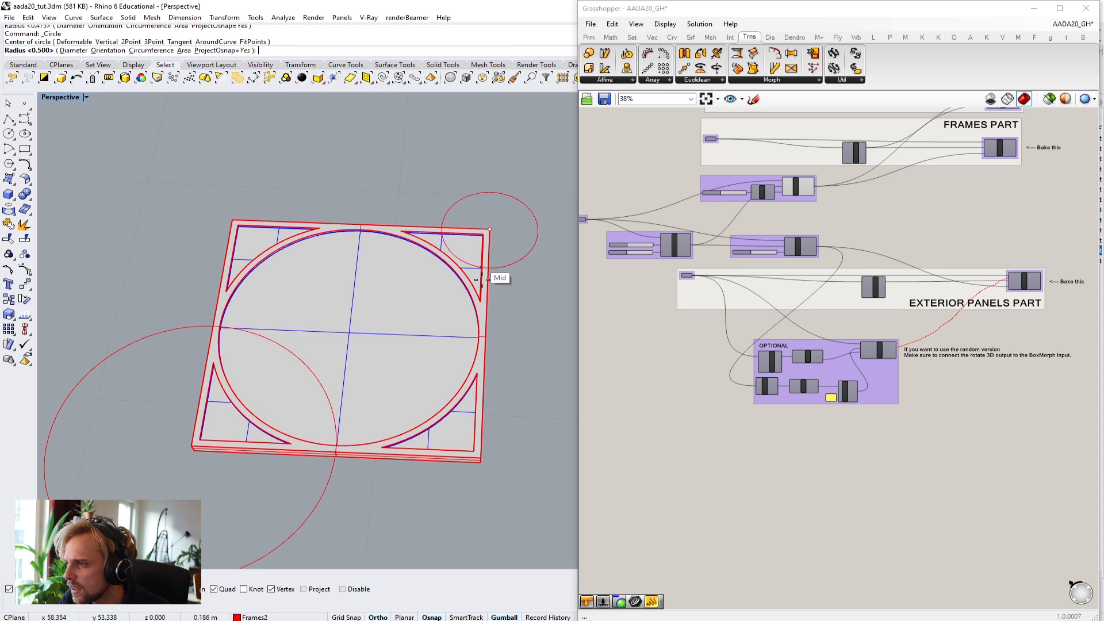
pyautogui.click(485, 337)
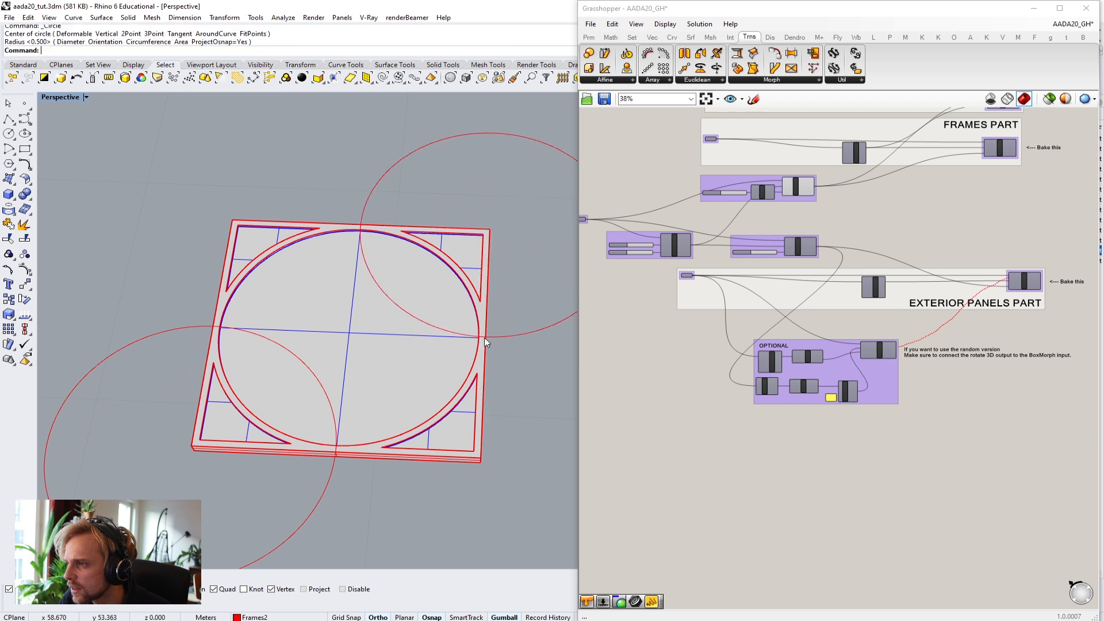
# Step: Draw a rectangle around the frame's outline between its two diagonally opposite corners
pyautogui.click(25, 149)
pyautogui.click(194, 445)
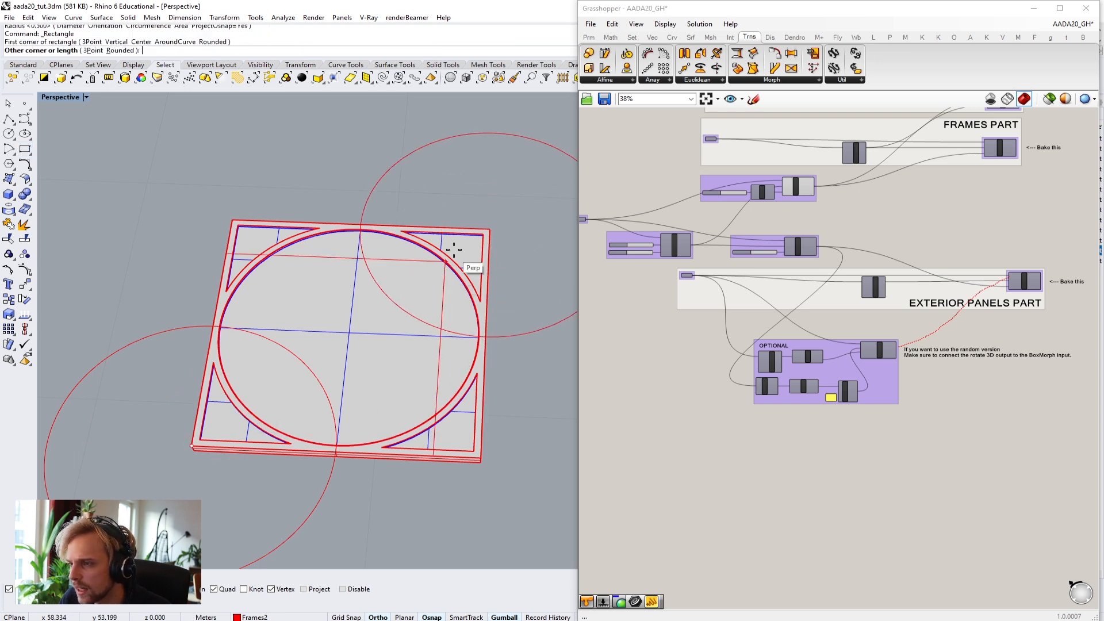
pyautogui.click(489, 229)
# Step: Minimise Grasshopper, hide the Glass2 layer and assign the rectangle and both circles to the Panel2 layer
pyautogui.click(458, 230)
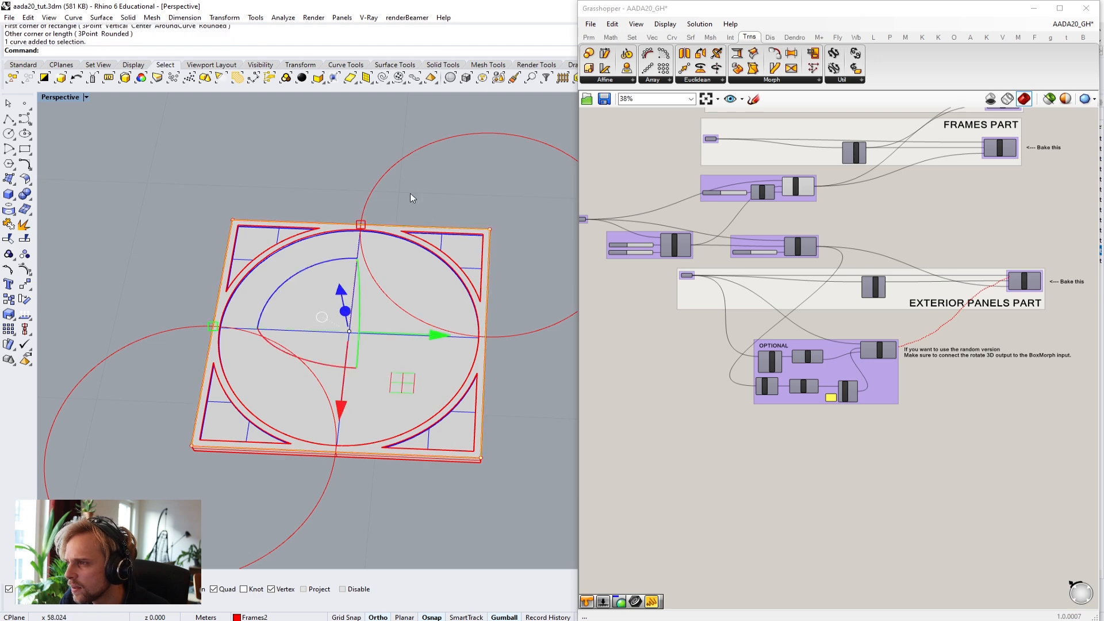
pyautogui.click(386, 176)
pyautogui.keyDown('shift'); pyautogui.click(183, 333); pyautogui.keyUp('shift')
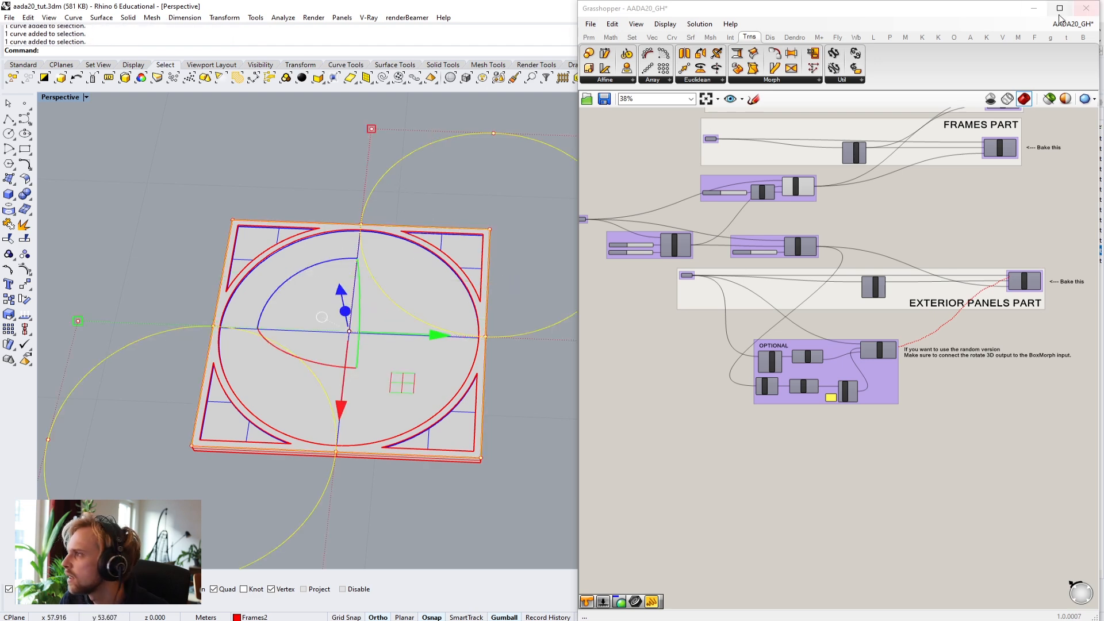
pyautogui.click(1033, 8)
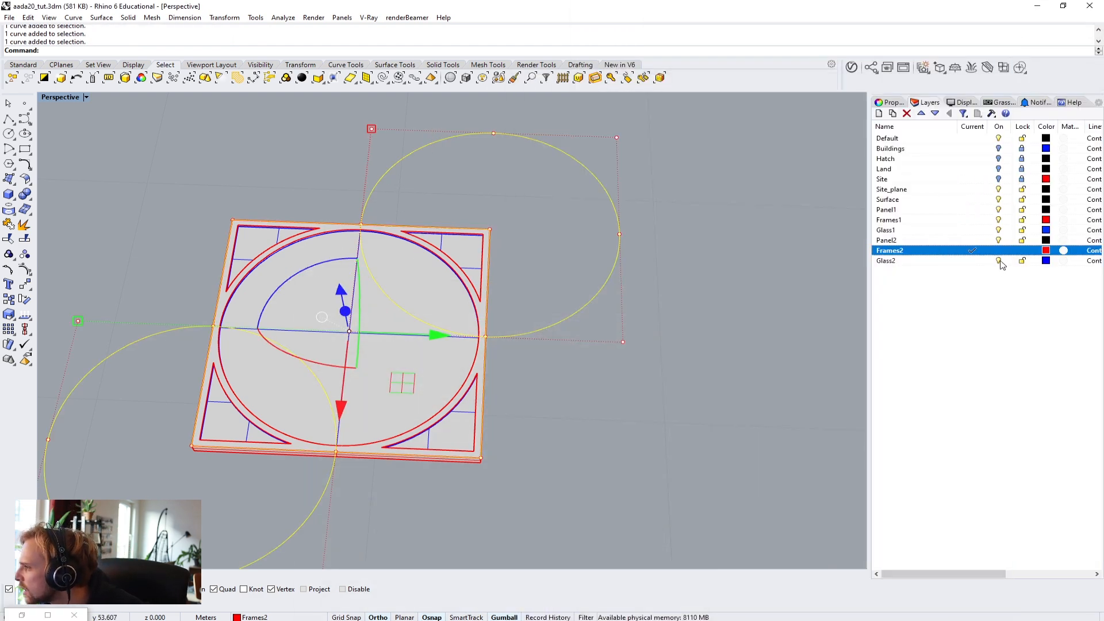
pyautogui.click(998, 261)
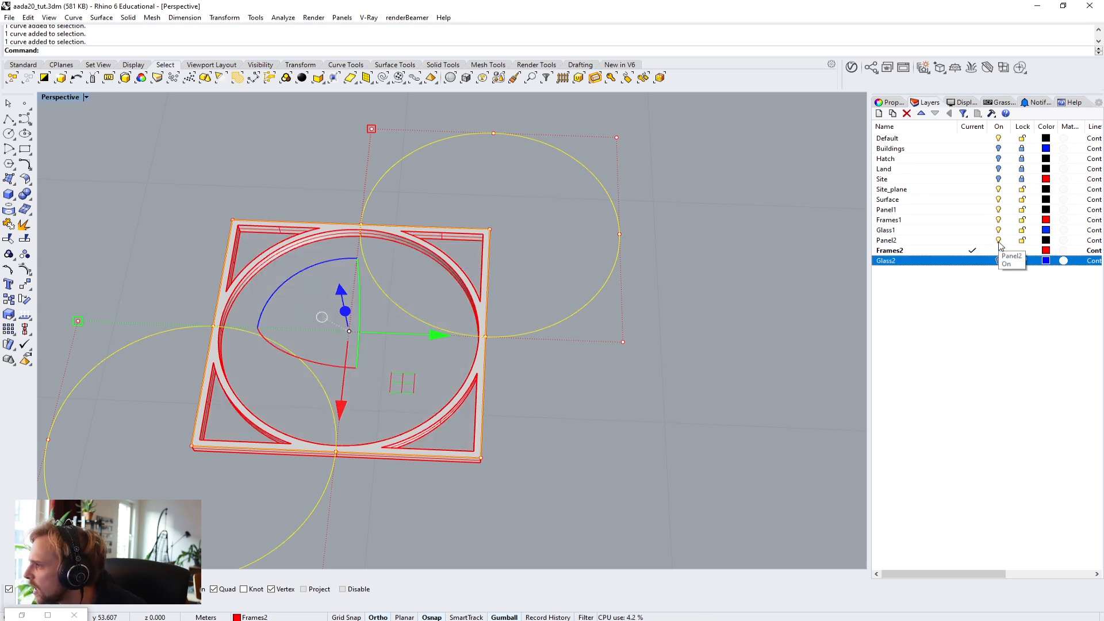
pyautogui.rightClick(997, 240)
pyautogui.click(1019, 428)
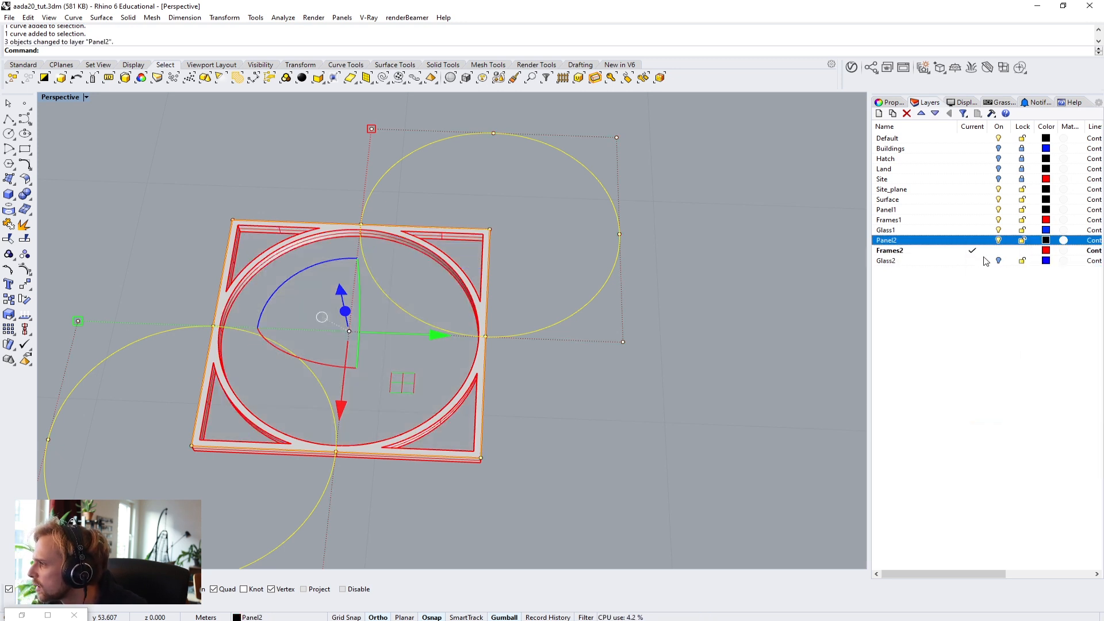
# Step: Make Panel2 the current layer and hide the Frames2 layer
pyautogui.click(998, 240)
pyautogui.click(980, 241)
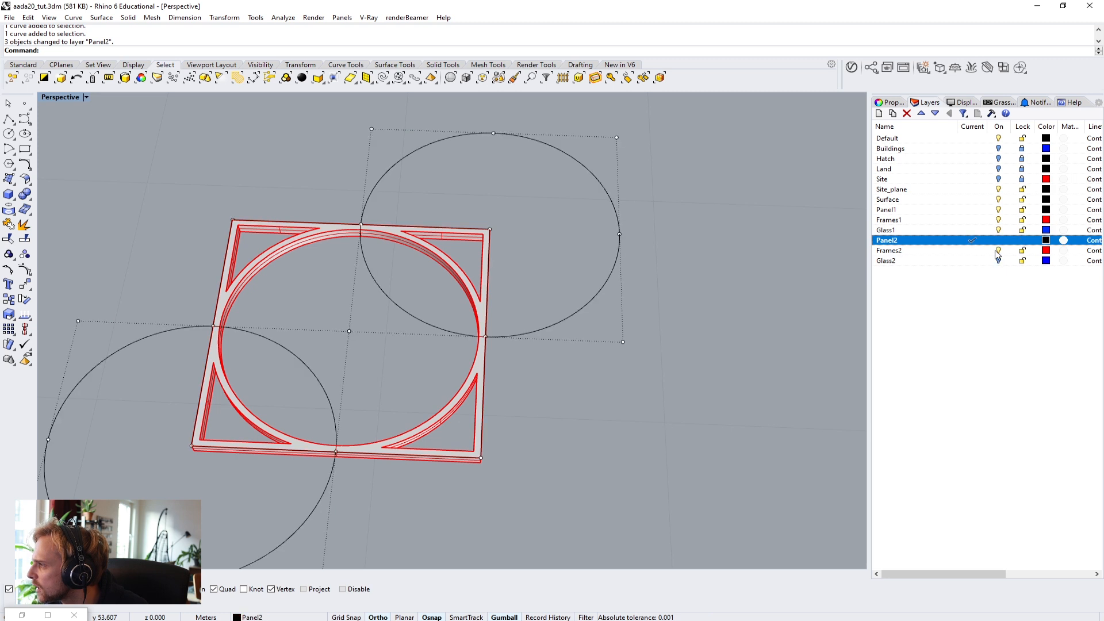
pyautogui.click(998, 250)
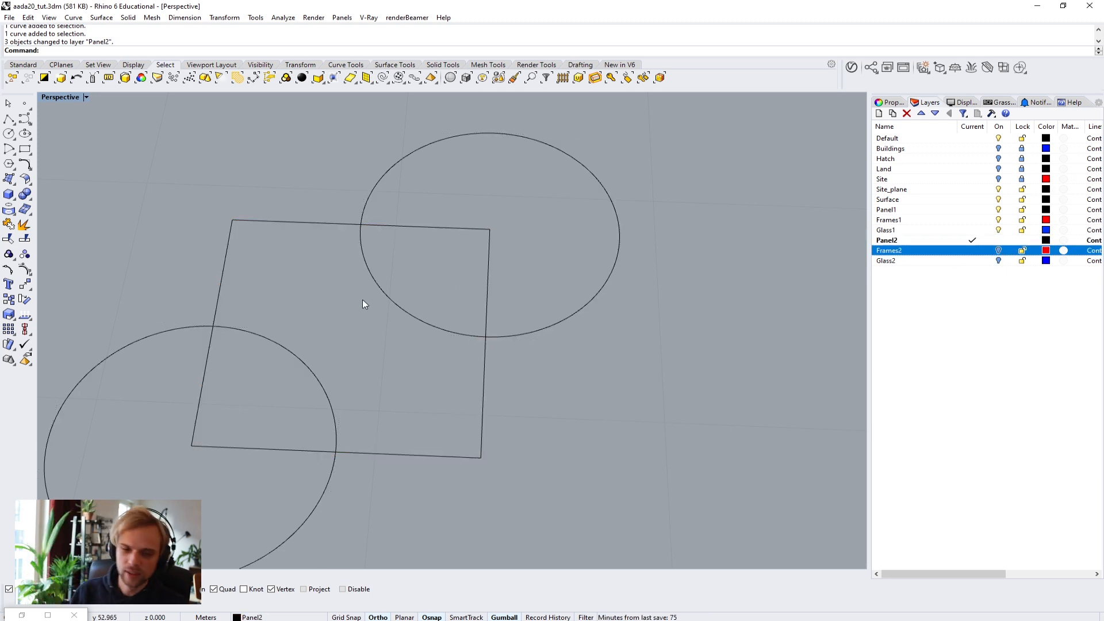
# Step: Trim away the parts of both circles outside the square, using the square as the cutting object
pyautogui.moveTo(552, 463); pyautogui.dragTo(365, 404)
pyautogui.write('Trim')
pyautogui.press('Return')
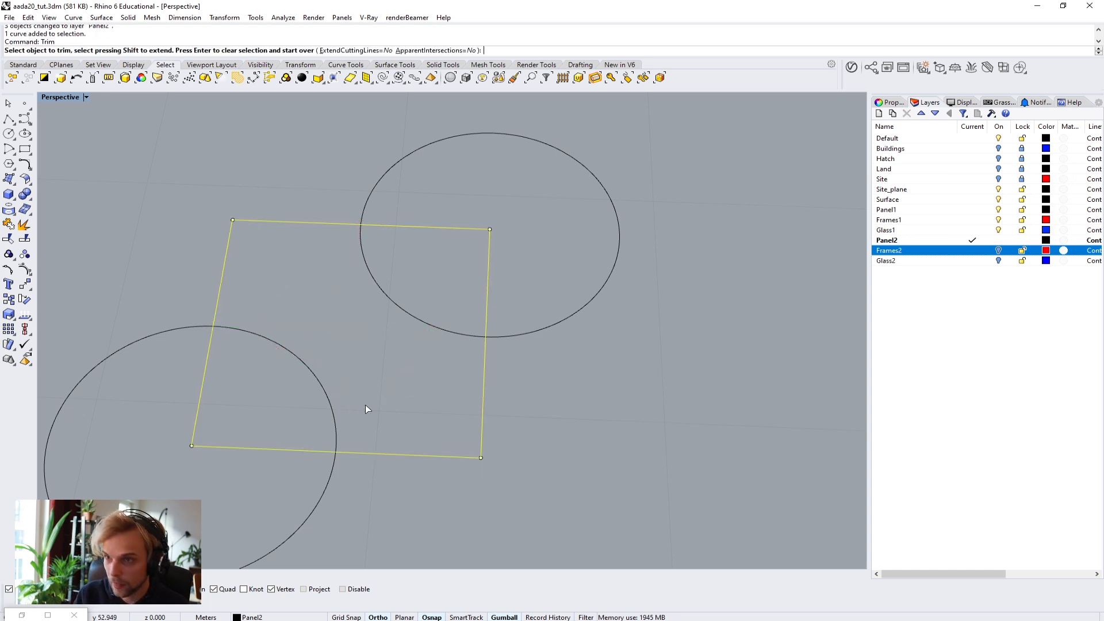
pyautogui.moveTo(559, 339); pyautogui.dragTo(553, 346)
pyautogui.moveTo(320, 517); pyautogui.dragTo(272, 483)
pyautogui.press('Return')
# Step: Copy the square and its two arcs twice along the green axis at 1 m spacing to form a row of three tiles
pyautogui.scroll(-5, 380, 391)
pyautogui.scroll(-2, 380, 389)
pyautogui.moveTo(517, 473); pyautogui.dragTo(266, 298)
pyautogui.keyDown('shift'); pyautogui.moveTo(374, 339); pyautogui.dragTo(366, 295, button='right'); pyautogui.keyUp('shift')
pyautogui.click(410, 322)
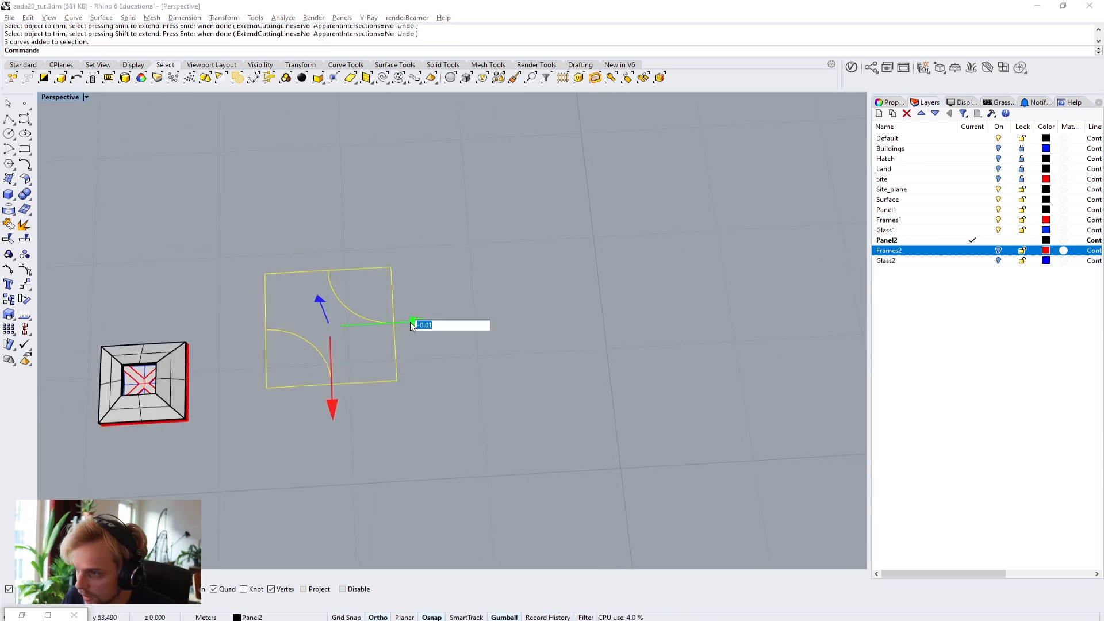
pyautogui.write('1')
pyautogui.hotkey('alt', 'Return')
pyautogui.click(551, 316)
pyautogui.write('1')
pyautogui.hotkey('alt', 'Return')
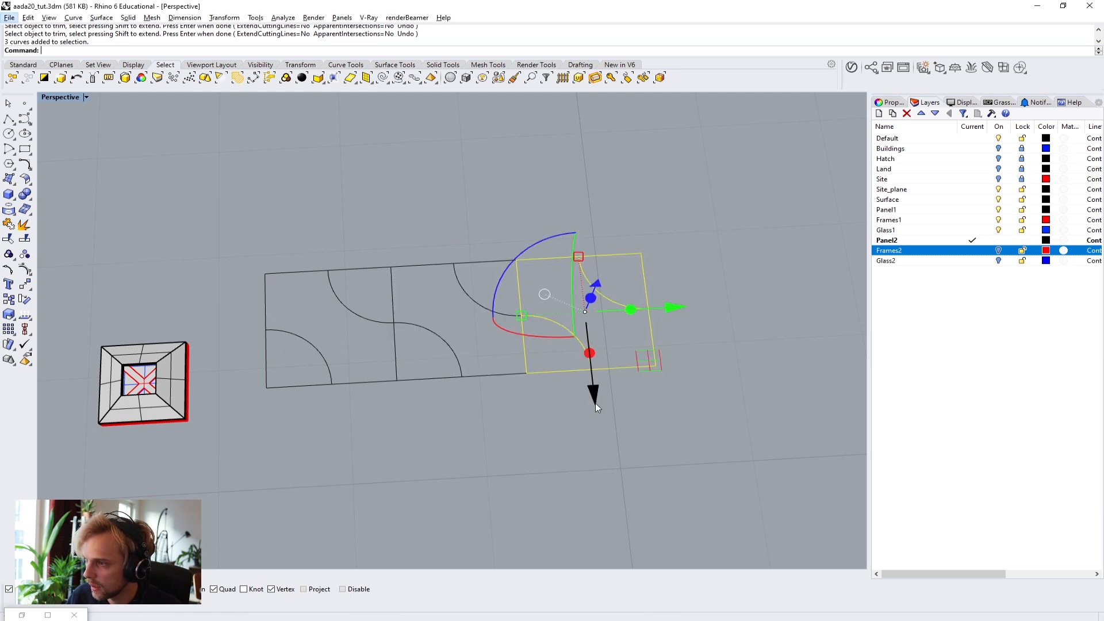
# Step: Copy the row of tiles twice along the red axis to build a three-by-three tile grid
pyautogui.moveTo(733, 464); pyautogui.dragTo(306, 250)
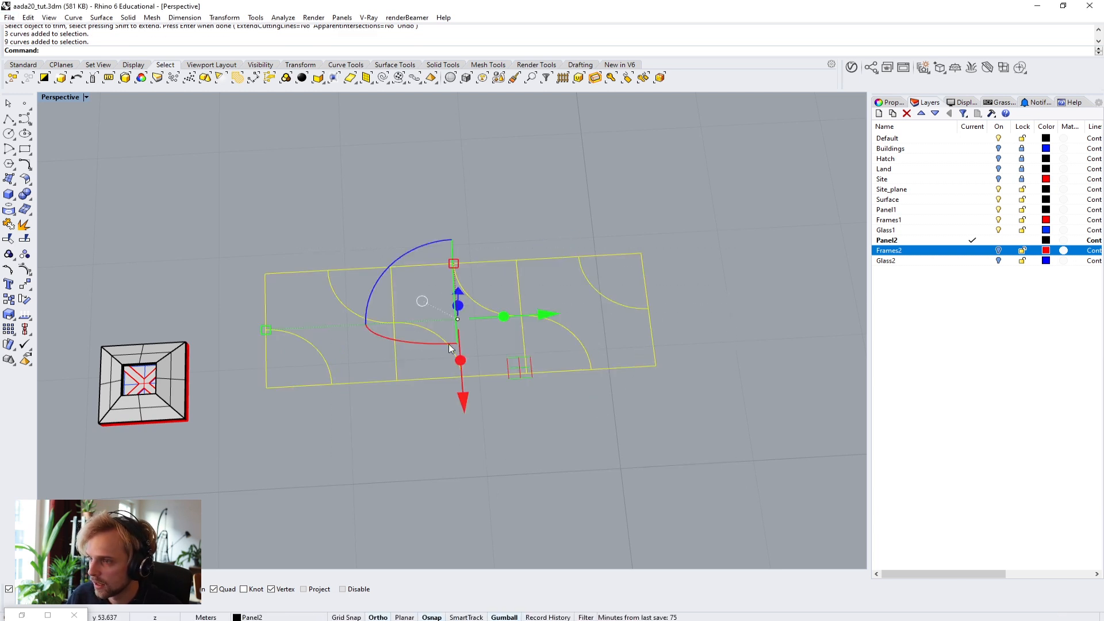
pyautogui.click(467, 403)
pyautogui.hotkey('alt', 'Return')
pyautogui.press('Escape')
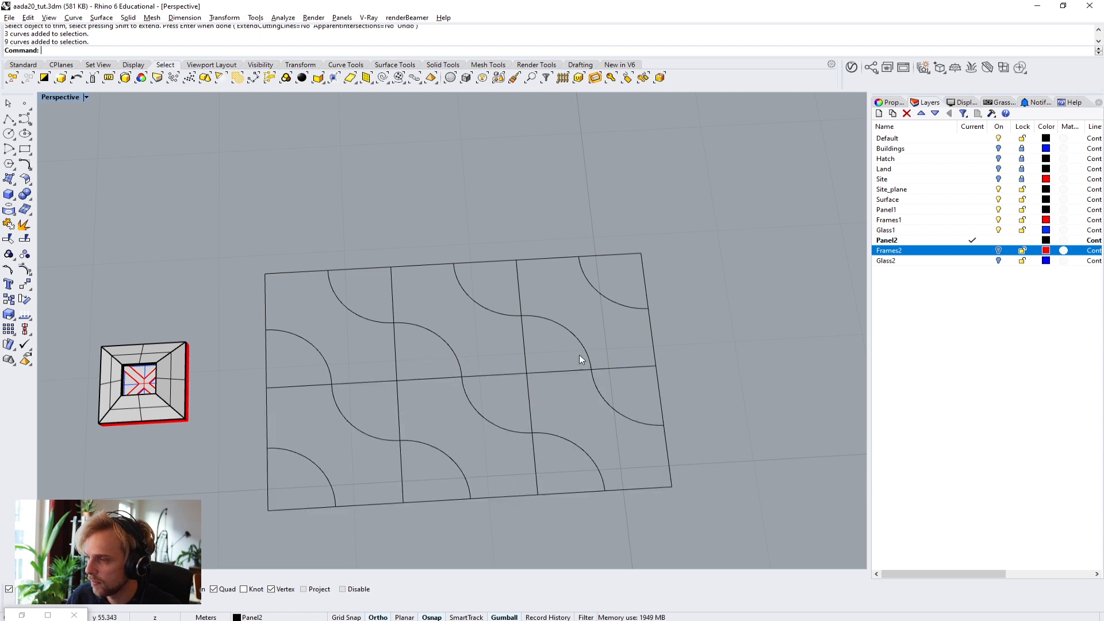
pyautogui.moveTo(273, 433); pyautogui.dragTo(674, 418, button='right')
pyautogui.moveTo(286, 351); pyautogui.dragTo(284, 350)
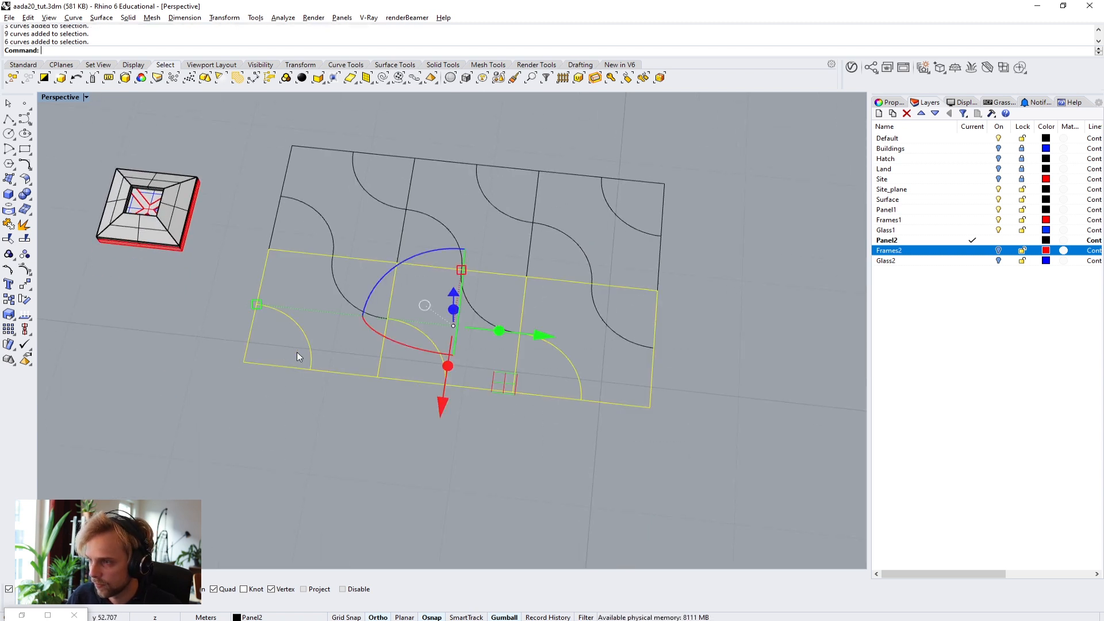
pyautogui.keyDown('shift'); pyautogui.click(333, 284); pyautogui.keyUp('shift')
pyautogui.click(442, 407)
pyautogui.press('Return')
pyautogui.click(778, 319)
# Step: Rotate the centre tile's two arcs by 90 degrees about the vertical axis
pyautogui.moveTo(509, 266); pyautogui.dragTo(458, 330, button='right')
pyautogui.moveTo(501, 308); pyautogui.dragTo(427, 364)
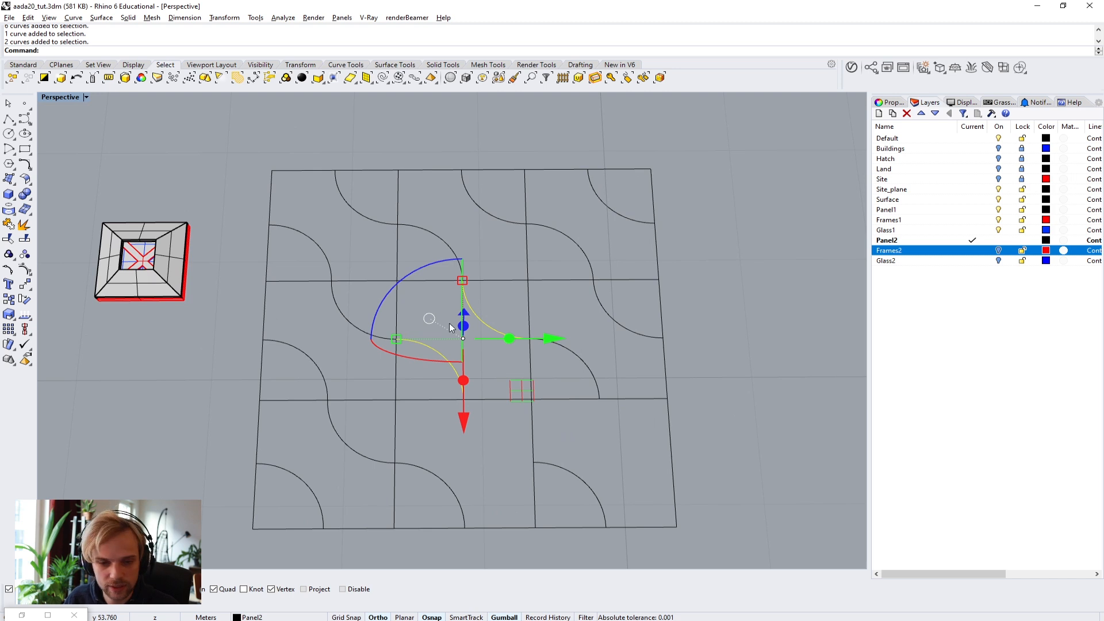
pyautogui.click(415, 271)
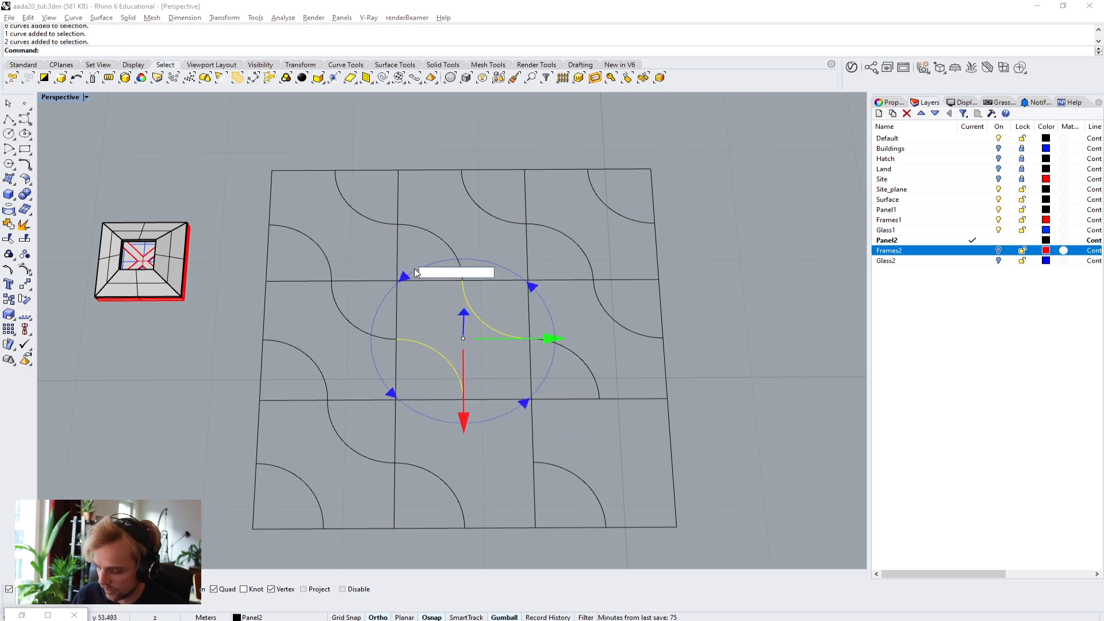
pyautogui.write('90')
pyautogui.press('Return')
pyautogui.click(735, 208)
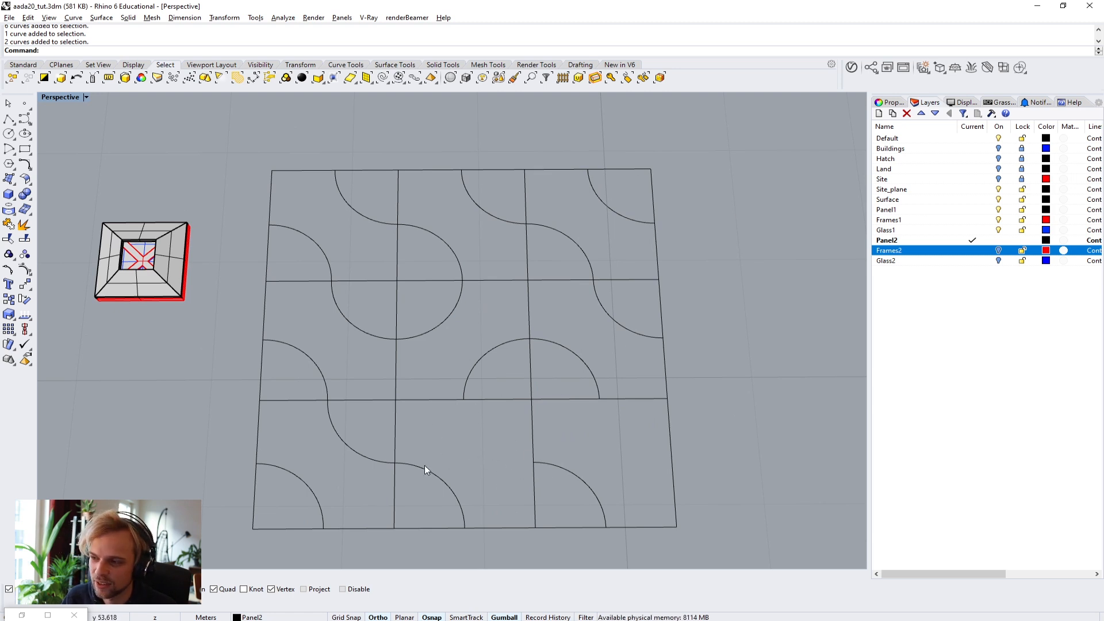
# Step: Copy the corner arc of the first row's middle tile into the third row's middle and last tiles
pyautogui.click(484, 214)
pyautogui.write('copy')
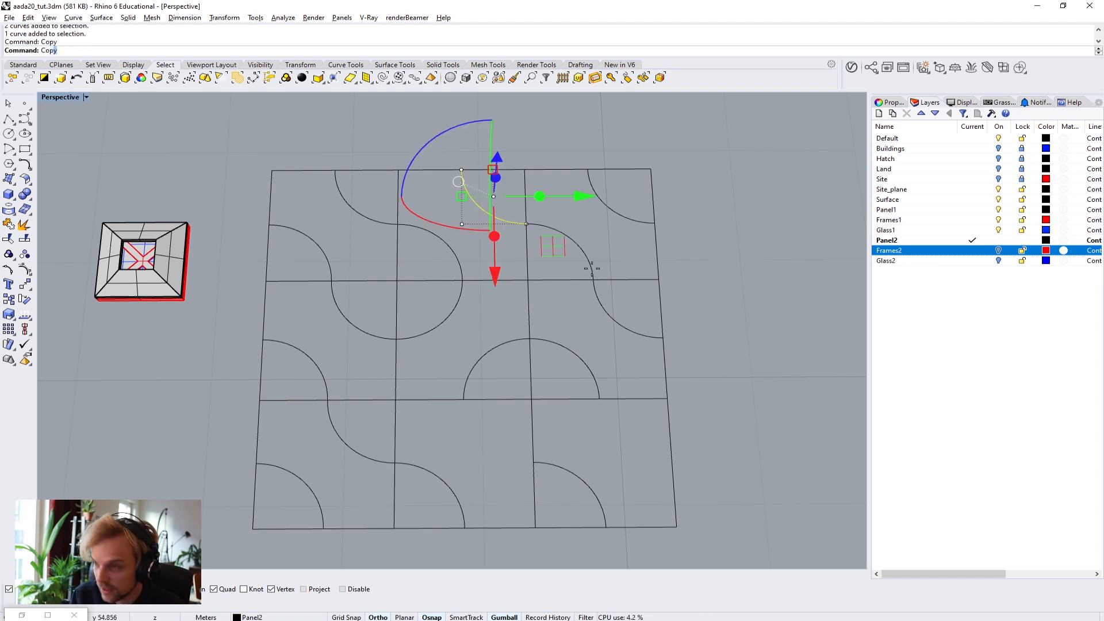
pyautogui.press('Return')
pyautogui.click(525, 170)
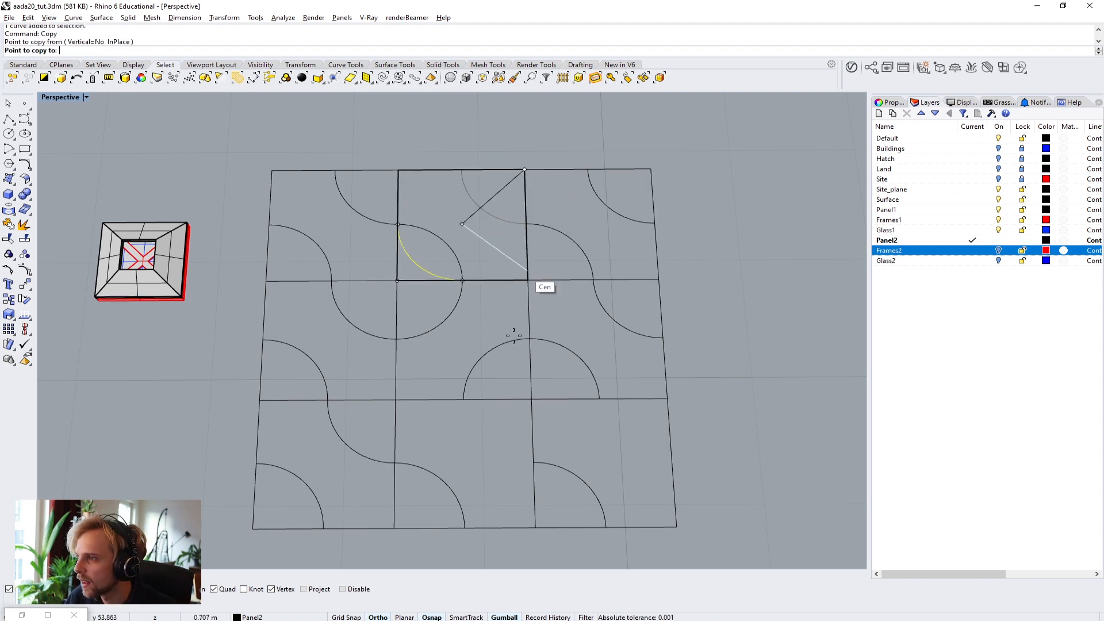
pyautogui.click(530, 398)
pyautogui.click(666, 397)
pyautogui.press('Return')
pyautogui.press('Escape')
# Step: Rotate the centre tile's two arcs by another quarter turn
pyautogui.moveTo(426, 319); pyautogui.dragTo(426, 320)
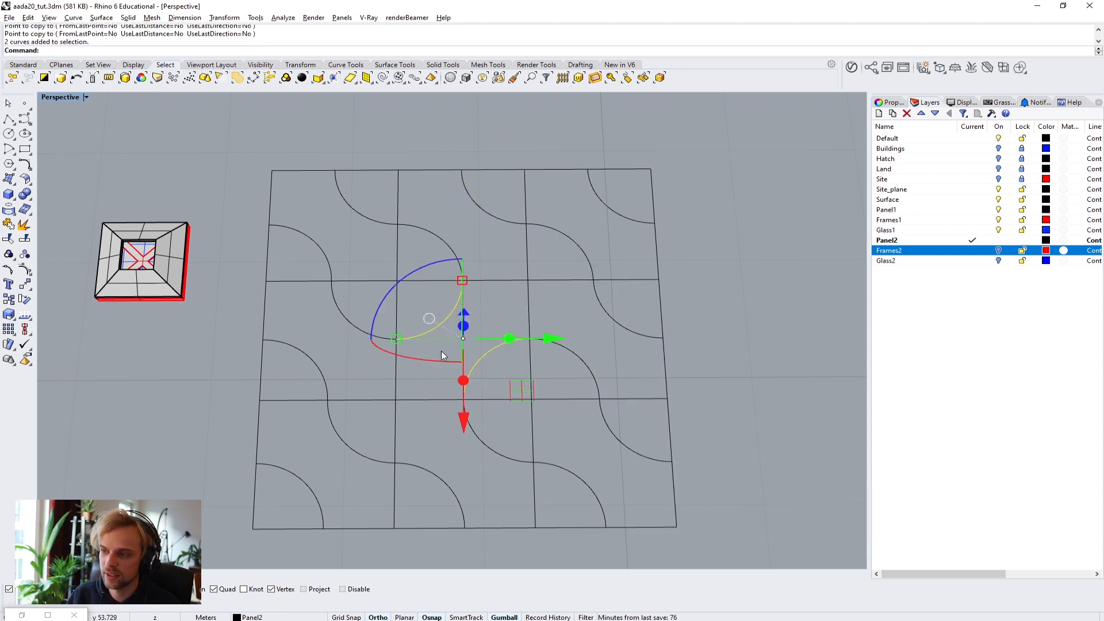
pyautogui.click(385, 289)
pyautogui.press('Return')
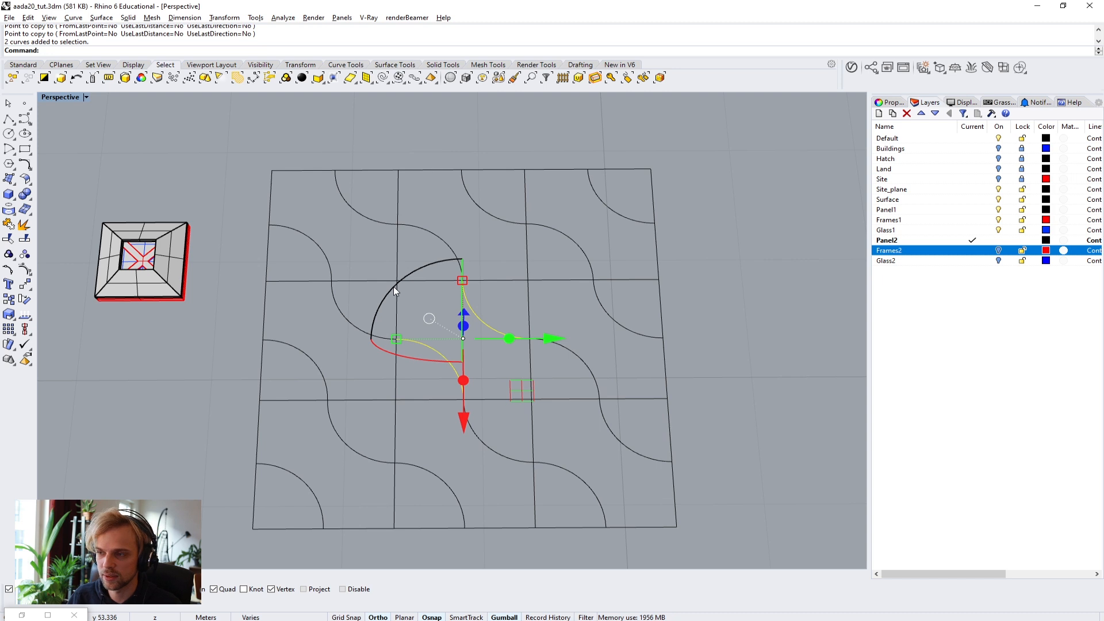
# Step: Rotate the centre tile's two arcs by two further quarter turns and clear the selection
pyautogui.click(393, 287)
pyautogui.press('Return')
pyautogui.click(393, 286)
pyautogui.press('Return')
pyautogui.click(702, 241)
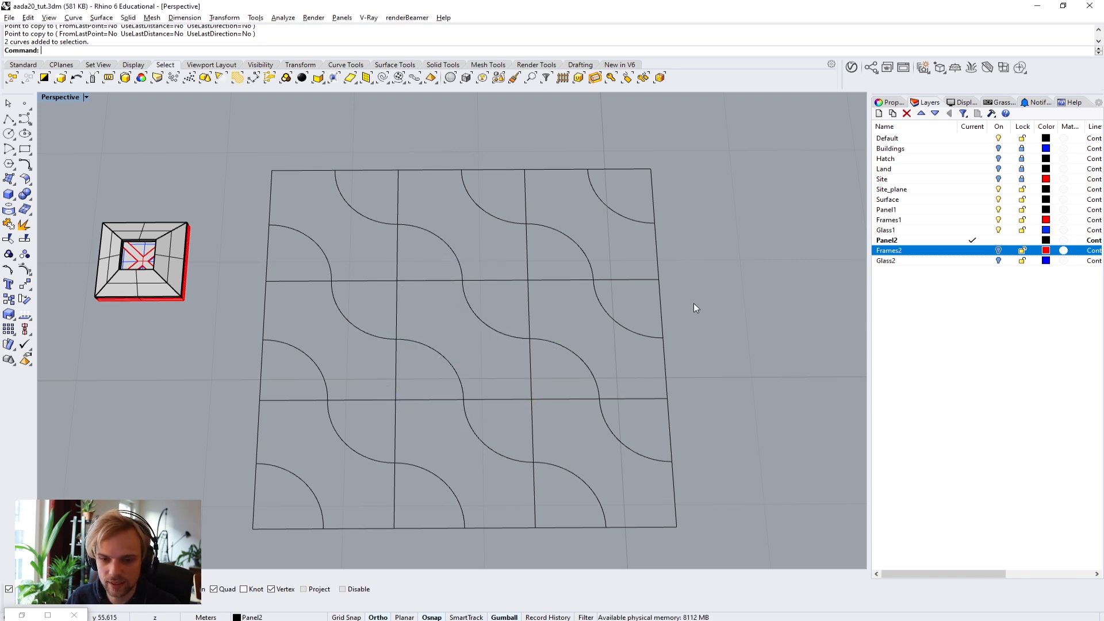
# Step: Delete the surplus tiles of the three-by-three grid, keeping only the first corner tile with its two arcs
pyautogui.moveTo(716, 525); pyautogui.dragTo(460, 178)
pyautogui.press('Delete')
pyautogui.moveTo(561, 523); pyautogui.dragTo(230, 331)
pyautogui.press('Delete')
pyautogui.scroll(3, 313, 209)
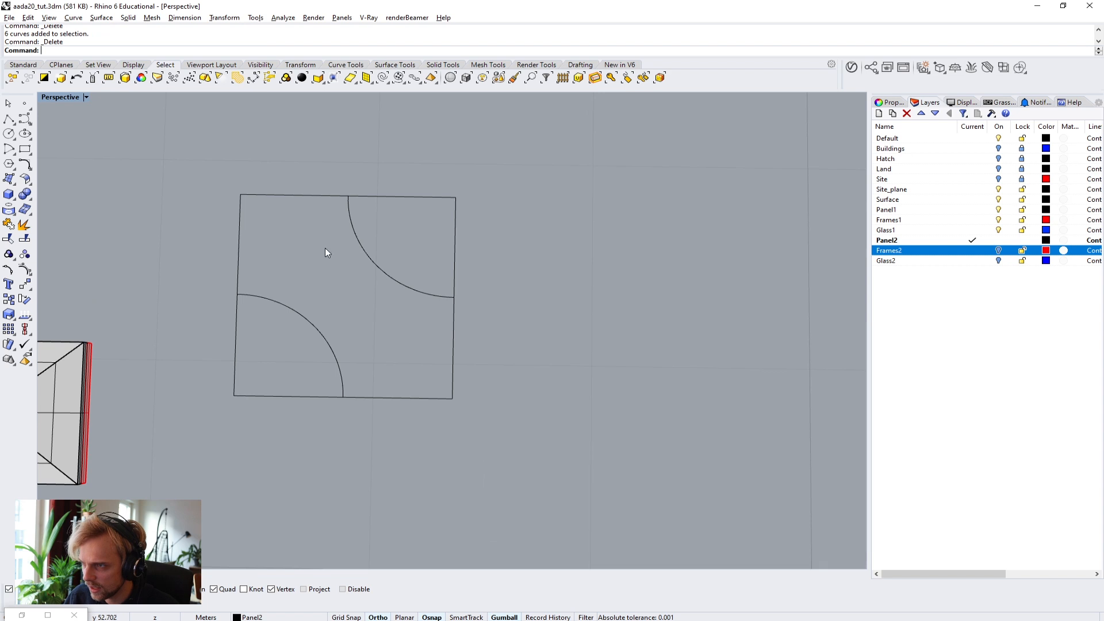
pyautogui.scroll(-1, 385, 290)
pyautogui.scroll(3, 383, 271)
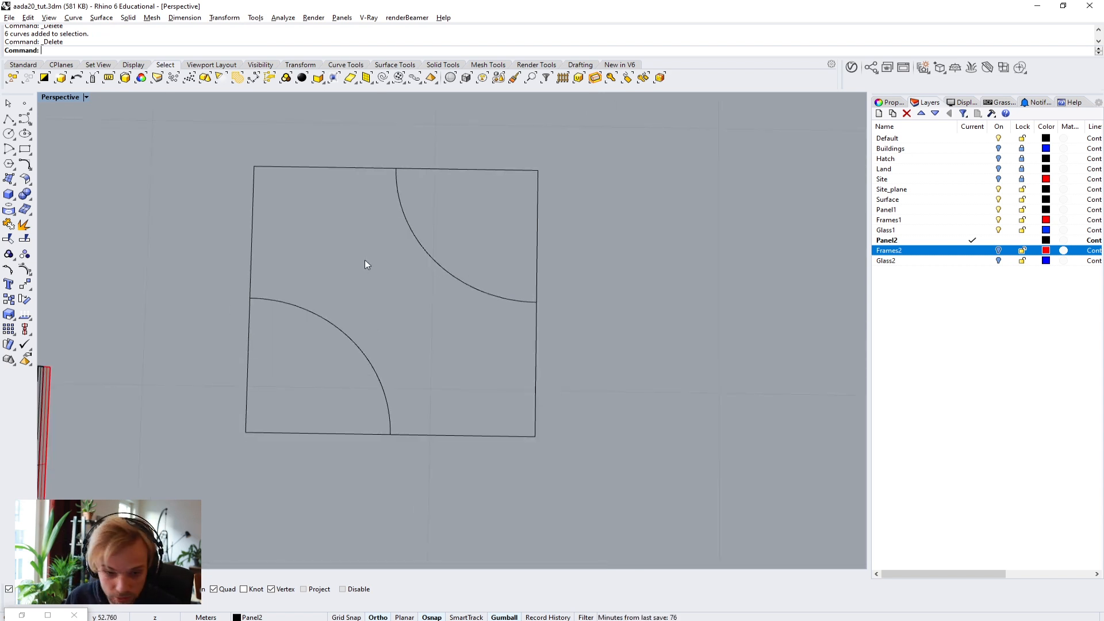
# Step: Offset each of the tile's two arcs by 0.05 to both its inner and outer side
pyautogui.write('offset')
pyautogui.press('Return')
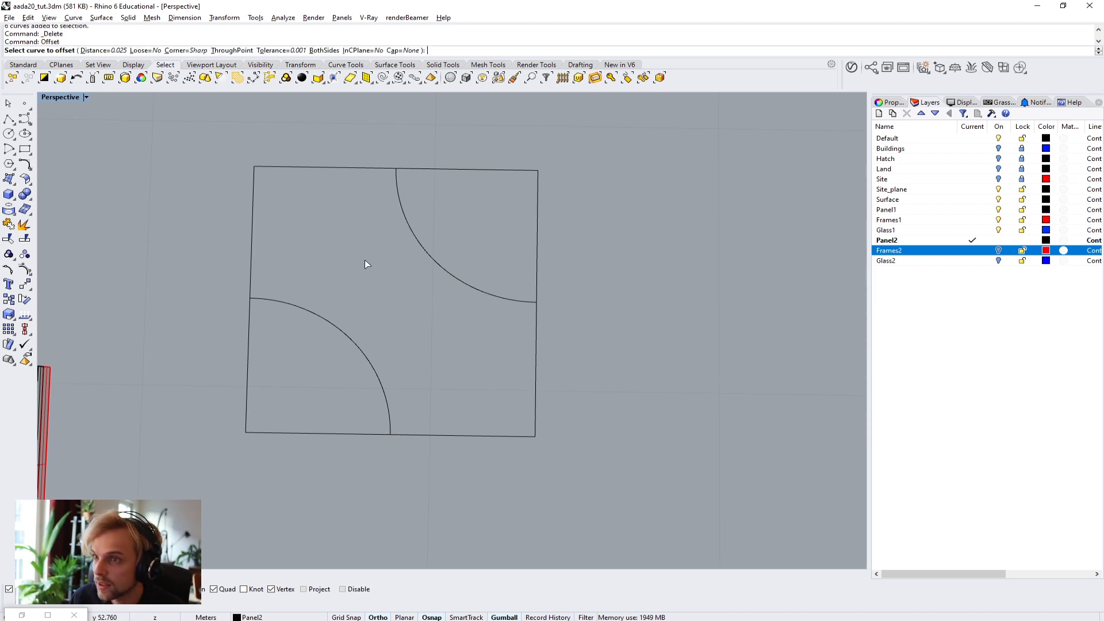
pyautogui.click(442, 267)
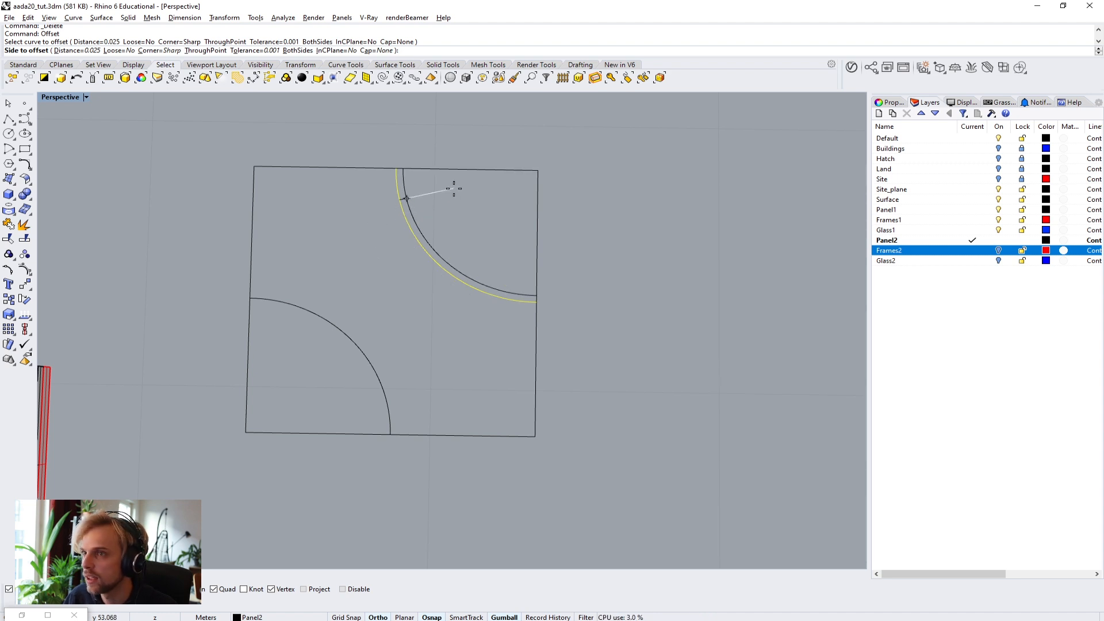
pyautogui.write('0.05')
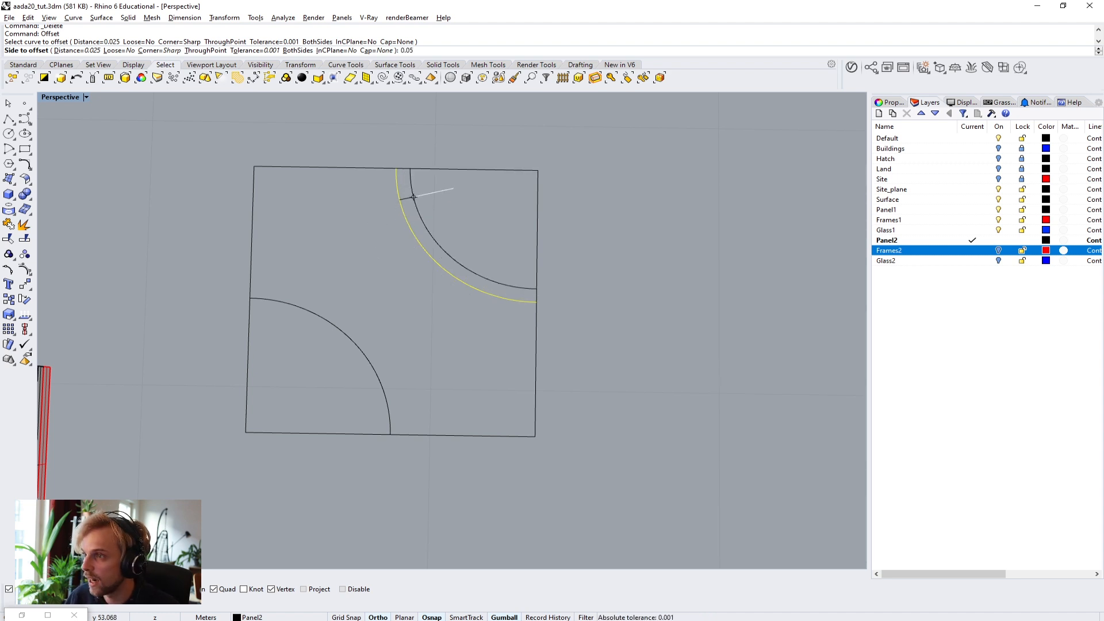
pyautogui.press('Return')
pyautogui.click(443, 272)
pyautogui.click(337, 329)
pyautogui.press('Return')
pyautogui.click(339, 276)
pyautogui.press('Return')
pyautogui.click(258, 352)
pyautogui.press('Escape')
# Step: Delete the two original centre arcs between the offset curves
pyautogui.click(307, 315)
pyautogui.press('Delete')
pyautogui.click(450, 275)
pyautogui.press('Delete')
# Step: Loft a flat strip surface between each pair of offset arcs, using the Normal style without simplifying
pyautogui.moveTo(485, 363); pyautogui.dragTo(432, 238)
pyautogui.write('loft')
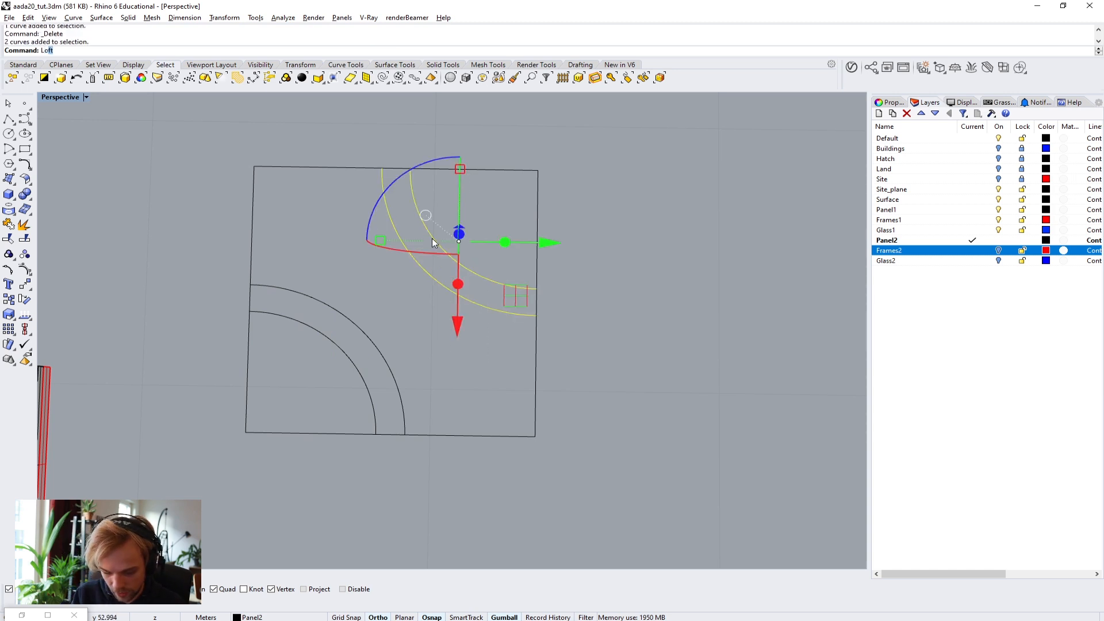
pyautogui.press('Return')
pyautogui.press('Return')
pyautogui.moveTo(377, 344); pyautogui.dragTo(318, 380)
pyautogui.press('Return')
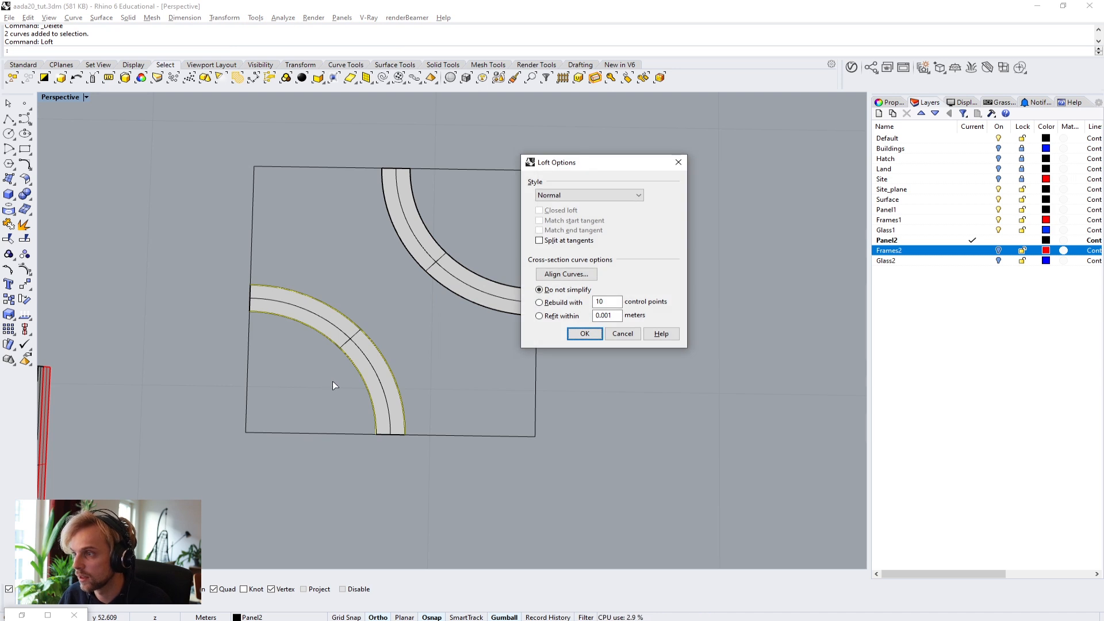
pyautogui.press('Return')
pyautogui.press('Delete')
# Step: Thicken both curved strips upward into solids with OffsetSrf
pyautogui.moveTo(332, 381); pyautogui.dragTo(382, 345, button='right')
pyautogui.scroll(3, 403, 339)
pyautogui.click(494, 315)
pyautogui.keyDown('shift'); pyautogui.click(332, 412); pyautogui.keyUp('shift')
pyautogui.write('OffsetSrf')
pyautogui.press('Return')
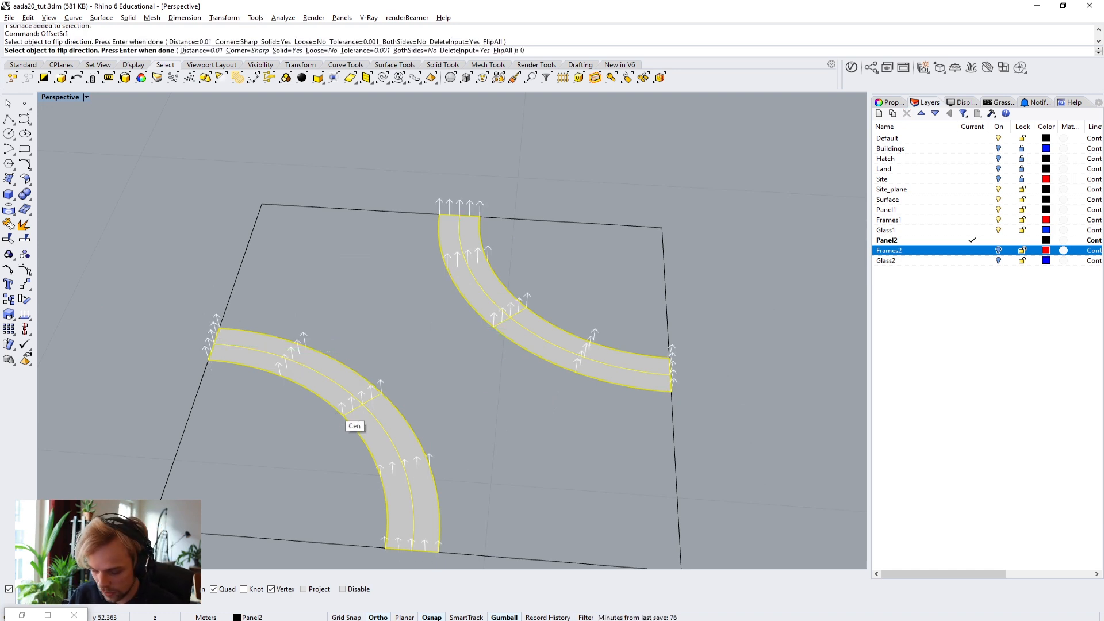
pyautogui.press('Return')
pyautogui.click(372, 247)
pyautogui.scroll(-7, 374, 249)
pyautogui.scroll(5, 384, 280)
pyautogui.moveTo(383, 277); pyautogui.dragTo(362, 266, button='right')
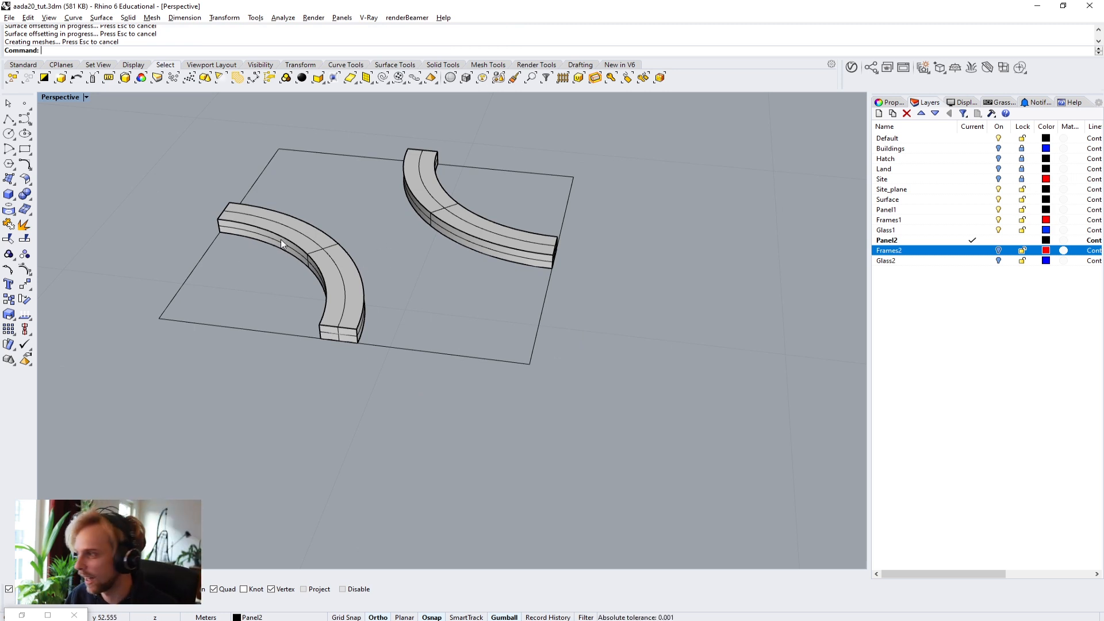
# Step: Hide the Panel1, Frames1 and Glass1 layers so the baked facade does not cover the model
pyautogui.scroll(-7, 294, 240)
pyautogui.keyDown('shift'); pyautogui.moveTo(291, 239); pyautogui.dragTo(383, 285, button='right'); pyautogui.keyUp('shift')
pyautogui.moveTo(382, 286); pyautogui.dragTo(367, 302, button='right')
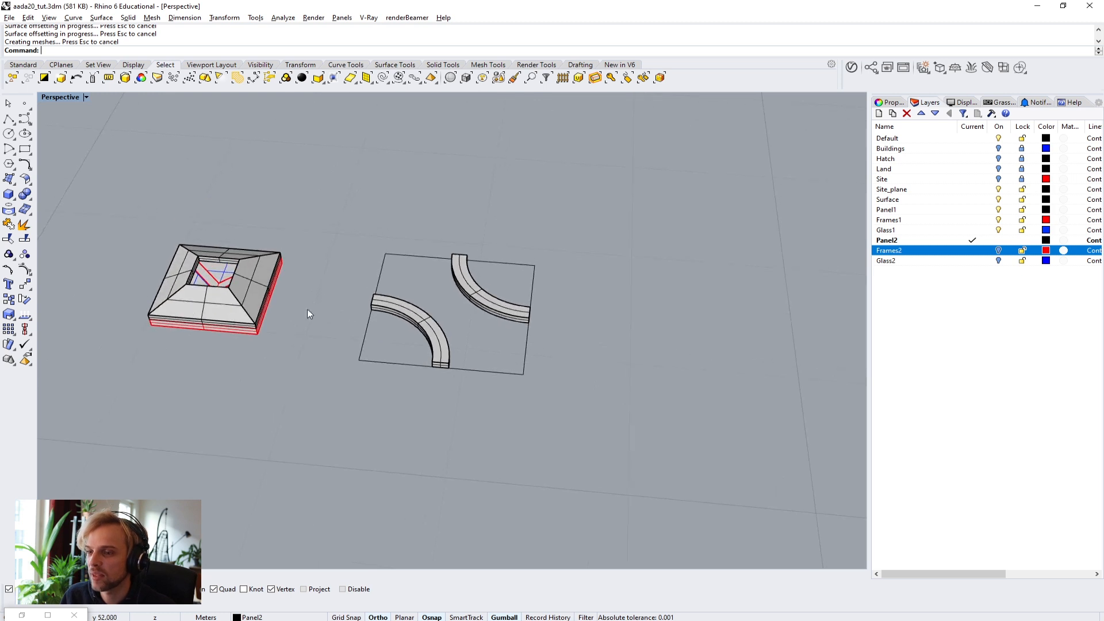
pyautogui.click(22, 615)
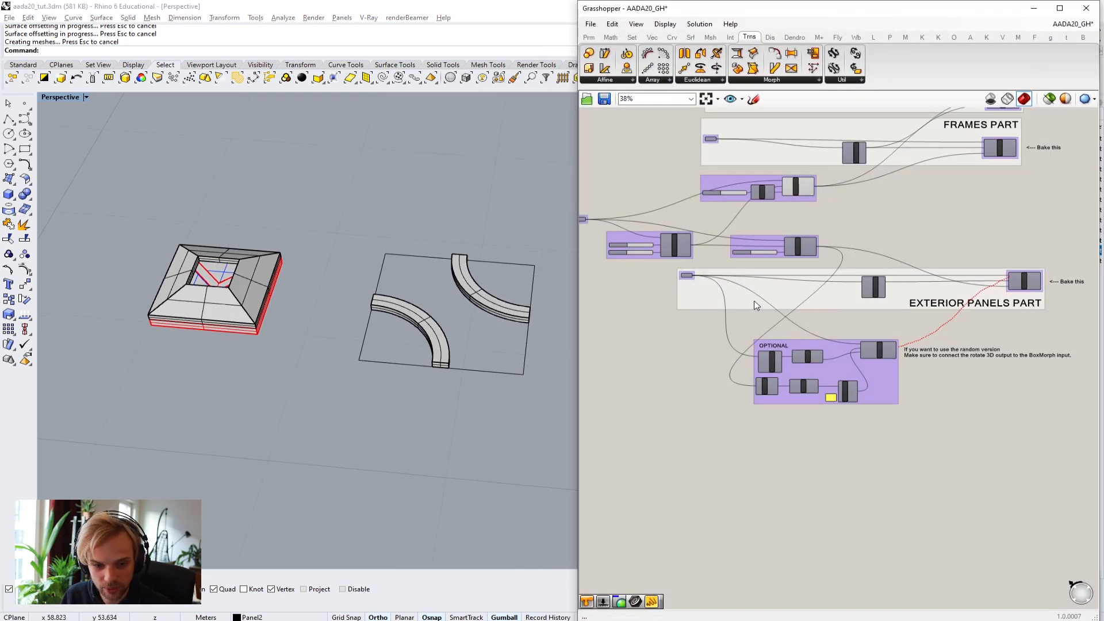
pyautogui.scroll(2, 697, 273)
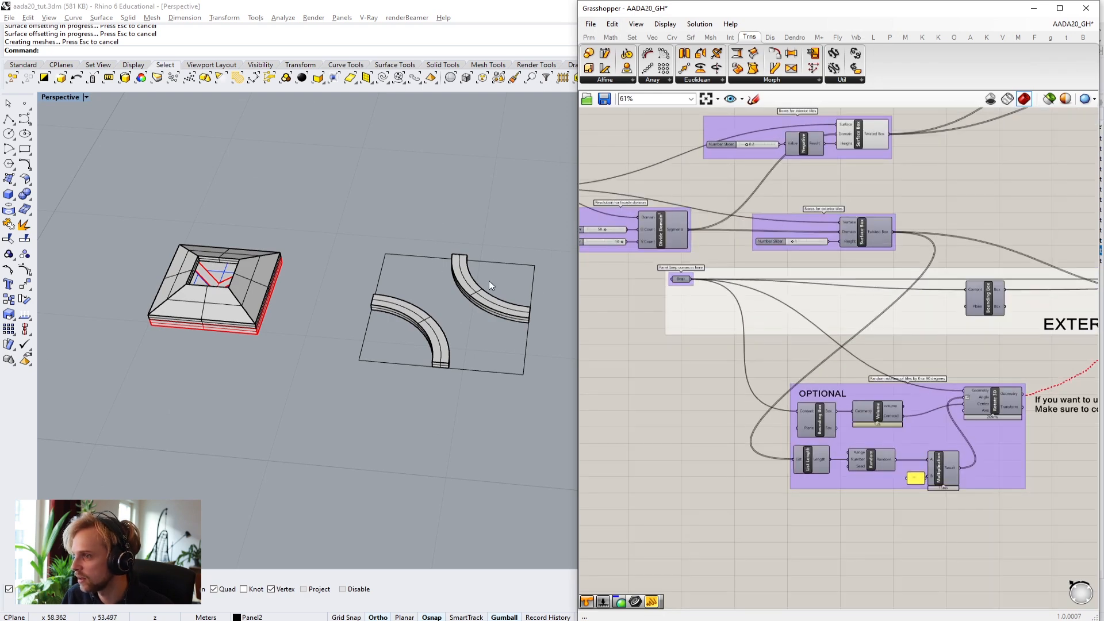
pyautogui.scroll(-15, 389, 226)
pyautogui.keyDown('shift'); pyautogui.moveTo(379, 242); pyautogui.dragTo(307, 471, button='right'); pyautogui.keyUp('shift')
pyautogui.moveTo(443, 282); pyautogui.dragTo(494, 298, button='right')
pyautogui.scroll(-3, 495, 298)
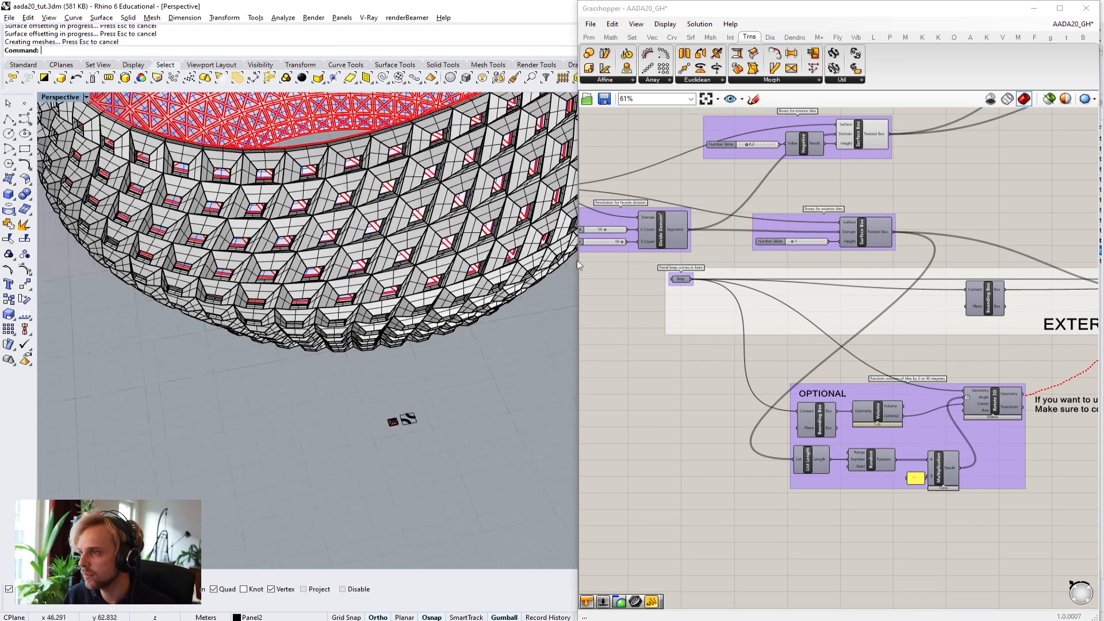
pyautogui.click(1033, 8)
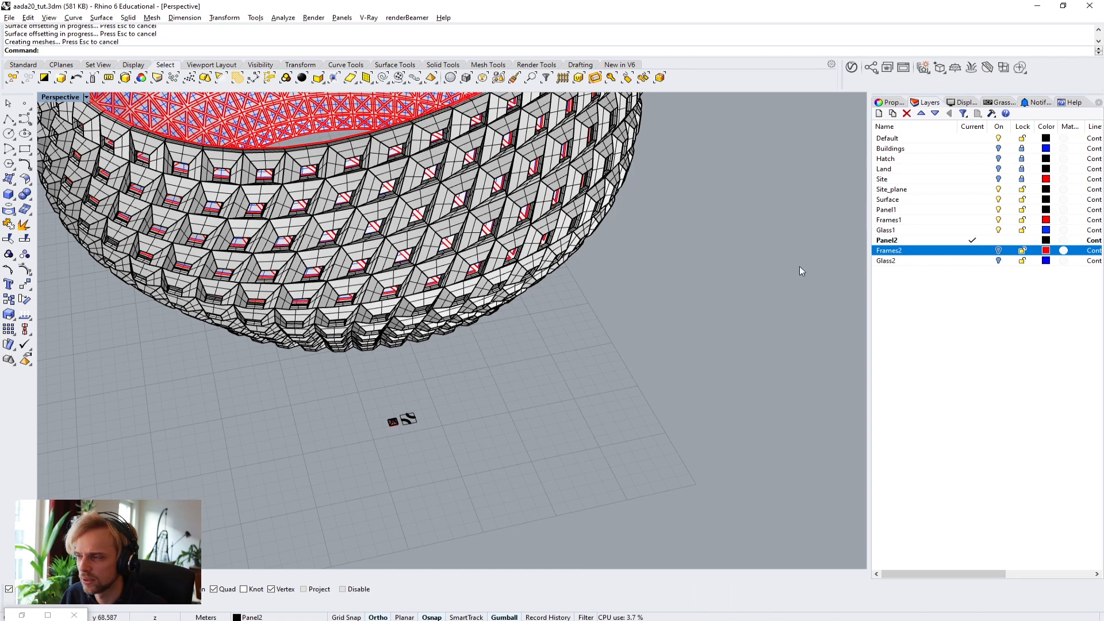
pyautogui.click(998, 209)
pyautogui.click(998, 219)
pyautogui.click(998, 230)
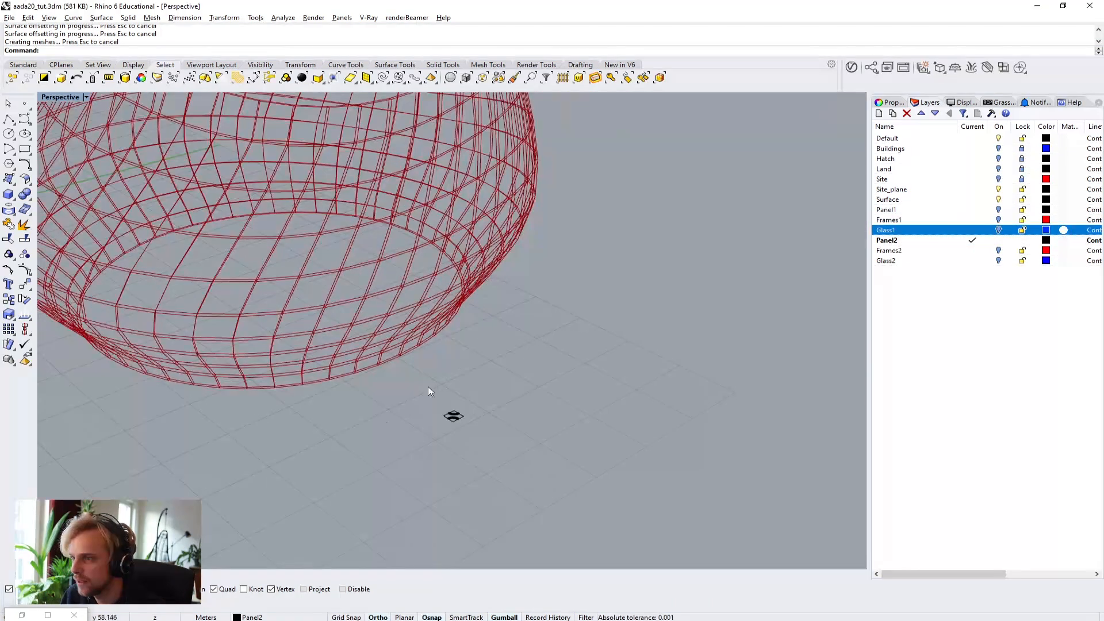
# Step: Switch to Grasshopper and turn on the preview of the Surface Box that makes the boxes for exterior tiles
pyautogui.click(22, 615)
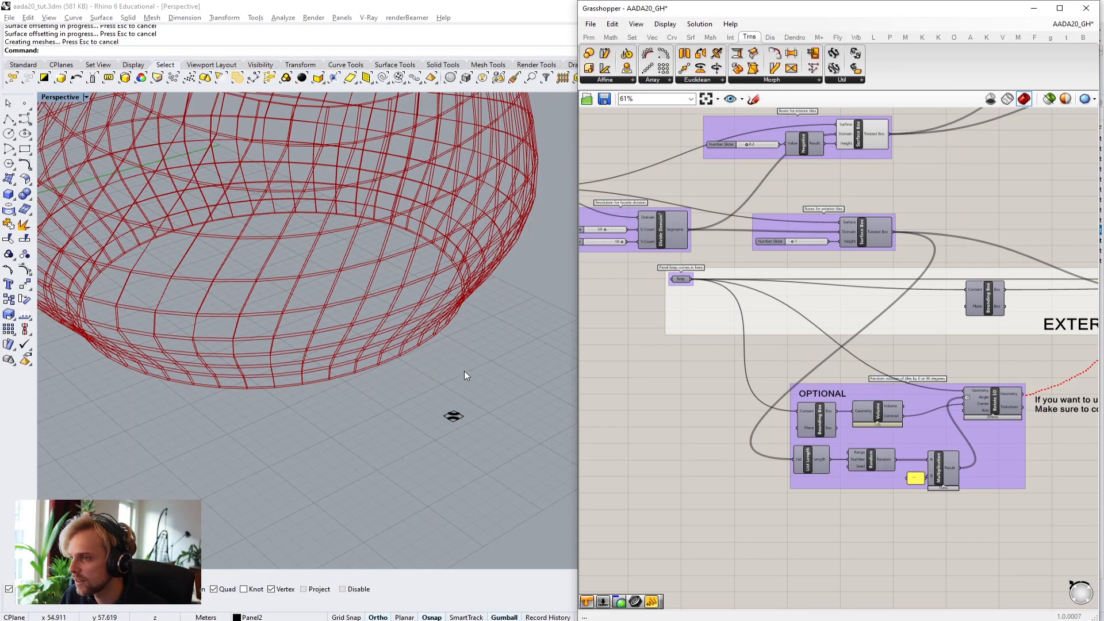
pyautogui.scroll(2, 470, 374)
pyautogui.moveTo(816, 255); pyautogui.dragTo(767, 423, button='right')
pyautogui.scroll(-3, 768, 423)
pyautogui.scroll(2, 768, 423)
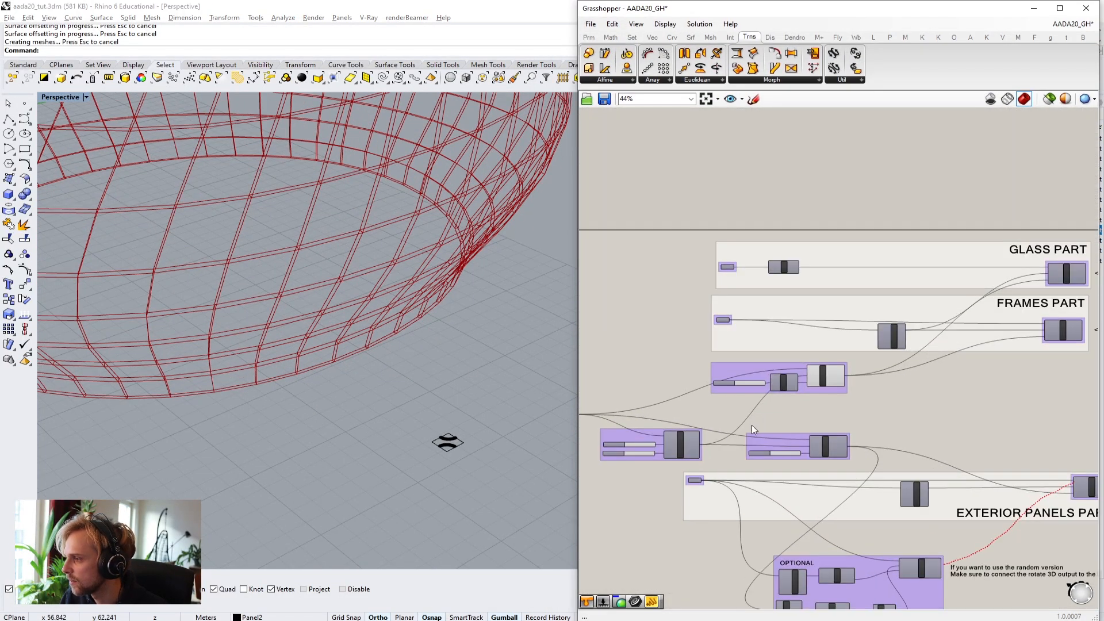
pyautogui.moveTo(927, 379); pyautogui.dragTo(819, 368, button='right')
pyautogui.moveTo(761, 488); pyautogui.dragTo(871, 402, button='right')
pyautogui.scroll(5, 416, 446)
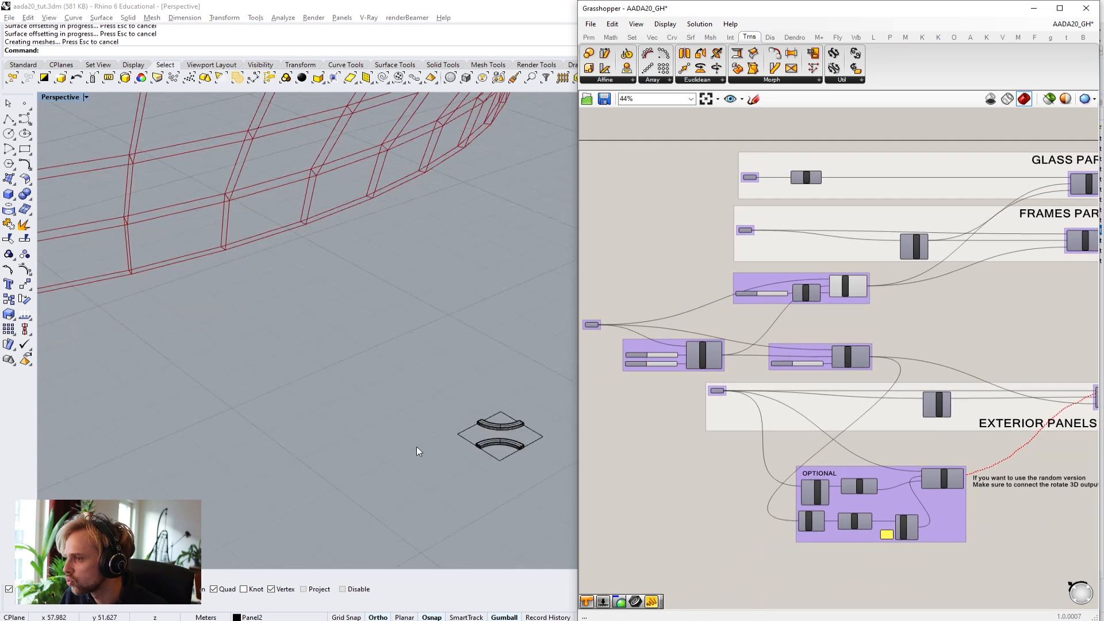
pyautogui.scroll(5, 719, 398)
pyautogui.click(717, 386)
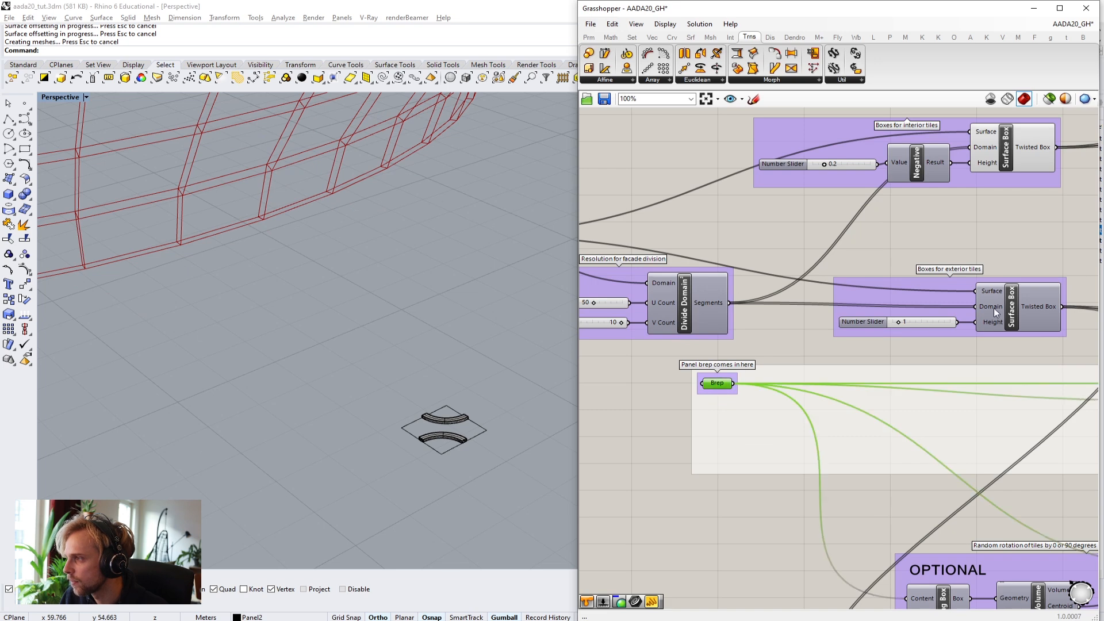
pyautogui.click(1013, 309)
pyautogui.middleClick(1014, 309)
pyautogui.click(1041, 270)
pyautogui.click(1021, 251)
pyautogui.moveTo(1013, 249); pyautogui.dragTo(864, 350, button='right')
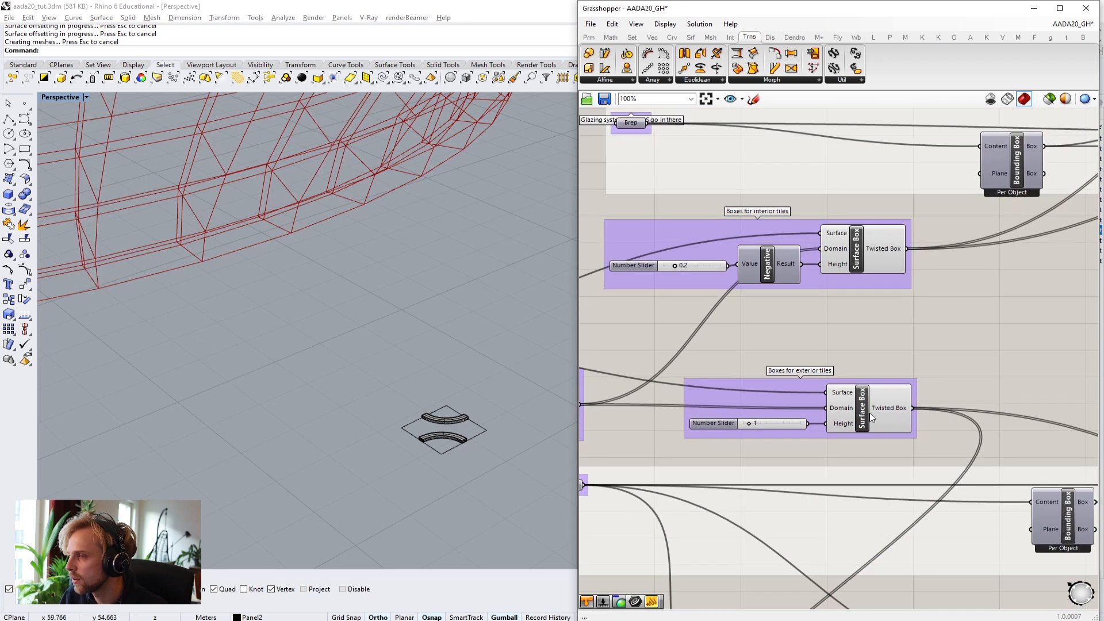
# Step: Turn off the preview of the Surface Box for interior tiles
pyautogui.scroll(-7, 261, 286)
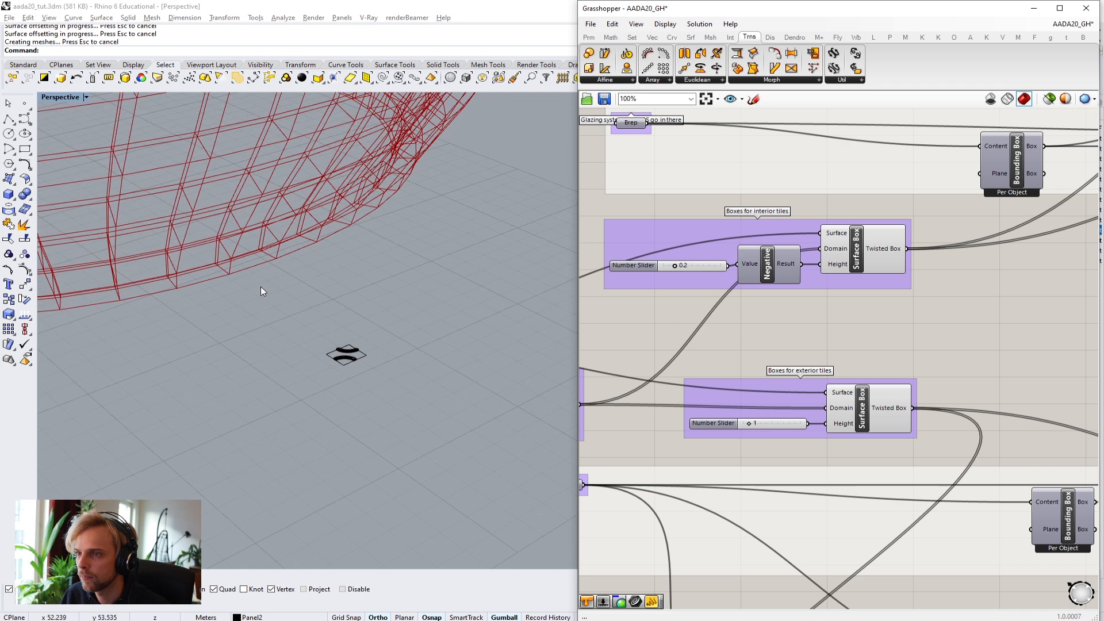
pyautogui.moveTo(261, 287); pyautogui.dragTo(283, 296, button='right')
pyautogui.click(841, 234)
pyautogui.middleClick(861, 252)
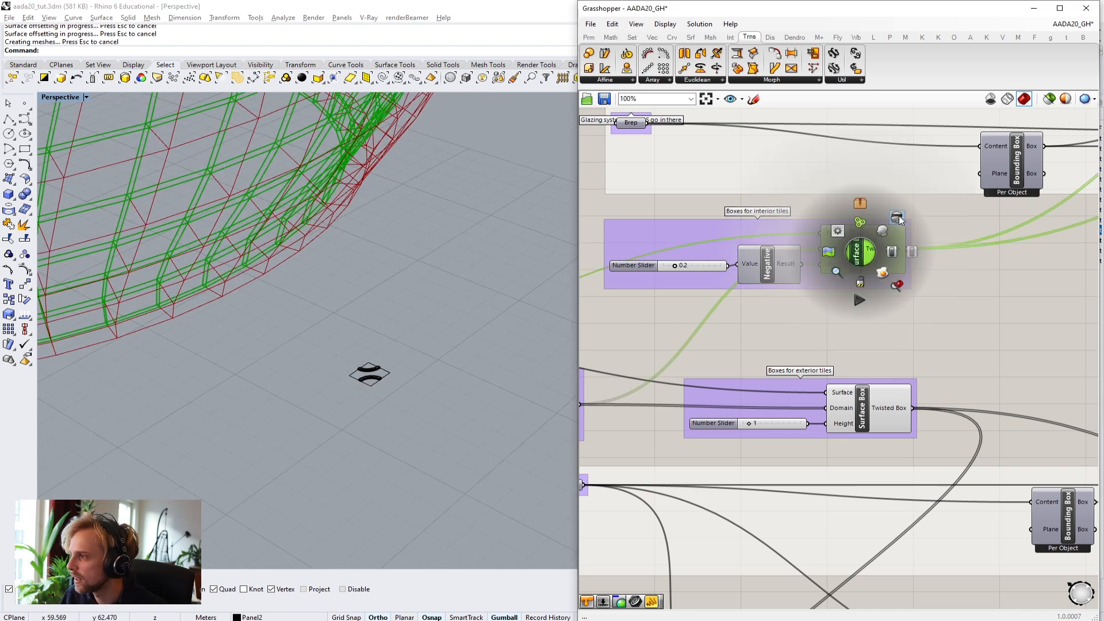
pyautogui.click(900, 218)
# Step: Clear the stored values from the panel Brep parameter of the exterior panels part
pyautogui.moveTo(1009, 341); pyautogui.dragTo(989, 315, button='right')
pyautogui.scroll(4, 751, 368)
pyautogui.moveTo(751, 368); pyautogui.dragTo(706, 280, button='right')
pyautogui.click(846, 363)
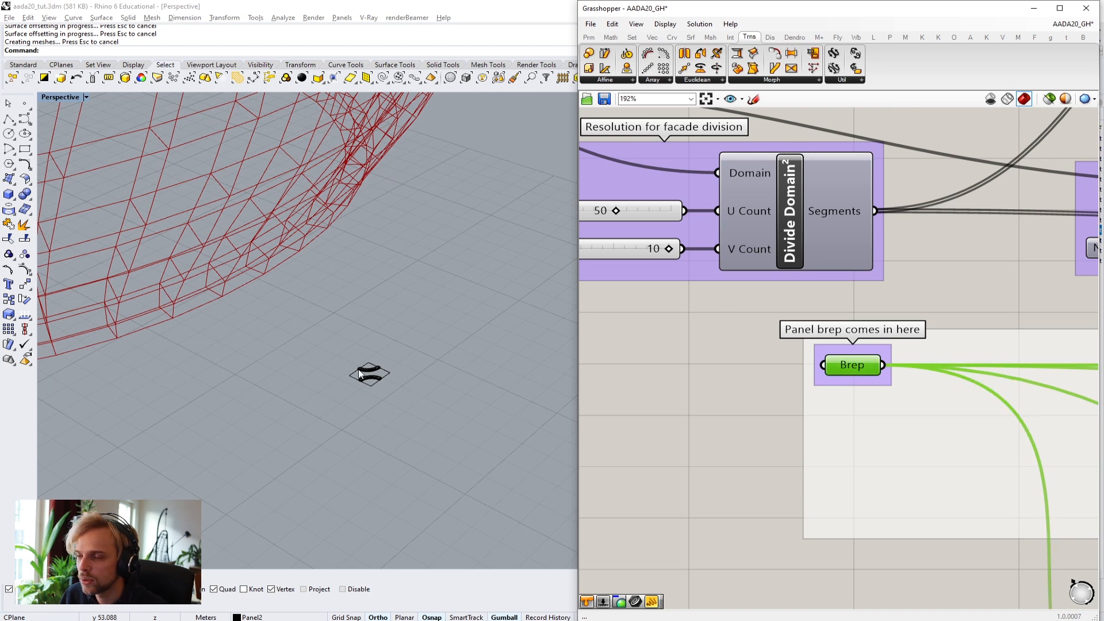
pyautogui.scroll(6, 374, 375)
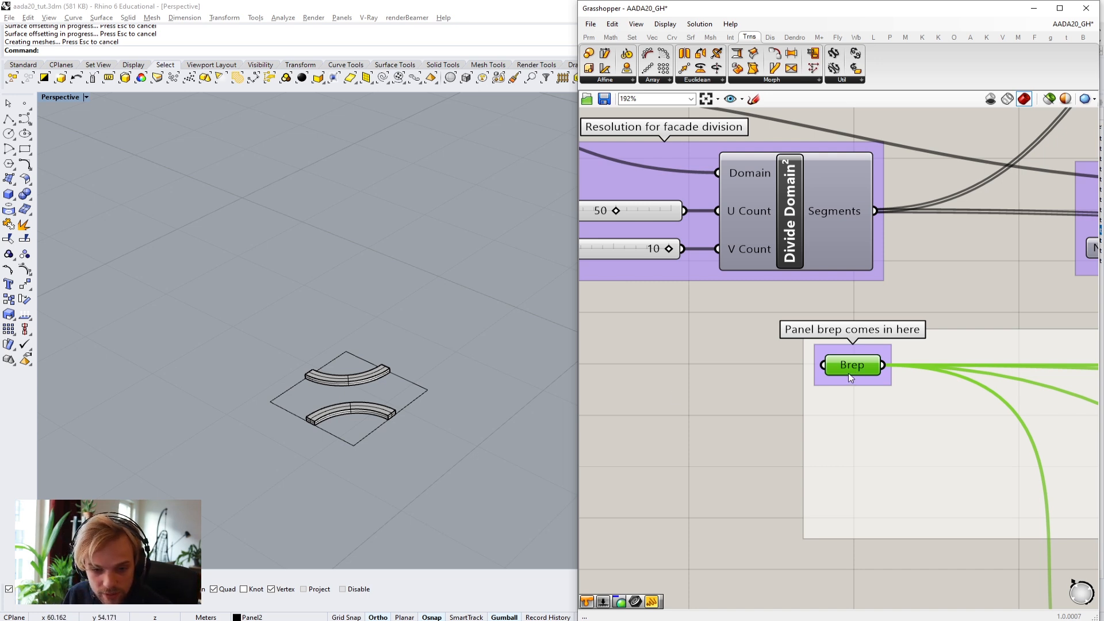
pyautogui.moveTo(847, 373)
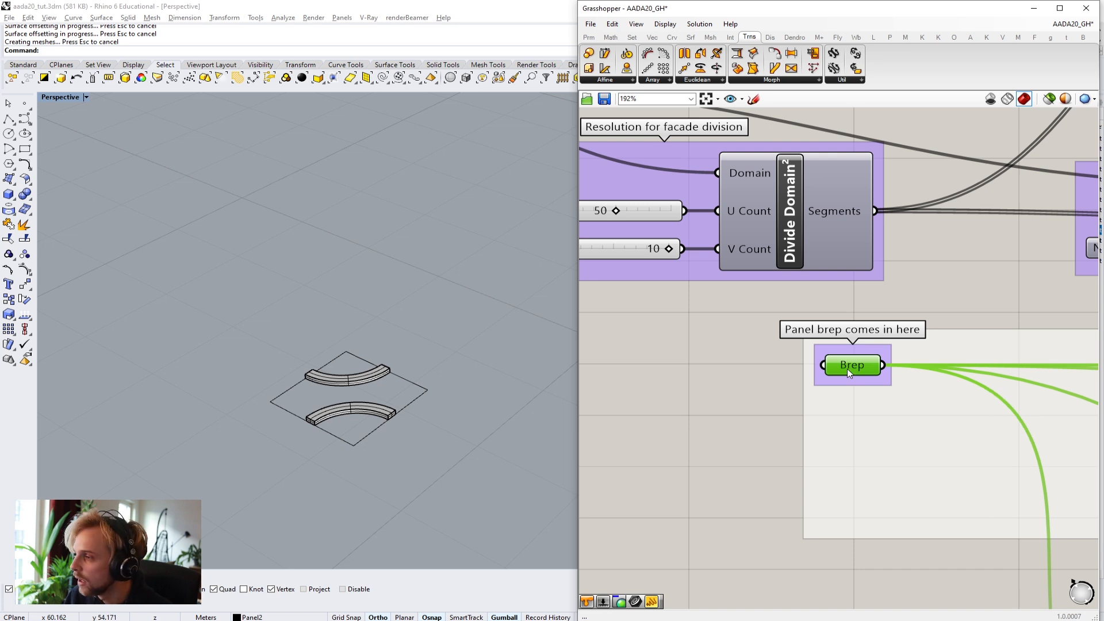
pyautogui.rightClick(847, 369)
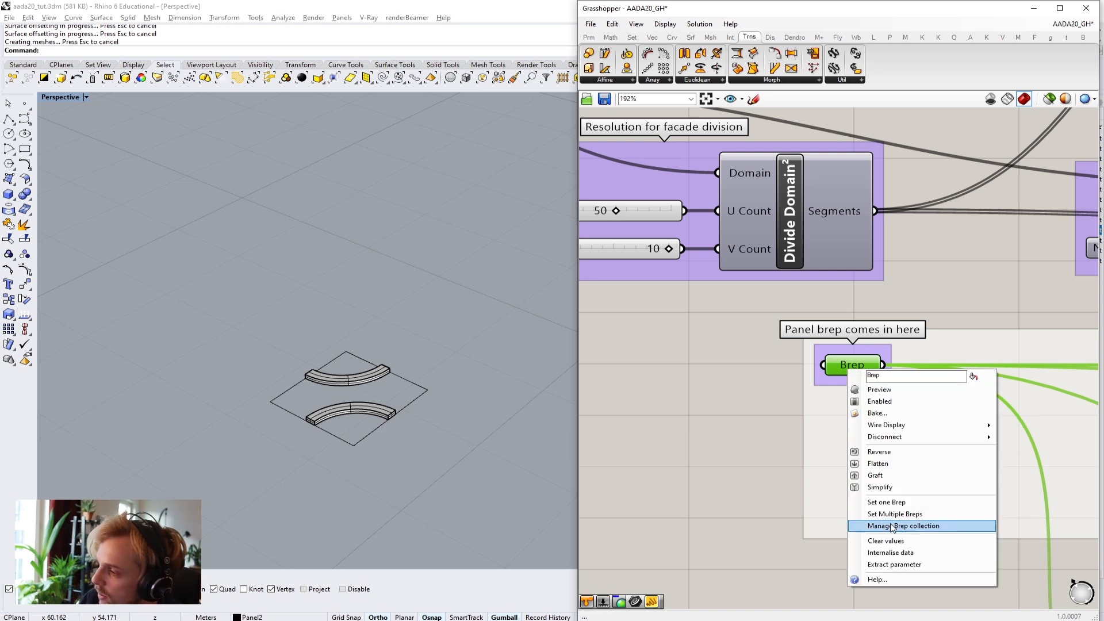
pyautogui.click(898, 541)
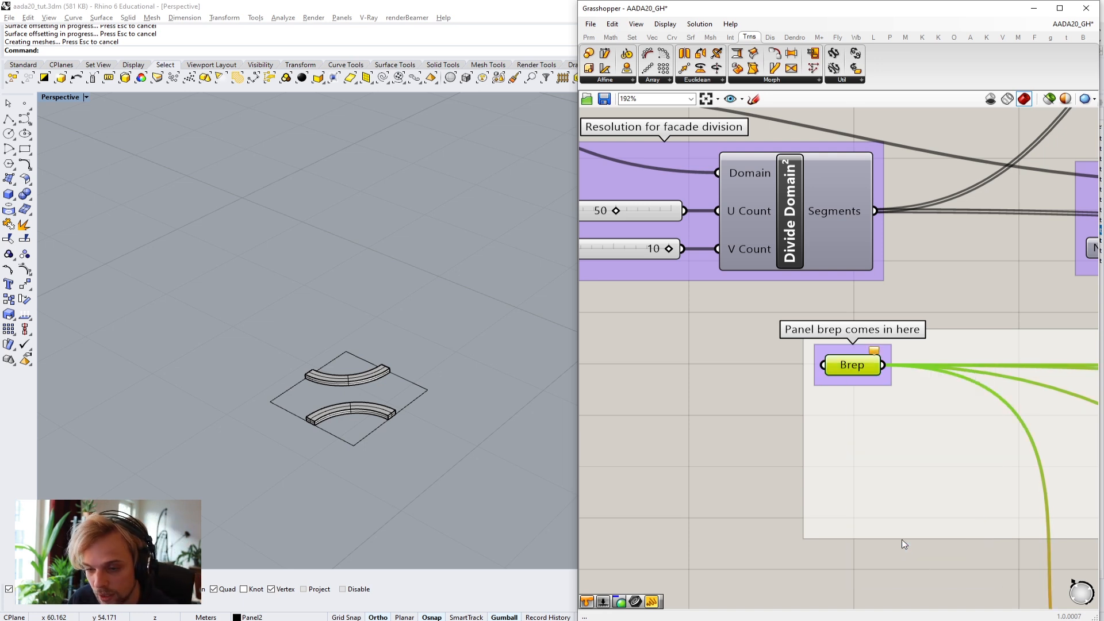
# Step: Select the two arc solids, then examine the exterior panels part and the optional random-rotation components before clearing the selection
pyautogui.click(335, 377)
pyautogui.keyDown('shift'); pyautogui.click(362, 410); pyautogui.keyUp('shift')
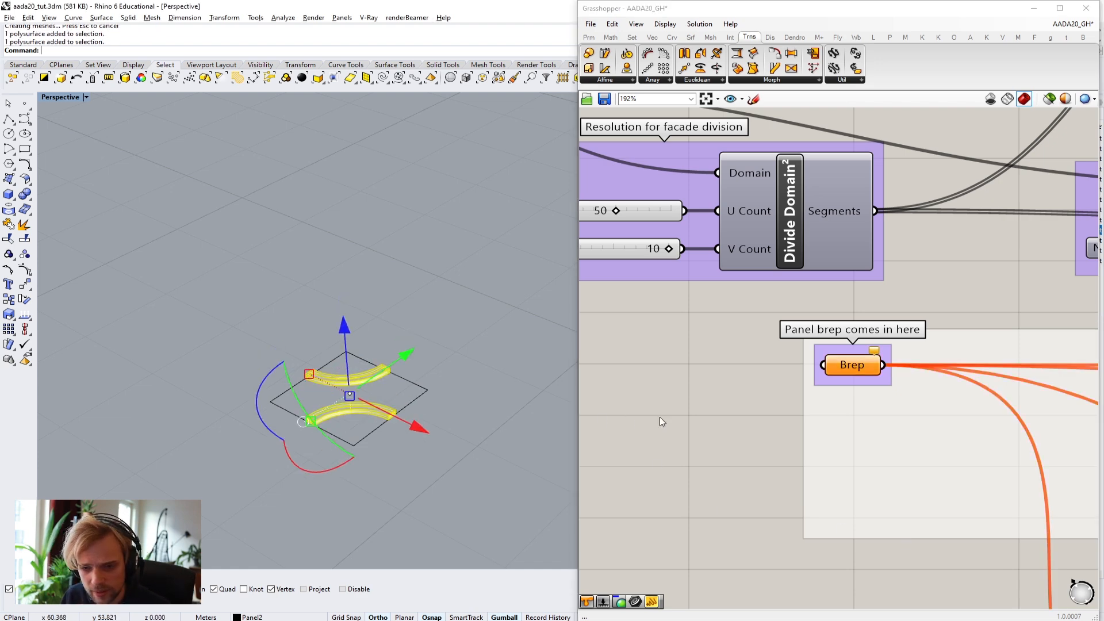
pyautogui.scroll(-4, 773, 424)
pyautogui.moveTo(999, 462); pyautogui.dragTo(763, 412, button='right')
pyautogui.moveTo(961, 376); pyautogui.dragTo(912, 366, button='right')
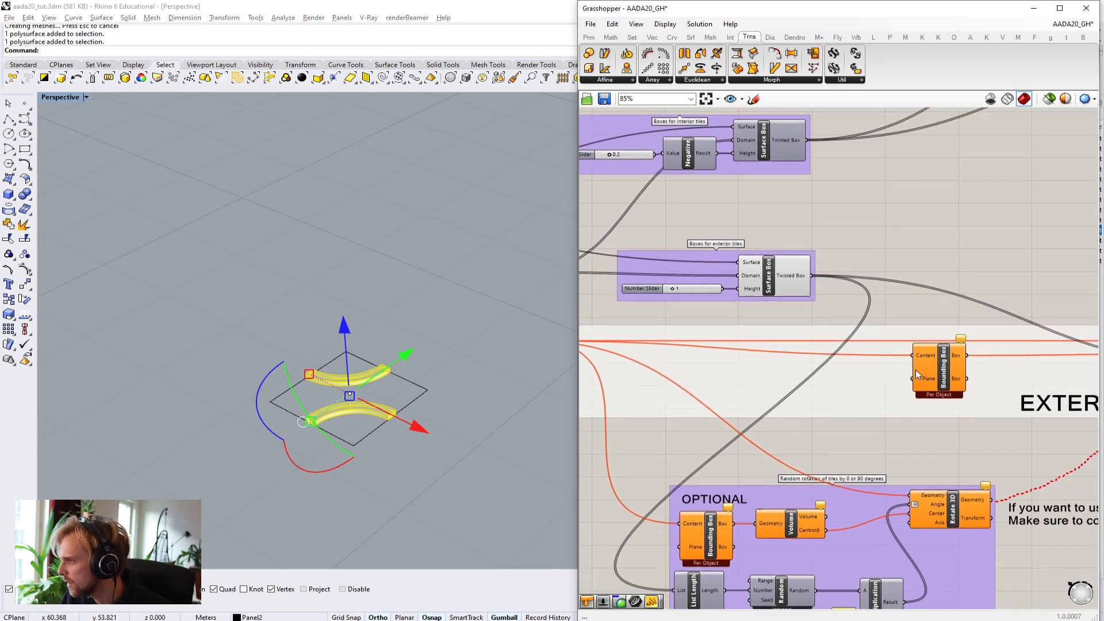
pyautogui.scroll(-2, 949, 434)
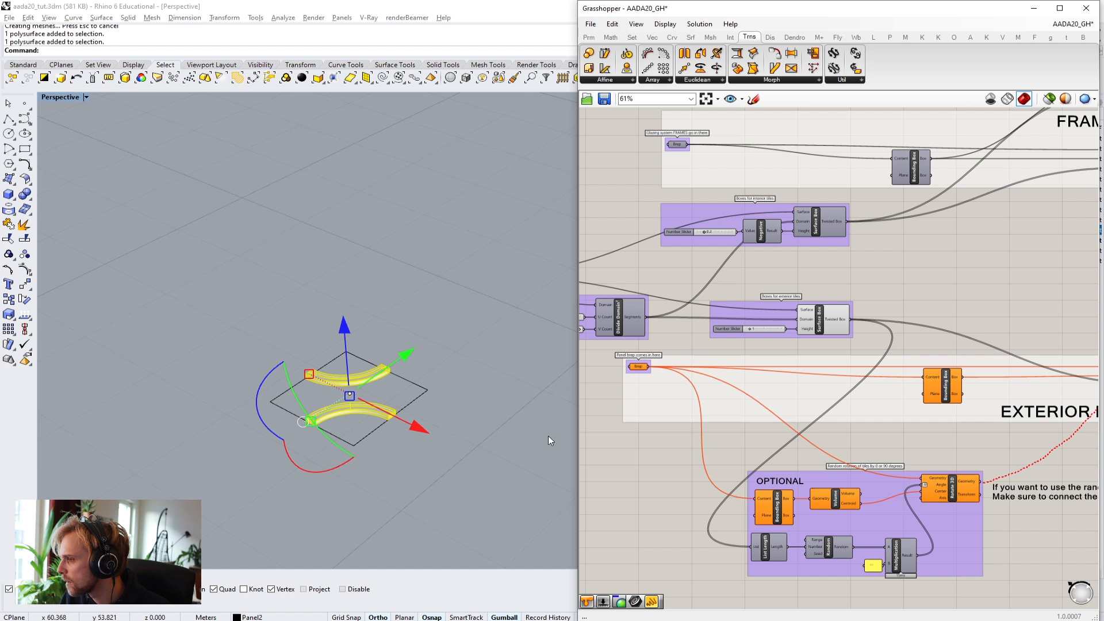
pyautogui.click(485, 453)
pyautogui.moveTo(485, 454); pyautogui.dragTo(413, 445, button='right')
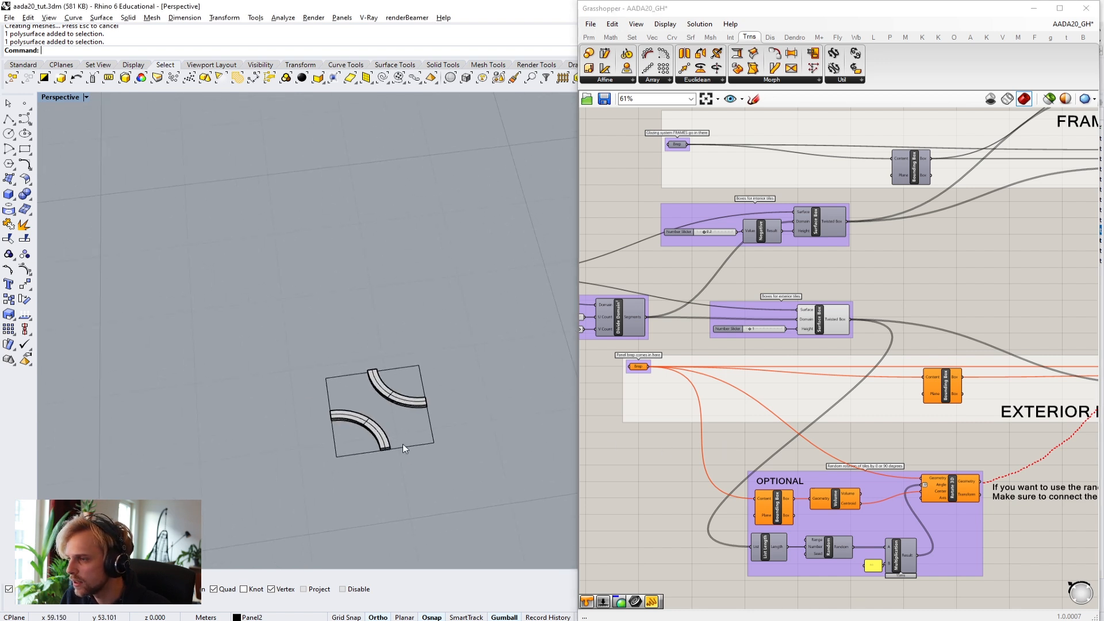
pyautogui.scroll(2, 332, 434)
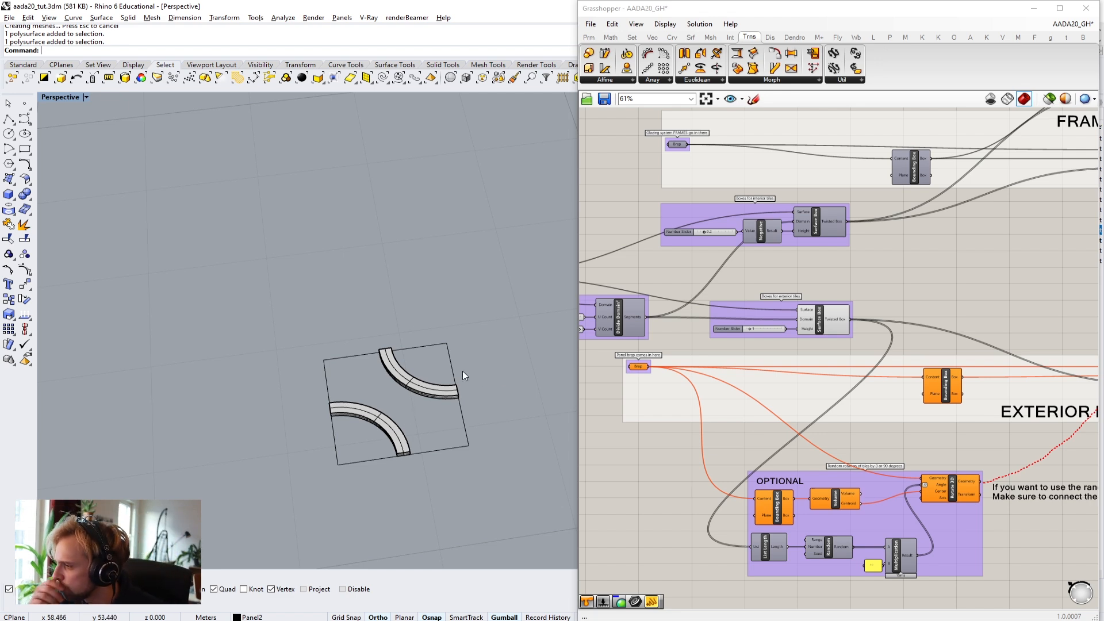
pyautogui.scroll(5, 834, 543)
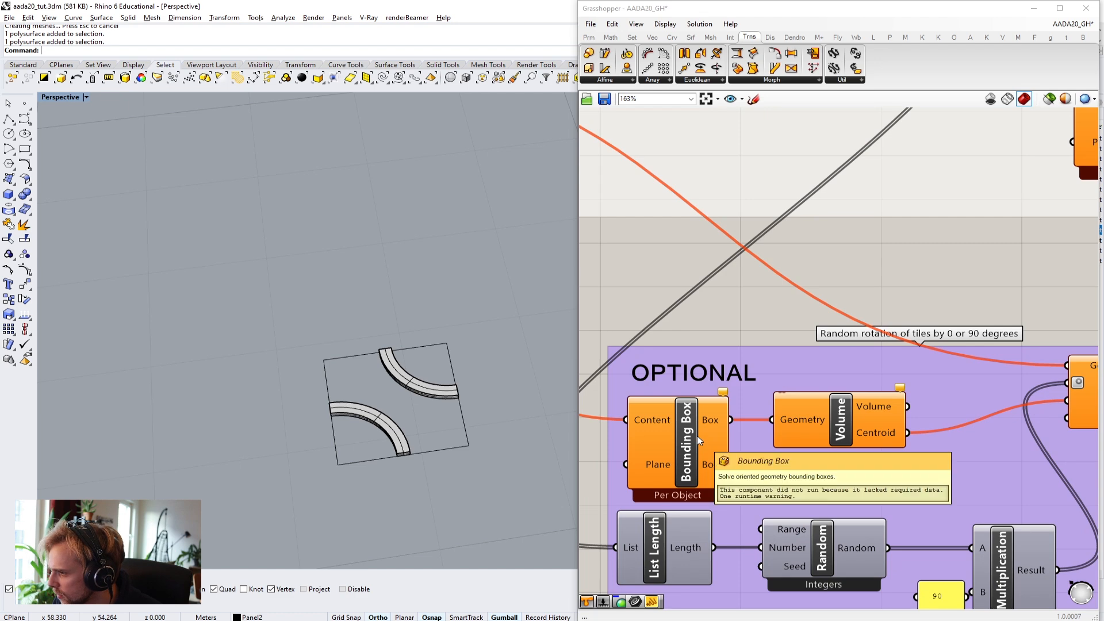
pyautogui.scroll(-4, 697, 436)
pyautogui.scroll(-3, 746, 463)
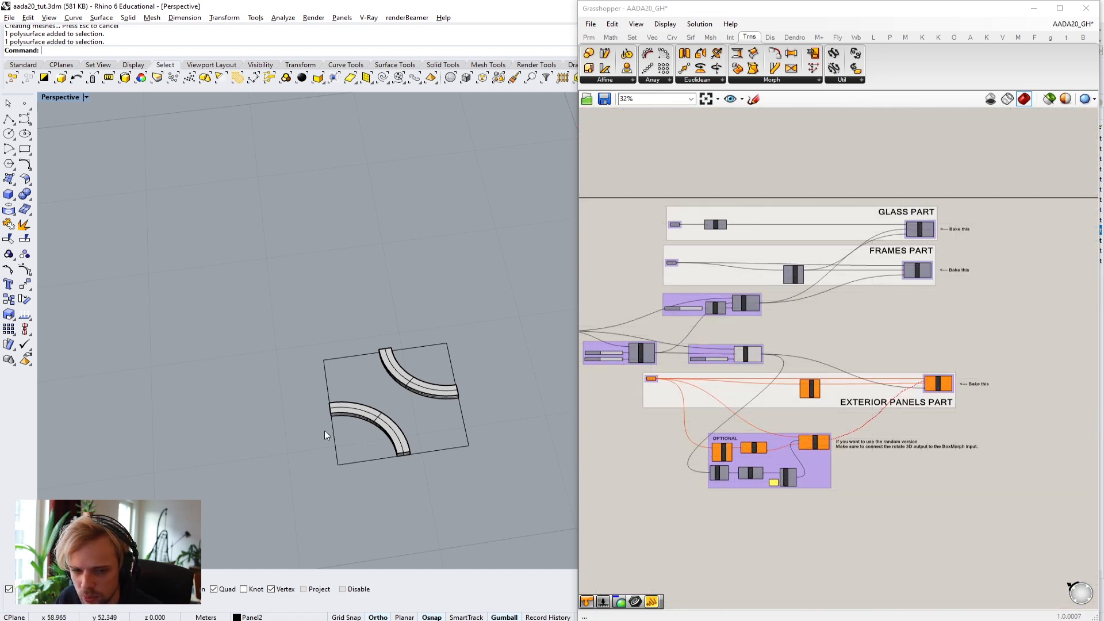
# Step: Examine the two arc solids in the viewport and the Group component used in the glass part
pyautogui.click(423, 389)
pyautogui.click(272, 413)
pyautogui.scroll(6, 386, 400)
pyautogui.moveTo(406, 407); pyautogui.dragTo(451, 433, button='right')
pyautogui.scroll(3, 672, 400)
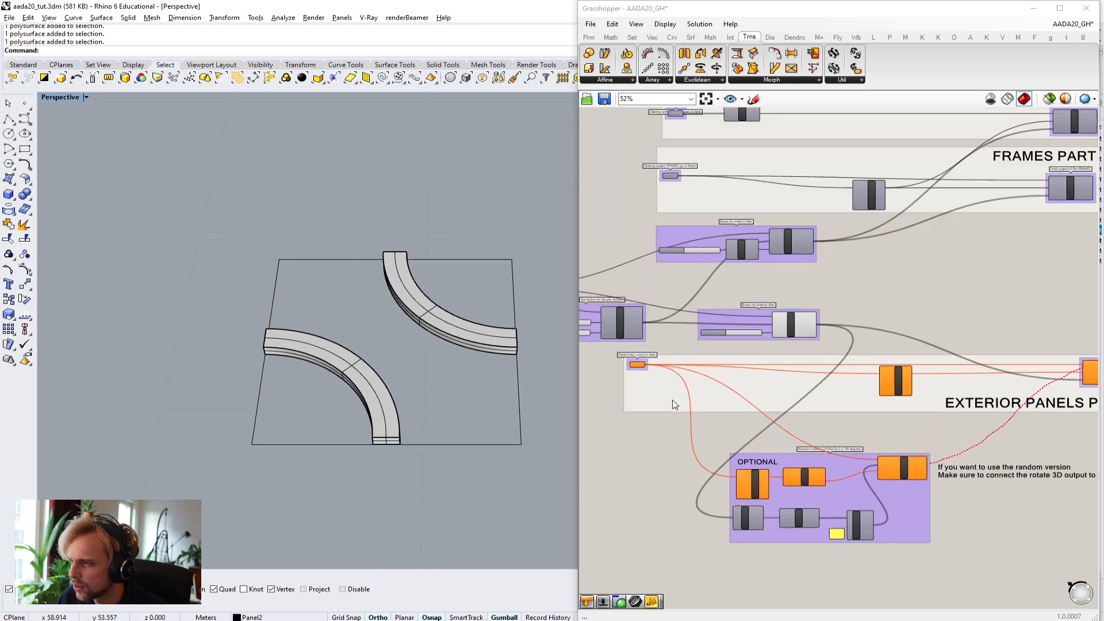
pyautogui.moveTo(737, 135); pyautogui.dragTo(725, 388, button='right')
pyautogui.scroll(3, 727, 393)
pyautogui.click(735, 320)
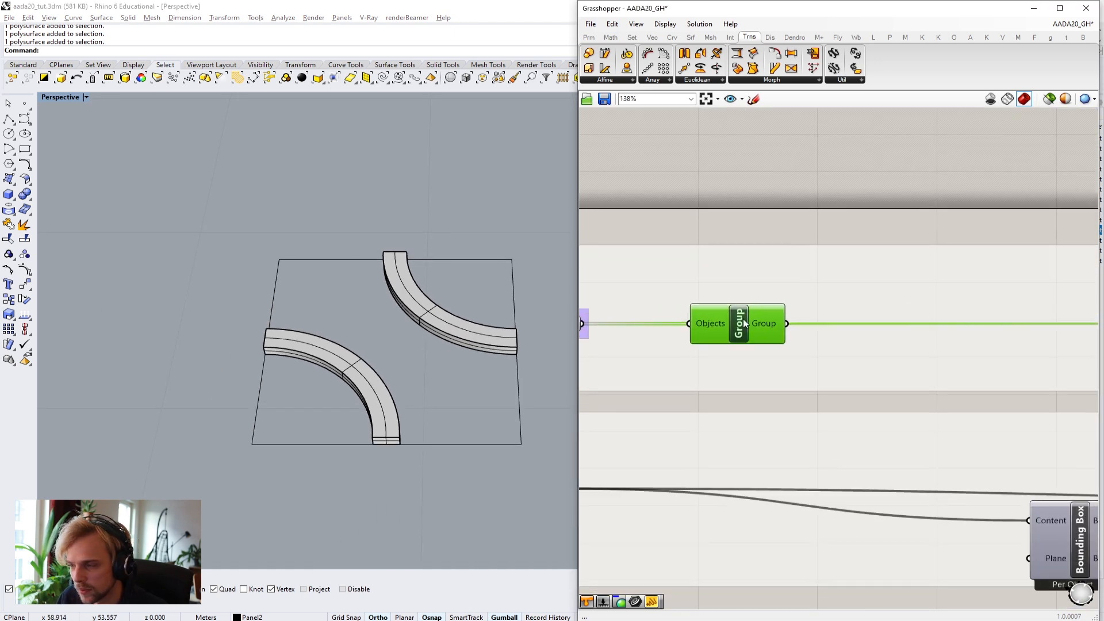
pyautogui.scroll(-5, 736, 319)
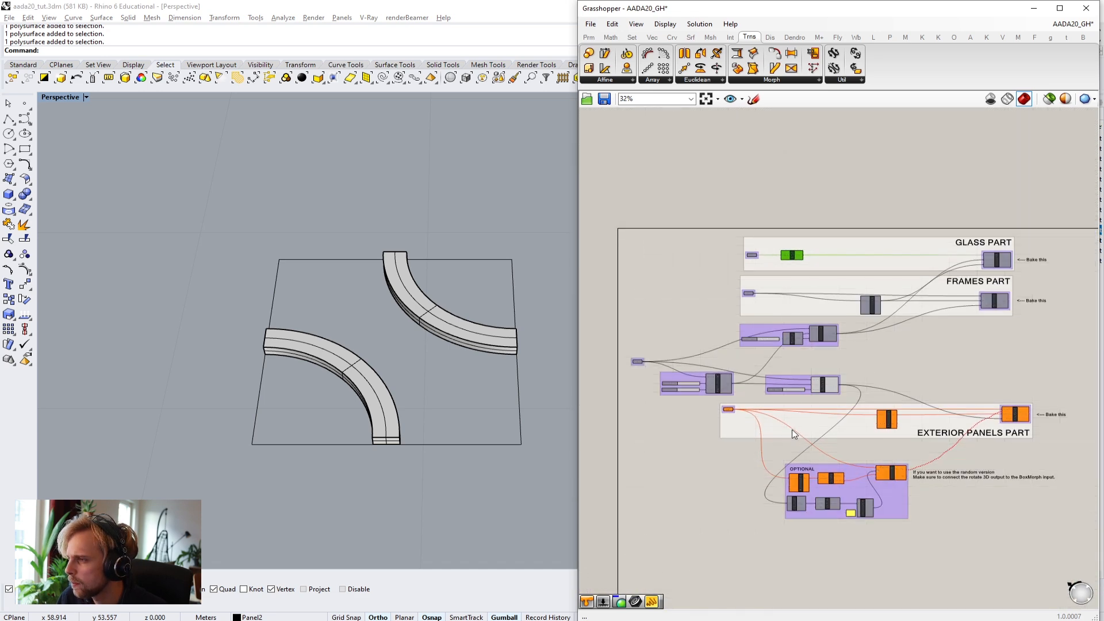
pyautogui.scroll(3, 753, 406)
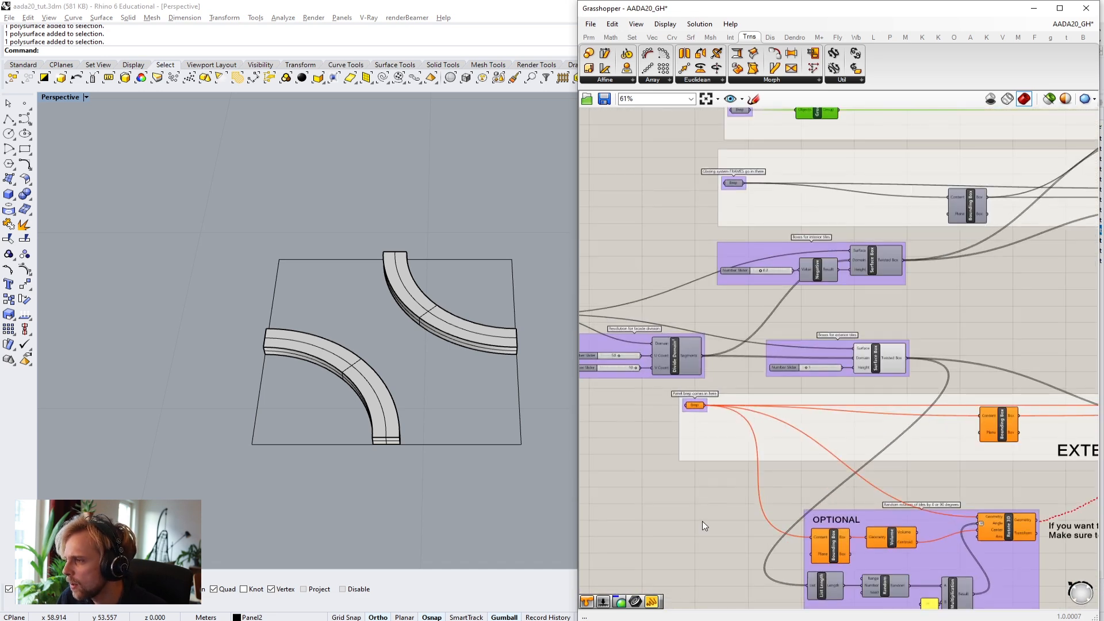
# Step: Add a Group component to the exterior panels part and connect the panel Brep to its Objects input
pyautogui.doubleClick(702, 521)
pyautogui.write('gro\\')
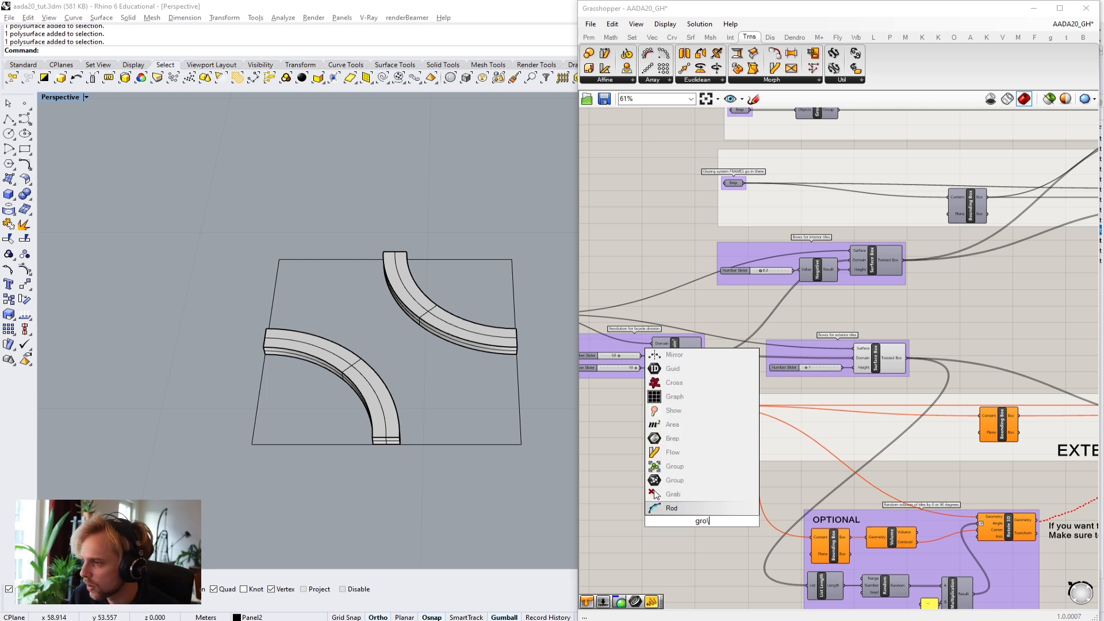
pyautogui.press('BackSpace')
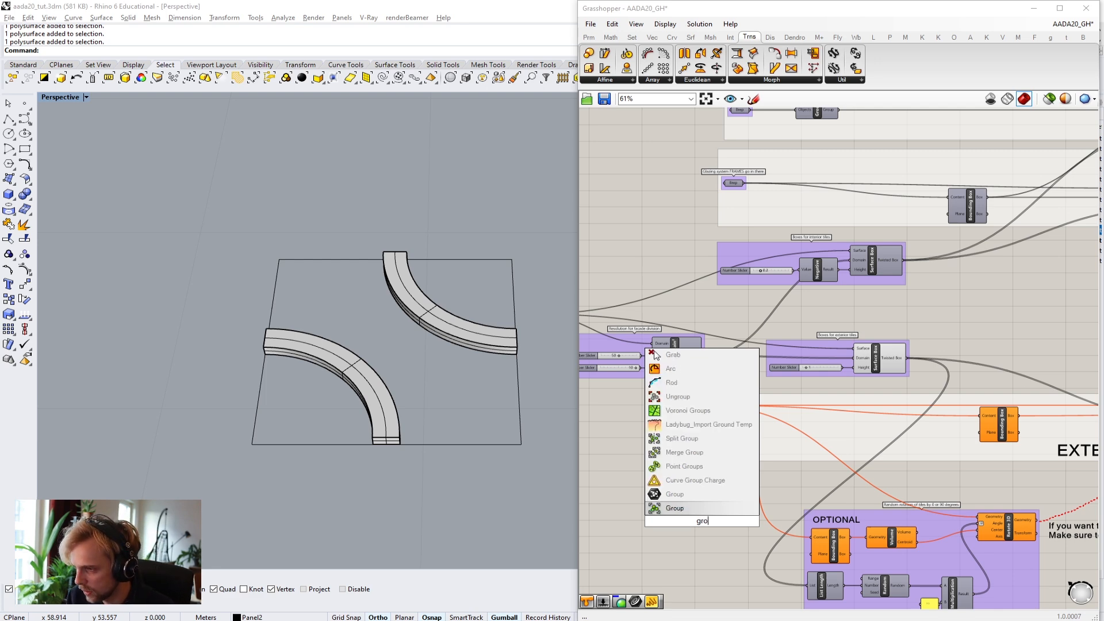
pyautogui.press('Return')
pyautogui.moveTo(705, 519); pyautogui.dragTo(752, 422)
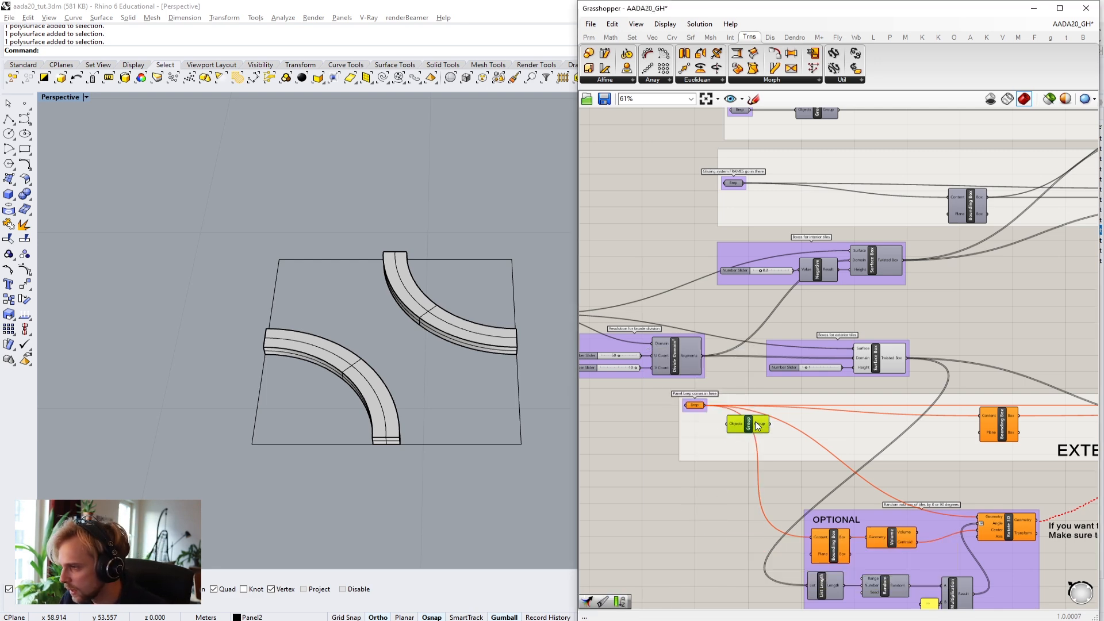
pyautogui.scroll(3, 734, 421)
pyautogui.moveTo(681, 389); pyautogui.dragTo(721, 425)
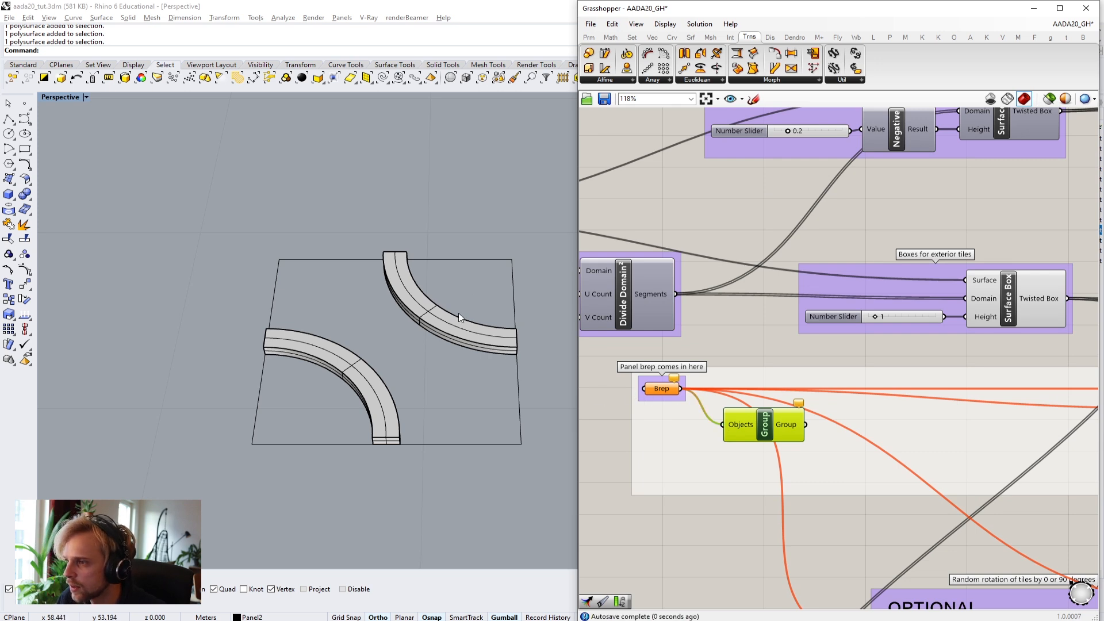
# Step: Connect the Group output to the exterior panels part's Bounding Box Content and Box Morph Geometry inputs, replacing the direct Brep wires
pyautogui.click(446, 322)
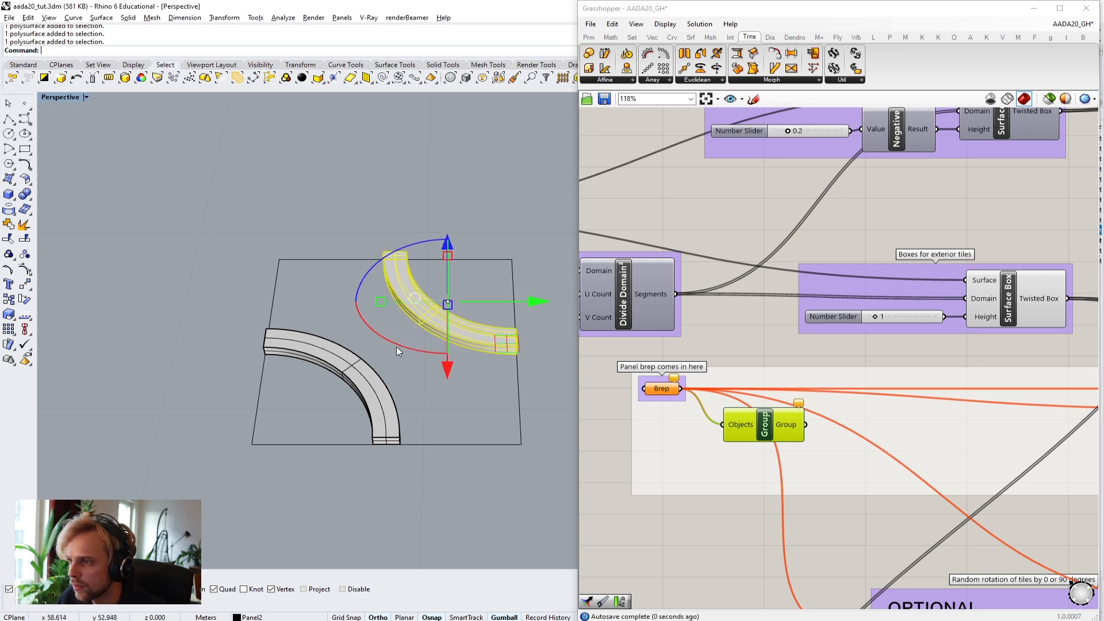
pyautogui.click(636, 558)
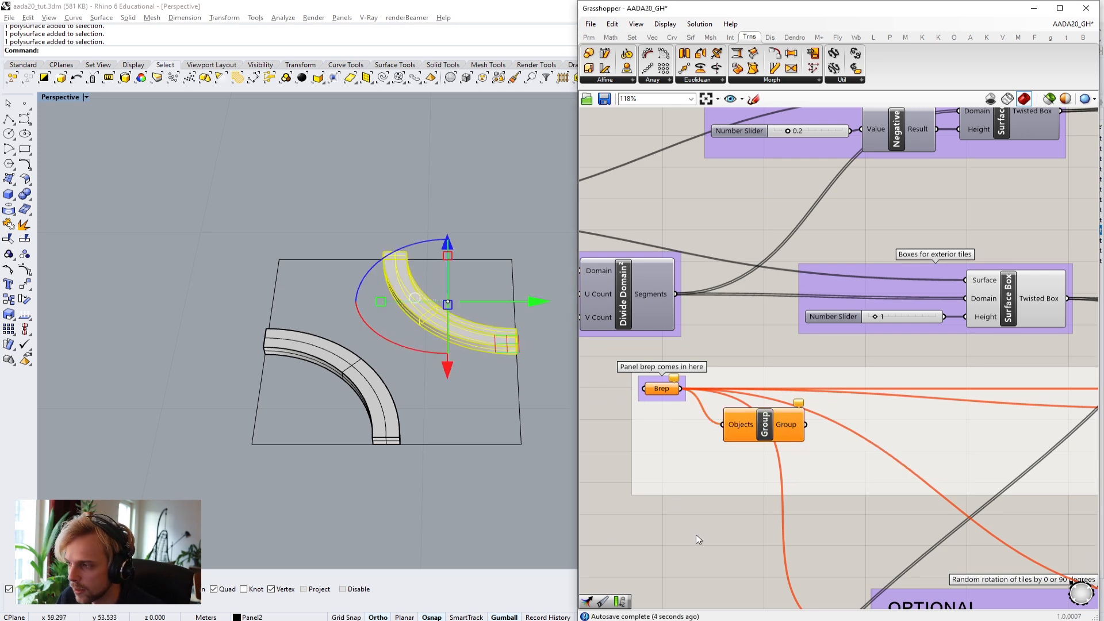
pyautogui.scroll(-5, 704, 525)
pyautogui.scroll(3, 754, 498)
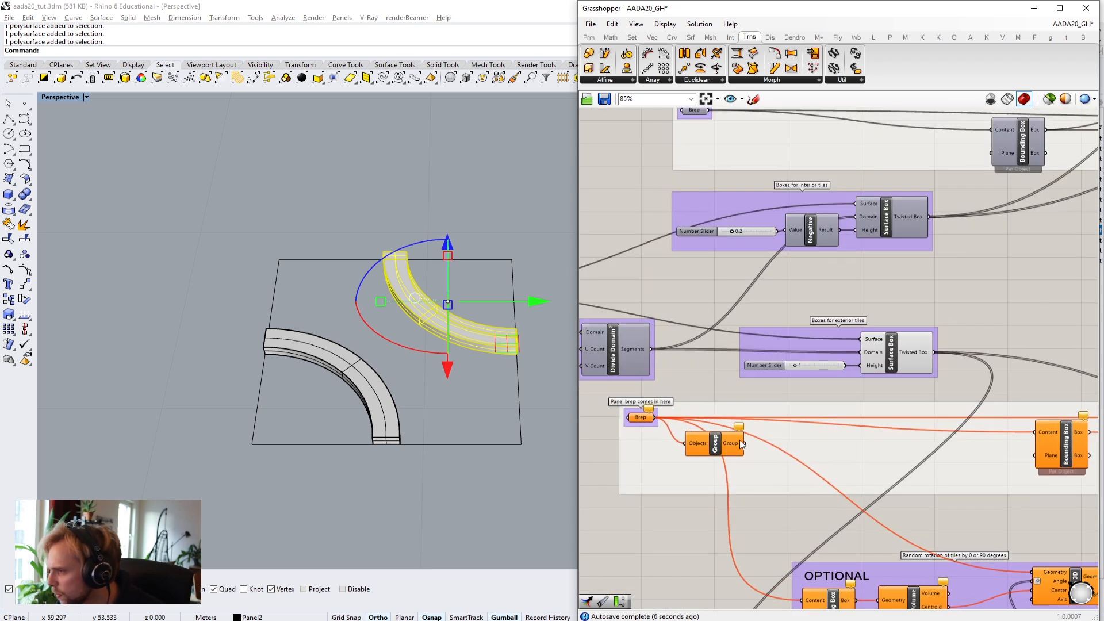
pyautogui.scroll(-5, 809, 428)
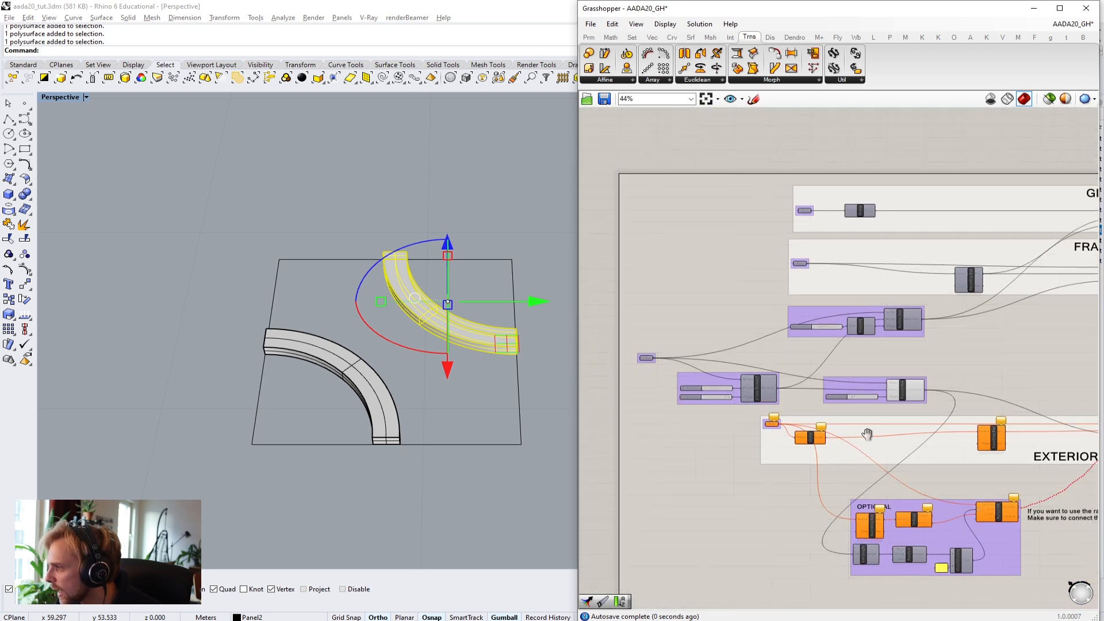
pyautogui.moveTo(773, 441); pyautogui.dragTo(720, 445, button='right')
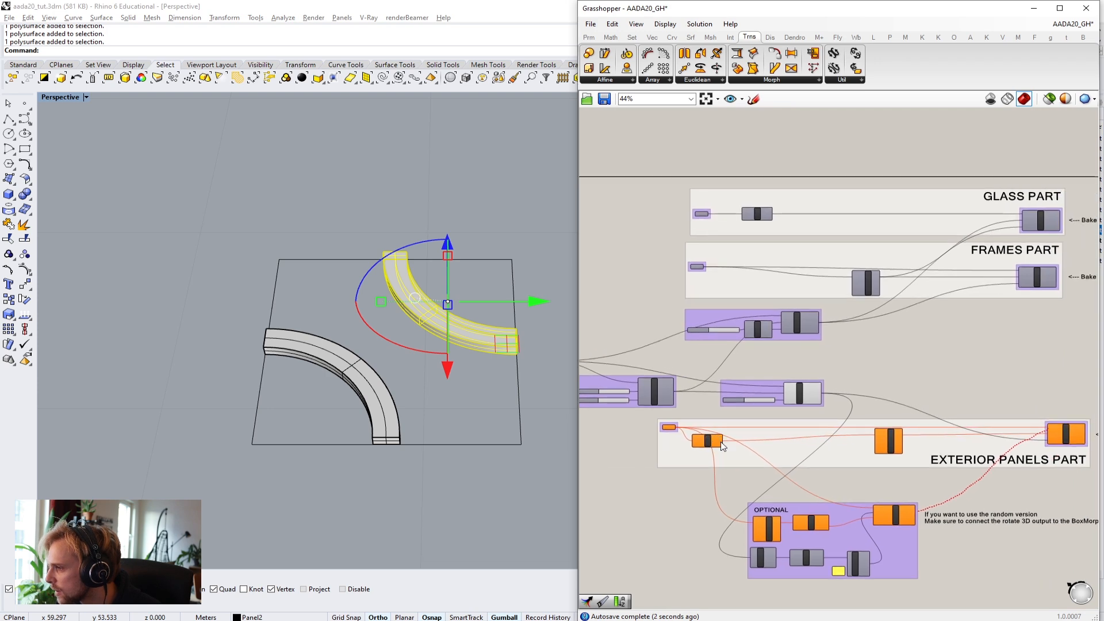
pyautogui.moveTo(723, 440); pyautogui.dragTo(1050, 430)
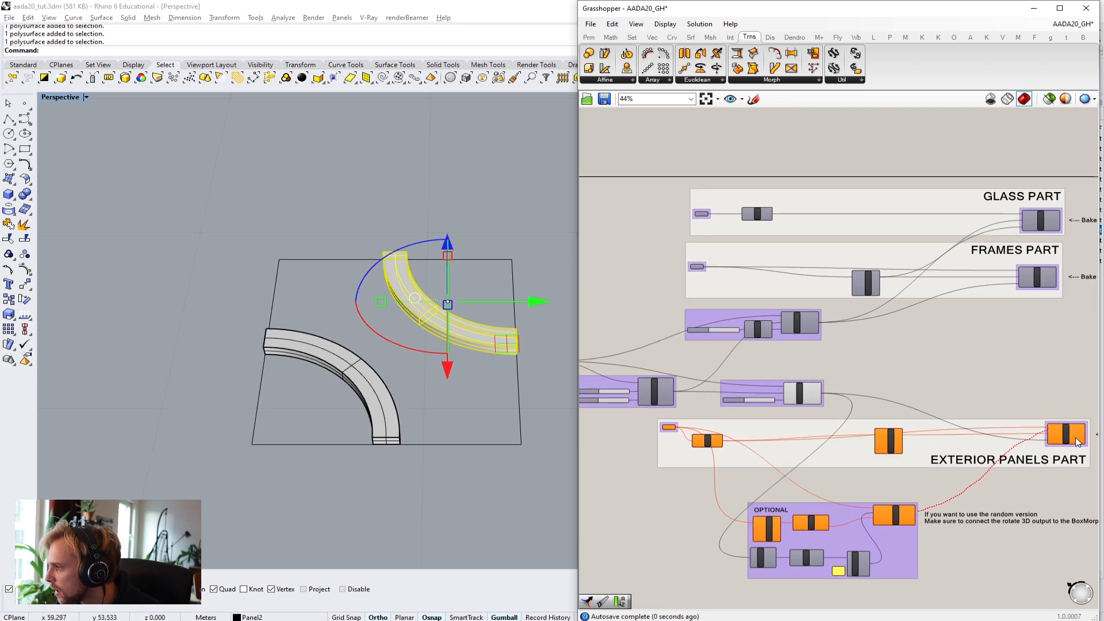
# Step: Connect the Group output to the Bounding Box Content and Rotate 3D Geometry inputs of the optional rotation part
pyautogui.scroll(5, 1072, 435)
pyautogui.scroll(-4, 1067, 434)
pyautogui.moveTo(787, 517); pyautogui.dragTo(811, 501, button='right')
pyautogui.scroll(3, 811, 501)
pyautogui.moveTo(750, 377); pyautogui.dragTo(846, 532)
pyautogui.moveTo(791, 356); pyautogui.dragTo(1076, 505)
pyautogui.moveTo(966, 440); pyautogui.dragTo(959, 440, button='right')
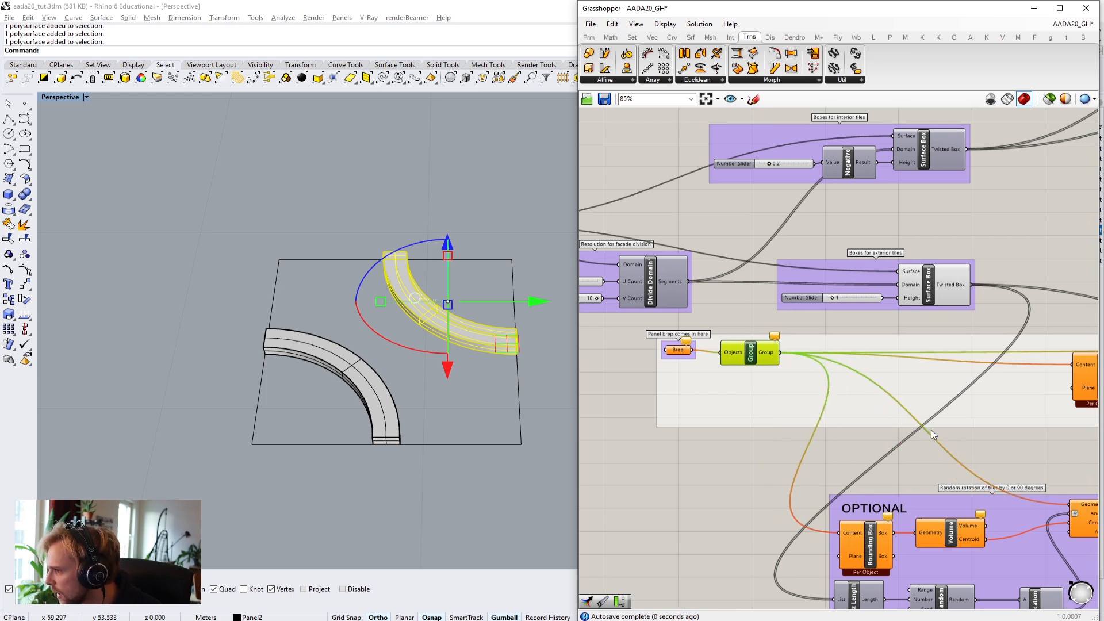
pyautogui.moveTo(748, 353); pyautogui.dragTo(744, 353)
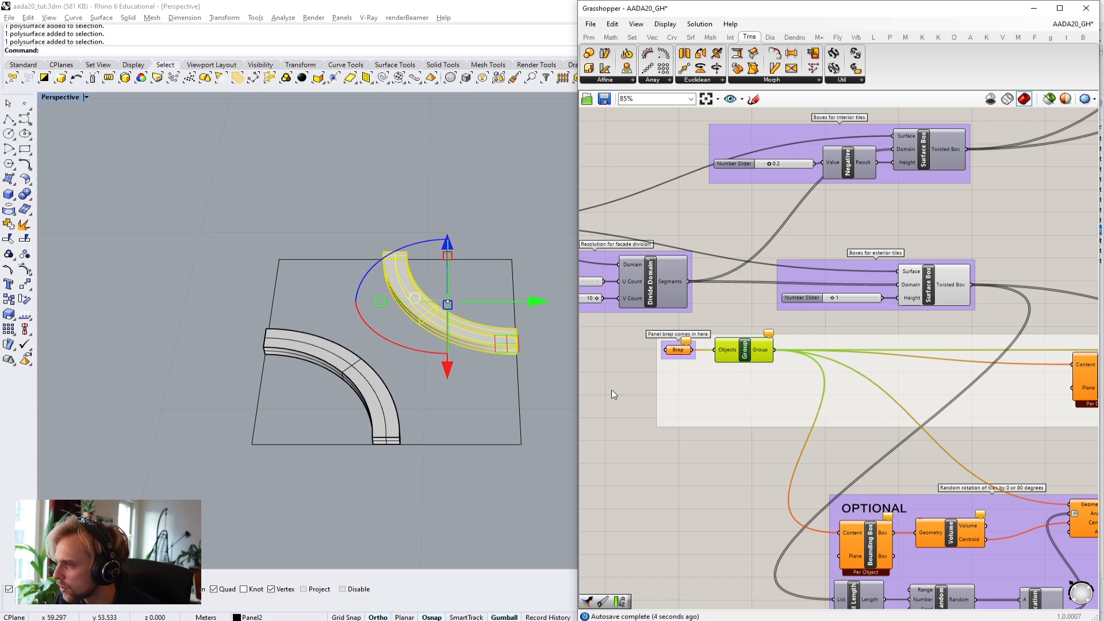
# Step: Set both arc solids as the Breps of the exterior panels' panel Brep parameter and clear the selection
pyautogui.keyDown('shift'); pyautogui.click(381, 393); pyautogui.keyUp('shift')
pyautogui.rightClick(682, 349)
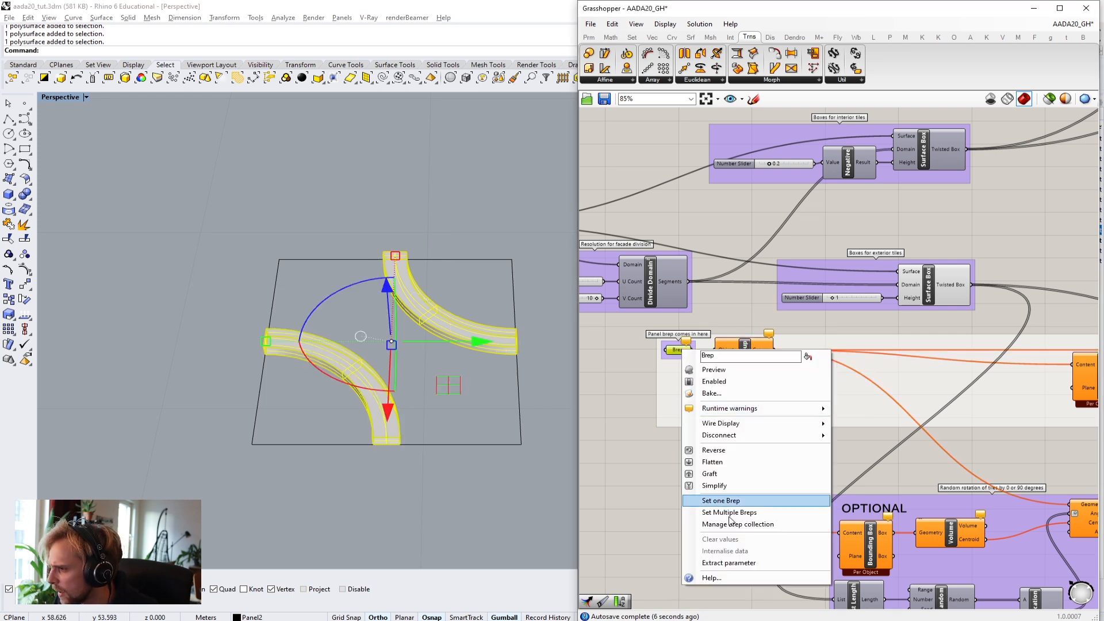
pyautogui.click(746, 523)
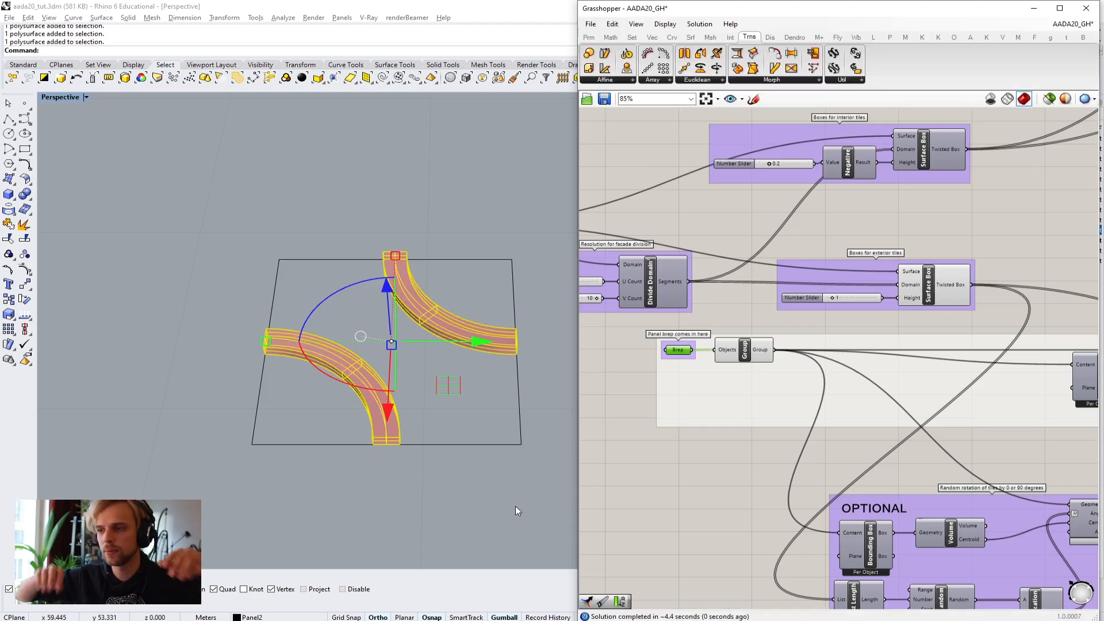
pyautogui.click(515, 506)
# Step: Turn on the preview of the Box Morph component that outputs the exterior panels
pyautogui.scroll(-8, 471, 399)
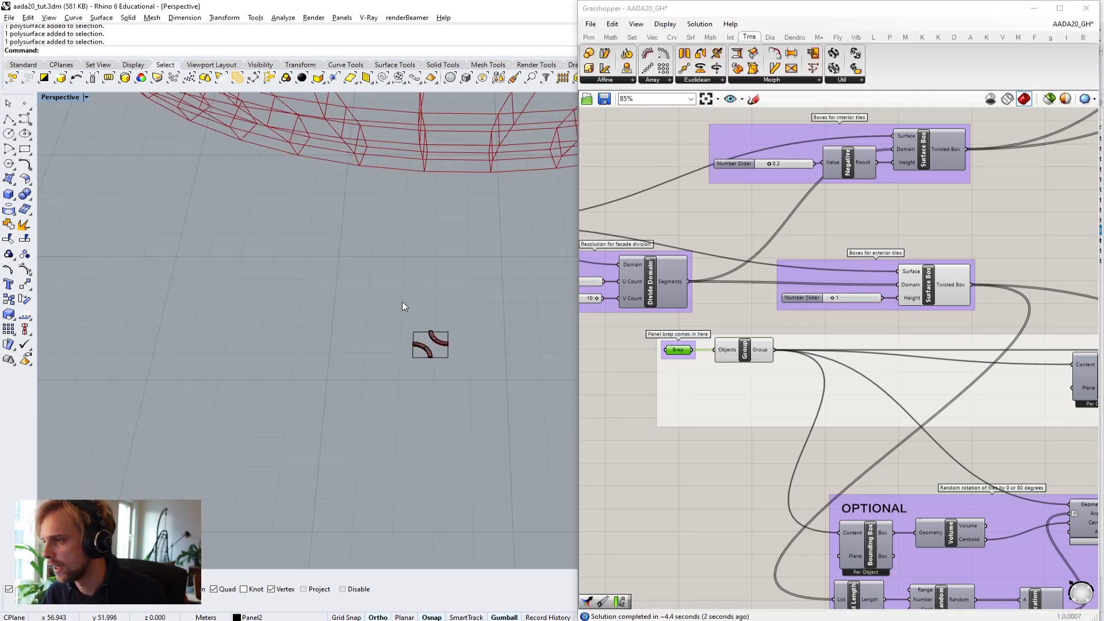
pyautogui.scroll(-6, 401, 301)
pyautogui.moveTo(414, 288); pyautogui.dragTo(437, 196, button='right')
pyautogui.moveTo(873, 337); pyautogui.dragTo(667, 380, button='right')
pyautogui.scroll(-6, 666, 380)
pyautogui.scroll(5, 903, 400)
pyautogui.click(850, 381)
pyautogui.middleClick(847, 378)
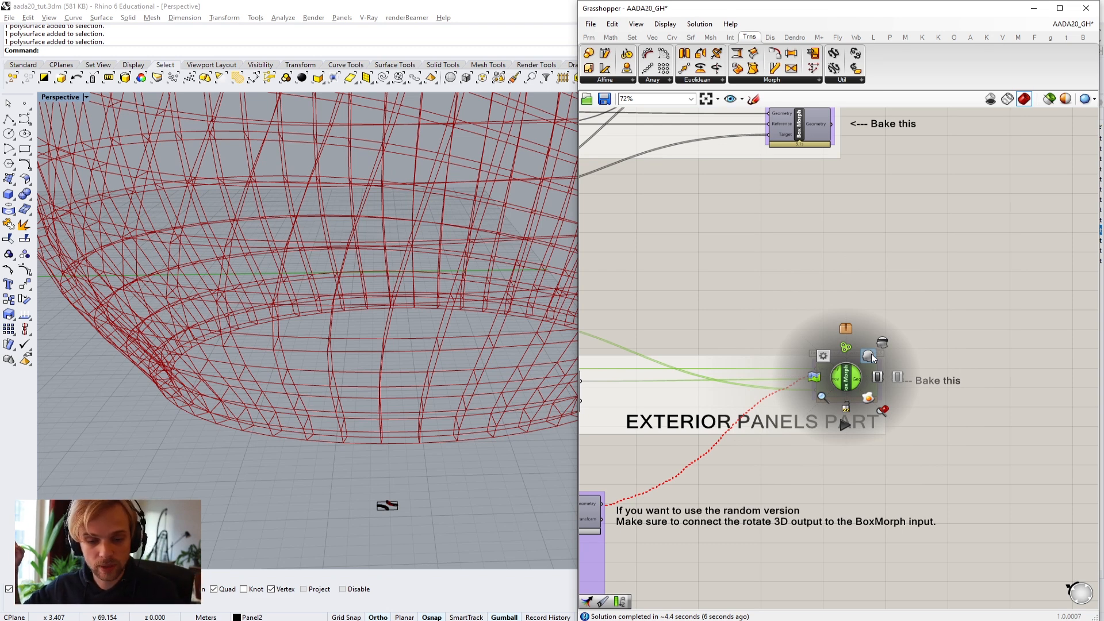
pyautogui.click(869, 356)
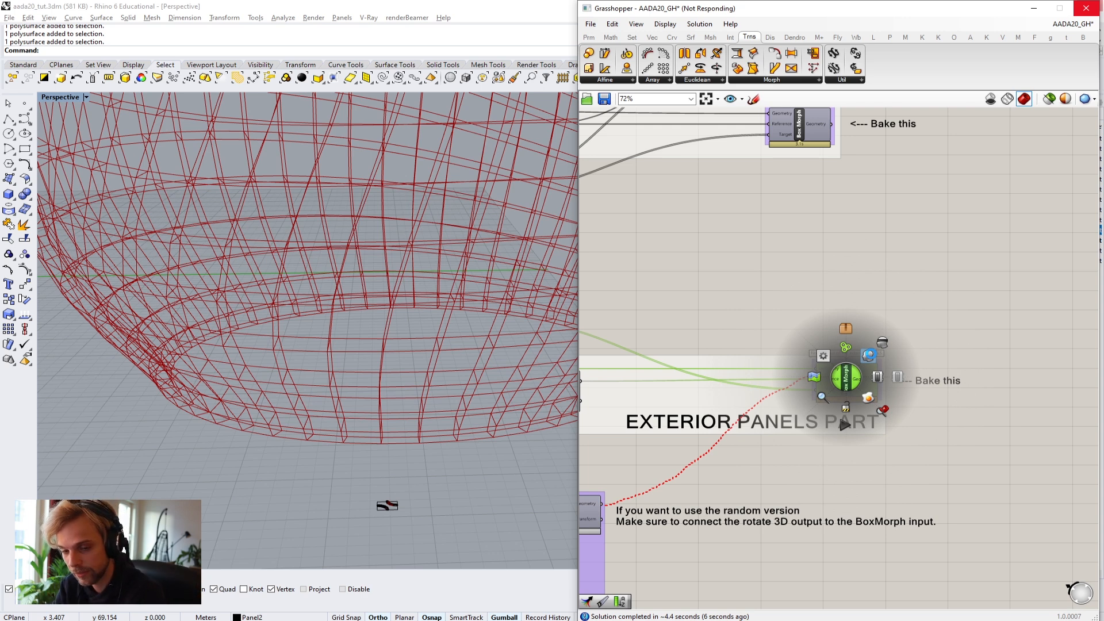
pyautogui.click(485, 489)
pyautogui.click(688, 266)
# Step: Examine the previewed arc panels across the building's facade from several angles and distances
pyautogui.scroll(-8, 400, 302)
pyautogui.moveTo(399, 302); pyautogui.dragTo(261, 375, button='right')
pyautogui.scroll(4, 366, 322)
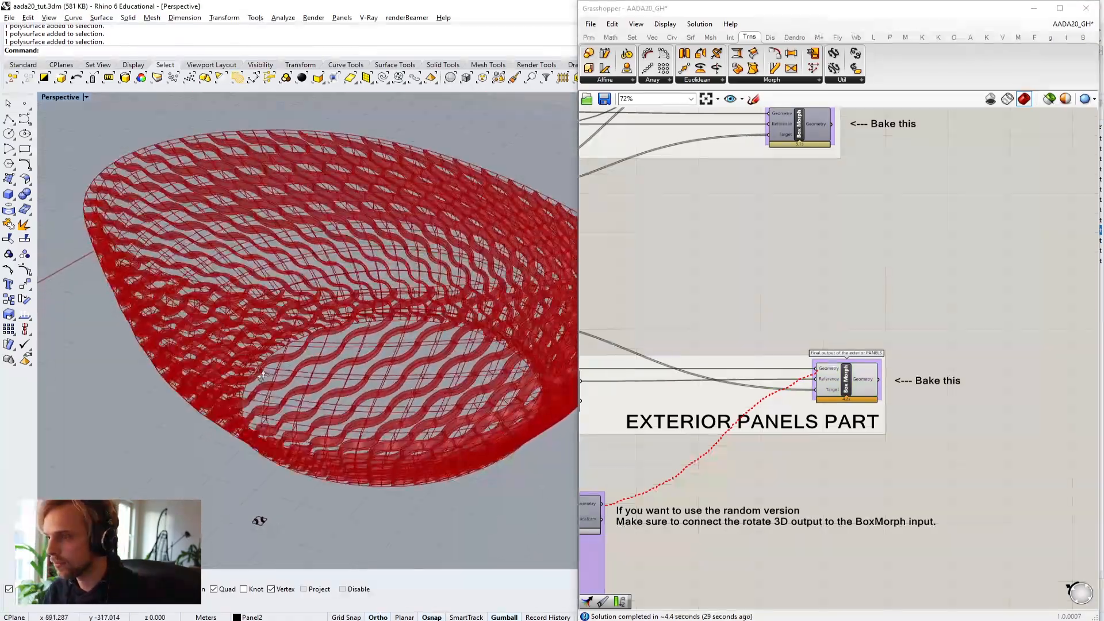
pyautogui.scroll(6, 292, 184)
pyautogui.scroll(-5, 414, 382)
pyautogui.moveTo(418, 382); pyautogui.dragTo(352, 383, button='right')
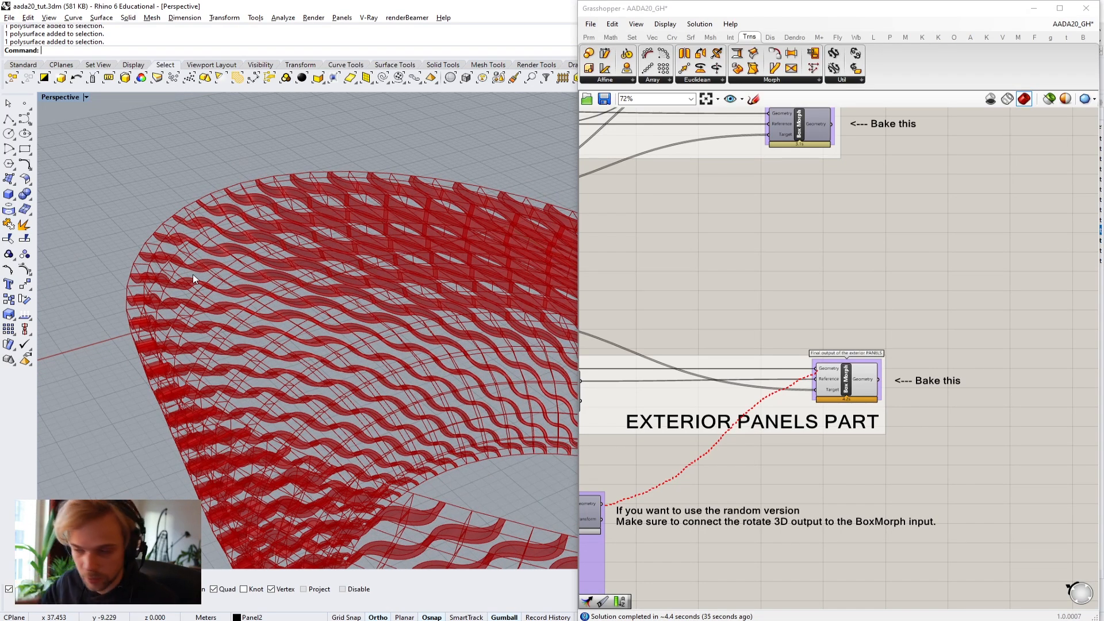
pyautogui.scroll(-5, 216, 289)
pyautogui.moveTo(261, 440); pyautogui.dragTo(325, 397, button='right')
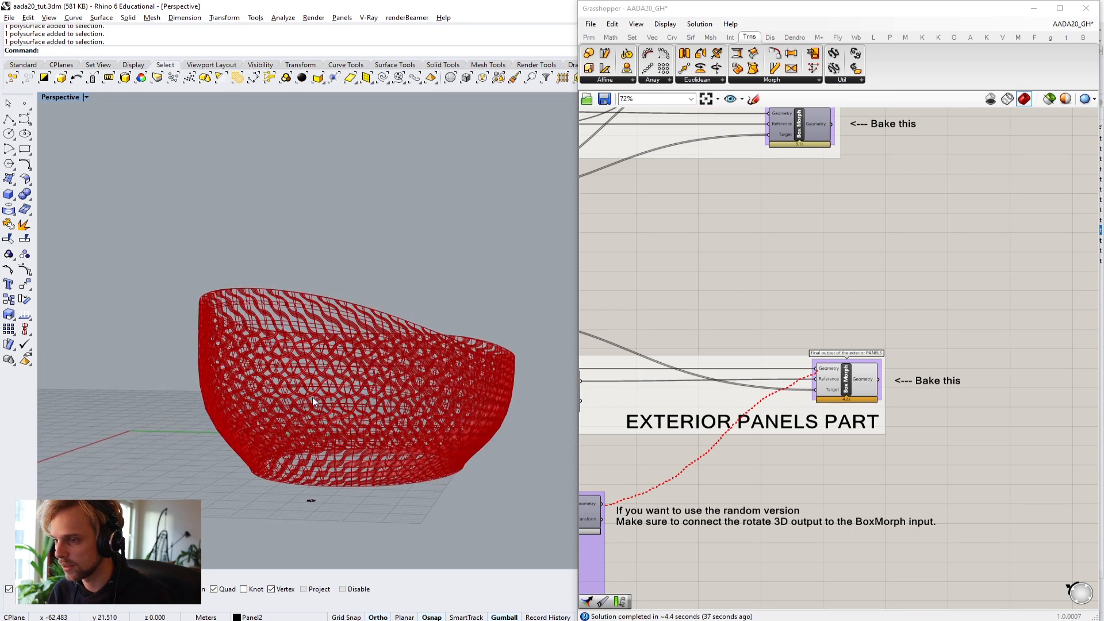
pyautogui.scroll(3, 316, 400)
pyautogui.scroll(5, 129, 304)
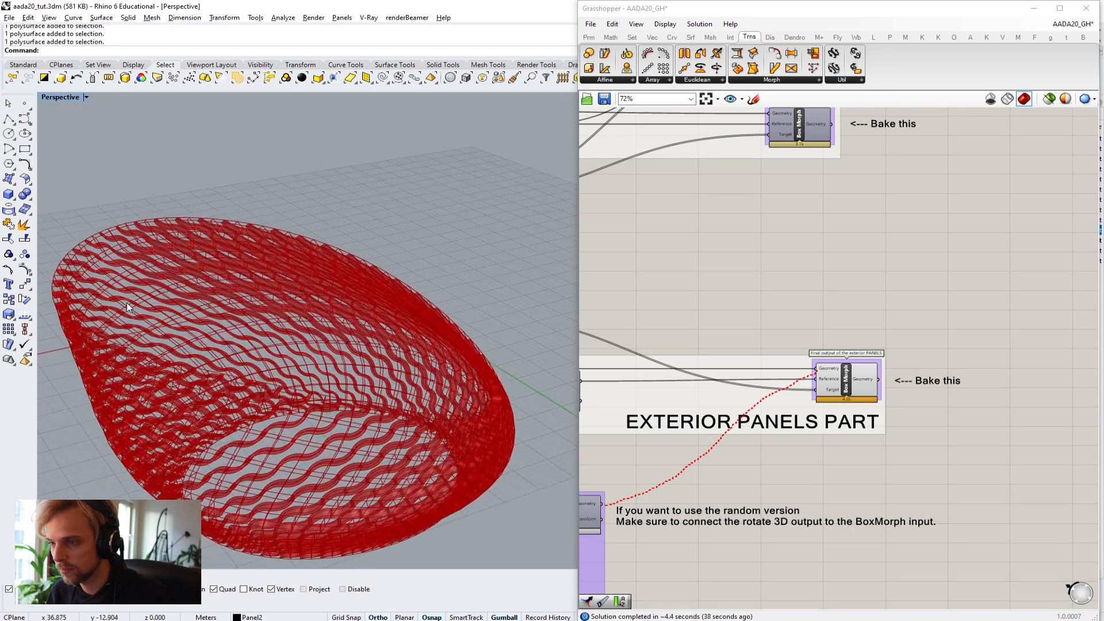
pyautogui.scroll(-8, 524, 506)
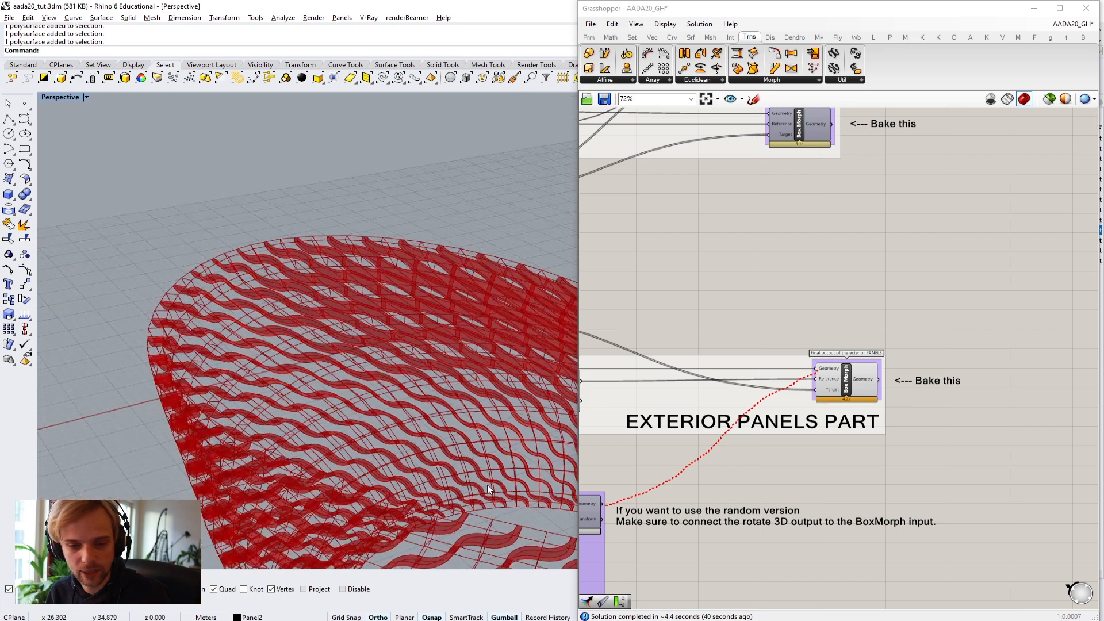
pyautogui.keyDown('shift'); pyautogui.moveTo(386, 476); pyautogui.dragTo(387, 461, button='right'); pyautogui.keyUp('shift')
pyautogui.moveTo(352, 549); pyautogui.dragTo(320, 433, button='right')
pyautogui.keyDown('shift'); pyautogui.moveTo(320, 432); pyautogui.dragTo(383, 348, button='right'); pyautogui.keyUp('shift')
pyautogui.scroll(4, 337, 339)
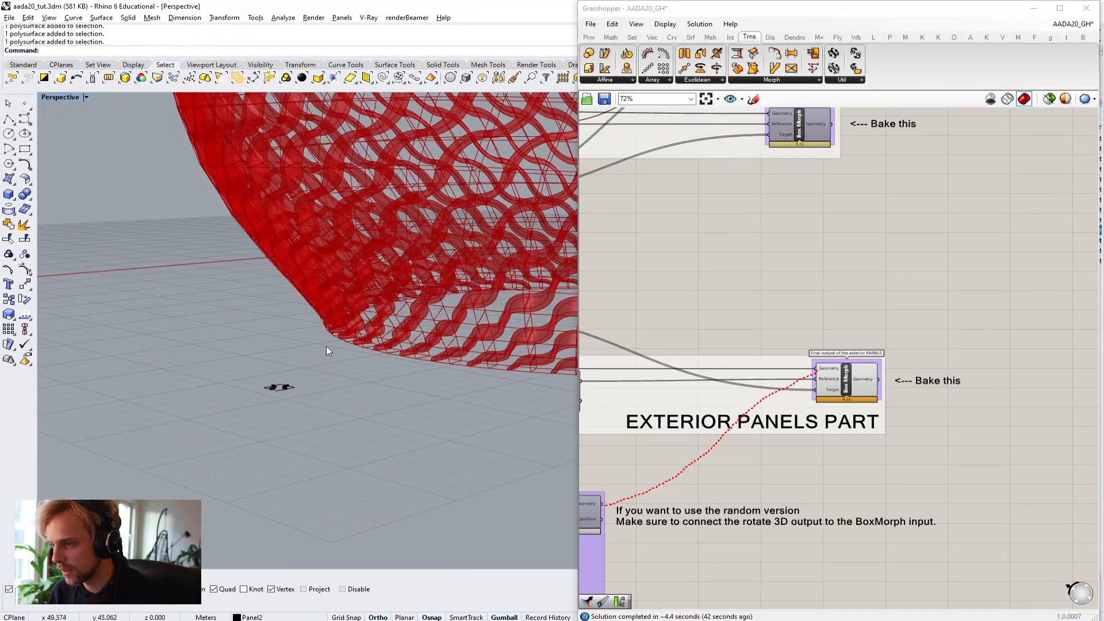
pyautogui.scroll(-2, 273, 412)
pyautogui.scroll(2, 291, 447)
pyautogui.scroll(-3, 291, 447)
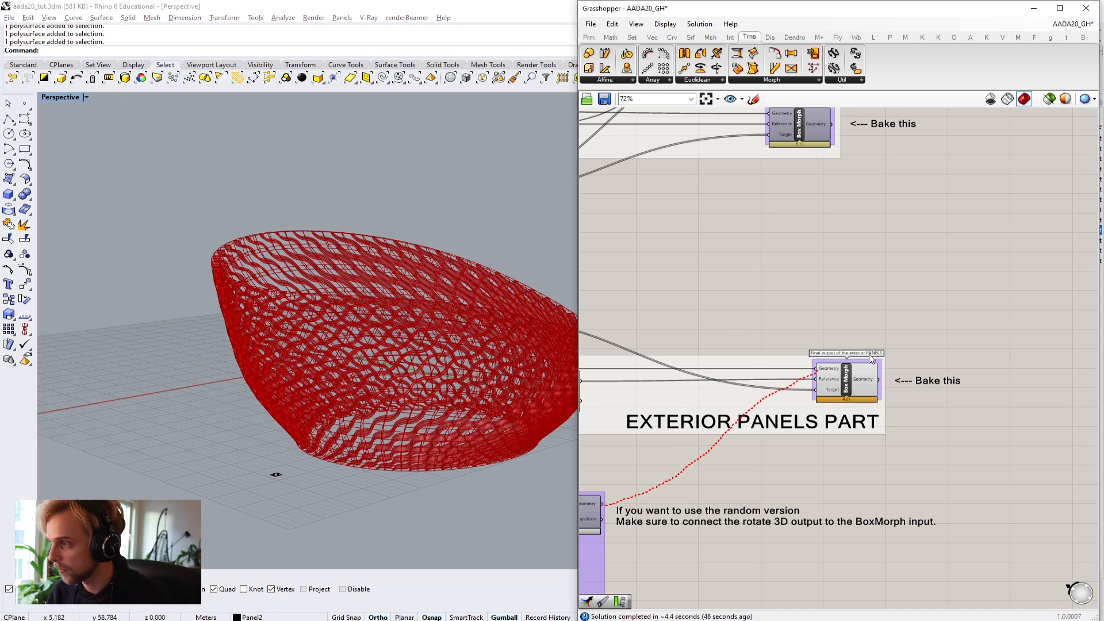
# Step: Connect the Rotate 3D Geometry output to the exterior panels Box Morph Geometry input to use the random version
pyautogui.scroll(-3, 826, 310)
pyautogui.scroll(3, 701, 348)
pyautogui.moveTo(968, 306); pyautogui.dragTo(721, 434, button='right')
pyautogui.scroll(1, 768, 406)
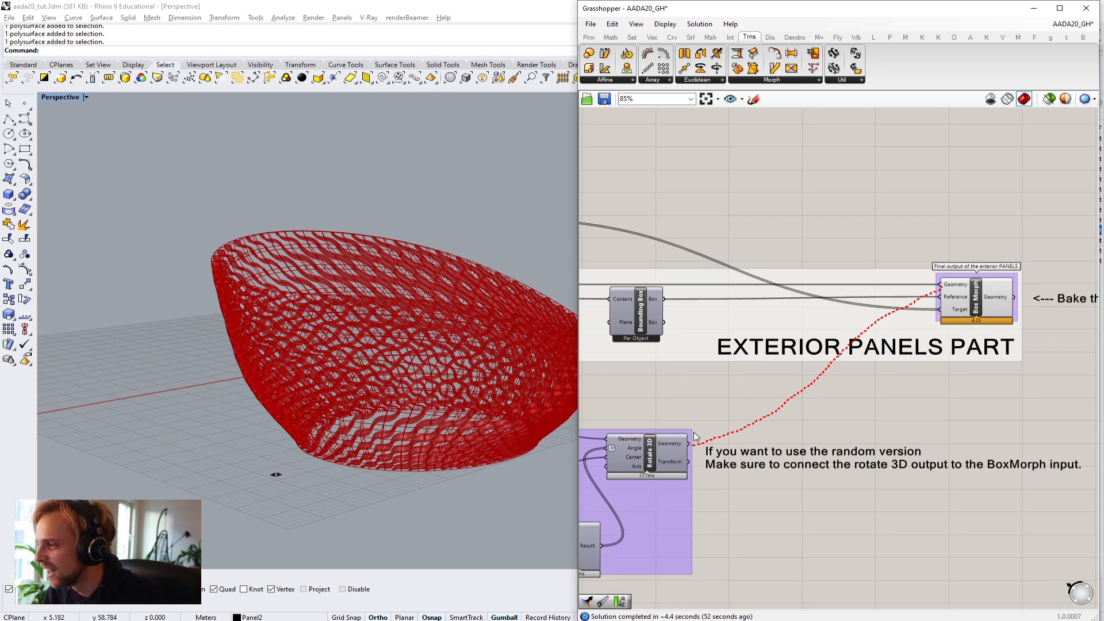
pyautogui.moveTo(691, 442); pyautogui.dragTo(946, 292)
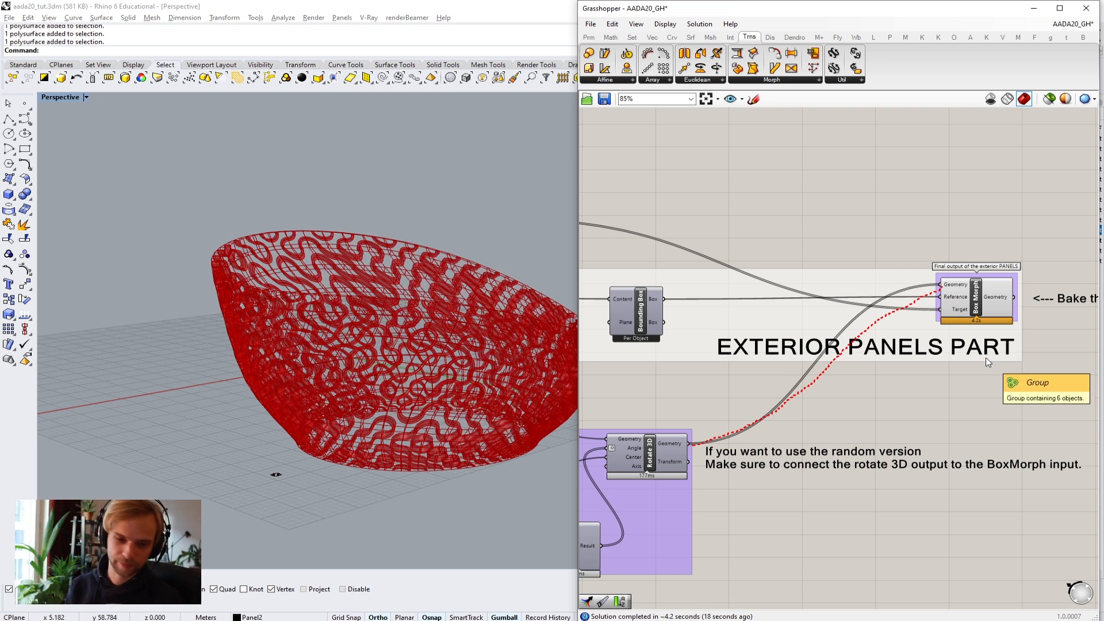
# Step: Examine the randomly rotated arc pattern on the facade, close up and from several angles
pyautogui.moveTo(529, 316); pyautogui.dragTo(350, 339, button='right')
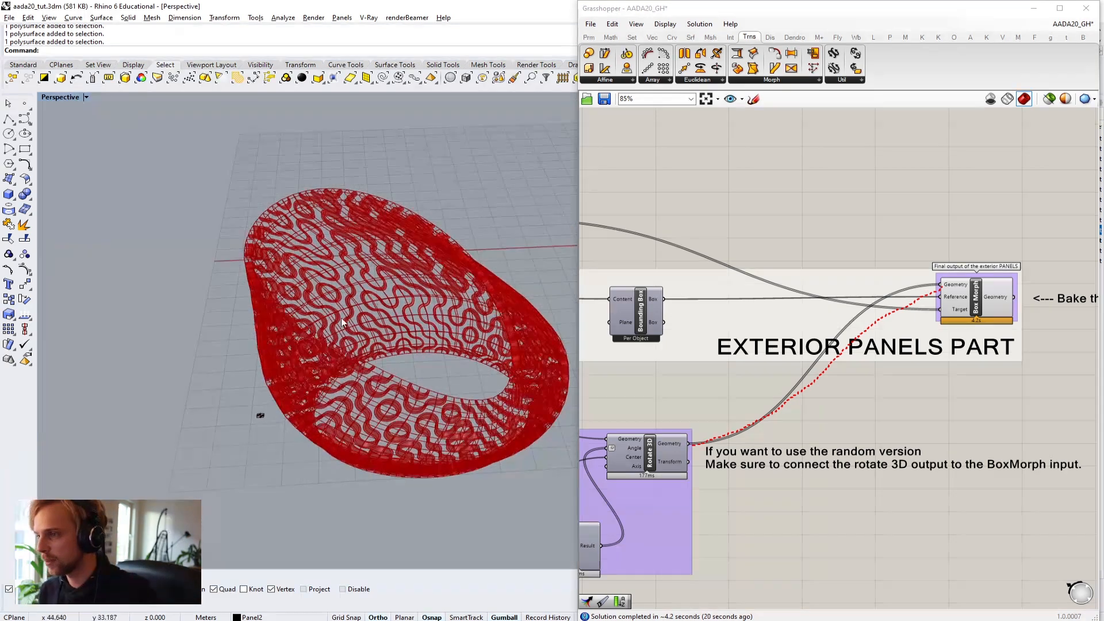
pyautogui.scroll(5, 358, 294)
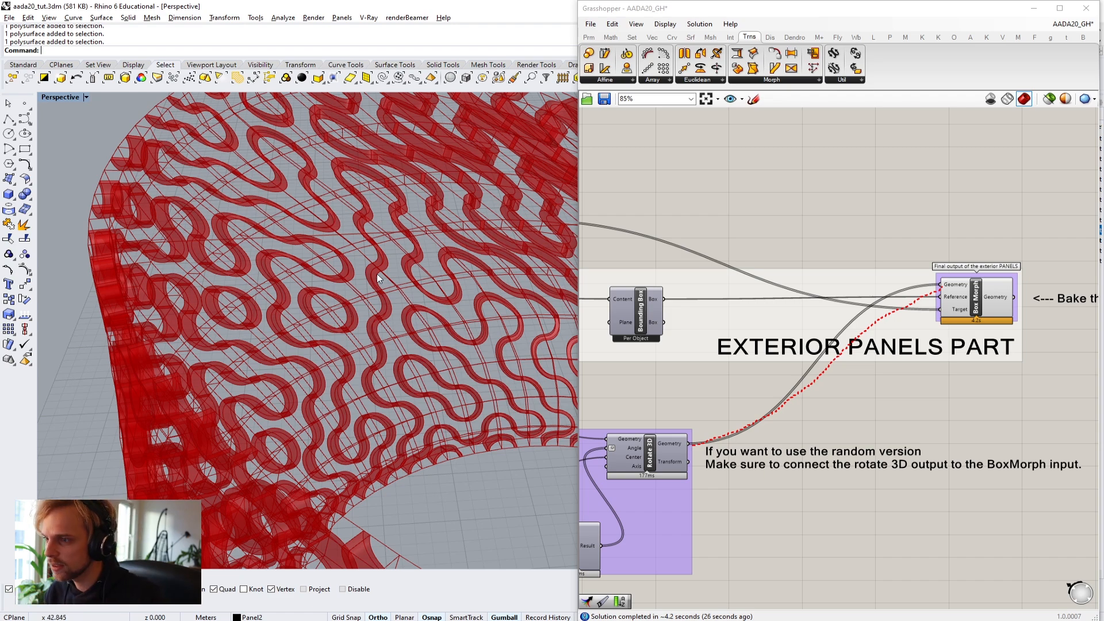
pyautogui.scroll(-3, 341, 279)
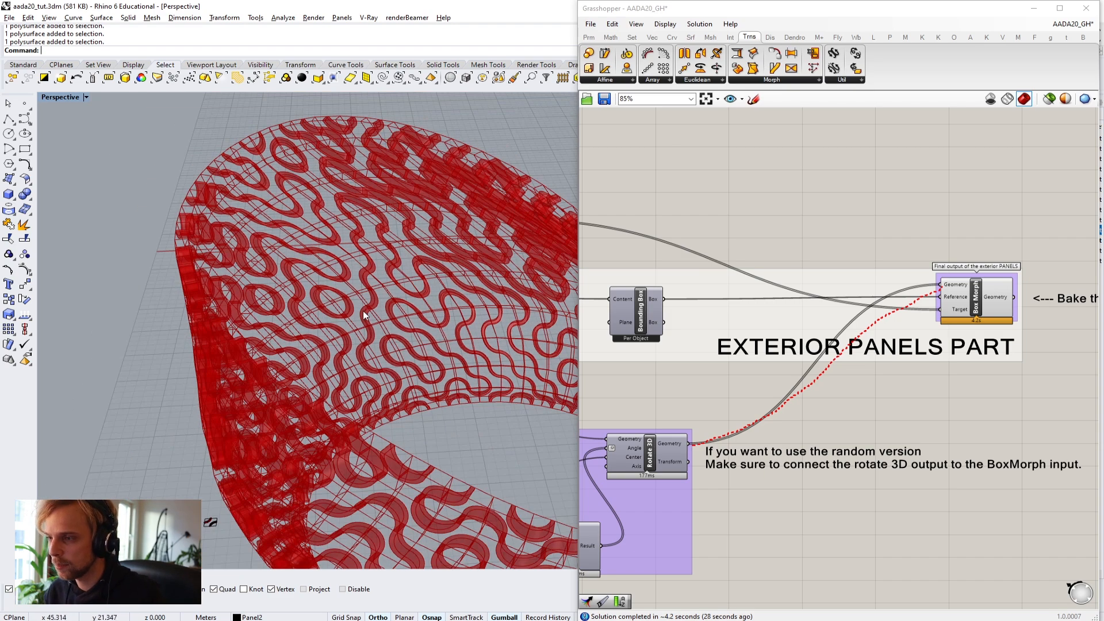
pyautogui.scroll(5, 289, 238)
pyautogui.scroll(-5, 326, 303)
pyautogui.moveTo(334, 303); pyautogui.dragTo(281, 339, button='right')
pyautogui.scroll(5, 309, 301)
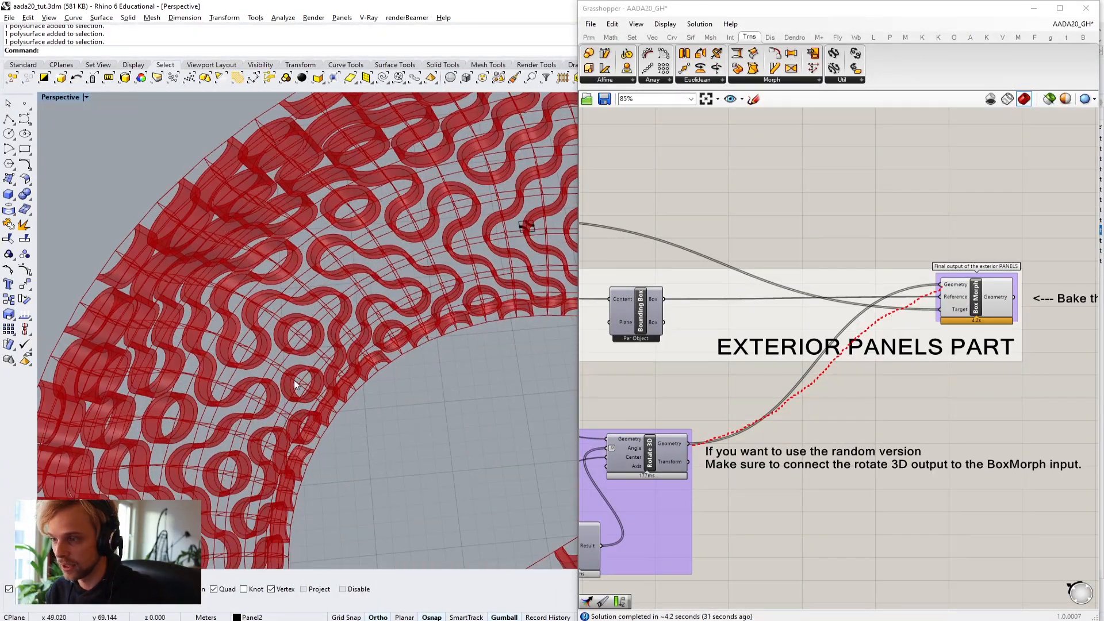
pyautogui.scroll(-8, 352, 376)
pyautogui.keyDown('shift'); pyautogui.moveTo(379, 376); pyautogui.dragTo(249, 377, button='right'); pyautogui.keyUp('shift')
pyautogui.moveTo(249, 377); pyautogui.dragTo(487, 357, button='right')
pyautogui.scroll(-8, 317, 363)
pyautogui.scroll(5, 488, 361)
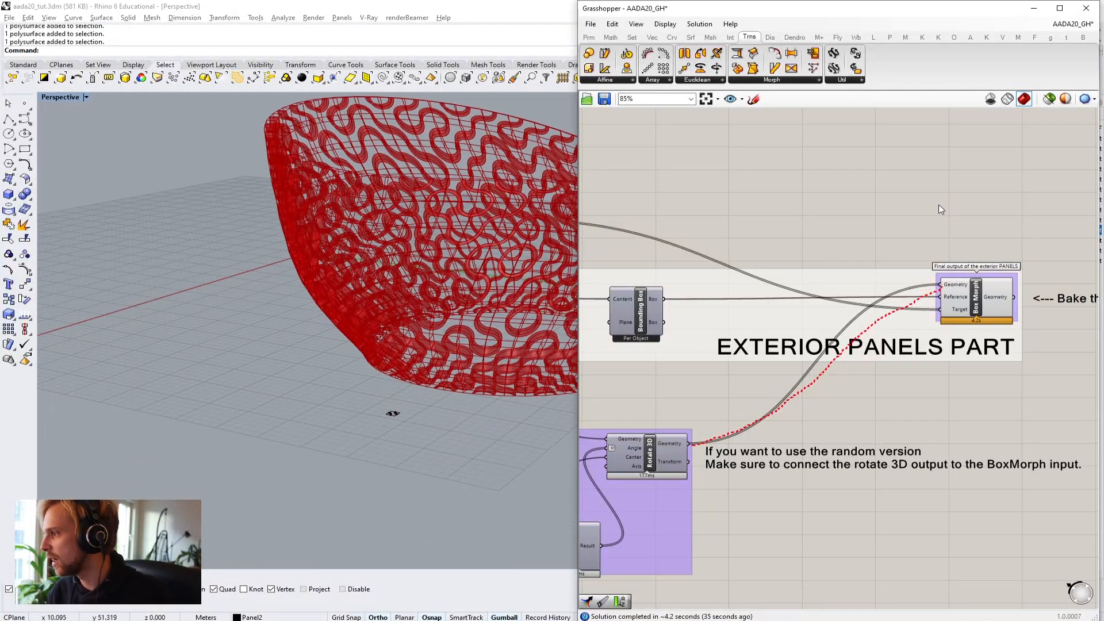
# Step: Look over the glass, frames and exterior panels parts of the definition, from their geometry inputs to their final outputs
pyautogui.scroll(-4, 919, 202)
pyautogui.moveTo(910, 200); pyautogui.dragTo(854, 361, button='right')
pyautogui.scroll(3, 903, 348)
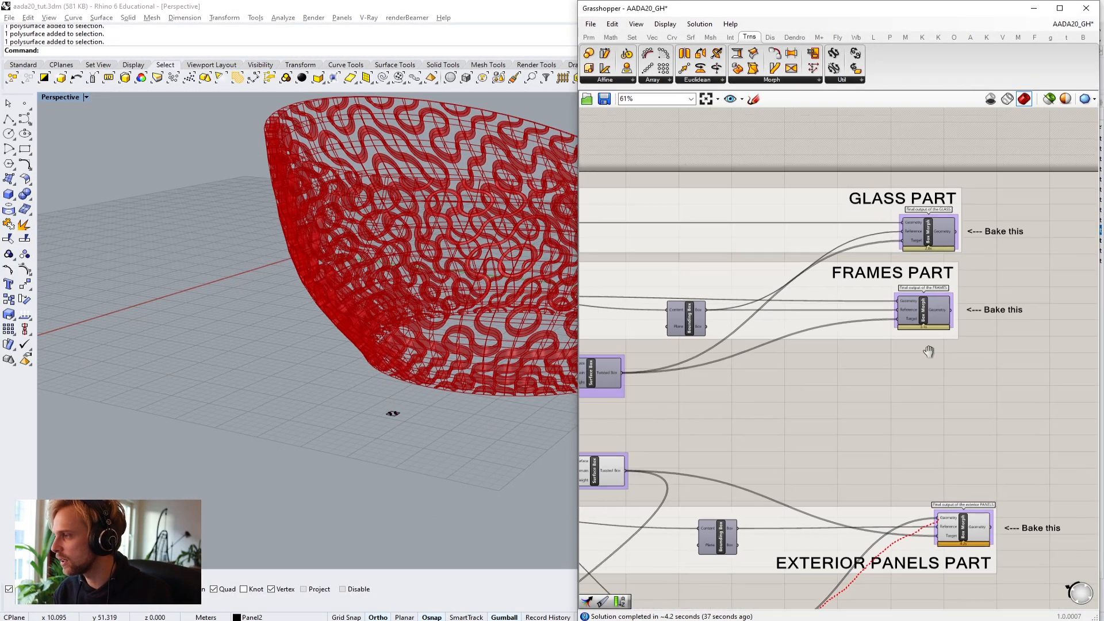
pyautogui.scroll(3, 395, 408)
pyautogui.keyDown('shift'); pyautogui.moveTo(424, 403); pyautogui.dragTo(456, 346, button='right'); pyautogui.keyUp('shift')
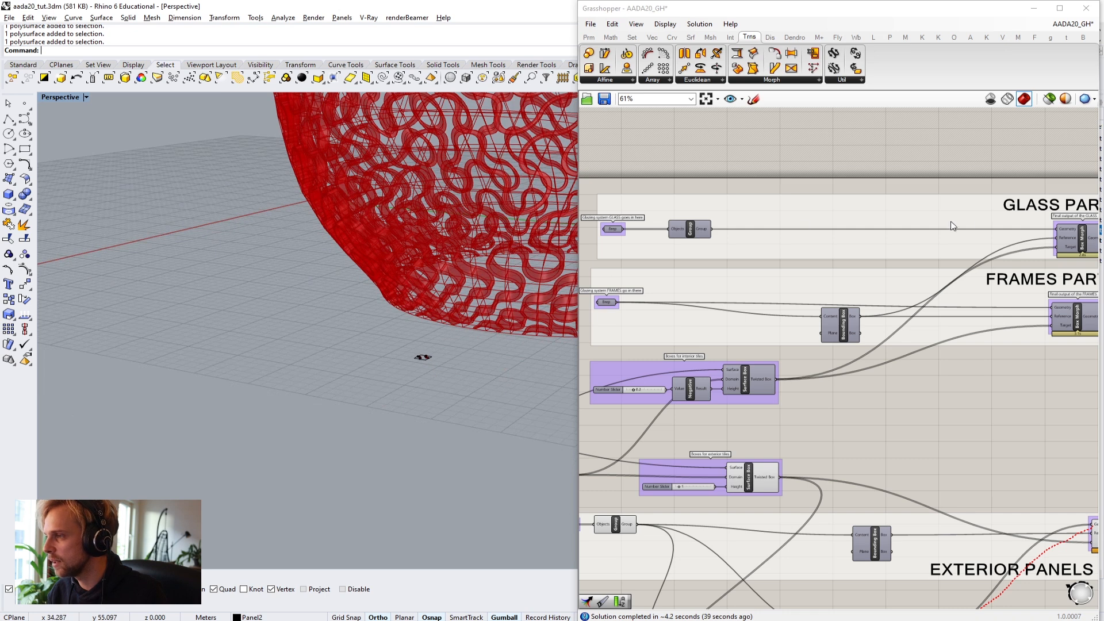
pyautogui.moveTo(1008, 212); pyautogui.dragTo(927, 234, button='right')
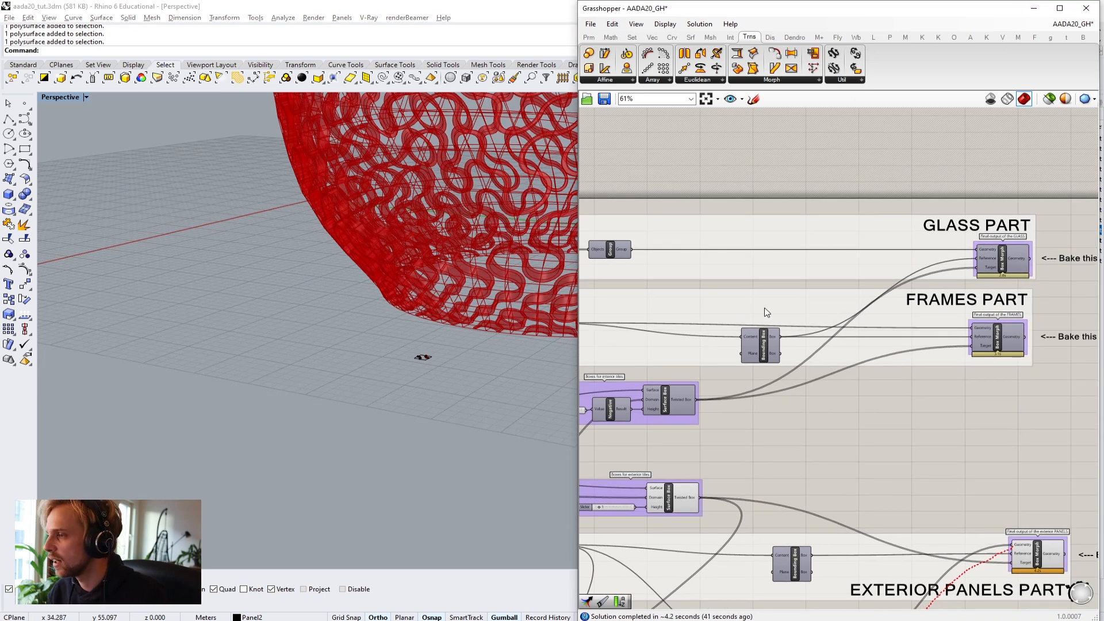
pyautogui.moveTo(754, 312); pyautogui.dragTo(846, 304, button='right')
pyautogui.scroll(-3, 909, 449)
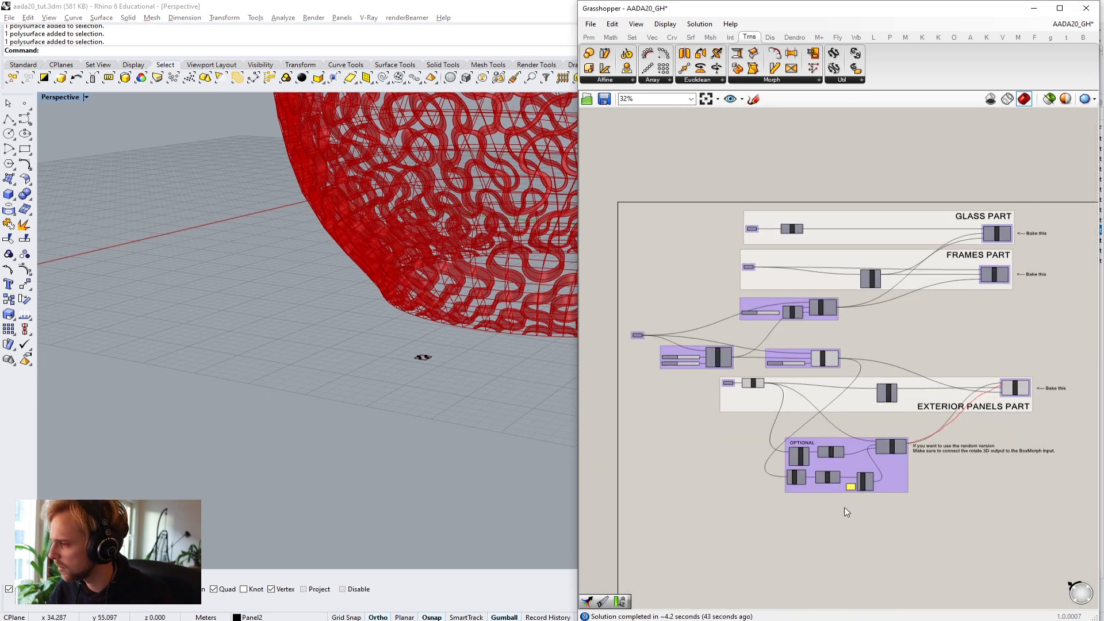
pyautogui.scroll(3, 804, 343)
pyautogui.scroll(3, 391, 327)
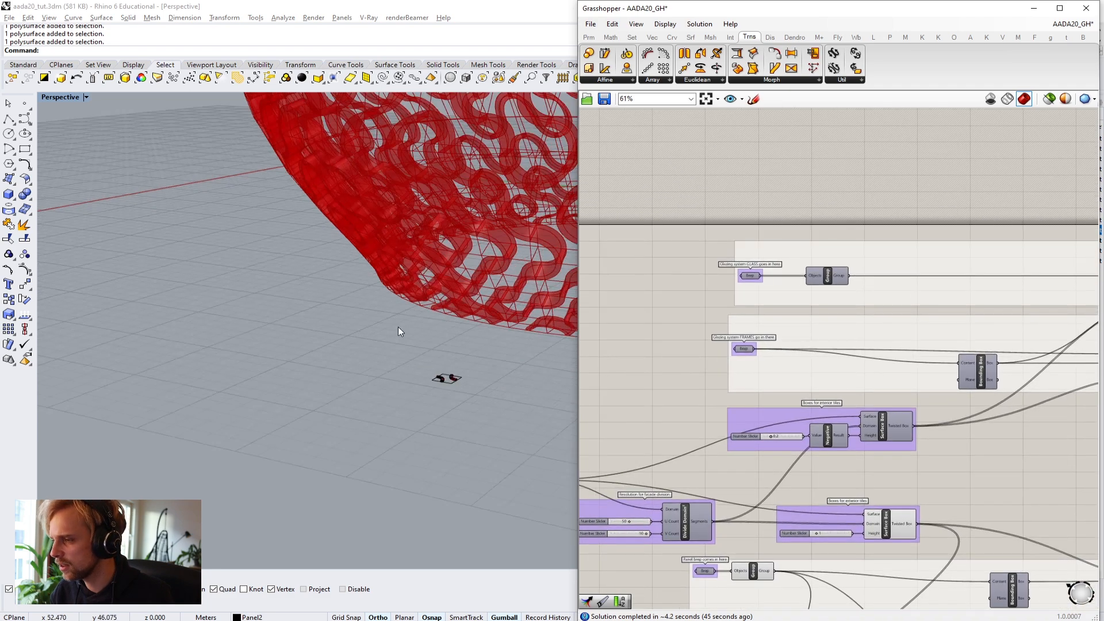
# Step: Delete the square outline curve around the two-arc panel tile in the Rhino model
pyautogui.click(1033, 8)
pyautogui.scroll(3, 566, 374)
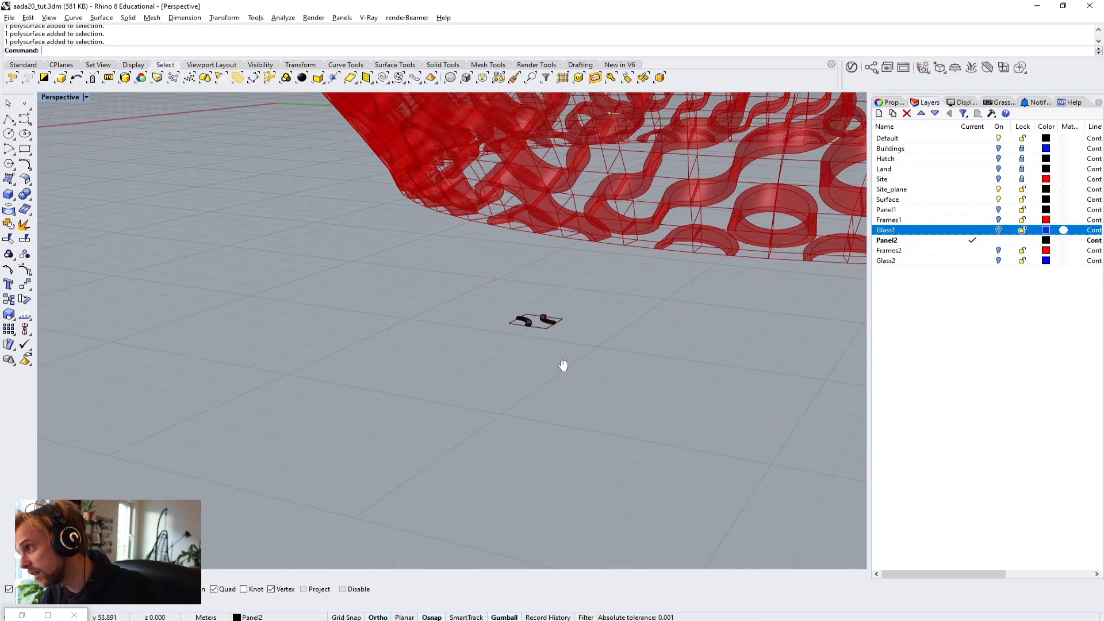
pyautogui.scroll(3, 685, 456)
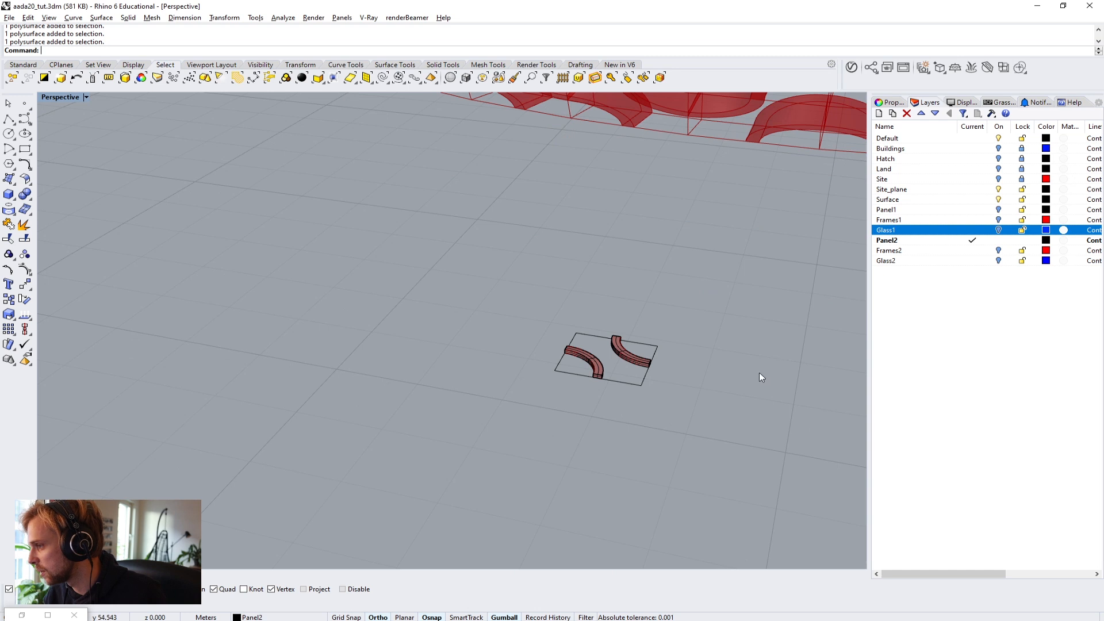
pyautogui.click(631, 383)
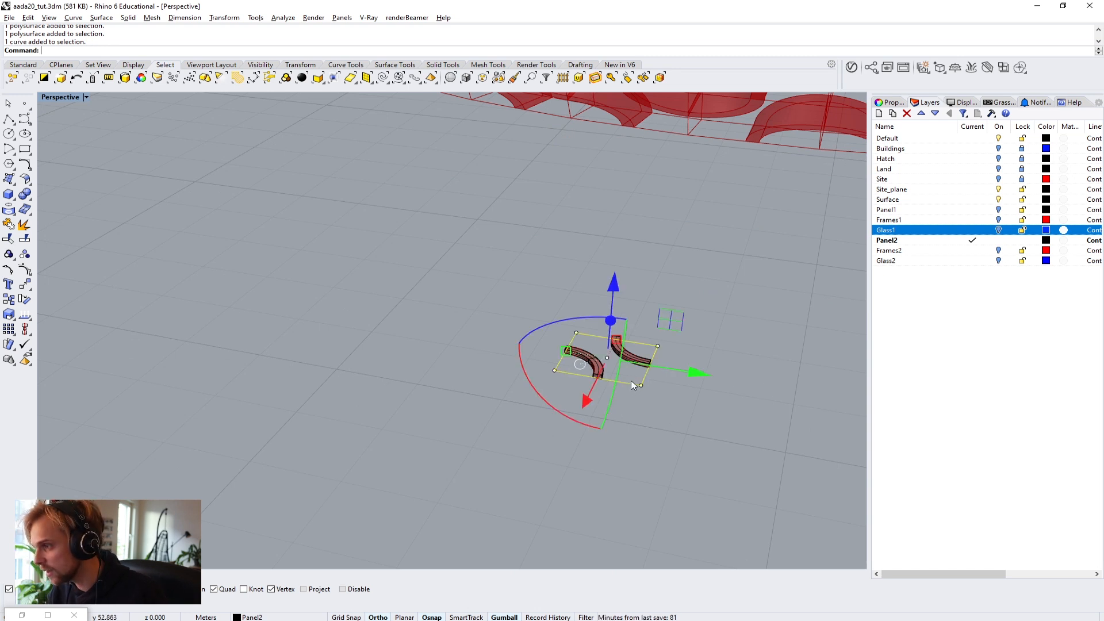
pyautogui.press('Delete')
# Step: Turn on the Frames2 layer and set its frame polysurface as the glazing system FRAMES Brep in Grasshopper
pyautogui.click(998, 250)
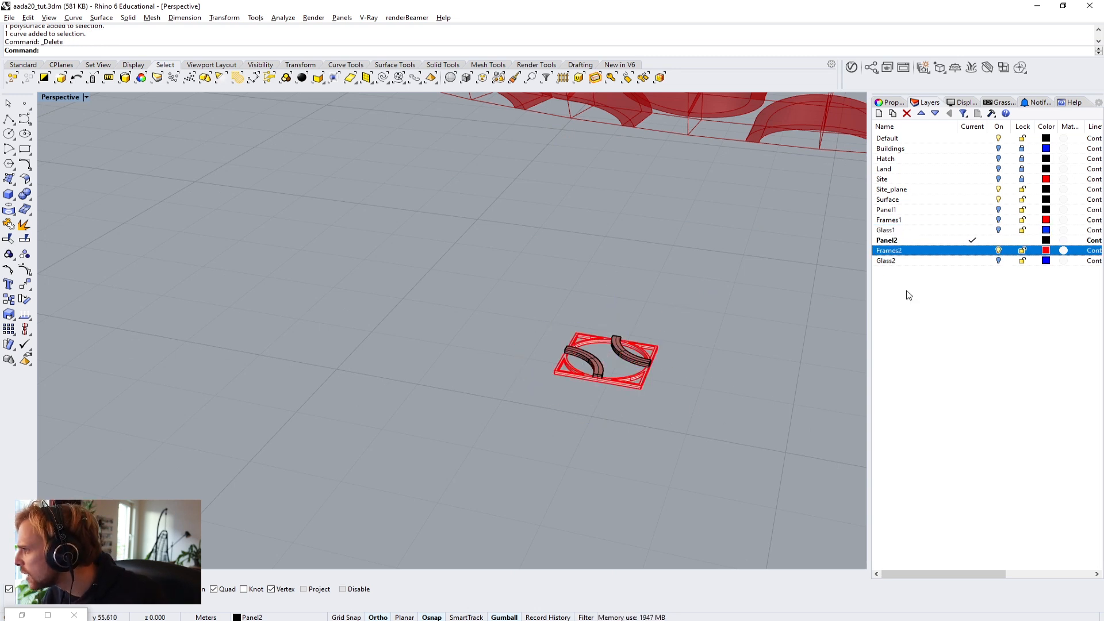
pyautogui.scroll(5, 625, 397)
pyautogui.click(643, 352)
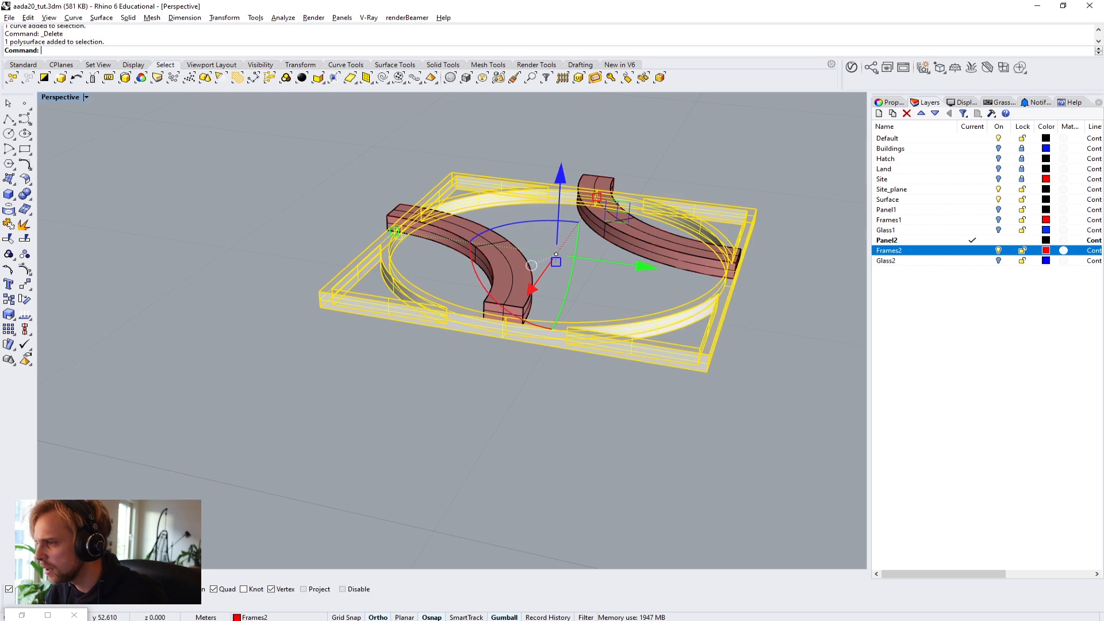
pyautogui.click(36, 611)
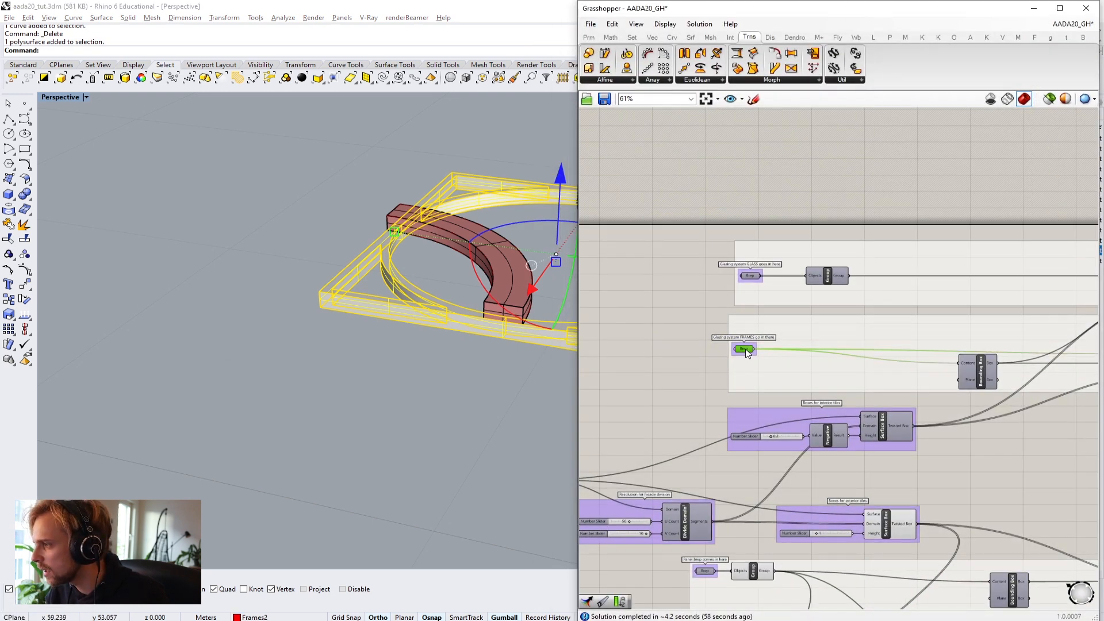
pyautogui.rightClick(743, 351)
pyautogui.click(771, 483)
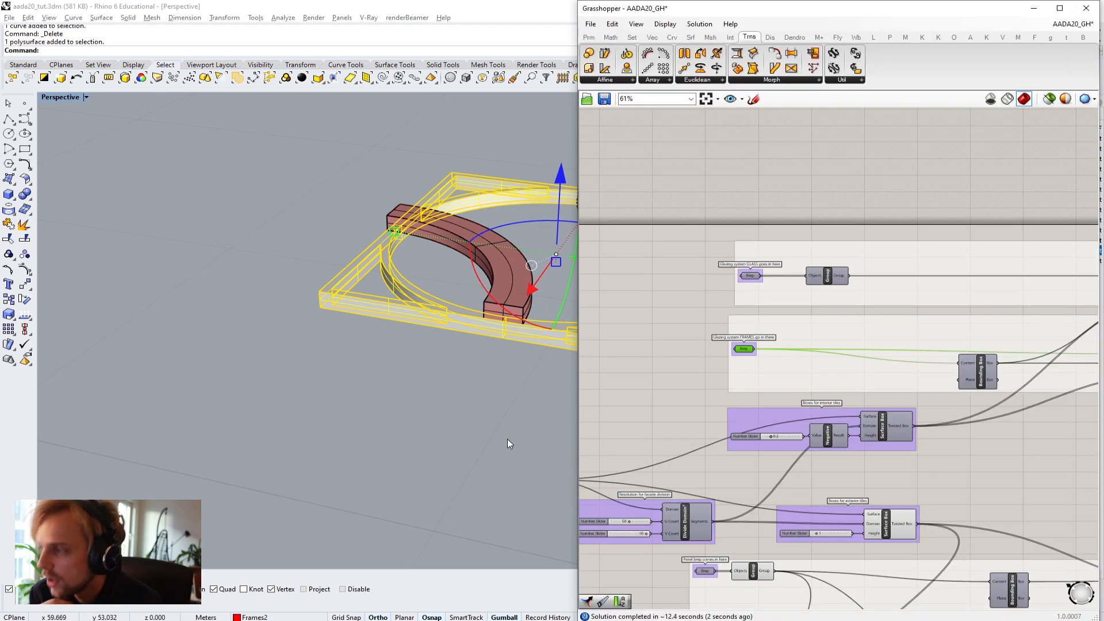
pyautogui.click(465, 371)
pyautogui.click(764, 229)
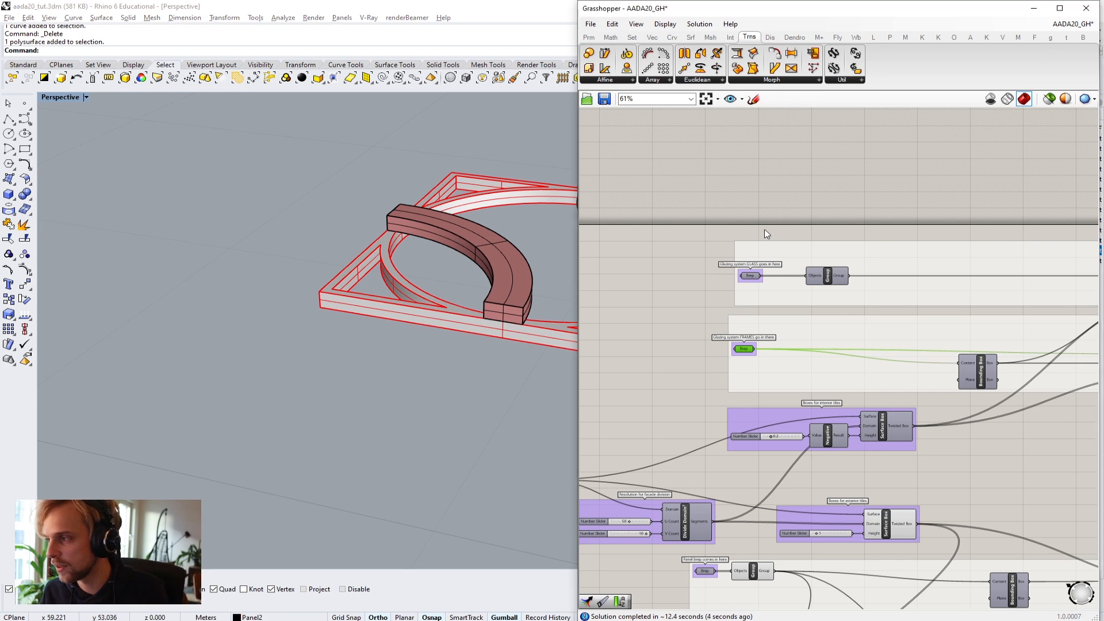
# Step: Turn on the Glass2 layer in Rhino and bring the whole tile into view beside the Grasshopper definition
pyautogui.click(1033, 8)
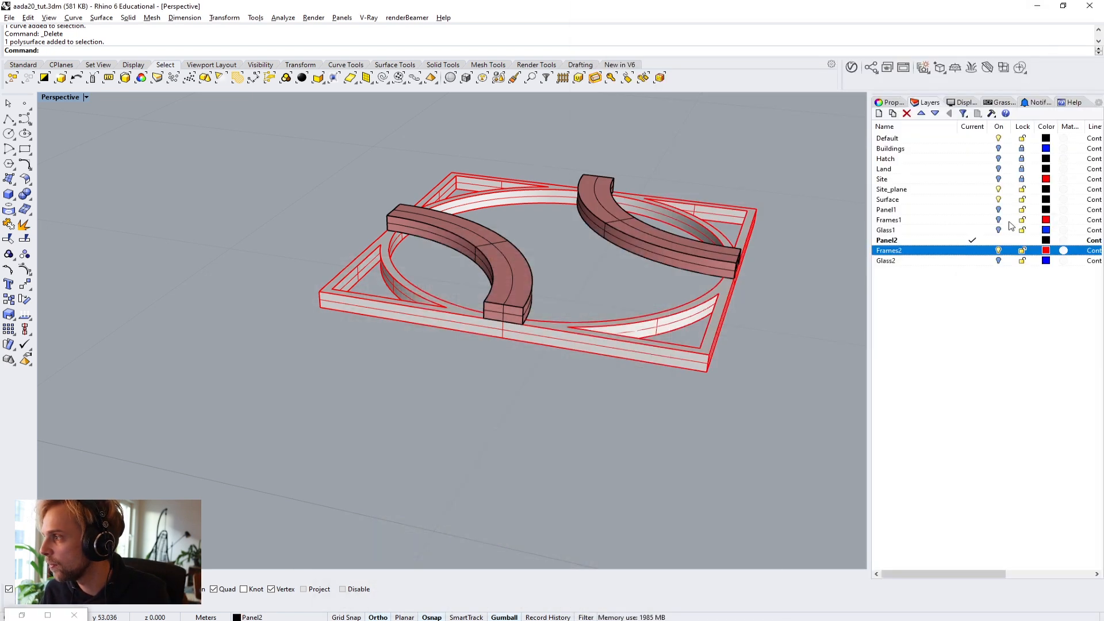
pyautogui.click(998, 260)
pyautogui.click(24, 615)
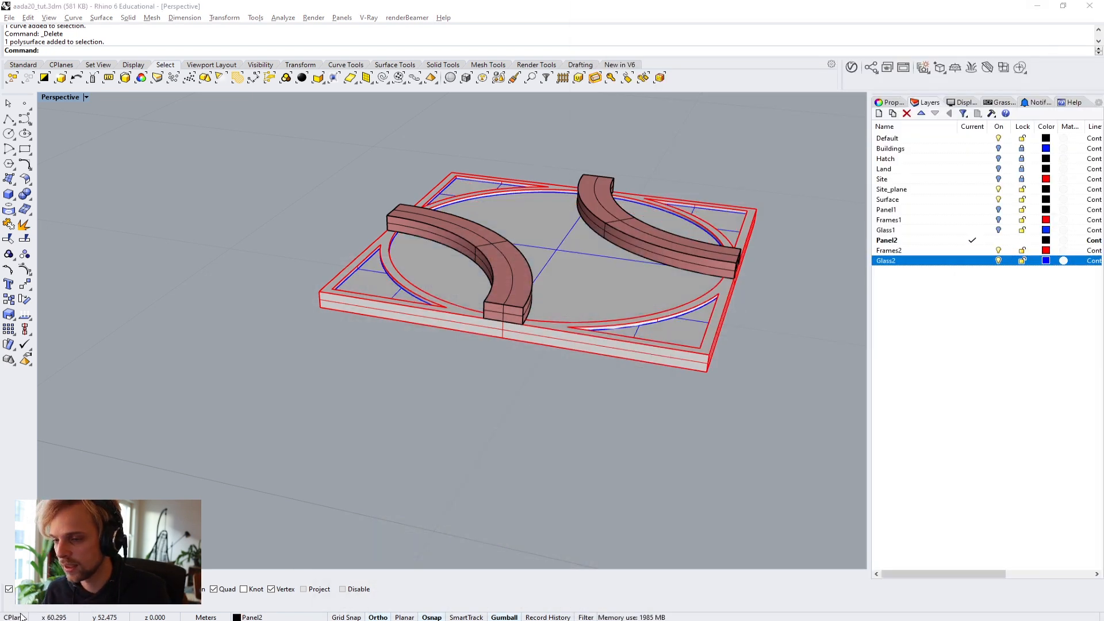
pyautogui.scroll(3, 753, 294)
pyautogui.keyDown('shift'); pyautogui.moveTo(535, 305); pyautogui.dragTo(420, 309, button='right'); pyautogui.keyUp('shift')
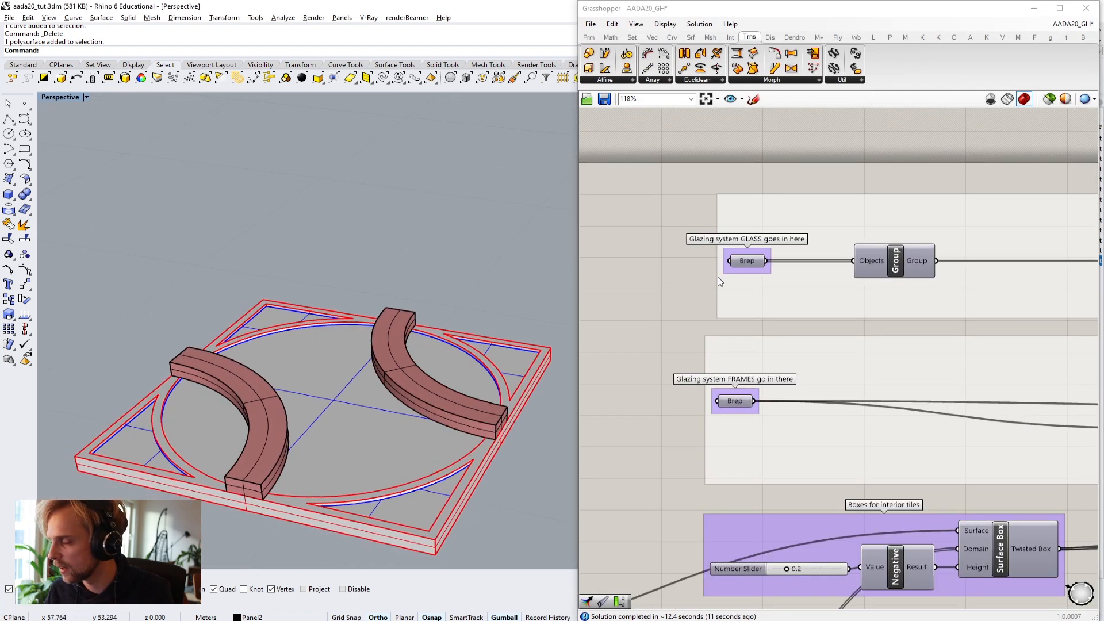
# Step: Clear the stored values of the Brep parameter for the glazing system GLASS
pyautogui.rightClick(751, 261)
pyautogui.click(800, 443)
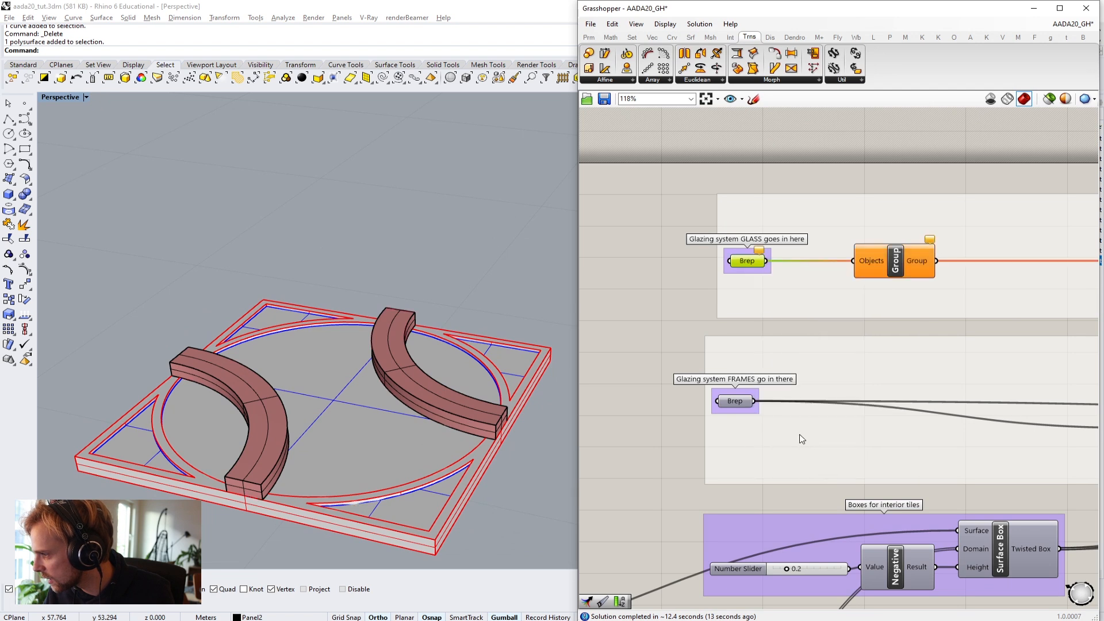
pyautogui.click(505, 367)
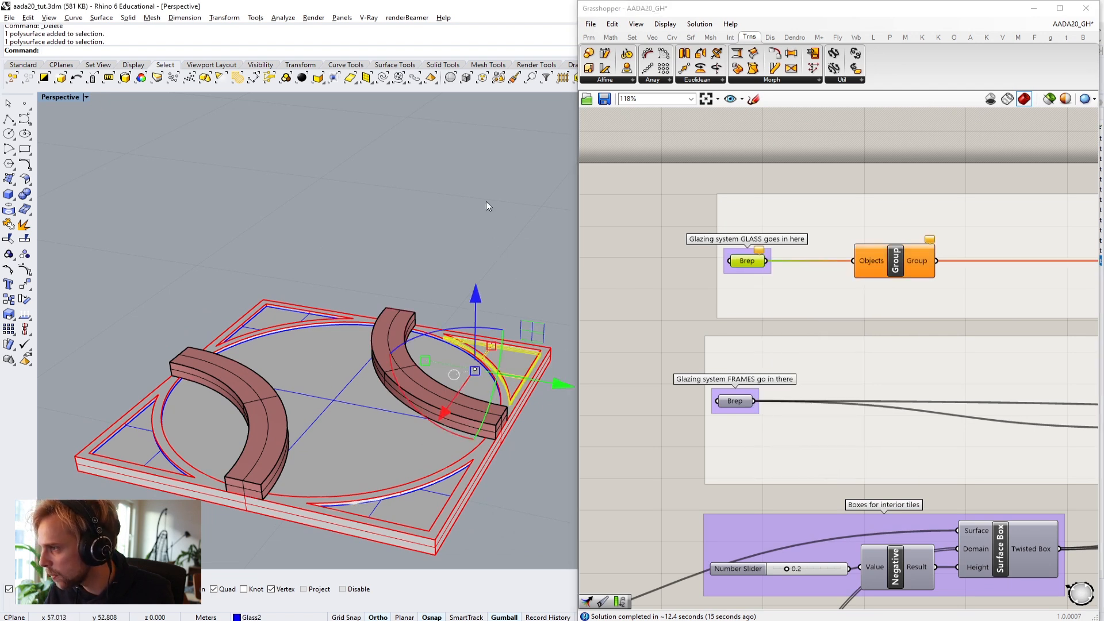
pyautogui.click(504, 253)
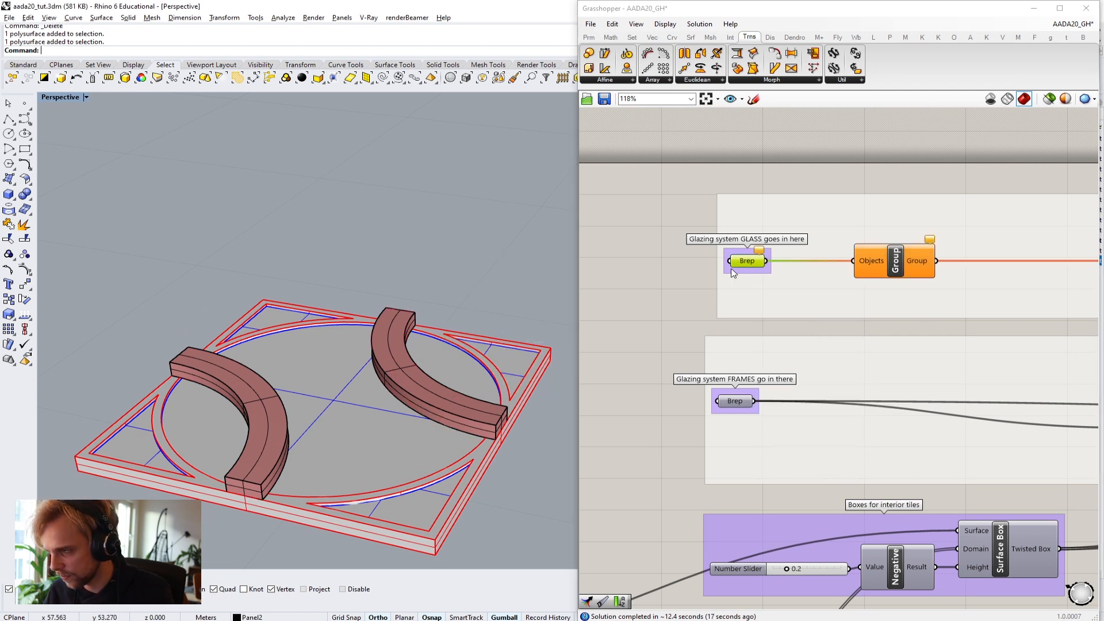
# Step: Reference the tile's central round glass and its four corner glass pieces as multiple Breps in the glazing system GLASS parameter
pyautogui.rightClick(750, 260)
pyautogui.click(797, 424)
pyautogui.click(501, 365)
pyautogui.click(295, 392)
pyautogui.click(280, 317)
pyautogui.click(178, 470)
pyautogui.click(405, 516)
pyautogui.press('Return')
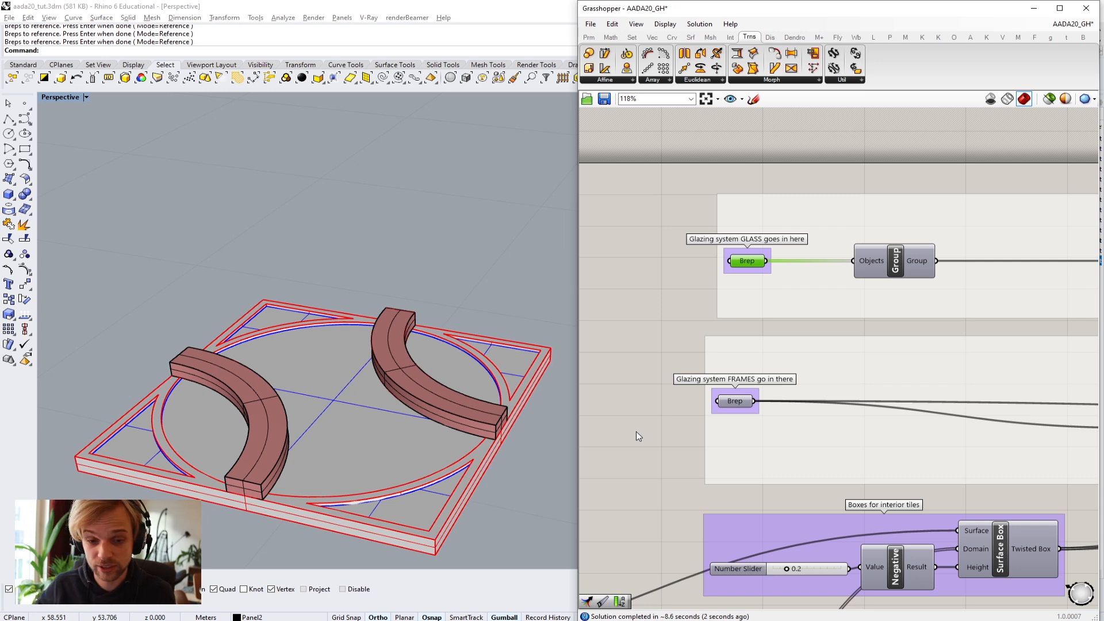
# Step: Turn on the preview of the Box Morph component that outputs the glass
pyautogui.scroll(-4, 698, 279)
pyautogui.scroll(-1, 697, 280)
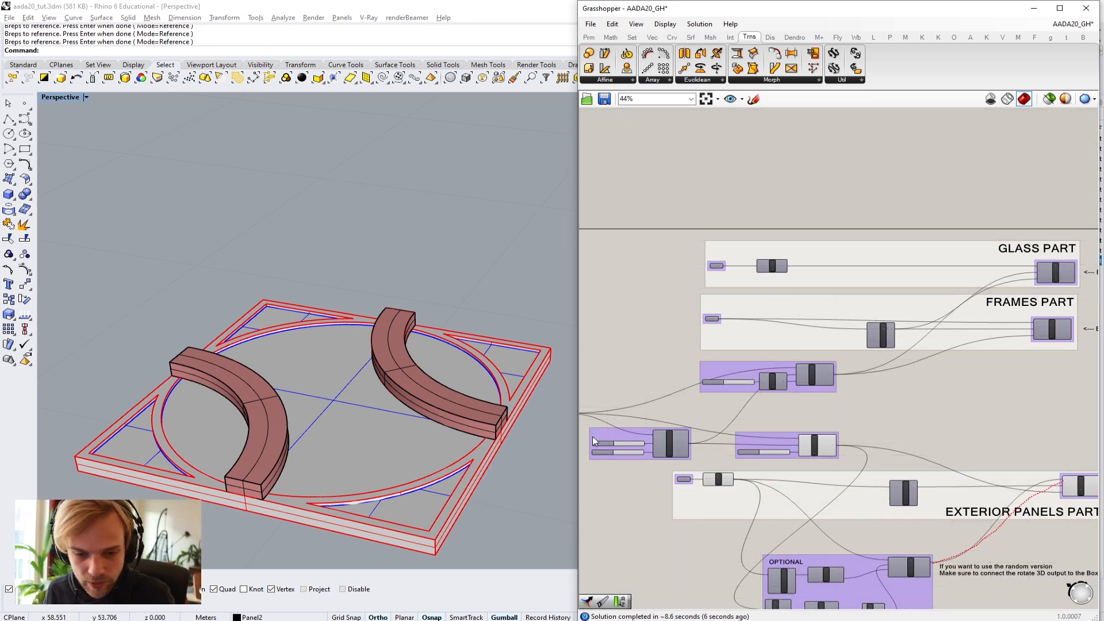
pyautogui.scroll(-10, 399, 334)
pyautogui.scroll(3, 408, 257)
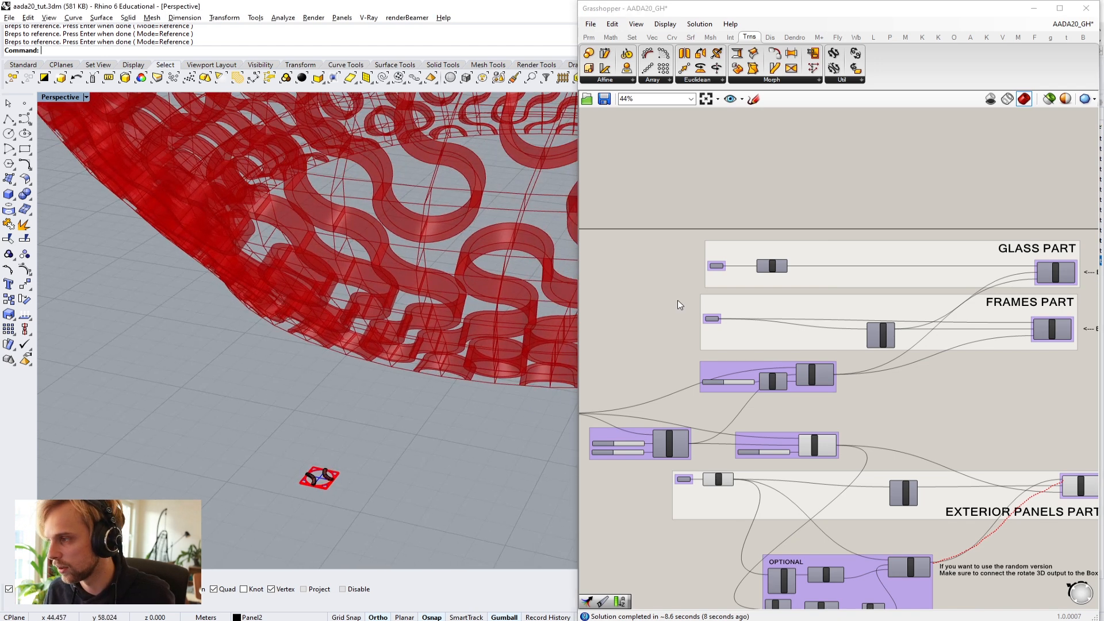
pyautogui.scroll(5, 850, 266)
pyautogui.middleClick(852, 269)
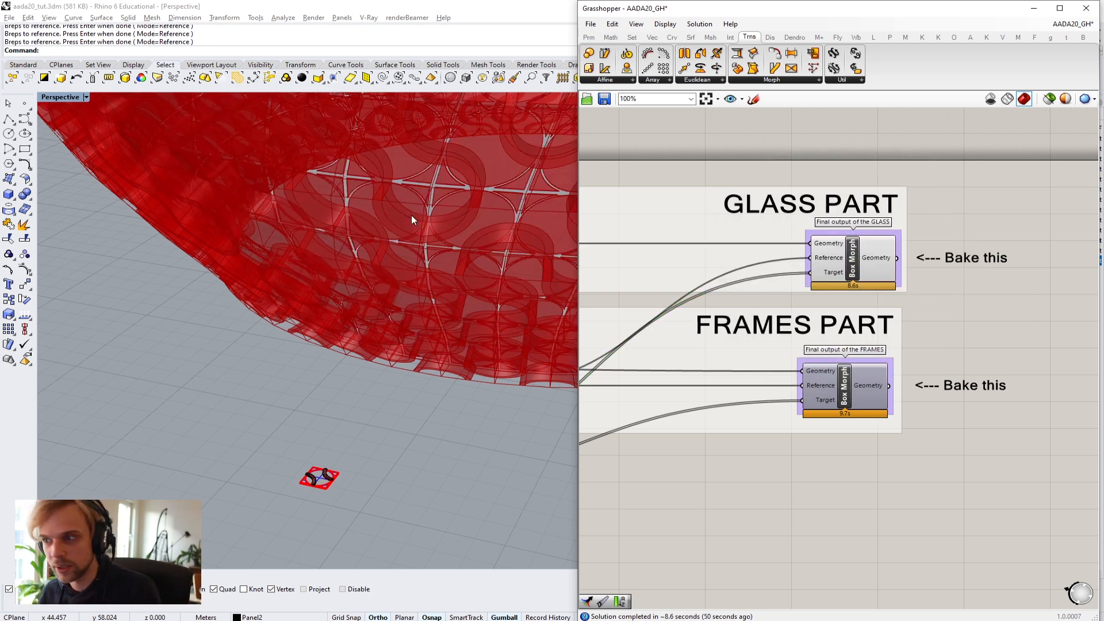
# Step: Turn on the preview of the Box Morph component that outputs the frames
pyautogui.click(853, 393)
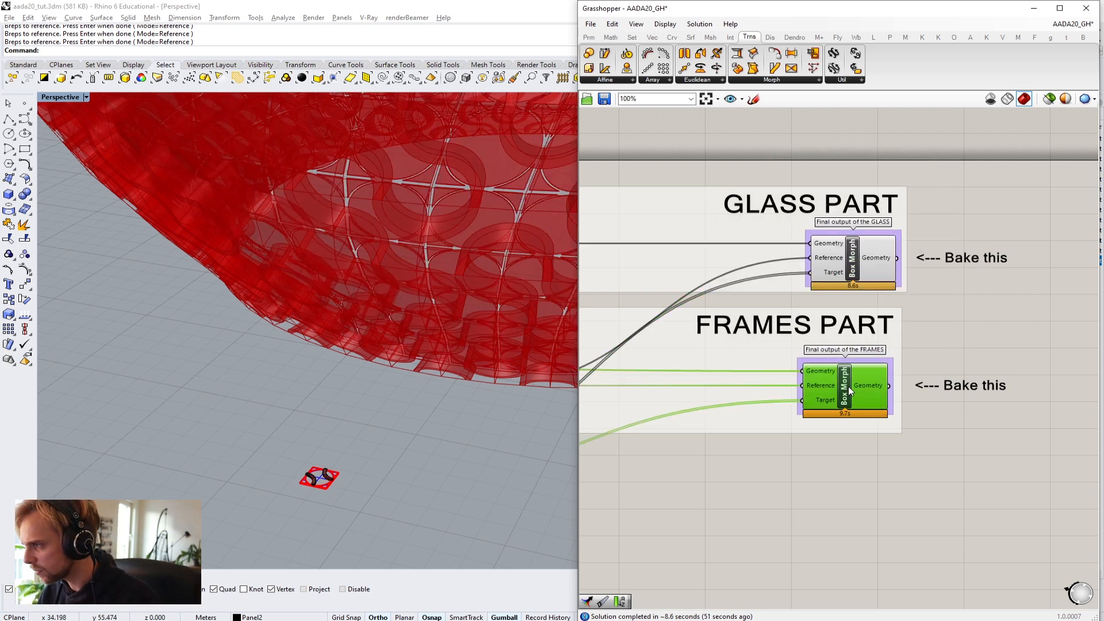
pyautogui.scroll(-4, 854, 393)
pyautogui.scroll(3, 856, 402)
pyautogui.middleClick(853, 370)
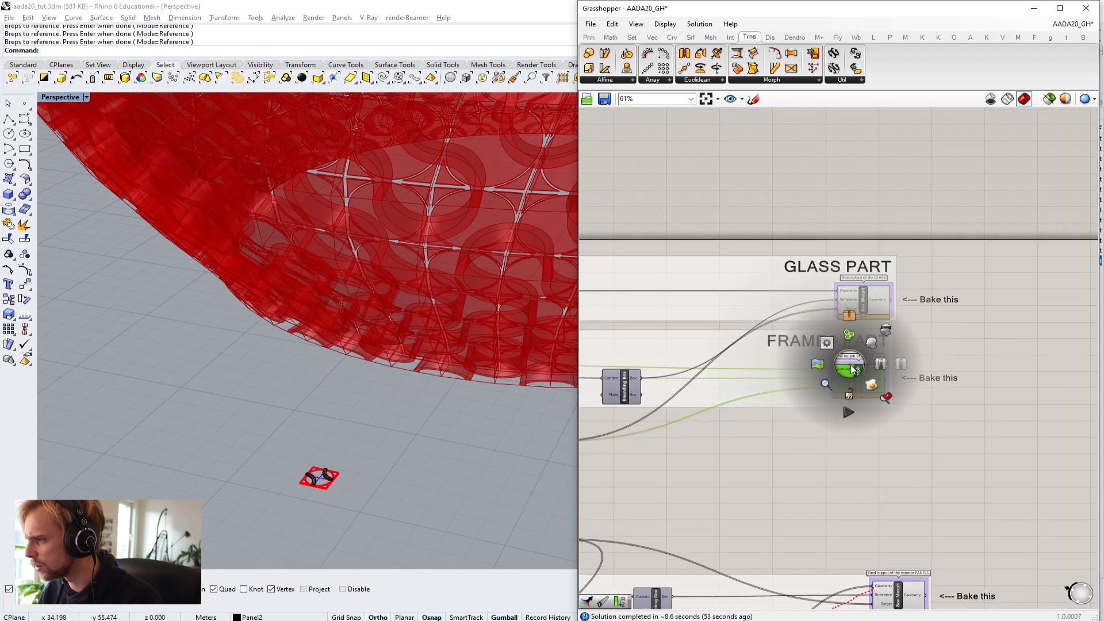
pyautogui.click(871, 343)
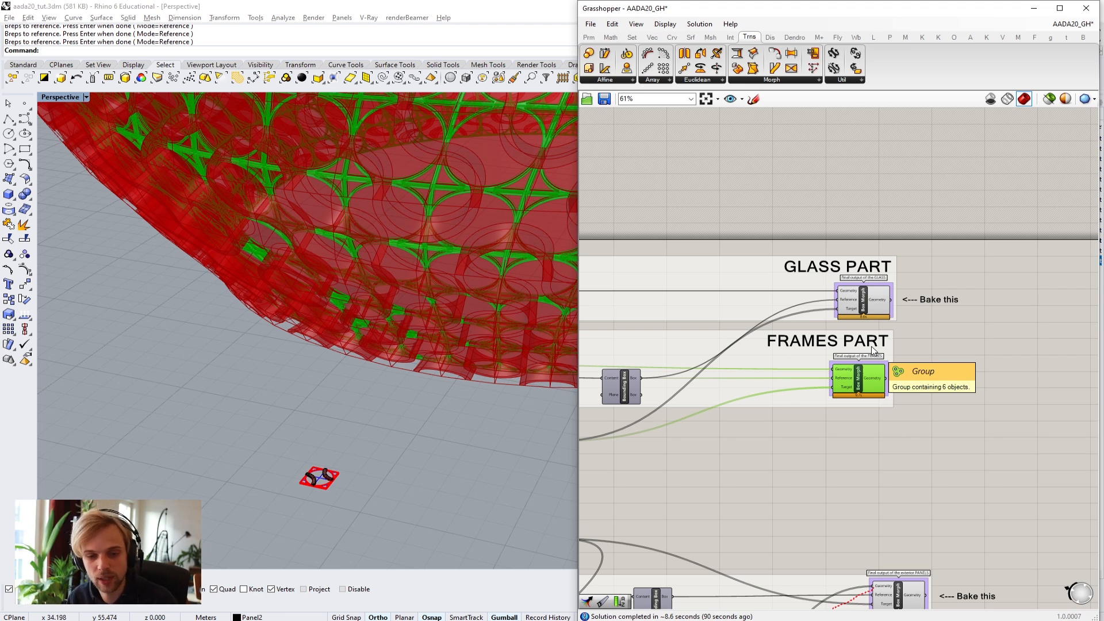
pyautogui.click(871, 468)
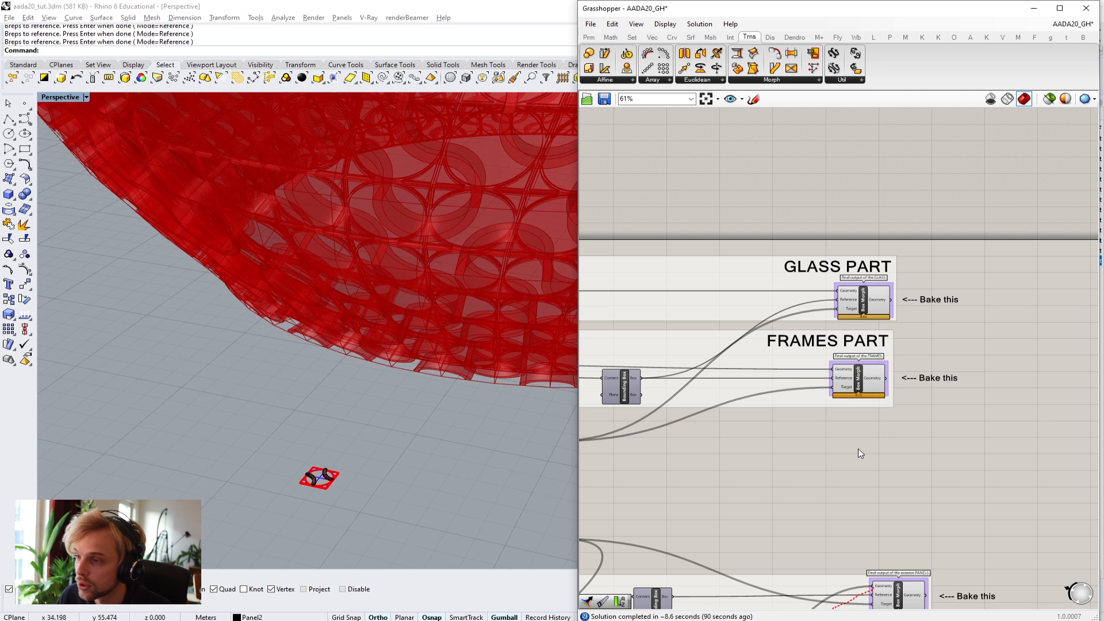
# Step: Add a number slider with the value 0.5 and connect it to the Height input of the exterior tiles' Surface Box
pyautogui.moveTo(430, 281); pyautogui.dragTo(483, 509, button='right')
pyautogui.scroll(-8, 443, 320)
pyautogui.scroll(12, 276, 259)
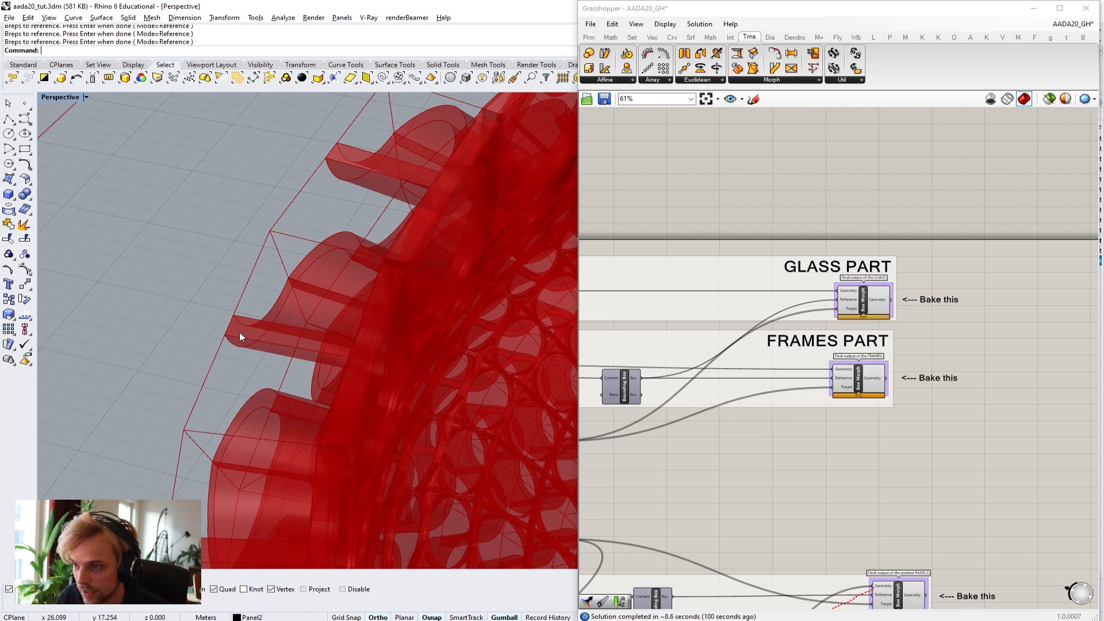
pyautogui.scroll(-3, 719, 423)
pyautogui.scroll(6, 764, 349)
pyautogui.scroll(3, 765, 349)
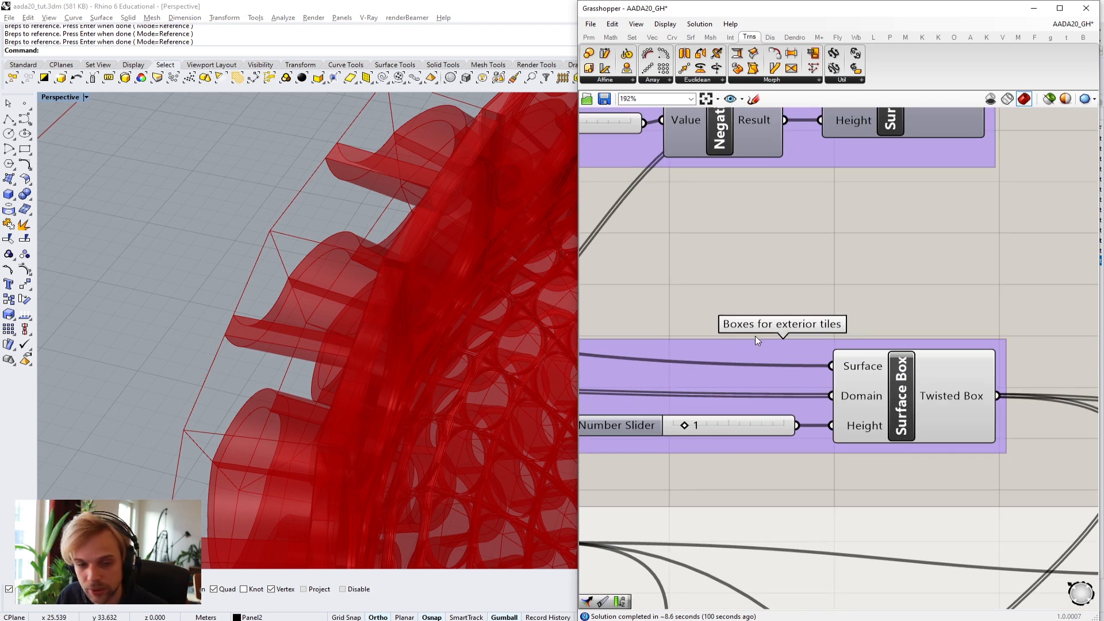
pyautogui.scroll(-3, 871, 364)
pyautogui.scroll(4, 812, 369)
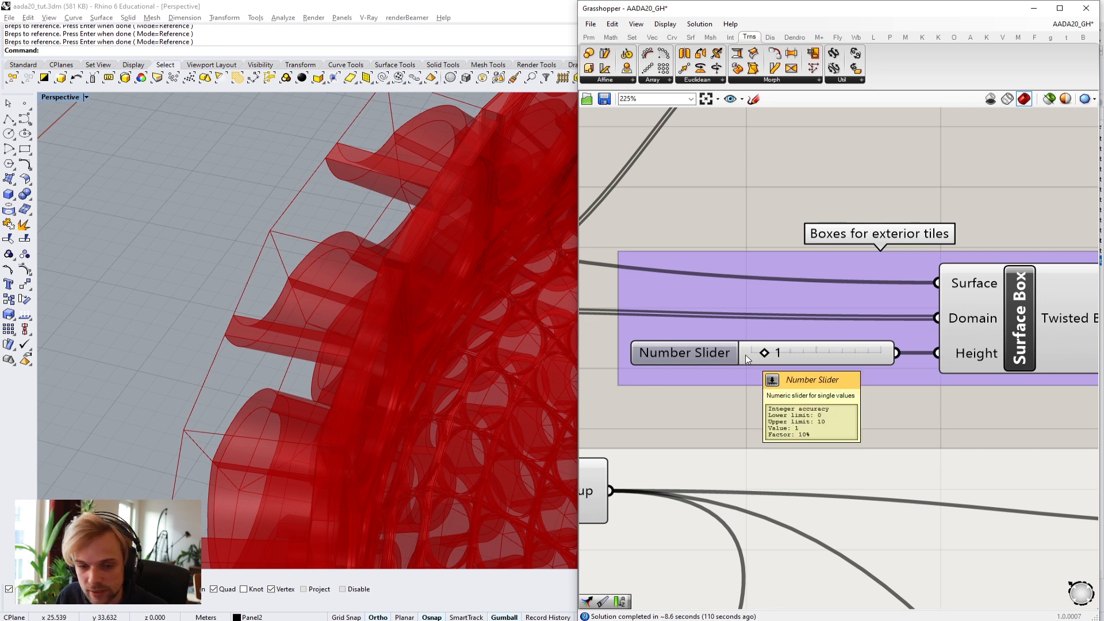
pyautogui.moveTo(808, 395); pyautogui.dragTo(771, 375, button='right')
pyautogui.doubleClick(729, 395)
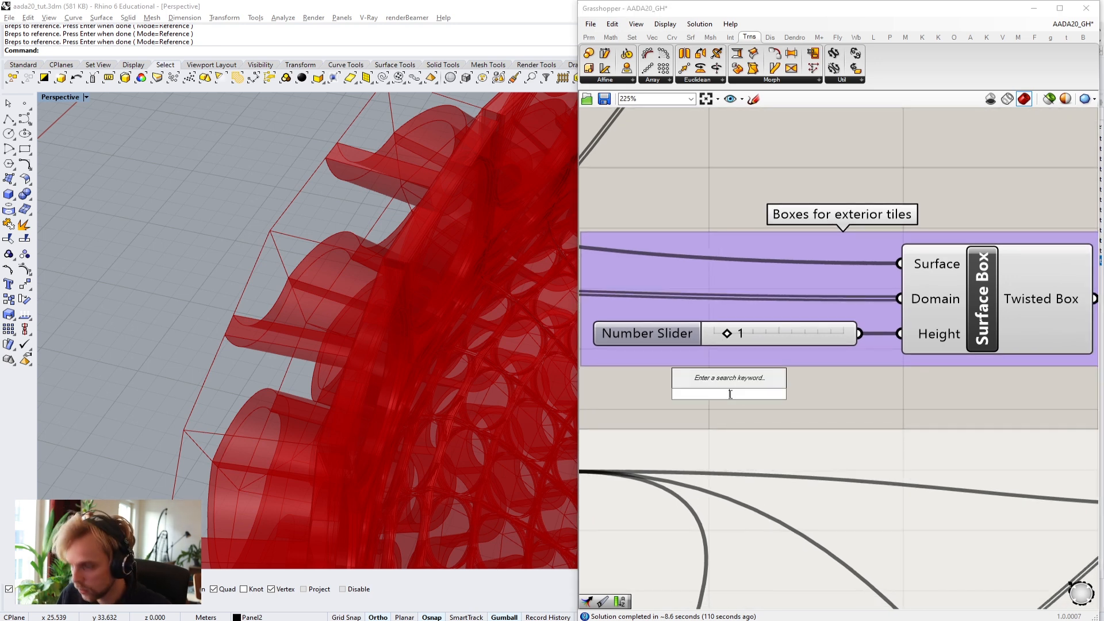
pyautogui.write('0.5')
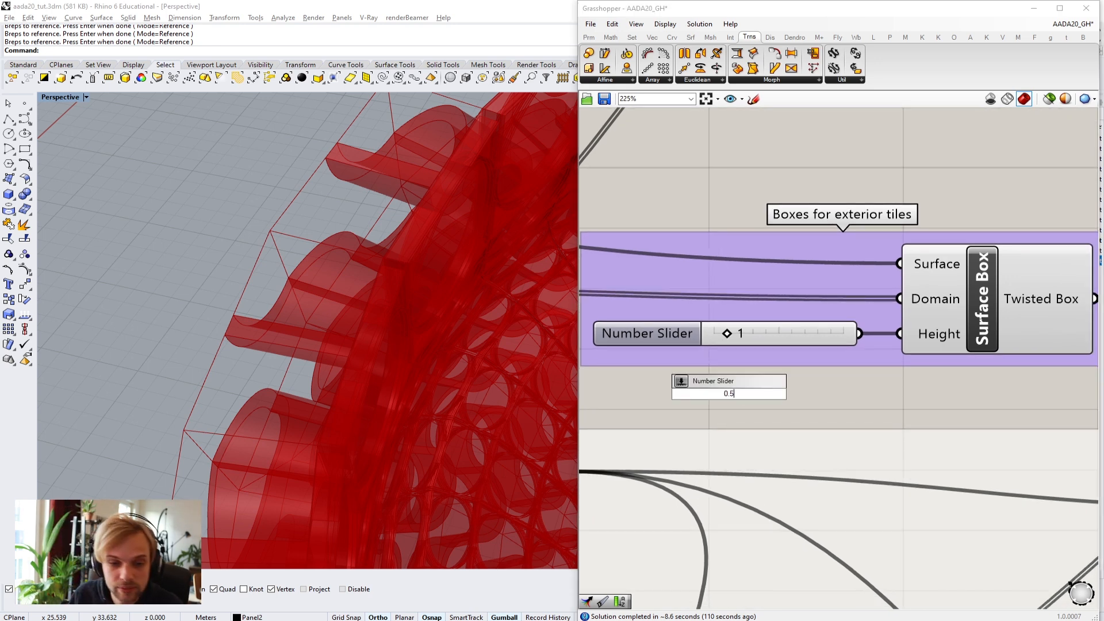
pyautogui.press('Return')
pyautogui.moveTo(865, 396); pyautogui.dragTo(907, 354)
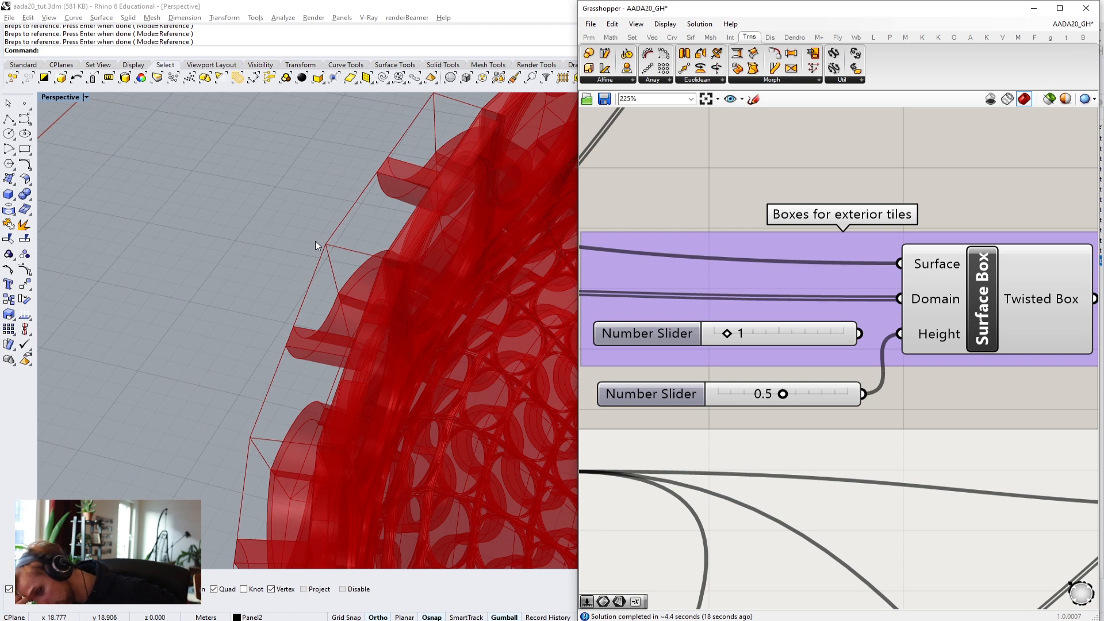
# Step: Bake the exterior panels' Box Morph output to the Panel2 layer
pyautogui.scroll(-8, 307, 325)
pyautogui.moveTo(365, 354); pyautogui.dragTo(873, 288, button='right')
pyautogui.scroll(-4, 761, 315)
pyautogui.scroll(-3, 761, 315)
pyautogui.scroll(-2, 863, 333)
pyautogui.scroll(3, 907, 370)
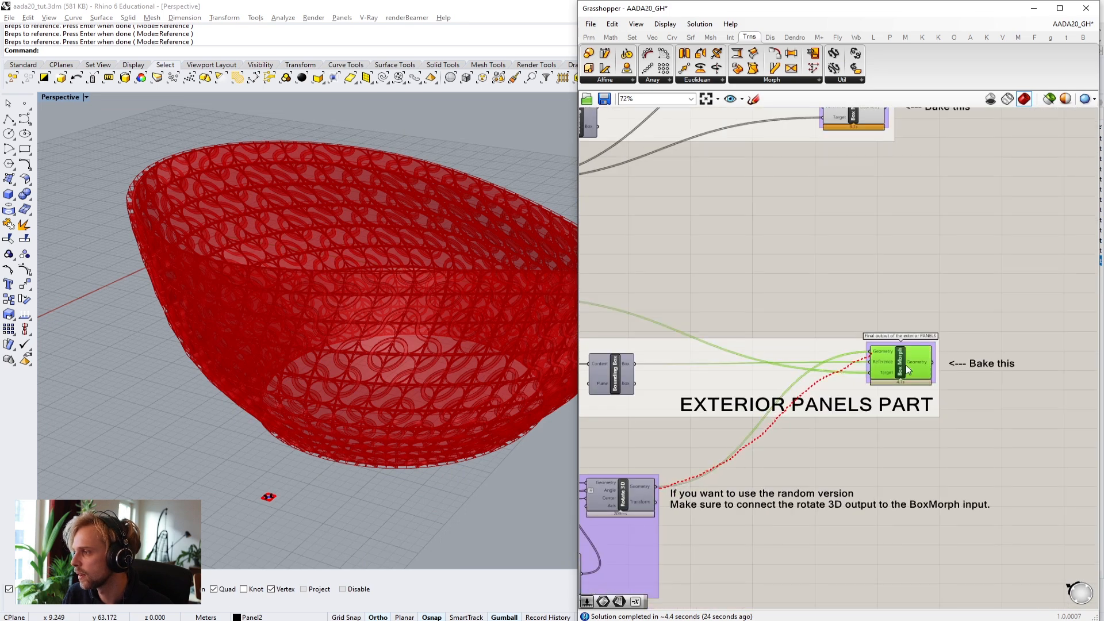
pyautogui.click(907, 370)
pyautogui.rightClick(902, 364)
pyautogui.click(926, 409)
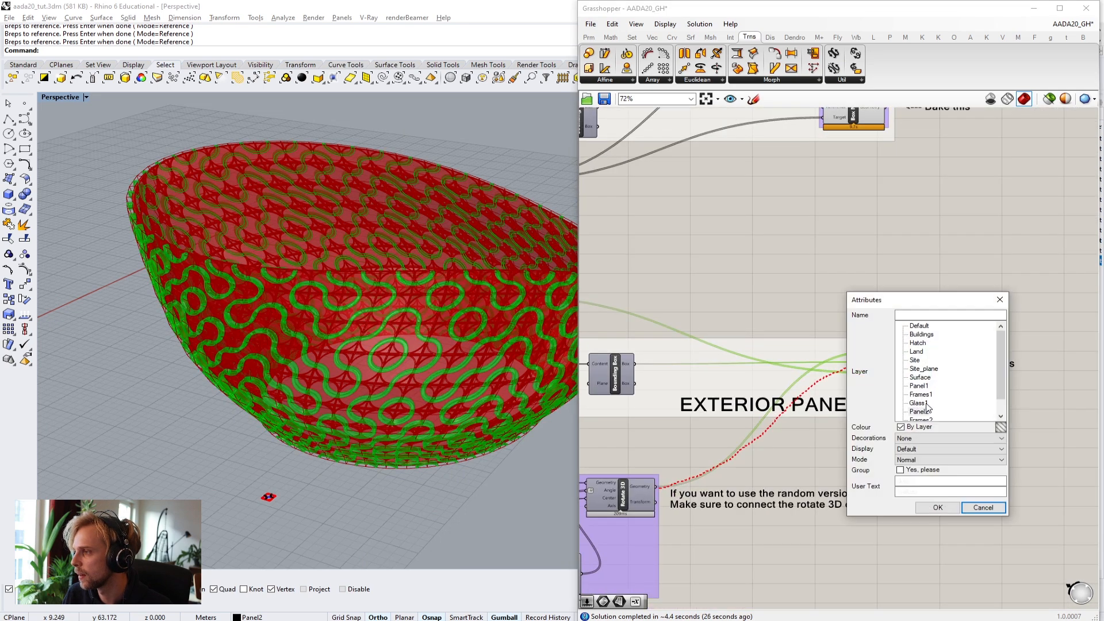
pyautogui.scroll(-1, 929, 365)
pyautogui.click(920, 394)
pyautogui.click(929, 509)
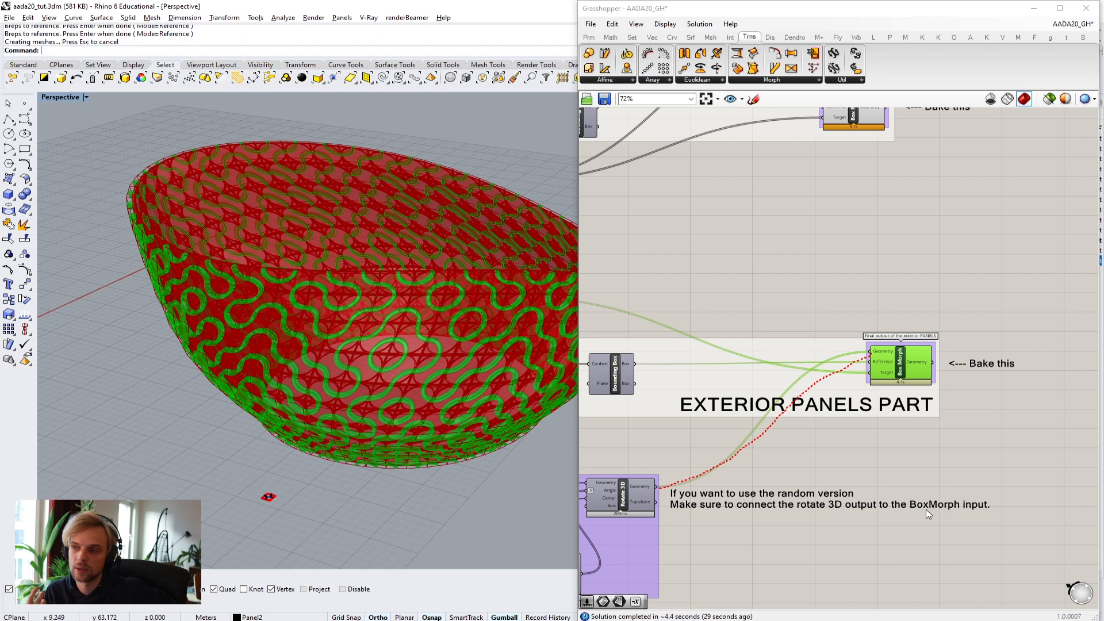
# Step: Bake the Box Morph output of the frames part to the Frames2 layer
pyautogui.click(843, 282)
pyautogui.scroll(-1, 843, 283)
pyautogui.moveTo(843, 287); pyautogui.dragTo(815, 406, button='right')
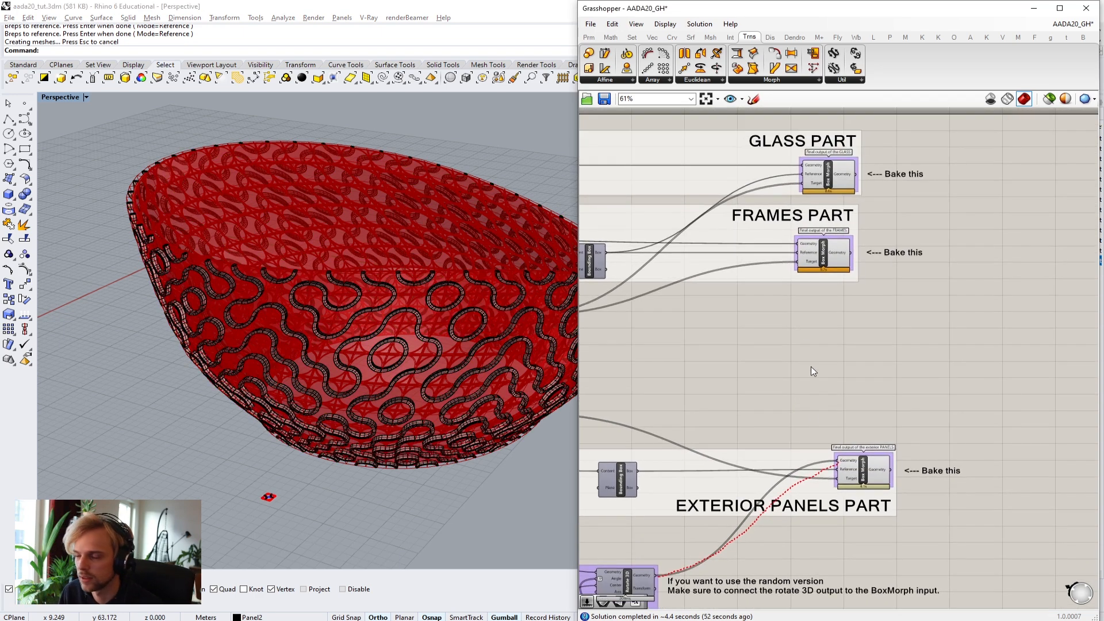
pyautogui.click(823, 260)
pyautogui.rightClick(823, 259)
pyautogui.click(853, 305)
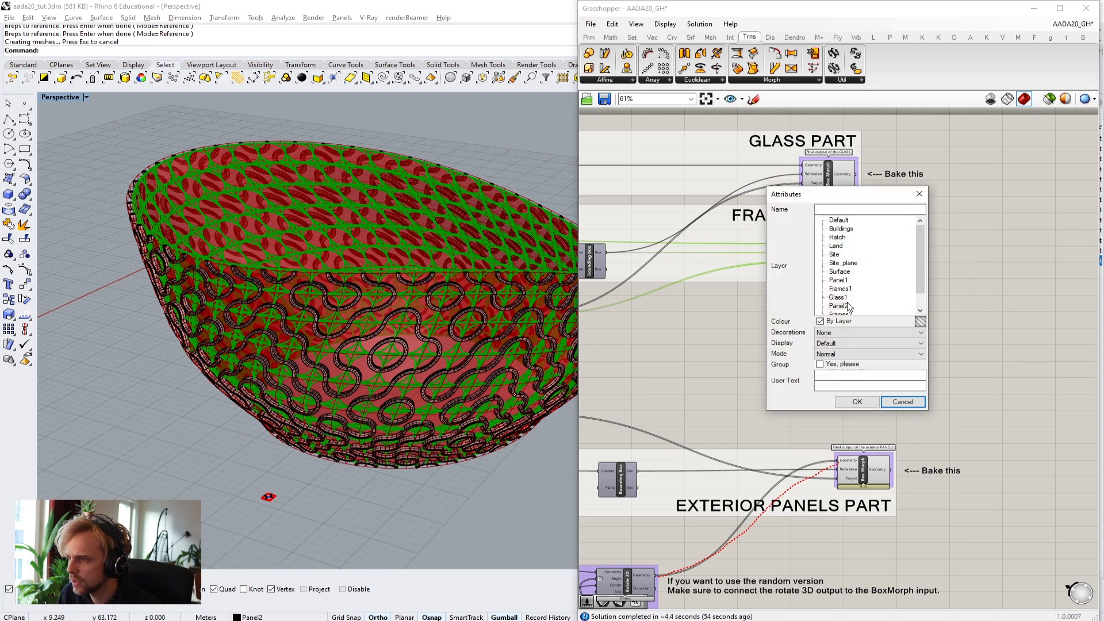
pyautogui.click(842, 297)
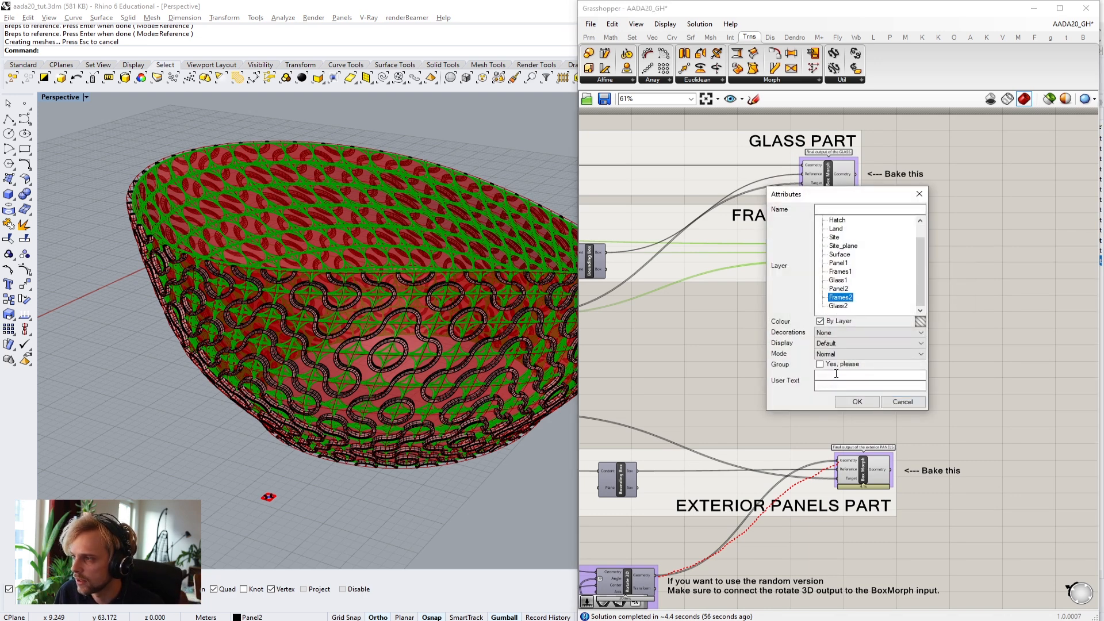
pyautogui.click(856, 401)
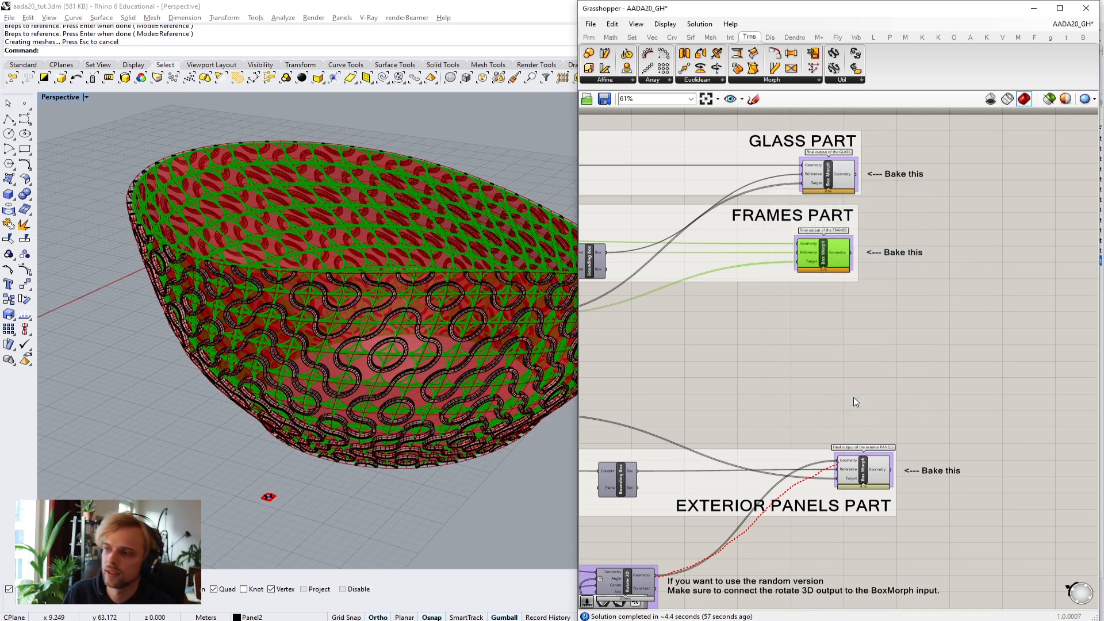
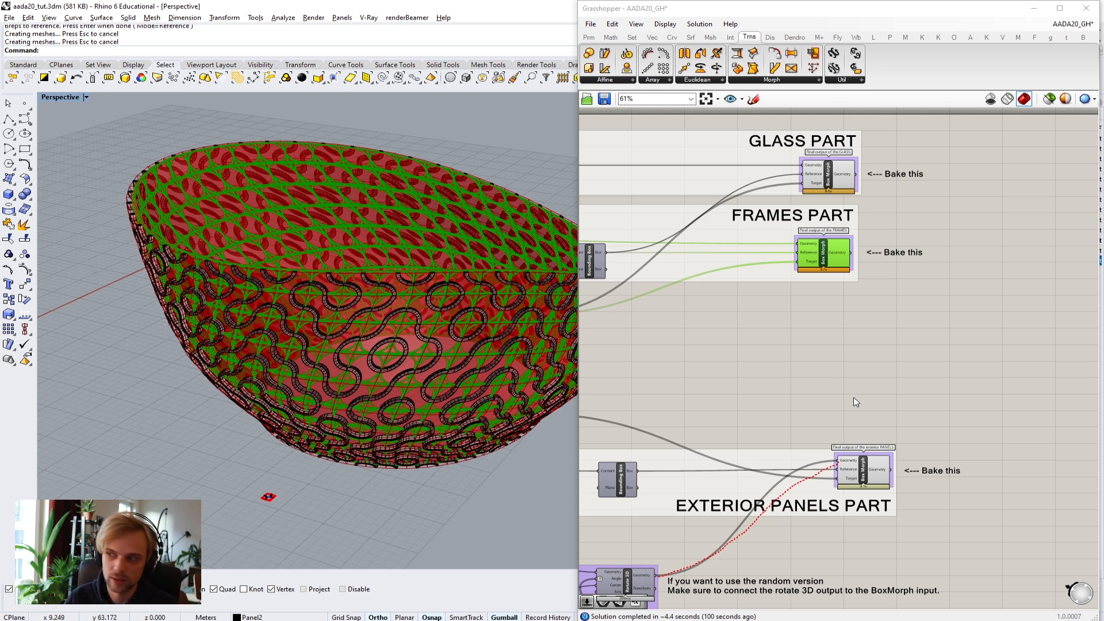
# Step: Bake the Box Morph output of the glass part to the Glass2 layer
pyautogui.click(843, 316)
pyautogui.moveTo(843, 317); pyautogui.dragTo(827, 395, button='right')
pyautogui.click(815, 254)
pyautogui.rightClick(816, 254)
pyautogui.click(841, 292)
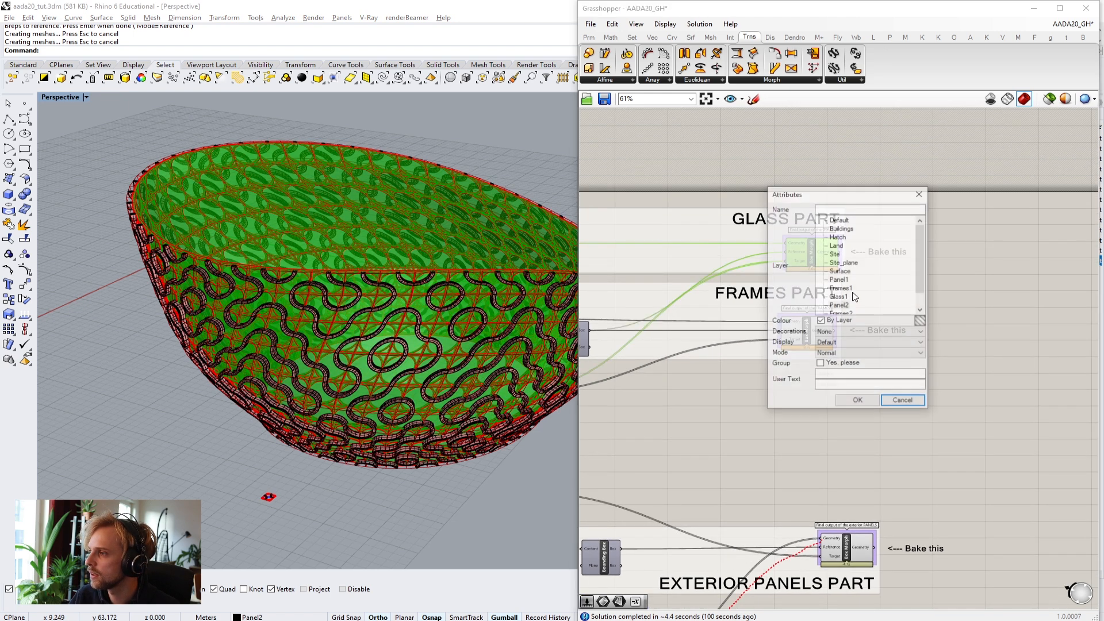
pyautogui.scroll(-1, 857, 283)
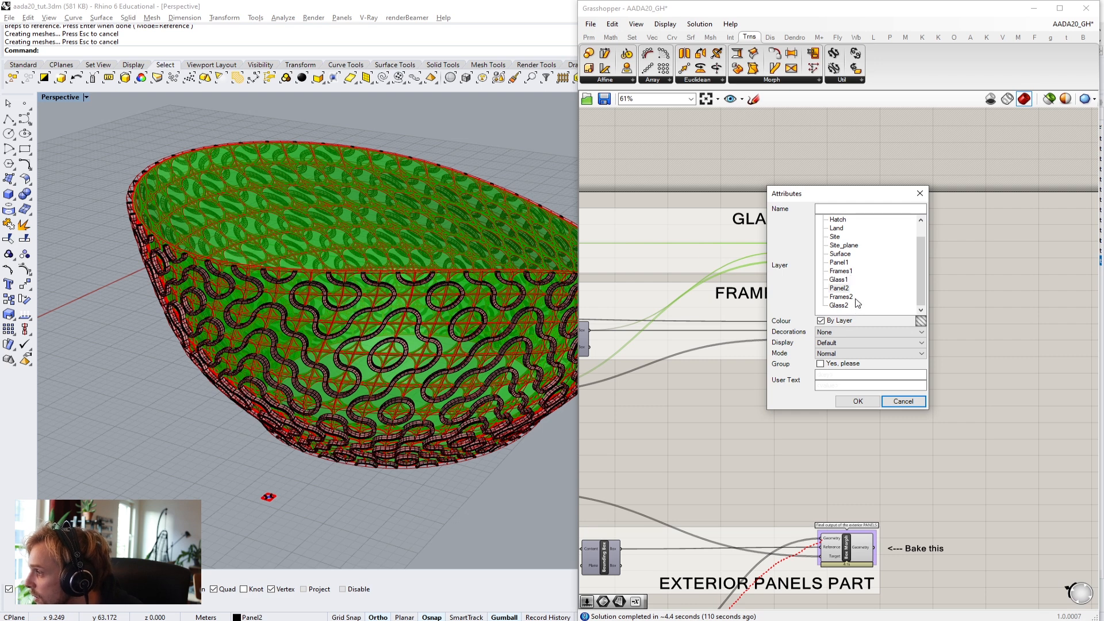
pyautogui.click(842, 306)
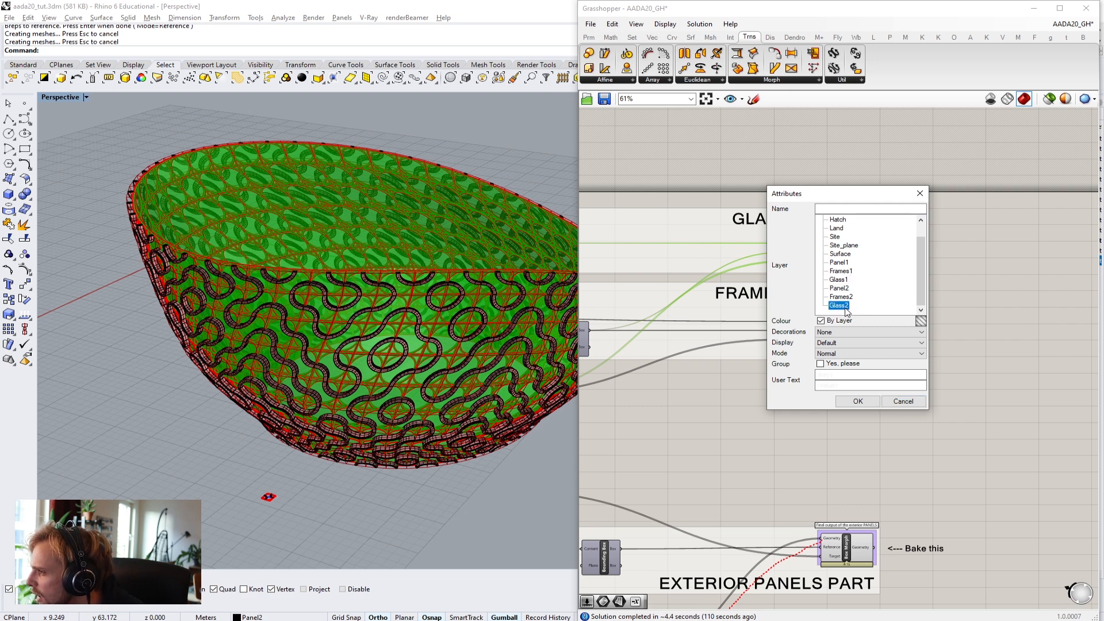
pyautogui.click(857, 400)
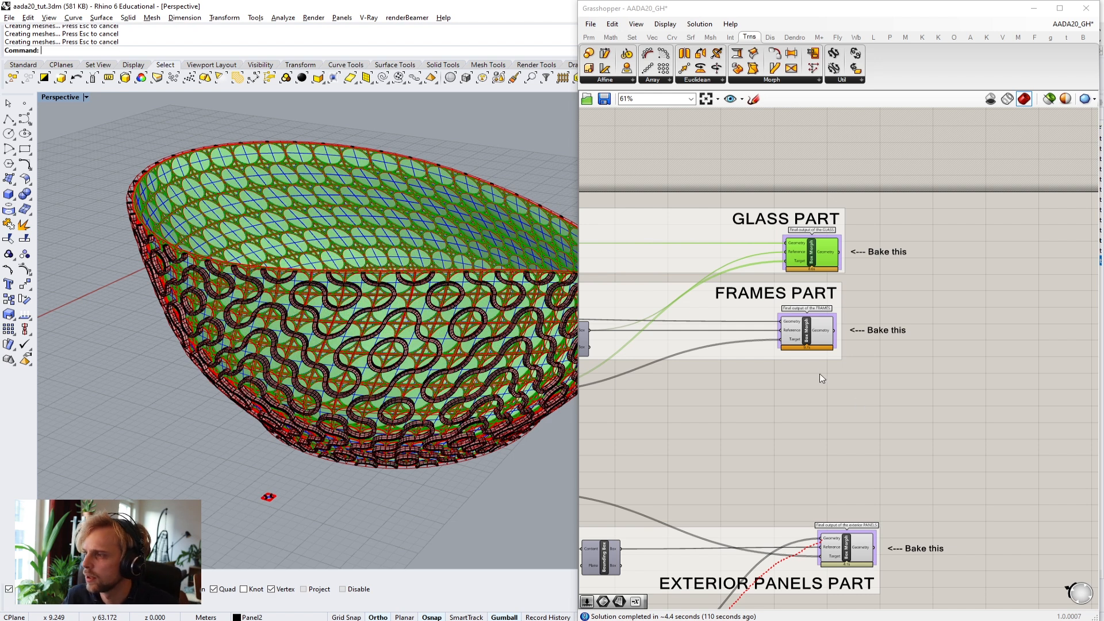
# Step: Turn off the preview of the glass, frames and exterior panels Box Morph components and save the Grasshopper definition
pyautogui.click(860, 451)
pyautogui.scroll(-2, 861, 451)
pyautogui.moveTo(726, 219); pyautogui.dragTo(845, 500)
pyautogui.middleClick(879, 496)
pyautogui.click(915, 464)
pyautogui.click(916, 465)
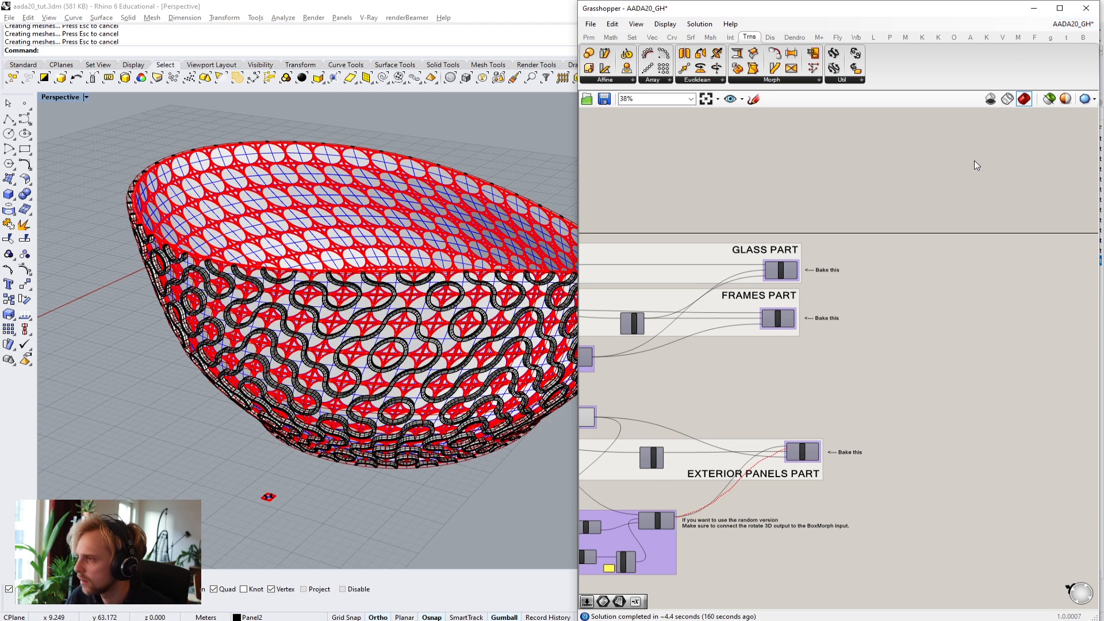
pyautogui.hotkey('ctrl', 's')
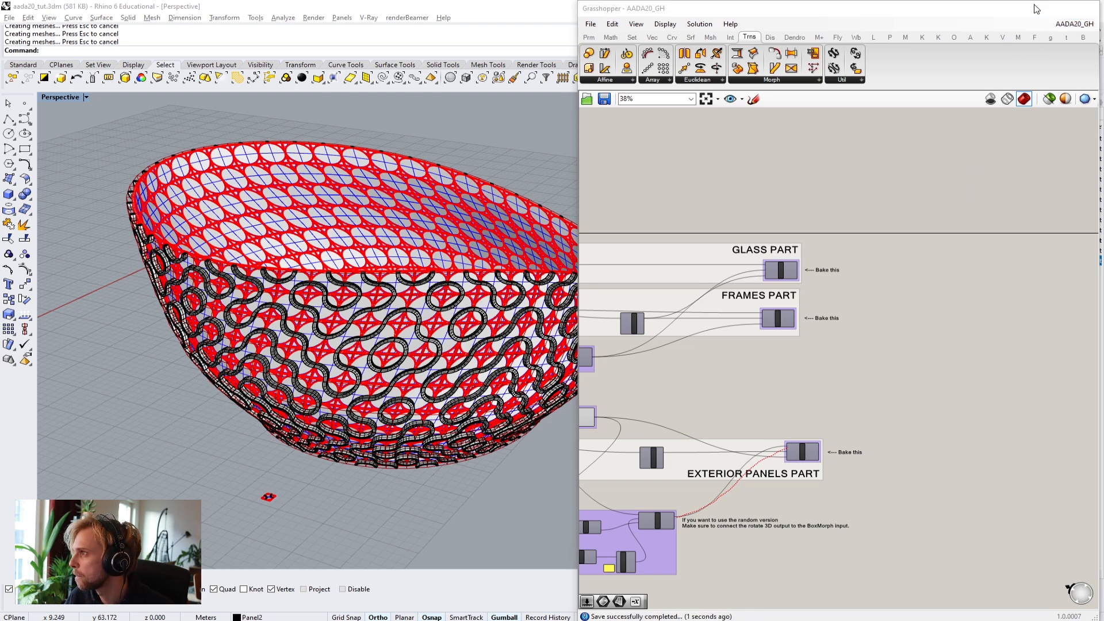
# Step: Minimize Grasshopper and set the Perspective viewport to the Arctic display mode
pyautogui.click(1033, 7)
pyautogui.moveTo(604, 179); pyautogui.dragTo(592, 216, button='right')
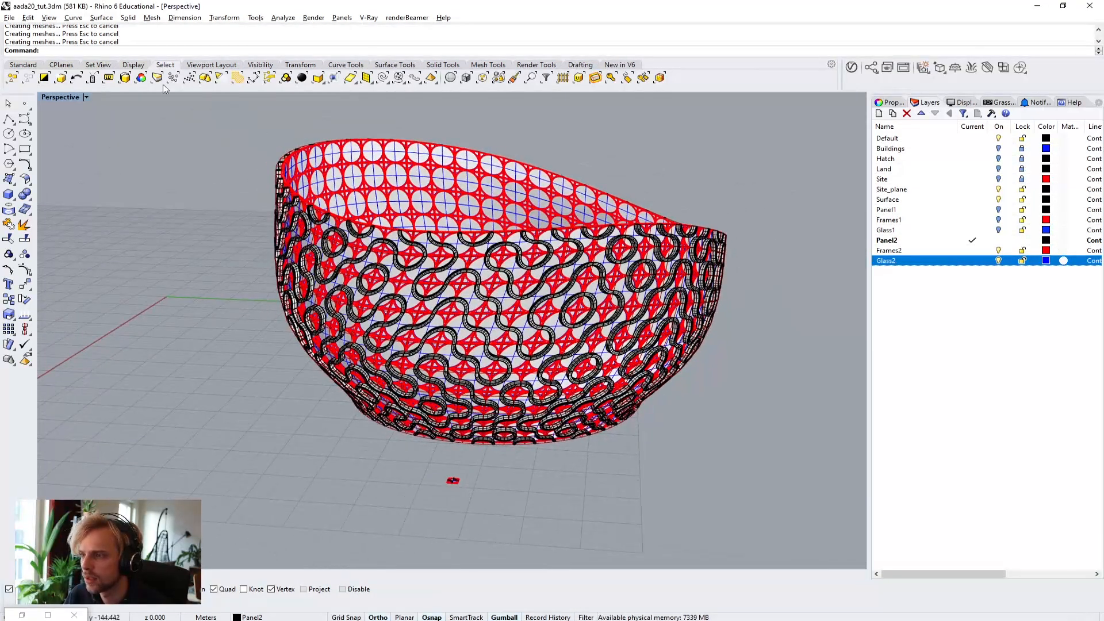
pyautogui.click(61, 98)
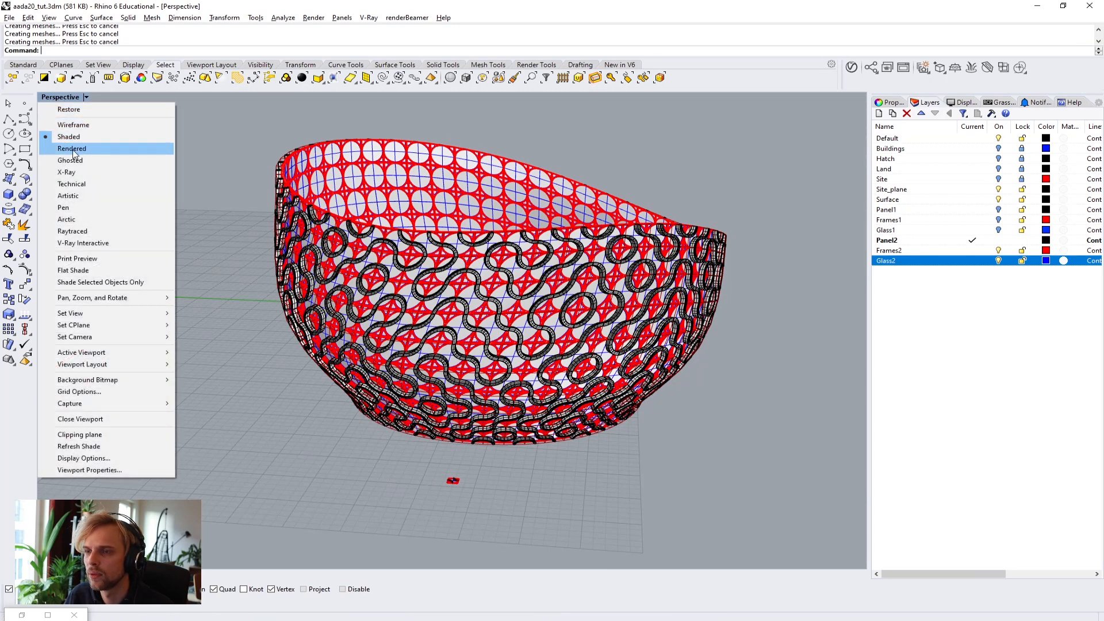
pyautogui.click(68, 219)
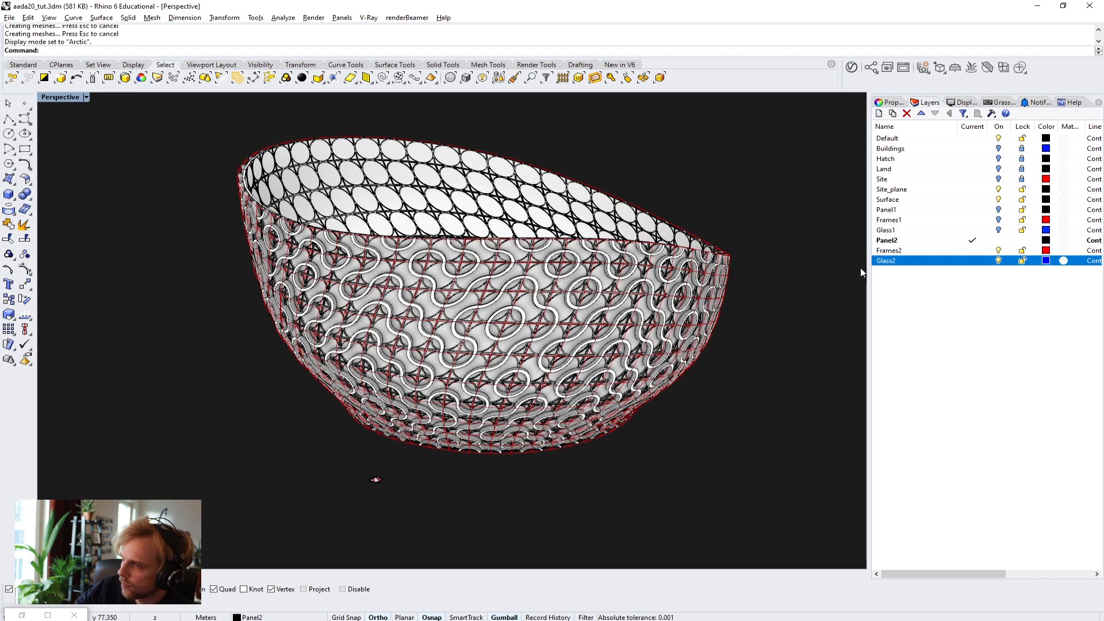
# Step: Select all objects on the Glass2 layer and assign them a new Glass material
pyautogui.rightClick(914, 262)
pyautogui.click(956, 424)
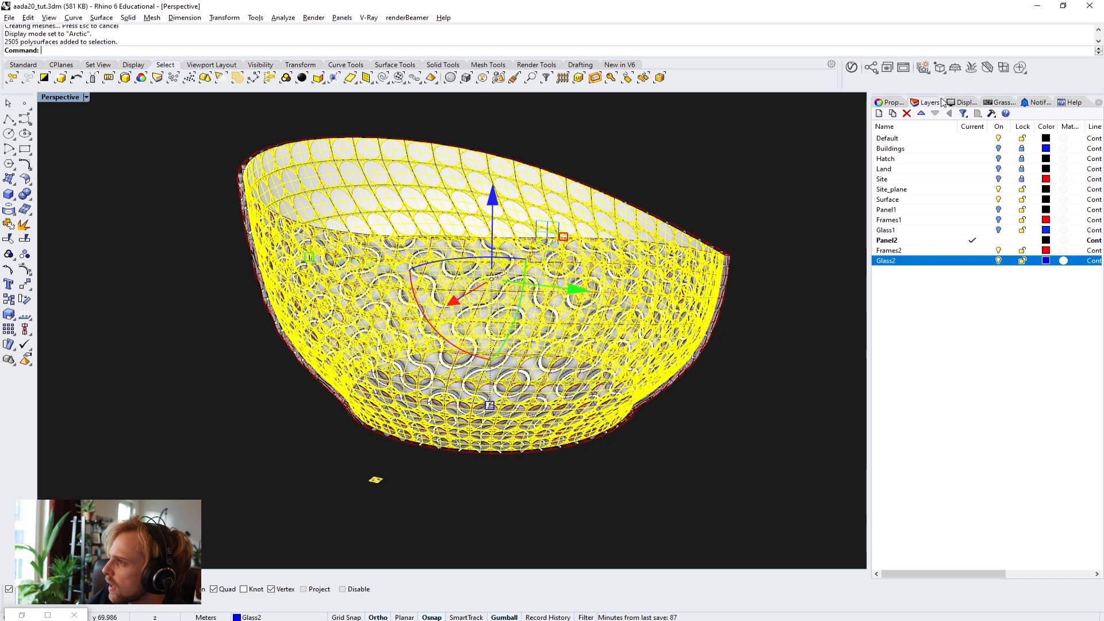
pyautogui.click(893, 103)
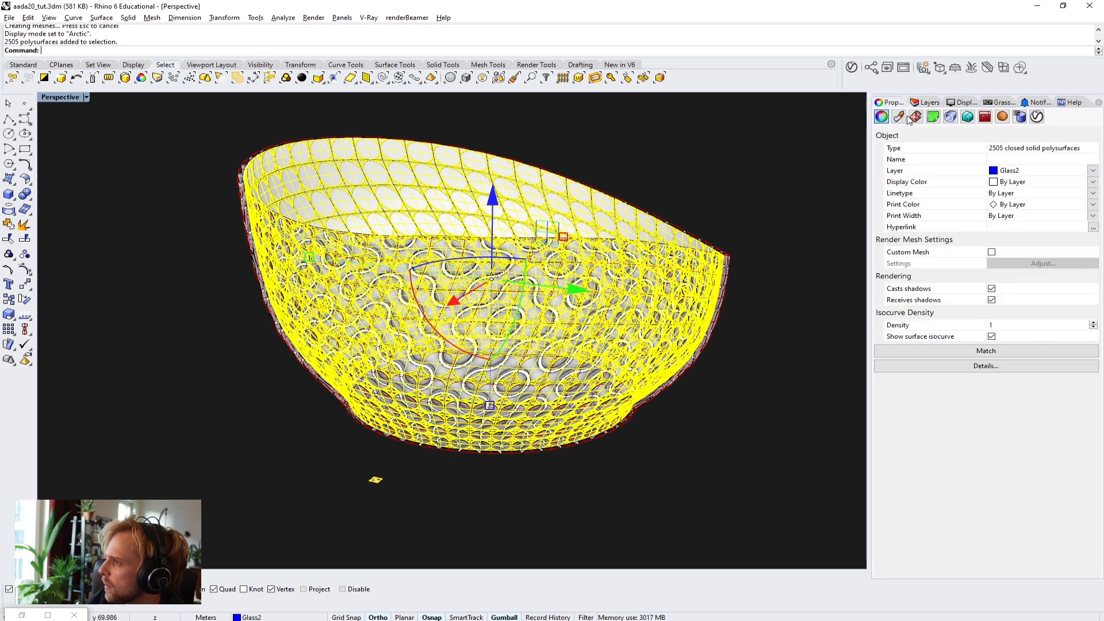
pyautogui.click(899, 117)
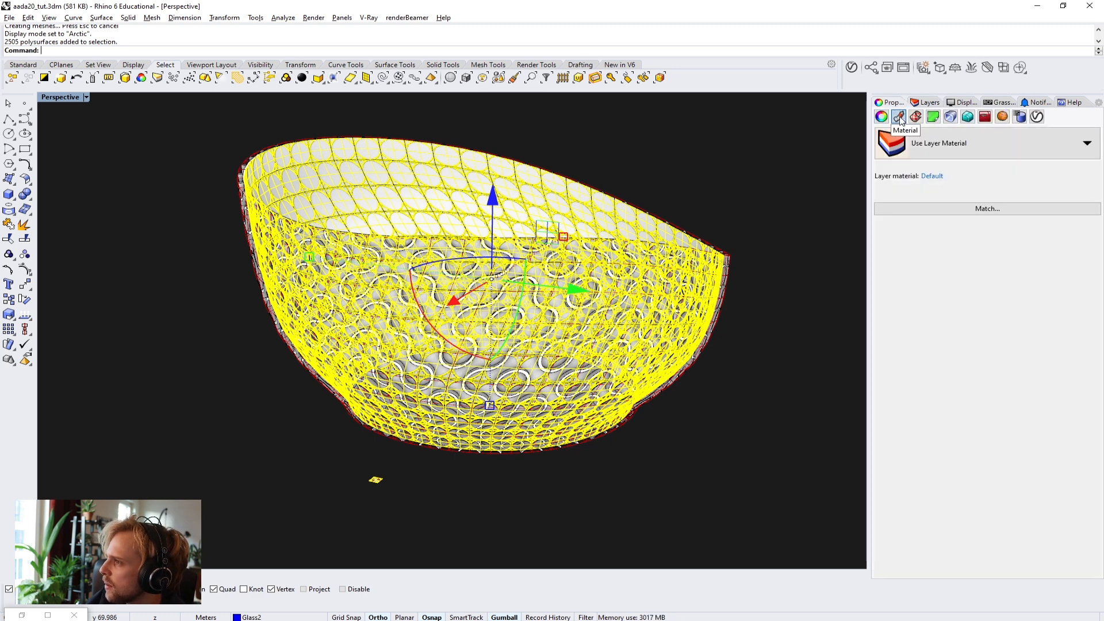
pyautogui.click(944, 152)
pyautogui.click(943, 181)
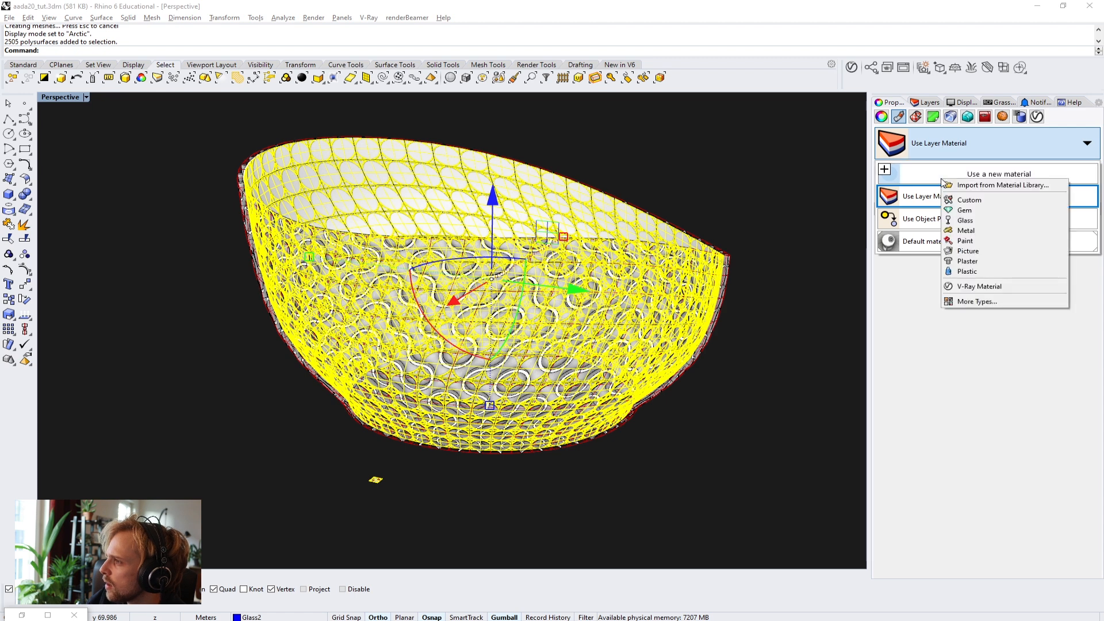
pyautogui.click(965, 222)
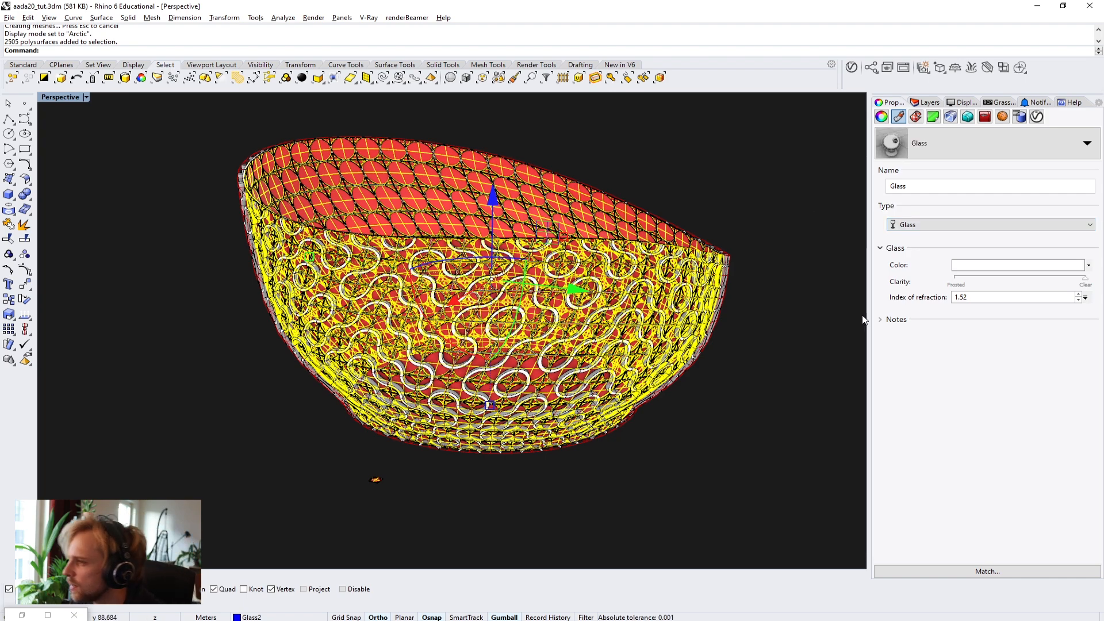
# Step: Deselect the glass objects and turn off Color Backfaces in the Arctic display settings
pyautogui.moveTo(601, 227); pyautogui.dragTo(658, 255, button='right')
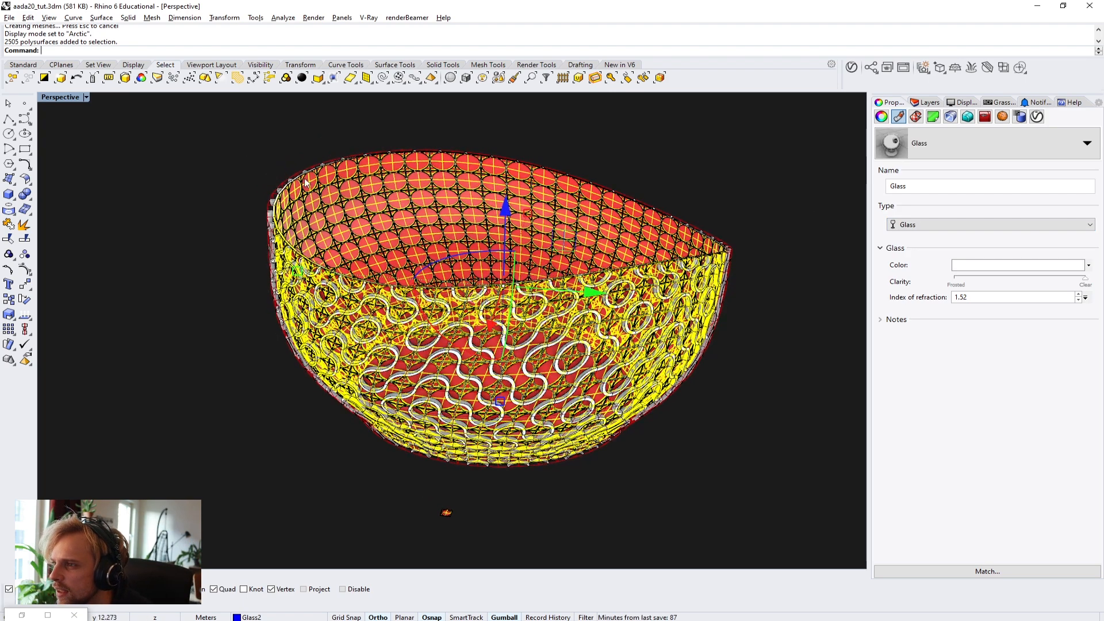
pyautogui.scroll(6, 288, 175)
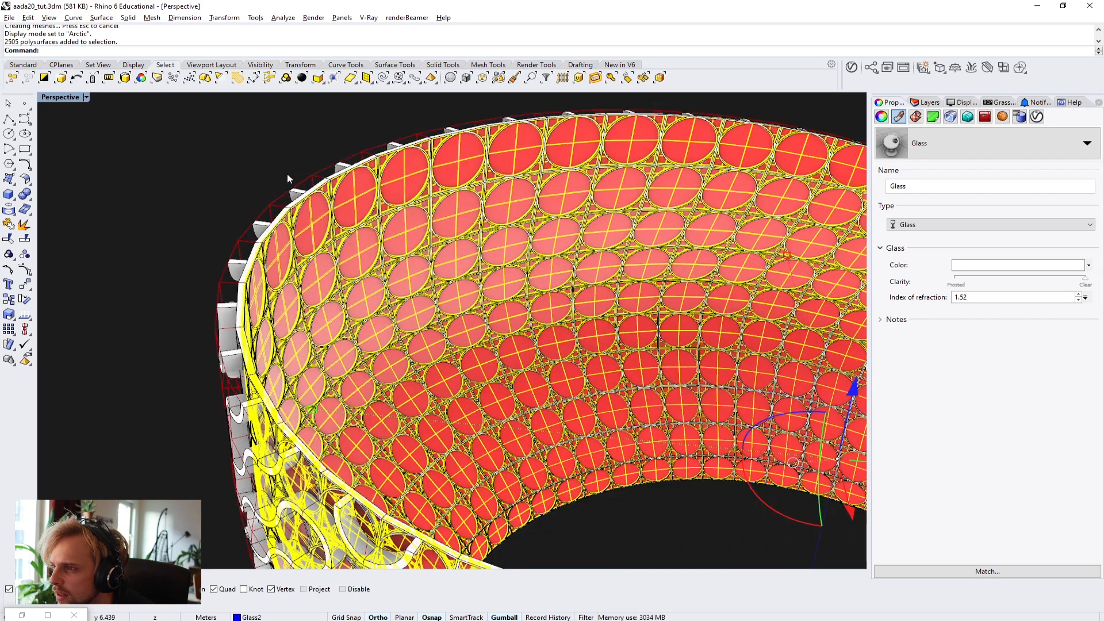
pyautogui.scroll(2, 287, 176)
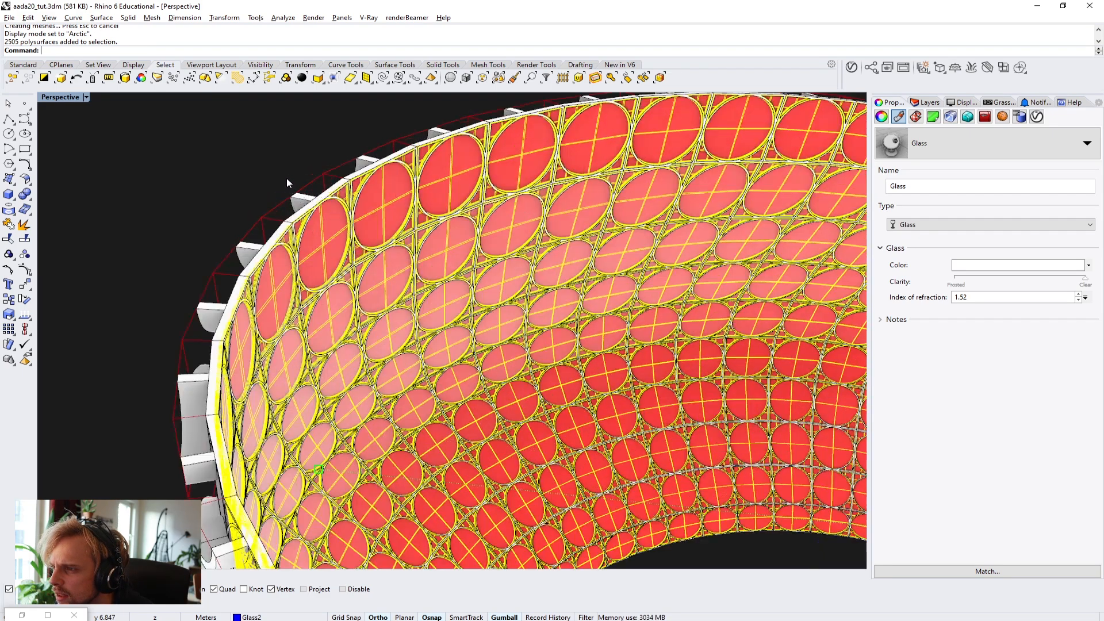
pyautogui.click(251, 173)
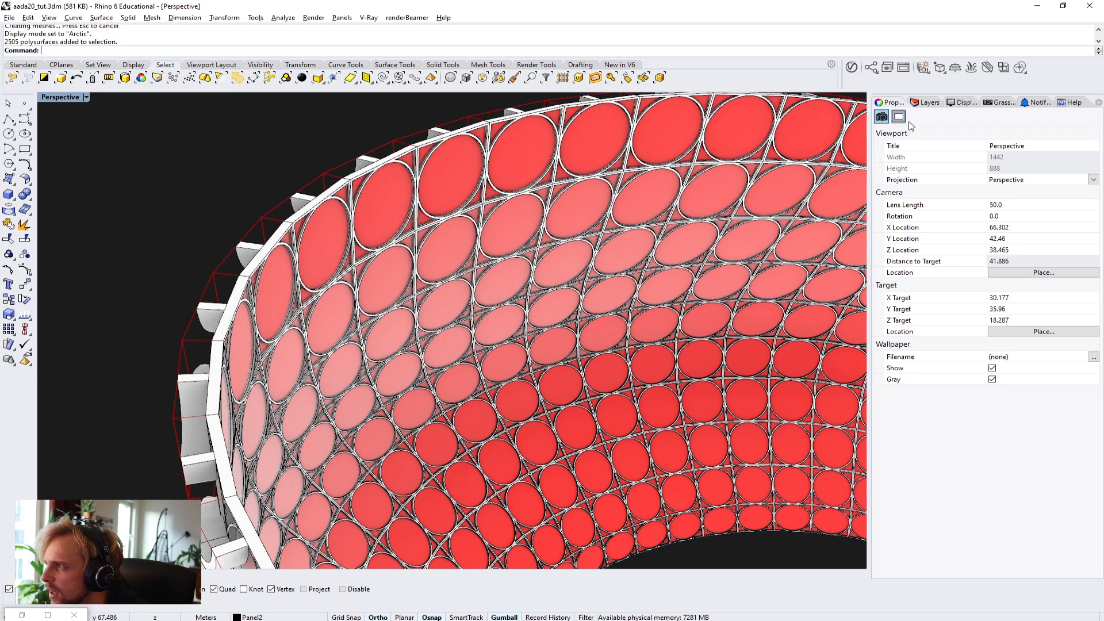
pyautogui.click(961, 108)
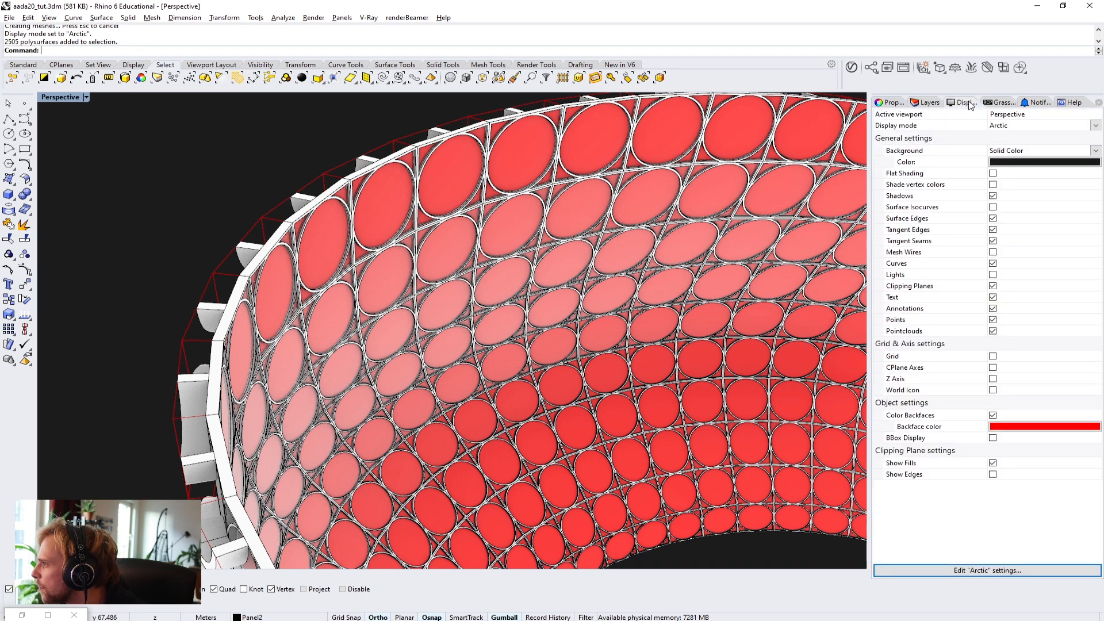
pyautogui.click(992, 415)
pyautogui.scroll(-5, 534, 311)
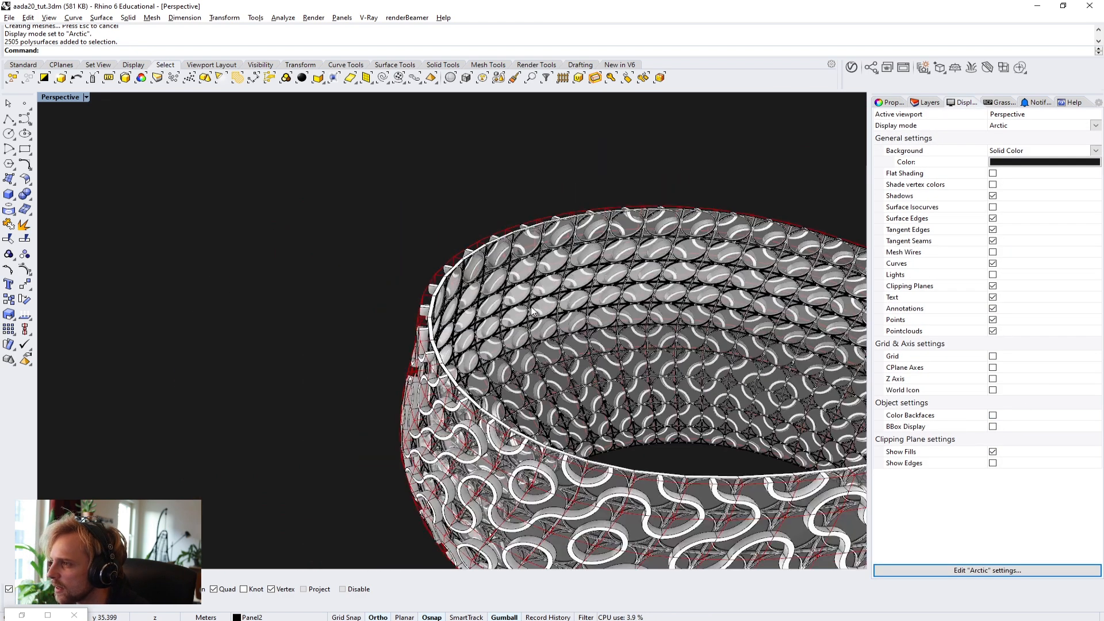
pyautogui.moveTo(585, 317); pyautogui.dragTo(454, 275, button='right')
pyautogui.scroll(-3, 456, 274)
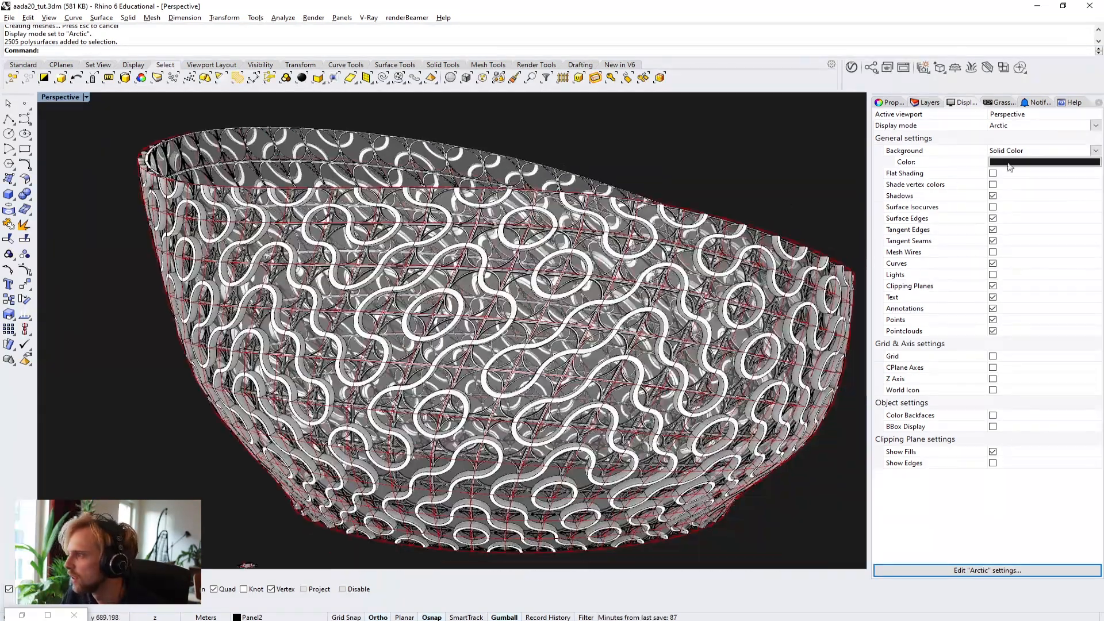
# Step: Try the Use Application Settings viewport background and restore the Solid Color background
pyautogui.click(1042, 150)
pyautogui.click(1045, 162)
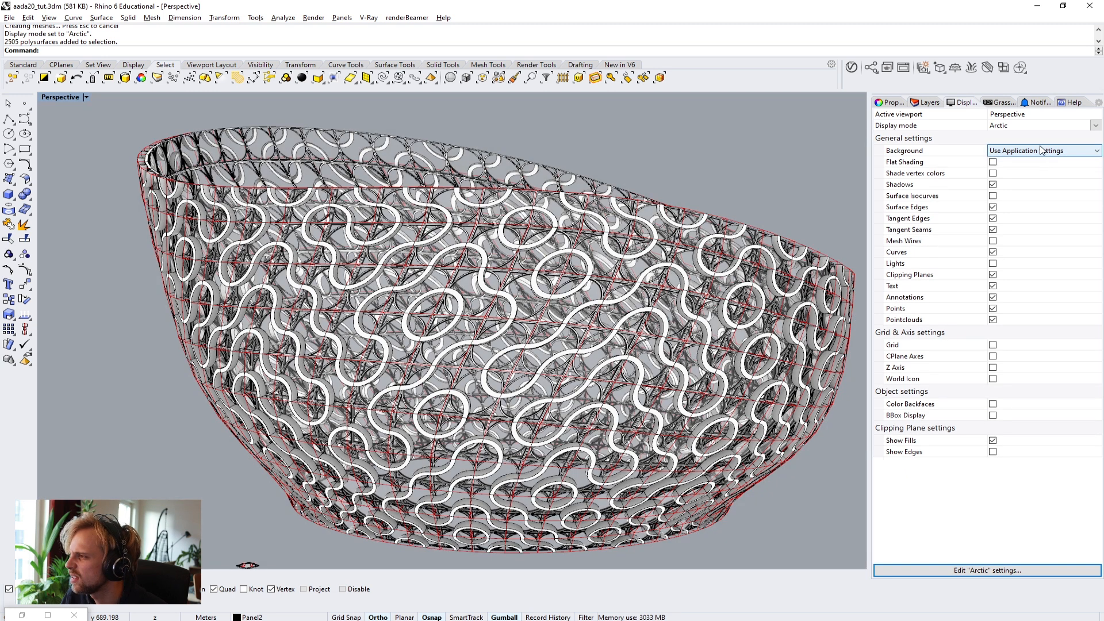
pyautogui.click(1042, 150)
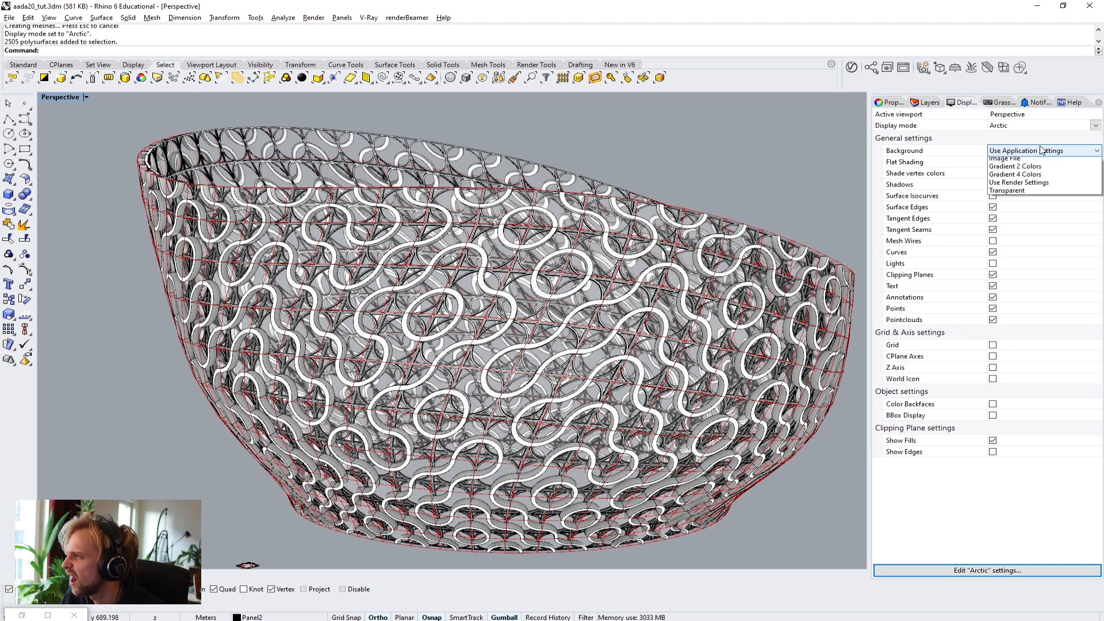
pyautogui.click(1033, 174)
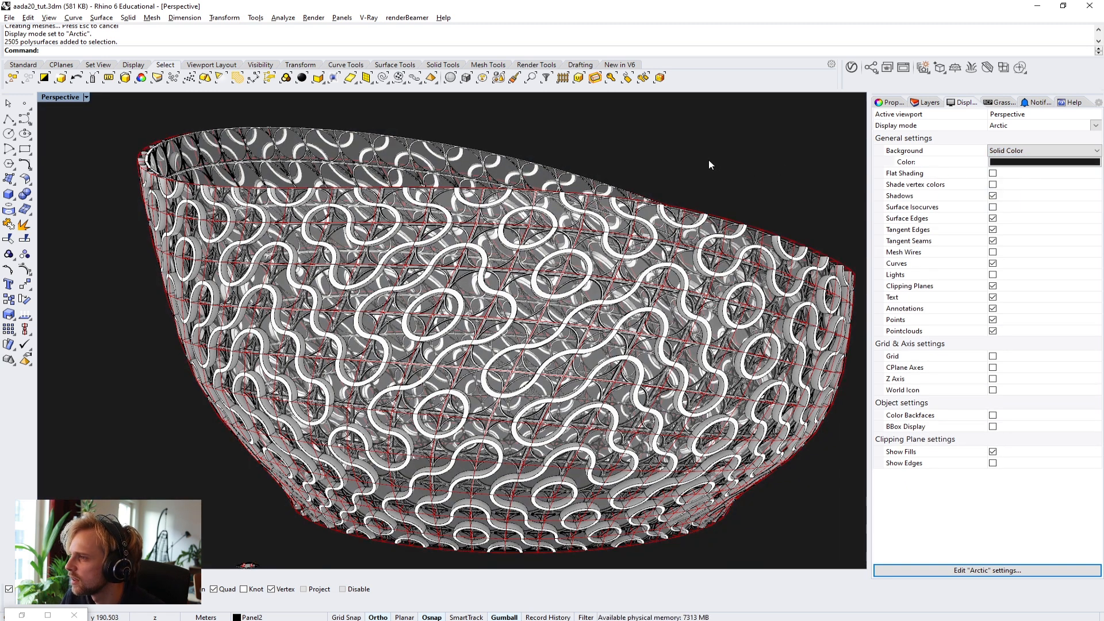
pyautogui.scroll(-2, 709, 160)
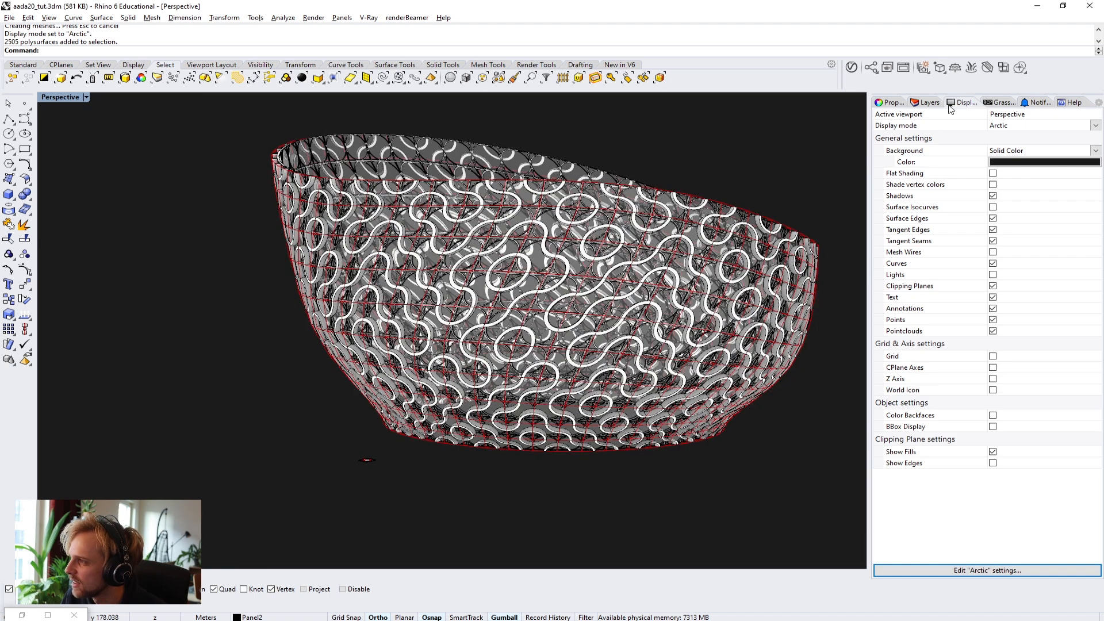
pyautogui.moveTo(586, 205); pyautogui.dragTo(592, 219, button='right')
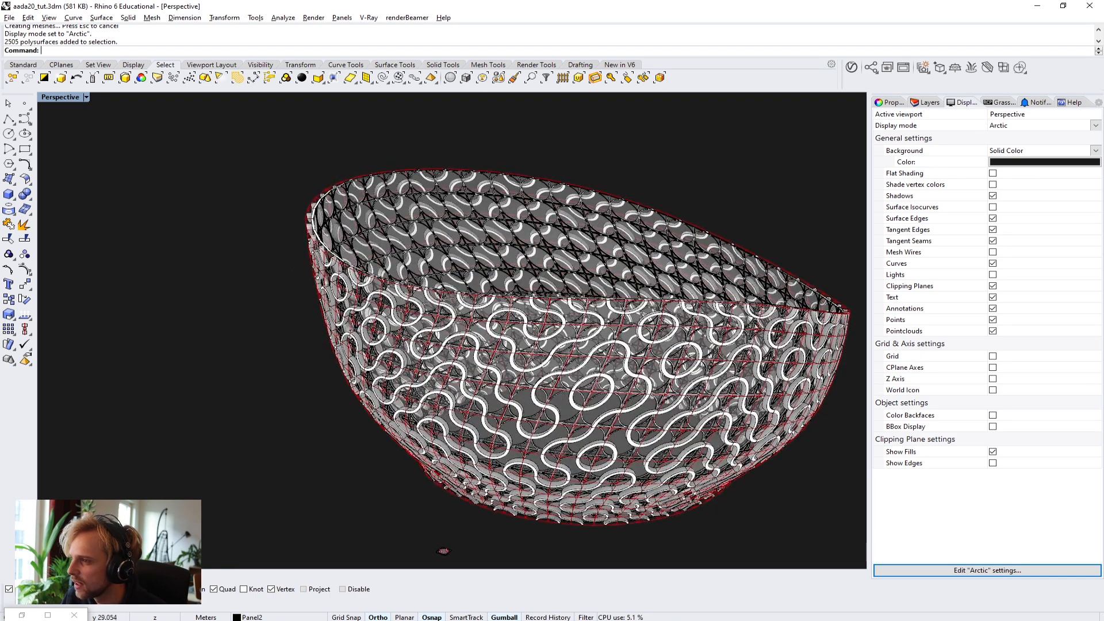
# Step: Switch to Grasshopper, hide the preview of the glass, frames and exterior panels components, and return to Rhino
pyautogui.click(21, 614)
pyautogui.scroll(-4, 947, 343)
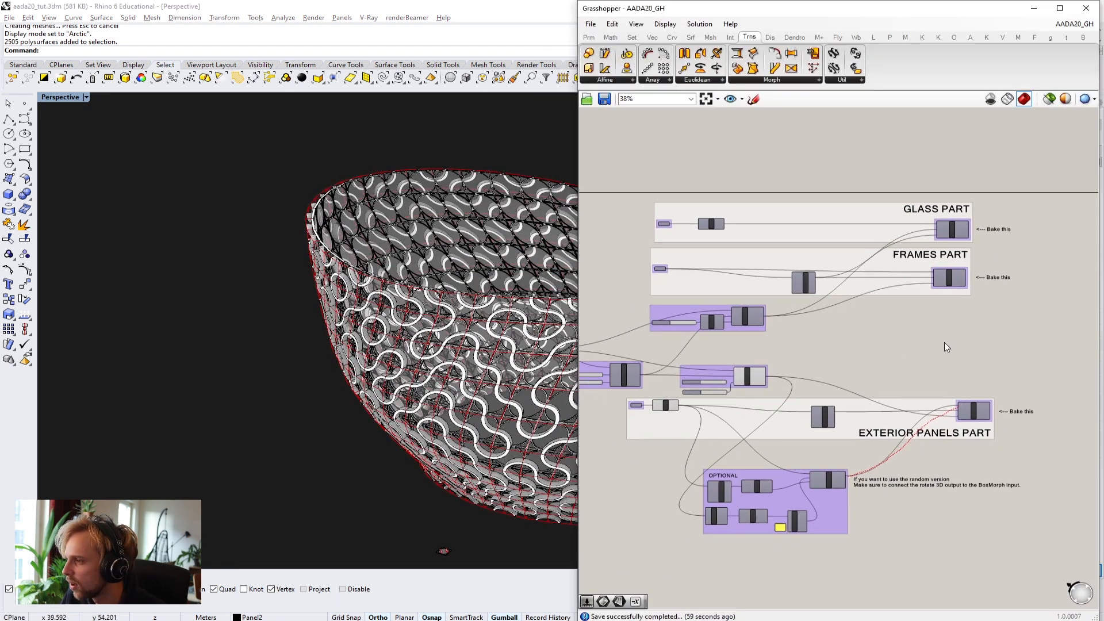
pyautogui.moveTo(989, 483); pyautogui.dragTo(653, 203)
pyautogui.middleClick(702, 208)
pyautogui.click(739, 175)
pyautogui.click(816, 198)
pyautogui.click(1034, 9)
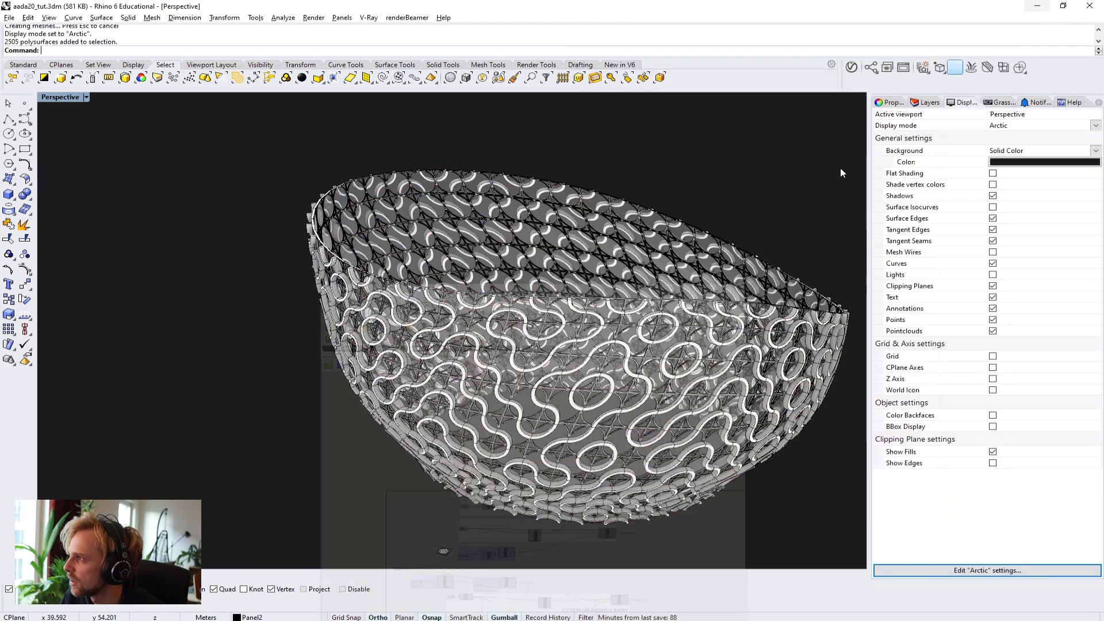
# Step: Turn off Surface Edges in the Arctic display settings and inspect the panelled bowl
pyautogui.keyDown('shift'); pyautogui.moveTo(556, 320); pyautogui.dragTo(428, 277, button='right'); pyautogui.keyUp('shift')
pyautogui.scroll(3, 504, 298)
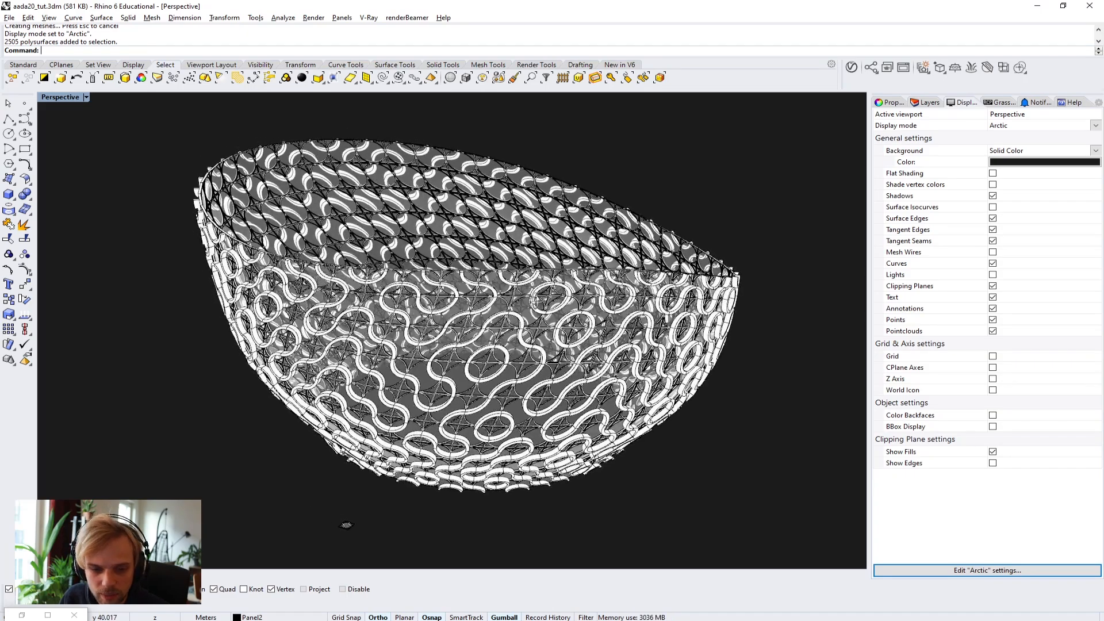
pyautogui.scroll(-3, 542, 296)
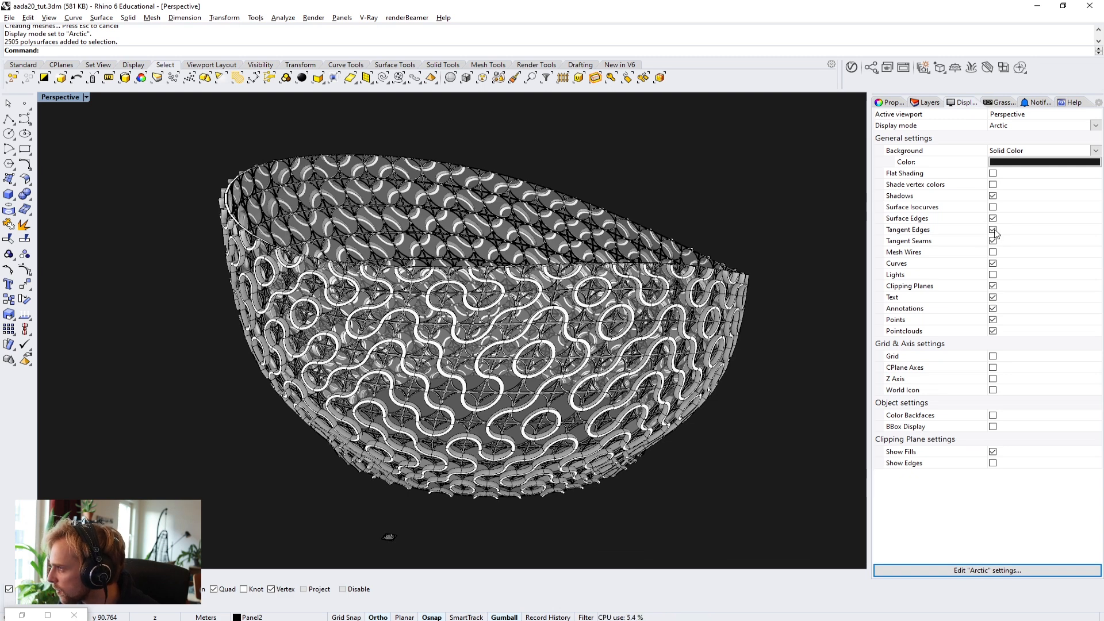
pyautogui.click(993, 219)
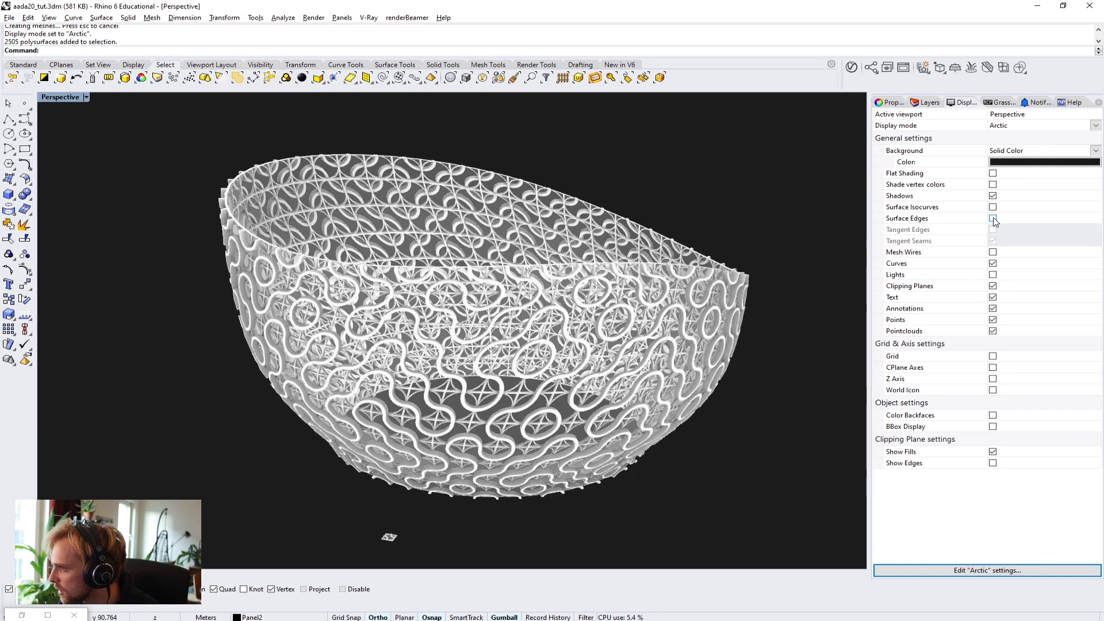
pyautogui.moveTo(588, 290); pyautogui.dragTo(582, 276, button='right')
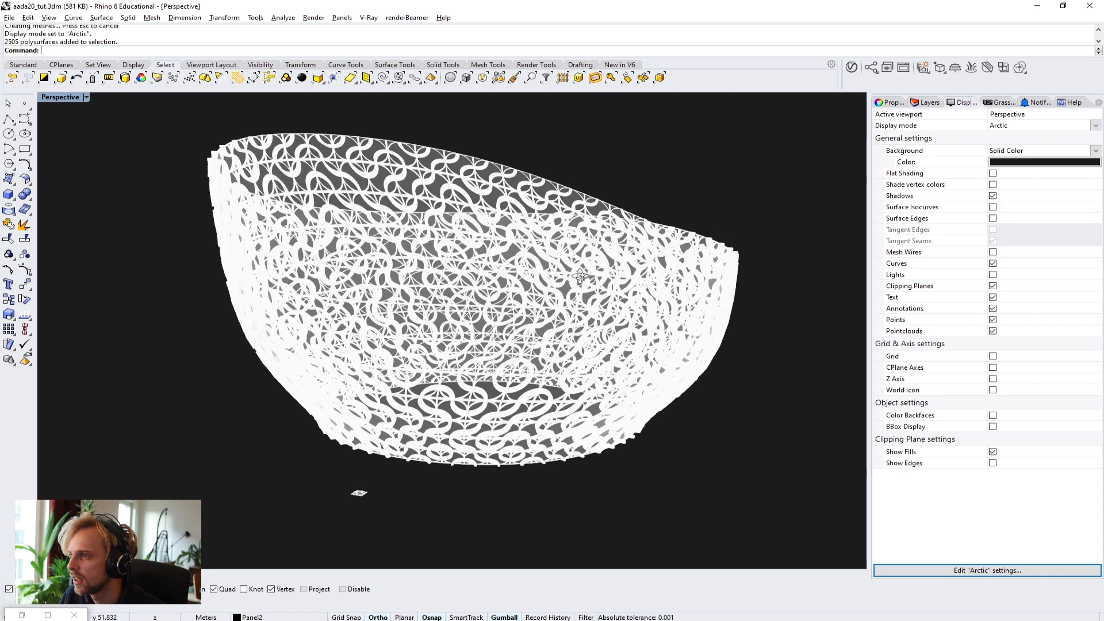
pyautogui.scroll(3, 629, 311)
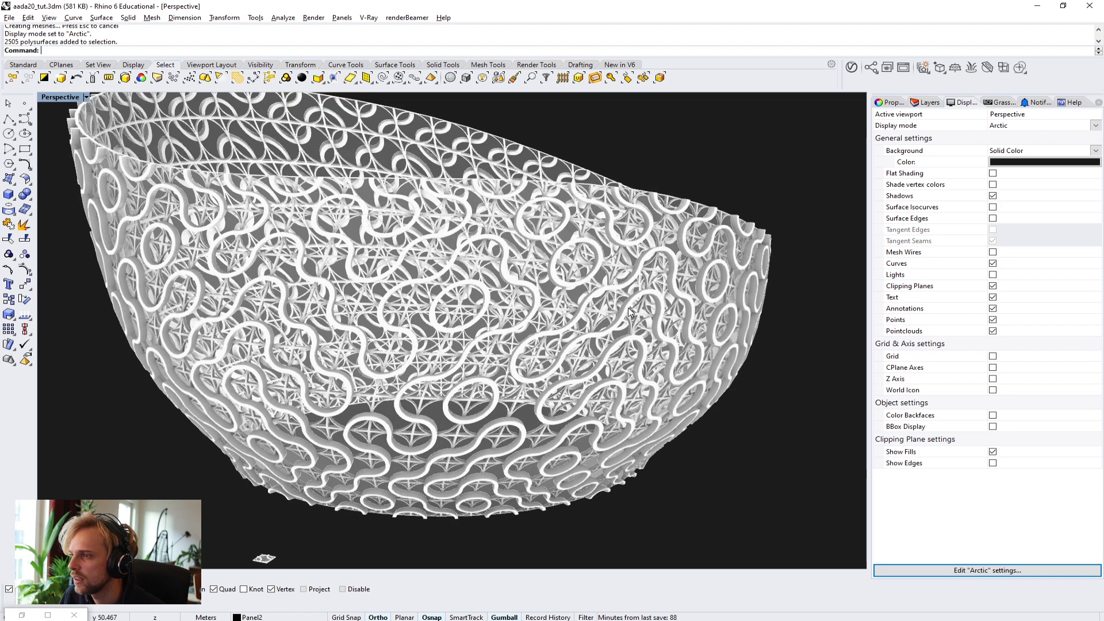
pyautogui.scroll(-3, 629, 313)
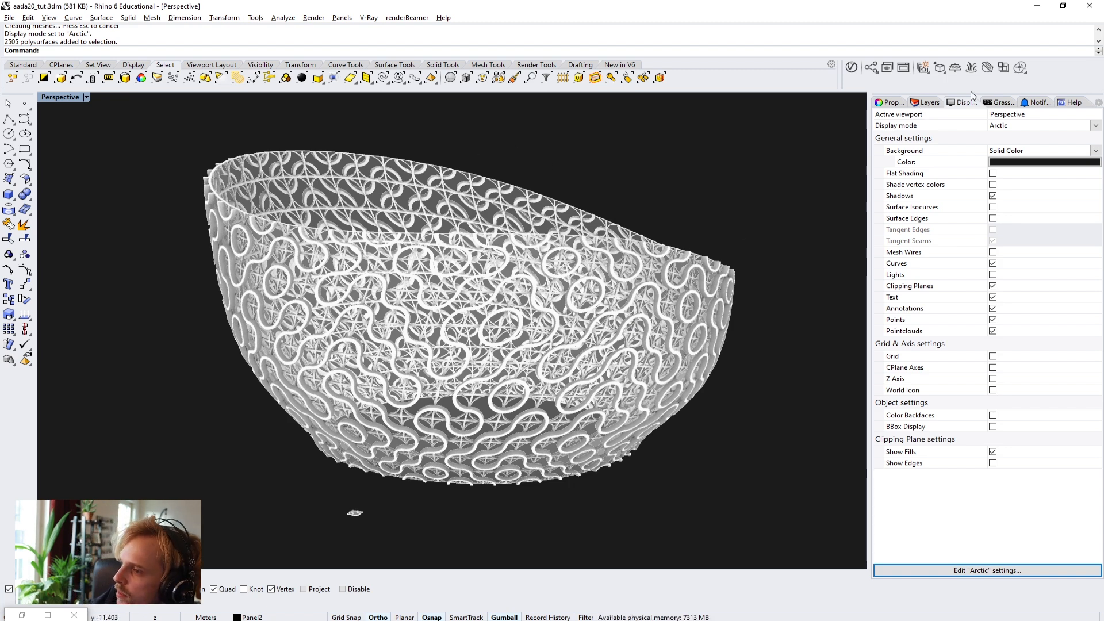
# Step: Turn on the Glass1, Frames1 and Panel1 layers and turn off the Frames2 and Glass2 layers
pyautogui.click(927, 103)
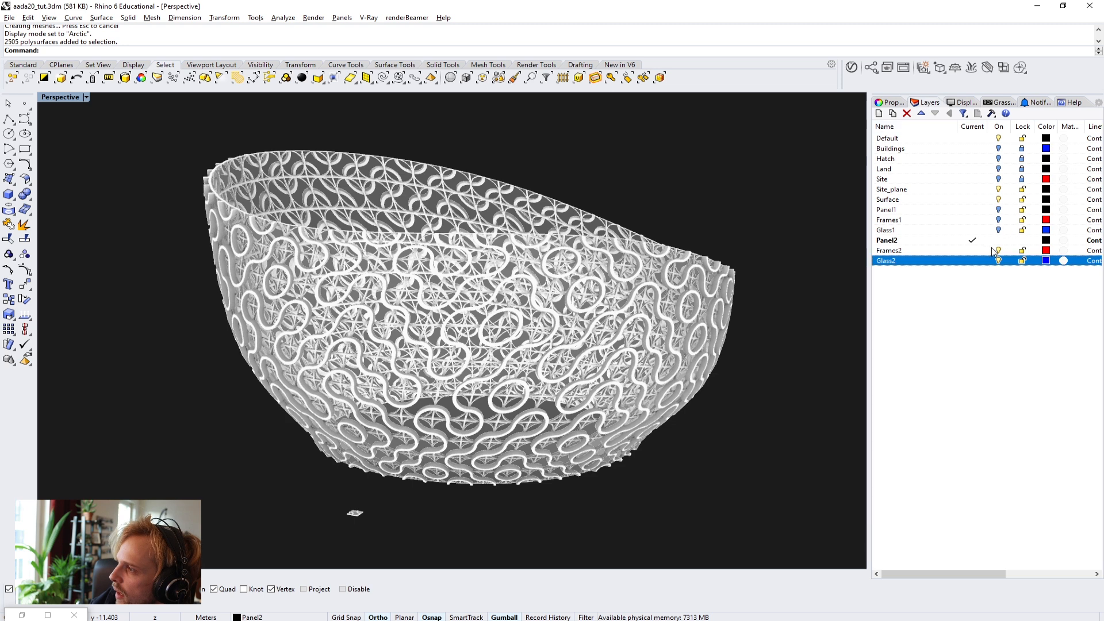
pyautogui.click(999, 230)
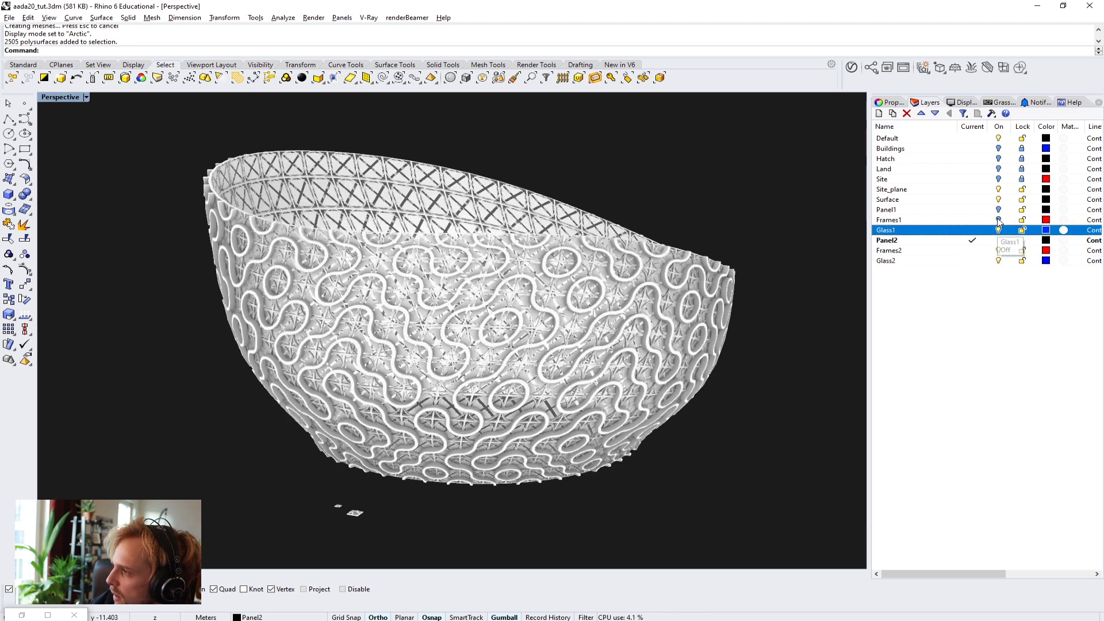
pyautogui.click(998, 219)
pyautogui.click(999, 210)
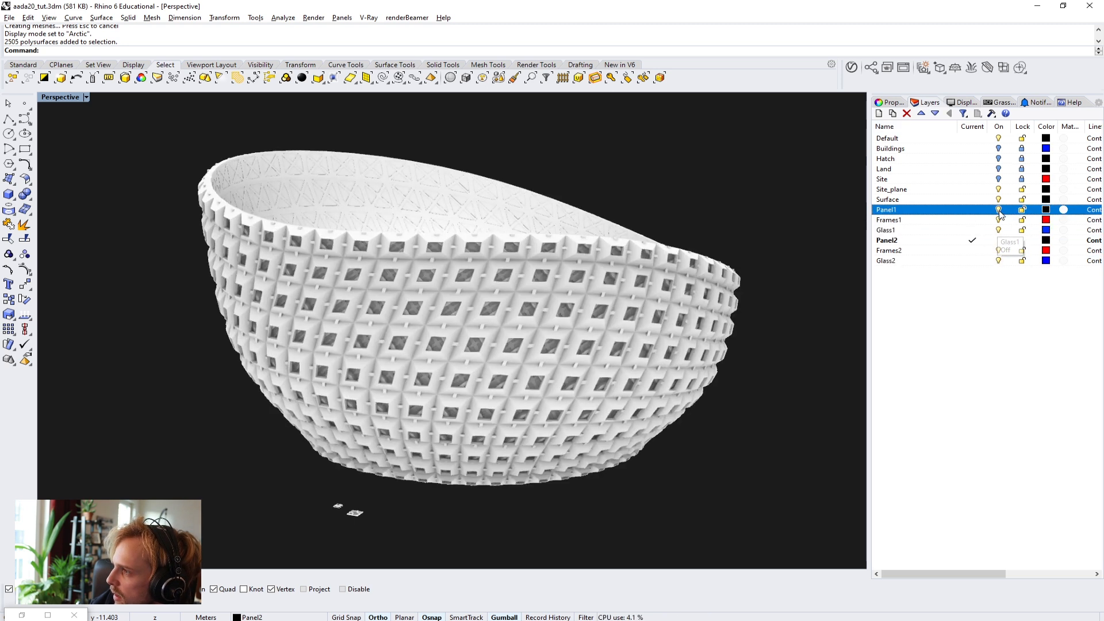
pyautogui.click(999, 251)
pyautogui.click(998, 261)
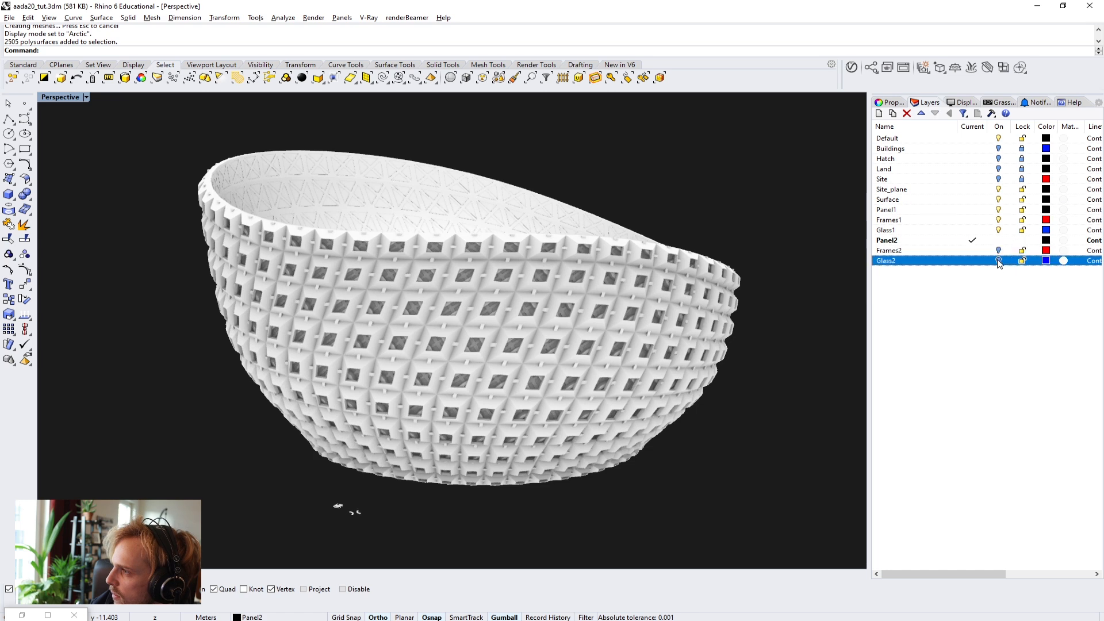
# Step: Select all objects on the Glass1 layer, assign them the existing Glass material, and clear the selection
pyautogui.rightClick(953, 233)
pyautogui.click(984, 395)
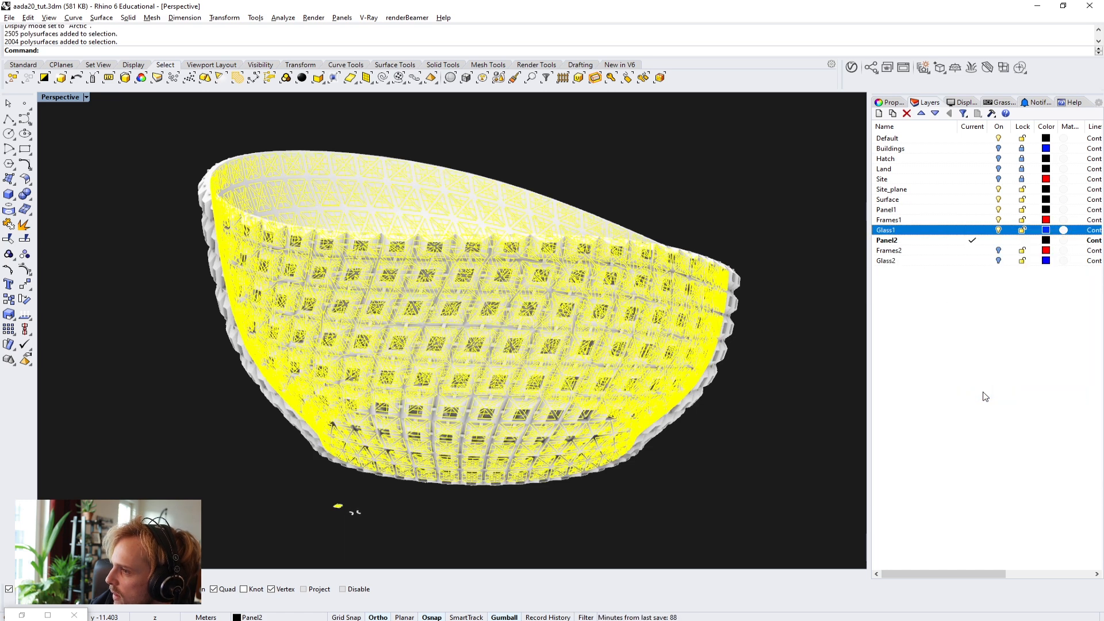
pyautogui.click(962, 102)
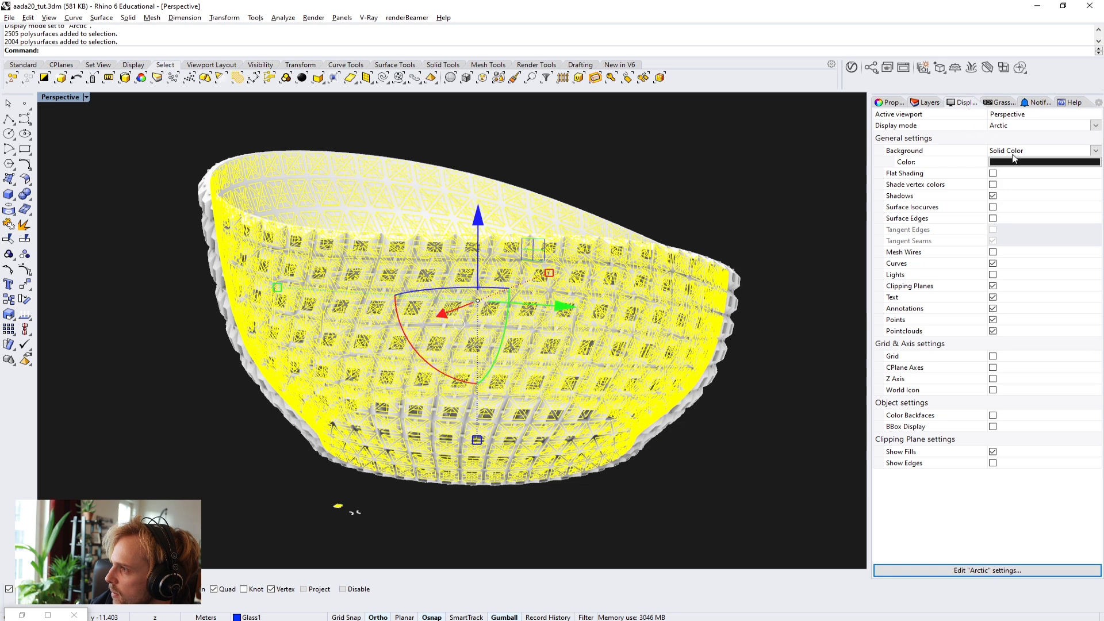
pyautogui.click(924, 103)
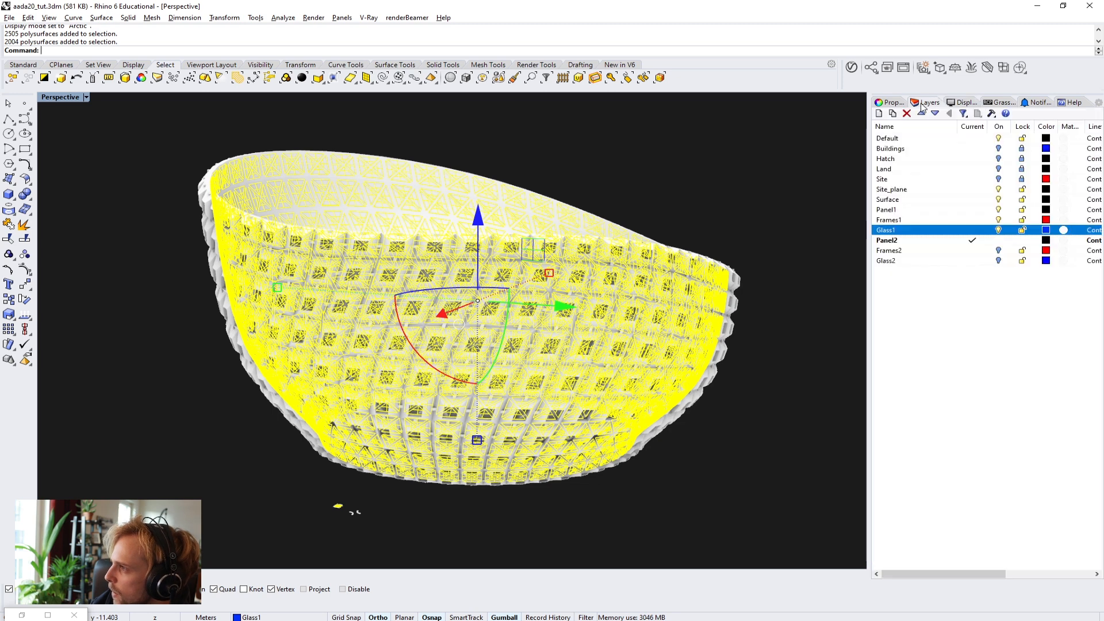
pyautogui.click(887, 102)
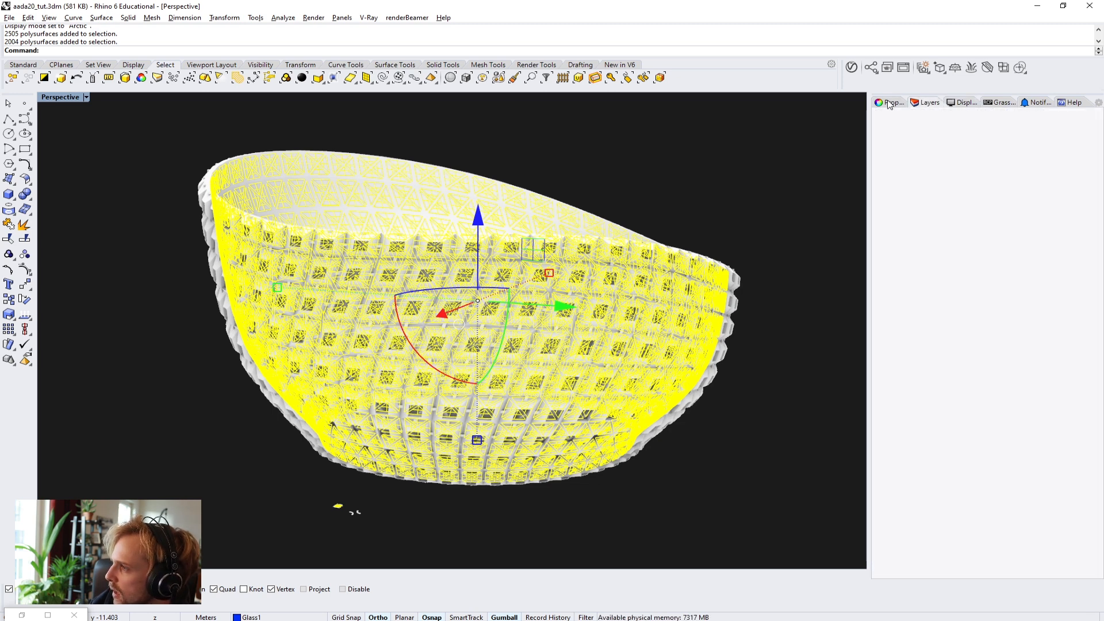
pyautogui.click(936, 150)
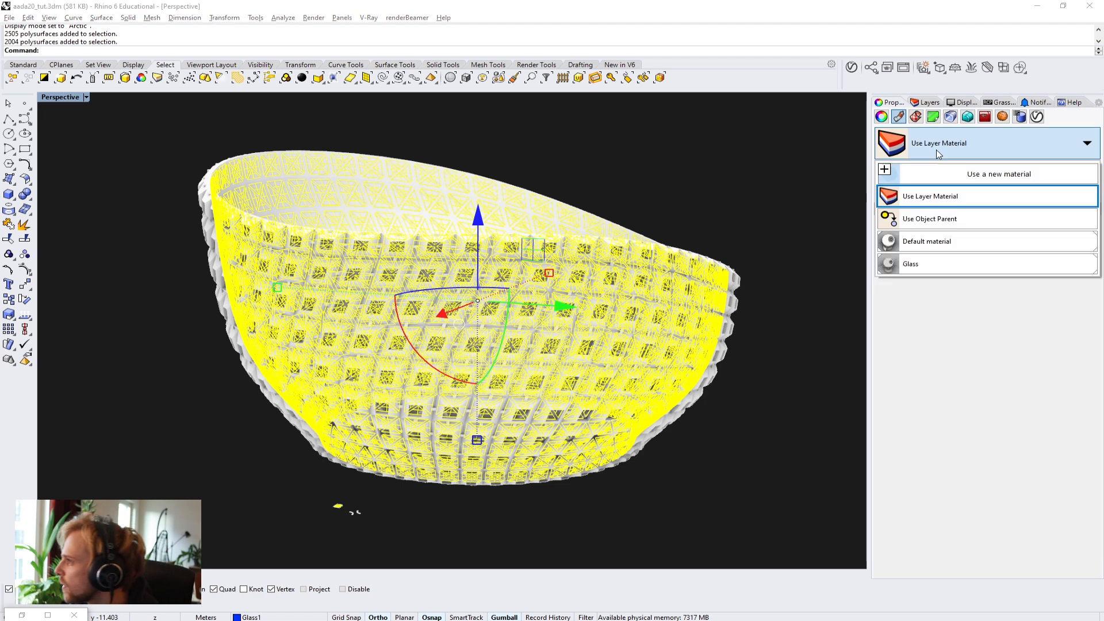
pyautogui.click(935, 265)
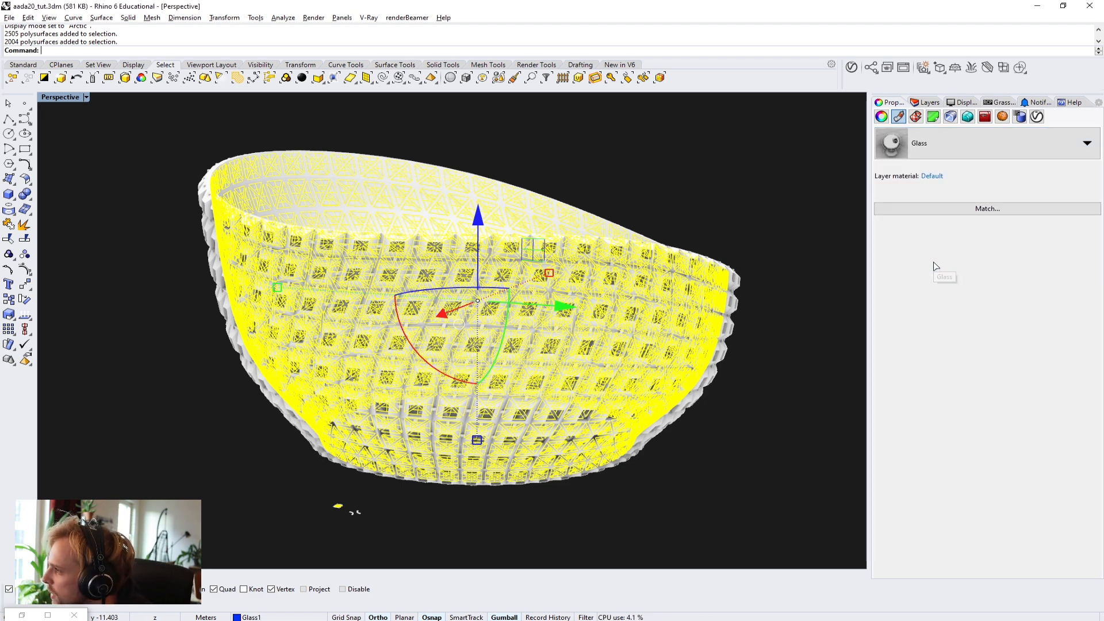
pyautogui.click(658, 175)
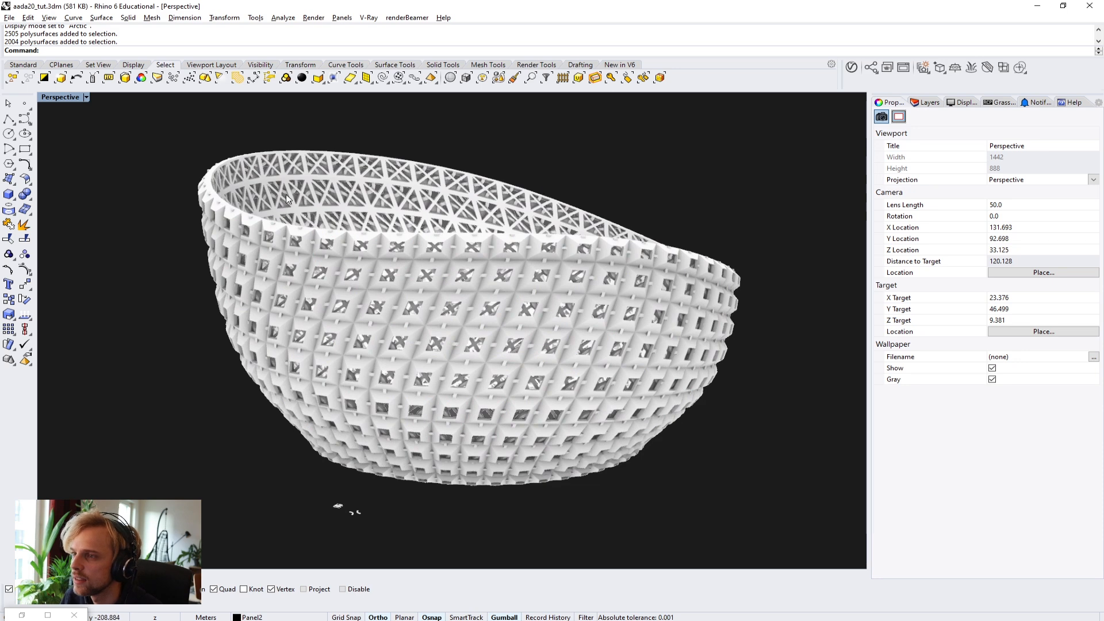
# Step: Make Glass1 the current layer, turn off the Panel2 layer, and inspect the facade with the first panel variant
pyautogui.click(925, 102)
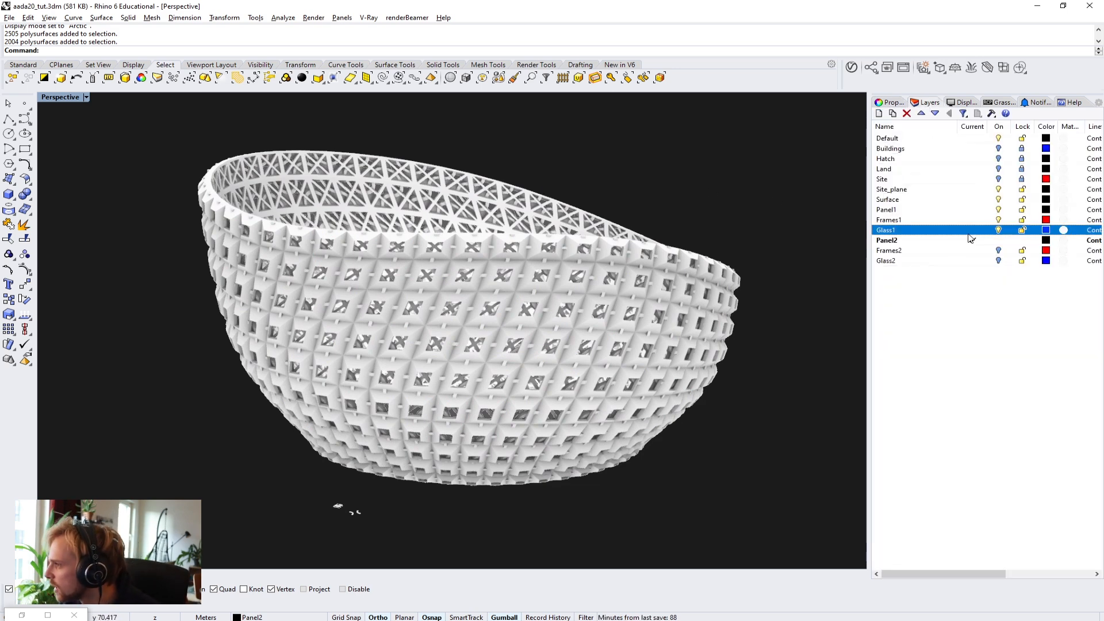
pyautogui.click(972, 230)
pyautogui.click(998, 240)
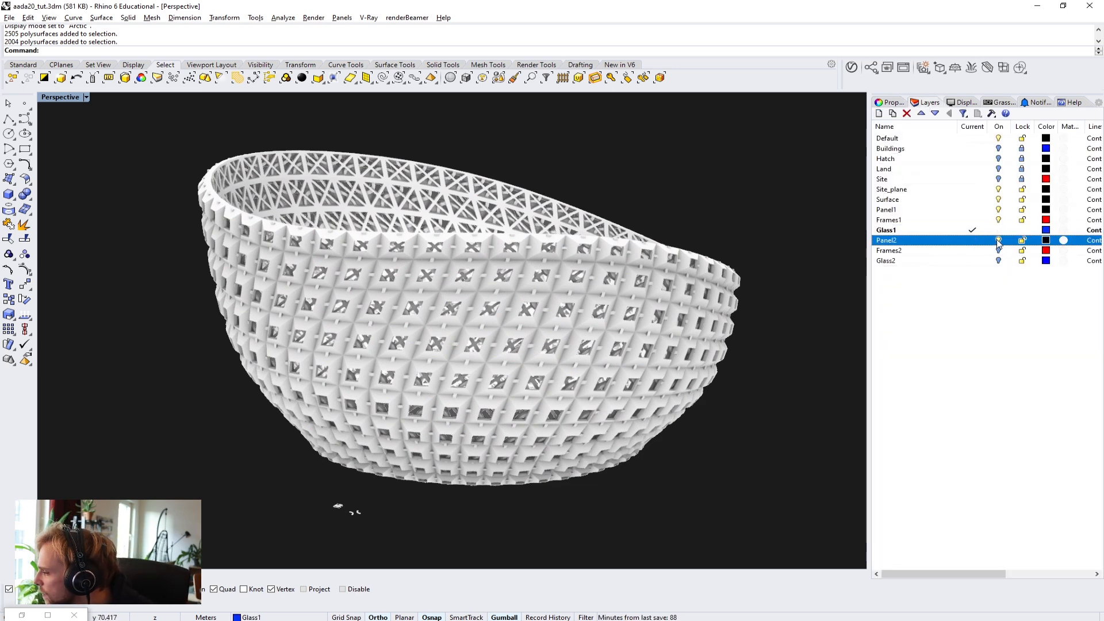
pyautogui.moveTo(556, 220); pyautogui.dragTo(573, 229, button='right')
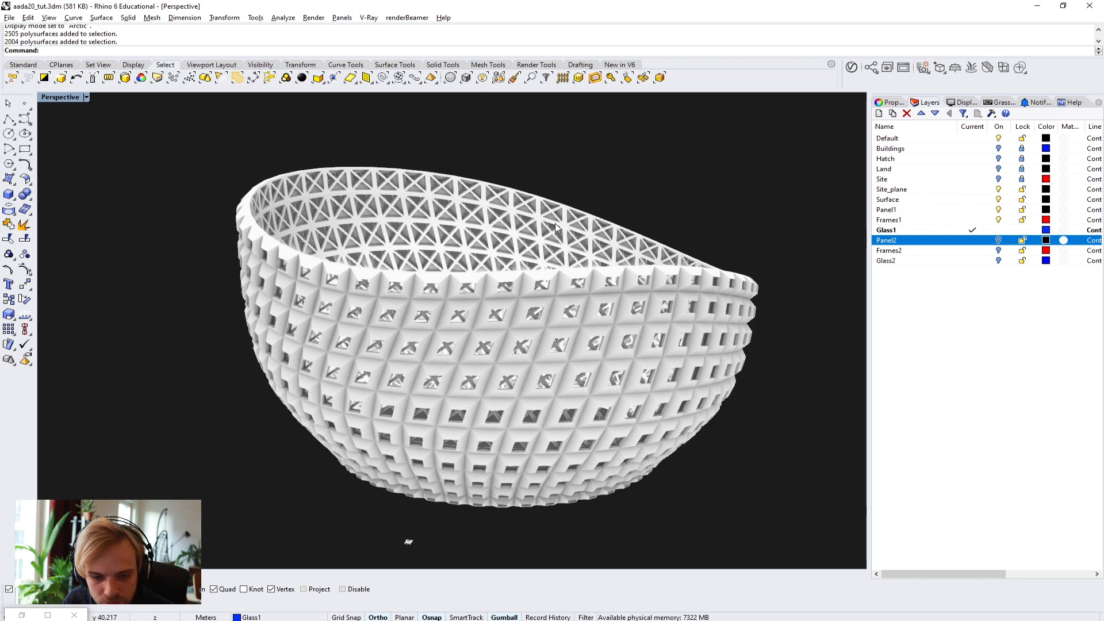
pyautogui.scroll(3, 465, 201)
pyautogui.keyDown('shift'); pyautogui.moveTo(475, 225); pyautogui.dragTo(487, 184, button='right'); pyautogui.keyUp('shift')
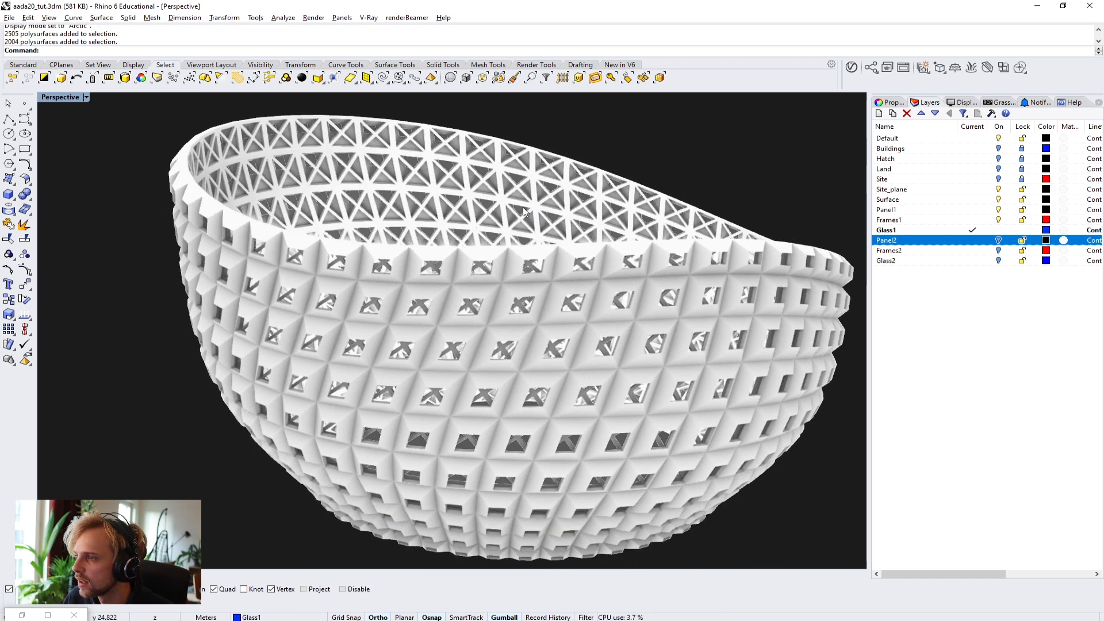
# Step: Turn off the Panel1 layer, check the glass with Frames1 temporarily off, and turn on the Panel2 layer
pyautogui.click(999, 209)
pyautogui.click(1000, 219)
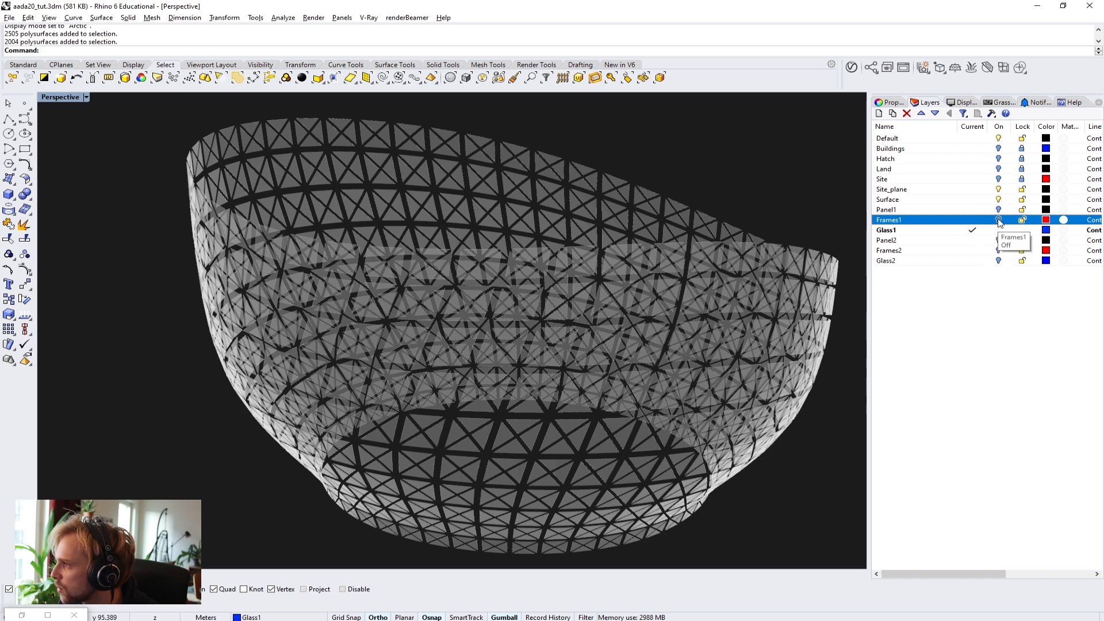
pyautogui.click(999, 220)
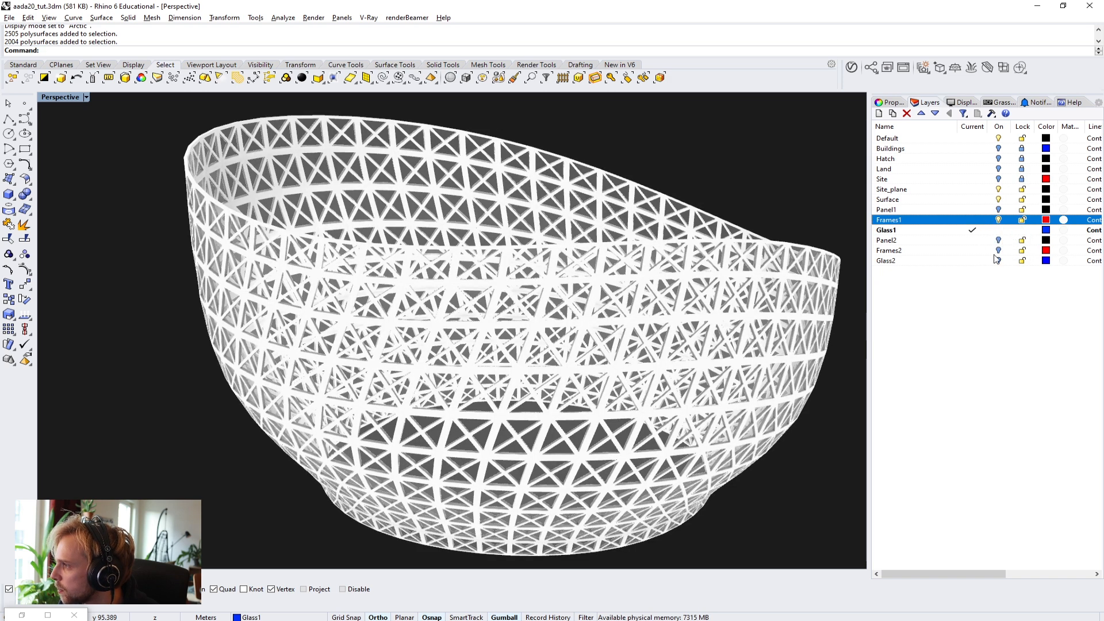
pyautogui.click(999, 240)
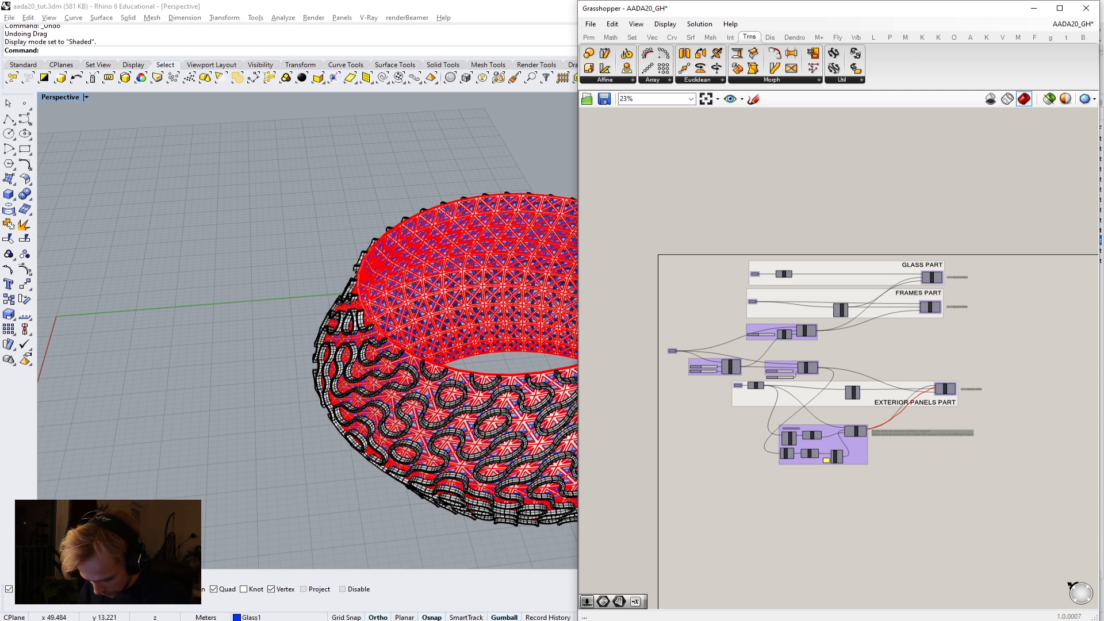
# Step: Minimize Grasshopper and isolate the Glass1 panes by turning off the Glass2, Frames2, Panel2 and Frames1 layers
pyautogui.moveTo(385, 300); pyautogui.dragTo(256, 258, button='right')
pyautogui.scroll(-3, 256, 259)
pyautogui.click(1032, 12)
pyautogui.click(998, 250)
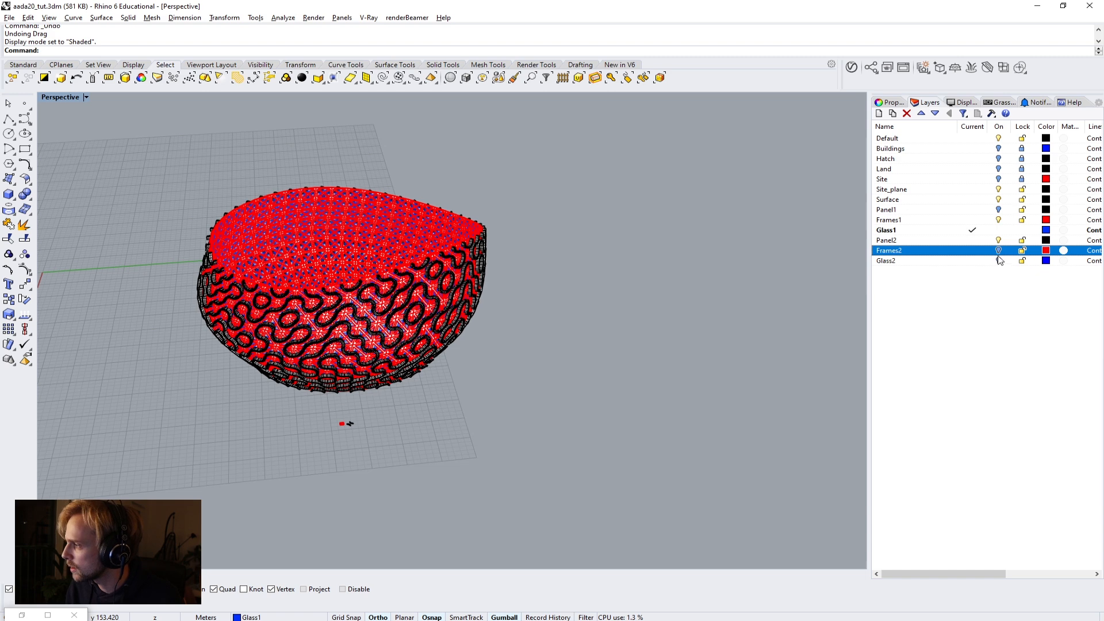
pyautogui.click(998, 261)
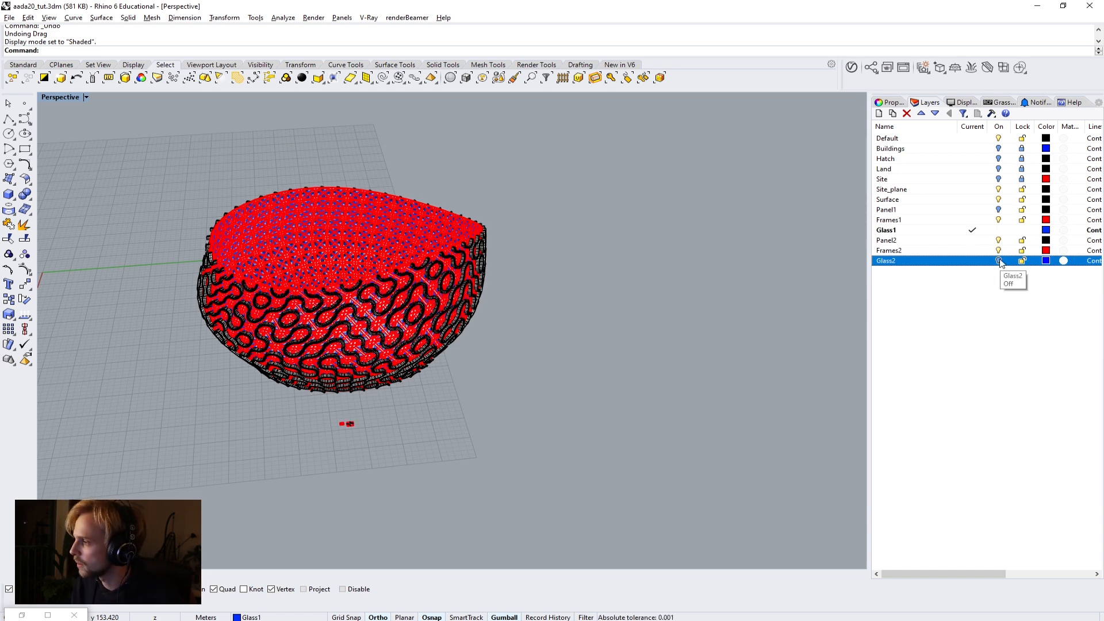
pyautogui.click(998, 250)
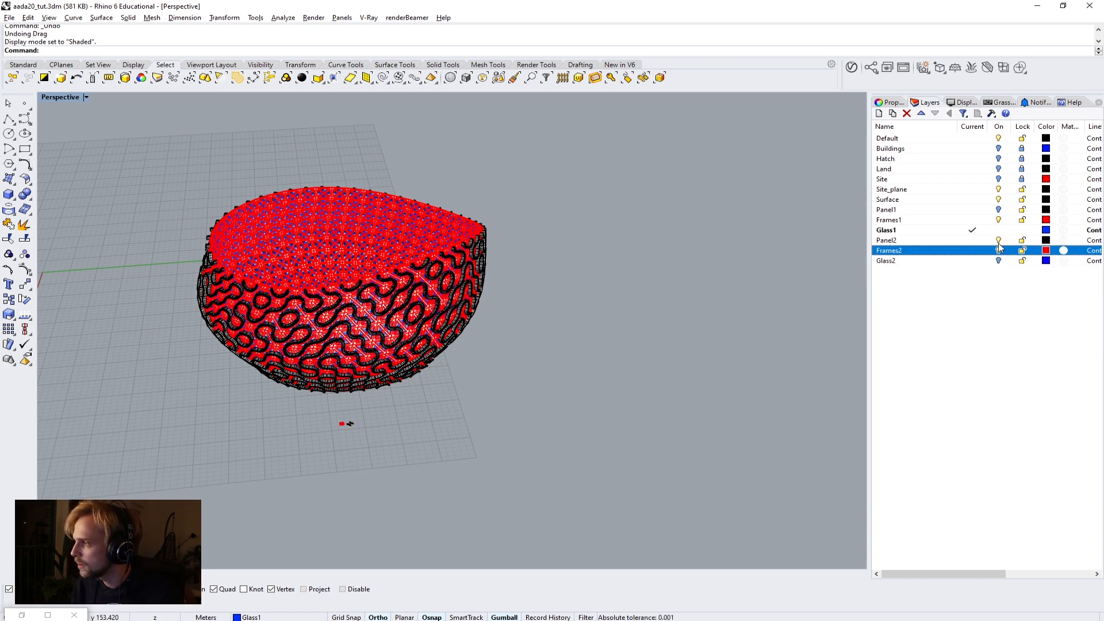
pyautogui.click(998, 240)
pyautogui.click(998, 220)
# Step: Examine the glass panes of the bowl-shaped facade up close and from several angles
pyautogui.moveTo(583, 220); pyautogui.dragTo(56, 100, button='right')
pyautogui.click(55, 97)
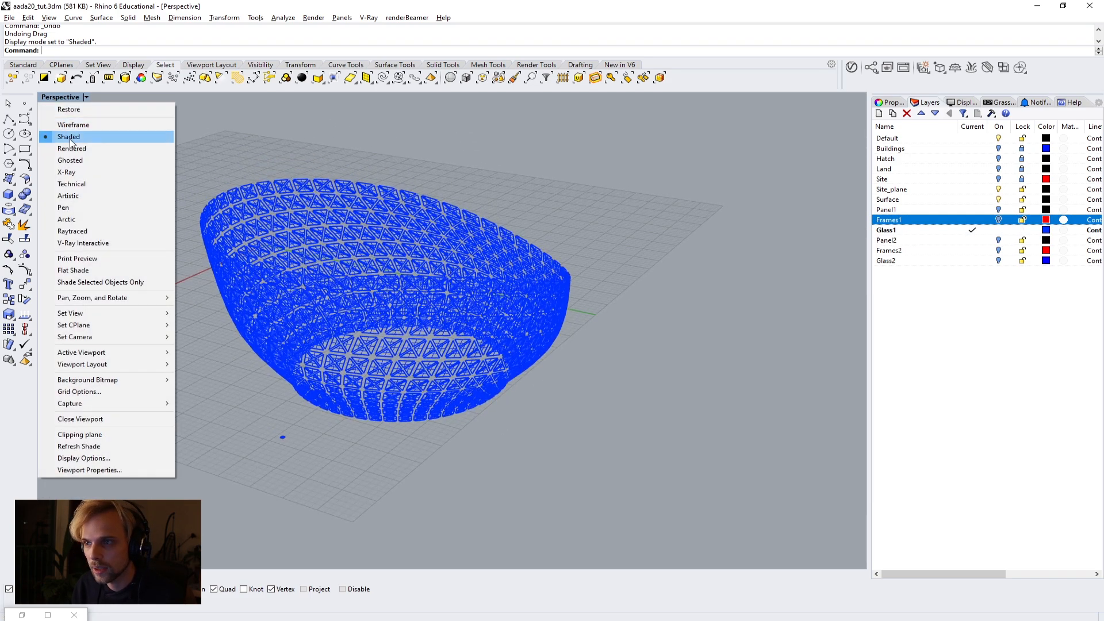
pyautogui.scroll(5, 247, 187)
pyautogui.scroll(2, 219, 195)
pyautogui.scroll(-10, 220, 193)
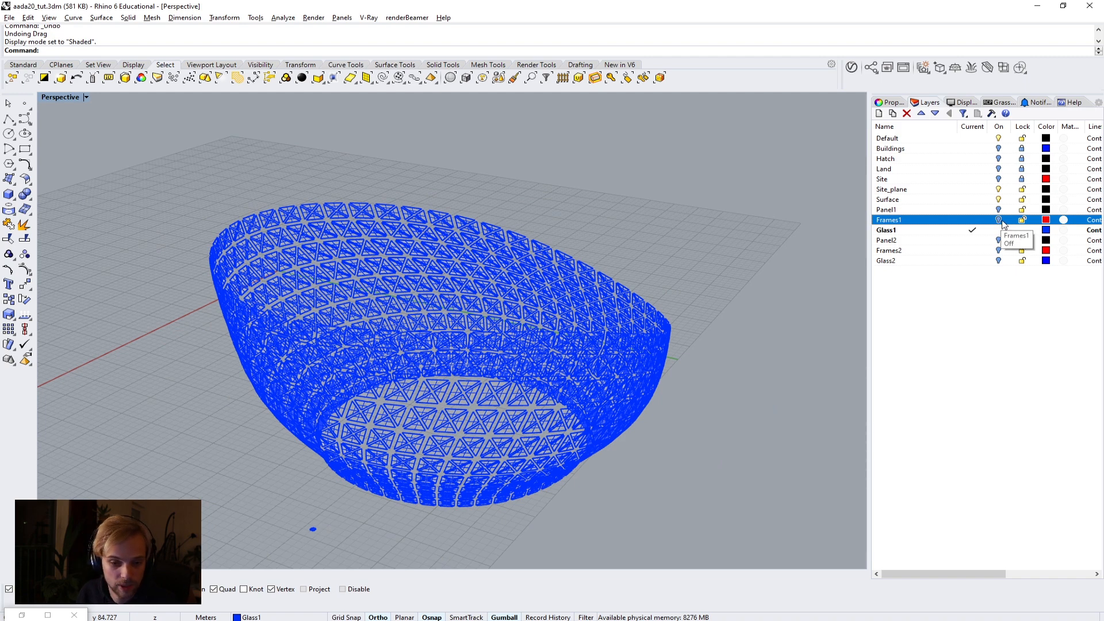
pyautogui.moveTo(511, 233); pyautogui.dragTo(553, 285, button='right')
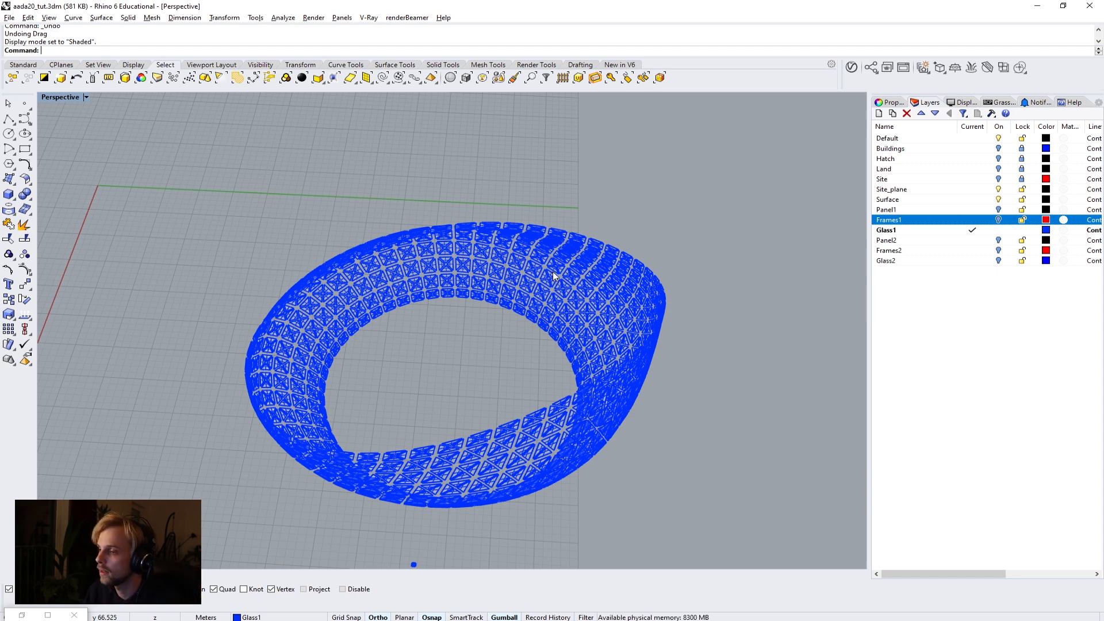
pyautogui.moveTo(598, 254); pyautogui.dragTo(524, 249, button='right')
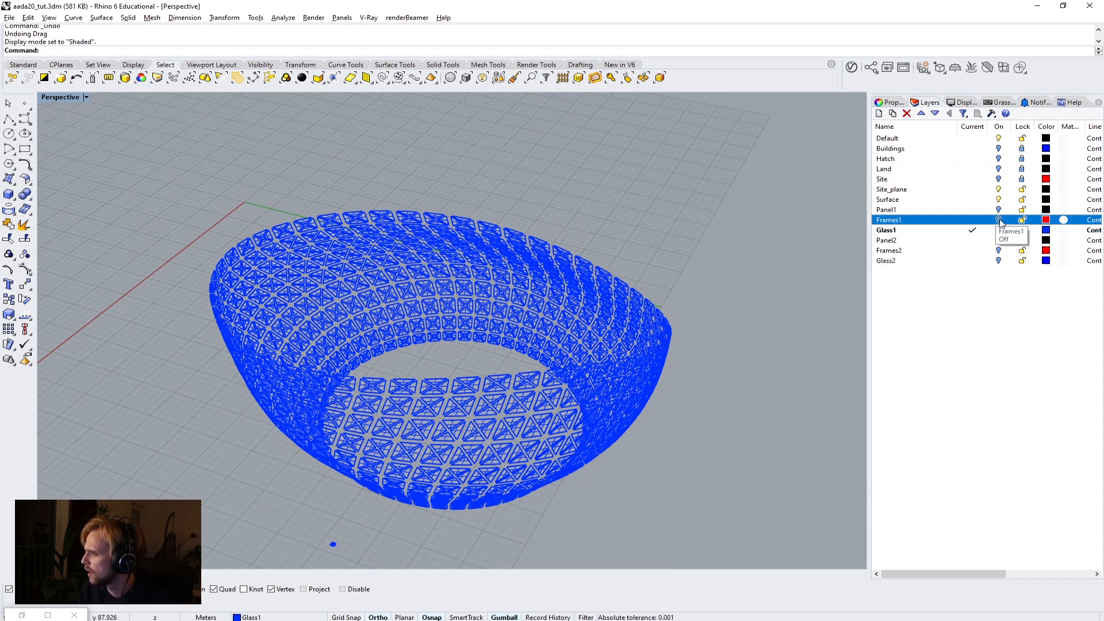
pyautogui.moveTo(427, 288); pyautogui.dragTo(428, 264, button='right')
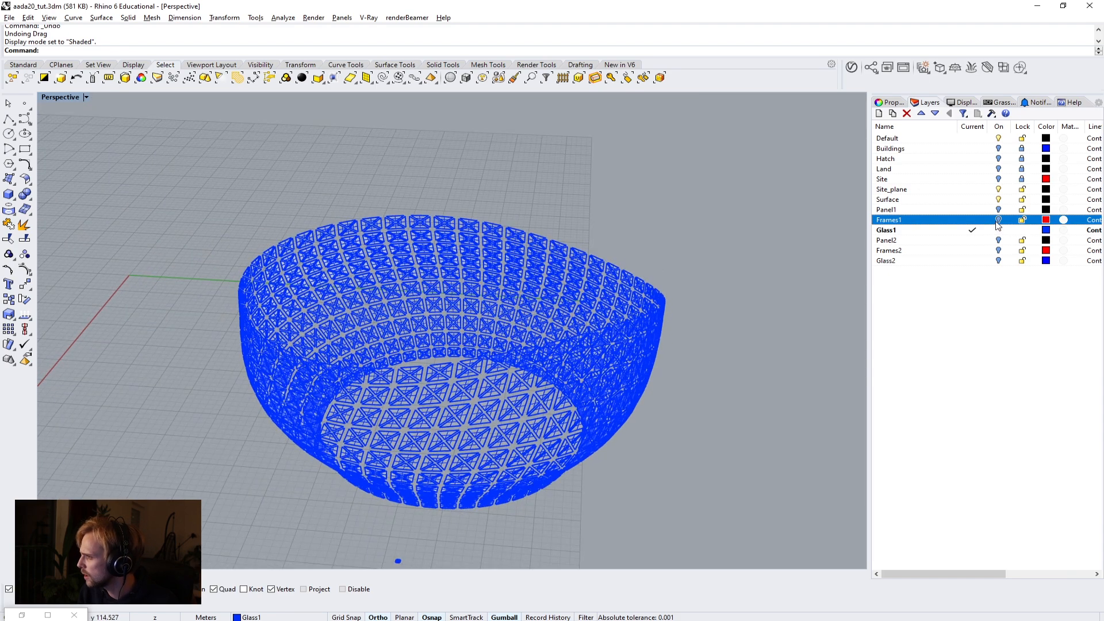
# Step: Turn on the Frames1 and Panel1 layers and bring the single base panel beside the bowl into close view
pyautogui.click(998, 219)
pyautogui.click(998, 209)
pyautogui.moveTo(572, 295); pyautogui.dragTo(540, 291, button='right')
pyautogui.scroll(10, 539, 476)
pyautogui.moveTo(724, 210); pyautogui.dragTo(626, 267, button='right')
pyautogui.keyDown('shift'); pyautogui.moveTo(520, 424); pyautogui.dragTo(615, 208, button='right'); pyautogui.keyUp('shift')
pyautogui.scroll(10, 531, 327)
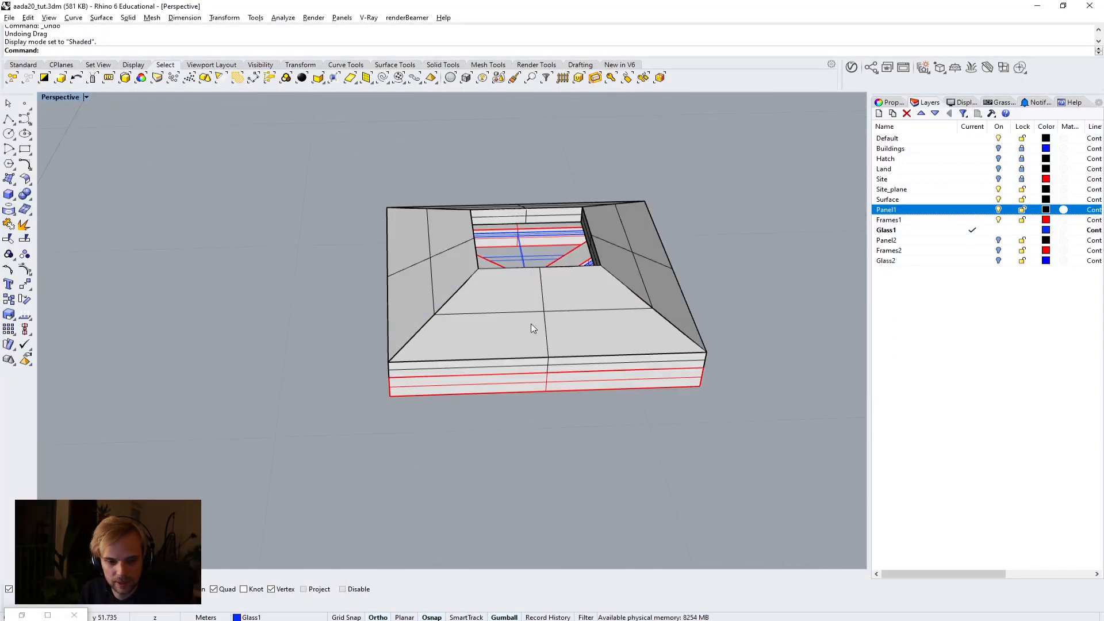
# Step: Select the whole base panel, zoom to the selection with zs, and show it from a corner angle
pyautogui.scroll(-20, 532, 325)
pyautogui.keyDown('shift'); pyautogui.moveTo(560, 315); pyautogui.dragTo(537, 386, button='right'); pyautogui.keyUp('shift')
pyautogui.scroll(6, 503, 389)
pyautogui.scroll(10, 535, 419)
pyautogui.moveTo(560, 377); pyautogui.dragTo(378, 260)
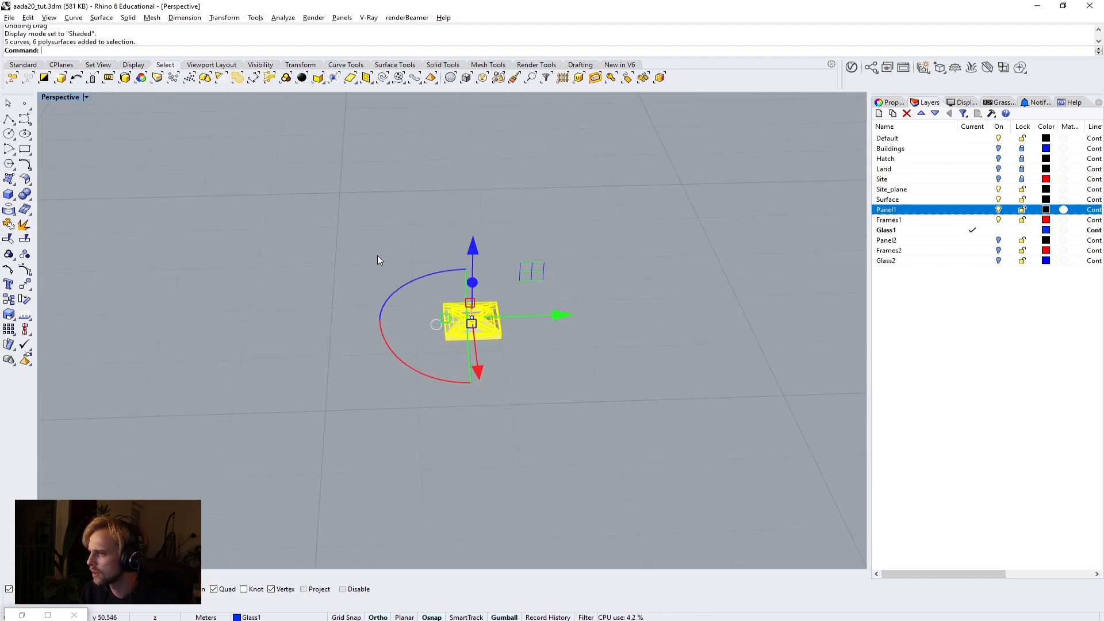
pyautogui.write('zs')
pyautogui.press('Return')
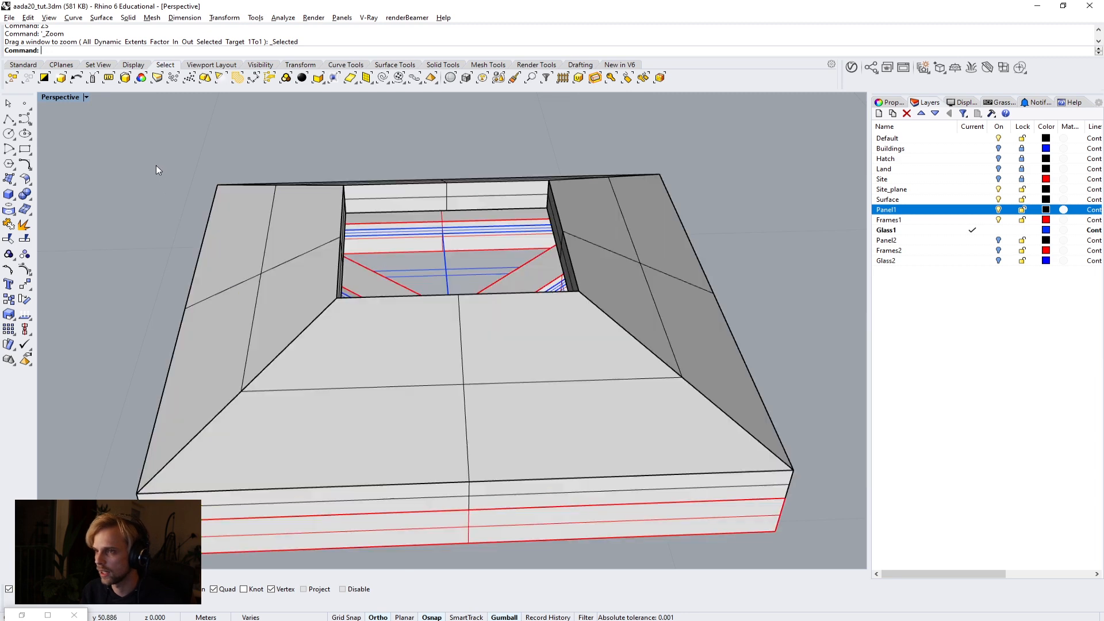
pyautogui.moveTo(191, 173); pyautogui.dragTo(236, 178, button='right')
pyautogui.scroll(-9, 237, 179)
pyautogui.keyDown('shift'); pyautogui.moveTo(317, 256); pyautogui.dragTo(449, 315, button='right'); pyautogui.keyUp('shift')
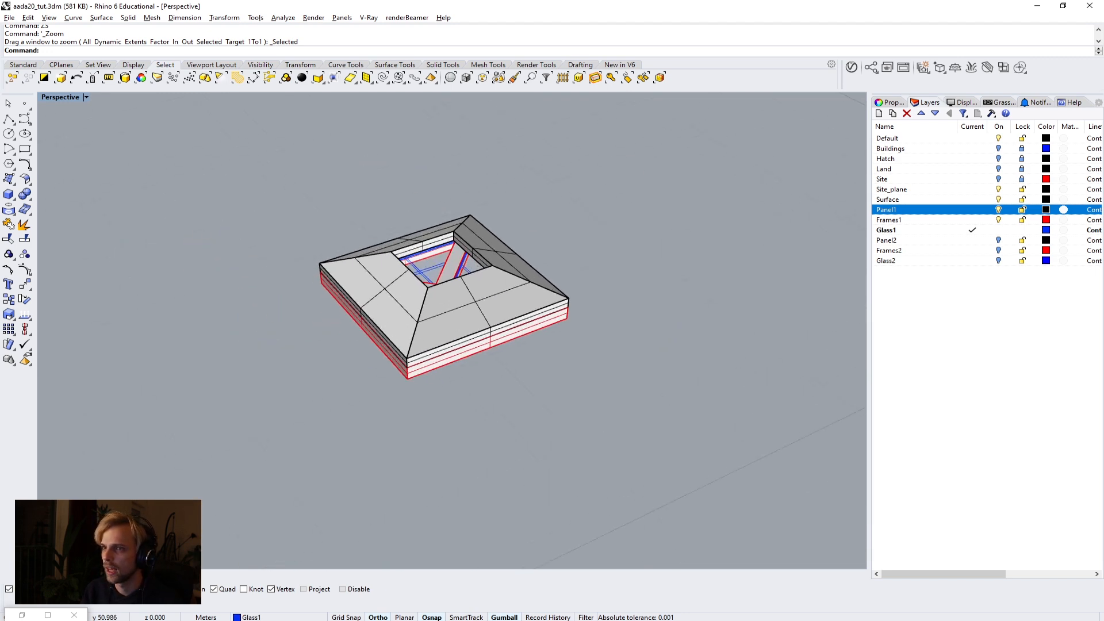
# Step: Set the viewport to the NE isometric view and frame the base panel
pyautogui.click(63, 97)
pyautogui.moveTo(121, 314)
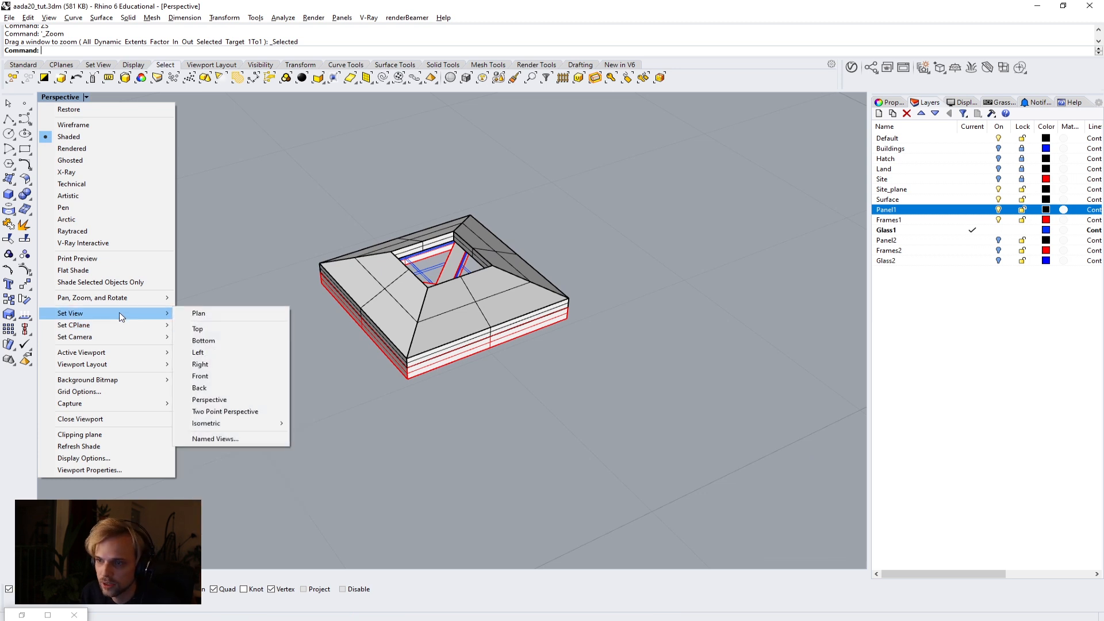
pyautogui.moveTo(221, 427)
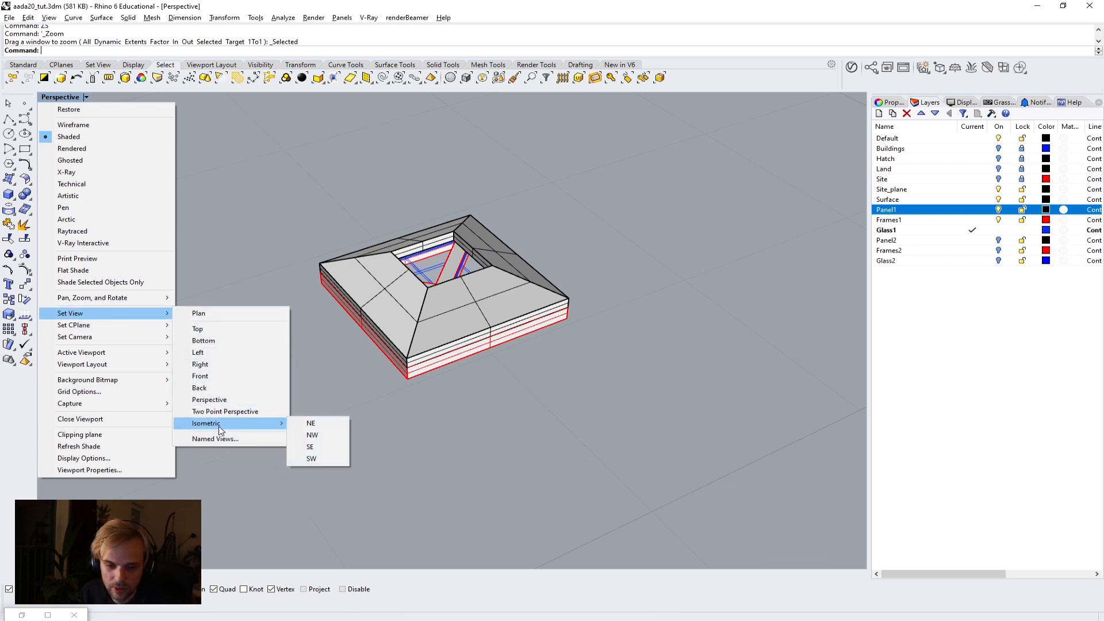
pyautogui.click(330, 427)
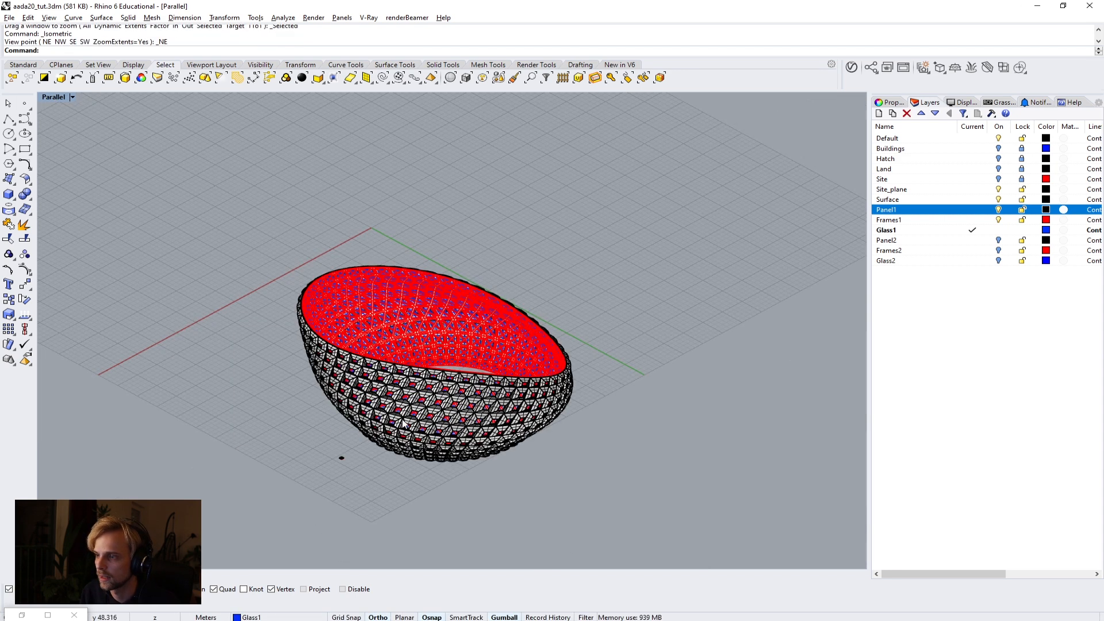
pyautogui.scroll(15, 430, 347)
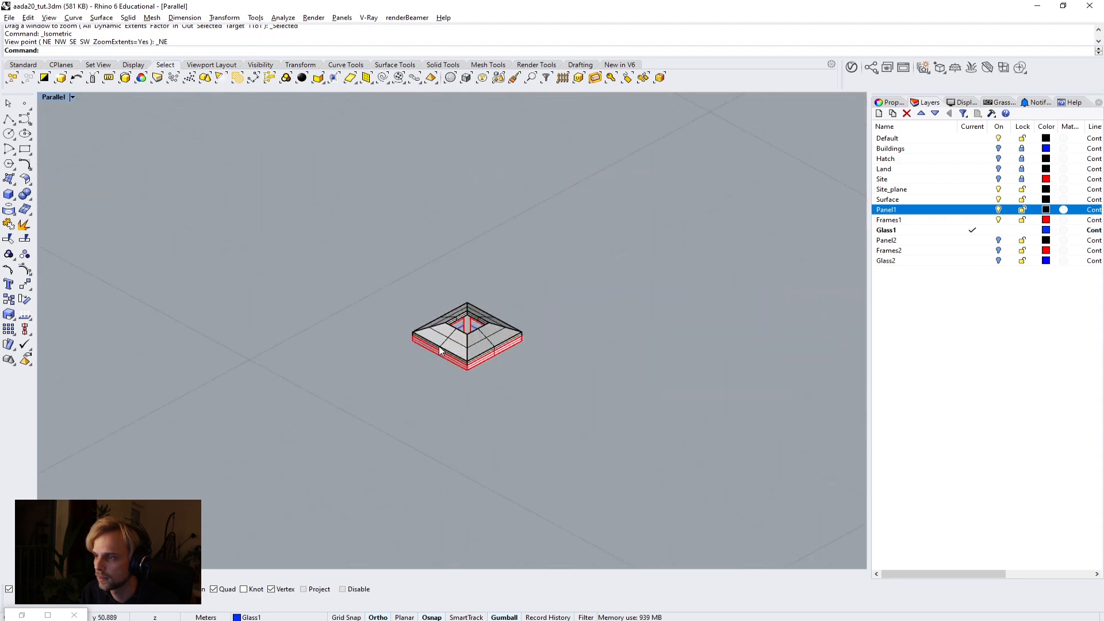
pyautogui.scroll(2, 435, 319)
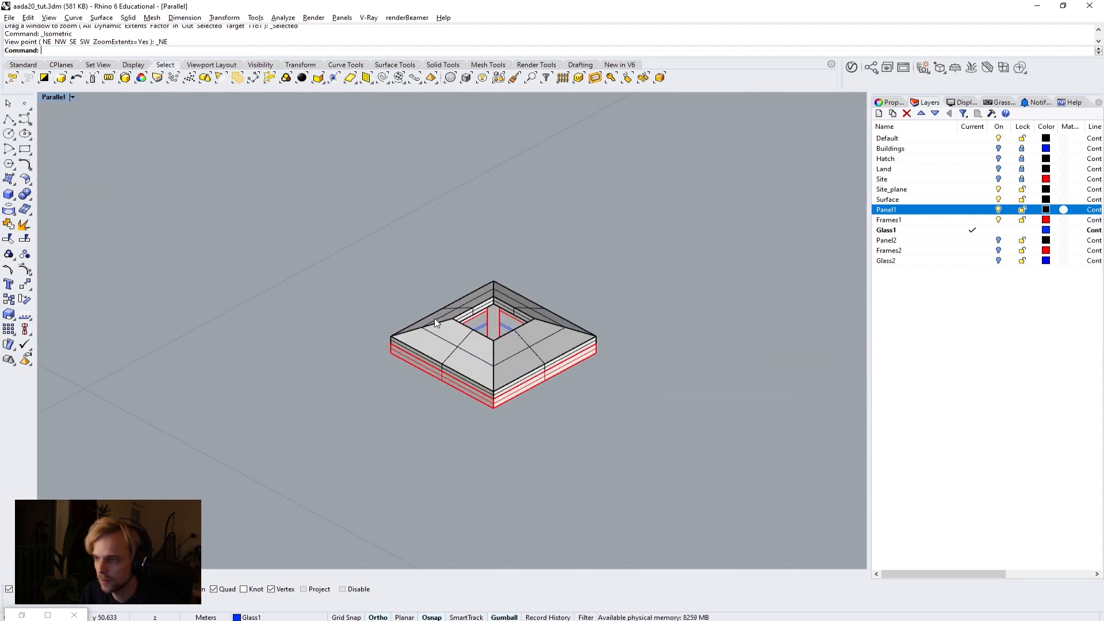
# Step: Duplicate the whole base panel along the red X axis, placing the copy clear of the original
pyautogui.moveTo(657, 453); pyautogui.dragTo(345, 253)
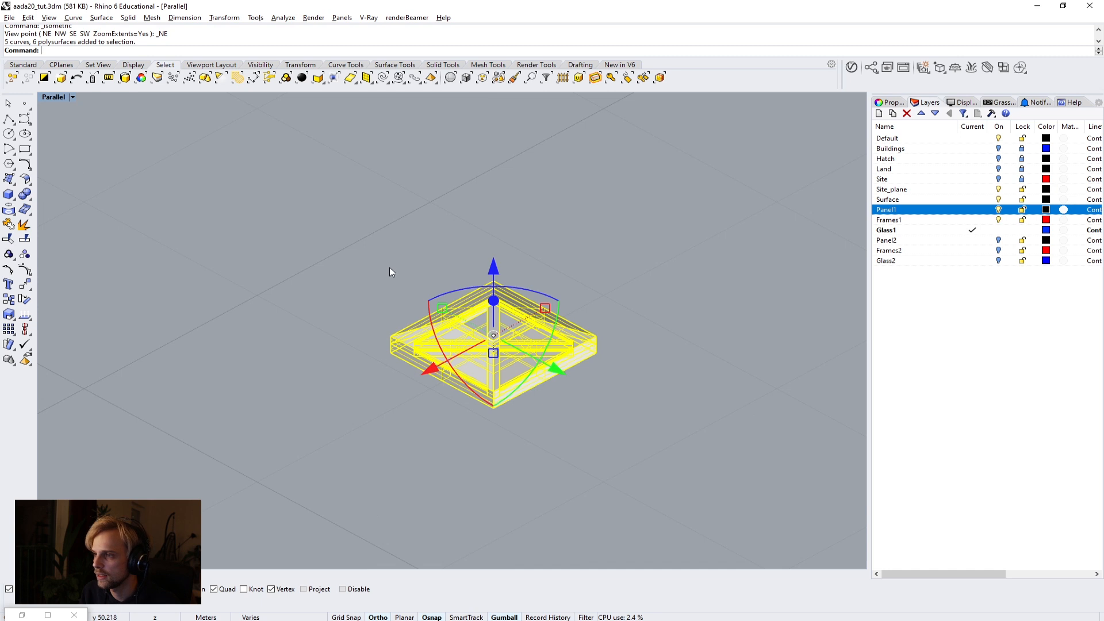
pyautogui.click(643, 400)
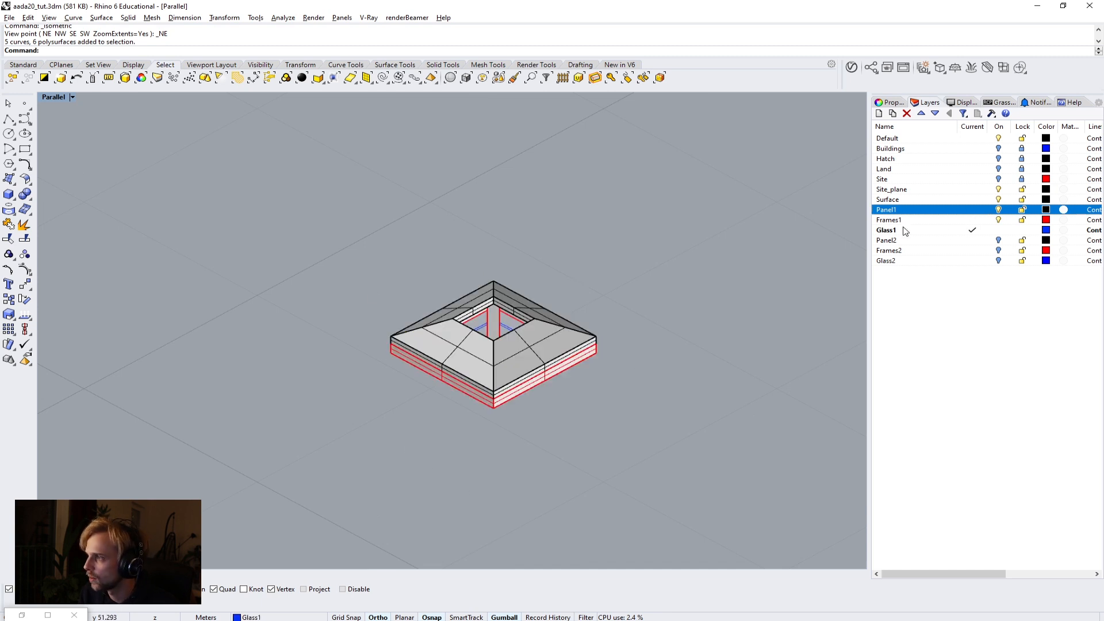
pyautogui.moveTo(596, 435); pyautogui.dragTo(283, 236)
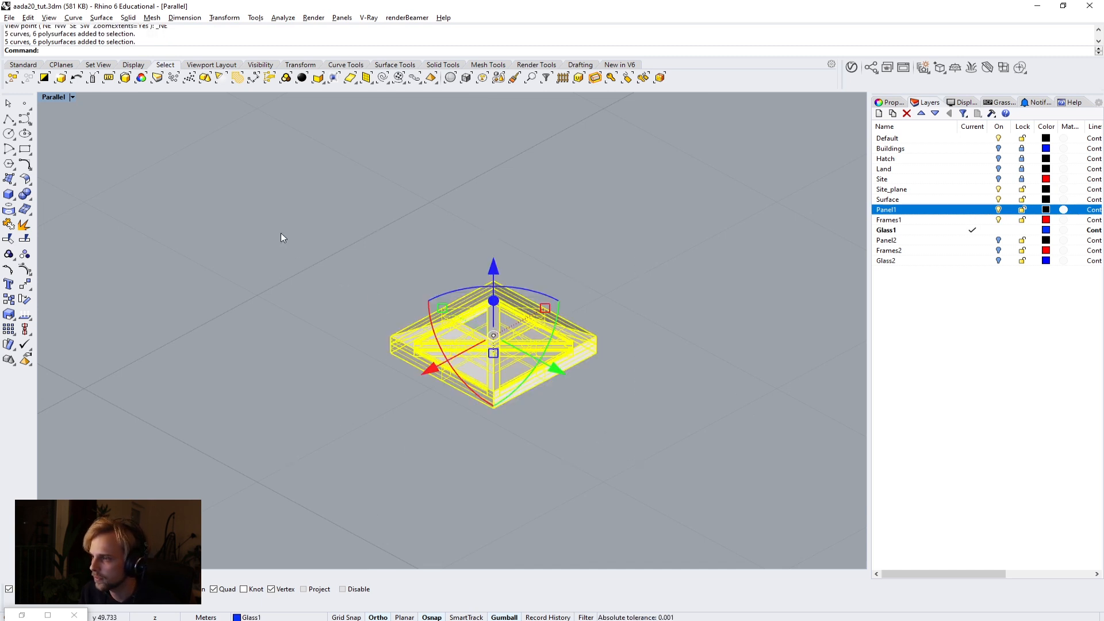
pyautogui.scroll(-4, 284, 238)
pyautogui.moveTo(327, 266); pyautogui.dragTo(569, 293, button='right')
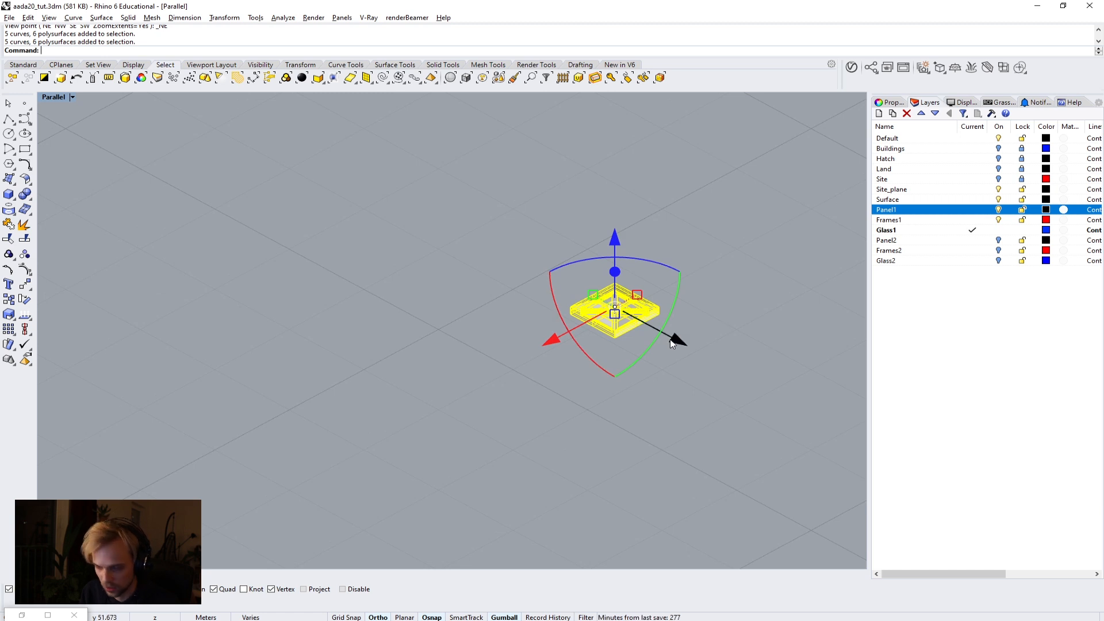
pyautogui.press('alt')
pyautogui.moveTo(554, 343); pyautogui.dragTo(419, 415)
pyautogui.click(600, 436)
pyautogui.scroll(5, 466, 402)
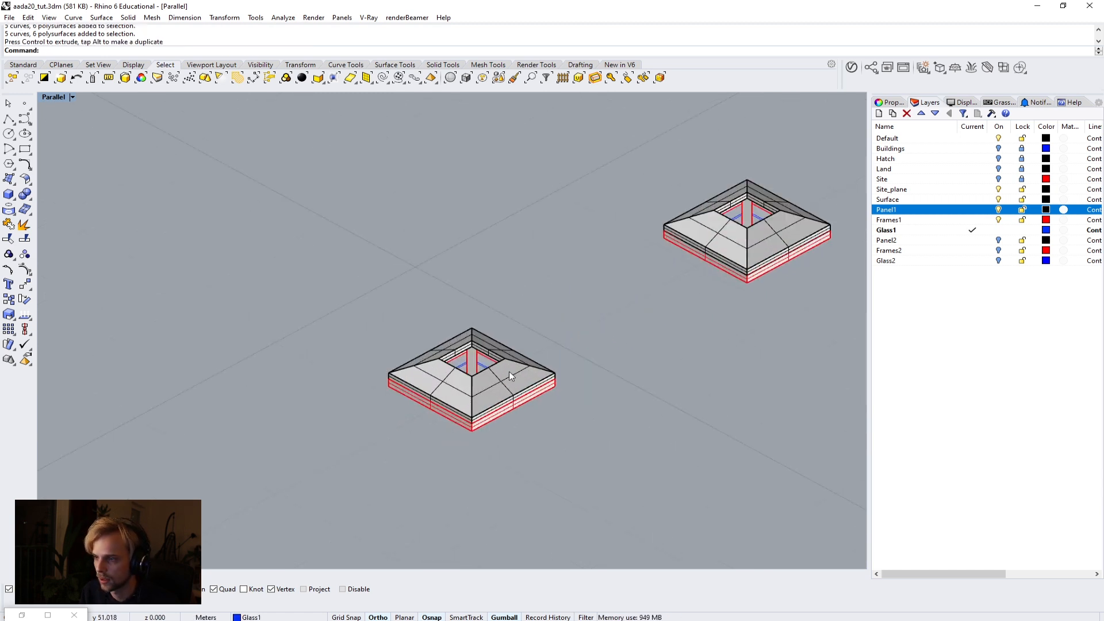
pyautogui.keyDown('shift'); pyautogui.moveTo(568, 390); pyautogui.dragTo(481, 363, button='right'); pyautogui.keyUp('shift')
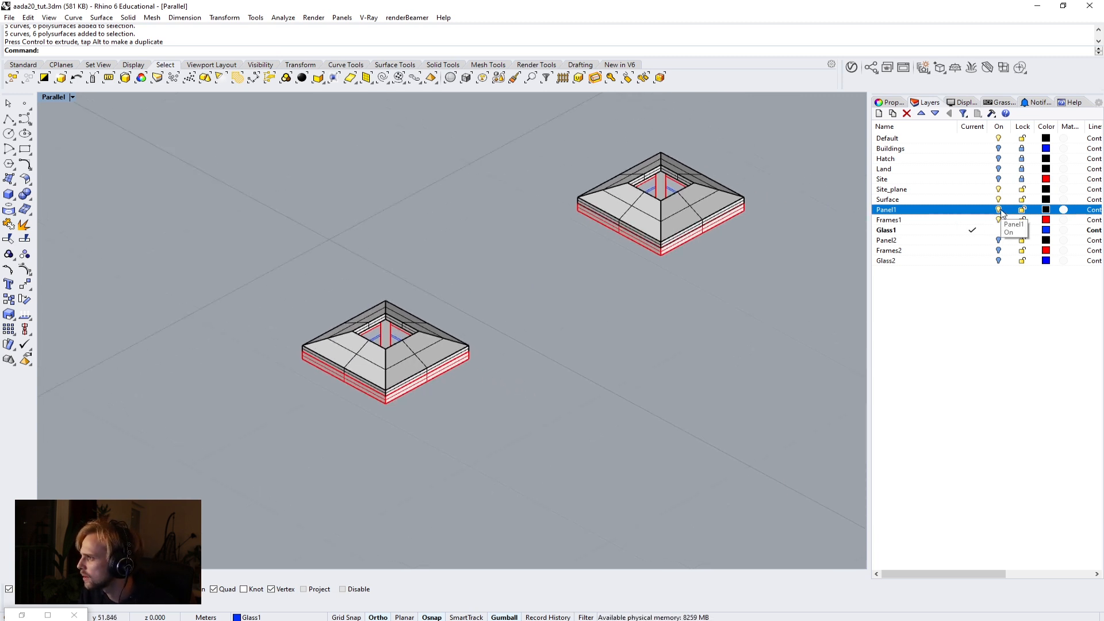
# Step: Create a new layer below Glass2 and name it For Make2D
pyautogui.click(904, 262)
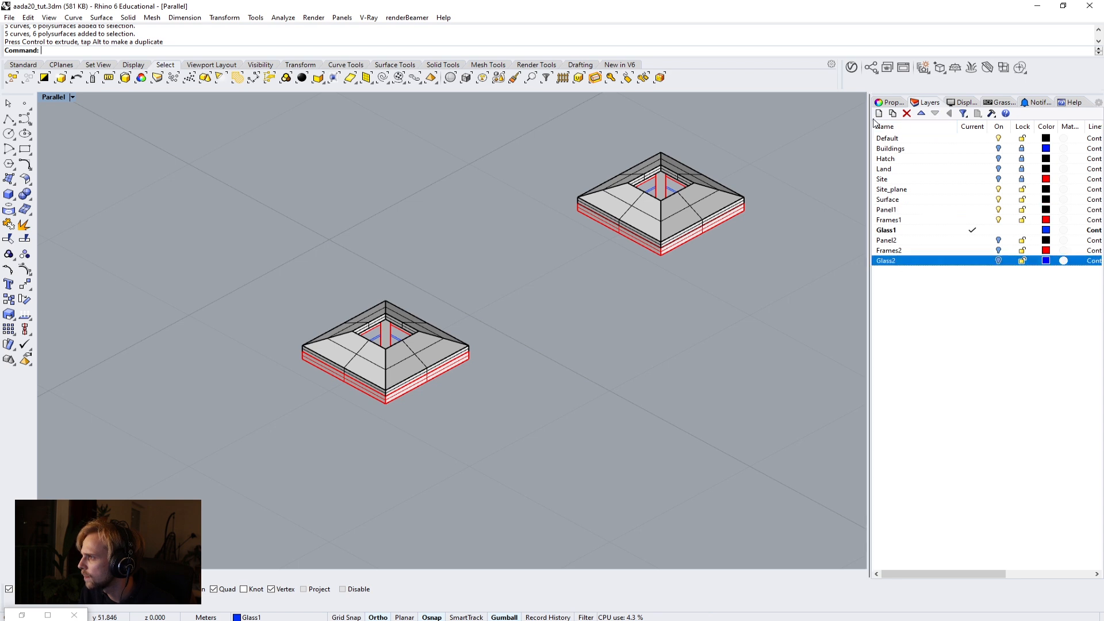
pyautogui.click(878, 113)
pyautogui.write('For')
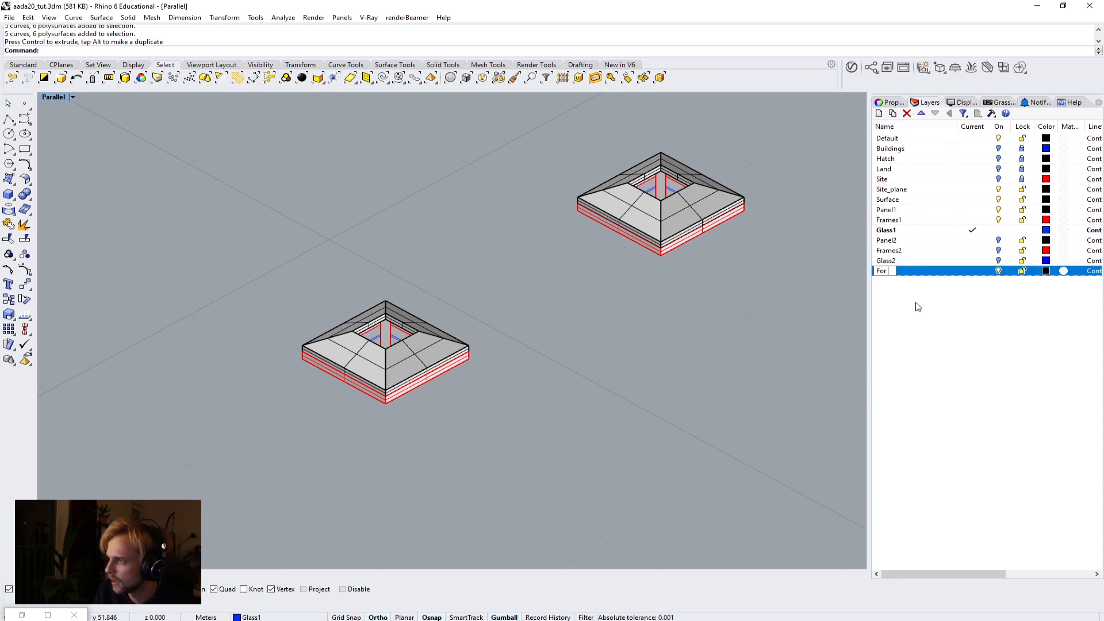
pyautogui.write(' Make2D')
pyautogui.press('Return')
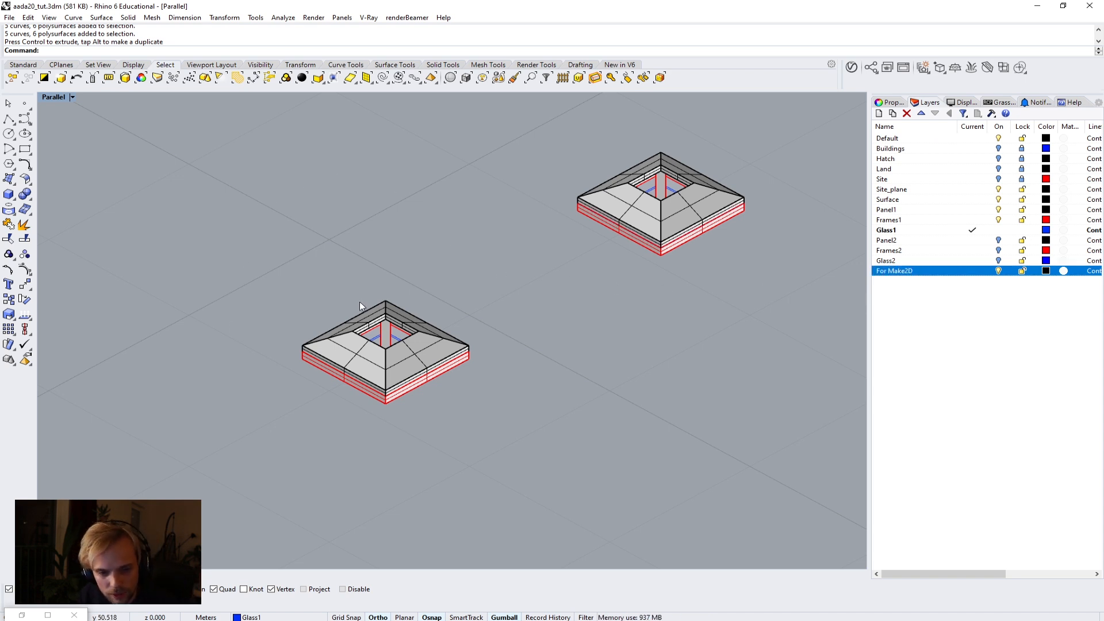
# Step: Rename the For Make2D layer as For Diagrams and move all objects of the copied panel to it
pyautogui.moveTo(536, 493); pyautogui.dragTo(235, 256)
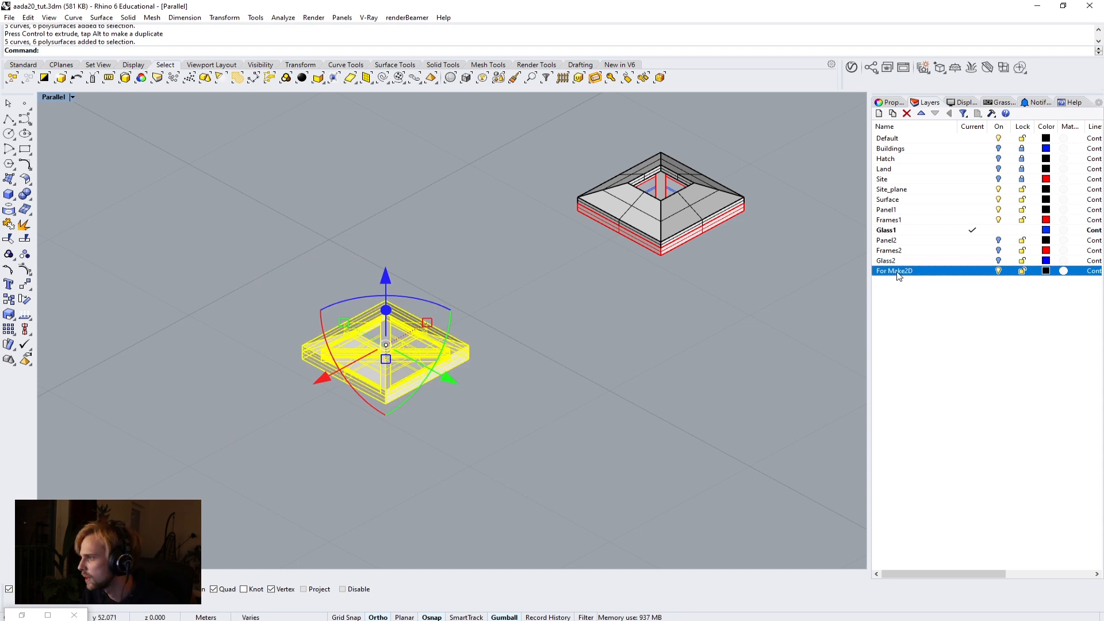
pyautogui.click(900, 272)
pyautogui.doubleClick(898, 272)
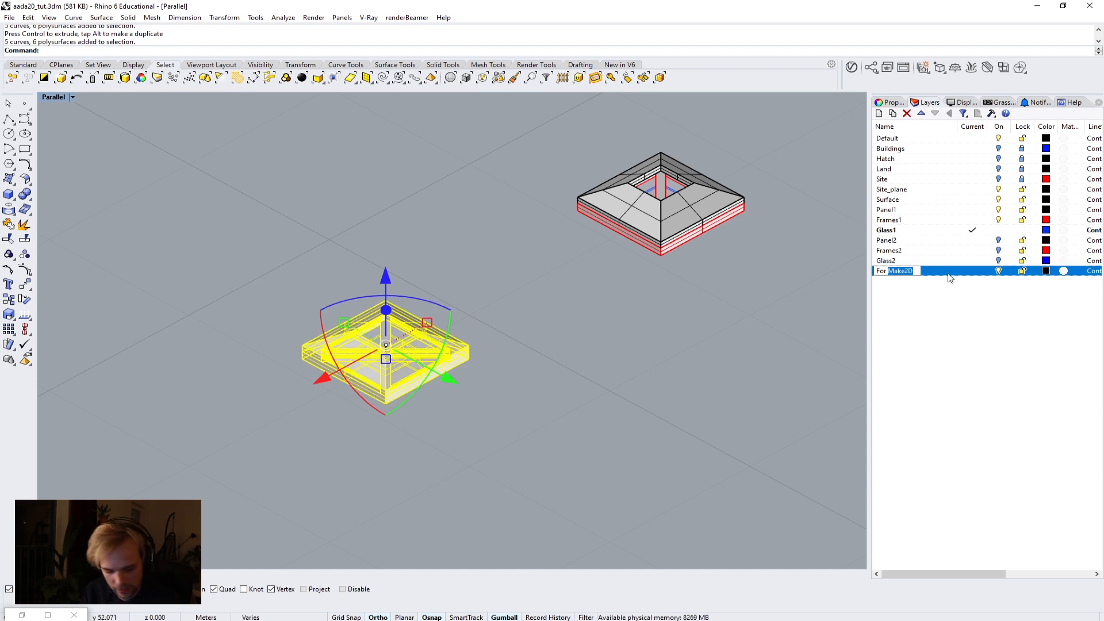
pyautogui.write('Diagrams')
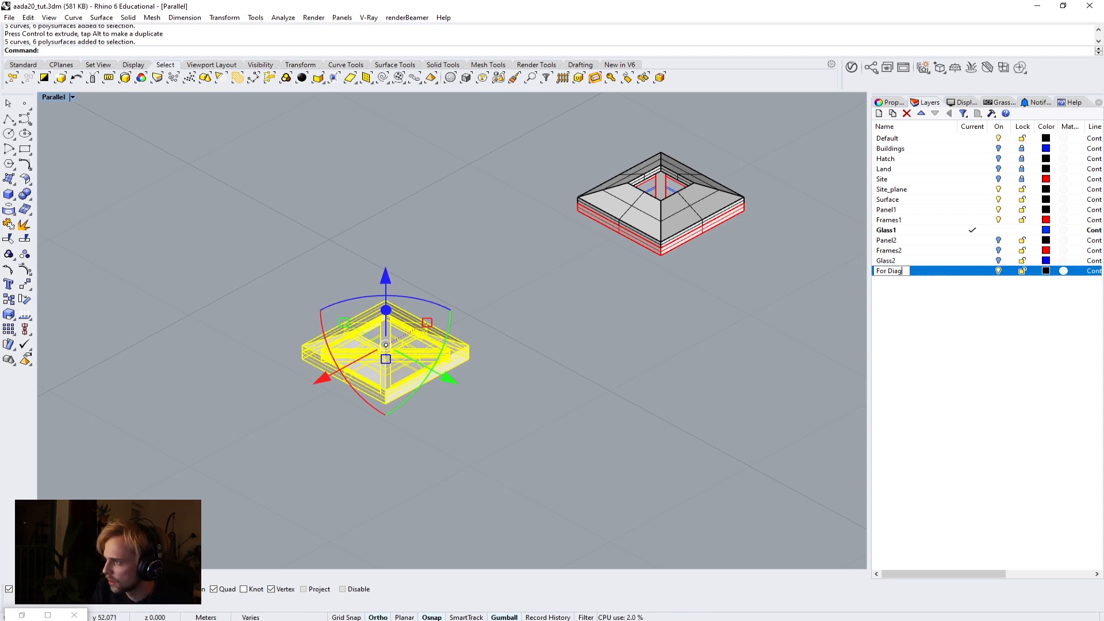
pyautogui.press('Return')
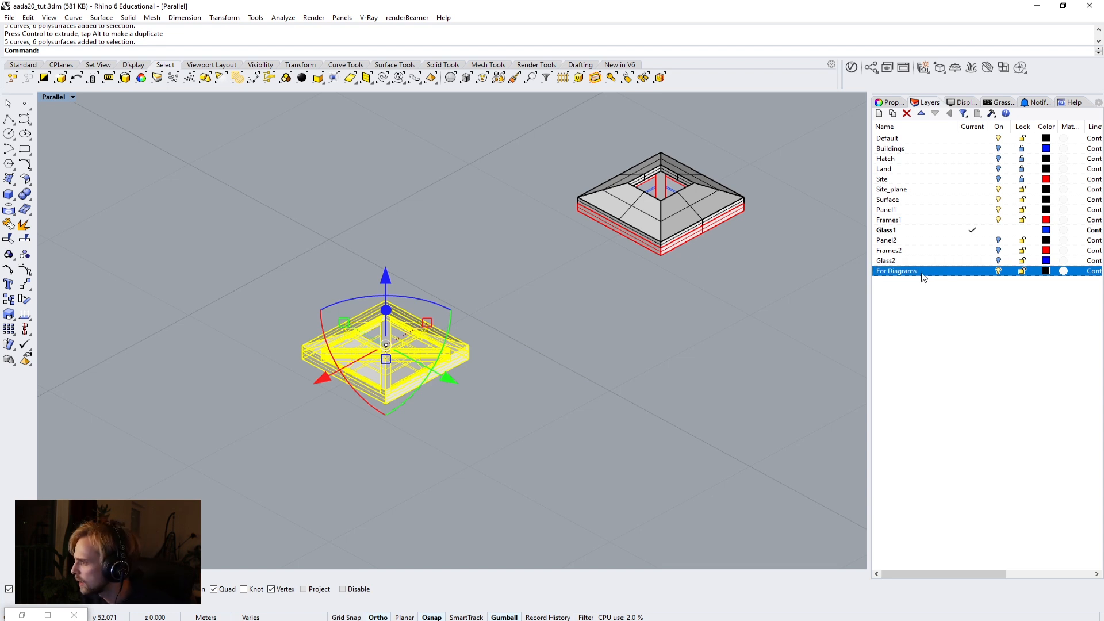
pyautogui.rightClick(924, 278)
pyautogui.click(984, 459)
pyautogui.press('Escape')
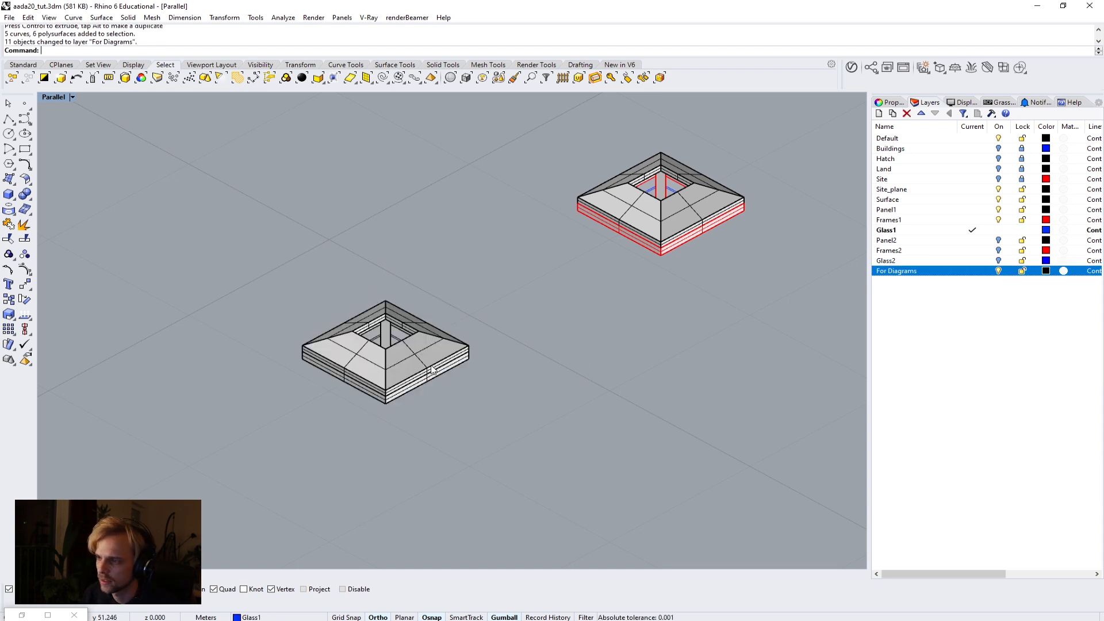
# Step: Raise the copied panel's pyramid-shaped outer shell vertically, well clear of the frame and glass below
pyautogui.click(389, 364)
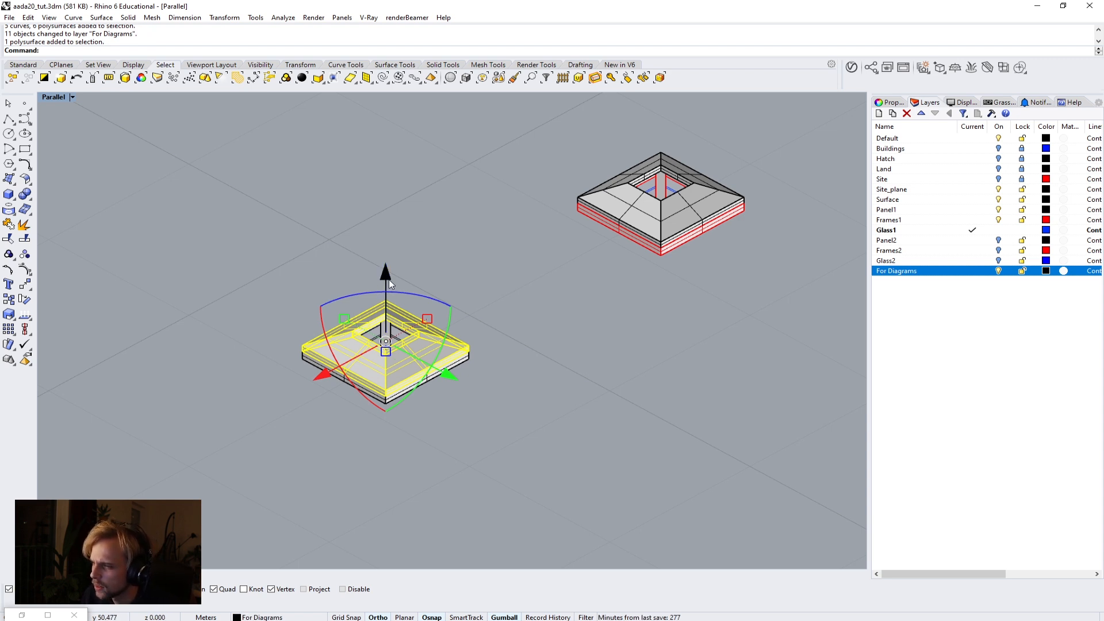
pyautogui.moveTo(388, 279); pyautogui.dragTo(409, 162)
pyautogui.click(541, 316)
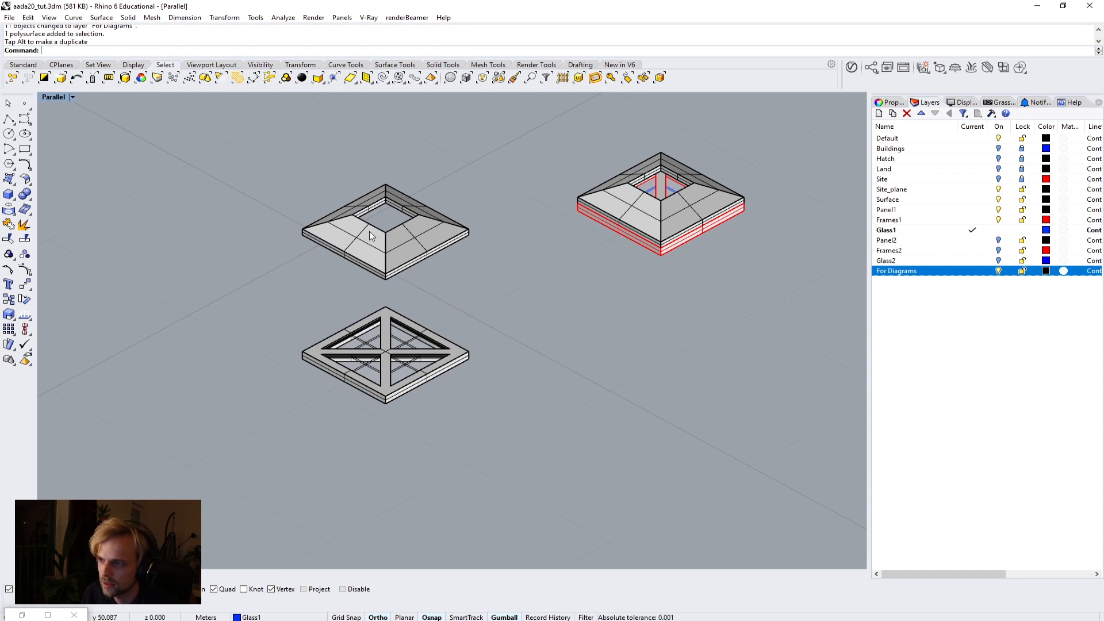
pyautogui.click(369, 343)
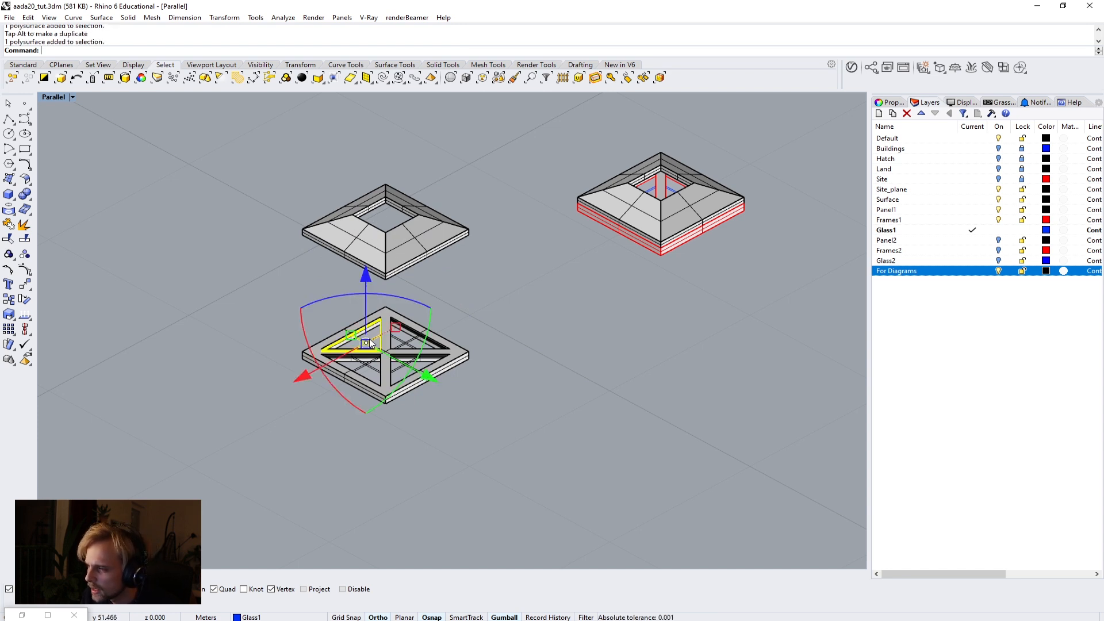
pyautogui.scroll(4, 405, 339)
pyautogui.keyDown('shift'); pyautogui.click(418, 347); pyautogui.keyUp('shift')
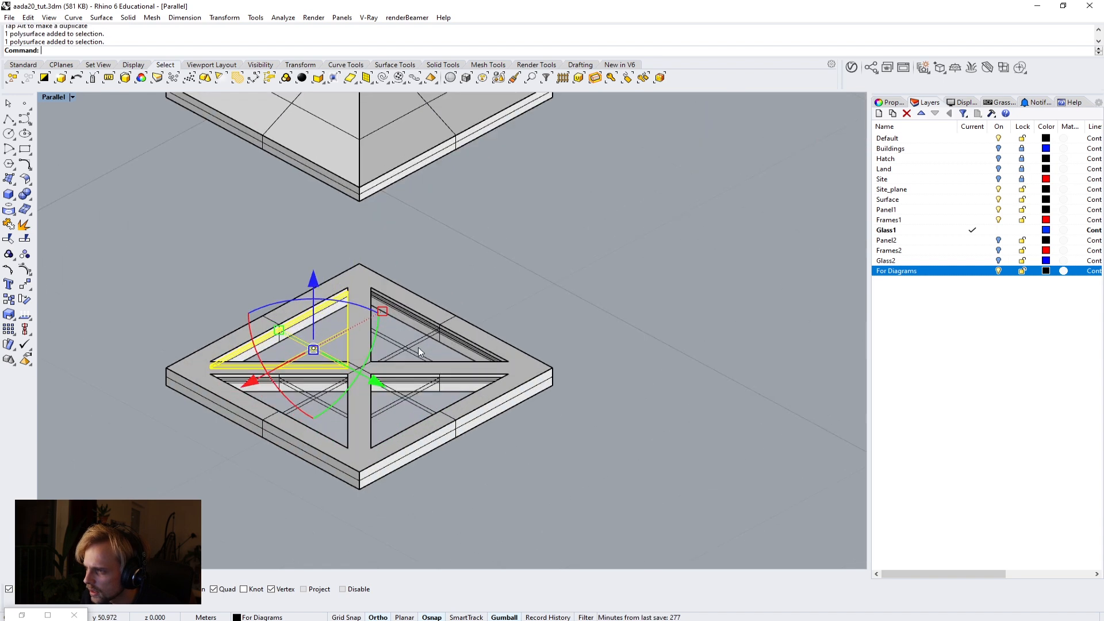
pyautogui.keyDown('shift'); pyautogui.click(450, 386); pyautogui.keyUp('shift')
pyautogui.click(190, 300)
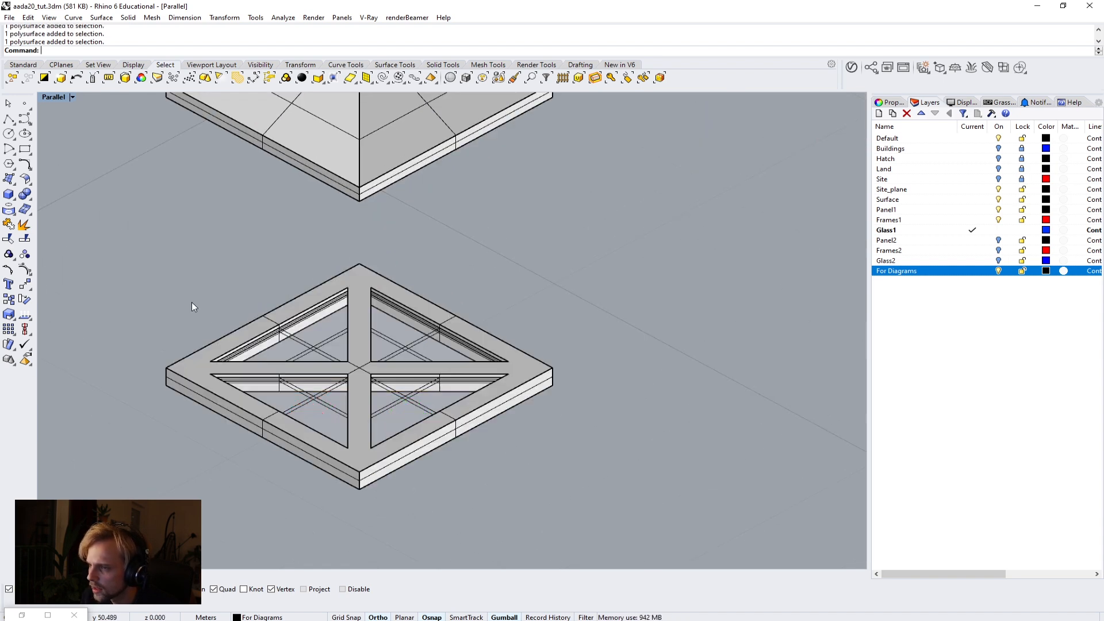
pyautogui.click(309, 409)
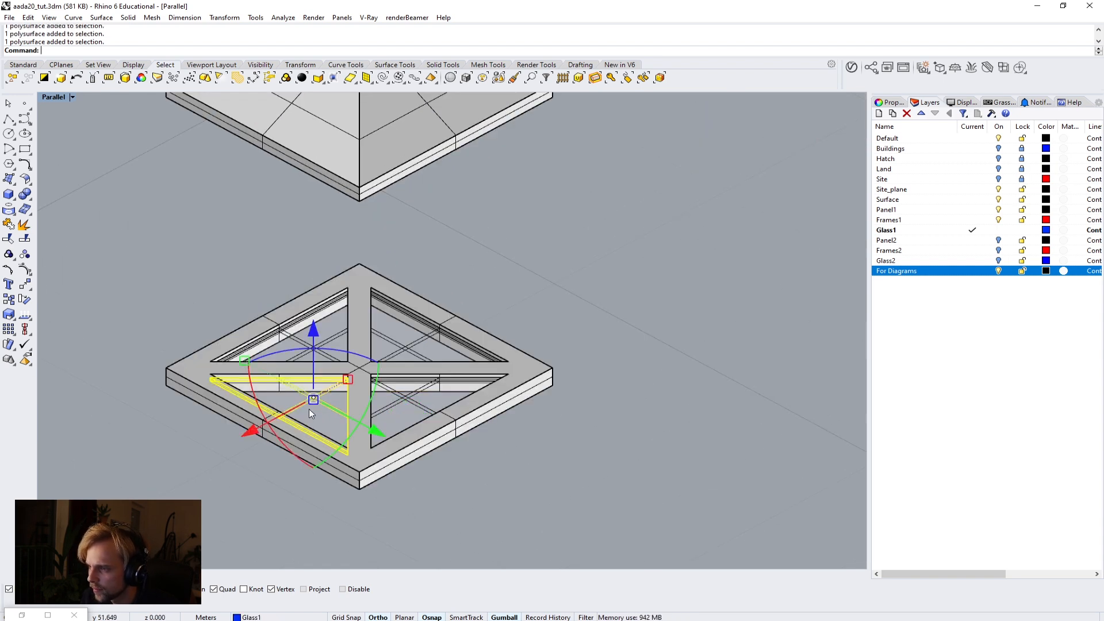
pyautogui.keyDown('shift'); pyautogui.click(296, 342); pyautogui.keyUp('shift')
pyautogui.keyDown('shift'); pyautogui.click(434, 361); pyautogui.keyUp('shift')
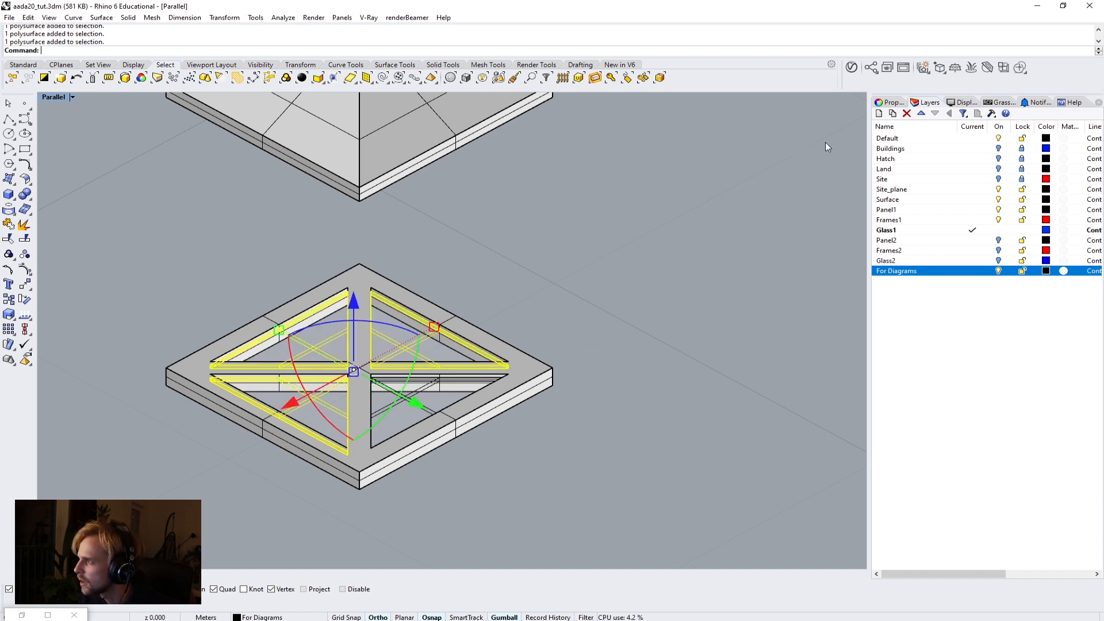
# Step: Set the Shaded display mode's color and material usage to Single color for all objects, and clear the glass pane selection
pyautogui.click(964, 103)
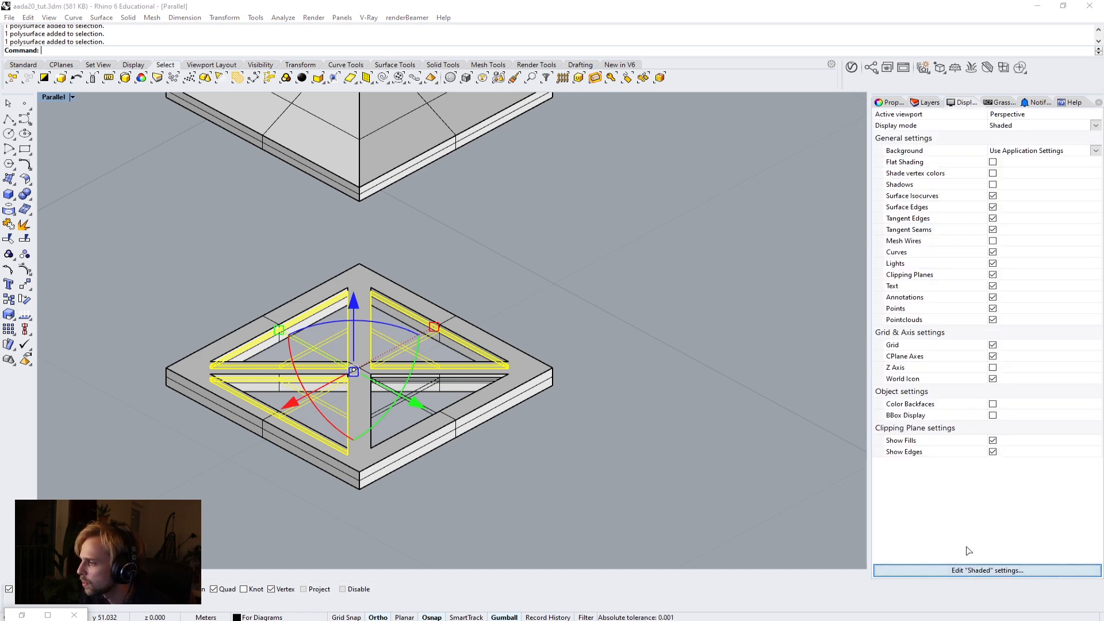
pyautogui.click(979, 574)
pyautogui.click(673, 337)
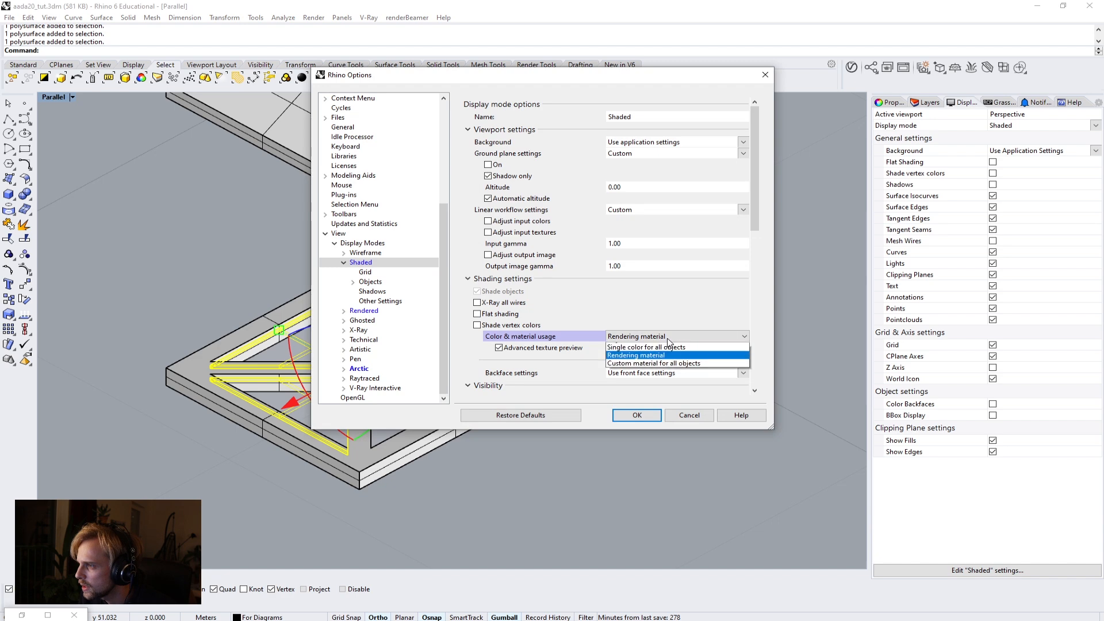
pyautogui.click(633, 345)
pyautogui.click(636, 415)
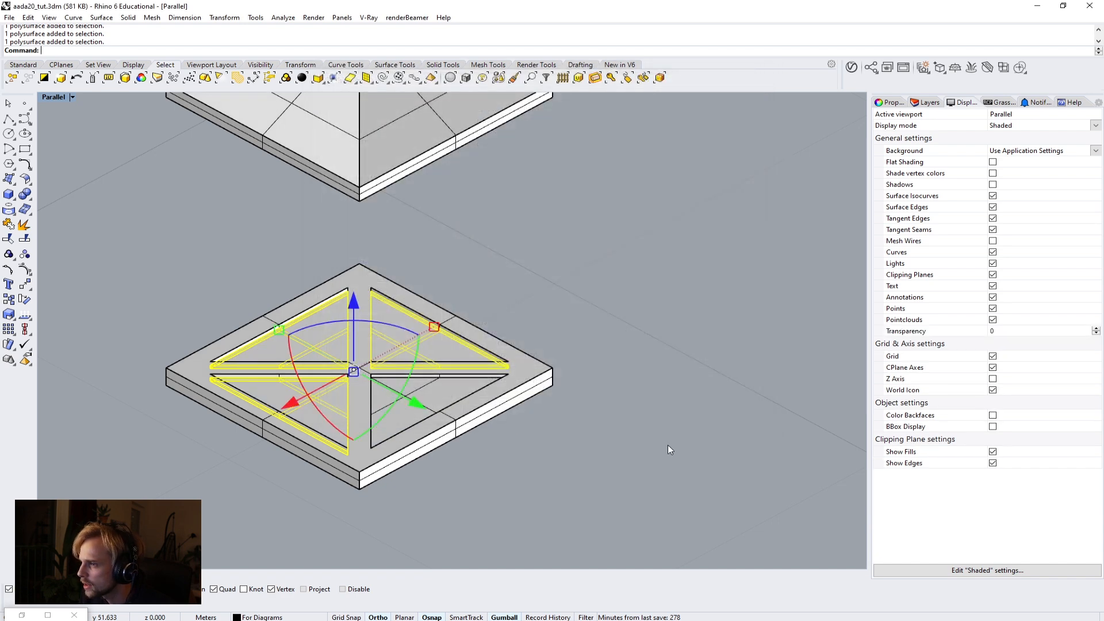
pyautogui.click(668, 444)
# Step: Try raising the four triangular glass panes between the frame and the outer shell, and undo the move
pyautogui.click(326, 333)
pyautogui.keyDown('shift'); pyautogui.click(423, 349); pyautogui.keyUp('shift')
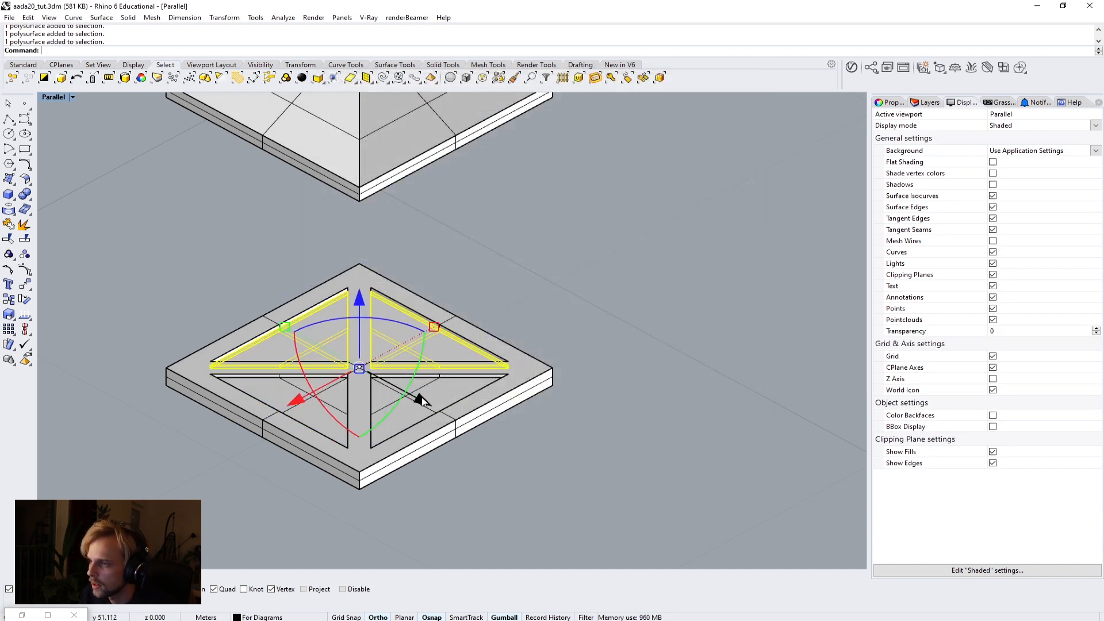
pyautogui.keyDown('shift'); pyautogui.click(414, 403); pyautogui.keyUp('shift')
pyautogui.keyDown('shift'); pyautogui.click(268, 388); pyautogui.keyUp('shift')
pyautogui.scroll(-4, 275, 383)
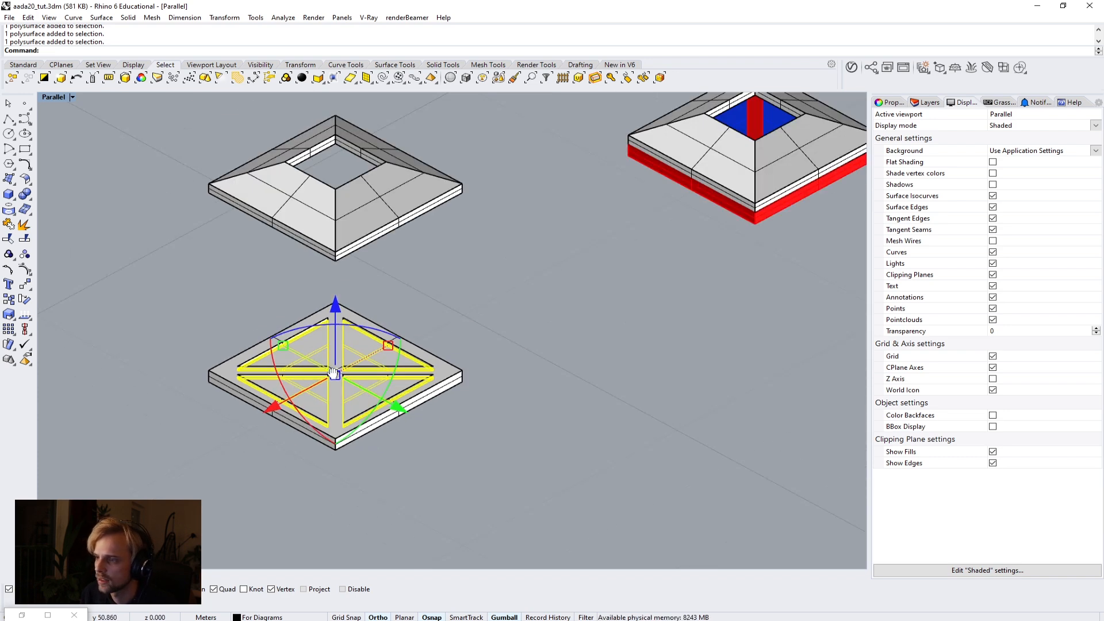
pyautogui.keyDown('shift'); pyautogui.moveTo(319, 361); pyautogui.dragTo(389, 437, button='right'); pyautogui.keyUp('shift')
pyautogui.moveTo(403, 382); pyautogui.dragTo(405, 308)
pyautogui.click(569, 350)
pyautogui.scroll(4, 374, 353)
pyautogui.scroll(-4, 351, 342)
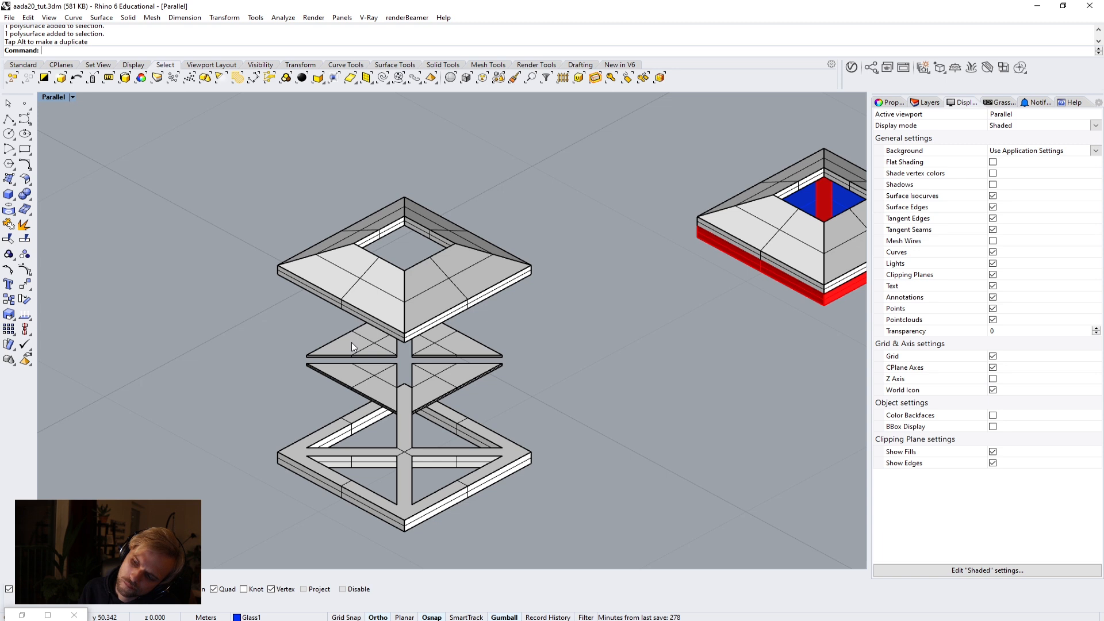
pyautogui.hotkey('ctrl', 'z')
pyautogui.click(578, 398)
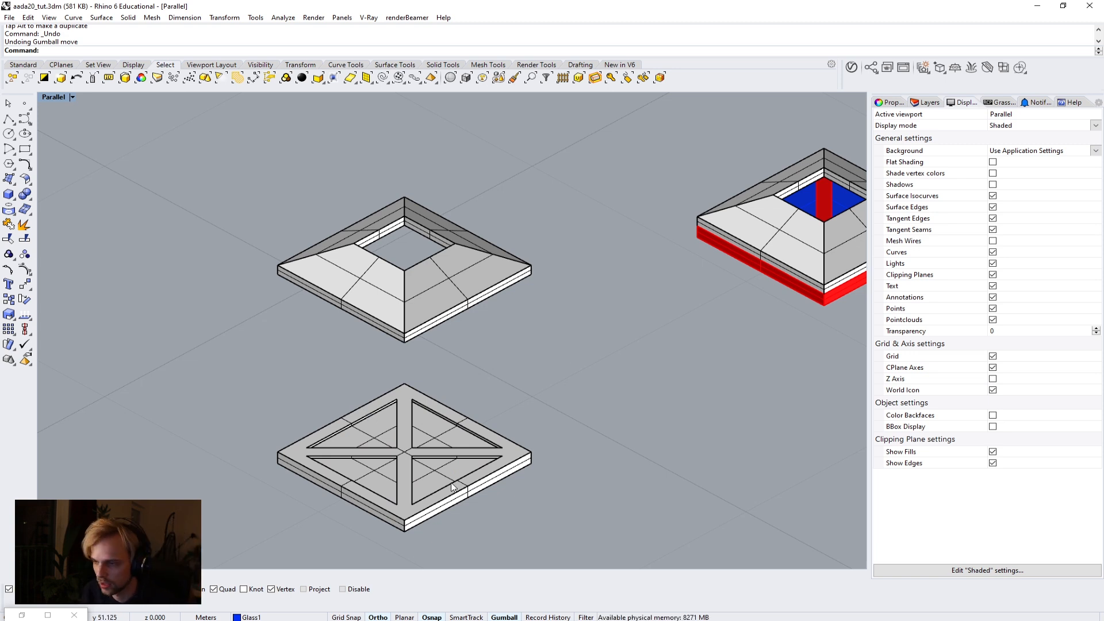
# Step: Lower the copied panel's outer shell slightly to bring it closer to the frame
pyautogui.moveTo(538, 289); pyautogui.dragTo(284, 213)
pyautogui.moveTo(404, 190); pyautogui.dragTo(404, 208)
pyautogui.click(590, 318)
# Step: Turn on the Panel2, Frames2 and Glass2 layers to show the second base panel
pyautogui.keyDown('shift'); pyautogui.moveTo(514, 399); pyautogui.dragTo(474, 331, button='right'); pyautogui.keyUp('shift')
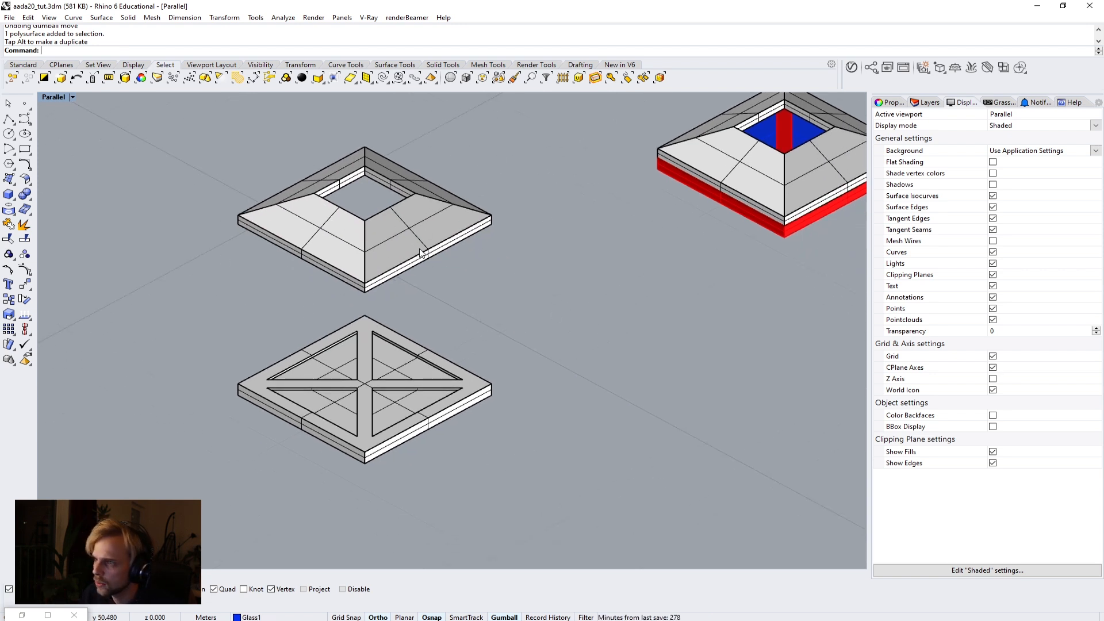
pyautogui.scroll(-6, 419, 252)
pyautogui.keyDown('shift'); pyautogui.moveTo(425, 257); pyautogui.dragTo(367, 305, button='right'); pyautogui.keyUp('shift')
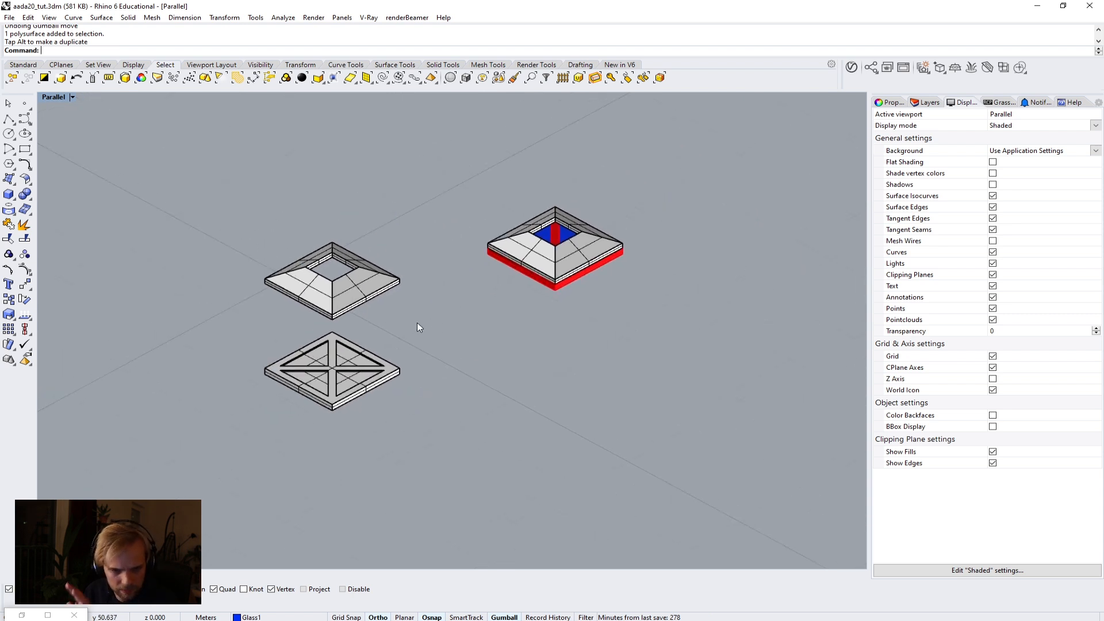
pyautogui.click(927, 102)
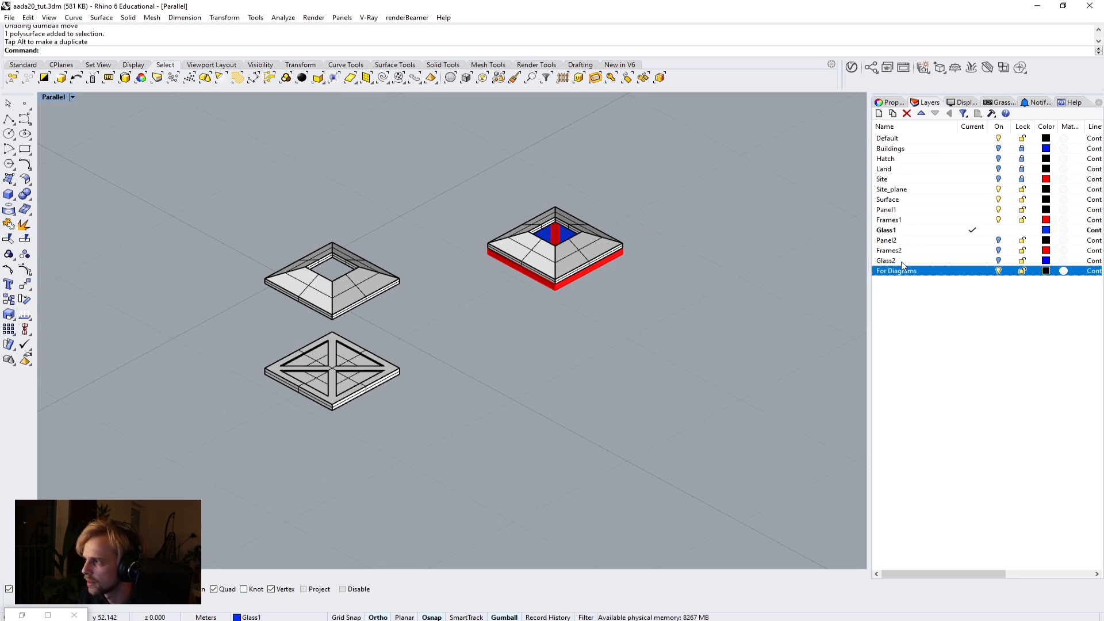
pyautogui.click(998, 240)
pyautogui.click(998, 250)
pyautogui.click(999, 261)
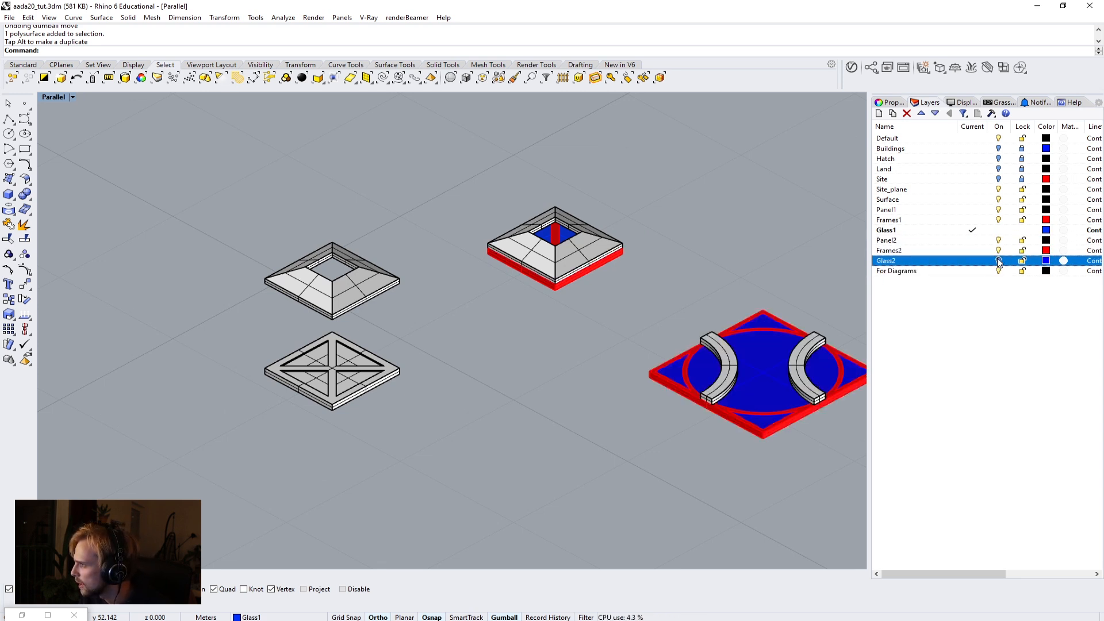
# Step: Duplicate the second base panel along the red X axis and move the copy to the For Diagrams layer
pyautogui.moveTo(778, 301); pyautogui.dragTo(660, 254, button='right')
pyautogui.moveTo(778, 444); pyautogui.dragTo(509, 249)
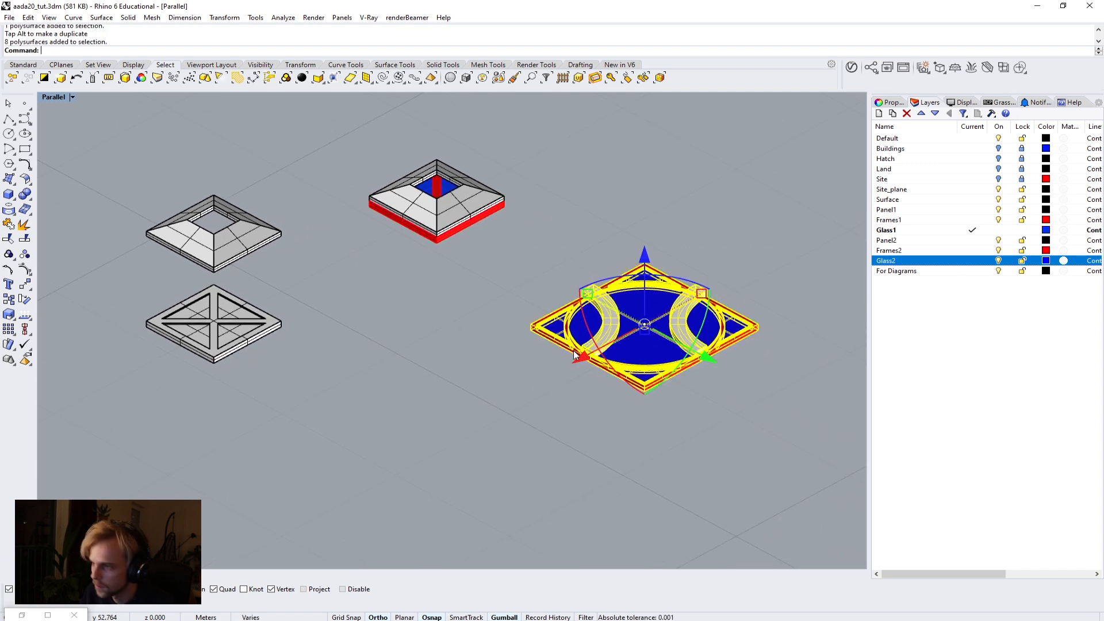
pyautogui.press('alt')
pyautogui.moveTo(577, 361); pyautogui.dragTo(345, 489)
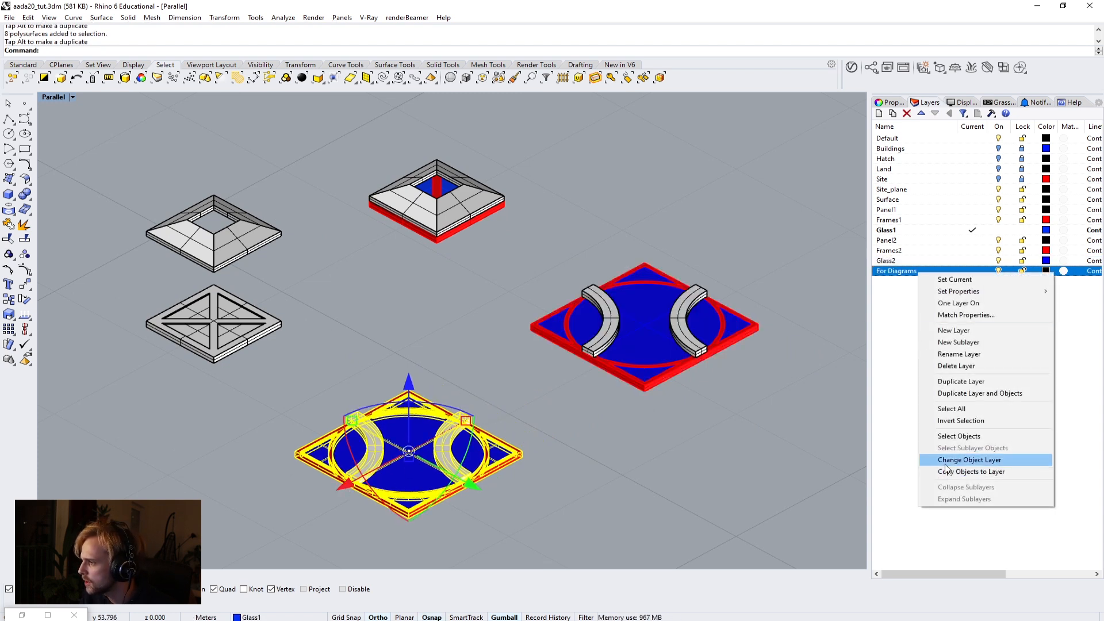
pyautogui.click(946, 460)
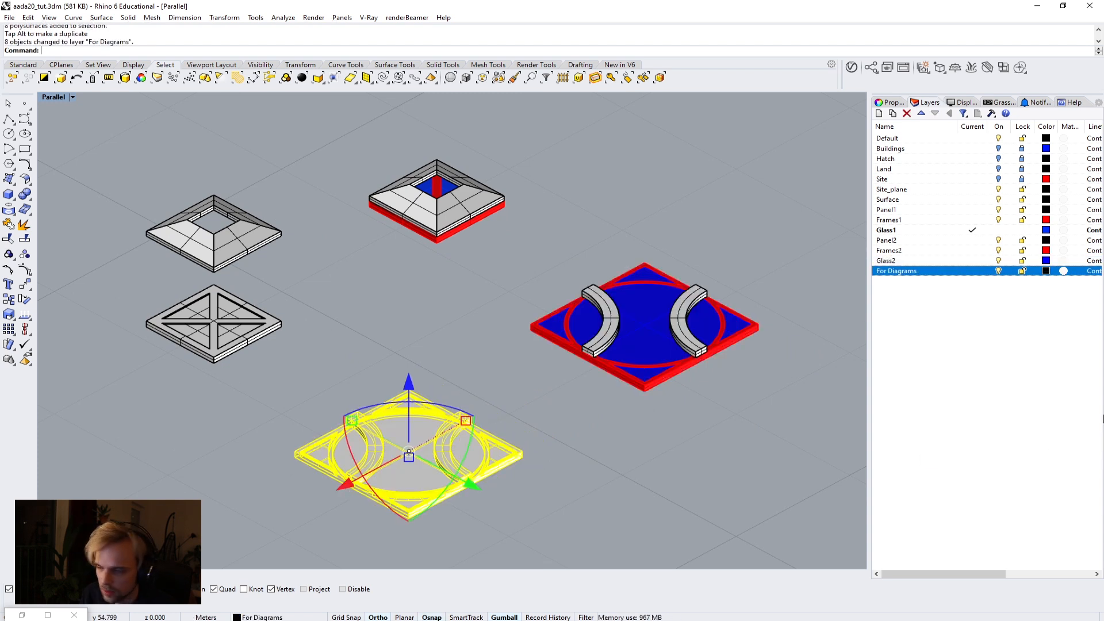
# Step: Turn off the Glass2, Frames2, Panel2, Frames1, Panel1 and Surface layers
pyautogui.click(771, 384)
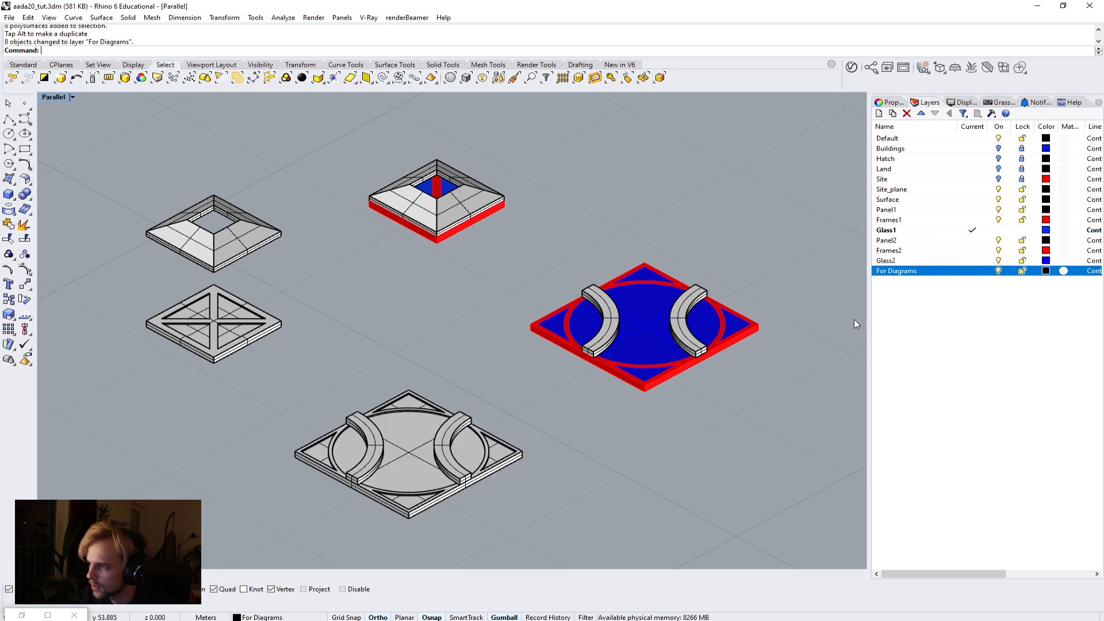
pyautogui.click(999, 262)
pyautogui.click(999, 250)
pyautogui.click(998, 240)
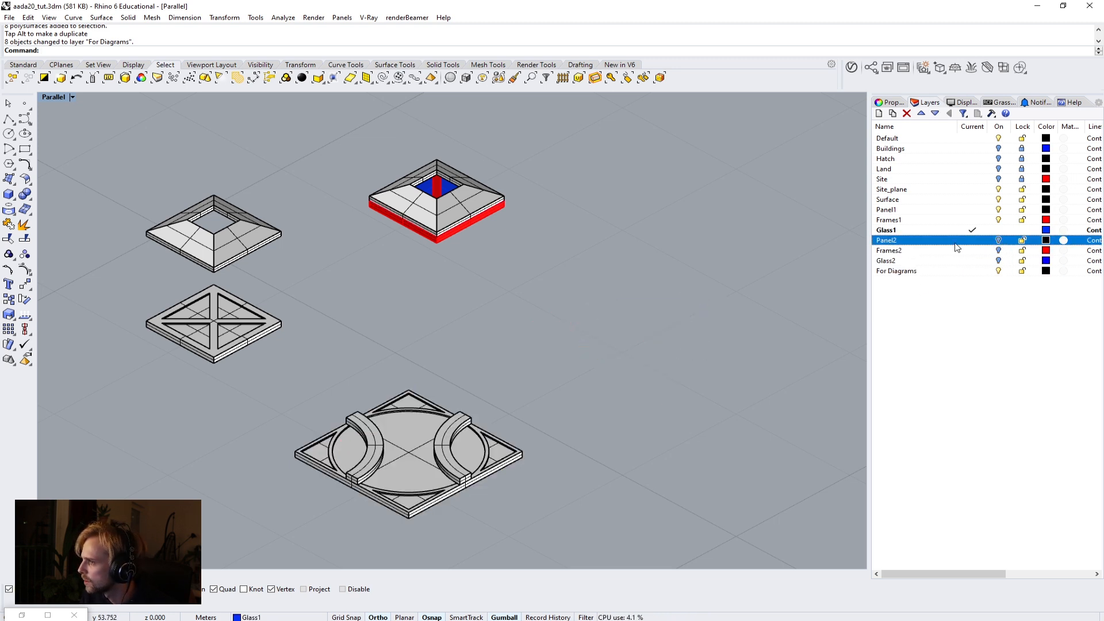
pyautogui.click(998, 219)
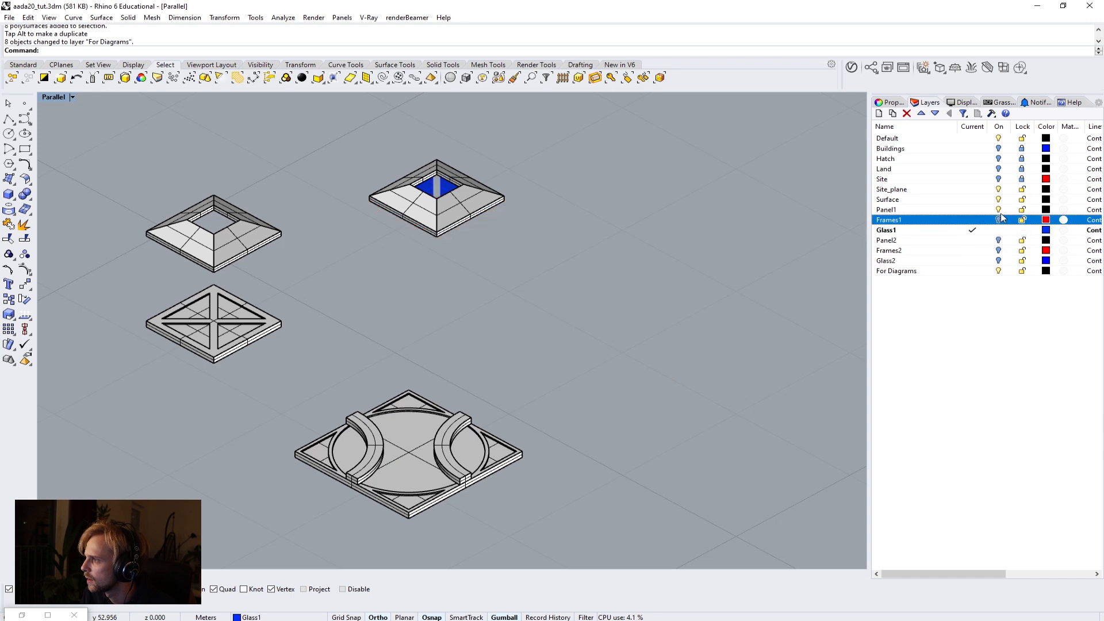
pyautogui.click(999, 209)
pyautogui.click(998, 199)
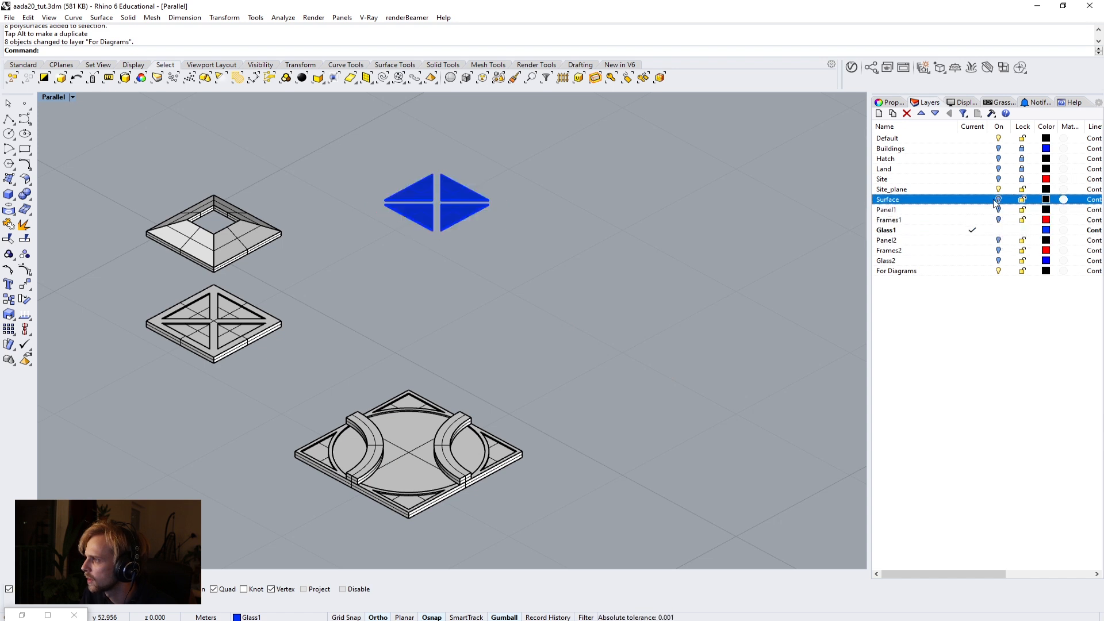
# Step: Make For Diagrams the current layer and turn off the Glass1 layer
pyautogui.click(1000, 271)
pyautogui.click(1001, 272)
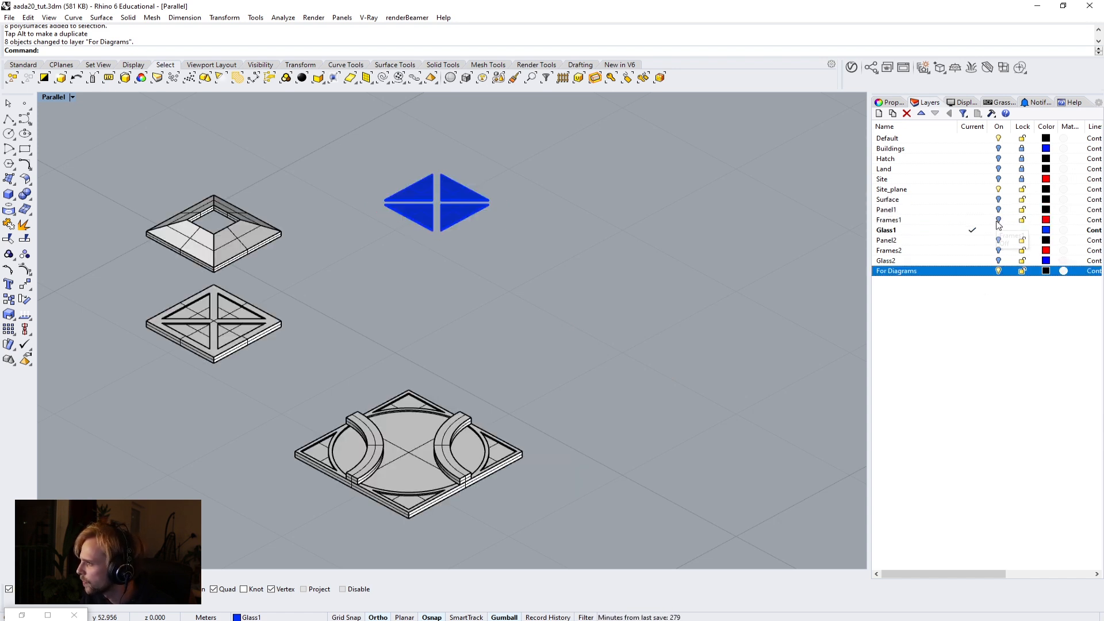
pyautogui.click(972, 270)
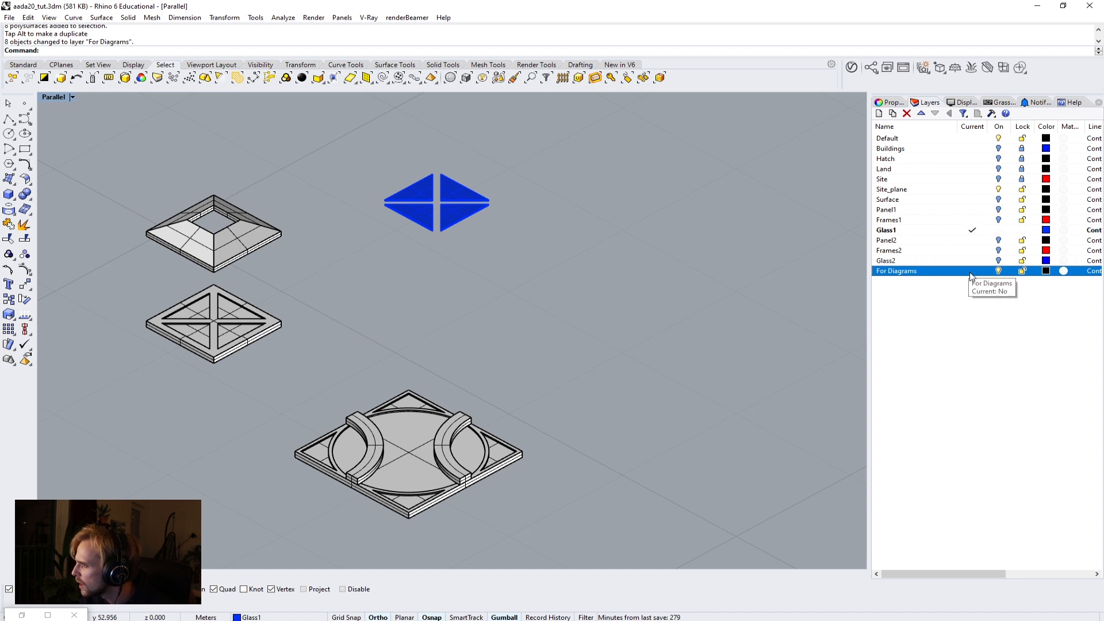
pyautogui.click(999, 230)
pyautogui.moveTo(331, 316); pyautogui.dragTo(395, 284, button='right')
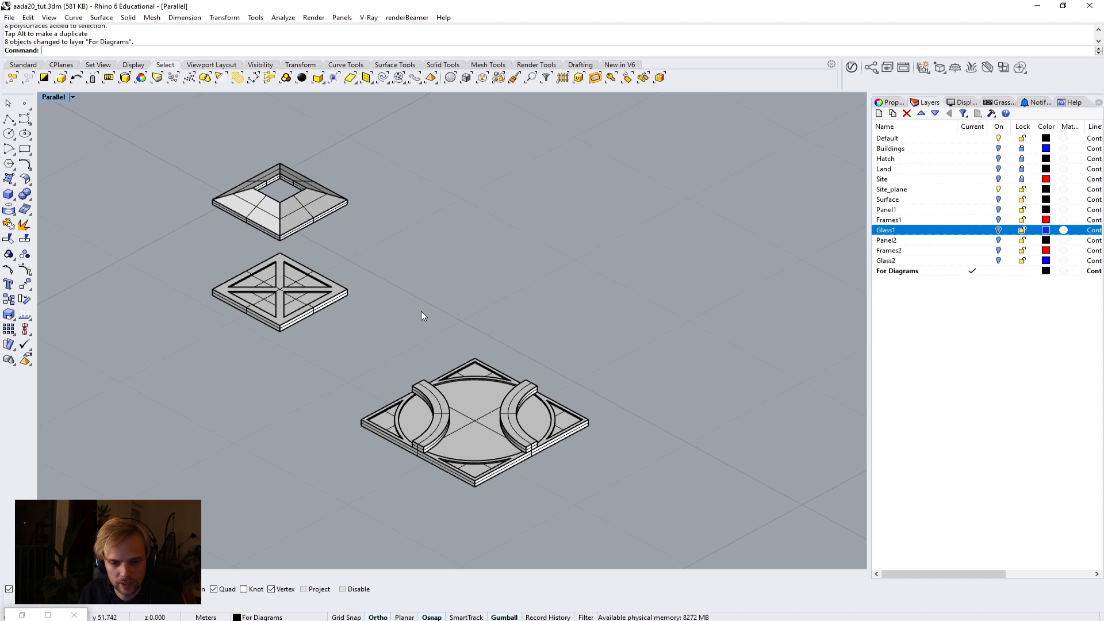
pyautogui.click(923, 272)
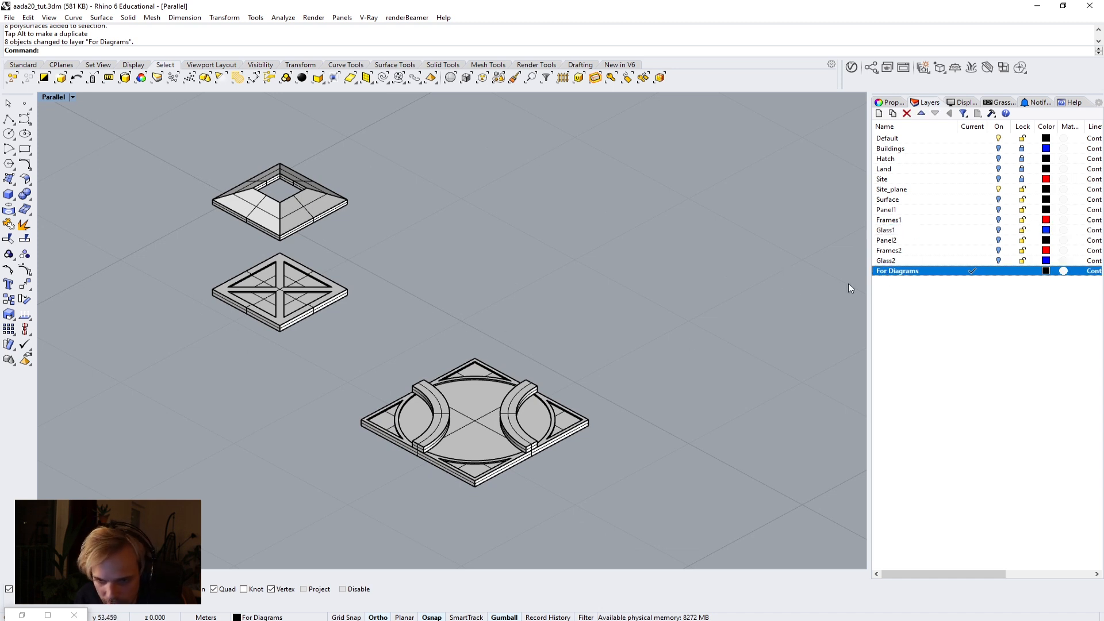
# Step: Move the second panel's copy so its upper corner snaps onto the nearest upper corner of the first panel's frame
pyautogui.moveTo(424, 390); pyautogui.dragTo(483, 371, button='right')
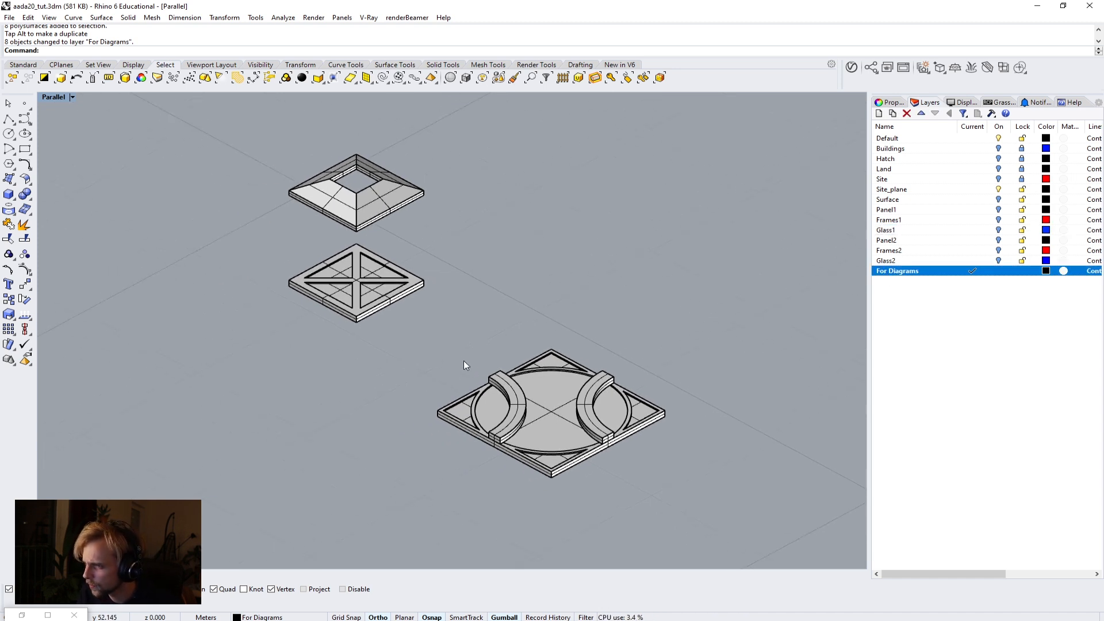
pyautogui.moveTo(708, 508); pyautogui.dragTo(426, 344)
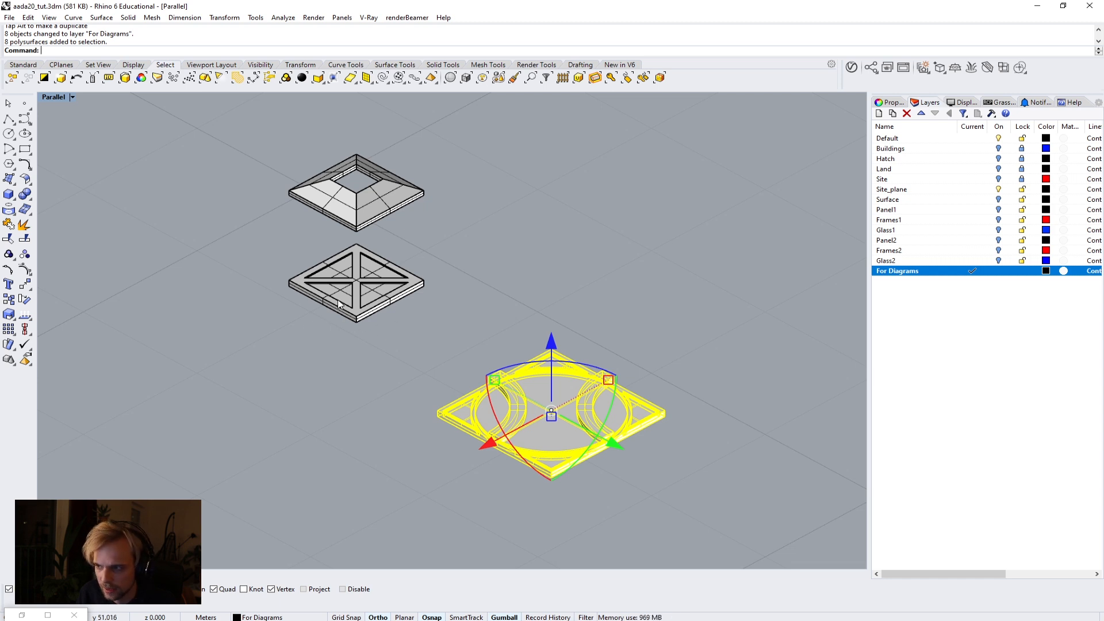
pyautogui.write('m')
pyautogui.press('Return')
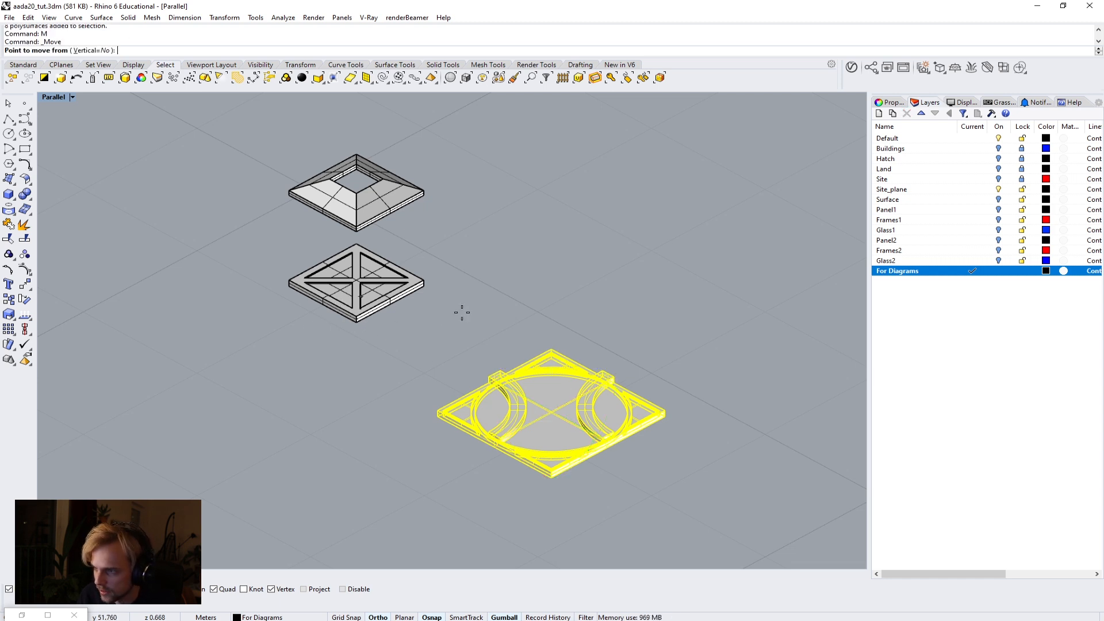
pyautogui.click(438, 411)
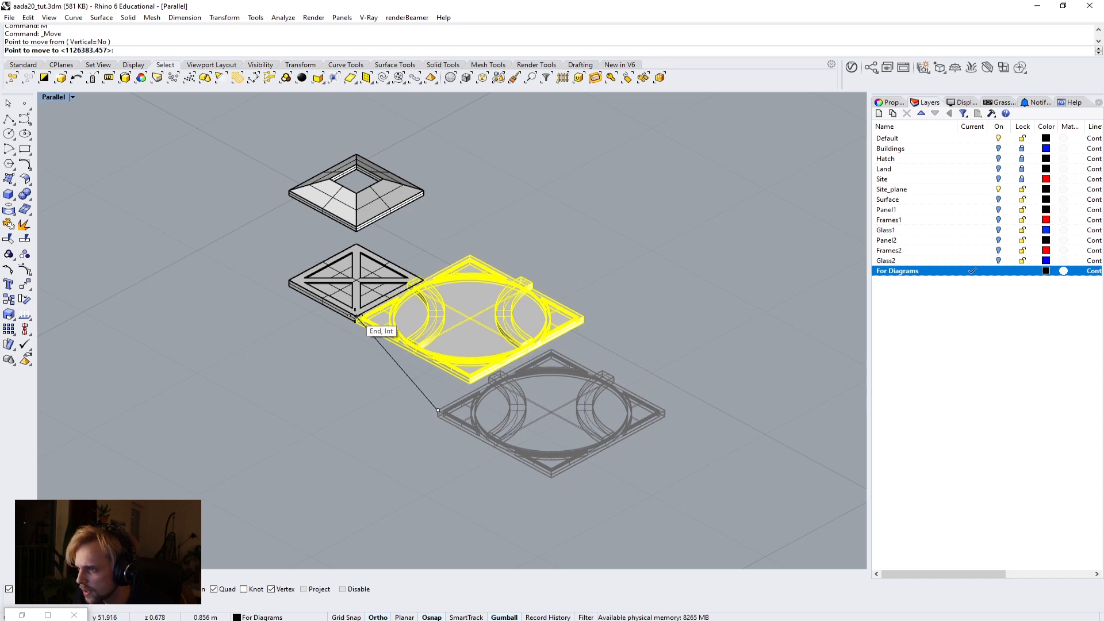
pyautogui.click(356, 316)
pyautogui.scroll(8, 351, 312)
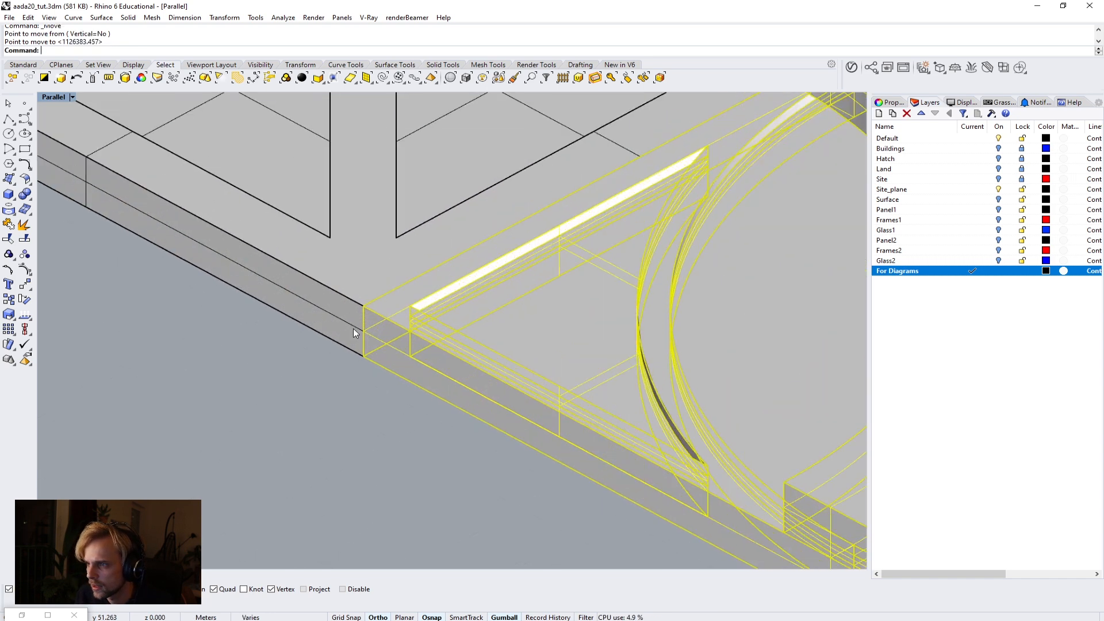
pyautogui.scroll(-6, 368, 276)
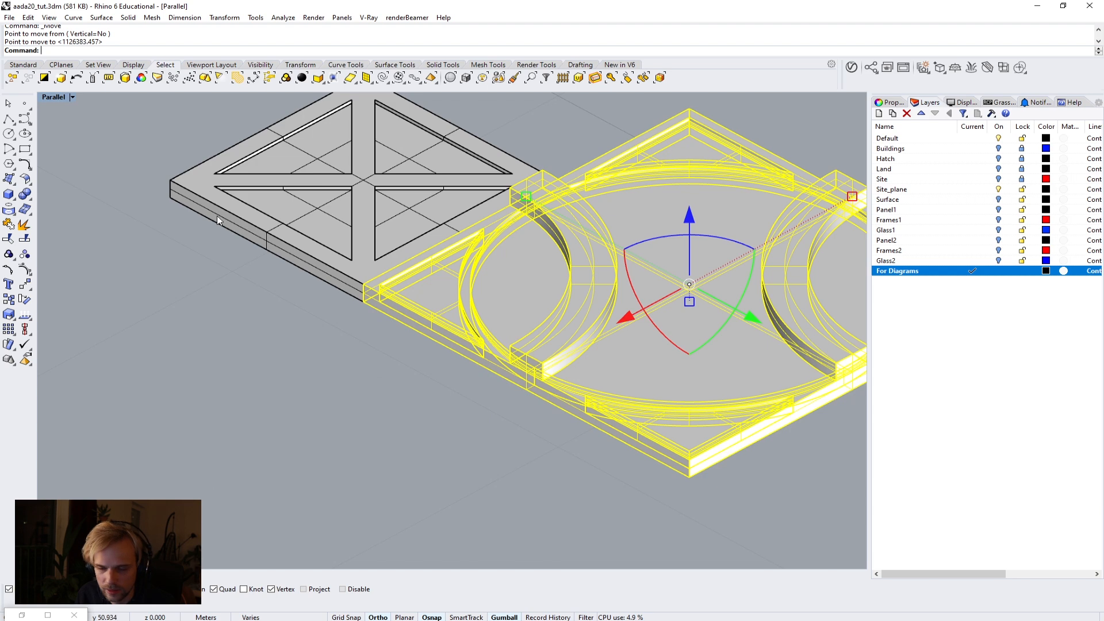
# Step: Scale the second panel's copy with Scale1D along the X axis from the shared corner to match the first frame's edge
pyautogui.scroll(-4, 363, 232)
pyautogui.keyDown('shift'); pyautogui.moveTo(392, 239); pyautogui.dragTo(377, 337, button='right'); pyautogui.keyUp('shift')
pyautogui.write('Scale')
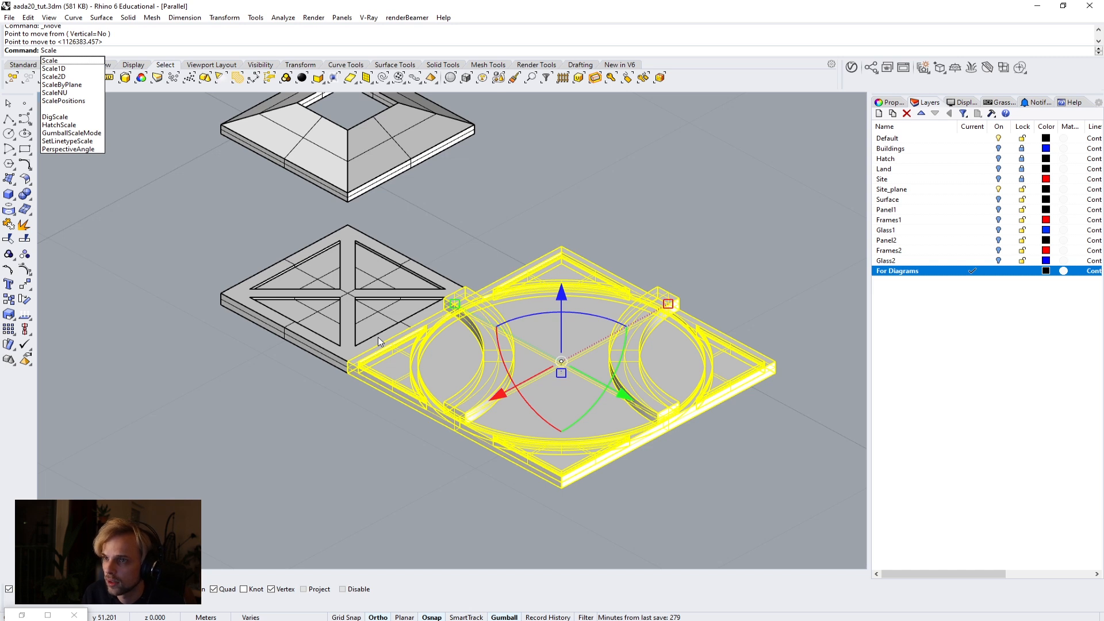
pyautogui.press('Down')
pyautogui.press('Down')
pyautogui.press('Return')
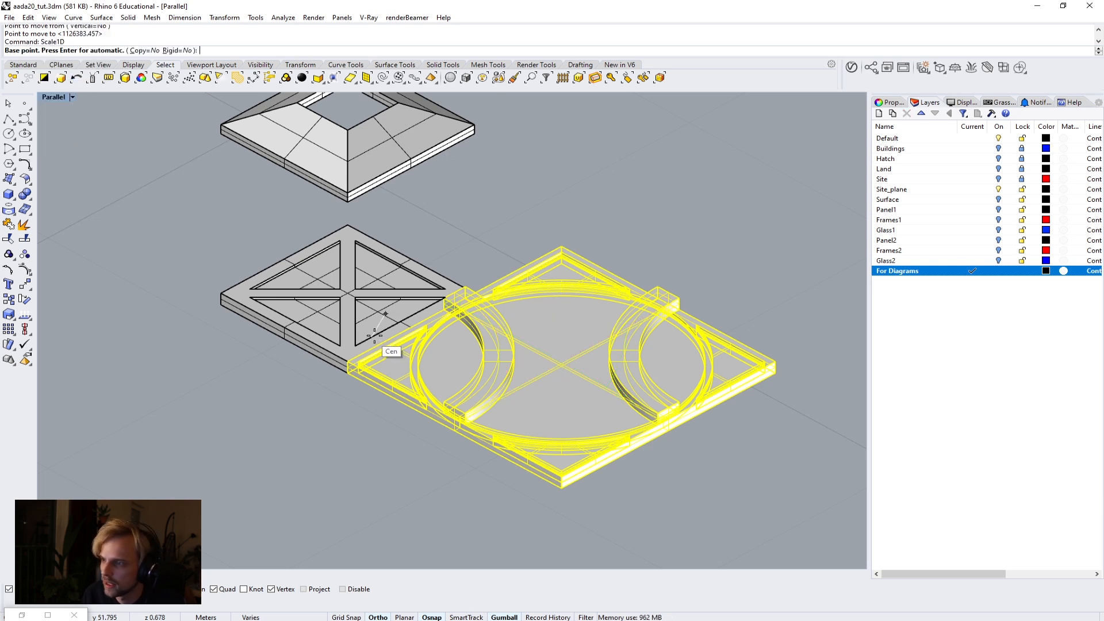
pyautogui.click(349, 361)
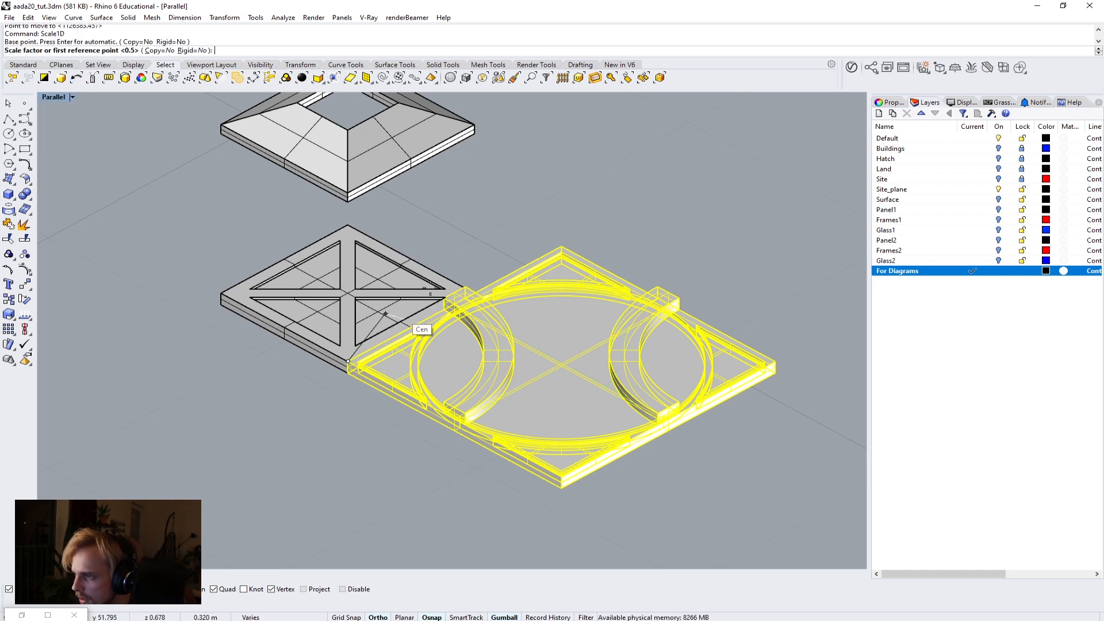
pyautogui.click(561, 247)
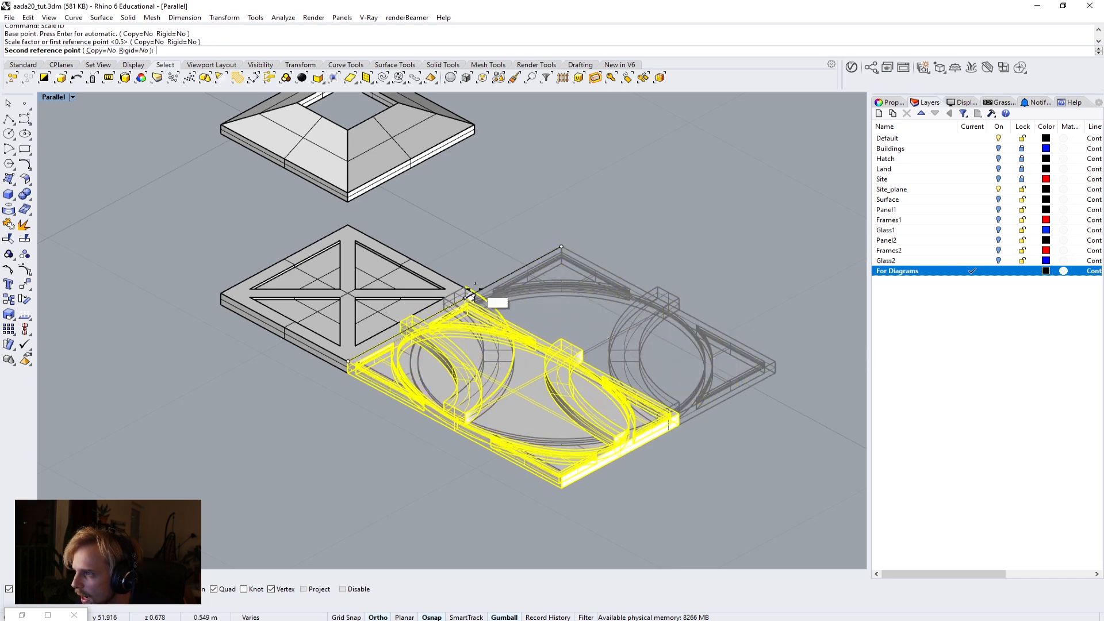
pyautogui.scroll(5, 467, 296)
pyautogui.click(482, 291)
pyautogui.scroll(-8, 482, 293)
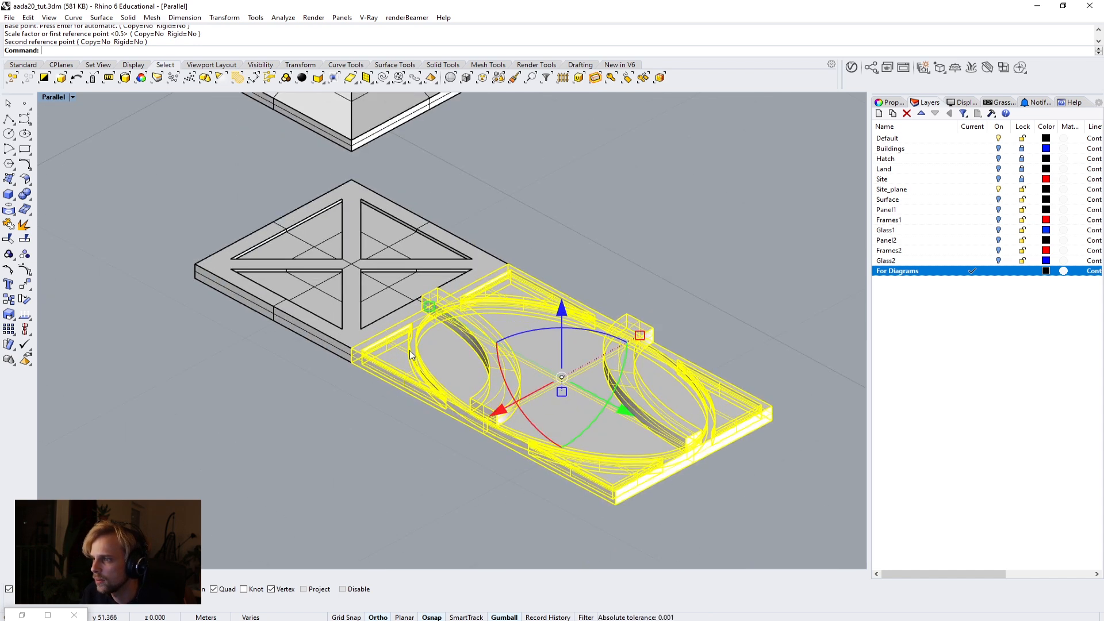
pyautogui.press('Return')
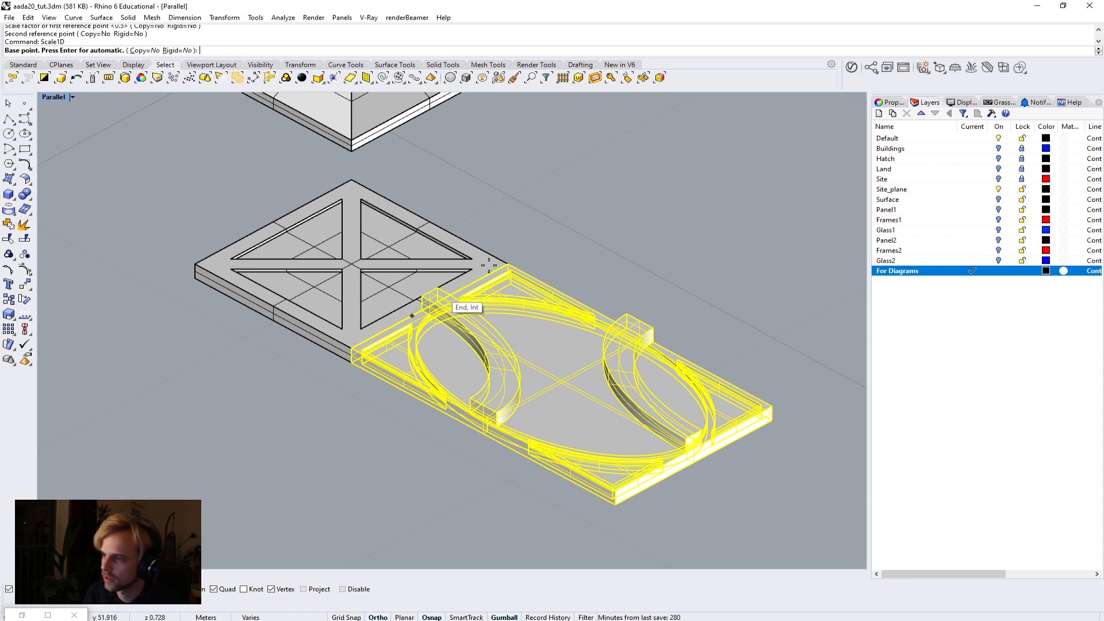
pyautogui.hotkey('ctrl', 'z')
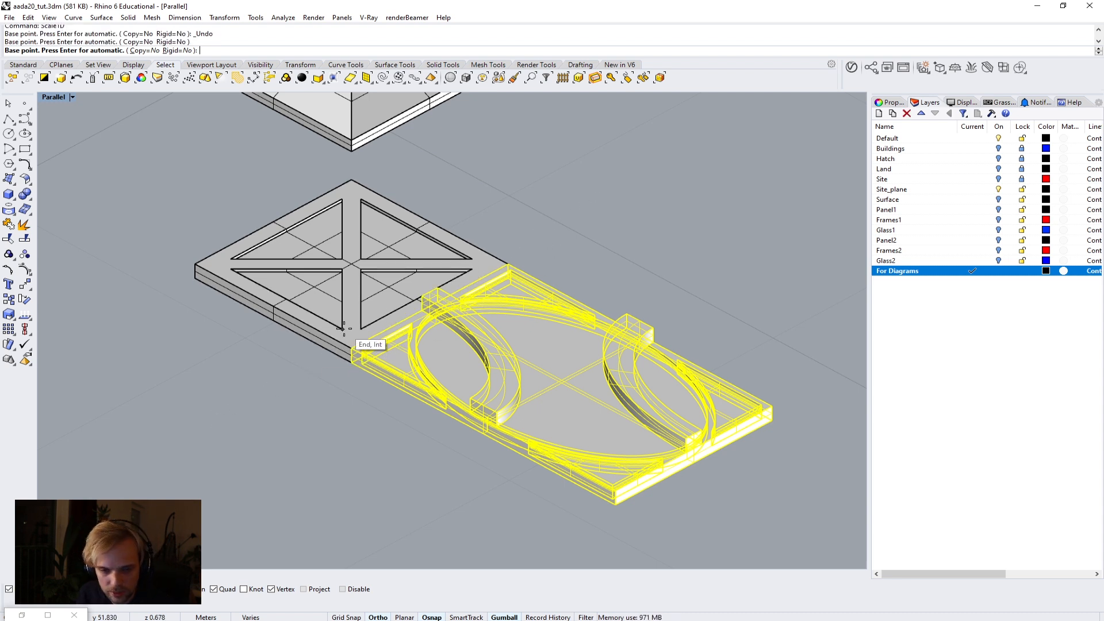
pyautogui.press('Escape')
# Step: Measure the length of the edge shared by the two panel copies
pyautogui.write('Distance')
pyautogui.press('Return')
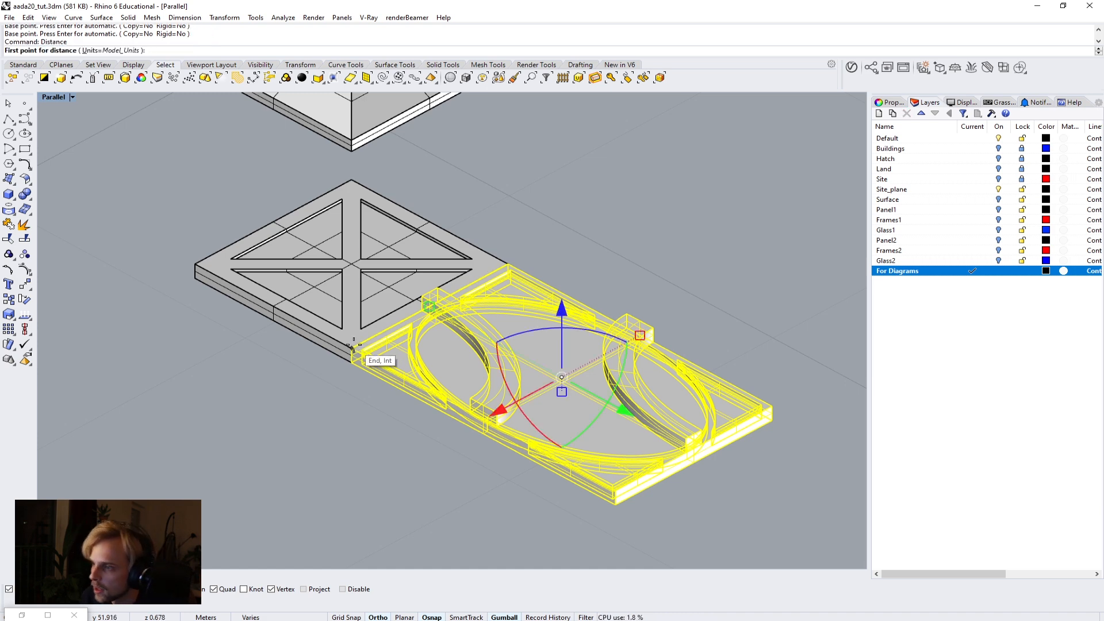
pyautogui.click(352, 347)
pyautogui.scroll(4, 485, 252)
pyautogui.click(530, 276)
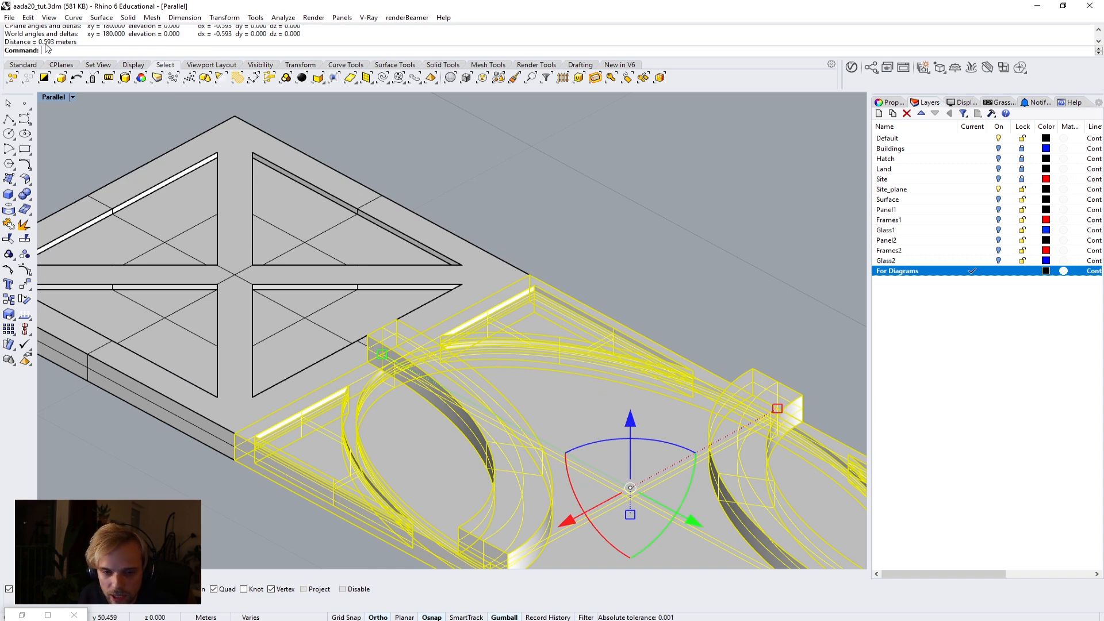
pyautogui.scroll(-3, 343, 333)
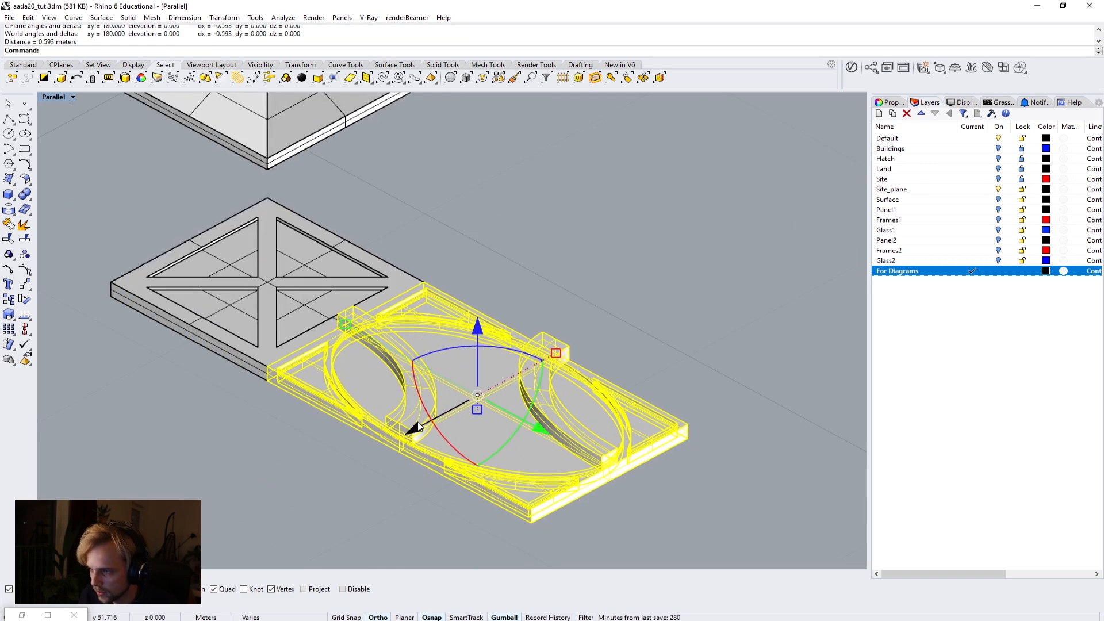
pyautogui.write('cale')
pyautogui.press('Return')
pyautogui.moveTo(432, 436); pyautogui.dragTo(446, 327, button='right')
pyautogui.scroll(2, 276, 324)
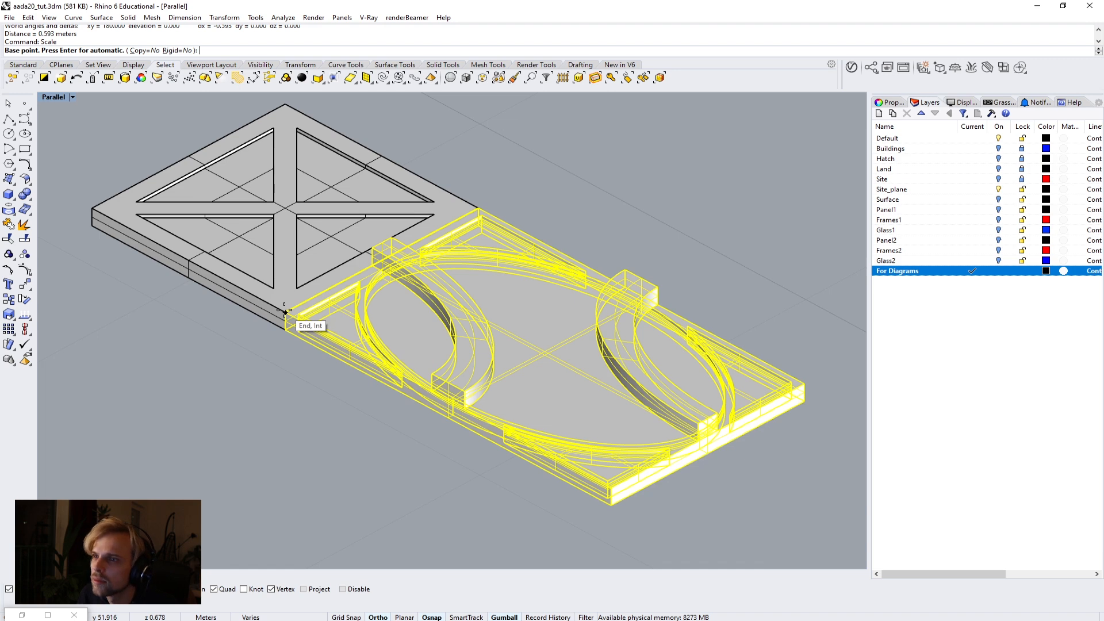
pyautogui.press('Escape')
# Step: Scale the second panel's copy with Scale1D along its long side from the shared corner to a length of 0.593 m
pyautogui.write('scale')
pyautogui.press('Return')
pyautogui.click(285, 312)
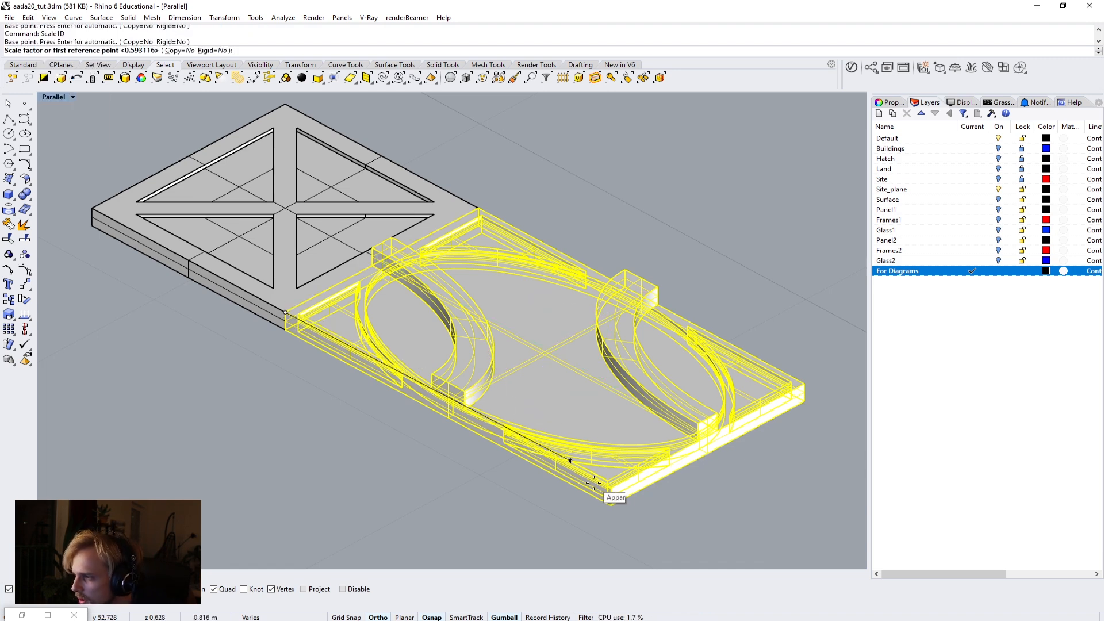
pyautogui.scroll(5, 609, 495)
pyautogui.scroll(3, 608, 466)
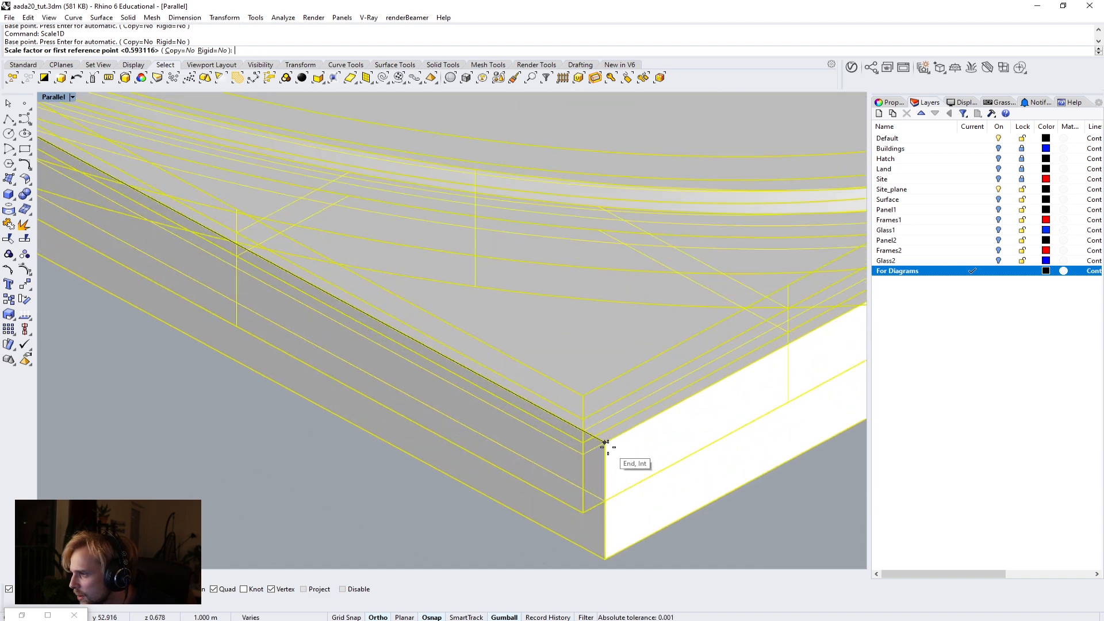
pyautogui.click(608, 448)
pyautogui.scroll(-3, 609, 449)
pyautogui.scroll(-5, 609, 451)
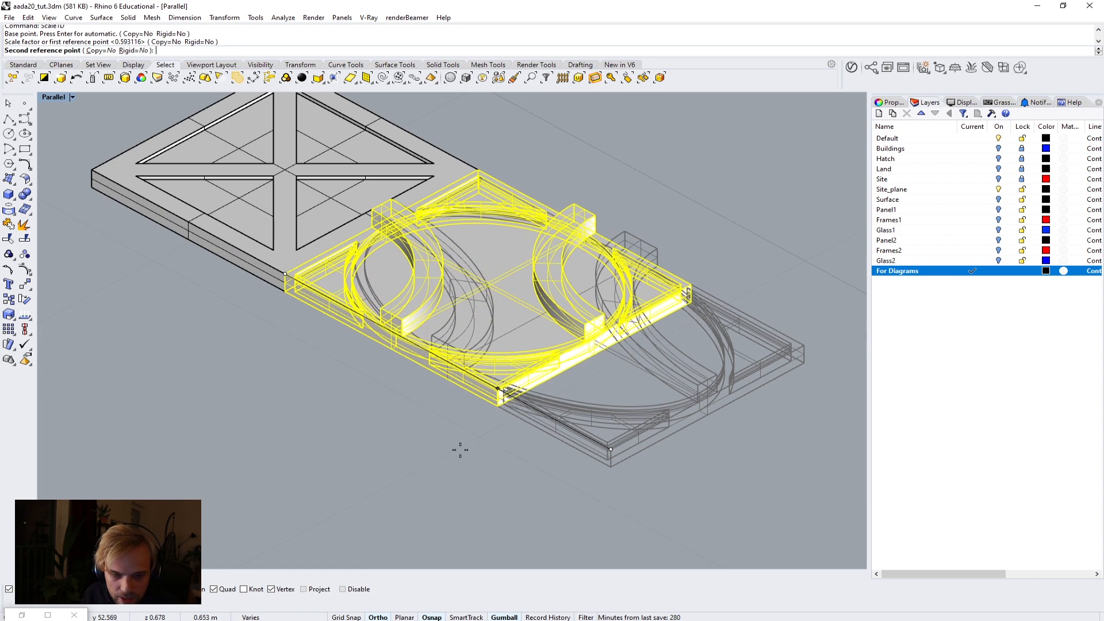
pyautogui.write('0.593')
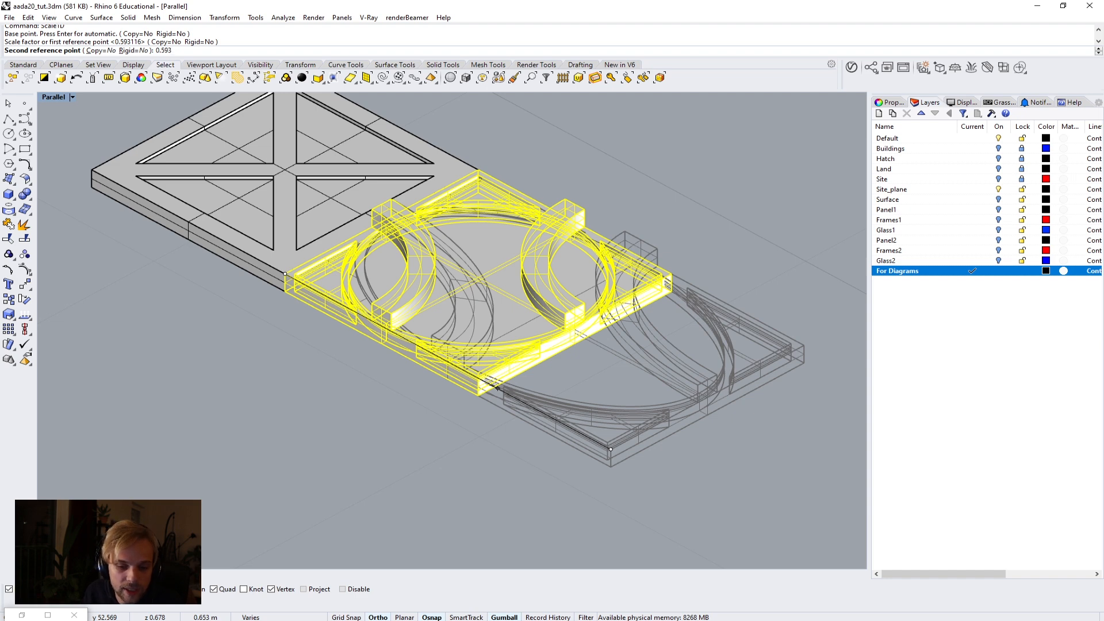
pyautogui.press('Return')
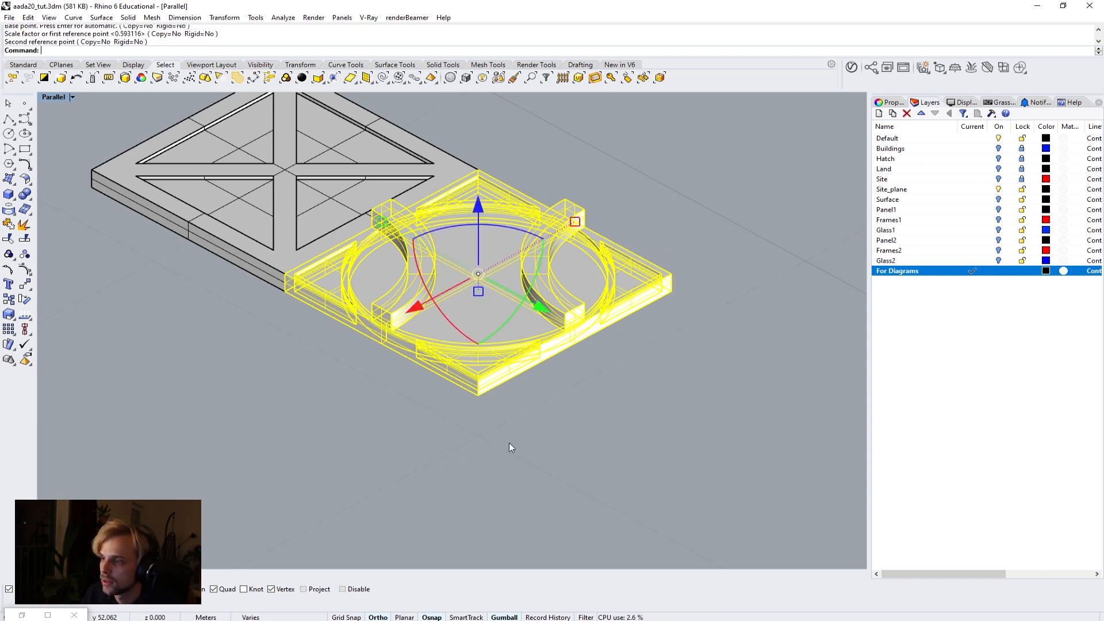
# Step: Move all eight pieces of the second panel's copy along the green Y axis, away from the first panel
pyautogui.click(510, 444)
pyautogui.moveTo(687, 395); pyautogui.dragTo(323, 282)
pyautogui.keyDown('shift'); pyautogui.click(496, 195); pyautogui.keyUp('shift')
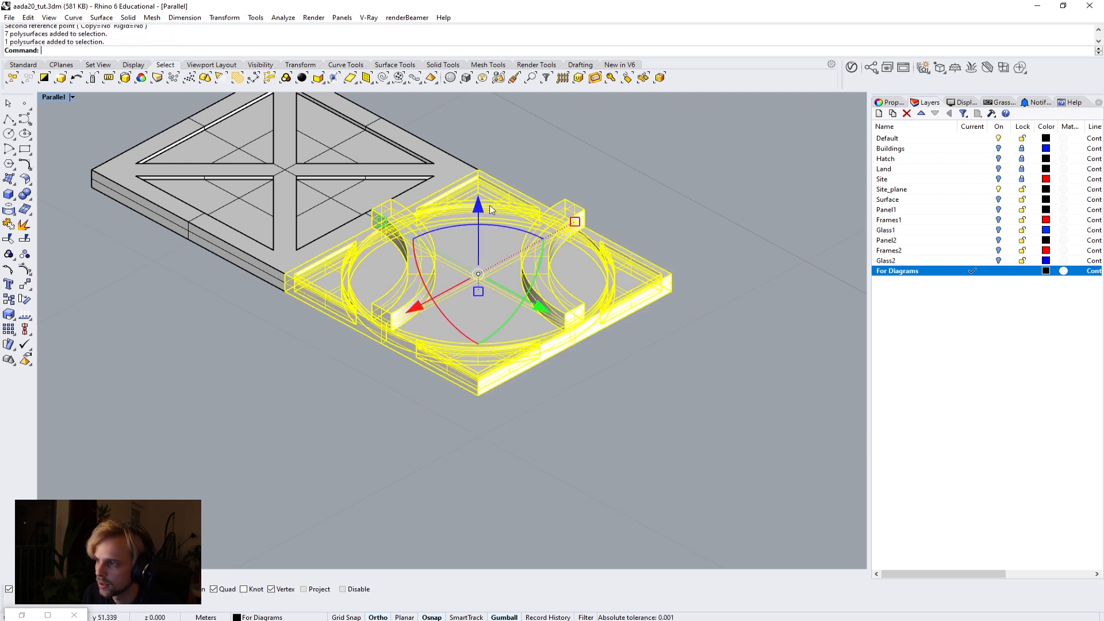
pyautogui.scroll(-3, 489, 325)
pyautogui.moveTo(551, 331); pyautogui.dragTo(672, 433)
pyautogui.click(429, 384)
pyautogui.keyDown('shift'); pyautogui.moveTo(506, 362); pyautogui.dragTo(465, 337, button='right'); pyautogui.keyUp('shift')
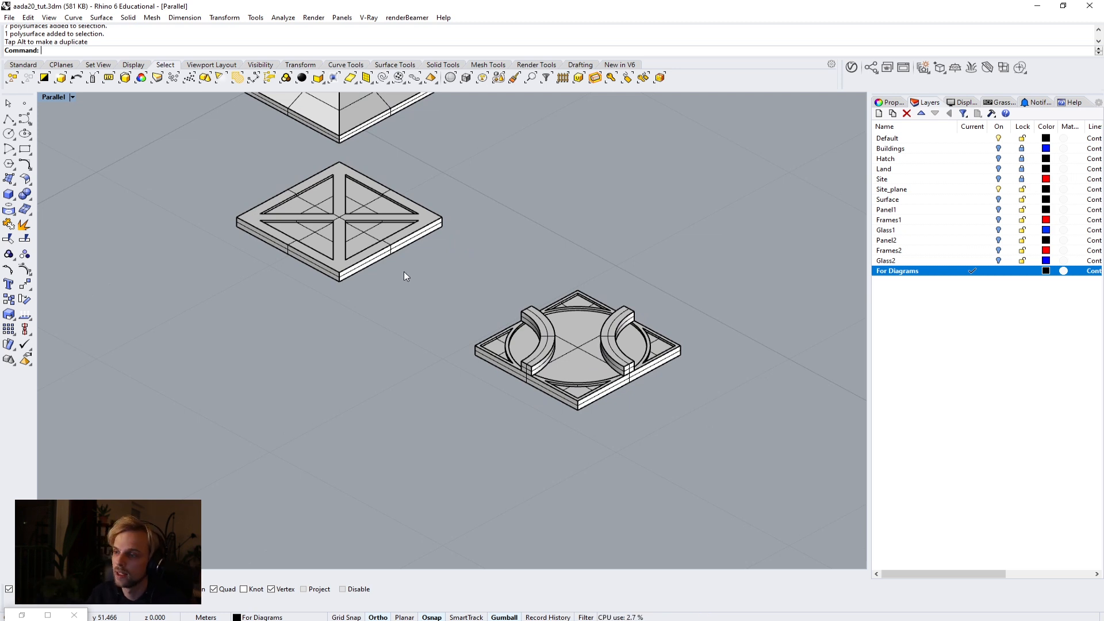
# Step: Move the two curved pieces of the second panel's copy vertically upward with Move's Vertical option, lifting them clear of the frame
pyautogui.scroll(-3, 432, 270)
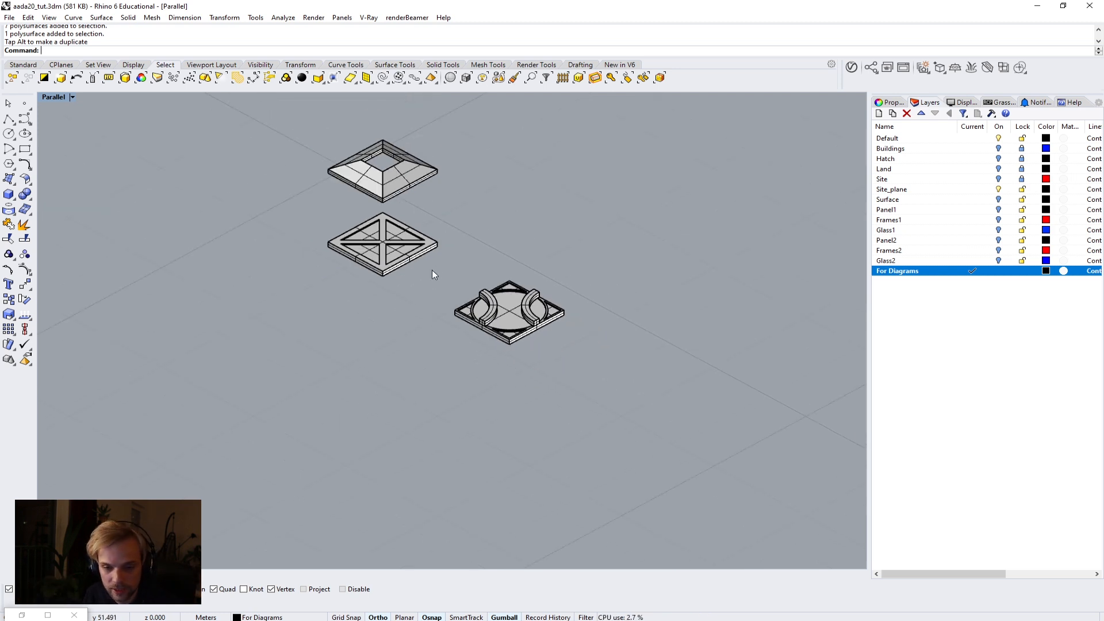
pyautogui.scroll(2, 452, 259)
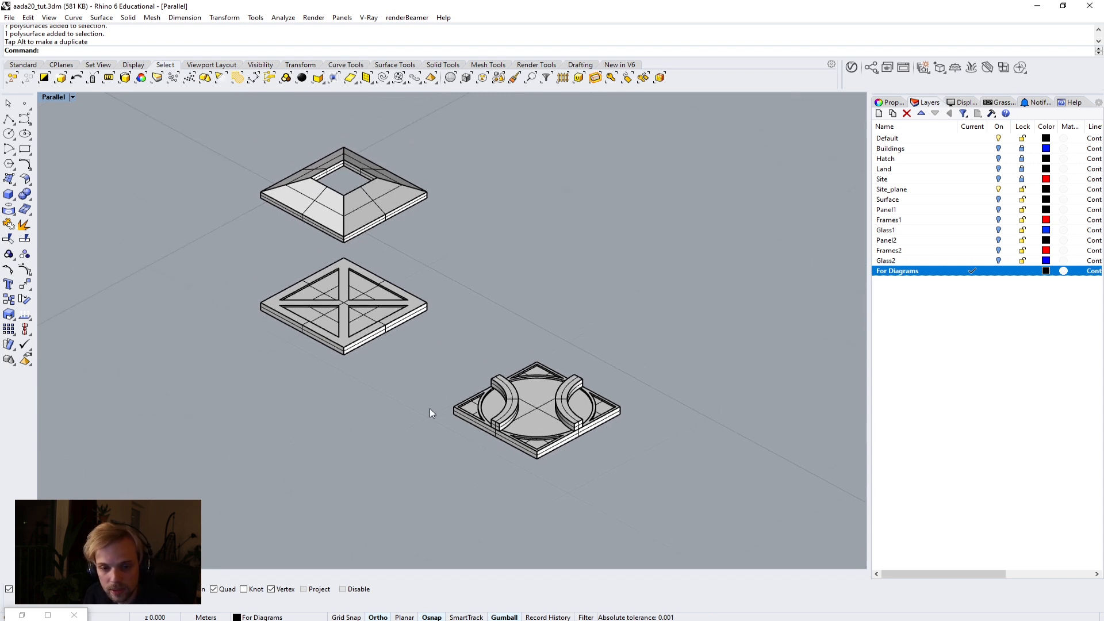
pyautogui.click(515, 401)
pyautogui.keyDown('shift'); pyautogui.click(578, 418); pyautogui.keyUp('shift')
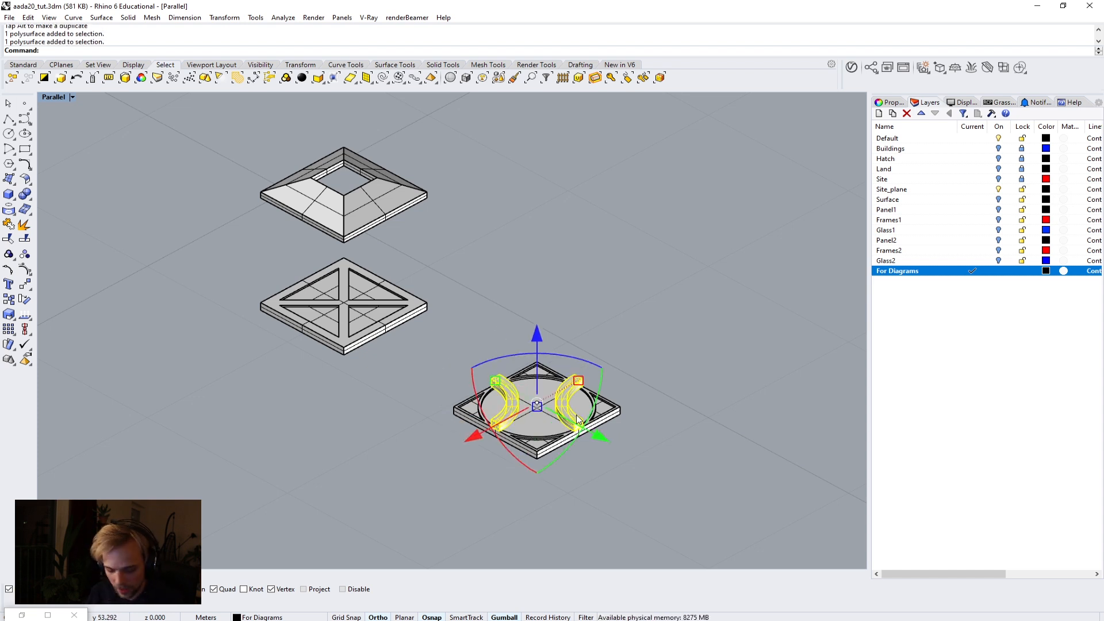
pyautogui.press('Return')
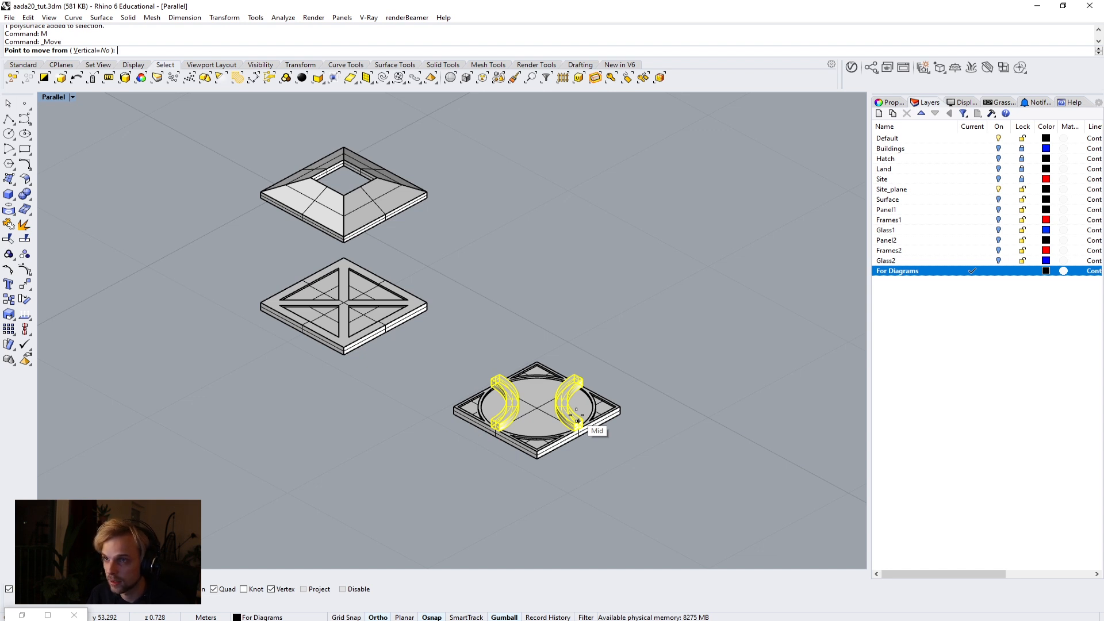
pyautogui.write('v')
pyautogui.press('Return')
pyautogui.click(453, 410)
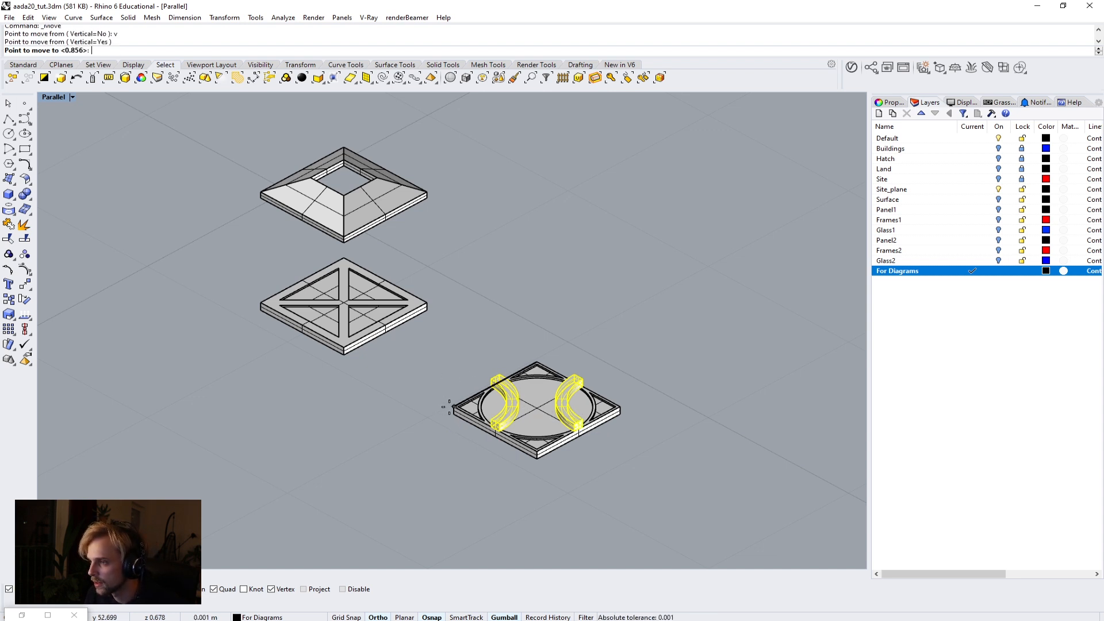
pyautogui.scroll(3, 355, 235)
pyautogui.click(368, 252)
pyautogui.click(512, 253)
pyautogui.scroll(-2, 513, 254)
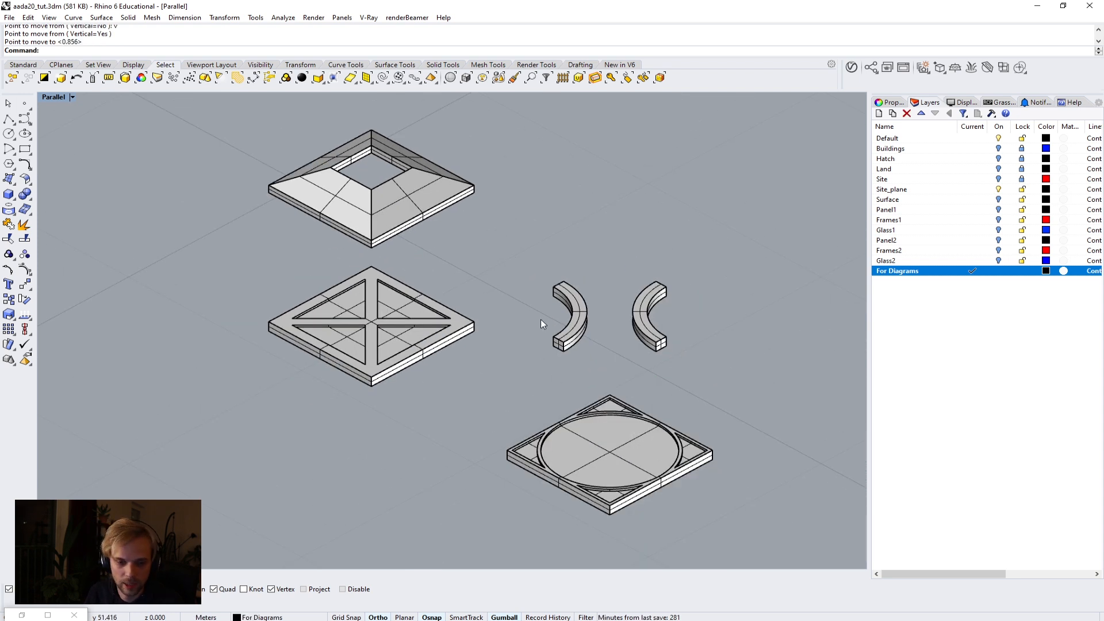
# Step: Duplicate all eight pieces of the exploded second panel along the green Y axis, away from the originals
pyautogui.moveTo(432, 288); pyautogui.dragTo(372, 286, button='right')
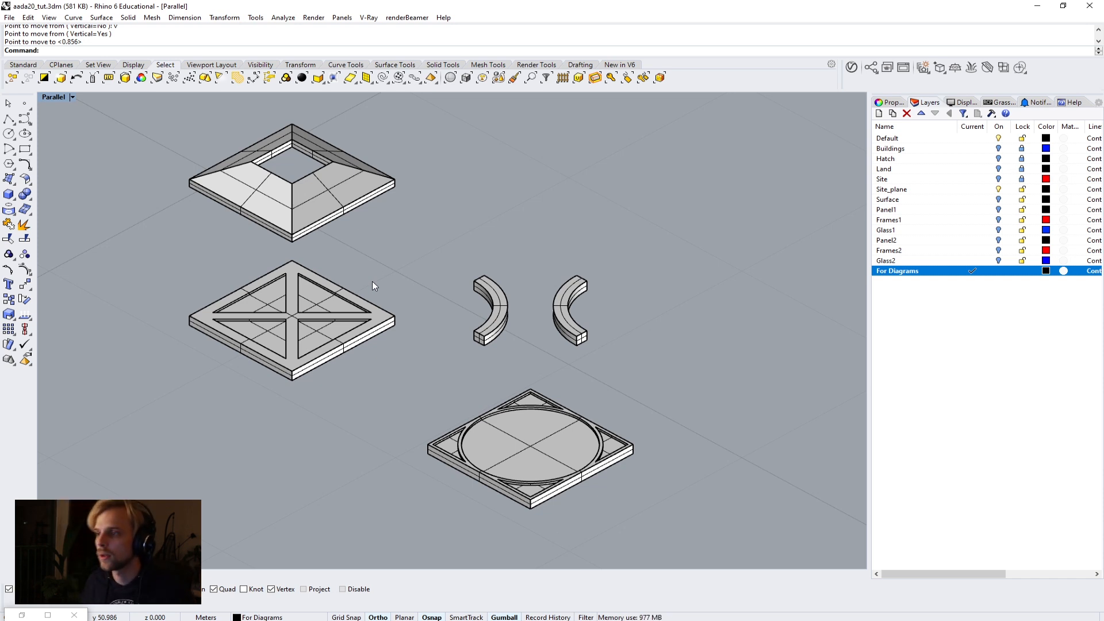
pyautogui.moveTo(330, 247); pyautogui.dragTo(384, 265, button='right')
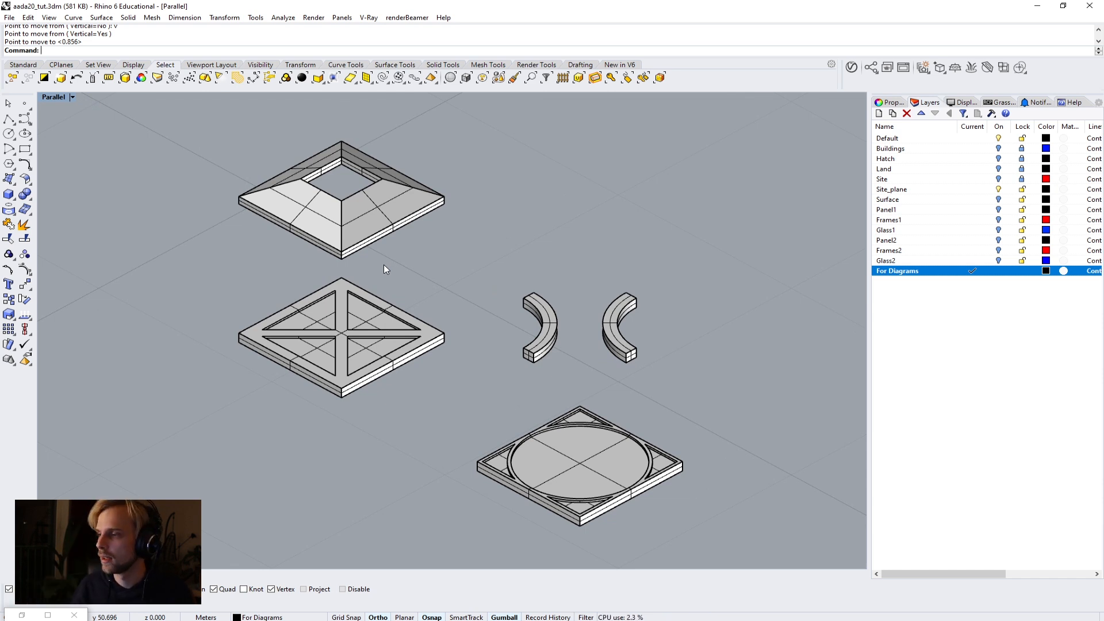
pyautogui.moveTo(362, 252); pyautogui.dragTo(345, 249, button='right')
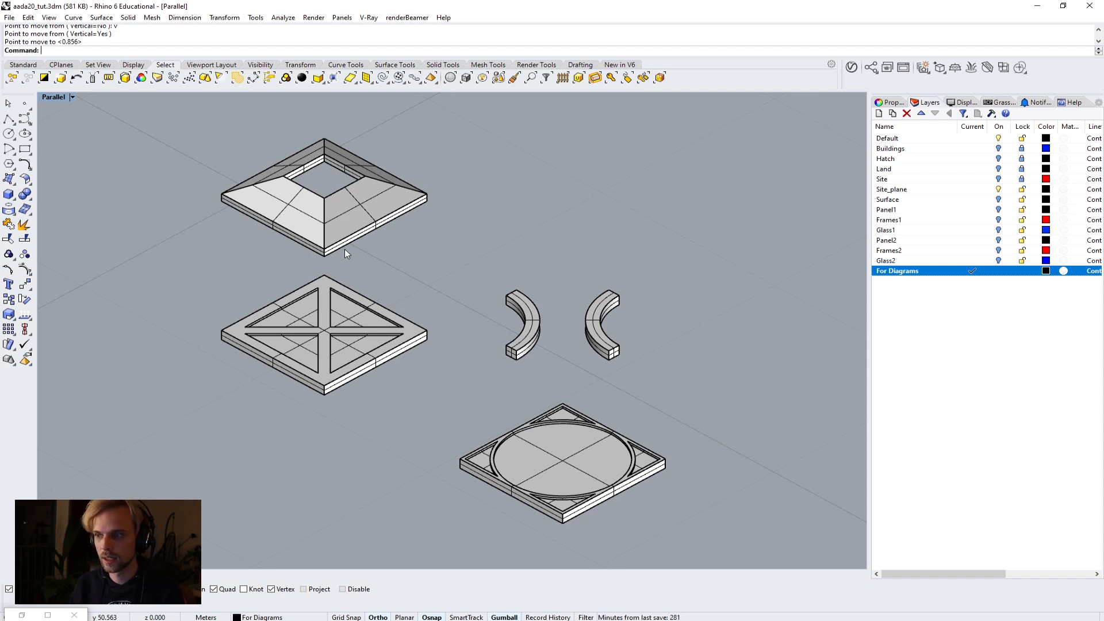
pyautogui.scroll(-5, 418, 185)
pyautogui.moveTo(606, 399); pyautogui.dragTo(458, 227)
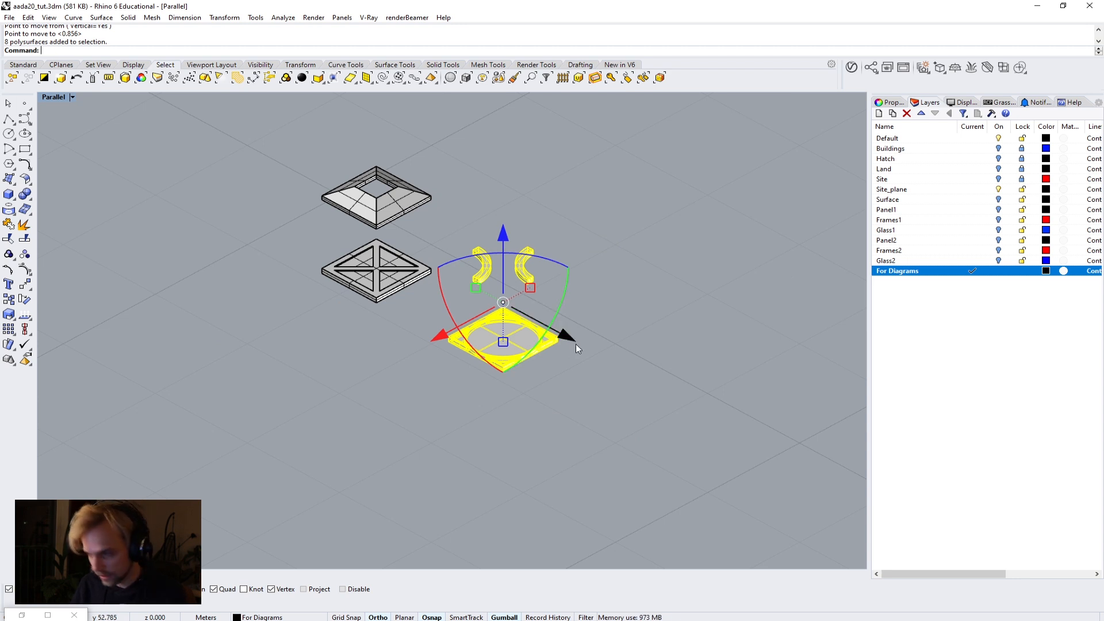
pyautogui.moveTo(568, 335); pyautogui.dragTo(682, 434)
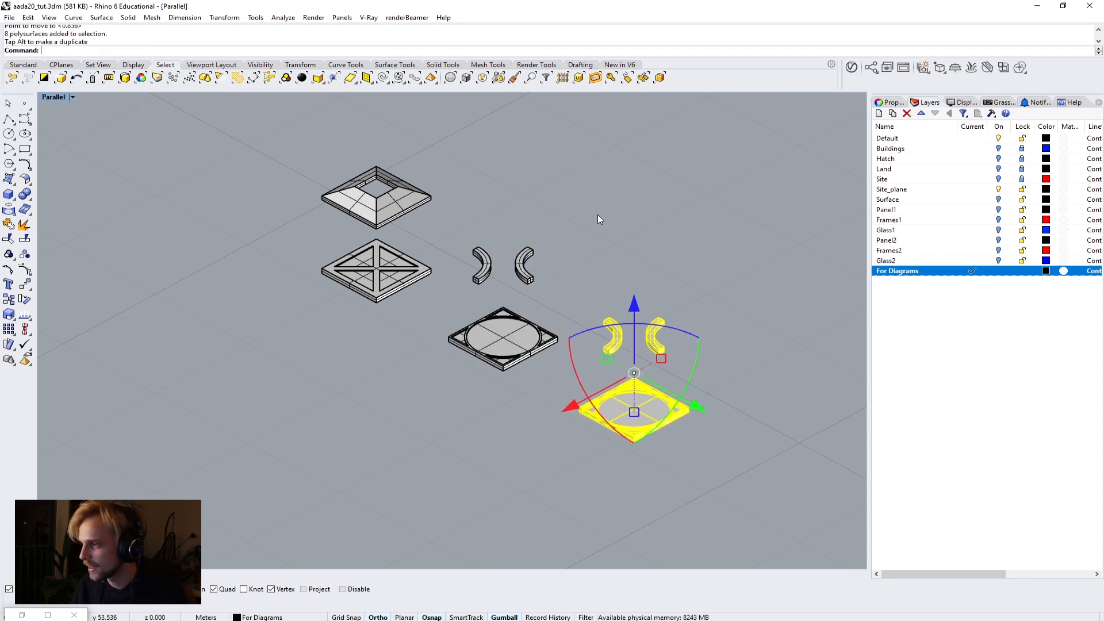
pyautogui.click(596, 213)
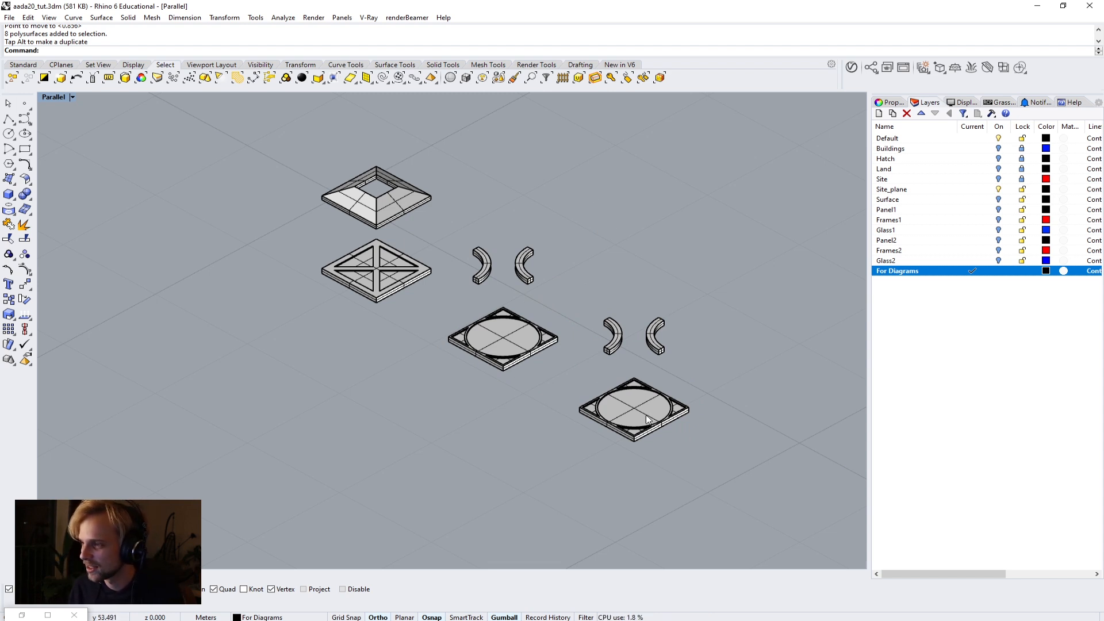
# Step: Shift the new duplicate of the second panel slightly farther along the green Y axis to adjust the spacing
pyautogui.moveTo(751, 460); pyautogui.dragTo(598, 308)
pyautogui.moveTo(712, 420); pyautogui.dragTo(706, 412)
pyautogui.click(595, 233)
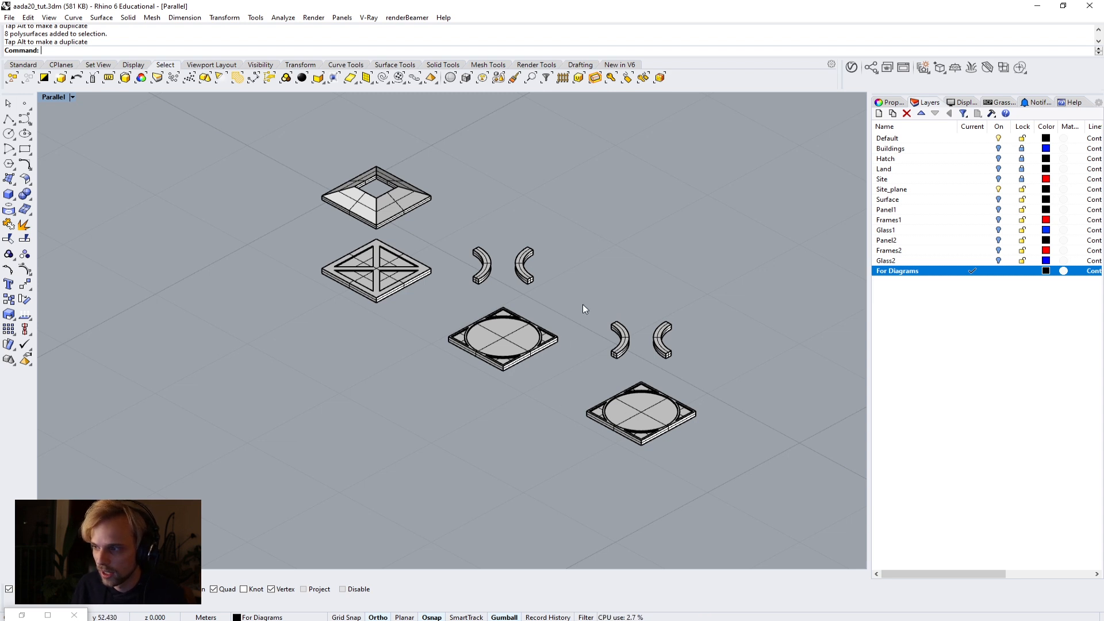
# Step: Frame all the exploded panels and save the viewport with NamedView as "View of elements"
pyautogui.scroll(2, 604, 378)
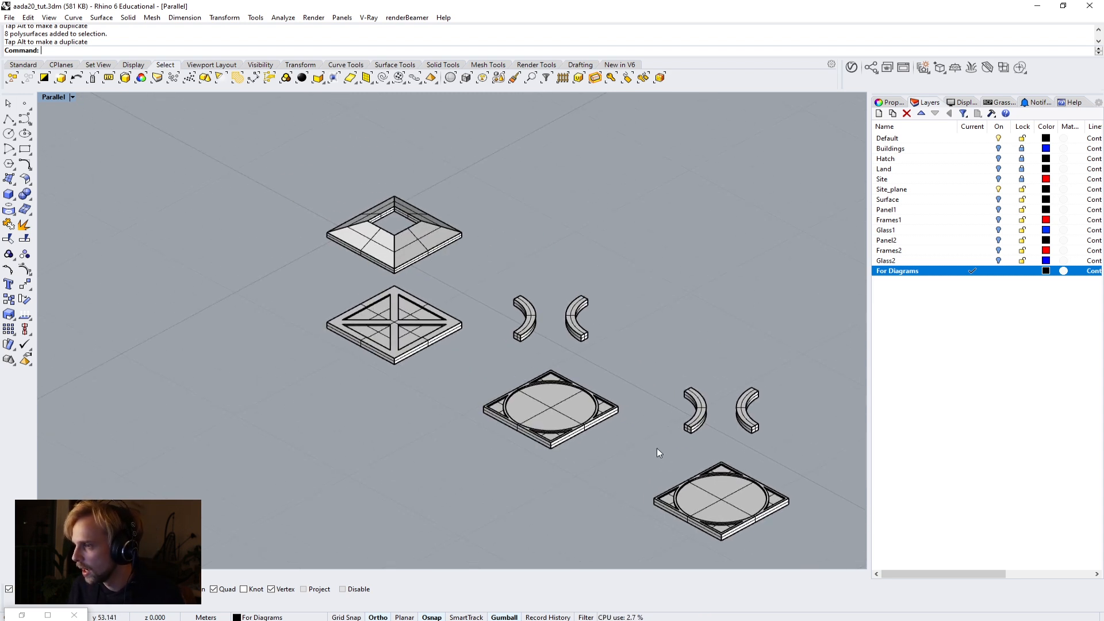
pyautogui.scroll(-2, 501, 394)
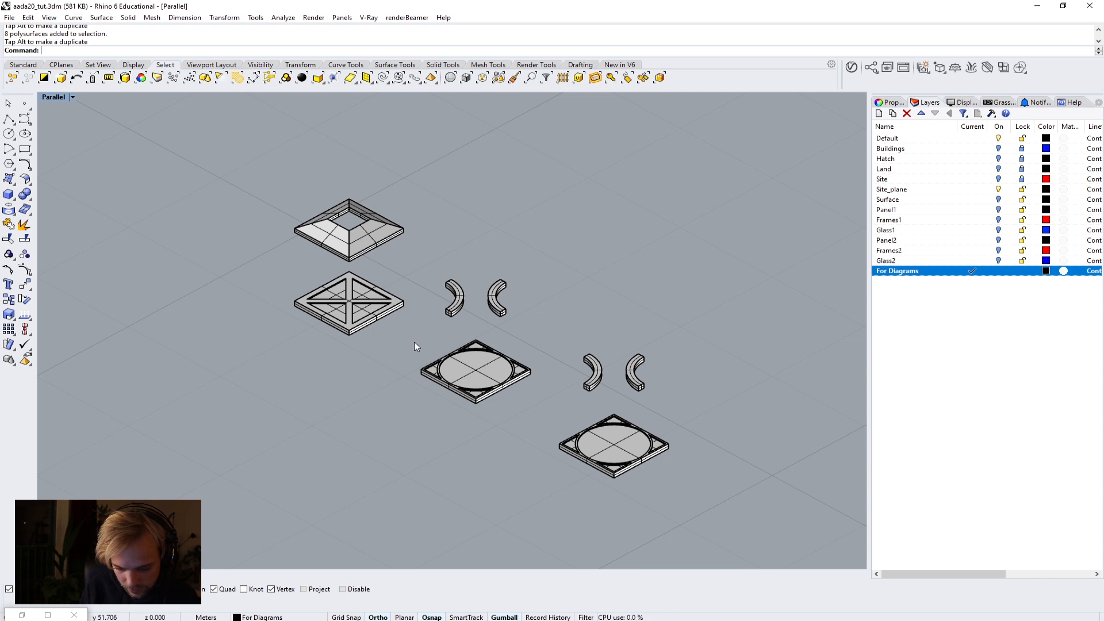
pyautogui.write('NamedVi')
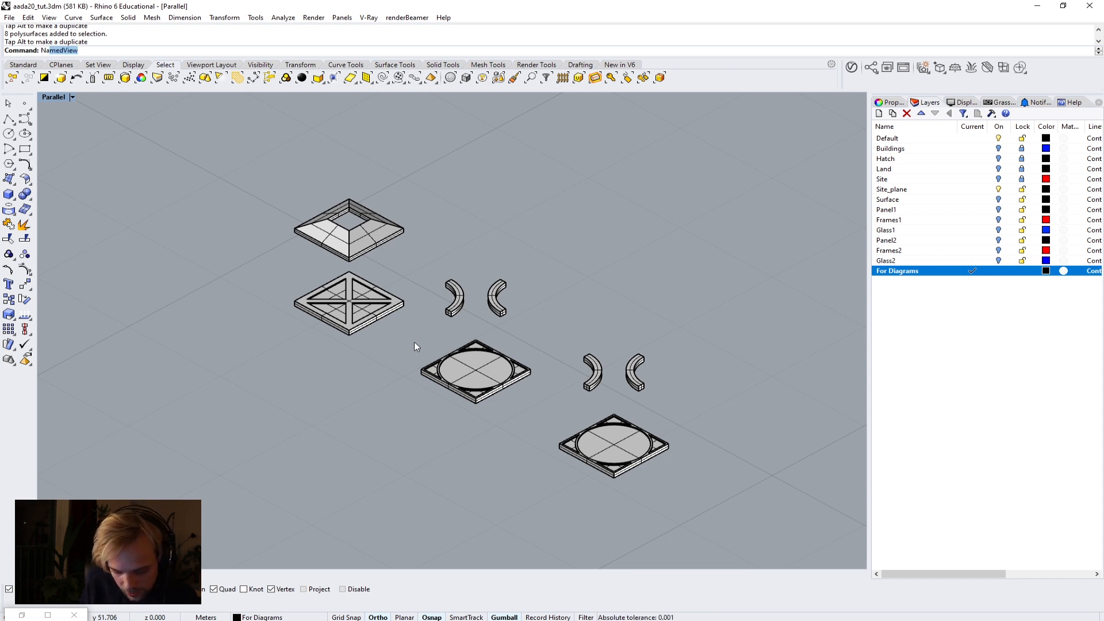
pyautogui.write('ew')
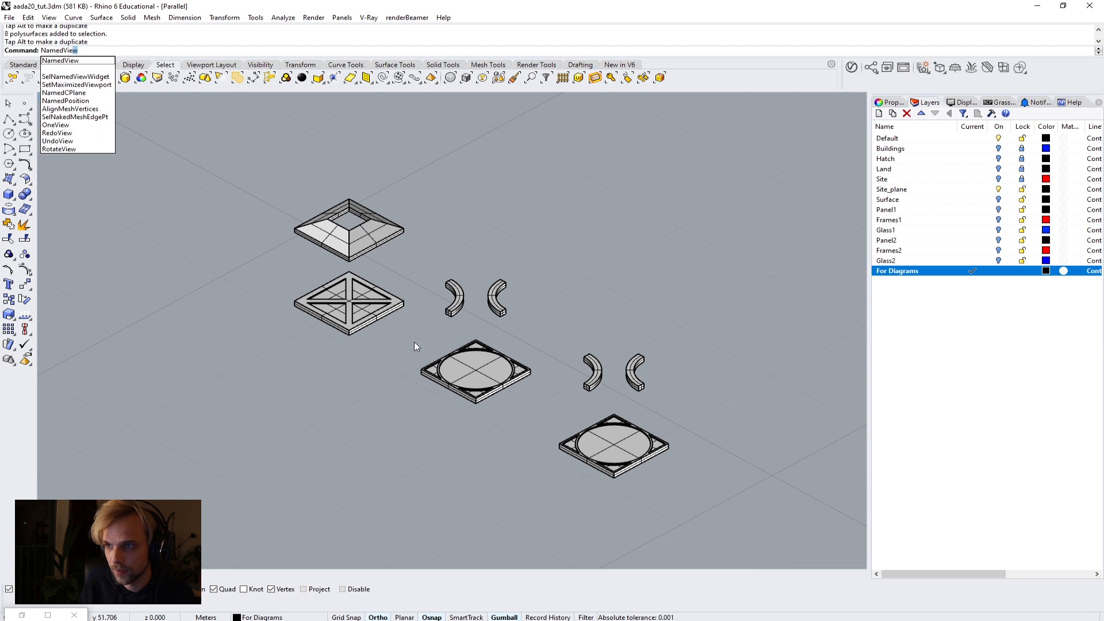
pyautogui.press('Return')
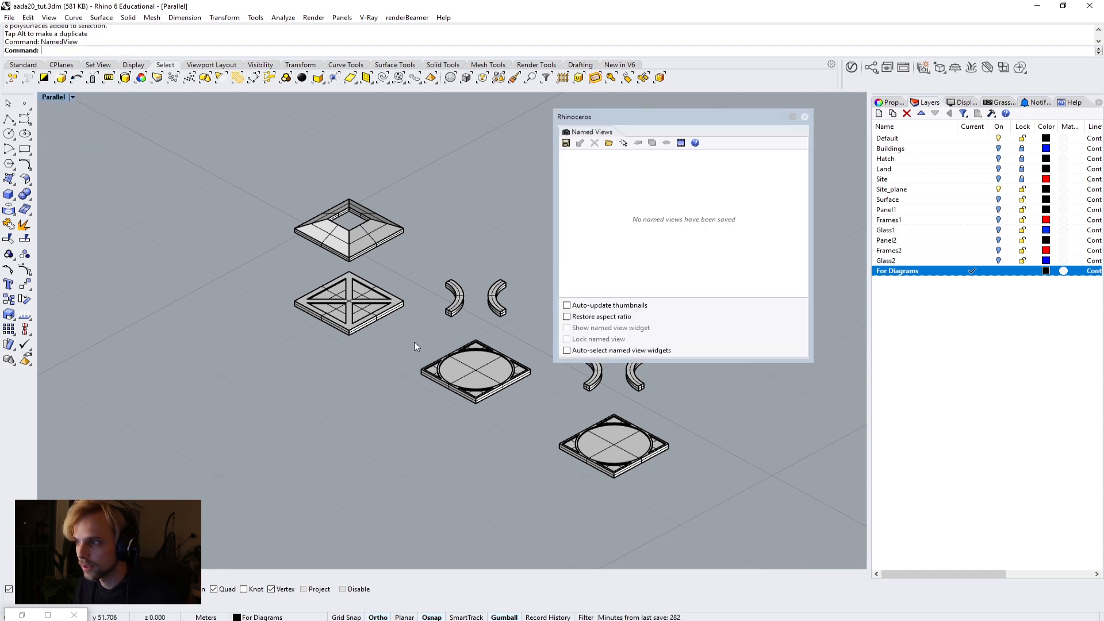
pyautogui.moveTo(683, 115); pyautogui.dragTo(736, 112)
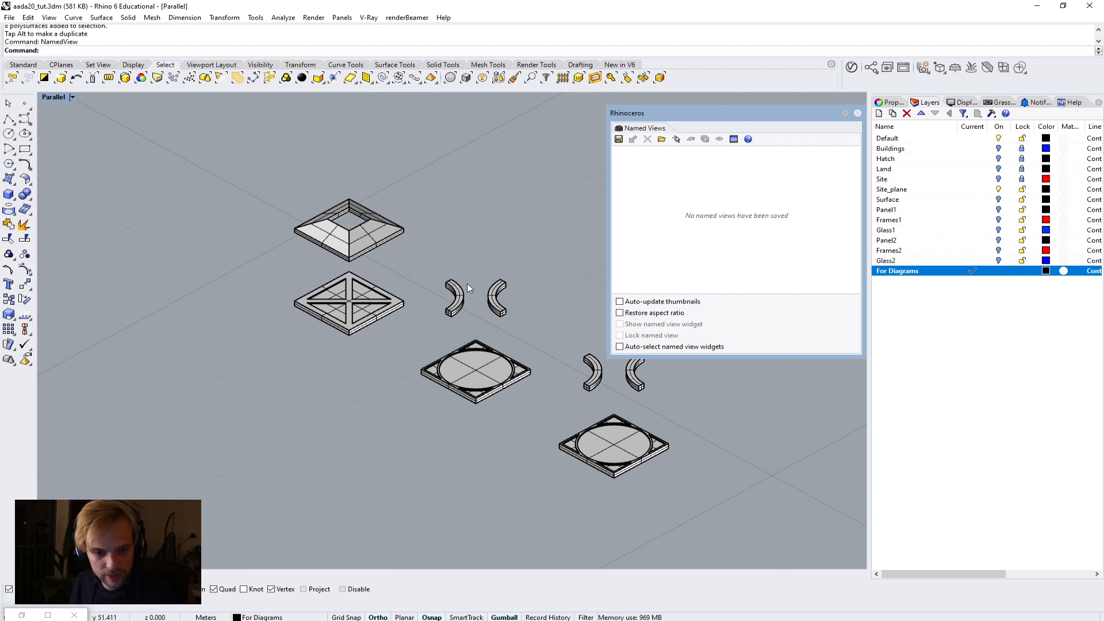
pyautogui.click(619, 139)
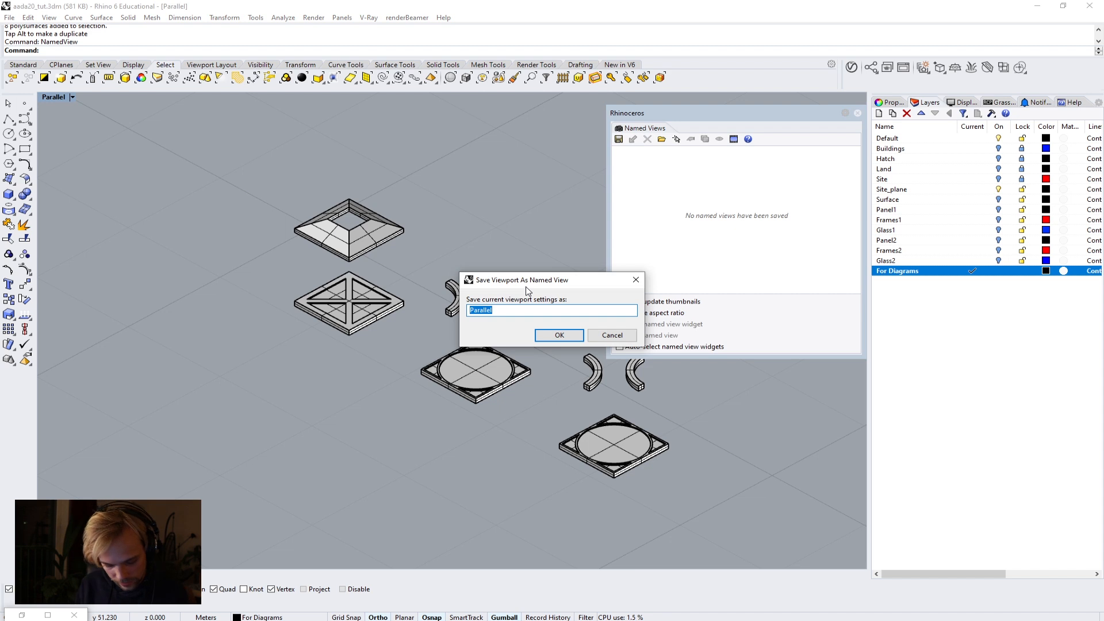
pyautogui.write('View of elements')
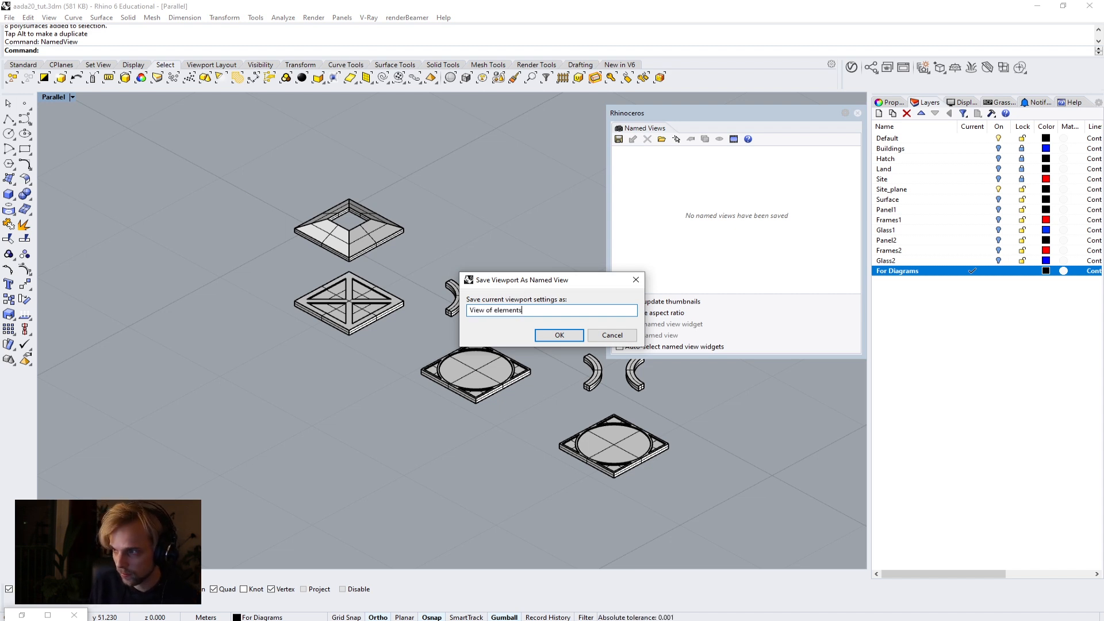
pyautogui.press('Return')
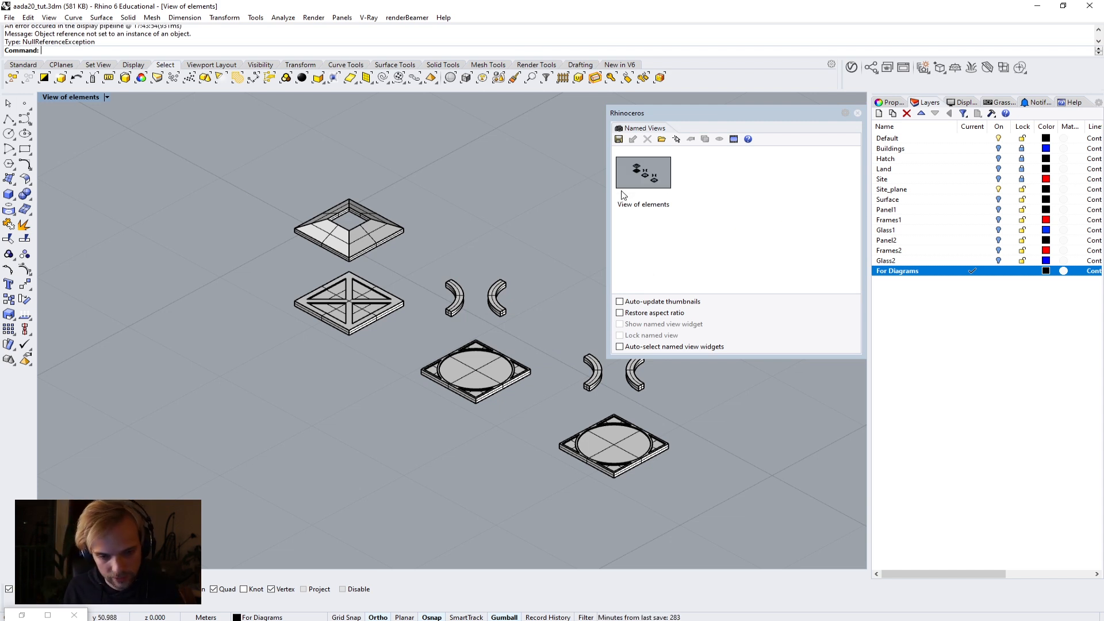
# Step: Orbit away from the panels, restore the "View of elements" named view, and dock the Named Views panel beneath the Layers list
pyautogui.scroll(5, 423, 240)
pyautogui.scroll(-5, 423, 240)
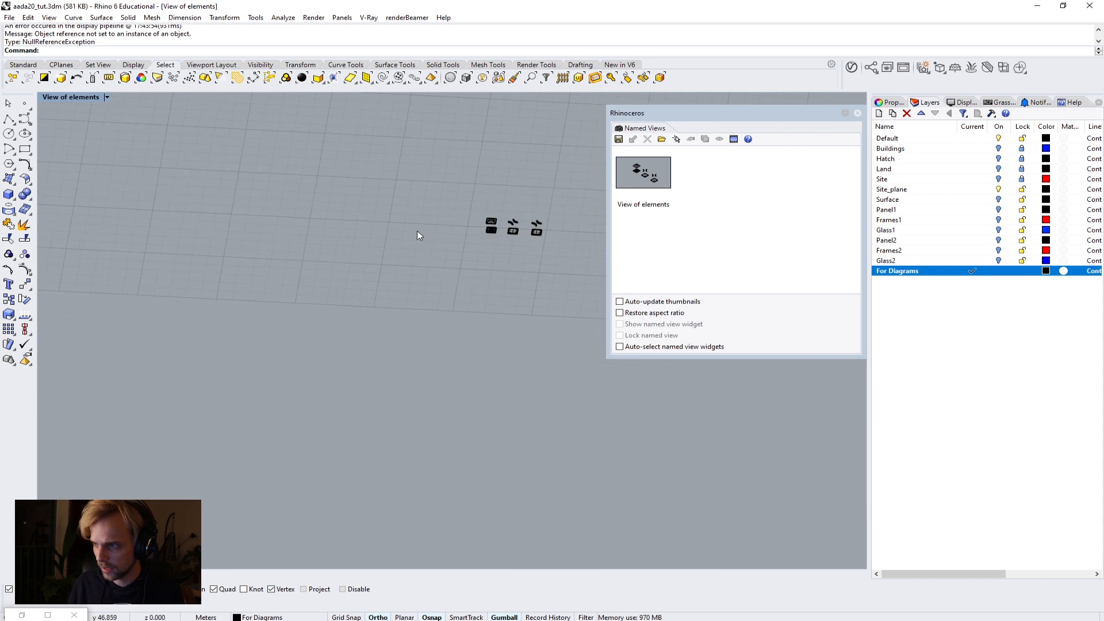
pyautogui.moveTo(417, 214); pyautogui.dragTo(465, 266, button='right')
pyautogui.scroll(5, 310, 306)
pyautogui.scroll(6, 242, 416)
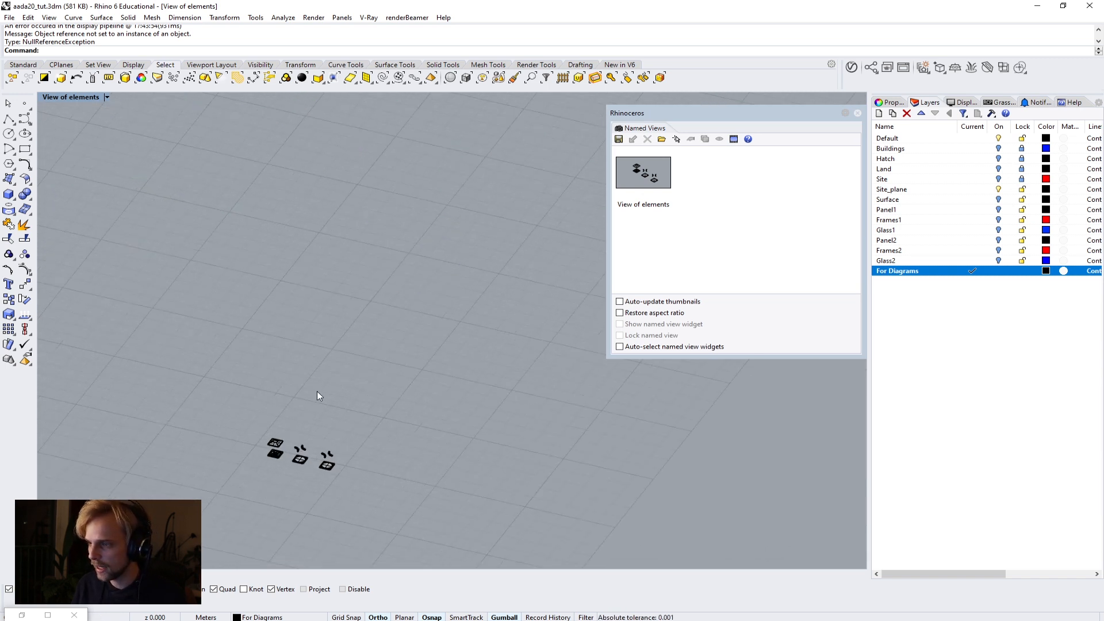
pyautogui.doubleClick(651, 183)
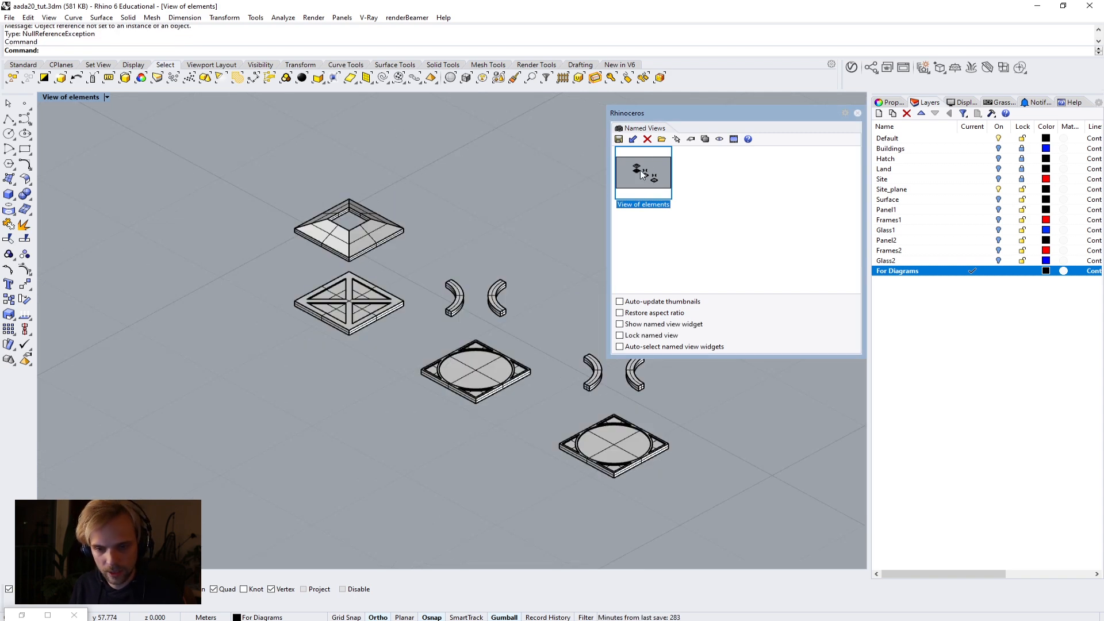
pyautogui.click(712, 197)
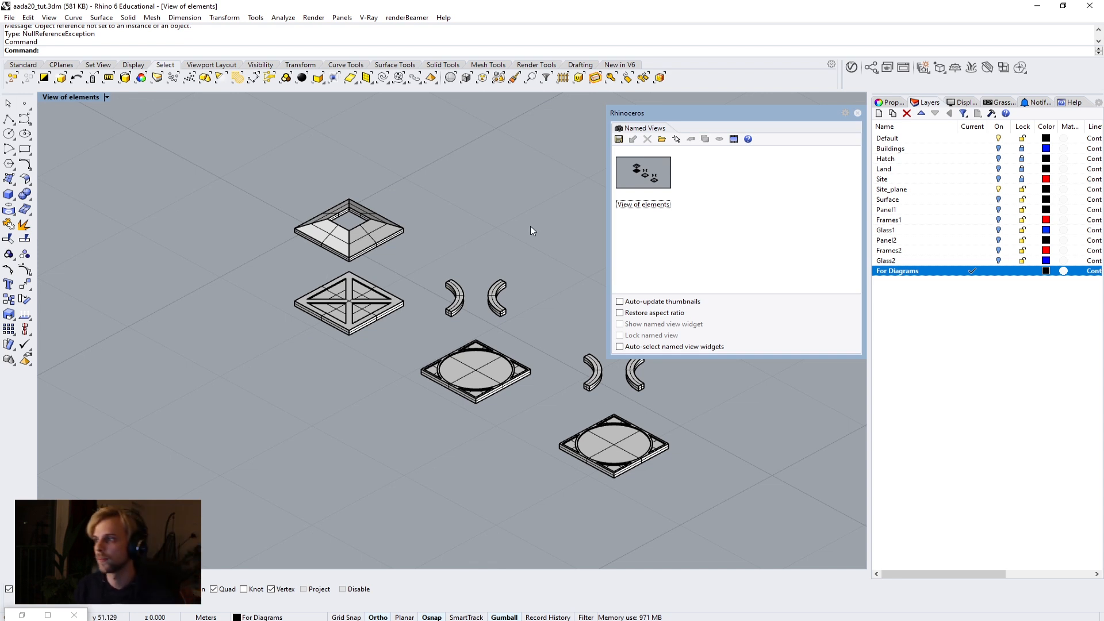
pyautogui.moveTo(699, 116); pyautogui.dragTo(978, 478)
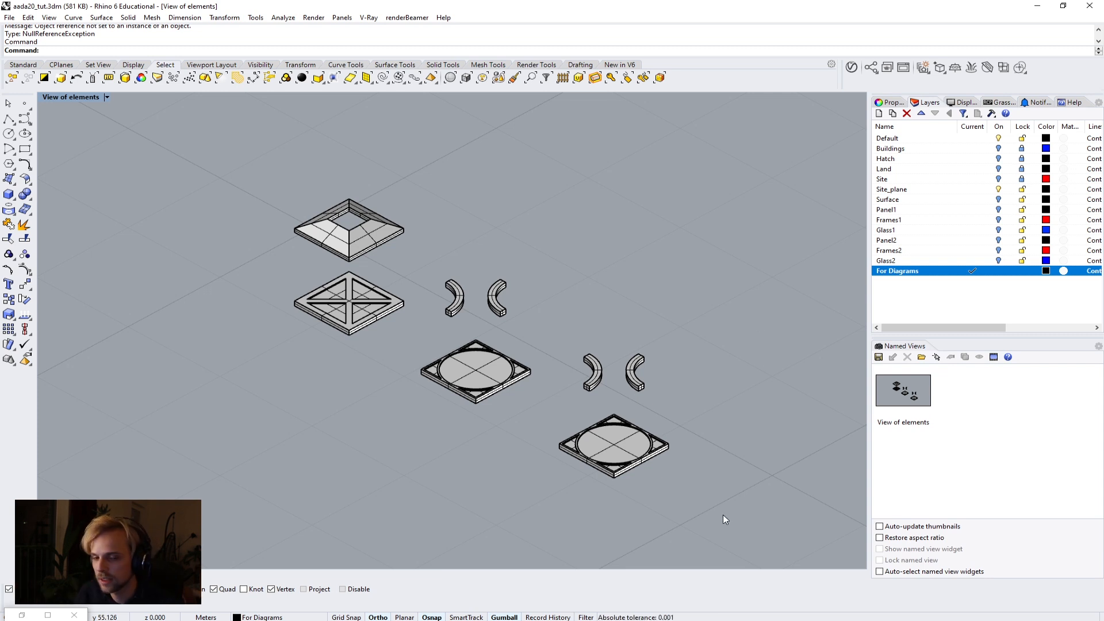
# Step: Switch the "View of elements" viewport to the Arctic display mode and show its Display settings
pyautogui.click(108, 98)
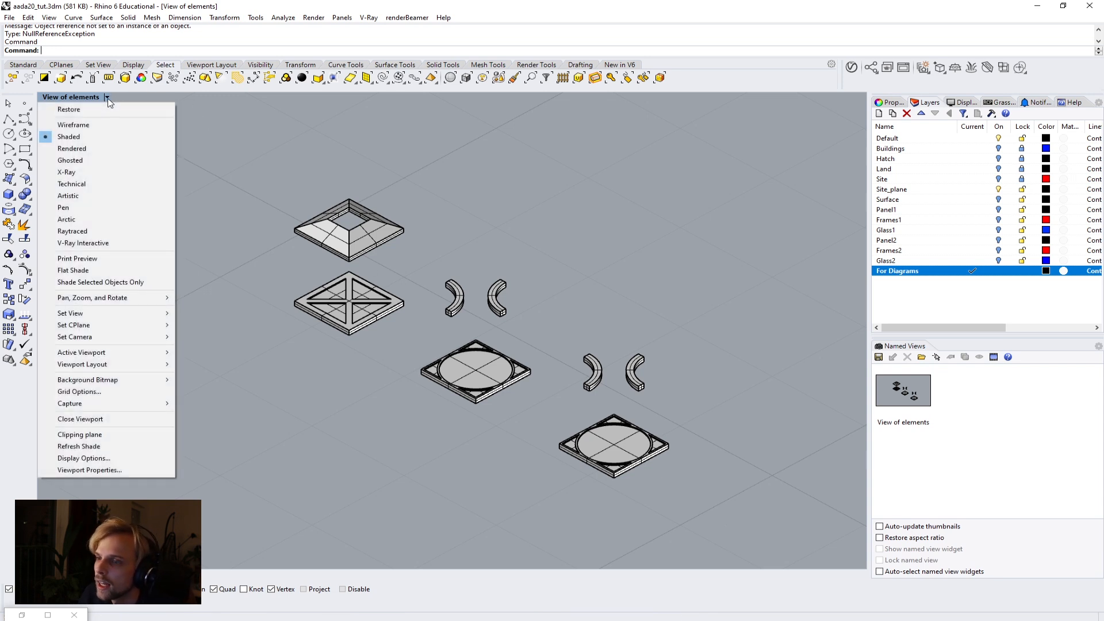
pyautogui.click(77, 220)
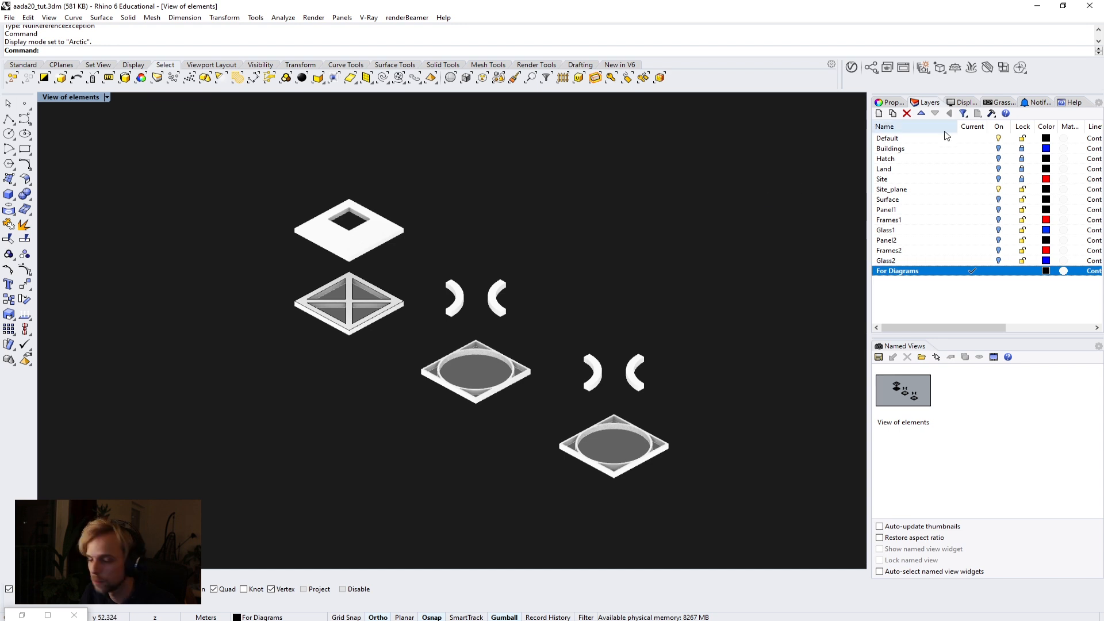
pyautogui.click(962, 103)
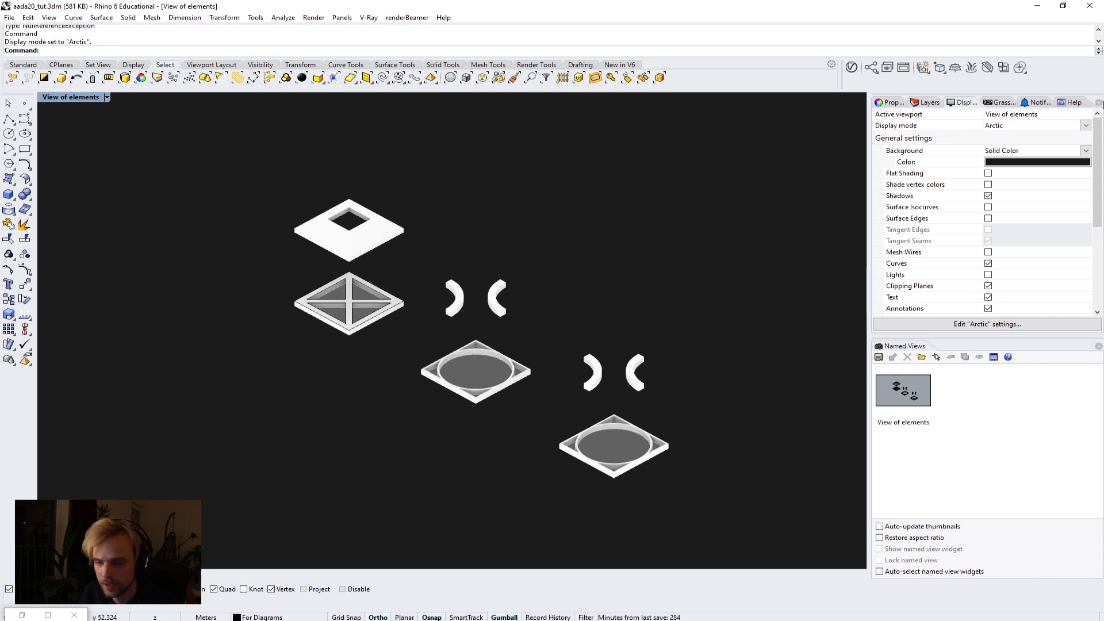
pyautogui.click(1098, 103)
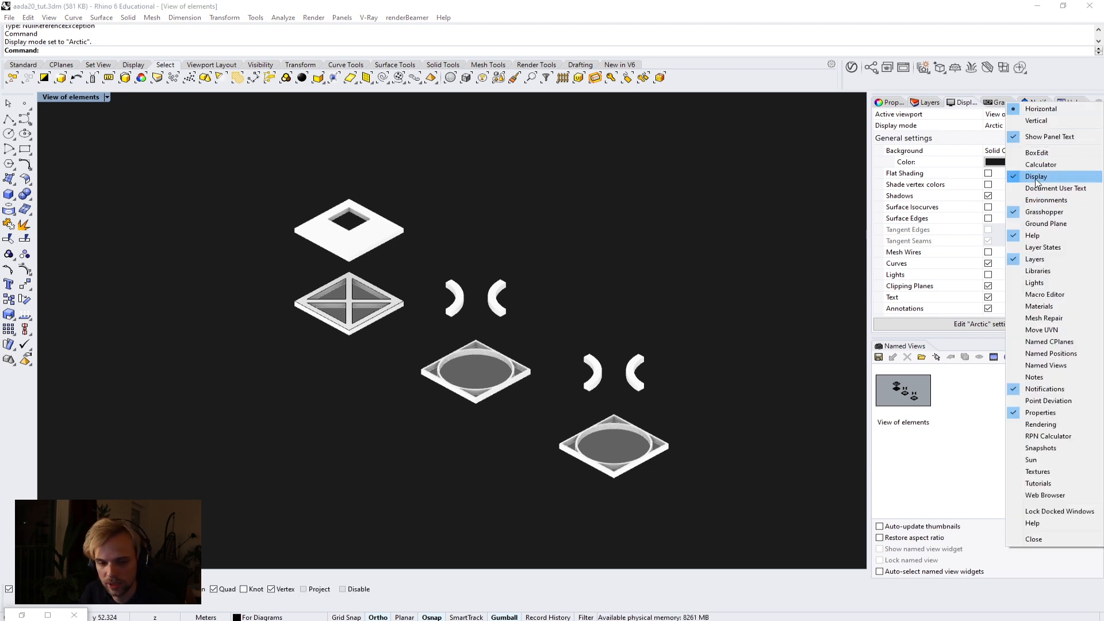
pyautogui.click(747, 3)
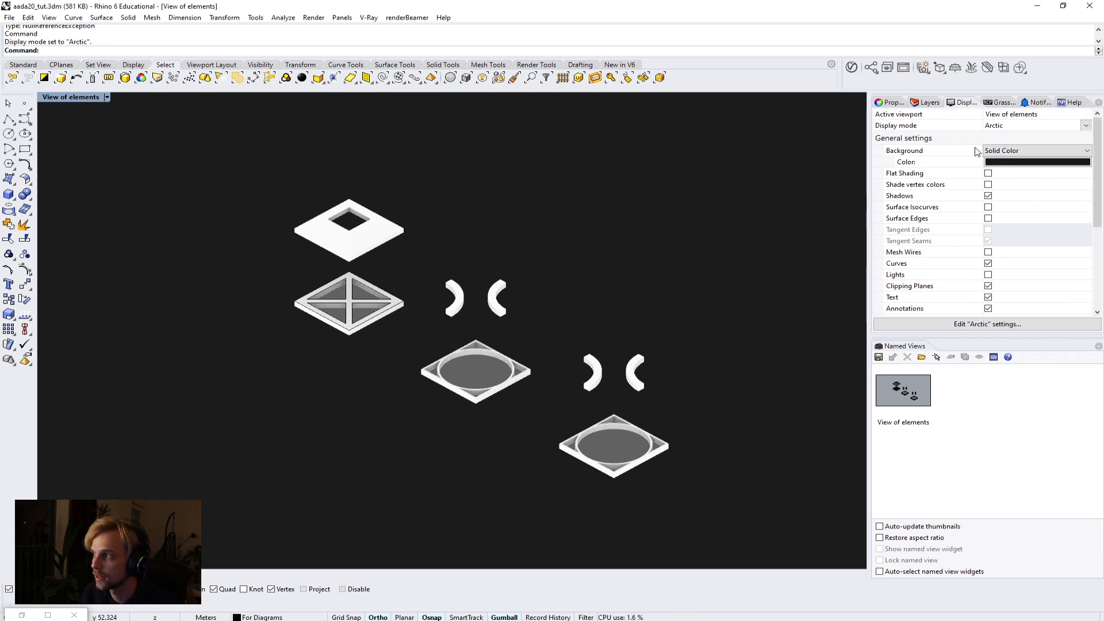
# Step: Set the Arctic display background to a solid white color and turn on surface edges
pyautogui.click(1011, 152)
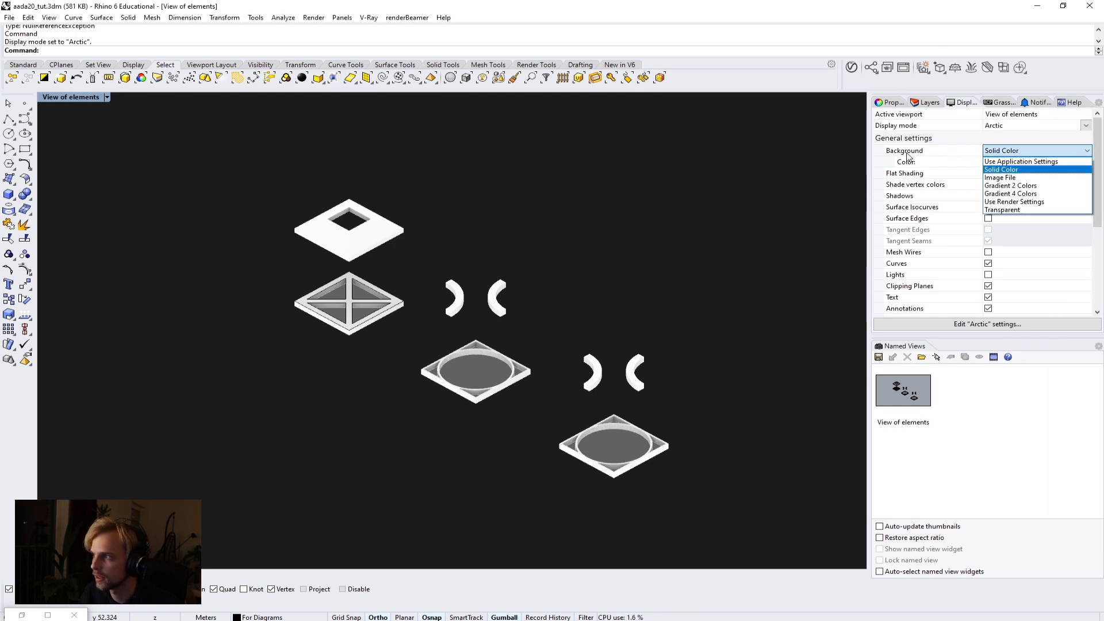
pyautogui.click(1000, 161)
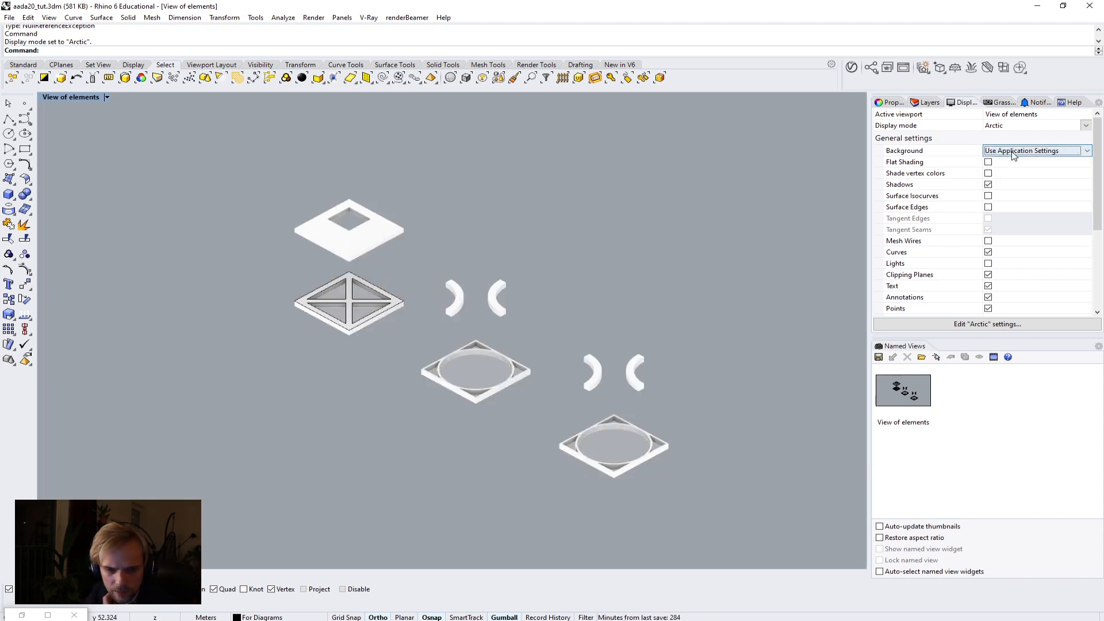
pyautogui.click(1012, 152)
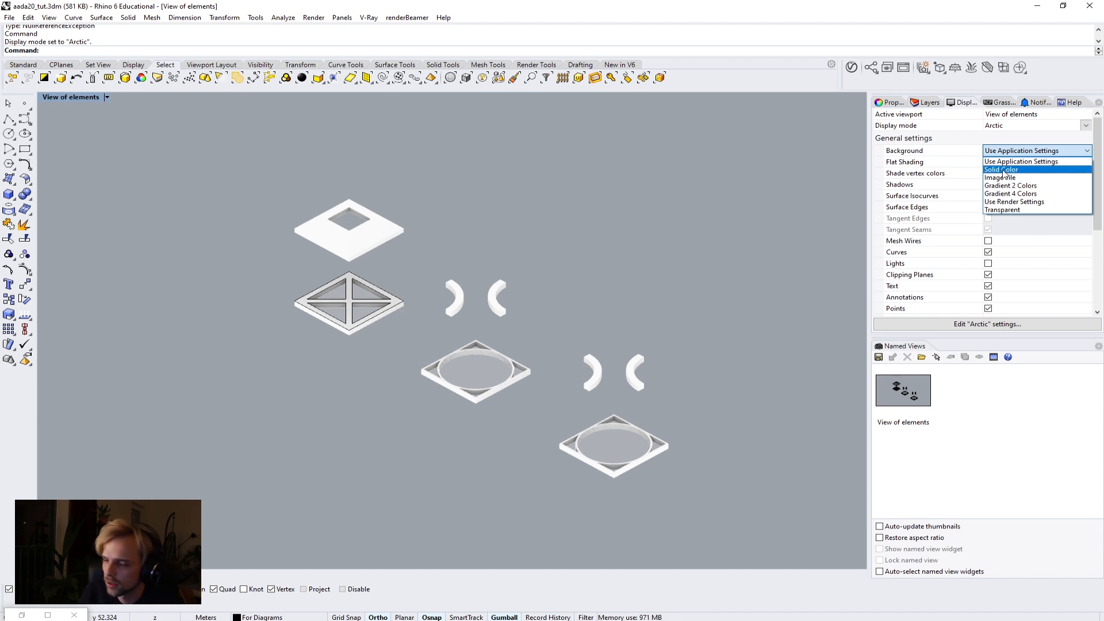
pyautogui.click(1003, 169)
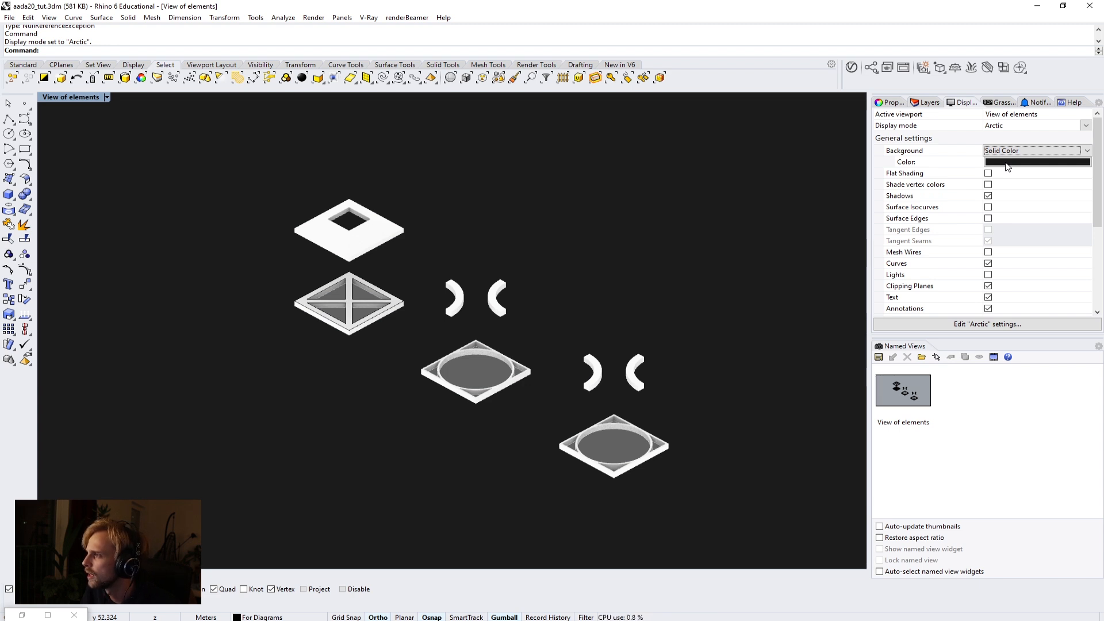
pyautogui.click(1007, 167)
pyautogui.click(428, 205)
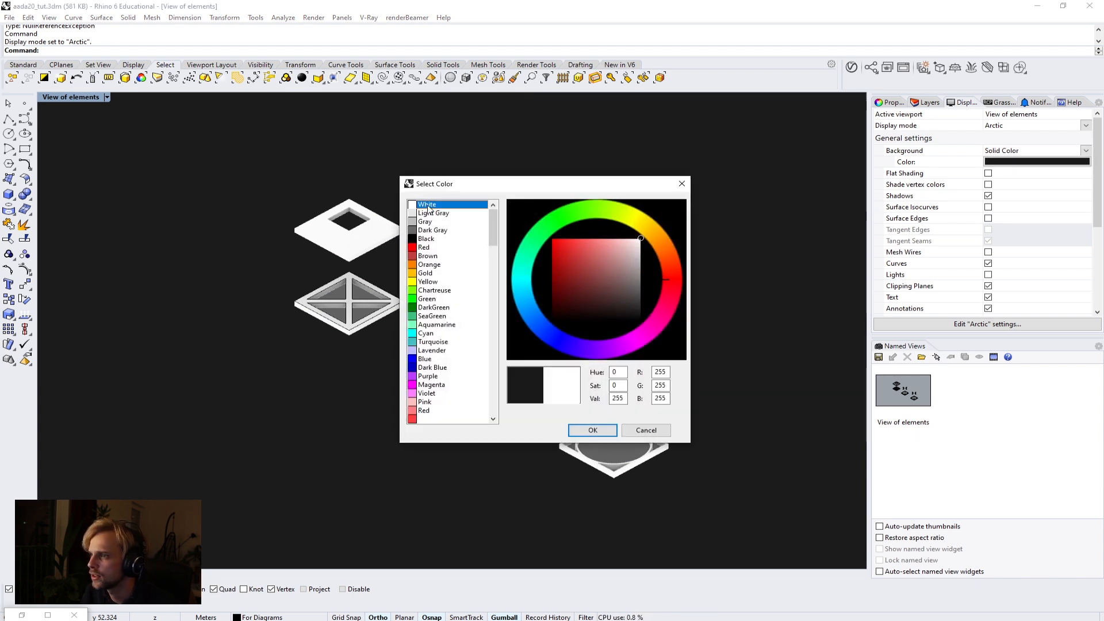
pyautogui.click(590, 431)
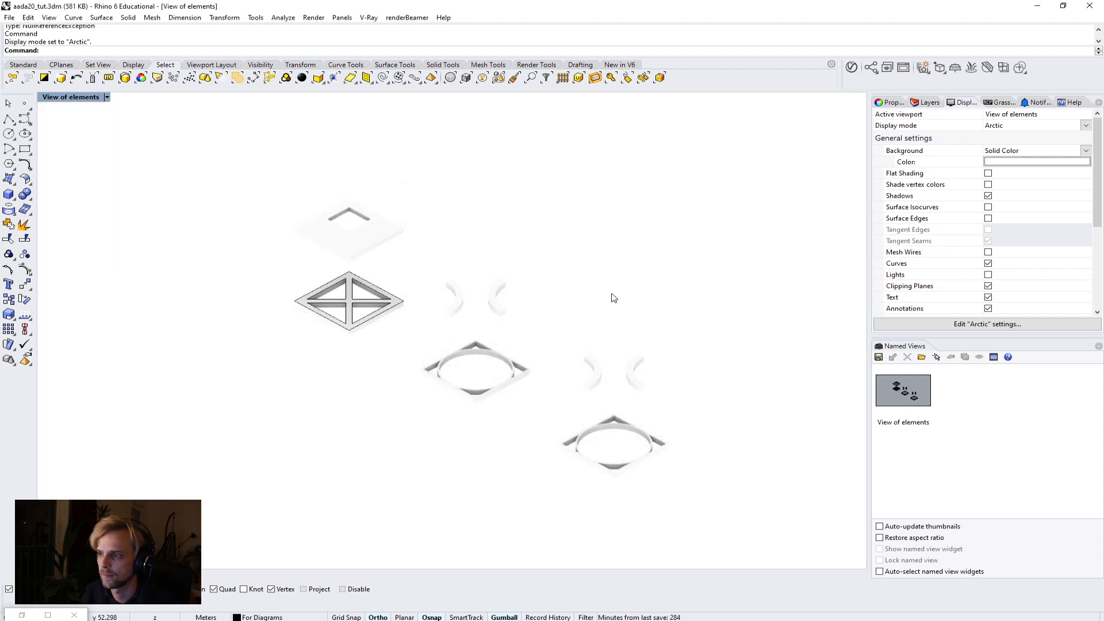
pyautogui.moveTo(617, 297); pyautogui.dragTo(598, 294, button='right')
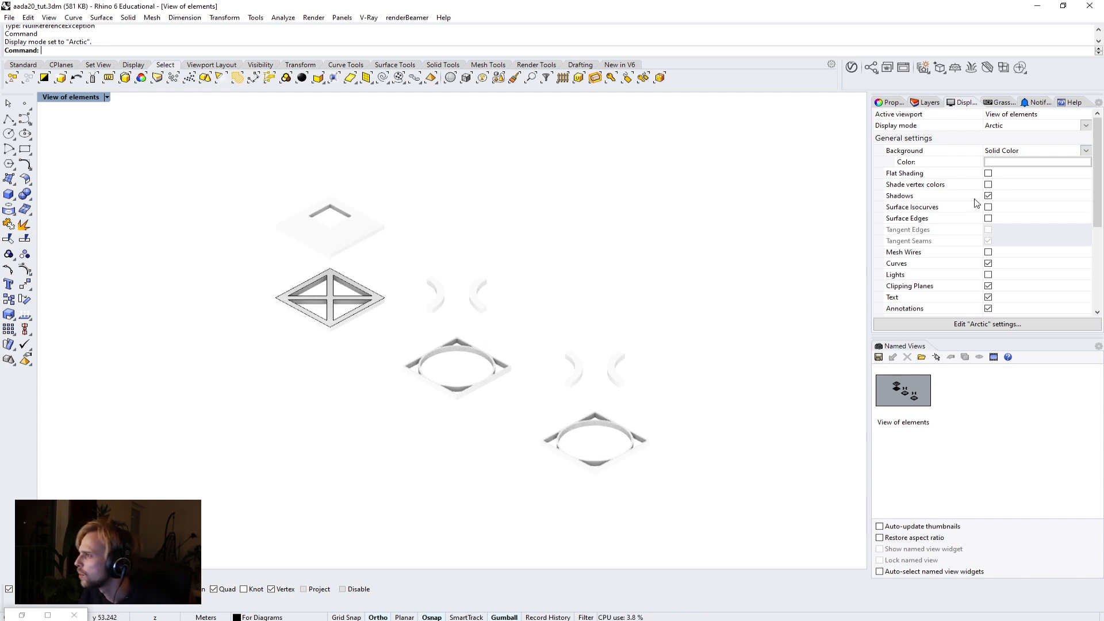
pyautogui.click(988, 220)
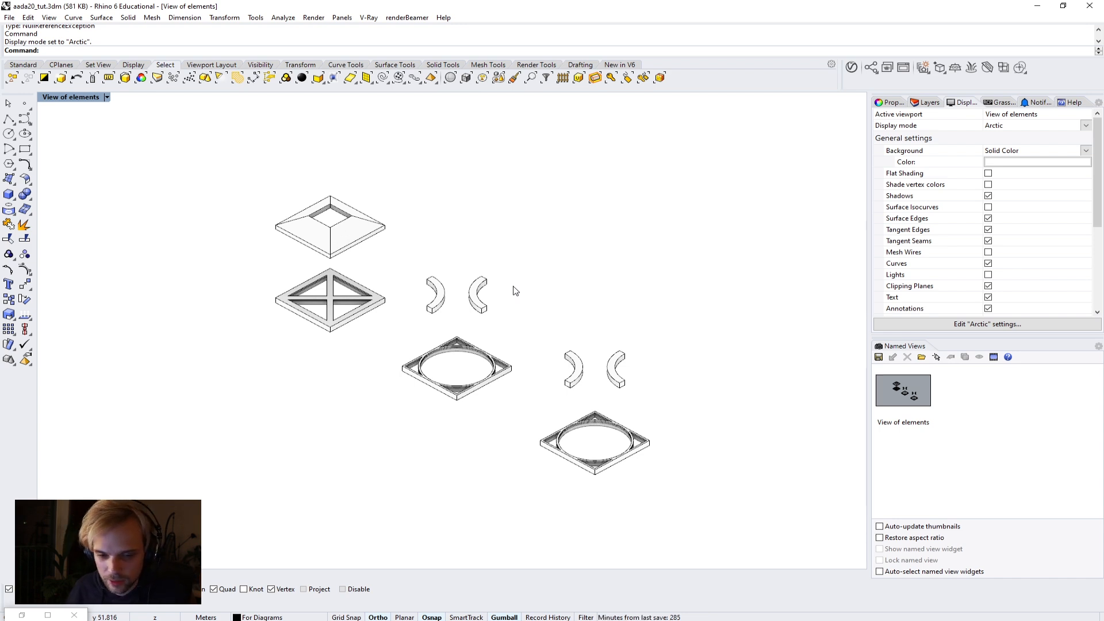
# Step: Start ViewCaptureToFile for "View of elements" with a Custom resolution and a scale of 1
pyautogui.scroll(3, 488, 248)
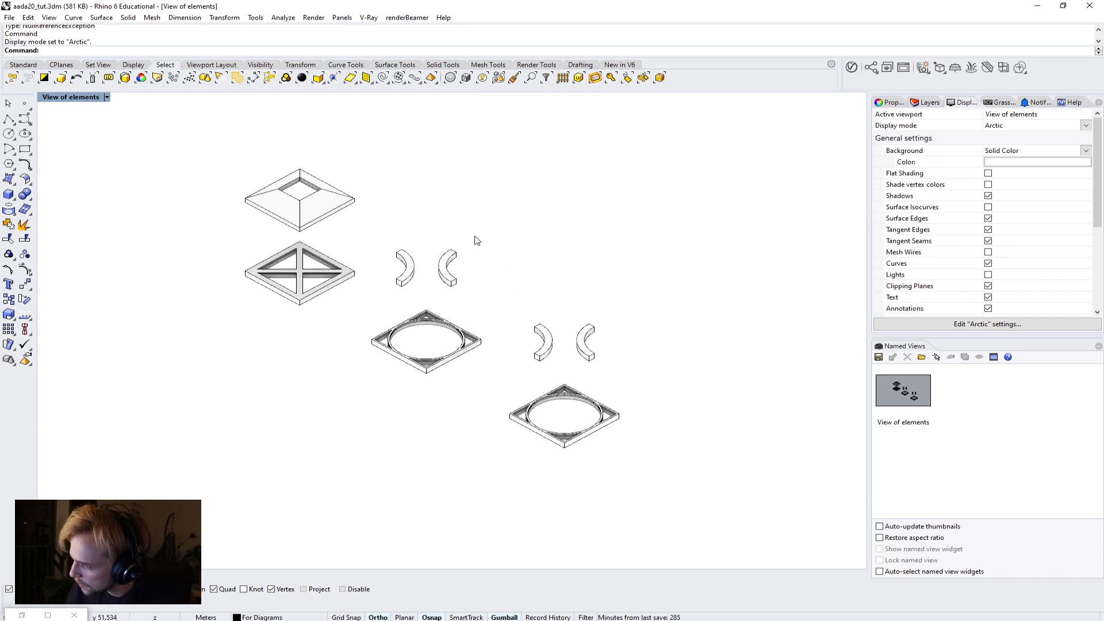
pyautogui.moveTo(476, 240); pyautogui.dragTo(499, 250, button='right')
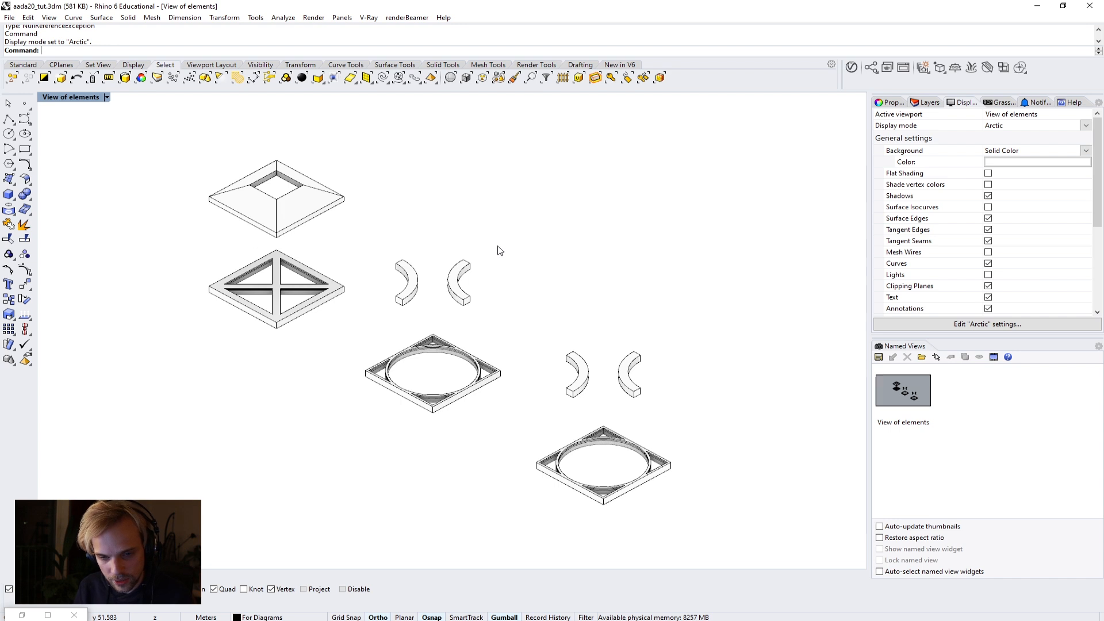
pyautogui.write('iewCaptureToFile')
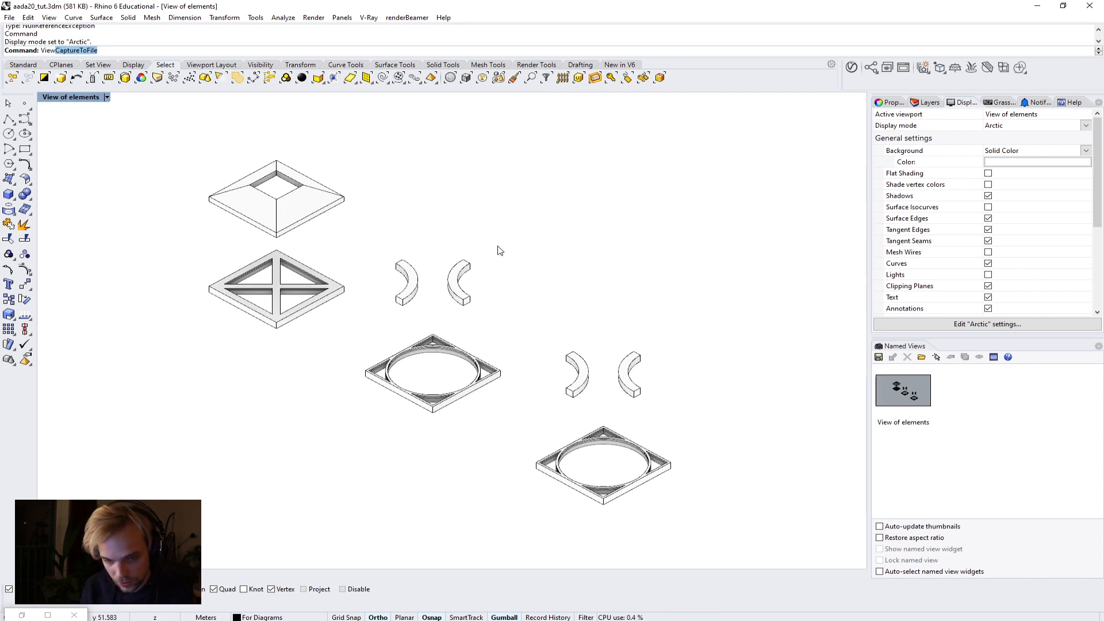
pyautogui.press('Return')
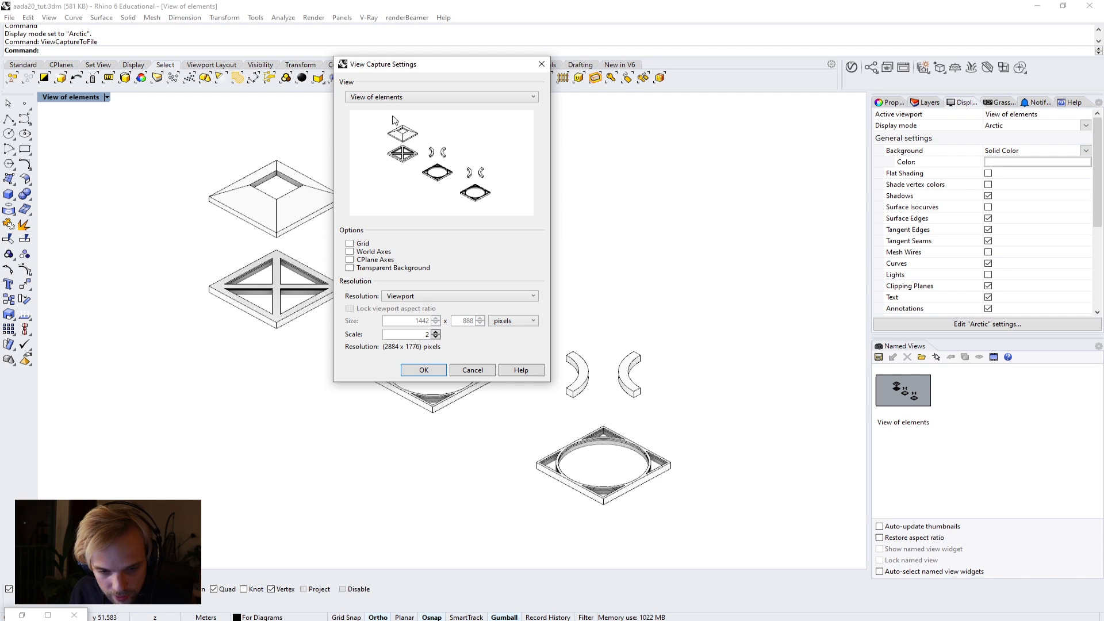
pyautogui.click(426, 299)
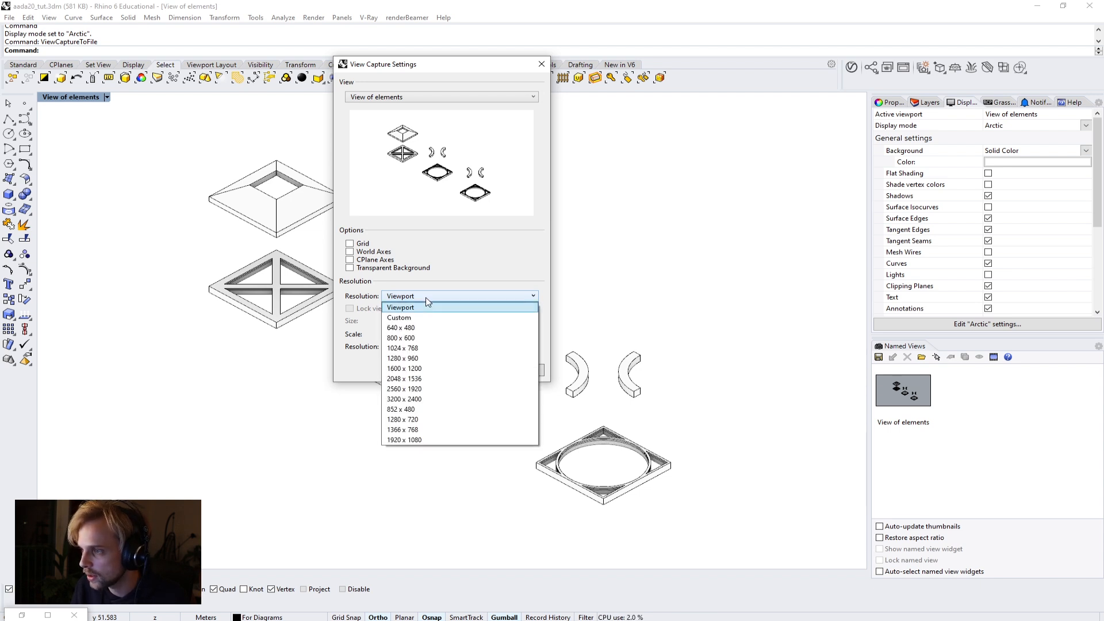
pyautogui.click(429, 313)
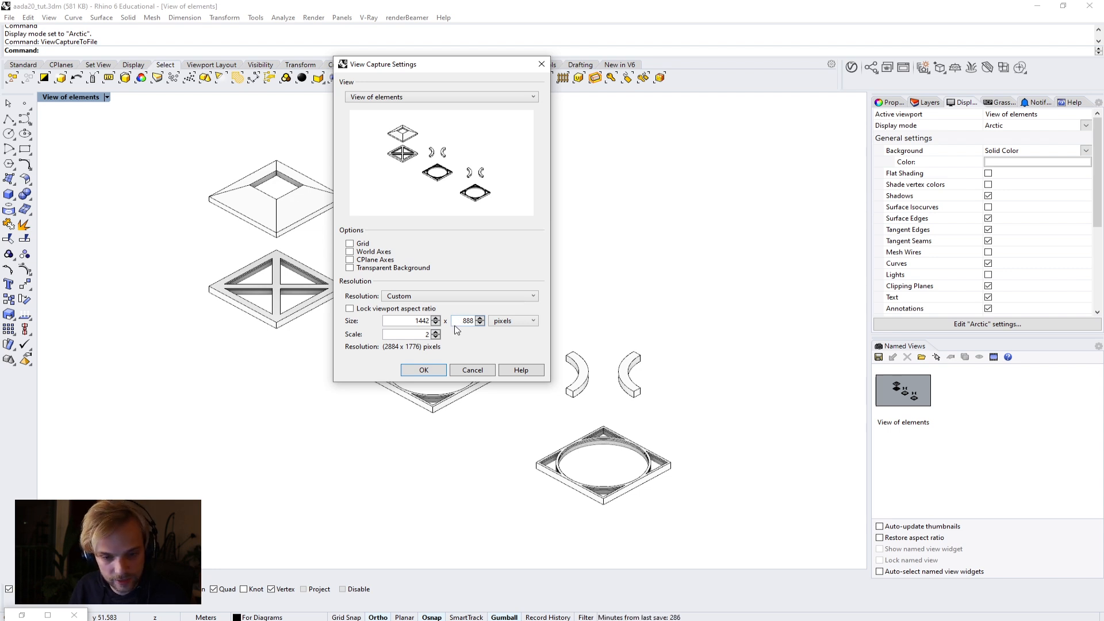
pyautogui.click(436, 337)
pyautogui.moveTo(419, 334); pyautogui.dragTo(476, 340)
pyautogui.write('1')
# Step: Set the view capture size to 3000 x 2000 pixels and accept the capture settings
pyautogui.doubleClick(409, 320)
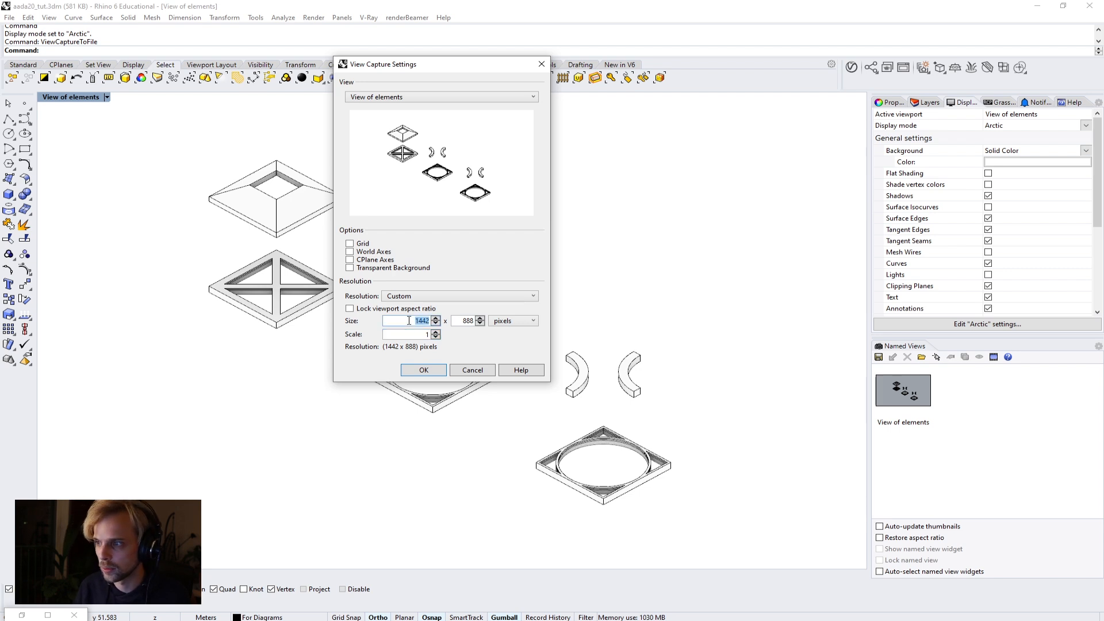
pyautogui.doubleClick(466, 322)
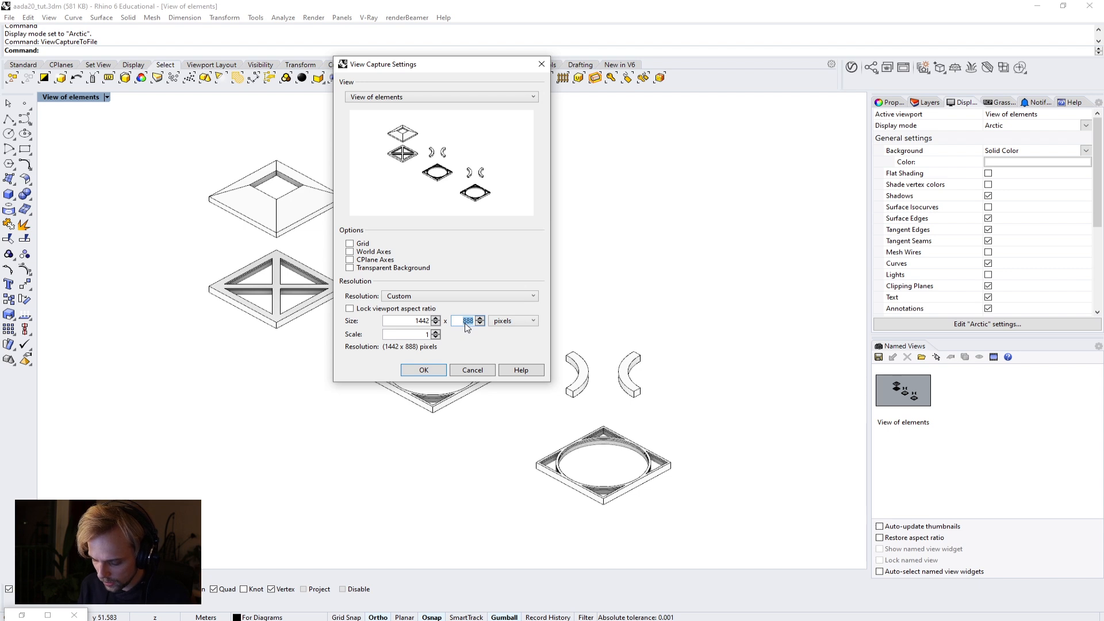
pyautogui.write('2000')
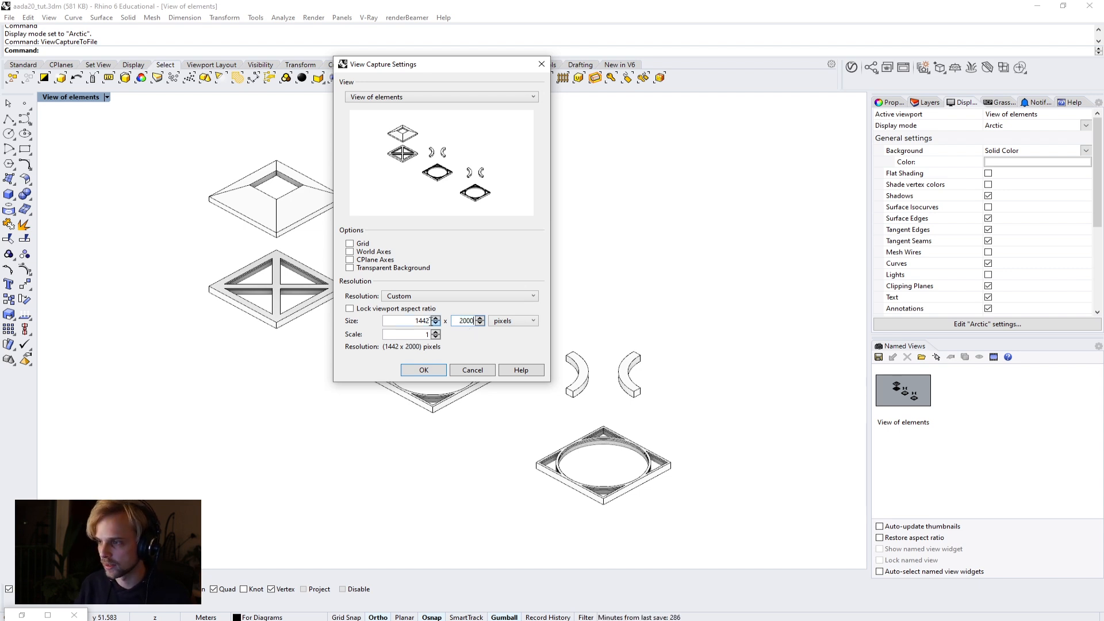
pyautogui.hotkey('shift', 'Tab')
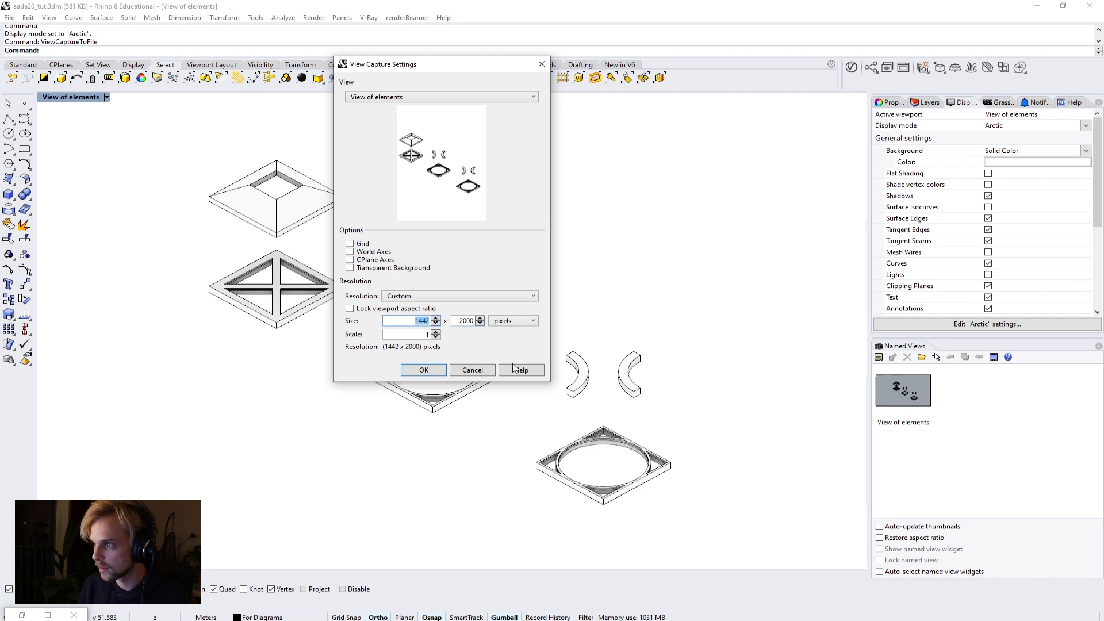
pyautogui.write('3000')
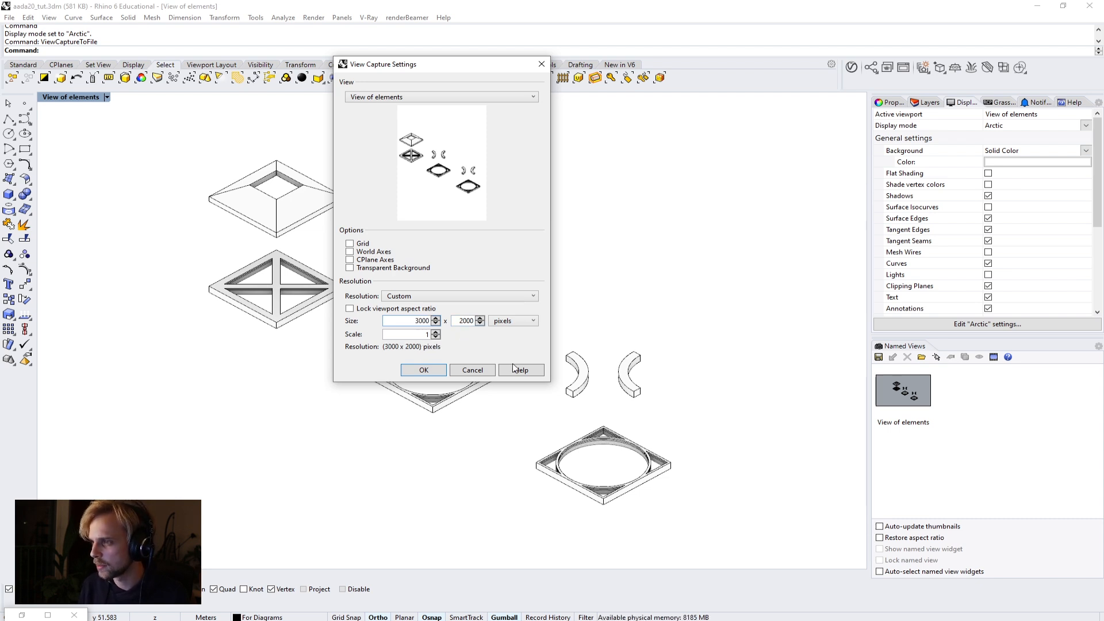
pyautogui.press('Tab')
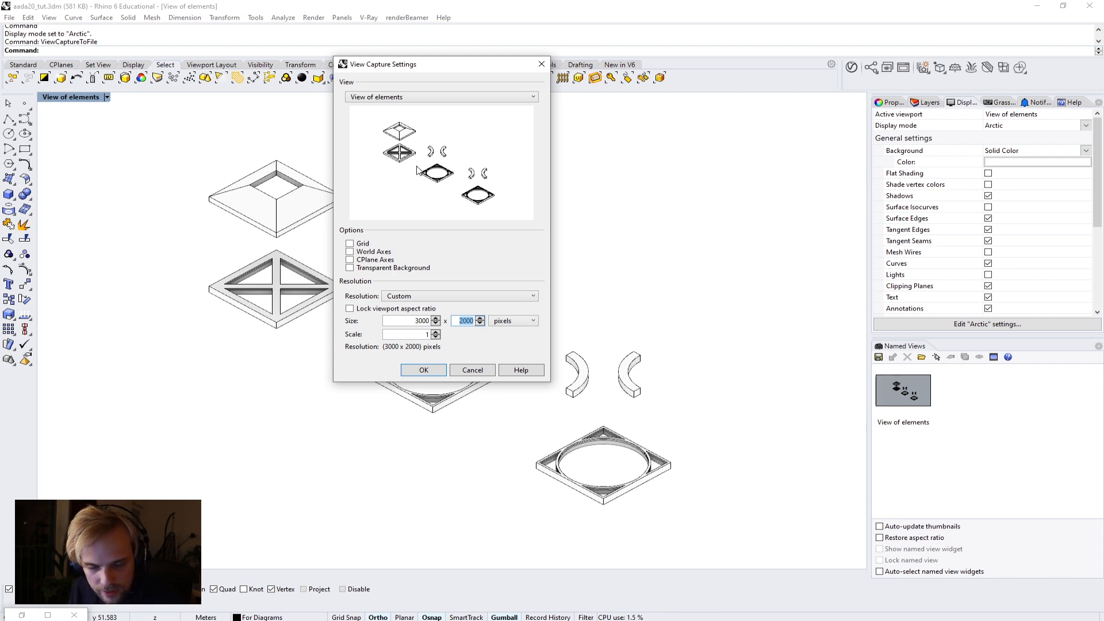
pyautogui.click(436, 373)
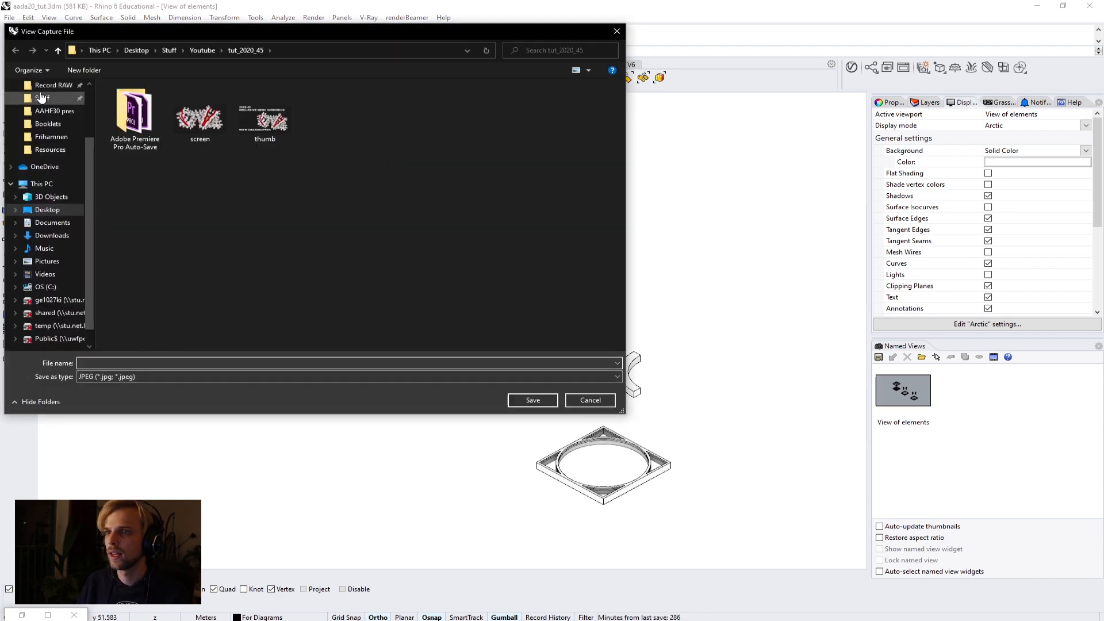
# Step: Save the view capture as the JPEG "my_diagrams" in the AADA20_tut folder on the Desktop
pyautogui.scroll(2, 42, 97)
pyautogui.click(46, 106)
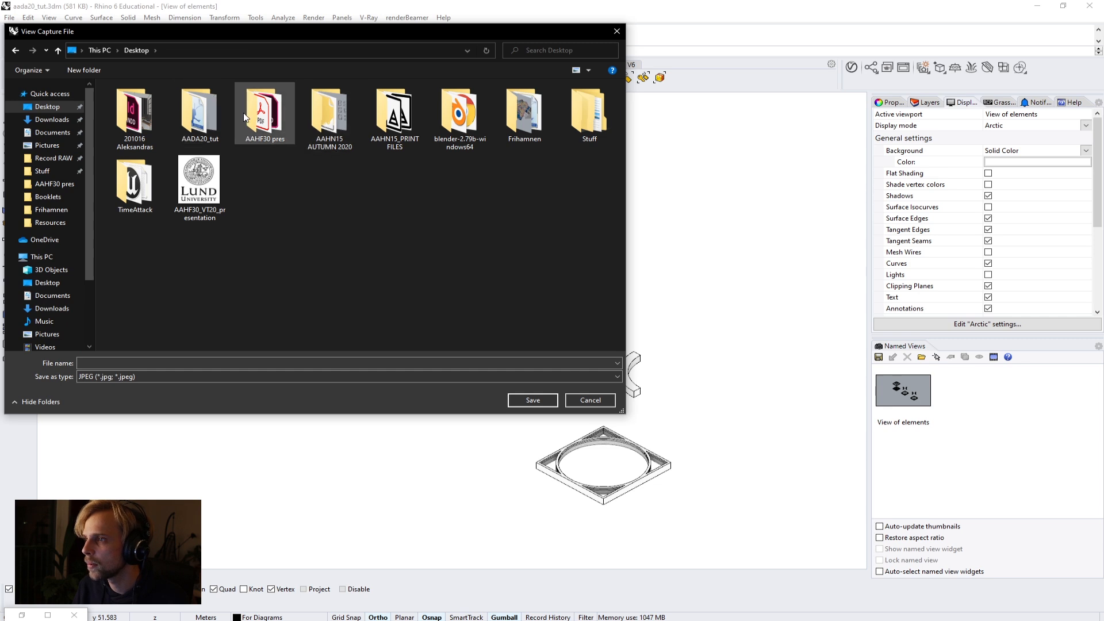
pyautogui.doubleClick(194, 118)
pyautogui.click(130, 362)
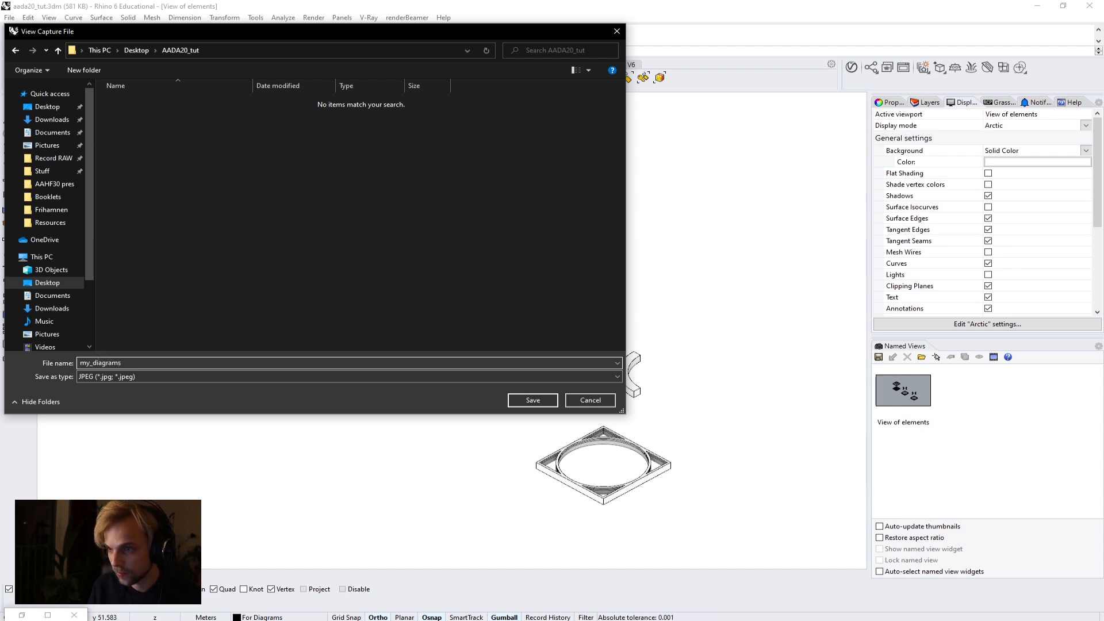
pyautogui.click(531, 400)
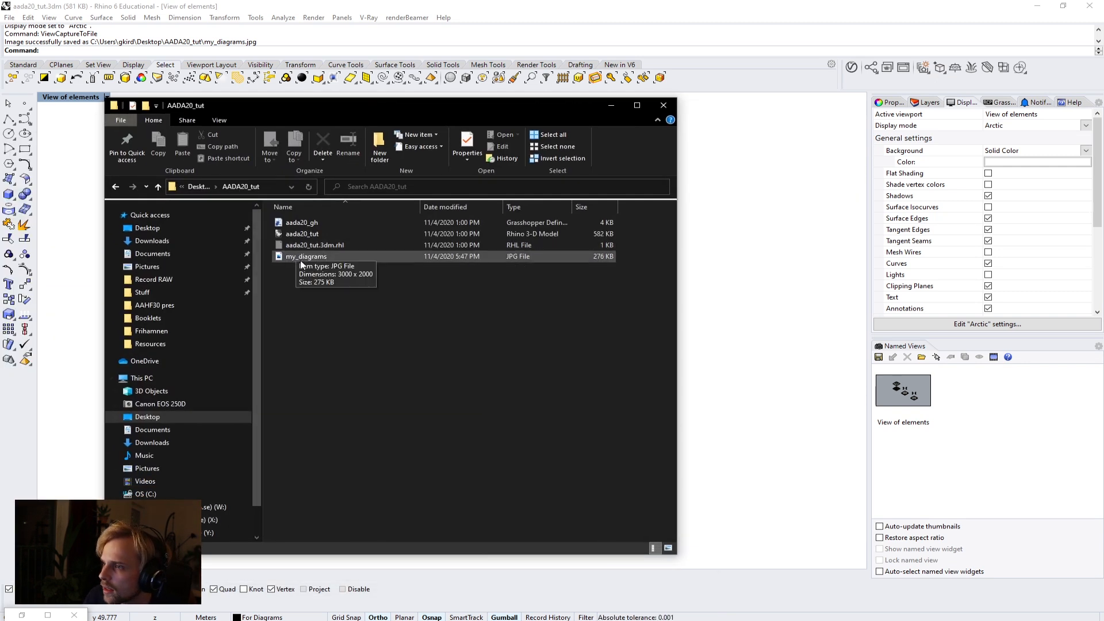
# Step: Open the my_diagrams image from the AADA20_tut folder, inspect its line quality up close, and close it
pyautogui.click(322, 259)
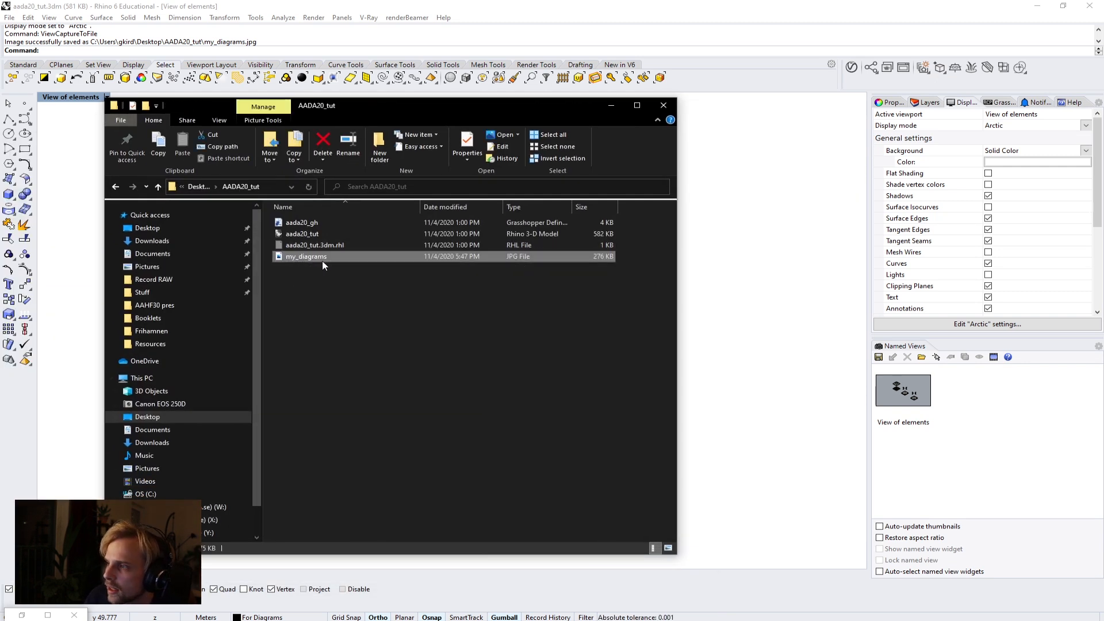
pyautogui.doubleClick(300, 257)
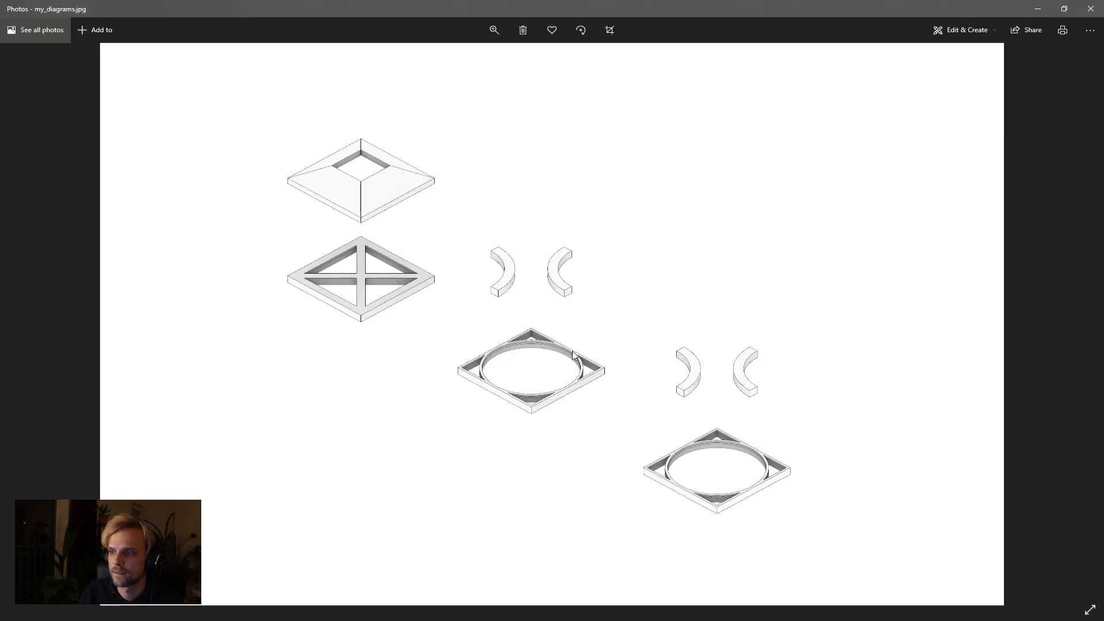
pyautogui.click(494, 30)
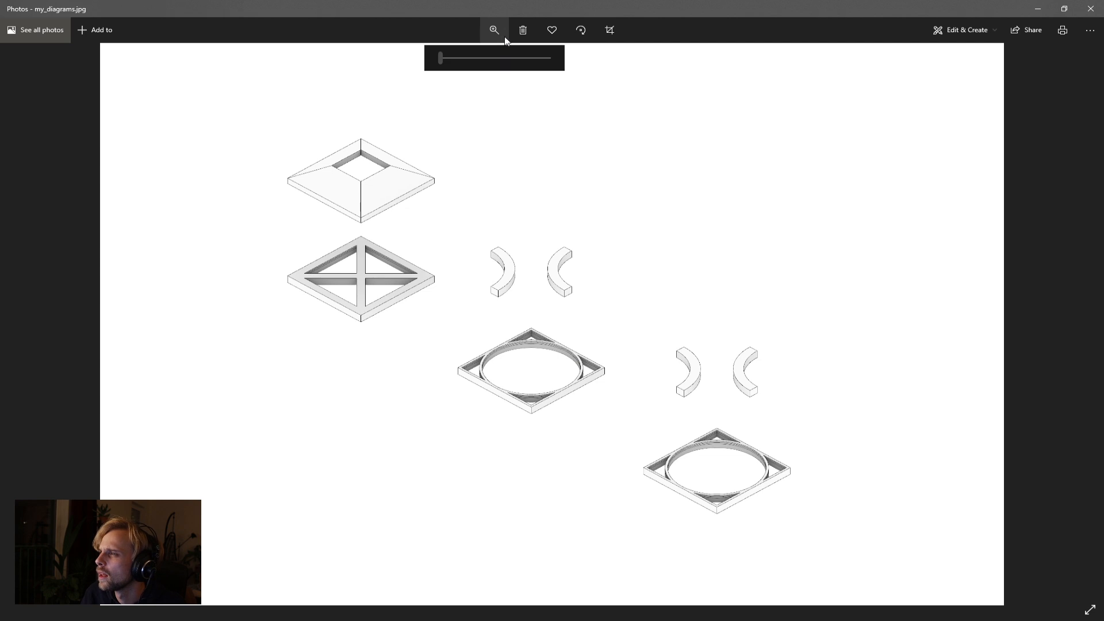
pyautogui.moveTo(446, 64); pyautogui.dragTo(475, 58)
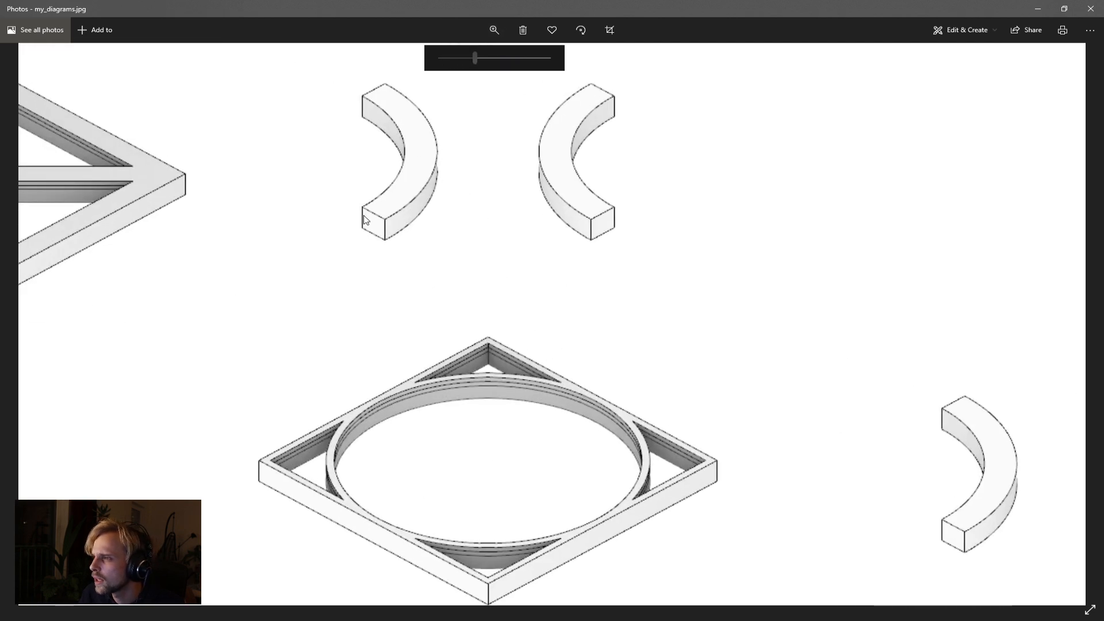
pyautogui.moveTo(365, 217); pyautogui.dragTo(813, 382)
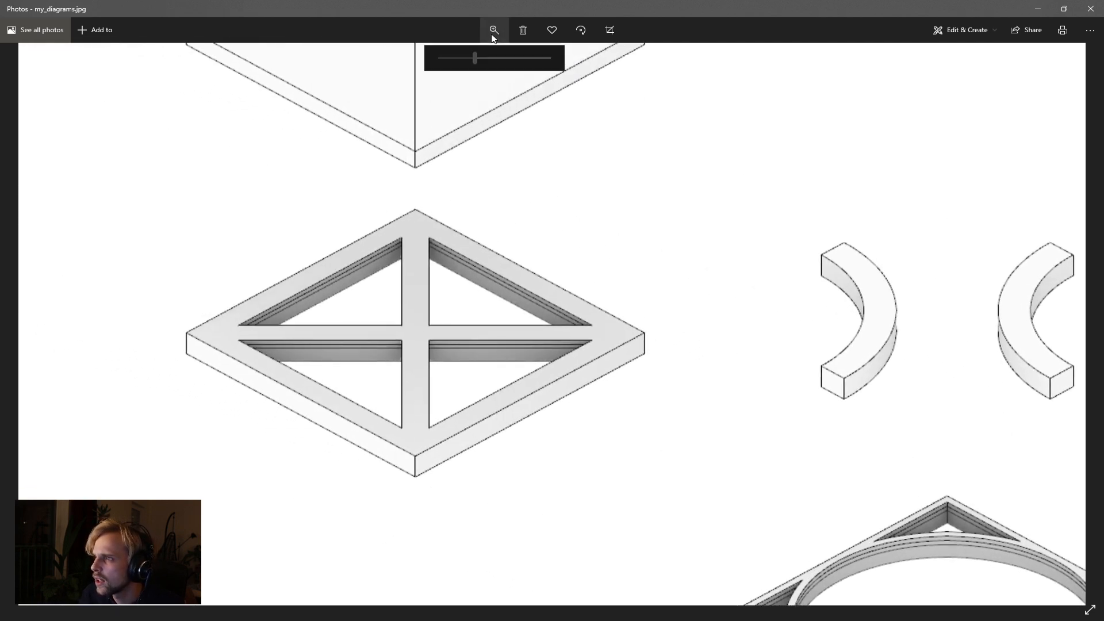
pyautogui.moveTo(482, 59); pyautogui.dragTo(426, 55)
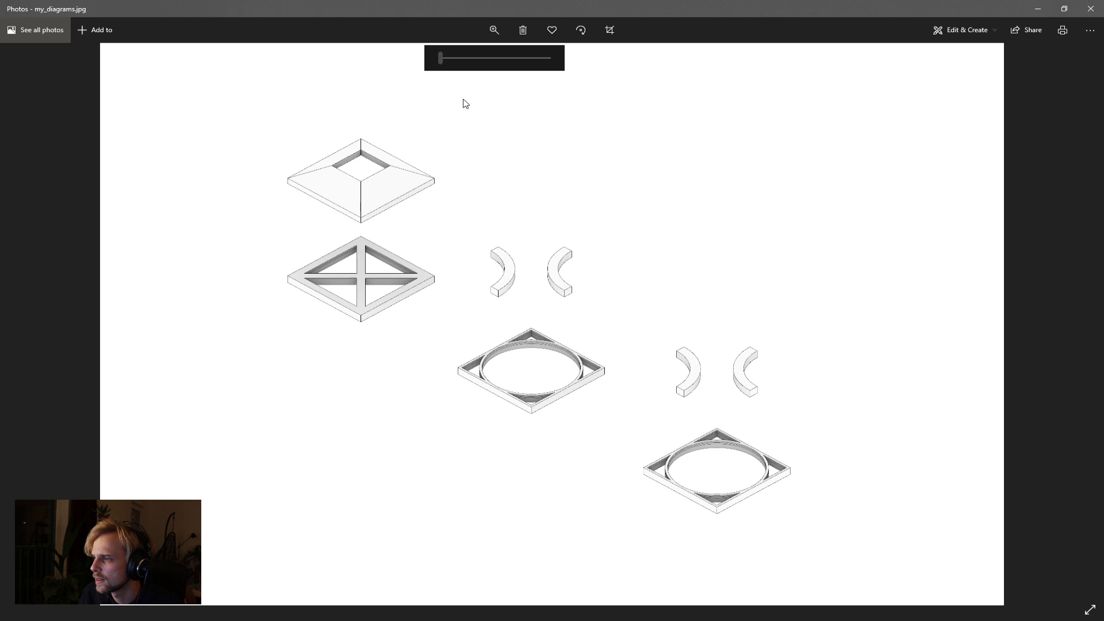
pyautogui.click(1090, 9)
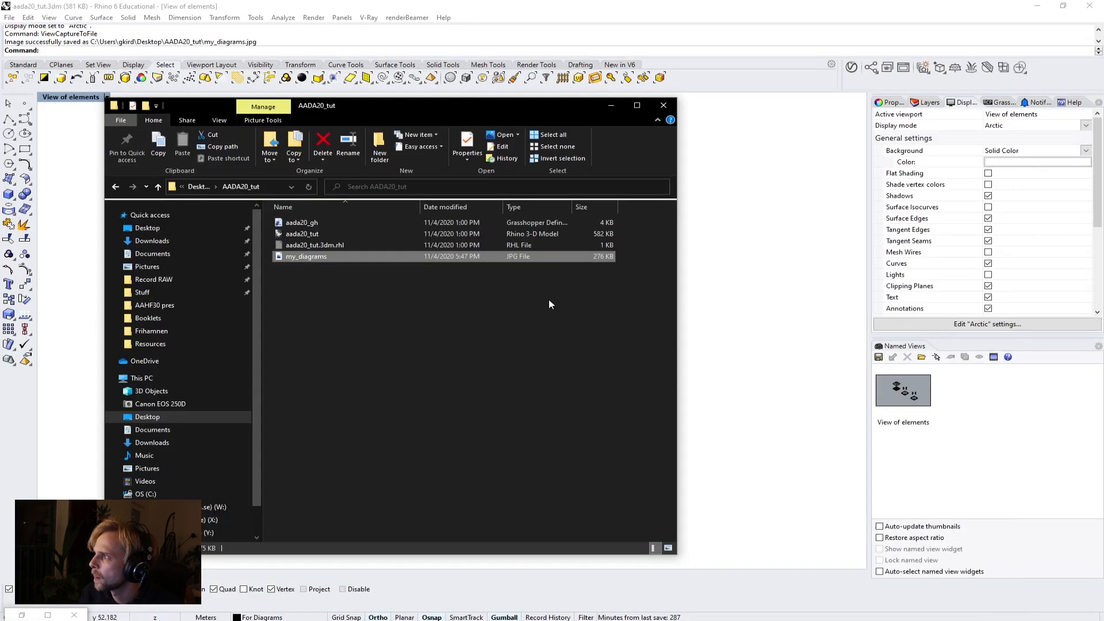
# Step: Permanently delete the my_diagrams JPEG from the AADA20_tut folder
pyautogui.click(312, 257)
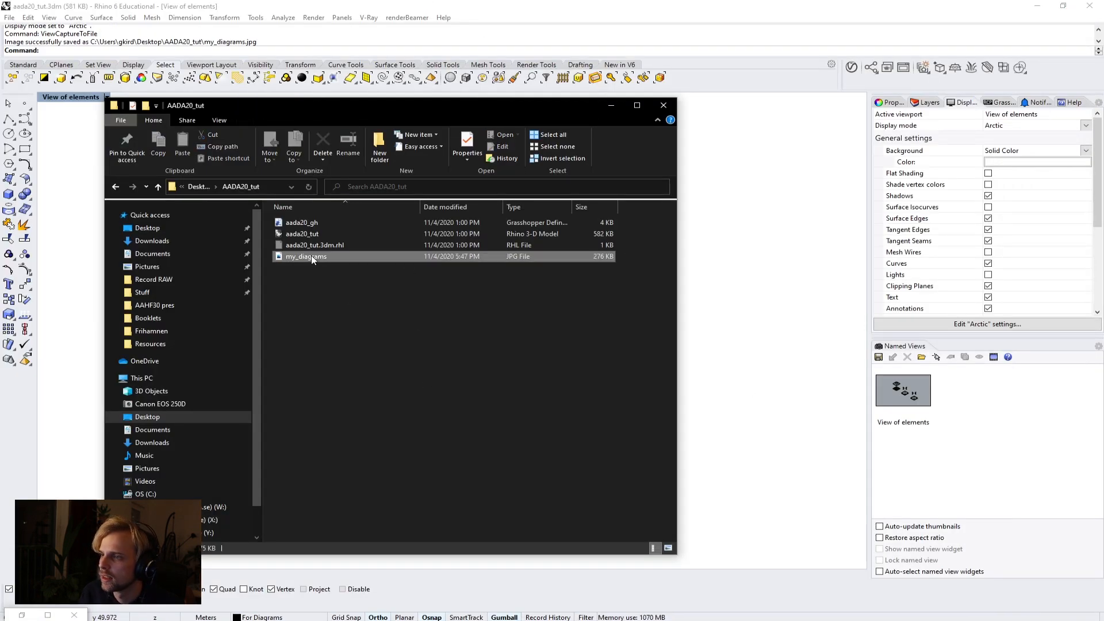
pyautogui.hotkey('shift', 'Delete')
pyautogui.press('Return')
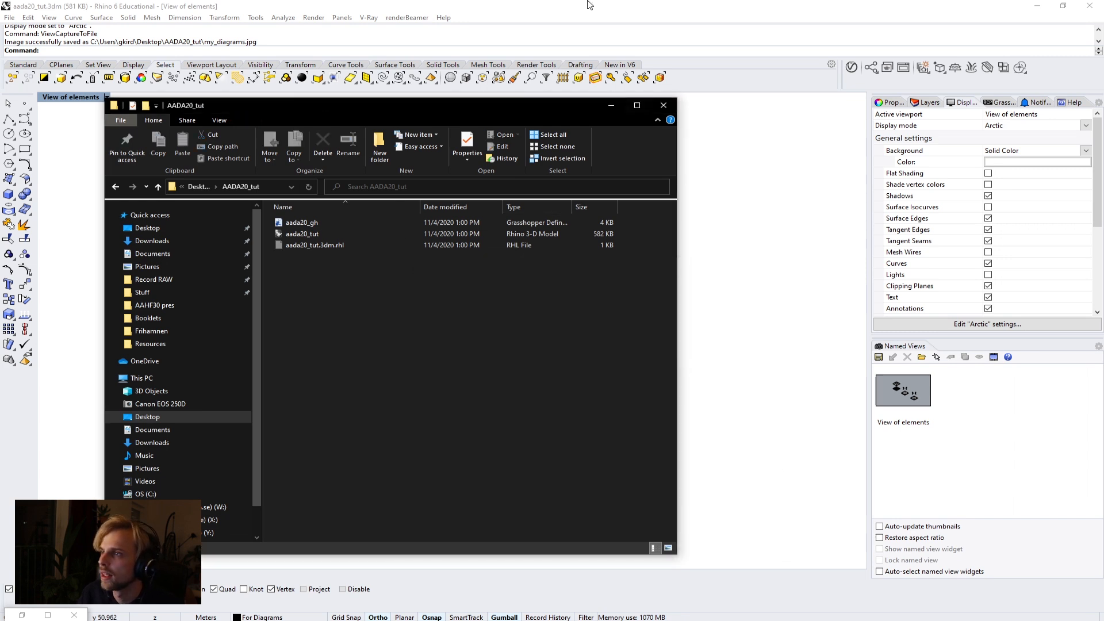
# Step: Switch back to Rhino and turn off surface edges in the Arctic display mode
pyautogui.click(589, 4)
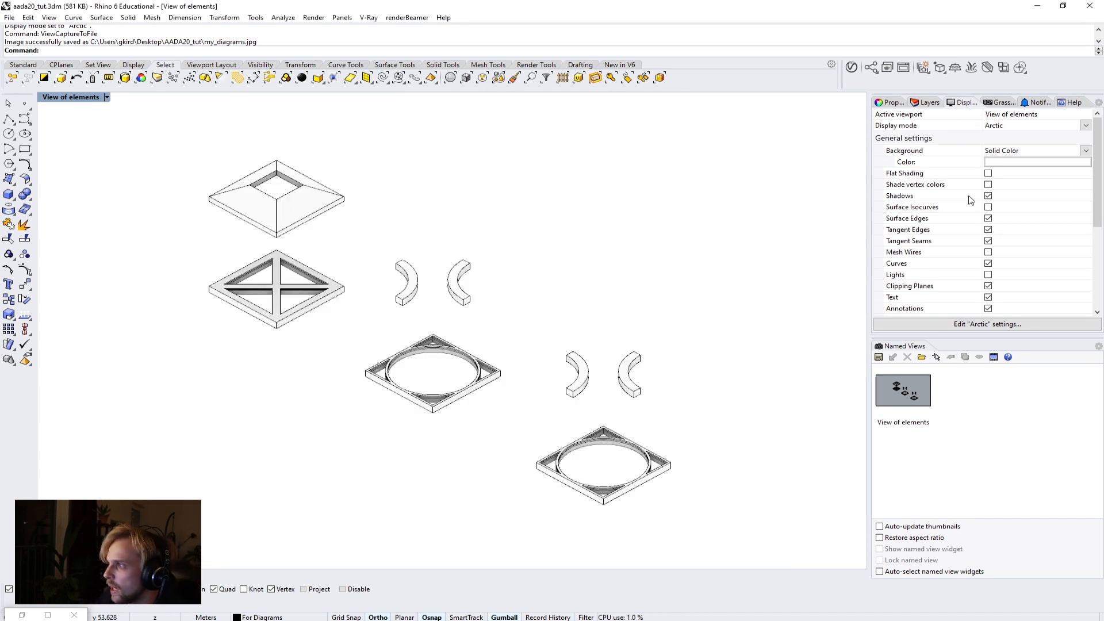
pyautogui.click(988, 219)
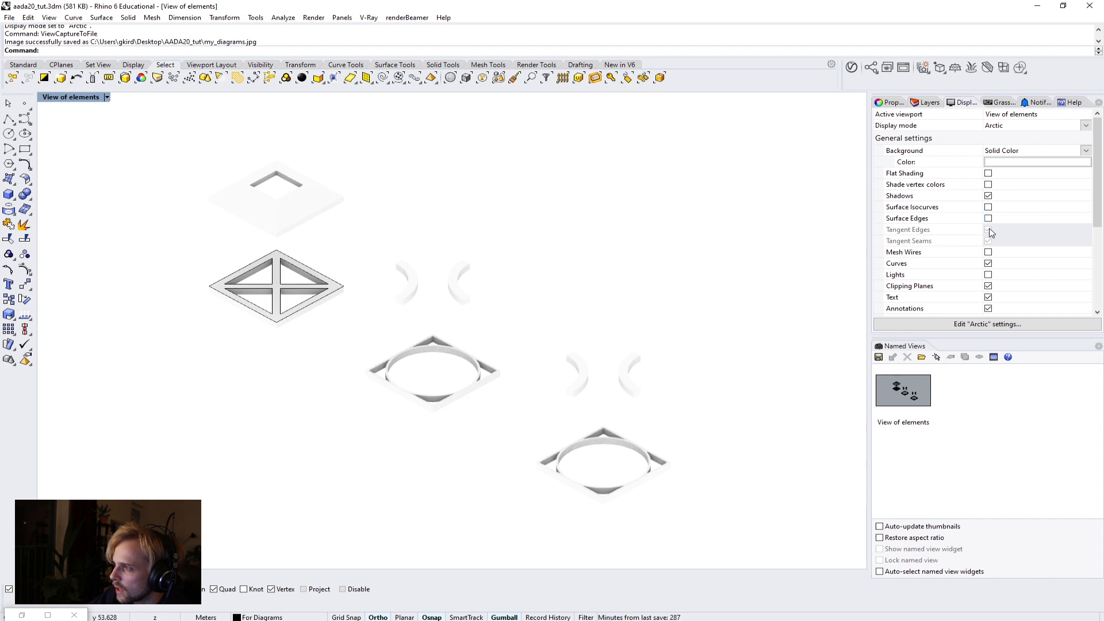
# Step: Turn off curves in the Arctic display mode and save a 3000 x 2000 pixel view capture as the JPEG "my_diagrams" in AADA20_tut
pyautogui.click(987, 265)
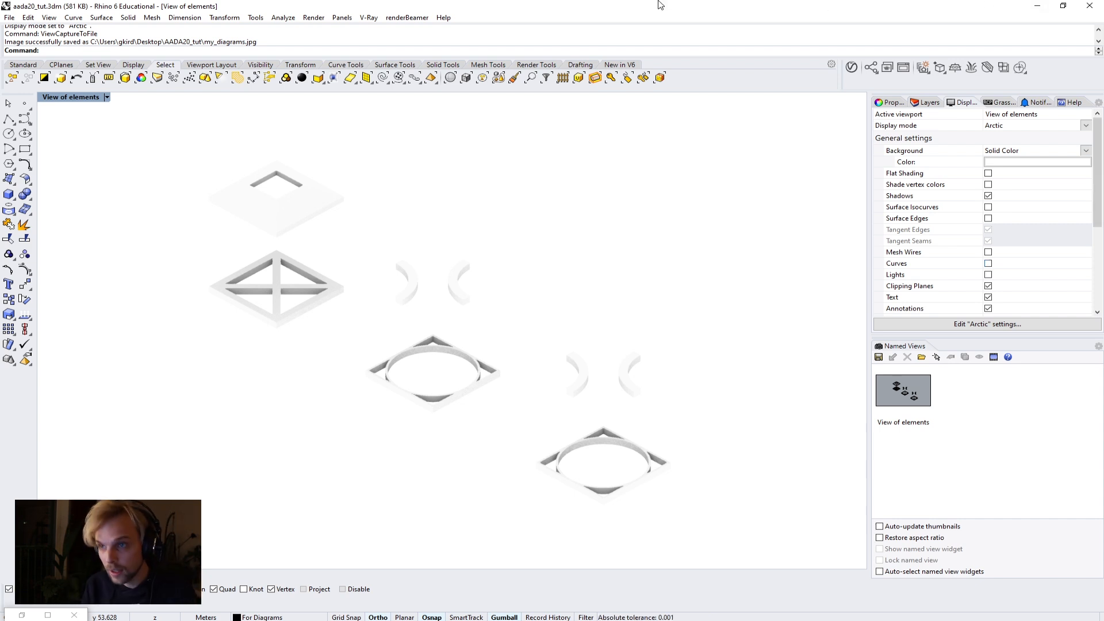
pyautogui.write('ViewCaptureToFile')
pyautogui.press('Return')
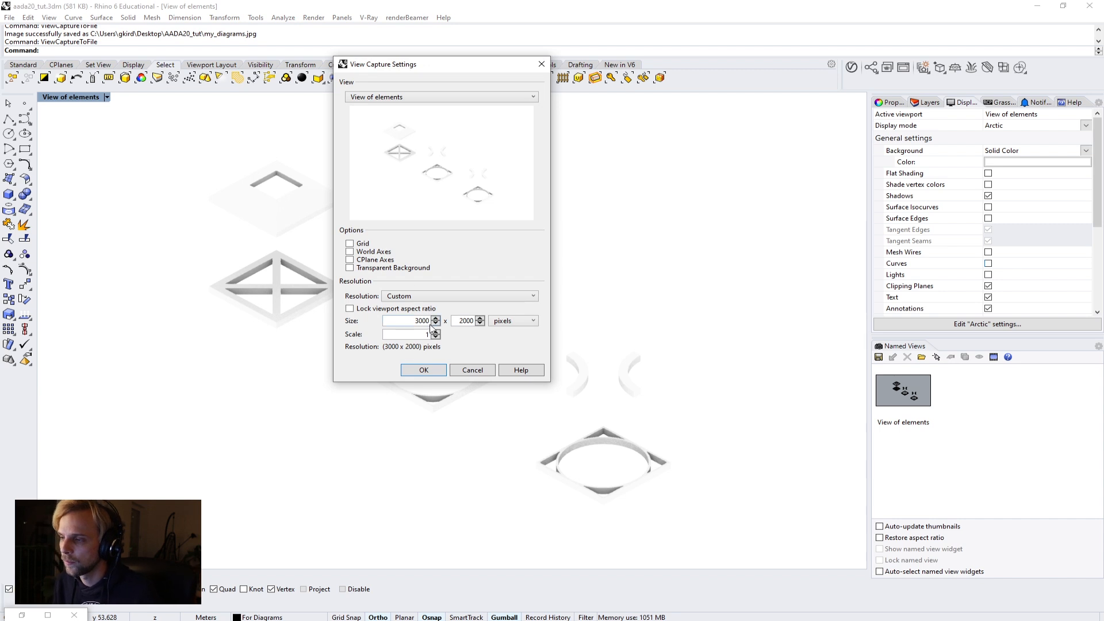
pyautogui.click(423, 371)
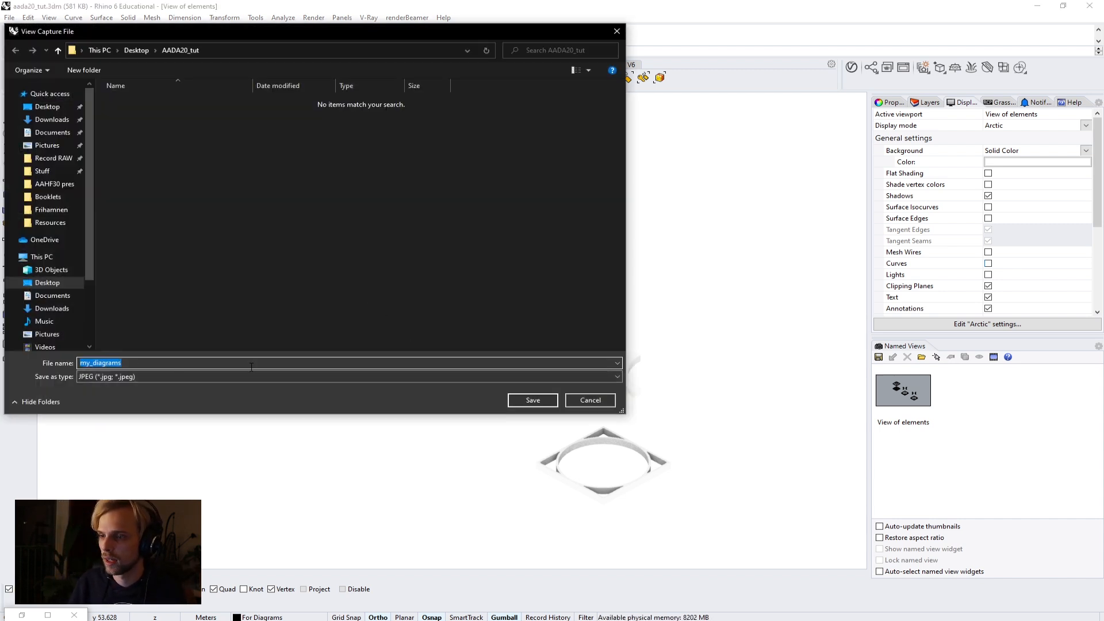
pyautogui.click(516, 399)
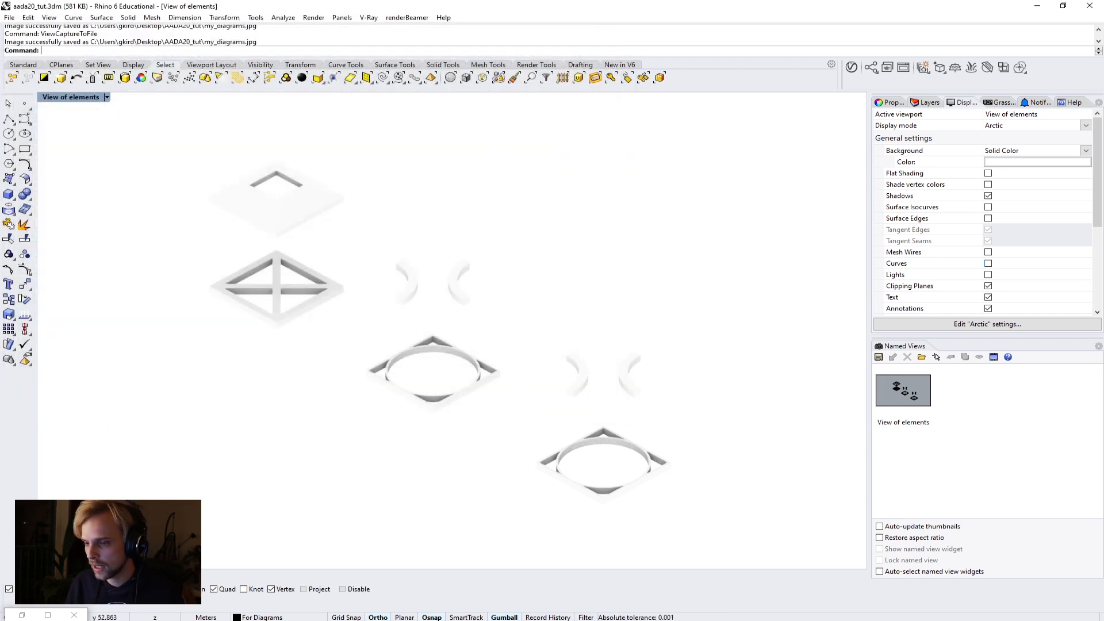
# Step: Open the new my_diagrams image from the AADA20_tut folder to check it, close it and return to Rhino
pyautogui.click(81, 620)
pyautogui.click(135, 575)
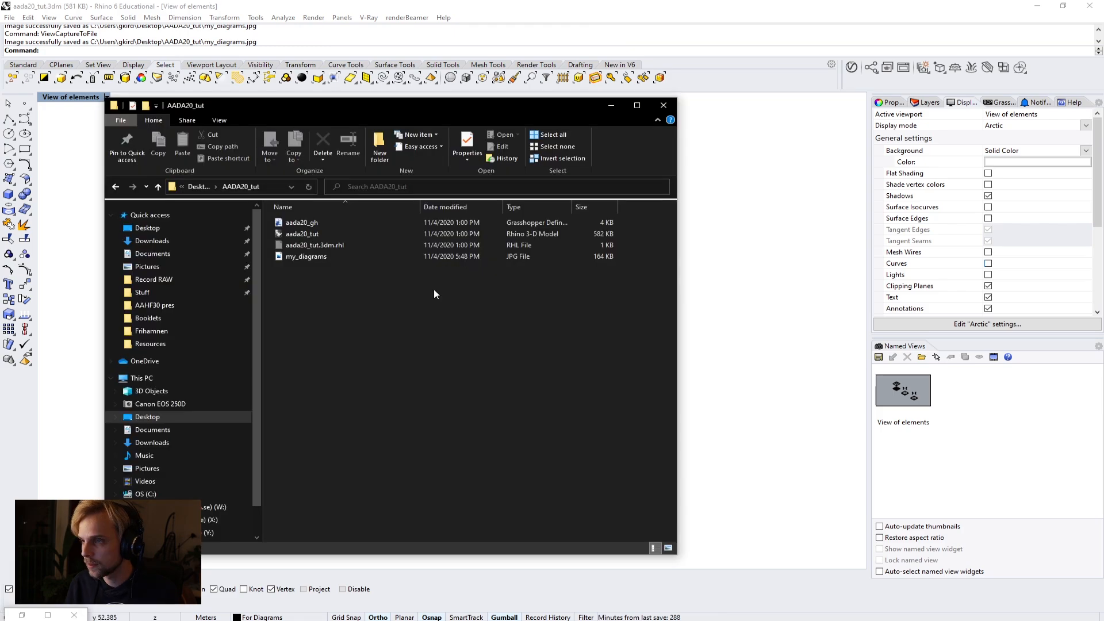
pyautogui.click(287, 260)
pyautogui.doubleClick(288, 260)
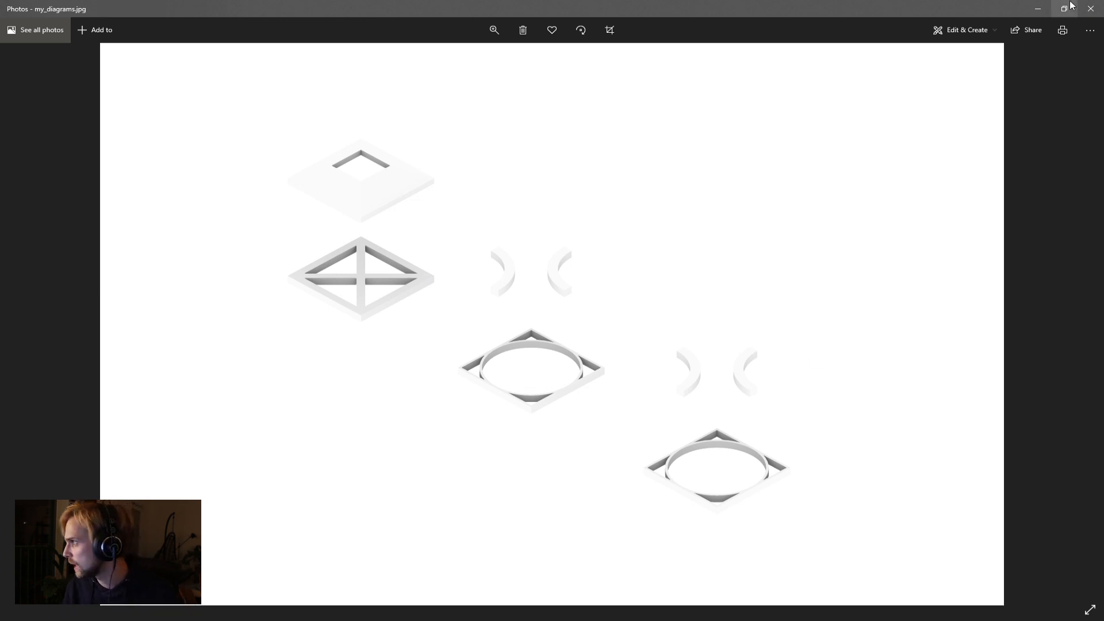
pyautogui.click(1091, 8)
pyautogui.click(438, 4)
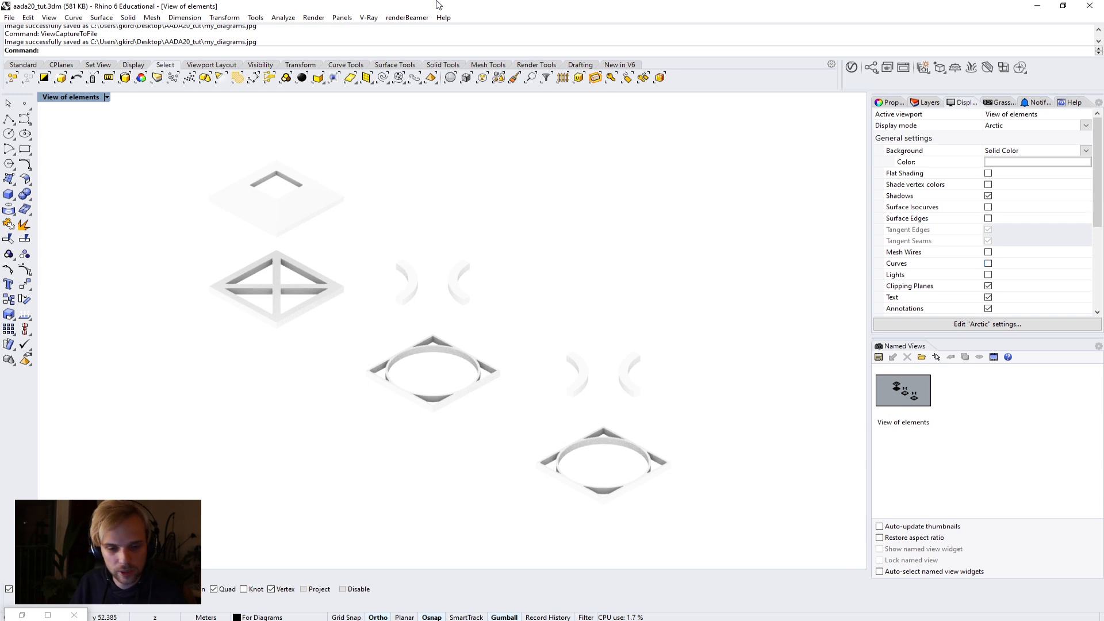
# Step: Generate a Make2D drawing of all the exploded elements from the current view on a layer named Elements, with scene silhouette turned off
pyautogui.moveTo(696, 523); pyautogui.dragTo(156, 136)
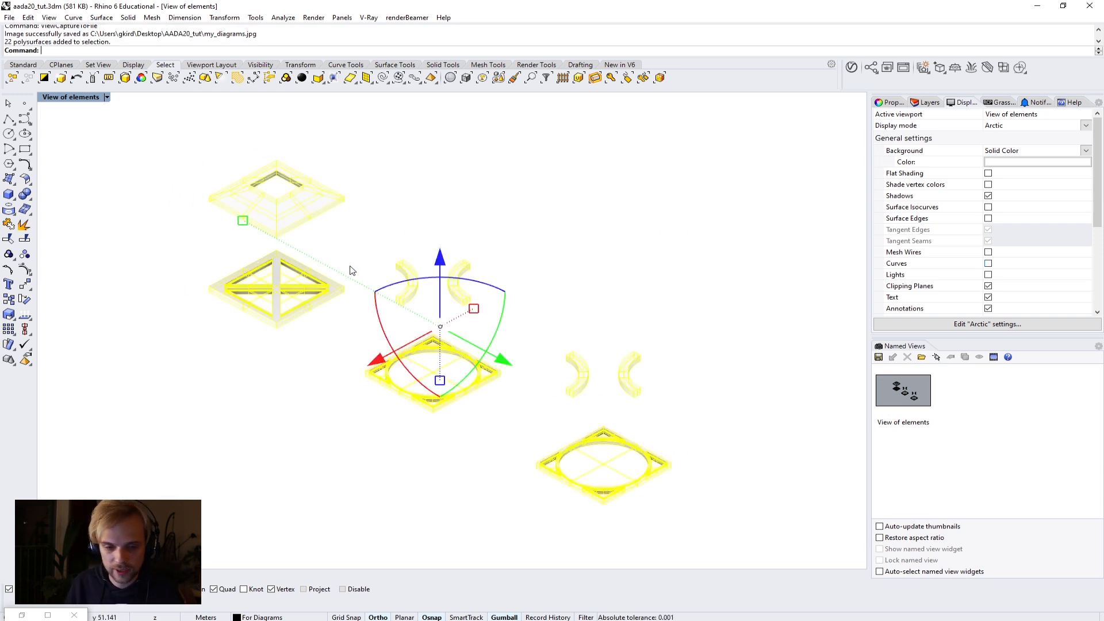
pyautogui.write('Ma')
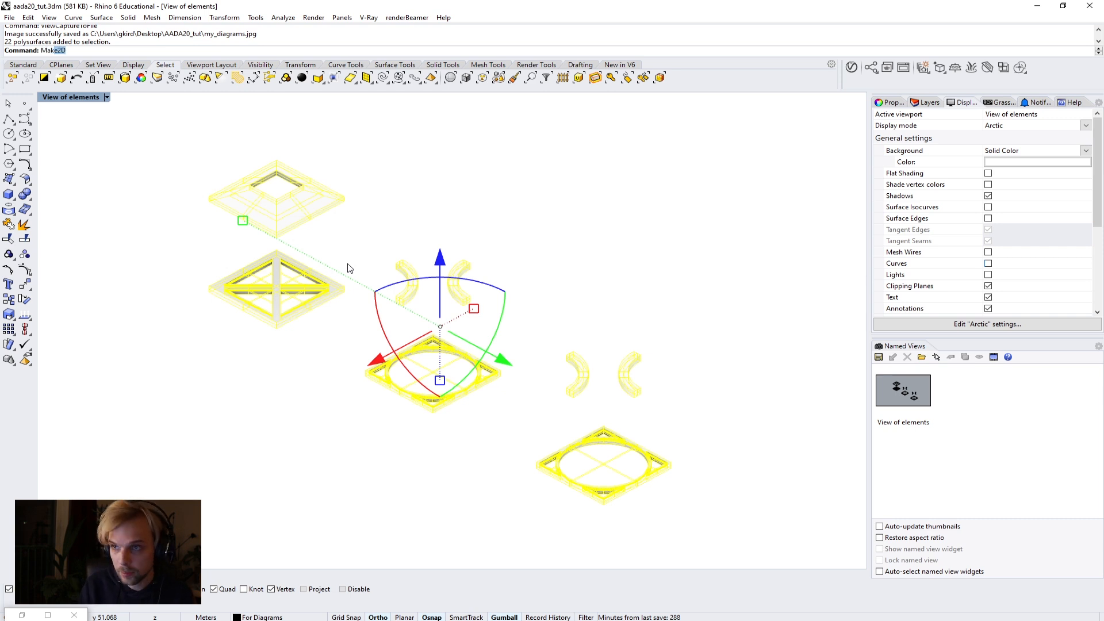
pyautogui.write('ke2D')
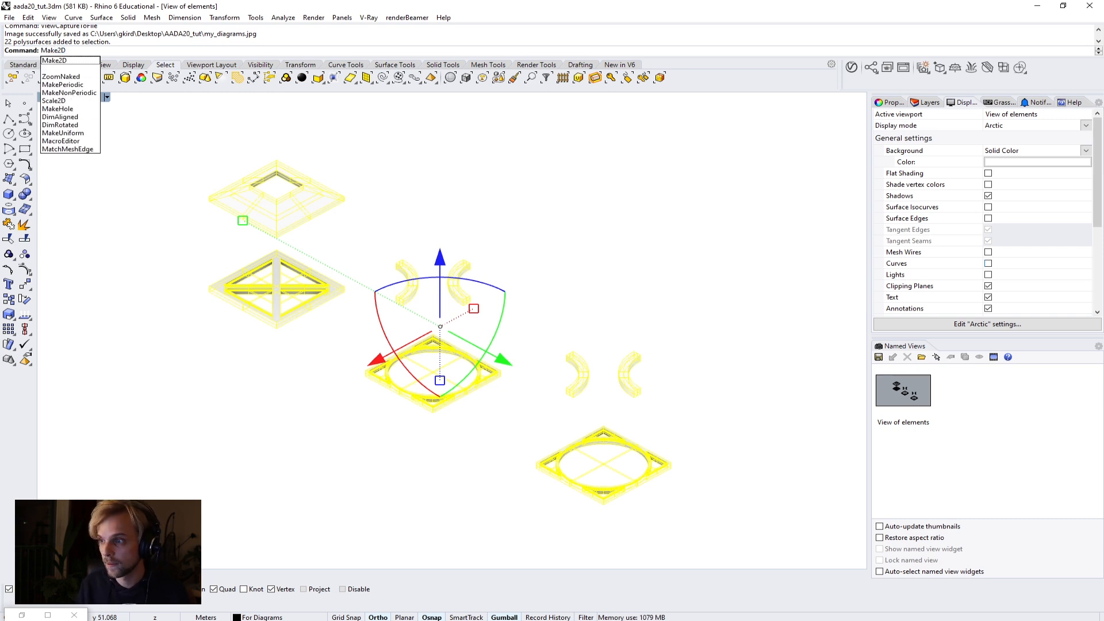
pyautogui.press('Return')
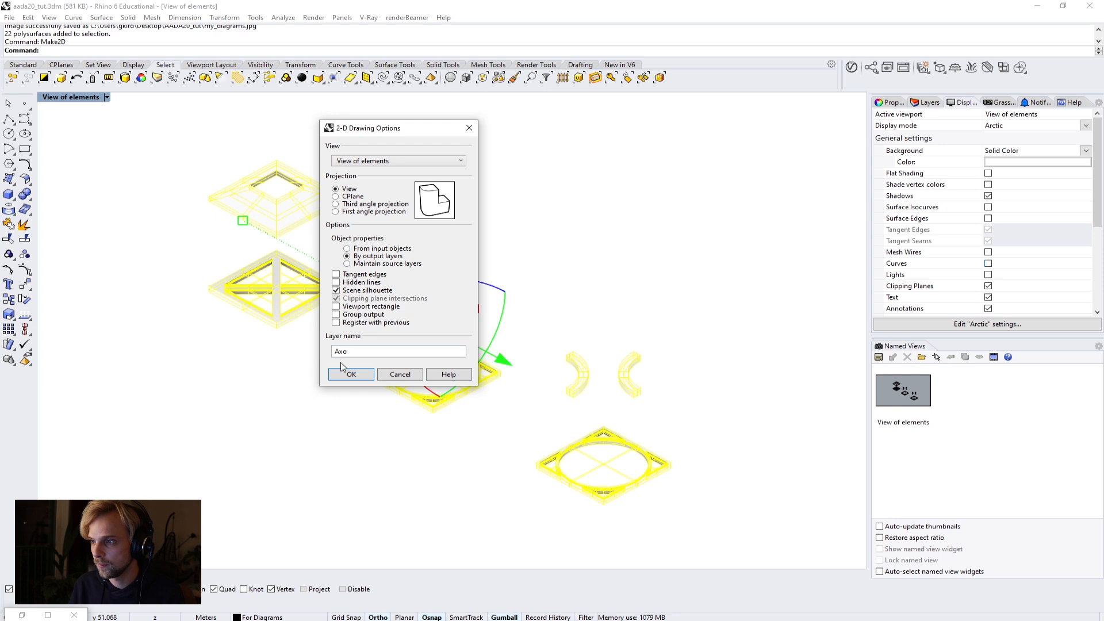
pyautogui.moveTo(352, 353); pyautogui.dragTo(285, 355)
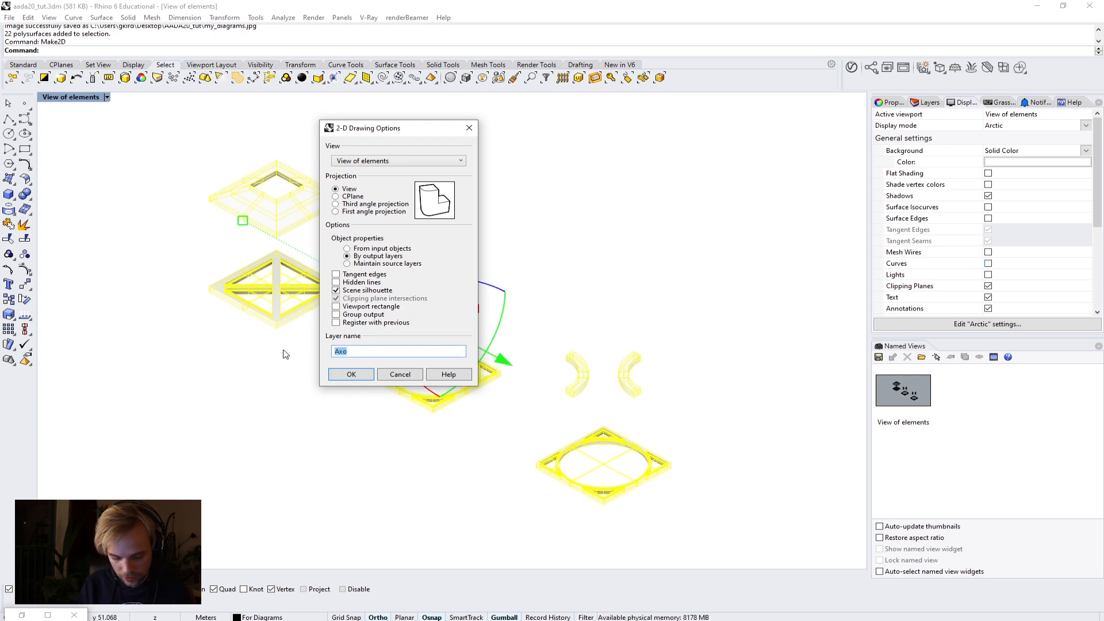
pyautogui.write('E')
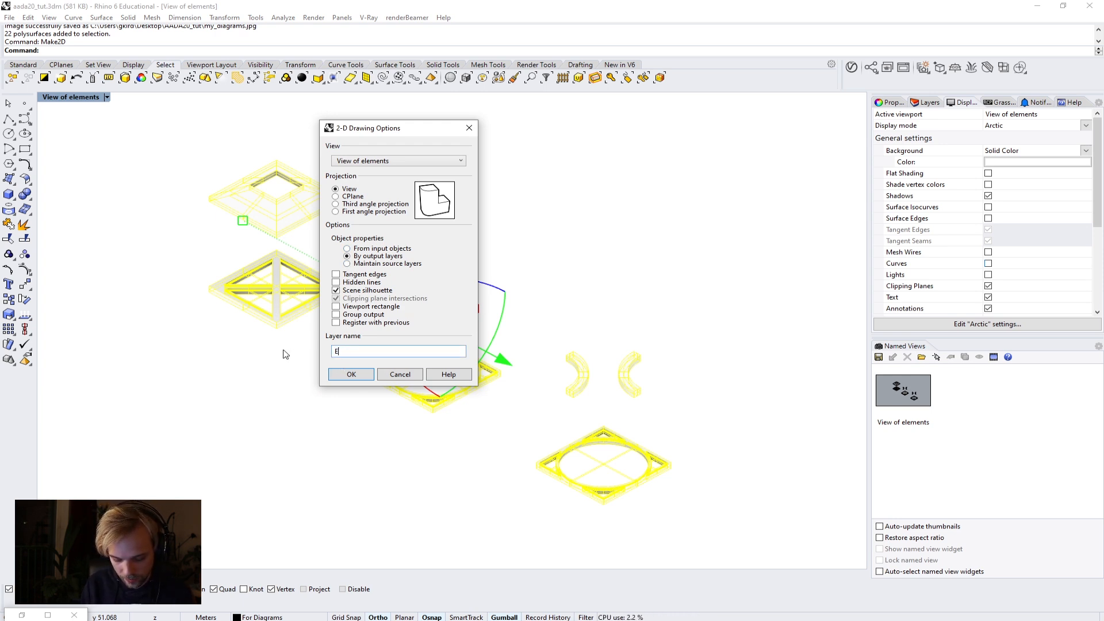
pyautogui.write('lements')
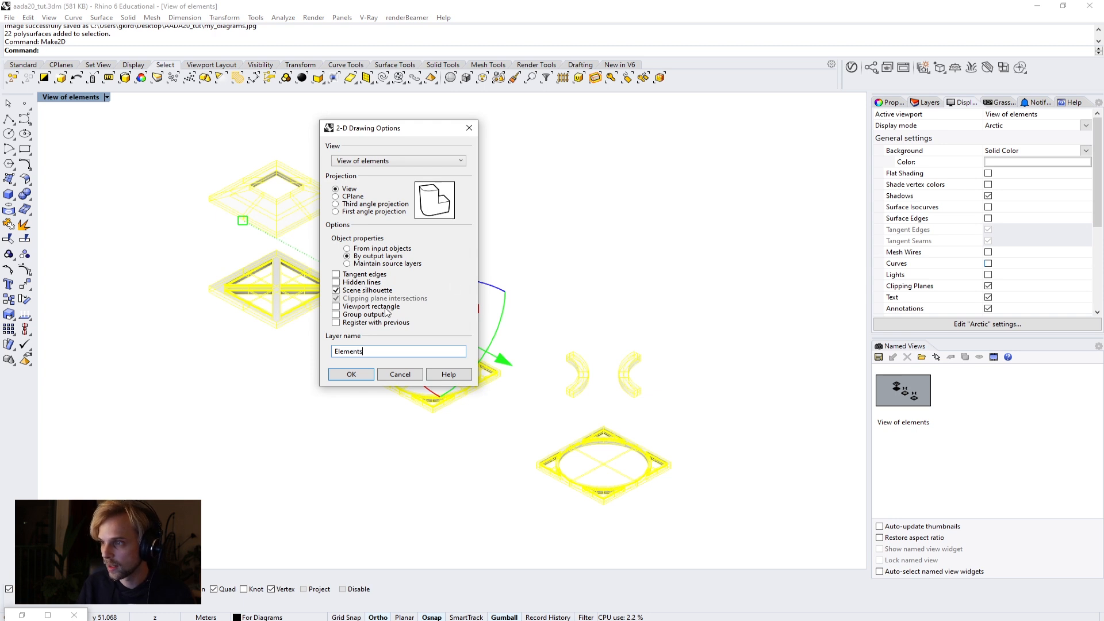
pyautogui.click(337, 290)
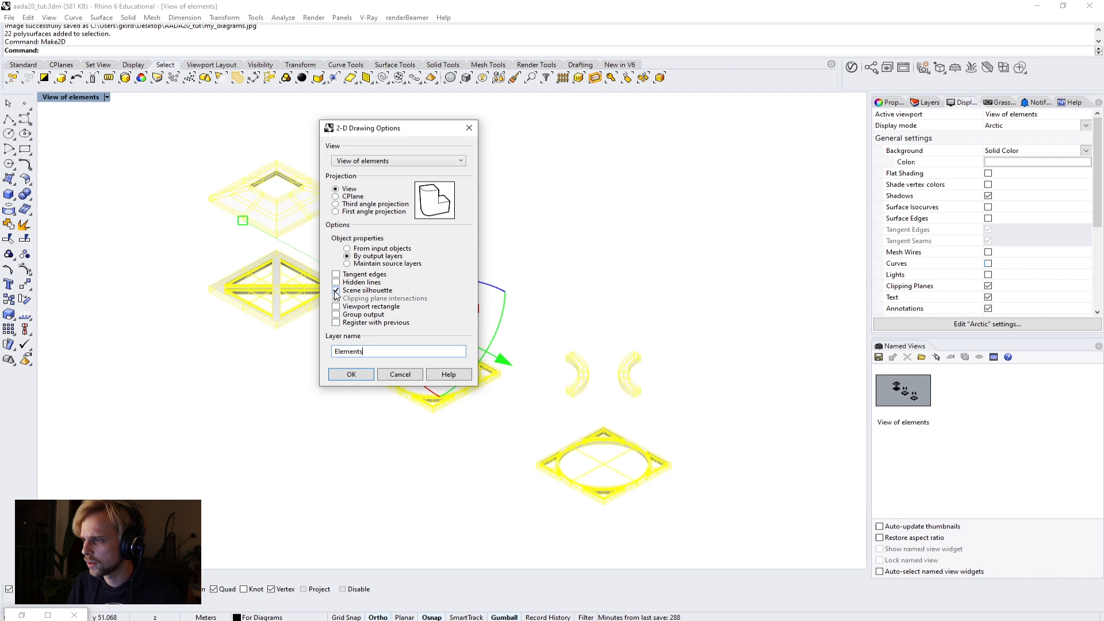
pyautogui.click(336, 290)
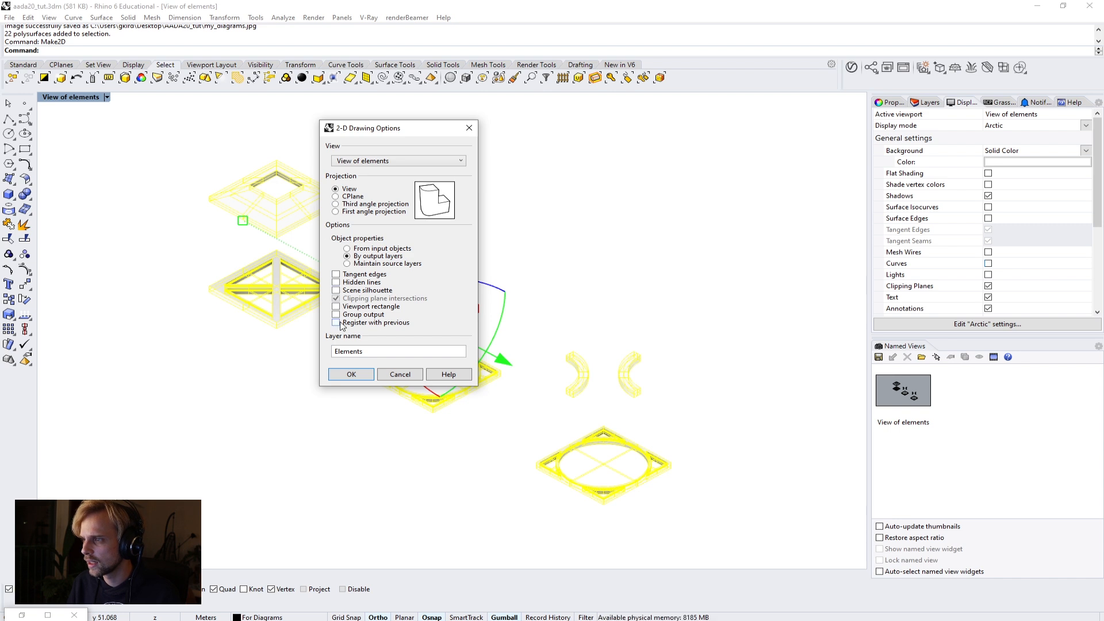
pyautogui.click(351, 374)
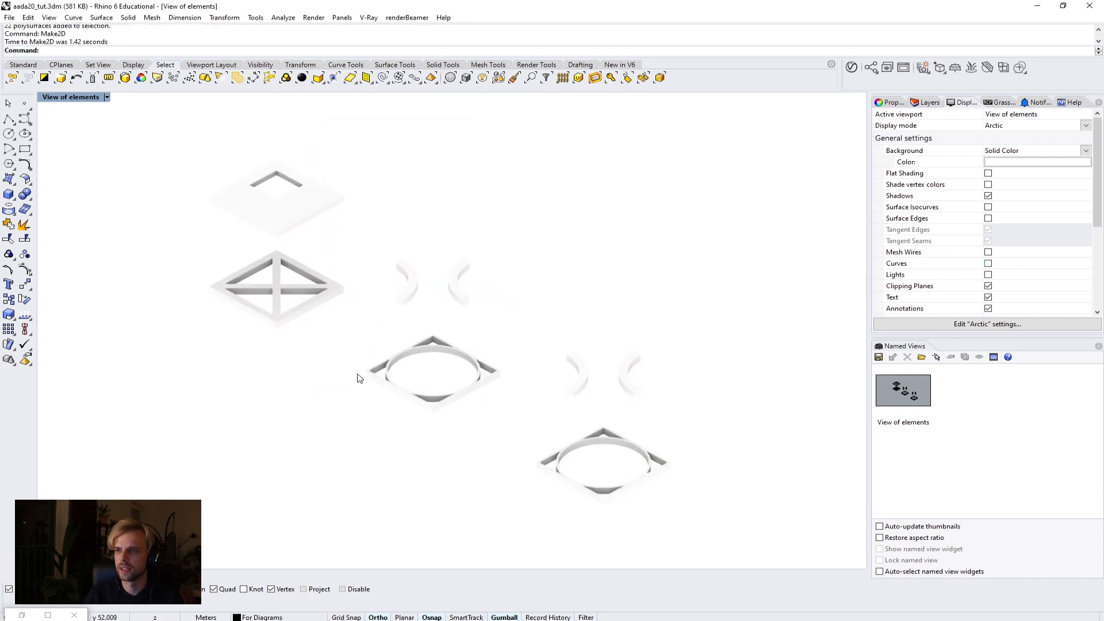
# Step: Maximise the Top viewport and zoom to the generated 2D linework
pyautogui.doubleClick(56, 96)
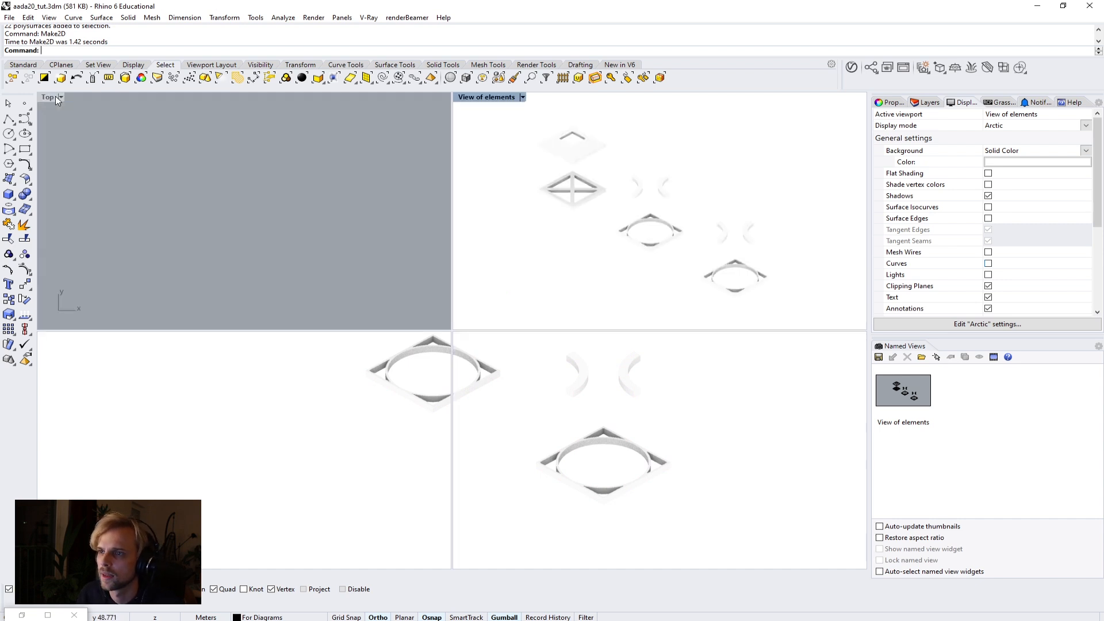
pyautogui.click(49, 100)
pyautogui.doubleClick(48, 97)
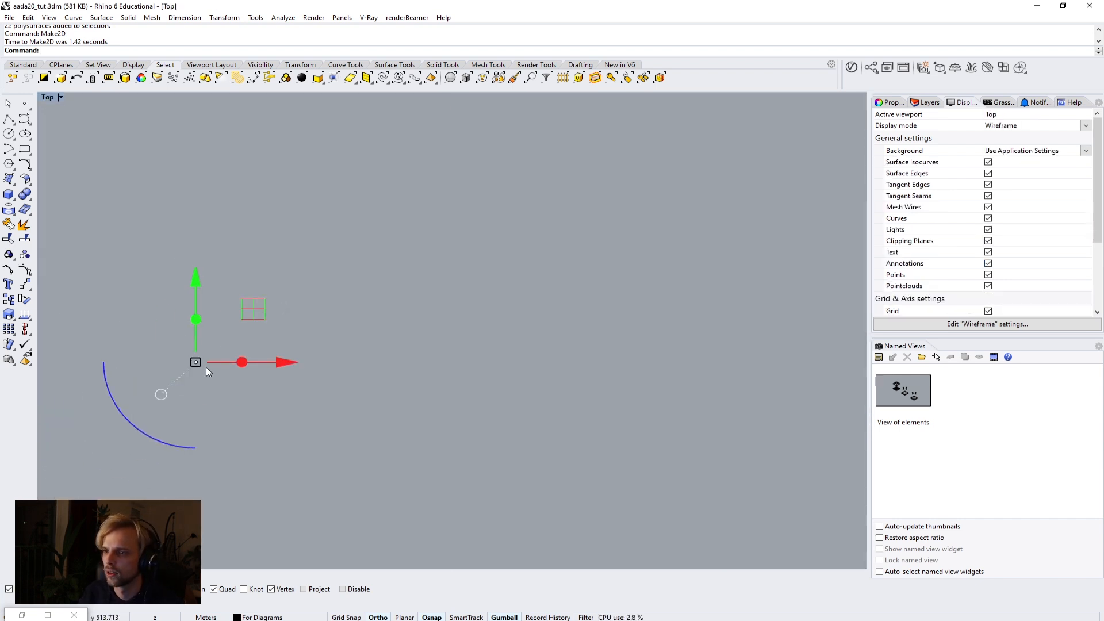
pyautogui.scroll(5, 259, 359)
pyautogui.scroll(5, 276, 335)
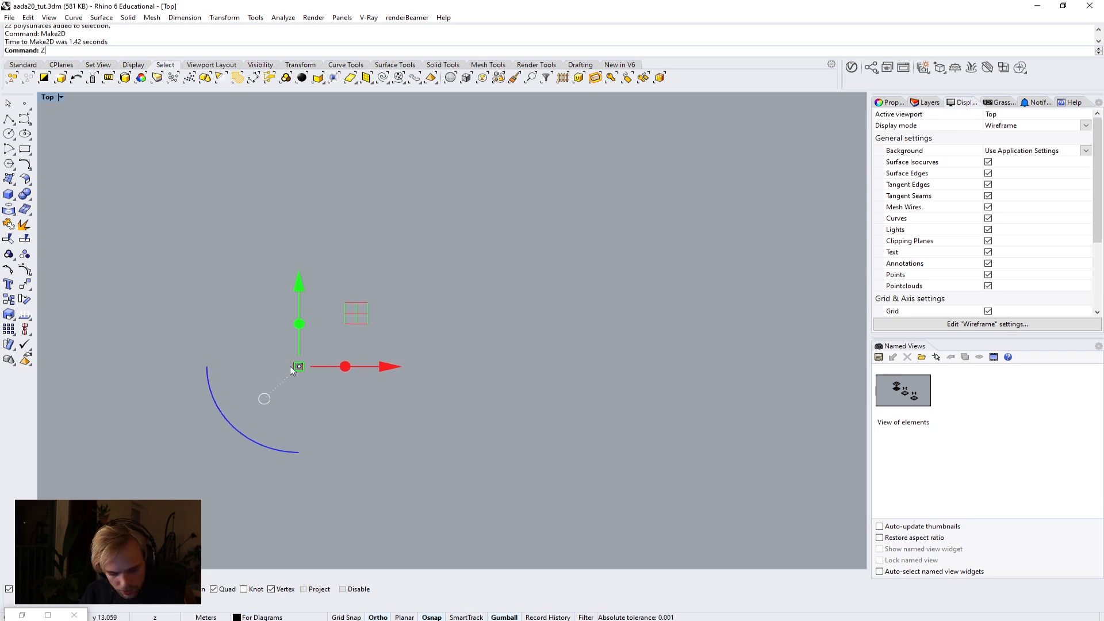
pyautogui.write('S')
pyautogui.press('Return')
pyautogui.press('Escape')
# Step: Select all the 2D linework curves of the elements and group them
pyautogui.scroll(-3, 259, 395)
pyautogui.scroll(2, 261, 396)
pyautogui.moveTo(238, 207); pyautogui.dragTo(508, 420)
pyautogui.scroll(3, 388, 316)
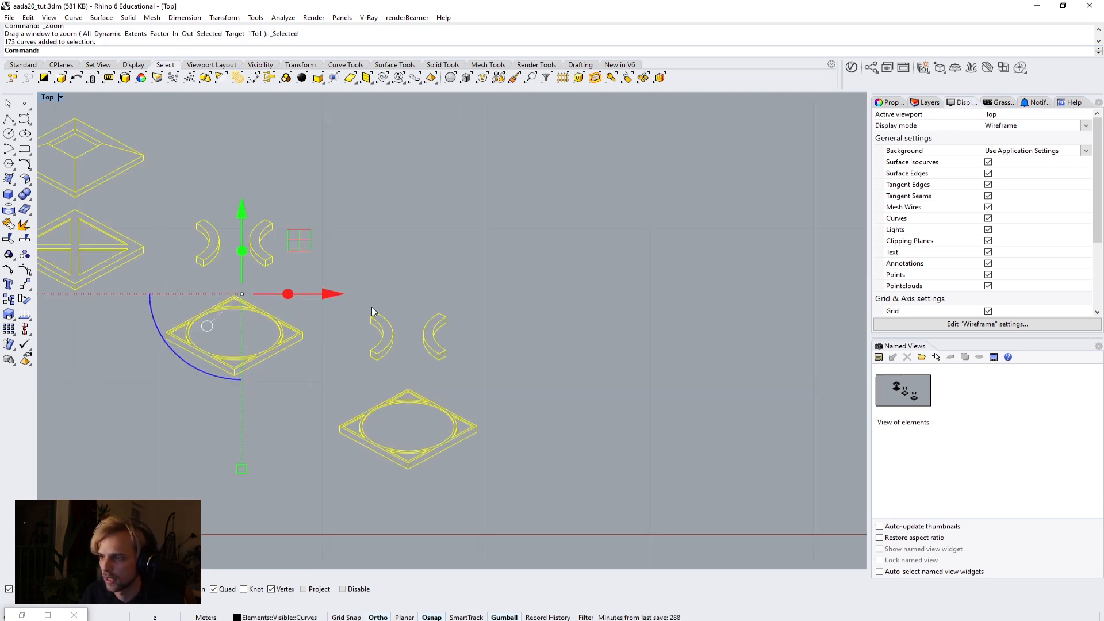
pyautogui.scroll(-6, 346, 303)
pyautogui.write('group')
pyautogui.press('Return')
# Step: Move the grouped line drawing straight down in the Top view, clear below the X axis
pyautogui.moveTo(324, 224); pyautogui.dragTo(324, 457)
pyautogui.click(386, 377)
pyautogui.scroll(-3, 363, 368)
pyautogui.scroll(7, 322, 431)
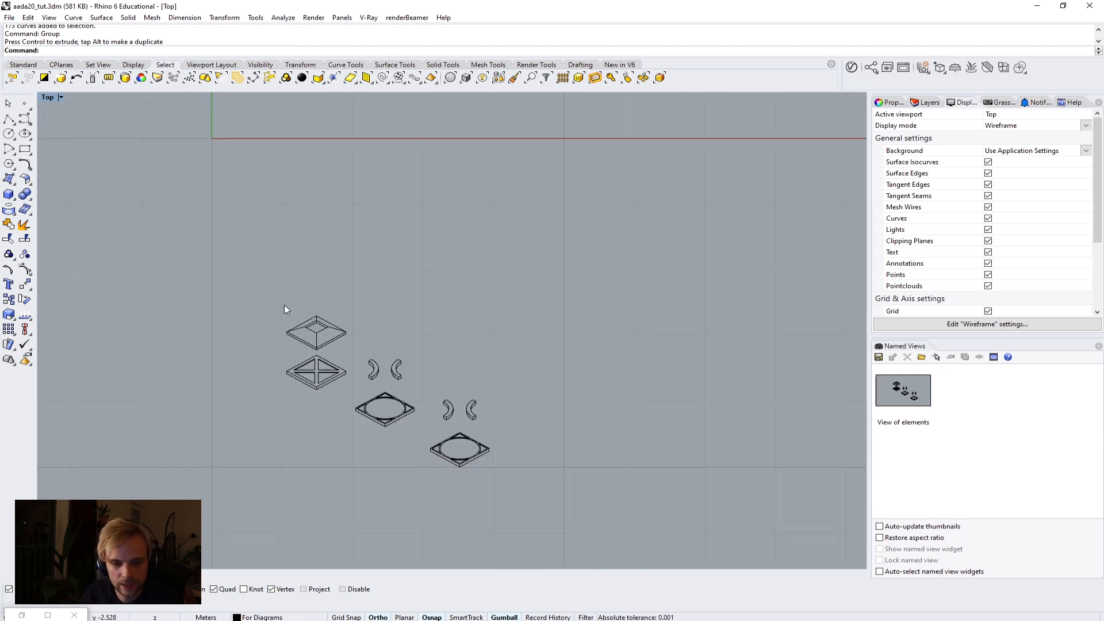
# Step: Return to the maximised View of elements viewport and turn on the Panel1, Frames1 and Glass1 layers
pyautogui.doubleClick(47, 97)
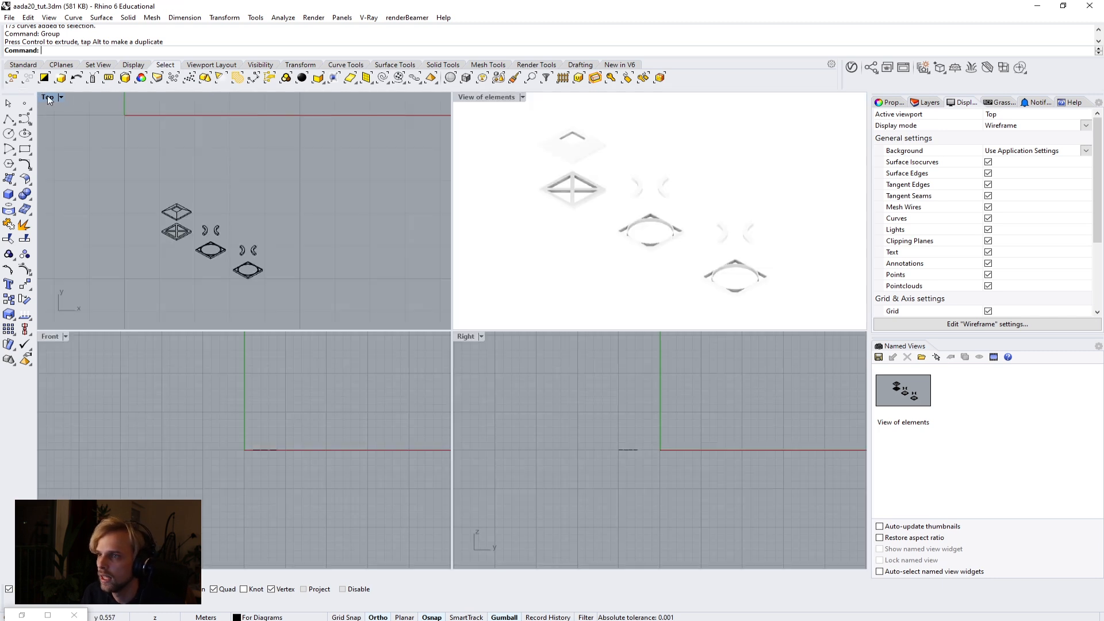
pyautogui.click(471, 99)
pyautogui.doubleClick(471, 99)
pyautogui.scroll(-6, 414, 226)
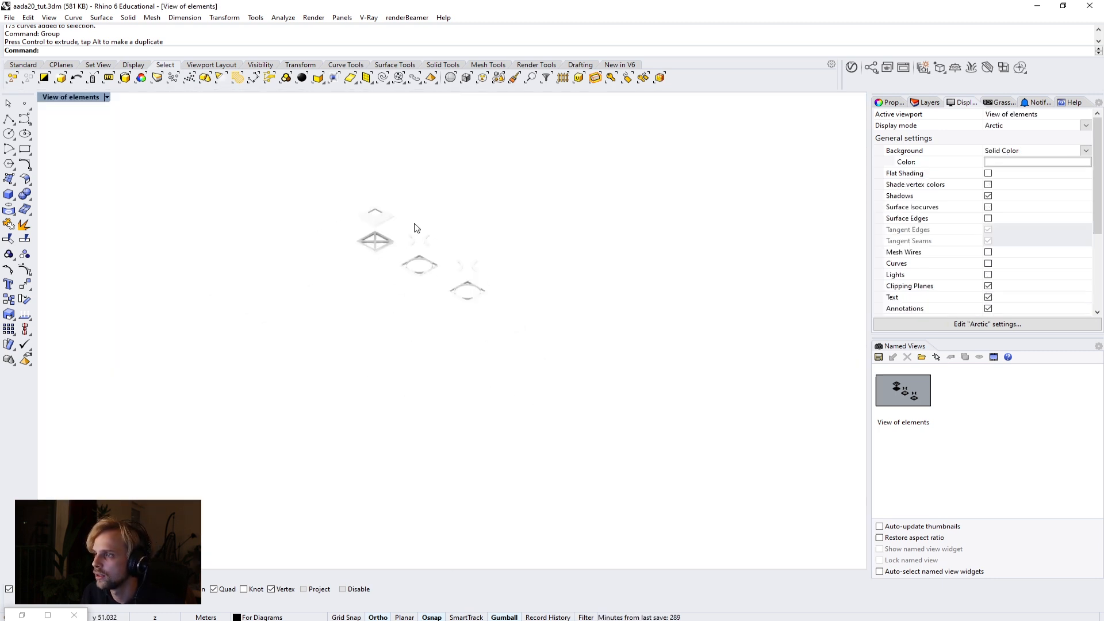
pyautogui.keyDown('shift'); pyautogui.moveTo(424, 195); pyautogui.dragTo(423, 342, button='right'); pyautogui.keyUp('shift')
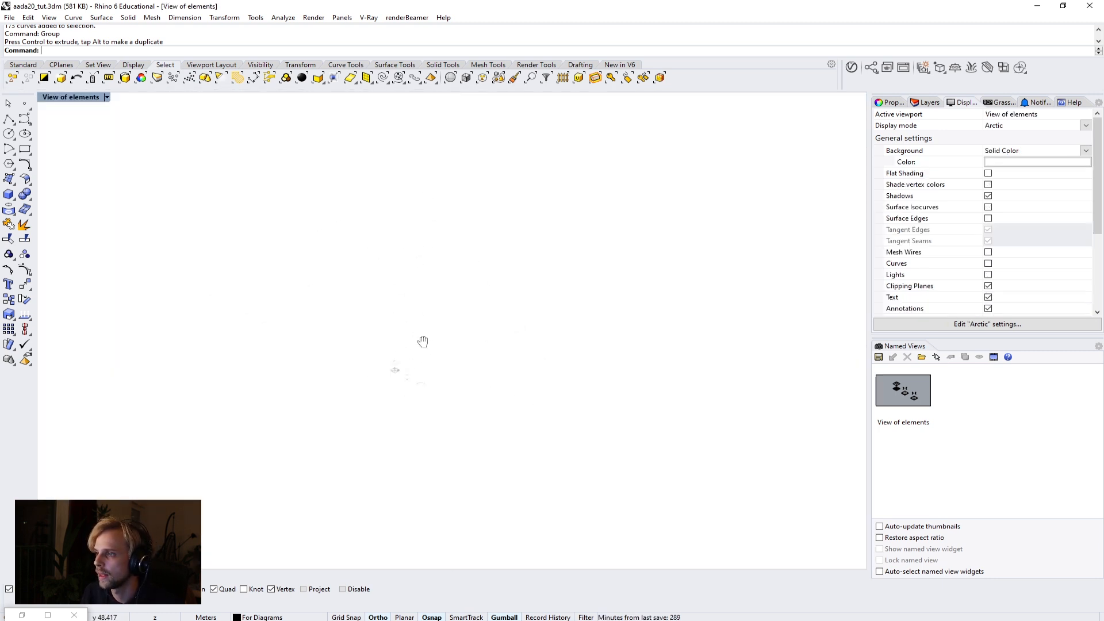
pyautogui.click(923, 102)
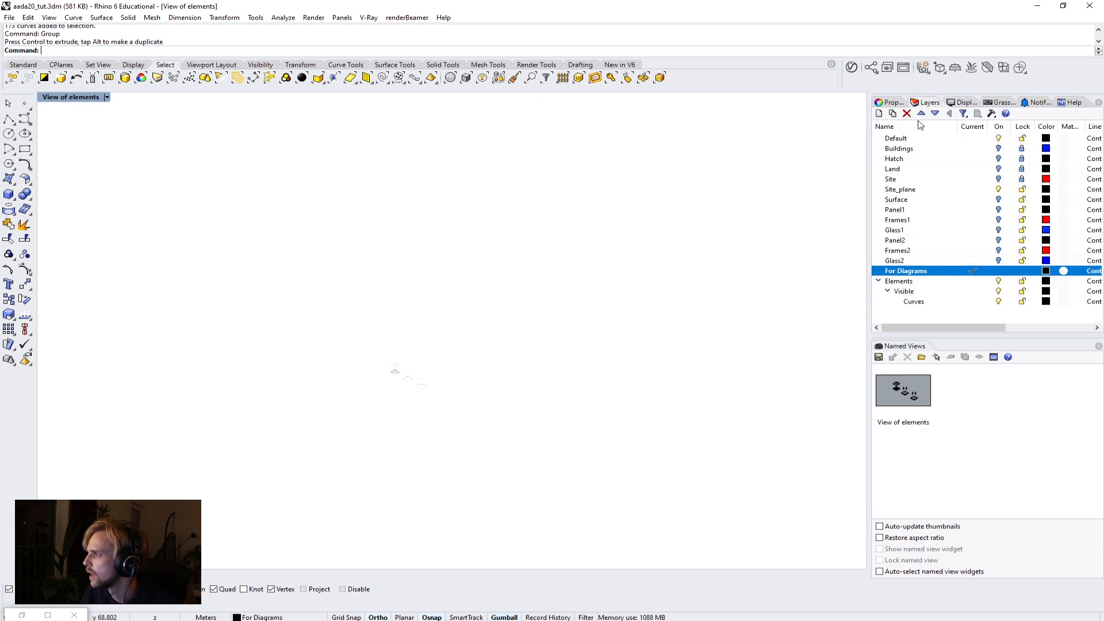
pyautogui.click(999, 209)
pyautogui.click(998, 220)
pyautogui.click(998, 230)
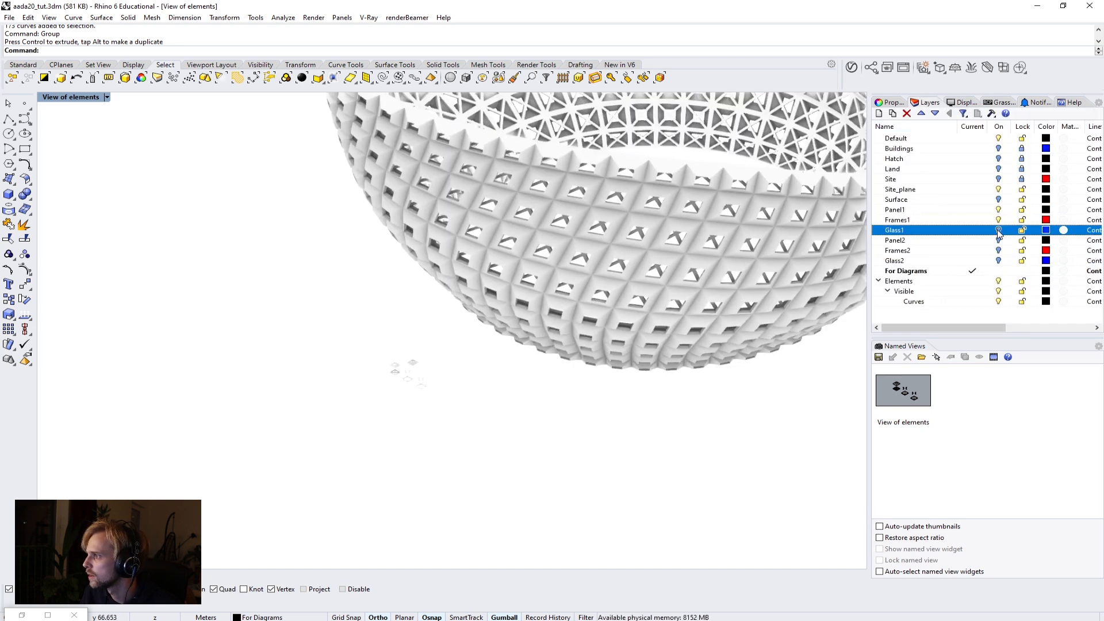
pyautogui.scroll(5, 405, 397)
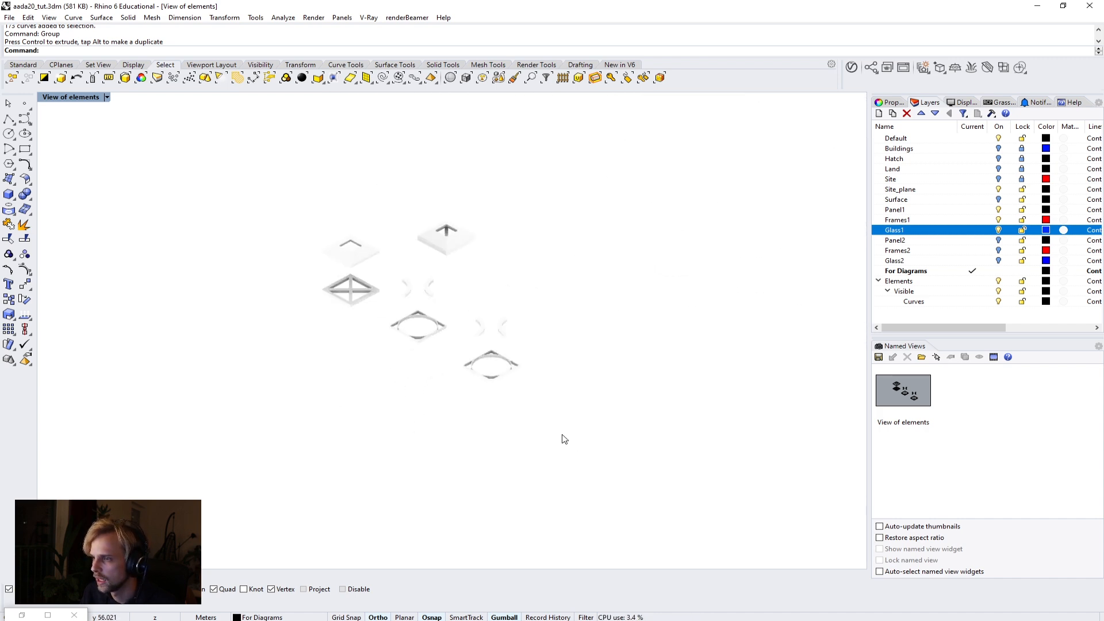
pyautogui.moveTo(278, 212)
pyautogui.mouseDown()
pyautogui.moveTo(291, 224)
pyautogui.moveTo(261, 225)
pyautogui.mouseUp()
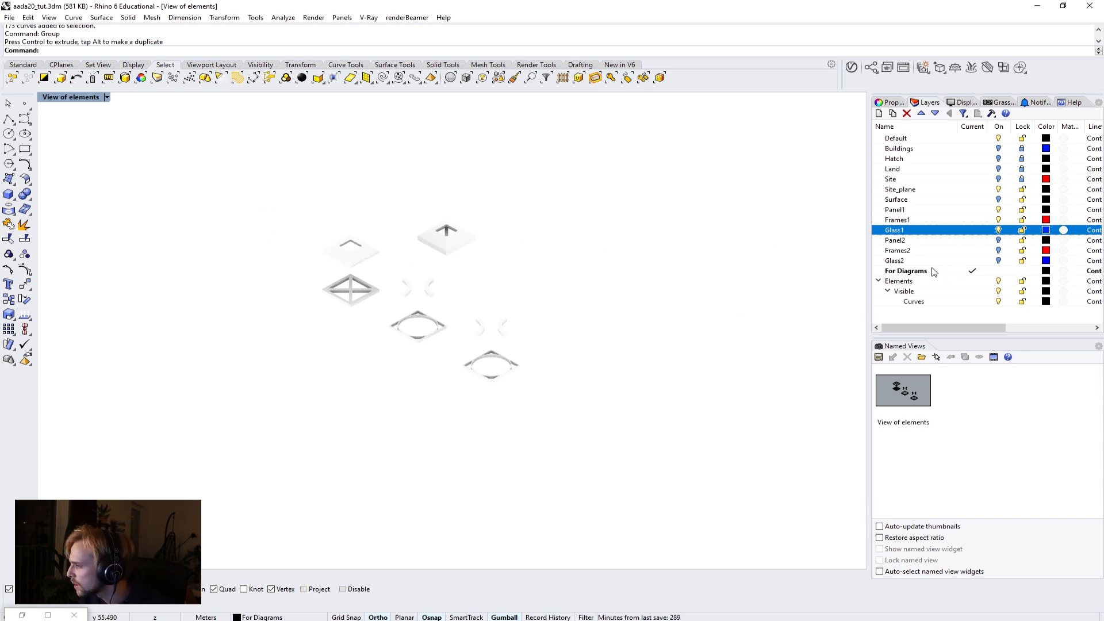
# Step: Create a layer named "Big boys for diagrams" as the current layer and hide the For Diagrams layer
pyautogui.click(899, 271)
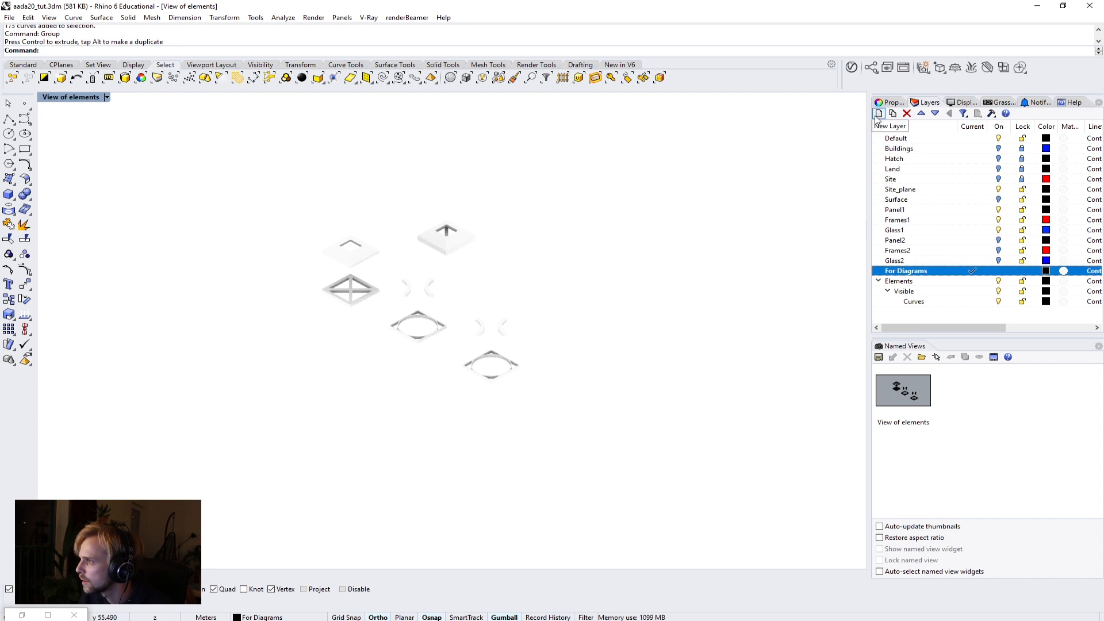
pyautogui.click(877, 115)
pyautogui.write('Big boys for diagrams')
pyautogui.press('Return')
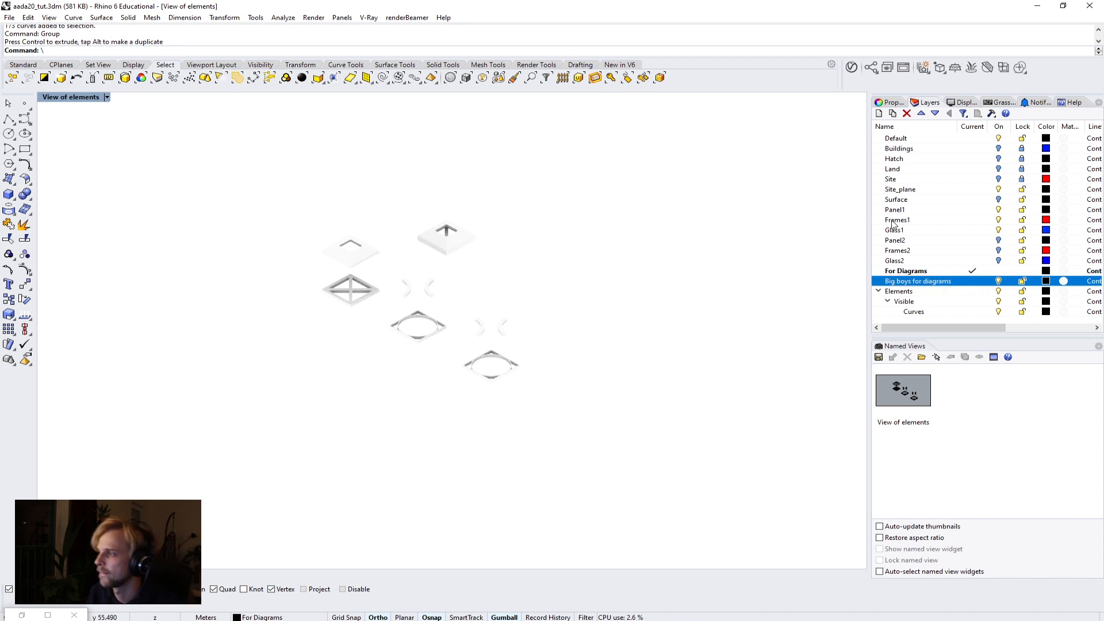
pyautogui.click(972, 281)
pyautogui.click(1001, 271)
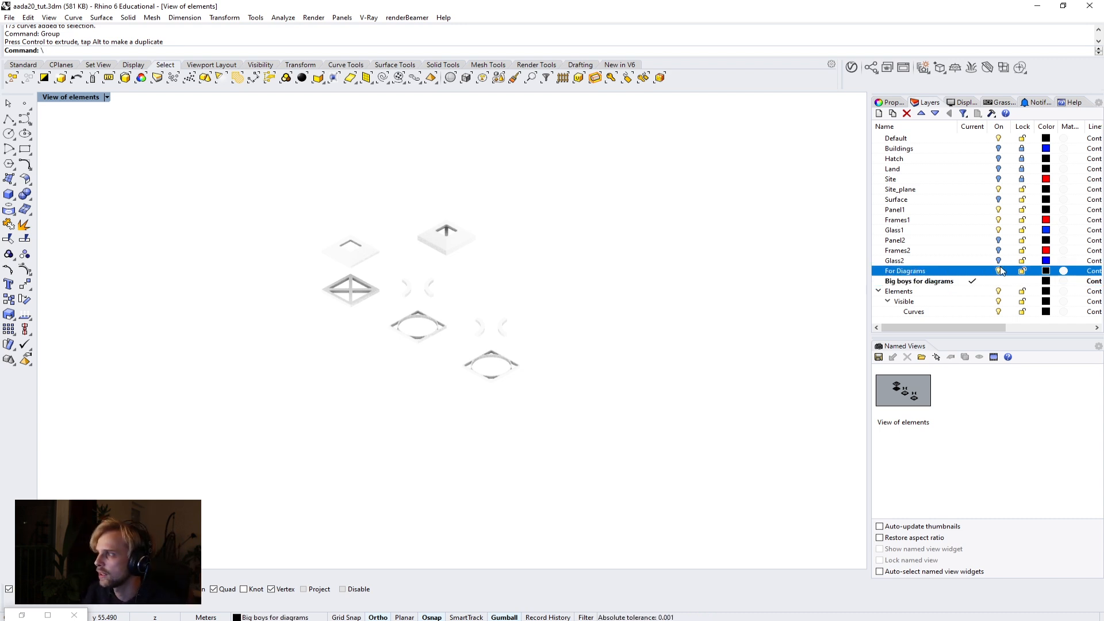
pyautogui.click(1000, 272)
pyautogui.scroll(-3, 554, 204)
pyautogui.keyDown('shift'); pyautogui.moveTo(557, 202); pyautogui.dragTo(416, 407, button='right'); pyautogui.keyUp('shift')
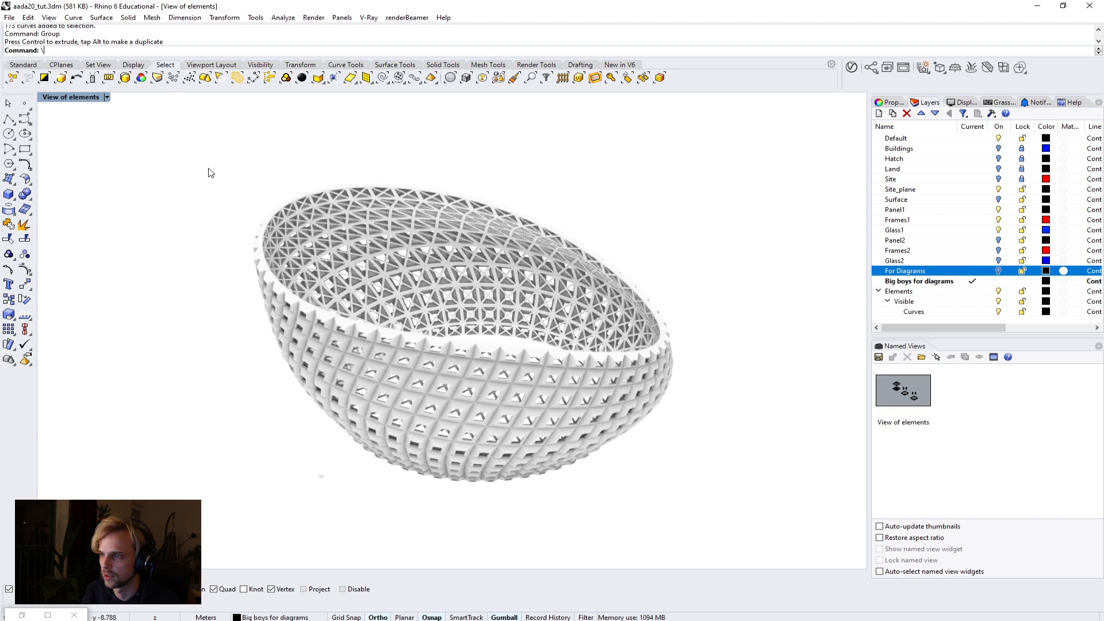
pyautogui.moveTo(195, 159); pyautogui.dragTo(723, 518)
pyautogui.moveTo(342, 503); pyautogui.dragTo(278, 466)
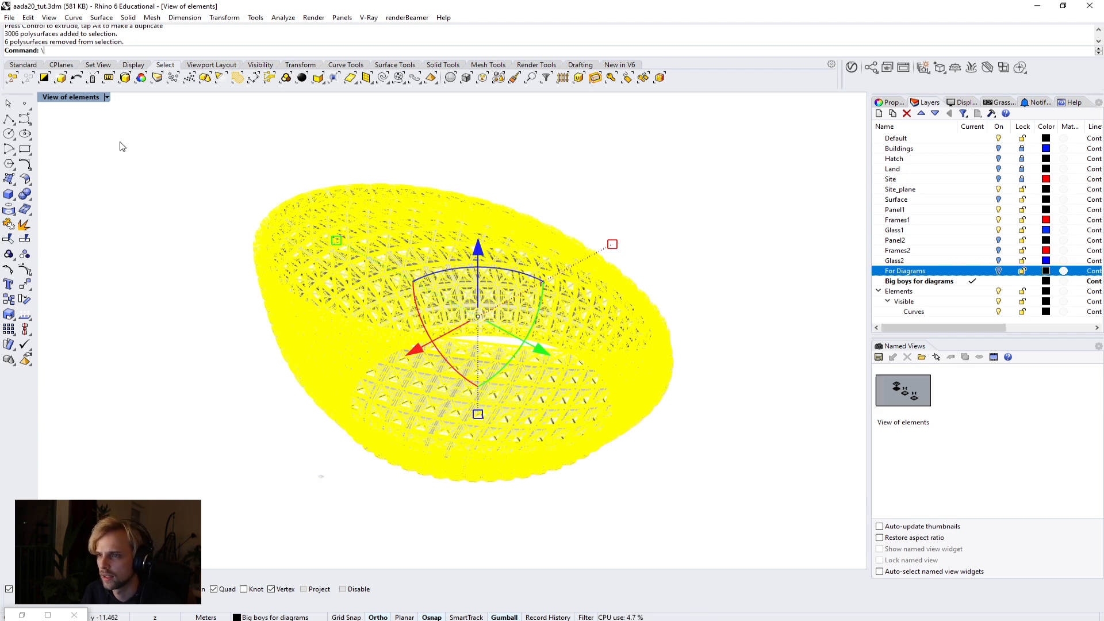
pyautogui.moveTo(204, 273)
pyautogui.mouseDown(button='right')
pyautogui.moveTo(581, 237)
pyautogui.moveTo(214, 274)
pyautogui.mouseUp(button='right')
pyautogui.moveTo(615, 277); pyautogui.dragTo(534, 291, button='right')
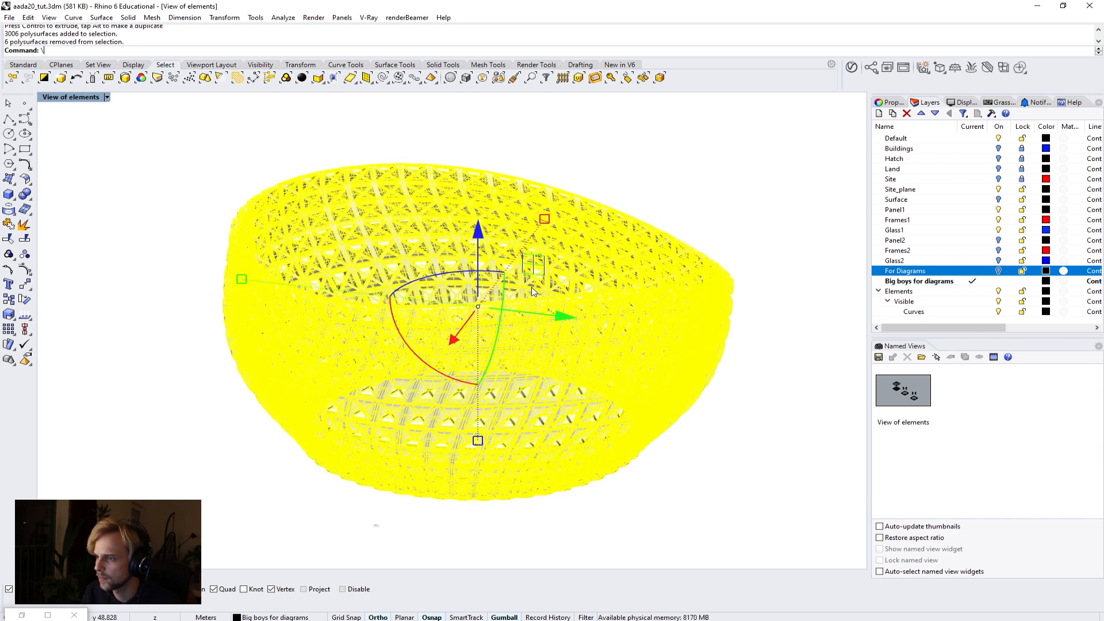
pyautogui.press('Escape')
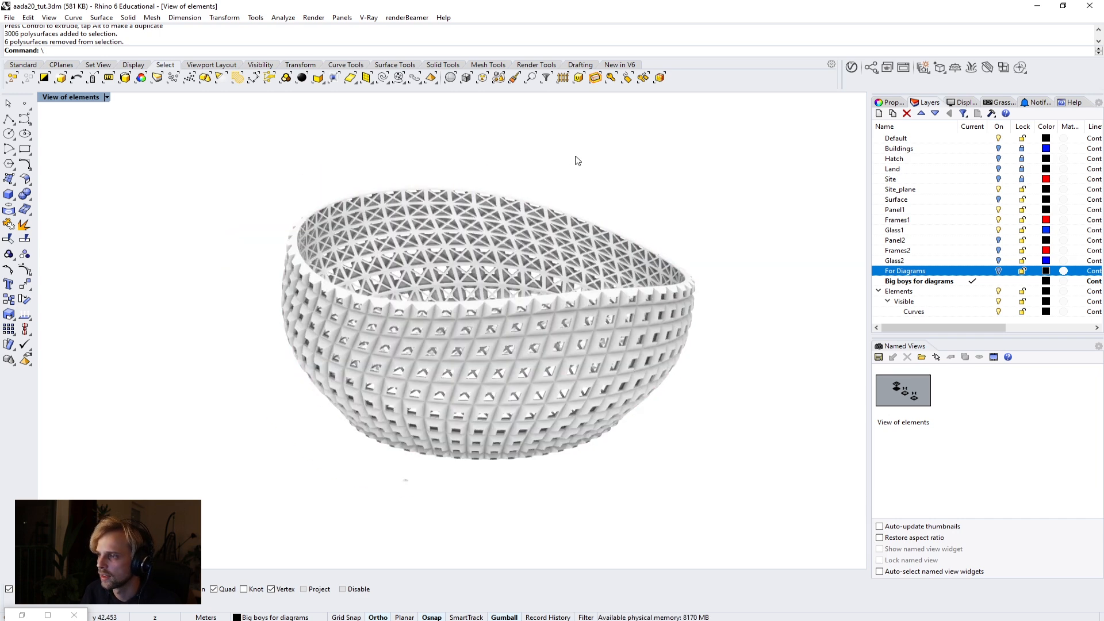
# Step: Try showing the full shell in a Perspective projection and orbit around it
pyautogui.moveTo(574, 206); pyautogui.dragTo(532, 218, button='right')
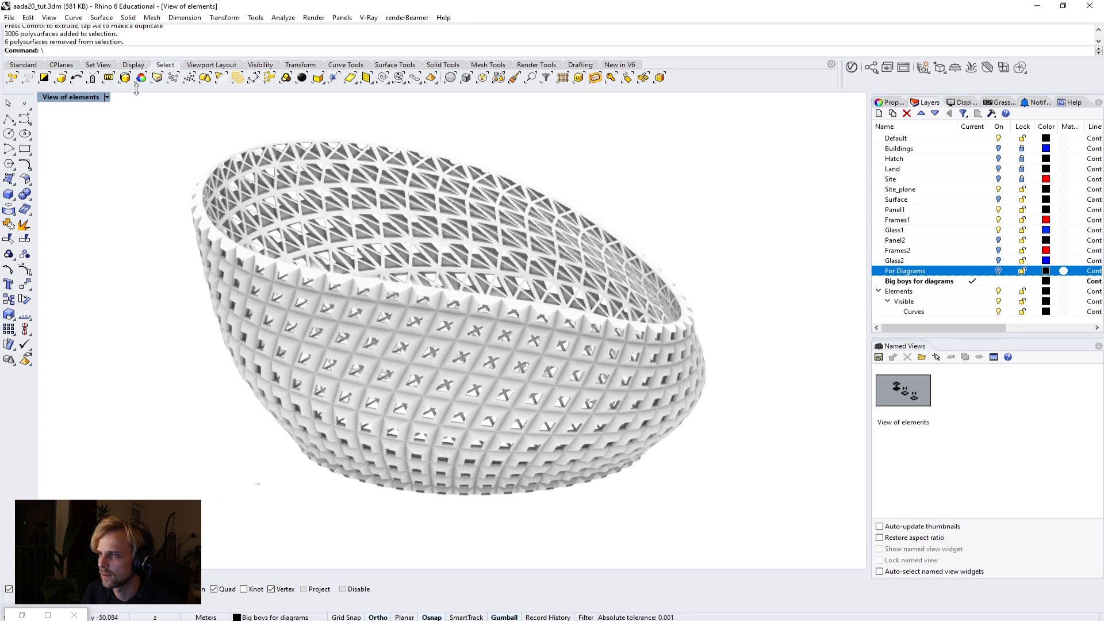
pyautogui.click(55, 99)
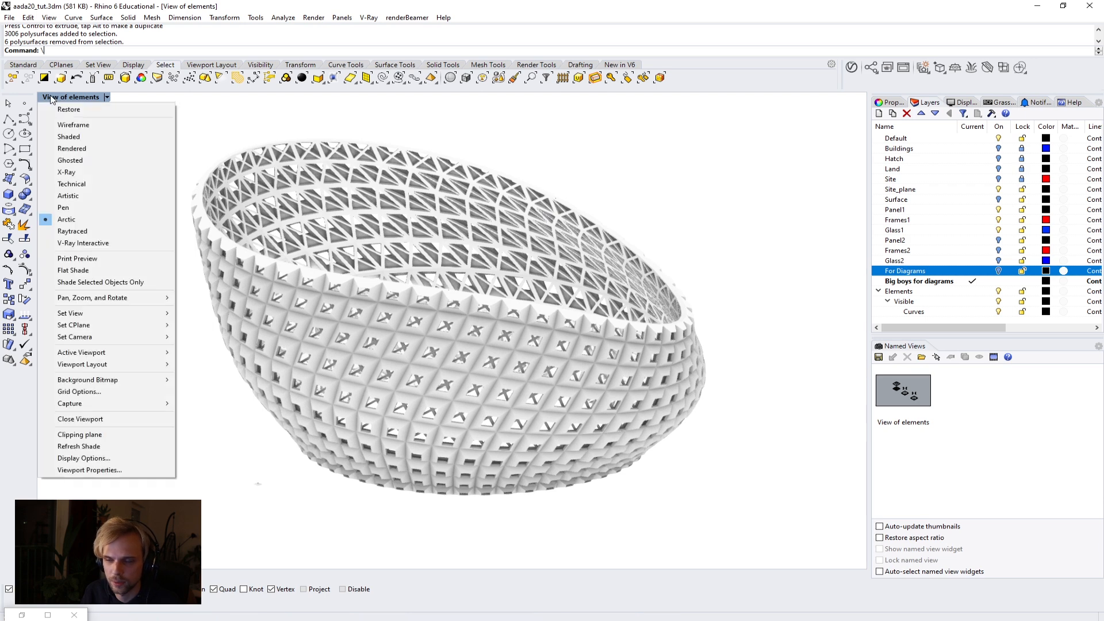
pyautogui.moveTo(103, 313)
pyautogui.click(211, 399)
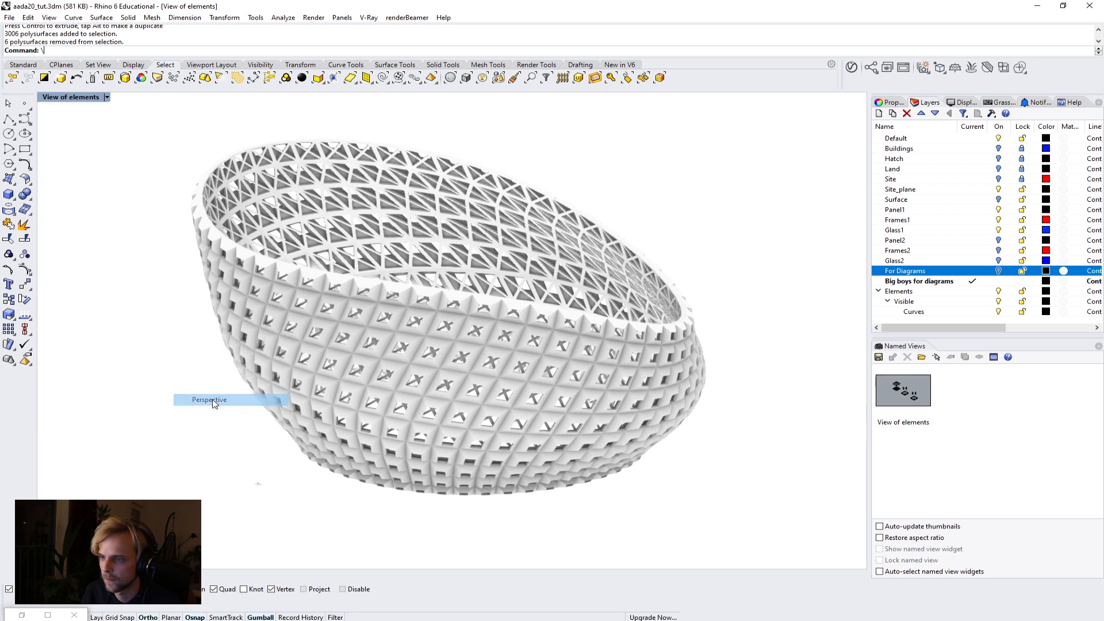
pyautogui.moveTo(329, 339); pyautogui.dragTo(344, 310, button='right')
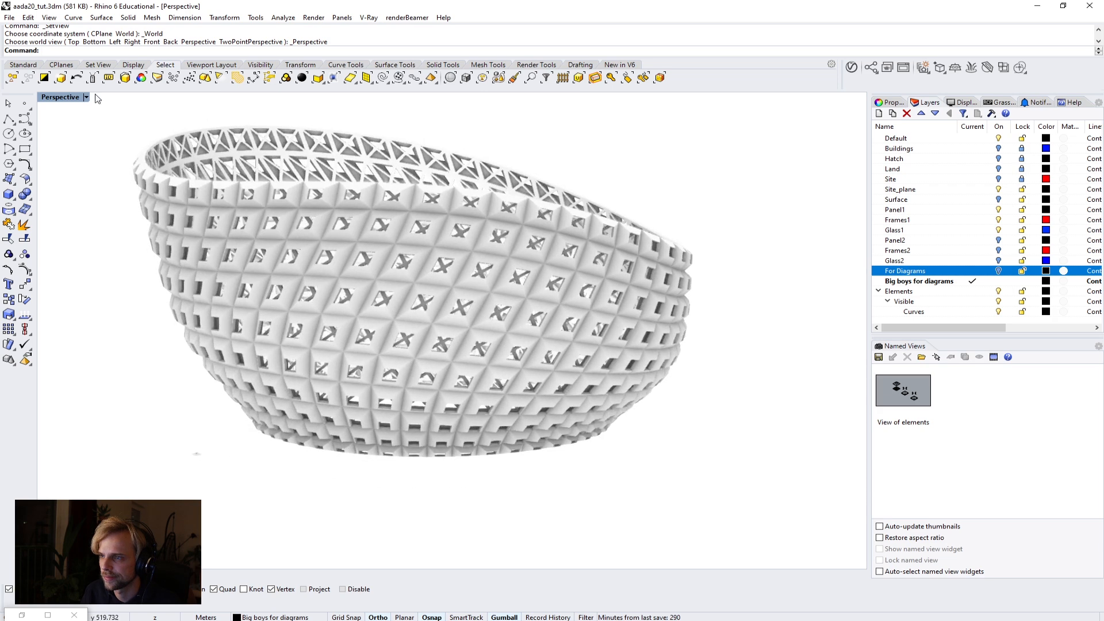
pyautogui.rightClick(62, 102)
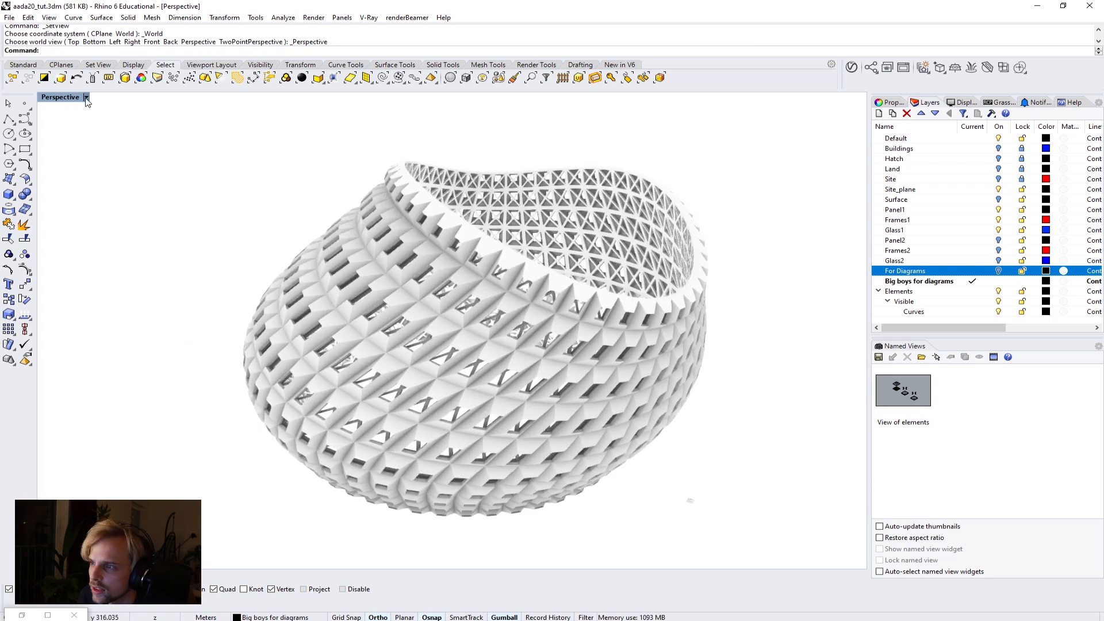
# Step: Restore the View of elements named view and frame the whole shell in it
pyautogui.doubleClick(905, 388)
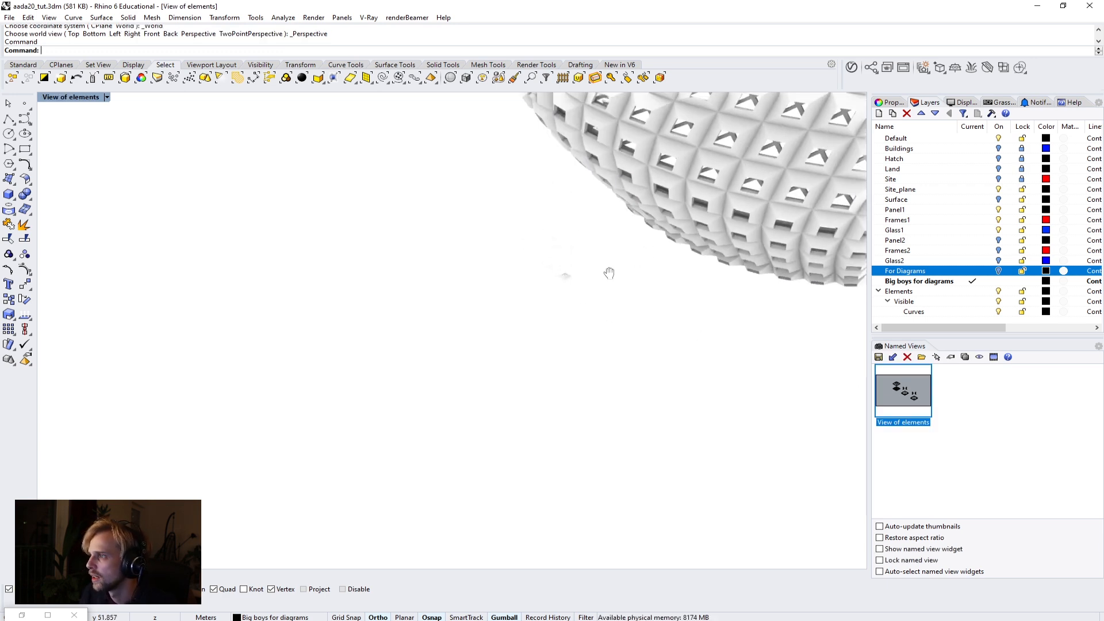
pyautogui.scroll(-8, 332, 384)
pyautogui.keyDown('shift'); pyautogui.moveTo(401, 332); pyautogui.dragTo(382, 383, button='right'); pyautogui.keyUp('shift')
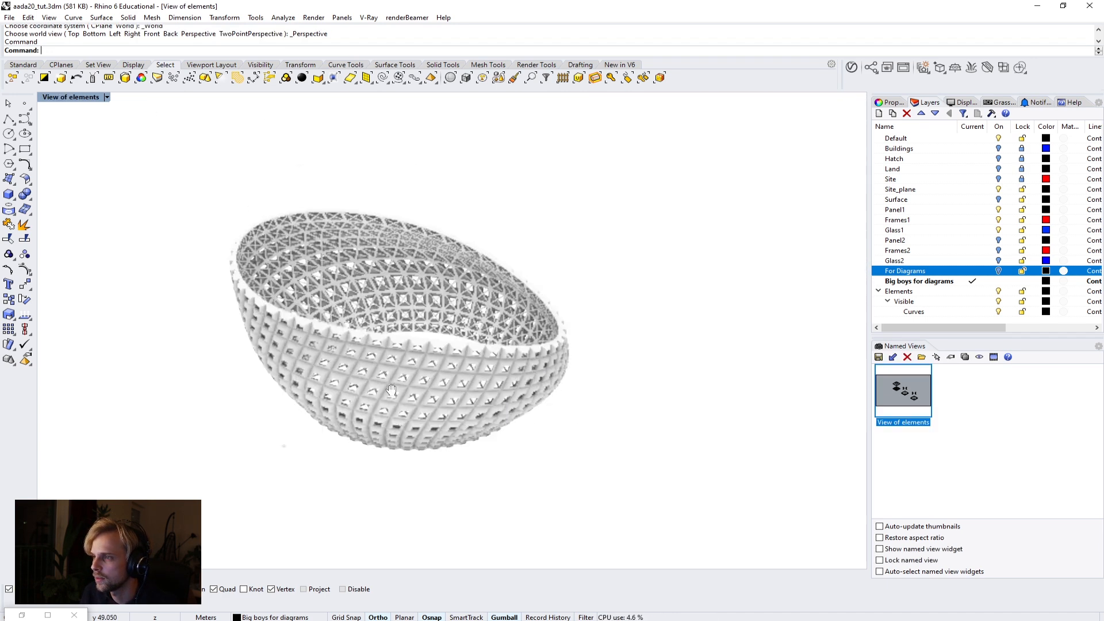
# Step: Hide the six small panel pieces lying beside the foot of the shell
pyautogui.scroll(3, 381, 382)
pyautogui.scroll(3, 382, 381)
pyautogui.keyDown('shift'); pyautogui.moveTo(258, 456); pyautogui.dragTo(308, 451, button='right'); pyautogui.keyUp('shift')
pyautogui.moveTo(305, 511); pyautogui.dragTo(226, 458)
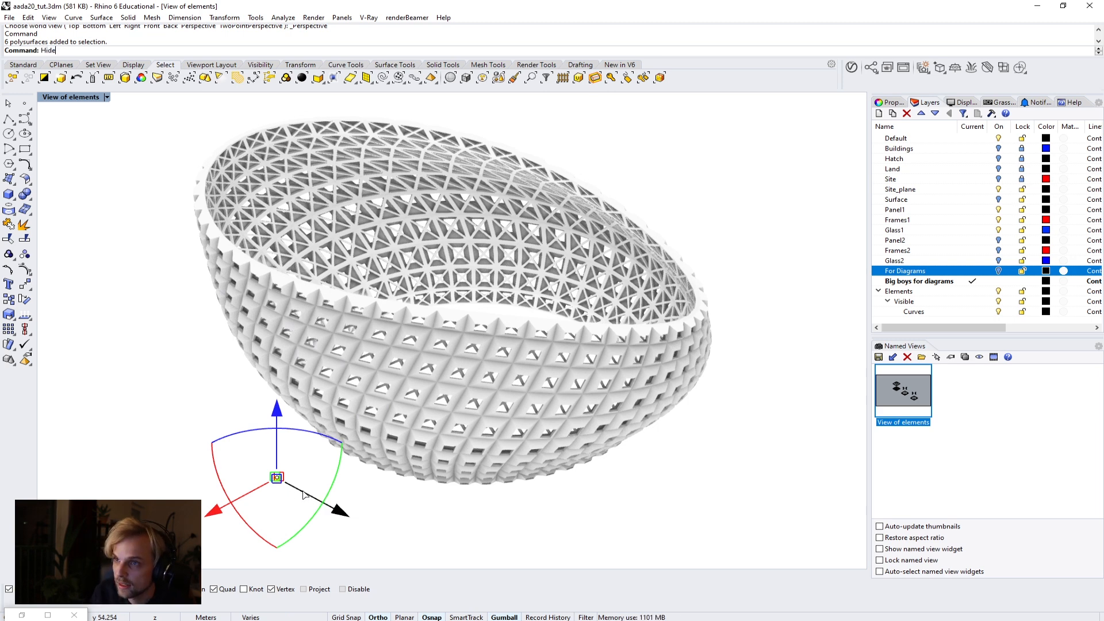
pyautogui.press('Return')
# Step: Capture the framed shell view to a 3000 x 2000 pixel JPEG named bigboy1 in the AADA20_tut folder
pyautogui.moveTo(351, 406)
pyautogui.keyDown('shift'); pyautogui.mouseDown(button='right')
pyautogui.moveTo(360, 402)
pyautogui.moveTo(335, 407)
pyautogui.mouseUp(button='right'); pyautogui.keyUp('shift')
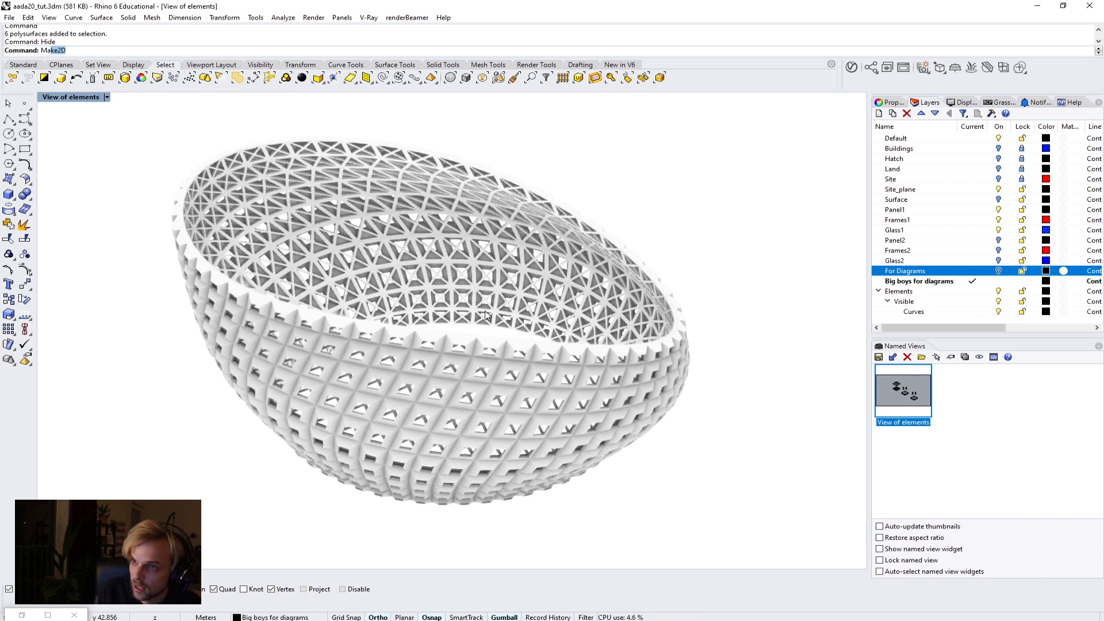
pyautogui.write('View')
pyautogui.press('Return')
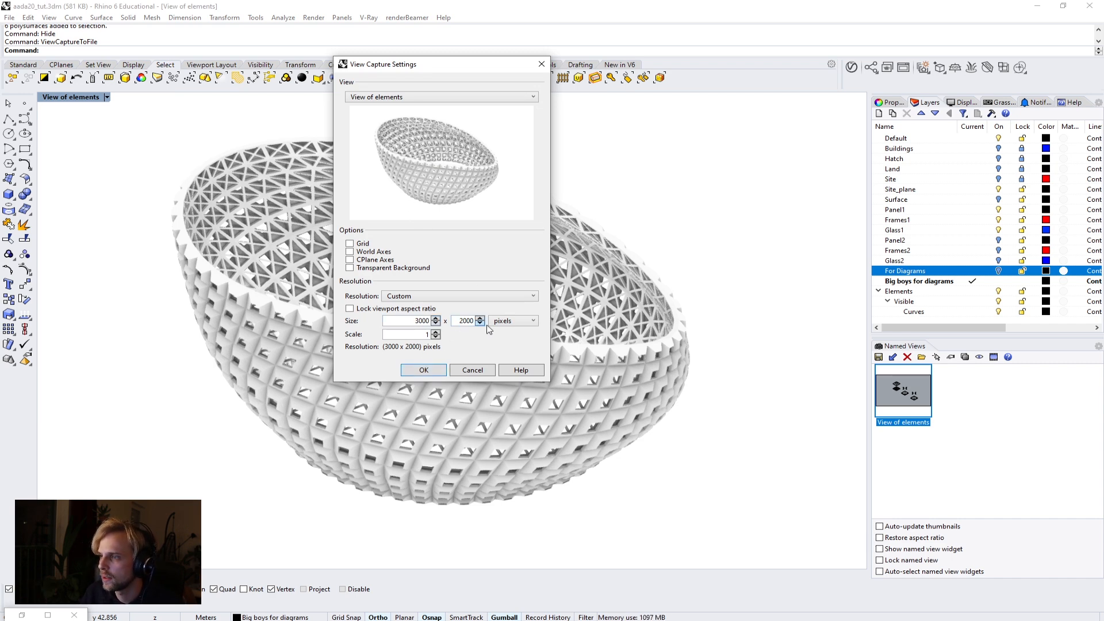
pyautogui.click(434, 371)
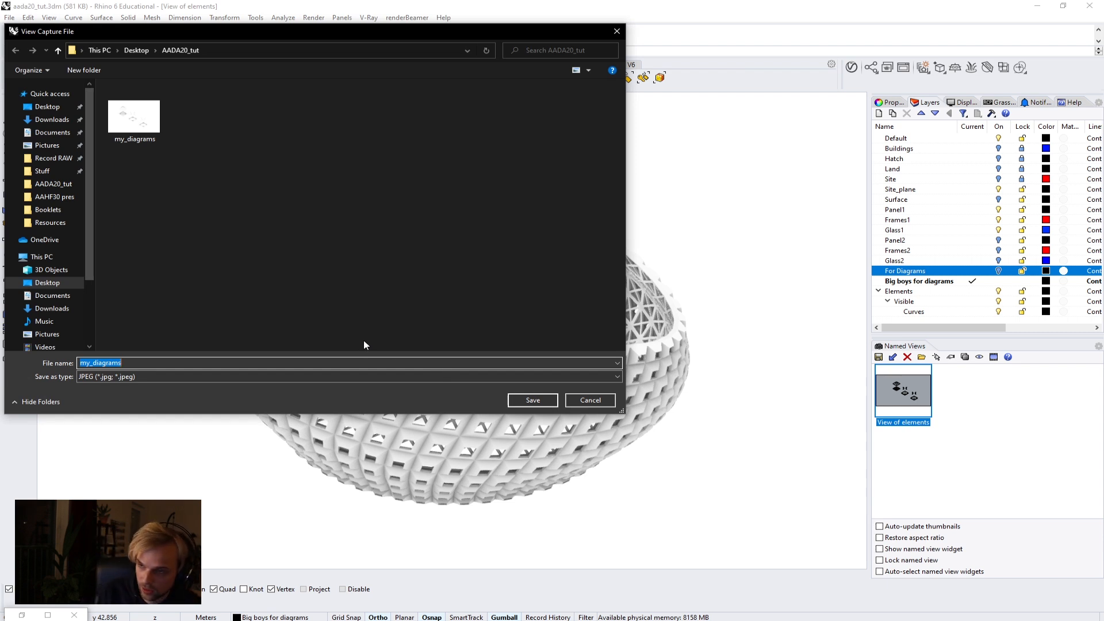
pyautogui.write('bigboy1')
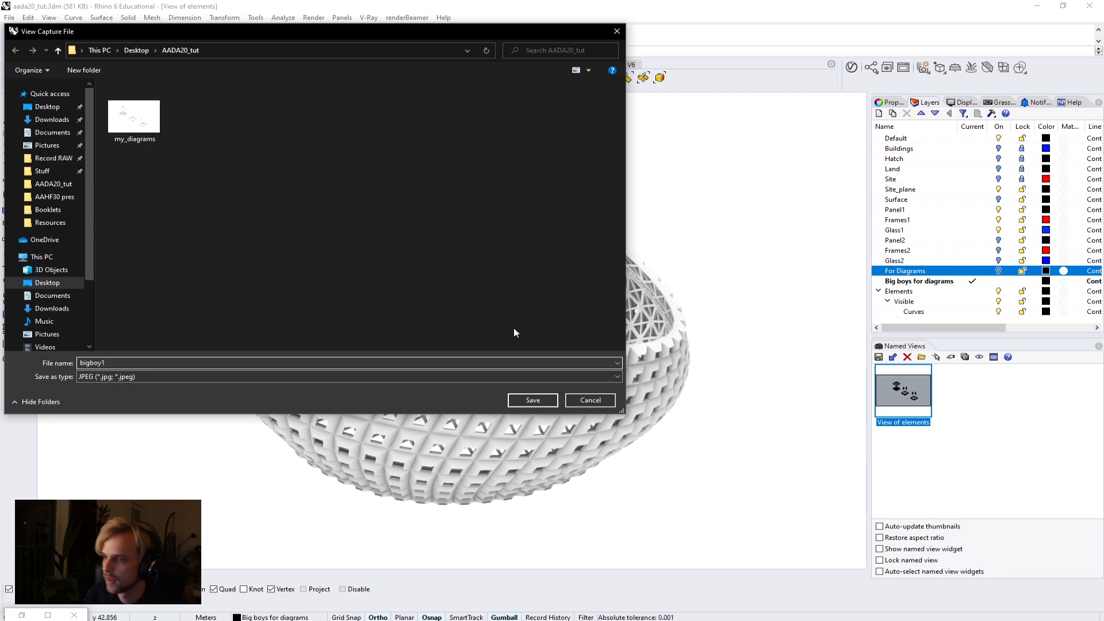
pyautogui.click(533, 400)
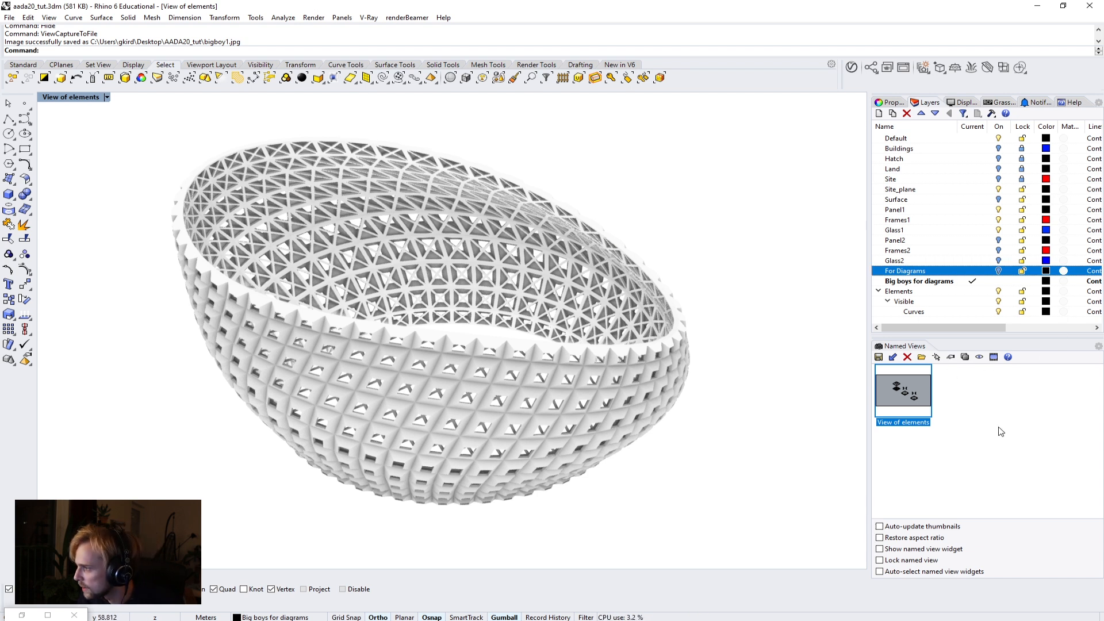
# Step: Save the current shell viewport as a named view called "View of big structure"
pyautogui.click(878, 357)
pyautogui.moveTo(537, 310); pyautogui.dragTo(499, 311)
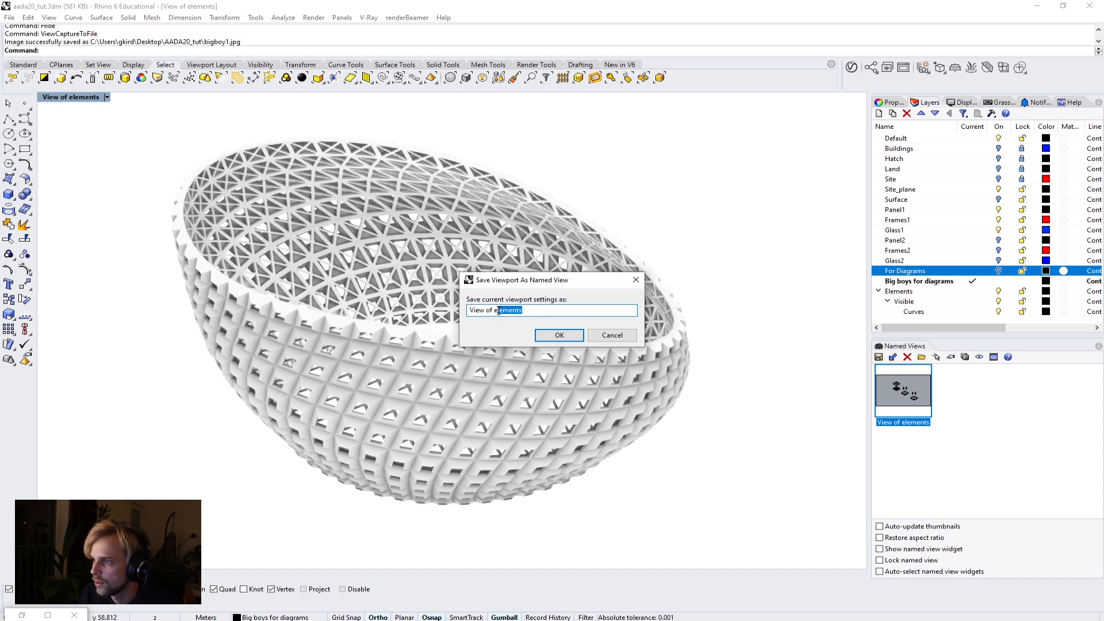
pyautogui.write('b')
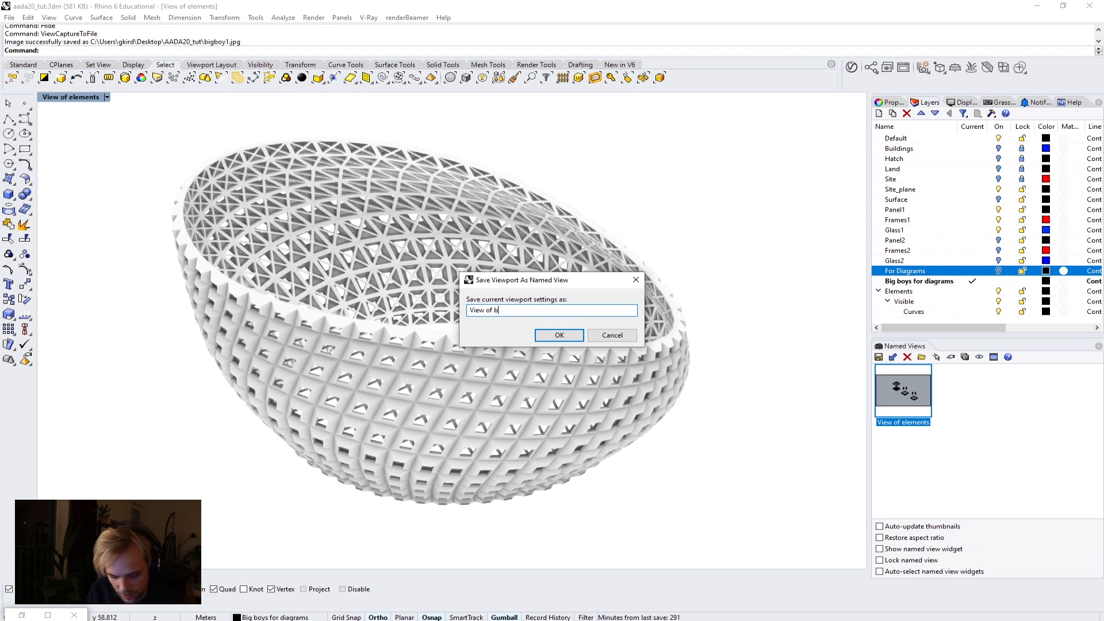
pyautogui.write('ig')
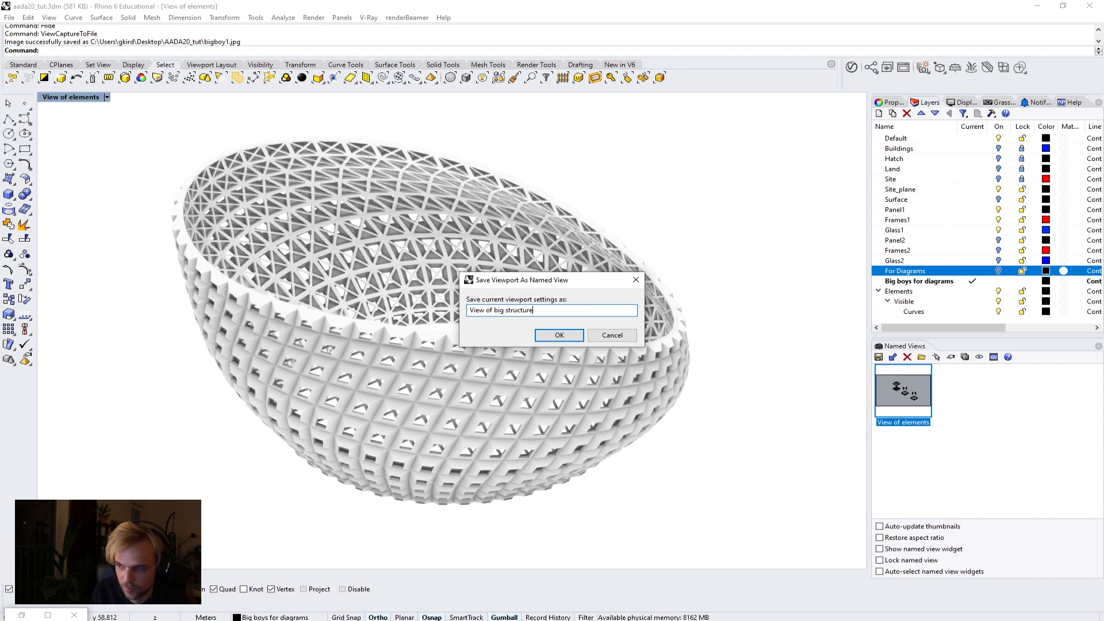
pyautogui.write('structure')
pyautogui.click(560, 335)
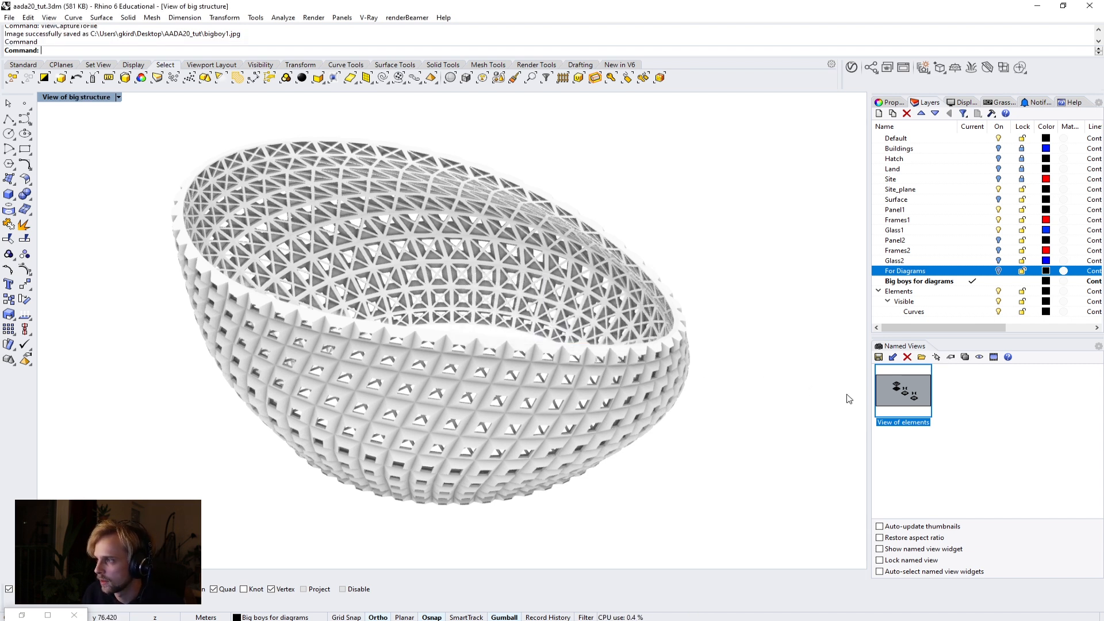
# Step: Test both named views by switching between View of elements and View of big structure, ending on the big structure
pyautogui.doubleClick(952, 394)
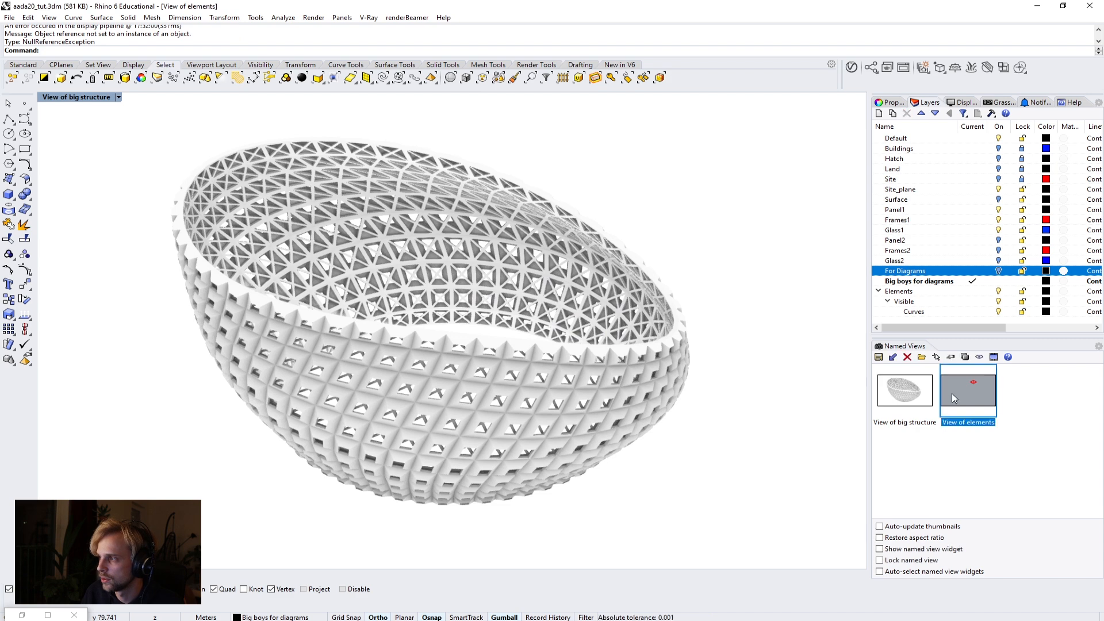
pyautogui.doubleClick(915, 394)
pyautogui.doubleClick(964, 388)
pyautogui.doubleClick(908, 393)
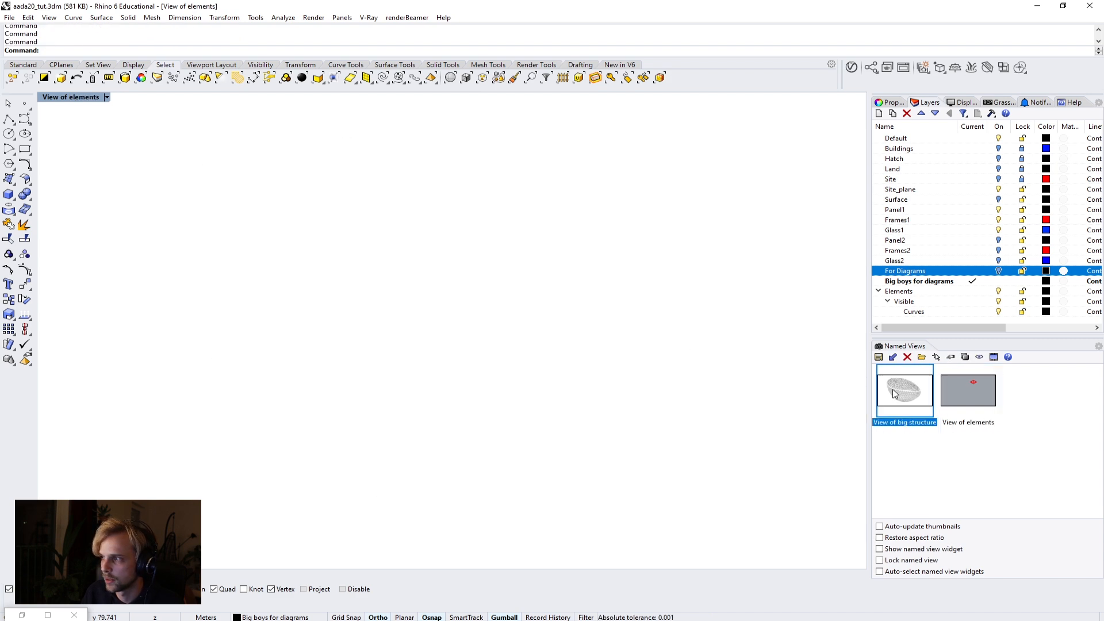
# Step: Turn off the Panel1, Frames1 and Glass1 layers and turn on Panel2, Frames2 and Glass2
pyautogui.click(999, 230)
pyautogui.click(998, 219)
pyautogui.click(999, 209)
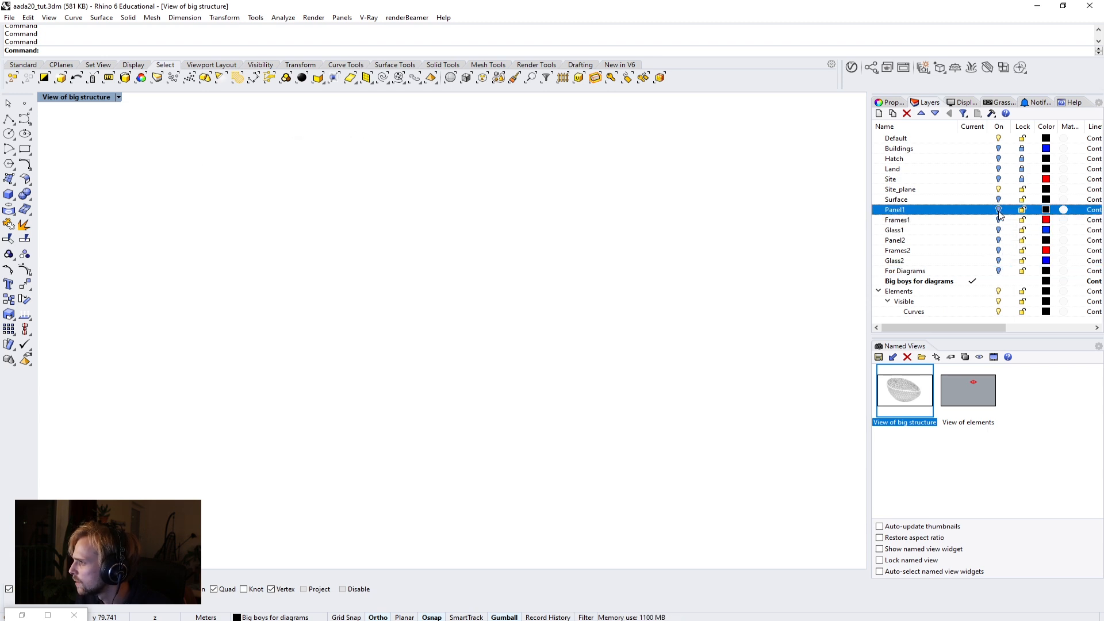
pyautogui.click(998, 240)
pyautogui.click(999, 250)
pyautogui.click(998, 261)
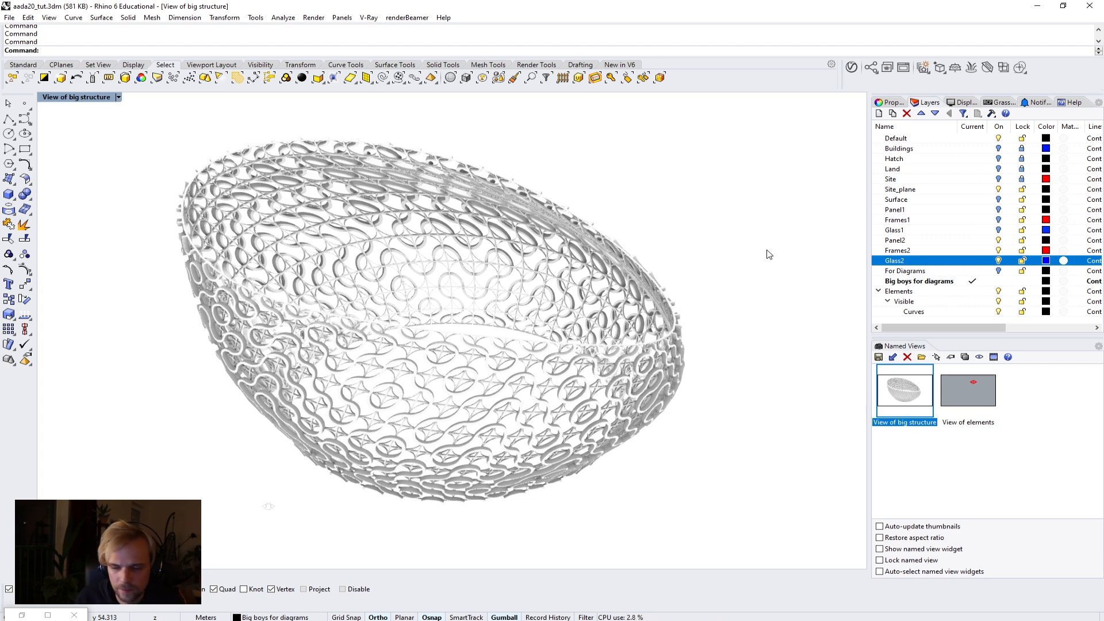
# Step: Hide the small second-variant panel pieces beside the foot of the shell
pyautogui.moveTo(294, 530); pyautogui.dragTo(260, 480)
pyautogui.write('Hide')
pyautogui.press('Return')
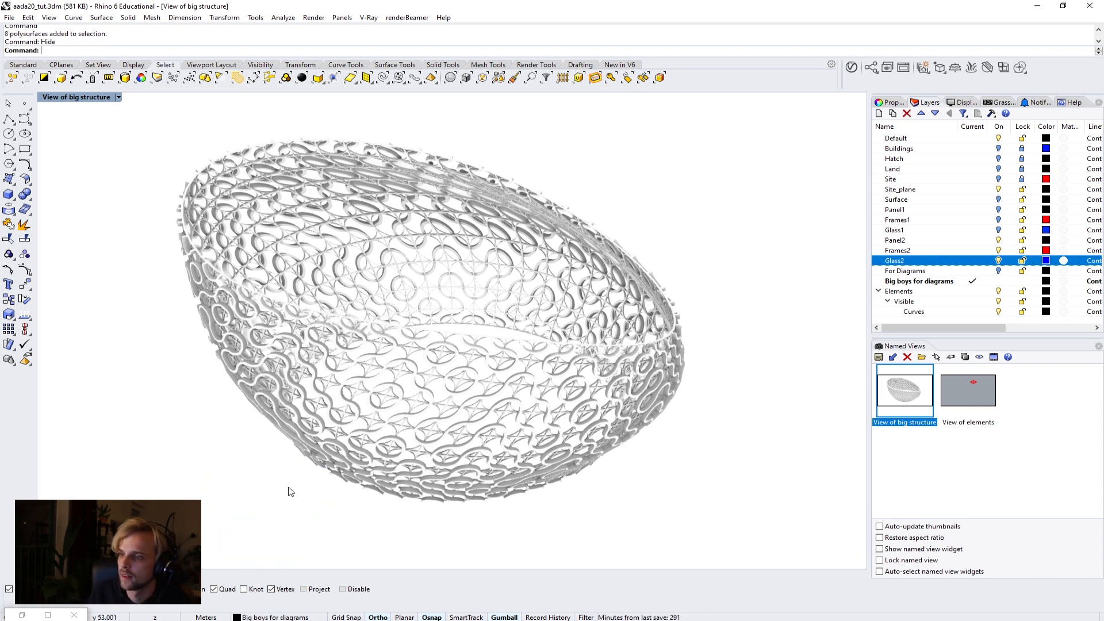
# Step: Capture the view of the second shell variant to a JPEG file named bigboy2
pyautogui.write('View')
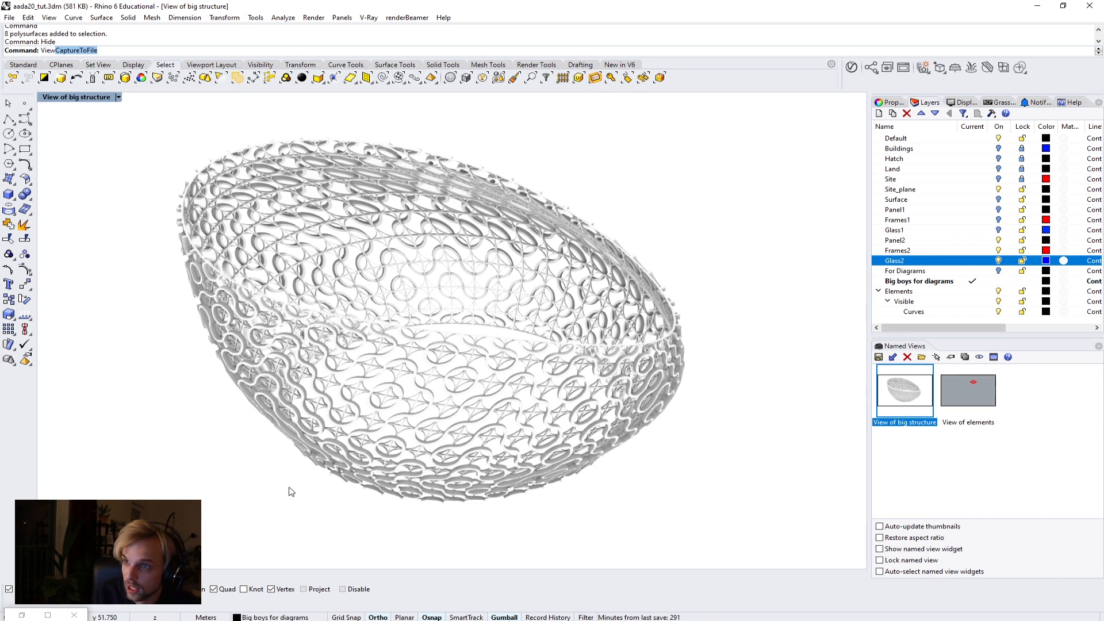
pyautogui.press('Return')
pyautogui.click(420, 369)
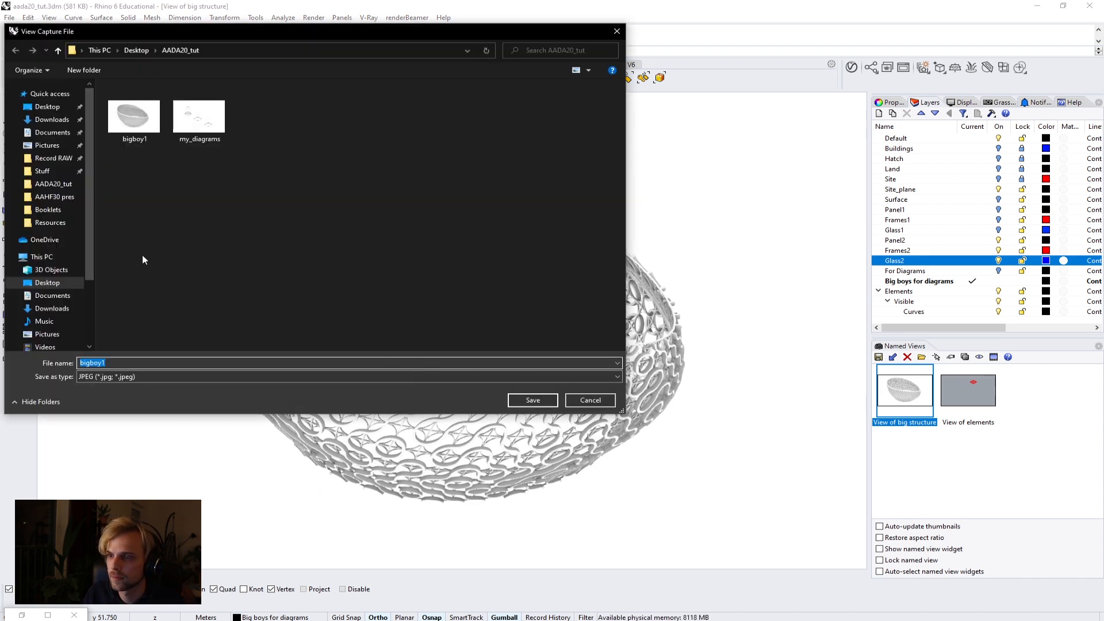
pyautogui.click(129, 361)
pyautogui.press('BackSpace')
pyautogui.write('2')
pyautogui.click(551, 404)
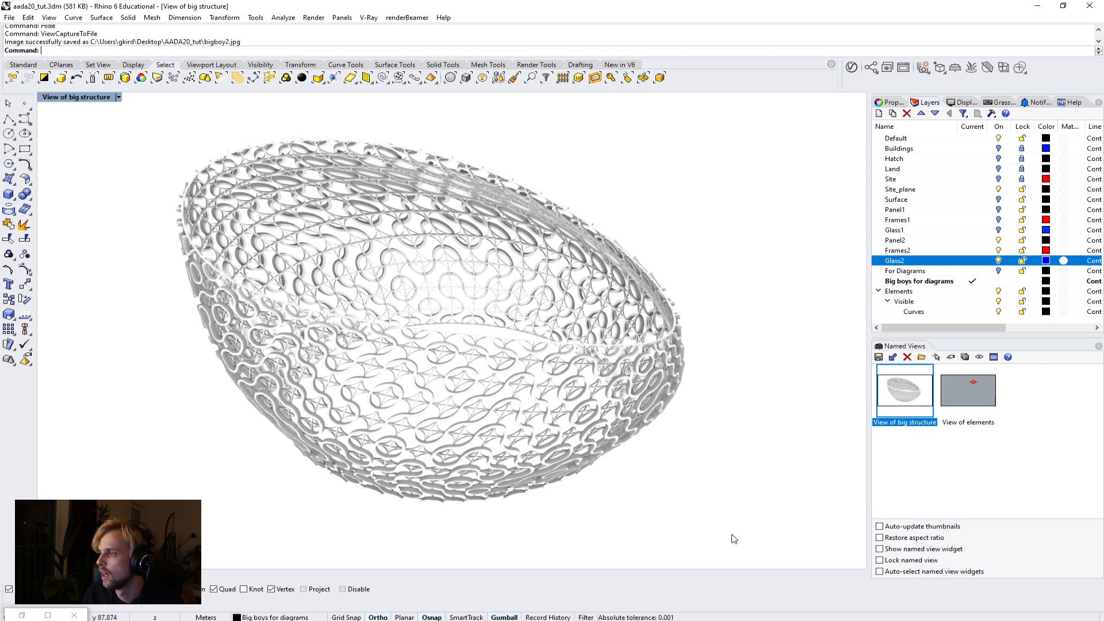
# Step: Run Make2D on the entire second shell variant from View of big structure, with Big_v2 as the output layer name
pyautogui.moveTo(742, 540); pyautogui.dragTo(124, 119)
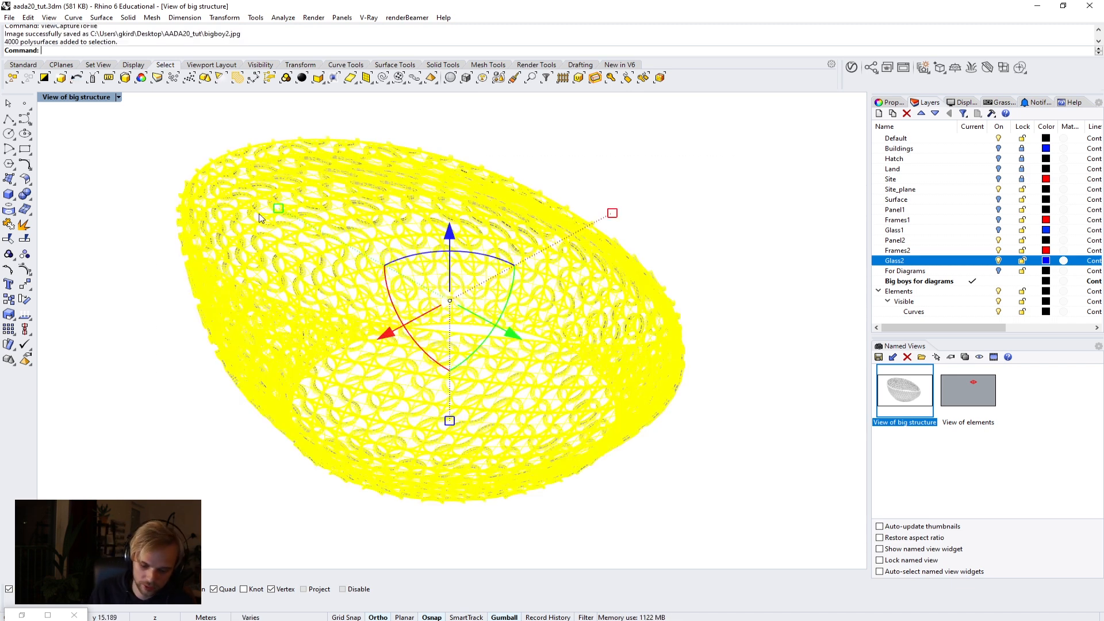
pyautogui.write('Make2D')
pyautogui.press('Return')
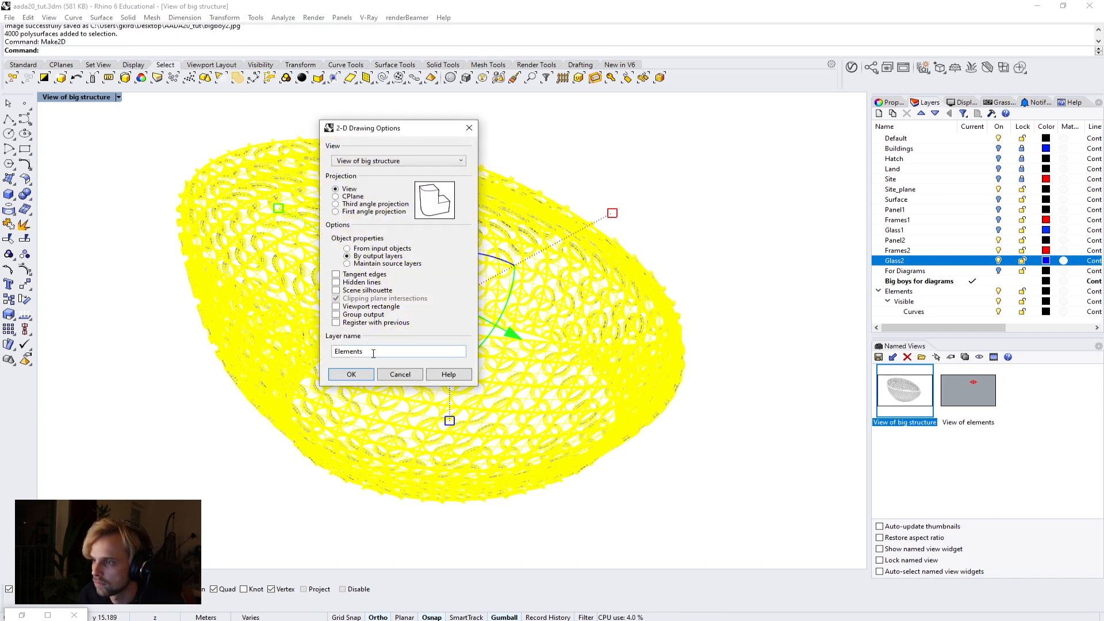
pyautogui.moveTo(378, 353); pyautogui.dragTo(298, 353)
pyautogui.write('Big_v2')
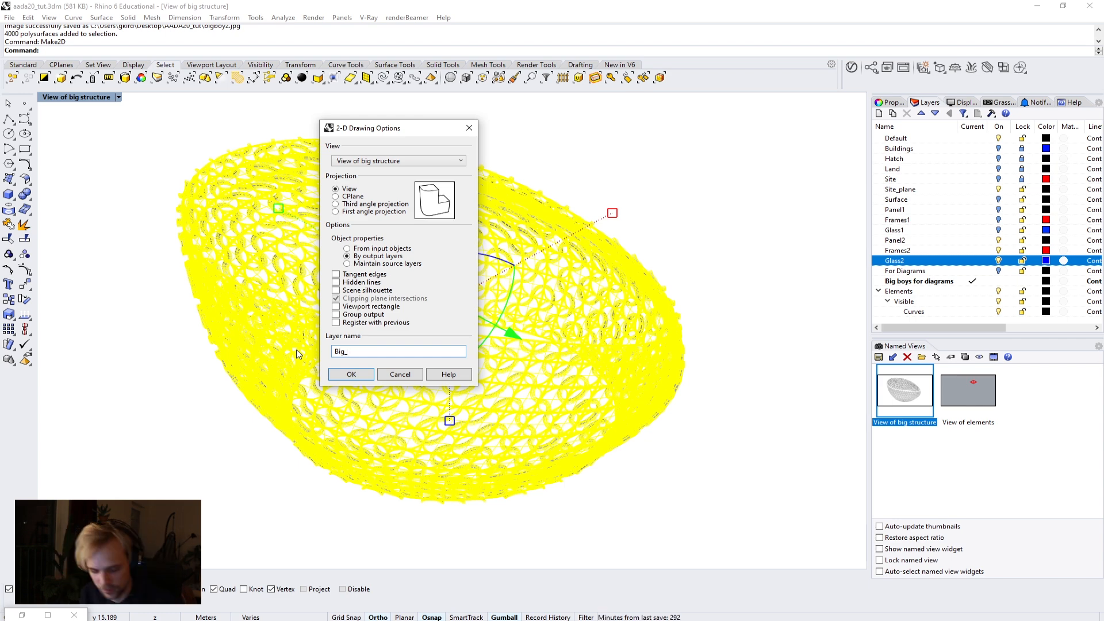
pyautogui.click(352, 373)
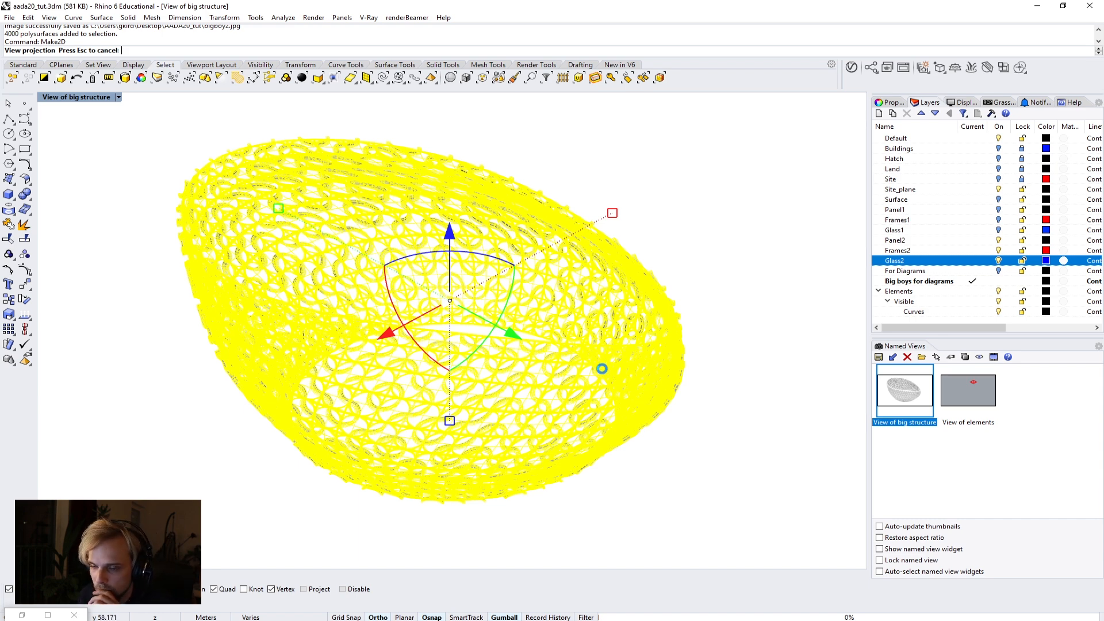
# Step: Return to the four-viewport layout and maximise the Top viewport around the 2D element drawings
pyautogui.doubleClick(52, 97)
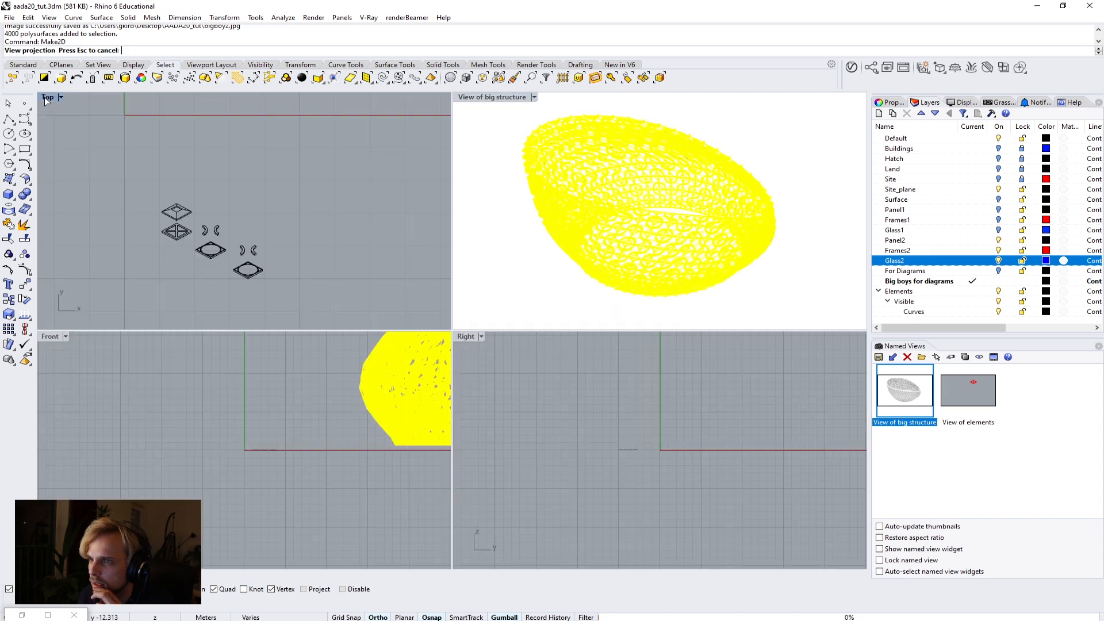
pyautogui.doubleClick(47, 97)
pyautogui.scroll(-3, 253, 281)
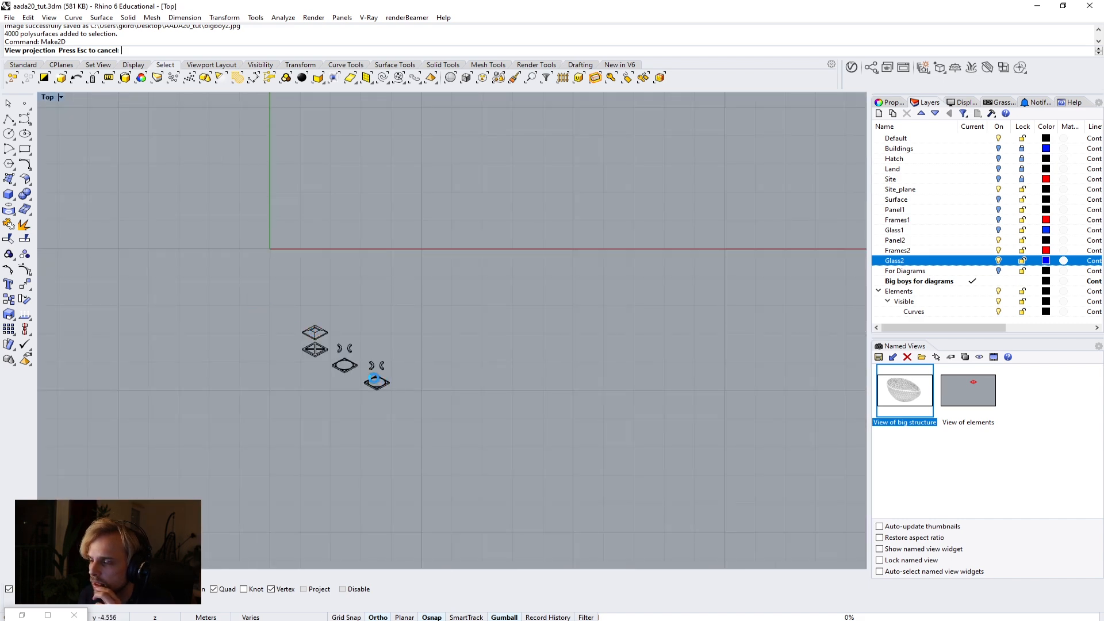
pyautogui.doubleClick(48, 99)
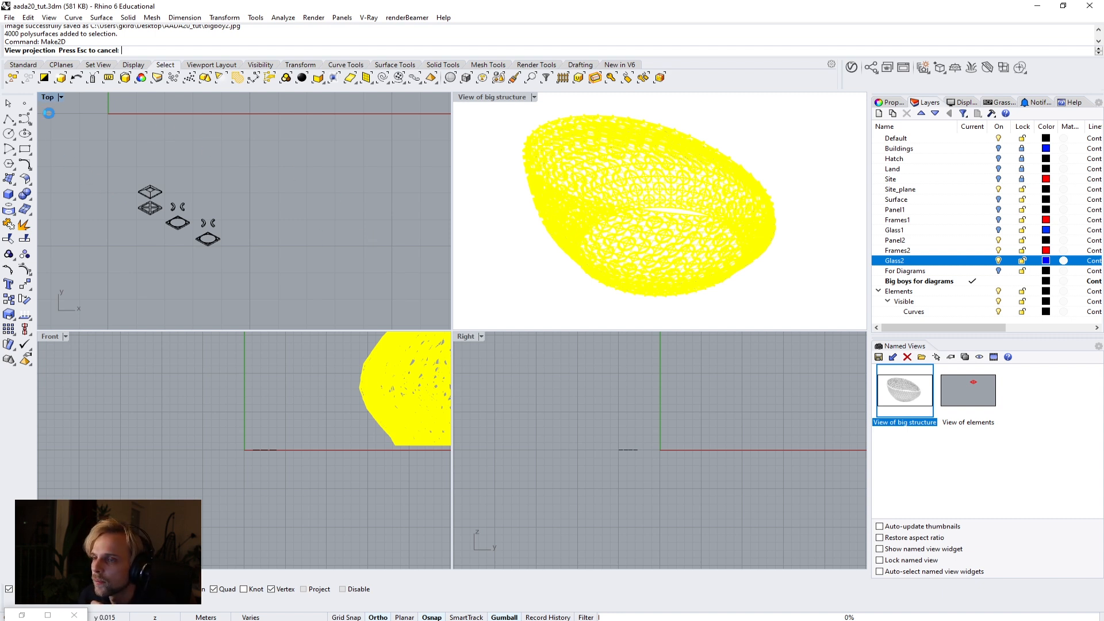
pyautogui.doubleClick(44, 99)
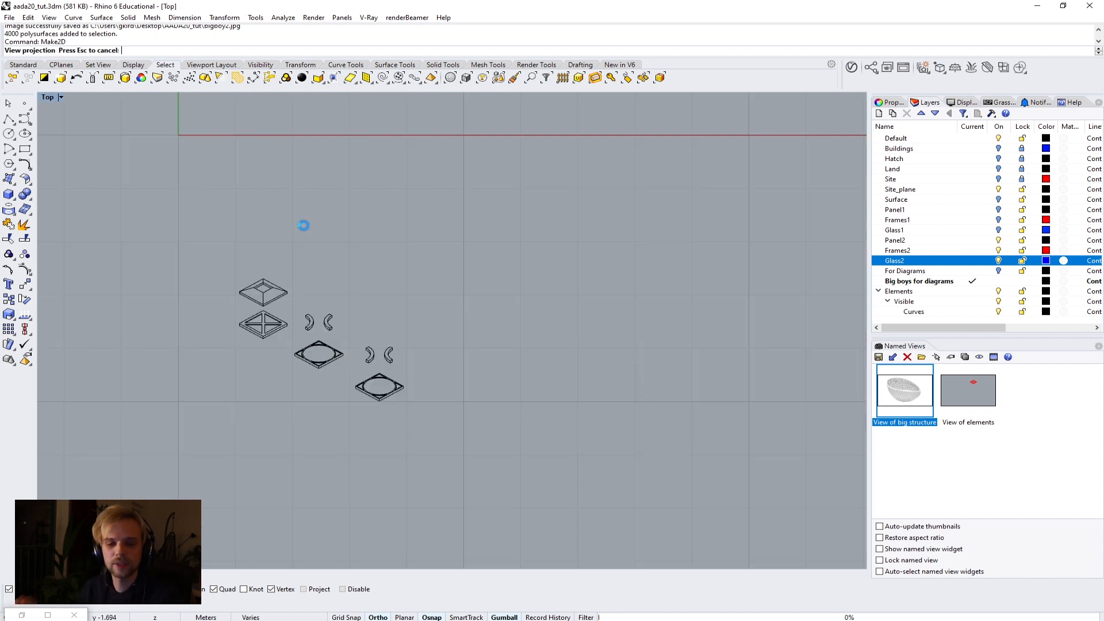
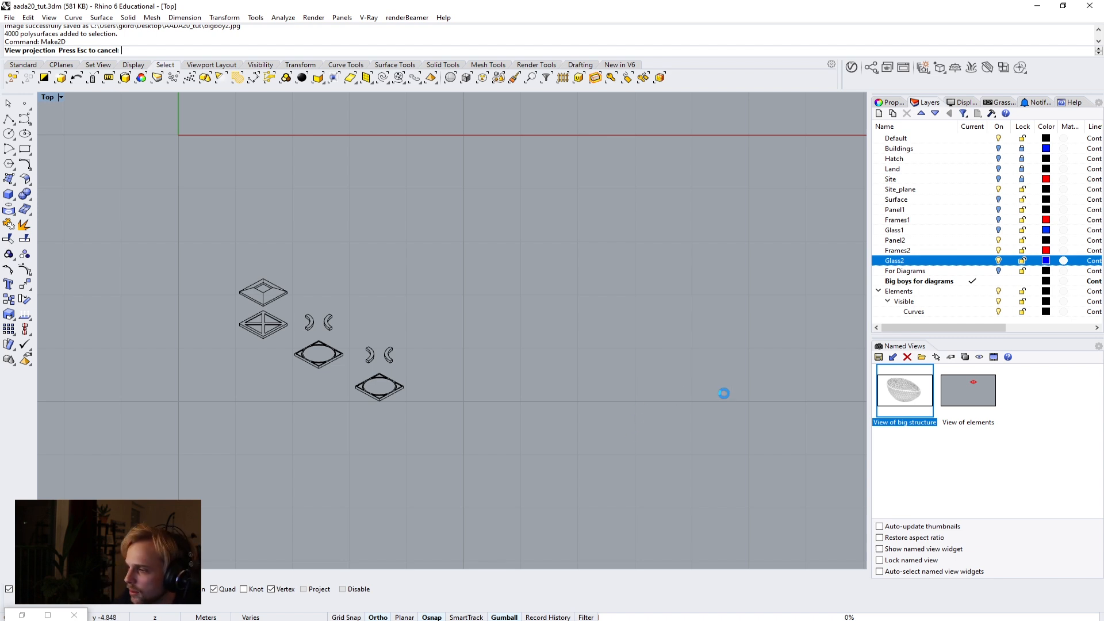
pyautogui.click(345, 620)
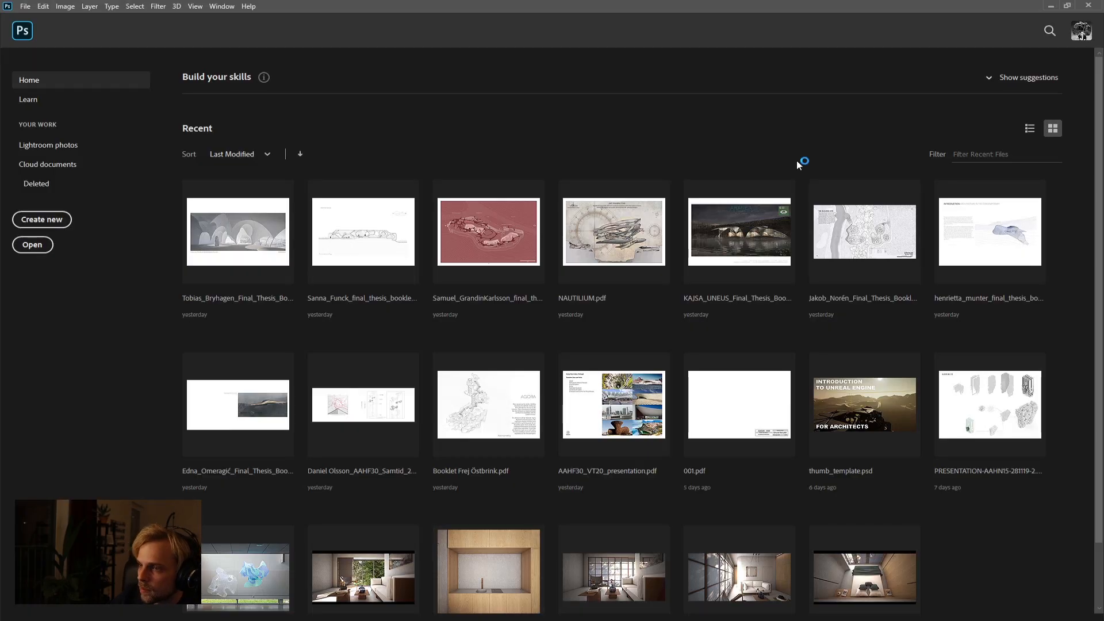
pyautogui.click(1050, 6)
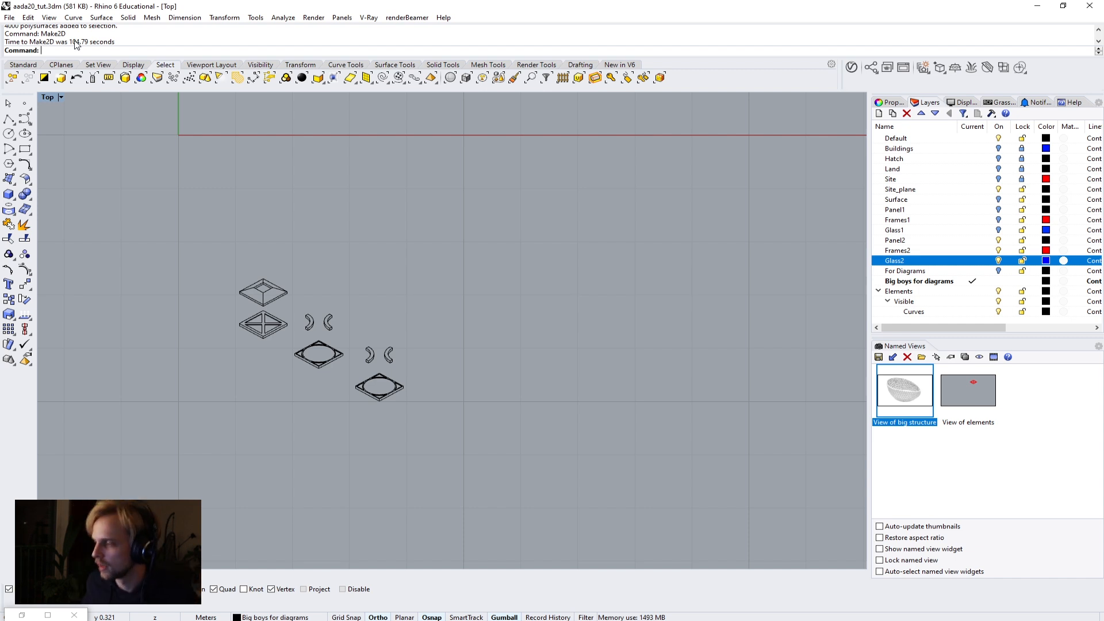
pyautogui.scroll(-6, 270, 230)
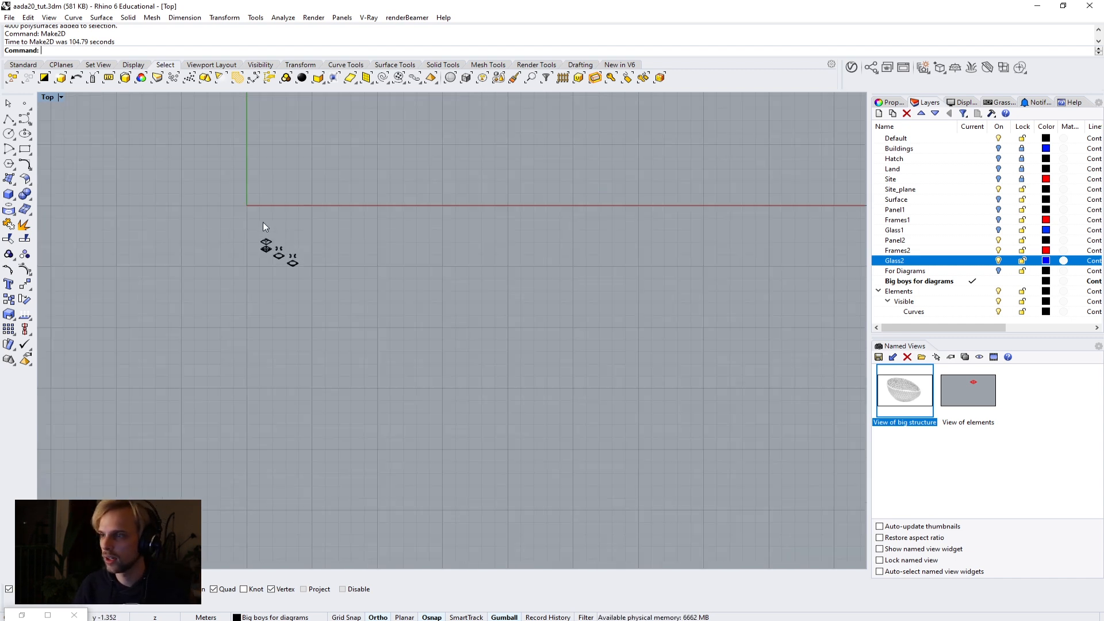
# Step: Maximise the View of big structure viewport and show surface edges in its Arctic display, with tangent edges and tangent seams off
pyautogui.doubleClick(46, 98)
pyautogui.click(481, 99)
pyautogui.doubleClick(482, 99)
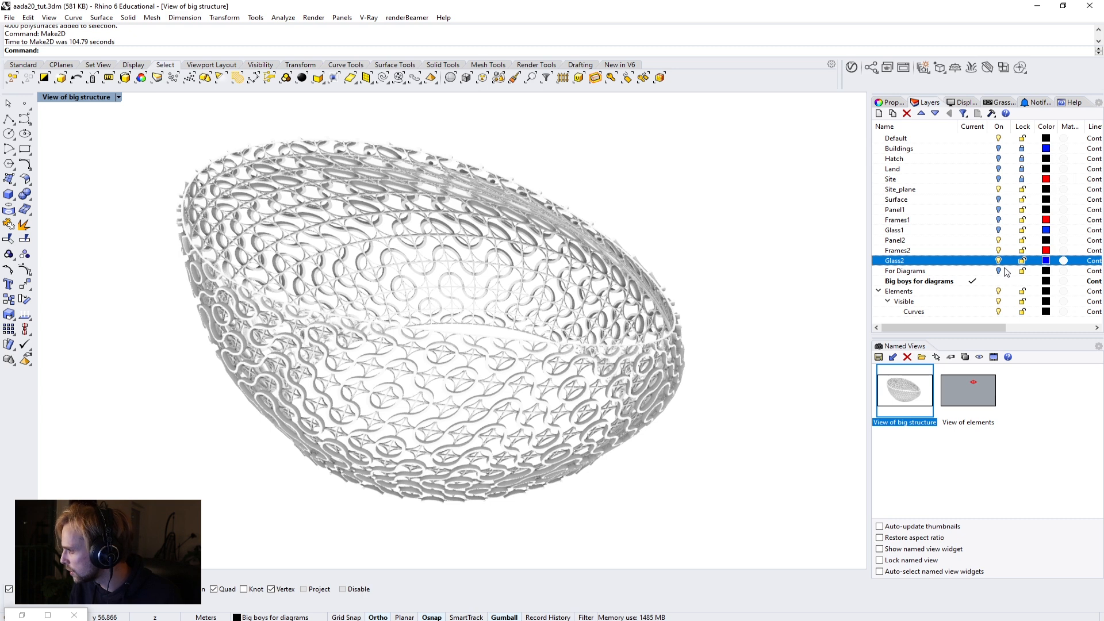
pyautogui.click(967, 106)
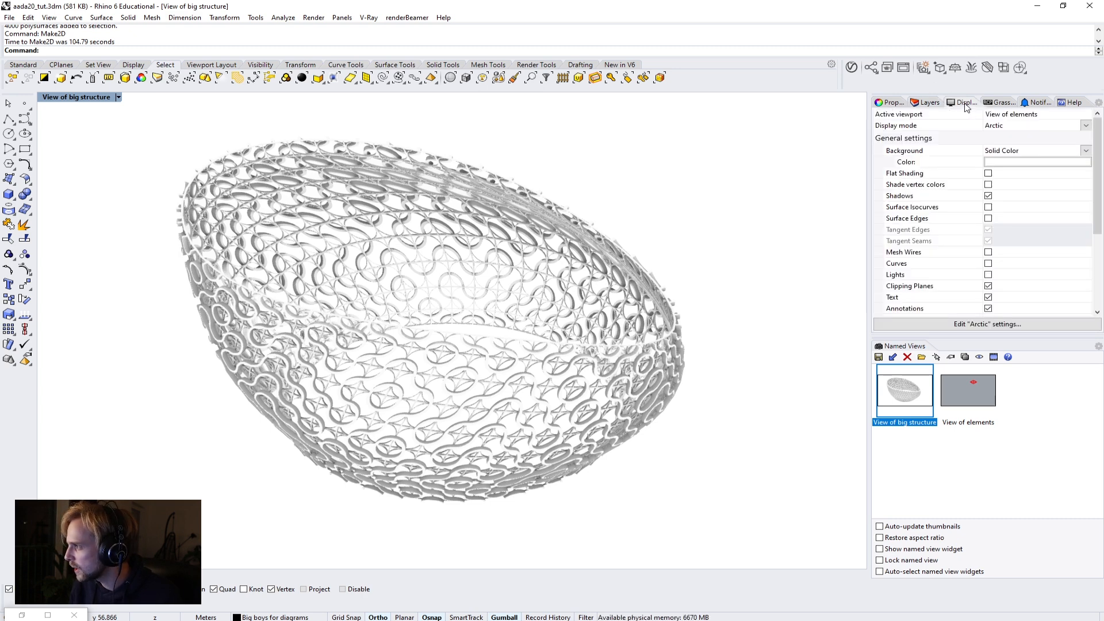
pyautogui.click(988, 219)
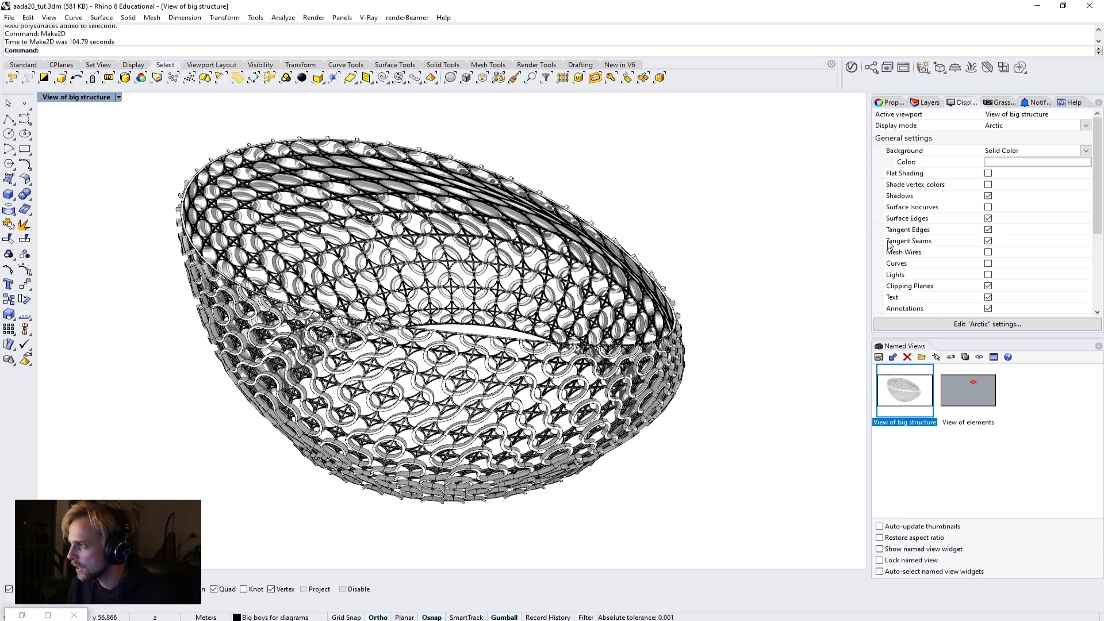
pyautogui.click(987, 230)
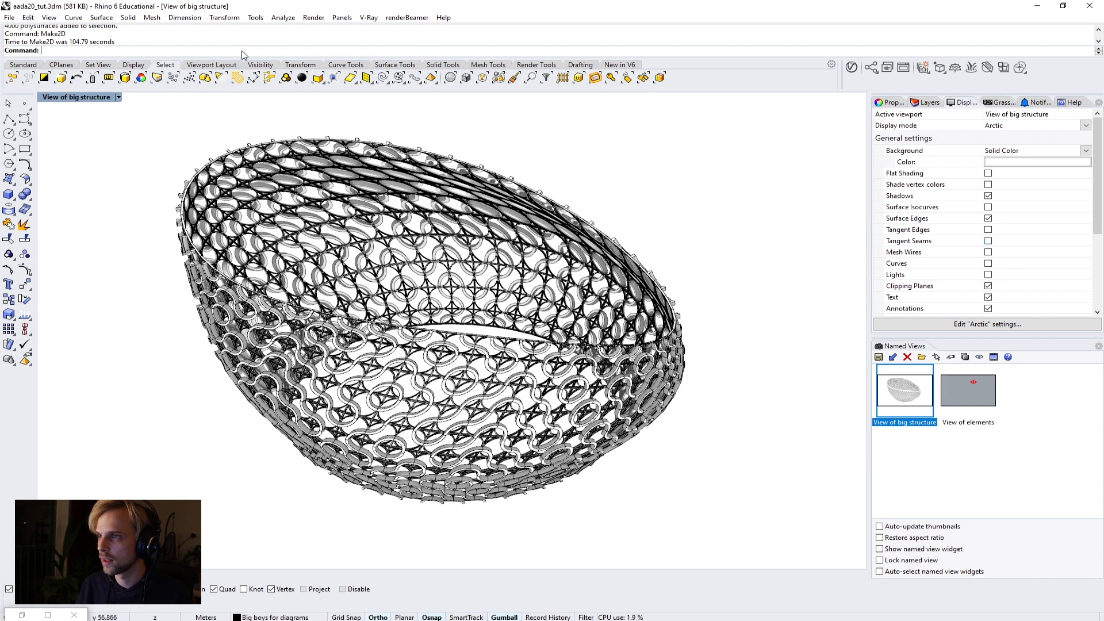
# Step: Capture the second shell variant with its edges at 3000 x 2000 pixels, overwriting the JPEG file bigboy2
pyautogui.write('ViewCaptureToFile')
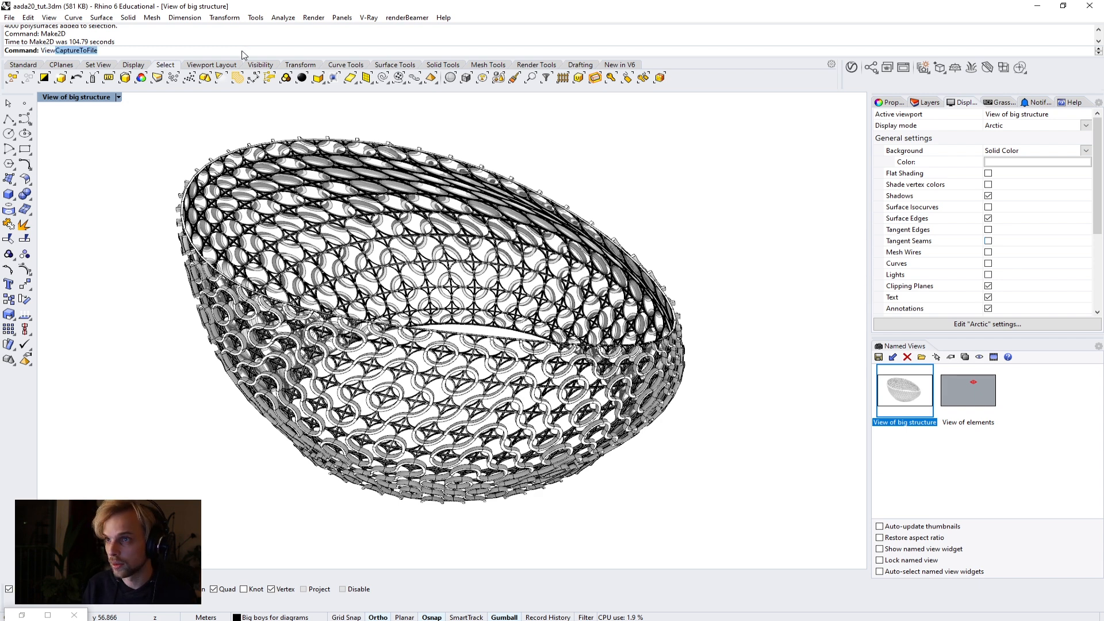
pyautogui.press('Return')
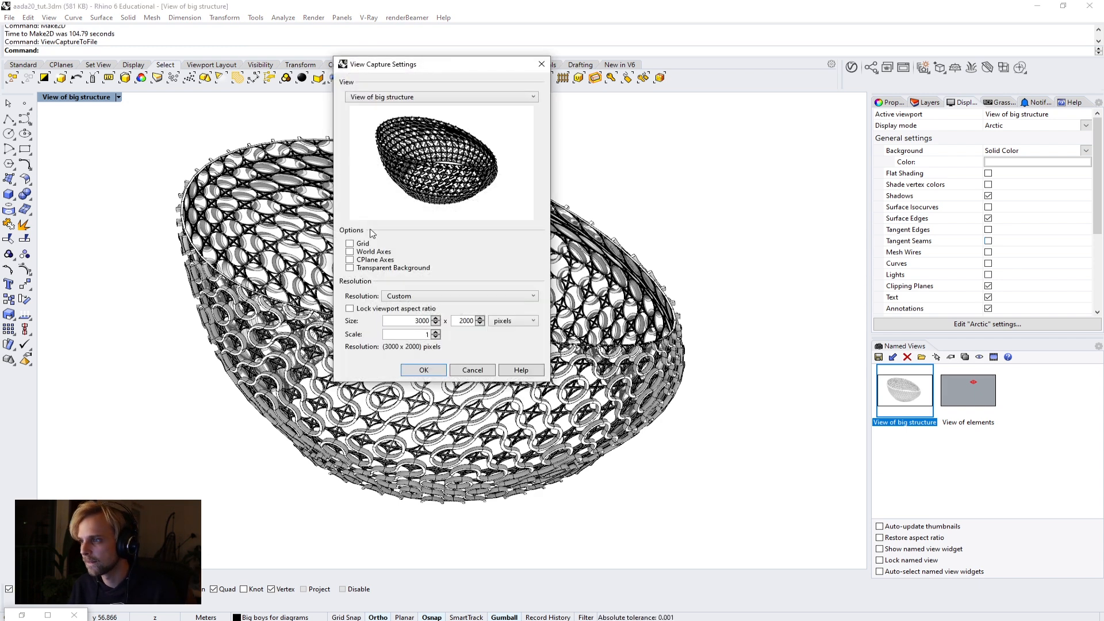
pyautogui.click(429, 373)
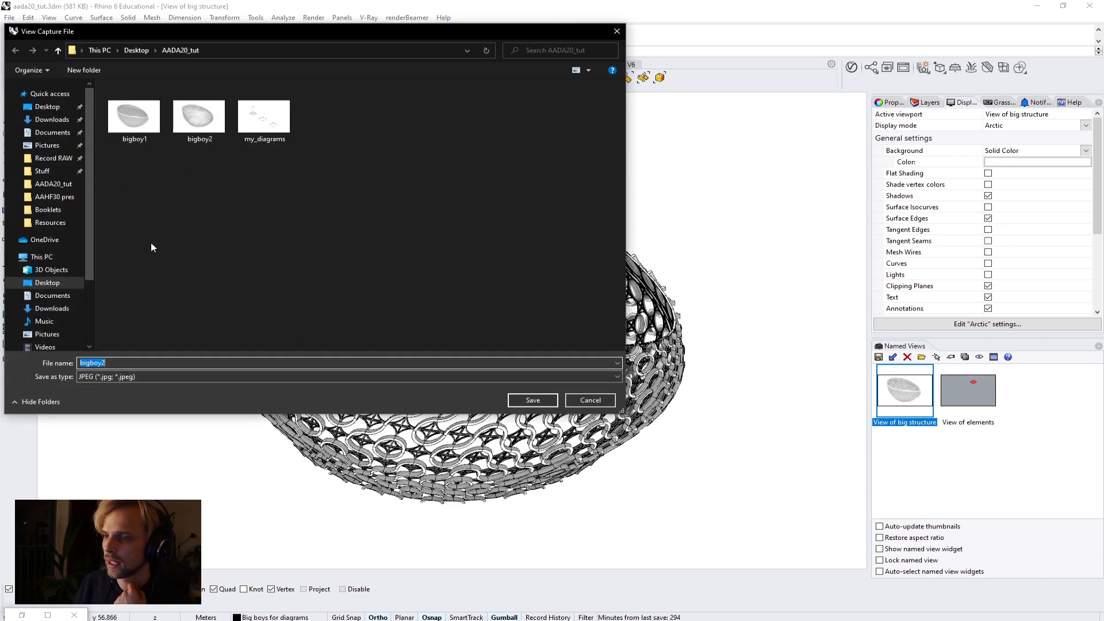
pyautogui.click(191, 117)
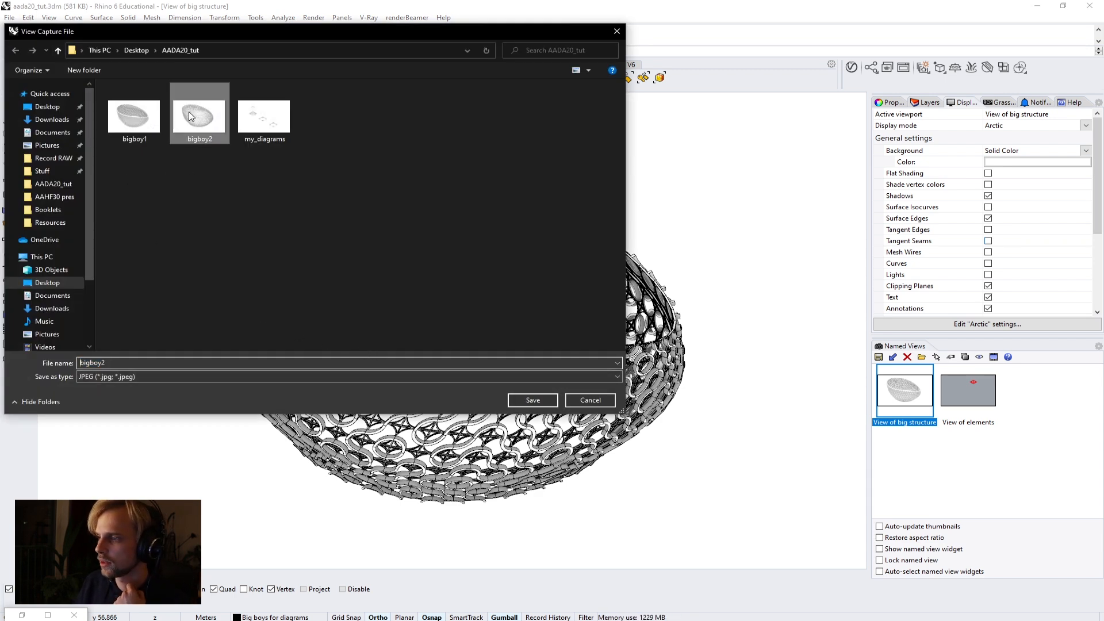
pyautogui.click(532, 400)
pyautogui.click(544, 356)
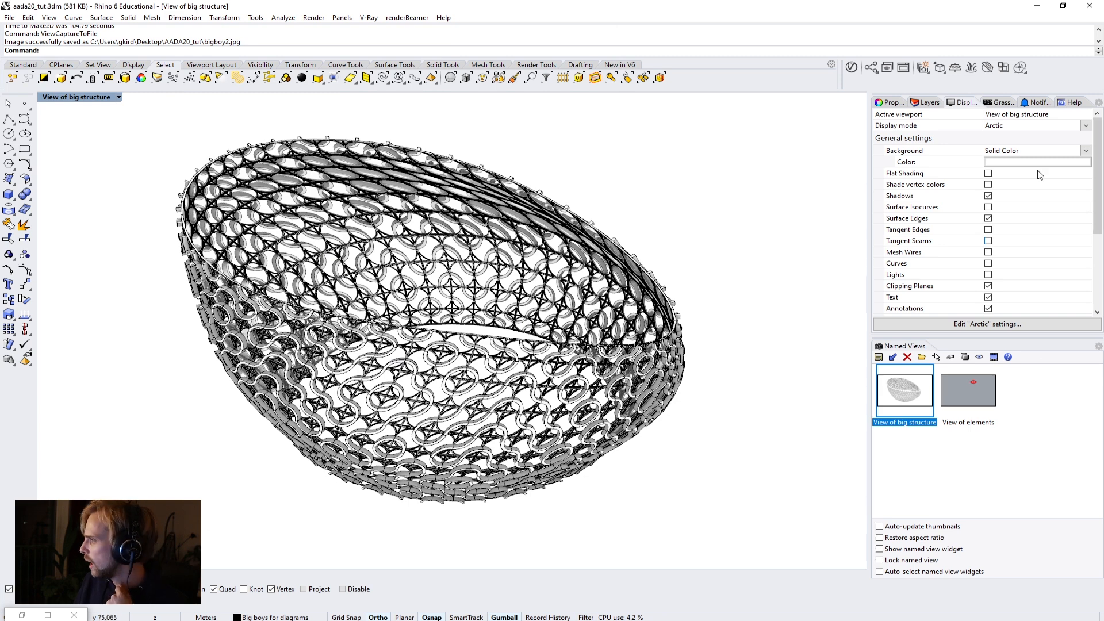
# Step: Turn off the Glass2, Frames2 and Panel2 layers and turn on Glass1, Frames1 and Panel1
pyautogui.click(925, 104)
pyautogui.click(999, 261)
pyautogui.click(999, 250)
pyautogui.click(999, 240)
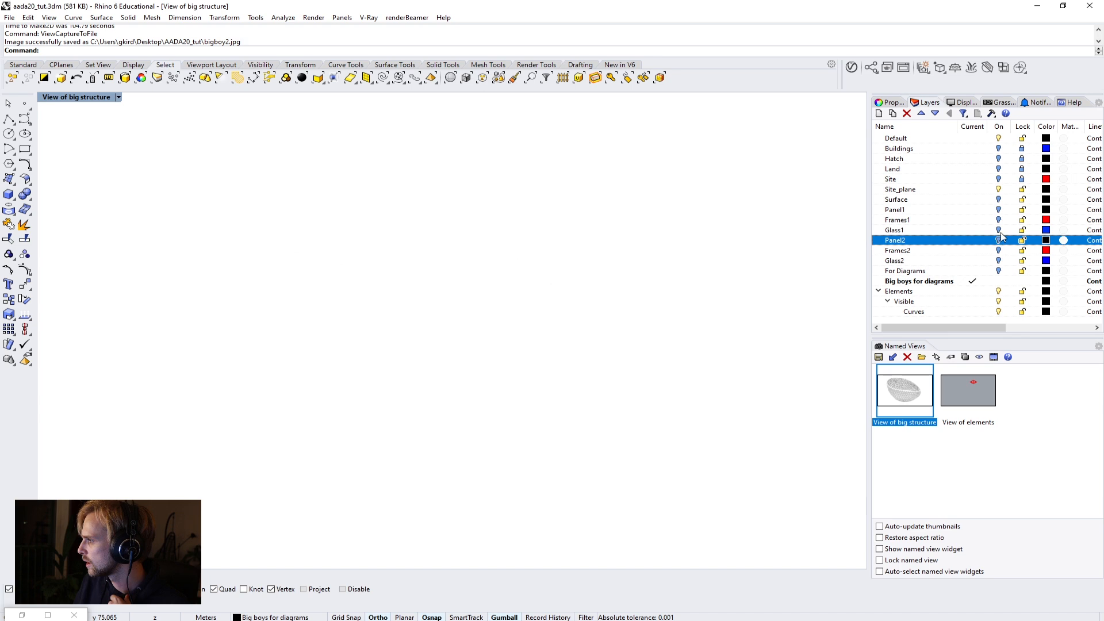
pyautogui.click(999, 230)
pyautogui.click(999, 220)
pyautogui.click(998, 210)
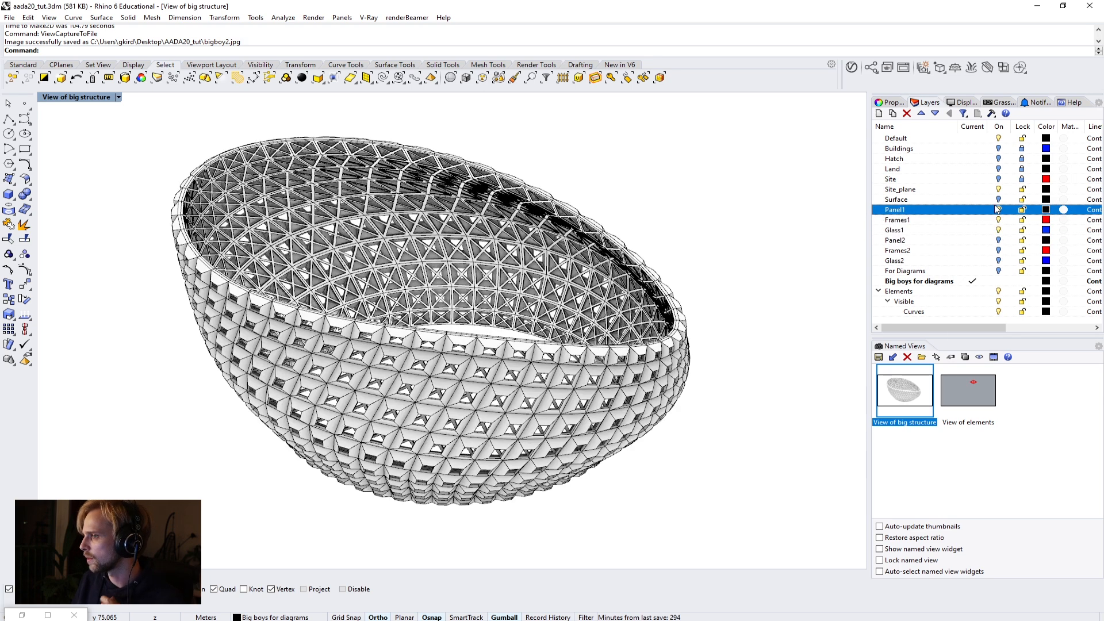
# Step: Capture the first shell variant with its edges at 3000 x 2000 pixels, overwriting the JPEG file bigboy1
pyautogui.moveTo(729, 536); pyautogui.dragTo(80, 111)
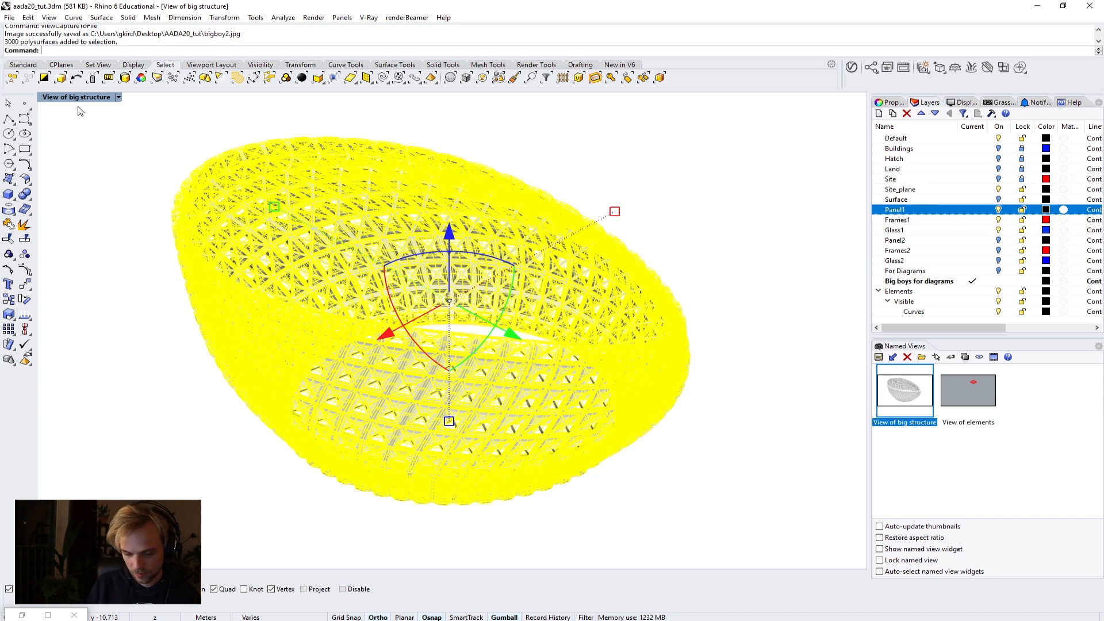
pyautogui.press('Escape')
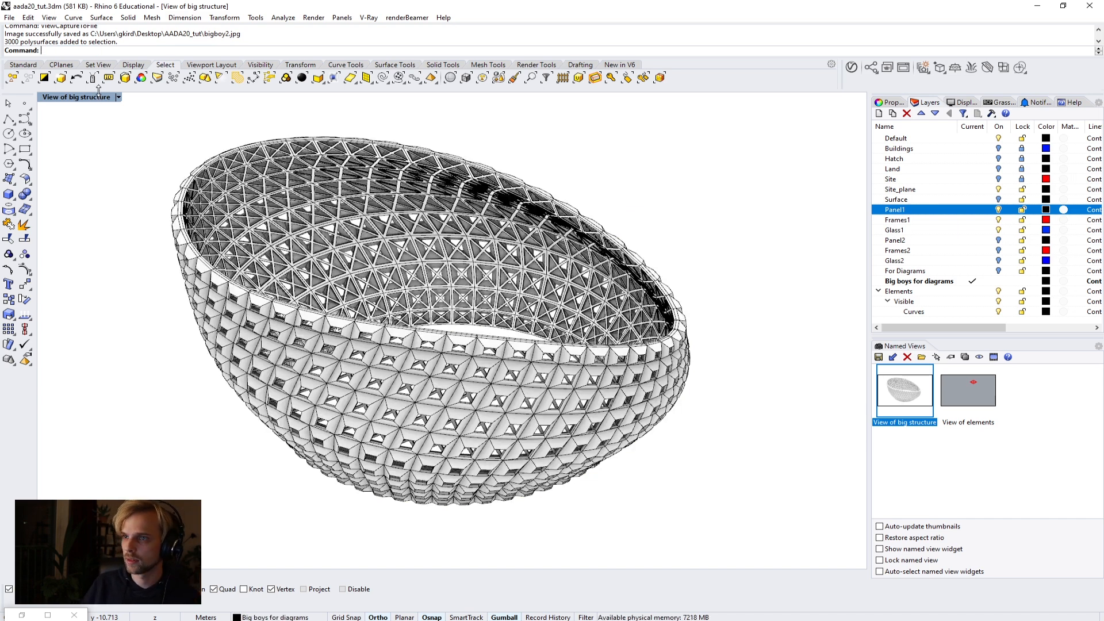
pyautogui.write('ViewCaptureToFile')
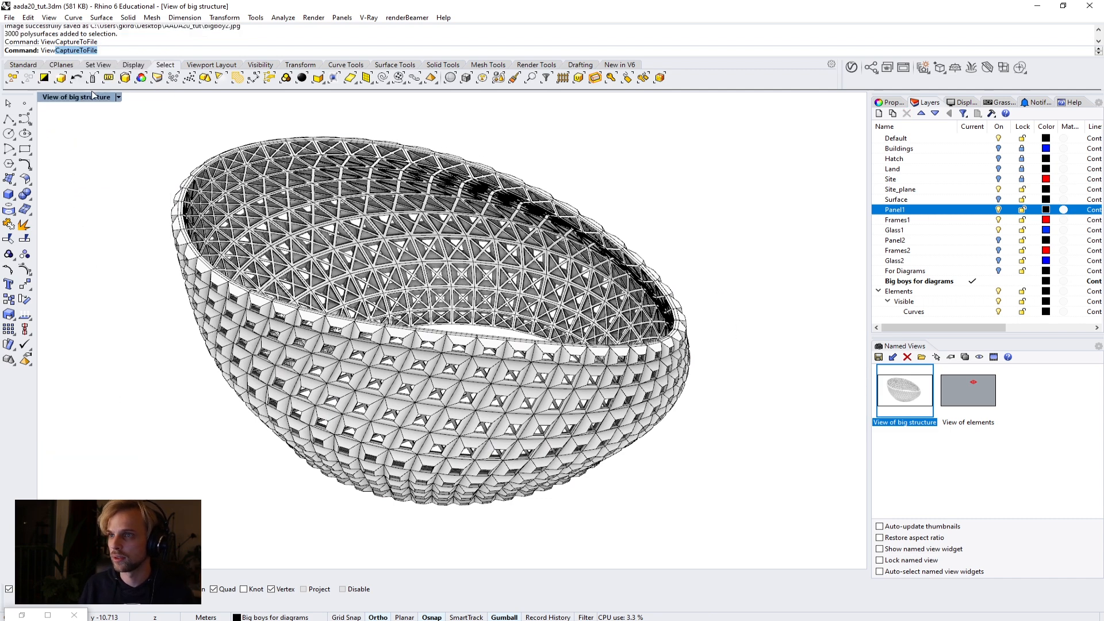
pyautogui.press('Return')
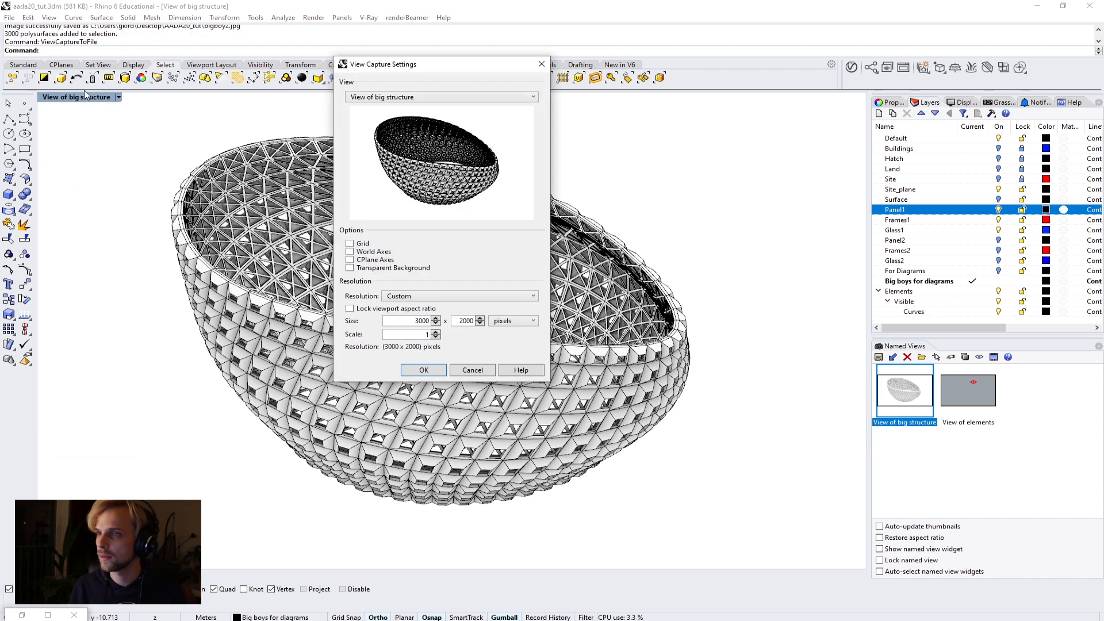
pyautogui.click(423, 370)
pyautogui.click(133, 118)
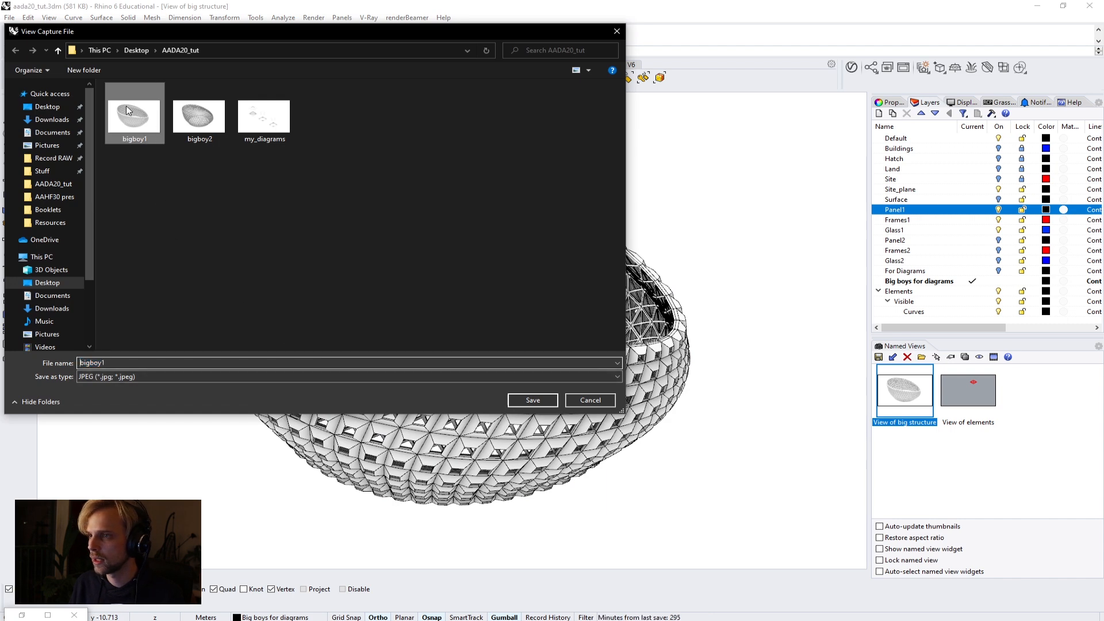
pyautogui.click(538, 400)
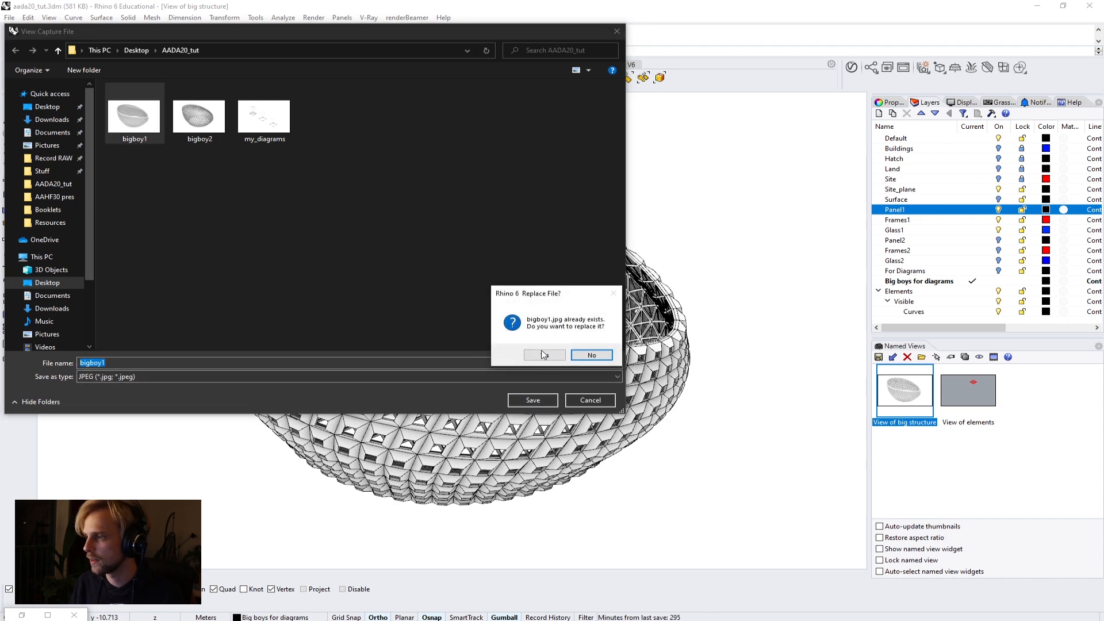
pyautogui.click(538, 353)
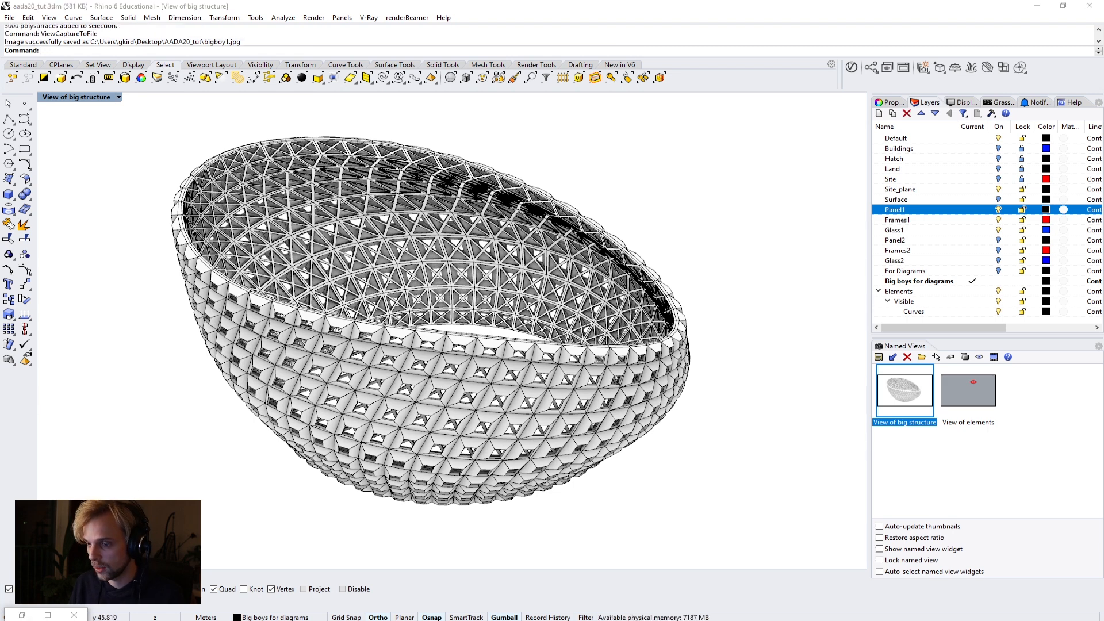
# Step: Open the exported bigboy1 and bigboy2 images from the AADA20_tut folder to check both captures, and return to Rhino
pyautogui.click(110, 575)
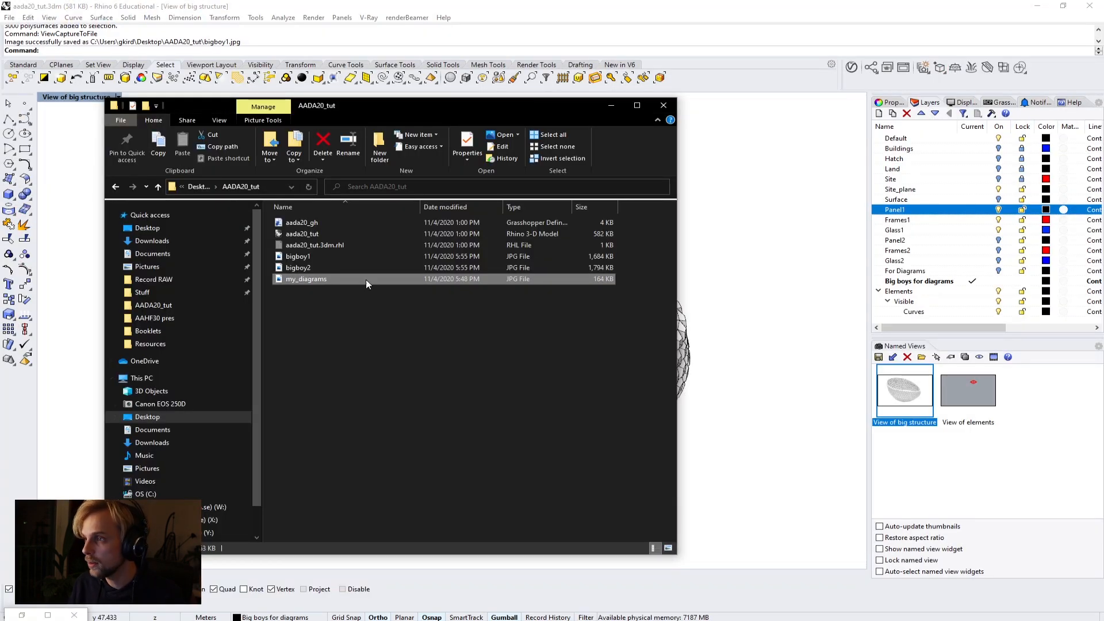
pyautogui.click(291, 254)
pyautogui.doubleClick(291, 254)
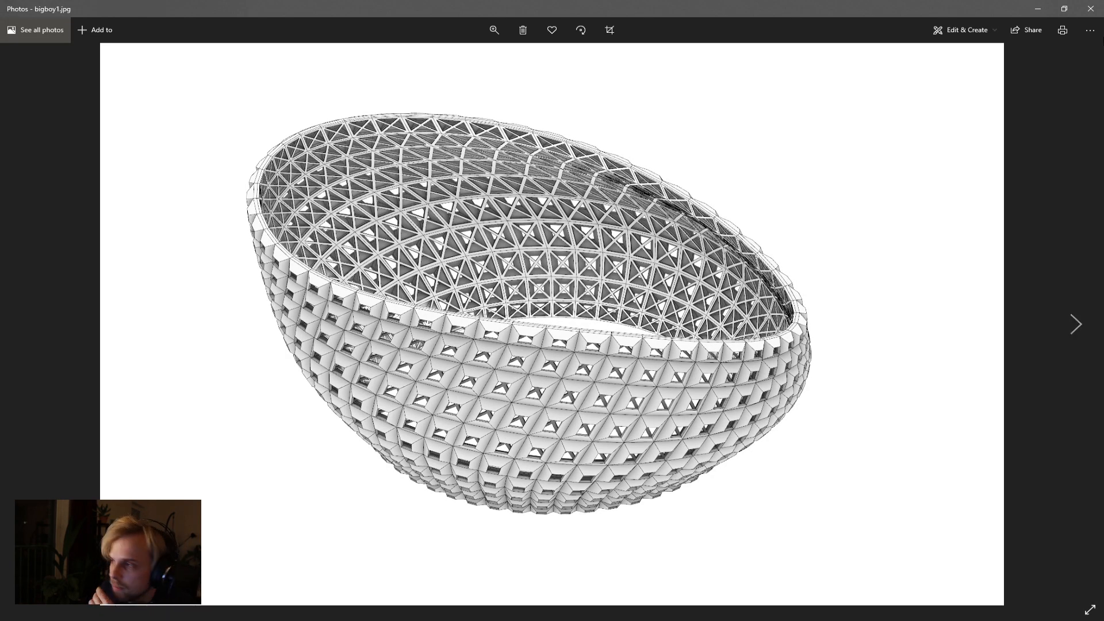
pyautogui.click(1090, 8)
pyautogui.doubleClick(302, 267)
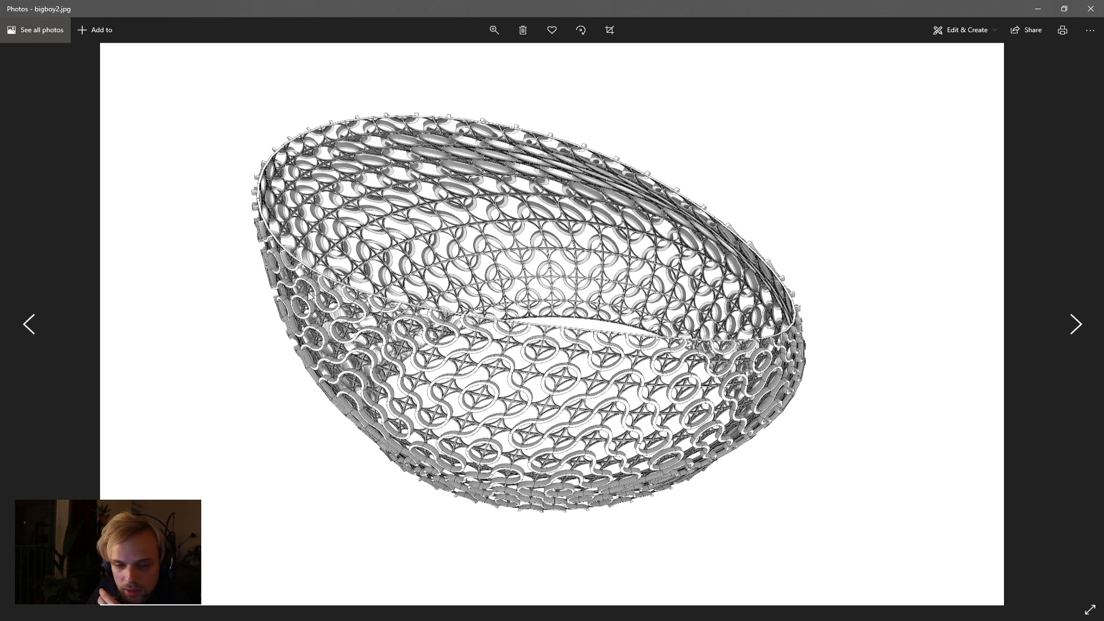
pyautogui.click(1090, 8)
pyautogui.click(563, 4)
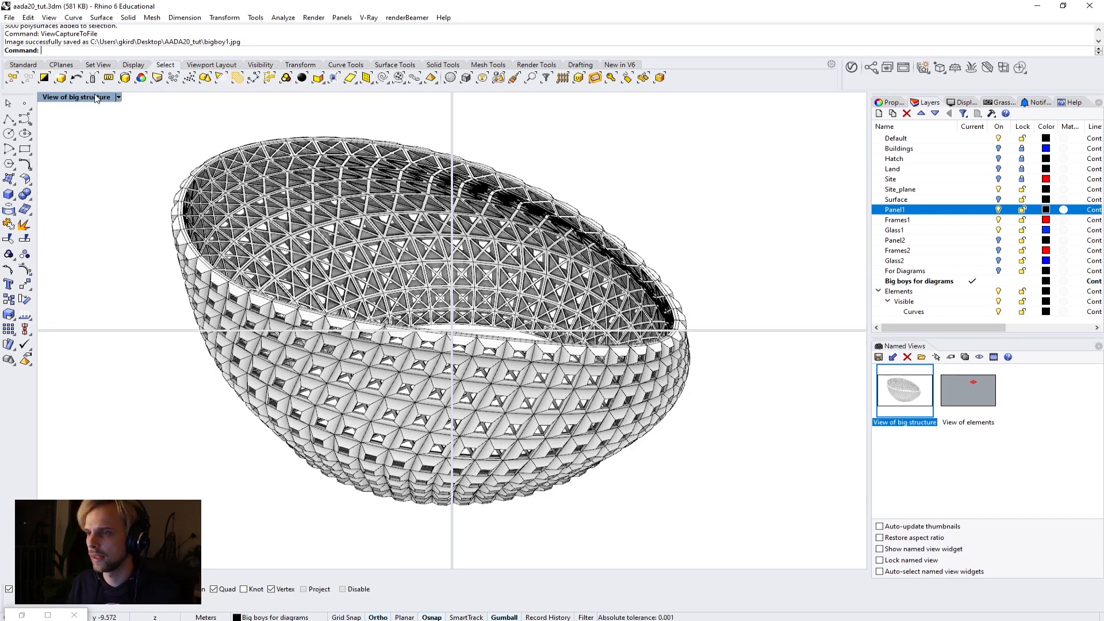
# Step: Switch from the perspective view of the big structure to the Top view, framed around the world origin
pyautogui.doubleClick(58, 97)
pyautogui.doubleClick(51, 97)
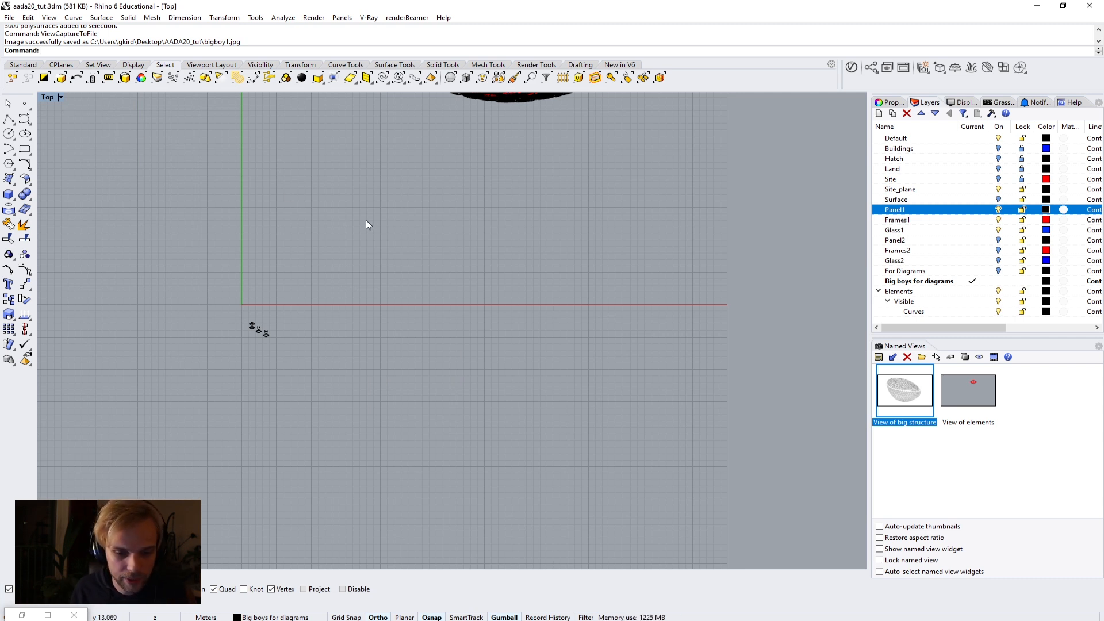
pyautogui.scroll(5, 240, 295)
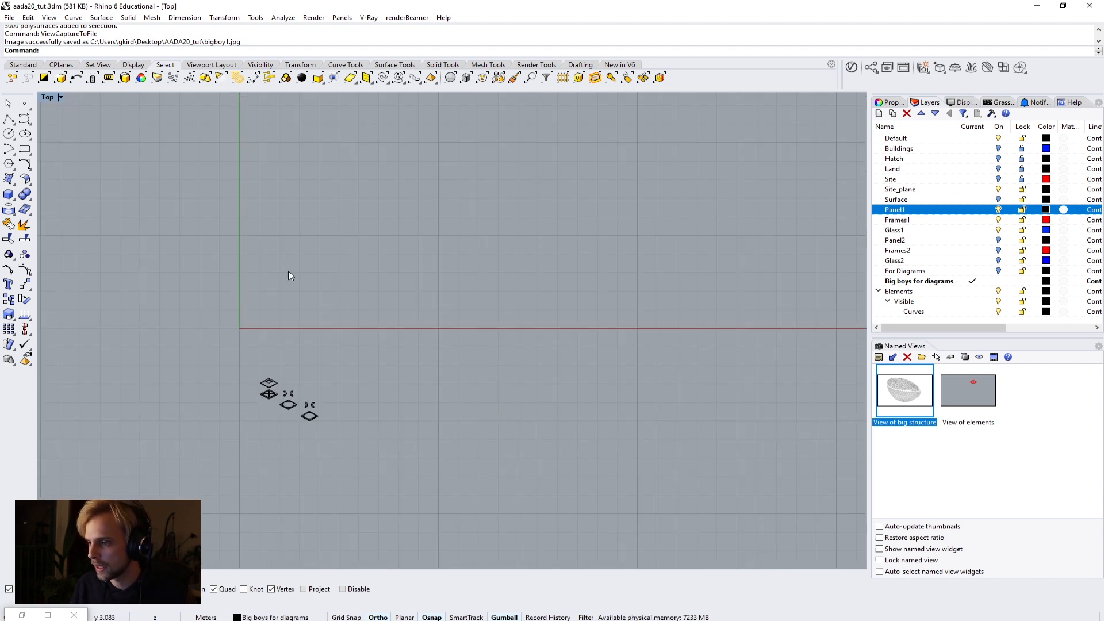
pyautogui.scroll(3, 278, 399)
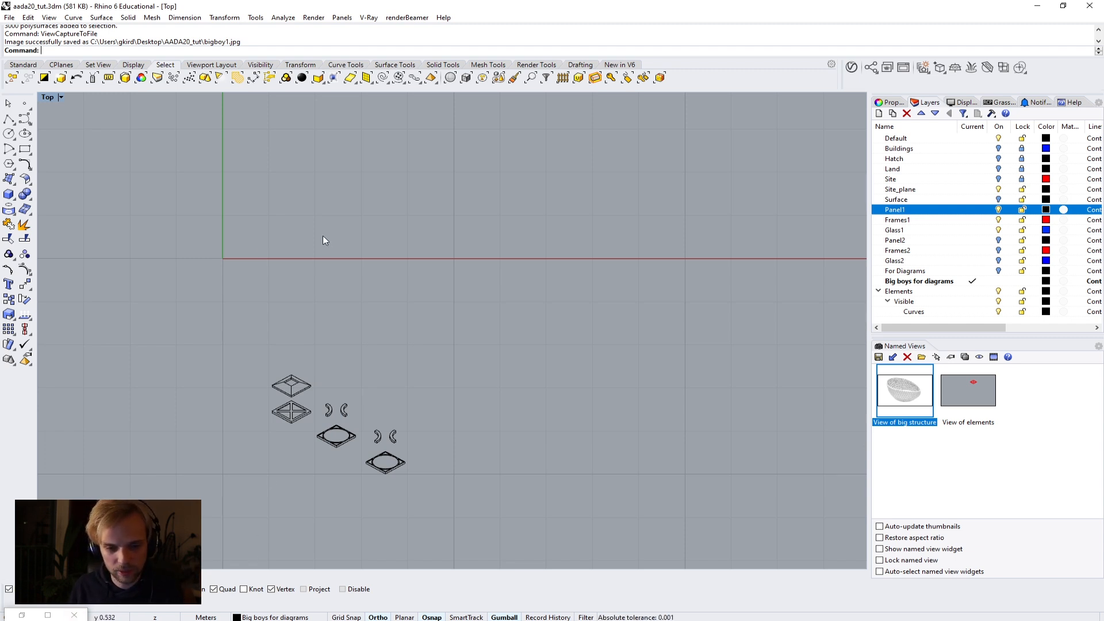
pyautogui.moveTo(324, 239); pyautogui.dragTo(325, 363, button='right')
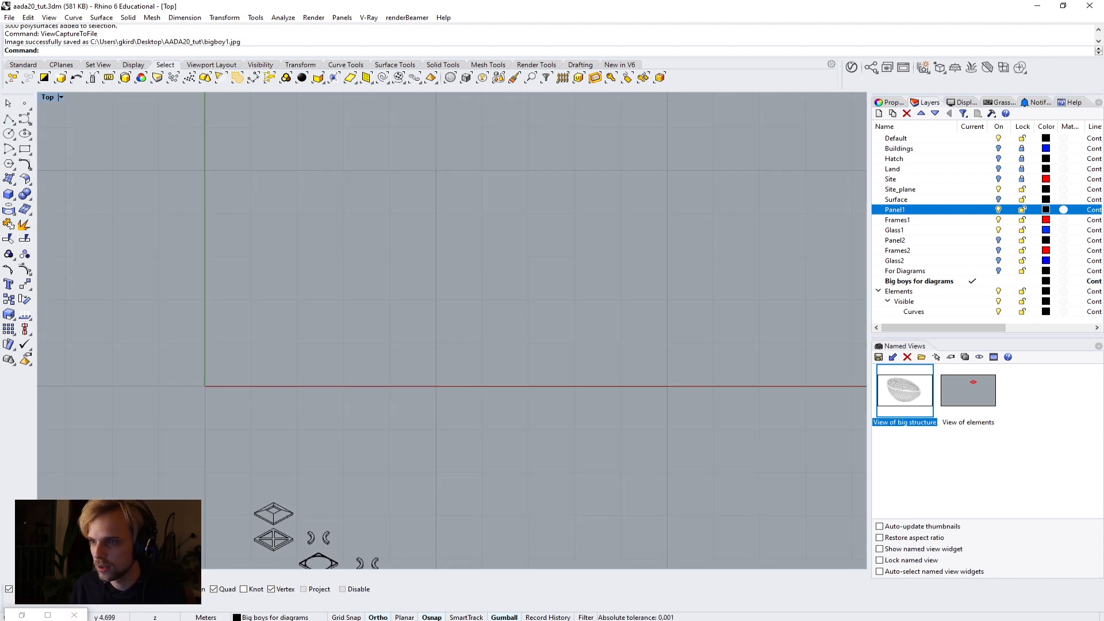
pyautogui.click(25, 149)
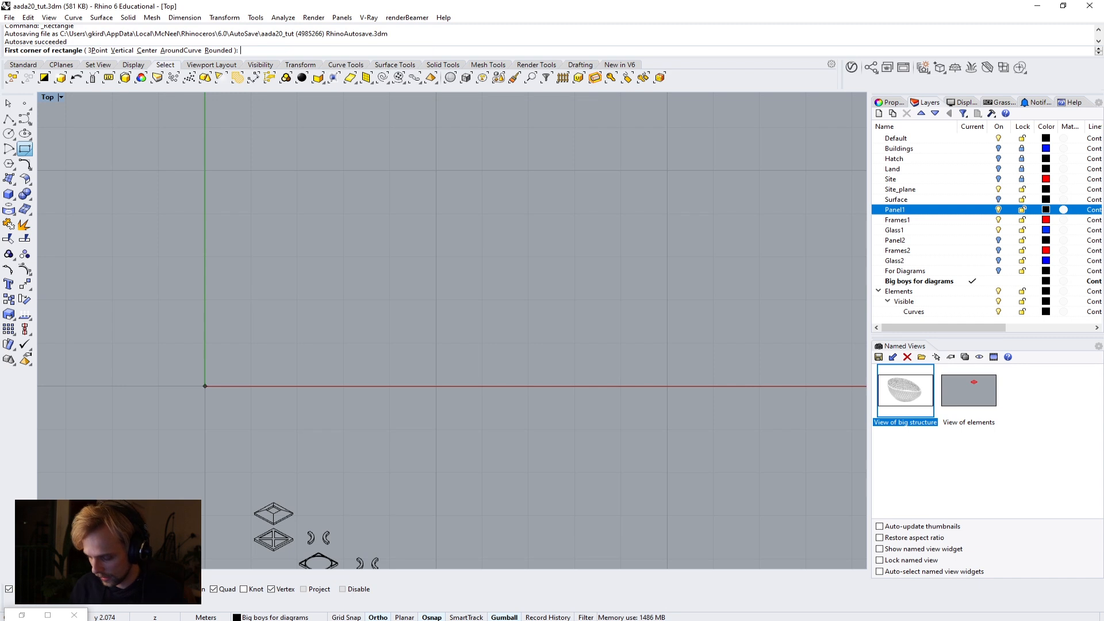
pyautogui.write('0')
pyautogui.press('Return')
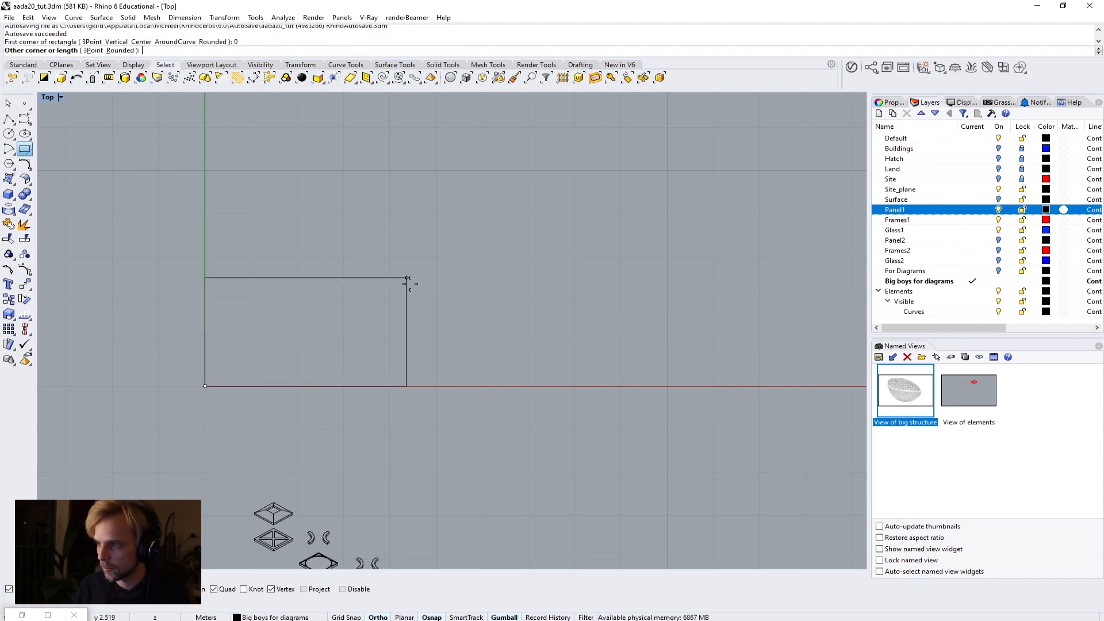
pyautogui.write('420')
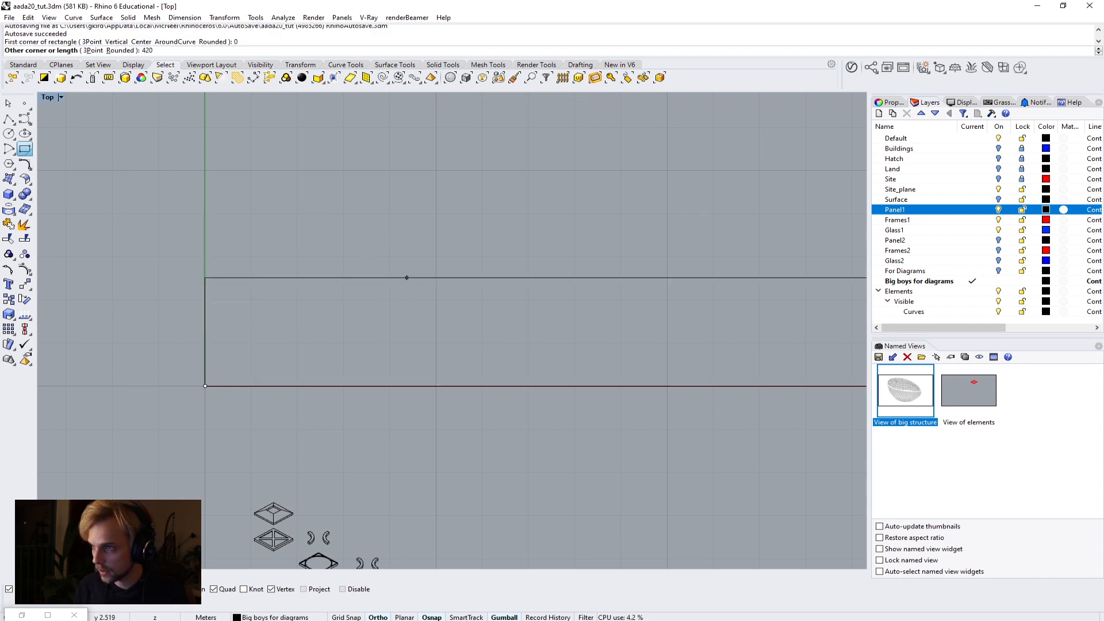
pyautogui.press('BackSpace')
pyautogui.press('BackSpace')
pyautogui.write('0.42')
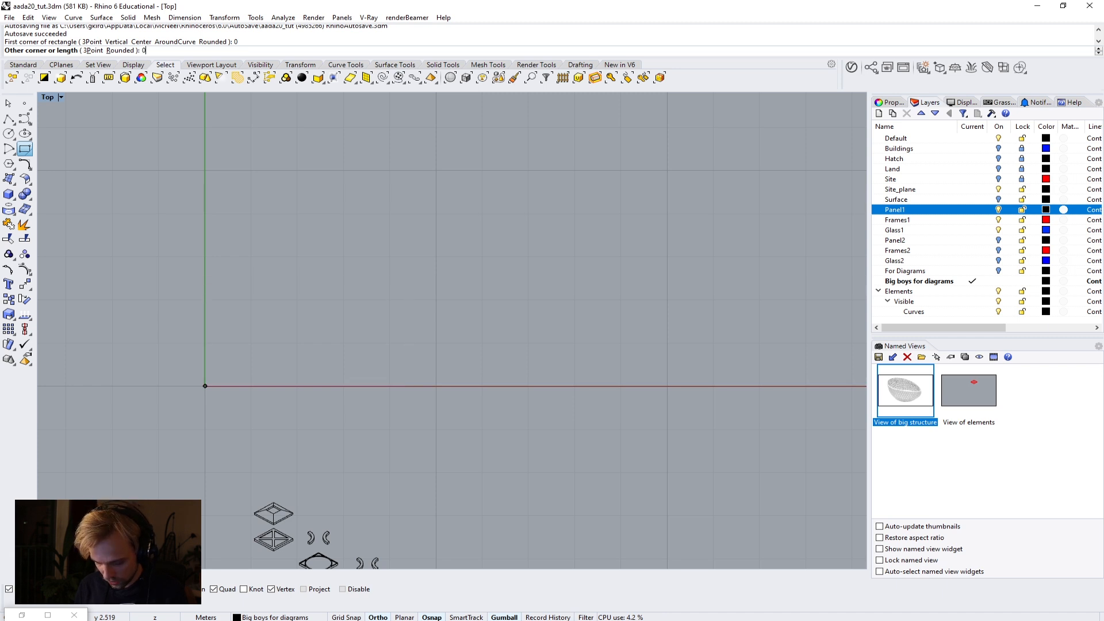
pyautogui.press('Return')
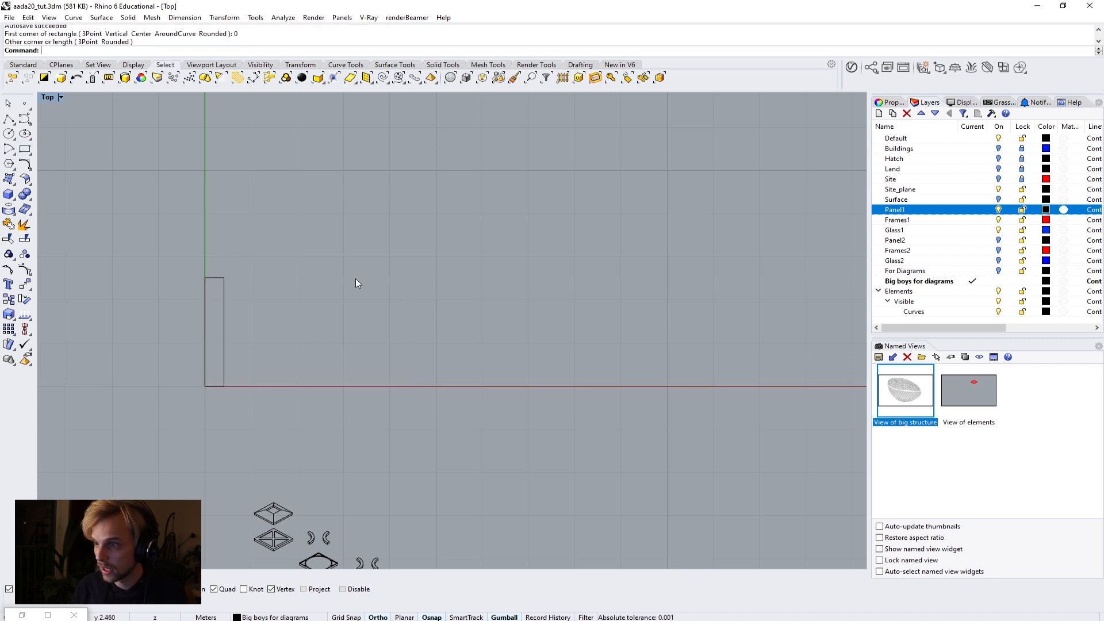
pyautogui.click(206, 319)
pyautogui.press('Delete')
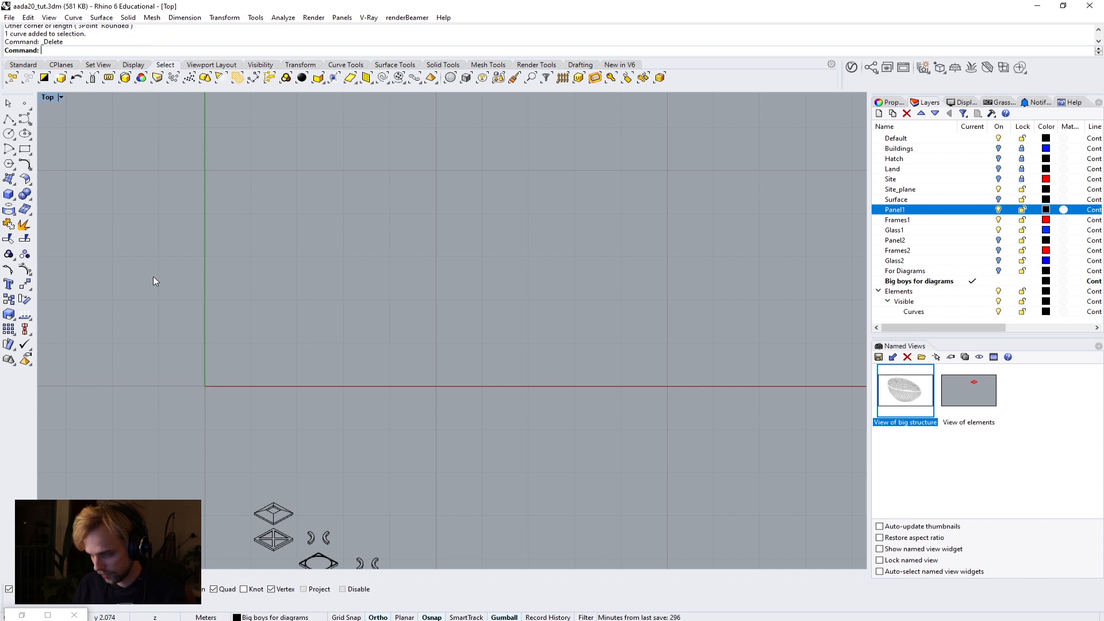
# Step: Draw a rectangle from the origin (0) with a length of 0.42 m and a width of 0.297 m
pyautogui.click(24, 150)
pyautogui.write('0')
pyautogui.press('Return')
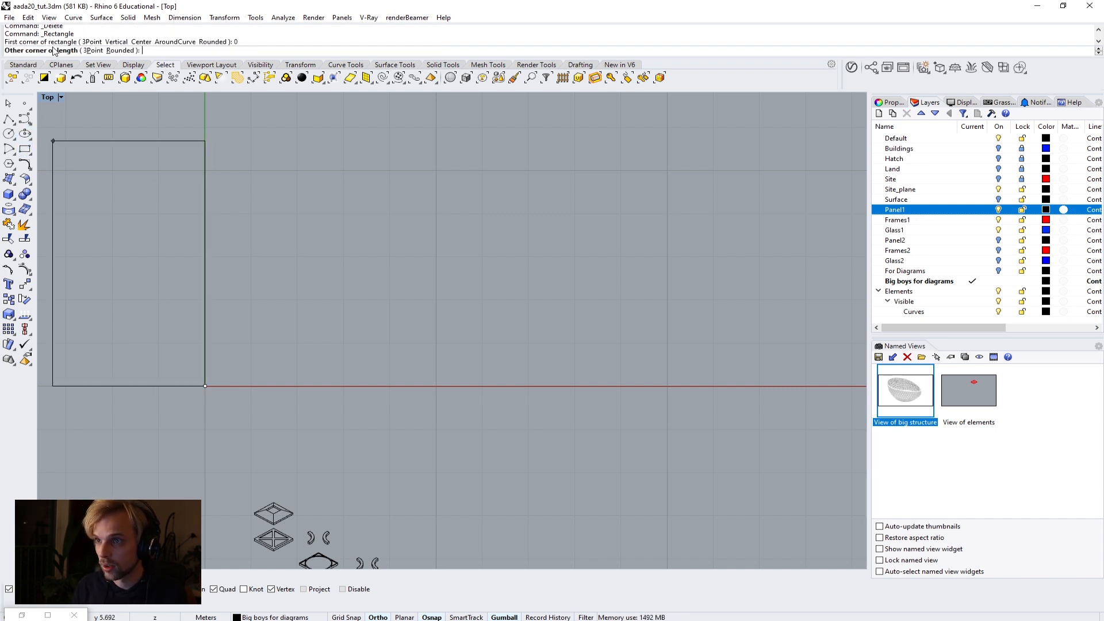
pyautogui.write('0.42')
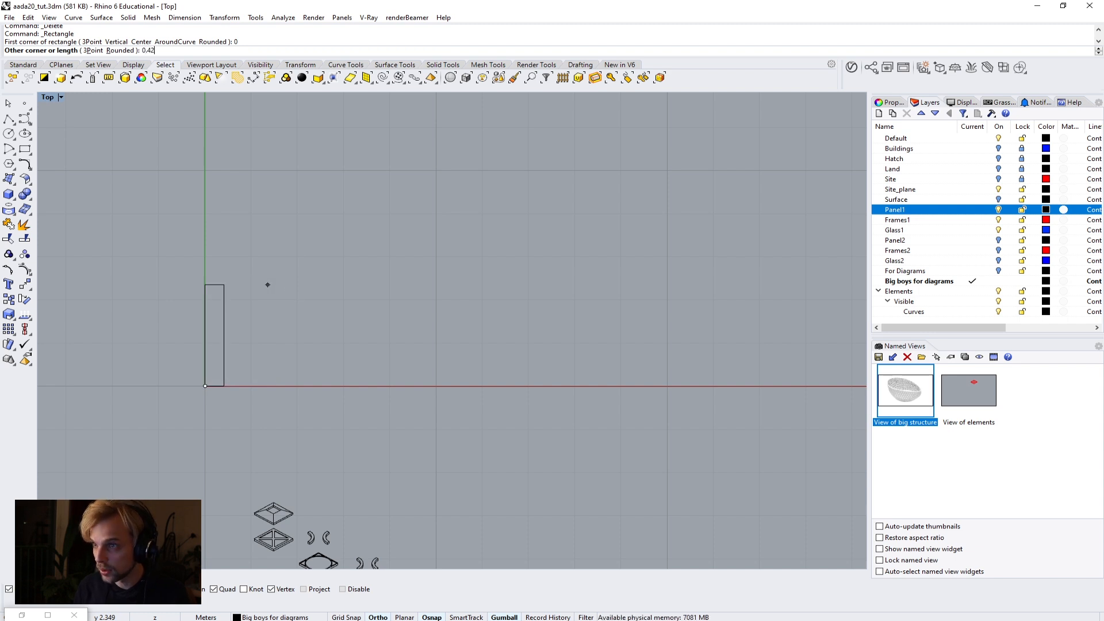
pyautogui.press('Return')
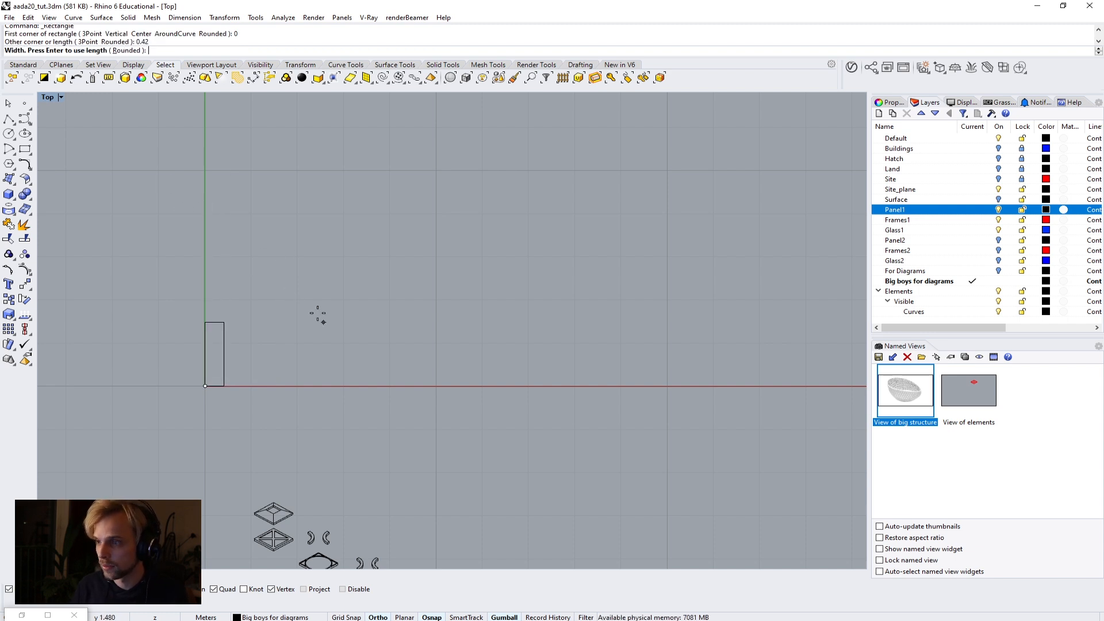
pyautogui.write('0.297')
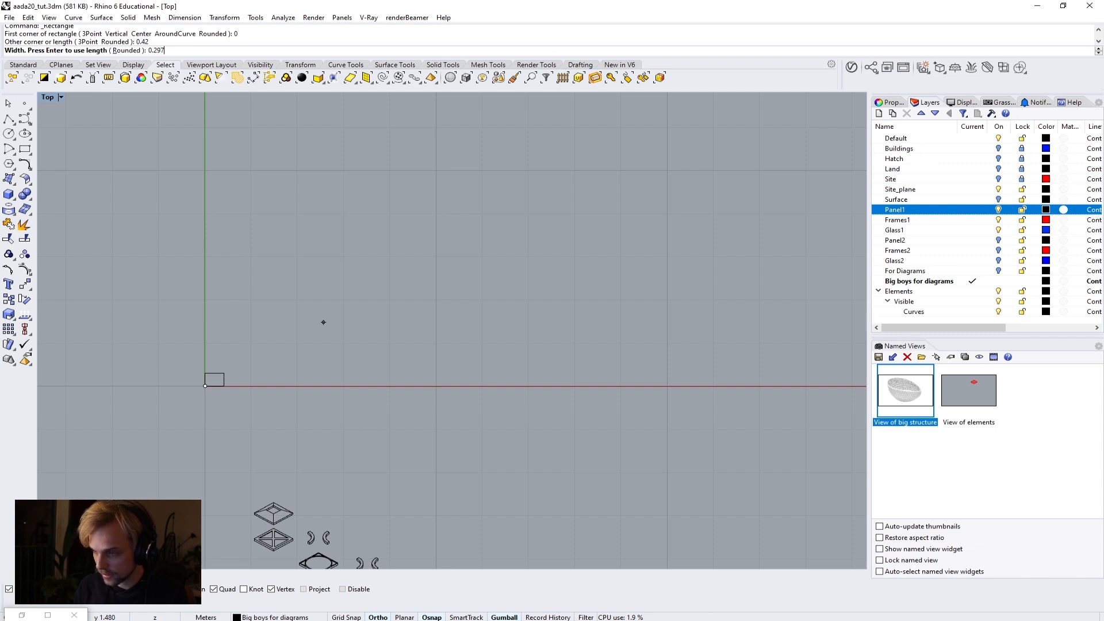
pyautogui.press('Return')
# Step: Offset the page rectangle inwards by 0.01 m to form a margin frame
pyautogui.scroll(5, 206, 394)
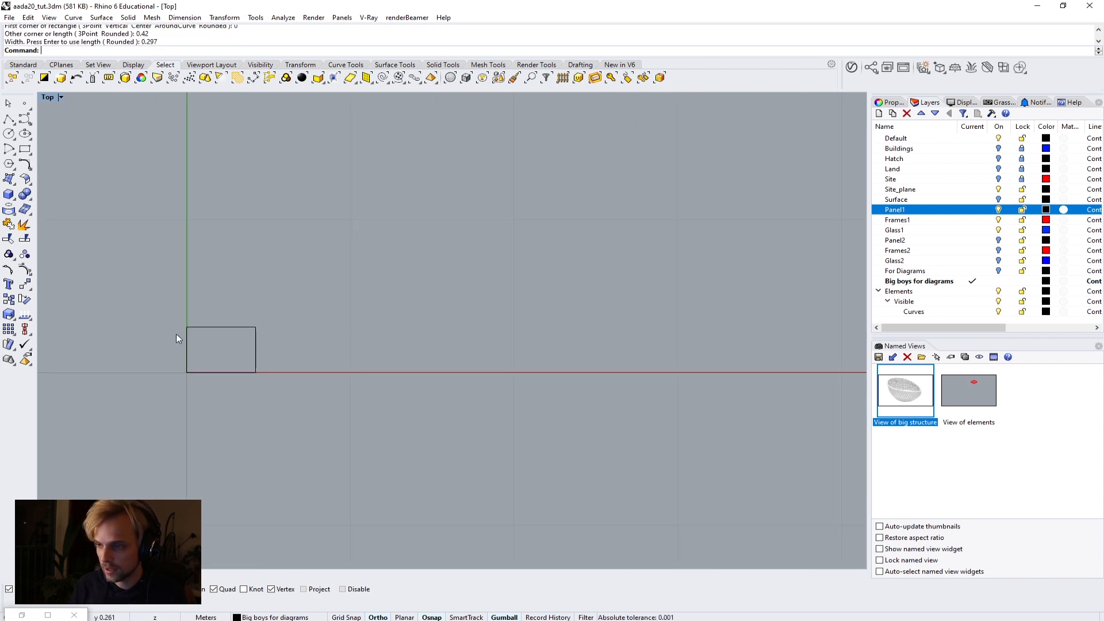
pyautogui.moveTo(252, 347); pyautogui.dragTo(291, 275, button='right')
pyautogui.scroll(3, 284, 268)
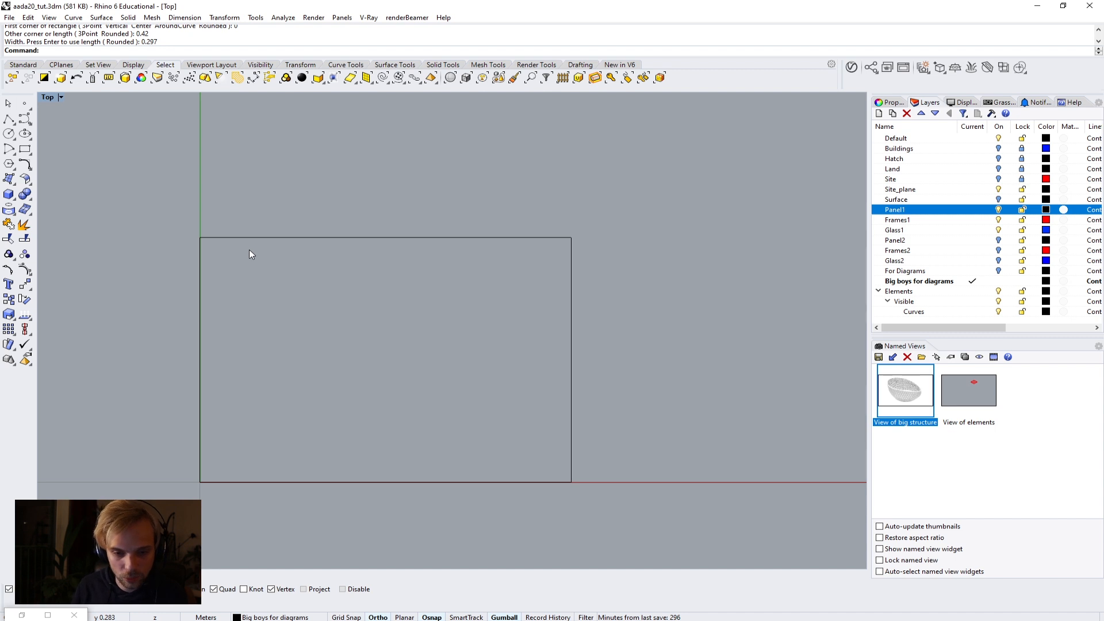
pyautogui.write('offset')
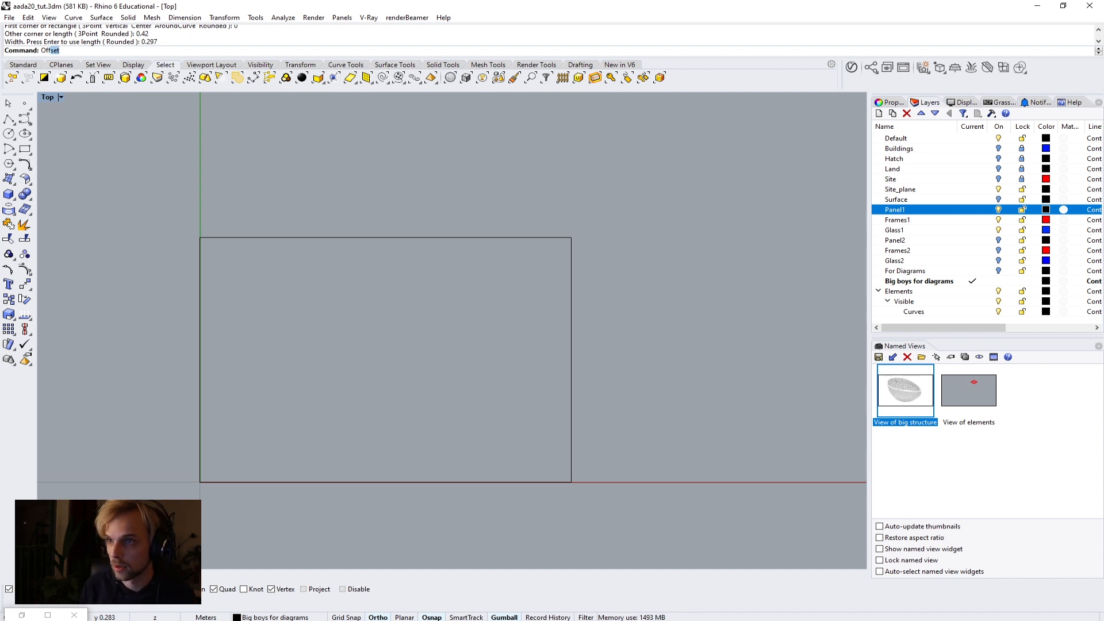
pyautogui.press('Return')
pyautogui.click(274, 239)
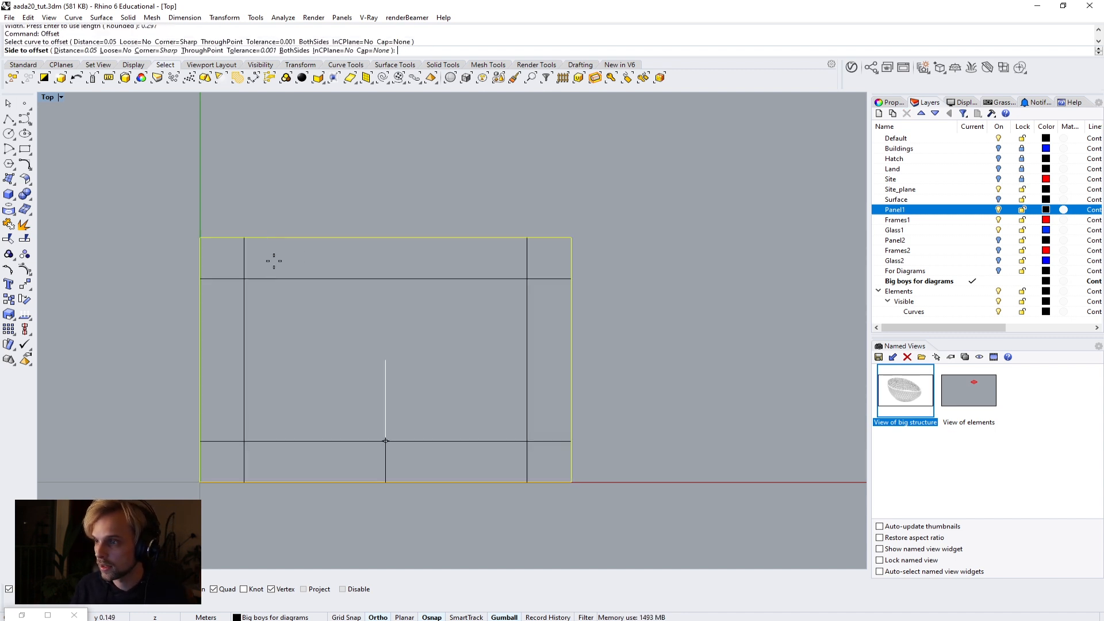
pyautogui.write('0.01')
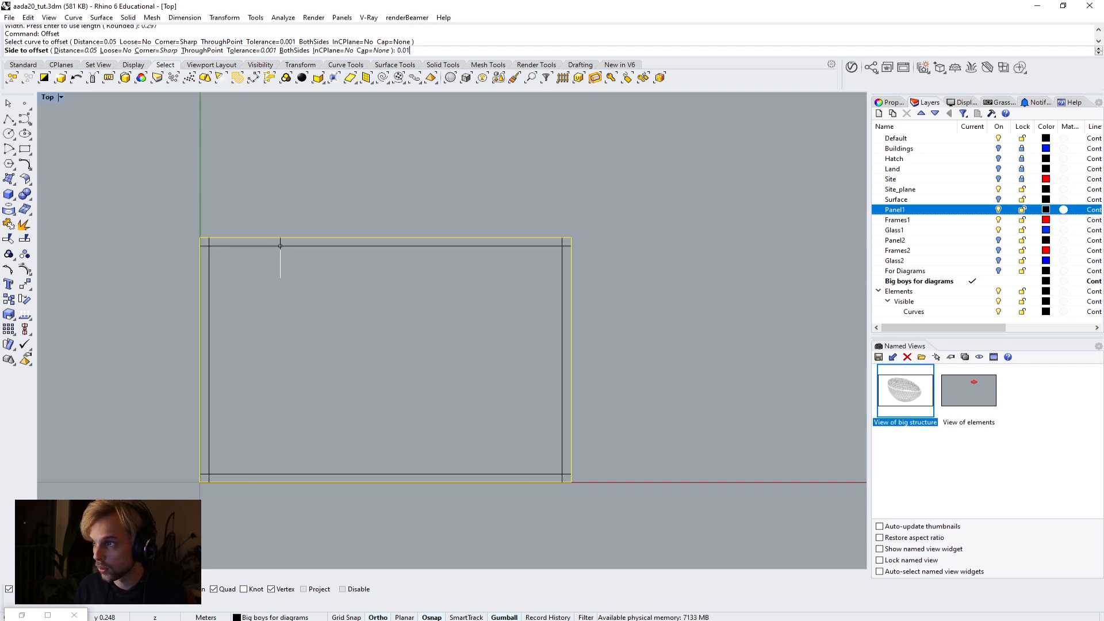
pyautogui.click(280, 276)
# Step: Move all the Make2D panel drawings up next to the page rectangle at the origin
pyautogui.moveTo(457, 432); pyautogui.dragTo(485, 358, button='right')
pyautogui.scroll(-10, 485, 357)
pyautogui.moveTo(514, 416); pyautogui.dragTo(442, 302, button='right')
pyautogui.scroll(-12, 442, 301)
pyautogui.moveTo(476, 454); pyautogui.dragTo(418, 311, button='right')
pyautogui.scroll(-5, 417, 316)
pyautogui.moveTo(394, 308); pyautogui.dragTo(616, 503)
pyautogui.moveTo(550, 343); pyautogui.dragTo(437, 216)
pyautogui.scroll(6, 347, 195)
pyautogui.press('Escape')
# Step: Scale the panel drawings, without the two page rectangles, by a factor of 0.1 and move them inside the page frame
pyautogui.moveTo(592, 454); pyautogui.dragTo(247, 225)
pyautogui.scroll(4, 408, 230)
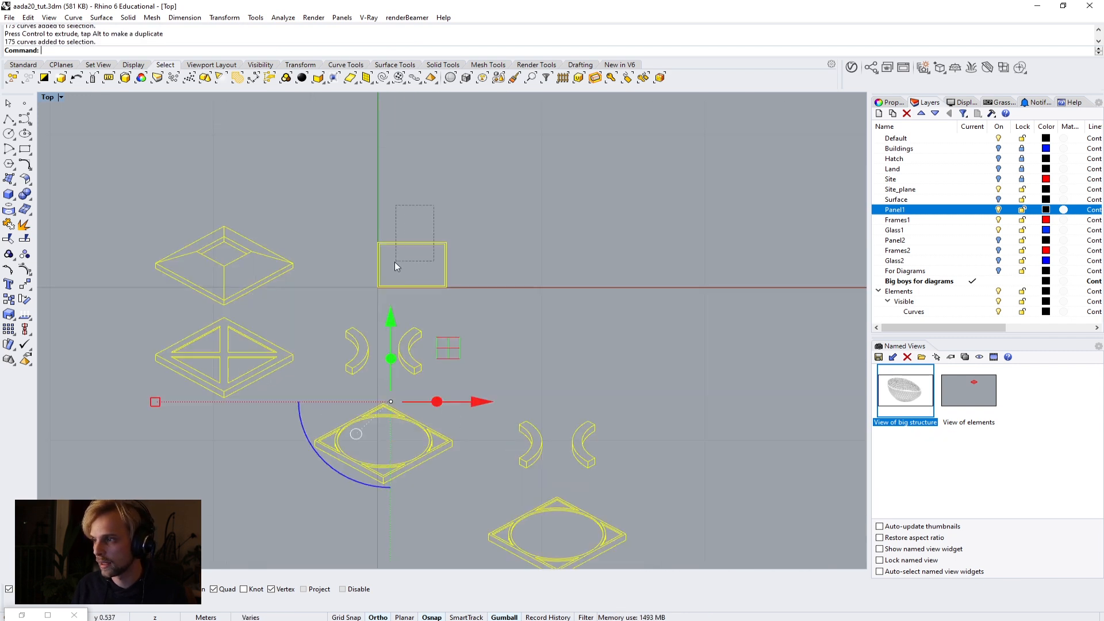
pyautogui.keyDown('ctrl'); pyautogui.click(393, 263); pyautogui.keyUp('ctrl')
pyautogui.write('0.1')
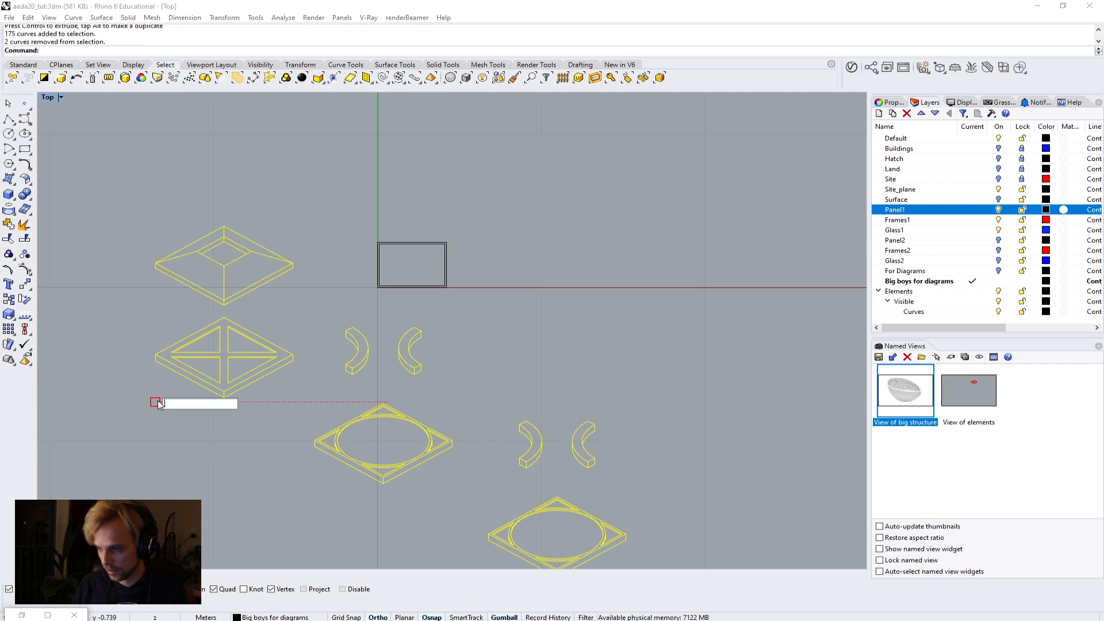
pyautogui.press('Return')
pyautogui.moveTo(450, 355); pyautogui.dragTo(469, 221)
pyautogui.scroll(5, 402, 258)
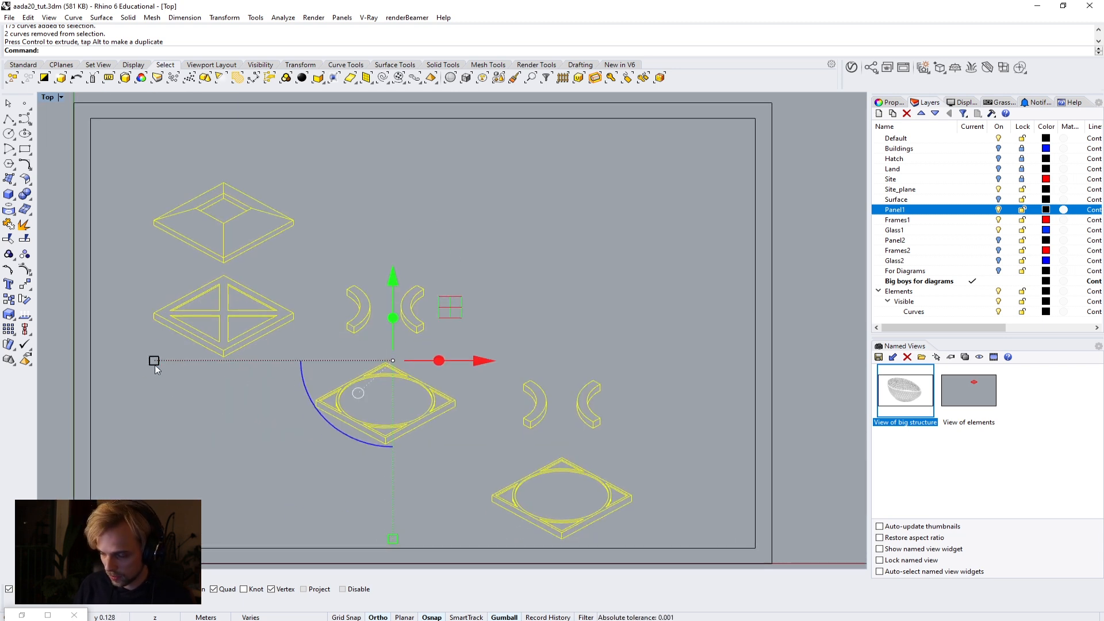
pyautogui.write('Scale1D')
pyautogui.press('Return')
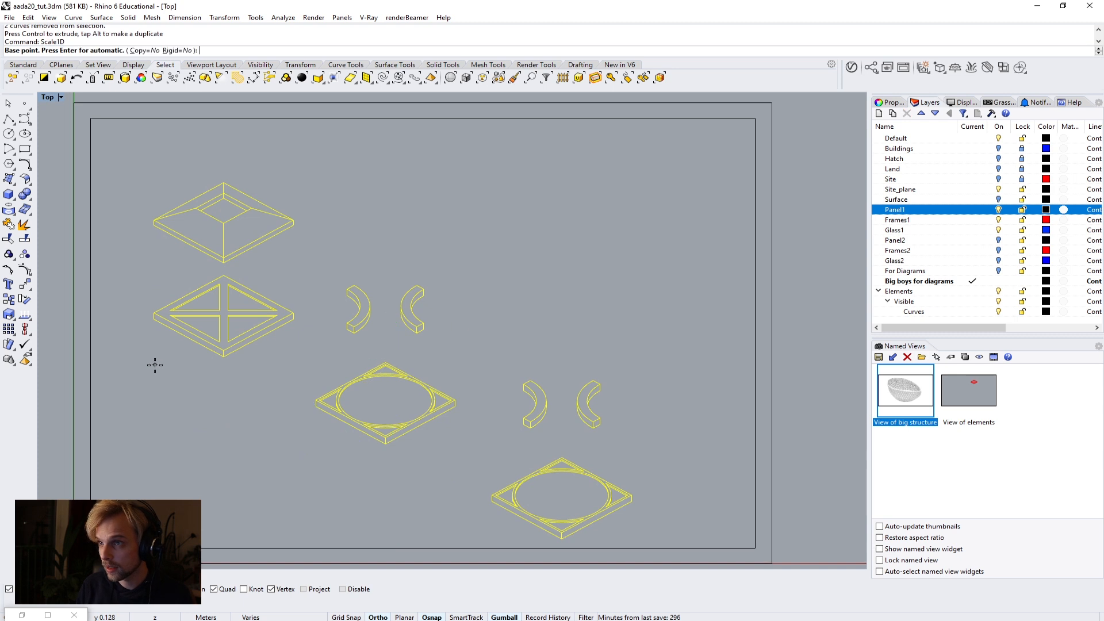
pyautogui.press('Escape')
# Step: Scale the panel drawings uniformly by 0.6 from the left corner of the middle oval-opening panel
pyautogui.write('Scale')
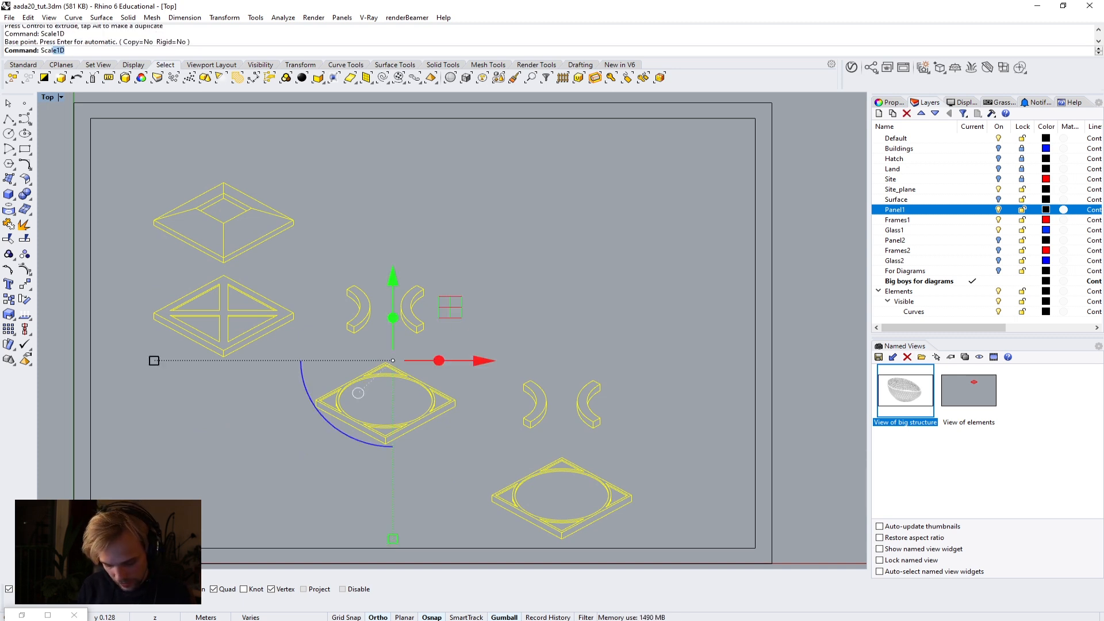
pyautogui.press('Return')
pyautogui.click(316, 403)
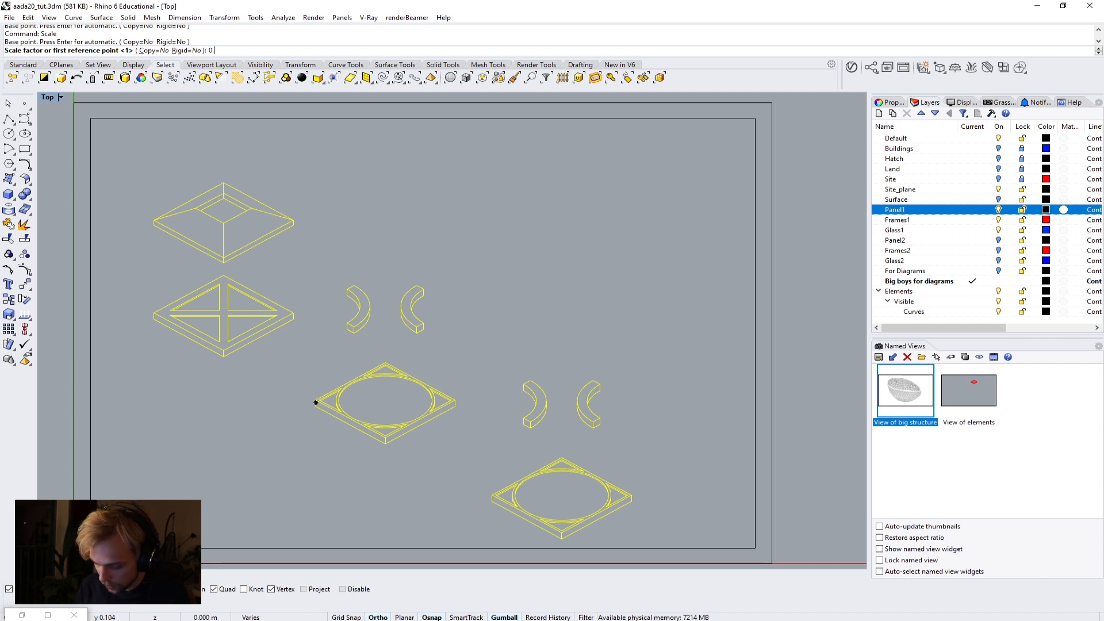
pyautogui.write('0.6')
pyautogui.press('Return')
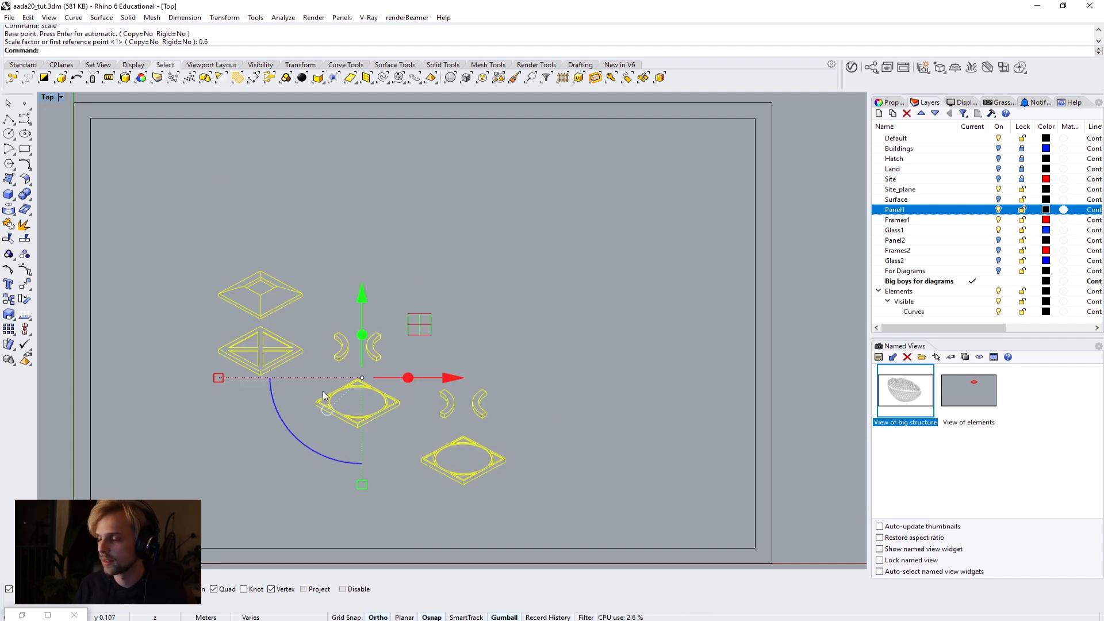
pyautogui.click(350, 259)
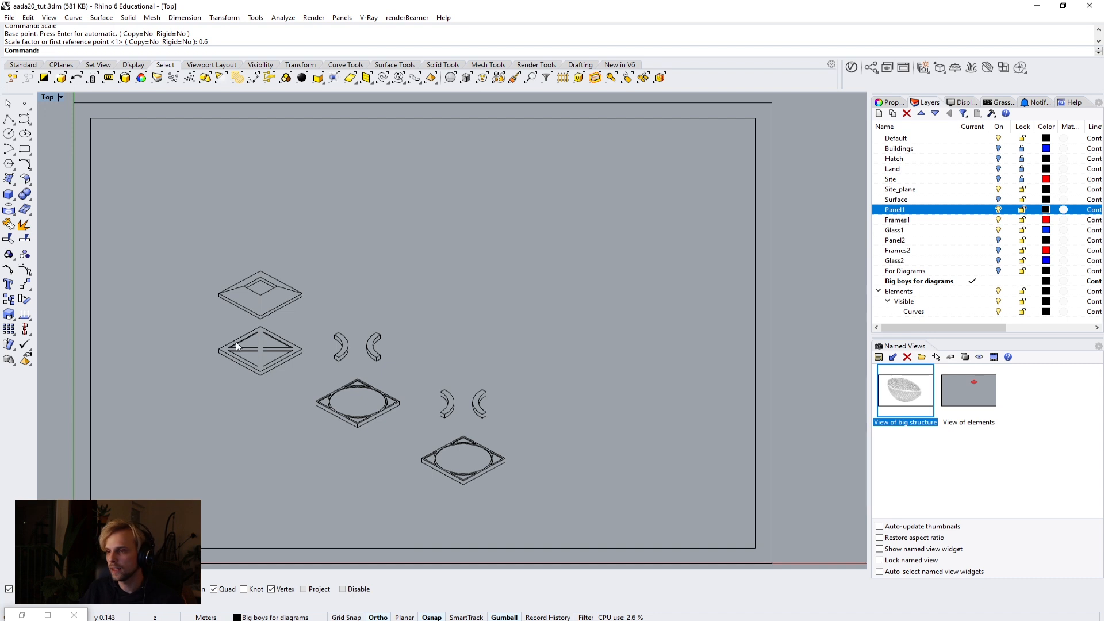
# Step: Move all the panel drawings slightly up and to the right within the page frame
pyautogui.moveTo(156, 221); pyautogui.dragTo(536, 500)
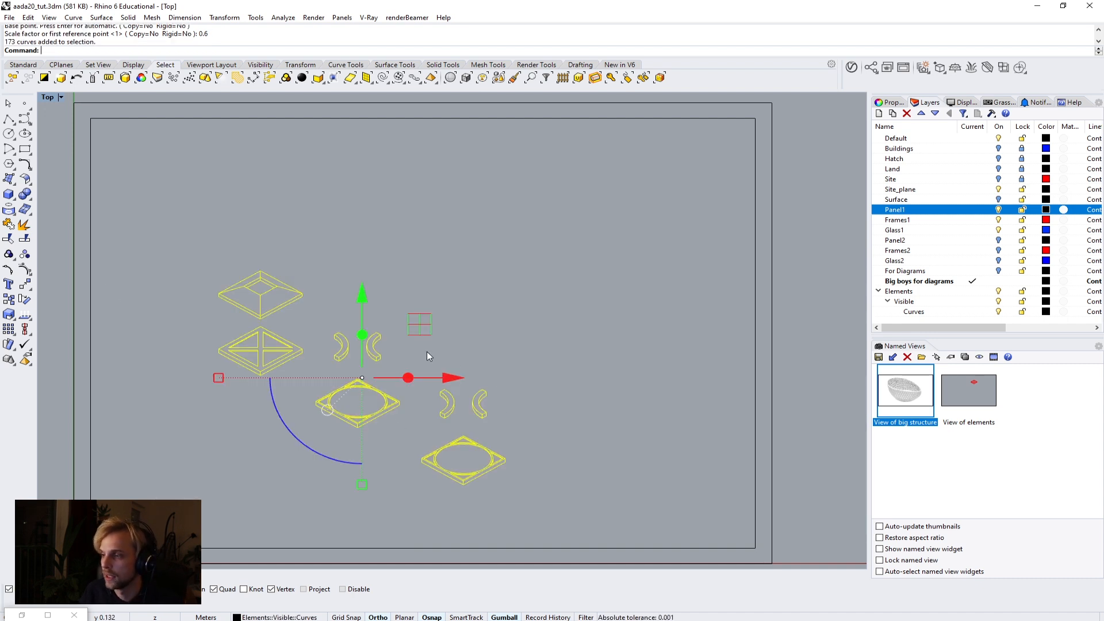
pyautogui.moveTo(417, 329); pyautogui.dragTo(427, 287)
pyautogui.press('Escape')
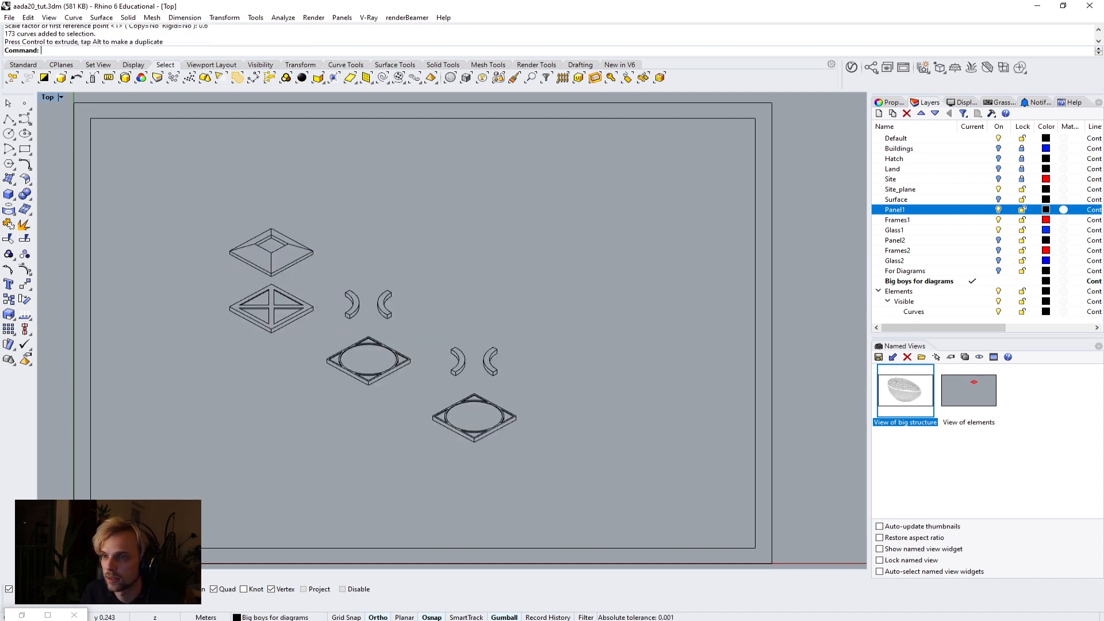
# Step: Draw a horizontal polyline across the full width of the inner page frame, just below the panel drawings
pyautogui.click(9, 119)
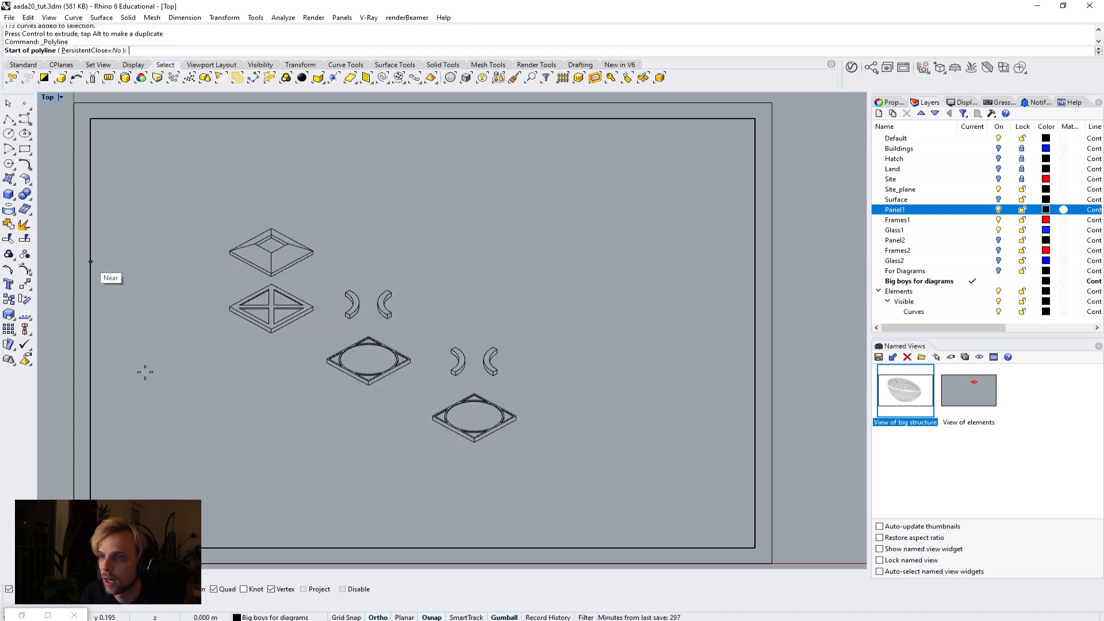
pyautogui.click(90, 475)
pyautogui.click(756, 476)
pyautogui.press('Return')
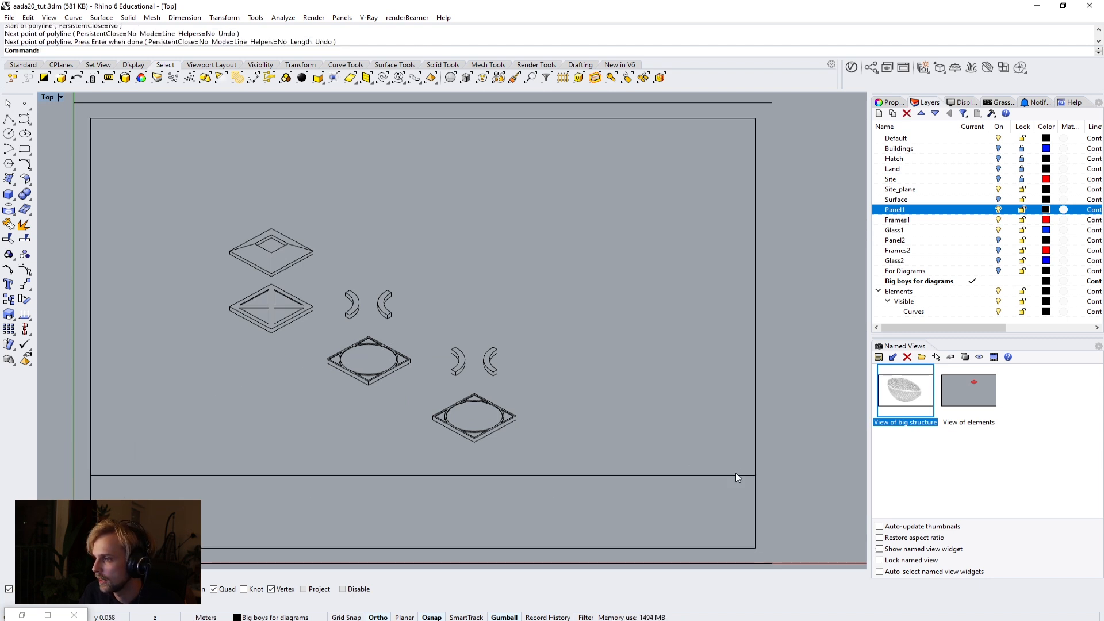
# Step: Divide the horizontal line below the panel drawings into 3 segments with point markers
pyautogui.scroll(2, 504, 451)
pyautogui.moveTo(432, 312); pyautogui.dragTo(610, 422)
pyautogui.moveTo(397, 551); pyautogui.dragTo(484, 451, button='right')
pyautogui.moveTo(484, 452); pyautogui.dragTo(397, 366)
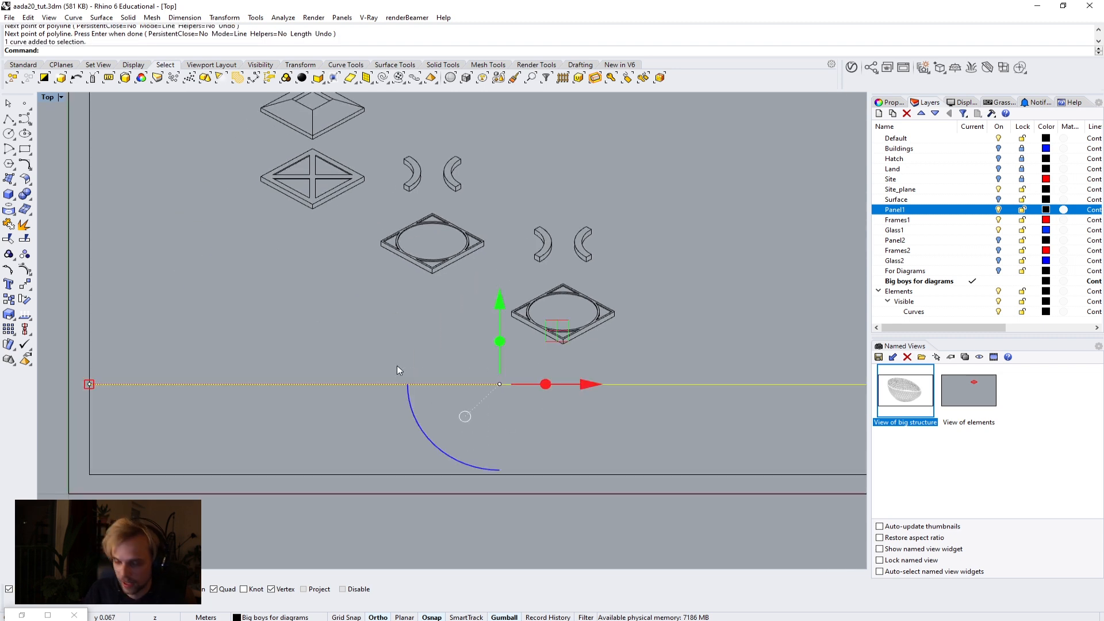
pyautogui.write('Divide')
pyautogui.press('Return')
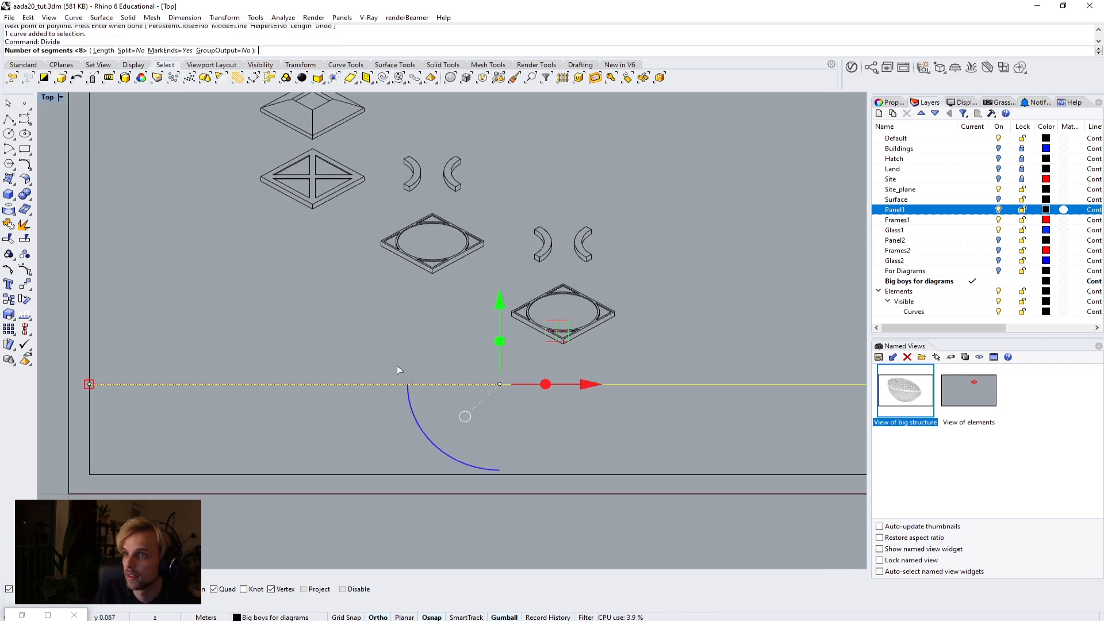
pyautogui.write('3')
pyautogui.press('Return')
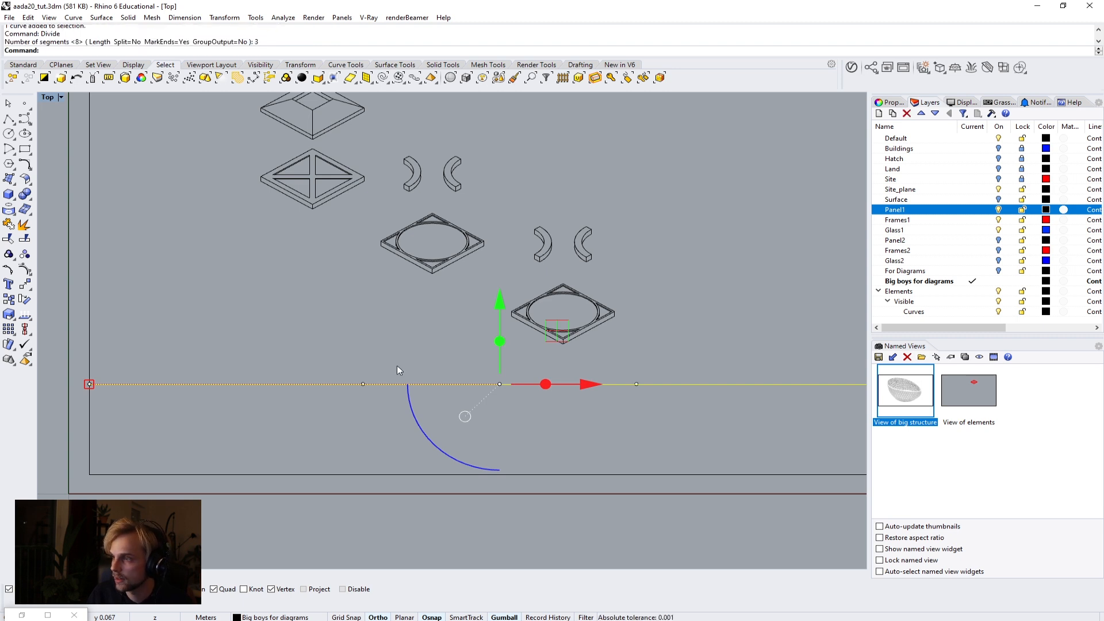
pyautogui.scroll(-2, 397, 364)
pyautogui.moveTo(351, 338); pyautogui.dragTo(282, 315, button='right')
pyautogui.click(388, 388)
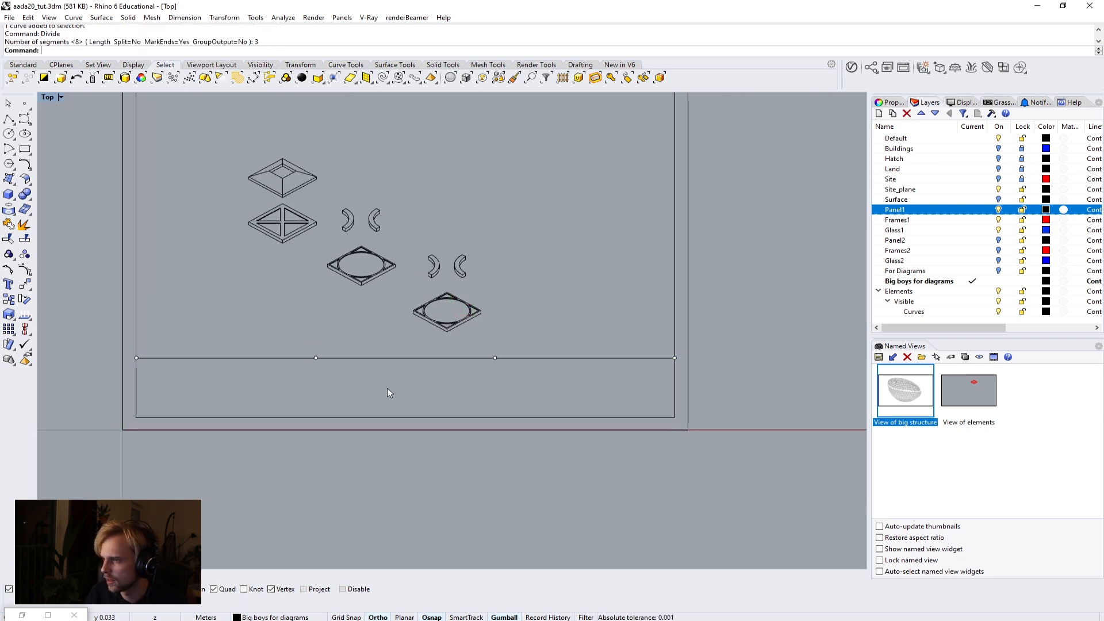
# Step: Undo the last division and divide the horizontal line below the panel drawings into 4 segments with point markers
pyautogui.hotkey('ctrl', 'z')
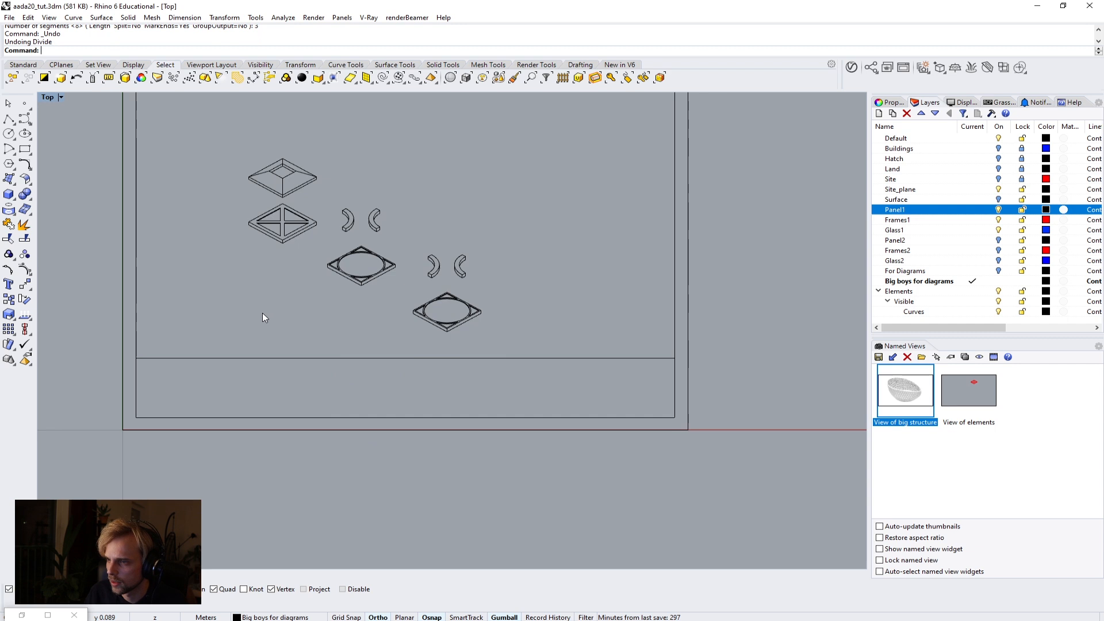
pyautogui.click(265, 358)
pyautogui.press('Return')
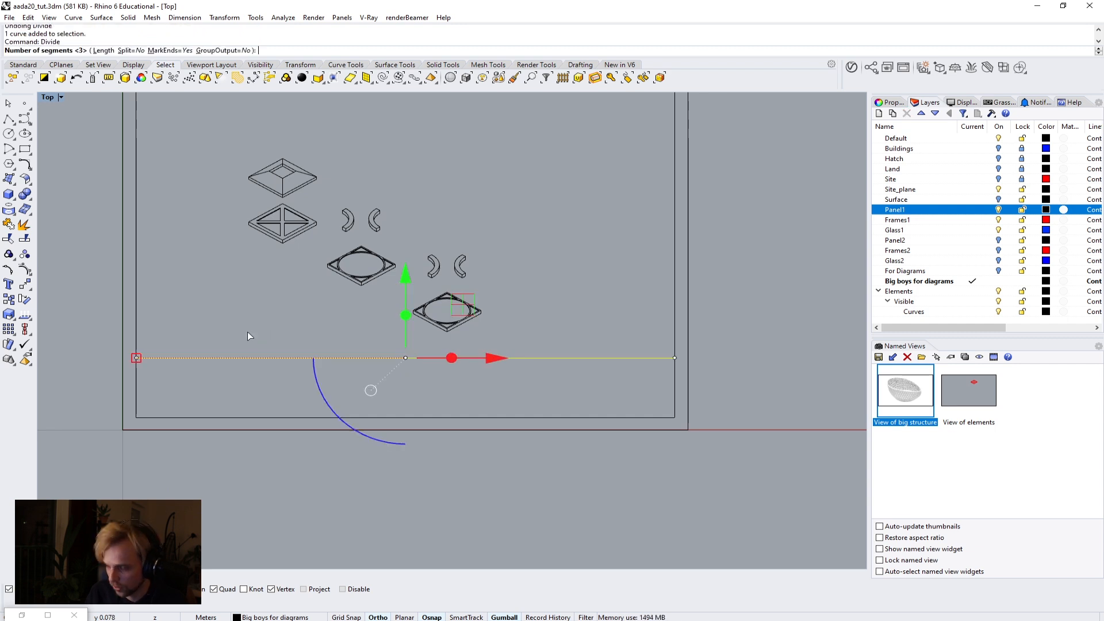
pyautogui.write('4')
pyautogui.press('Return')
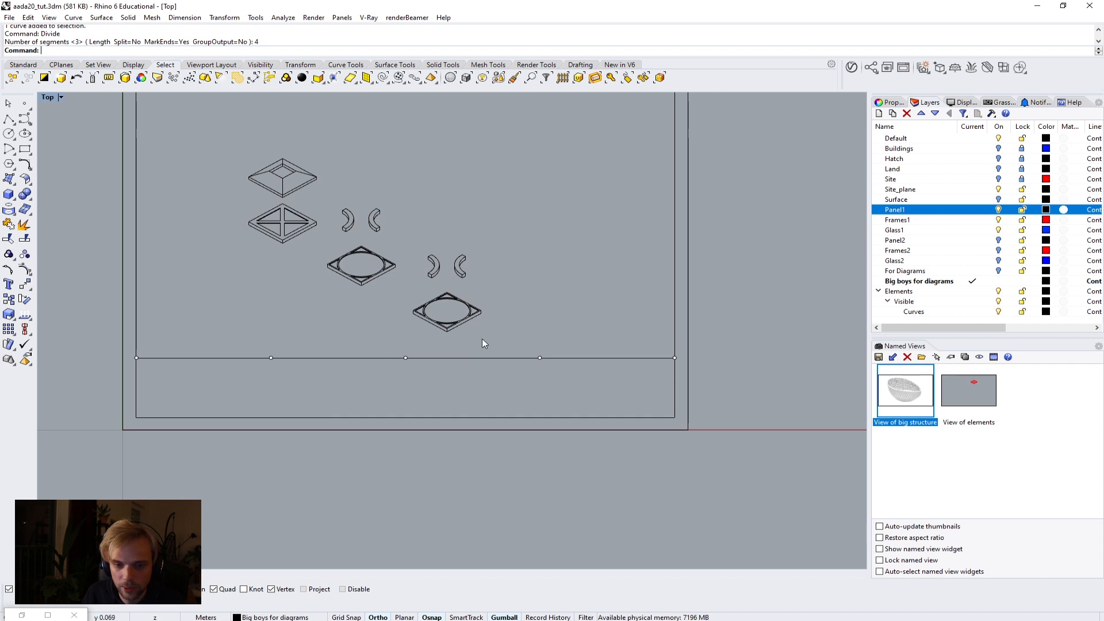
# Step: Ungroup the panel drawings so that each panel column can be selected separately
pyautogui.moveTo(292, 273); pyautogui.dragTo(313, 319, button='right')
pyautogui.moveTo(321, 324); pyautogui.dragTo(236, 185)
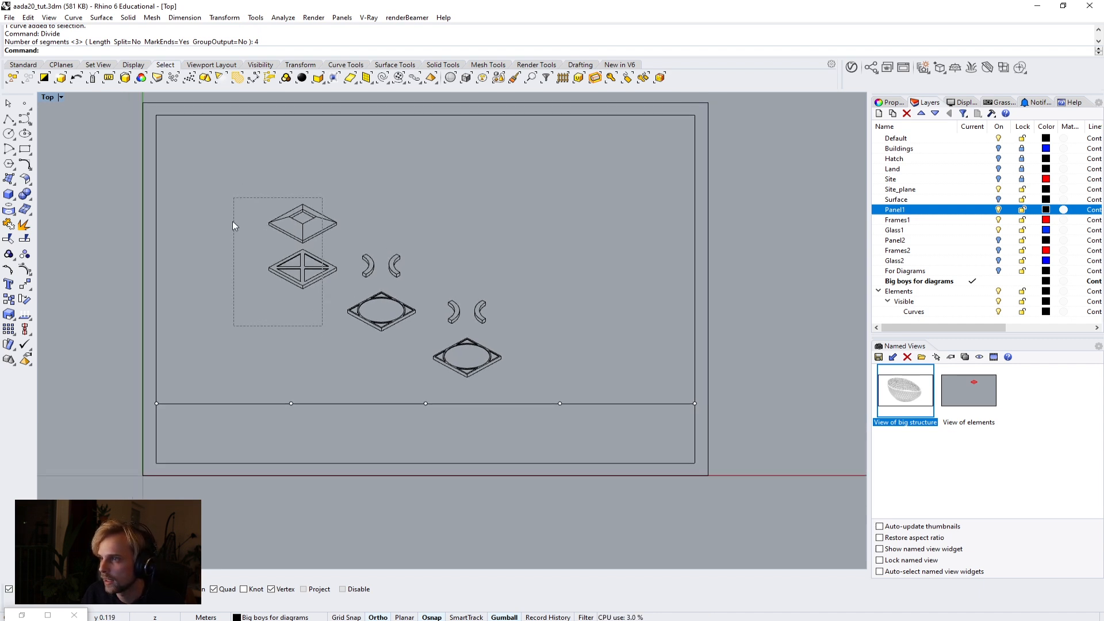
pyautogui.moveTo(228, 139); pyautogui.dragTo(228, 191)
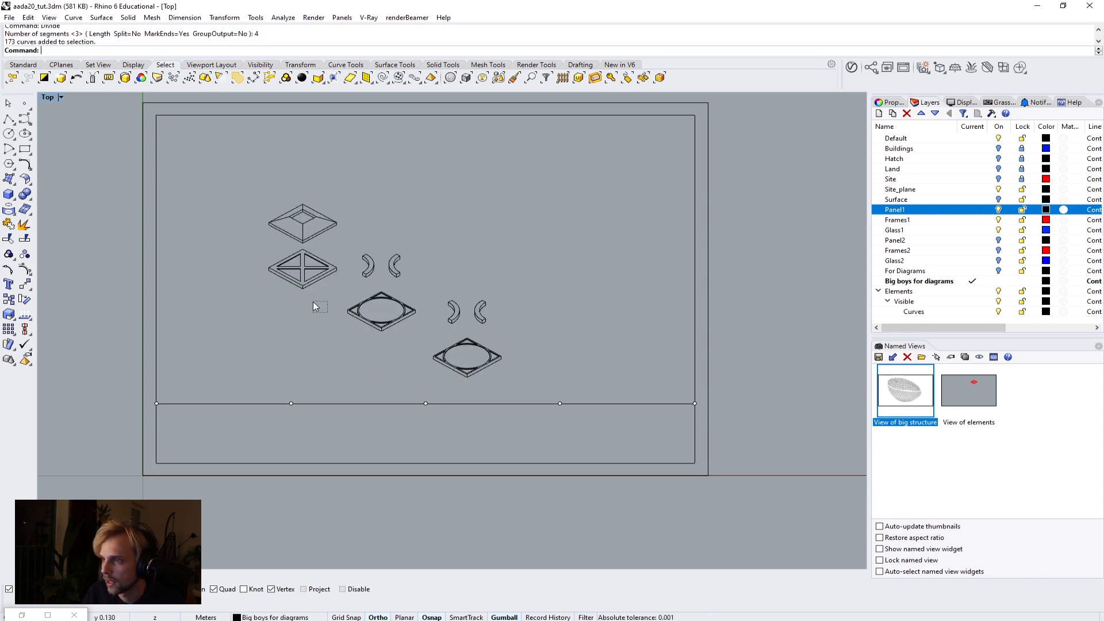
pyautogui.click(297, 274)
pyautogui.write('Ungroup')
pyautogui.press('Return')
pyautogui.click(230, 248)
# Step: Move the pyramid panel and its cross frame from the frame's lower corner onto the first inner division point of the line
pyautogui.moveTo(237, 165); pyautogui.dragTo(340, 301)
pyautogui.write('M')
pyautogui.press('Return')
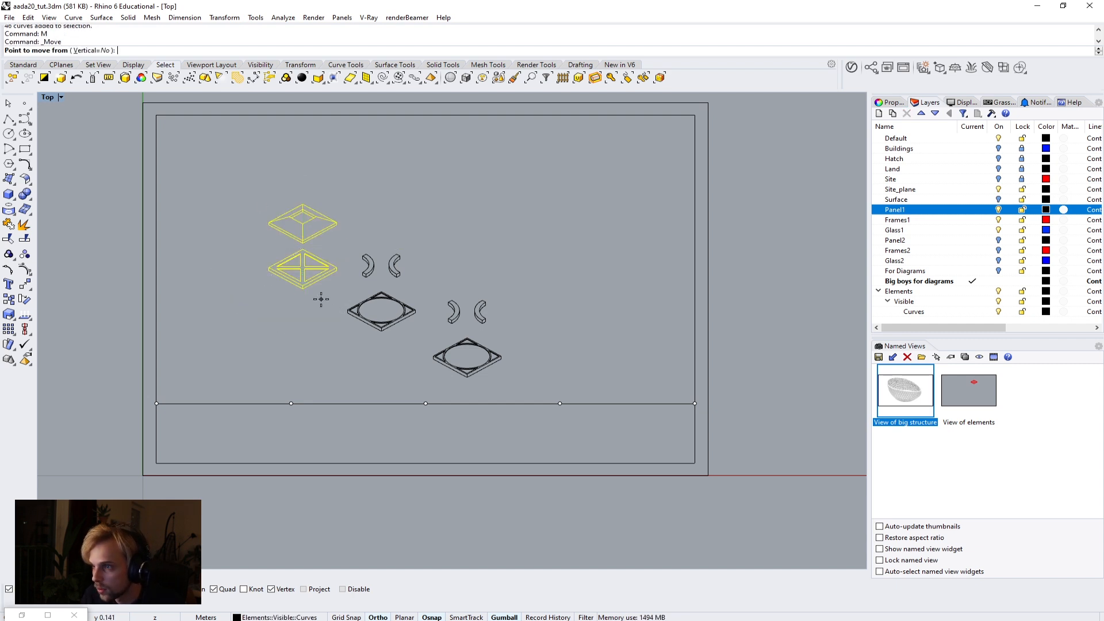
pyautogui.scroll(3, 320, 298)
pyautogui.click(293, 284)
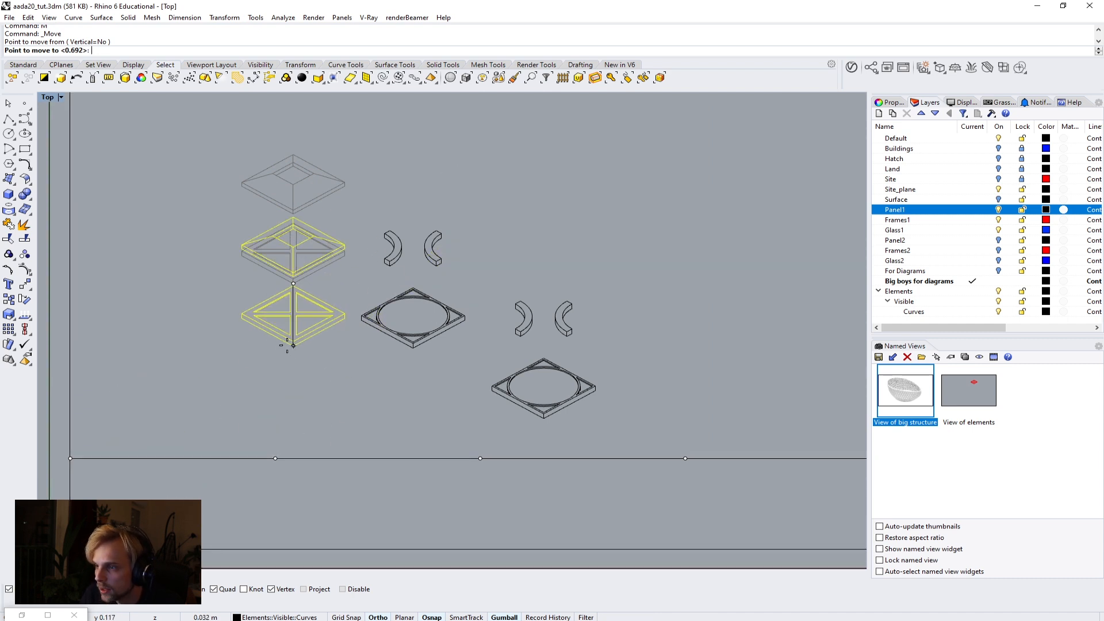
pyautogui.click(276, 459)
# Step: Move the rightmost oval-opening panel and its two curved pieces from the panel's lower corner onto the third inner division point
pyautogui.click(443, 368)
pyautogui.moveTo(459, 361); pyautogui.dragTo(350, 210)
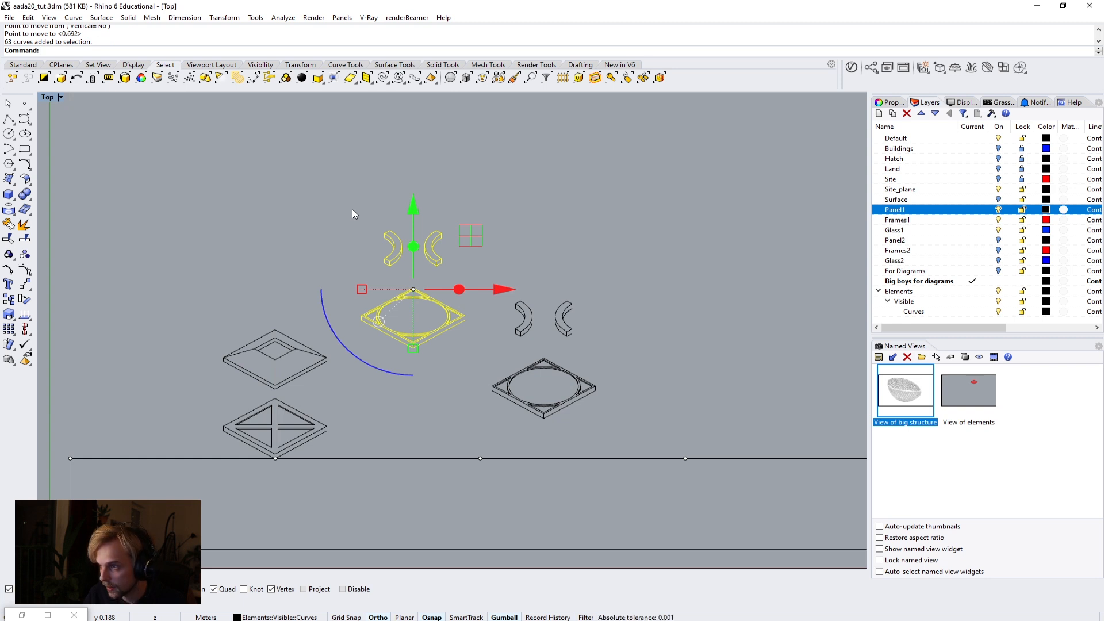
pyautogui.moveTo(666, 432); pyautogui.dragTo(486, 279)
pyautogui.write('M')
pyautogui.press('Return')
pyautogui.click(542, 419)
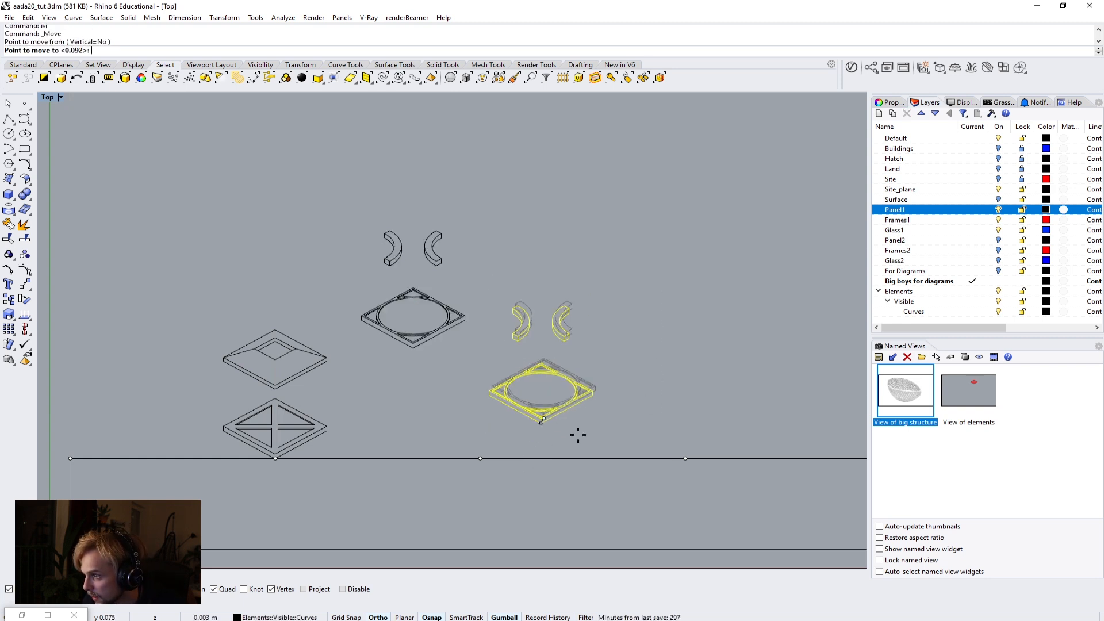
pyautogui.click(685, 459)
# Step: Move the remaining oval-opening panel and its curved pieces from the panel's lower corner onto the line's middle division point
pyautogui.moveTo(515, 379); pyautogui.dragTo(358, 218)
pyautogui.write('M')
pyautogui.press('Return')
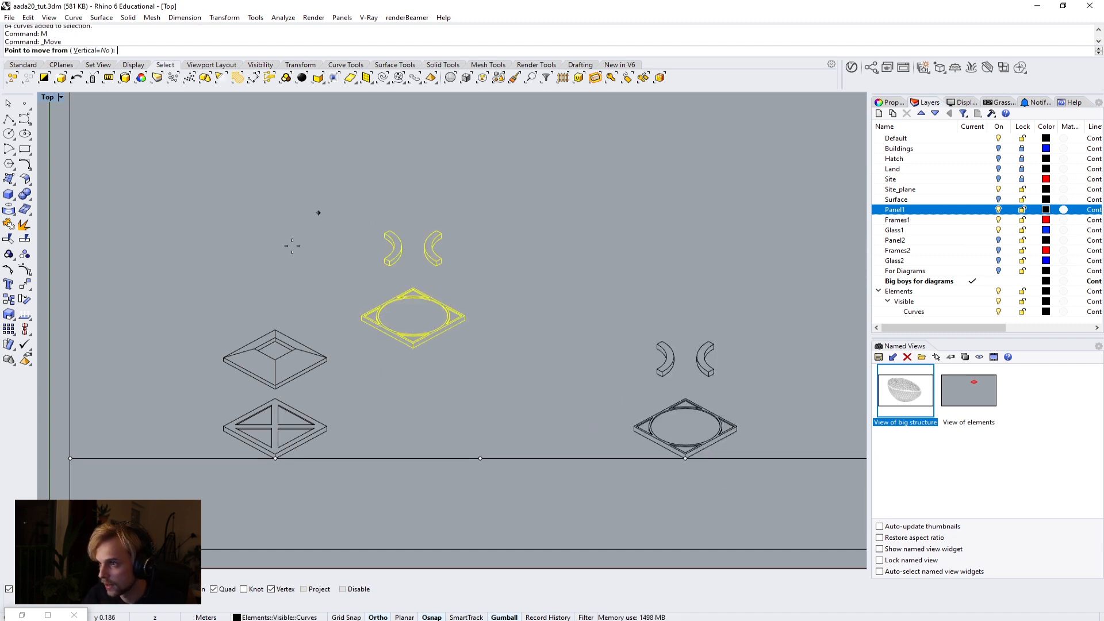
pyautogui.click(413, 348)
pyautogui.click(482, 458)
# Step: Delete the horizontal guide line and all of its division points
pyautogui.moveTo(595, 494); pyautogui.dragTo(556, 431)
pyautogui.press('Delete')
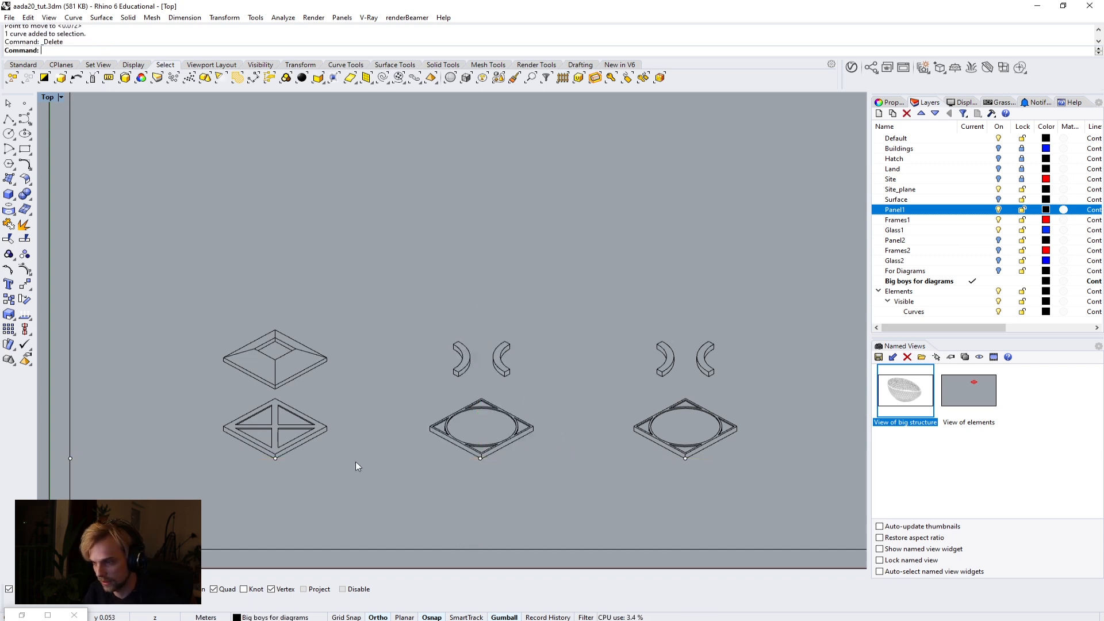
pyautogui.scroll(-3, 185, 457)
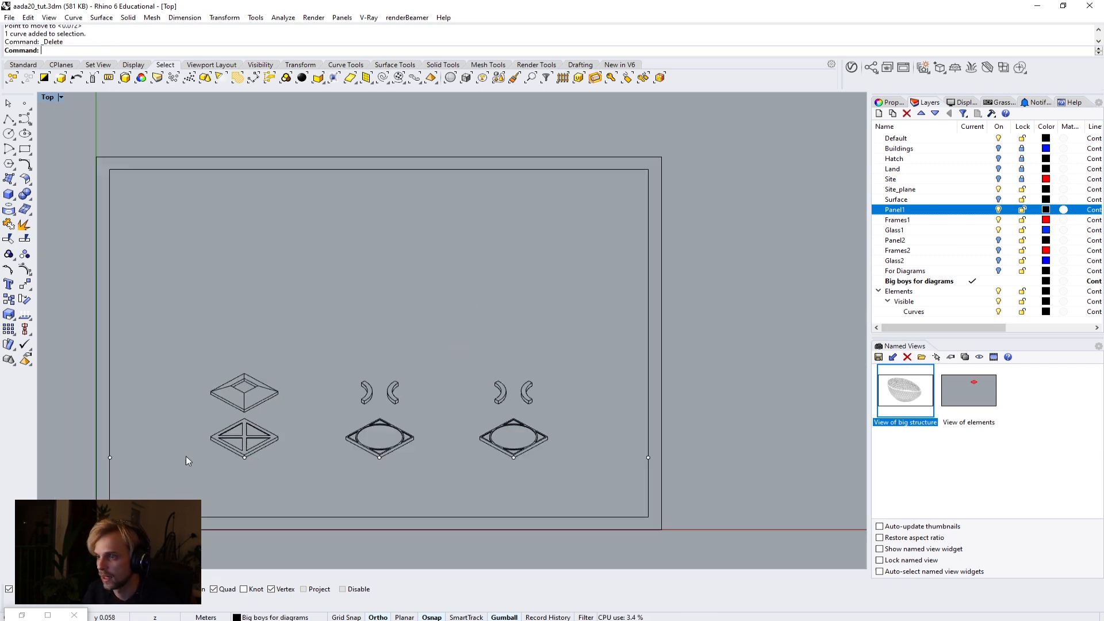
pyautogui.scroll(1, 242, 439)
pyautogui.write('SelPt')
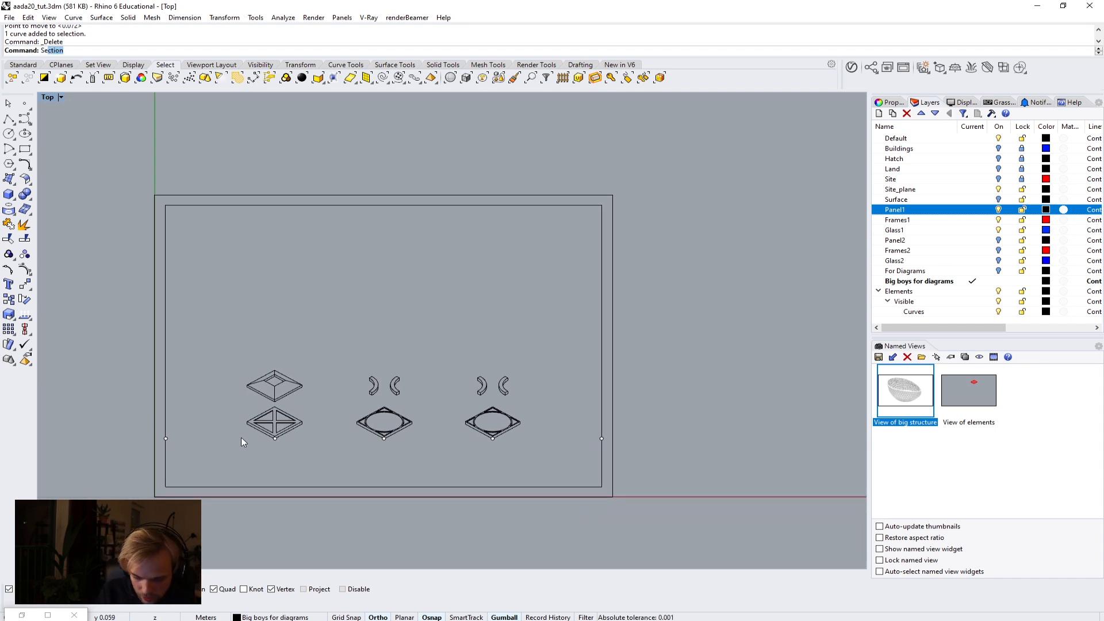
pyautogui.press('Return')
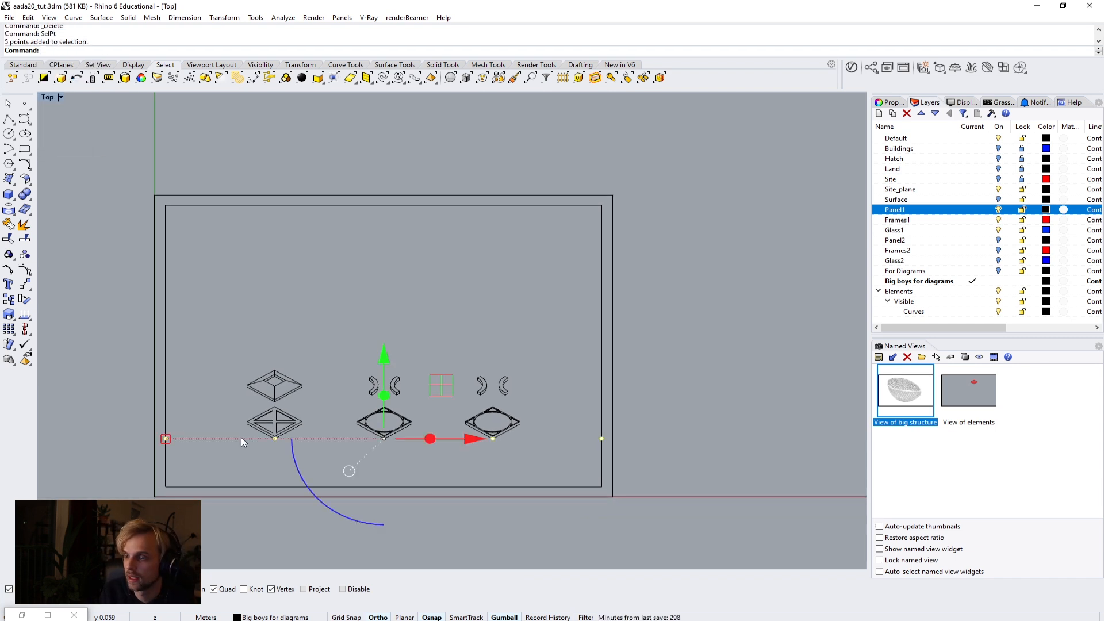
pyautogui.press('Delete')
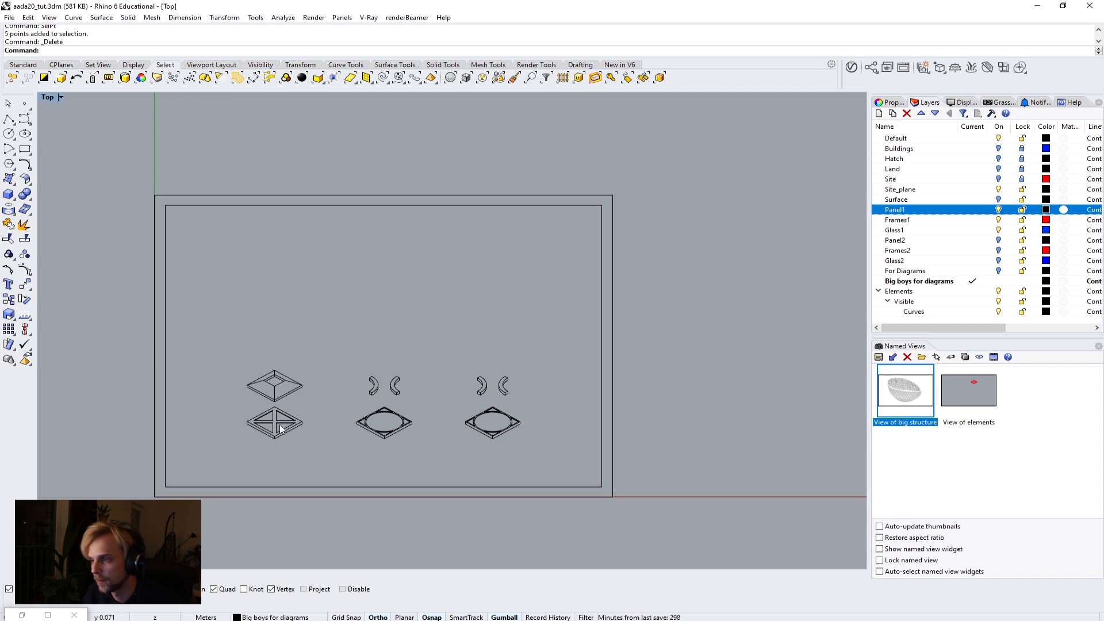
# Step: Create a text object reading "AADA20 - 2020" in Arial and place it just below the page frame
pyautogui.moveTo(278, 425); pyautogui.dragTo(289, 365, button='right')
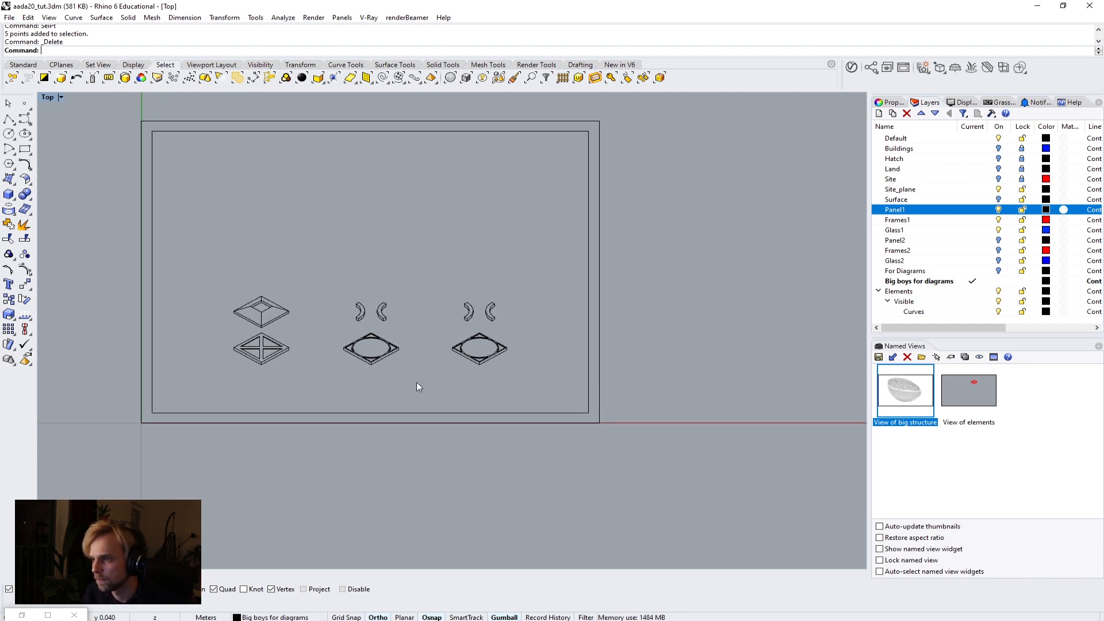
pyautogui.scroll(5, 506, 391)
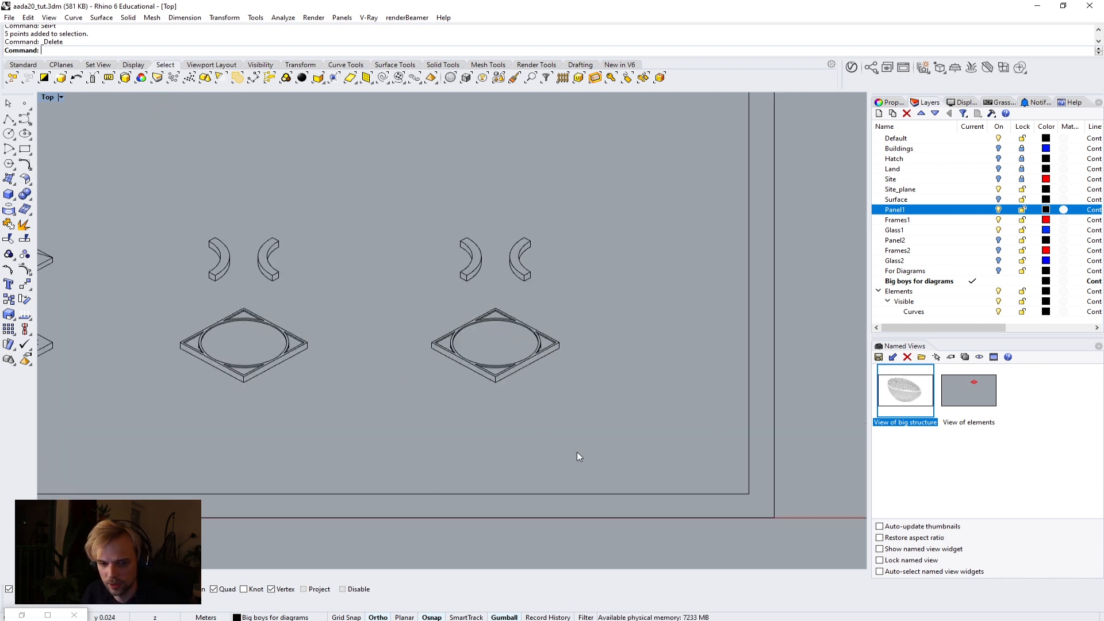
pyautogui.moveTo(574, 464); pyautogui.dragTo(493, 423, button='right')
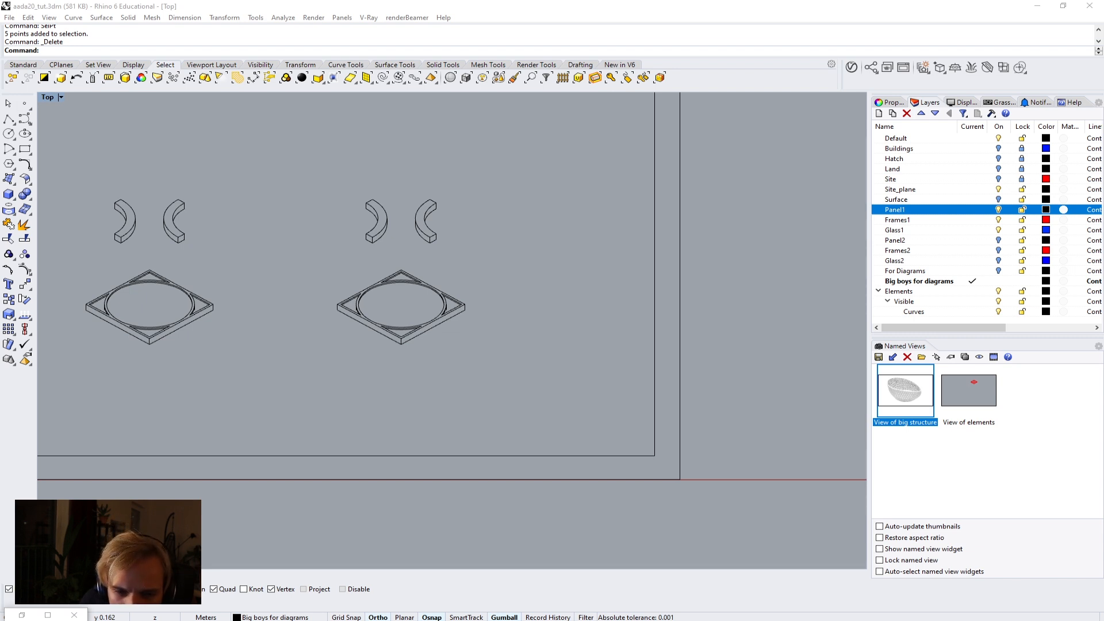
pyautogui.hotkey('alt', 'Tab')
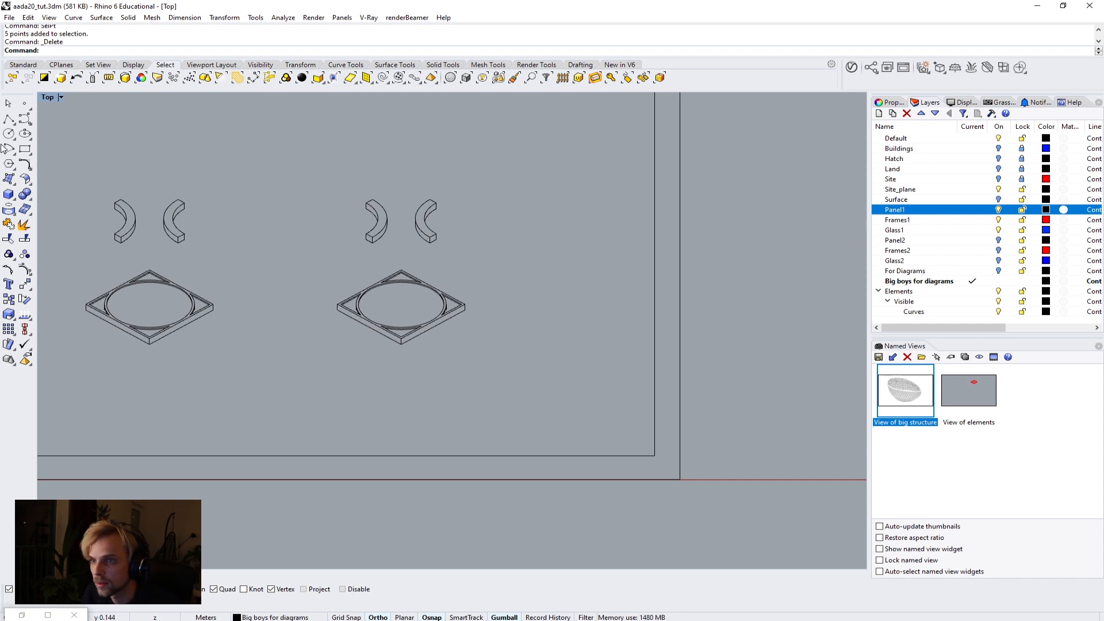
pyautogui.moveTo(440, 404); pyautogui.dragTo(481, 383, button='right')
pyautogui.write('t')
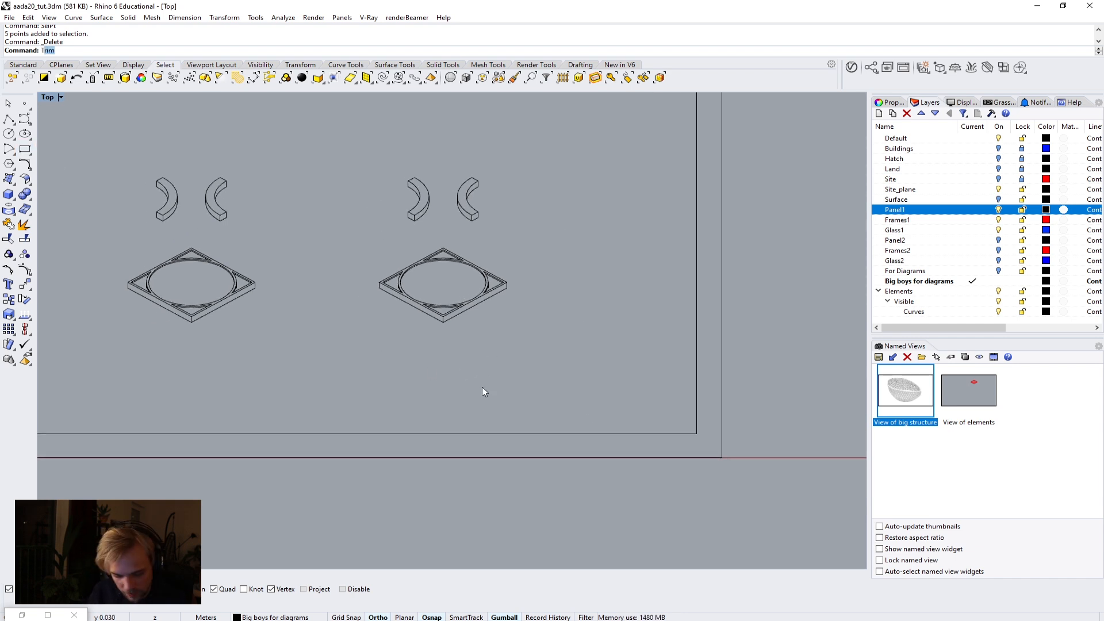
pyautogui.press('Return')
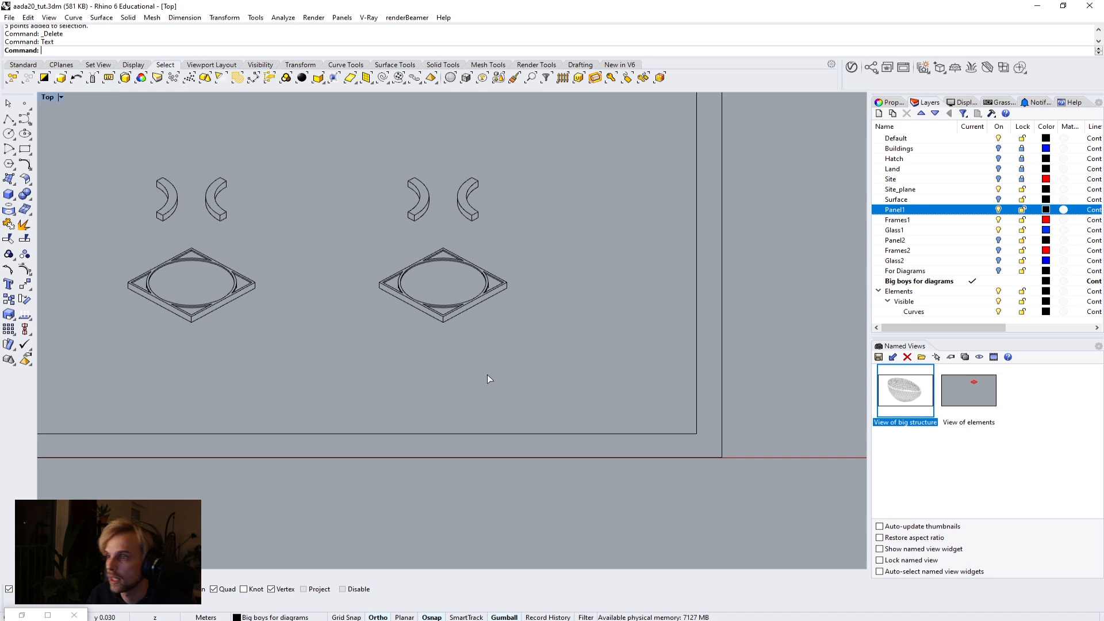
pyautogui.write('AADA20 ')
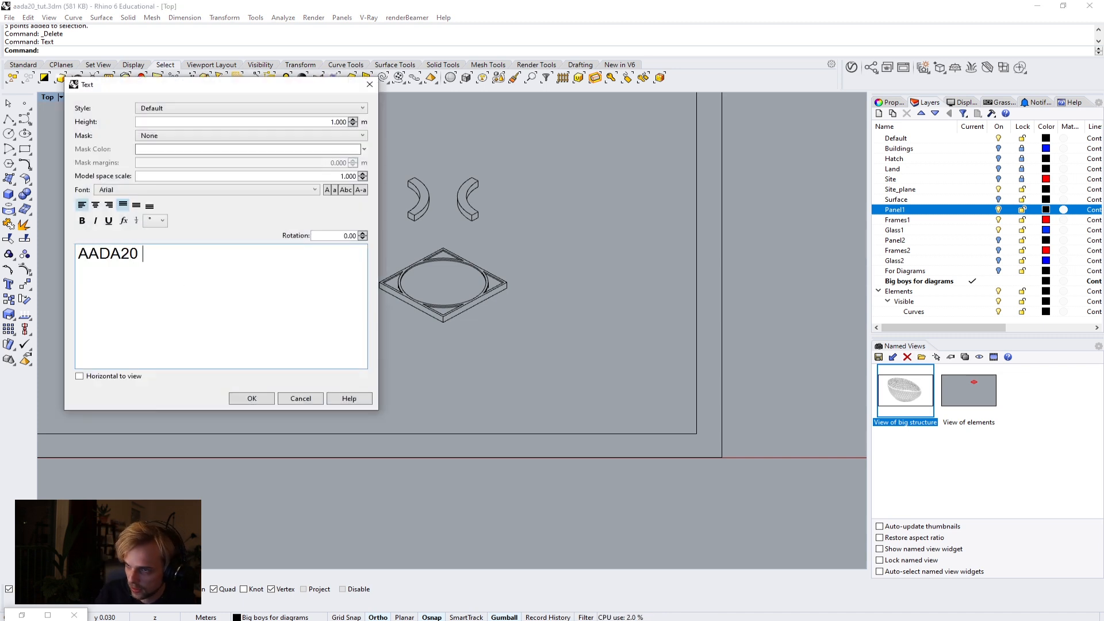
pyautogui.write('- 2020')
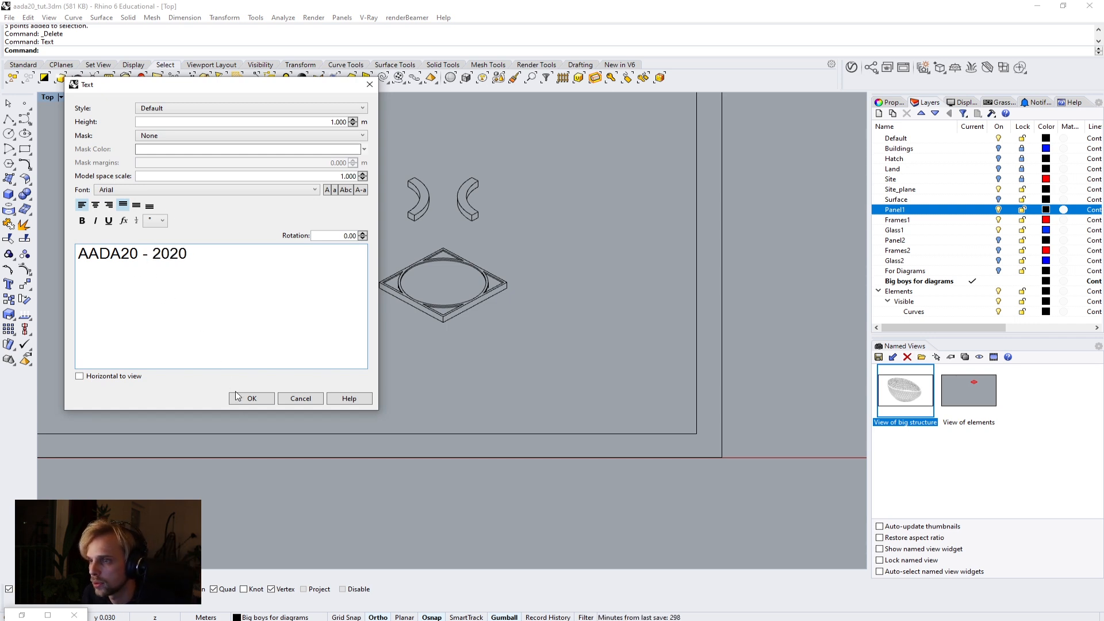
pyautogui.click(299, 398)
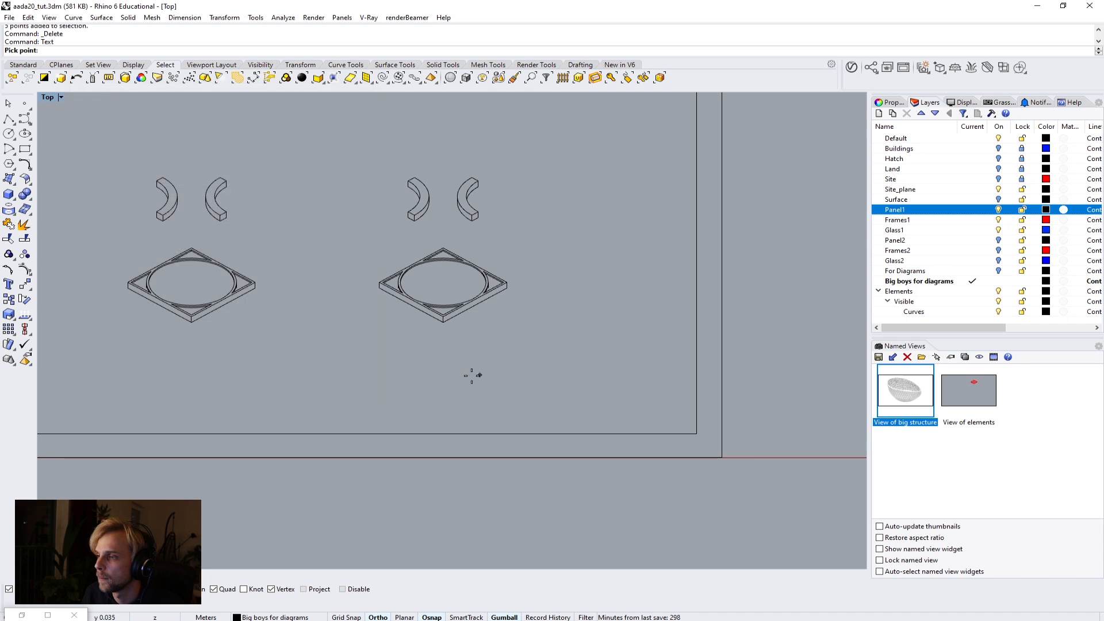
pyautogui.scroll(-3, 432, 381)
pyautogui.scroll(-15, 433, 382)
pyautogui.moveTo(472, 411); pyautogui.dragTo(265, 375, button='right')
pyautogui.click(426, 341)
# Step: Scale the "AADA20 - 2020" text by 0.1 and move it left to beneath the page frame
pyautogui.click(223, 345)
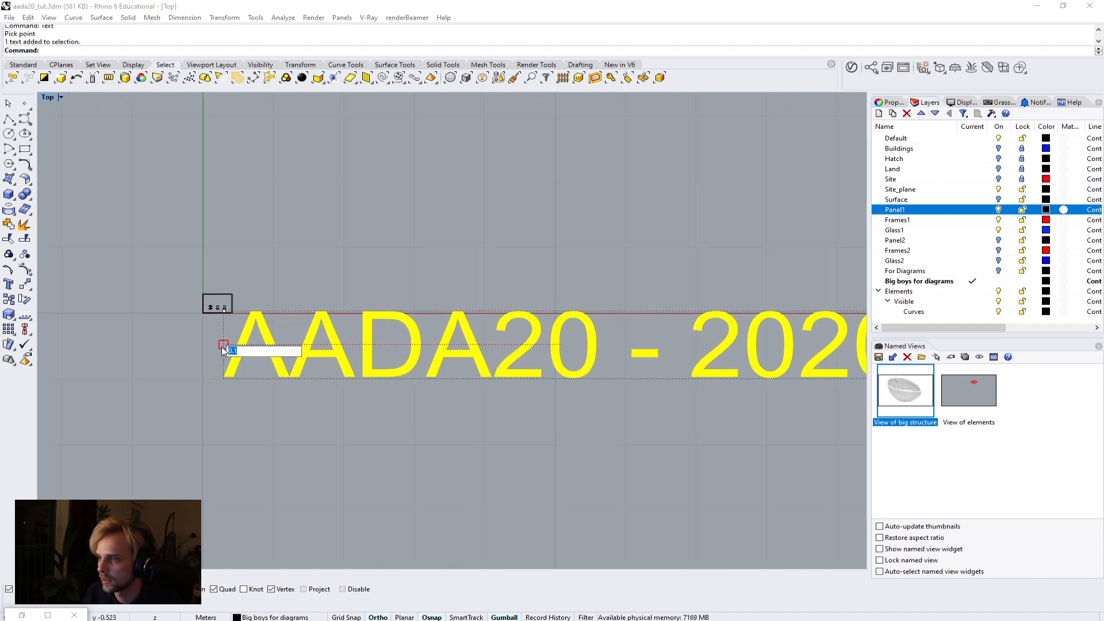
pyautogui.press('Return')
pyautogui.moveTo(619, 294); pyautogui.dragTo(293, 270)
pyautogui.scroll(5, 172, 299)
pyautogui.moveTo(345, 403); pyautogui.dragTo(219, 336, button='right')
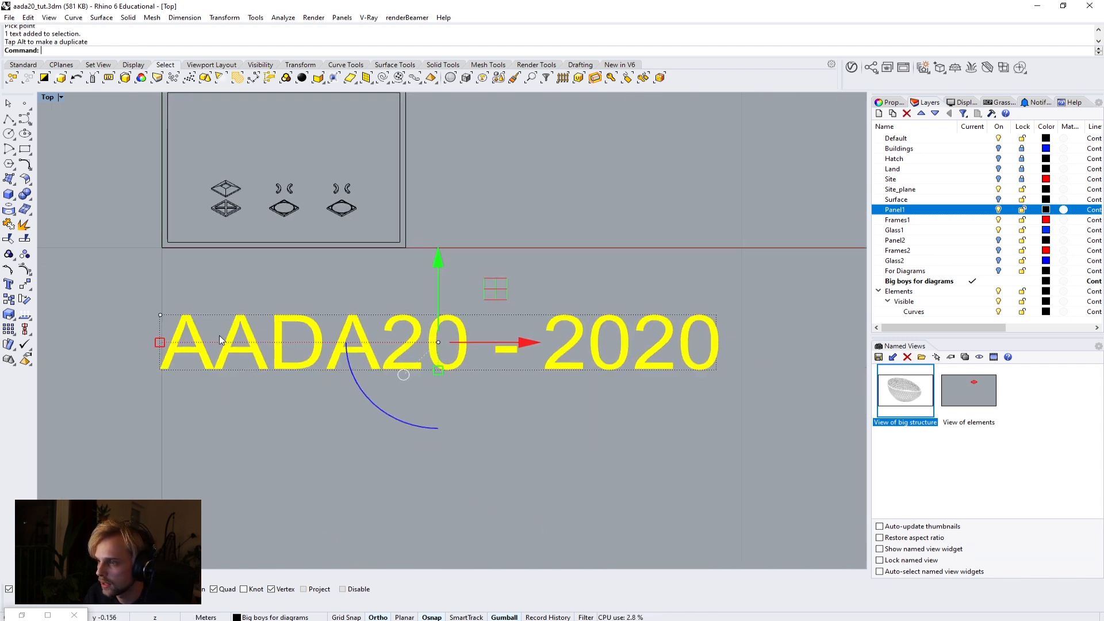
# Step: Scale the text down further to a height of 0.005 m and place it inside the page frame below the rightmost panel
pyautogui.click(161, 342)
pyautogui.press('Return')
pyautogui.moveTo(501, 285); pyautogui.dragTo(407, 175)
pyautogui.scroll(5, 337, 213)
pyautogui.click(278, 275)
pyautogui.press('Return')
pyautogui.click(297, 268)
pyautogui.click(387, 276)
pyautogui.moveTo(460, 218); pyautogui.dragTo(450, 237)
pyautogui.click(429, 255)
# Step: Open the "AADA20 - 2020" text for editing to check its height, and close it without changes
pyautogui.scroll(2, 392, 296)
pyautogui.click(383, 291)
pyautogui.doubleClick(383, 291)
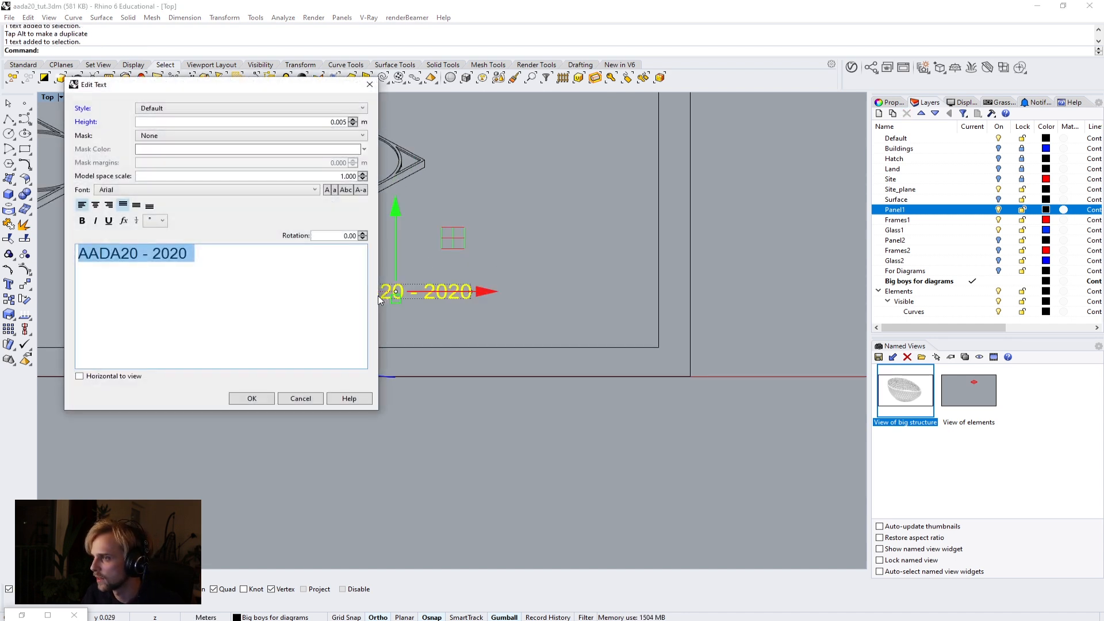
pyautogui.click(343, 123)
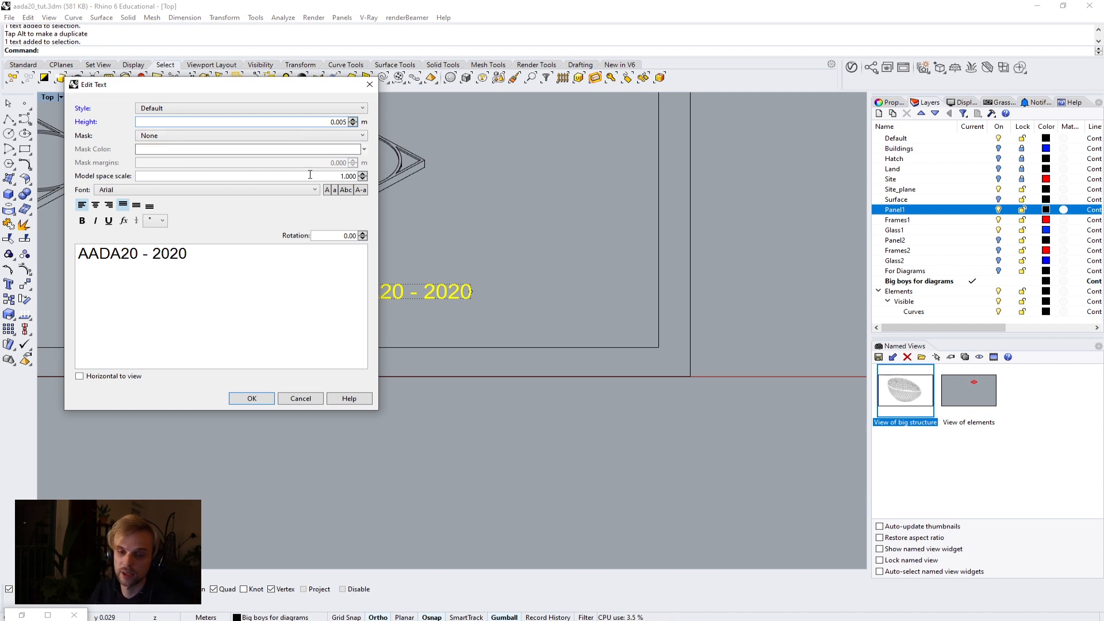
pyautogui.click(294, 398)
pyautogui.click(411, 298)
pyautogui.click(422, 326)
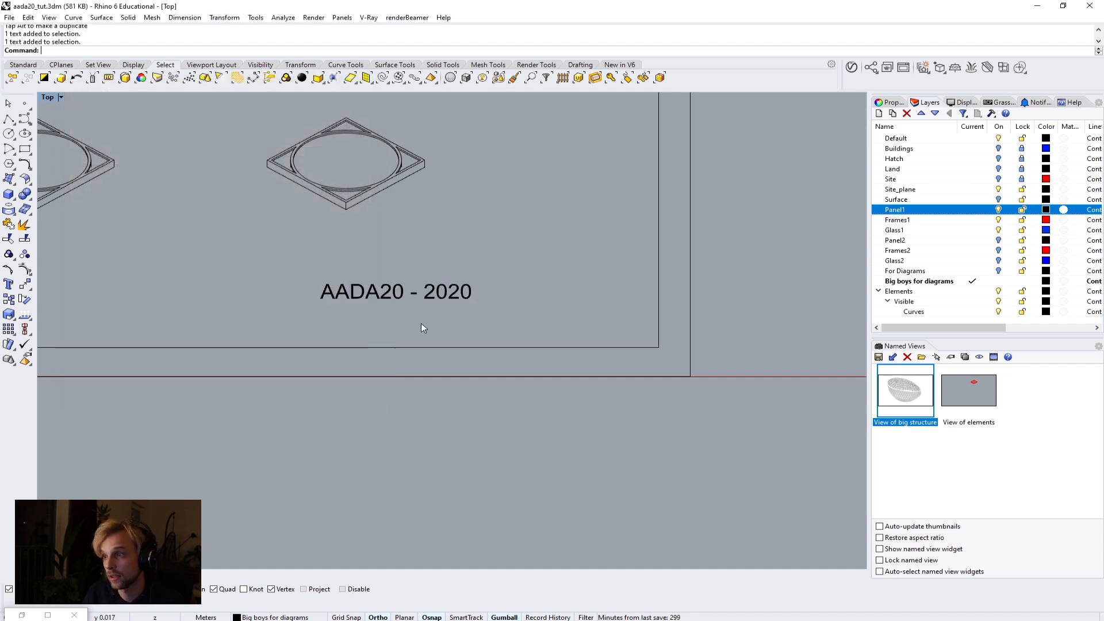
# Step: Duplicate the "AADA20 - 2020" text to the right, beside the original and within the inner page frame
pyautogui.scroll(-2, 408, 306)
pyautogui.scroll(3, 353, 338)
pyautogui.click(353, 336)
pyautogui.moveTo(420, 276); pyautogui.dragTo(429, 279)
pyautogui.moveTo(445, 325); pyautogui.dragTo(653, 345)
pyautogui.press('Escape')
pyautogui.scroll(2, 530, 329)
pyautogui.click(530, 336)
pyautogui.doubleClick(532, 335)
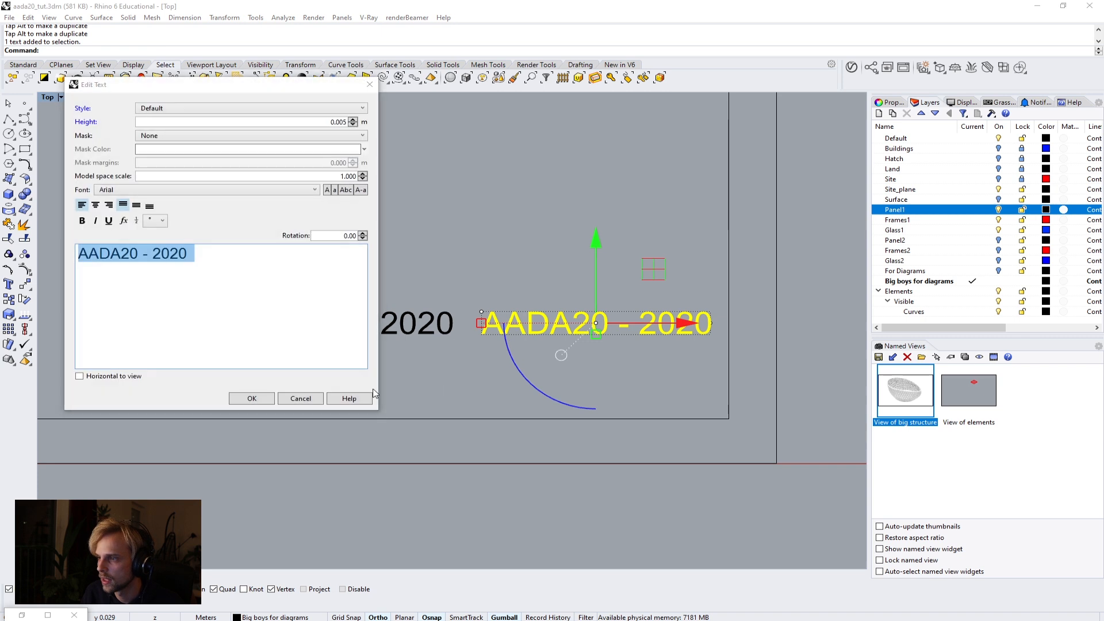
pyautogui.click(309, 401)
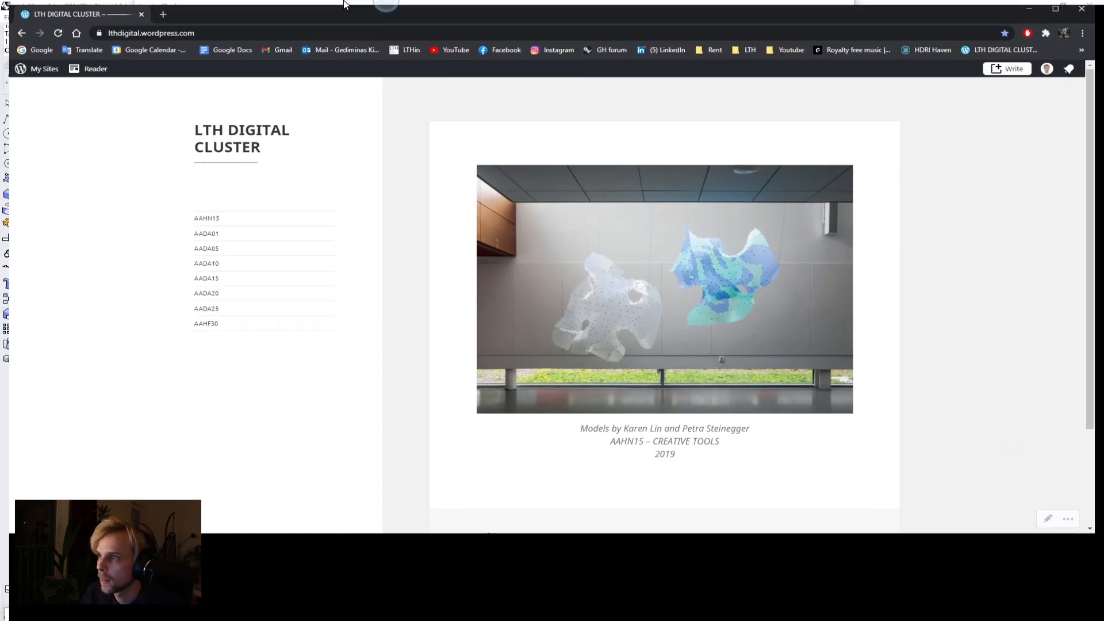
# Step: Open the AADA20 course page on the LTH Digital Cluster site in the browser and examine the example title block
pyautogui.click(205, 291)
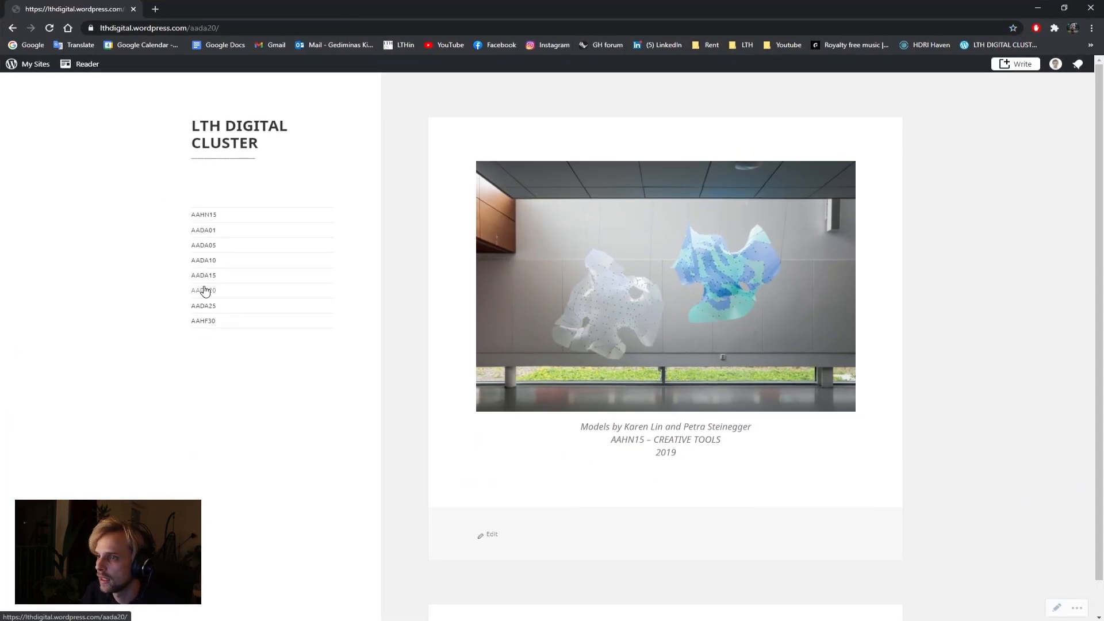
pyautogui.scroll(-15, 613, 443)
pyautogui.scroll(5, 593, 435)
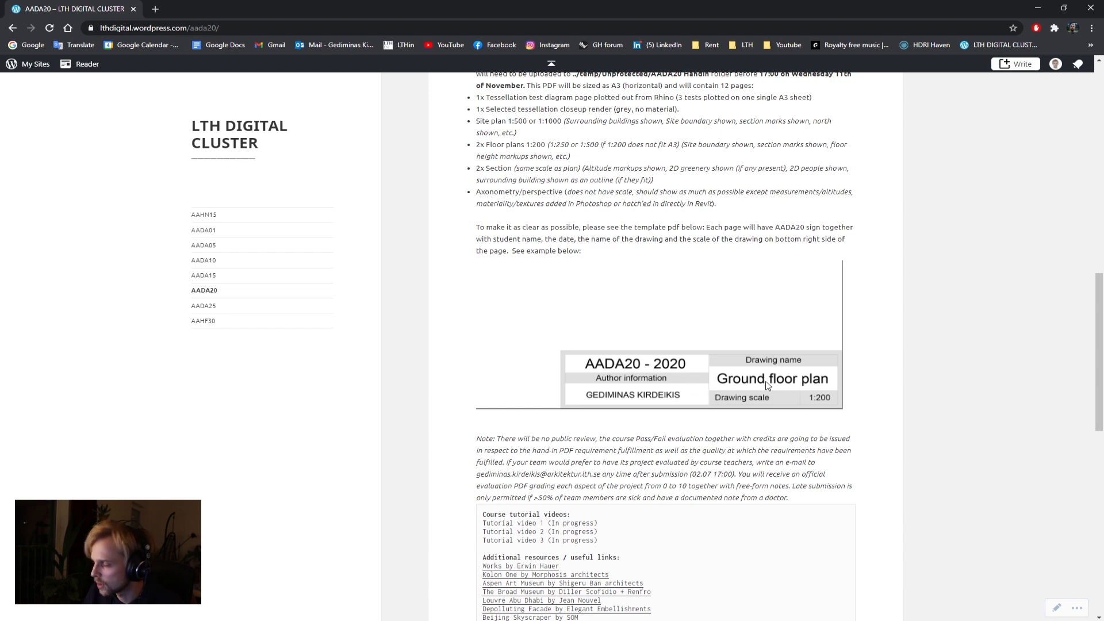
# Step: Back in Rhino, duplicate the original "AADA20 - 2020" text directly below itself and change the copy's wording to "Author Information"
pyautogui.hotkey('alt', 'Tab')
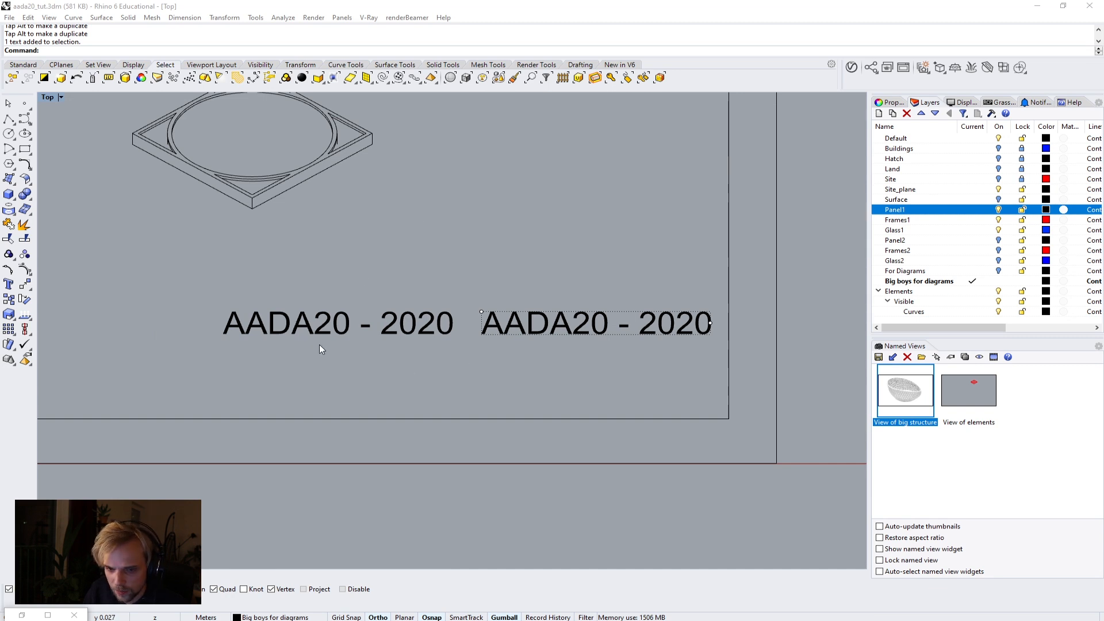
pyautogui.click(325, 326)
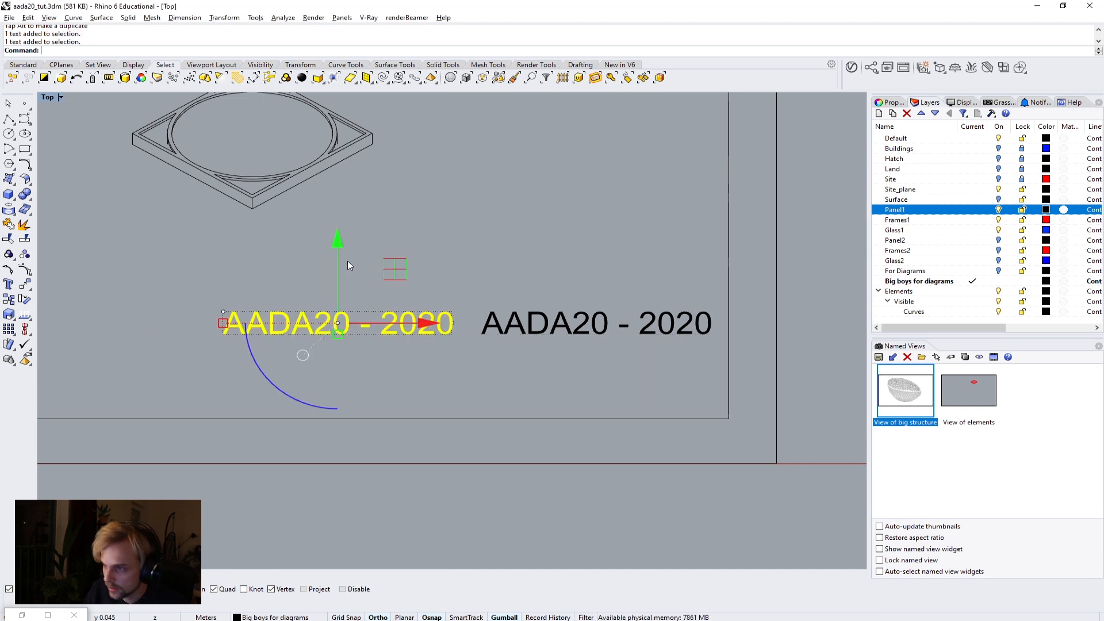
pyautogui.keyDown('alt'); pyautogui.moveTo(276, 333); pyautogui.dragTo(276, 361); pyautogui.keyUp('alt')
pyautogui.doubleClick(276, 361)
pyautogui.write('aUT')
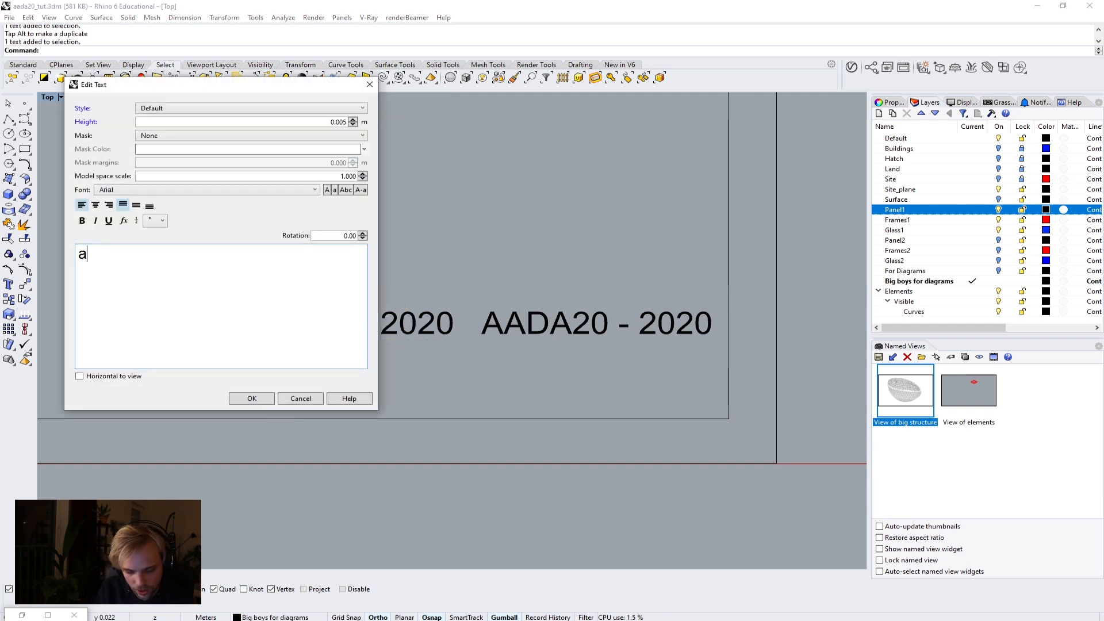
pyautogui.press('BackSpace')
pyautogui.press('BackSpace')
pyautogui.write('Au')
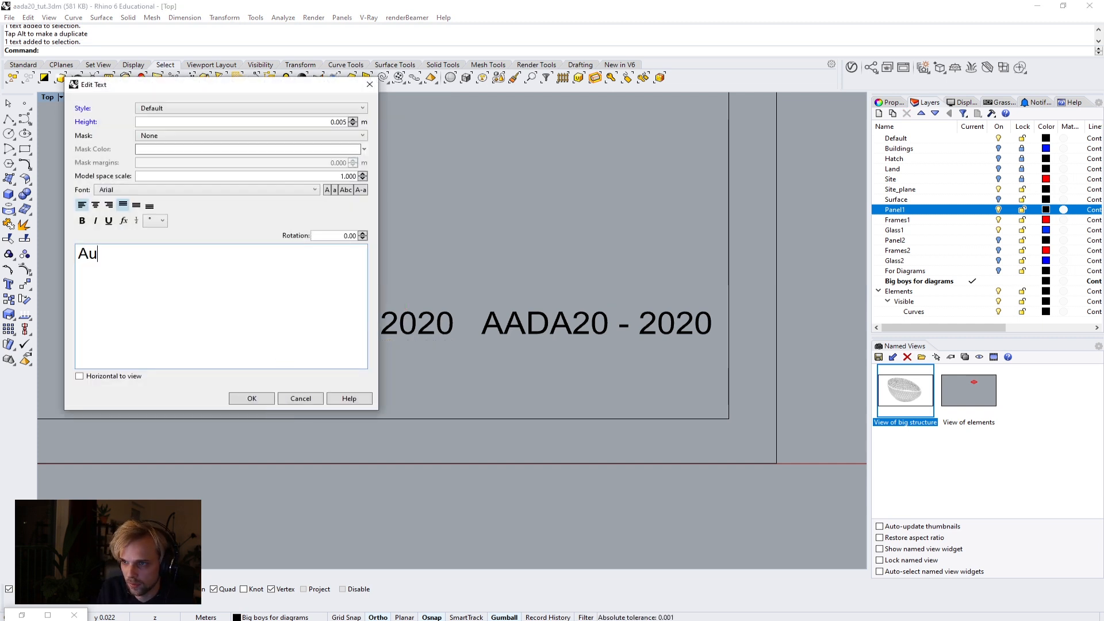
pyautogui.write('thor Information')
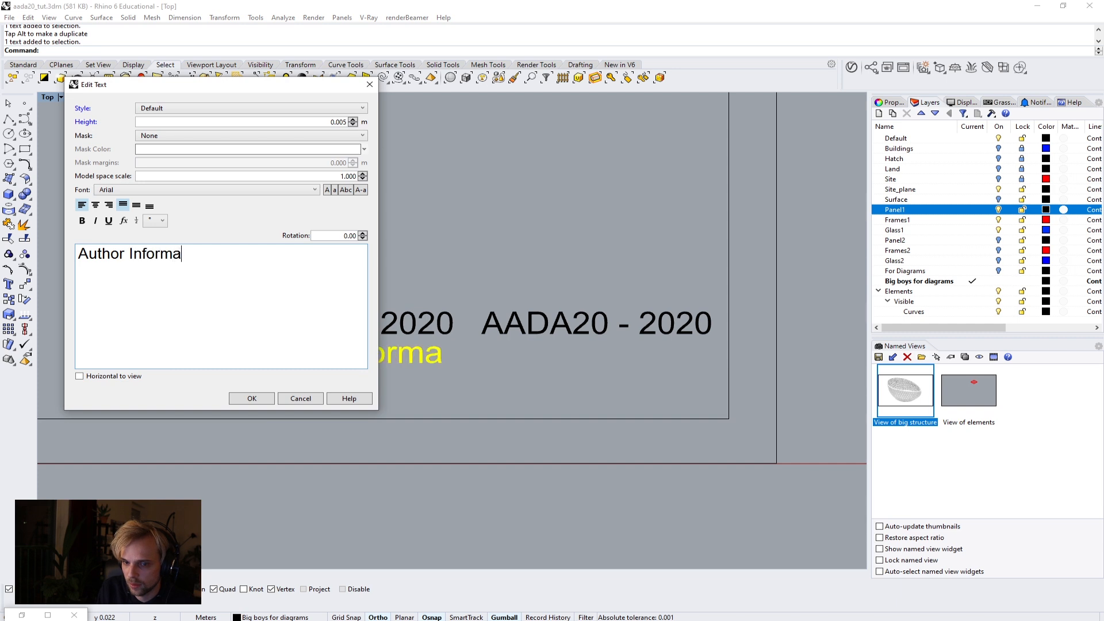
pyautogui.click(245, 402)
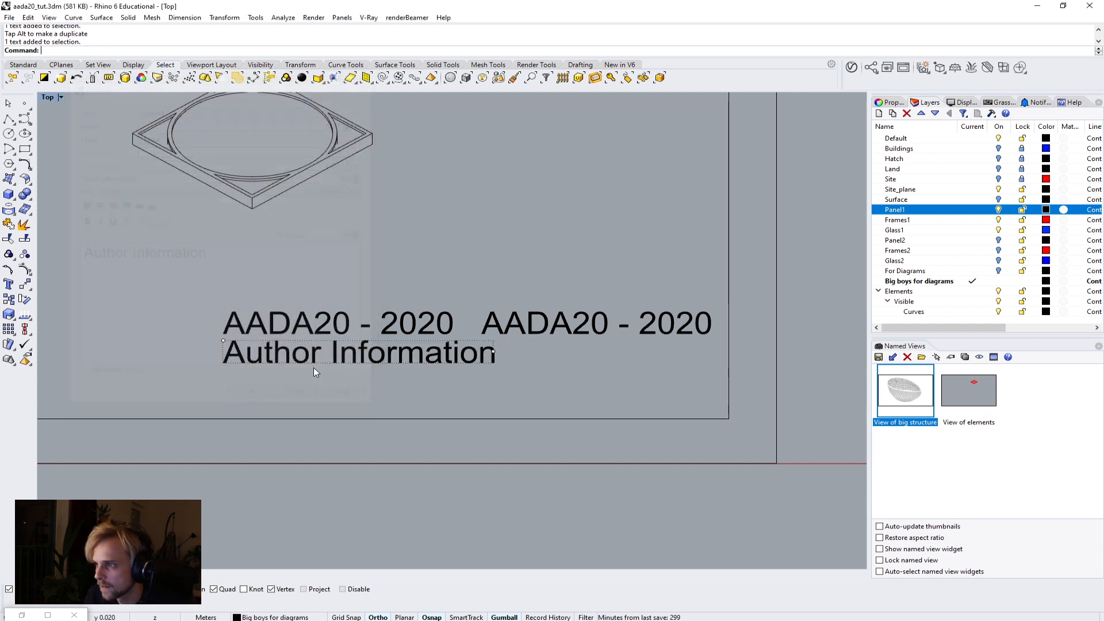
# Step: Scale the "Author Information" text by 0.5 and shift it horizontally to sit centred beneath "AADA20 - 2020"
pyautogui.click(442, 352)
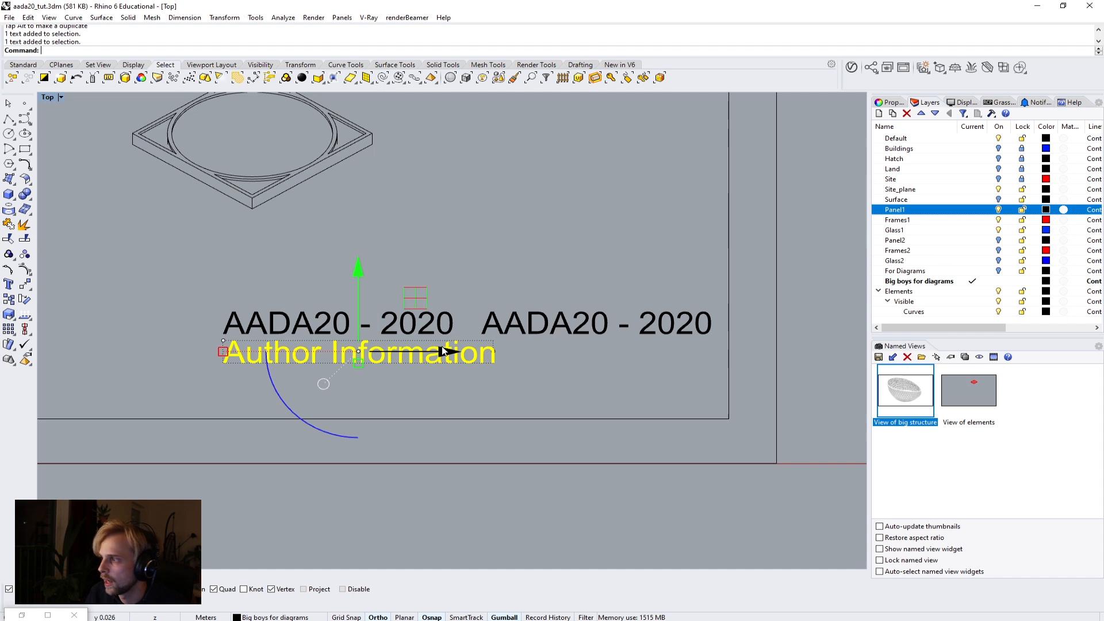
pyautogui.click(222, 353)
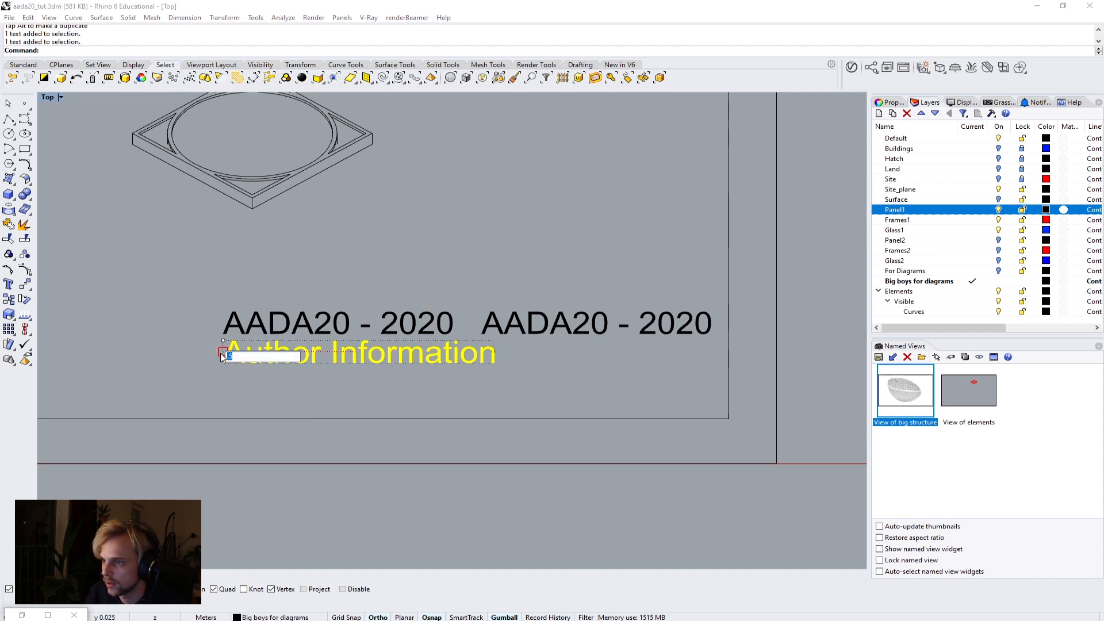
pyautogui.write('0.5')
pyautogui.press('Return')
pyautogui.click(420, 388)
pyautogui.click(391, 353)
pyautogui.moveTo(392, 353); pyautogui.dragTo(359, 354)
pyautogui.click(318, 292)
# Step: Duplicate "Author Information" below itself and replace the copy's wording with the author's full name, keeping it left-aligned
pyautogui.click(358, 356)
pyautogui.keyDown('alt'); pyautogui.moveTo(339, 282); pyautogui.dragTo(339, 317); pyautogui.keyUp('alt')
pyautogui.click(487, 364)
pyautogui.doubleClick(358, 385)
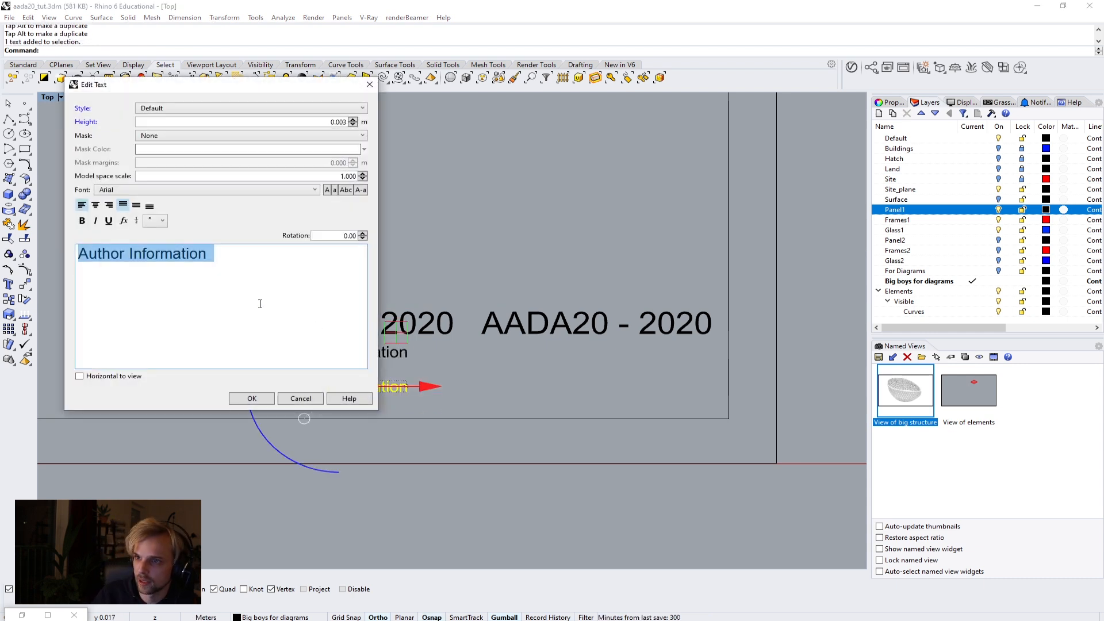
pyautogui.click(95, 206)
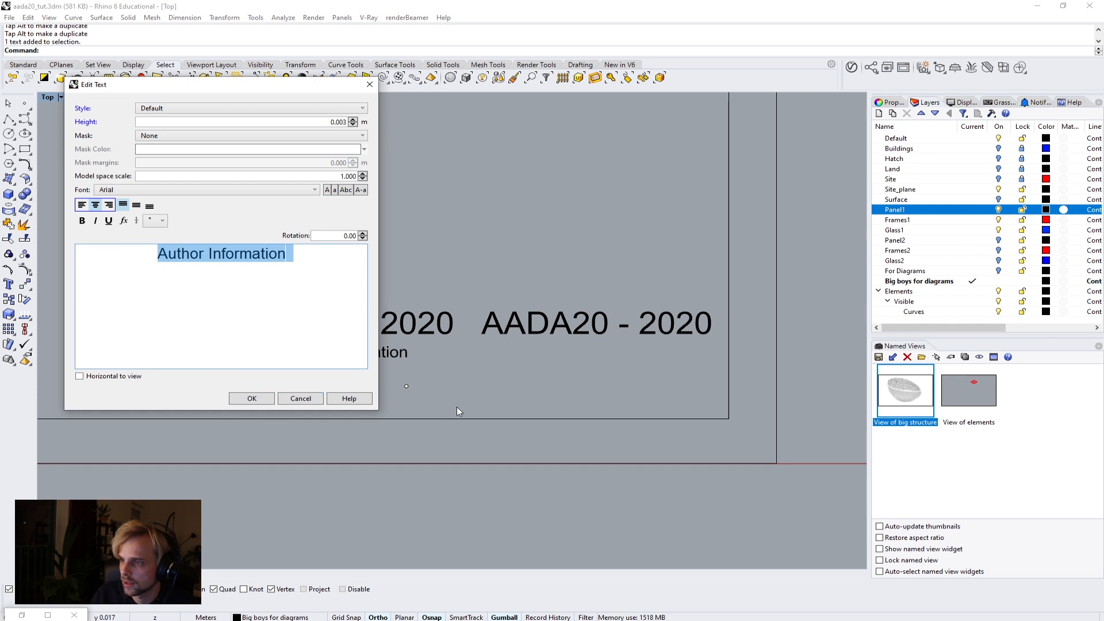
pyautogui.click(82, 205)
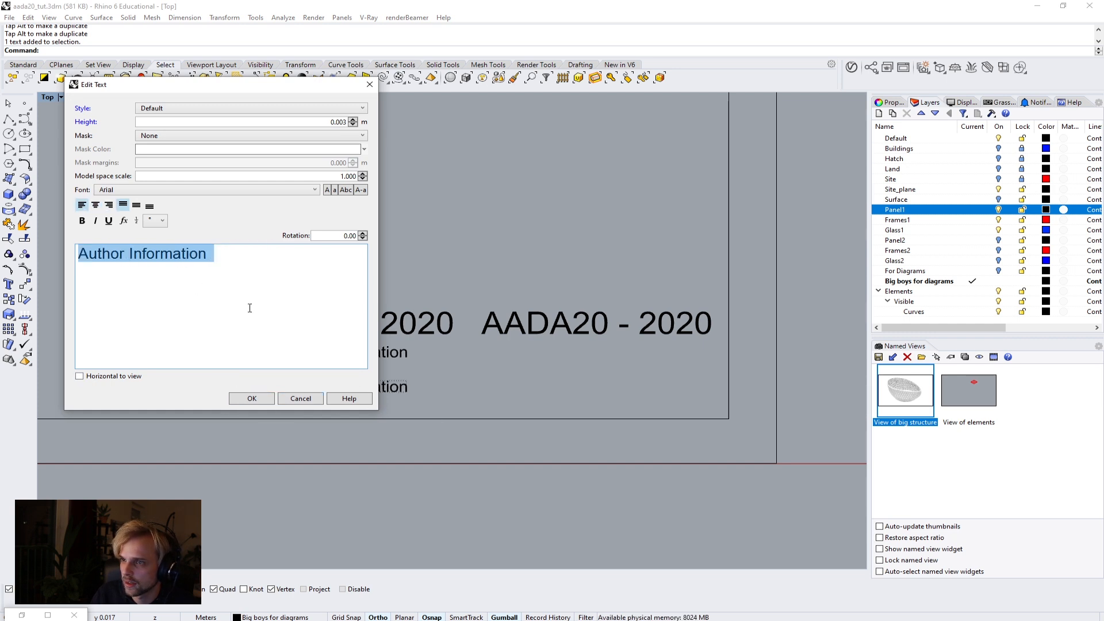
pyautogui.write('Gediminas Kirdeikis')
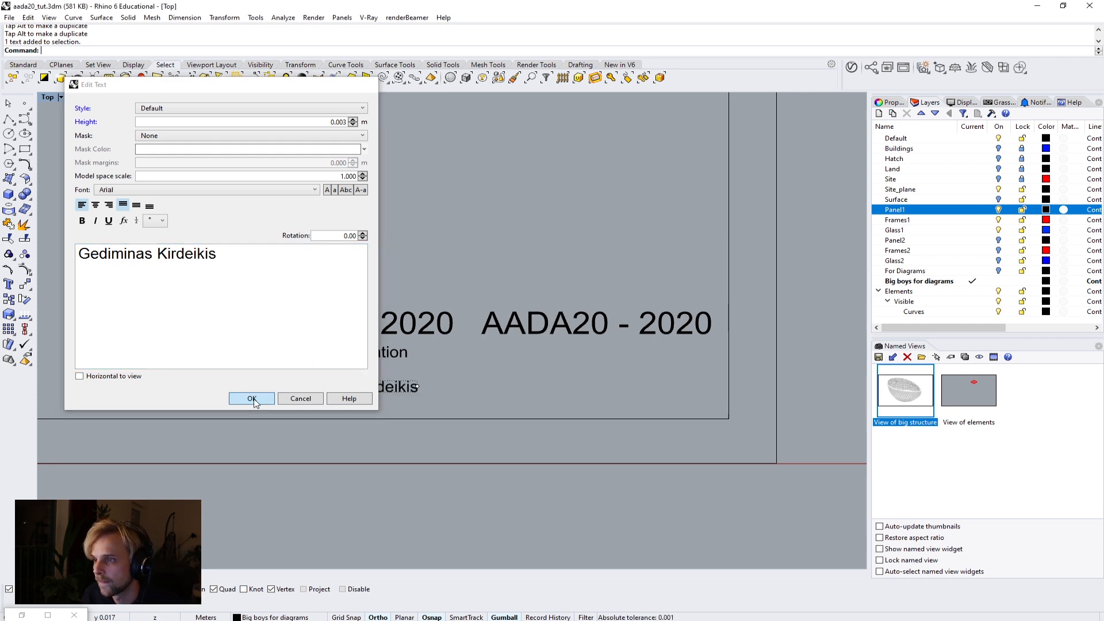
pyautogui.click(253, 398)
pyautogui.click(367, 387)
pyautogui.click(539, 377)
# Step: Move the second "AADA20 - 2020" text down and place a duplicate of "Author Information" above it
pyautogui.moveTo(539, 376); pyautogui.dragTo(426, 364, button='right')
pyautogui.click(409, 334)
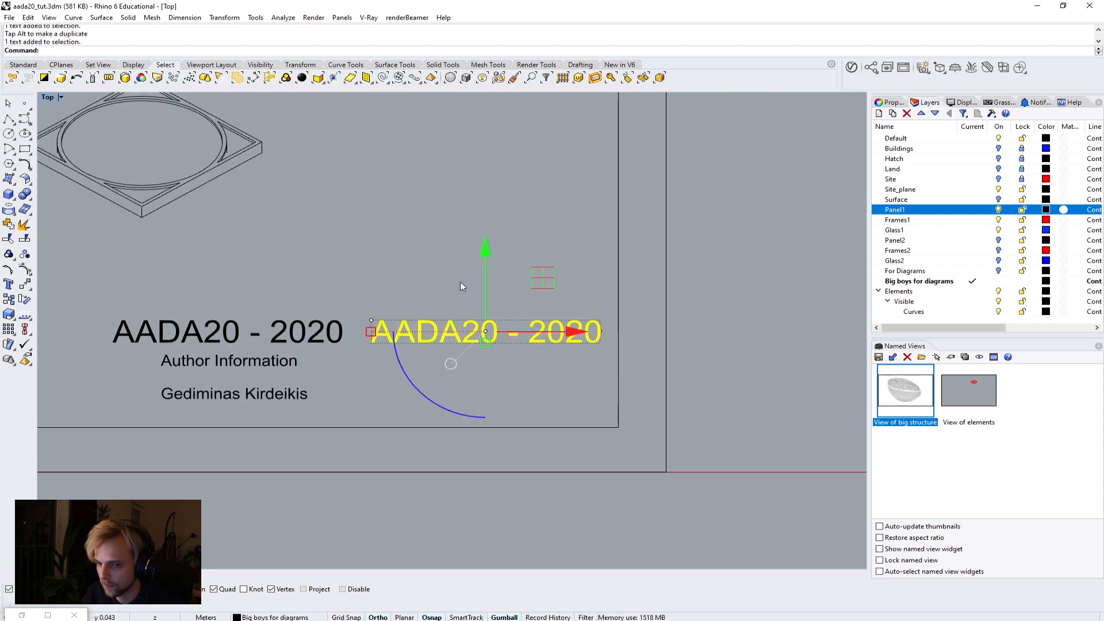
pyautogui.moveTo(484, 267); pyautogui.dragTo(488, 305)
pyautogui.press('Escape')
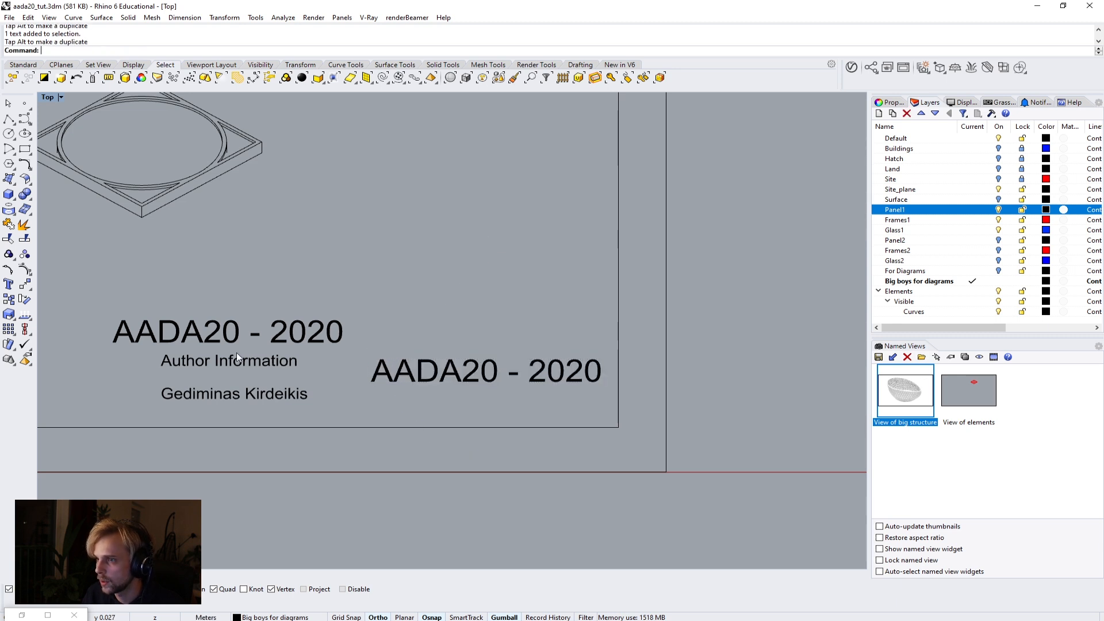
pyautogui.click(220, 362)
pyautogui.moveTo(287, 307); pyautogui.dragTo(542, 276)
pyautogui.press('Escape')
# Step: Change the wording of the duplicated "Author Information" text to "Drawing Name"
pyautogui.scroll(3, 449, 337)
pyautogui.doubleClick(449, 336)
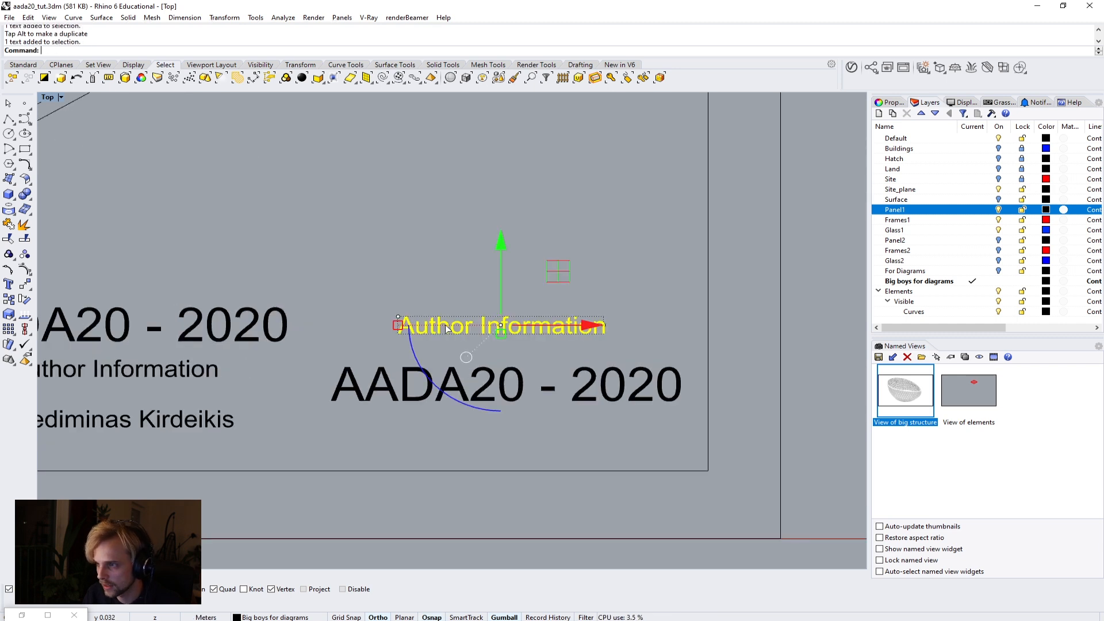
pyautogui.write('DRAW')
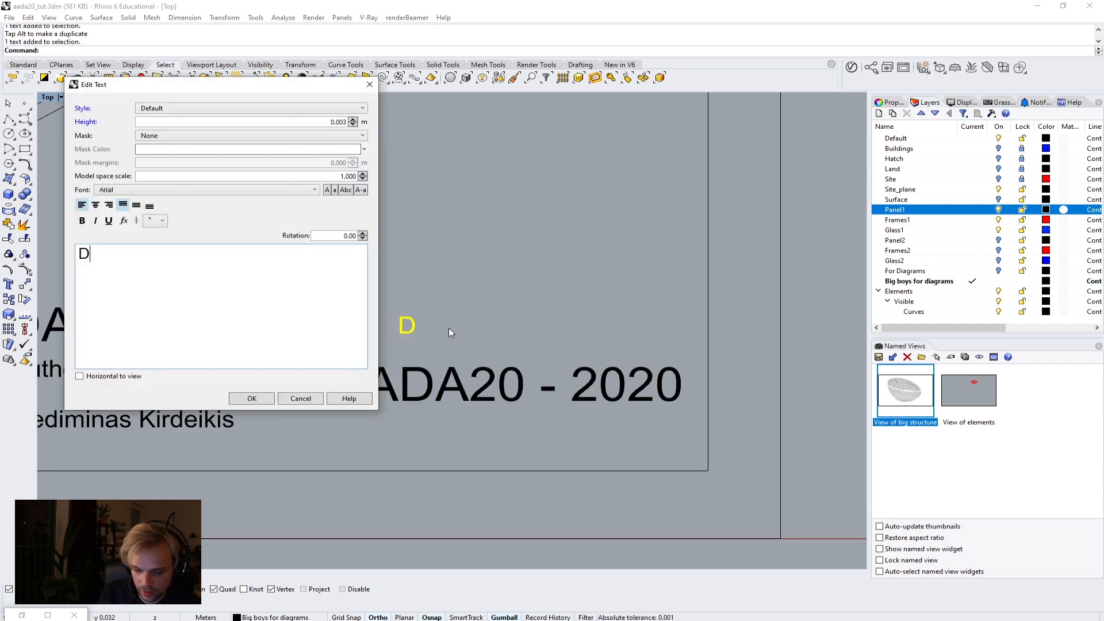
pyautogui.press('BackSpace')
pyautogui.press('BackSpace')
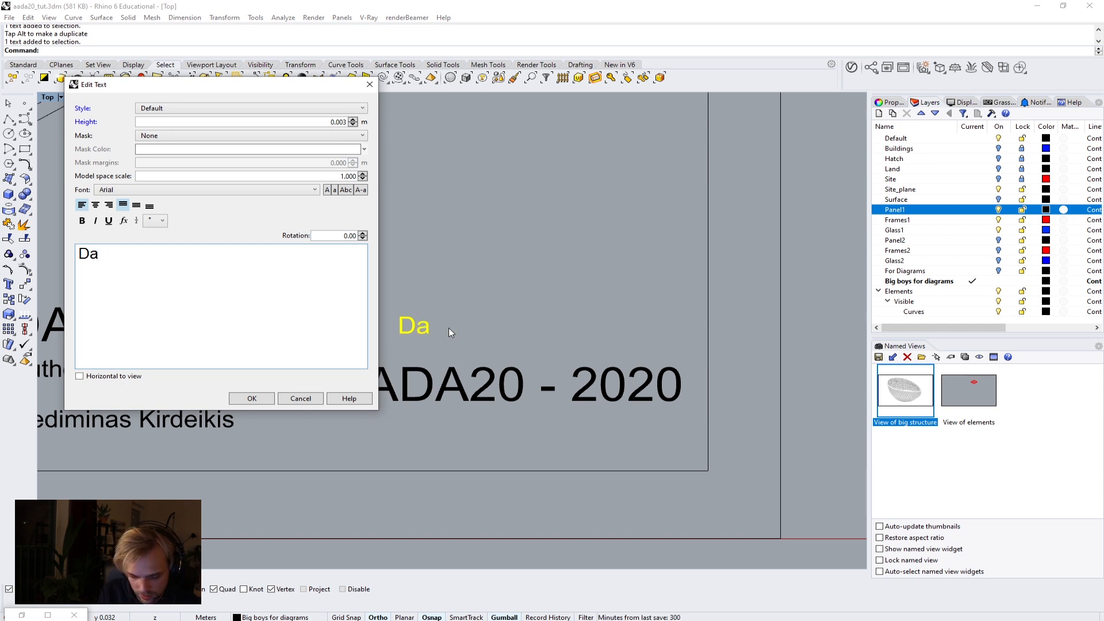
pyautogui.press('BackSpace')
pyautogui.press('BackSpace')
pyautogui.press('BackSpace')
pyautogui.write('wing name')
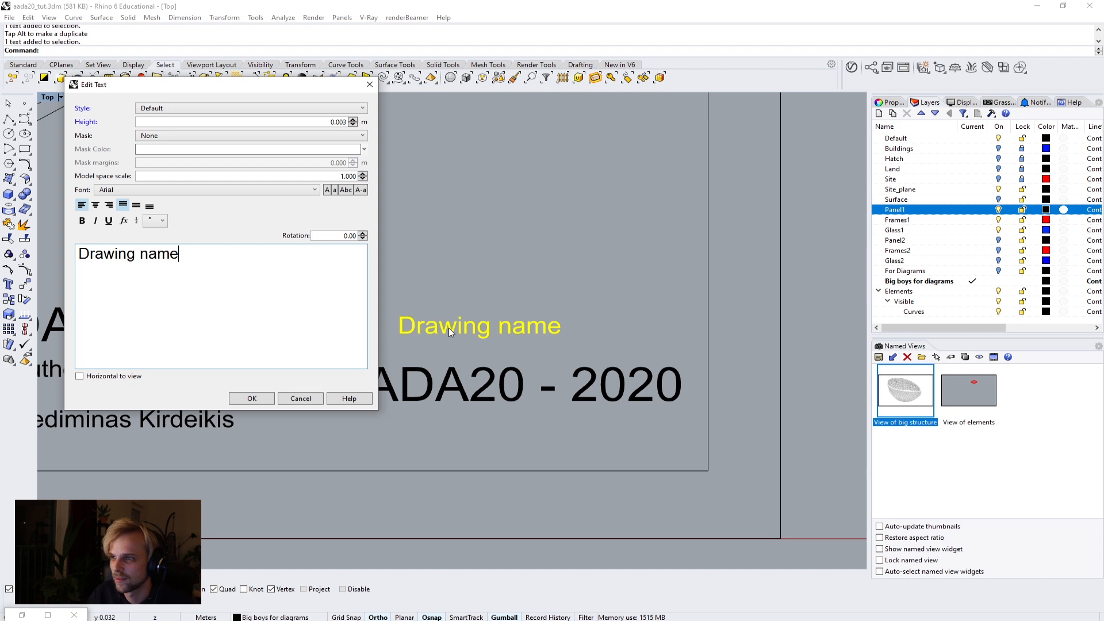
pyautogui.press('Delete')
pyautogui.write('N')
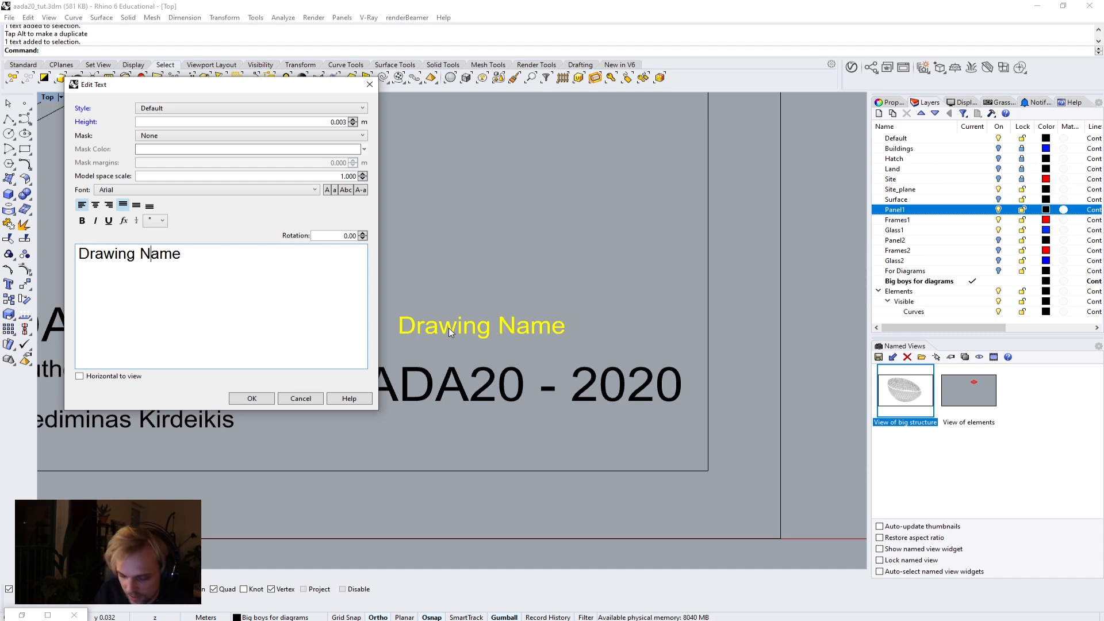
pyautogui.click(259, 397)
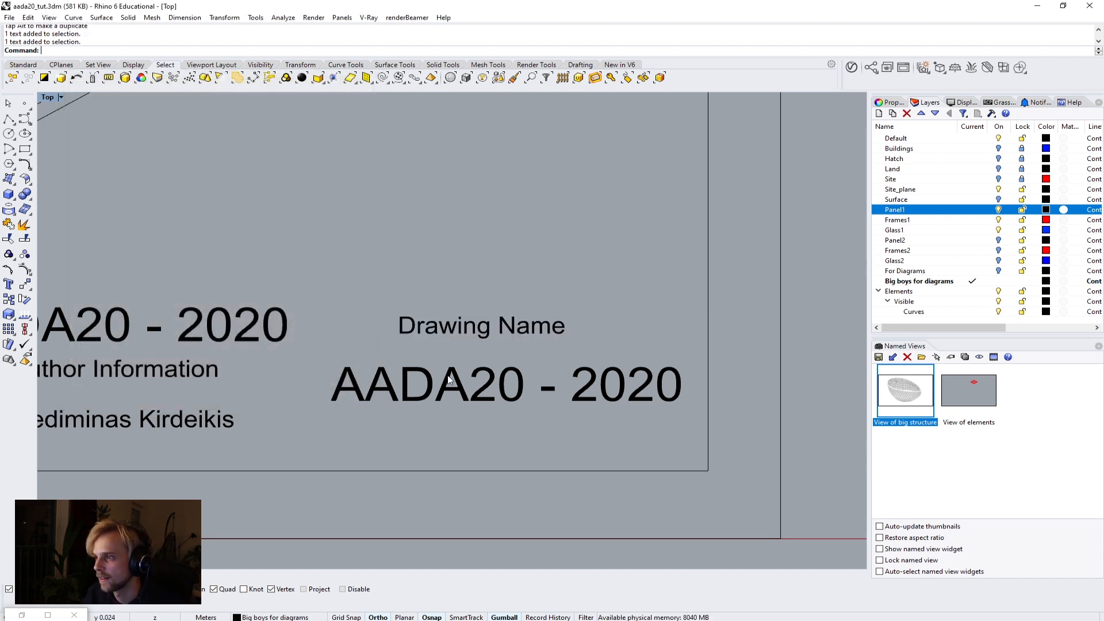
# Step: Change the "AADA20 - 2020" text below "Drawing Name" to "Element exploration"
pyautogui.click(448, 380)
pyautogui.doubleClick(452, 393)
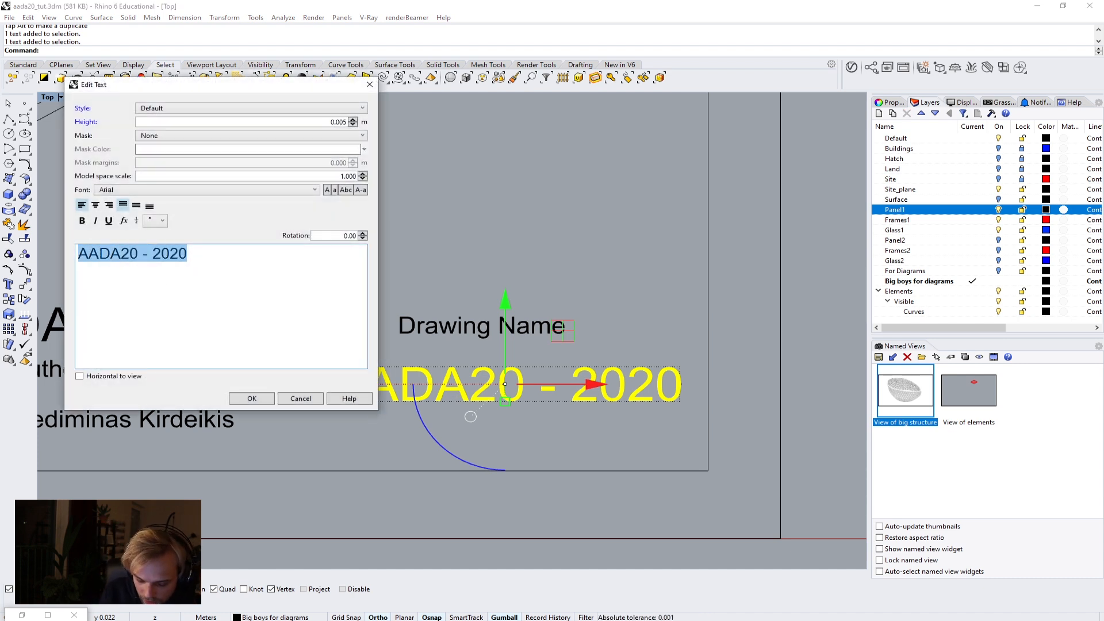
pyautogui.write('Ti')
pyautogui.write('Elerme')
pyautogui.press('BackSpace')
pyautogui.press('BackSpace')
pyautogui.press('BackSpace')
pyautogui.write('ment e')
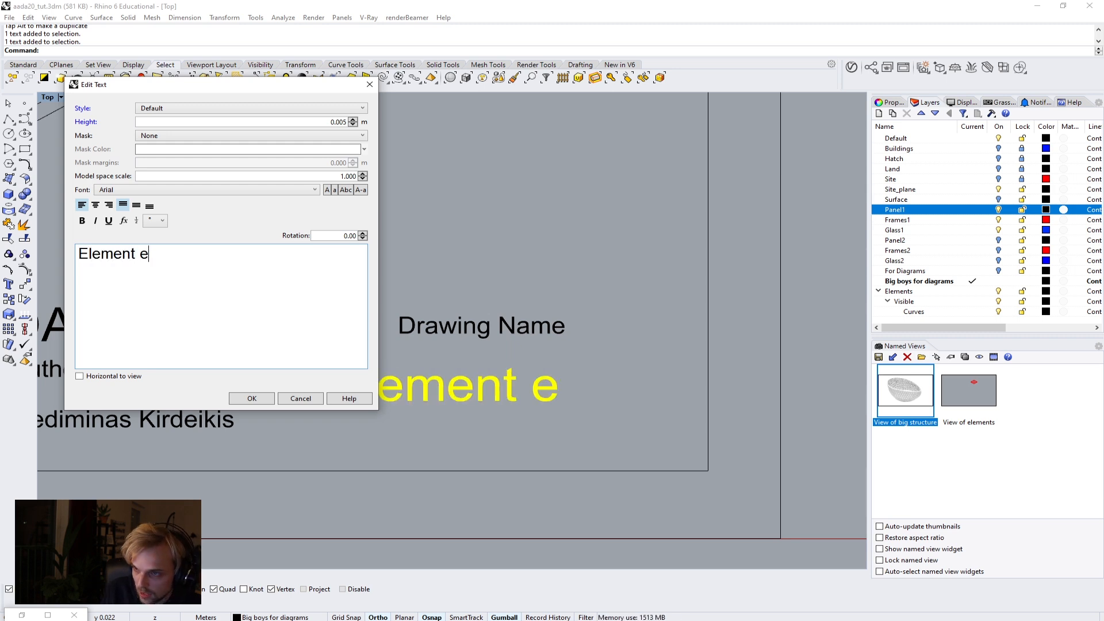
pyautogui.write('xploration')
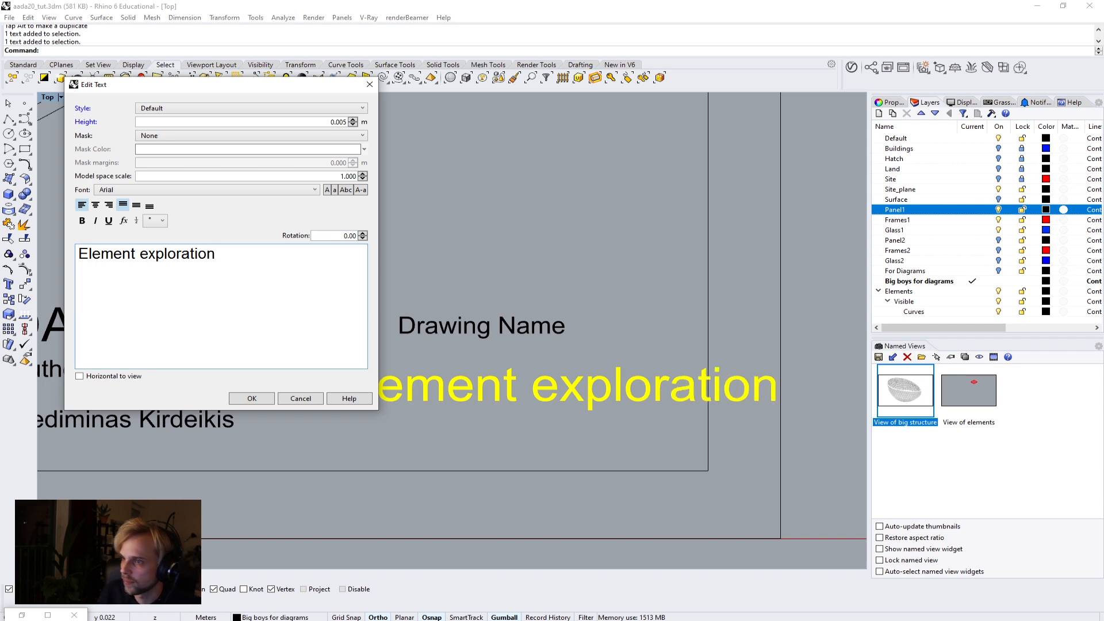
pyautogui.hotkey('ctrl', 'a')
pyautogui.click(246, 398)
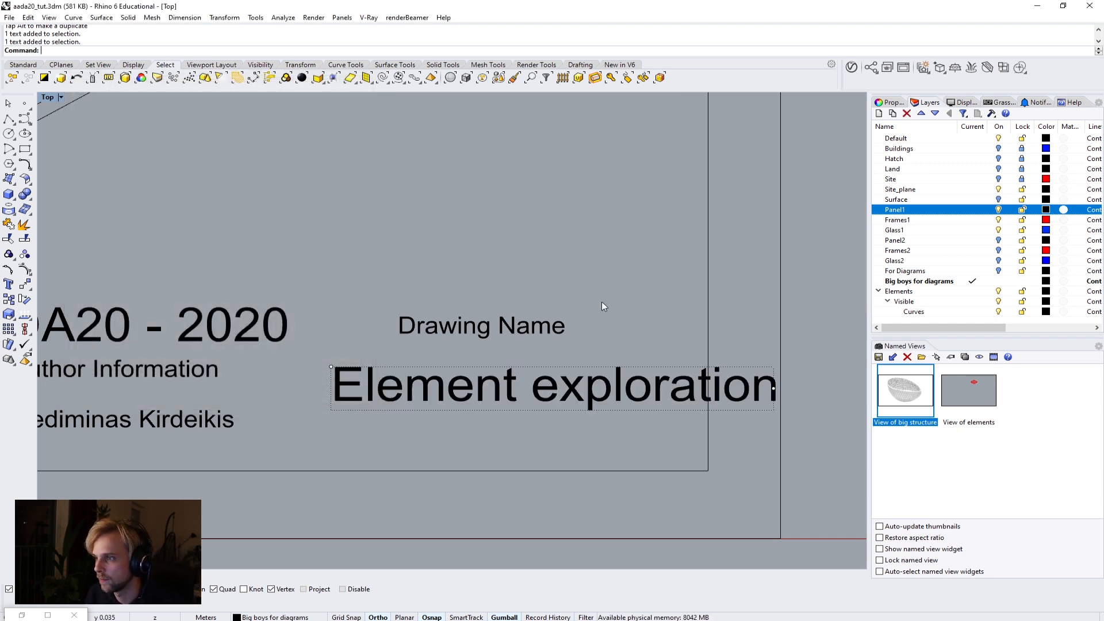
# Step: Shift "Element exploration" slightly left, and move all five title block texts left so they fit within the inner page frame
pyautogui.scroll(-2, 478, 349)
pyautogui.click(506, 379)
pyautogui.moveTo(621, 384); pyautogui.dragTo(600, 384)
pyautogui.moveTo(536, 230); pyautogui.dragTo(147, 409)
pyautogui.moveTo(238, 384); pyautogui.dragTo(444, 382, button='right')
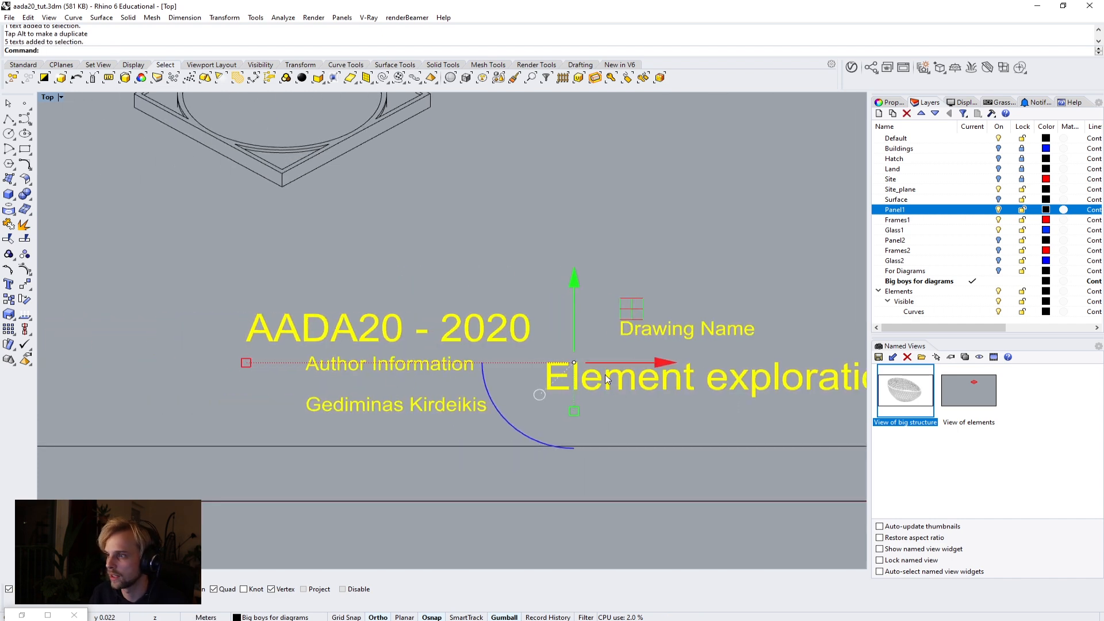
pyautogui.moveTo(664, 366); pyautogui.dragTo(577, 366)
pyautogui.click(679, 294)
pyautogui.scroll(-4, 678, 317)
pyautogui.moveTo(678, 322); pyautogui.dragTo(515, 343, button='right')
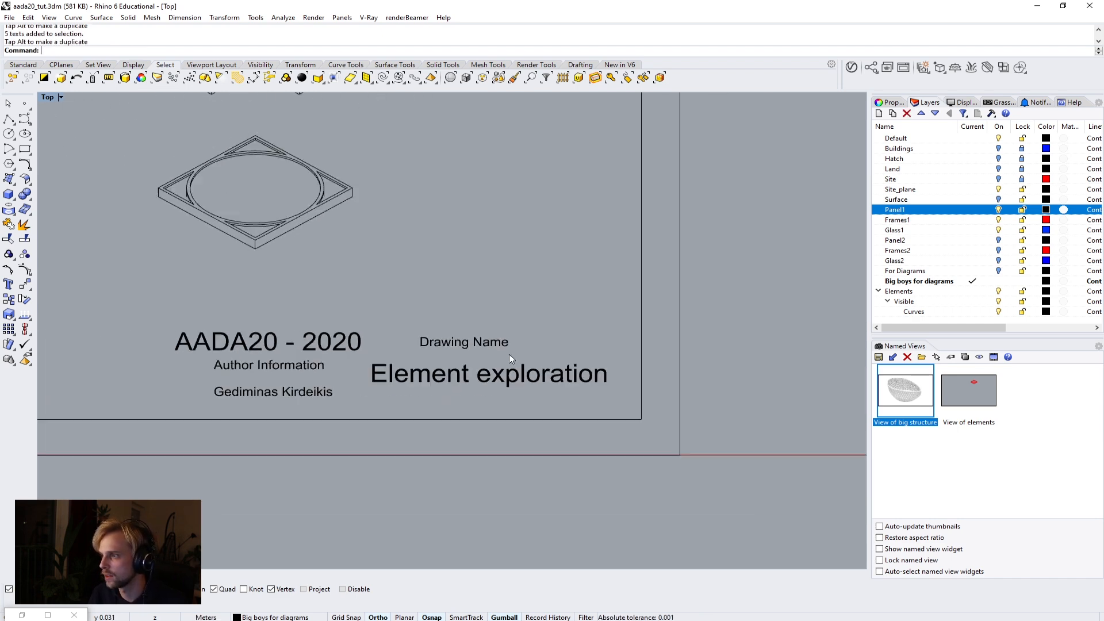
# Step: Nudge the "Element exploration" text slightly right to align it better beneath "Drawing Name"
pyautogui.scroll(4, 464, 376)
pyautogui.click(467, 376)
pyautogui.moveTo(585, 375); pyautogui.dragTo(604, 375)
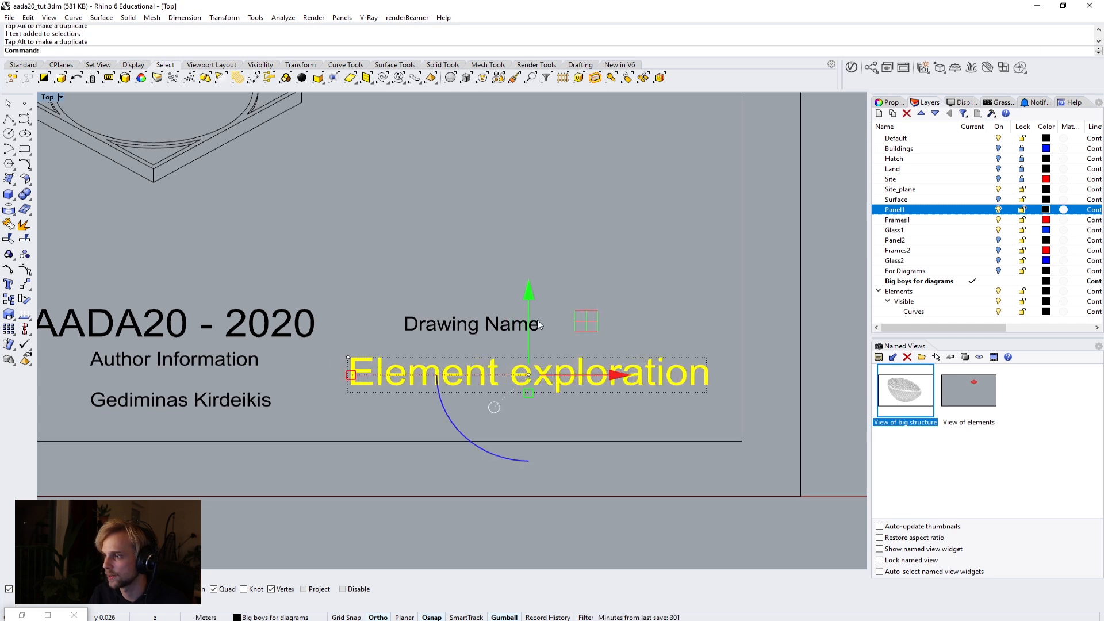
# Step: Move the "Element exploration" title up beneath the "Drawing Name" label and shift the label right so it is centred above the title
pyautogui.moveTo(530, 312)
pyautogui.mouseDown()
pyautogui.moveTo(529, 301)
pyautogui.moveTo(631, 325)
pyautogui.mouseUp()
pyautogui.click(494, 302)
pyautogui.click(448, 325)
pyautogui.click(339, 304)
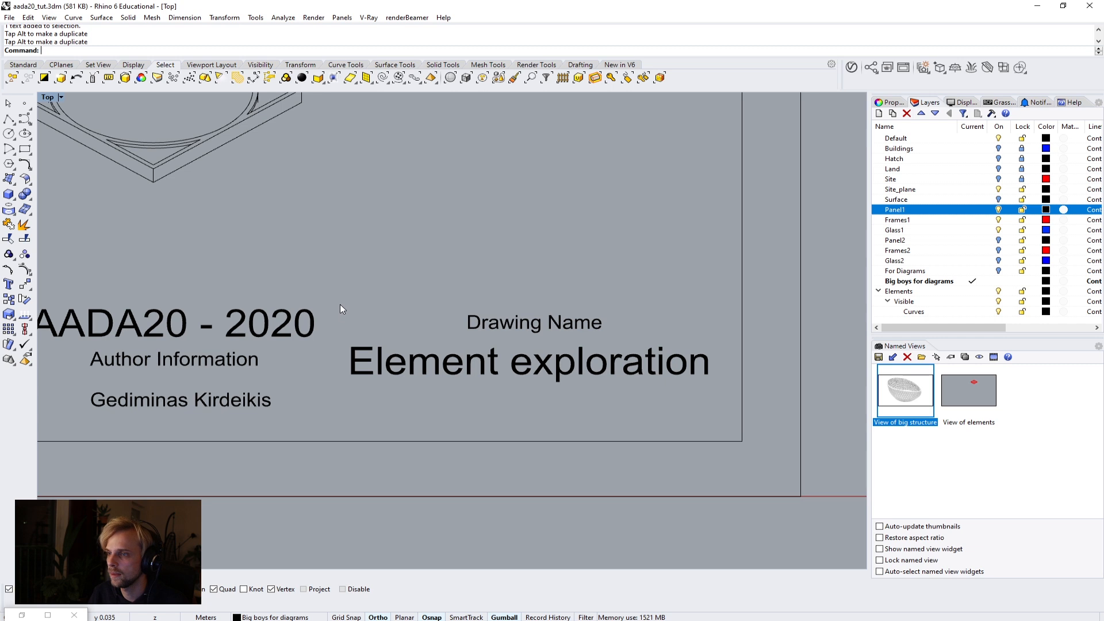
pyautogui.scroll(-3, 345, 322)
pyautogui.moveTo(334, 381); pyautogui.dragTo(386, 366, button='right')
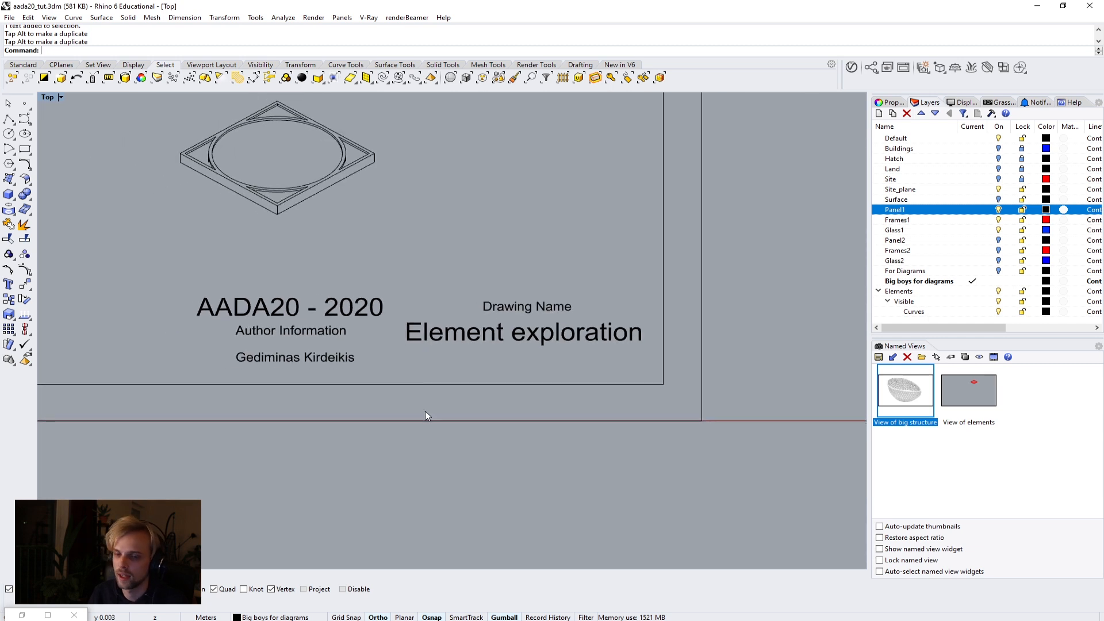
pyautogui.click(530, 337)
pyautogui.click(410, 210)
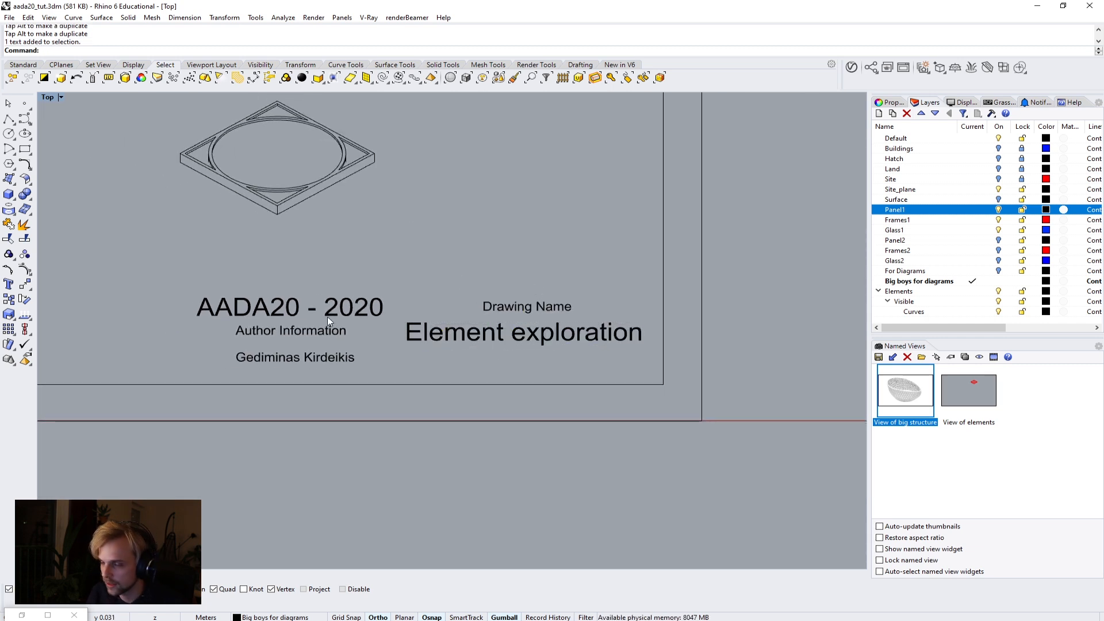
# Step: Copy the author's name text twice to the right, beneath the "Element exploration" title
pyautogui.click(303, 358)
pyautogui.moveTo(374, 358); pyautogui.dragTo(695, 367)
pyautogui.press('alt')
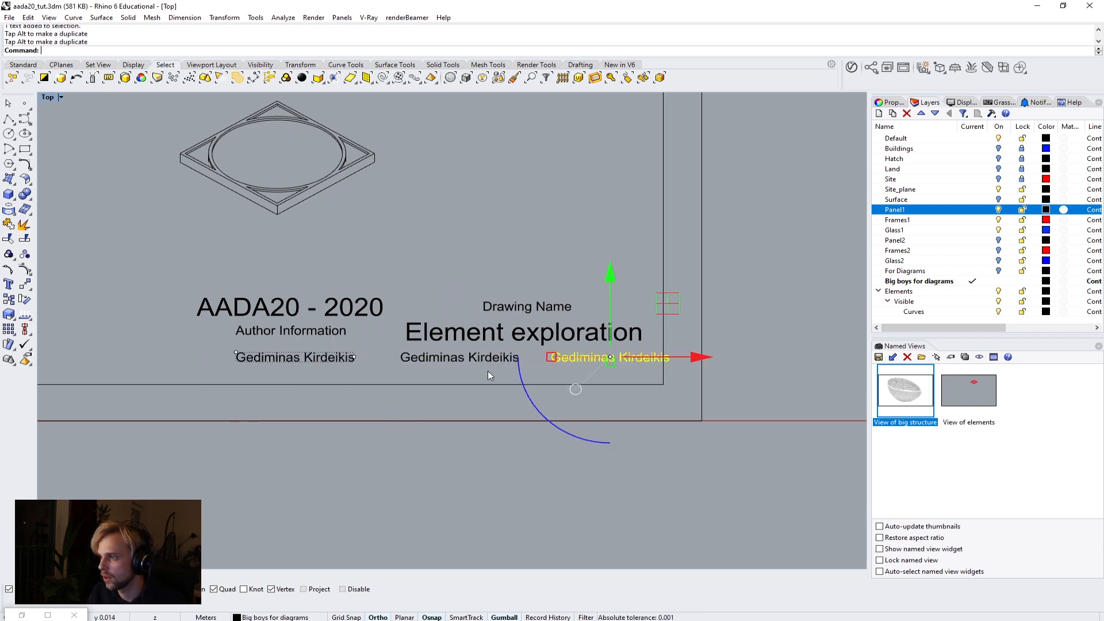
pyautogui.click(427, 464)
# Step: Change the first copied text beneath "Element exploration" to read "Drawing Scale"
pyautogui.click(431, 357)
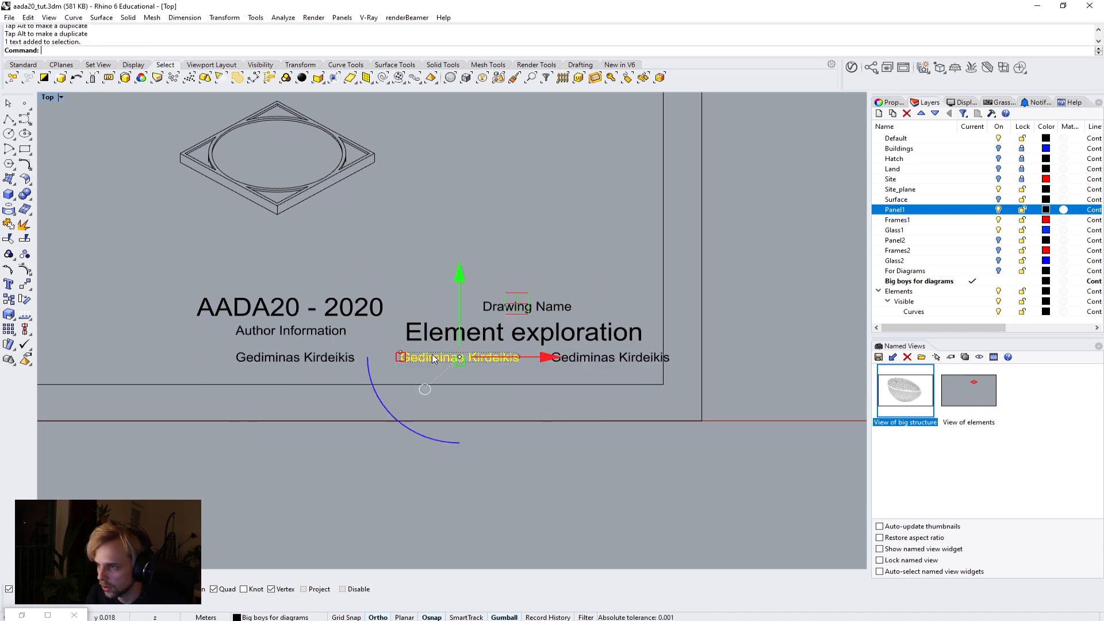
pyautogui.scroll(3, 430, 360)
pyautogui.scroll(2, 426, 361)
pyautogui.doubleClick(405, 371)
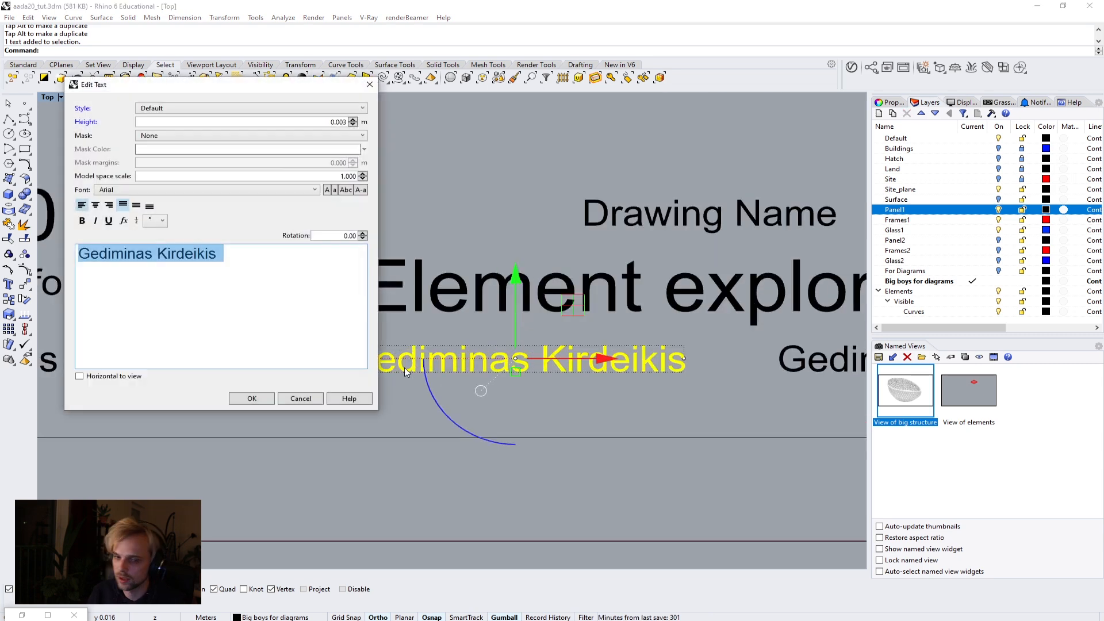
pyautogui.write('dRAWING')
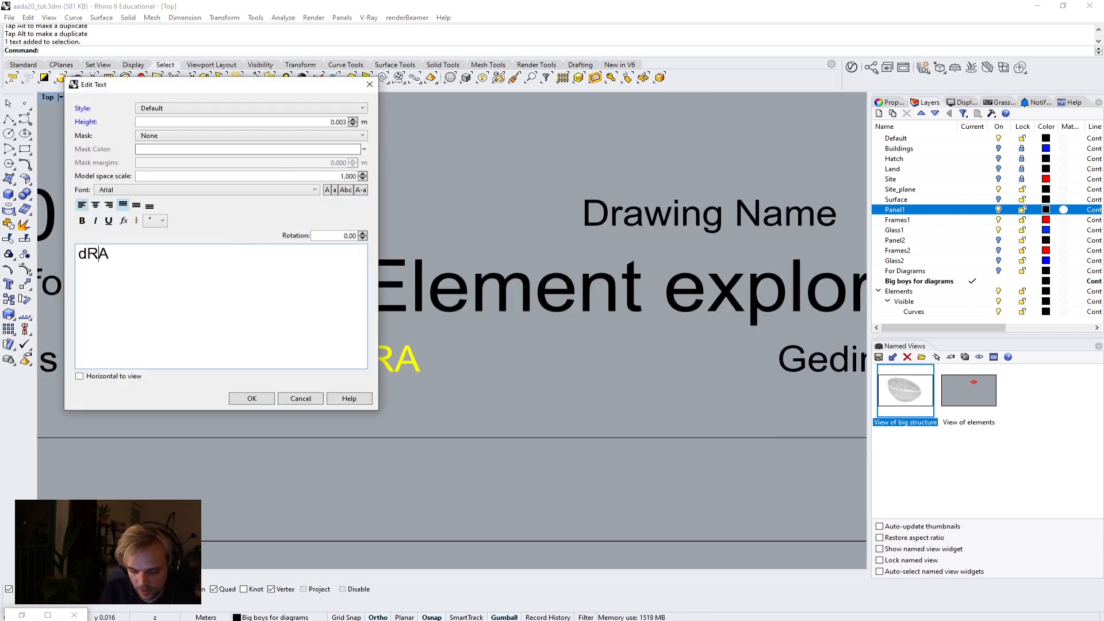
pyautogui.press('BackSpace')
pyautogui.press('BackSpace')
pyautogui.press('BackSpace')
pyautogui.press('BackSpace')
pyautogui.press('BackSpace')
pyautogui.press('BackSpace')
pyautogui.press('BackSpace')
pyautogui.write('Drawing S')
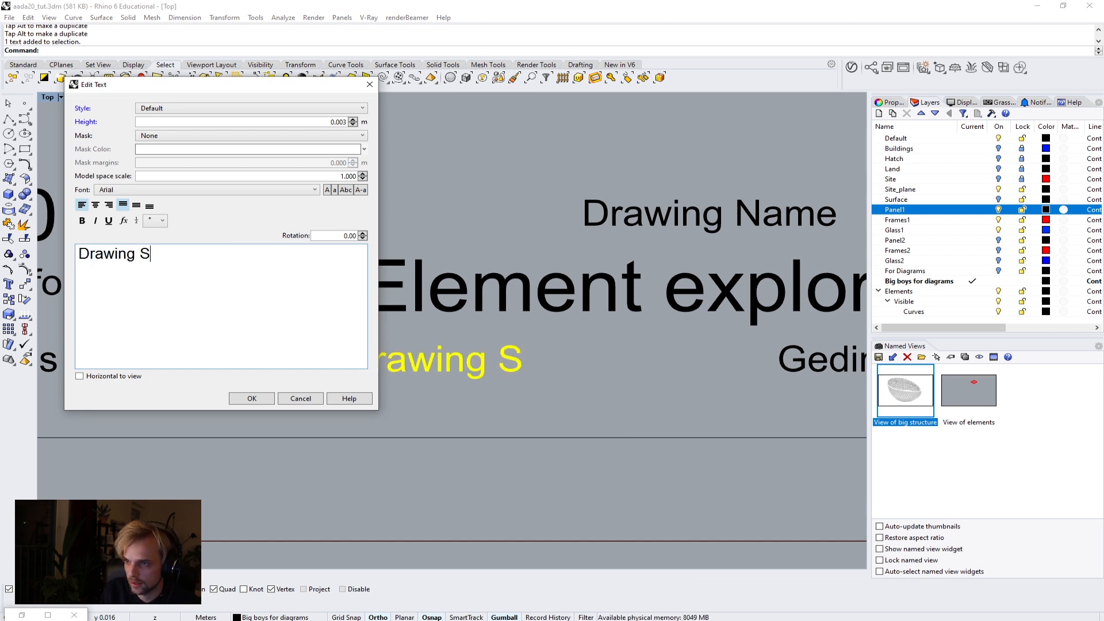
pyautogui.write('cale')
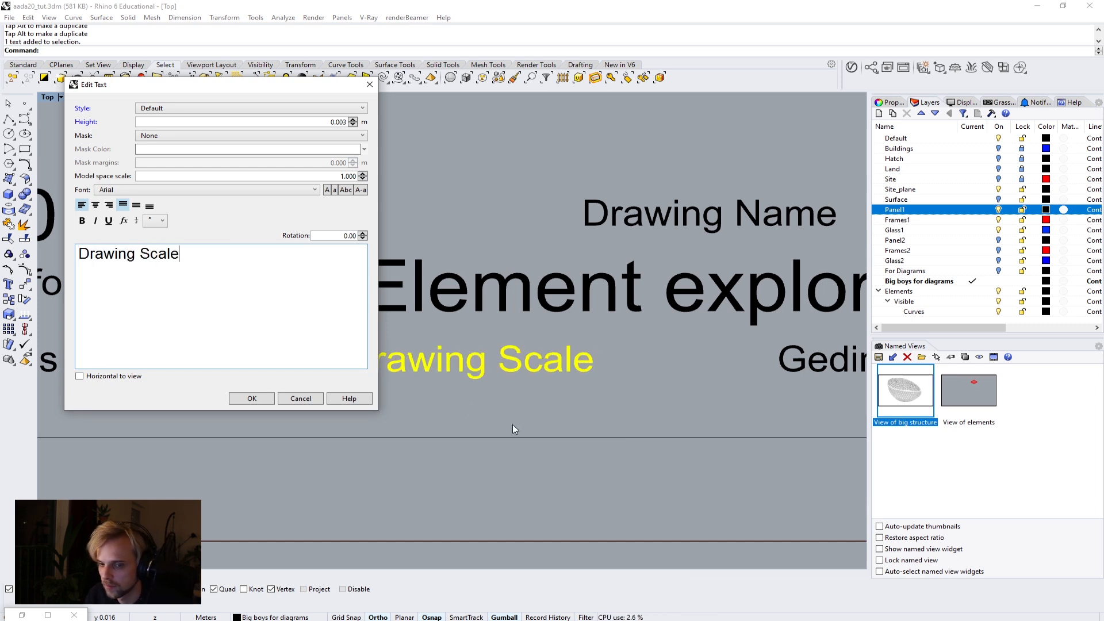
pyautogui.click(260, 401)
# Step: Replace the second copied text, right of "Drawing Scale", with "-"
pyautogui.scroll(-6, 697, 405)
pyautogui.moveTo(736, 399); pyautogui.dragTo(397, 398, button='right')
pyautogui.scroll(6, 396, 398)
pyautogui.click(464, 364)
pyautogui.doubleClick(463, 364)
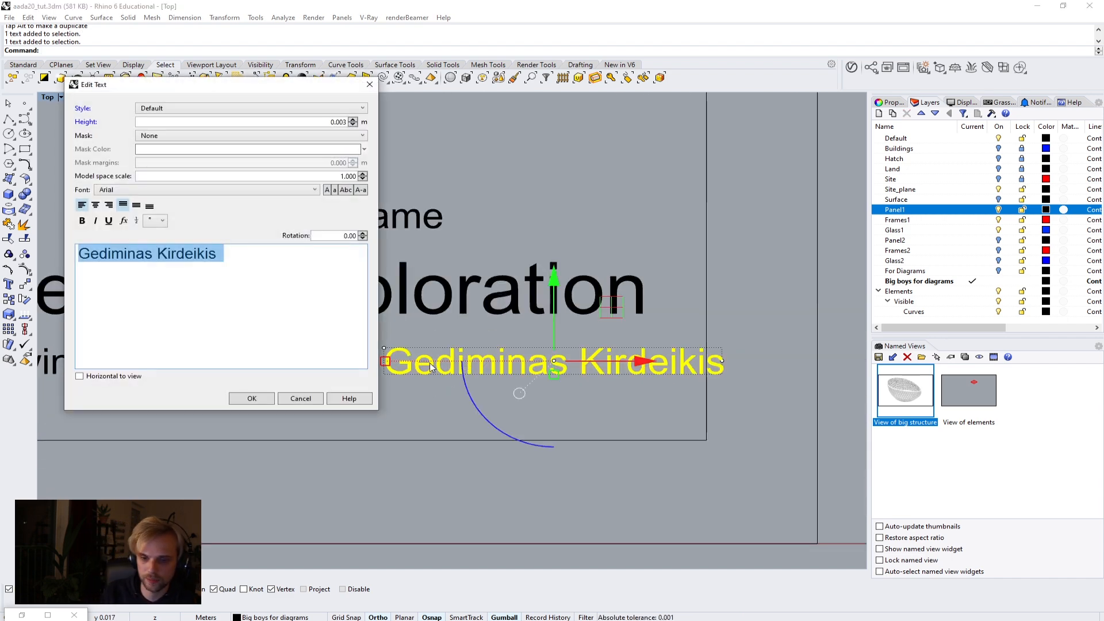
pyautogui.write('1:200')
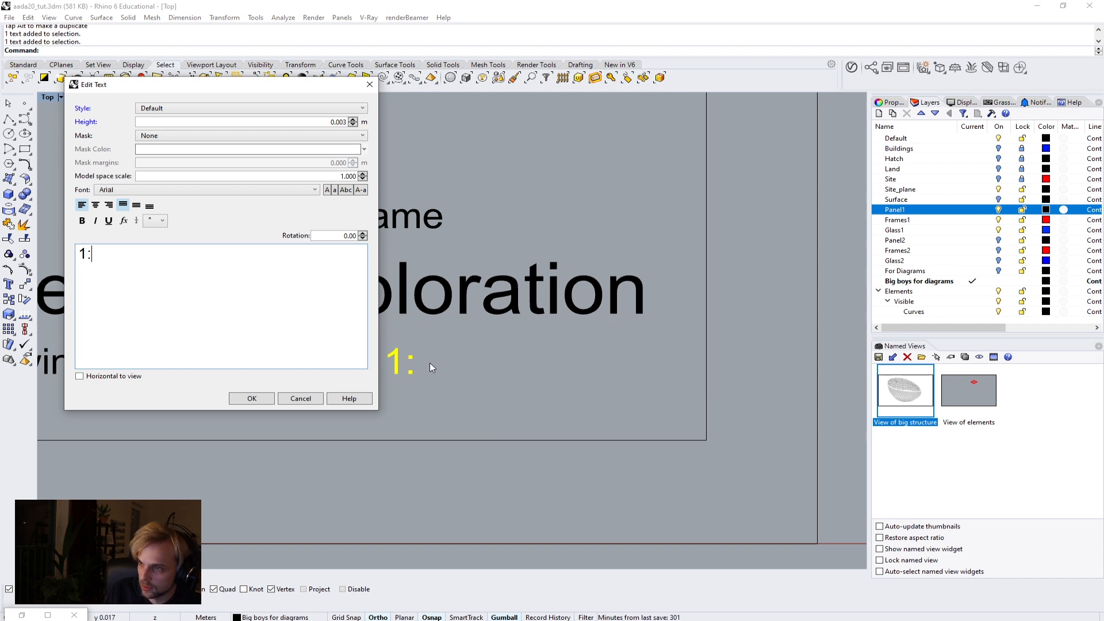
pyautogui.press('BackSpace')
pyautogui.press('BackSpace')
pyautogui.press('BackSpace')
pyautogui.press('BackSpace')
pyautogui.press('BackSpace')
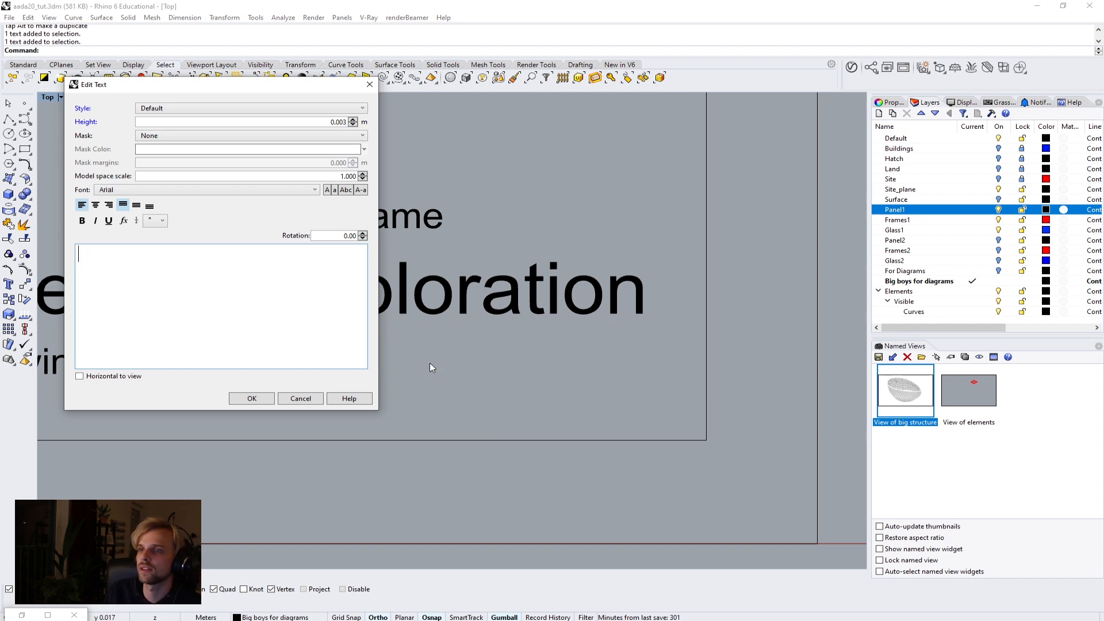
pyautogui.write('-')
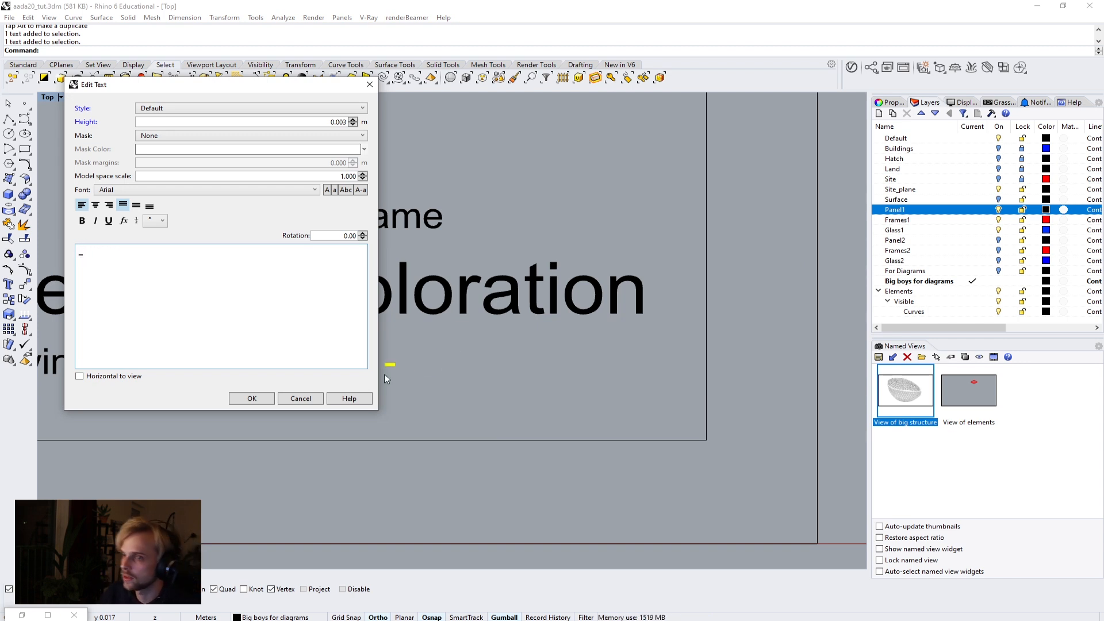
pyautogui.click(252, 398)
# Step: Move the "-" text further right and nudge the "Drawing Scale" label right to line up with the title above
pyautogui.scroll(-4, 491, 416)
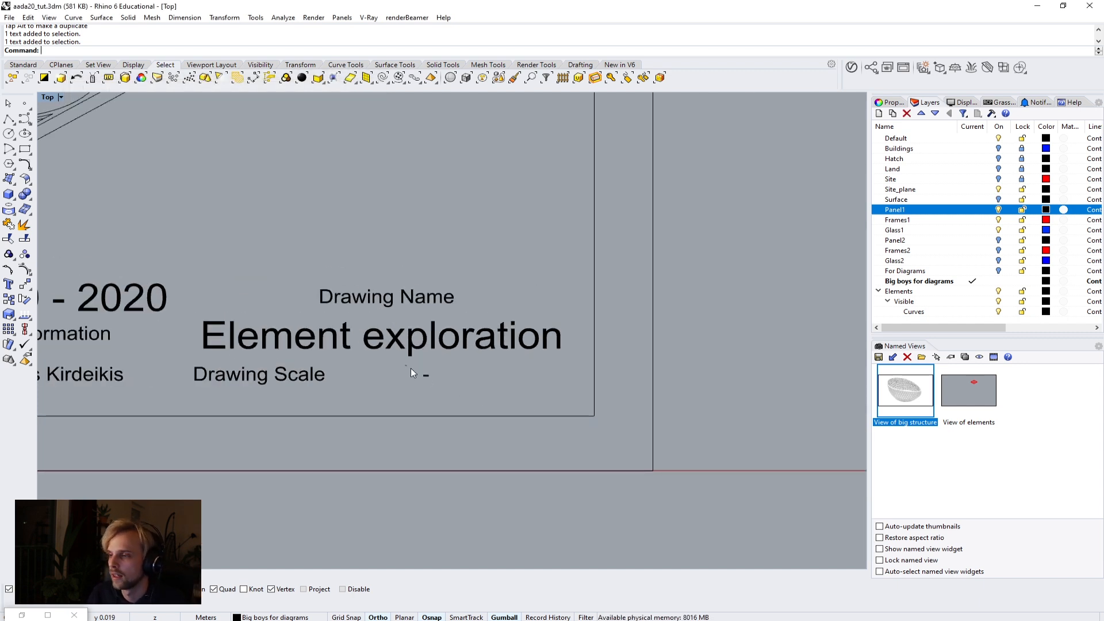
pyautogui.moveTo(516, 377); pyautogui.dragTo(591, 379)
pyautogui.click(360, 225)
pyautogui.scroll(-8, 361, 225)
pyautogui.moveTo(300, 209)
pyautogui.mouseDown(button='right')
pyautogui.moveTo(225, 246)
pyautogui.moveTo(388, 385)
pyautogui.mouseUp(button='right')
pyautogui.scroll(6, 536, 349)
pyautogui.click(451, 364)
pyautogui.moveTo(484, 365); pyautogui.dragTo(496, 365)
pyautogui.click(367, 220)
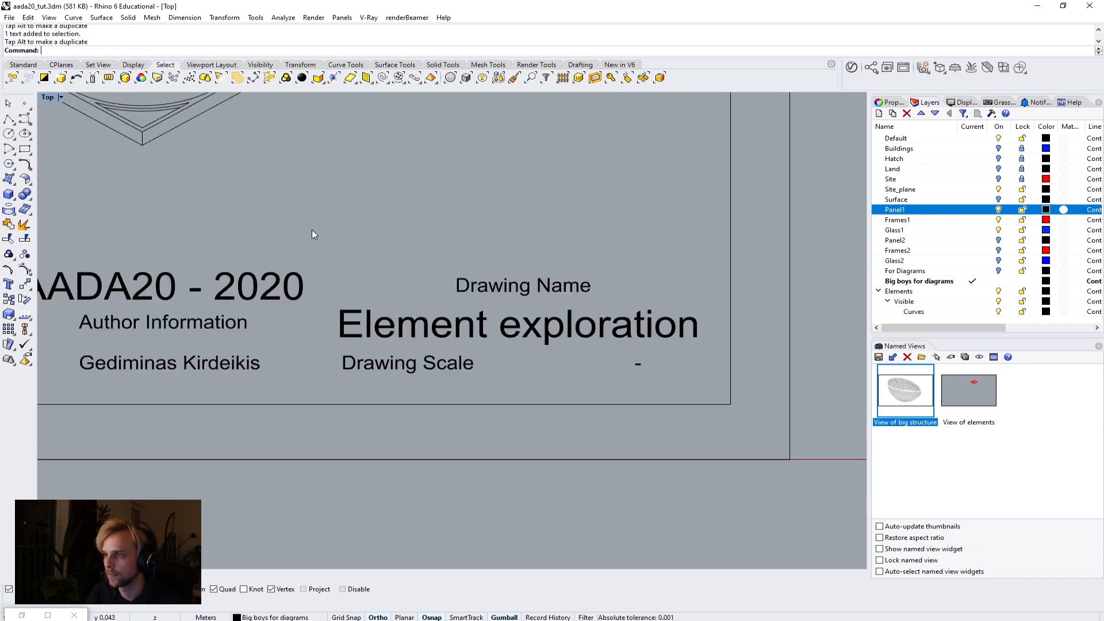
# Step: Select all the title block texts and shift them slightly closer to the lower-right corner of the inner frame
pyautogui.scroll(-6, 367, 220)
pyautogui.moveTo(284, 224); pyautogui.dragTo(386, 298, button='right')
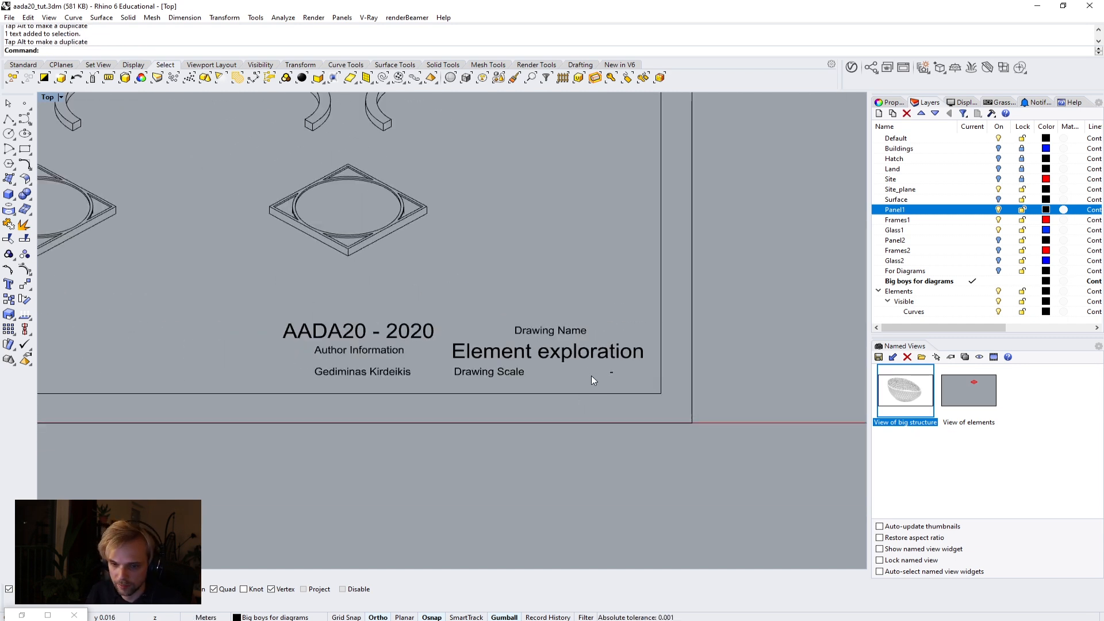
pyautogui.moveTo(287, 296); pyautogui.dragTo(288, 297)
pyautogui.moveTo(459, 276); pyautogui.dragTo(460, 282)
pyautogui.moveTo(552, 354); pyautogui.dragTo(556, 354)
pyautogui.click(713, 263)
pyautogui.scroll(-2, 713, 264)
pyautogui.moveTo(580, 279); pyautogui.dragTo(509, 281, button='right')
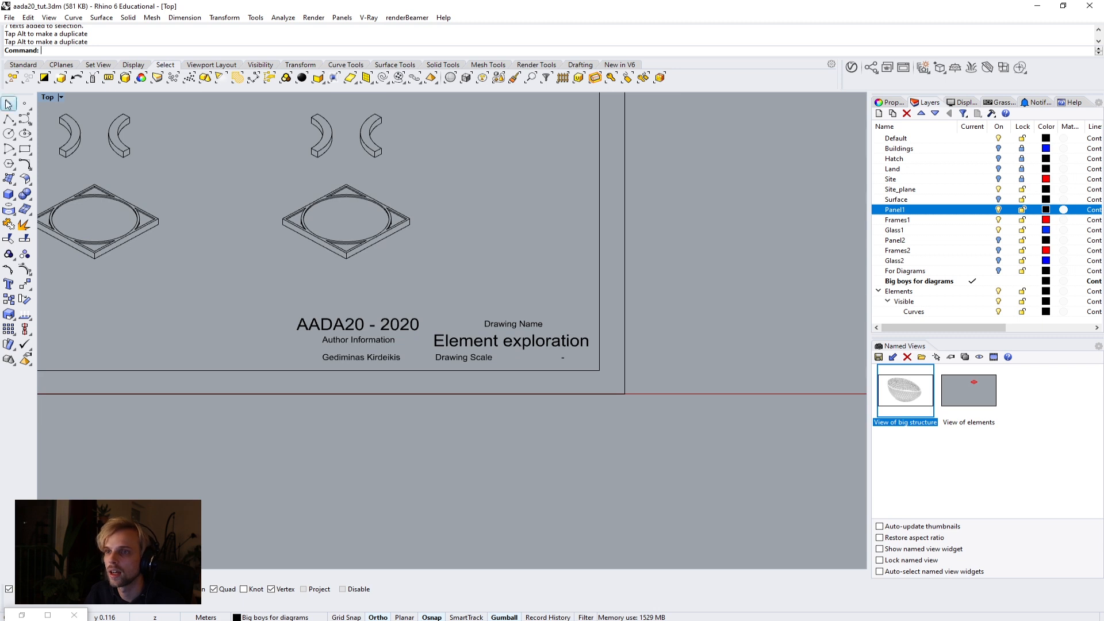
# Step: Draw a rectangle from the inner frame's lower-right corner to just above and left of "AADA20 - 2020", enclosing the title block texts
pyautogui.click(25, 148)
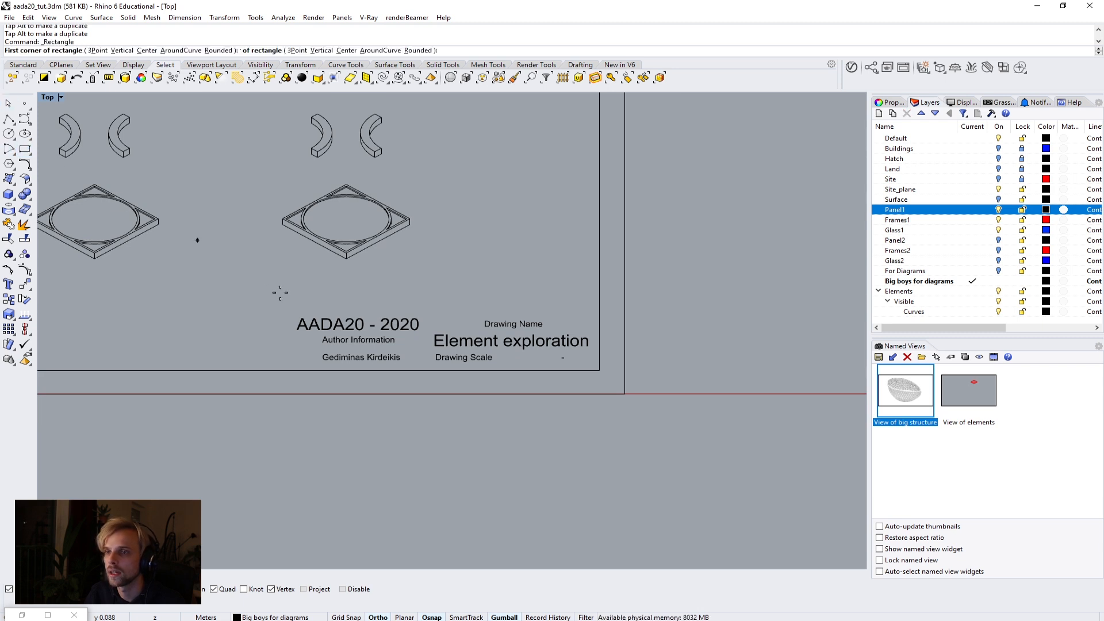
pyautogui.click(598, 370)
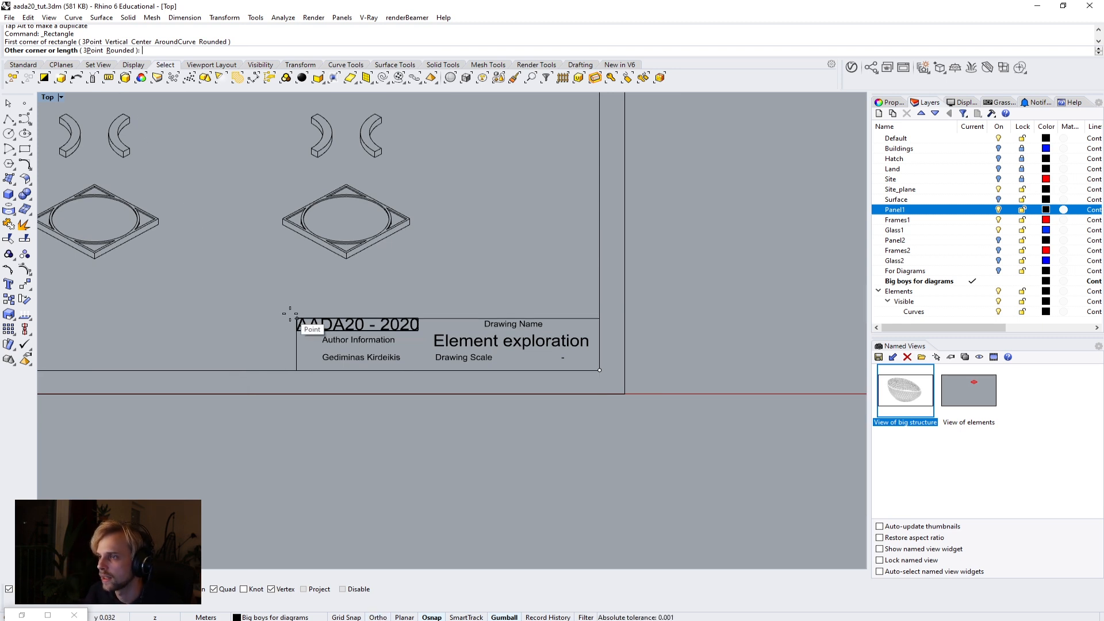
pyautogui.scroll(3, 289, 309)
pyautogui.scroll(2, 289, 309)
pyautogui.click(298, 317)
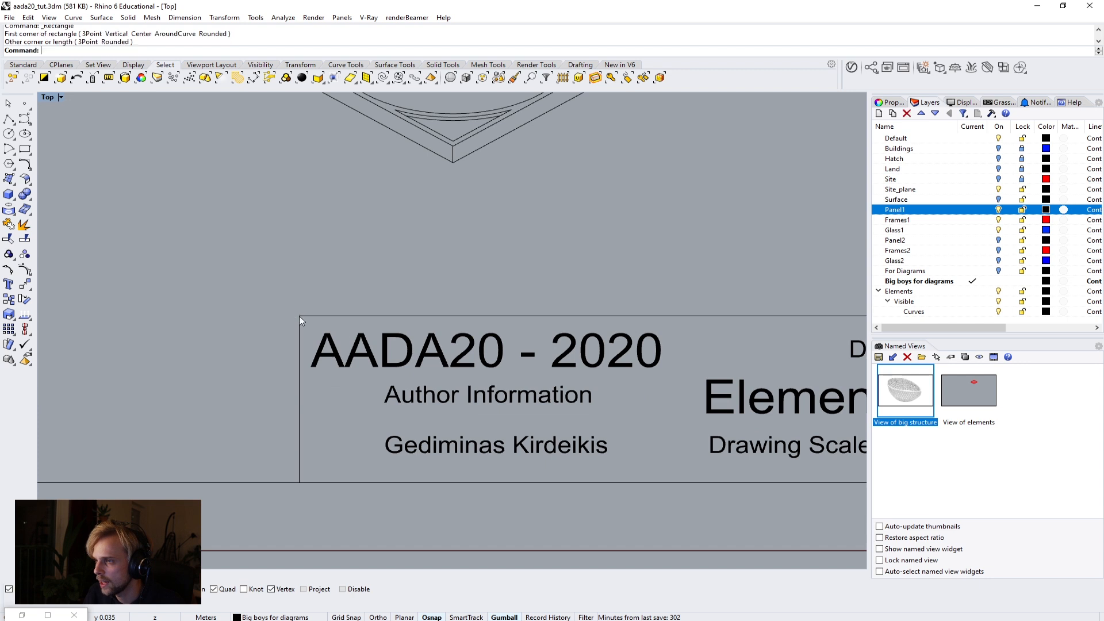
pyautogui.scroll(-5, 184, 306)
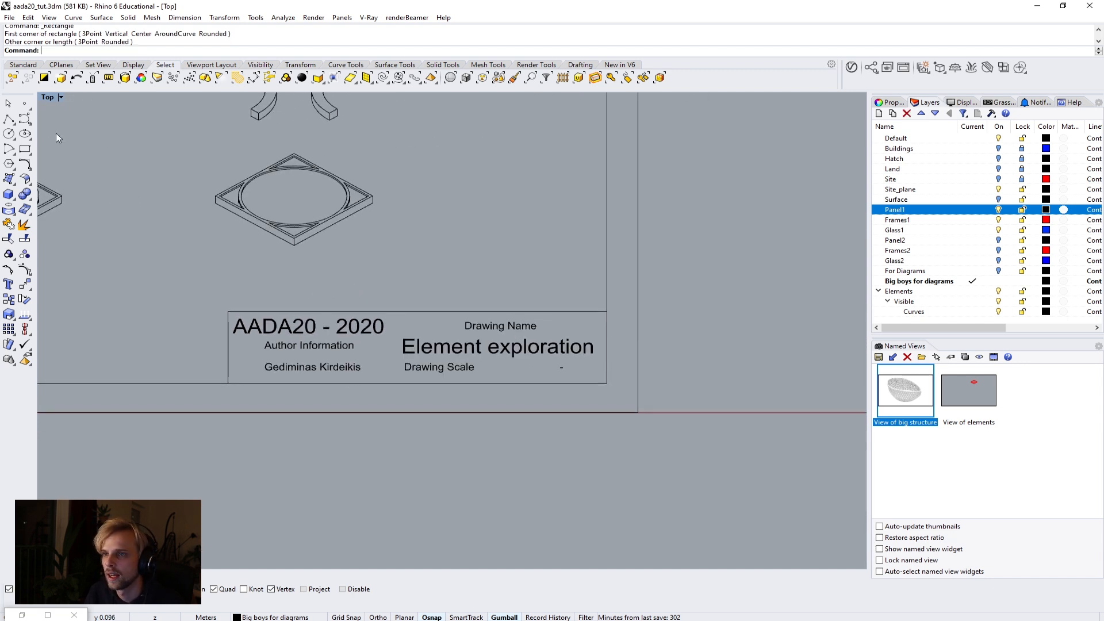
# Step: Draw a horizontal polyline across the full width of the title block, just beneath "AADA20 - 2020"
pyautogui.click(9, 118)
pyautogui.click(9, 119)
pyautogui.scroll(2, 598, 339)
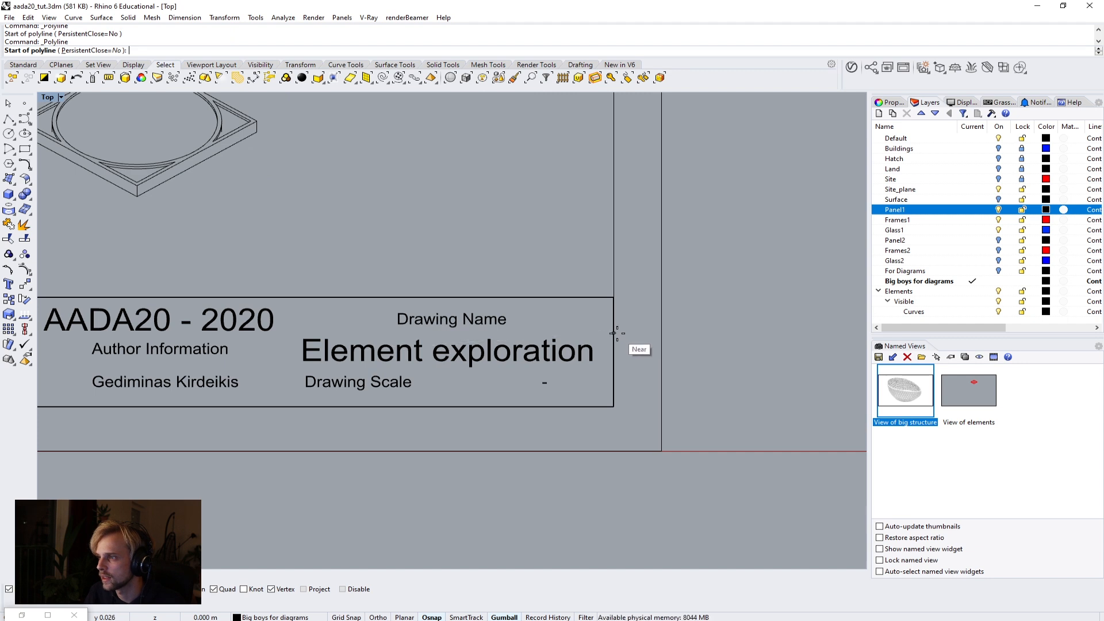
pyautogui.click(613, 332)
pyautogui.scroll(-3, 236, 345)
pyautogui.scroll(3, 201, 344)
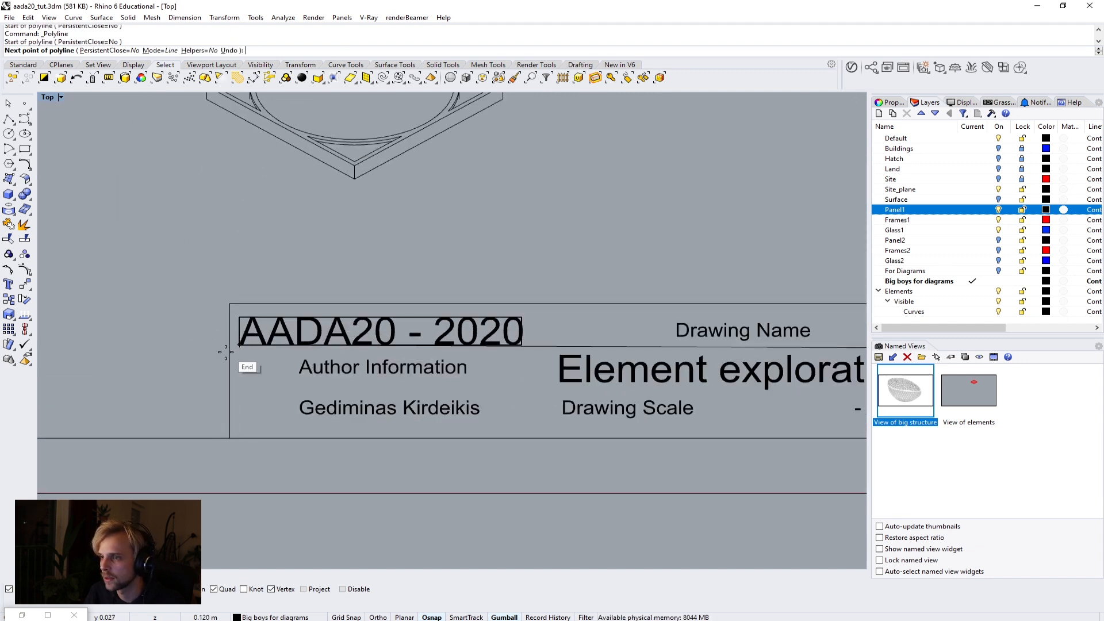
pyautogui.click(229, 344)
pyautogui.press('Return')
# Step: Nudge the "AADA20 - 2020" text up to centre it vertically in its row
pyautogui.scroll(-3, 308, 324)
pyautogui.scroll(3, 308, 324)
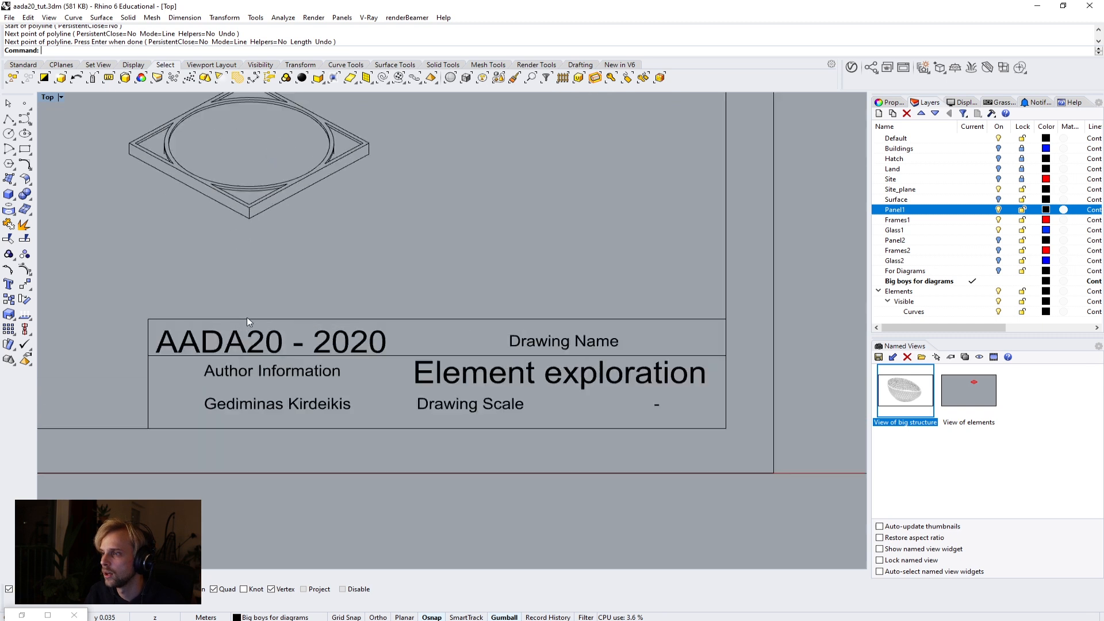
pyautogui.click(282, 352)
pyautogui.moveTo(273, 295); pyautogui.dragTo(274, 292)
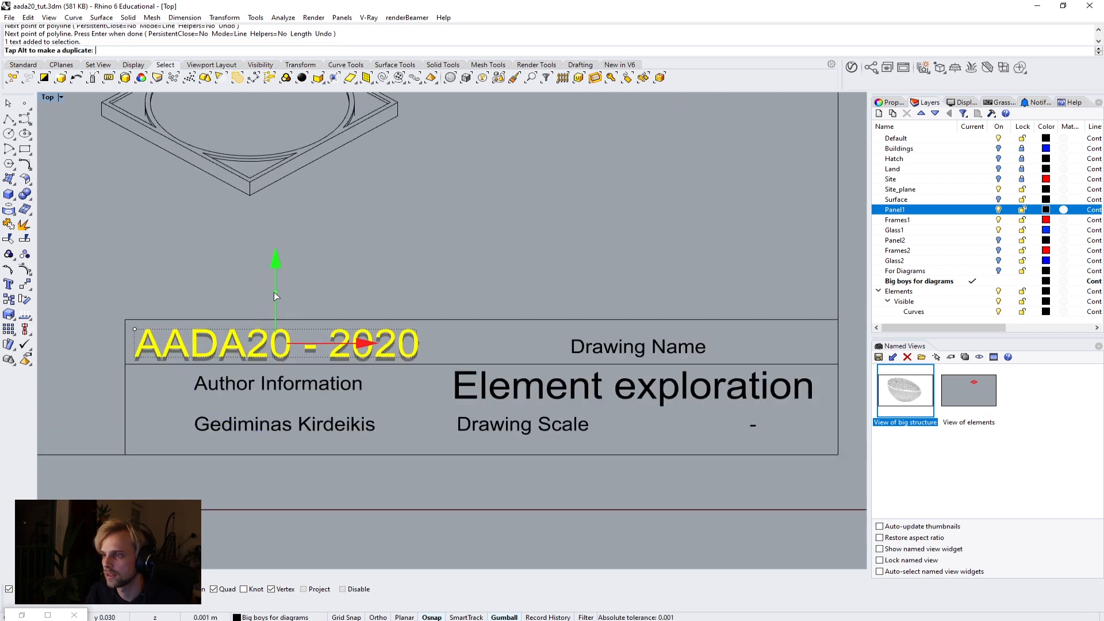
pyautogui.click(417, 295)
# Step: Draw a vertical polyline from the title block's top edge to its bottom edge, just right of "AADA20 - 2020"
pyautogui.click(8, 119)
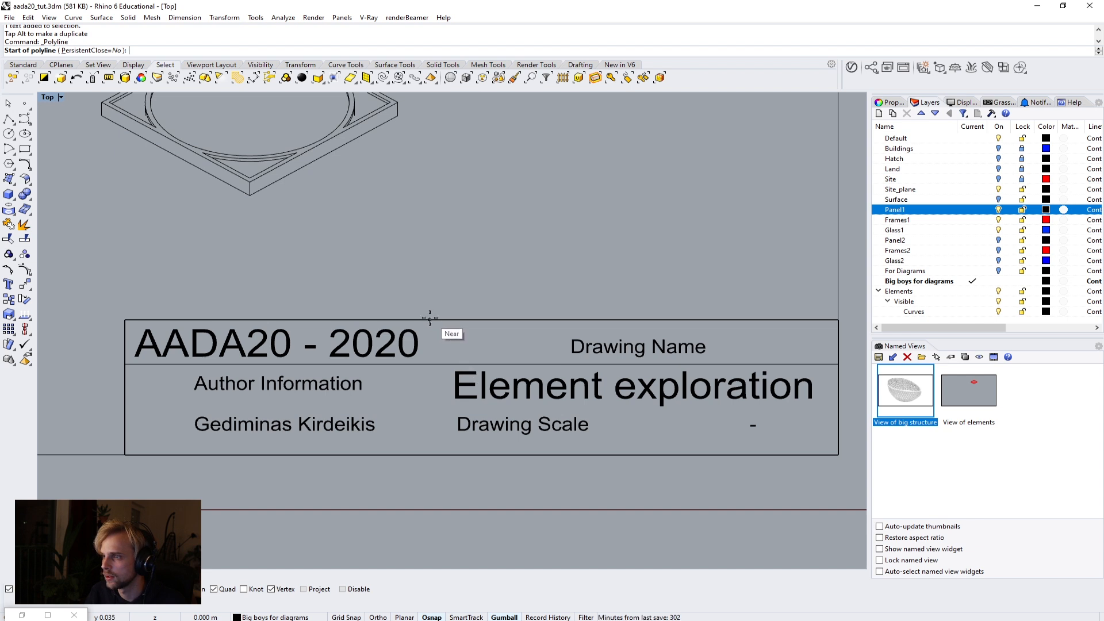
pyautogui.click(430, 319)
pyautogui.click(430, 454)
pyautogui.press('Return')
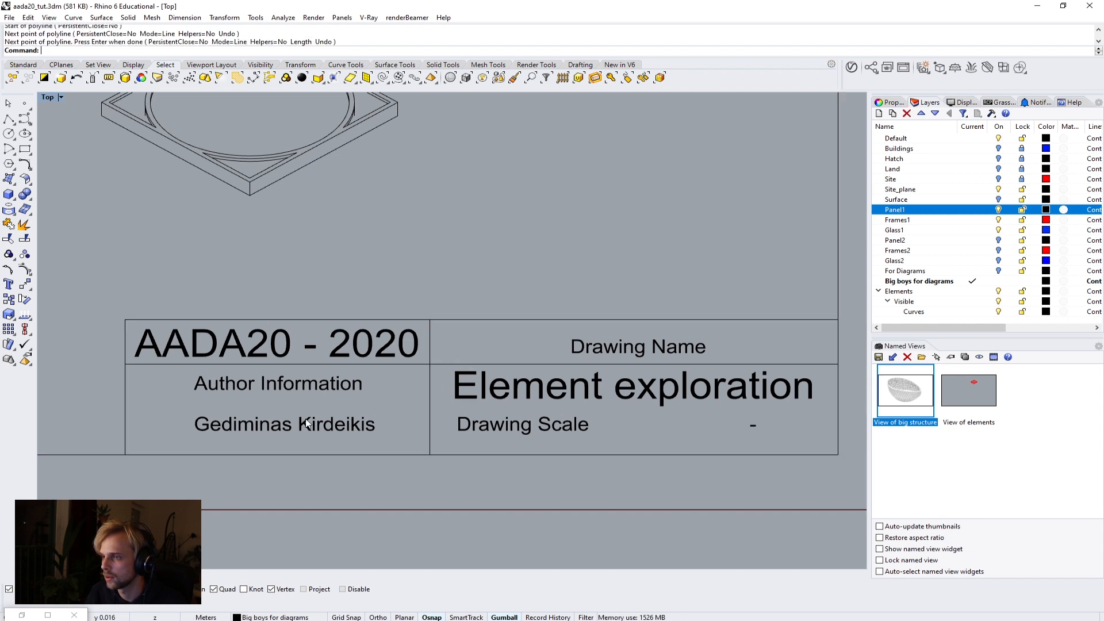
# Step: Draw a horizontal polyline across the left column between "Author Information" and the author's name
pyautogui.press('Return')
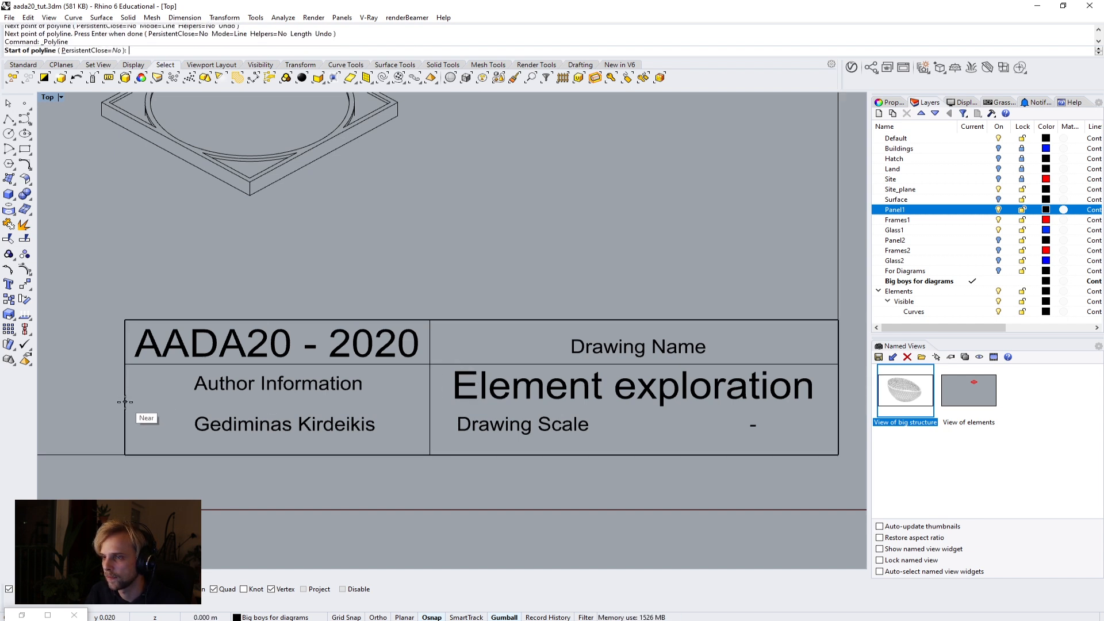
pyautogui.click(429, 401)
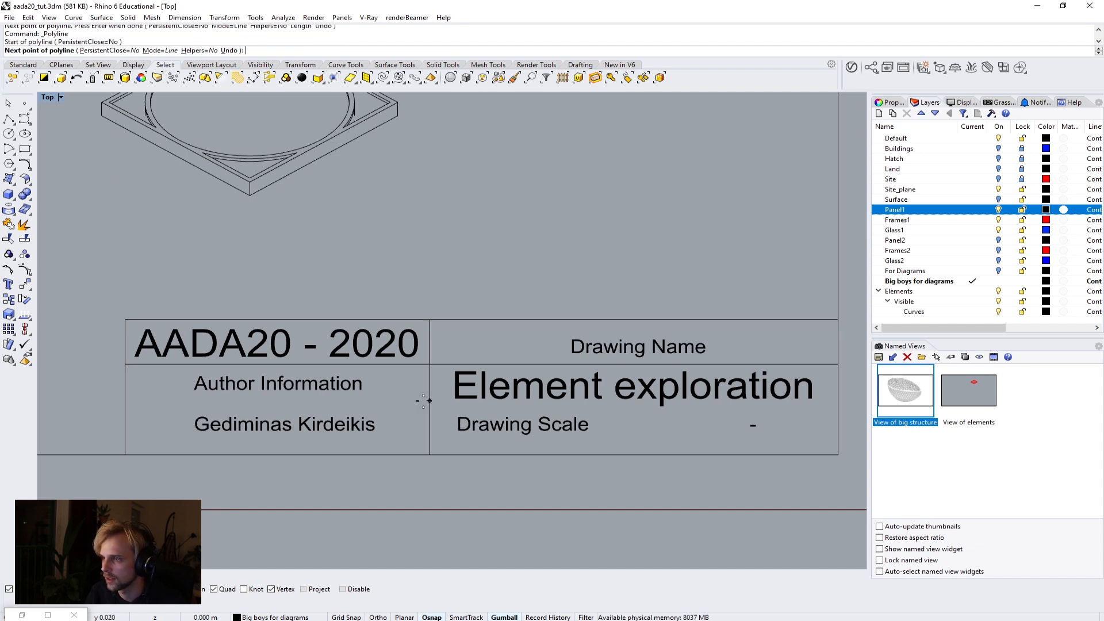
pyautogui.click(126, 401)
pyautogui.press('Return')
# Step: Continue the row divider across the right column with a horizontal polyline between "Element exploration" and "Drawing Scale"
pyautogui.moveTo(458, 426); pyautogui.dragTo(318, 405, button='right')
pyautogui.press('Return')
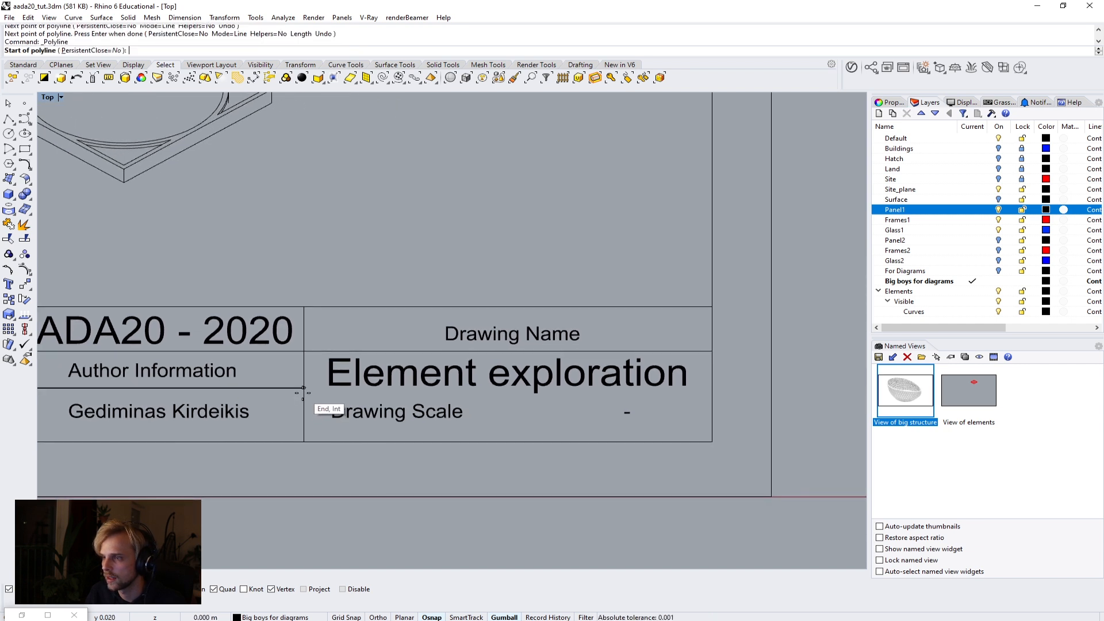
pyautogui.click(303, 388)
pyautogui.click(712, 388)
pyautogui.press('Return')
# Step: Nudge "Element exploration" up in its row and shift "Drawing Name" up and slightly left to centre both in their cells
pyautogui.scroll(-3, 403, 388)
pyautogui.scroll(4, 420, 374)
pyautogui.click(433, 362)
pyautogui.moveTo(536, 291); pyautogui.dragTo(536, 291)
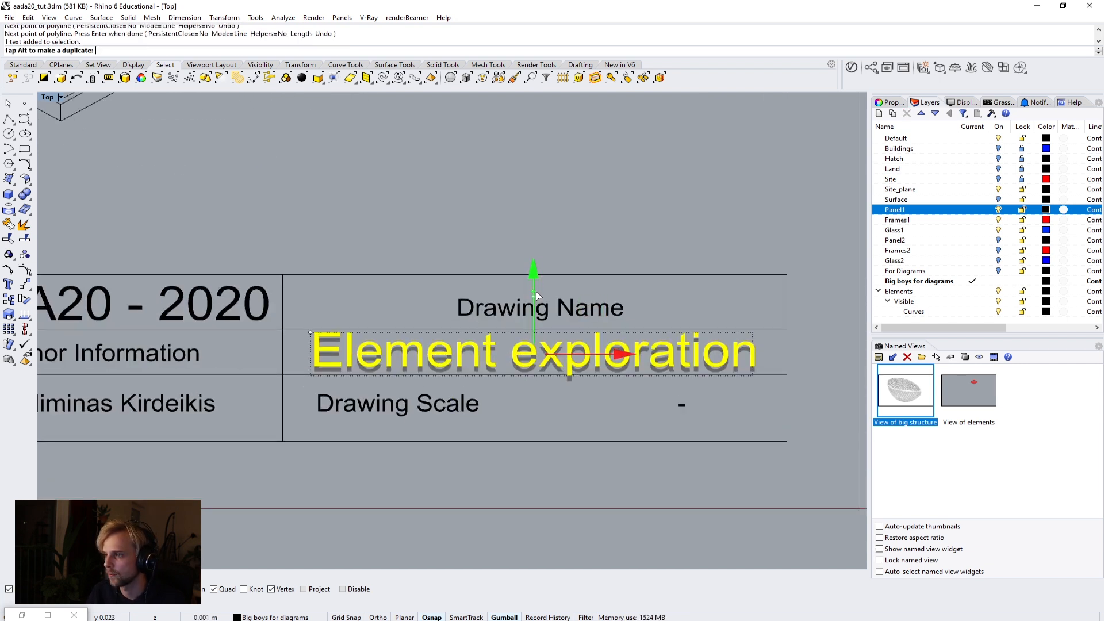
pyautogui.press('Escape')
pyautogui.scroll(-3, 495, 236)
pyautogui.click(543, 315)
pyautogui.moveTo(591, 258); pyautogui.dragTo(585, 252)
pyautogui.click(564, 241)
# Step: Nudge the "Author Information" label right so it is centred above the author's name
pyautogui.moveTo(241, 317); pyautogui.dragTo(299, 304, button='right')
pyautogui.click(316, 334)
pyautogui.moveTo(396, 332); pyautogui.dragTo(404, 332)
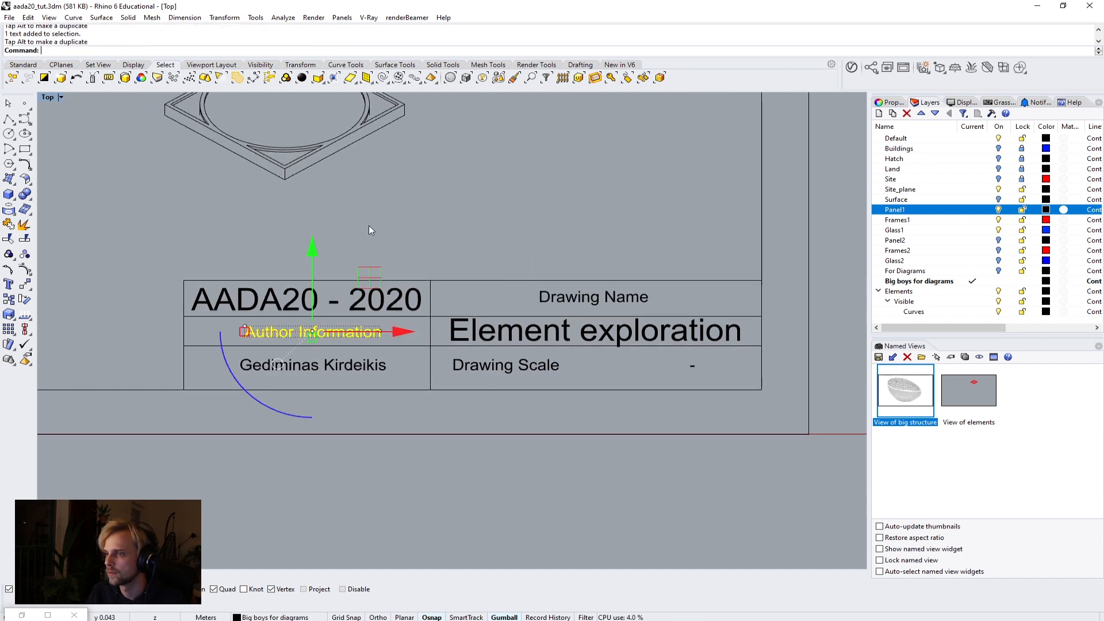
pyautogui.click(359, 236)
pyautogui.moveTo(553, 302); pyautogui.dragTo(526, 266, button='right')
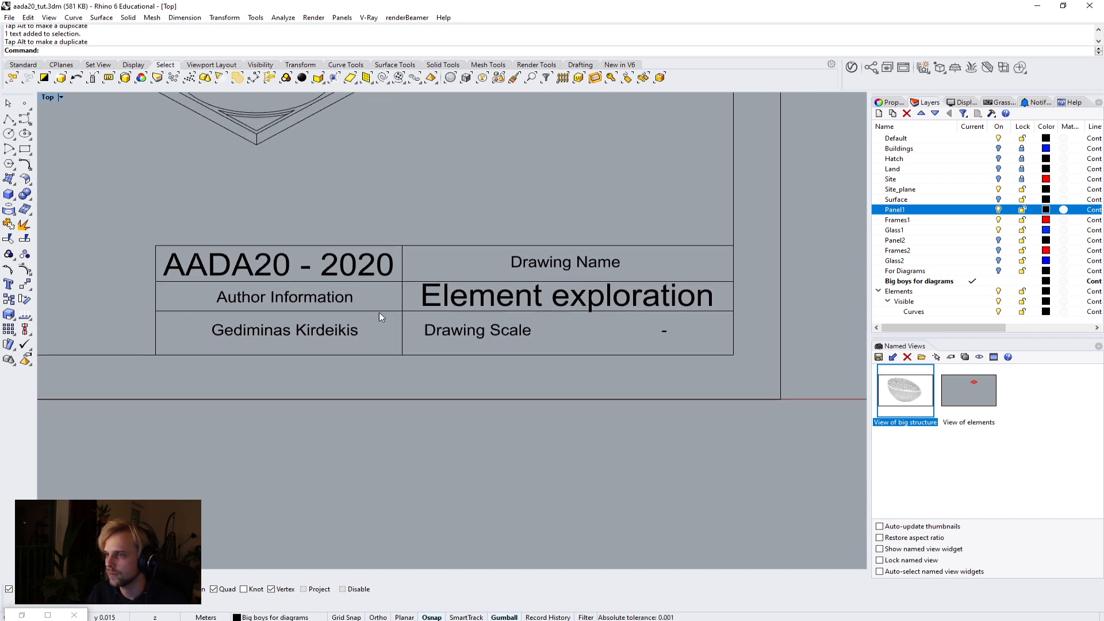
pyautogui.click(479, 336)
pyautogui.click(400, 139)
pyautogui.click(8, 119)
pyautogui.scroll(3, 618, 324)
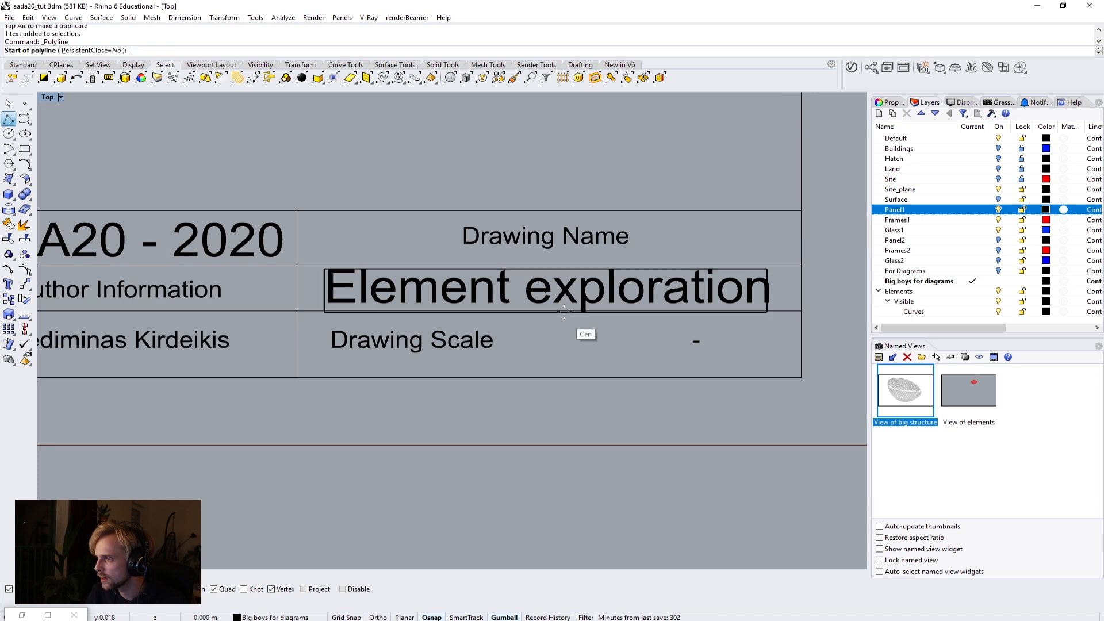
pyautogui.scroll(3, 564, 319)
pyautogui.click(93, 271)
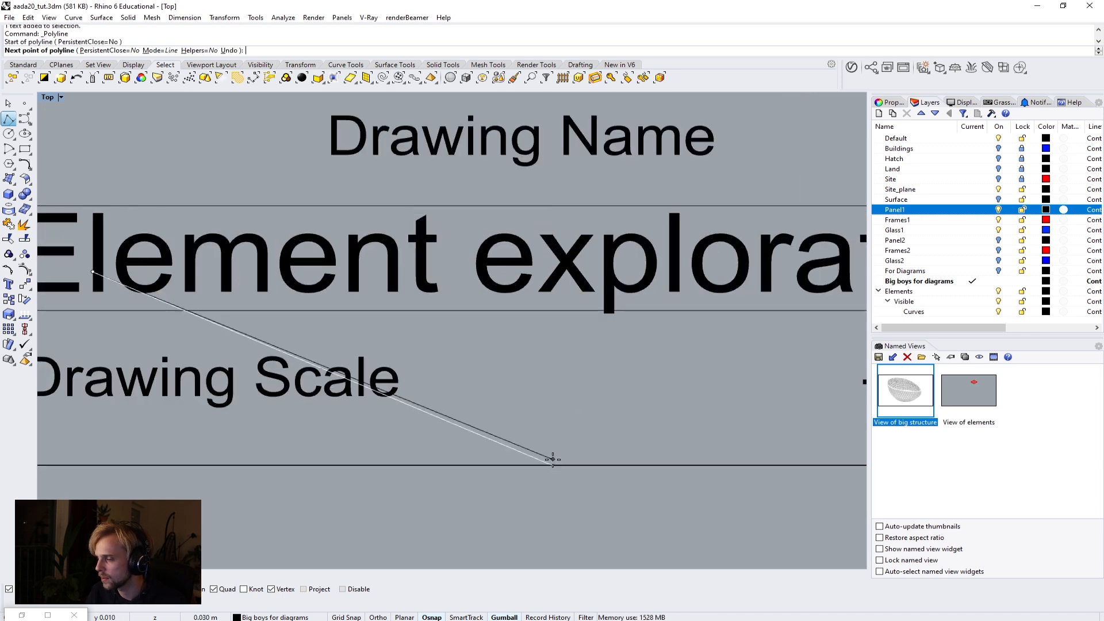
pyautogui.press('Escape')
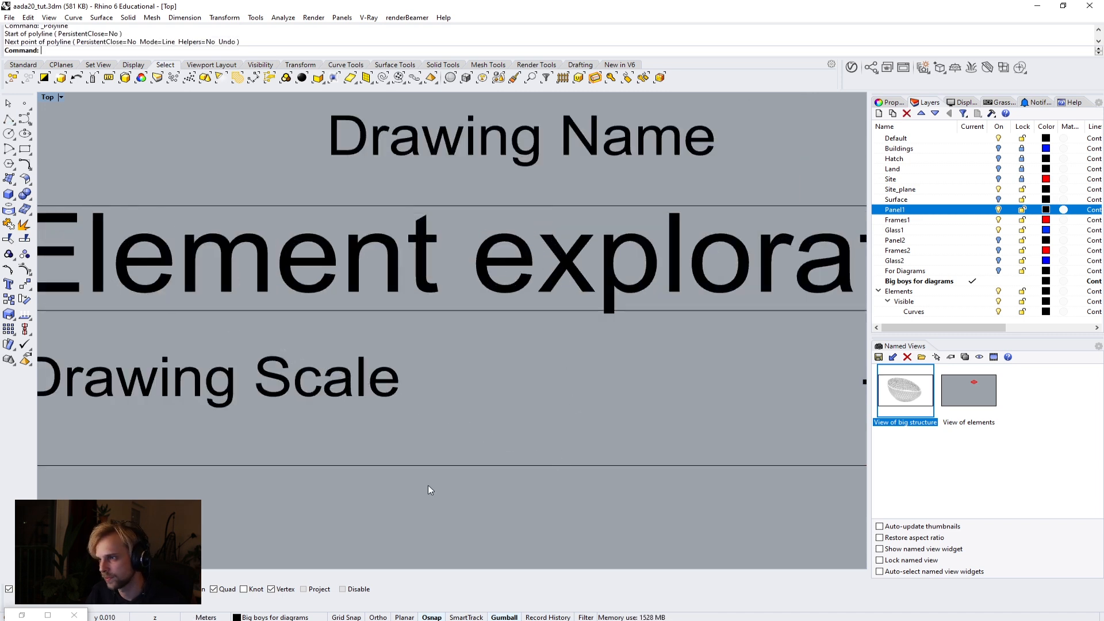
# Step: Draw a vertical polyline across the last row of the right column, separating "Drawing Scale" from the "-" text
pyautogui.click(8, 119)
pyautogui.click(611, 466)
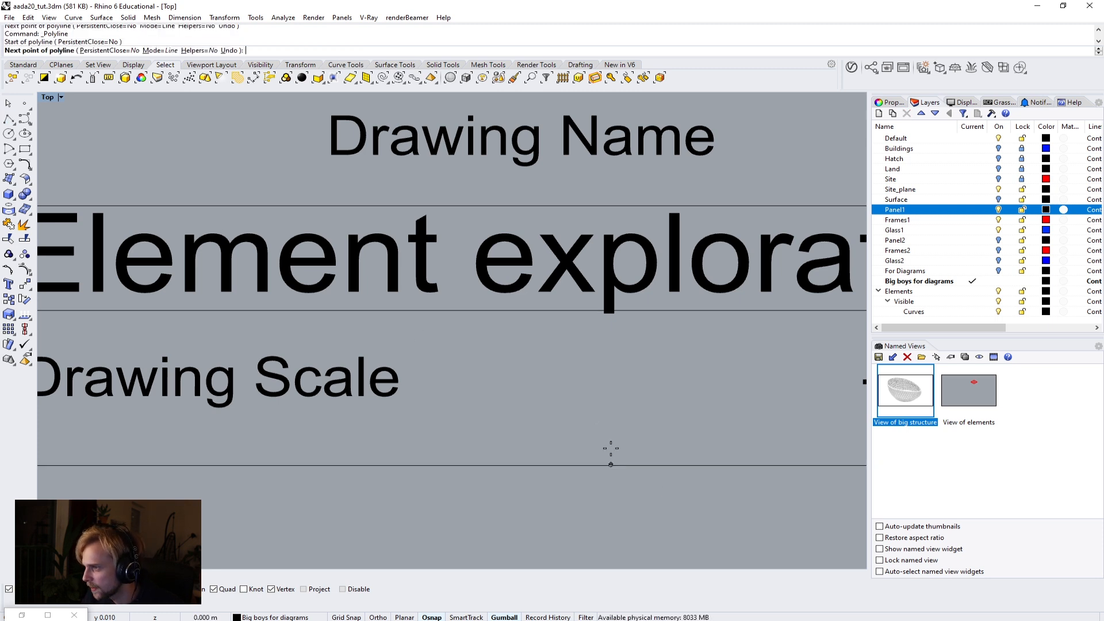
pyautogui.click(610, 310)
pyautogui.press('Return')
pyautogui.scroll(-3, 627, 325)
pyautogui.moveTo(629, 327); pyautogui.dragTo(533, 377, button='right')
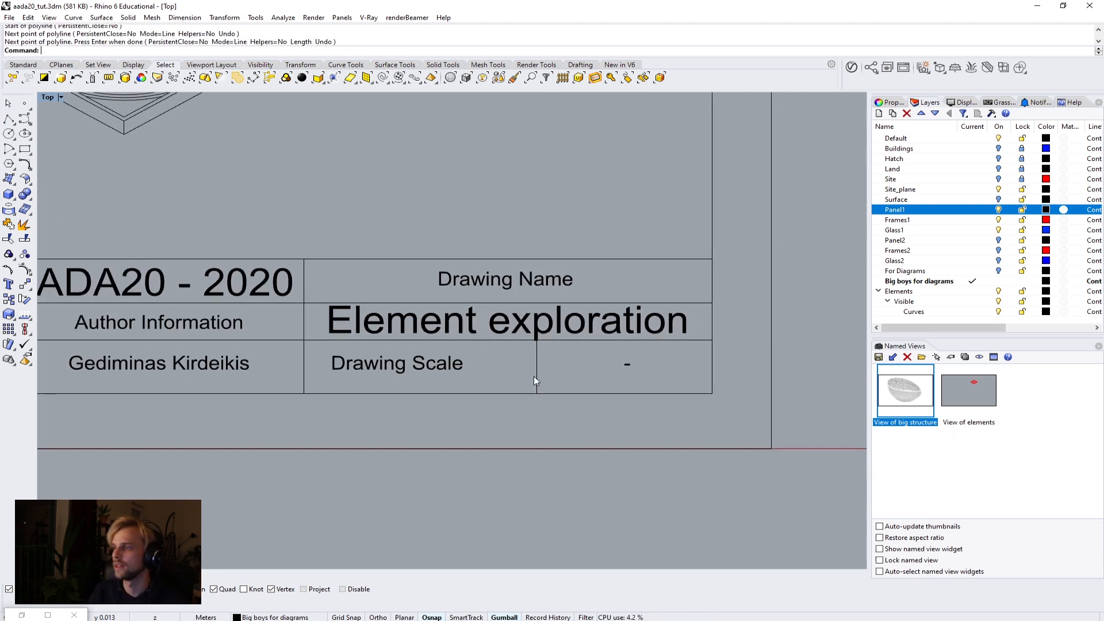
pyautogui.scroll(-4, 521, 364)
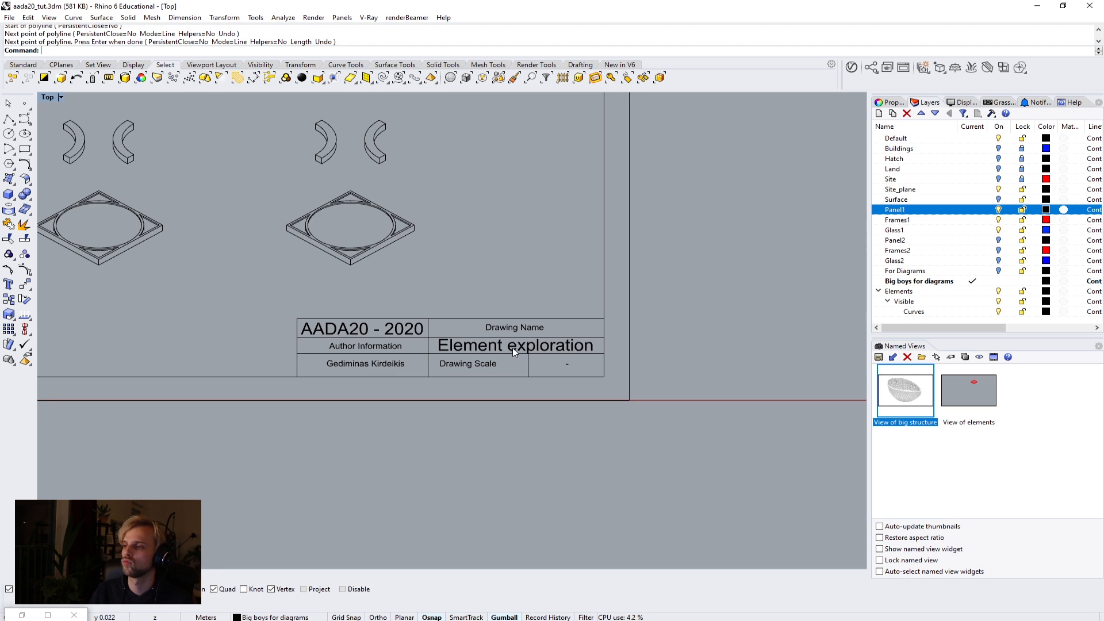
# Step: Delete the oversized "Element exploration" text and put a copy of the "Drawing Name" text in its cell
pyautogui.scroll(3, 511, 349)
pyautogui.click(527, 346)
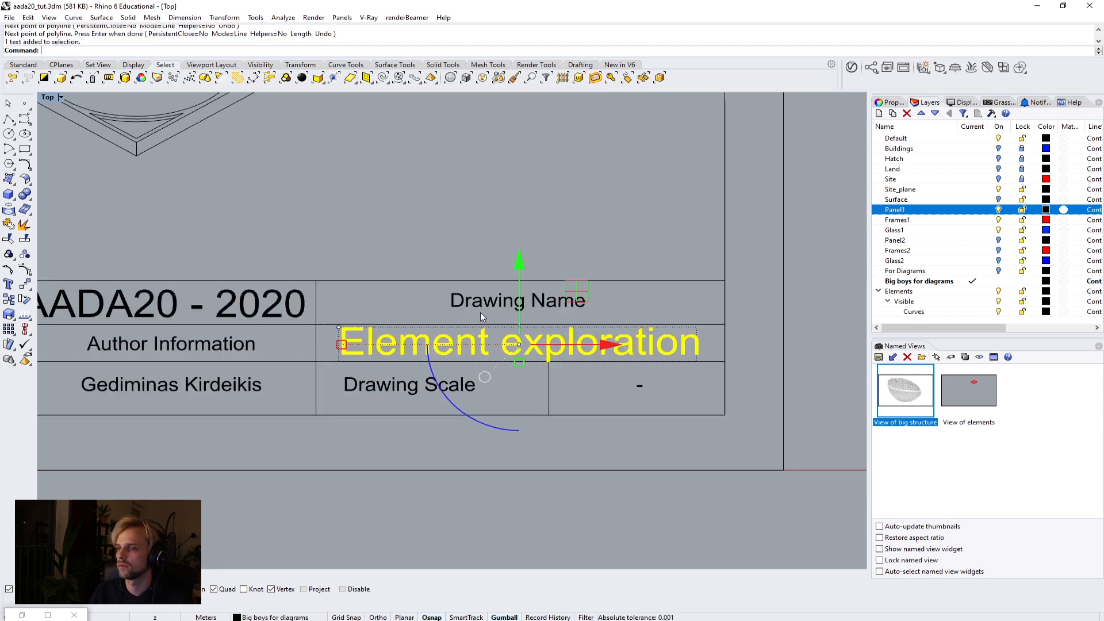
pyautogui.press('Delete')
pyautogui.click(512, 300)
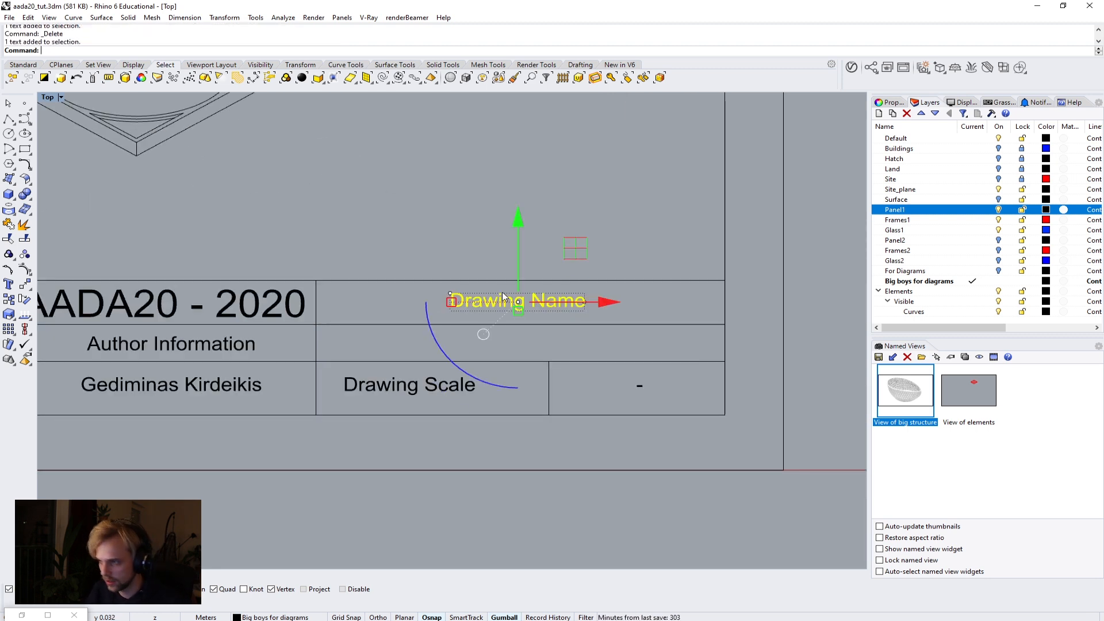
pyautogui.press('alt')
pyautogui.moveTo(517, 236)
pyautogui.mouseDown()
pyautogui.moveTo(520, 285)
pyautogui.moveTo(523, 276)
pyautogui.mouseUp()
pyautogui.press('Escape')
# Step: Change the copied text to "Element Explorations" and shift it left so it is centred in its cell
pyautogui.doubleClick(483, 338)
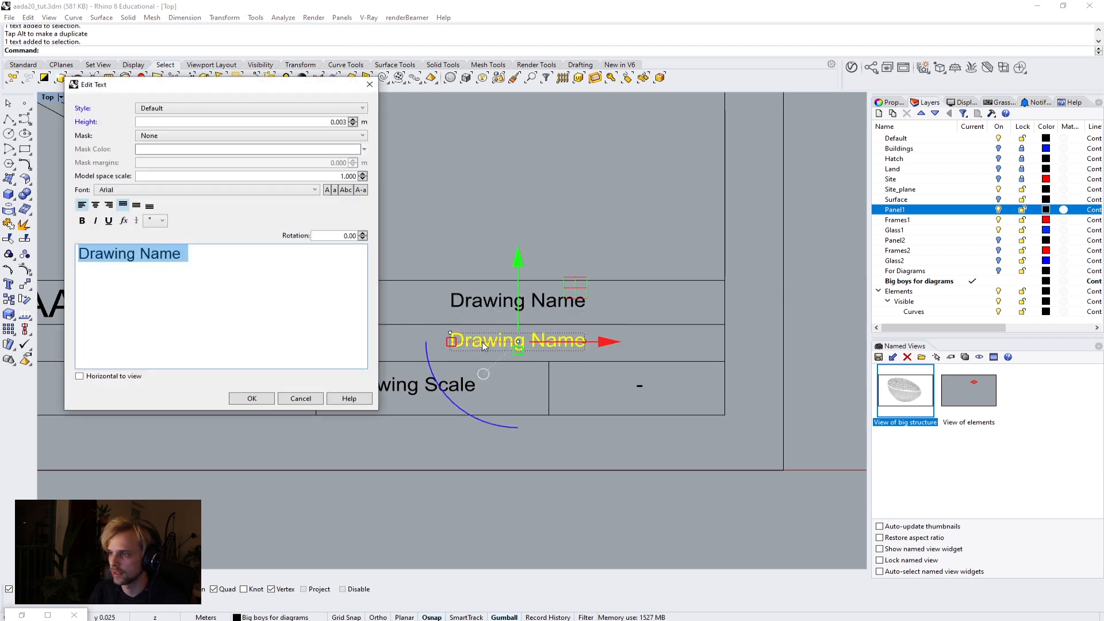
pyautogui.write('D')
pyautogui.write('Element E')
pyautogui.write('Rx')
pyautogui.press('BackSpace')
pyautogui.press('BackSpace')
pyautogui.write('xplorations')
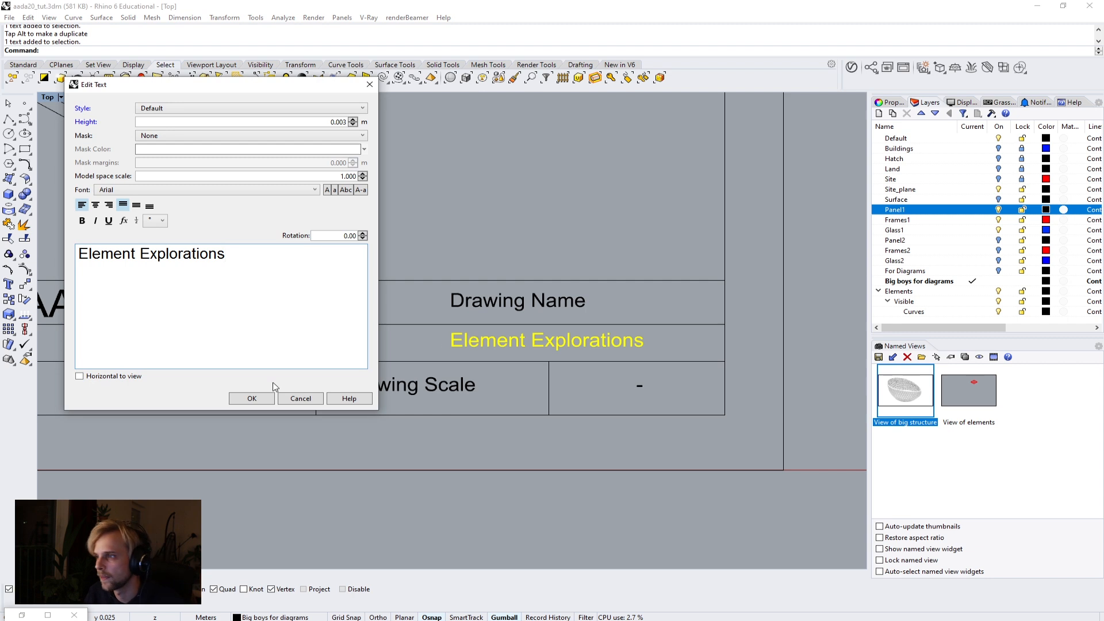
pyautogui.click(256, 401)
pyautogui.click(627, 342)
pyautogui.click(494, 216)
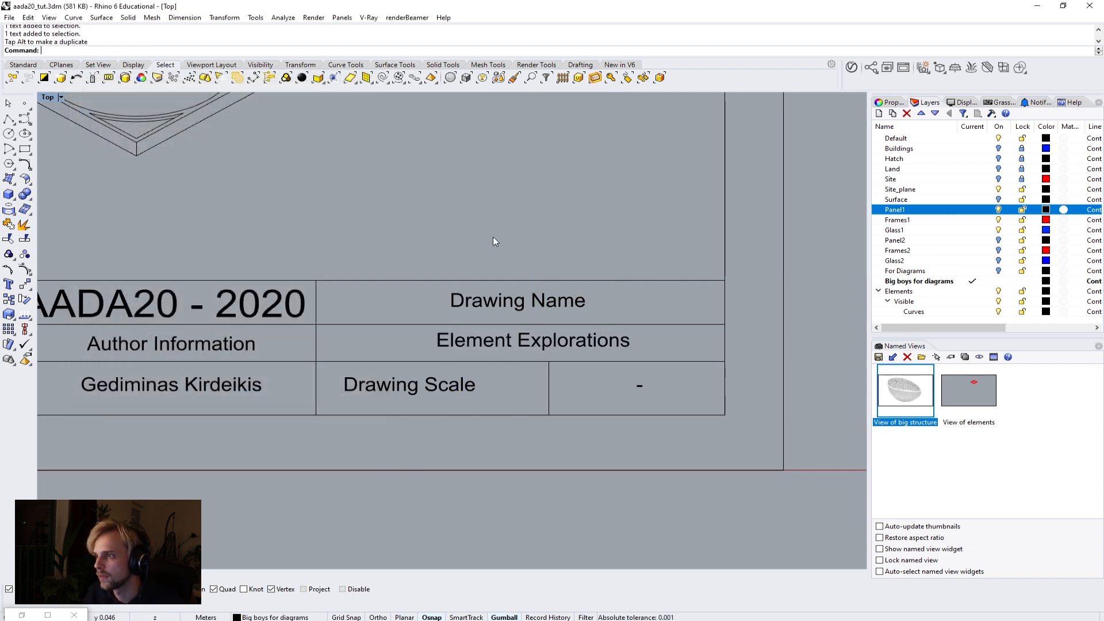
# Step: Select the title block's frame and divider lines, taking the text labels out of the selection
pyautogui.scroll(-2, 410, 328)
pyautogui.moveTo(409, 326); pyautogui.dragTo(325, 357, button='right')
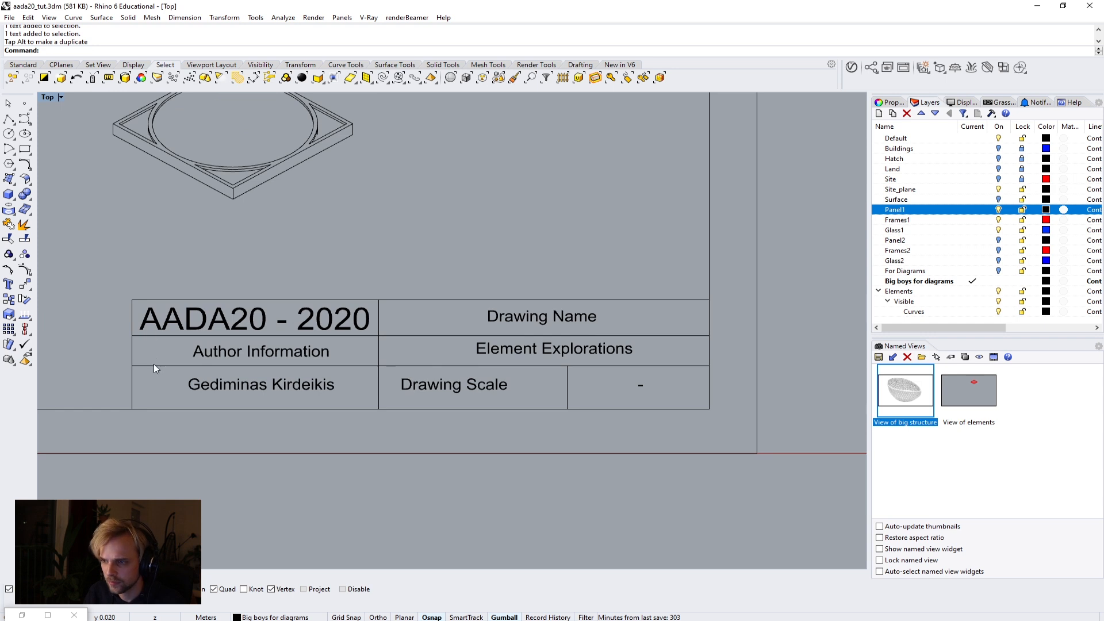
pyautogui.moveTo(95, 265)
pyautogui.mouseDown()
pyautogui.moveTo(737, 460)
pyautogui.moveTo(445, 239)
pyautogui.moveTo(433, 264)
pyautogui.moveTo(291, 363)
pyautogui.moveTo(770, 444)
pyautogui.moveTo(749, 439)
pyautogui.mouseUp()
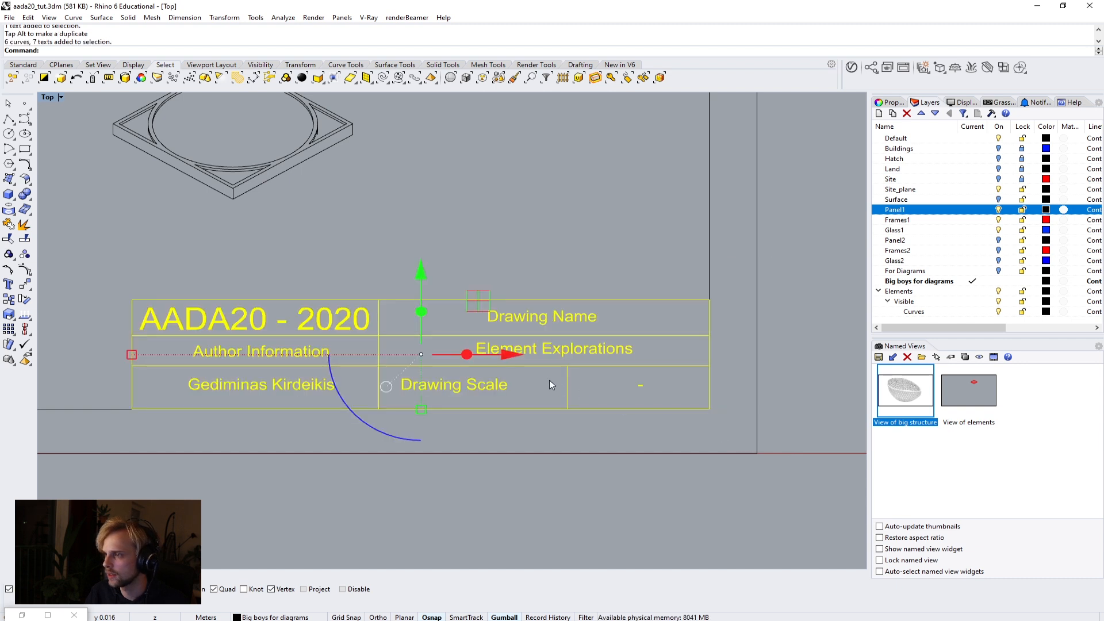
pyautogui.scroll(3, 555, 368)
pyautogui.keyDown('ctrl'); pyautogui.click(561, 342); pyautogui.keyUp('ctrl')
pyautogui.keyDown('ctrl'); pyautogui.click(546, 281); pyautogui.keyUp('ctrl')
pyautogui.keyDown('ctrl'); pyautogui.click(466, 392); pyautogui.keyUp('ctrl')
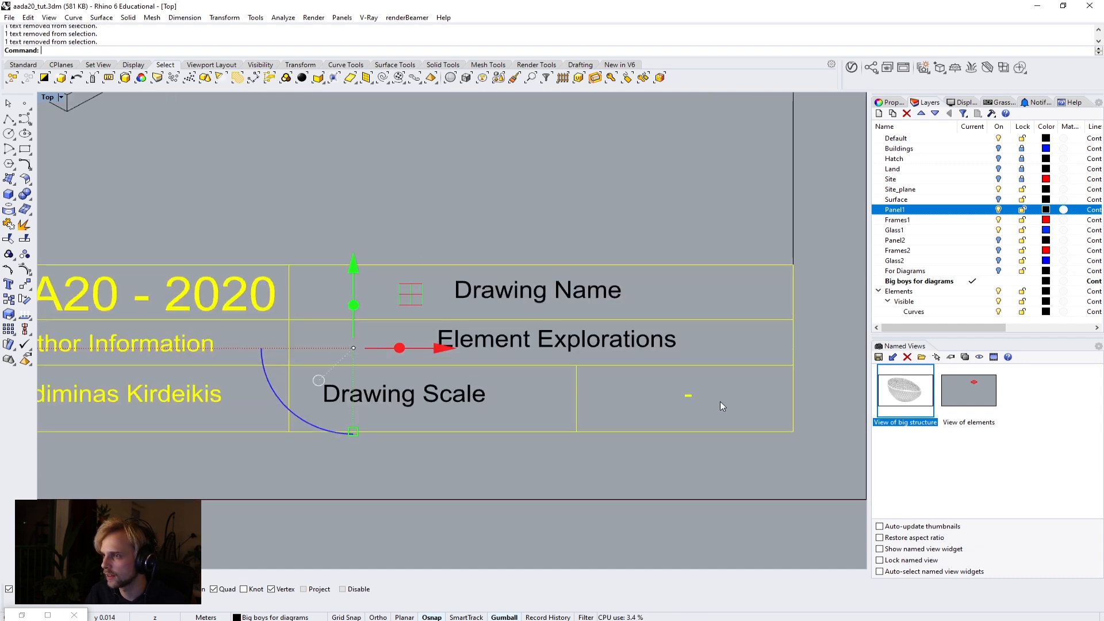
pyautogui.moveTo(344, 369); pyautogui.dragTo(529, 376, button='right')
pyautogui.keyDown('ctrl'); pyautogui.click(296, 399); pyautogui.keyUp('ctrl')
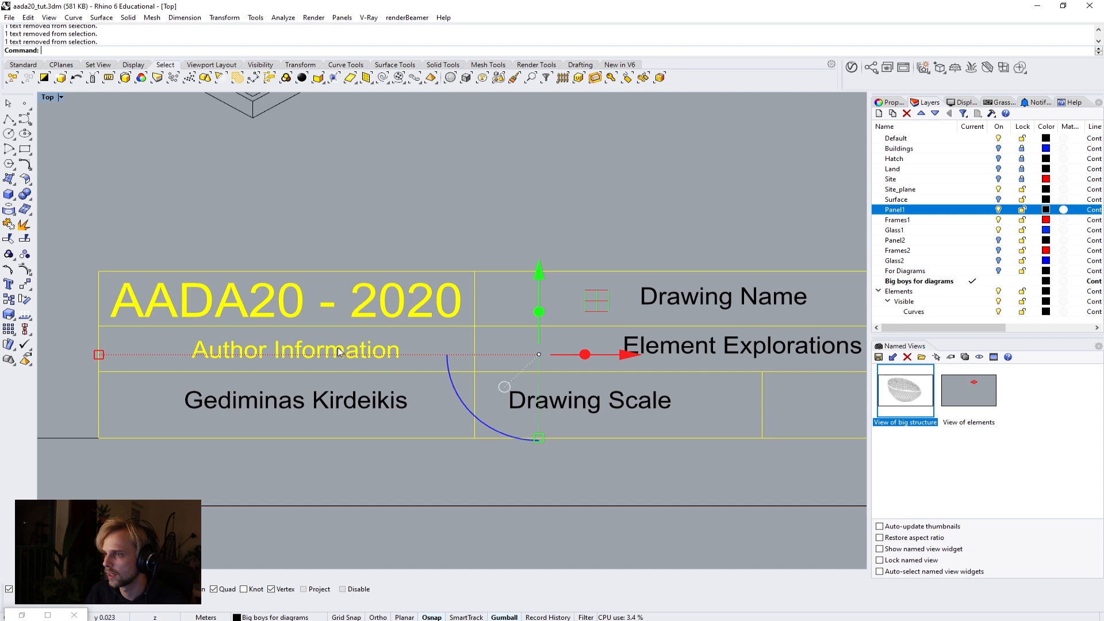
pyautogui.keyDown('ctrl'); pyautogui.click(296, 349); pyautogui.keyUp('ctrl')
pyautogui.keyDown('ctrl'); pyautogui.click(346, 302); pyautogui.keyUp('ctrl')
# Step: Hatch the "Author Information", "Drawing Name", "Drawing Scale" and "-" cells with the SOLID pattern and the Boundary option on
pyautogui.write('Ha')
pyautogui.press('Return')
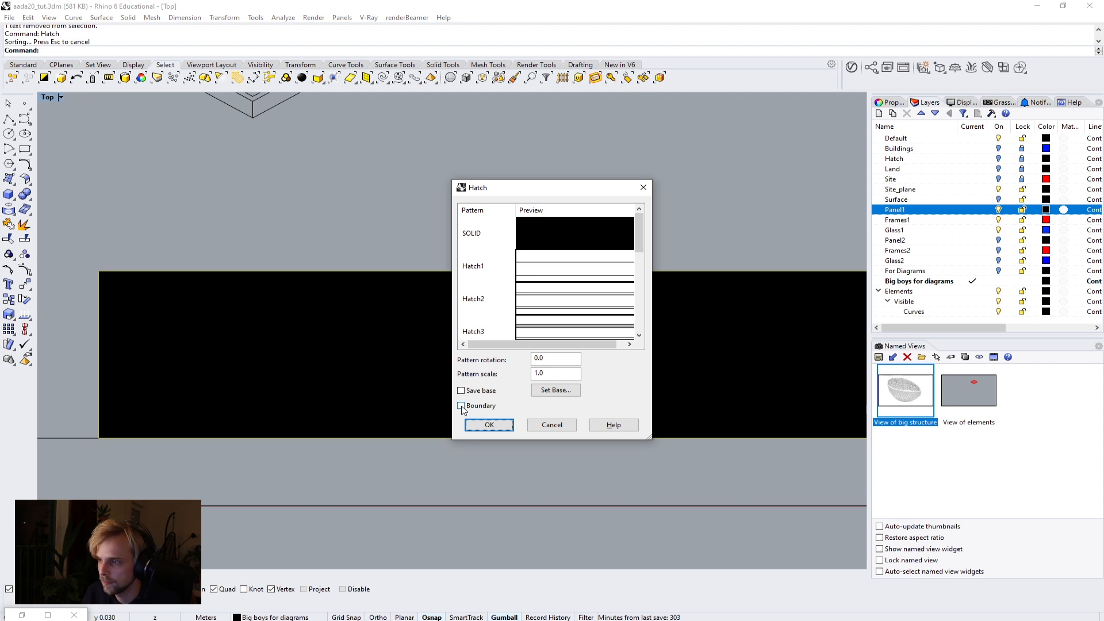
pyautogui.click(462, 406)
pyautogui.press('Return')
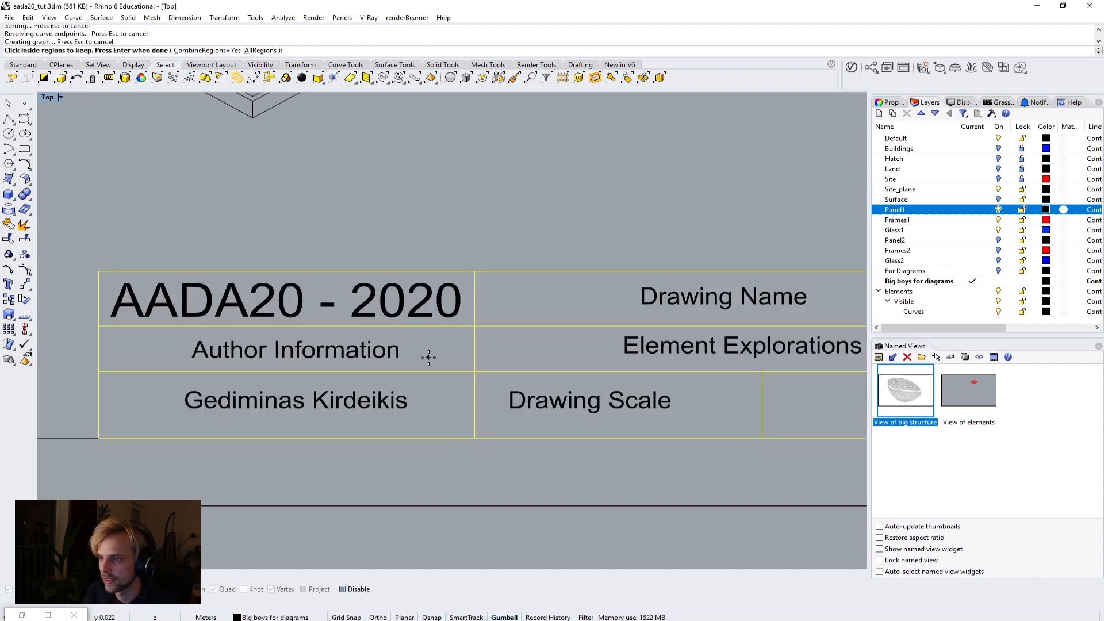
pyautogui.click(427, 356)
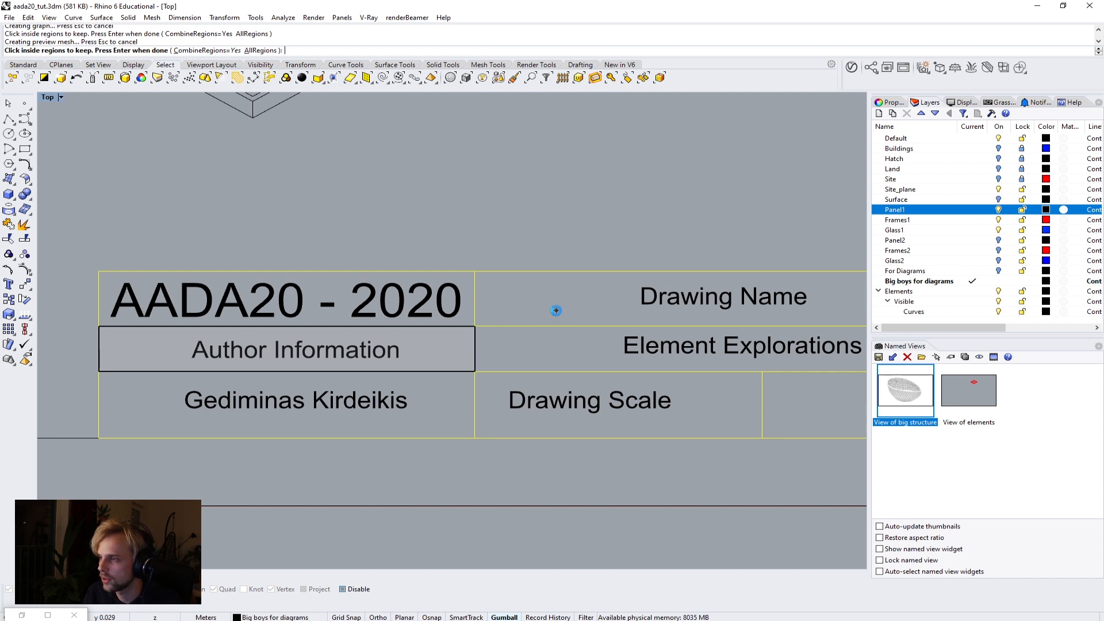
pyautogui.click(556, 311)
pyautogui.click(596, 431)
pyautogui.moveTo(681, 426); pyautogui.dragTo(592, 408, button='right')
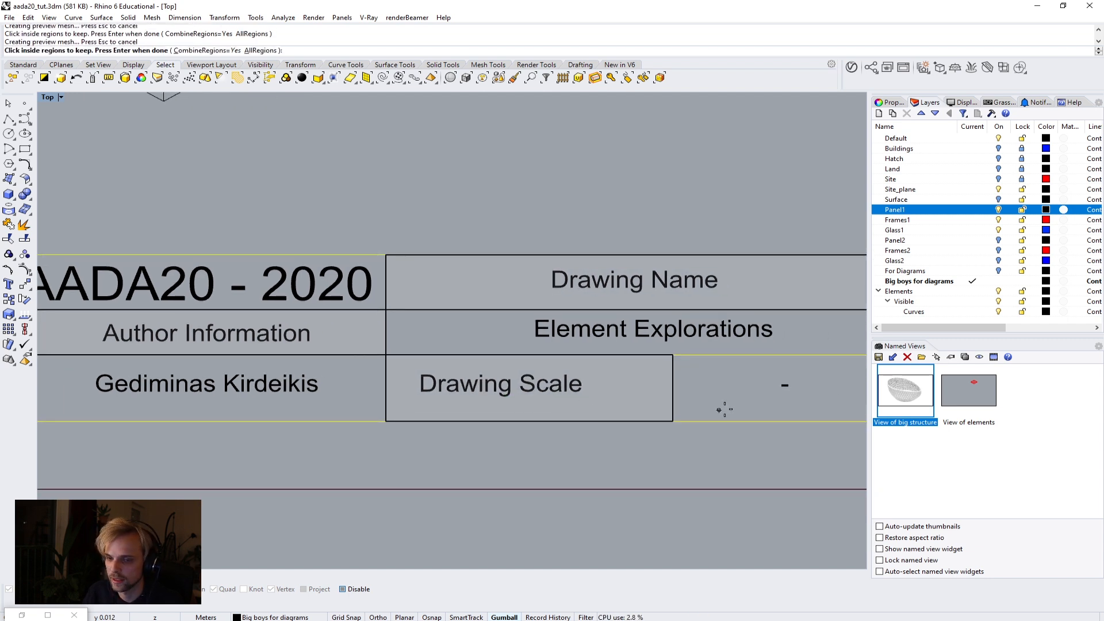
pyautogui.moveTo(728, 407); pyautogui.dragTo(604, 365, button='right')
pyautogui.click(574, 382)
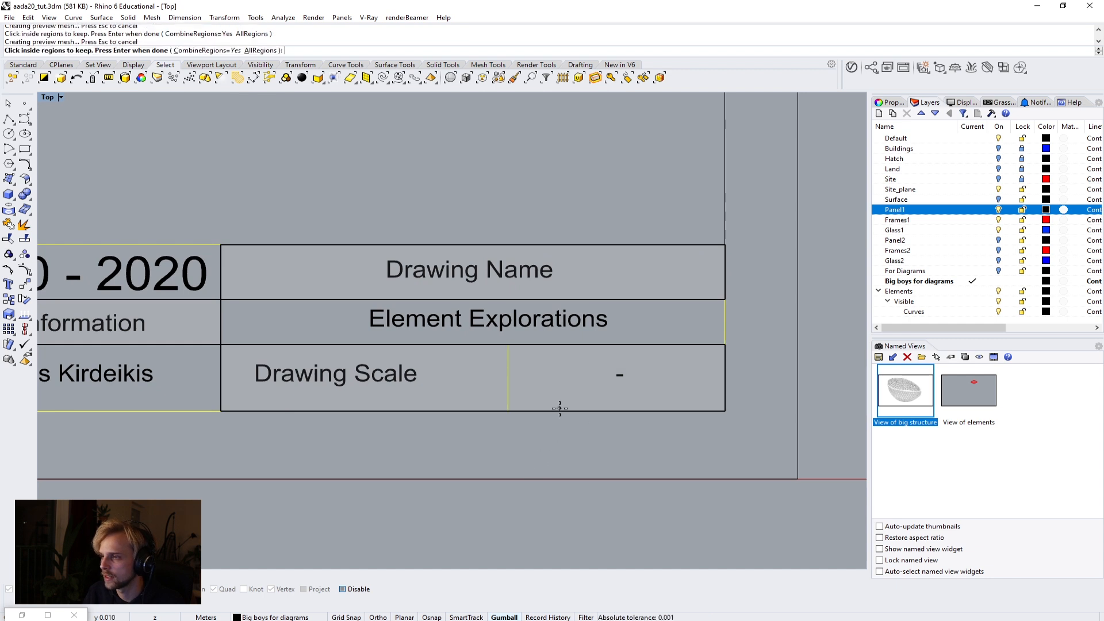
pyautogui.moveTo(437, 445); pyautogui.dragTo(512, 454, button='right')
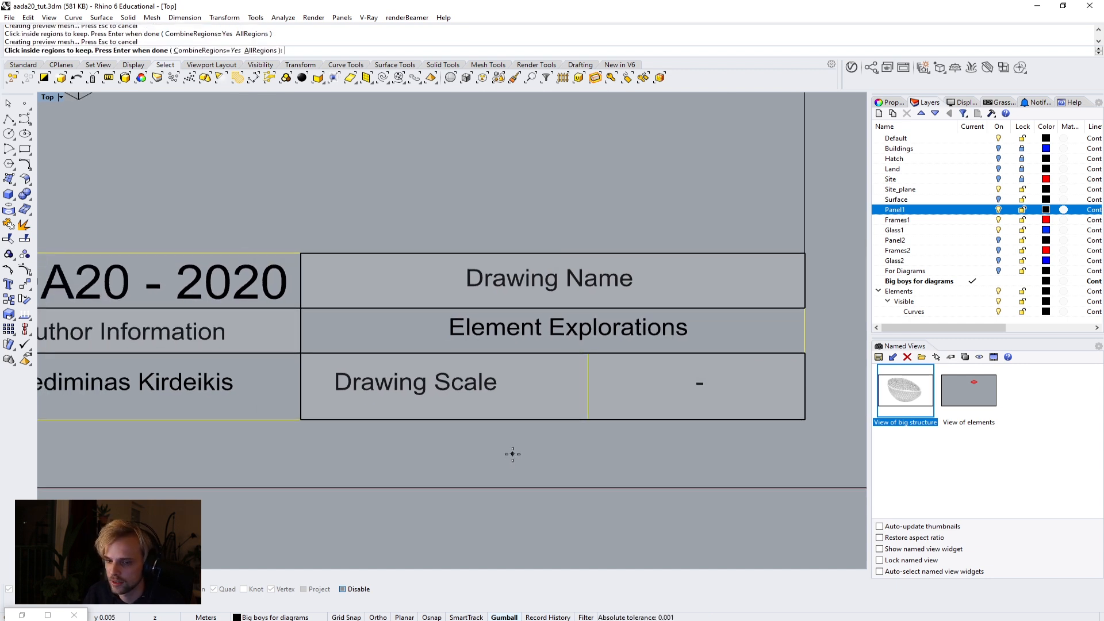
pyautogui.press('Return')
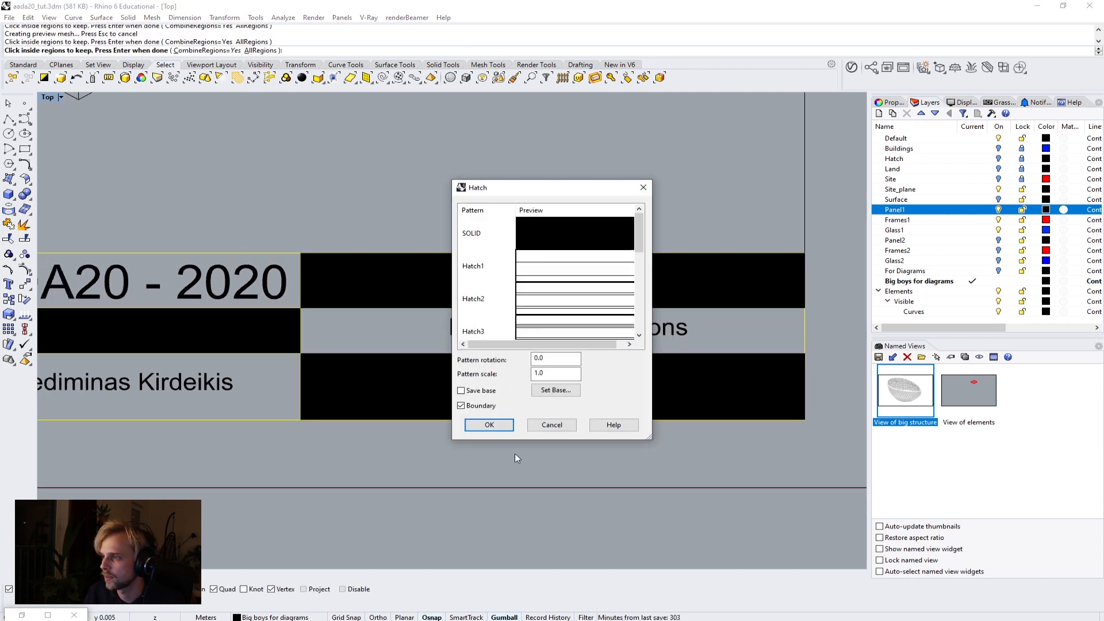
pyautogui.click(489, 424)
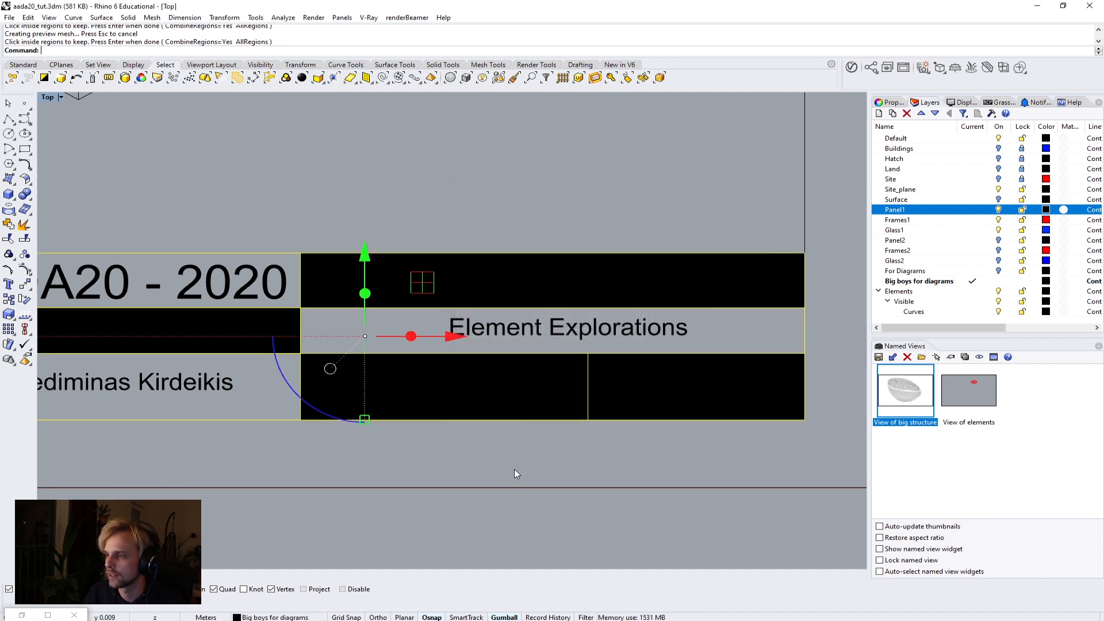
pyautogui.click(482, 392)
pyautogui.click(529, 426)
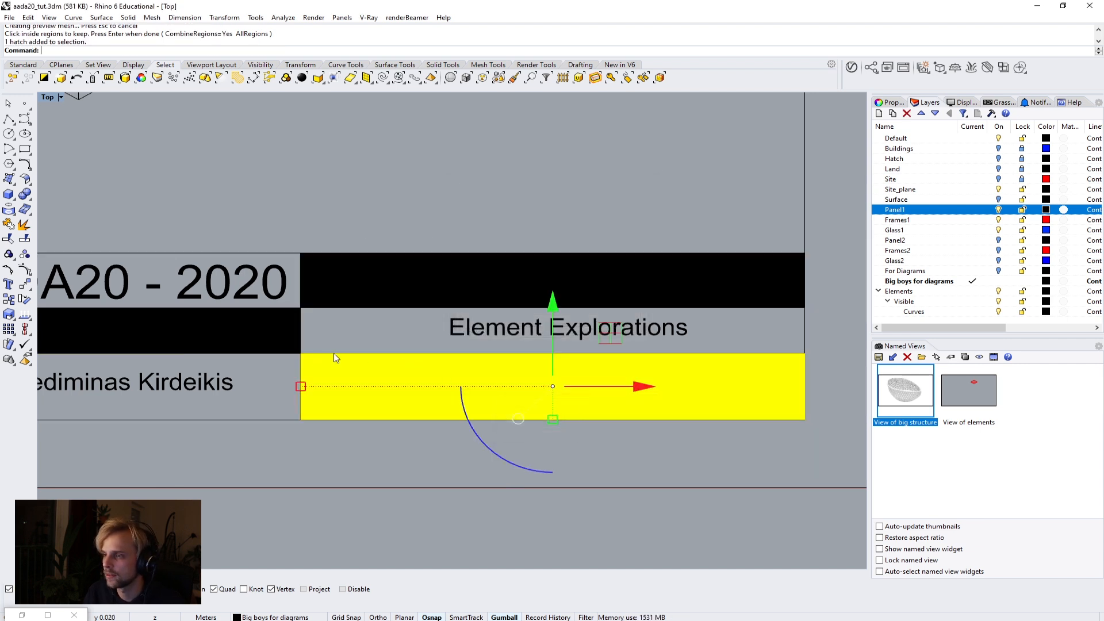
pyautogui.keyDown('shift'); pyautogui.click(290, 345); pyautogui.keyUp('shift')
pyautogui.keyDown('shift'); pyautogui.click(345, 305); pyautogui.keyUp('shift')
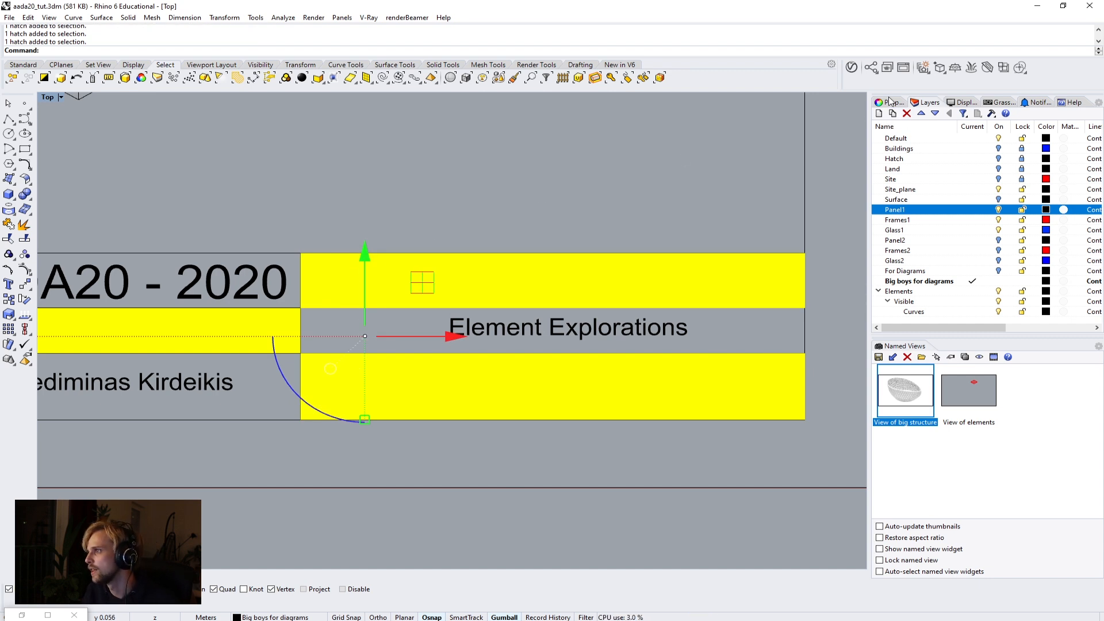
pyautogui.click(300, 163)
# Step: Select the three solid hatches in the title block and set their display color to Light Gray
pyautogui.click(336, 277)
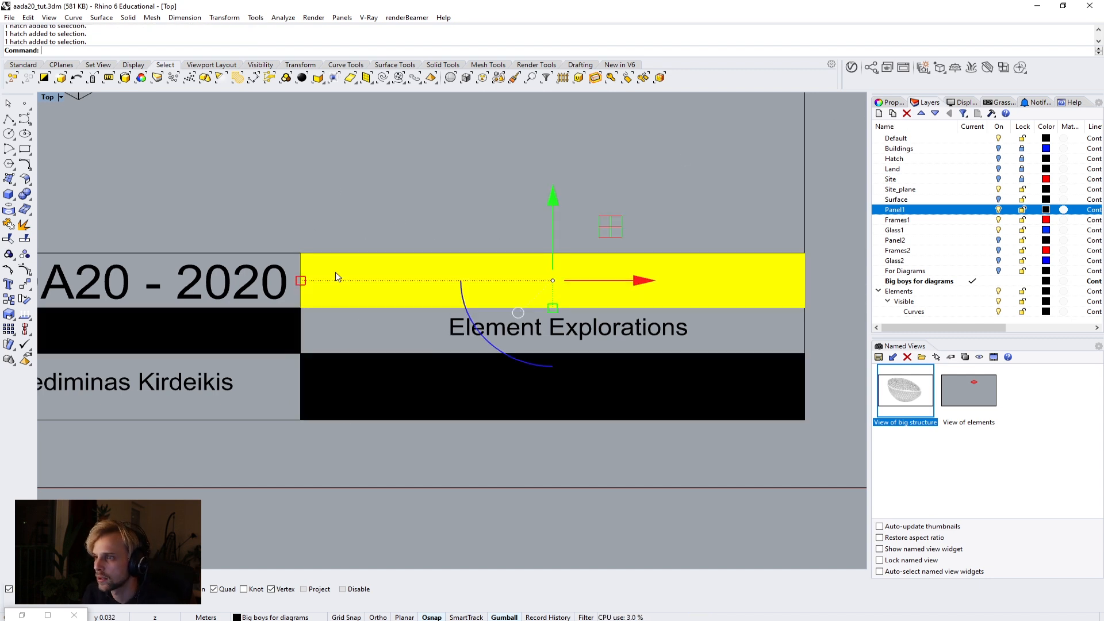
pyautogui.keyDown('shift'); pyautogui.click(280, 344); pyautogui.keyUp('shift')
pyautogui.keyDown('shift'); pyautogui.click(317, 410); pyautogui.keyUp('shift')
pyautogui.click(891, 104)
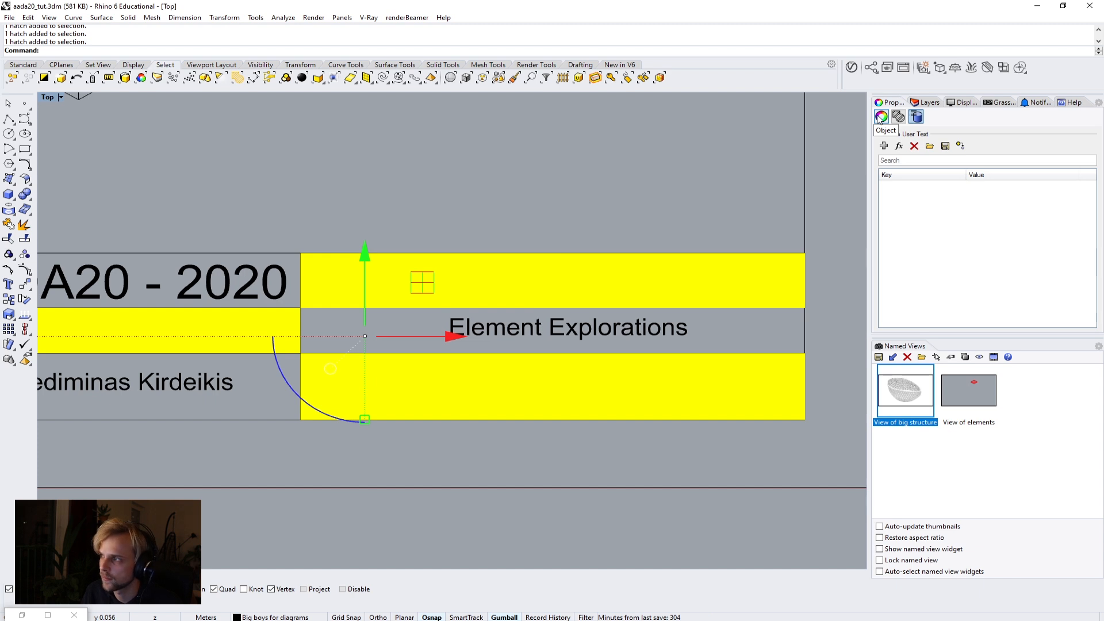
pyautogui.click(880, 118)
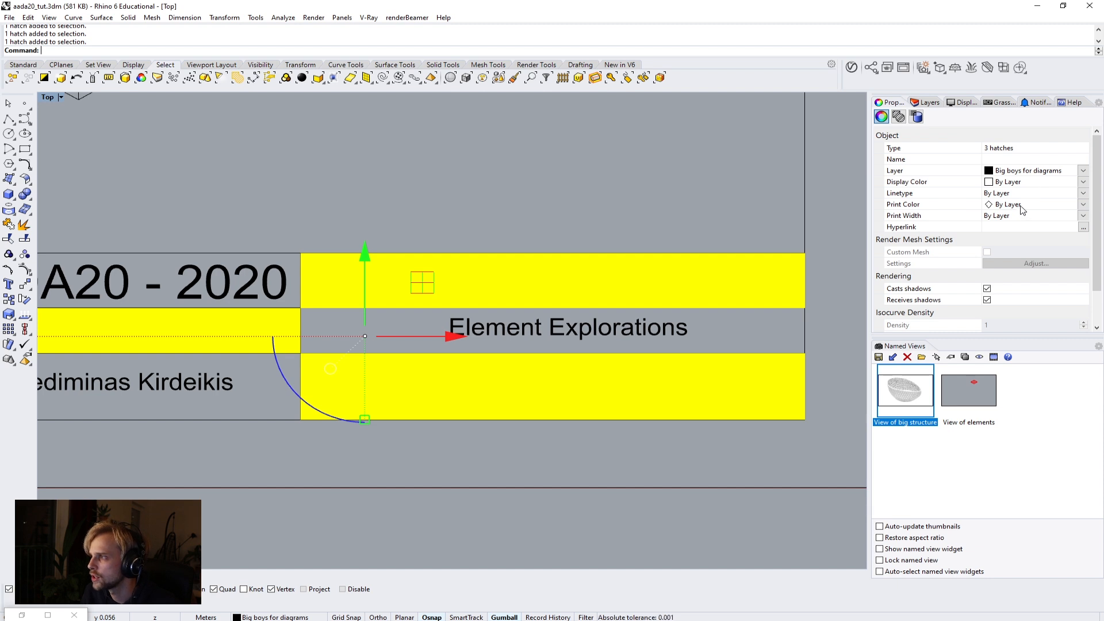
pyautogui.click(1018, 183)
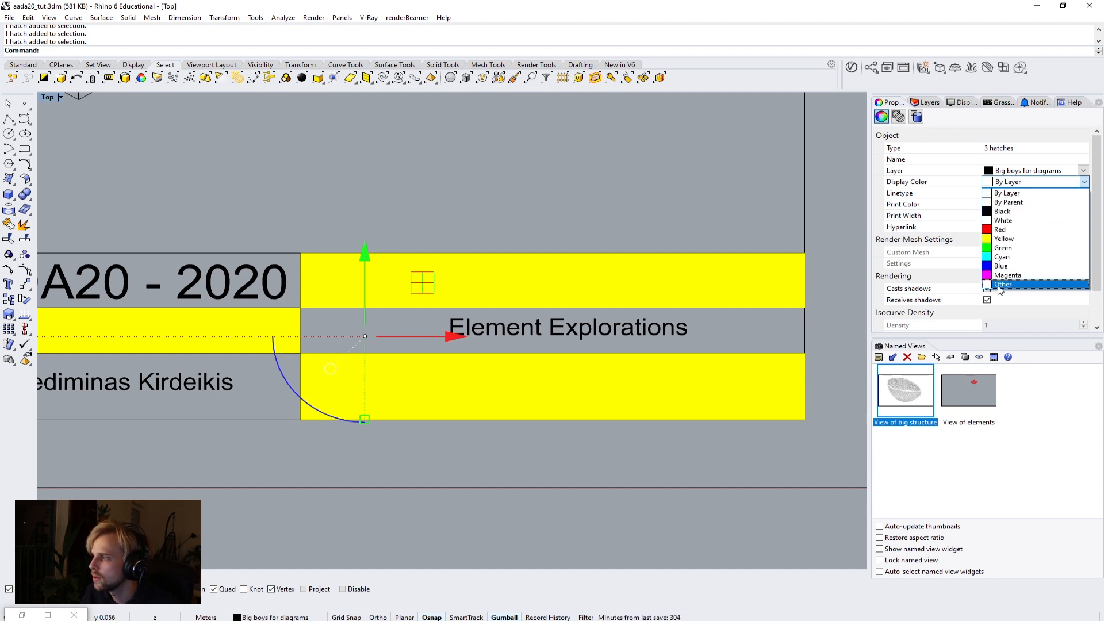
pyautogui.click(1026, 184)
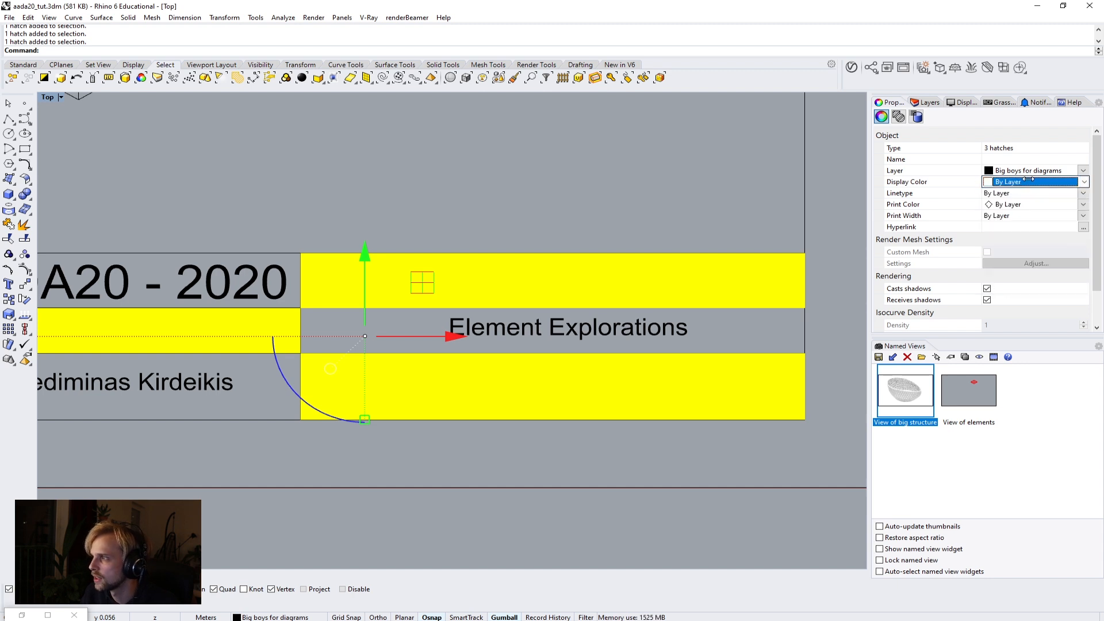
pyautogui.click(1025, 183)
pyautogui.click(1011, 285)
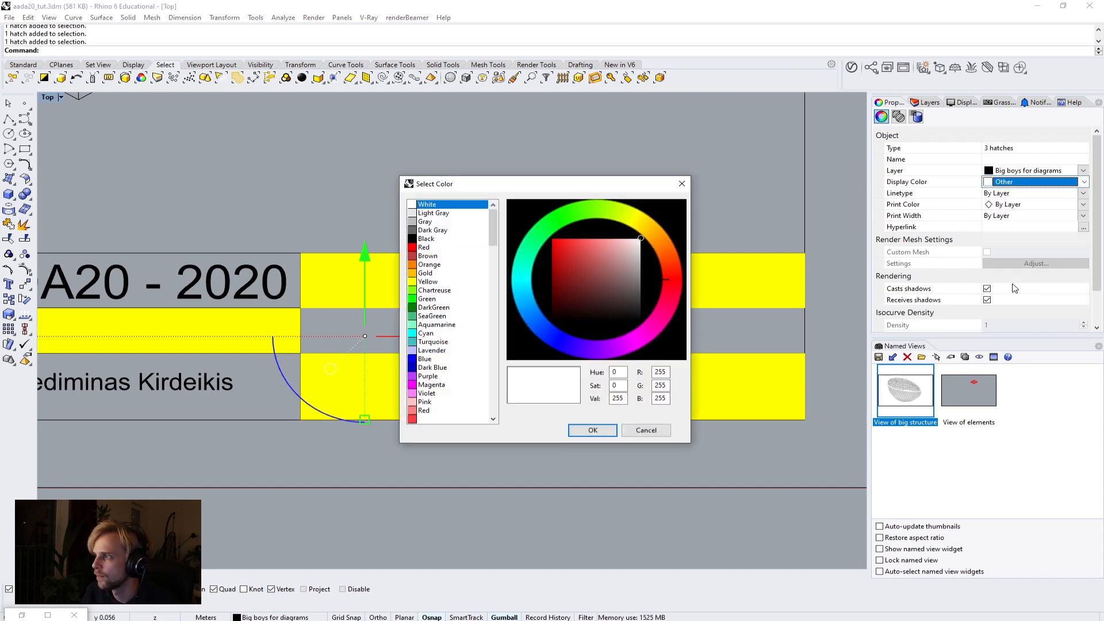
pyautogui.click(426, 213)
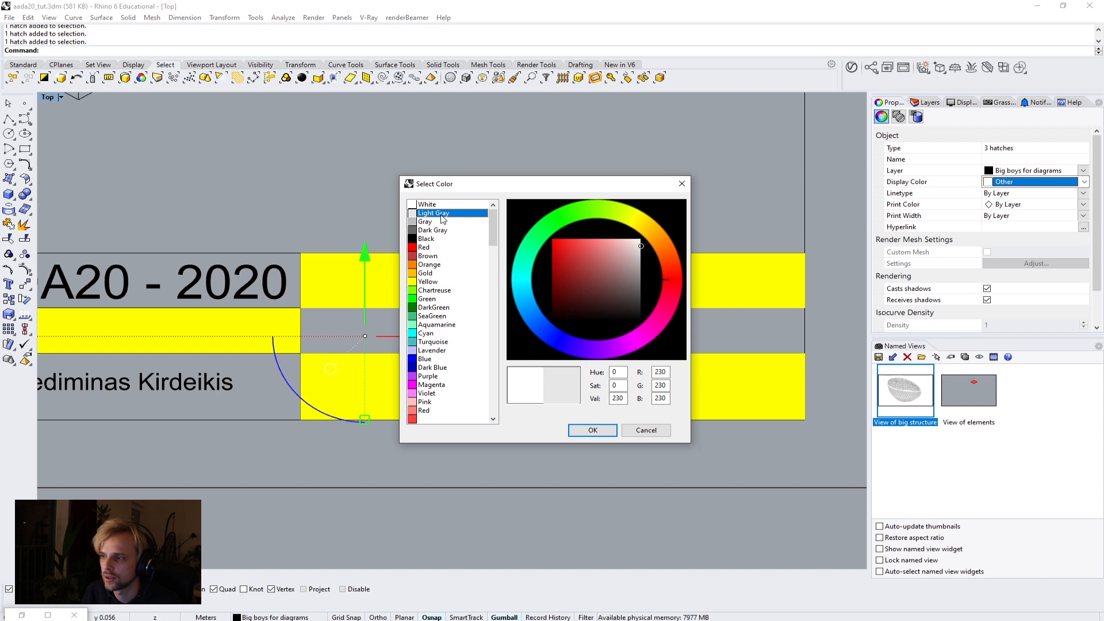
pyautogui.click(592, 431)
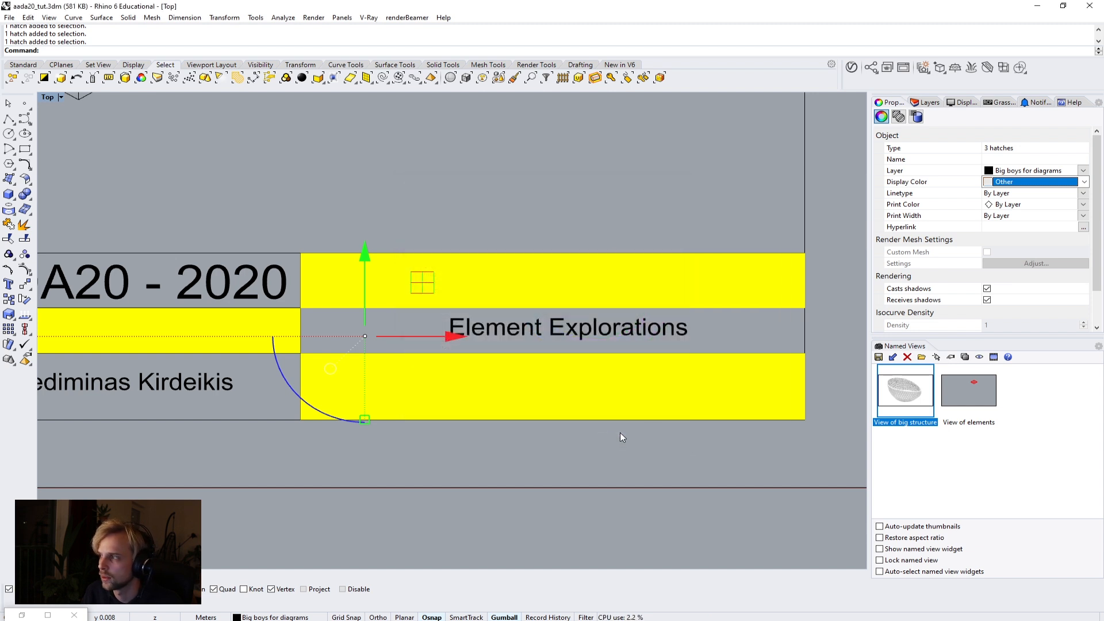
# Step: Set the print color of the three selected title block hatches to Light Gray
pyautogui.click(1084, 206)
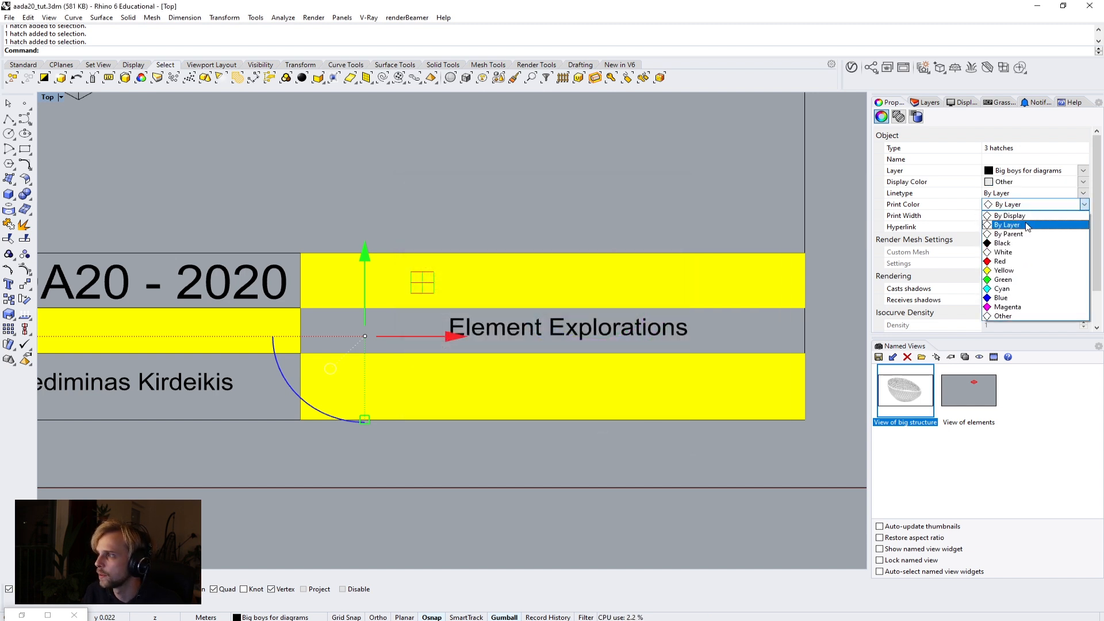
pyautogui.click(1003, 316)
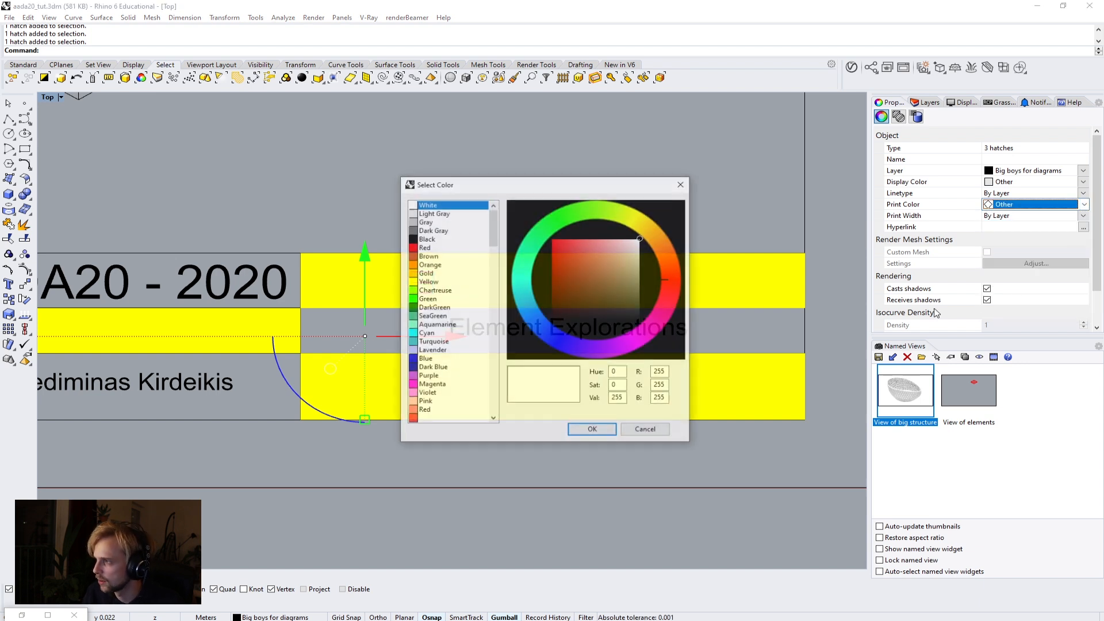
pyautogui.click(423, 213)
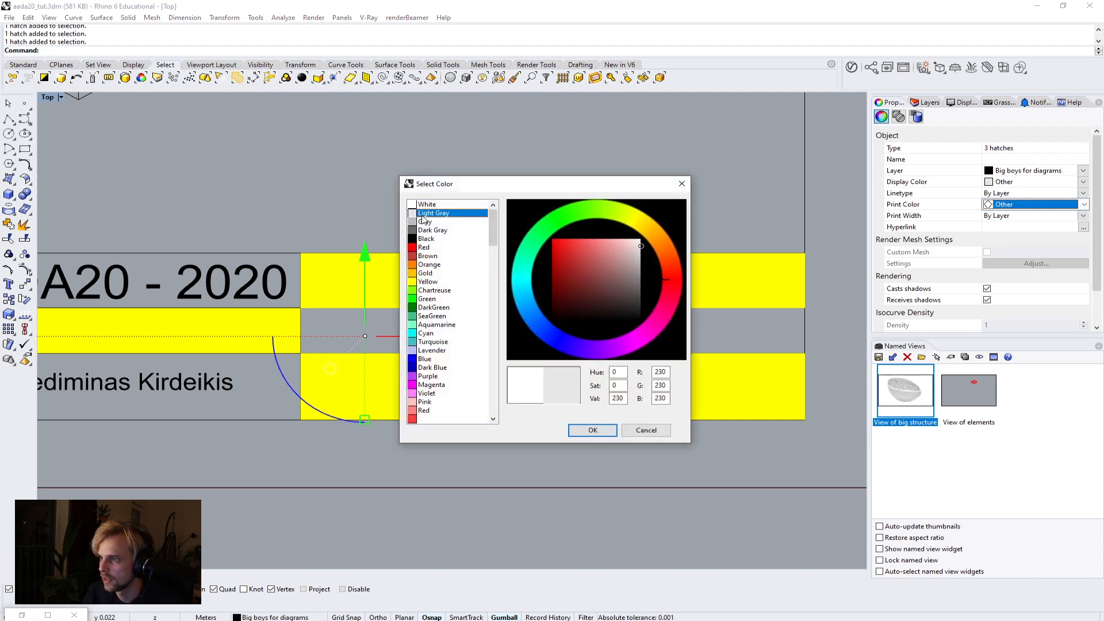
pyautogui.click(592, 430)
pyautogui.click(660, 198)
pyautogui.scroll(-3, 660, 197)
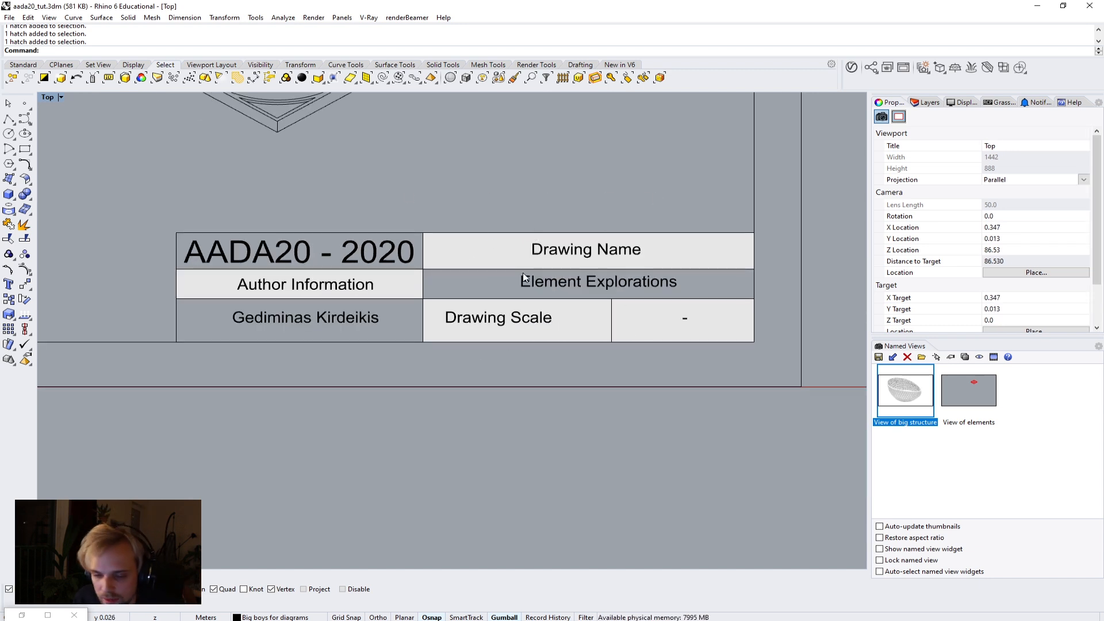
pyautogui.scroll(-1, 557, 330)
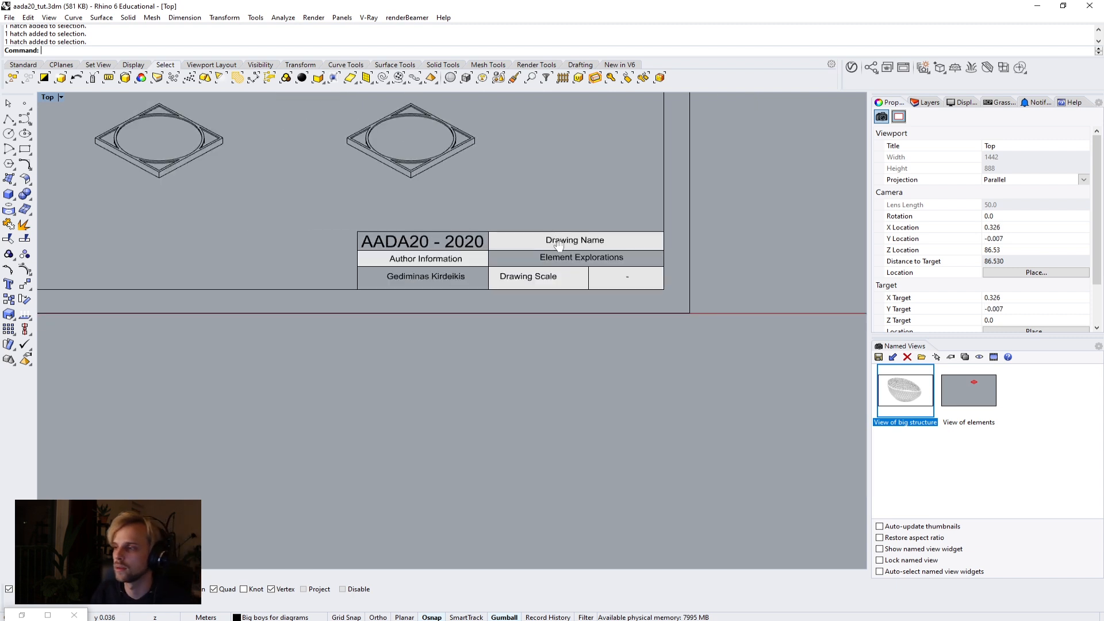
# Step: Shift the "Drawing Scale" text right so it is centred in its cell
pyautogui.scroll(3, 558, 329)
pyautogui.click(590, 313)
pyautogui.click(609, 342)
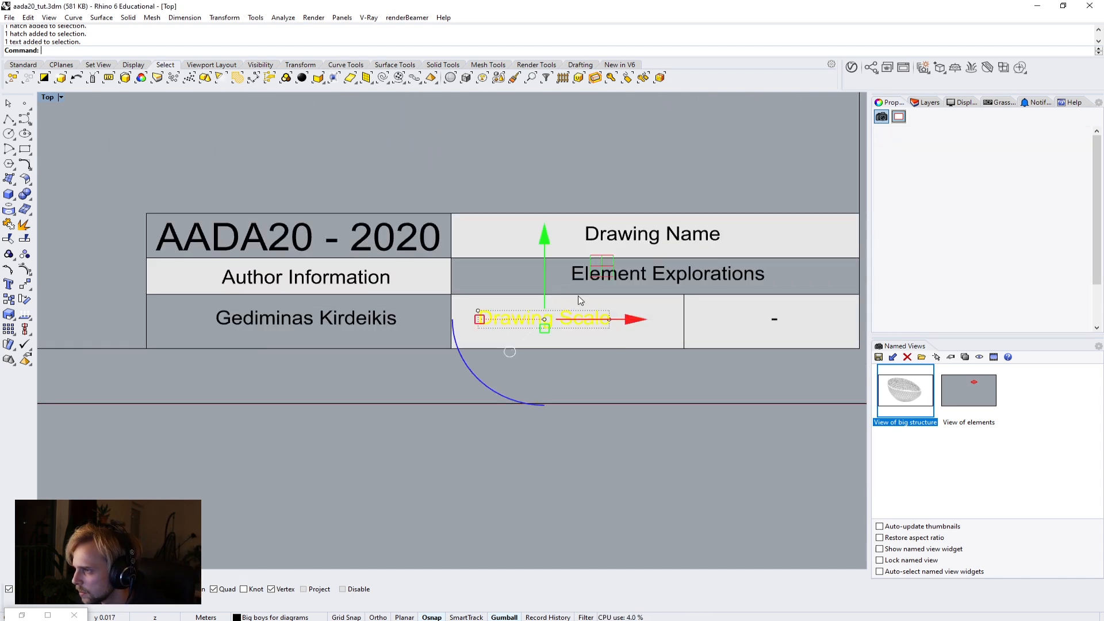
pyautogui.moveTo(601, 264); pyautogui.dragTo(620, 266)
pyautogui.click(532, 164)
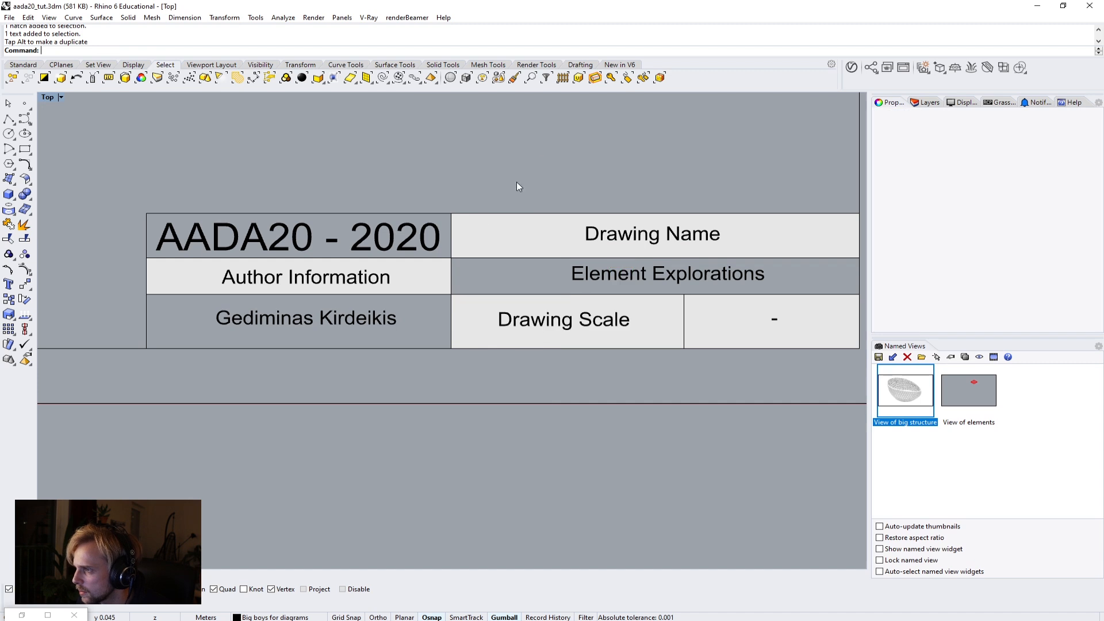
# Step: Nudge the author's name text slightly so it is centred in its title block cell
pyautogui.moveTo(419, 258); pyautogui.dragTo(474, 271, button='right')
pyautogui.click(397, 332)
pyautogui.moveTo(360, 261); pyautogui.dragTo(362, 265)
pyautogui.click(515, 213)
pyautogui.scroll(-4, 516, 222)
pyautogui.moveTo(492, 259); pyautogui.dragTo(569, 402, button='right')
pyautogui.scroll(-8, 435, 252)
pyautogui.scroll(-8, 568, 400)
pyautogui.scroll(4, 504, 352)
pyautogui.moveTo(521, 353); pyautogui.dragTo(567, 381, button='right')
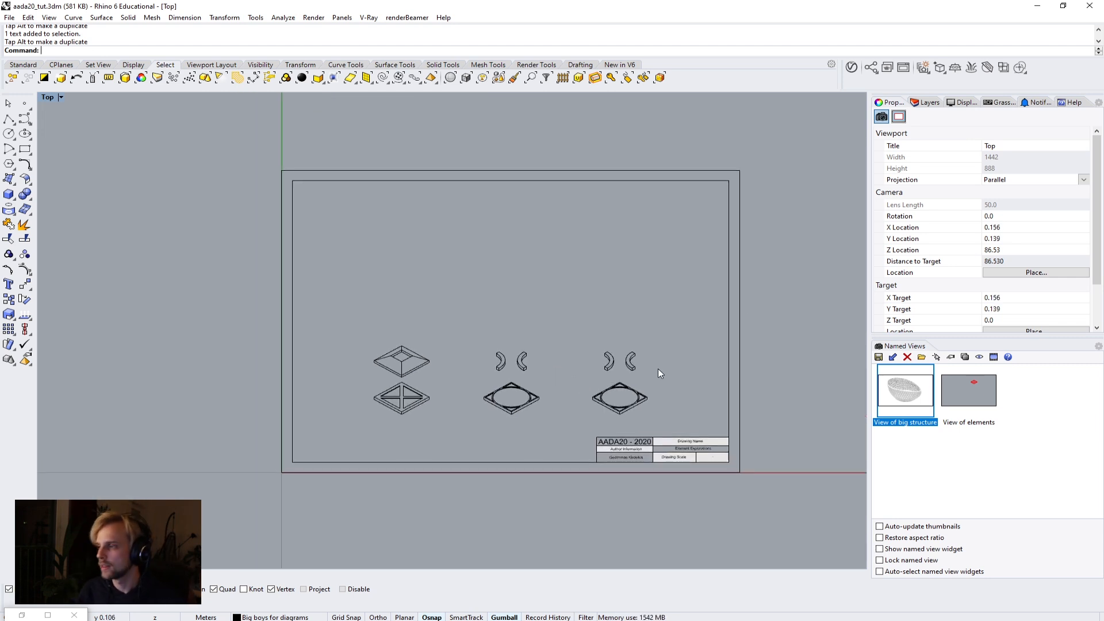
pyautogui.scroll(3, 606, 451)
pyautogui.click(693, 443)
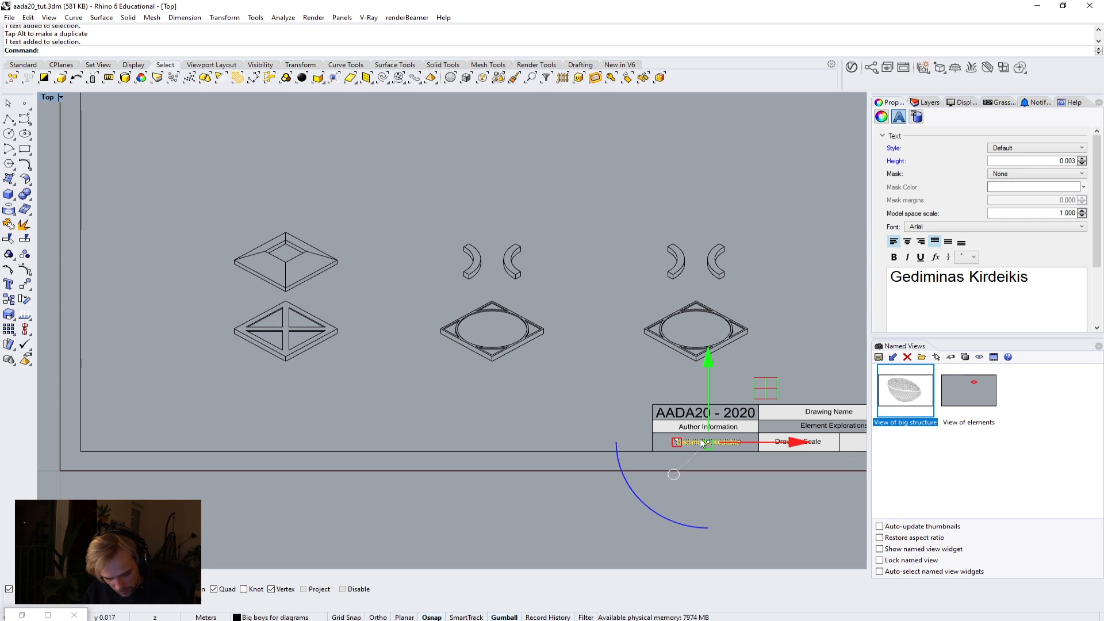
pyautogui.moveTo(765, 388); pyautogui.dragTo(341, 319)
pyautogui.scroll(8, 233, 392)
pyautogui.doubleClick(347, 354)
pyautogui.click(296, 397)
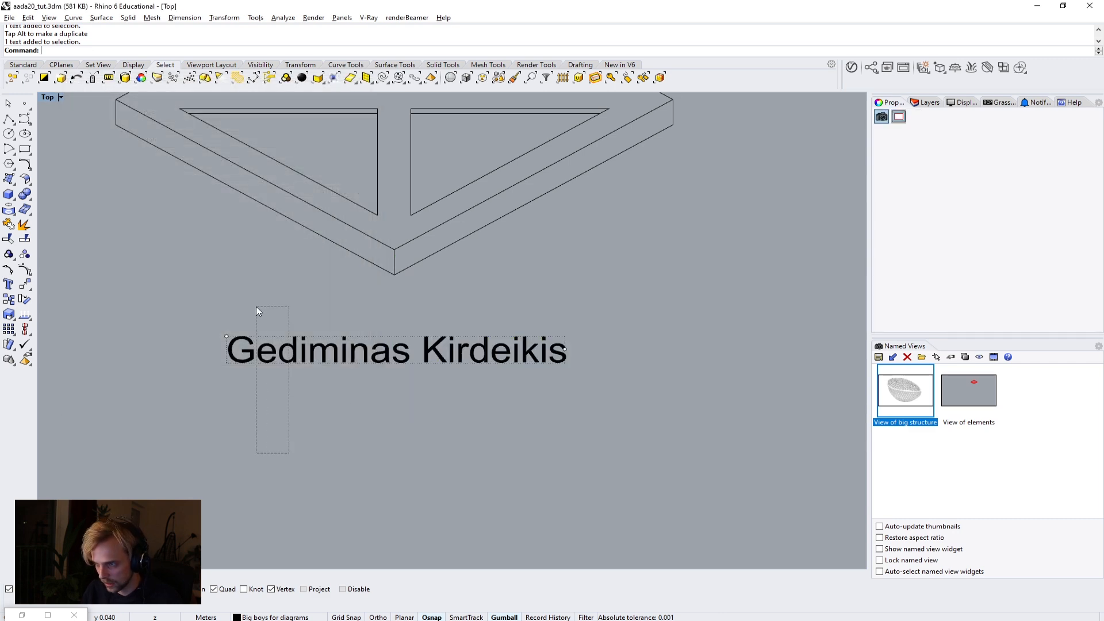
pyautogui.press('Delete')
# Step: Copy the "AADA20 - 2020" text from the title block to just below the first element
pyautogui.scroll(-3, 256, 310)
pyautogui.scroll(-4, 620, 352)
pyautogui.scroll(5, 620, 352)
pyautogui.click(581, 373)
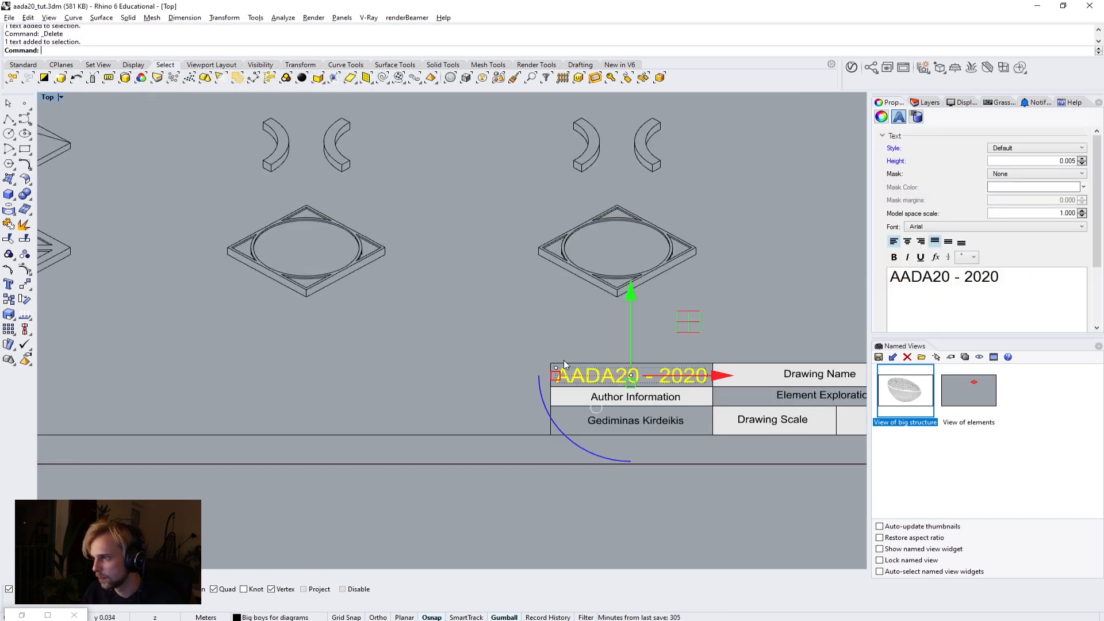
pyautogui.scroll(-3, 678, 327)
pyautogui.moveTo(699, 315); pyautogui.dragTo(269, 283)
pyautogui.click(170, 340)
# Step: Change the copied text below the first element to "Version 1"
pyautogui.scroll(2, 171, 340)
pyautogui.click(215, 315)
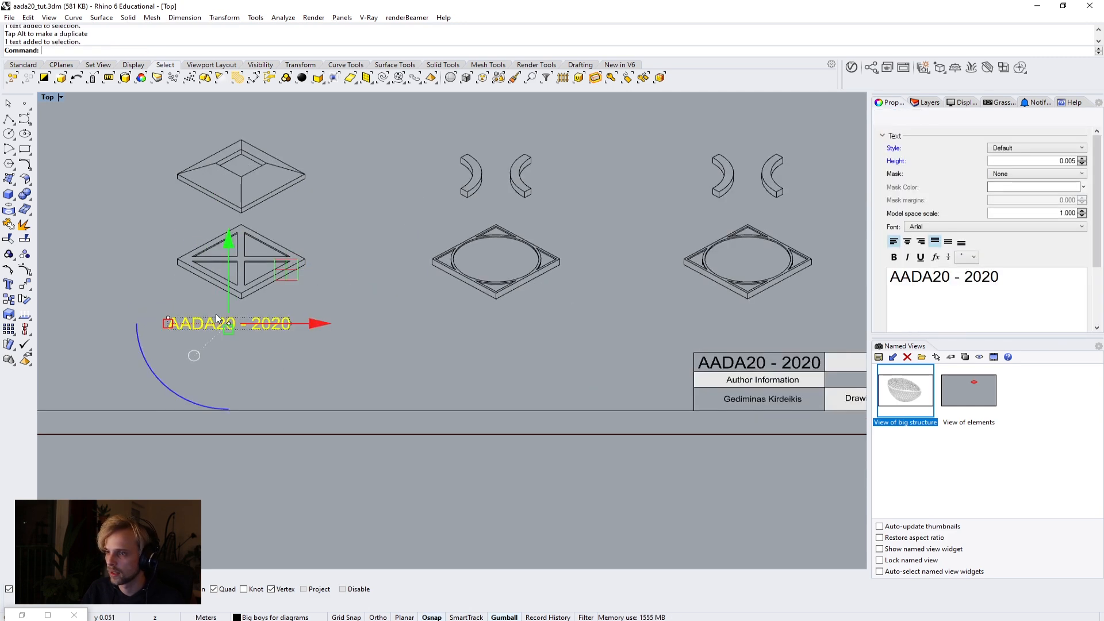
pyautogui.scroll(6, 177, 325)
pyautogui.doubleClick(204, 344)
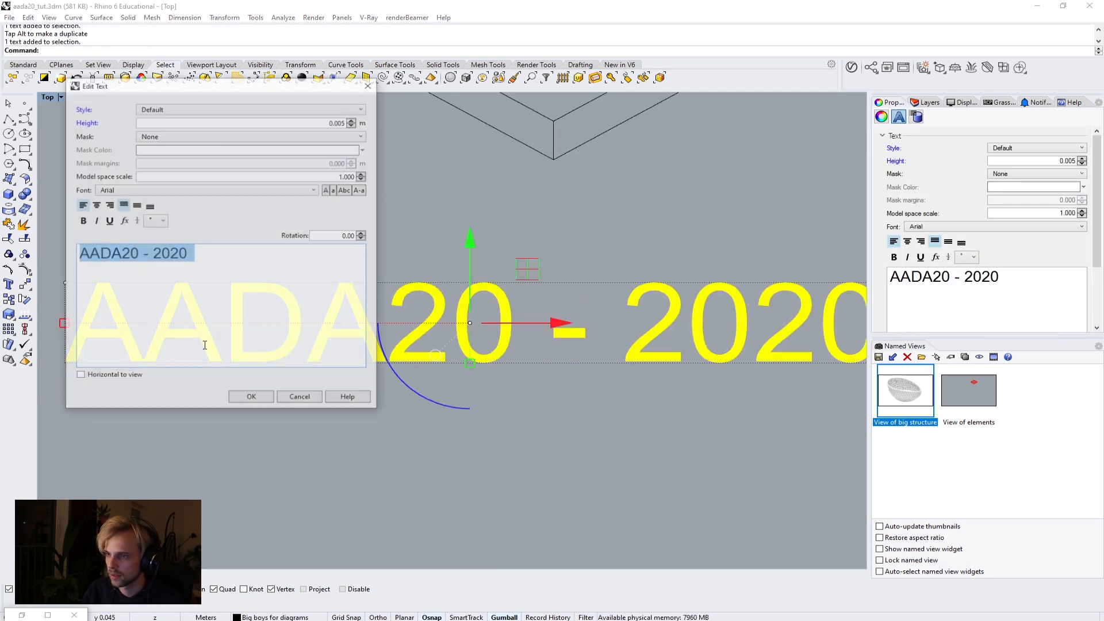
pyautogui.write('Versio')
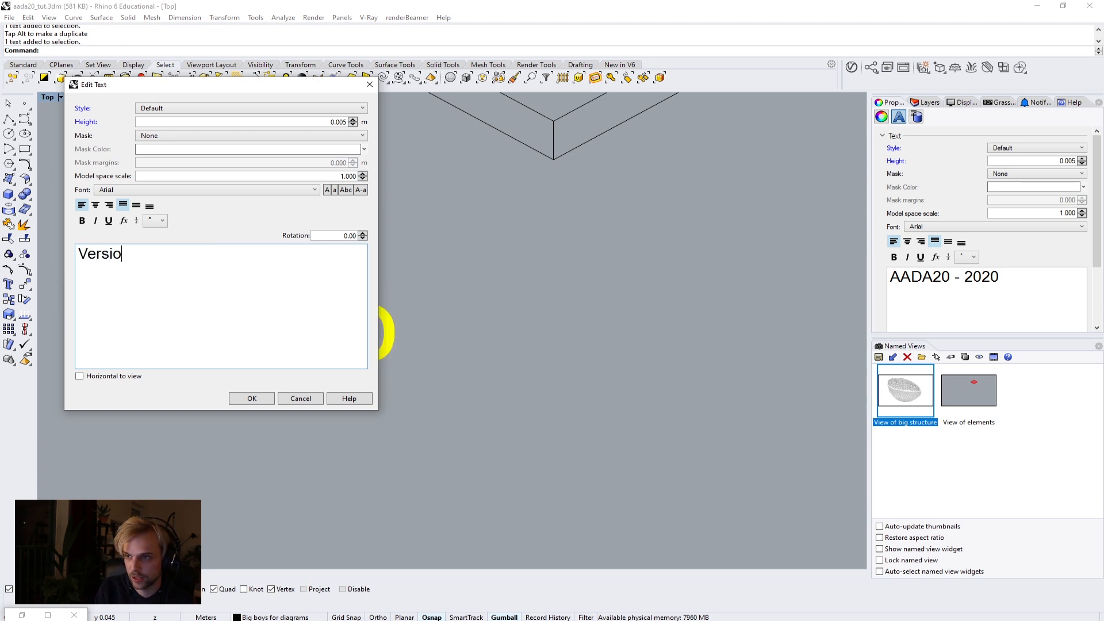
pyautogui.write('n 1')
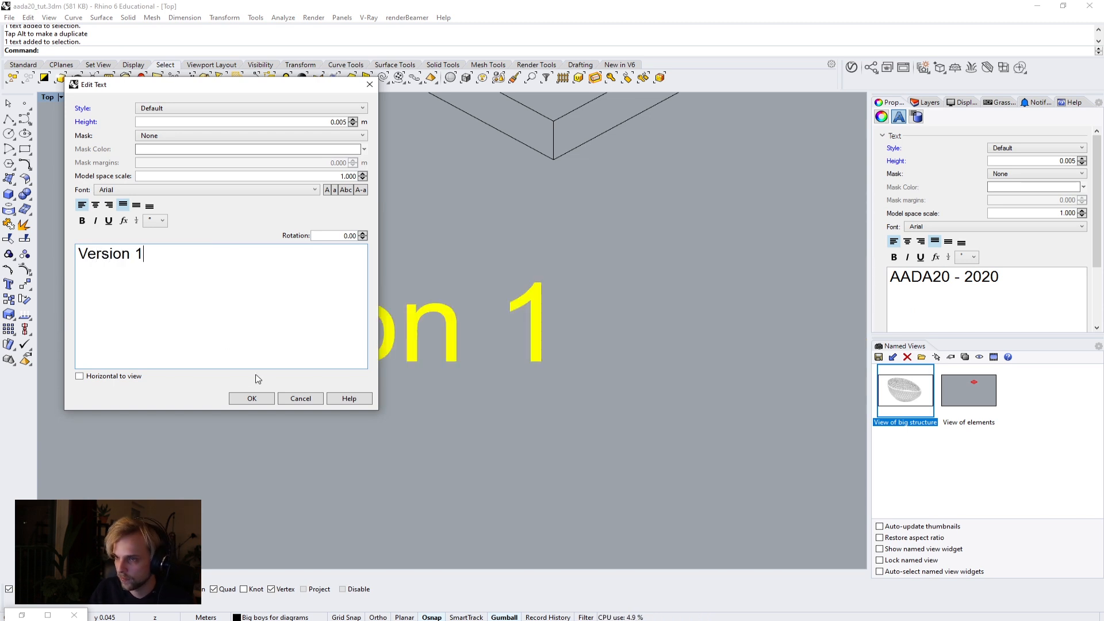
pyautogui.click(233, 399)
pyautogui.scroll(-2, 391, 385)
# Step: Centre the "Version 1" label under the first element and copy it beneath the other two elements
pyautogui.click(388, 375)
pyautogui.scroll(-5, 391, 378)
pyautogui.scroll(-2, 392, 377)
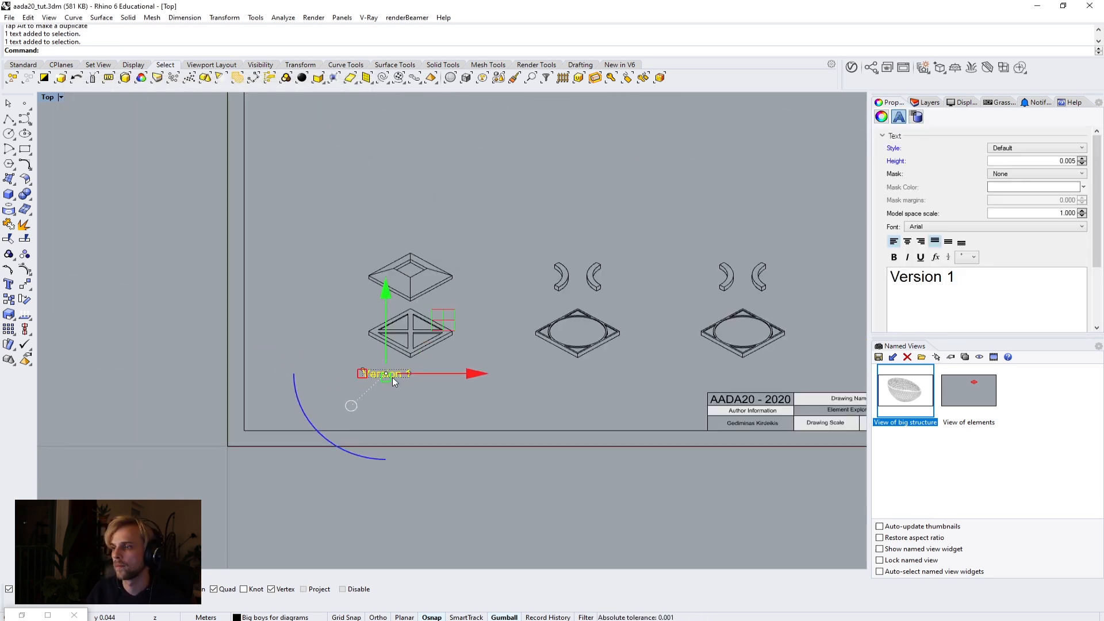
pyautogui.moveTo(450, 372); pyautogui.dragTo(828, 374)
pyautogui.press('alt')
# Step: Change the label below the second element to "Version 2"
pyautogui.click(568, 382)
pyautogui.scroll(3, 575, 377)
pyautogui.doubleClick(614, 373)
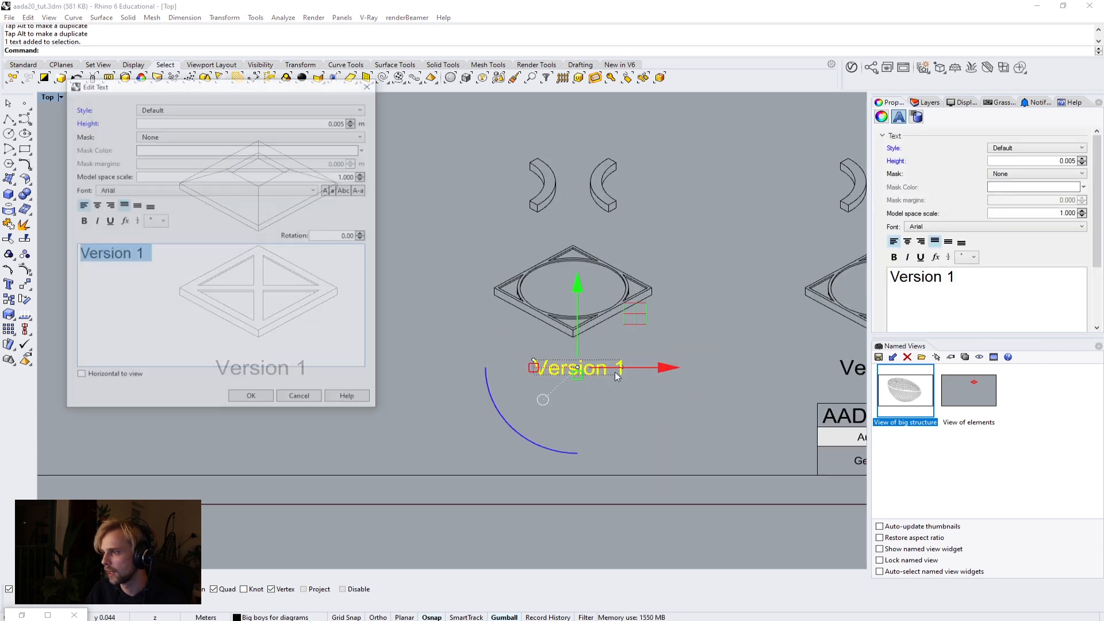
pyautogui.click(186, 264)
pyautogui.press('BackSpace')
pyautogui.press('BackSpace')
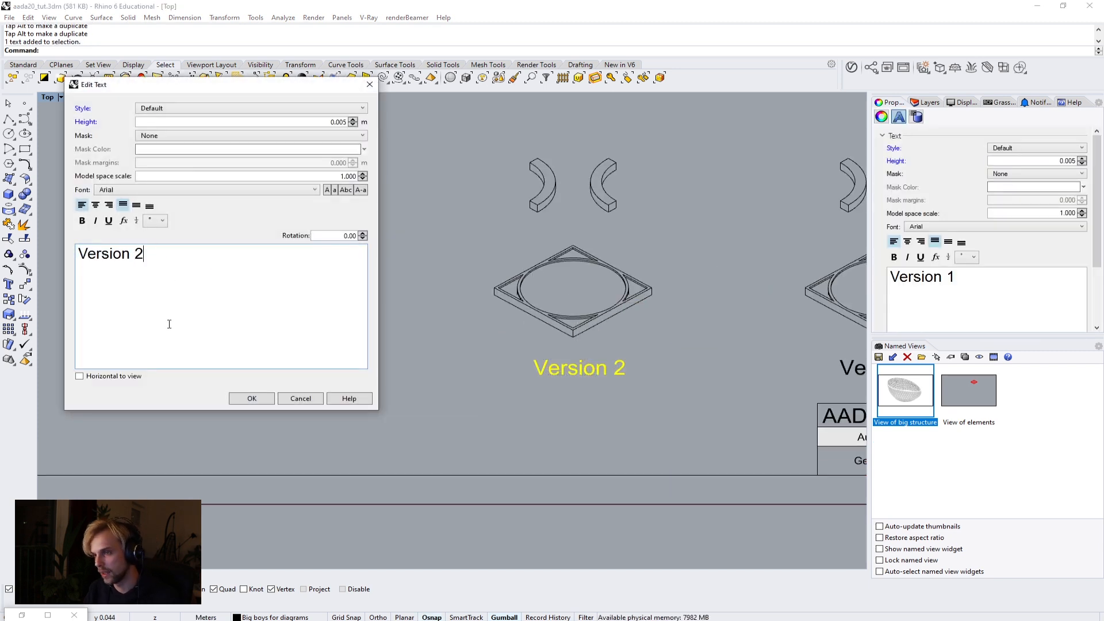
pyautogui.click(251, 400)
pyautogui.click(496, 420)
# Step: Change the label below the third element to "Version 3"
pyautogui.moveTo(659, 420); pyautogui.dragTo(323, 419, button='right')
pyautogui.scroll(6, 571, 382)
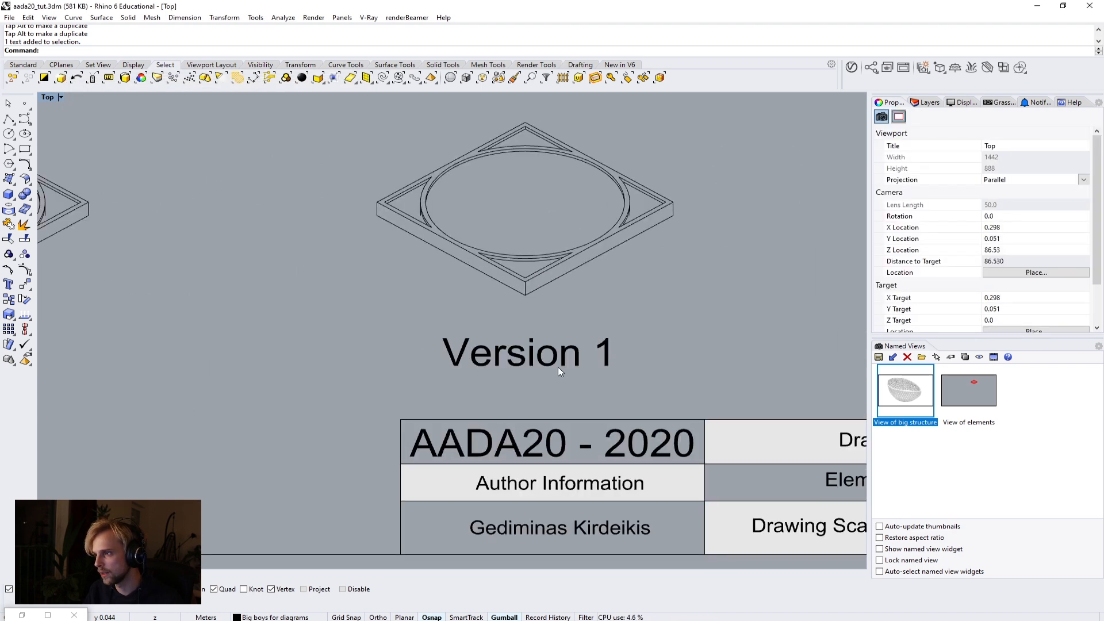
pyautogui.click(608, 365)
pyautogui.scroll(4, 575, 362)
pyautogui.doubleClick(561, 358)
pyautogui.click(177, 254)
pyautogui.press('BackSpace')
pyautogui.write('3')
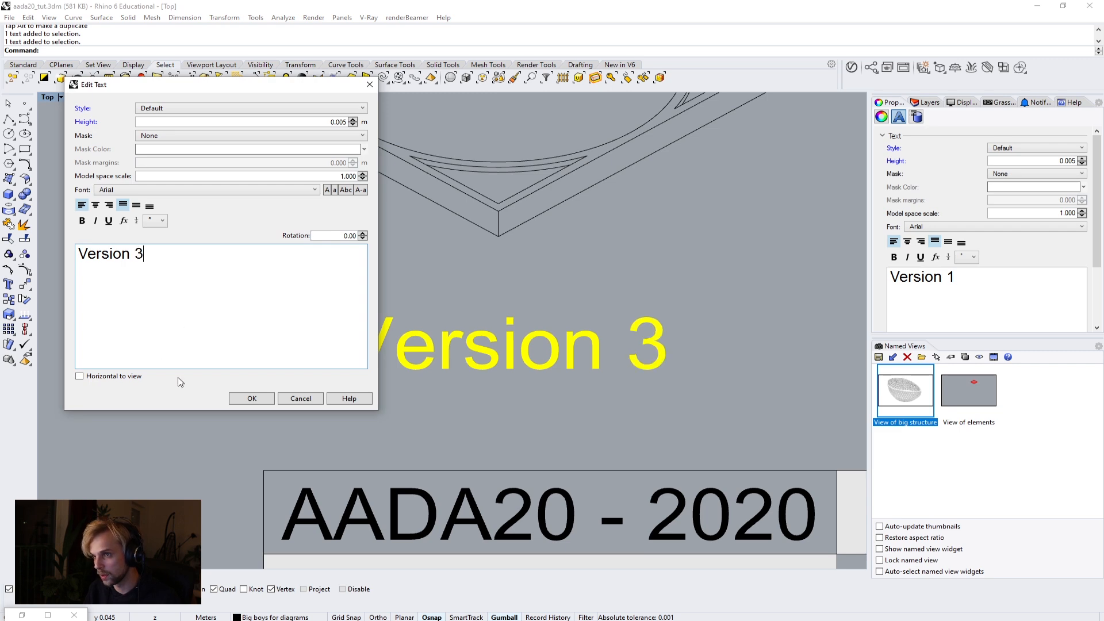
pyautogui.click(253, 399)
# Step: Examine the labelled elements up close and the layout of the whole sheet
pyautogui.scroll(-3, 347, 282)
pyautogui.moveTo(327, 255); pyautogui.dragTo(512, 386, button='right')
pyautogui.scroll(5, 523, 345)
pyautogui.scroll(-10, 564, 358)
pyautogui.scroll(-6, 367, 322)
pyautogui.moveTo(152, 341); pyautogui.dragTo(419, 347, button='right')
pyautogui.scroll(4, 215, 367)
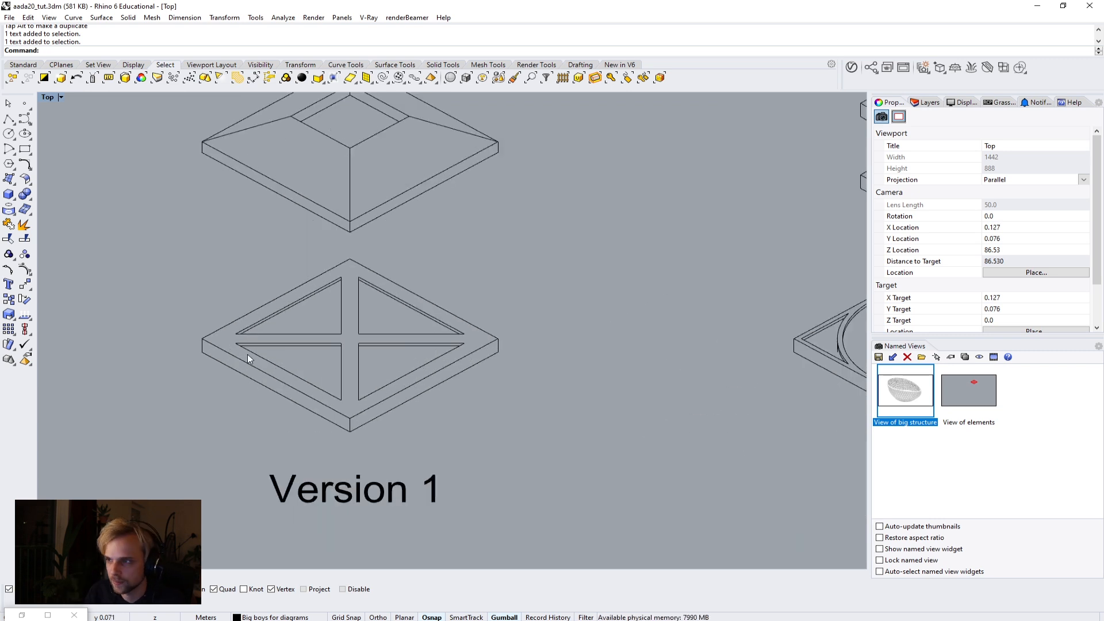
pyautogui.scroll(-5, 248, 355)
pyautogui.scroll(-8, 350, 360)
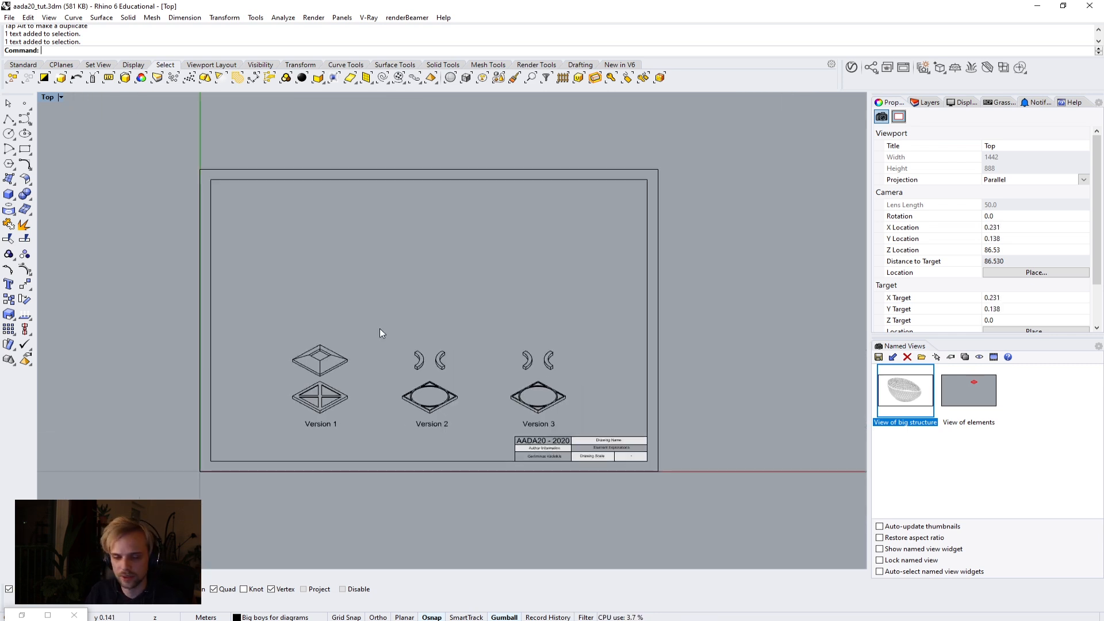
pyautogui.scroll(2, 380, 333)
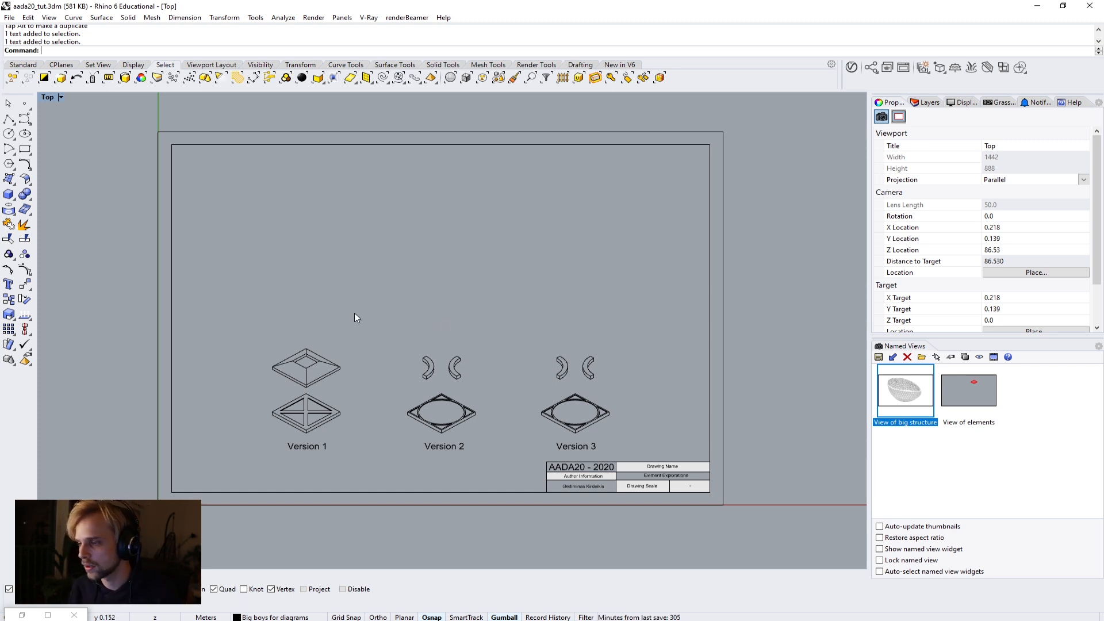
pyautogui.scroll(-3, 357, 319)
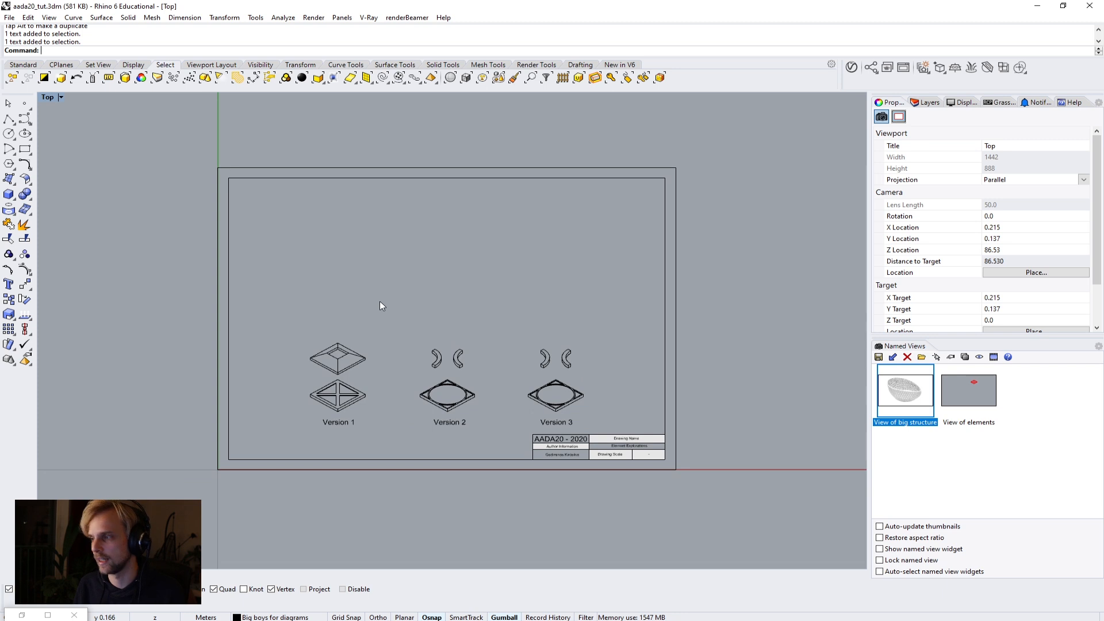
pyautogui.scroll(2, 380, 302)
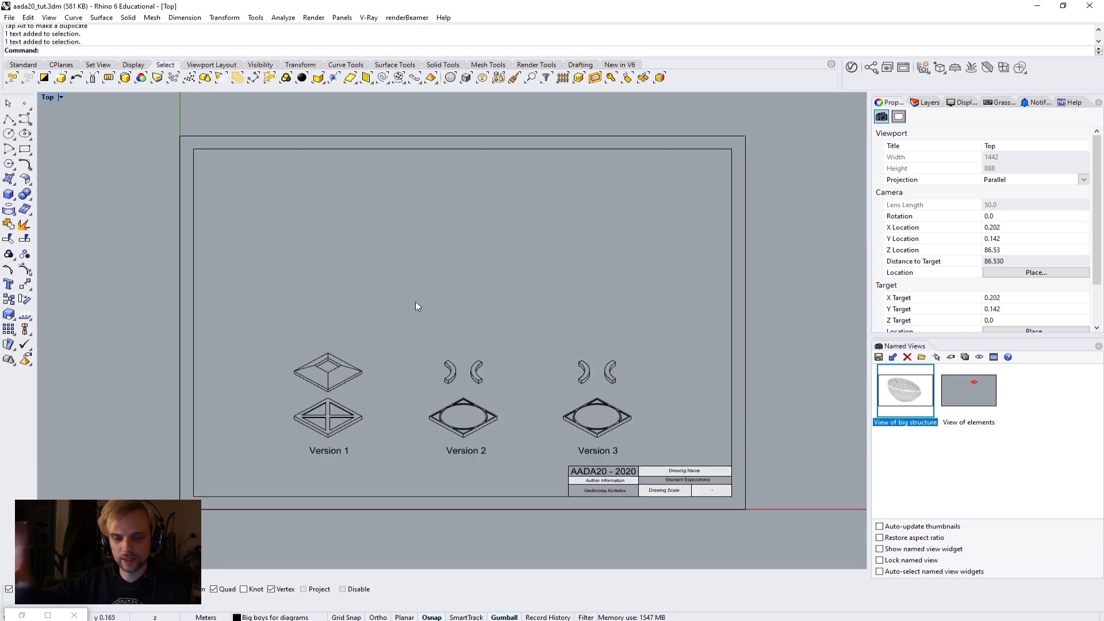
# Step: Open the print setup with the Print command and move the dialog aside so the drawing stays accessible
pyautogui.hotkey('ctrl', 'p')
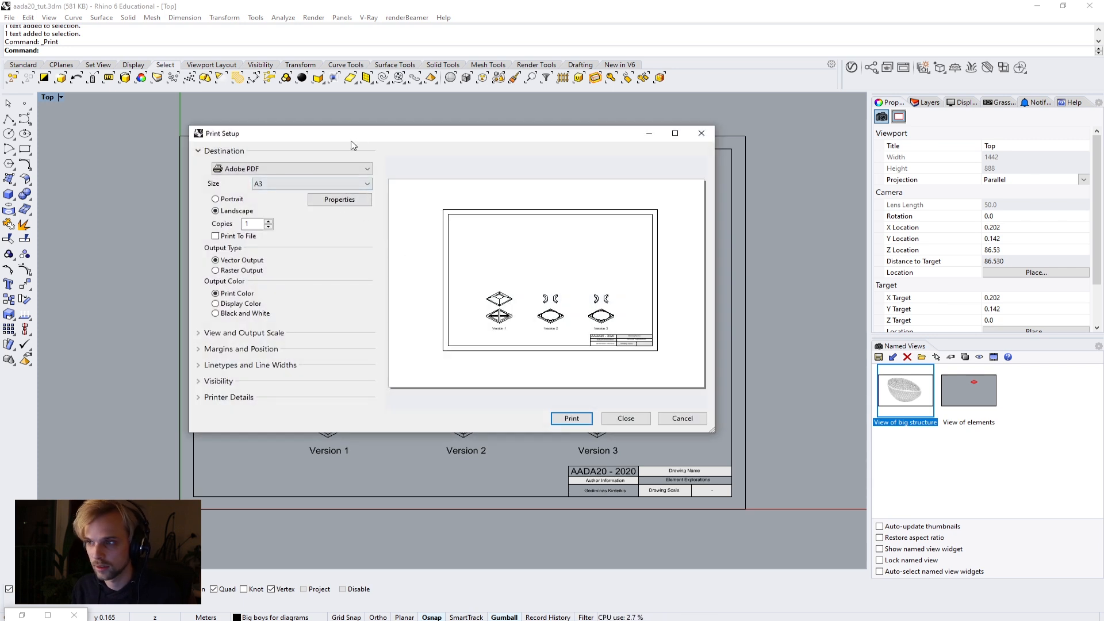
pyautogui.click(649, 422)
pyautogui.write('Print')
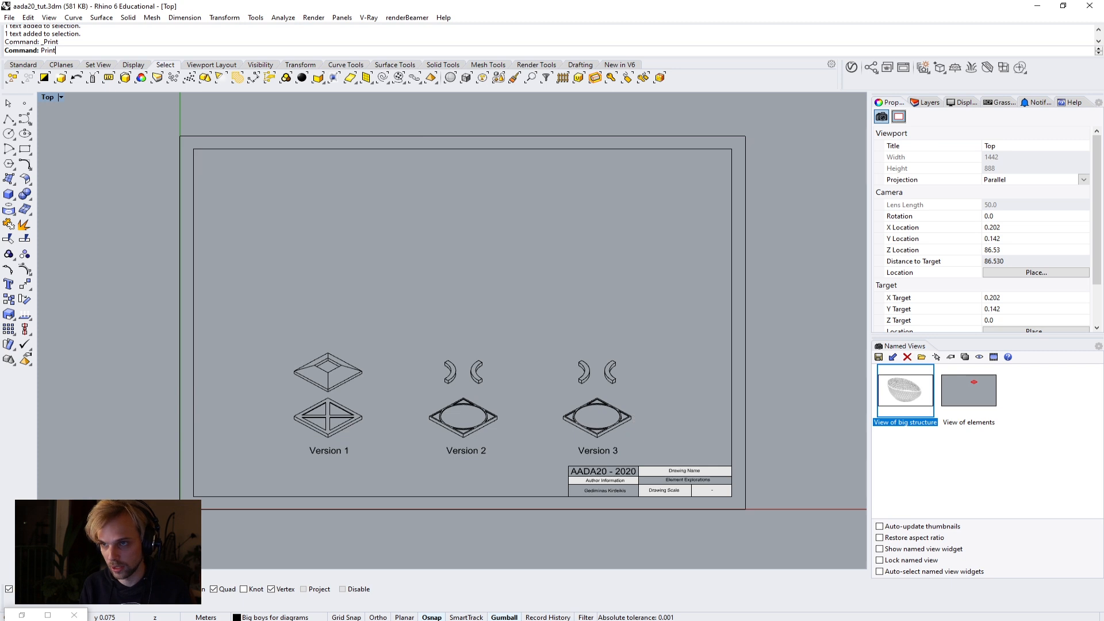
pyautogui.press('Return')
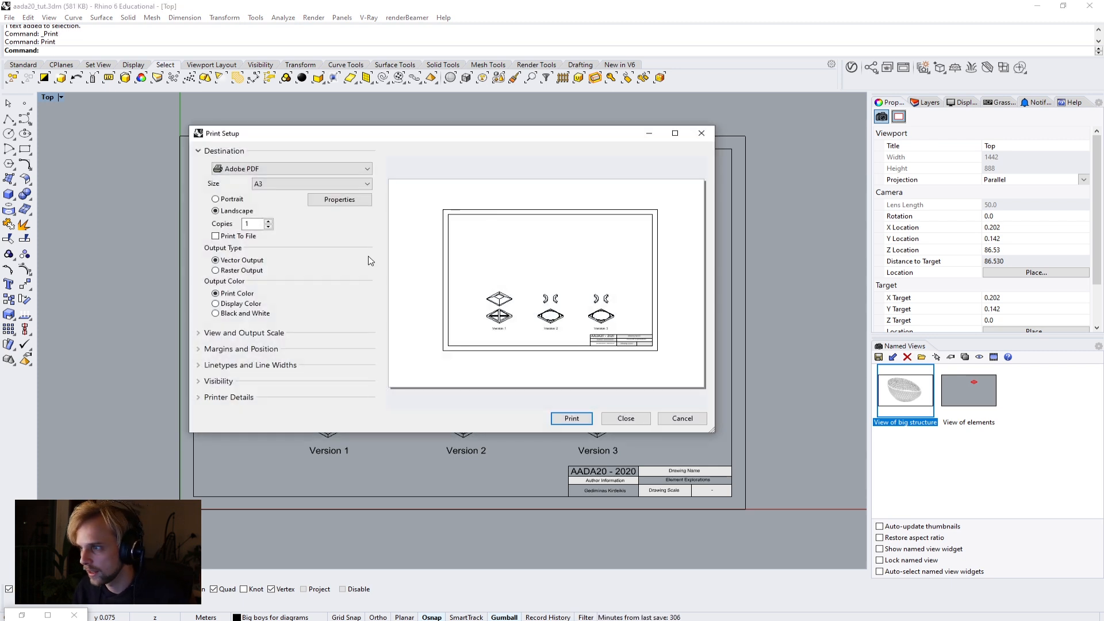
pyautogui.moveTo(426, 139); pyautogui.dragTo(782, 47)
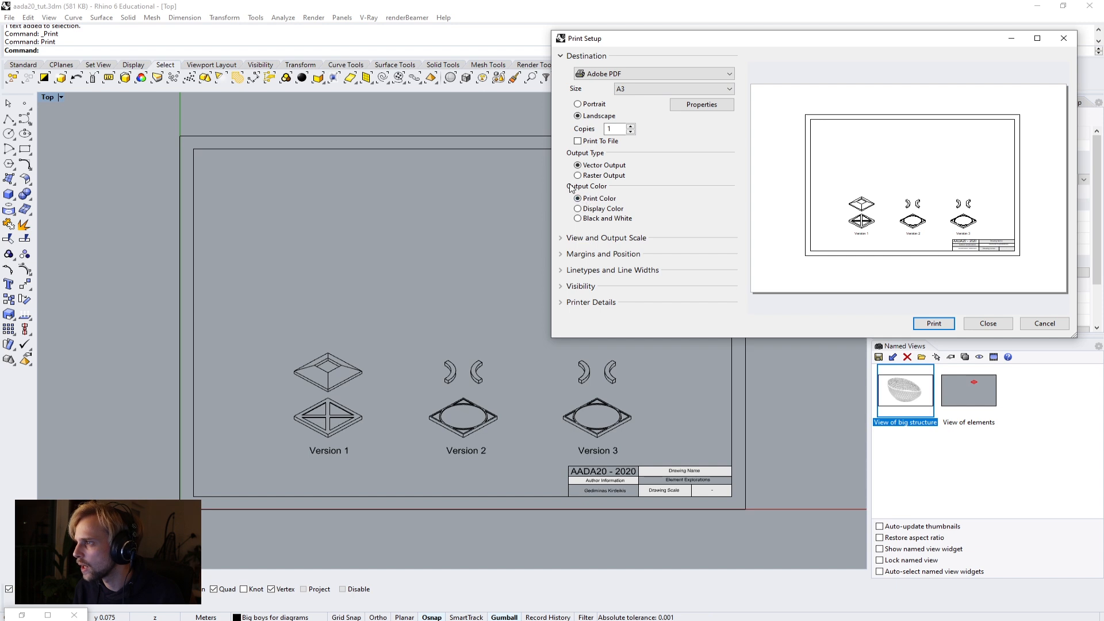
# Step: Set the print area to a Window spanning opposite corners of the sheet's outer frame and bring up the scale settings
pyautogui.click(573, 238)
pyautogui.moveTo(733, 218); pyautogui.dragTo(737, 261)
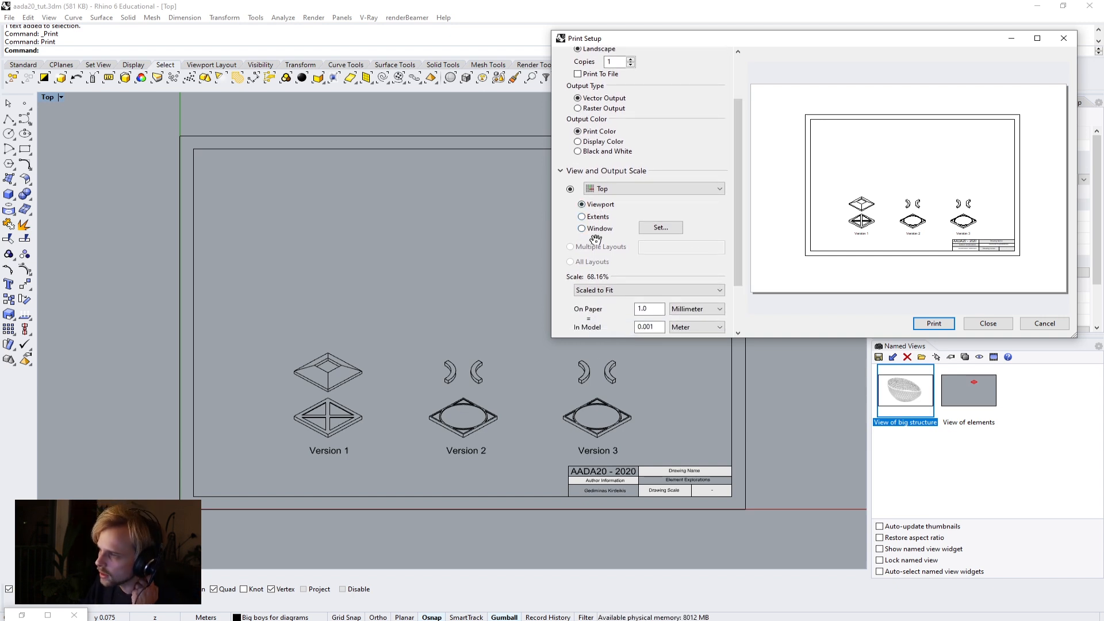
pyautogui.click(582, 228)
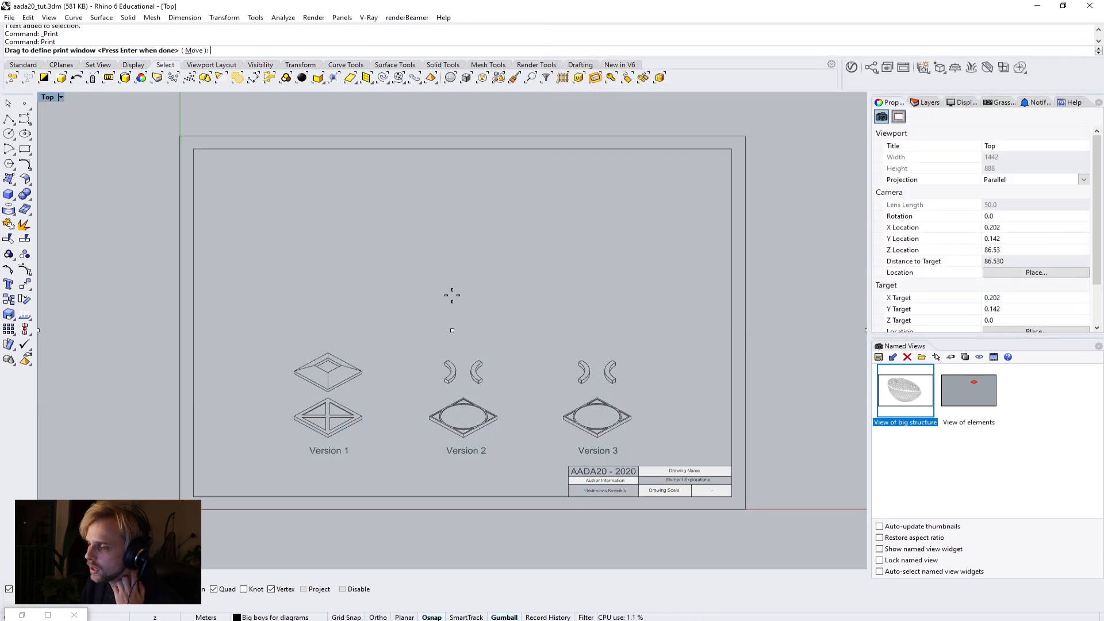
pyautogui.click(181, 507)
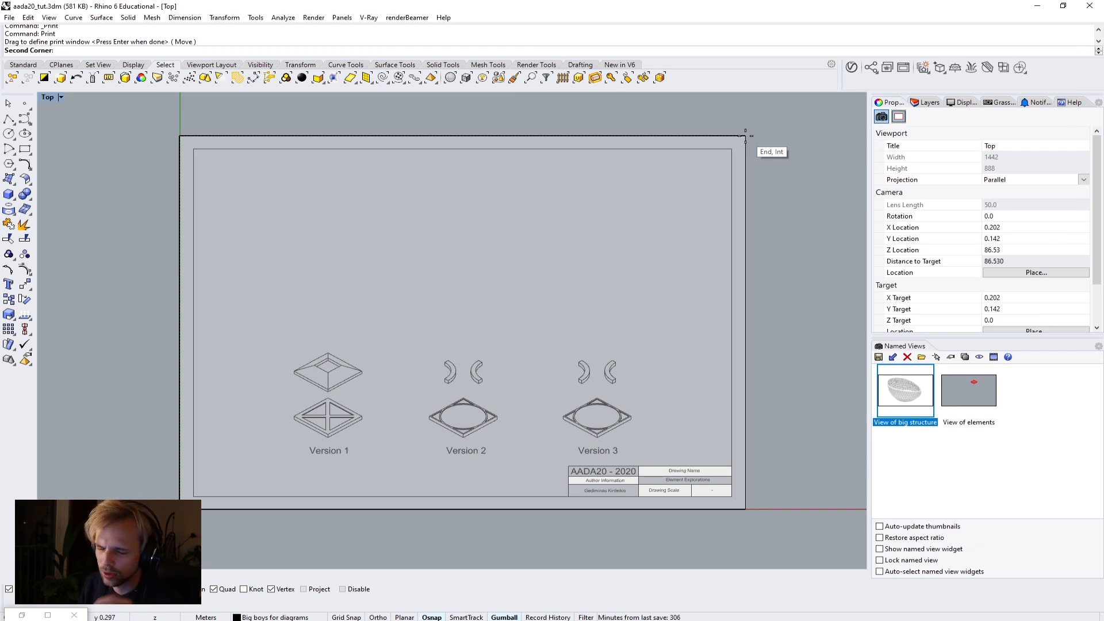
pyautogui.click(746, 136)
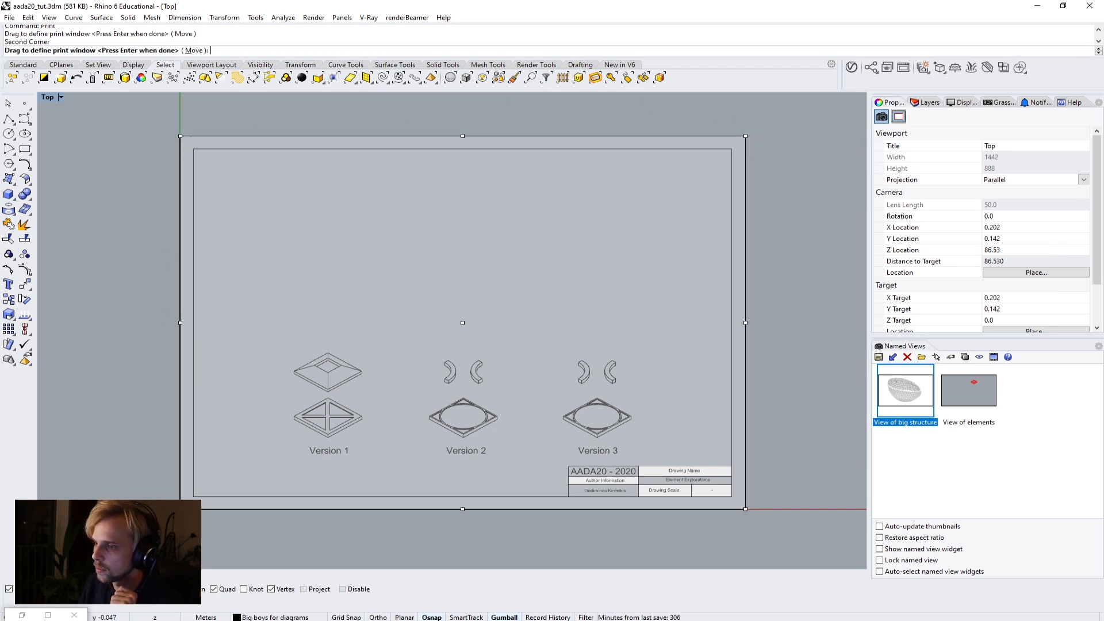
pyautogui.press('Return')
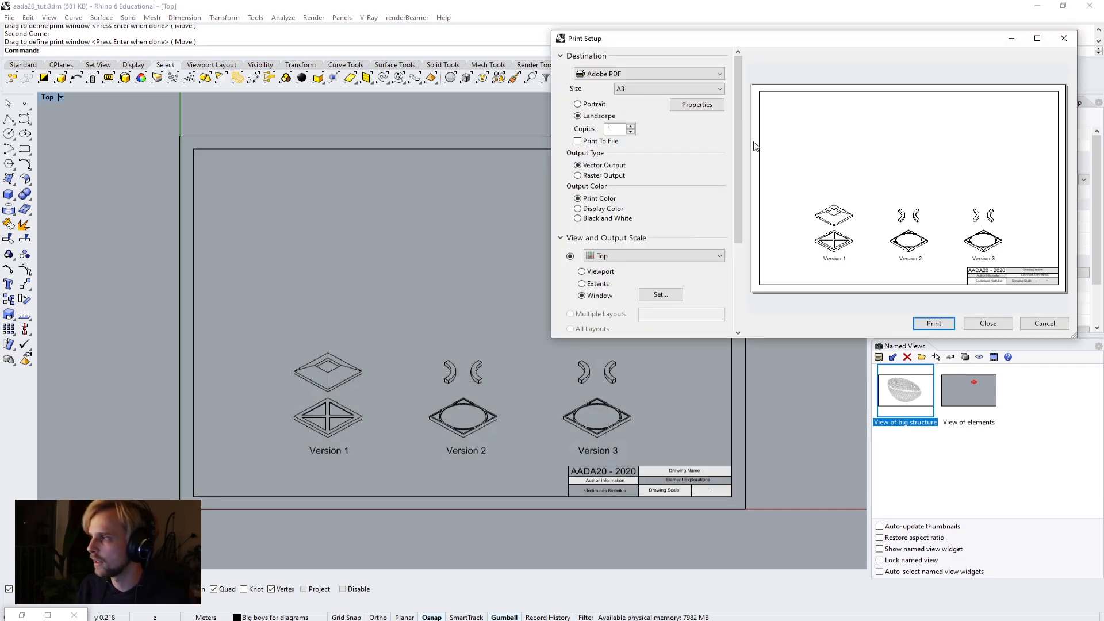
pyautogui.moveTo(737, 136); pyautogui.dragTo(736, 211)
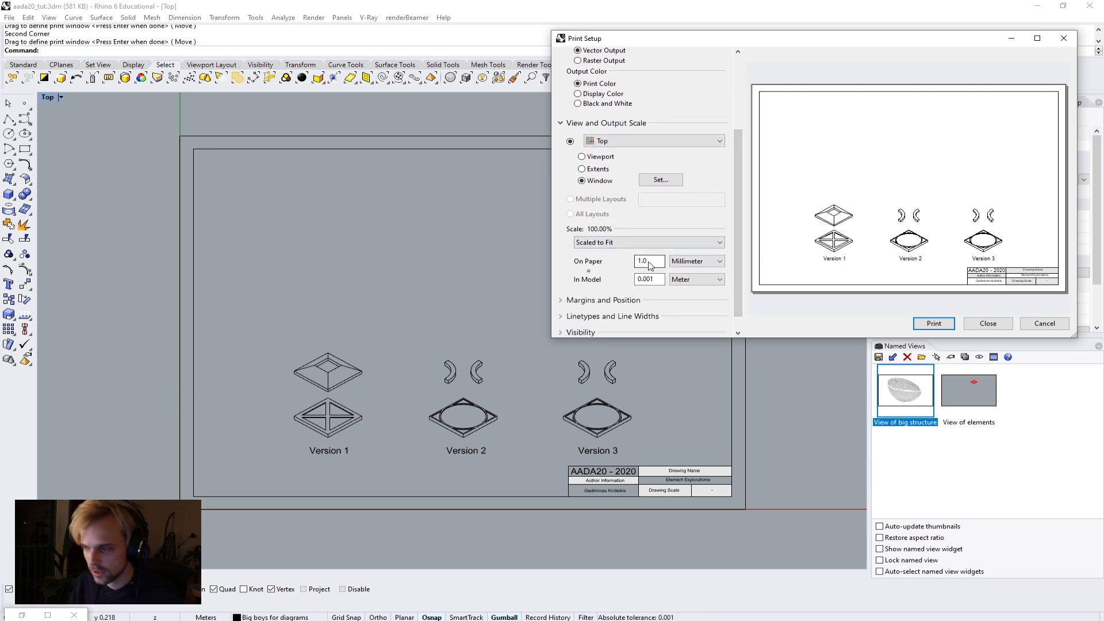
# Step: Set the on-paper scale unit to Meter and start printing the sheet
pyautogui.click(700, 264)
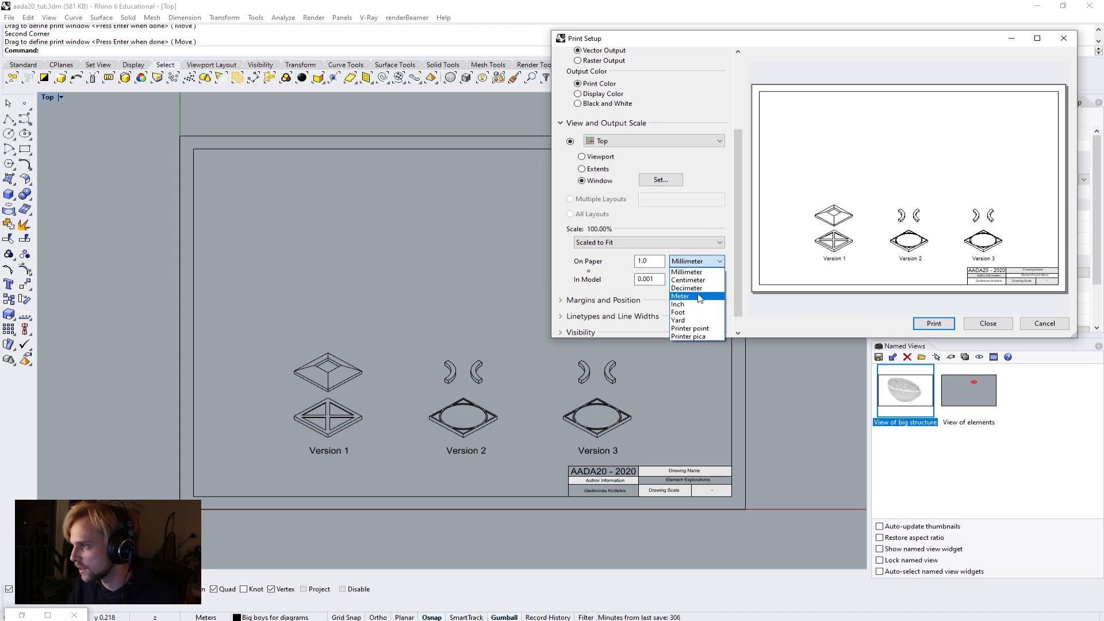
pyautogui.click(698, 287)
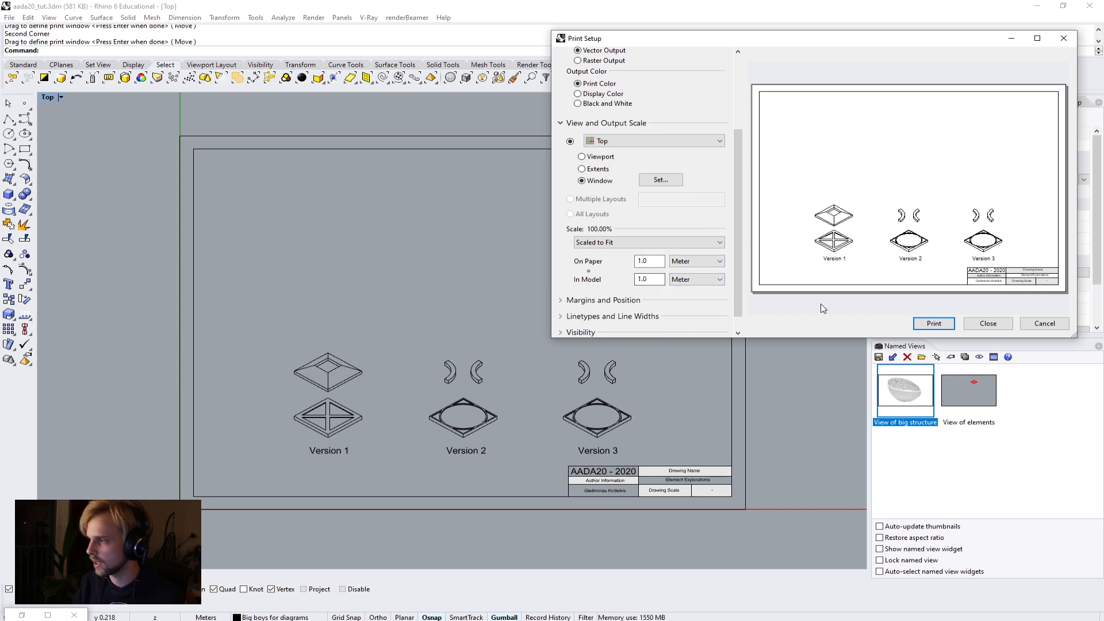
pyautogui.click(932, 324)
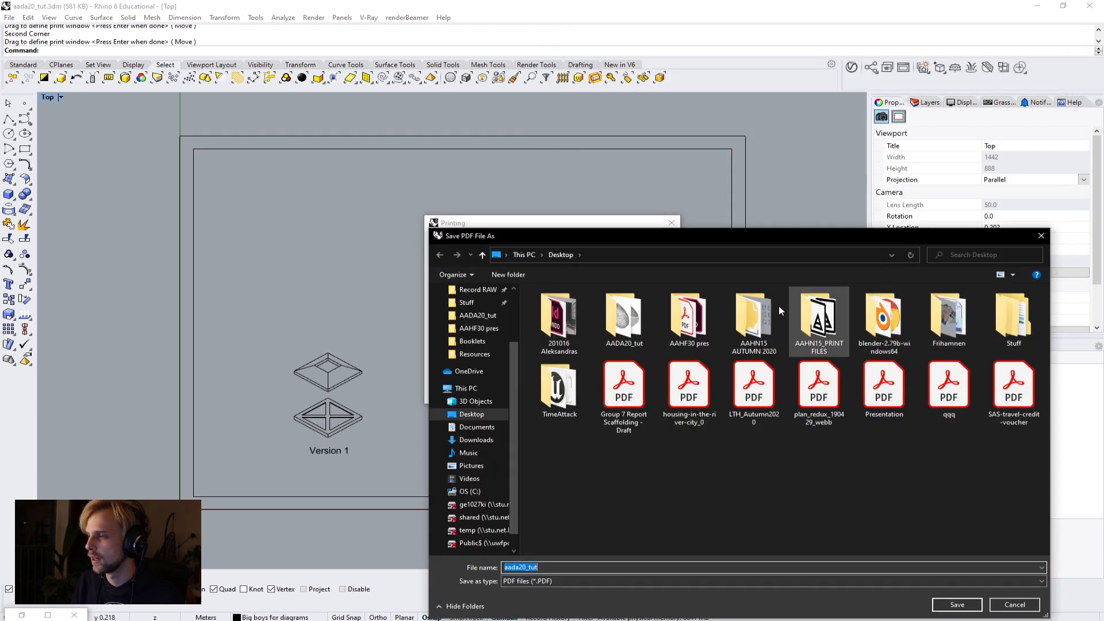
# Step: Save the print as Rhino_pdf_RAW in the AADA20_tut folder on the Desktop, then close the opened PDF
pyautogui.doubleClick(628, 336)
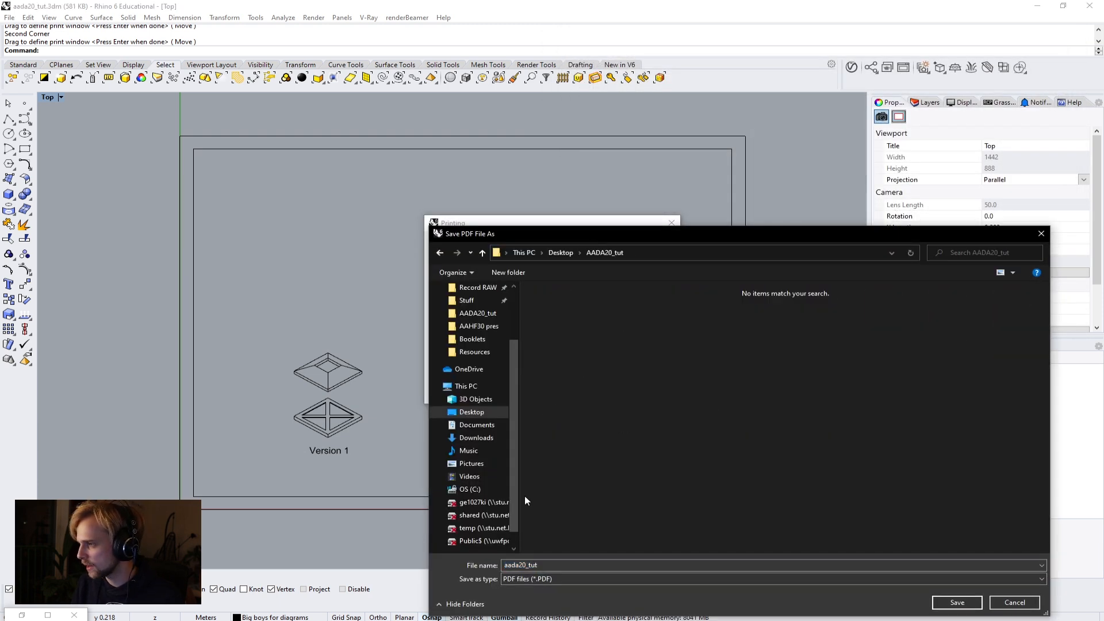
pyautogui.click(576, 568)
pyautogui.hotkey('ctrl', 'a')
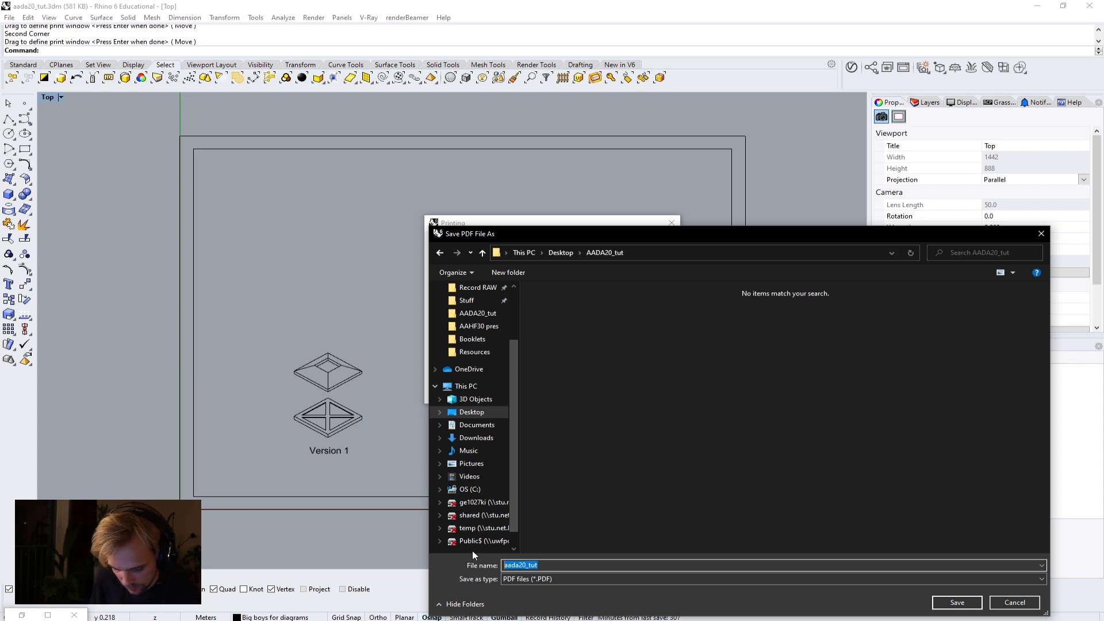
pyautogui.write('Rhino_pdf_RAW')
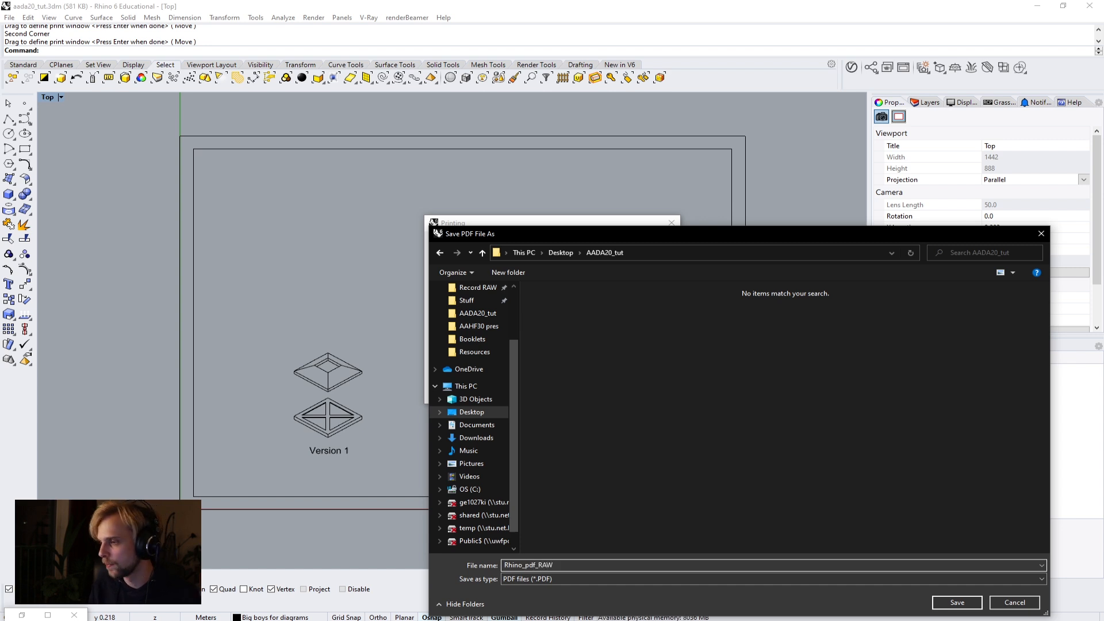
pyautogui.click(958, 602)
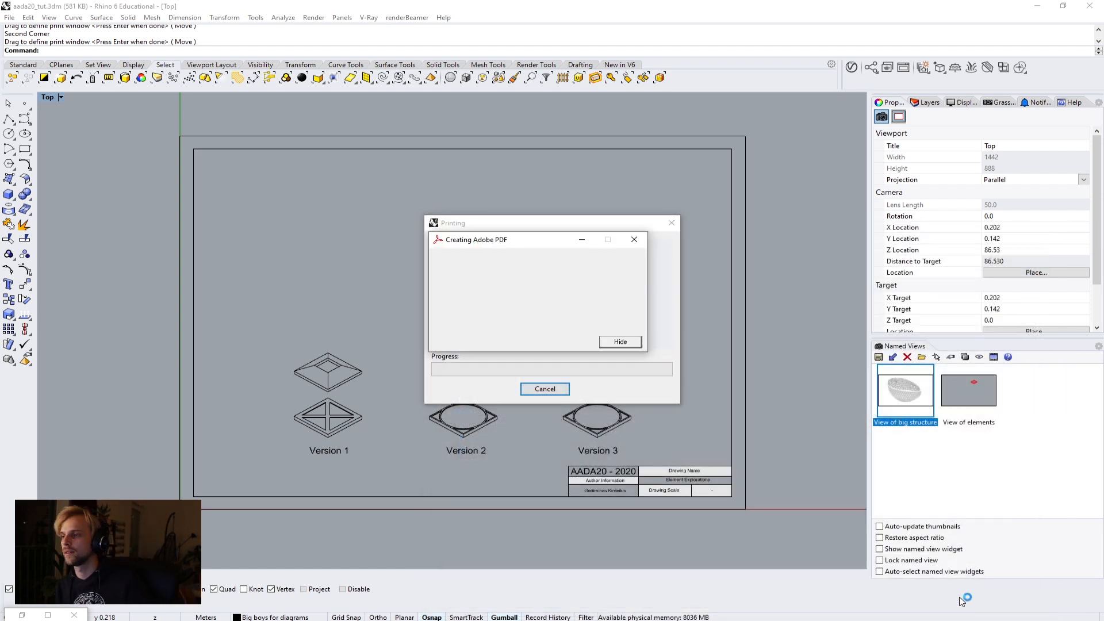
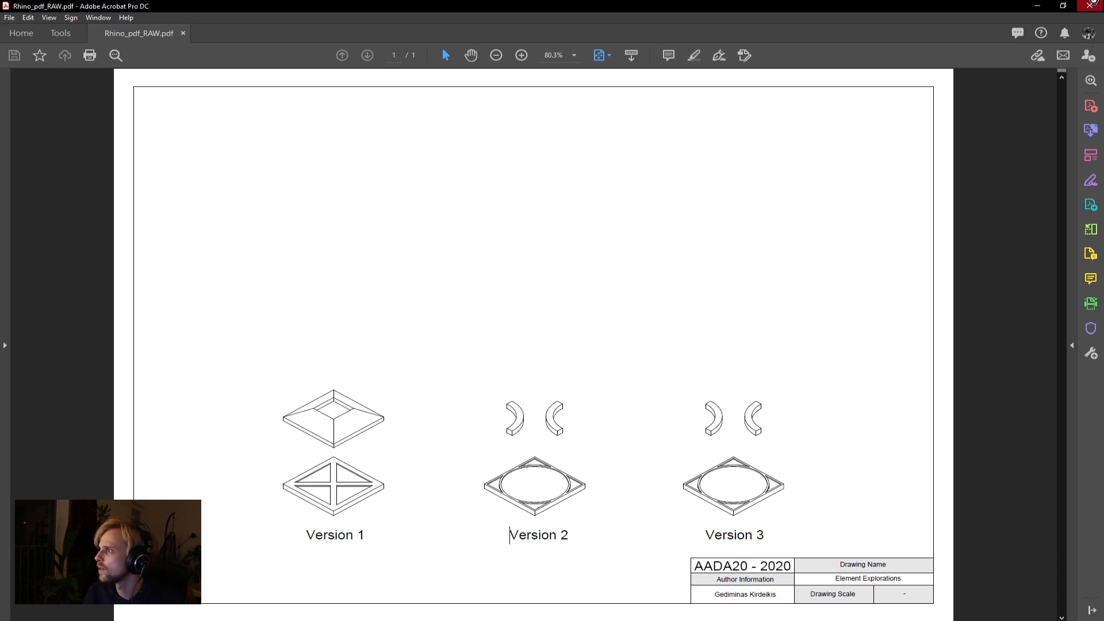
pyautogui.click(1089, 6)
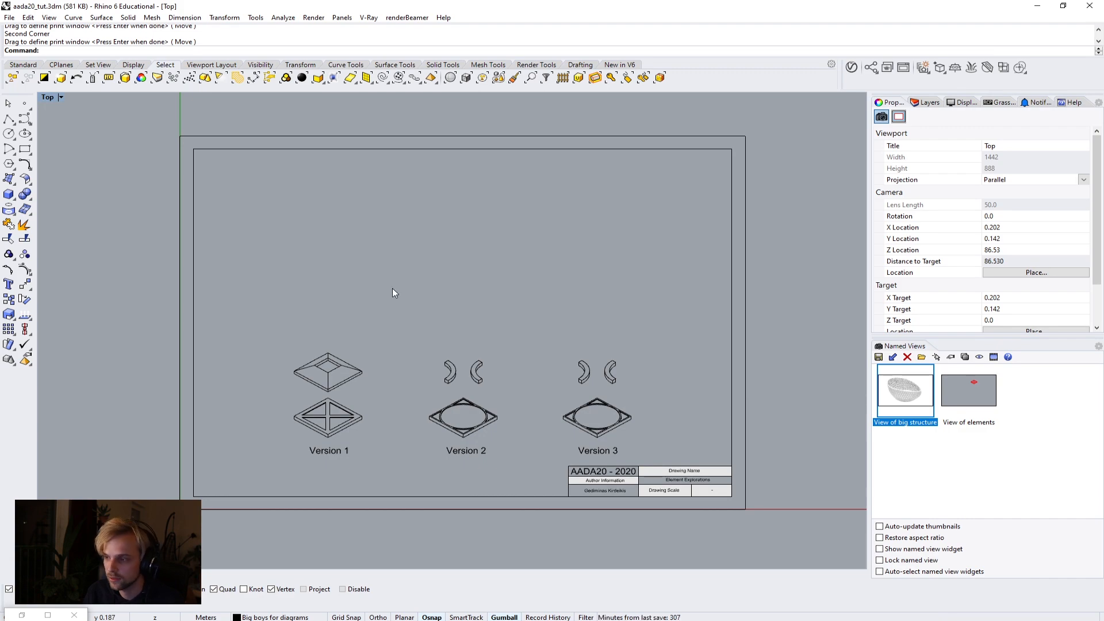
# Step: Switch to Photoshop and bring in Rhino_pdf_RAW from the AADA20_tut folder for import
pyautogui.hotkey('alt', 'Tab')
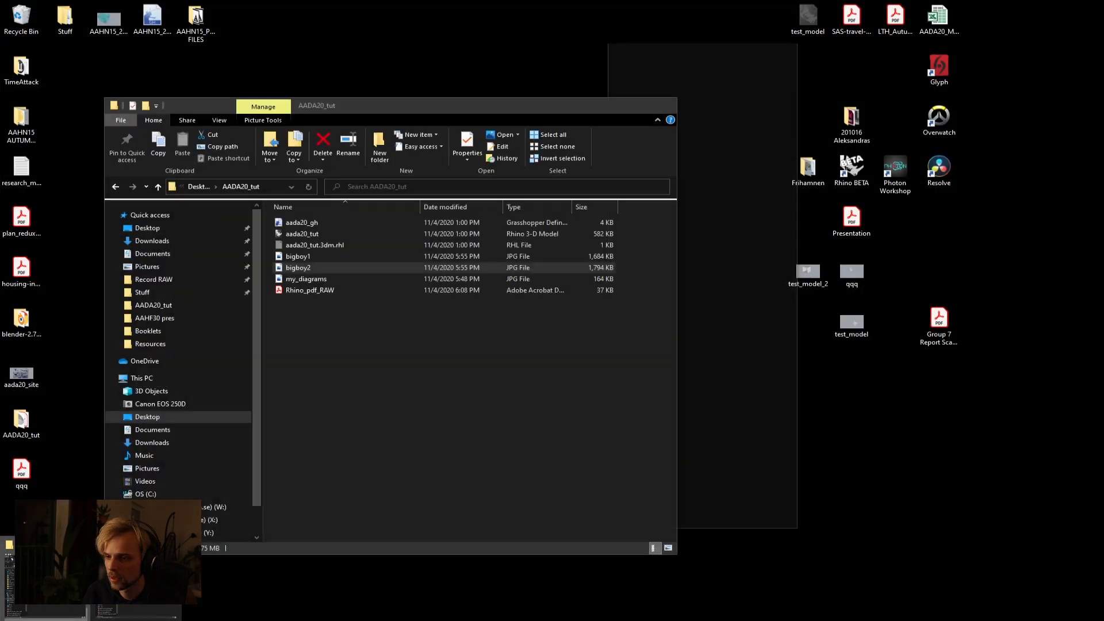
pyautogui.click(58, 618)
pyautogui.click(292, 292)
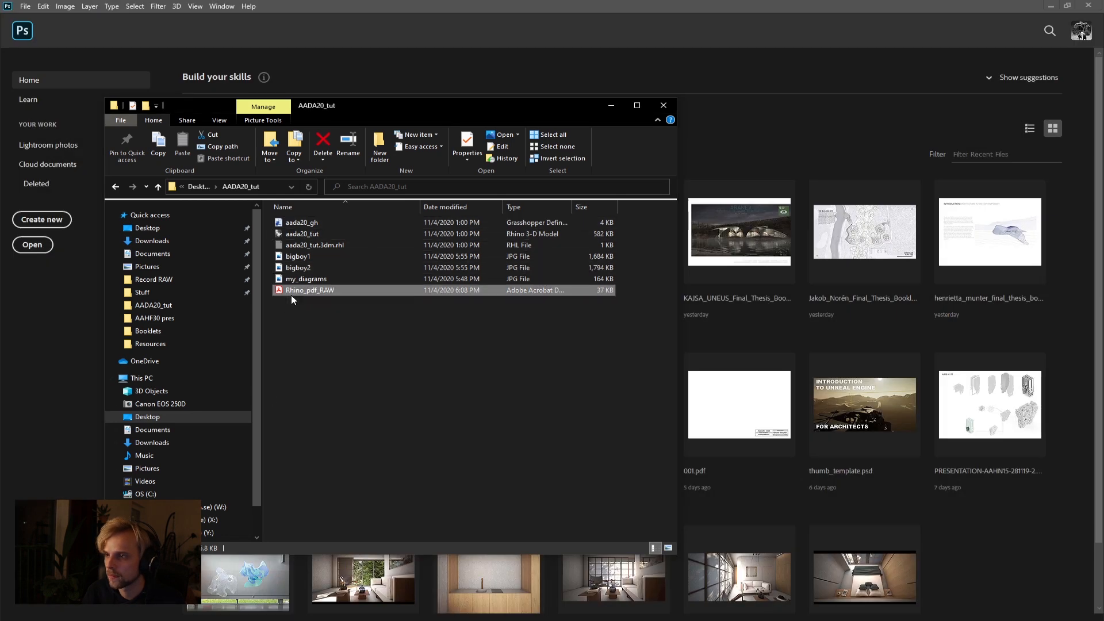
pyautogui.moveTo(304, 294); pyautogui.dragTo(806, 122)
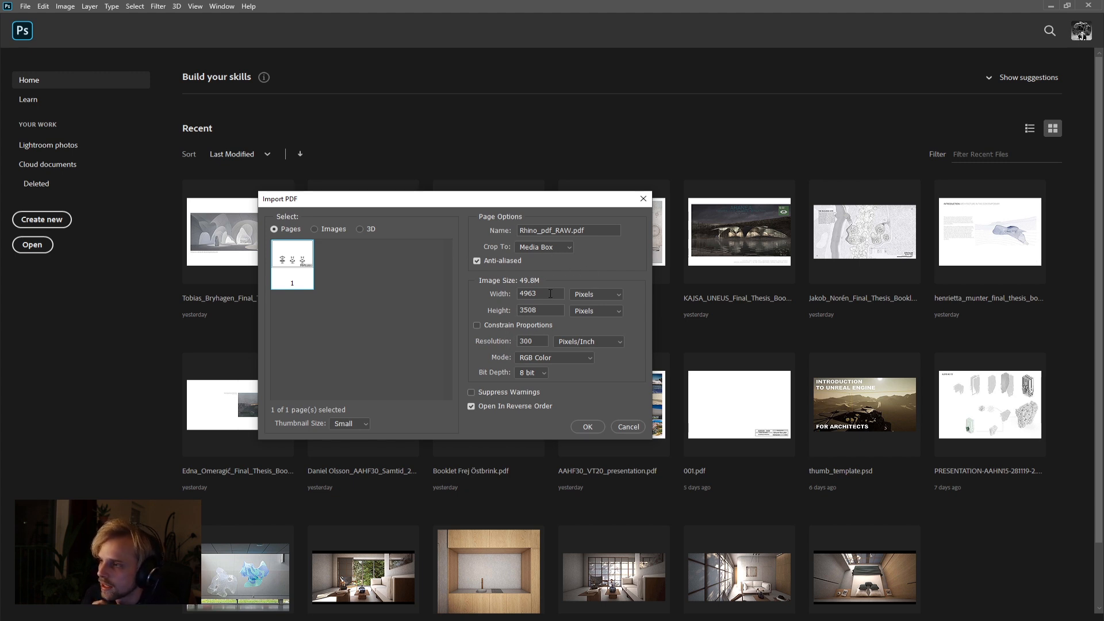
# Step: Import the PDF page cropped to Media Box with its size in millimetres, and close the crop frame
pyautogui.click(539, 246)
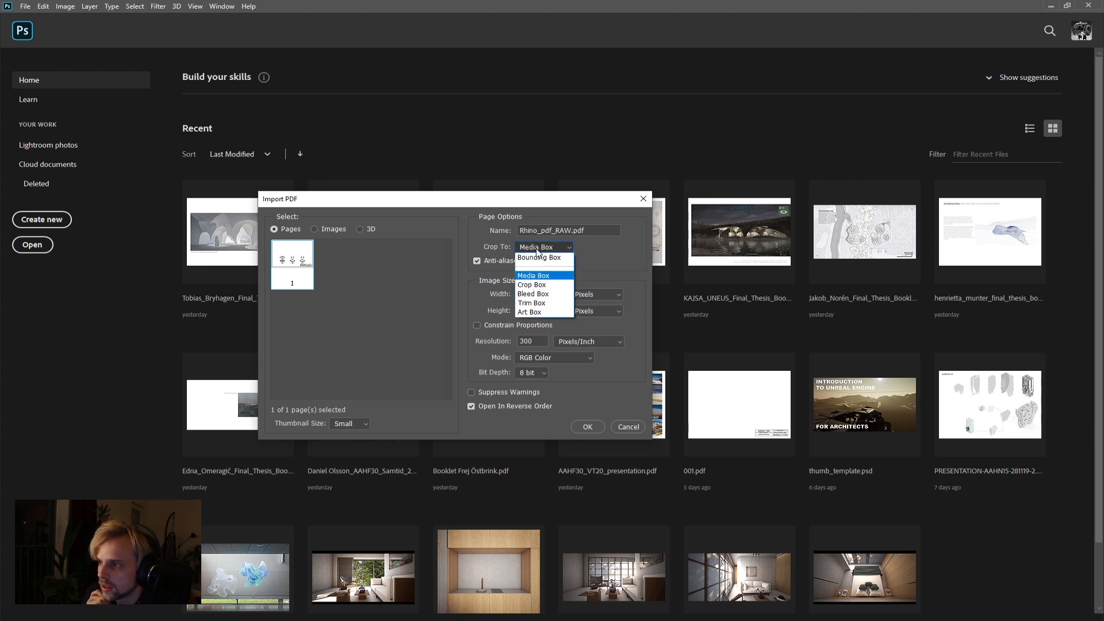
pyautogui.click(528, 277)
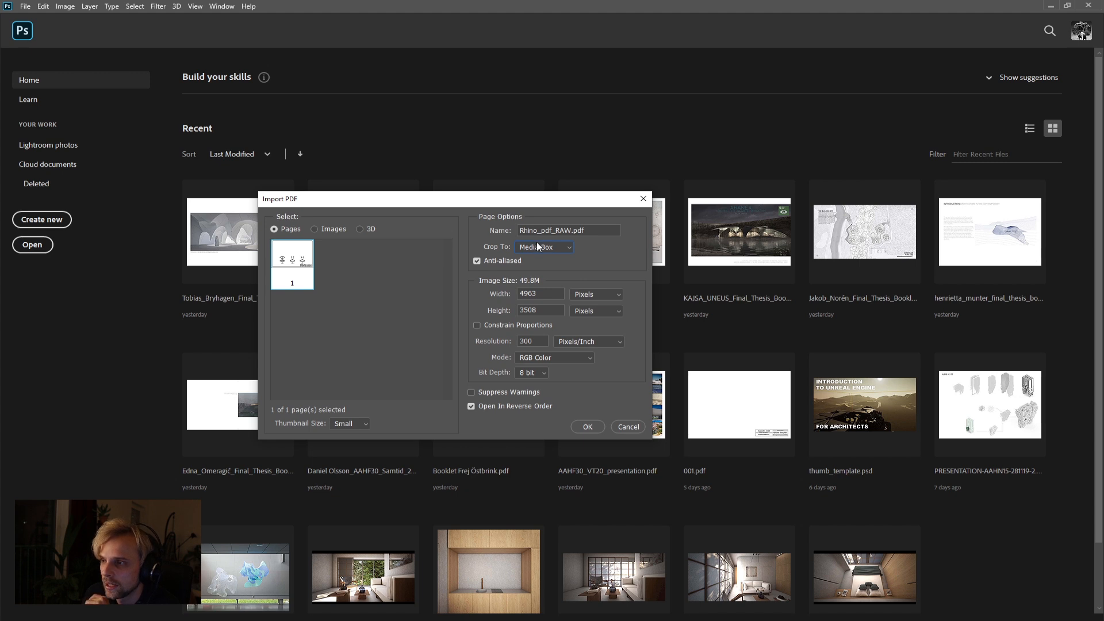
pyautogui.click(601, 295)
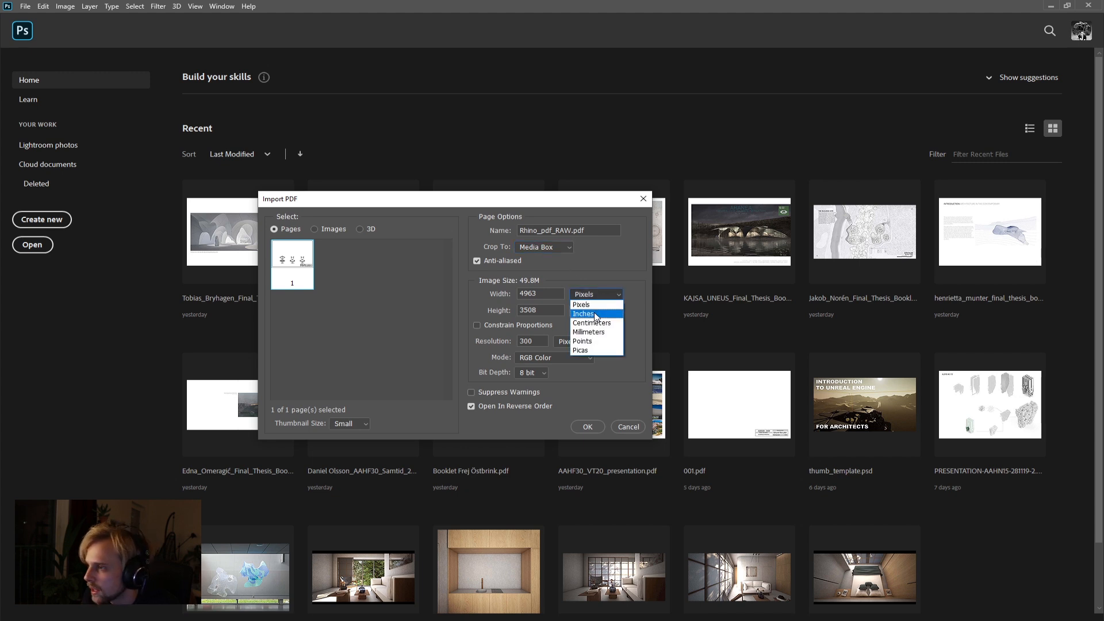
pyautogui.click(589, 333)
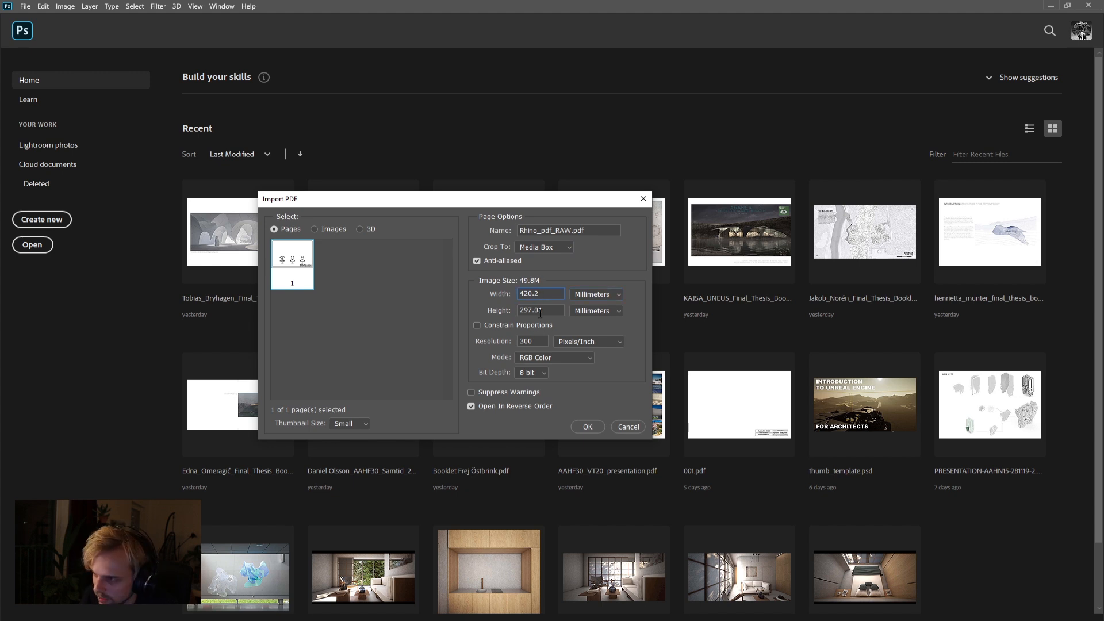
pyautogui.click(591, 428)
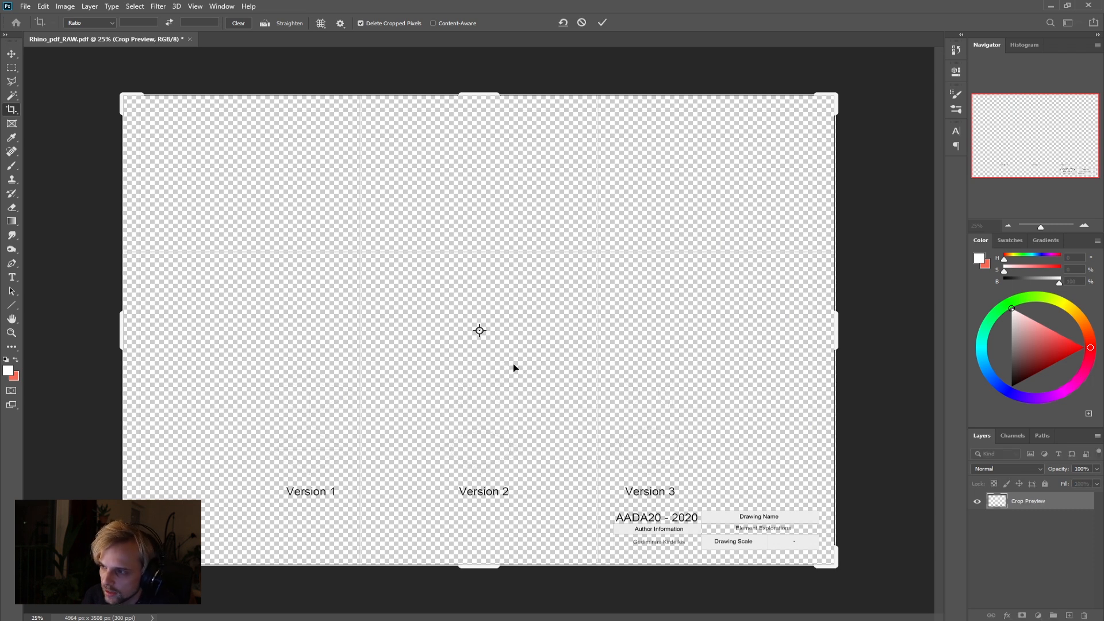
pyautogui.press('Return')
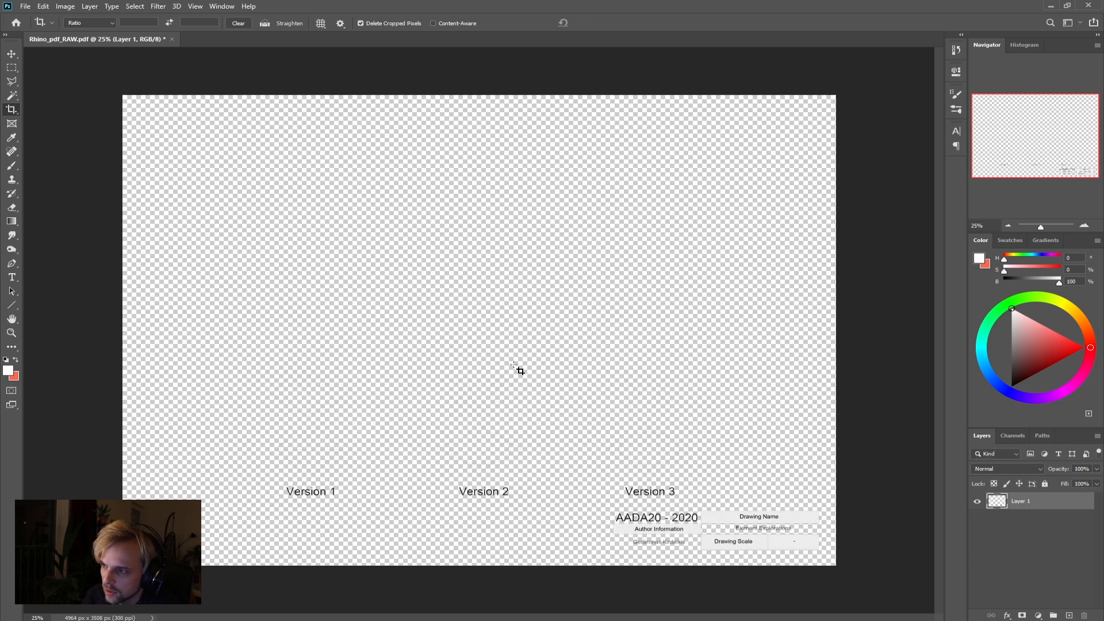
# Step: Add a new layer beneath the imported drawing and fill it with white as a background
pyautogui.click(1070, 616)
pyautogui.moveTo(1035, 500); pyautogui.dragTo(1047, 535)
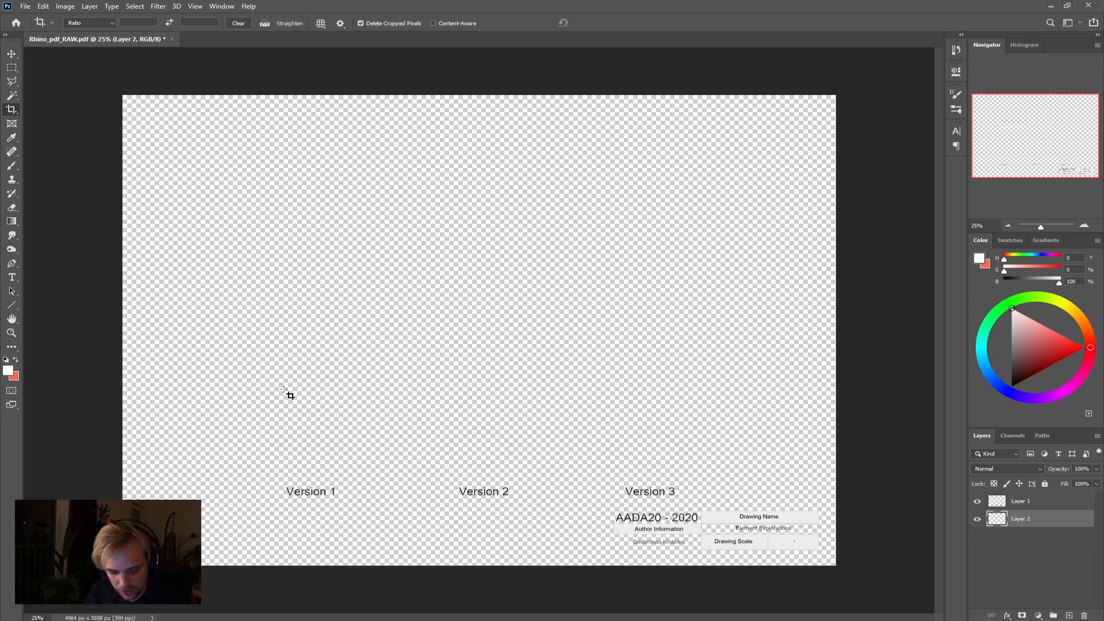
pyautogui.hotkey('shift', 'F5')
pyautogui.press('Return')
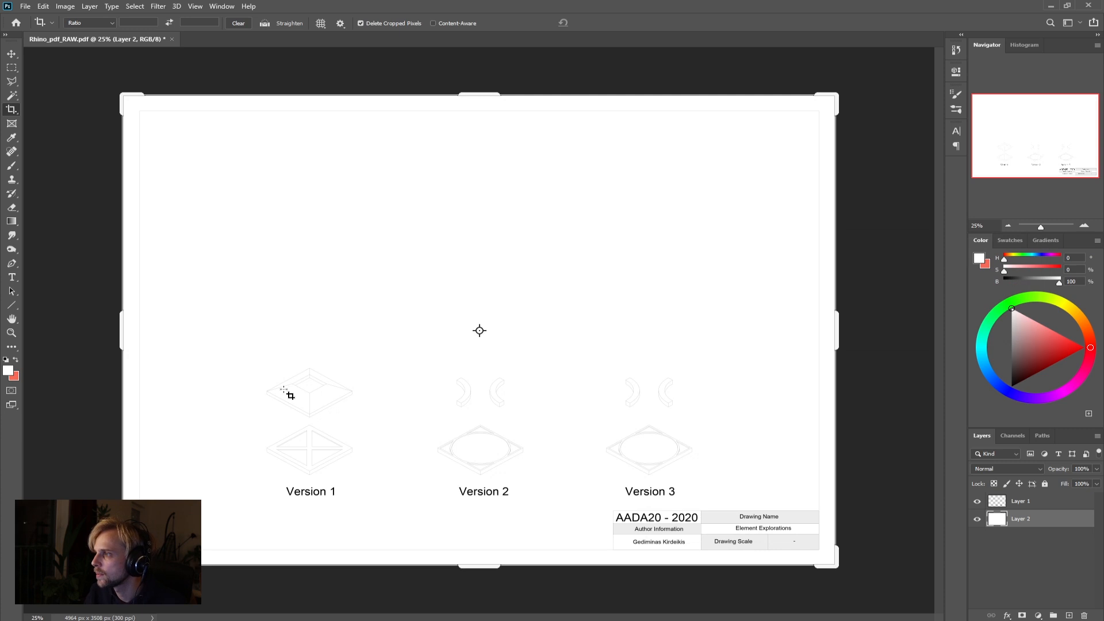
pyautogui.press('Escape')
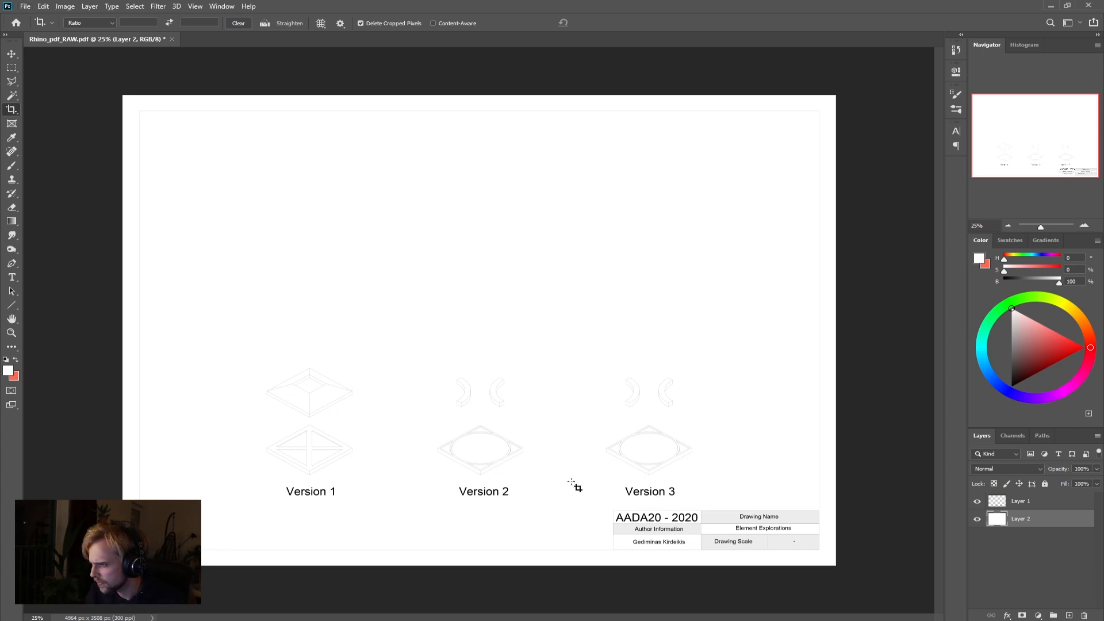
pyautogui.keyDown('alt'); pyautogui.scroll(5, 463, 450); pyautogui.keyUp('alt')
pyautogui.keyDown('alt'); pyautogui.scroll(-4, 473, 385); pyautogui.keyUp('alt')
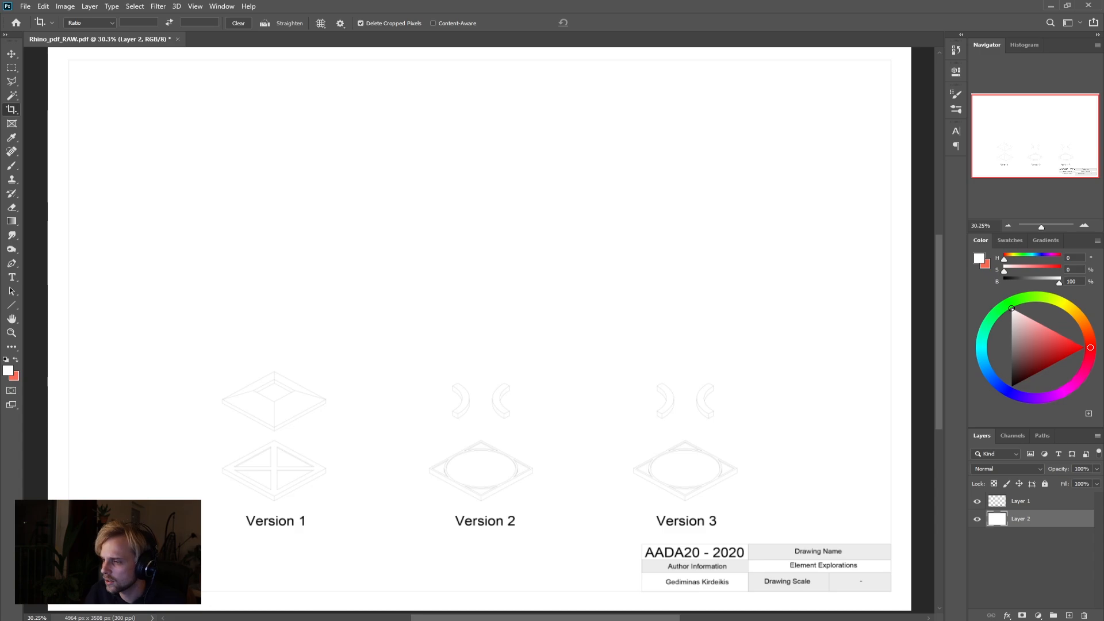
# Step: Switch back to Rhino and set the print width of all three elements' curves to 0.25
pyautogui.hotkey('alt', 'Tab')
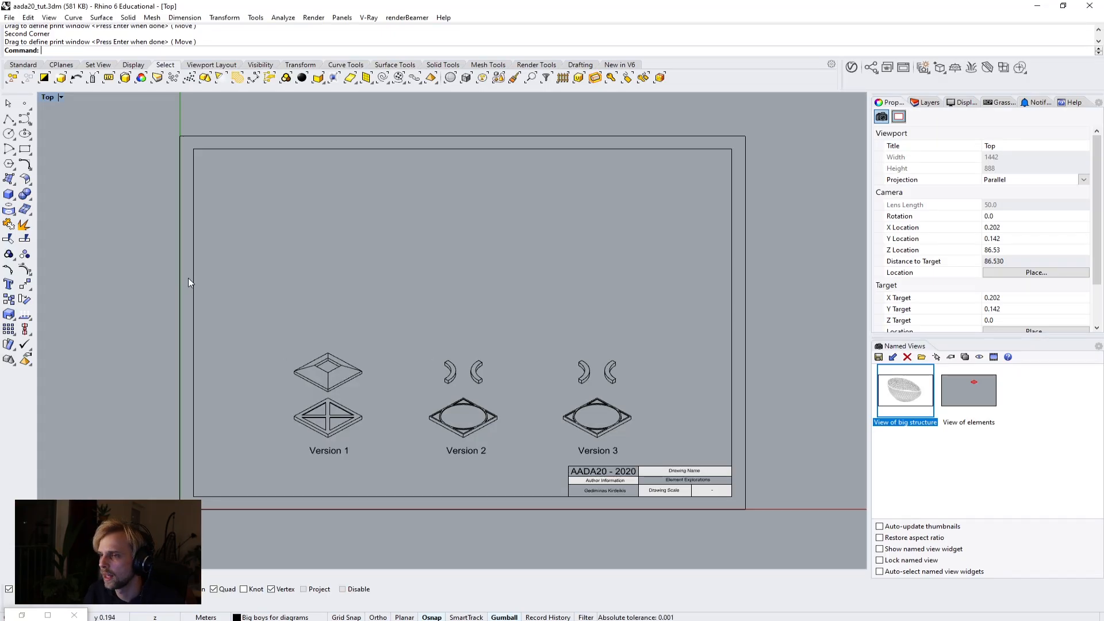
pyautogui.moveTo(691, 447)
pyautogui.mouseDown()
pyautogui.moveTo(360, 338)
pyautogui.moveTo(239, 323)
pyautogui.moveTo(239, 302)
pyautogui.moveTo(681, 454)
pyautogui.moveTo(701, 443)
pyautogui.mouseUp()
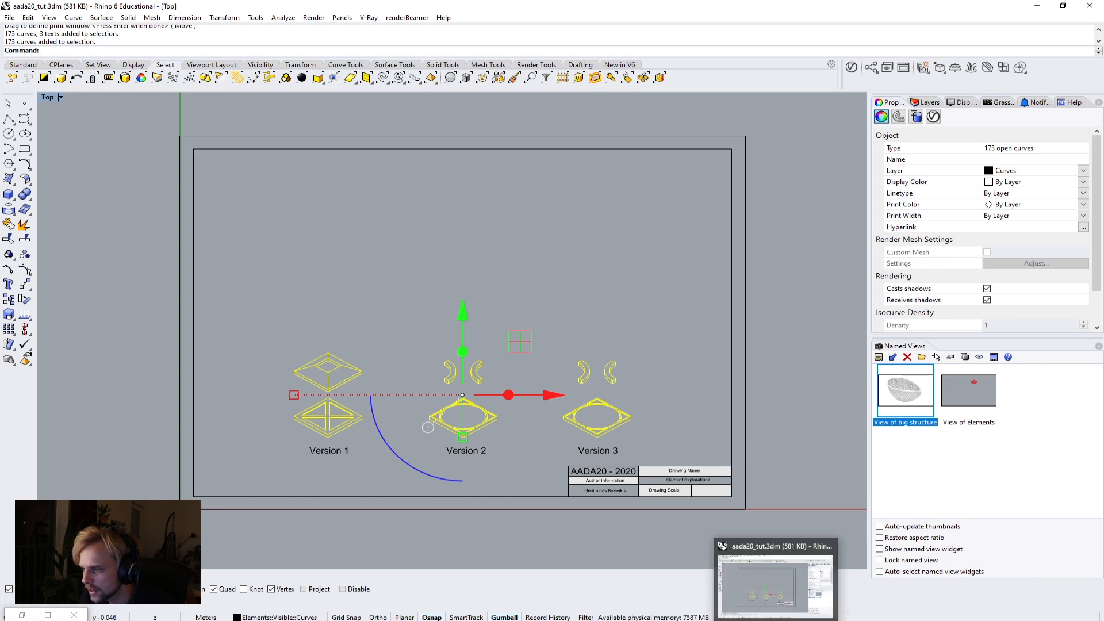
pyautogui.moveTo(325, 620)
pyautogui.click(325, 583)
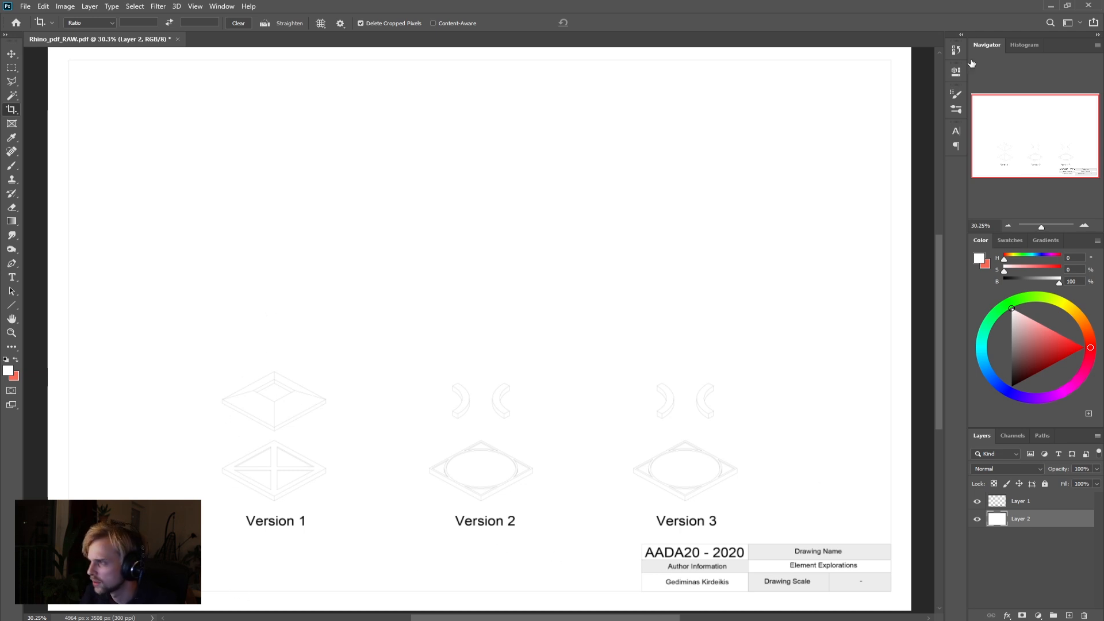
pyautogui.click(1047, 6)
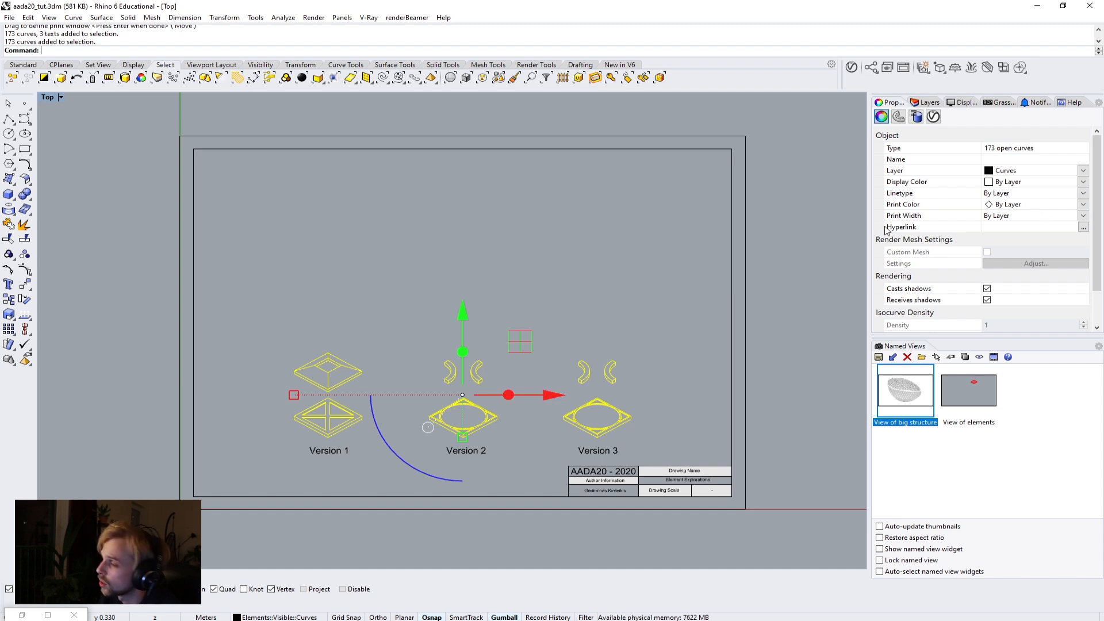
pyautogui.click(1084, 217)
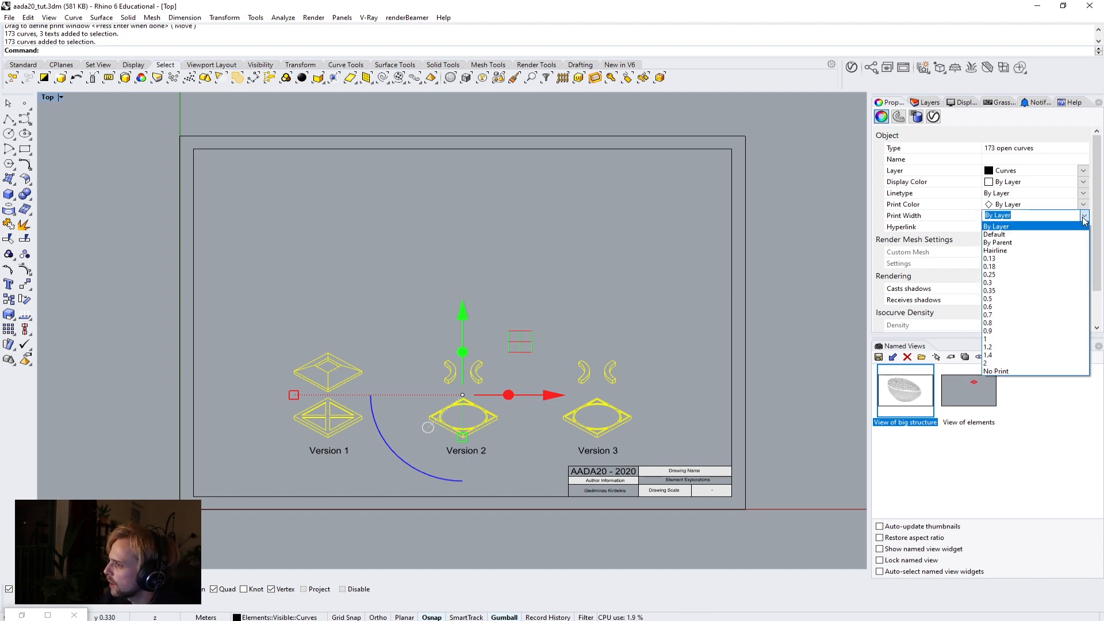
pyautogui.click(1038, 275)
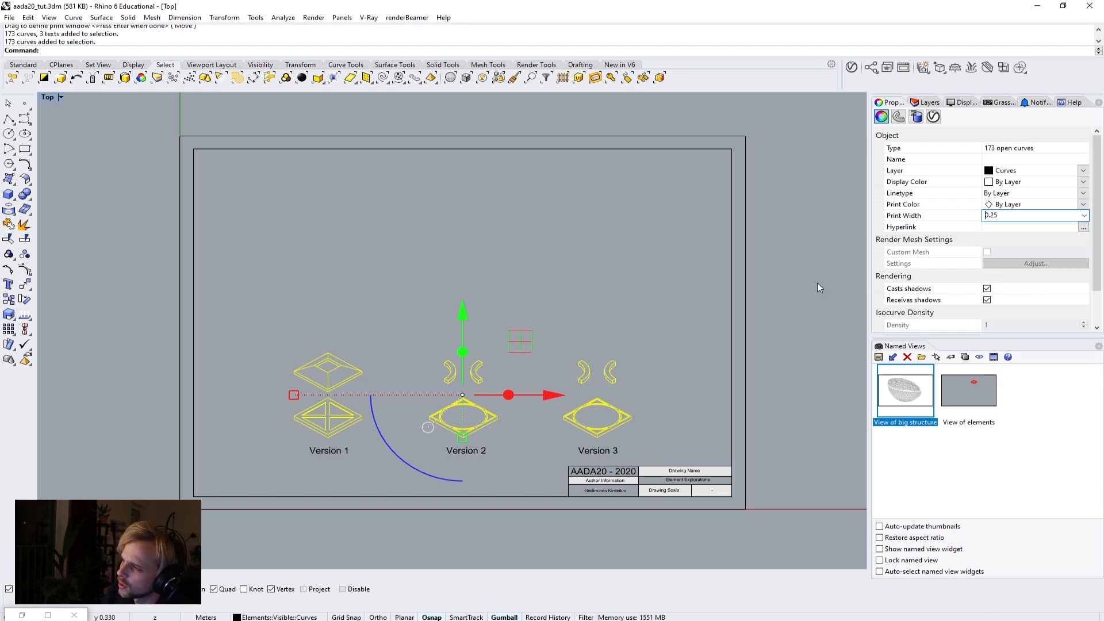
pyautogui.click(745, 284)
# Step: Print the sheet again over the existing Rhino_pdf_RAW file in AADA20_tut and close the opened PDF
pyautogui.hotkey('ctrl', 'p')
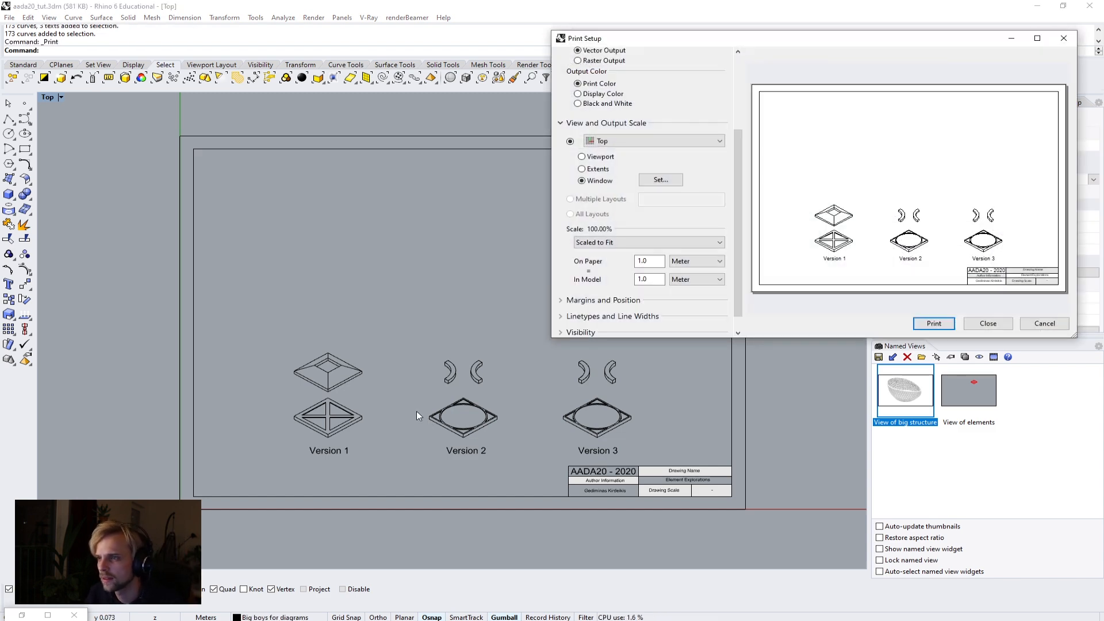
pyautogui.click(932, 324)
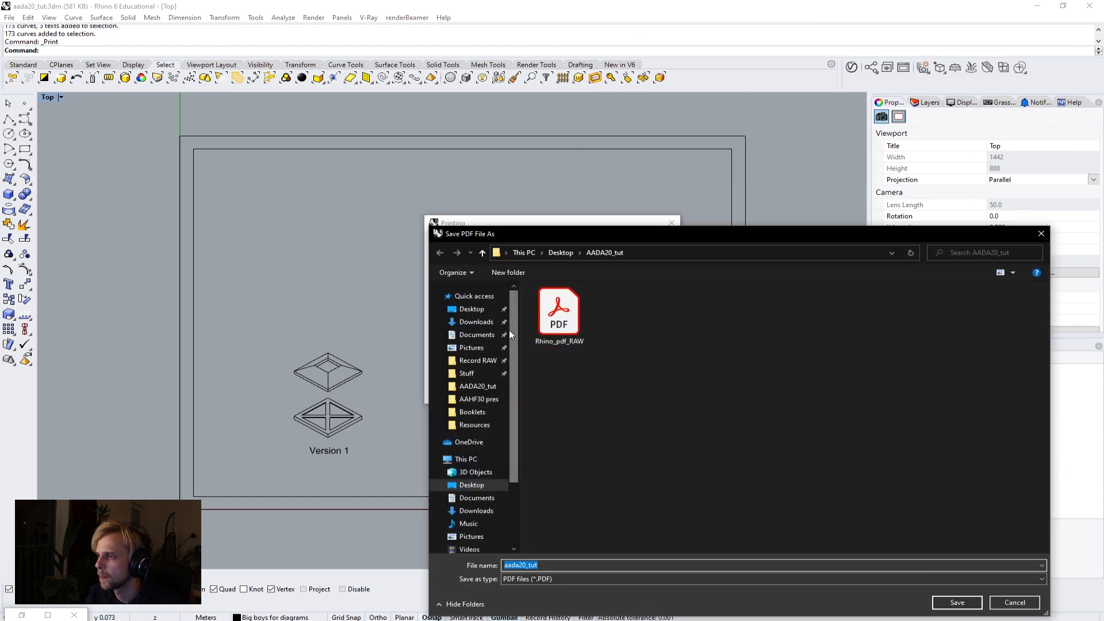
pyautogui.click(567, 319)
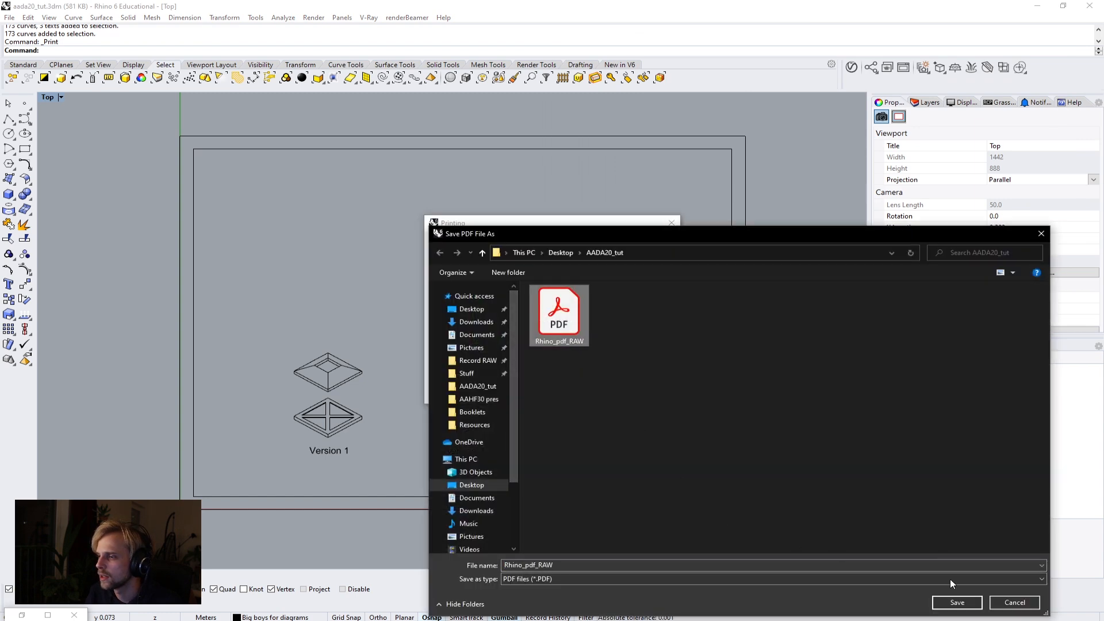
pyautogui.click(957, 602)
pyautogui.click(576, 318)
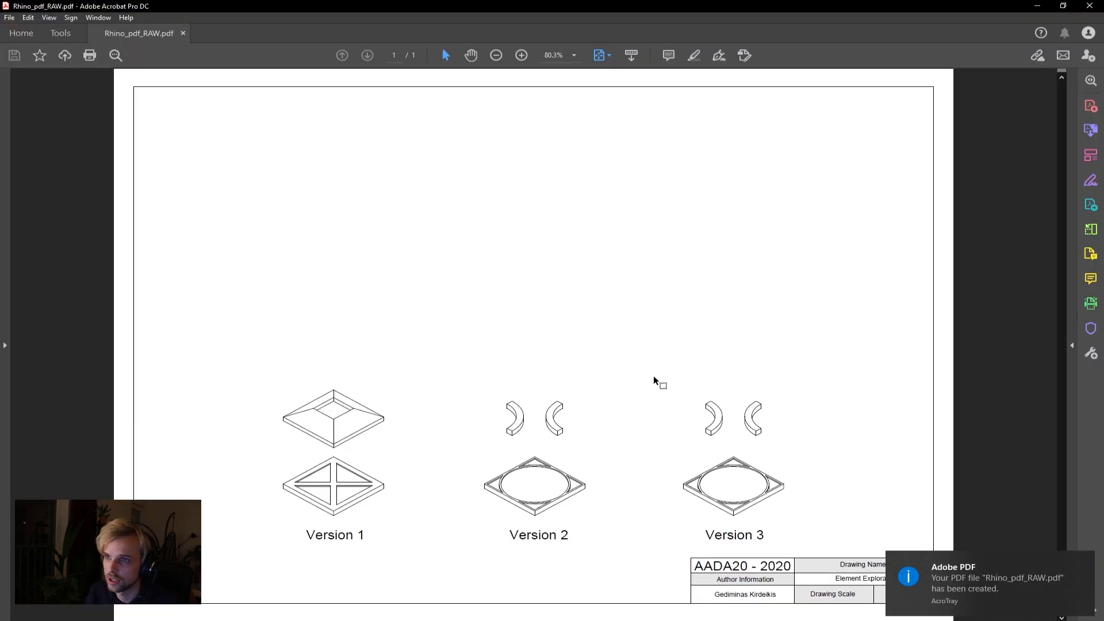
pyautogui.click(1090, 5)
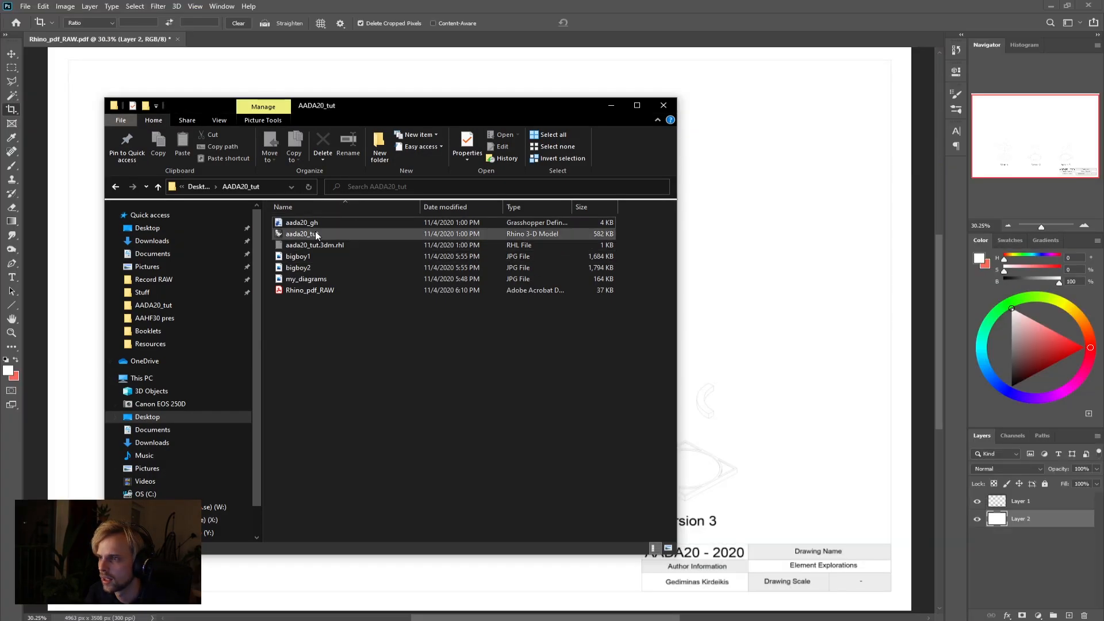
# Step: Import the reprinted Rhino_pdf_RAW into Photoshop as a separate document, cropped to Media Box at 300 pixels/inch
pyautogui.moveTo(289, 292); pyautogui.dragTo(419, 42)
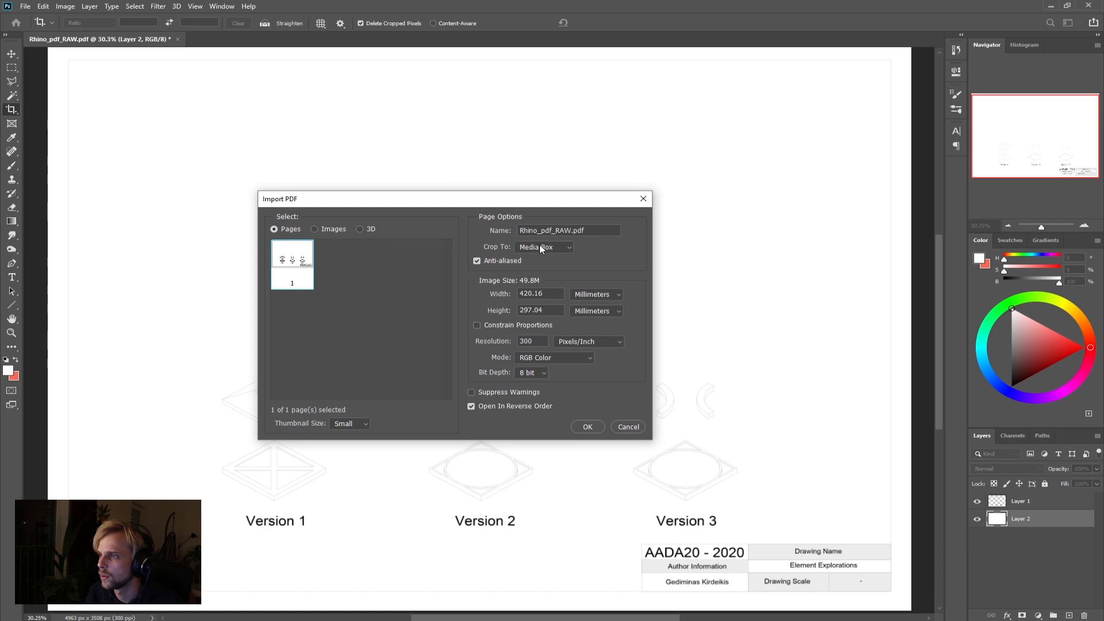
pyautogui.click(590, 428)
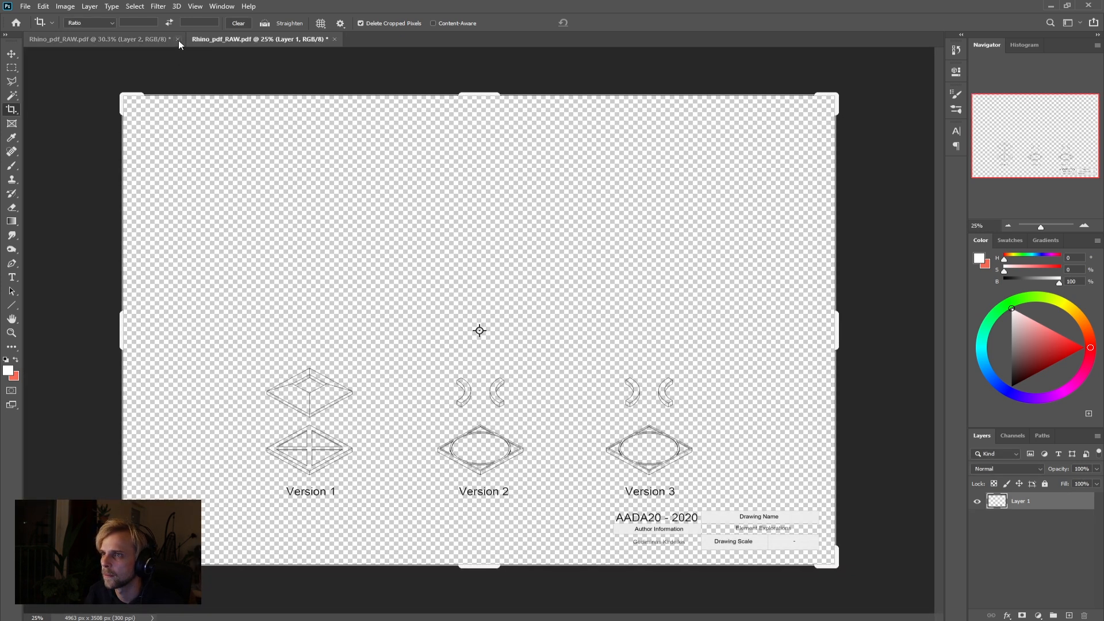
# Step: Close the older Rhino_pdf_RAW document without saving and add a white-filled layer beneath the drawing in the reimported one
pyautogui.click(177, 39)
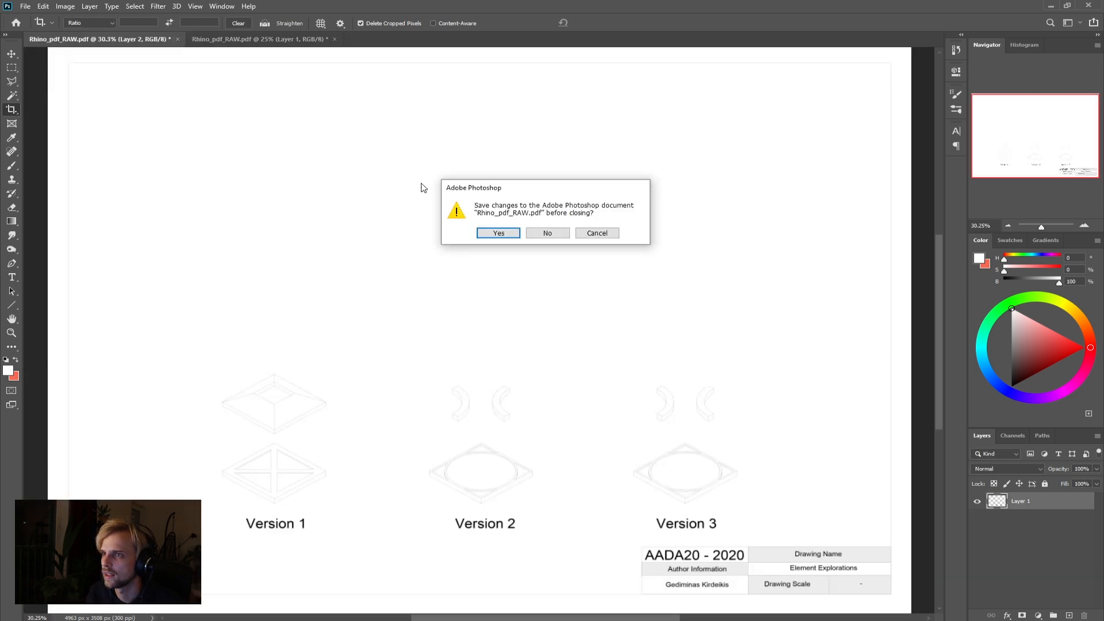
pyautogui.click(548, 234)
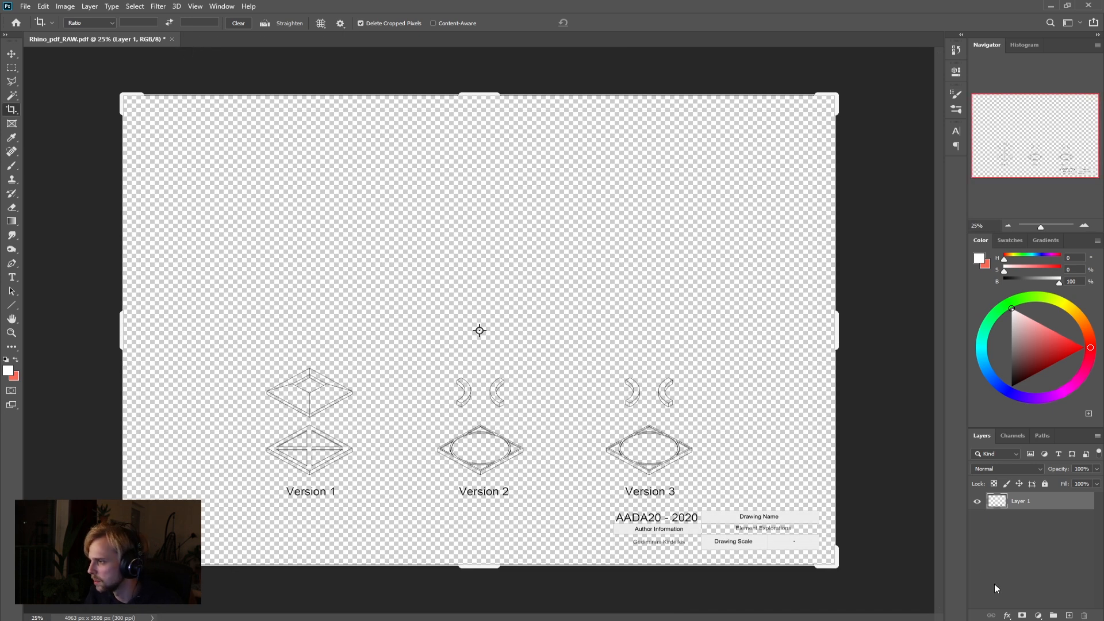
pyautogui.click(1068, 615)
pyautogui.moveTo(1036, 503); pyautogui.dragTo(1043, 532)
pyautogui.hotkey('alt', 'BackSpace')
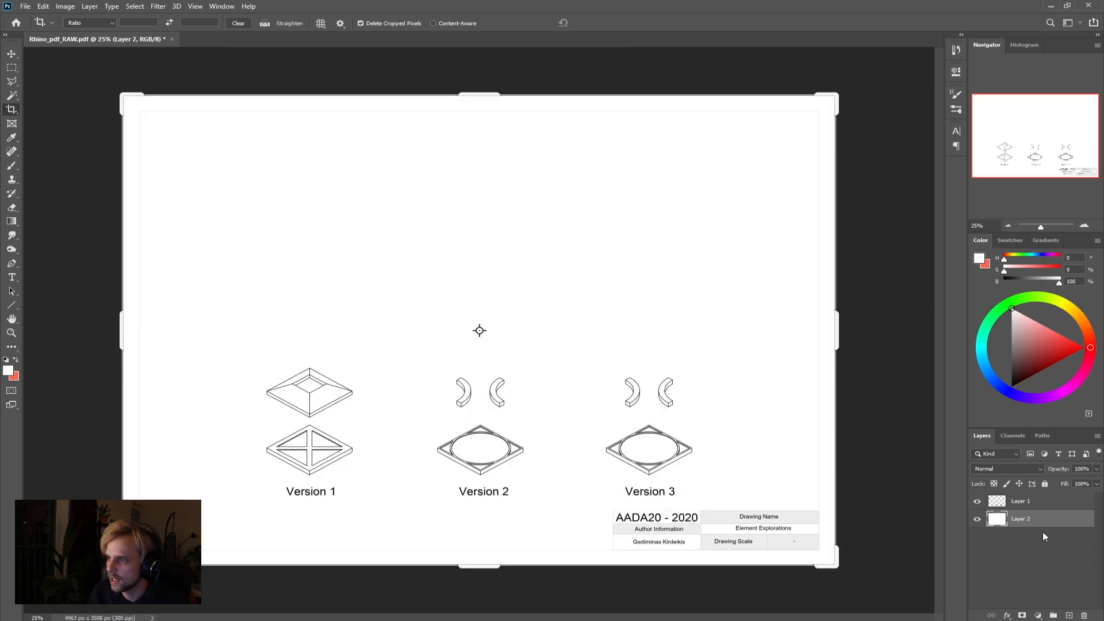
pyautogui.press('Escape')
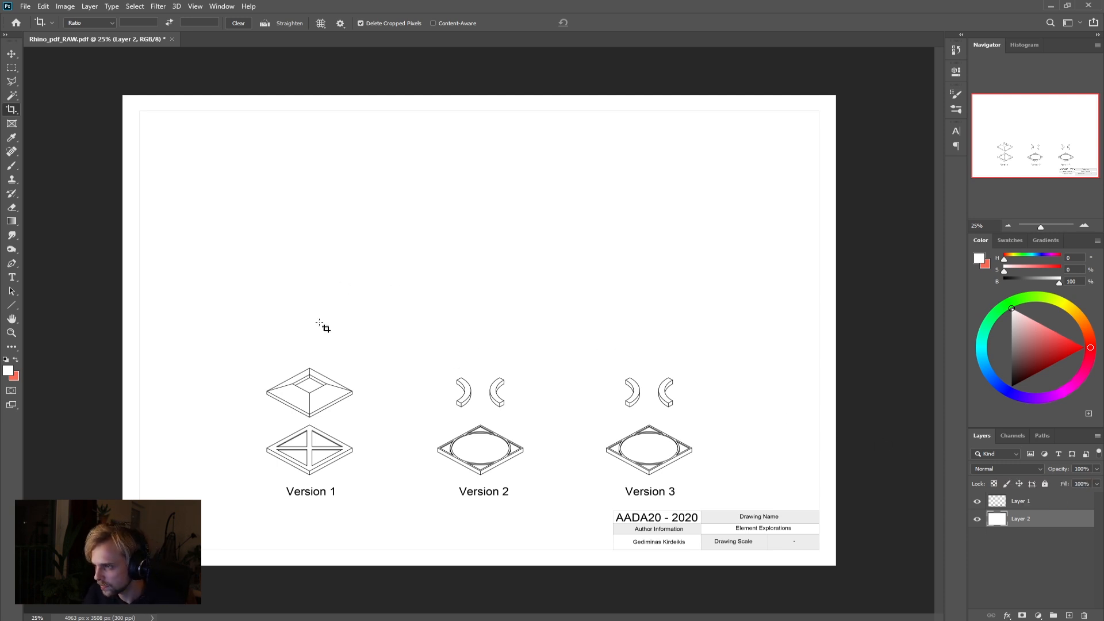
# Step: Open bigboy1, bigboy2 and my_diagrams from the AADA20_tut folder as separate documents, keeping the full my_diagrams canvas uncropped
pyautogui.click(82, 620)
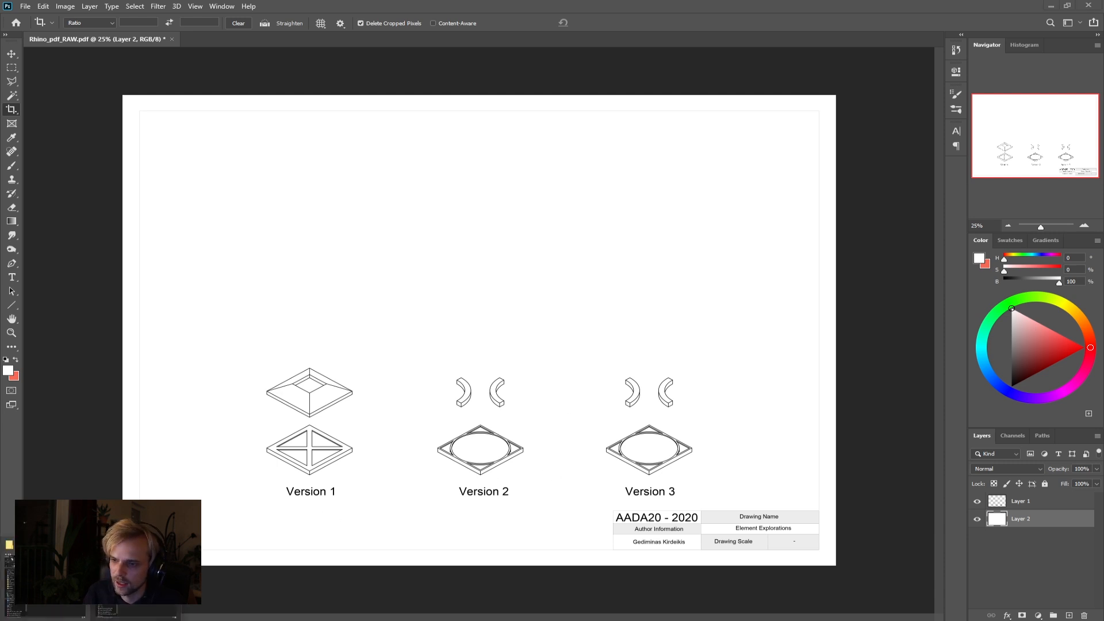
pyautogui.click(46, 587)
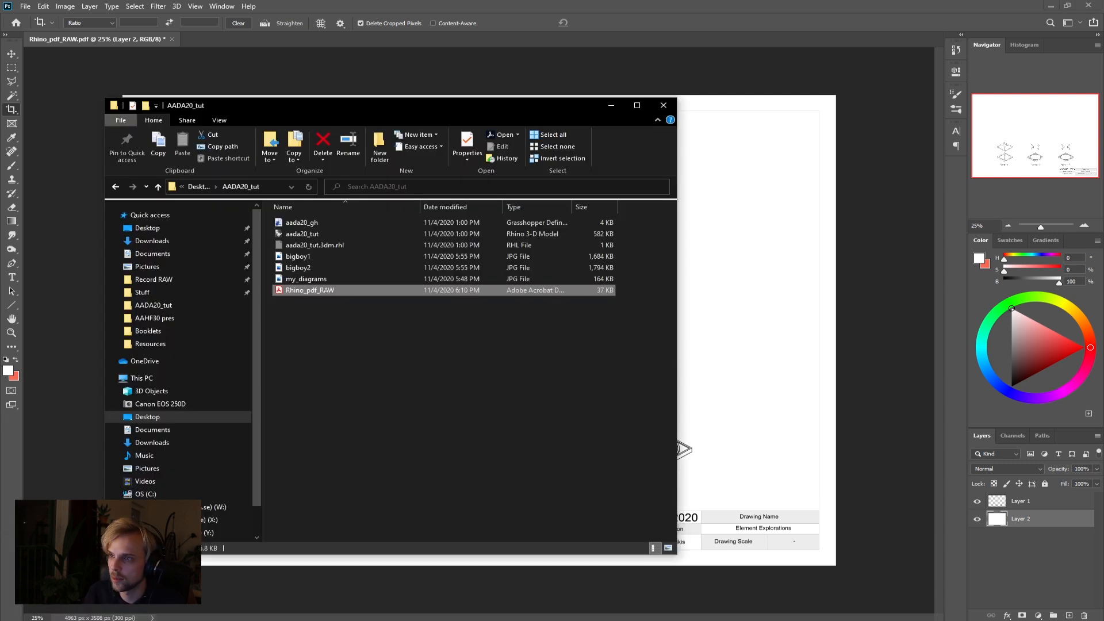
pyautogui.click(295, 257)
pyautogui.keyDown('shift'); pyautogui.click(302, 278); pyautogui.keyUp('shift')
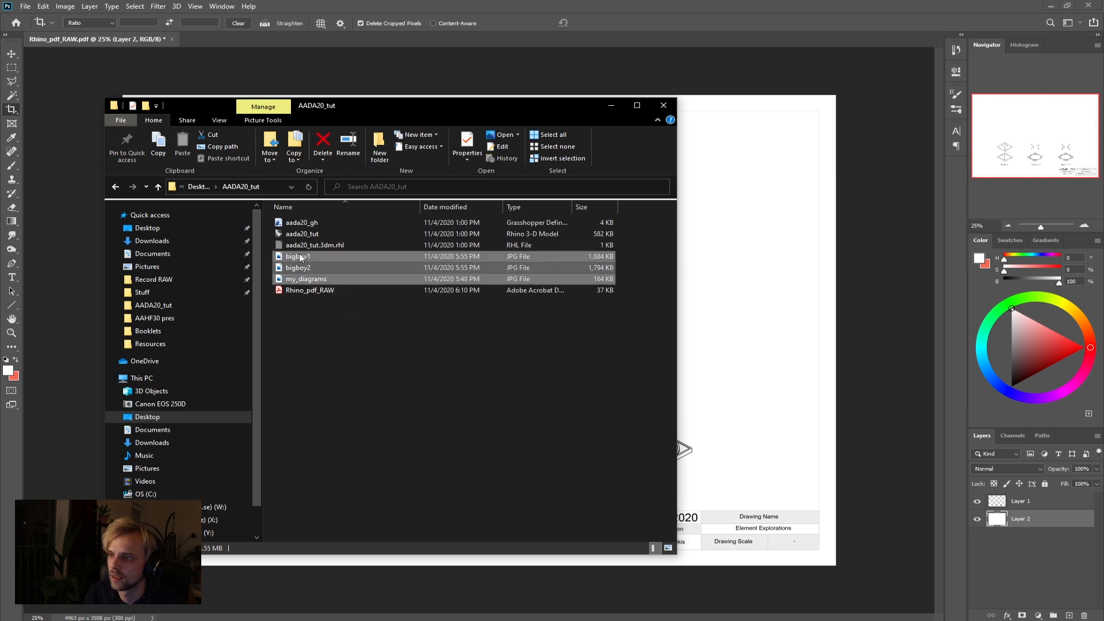
pyautogui.moveTo(295, 262); pyautogui.dragTo(550, 23)
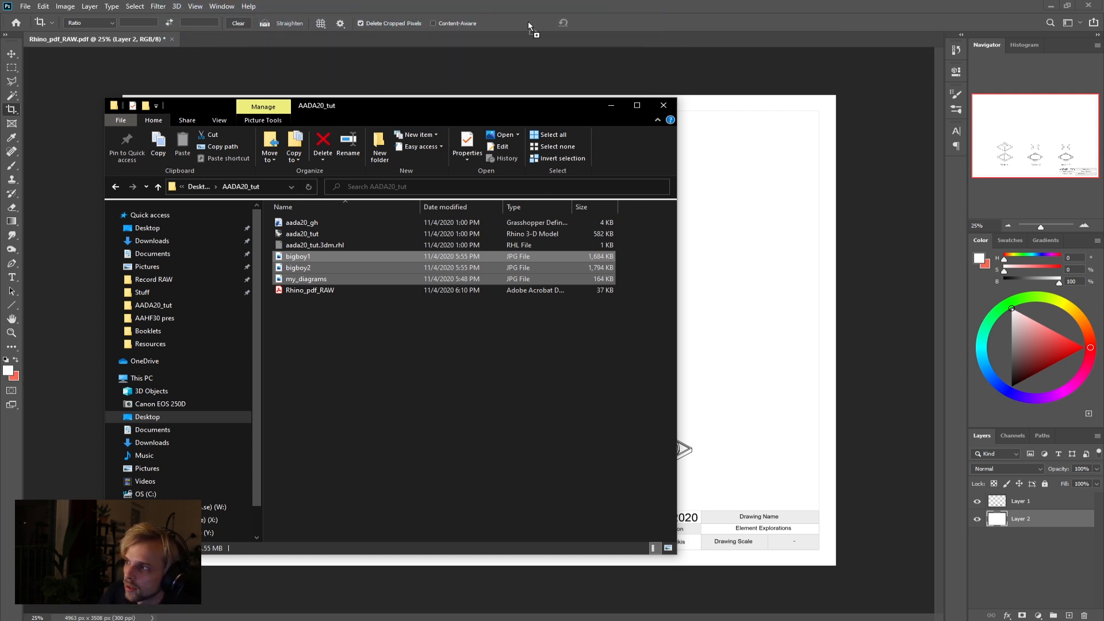
pyautogui.moveTo(292, 40); pyautogui.dragTo(729, 218)
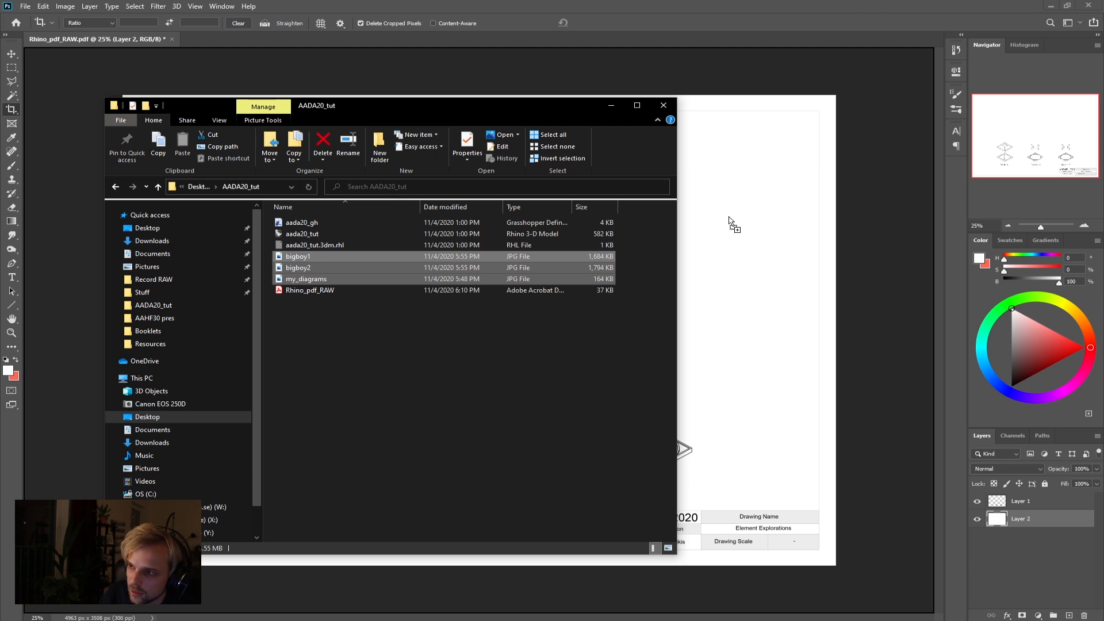
pyautogui.moveTo(728, 217); pyautogui.dragTo(219, 39)
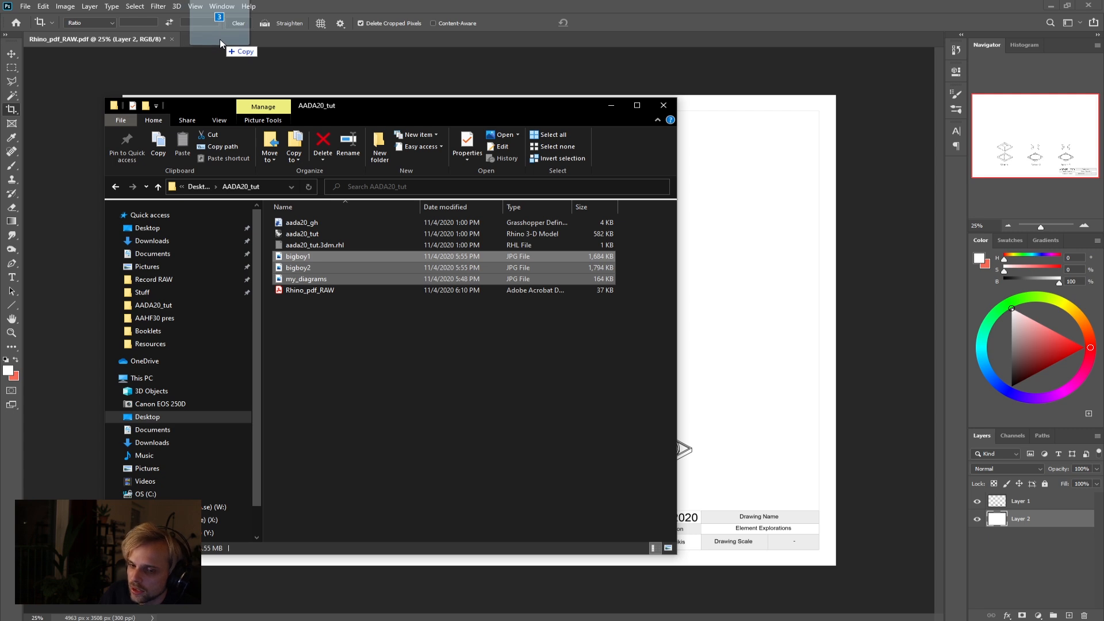
pyautogui.moveTo(219, 39); pyautogui.dragTo(306, 39)
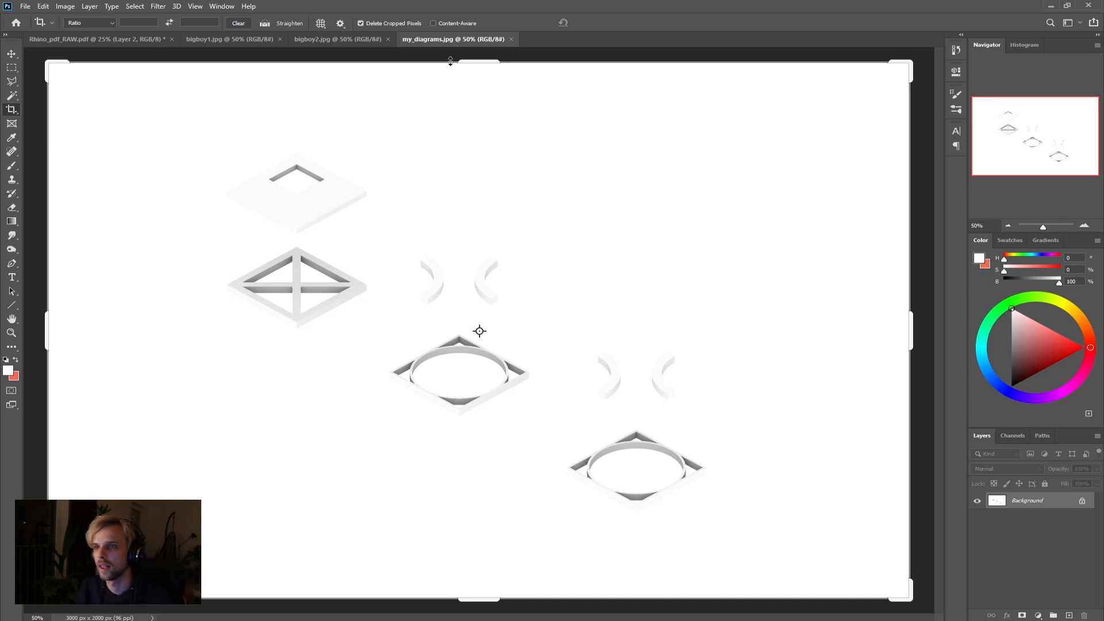
pyautogui.click(450, 62)
pyautogui.press('Return')
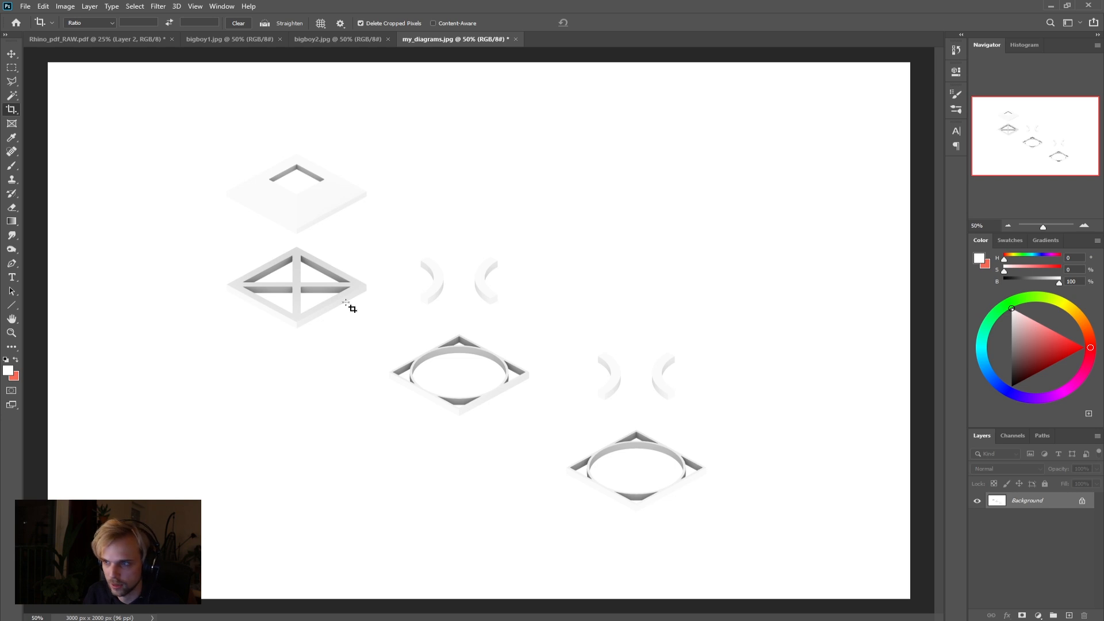
# Step: Copy the two shaded Version 1 elements from my_diagrams with a rectangular selection and paste them into the Rhino_pdf_RAW sheet
pyautogui.click(12, 67)
pyautogui.moveTo(164, 124); pyautogui.dragTo(384, 346)
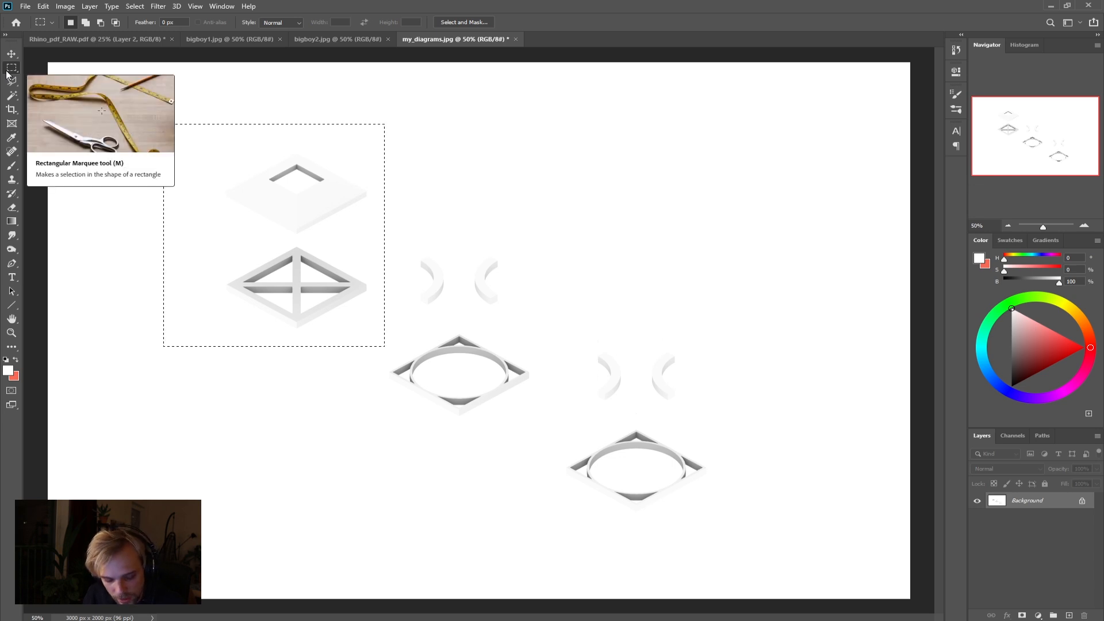
pyautogui.click(92, 39)
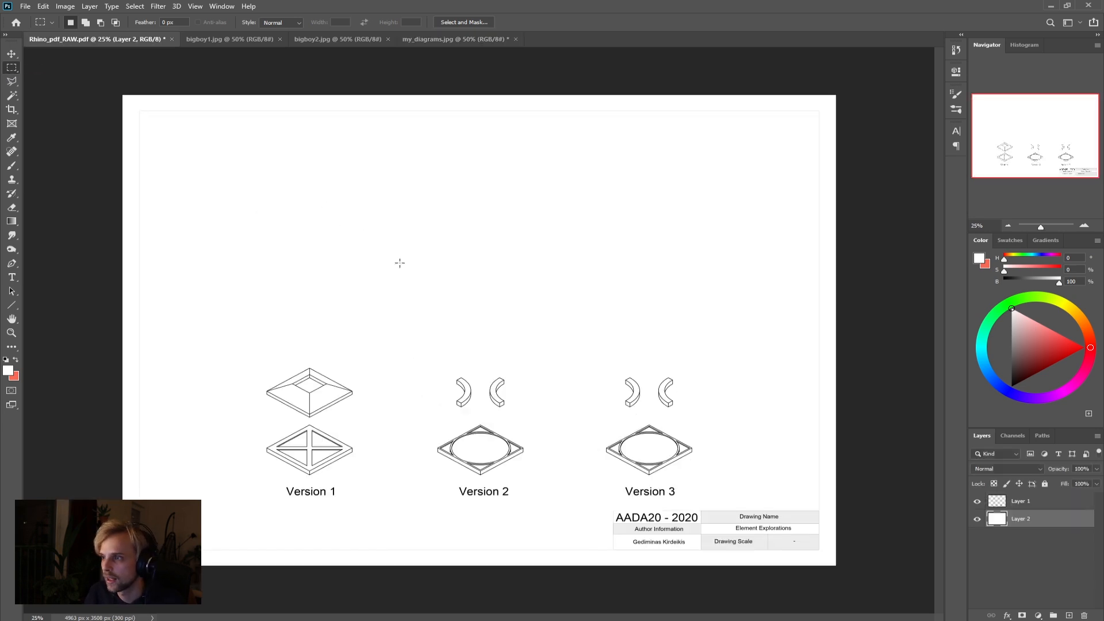
pyautogui.hotkey('ctrl', 'v')
pyautogui.keyDown('ctrl'); pyautogui.moveTo(477, 320); pyautogui.dragTo(244, 395); pyautogui.keyUp('ctrl')
# Step: Move the pasted shaded elements just beside the Version 1 line drawing, slightly overlapping its right side
pyautogui.keyDown('alt'); pyautogui.scroll(14, 217, 422); pyautogui.keyUp('alt')
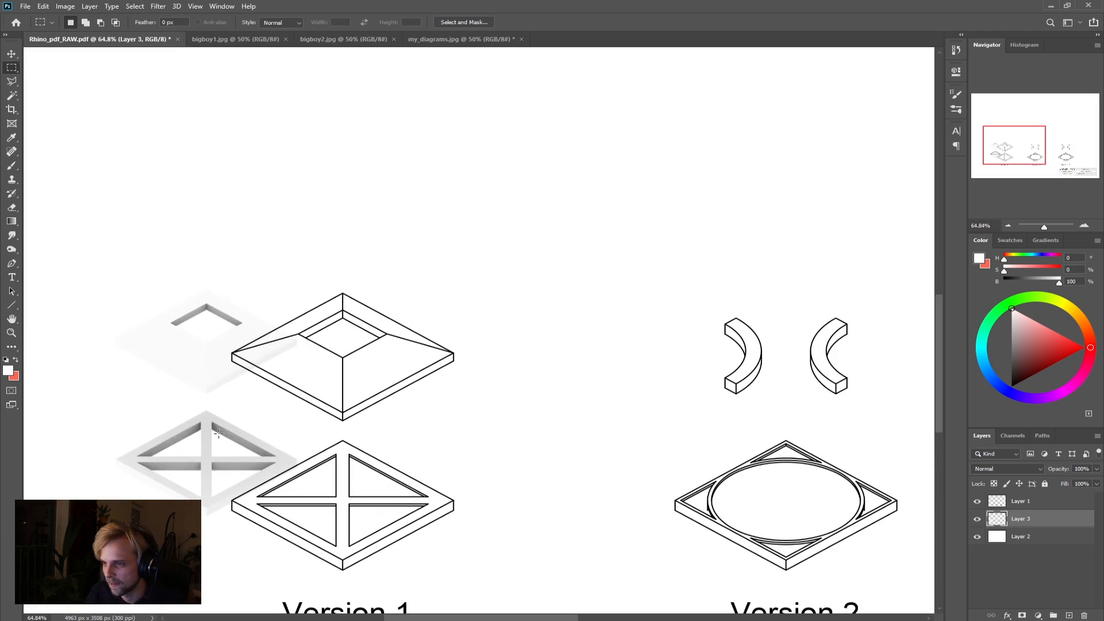
pyautogui.click(12, 53)
pyautogui.moveTo(161, 323); pyautogui.dragTo(364, 379)
pyautogui.scroll(-5, 374, 382)
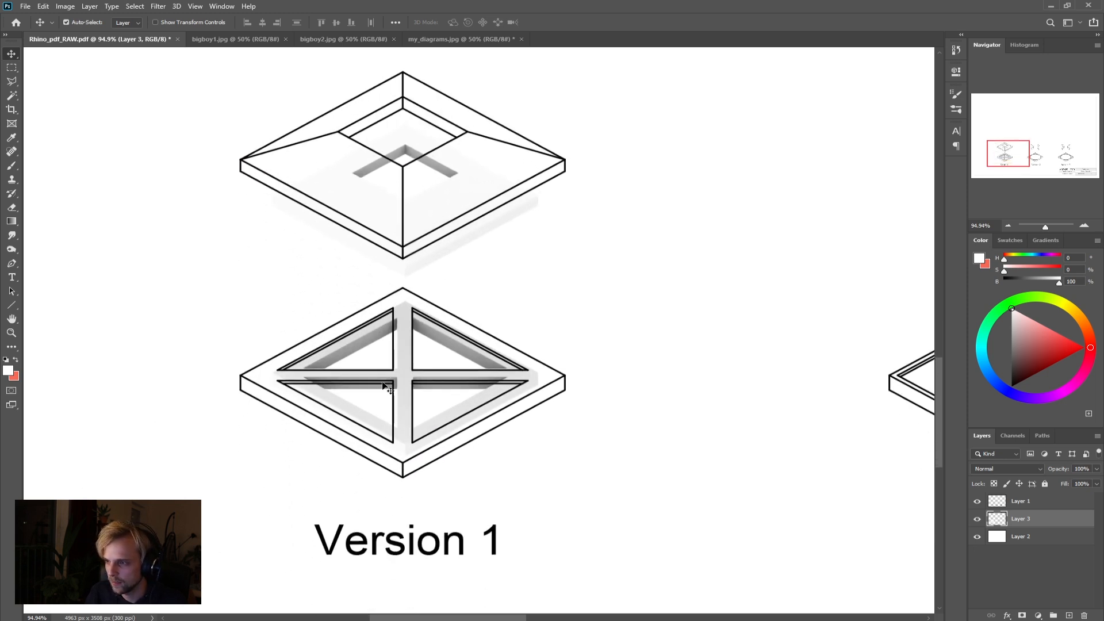
pyautogui.moveTo(461, 387); pyautogui.dragTo(673, 442)
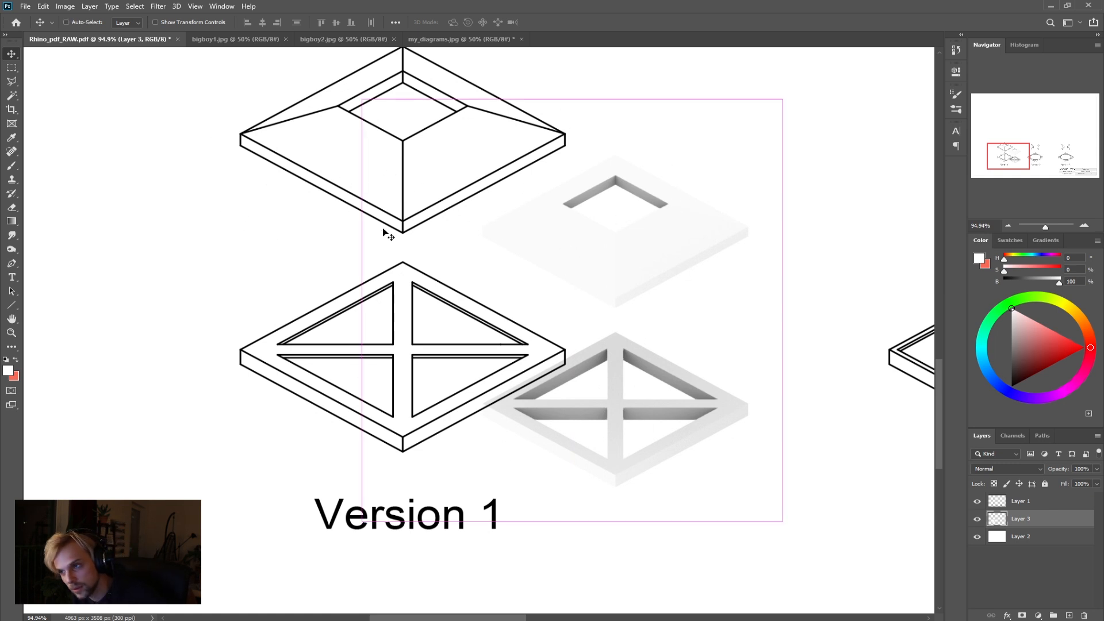
# Step: Free-transform the shaded layer and align the right corner of its lower diamond with the matching corner of the Version 1 line drawing
pyautogui.hotkey('ctrl', 't')
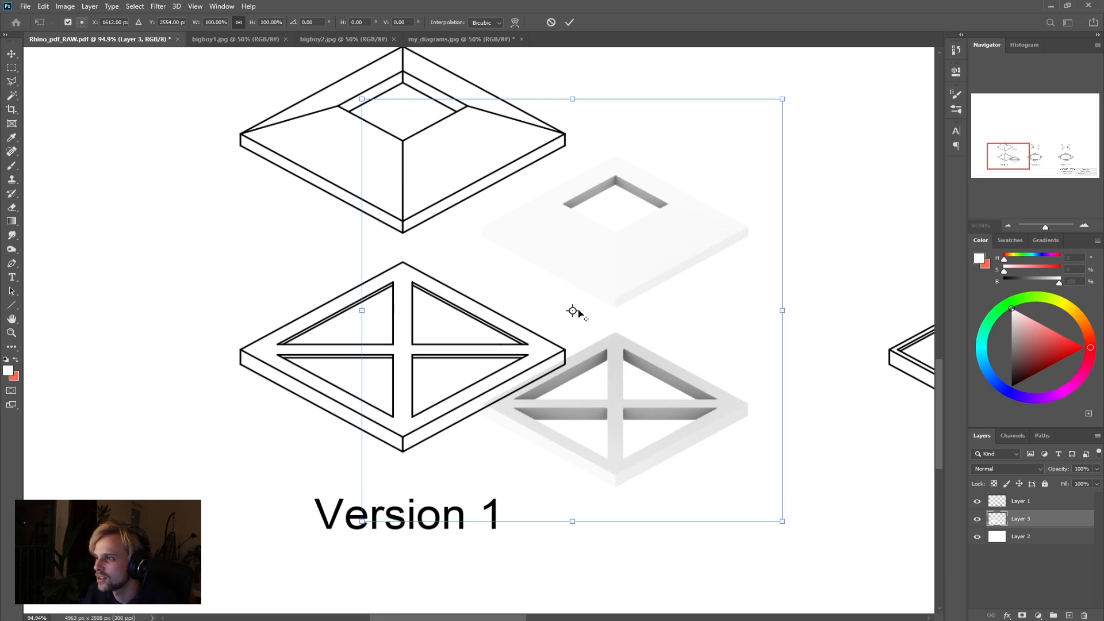
pyautogui.moveTo(634, 267); pyautogui.dragTo(480, 237)
pyautogui.scroll(2, 592, 402)
pyautogui.scroll(-2, 597, 407)
pyautogui.keyDown('alt'); pyautogui.scroll(10, 598, 413); pyautogui.keyUp('alt')
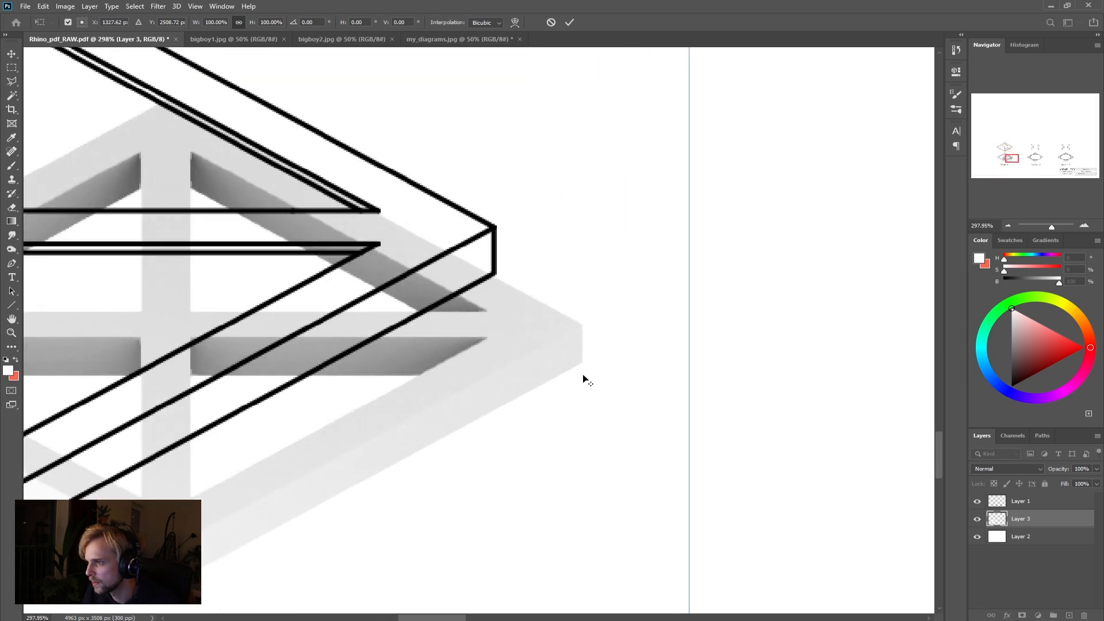
pyautogui.moveTo(584, 355)
pyautogui.mouseDown()
pyautogui.moveTo(458, 273)
pyautogui.moveTo(427, 196)
pyautogui.mouseUp()
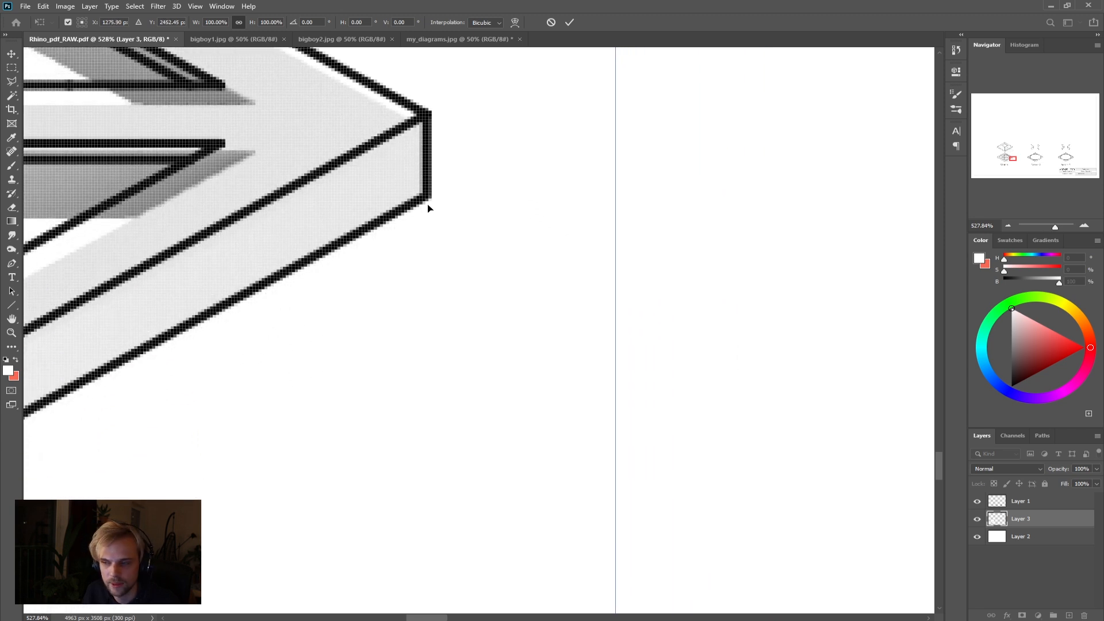
pyautogui.keyDown('alt'); pyautogui.scroll(-5, 422, 254); pyautogui.keyUp('alt')
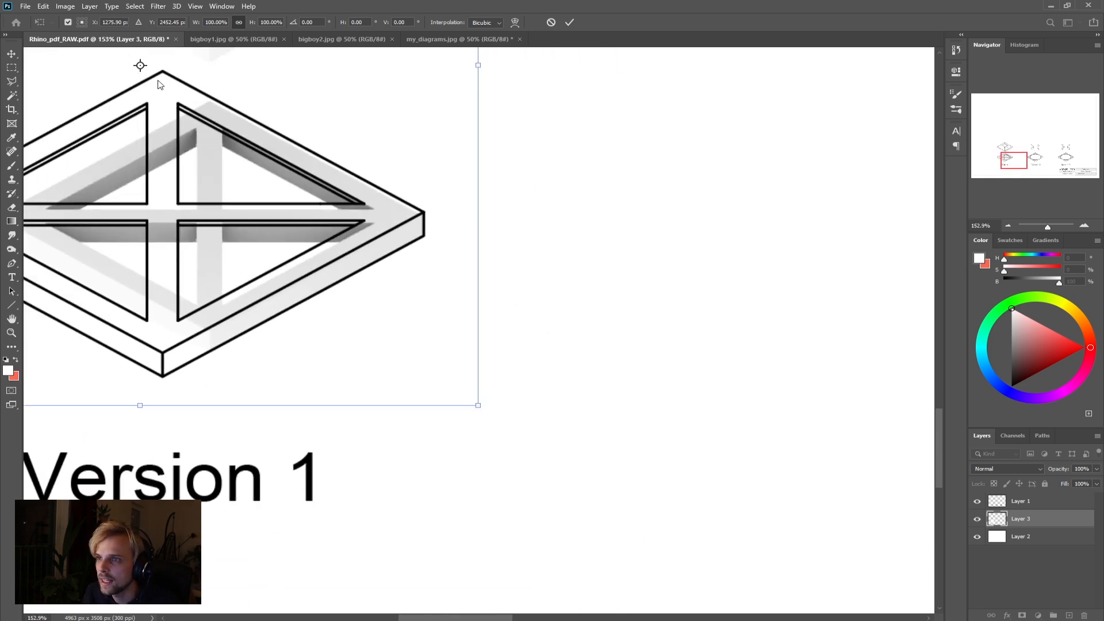
# Step: Place the transform reference point on the lower right corner where the shaded diamond and line drawing meet
pyautogui.moveTo(1007, 164); pyautogui.dragTo(1003, 154)
pyautogui.moveTo(219, 230); pyautogui.dragTo(501, 400)
pyautogui.keyDown('alt'); pyautogui.scroll(8, 501, 400); pyautogui.keyUp('alt')
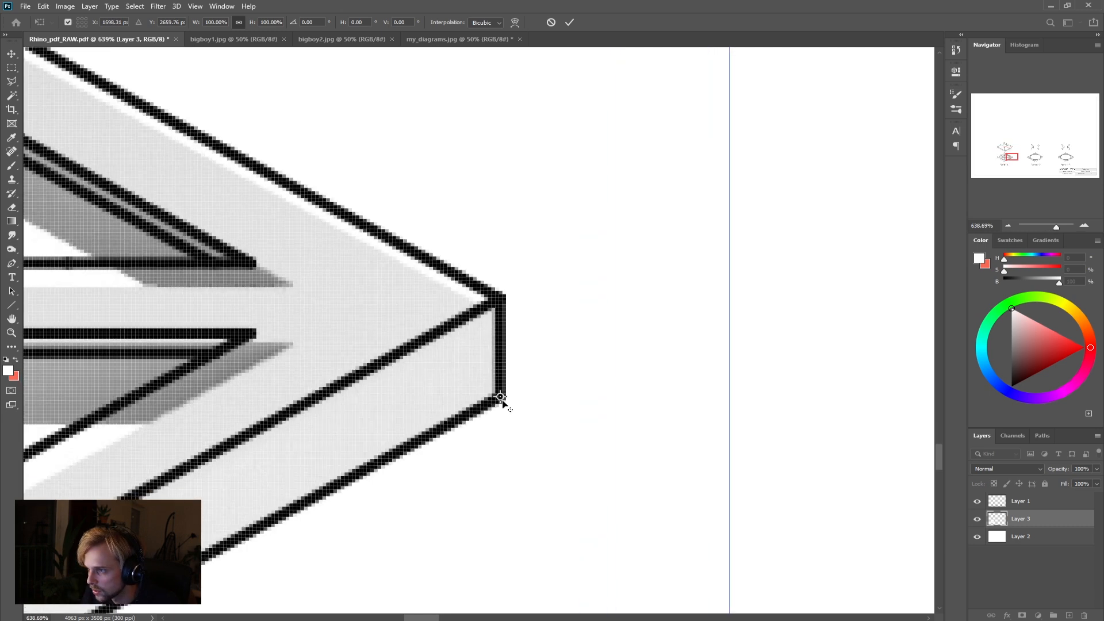
# Step: Scale the shaded Version 1 layer proportionally to 122% about the aligned corner and apply the transform
pyautogui.keyDown('alt'); pyautogui.scroll(-10, 502, 400); pyautogui.keyUp('alt')
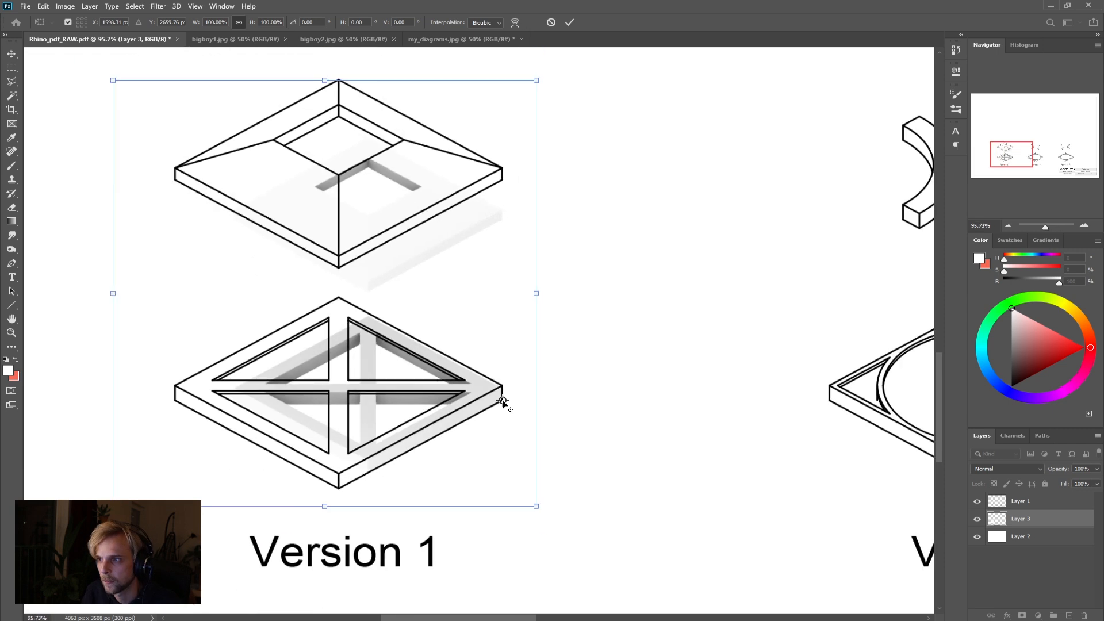
pyautogui.keyDown('alt'); pyautogui.scroll(-1, 502, 401); pyautogui.keyUp('alt')
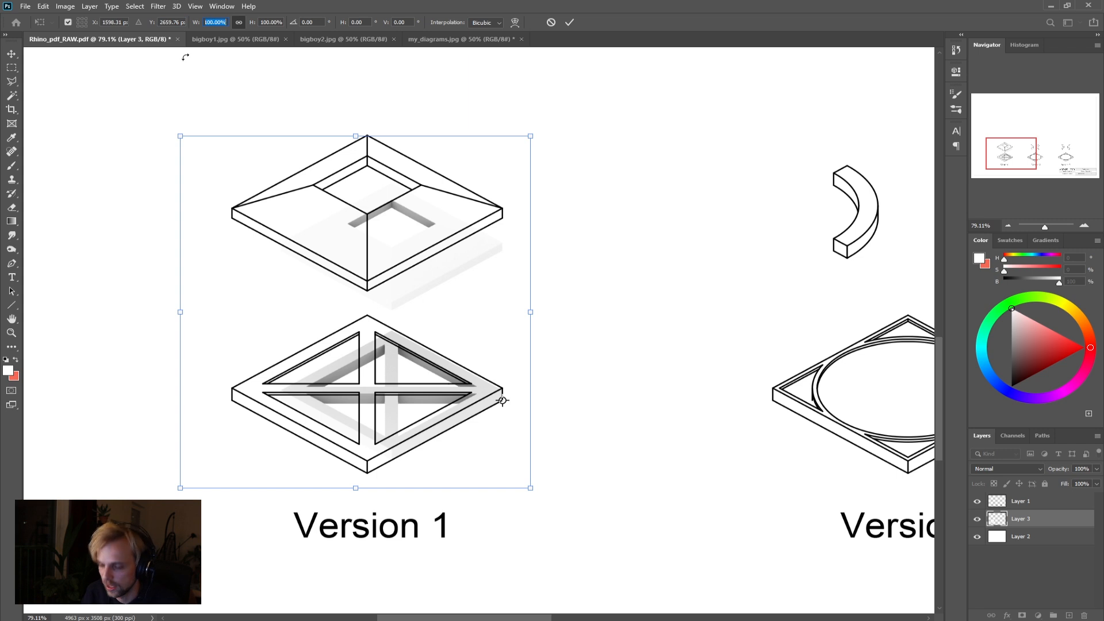
pyautogui.write('120')
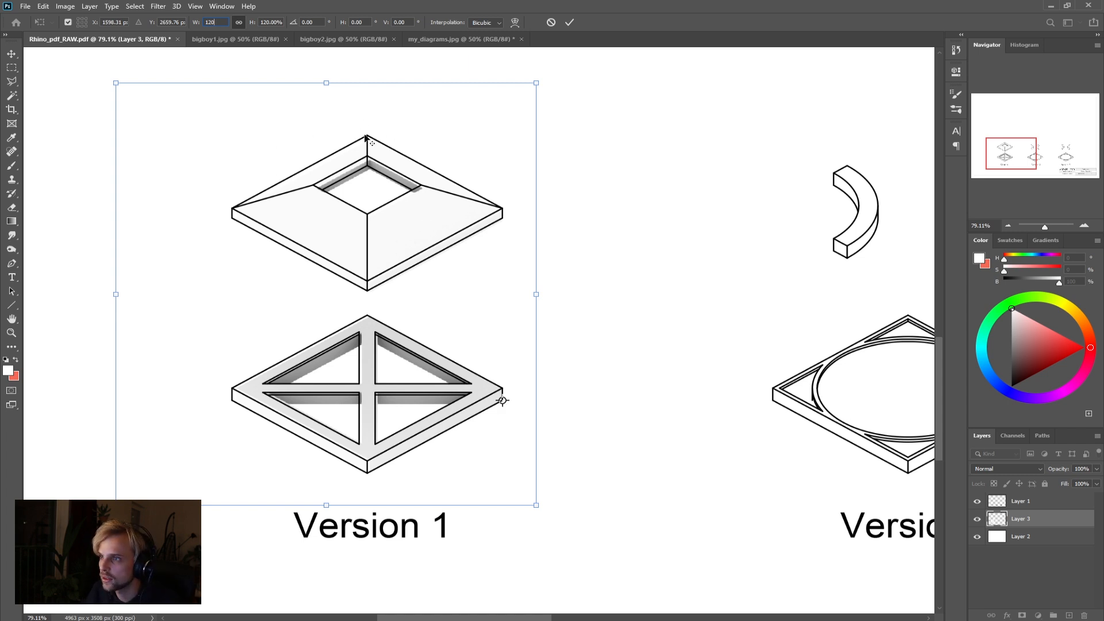
pyautogui.moveTo(1004, 149); pyautogui.dragTo(1000, 141)
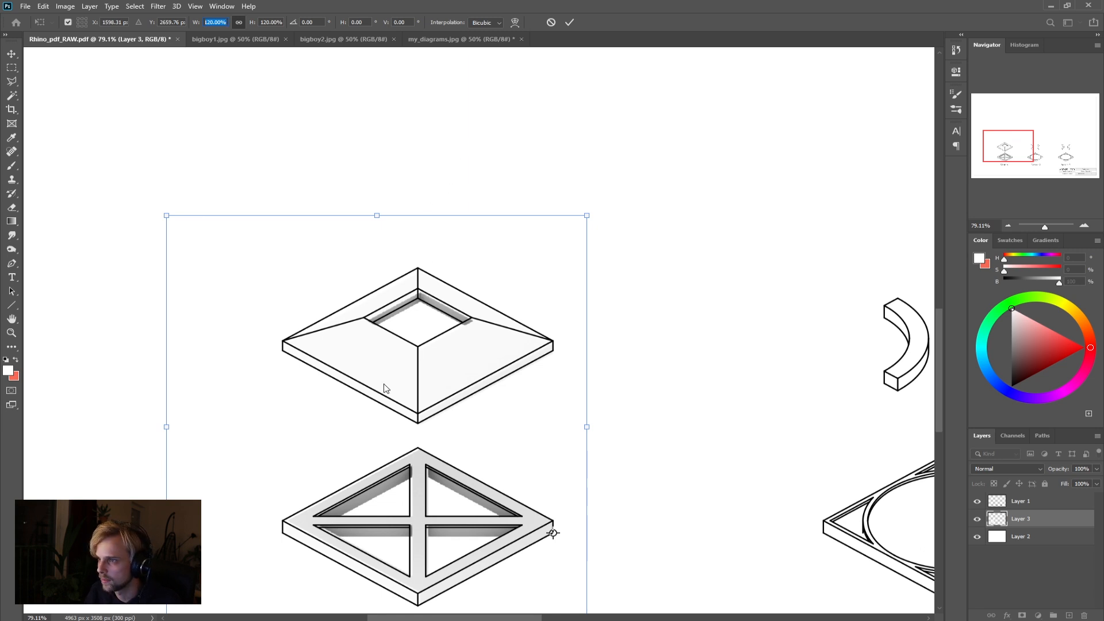
pyautogui.click(1084, 225)
pyautogui.click(1084, 225)
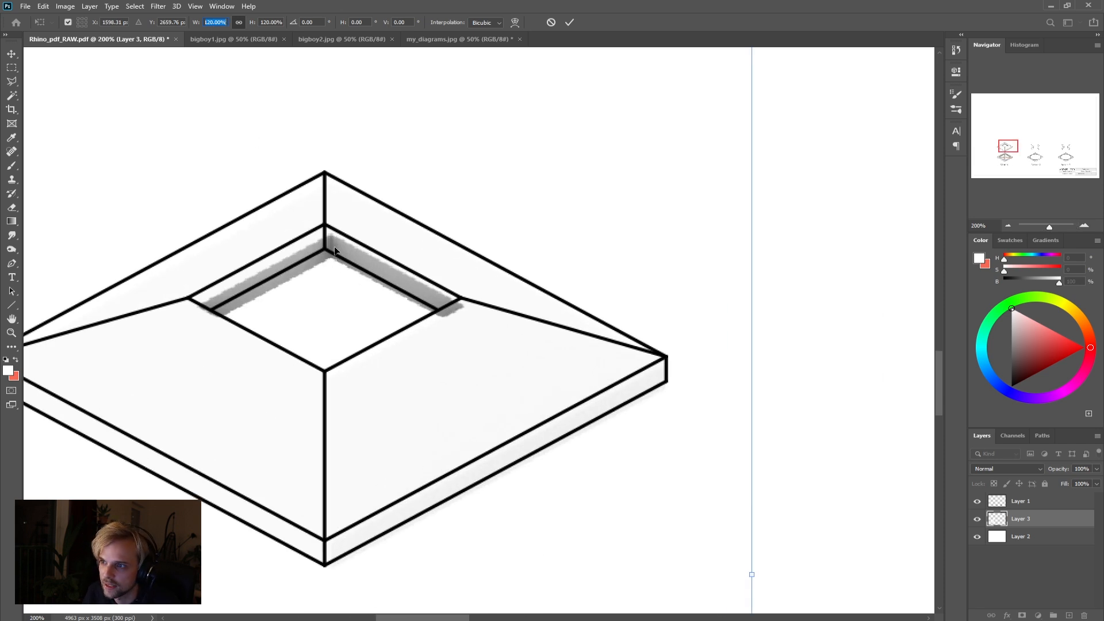
pyautogui.write('125')
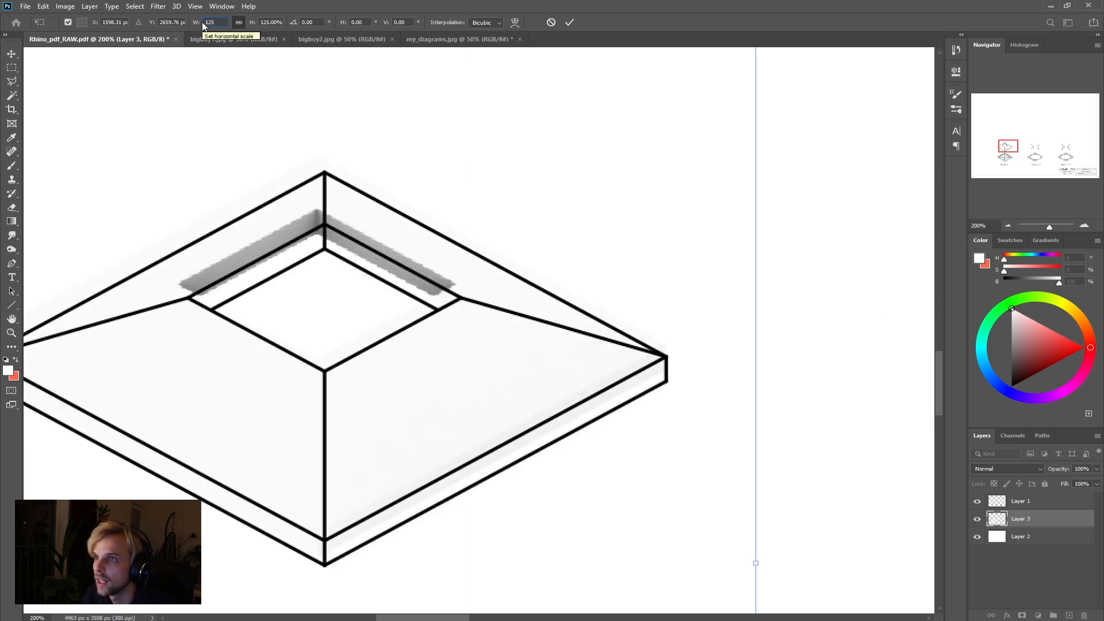
pyautogui.press('BackSpace')
pyautogui.write('2')
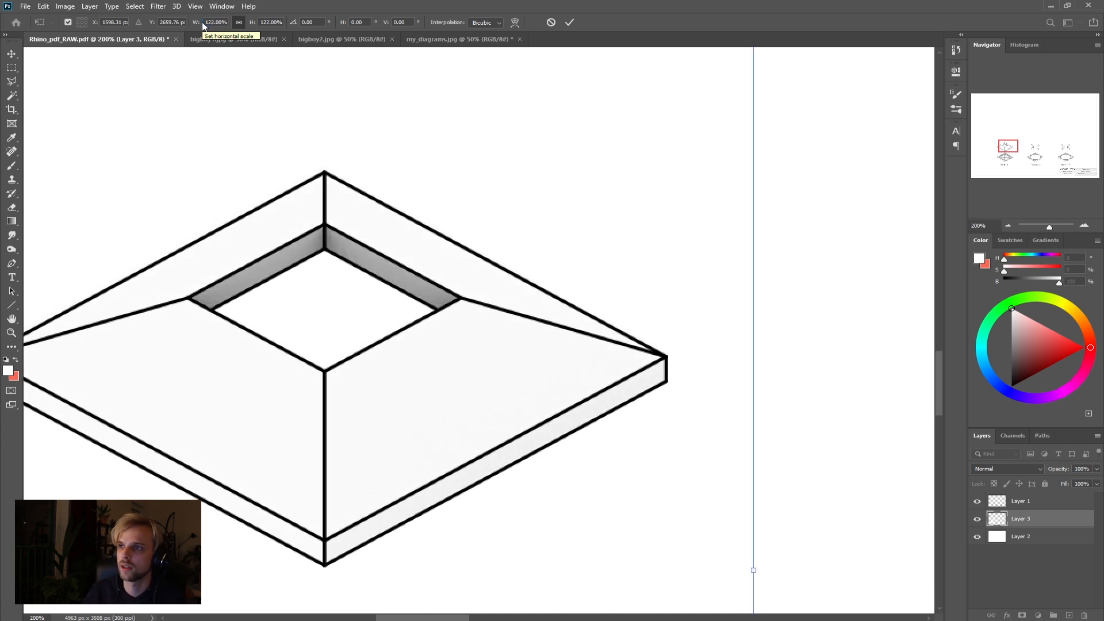
pyautogui.press('Return')
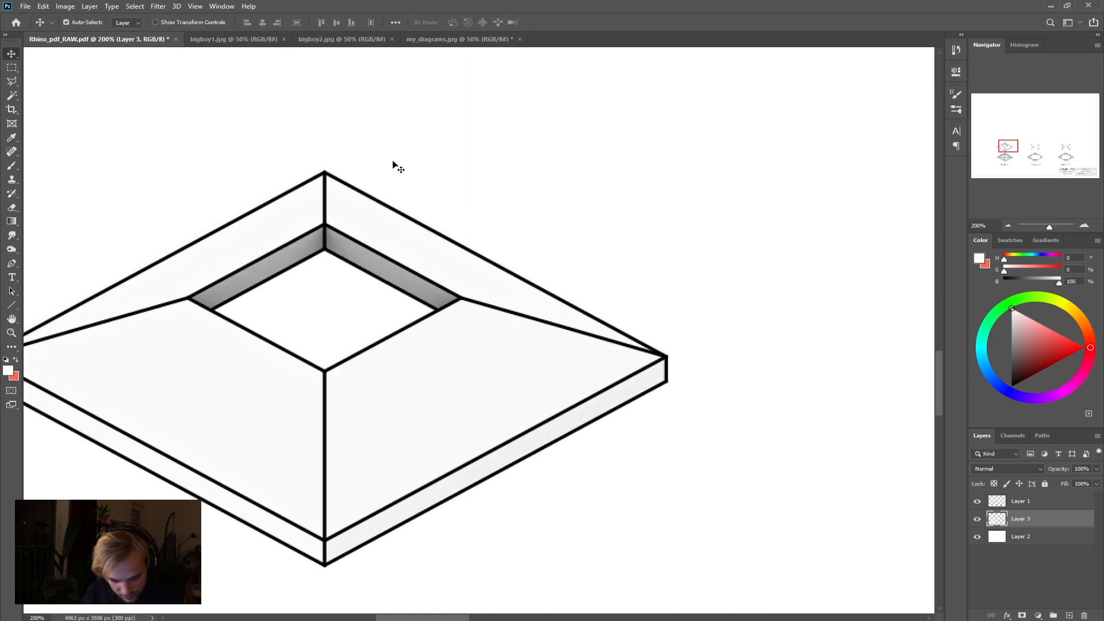
# Step: Marquee-select the shaded Version 2 arcs and the diamond frame with the circular opening in my_diagrams.jpg
pyautogui.keyDown('alt'); pyautogui.scroll(-5, 398, 165); pyautogui.keyUp('alt')
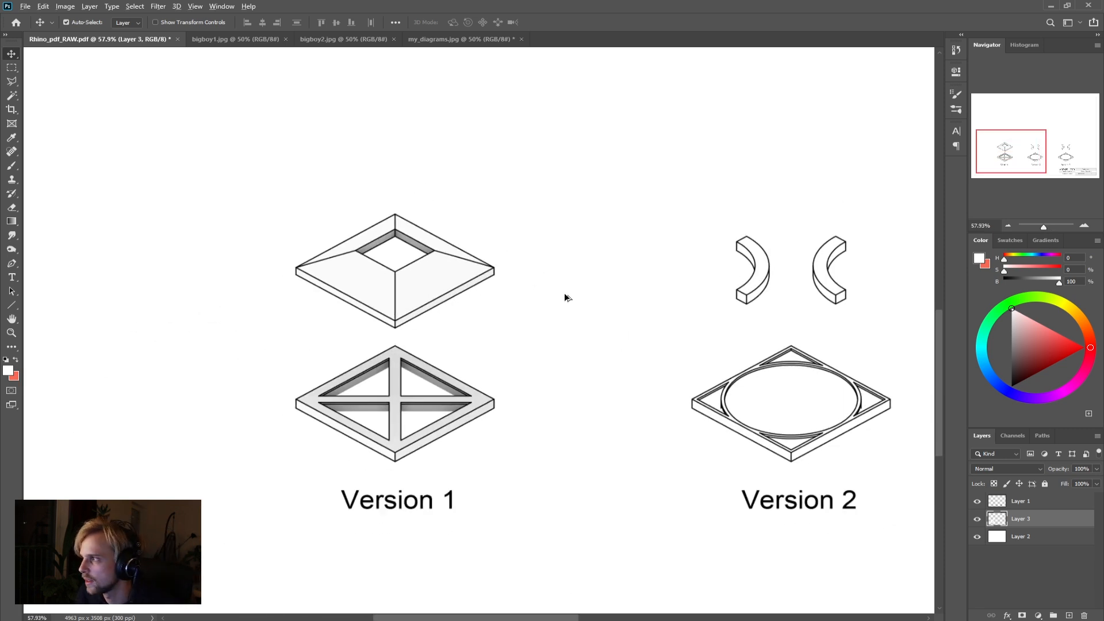
pyautogui.keyDown('alt'); pyautogui.scroll(-1, 563, 293); pyautogui.keyUp('alt')
pyautogui.moveTo(994, 165); pyautogui.dragTo(1028, 164)
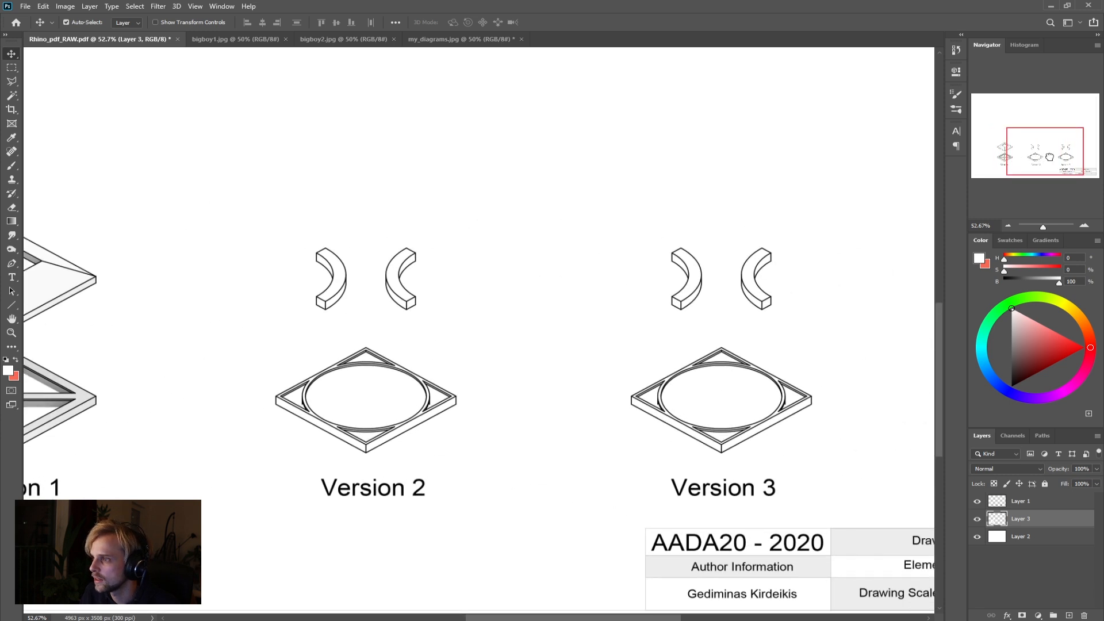
pyautogui.click(343, 39)
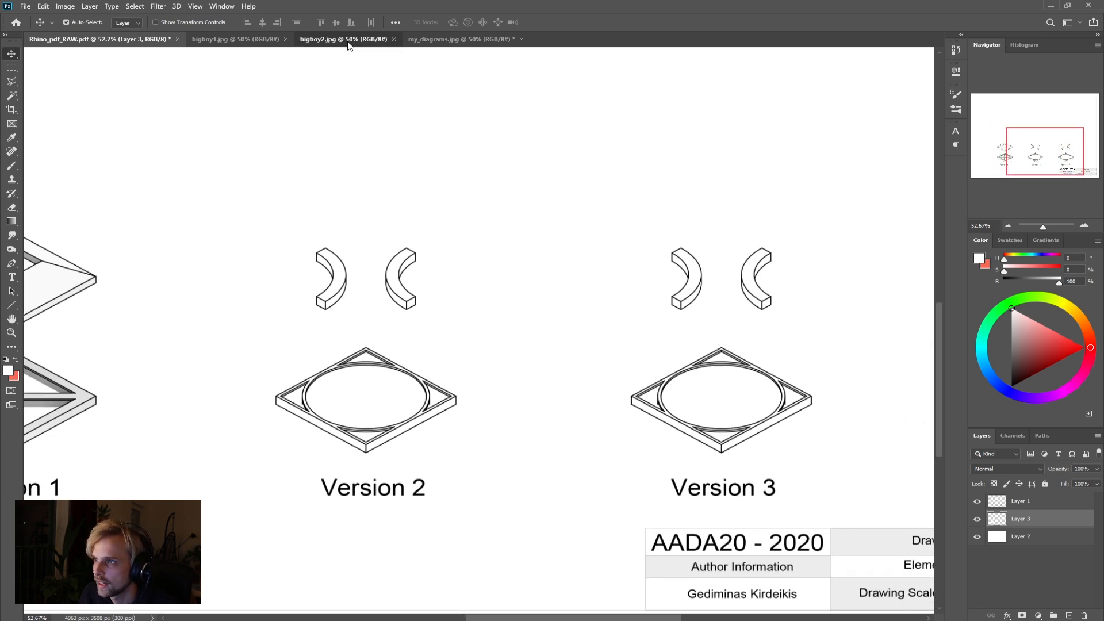
pyautogui.click(431, 40)
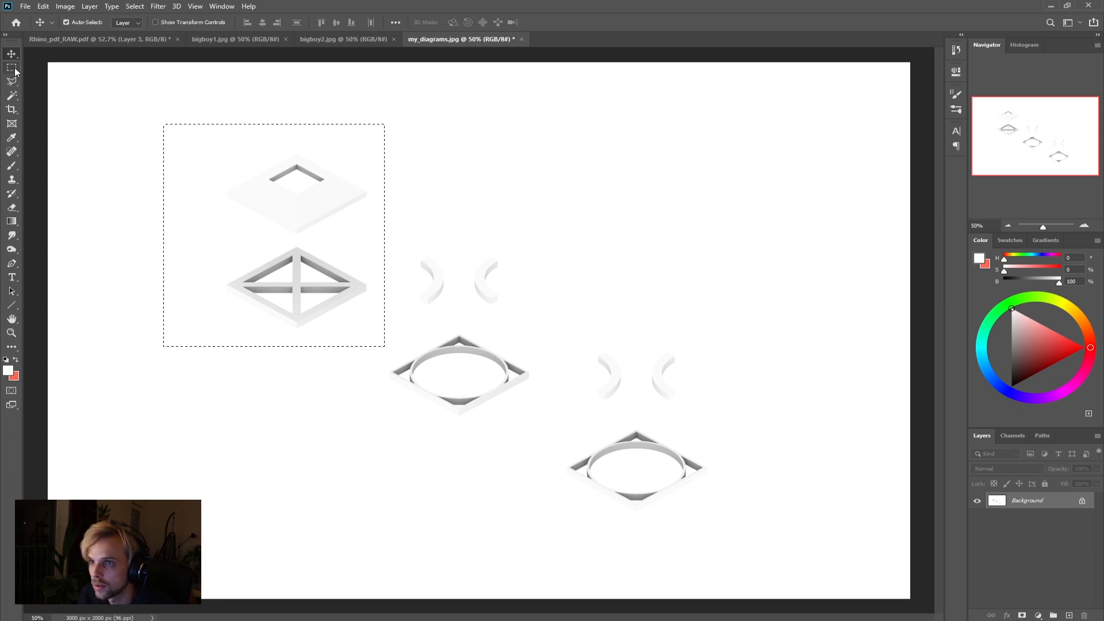
pyautogui.press('m')
pyautogui.moveTo(546, 436); pyautogui.dragTo(380, 224)
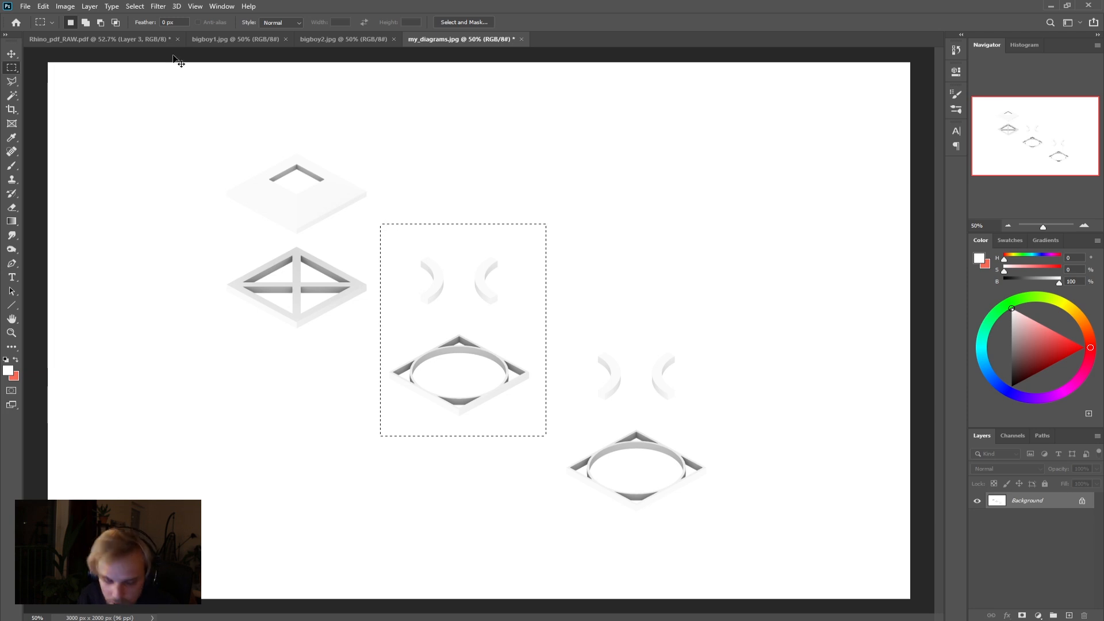
# Step: Paste the copied Version 2 shading into Rhino_pdf_RAW.pdf and move it roughly over the Version 2 line drawing
pyautogui.click(86, 40)
pyautogui.hotkey('ctrl', 'v')
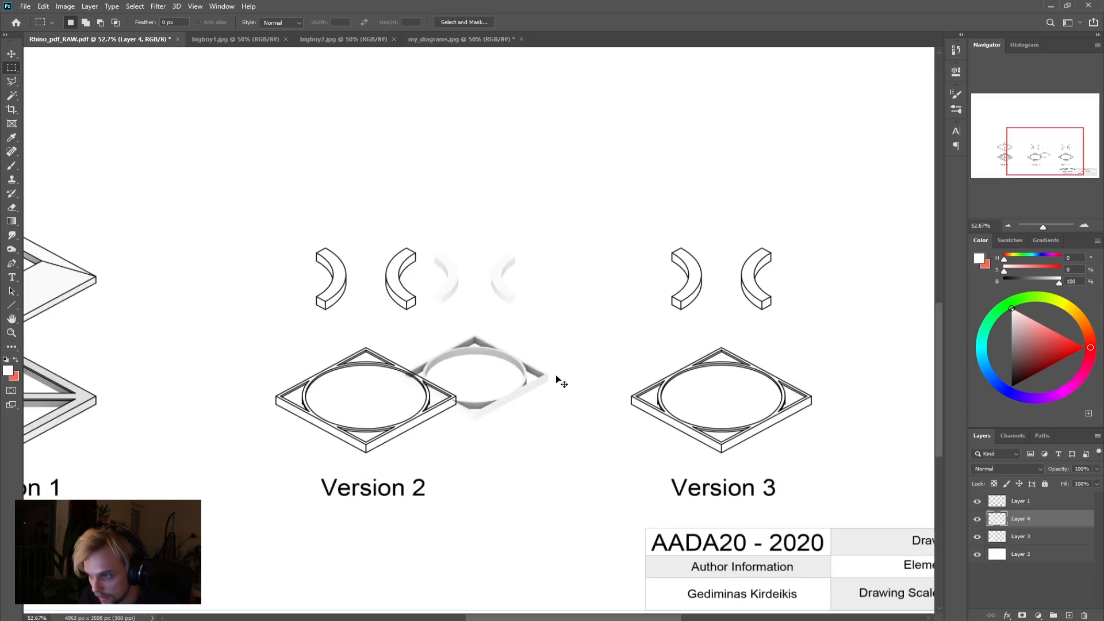
pyautogui.keyDown('ctrl'); pyautogui.moveTo(509, 395); pyautogui.dragTo(408, 436); pyautogui.keyUp('ctrl')
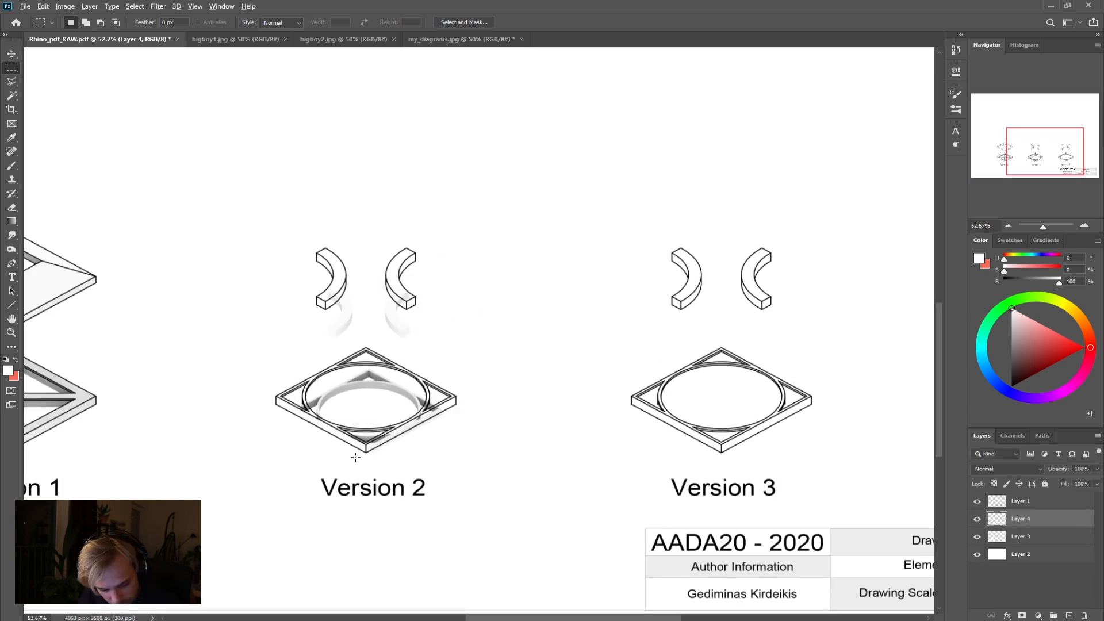
# Step: Free-transform the pasted layer and align the right inner corner of its diamond frame with the matching corner of the Version 2 line drawing
pyautogui.keyDown('alt'); pyautogui.scroll(3, 356, 458); pyautogui.keyUp('alt')
pyautogui.hotkey('ctrl', 't')
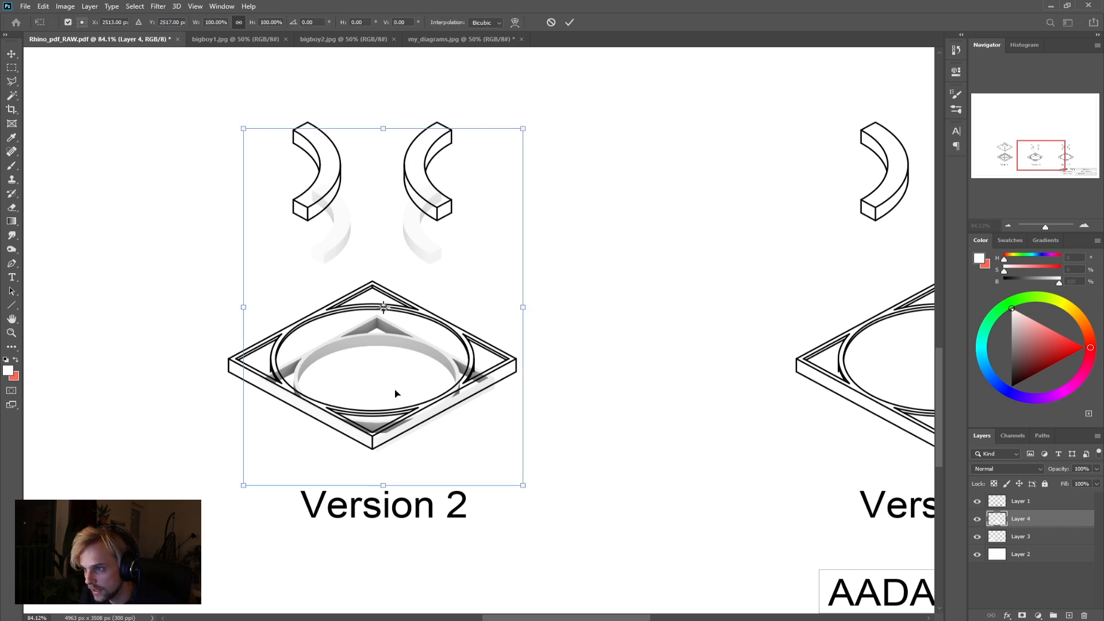
pyautogui.moveTo(404, 356); pyautogui.dragTo(430, 336)
pyautogui.keyDown('alt'); pyautogui.scroll(5, 506, 387); pyautogui.keyUp('alt')
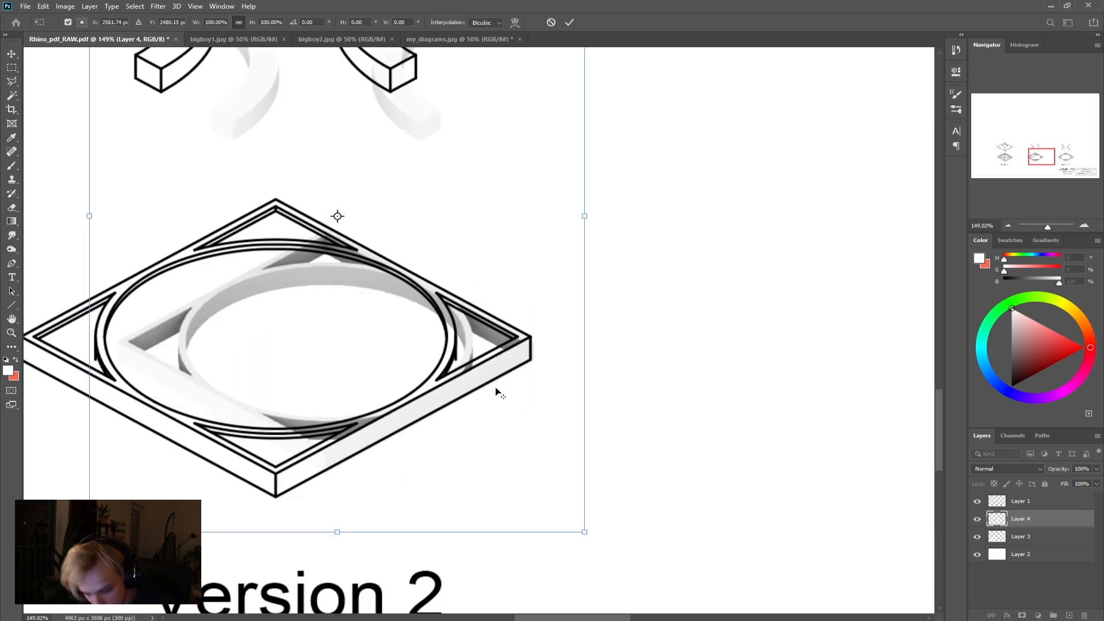
pyautogui.keyDown('alt'); pyautogui.scroll(2, 515, 371); pyautogui.keyUp('alt')
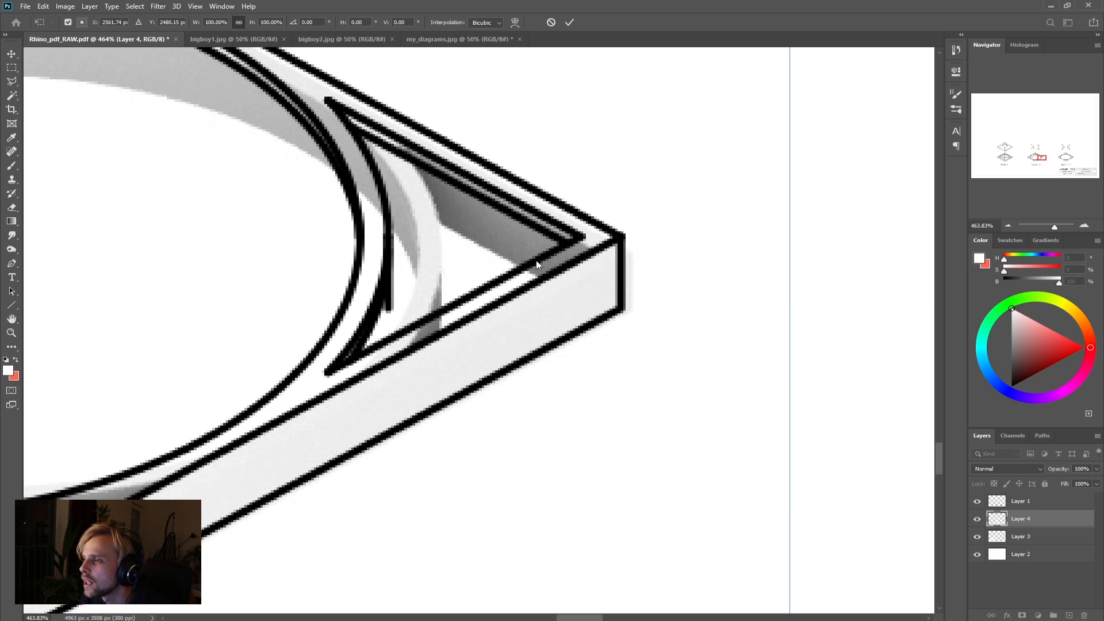
pyautogui.keyDown('alt'); pyautogui.scroll(1, 586, 256); pyautogui.keyUp('alt')
pyautogui.moveTo(572, 254)
pyautogui.mouseDown()
pyautogui.moveTo(459, 245)
pyautogui.moveTo(577, 238)
pyautogui.mouseUp()
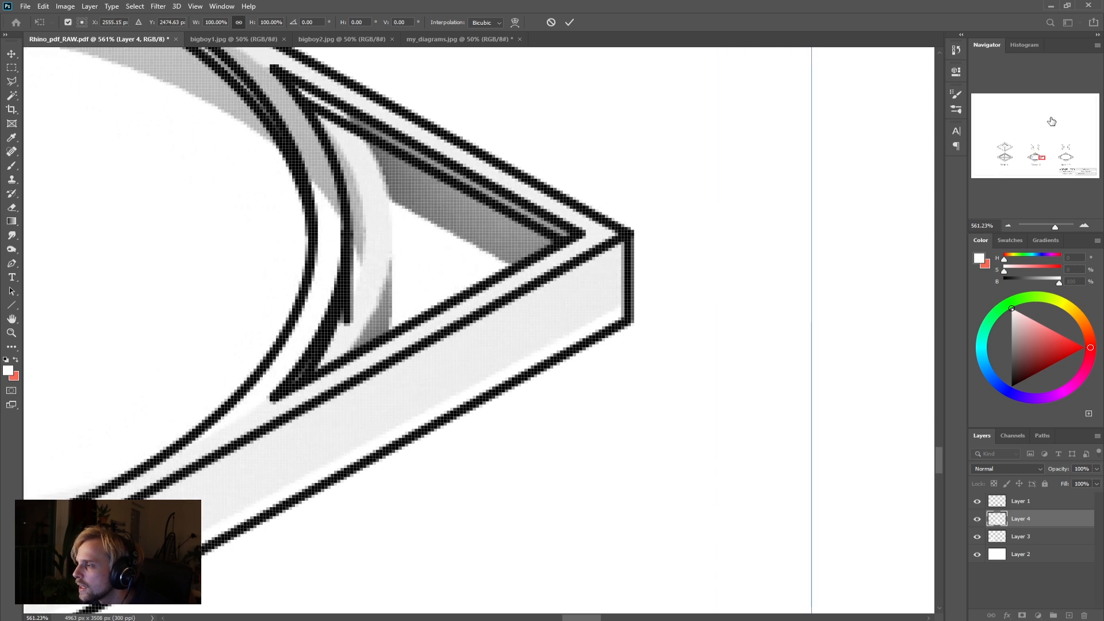
# Step: Place the transform reference point on the right inner corner where the shaded frame and the Version 2 line drawing meet
pyautogui.keyDown('alt'); pyautogui.scroll(-5, 207, 250); pyautogui.keyUp('alt')
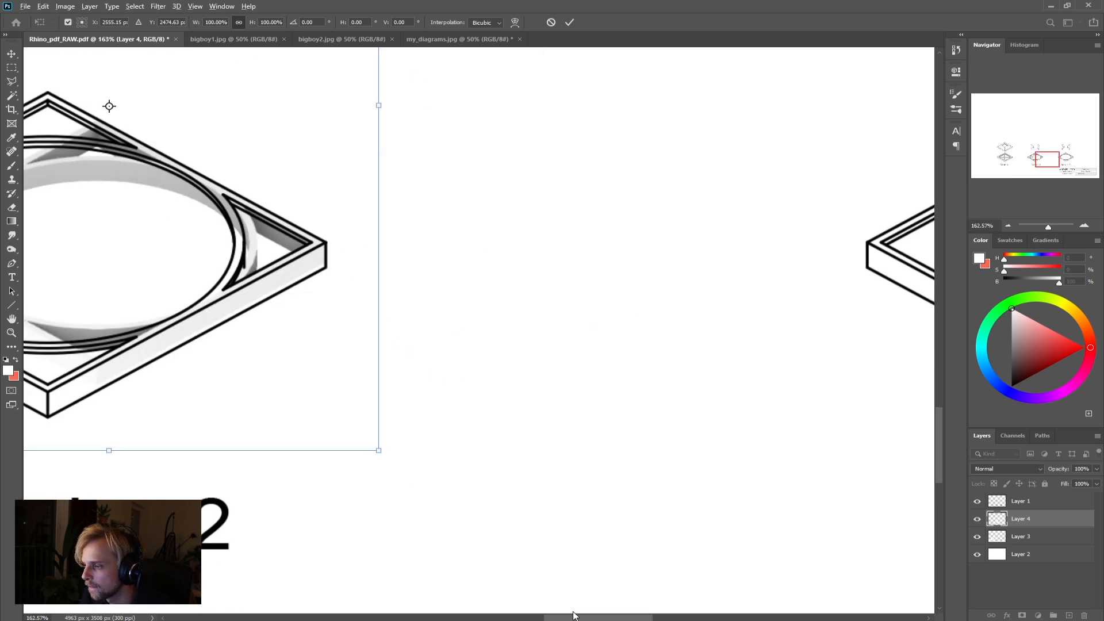
pyautogui.moveTo(575, 619); pyautogui.dragTo(527, 619)
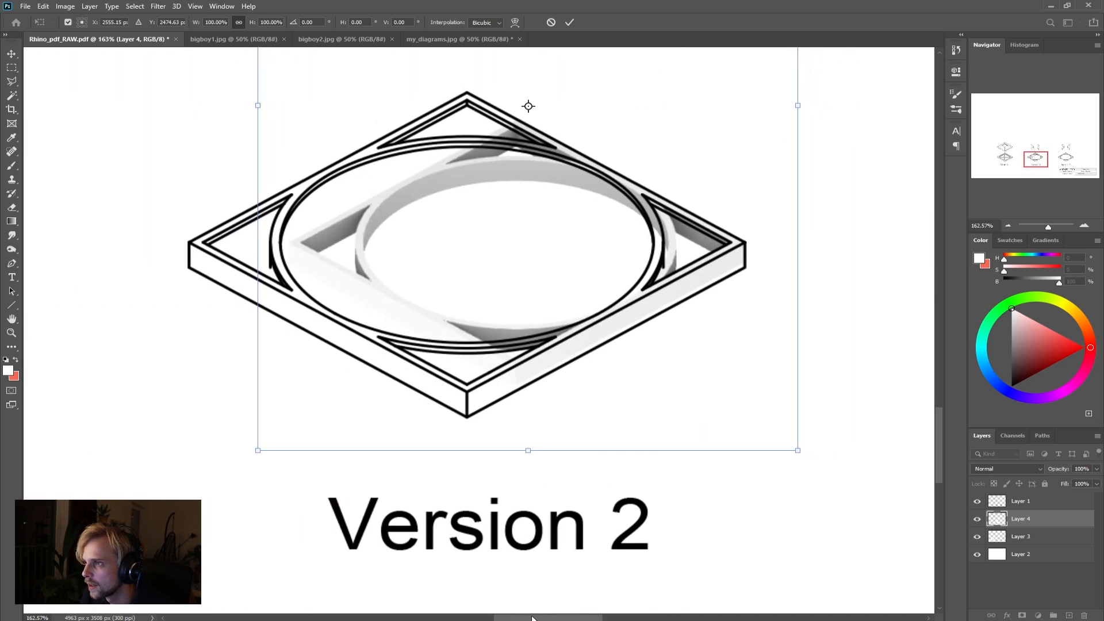
pyautogui.moveTo(939, 473); pyautogui.dragTo(942, 404)
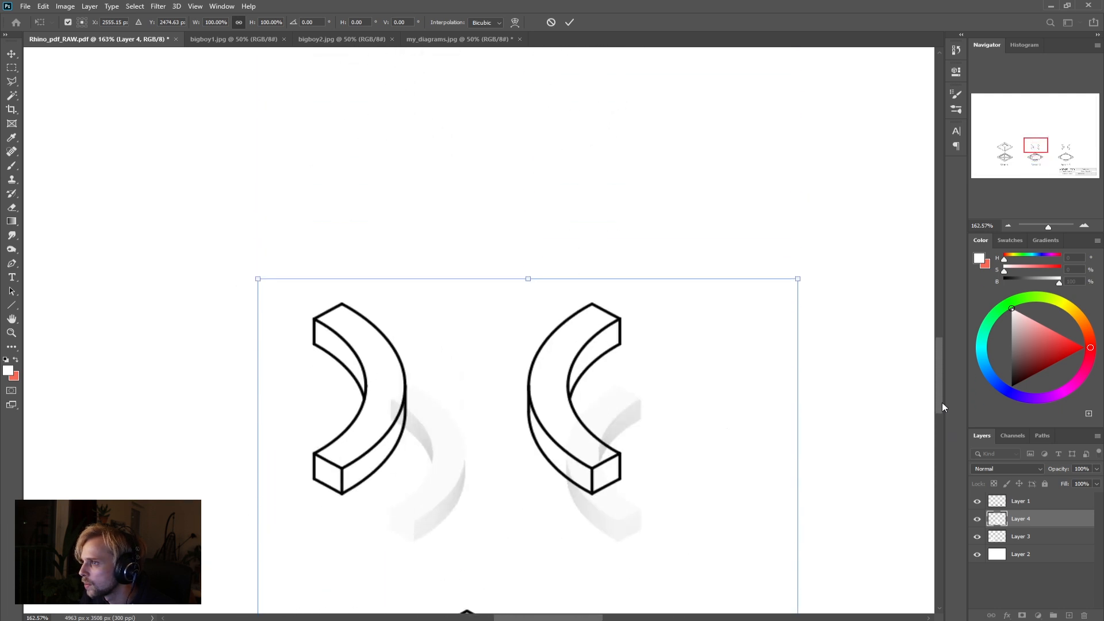
pyautogui.keyDown('alt'); pyautogui.scroll(3, 295, 362); pyautogui.keyUp('alt')
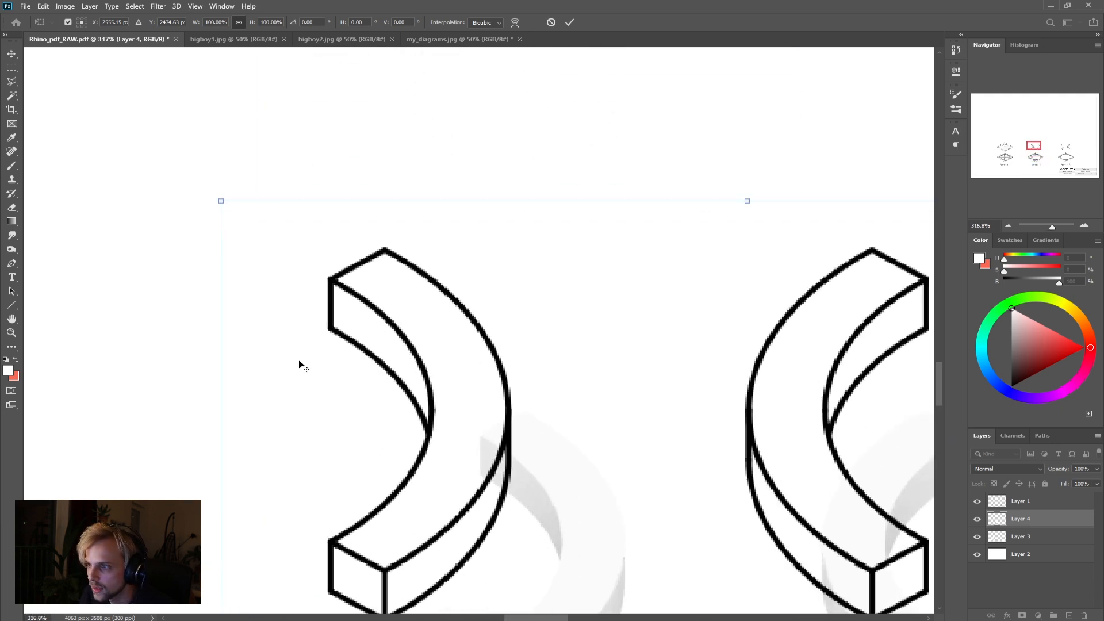
pyautogui.keyDown('alt'); pyautogui.scroll(-10, 302, 360); pyautogui.keyUp('alt')
pyautogui.keyDown('alt'); pyautogui.scroll(-4, 420, 481); pyautogui.keyUp('alt')
pyautogui.moveTo(1053, 143); pyautogui.dragTo(1055, 156)
pyautogui.keyDown('alt'); pyautogui.scroll(4, 445, 367); pyautogui.keyUp('alt')
pyautogui.moveTo(392, 285); pyautogui.dragTo(519, 369)
pyautogui.keyDown('alt'); pyautogui.scroll(20, 532, 380); pyautogui.keyUp('alt')
pyautogui.keyDown('alt'); pyautogui.scroll(-16, 362, 345); pyautogui.keyUp('alt')
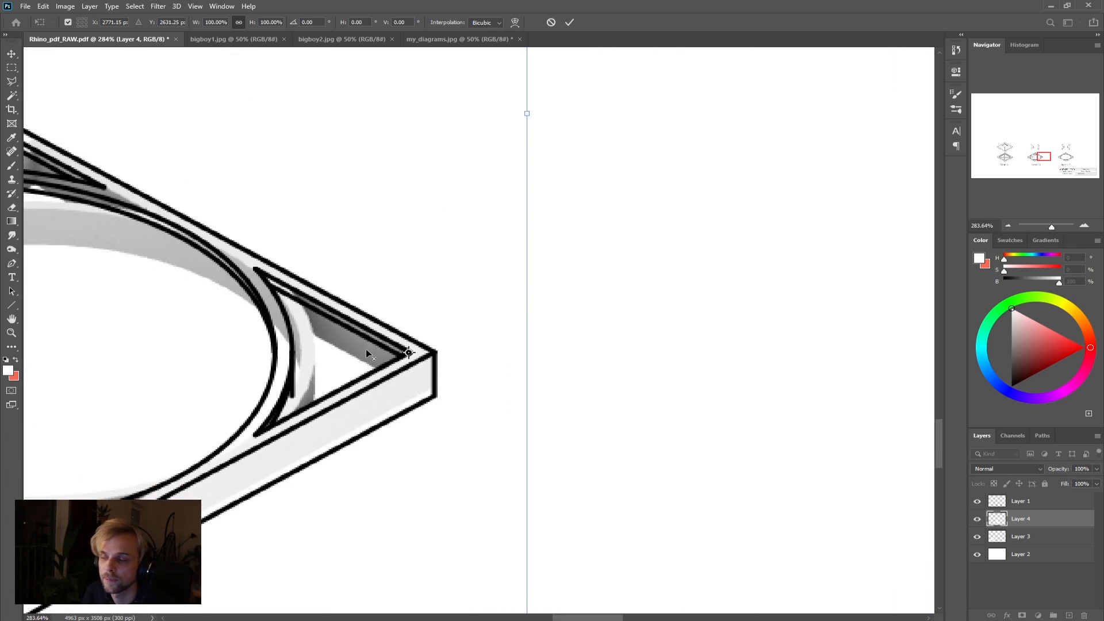
# Step: Scale the shaded Version 2 layer proportionally to 122% about the aligned corner and apply the transform
pyautogui.keyDown('alt'); pyautogui.scroll(-12, 366, 350); pyautogui.keyUp('alt')
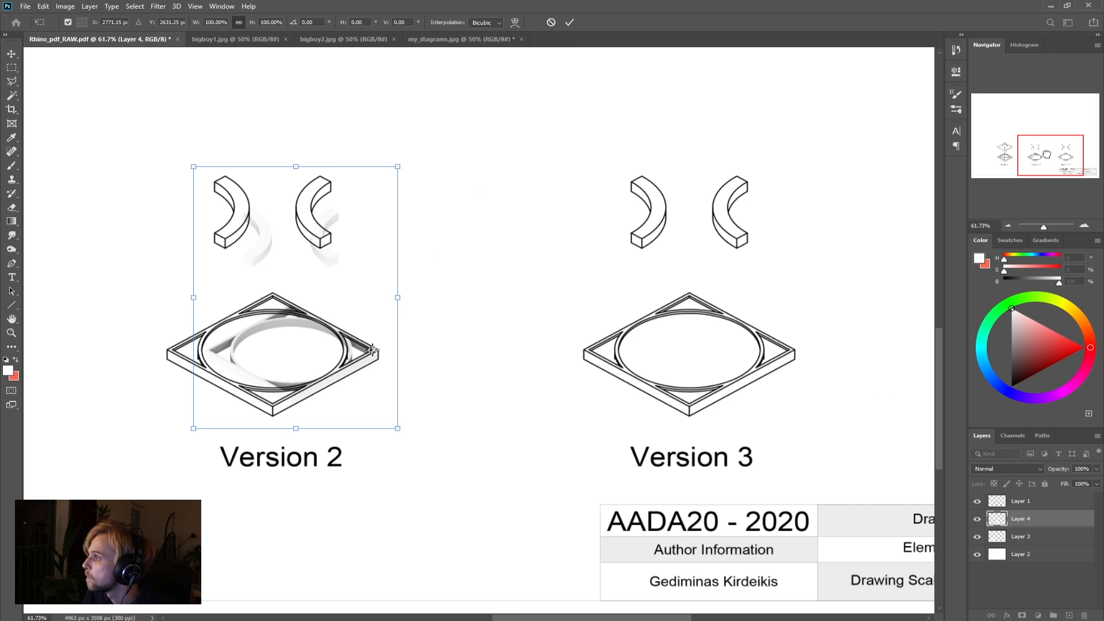
pyautogui.moveTo(1051, 157); pyautogui.dragTo(1036, 151)
pyautogui.keyDown('alt'); pyautogui.scroll(12, 422, 274); pyautogui.keyUp('alt')
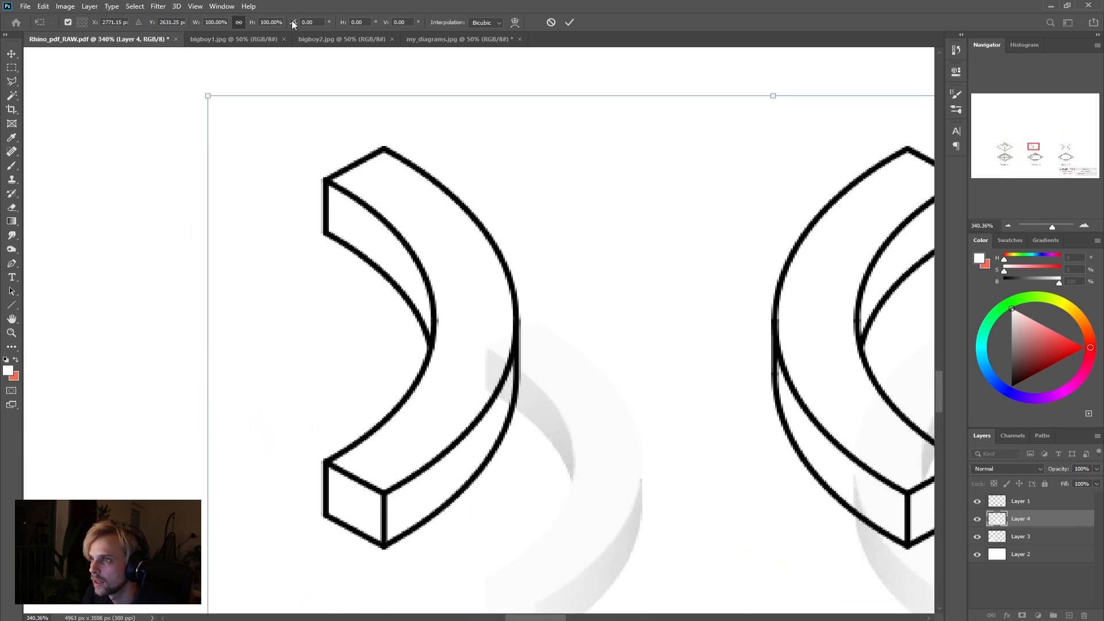
pyautogui.click(207, 22)
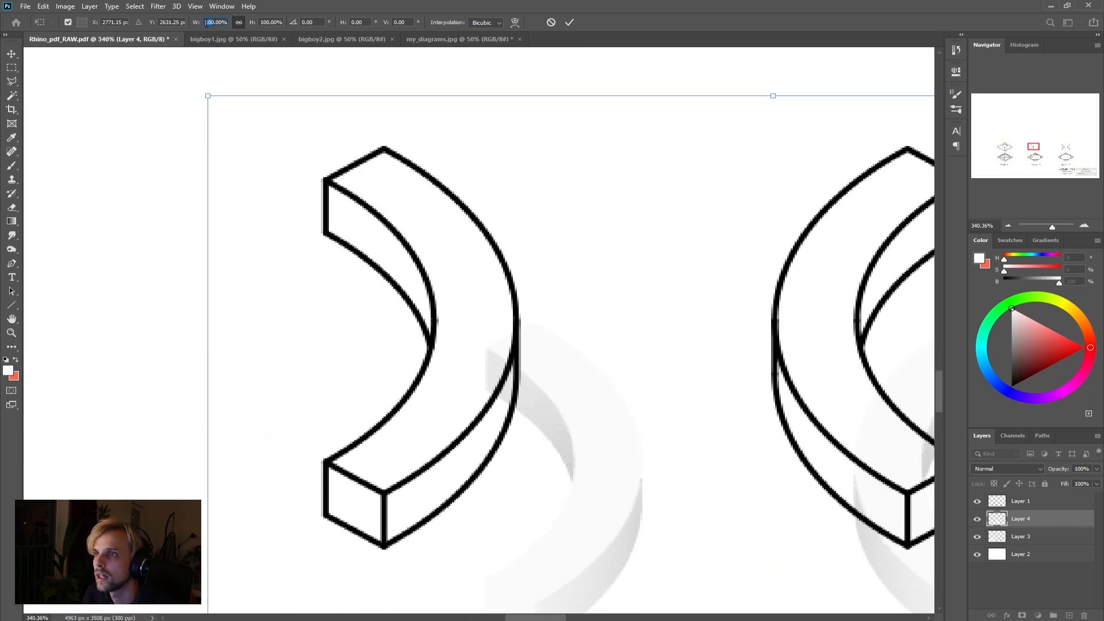
pyautogui.write('122')
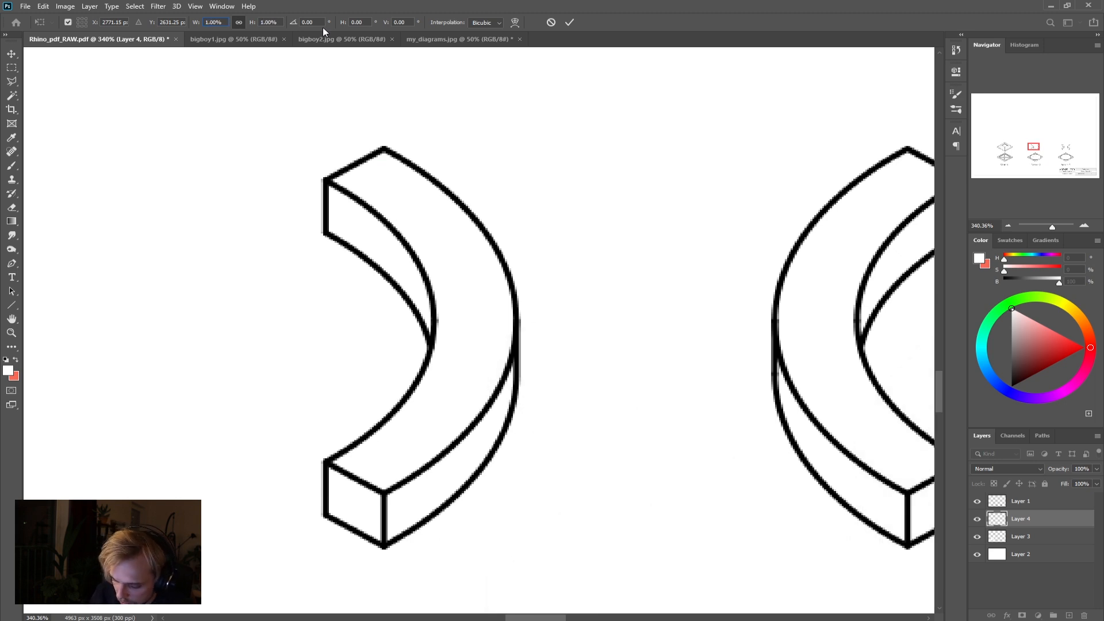
pyautogui.press('Return')
pyautogui.press('m')
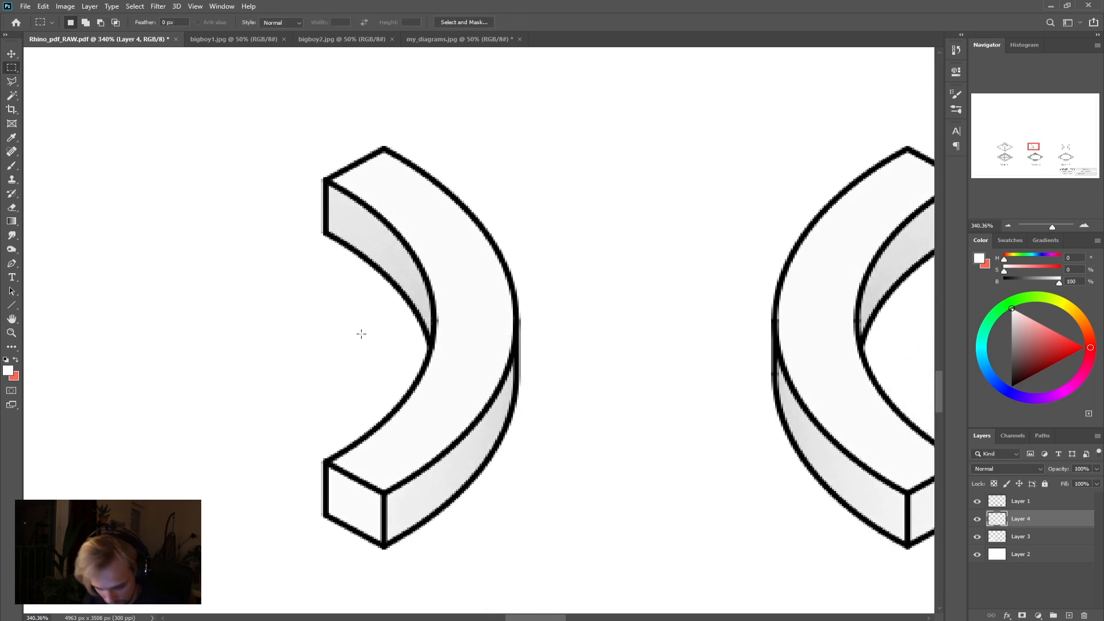
# Step: Duplicate the shaded Version 2 layer and move the copy roughly over the Version 3 line drawing
pyautogui.keyDown('alt'); pyautogui.scroll(-10, 365, 332); pyautogui.keyUp('alt')
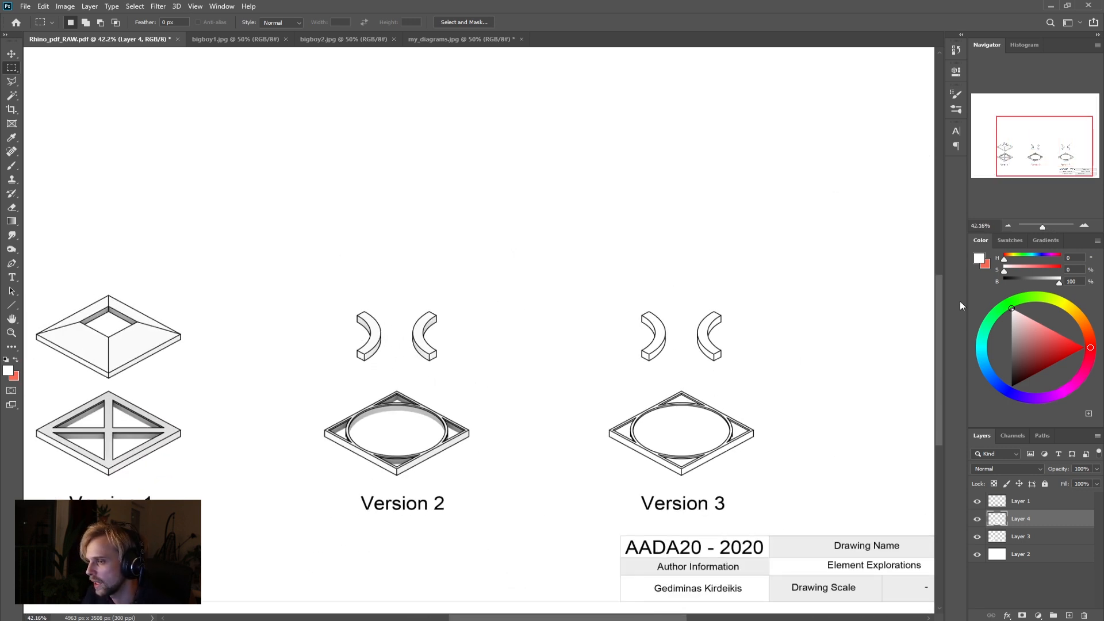
pyautogui.moveTo(1034, 520); pyautogui.dragTo(1068, 615)
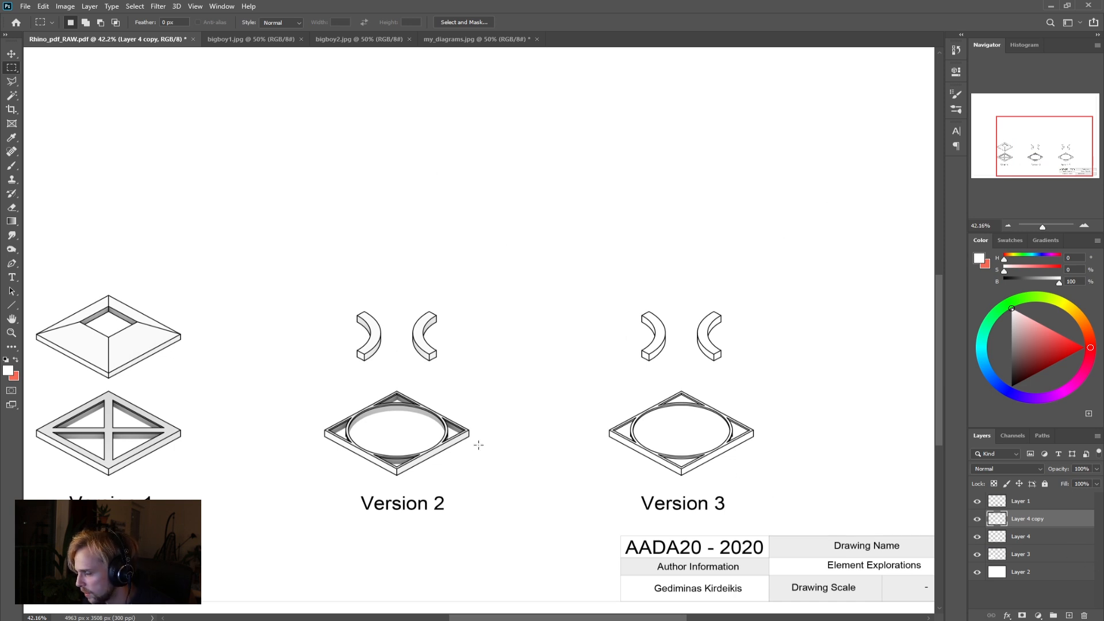
pyautogui.keyDown('ctrl'); pyautogui.moveTo(395, 441); pyautogui.dragTo(680, 437); pyautogui.keyUp('ctrl')
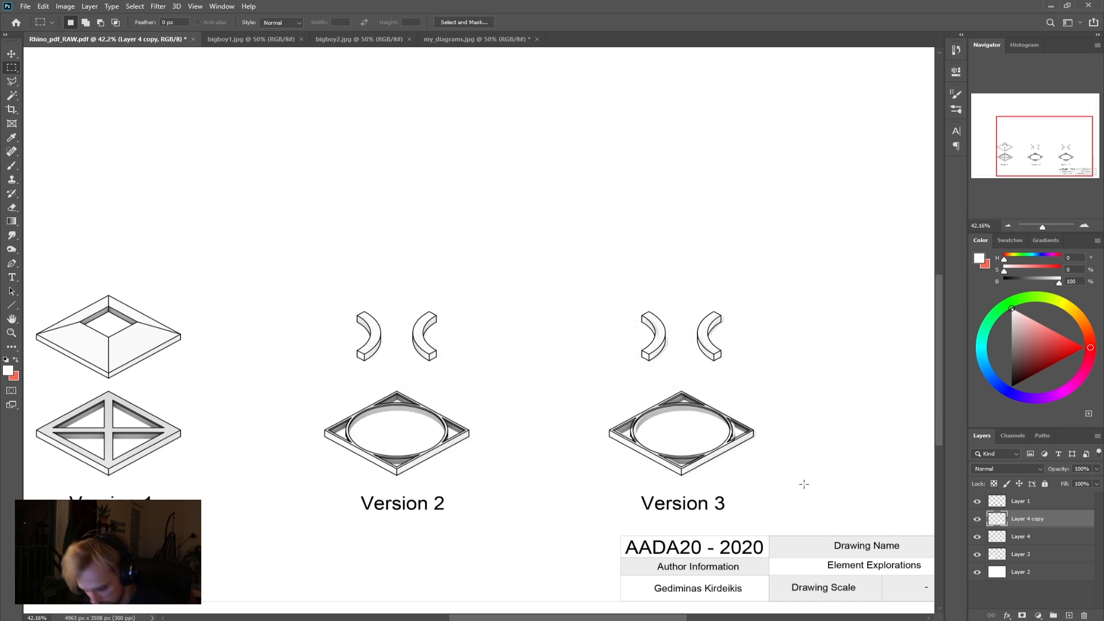
# Step: Align the duplicated shading precisely with the outer edges and corners of the Version 3 line drawing
pyautogui.keyDown('alt'); pyautogui.scroll(3, 802, 482); pyautogui.keyUp('alt')
pyautogui.keyDown('alt'); pyautogui.scroll(6, 802, 483); pyautogui.keyUp('alt')
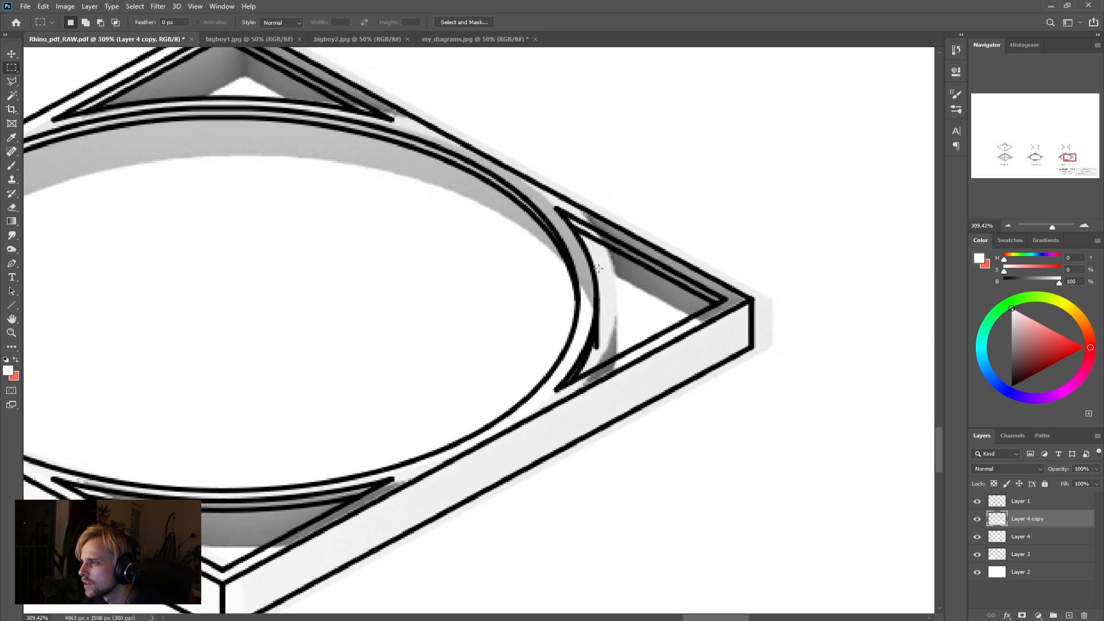
pyautogui.click(11, 53)
pyautogui.moveTo(584, 288); pyautogui.dragTo(584, 291)
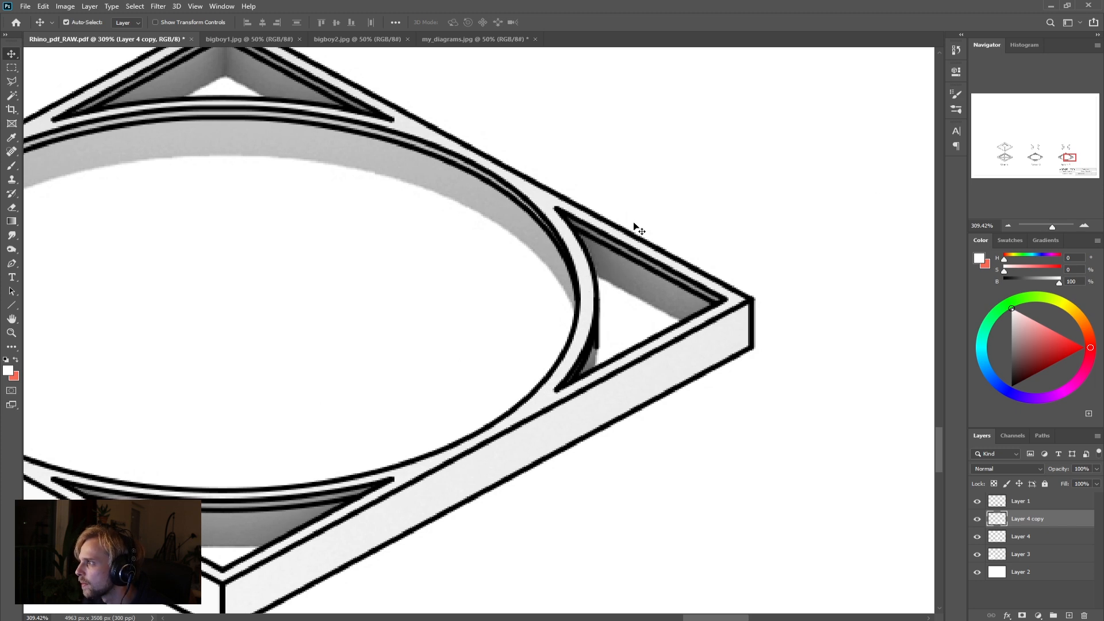
# Step: Select Layer 4 copy, Layer 4 and Layer 3 together and merge them into a single shading layer
pyautogui.keyDown('alt'); pyautogui.scroll(-6, 443, 257); pyautogui.keyUp('alt')
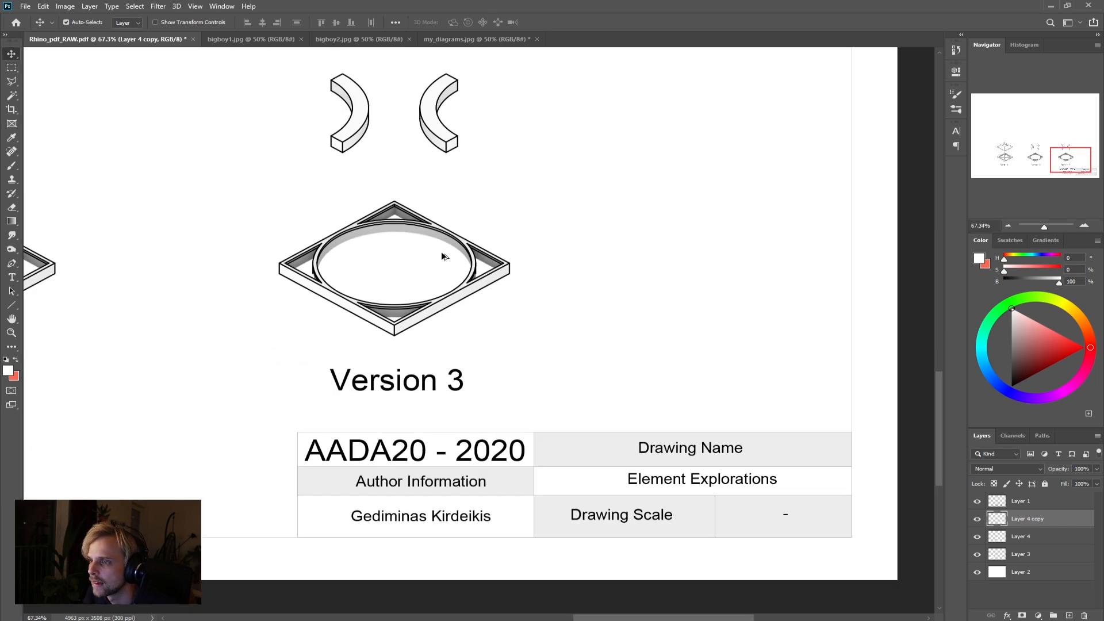
pyautogui.keyDown('alt'); pyautogui.scroll(-3, 443, 257); pyautogui.keyUp('alt')
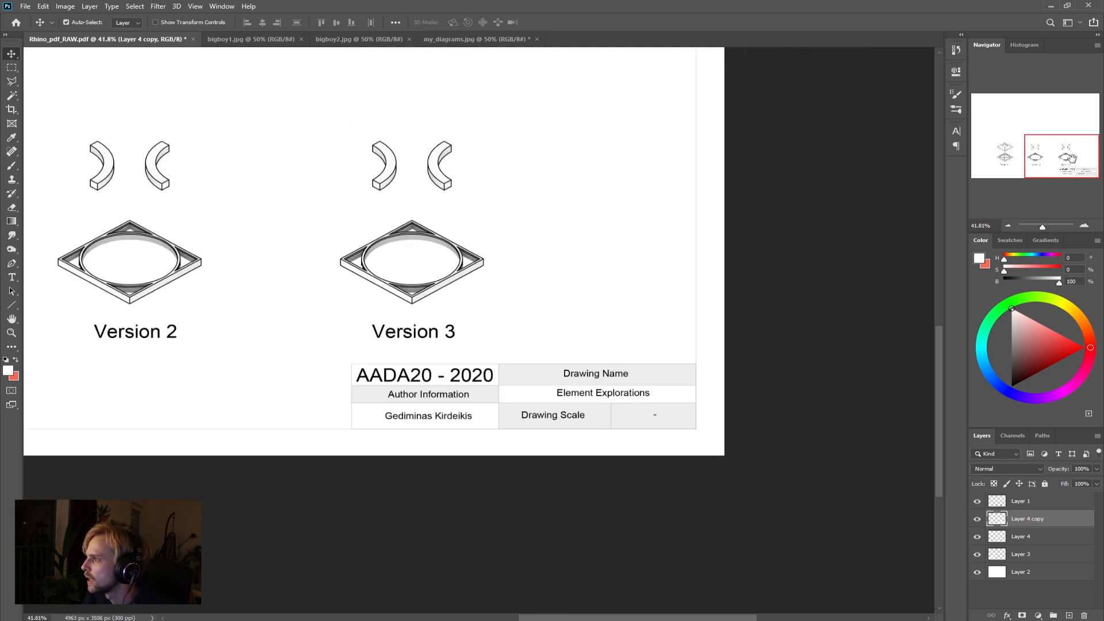
pyautogui.moveTo(1074, 159); pyautogui.dragTo(1056, 154)
pyautogui.keyDown('alt'); pyautogui.scroll(-1, 492, 314); pyautogui.keyUp('alt')
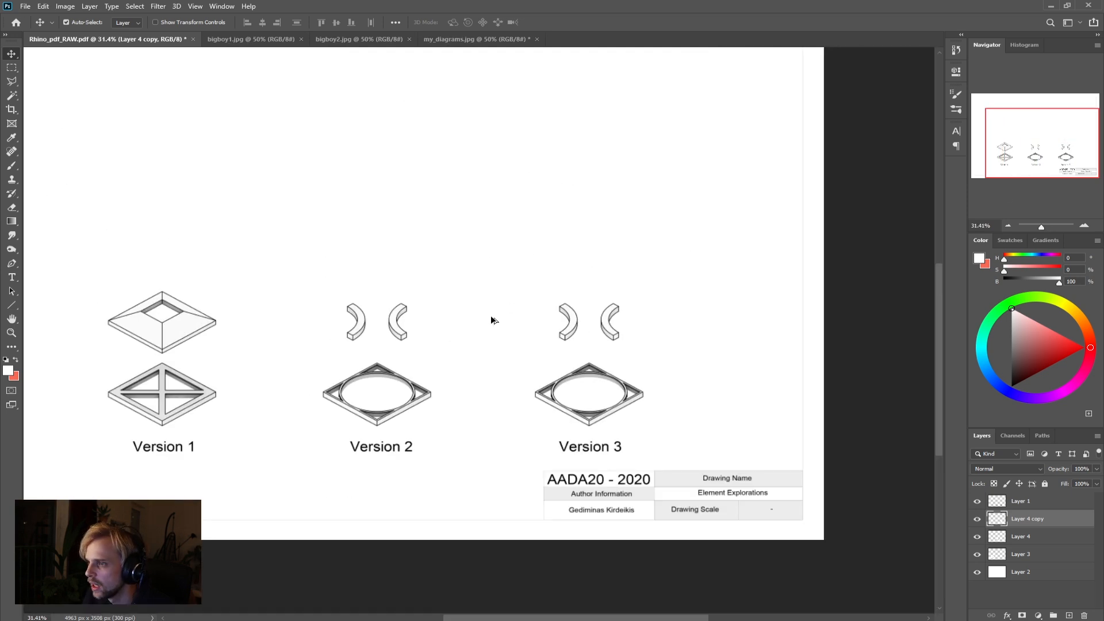
pyautogui.moveTo(977, 554)
pyautogui.mouseDown()
pyautogui.moveTo(978, 522)
pyautogui.moveTo(996, 553)
pyautogui.mouseUp()
pyautogui.keyDown('shift'); pyautogui.click(997, 554); pyautogui.keyUp('shift')
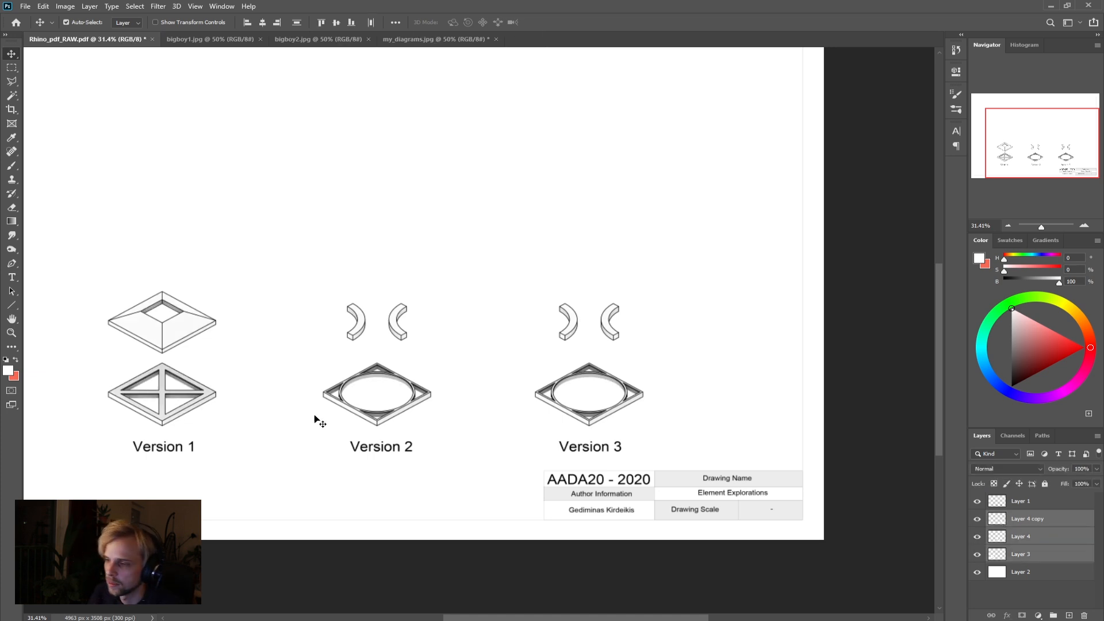
pyautogui.rightClick(1019, 536)
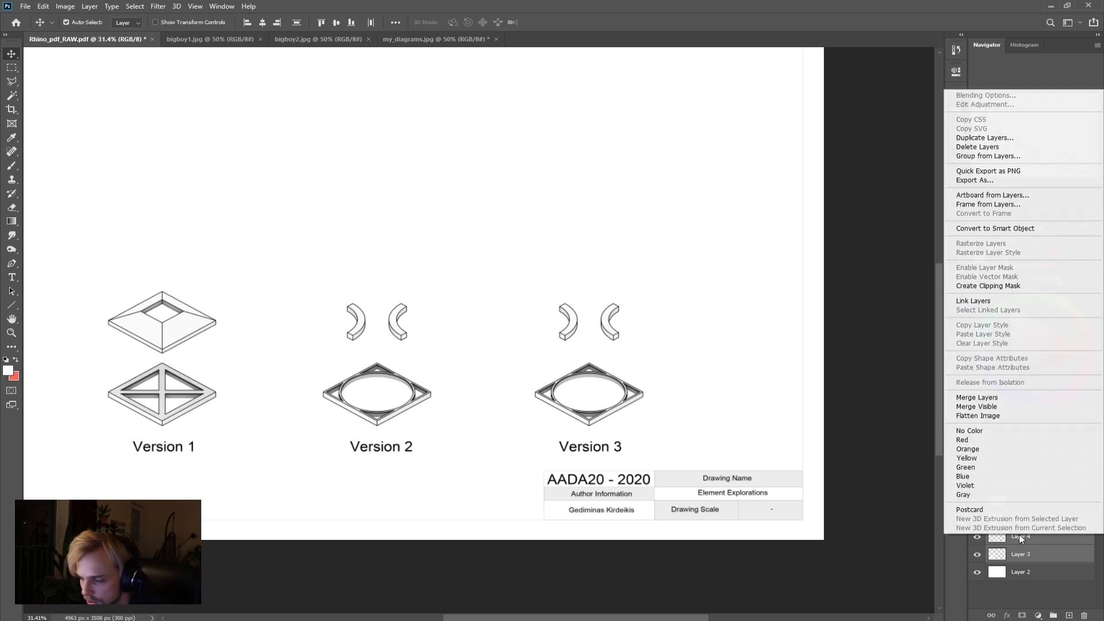
pyautogui.click(993, 398)
# Step: Toggle the merged shading layer's visibility to compare the line drawings with and without shading
pyautogui.click(979, 520)
pyautogui.click(977, 519)
pyautogui.click(977, 519)
pyautogui.click(977, 519)
pyautogui.click(977, 519)
pyautogui.click(977, 519)
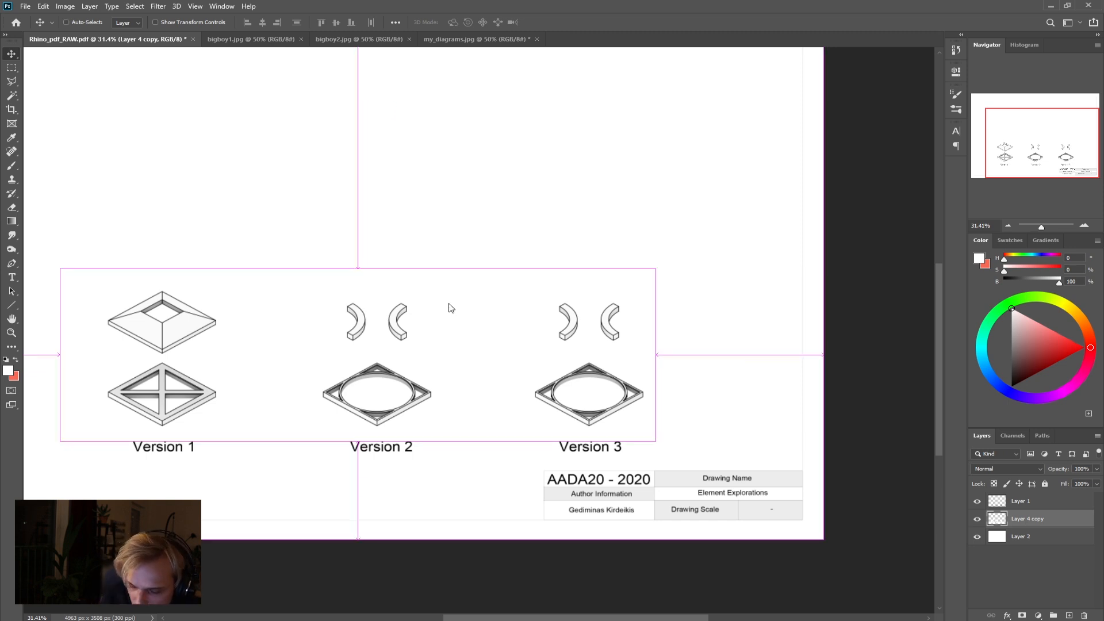
# Step: Darken the merged shading layer with Levels, using a black input level of 93 and a midtone of 0.79
pyautogui.hotkey('ctrl', 'l')
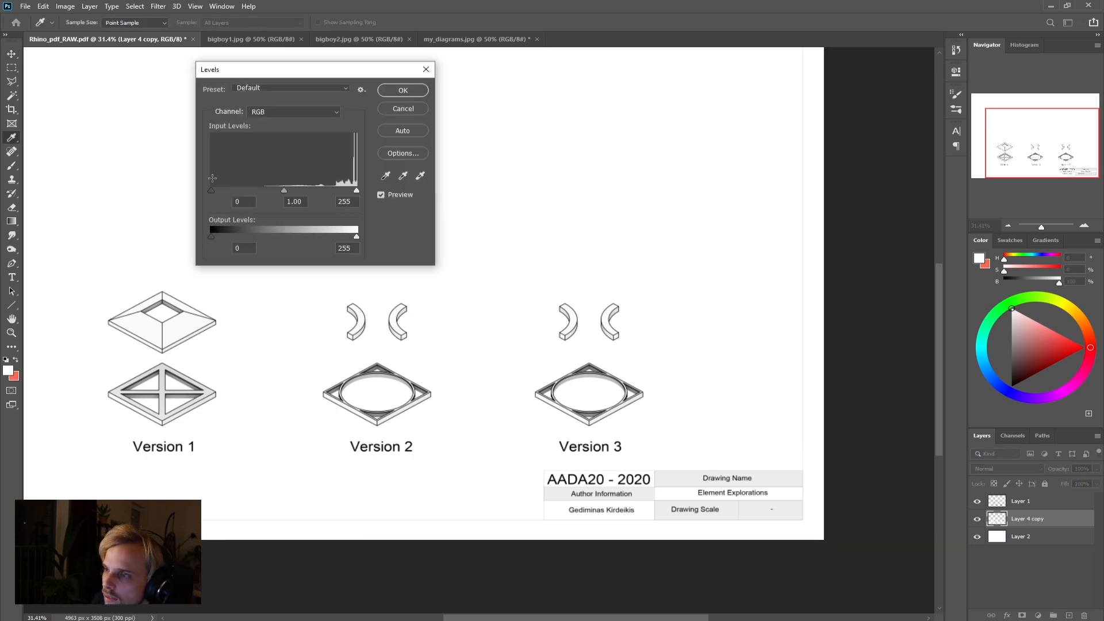
pyautogui.moveTo(210, 191)
pyautogui.mouseDown()
pyautogui.moveTo(268, 189)
pyautogui.moveTo(259, 192)
pyautogui.mouseUp()
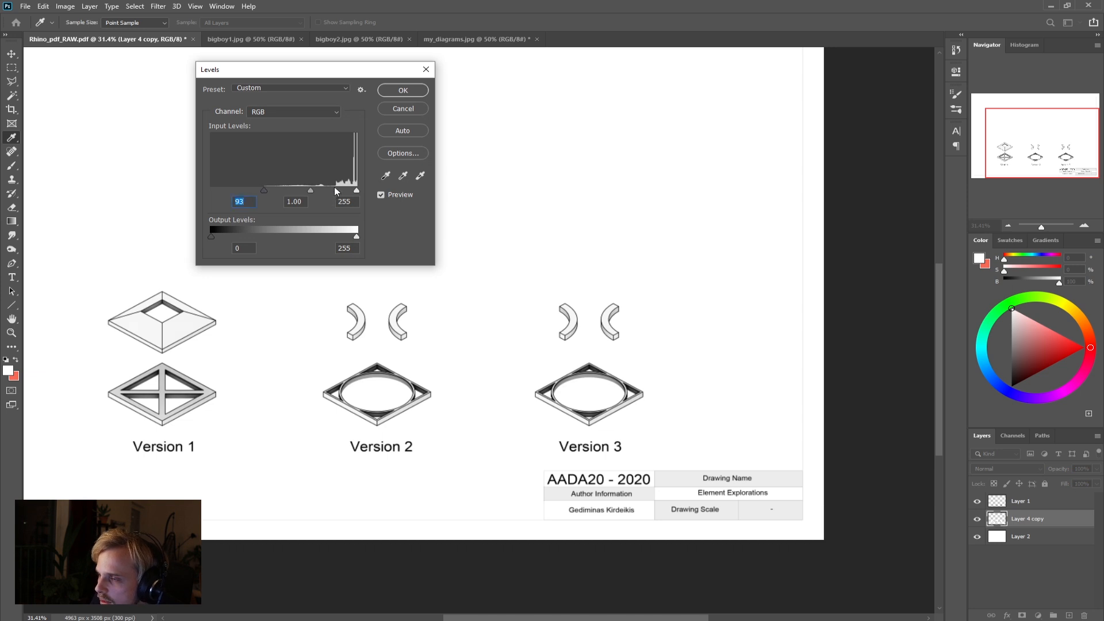
pyautogui.moveTo(309, 191); pyautogui.dragTo(318, 190)
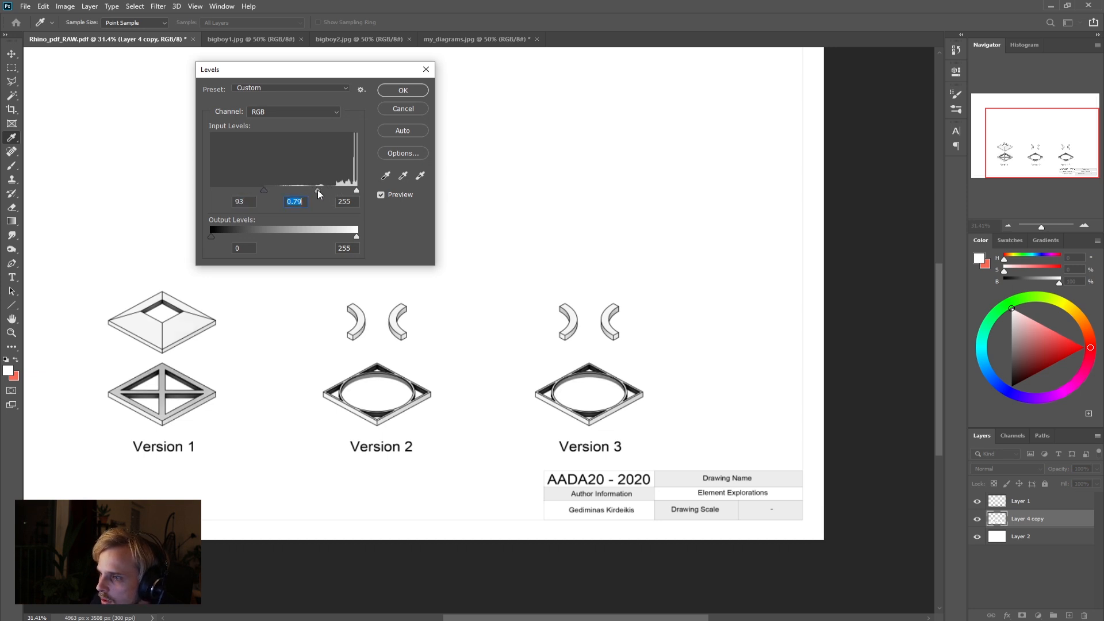
pyautogui.click(403, 90)
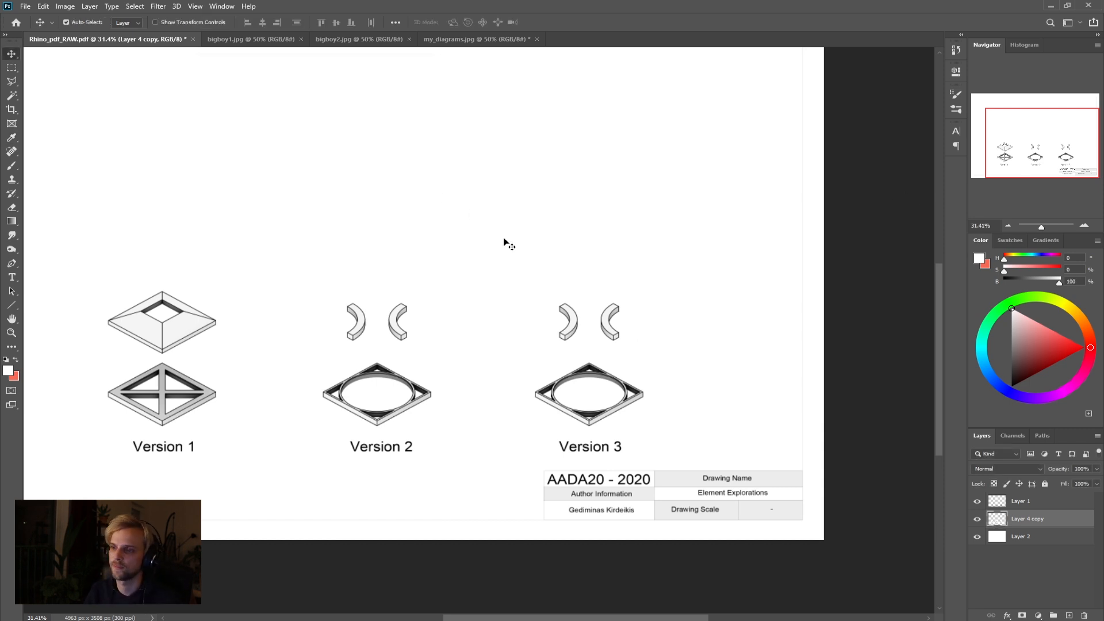
# Step: Set the merged shading layer's opacity to 75%
pyautogui.keyDown('alt'); pyautogui.scroll(-3, 509, 262); pyautogui.keyUp('alt')
pyautogui.keyDown('alt'); pyautogui.scroll(1, 509, 262); pyautogui.keyUp('alt')
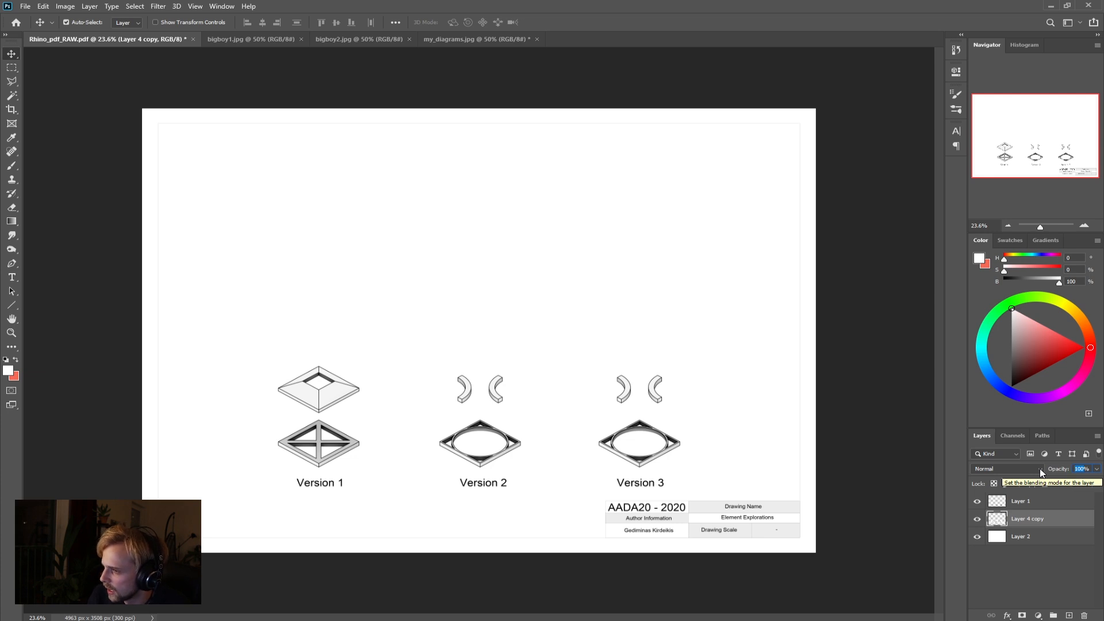
pyautogui.write('75')
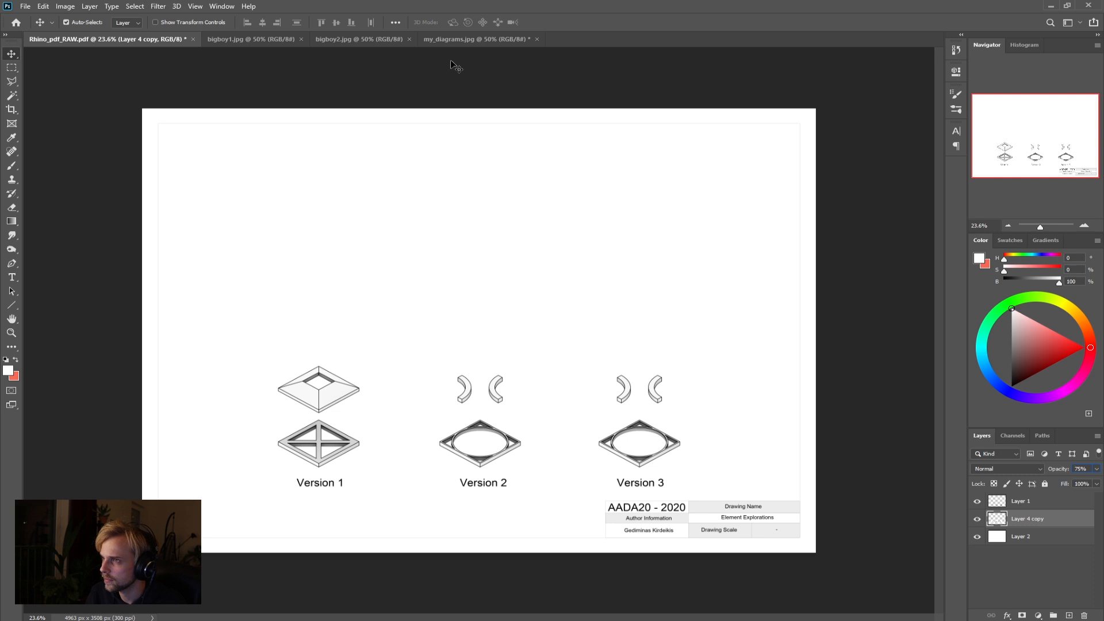
# Step: Copy the bigboy1.jpg bowl render into the Rhino_pdf_RAW sheet and place it above the Version 1 drawings
pyautogui.click(353, 40)
pyautogui.click(252, 40)
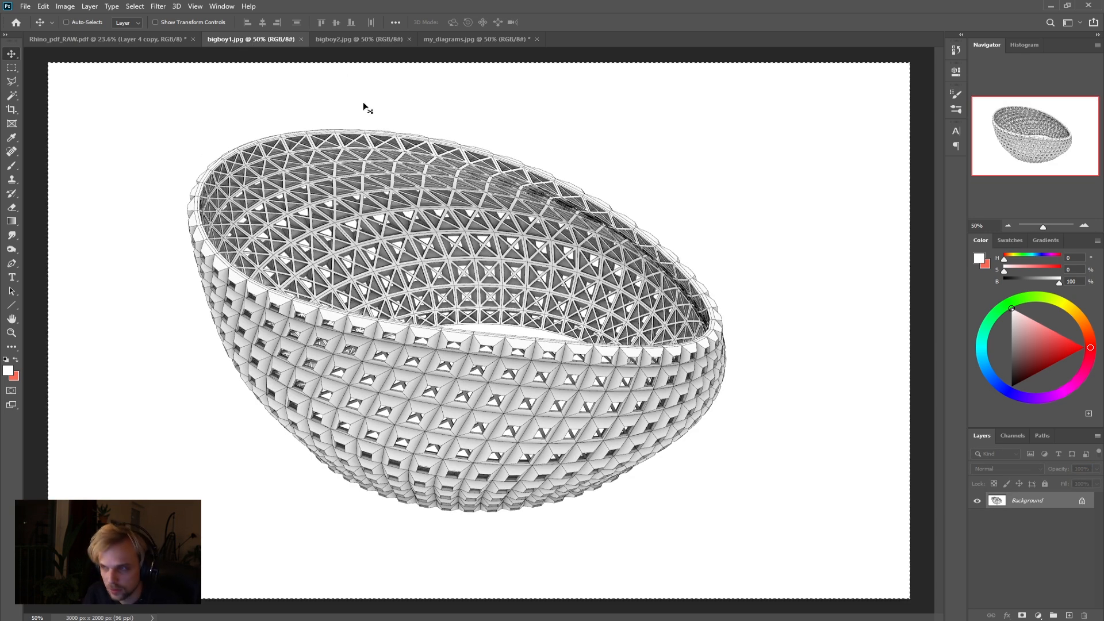
pyautogui.click(86, 39)
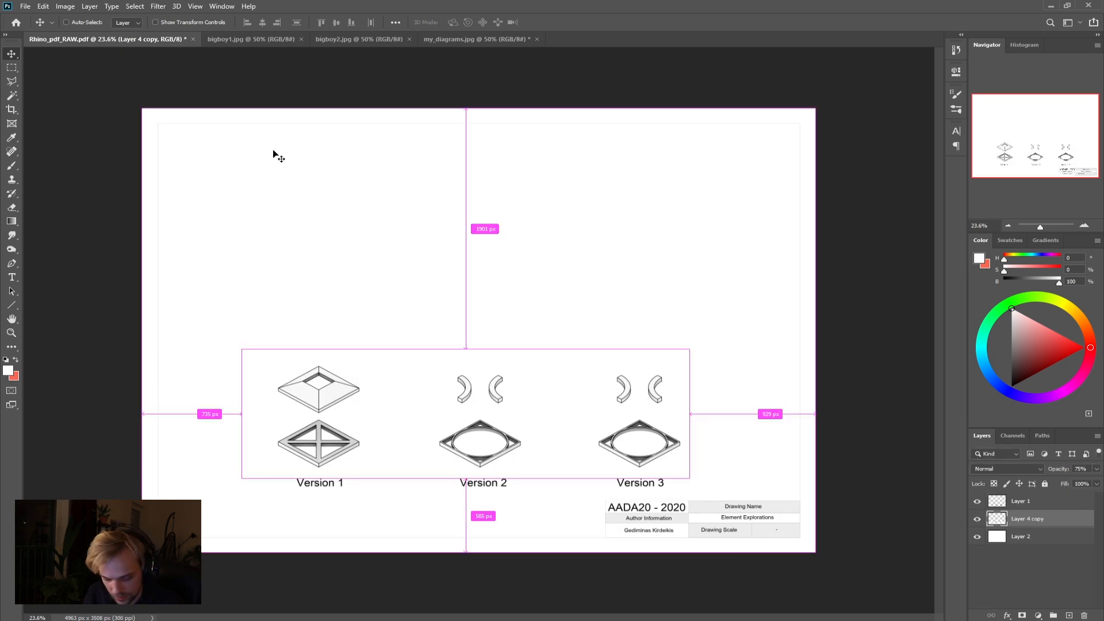
pyautogui.hotkey('ctrl', 'v')
pyautogui.moveTo(448, 333); pyautogui.dragTo(318, 244)
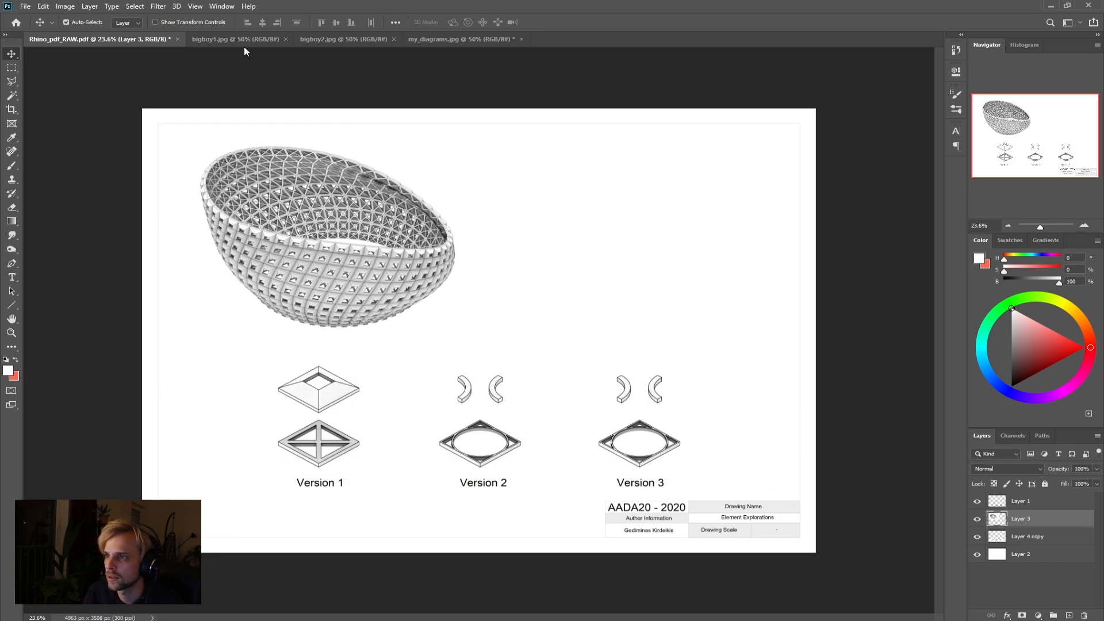
# Step: Copy the bigboy2.jpg bowl render into the Rhino_pdf_RAW sheet and place it beside the first bowl, above Version 2
pyautogui.click(323, 40)
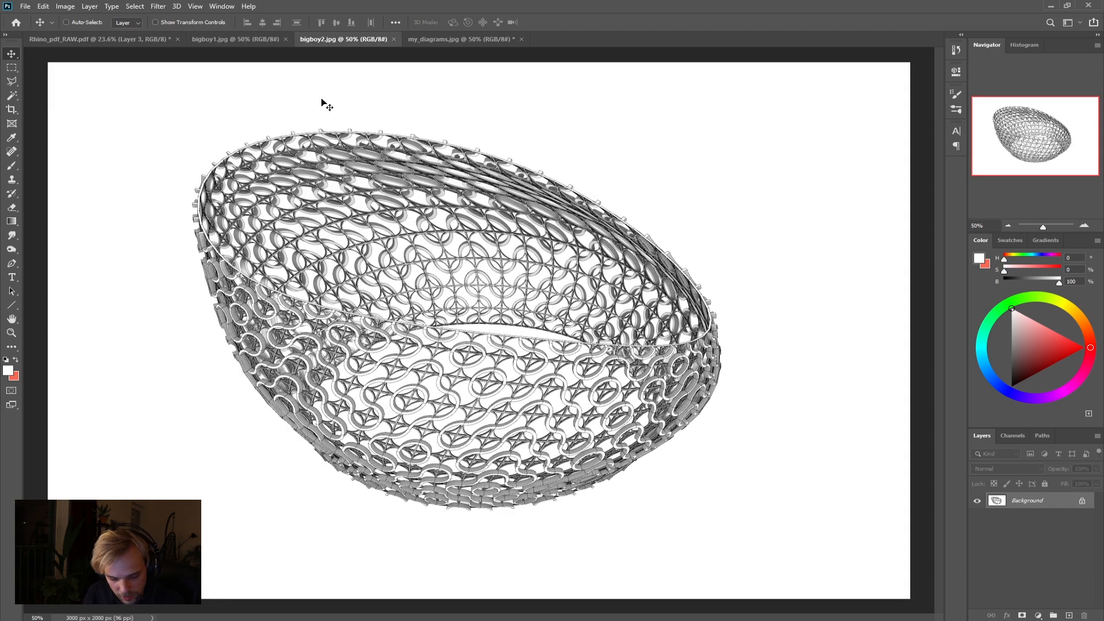
pyautogui.click(95, 39)
pyautogui.hotkey('ctrl', 'v')
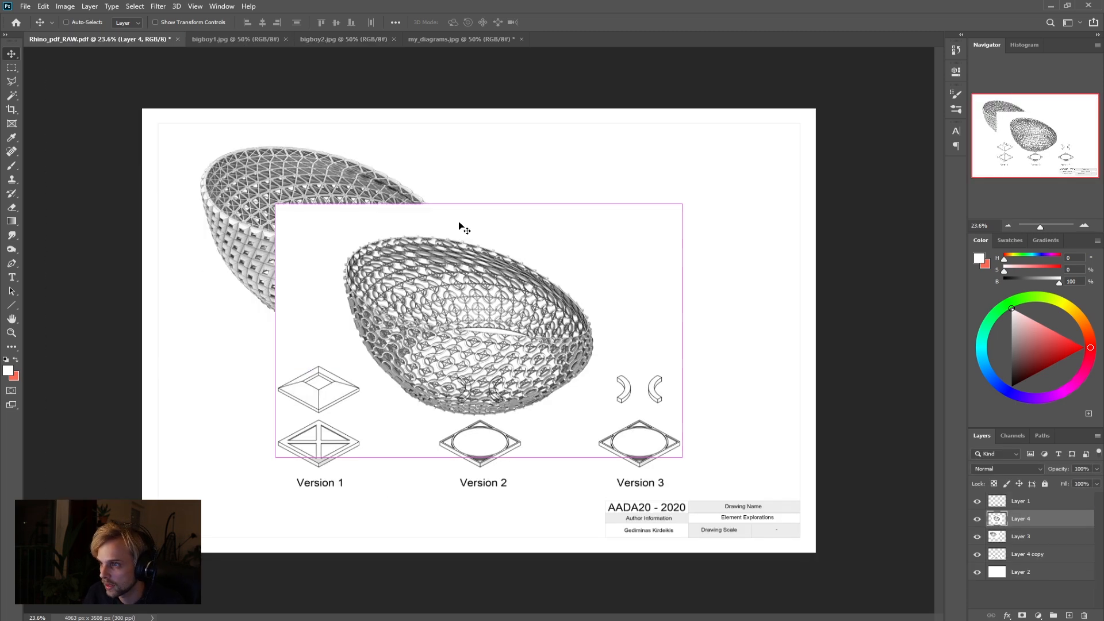
pyautogui.keyDown('ctrl'); pyautogui.moveTo(446, 347); pyautogui.dragTo(493, 263); pyautogui.keyUp('ctrl')
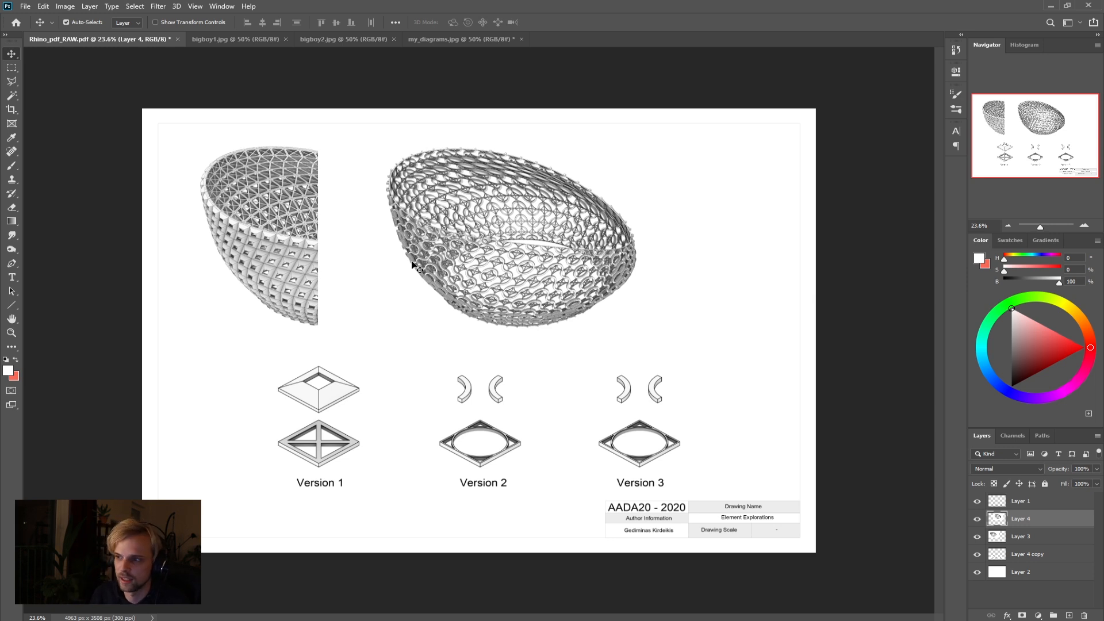
# Step: Set the blending mode of both bowl render layers, Layer 3 and Layer 4, to Multiply
pyautogui.click(1017, 540)
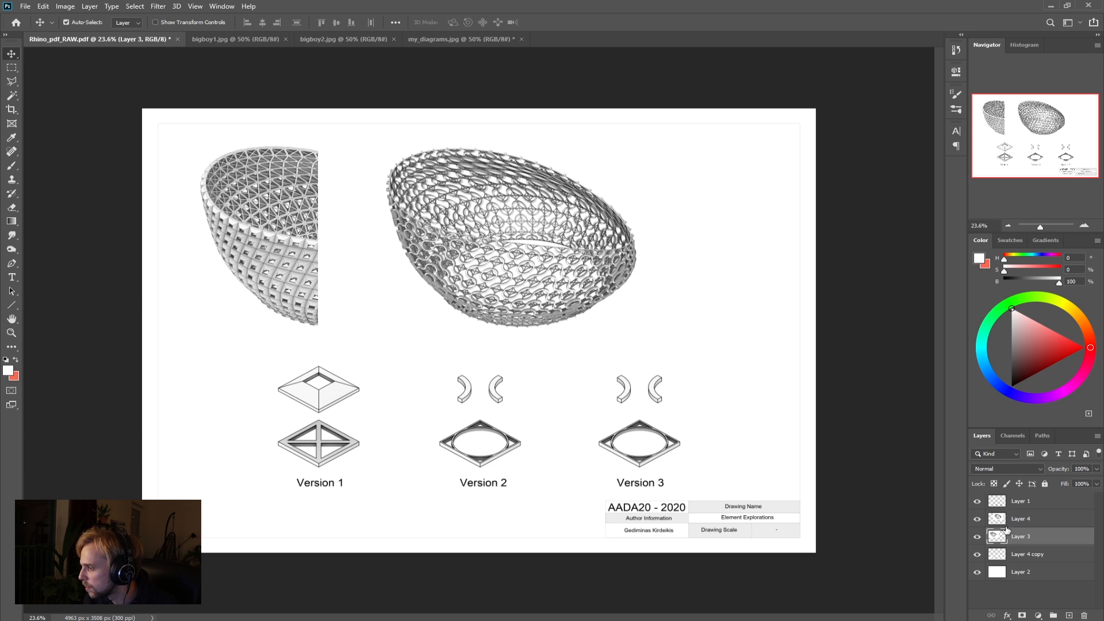
pyautogui.click(1012, 520)
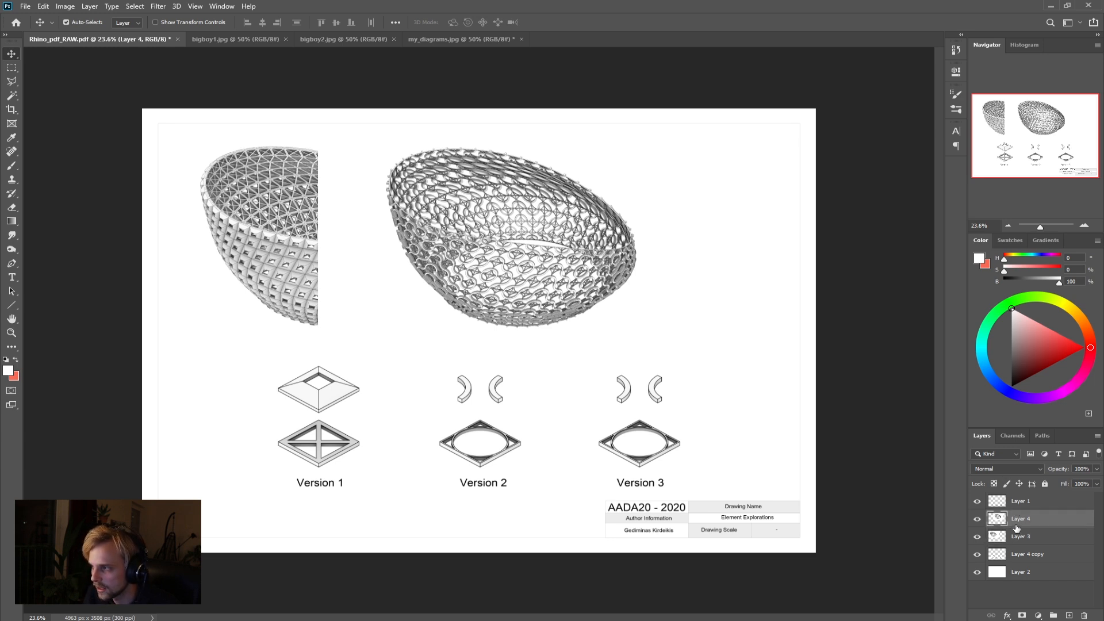
pyautogui.click(1017, 538)
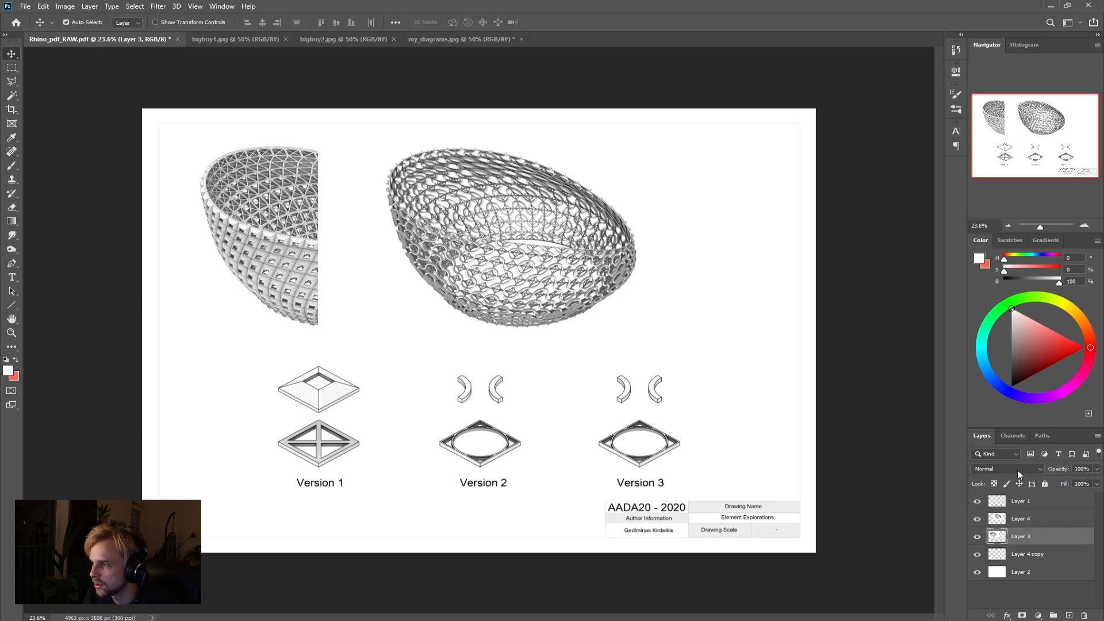
pyautogui.click(1017, 469)
pyautogui.click(1005, 395)
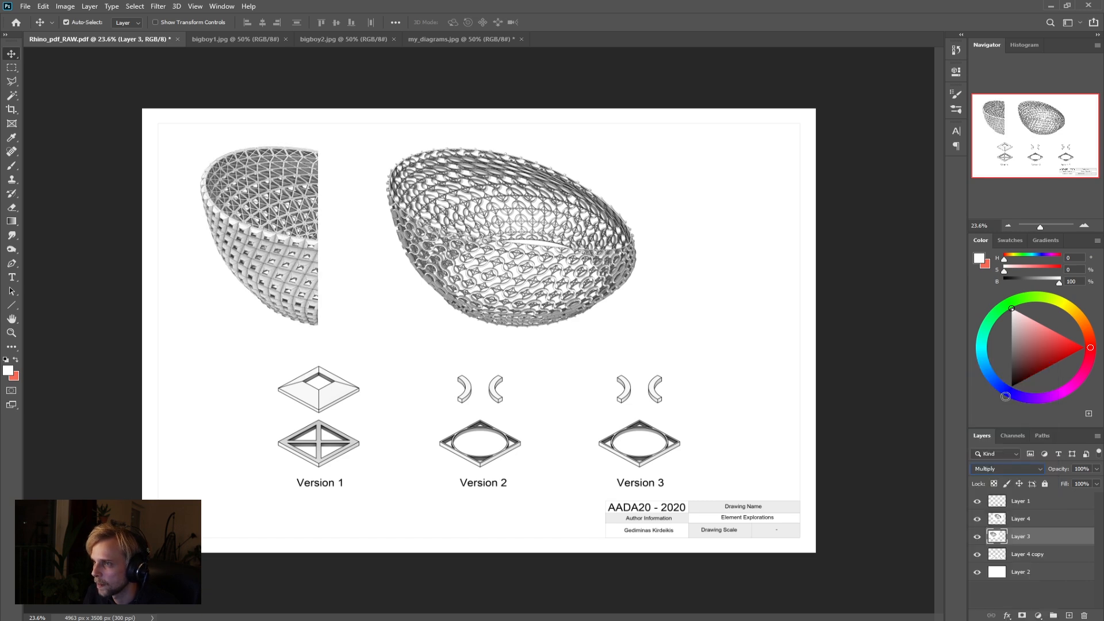
pyautogui.click(1013, 524)
pyautogui.click(1013, 467)
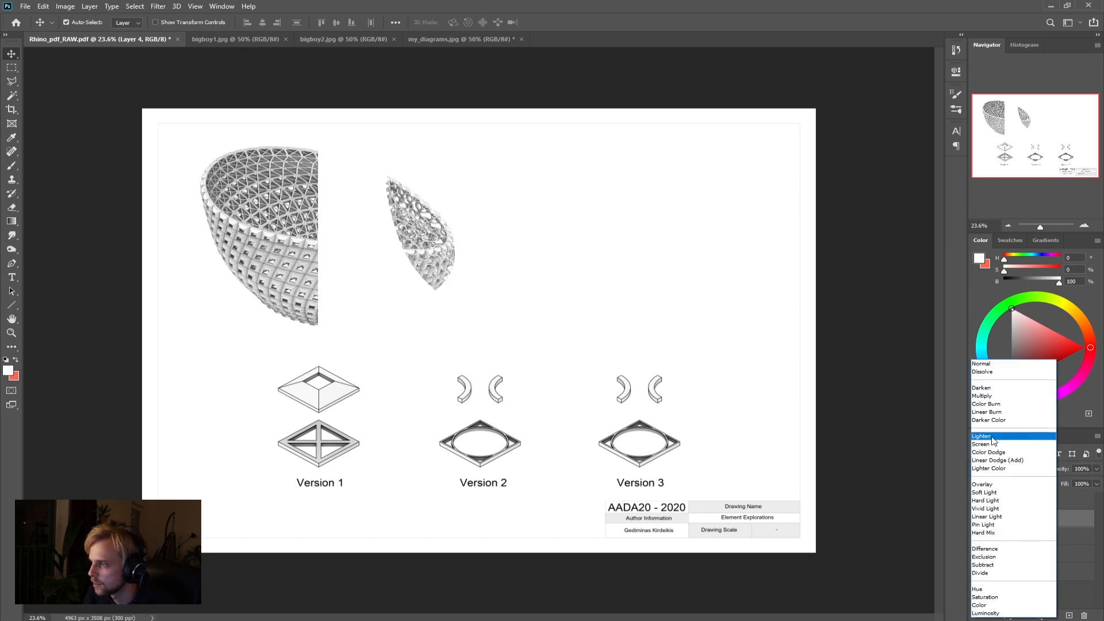
pyautogui.click(999, 396)
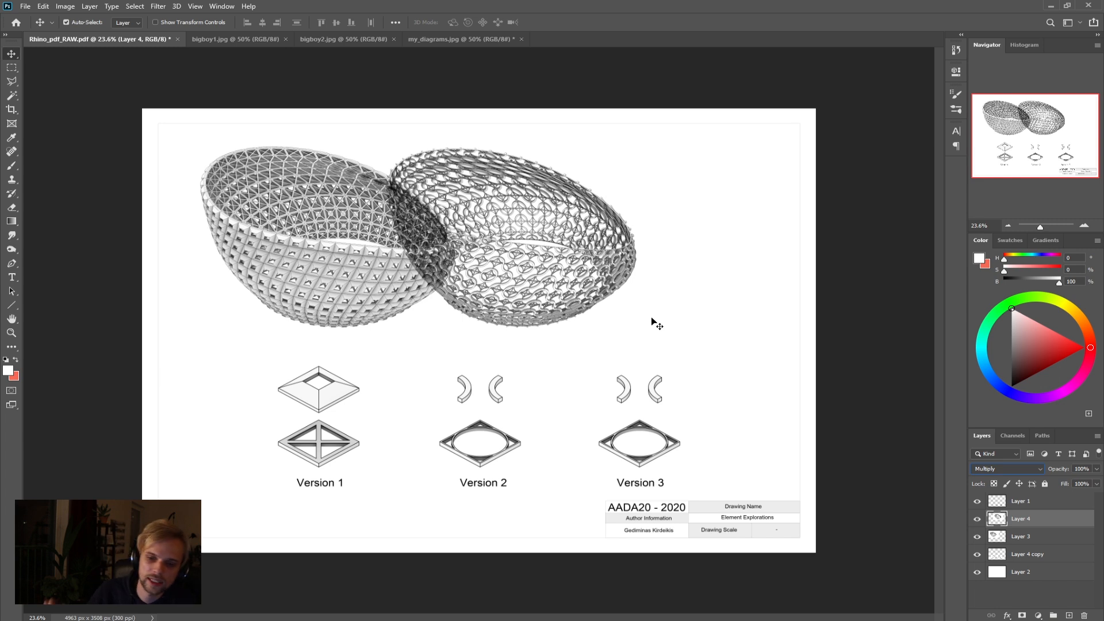
# Step: Shift both bowl renders toward the sheet's left margin, keeping them roughly level with each other
pyautogui.keyDown('ctrl'); pyautogui.moveTo(554, 287); pyautogui.dragTo(522, 288); pyautogui.keyUp('ctrl')
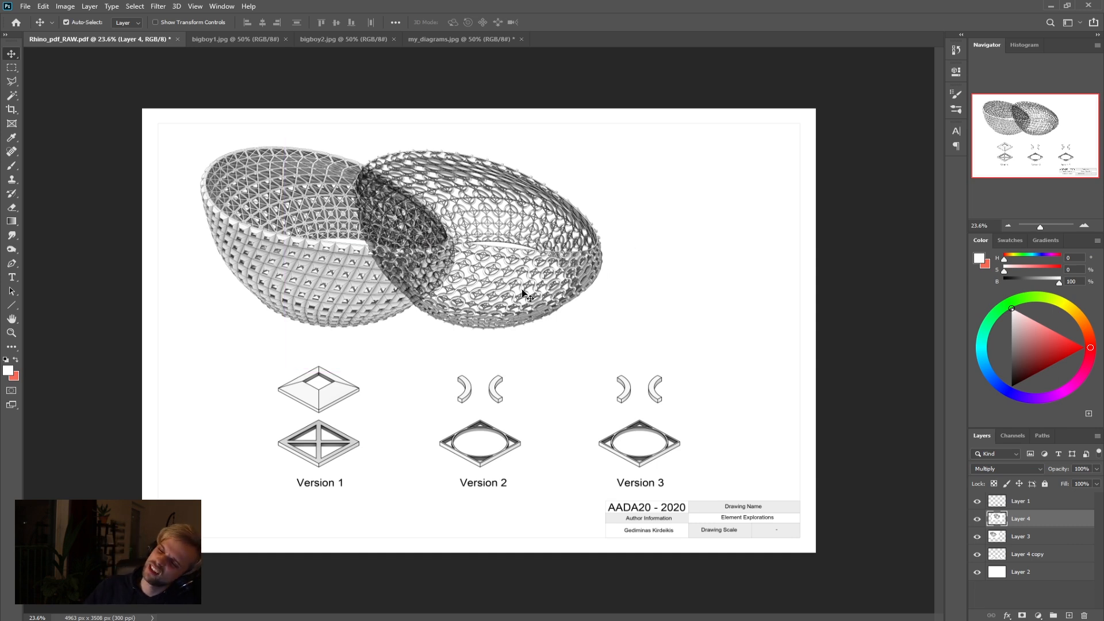
pyautogui.rightClick(334, 265)
pyautogui.click(356, 270)
pyautogui.moveTo(333, 277); pyautogui.dragTo(305, 302)
pyautogui.press('ctrl')
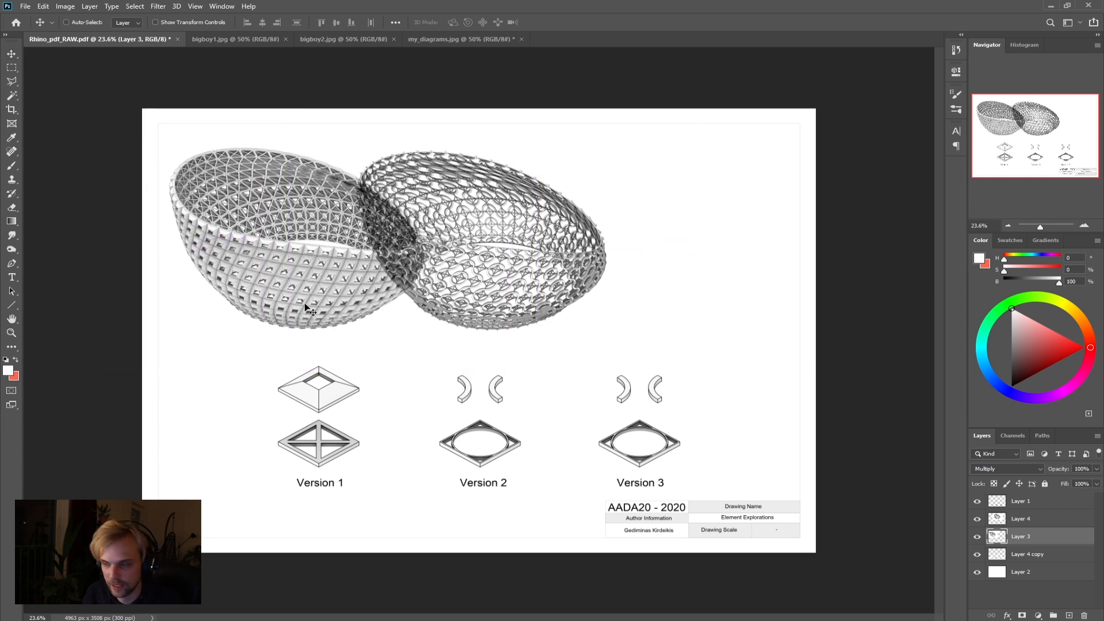
# Step: Scale the first bowl render on Layer 3 proportionally to 75%
pyautogui.hotkey('ctrl', 't')
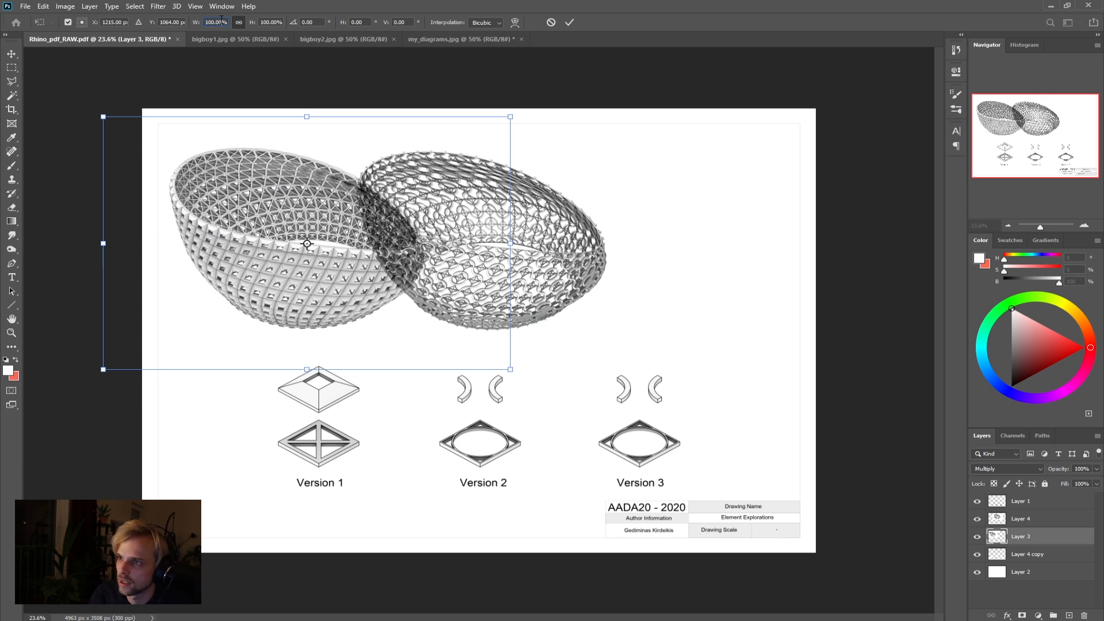
pyautogui.write('66')
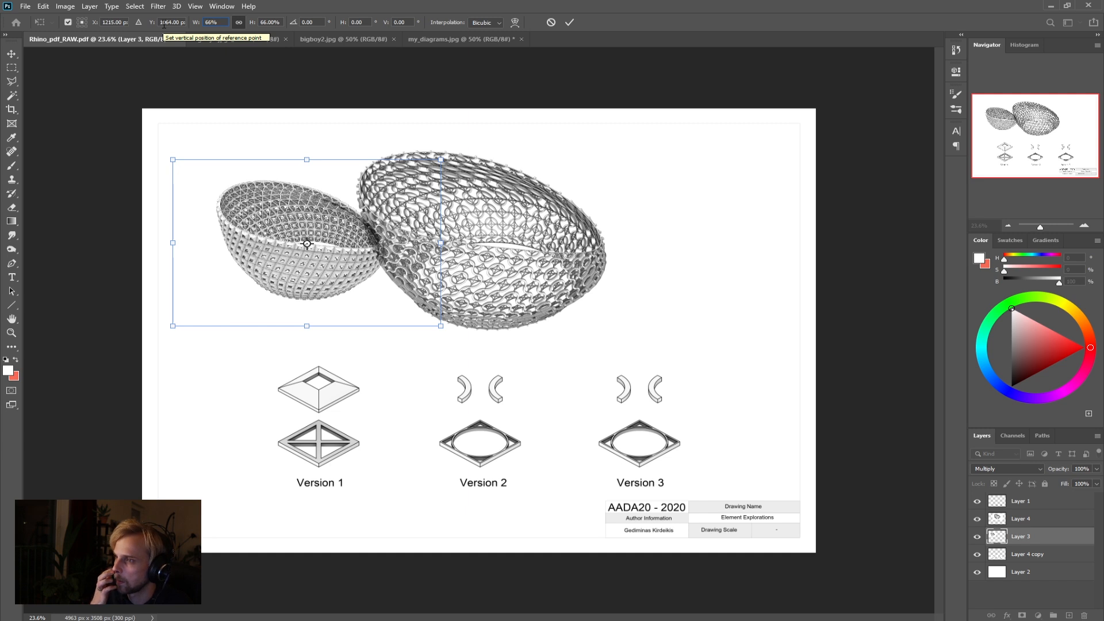
pyautogui.press('BackSpace')
pyautogui.press('BackSpace')
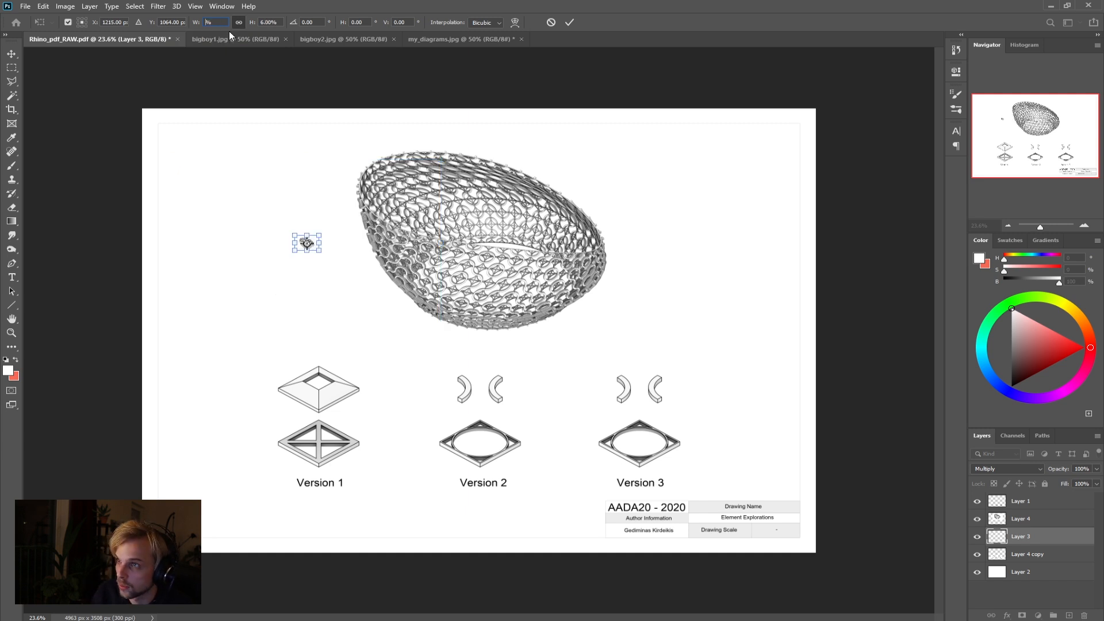
pyautogui.write('75')
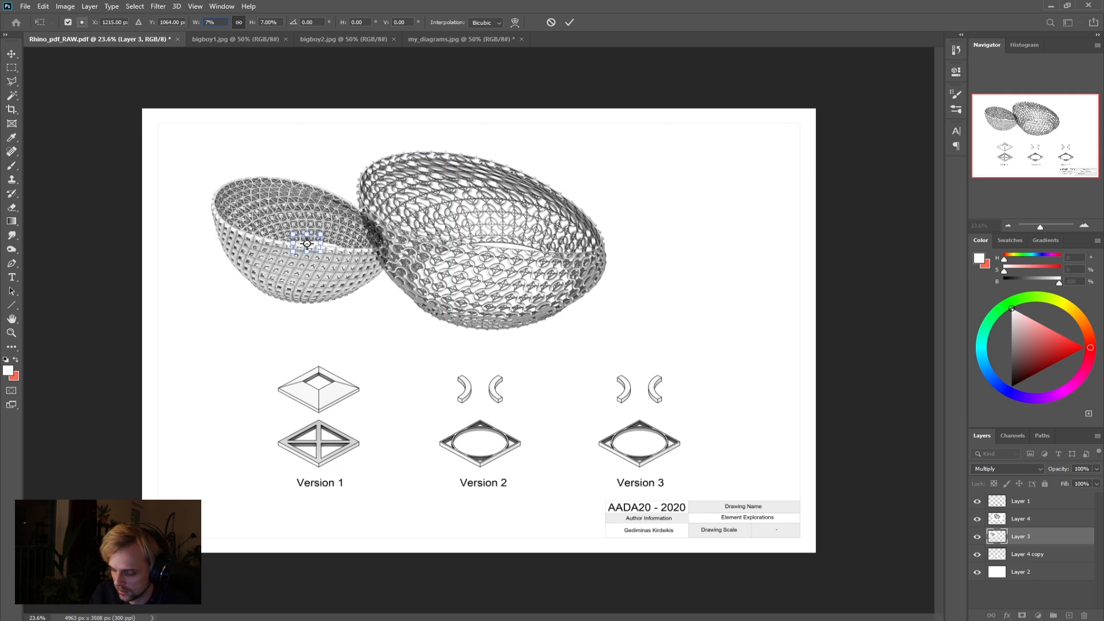
pyautogui.press('Return')
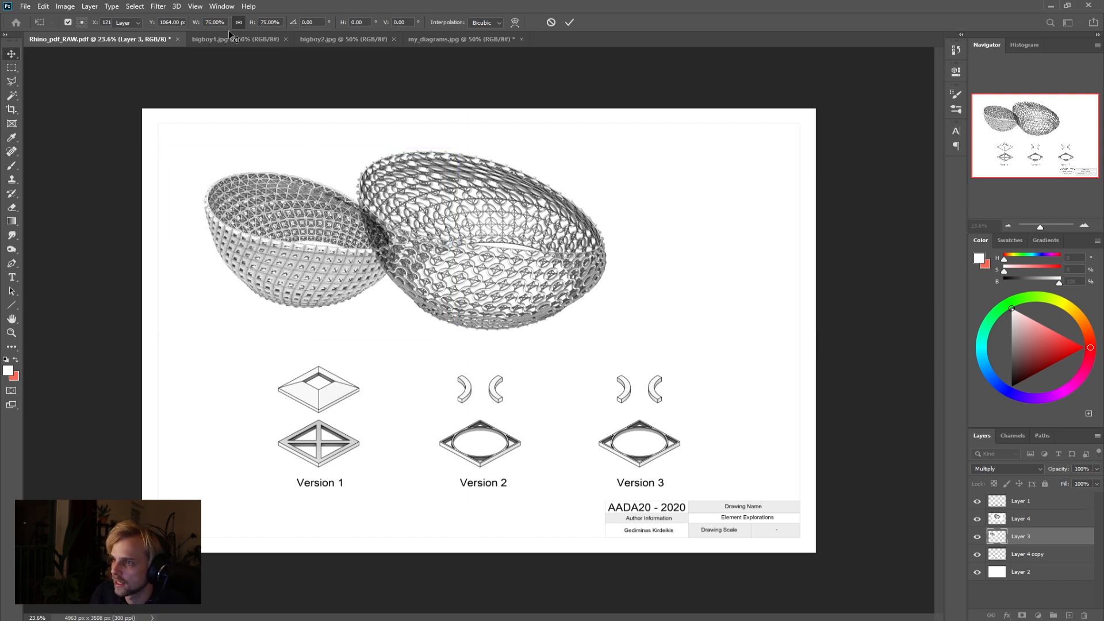
# Step: Scale the second bowl render on Layer 4 proportionally to 75%
pyautogui.click(1038, 519)
pyautogui.hotkey('ctrl', 't')
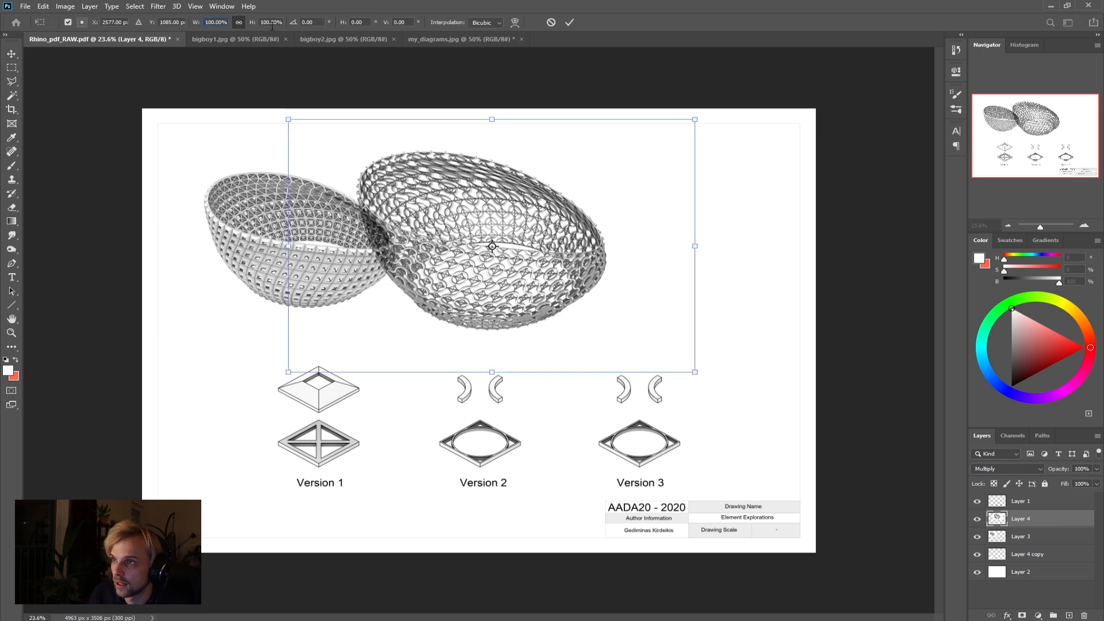
pyautogui.write('75')
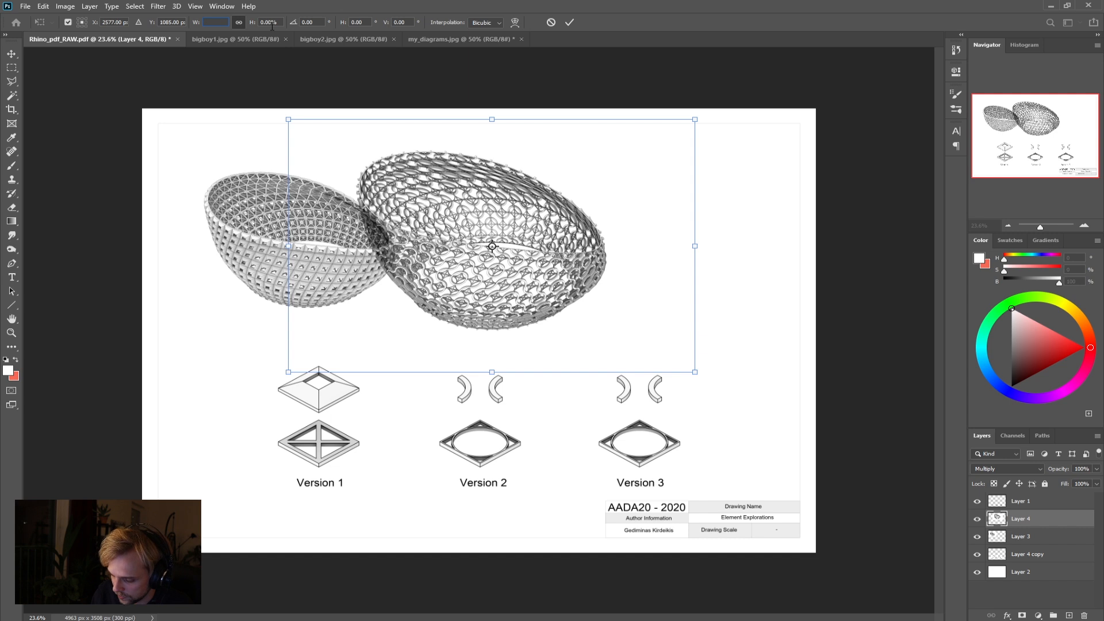
pyautogui.press('Return')
# Step: Move the Layer 3 and Layer 4 bowls slightly left so they stand side by side without overlapping
pyautogui.press('ctrl')
pyautogui.rightClick(308, 279)
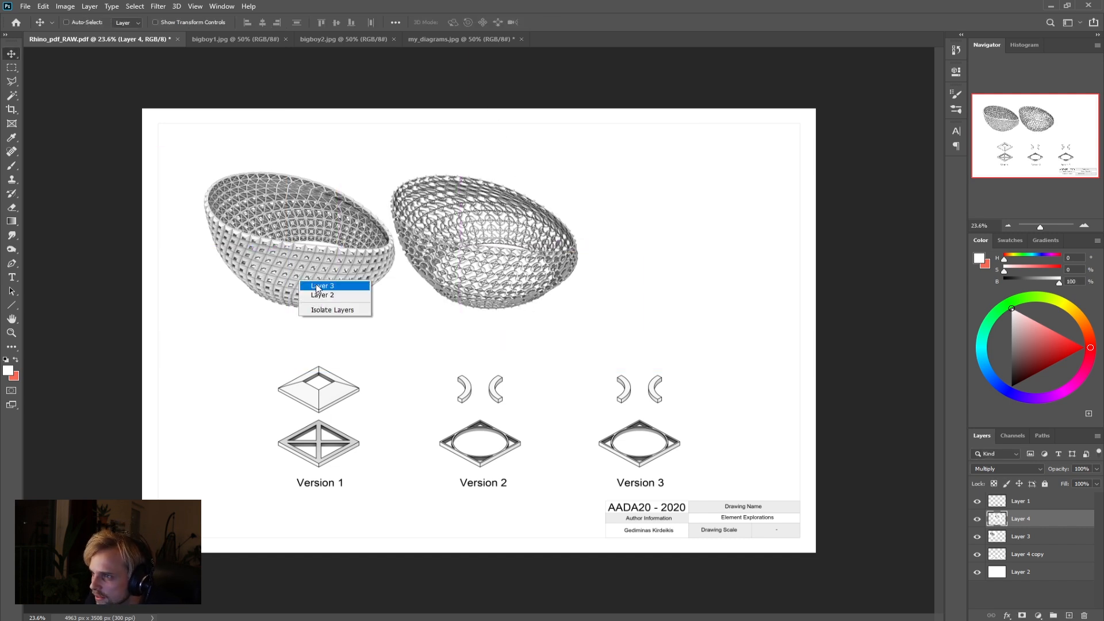
pyautogui.click(319, 292)
pyautogui.moveTo(308, 289); pyautogui.dragTo(296, 278)
pyautogui.press('ctrl')
pyautogui.rightClick(453, 282)
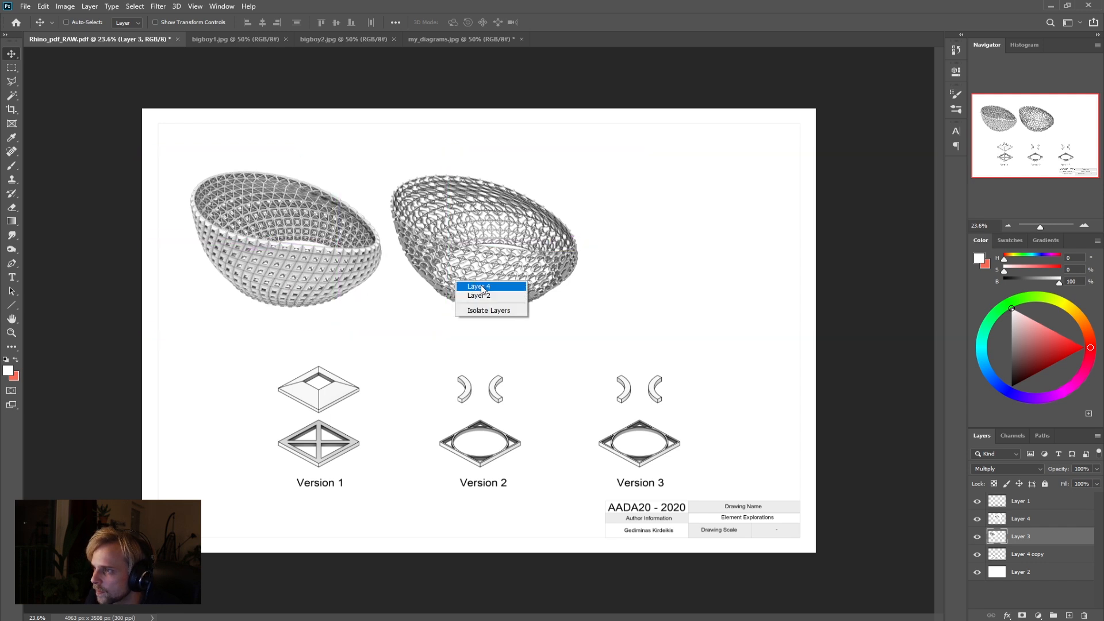
pyautogui.click(479, 286)
pyautogui.moveTo(480, 281); pyautogui.dragTo(472, 281)
# Step: Duplicate the Layer 4 bowl render and place the copy to its right, above the Version 3 drawings
pyautogui.press('ctrl')
pyautogui.moveTo(1027, 527); pyautogui.dragTo(1069, 615)
pyautogui.moveTo(476, 284); pyautogui.dragTo(672, 280)
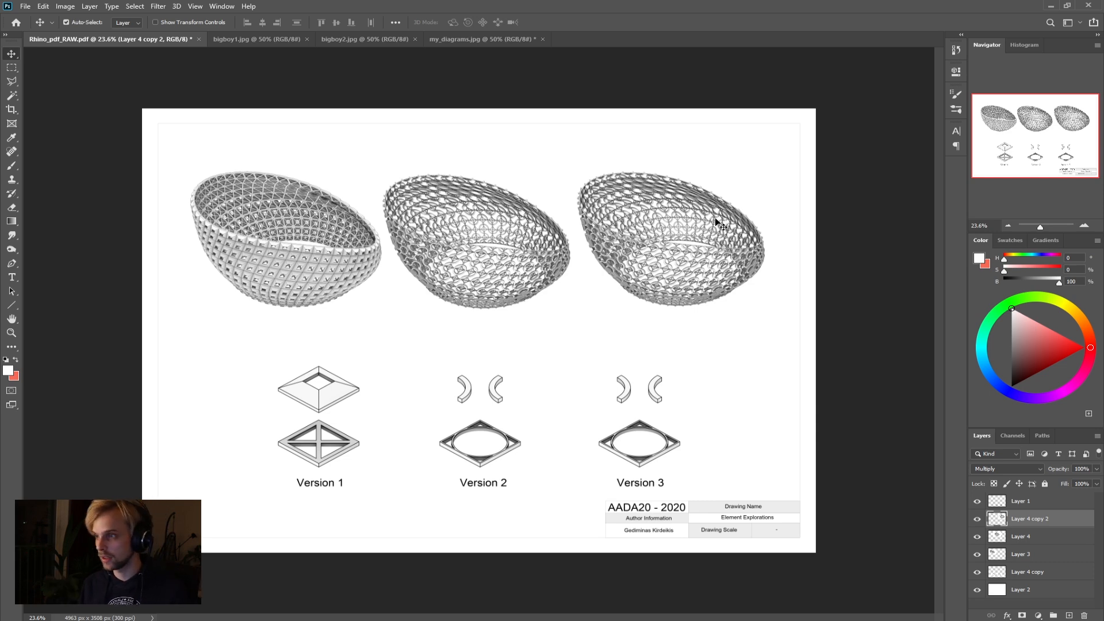
# Step: Start saving the sheet under a new file with Photoshop PDF as the format
pyautogui.click(26, 6)
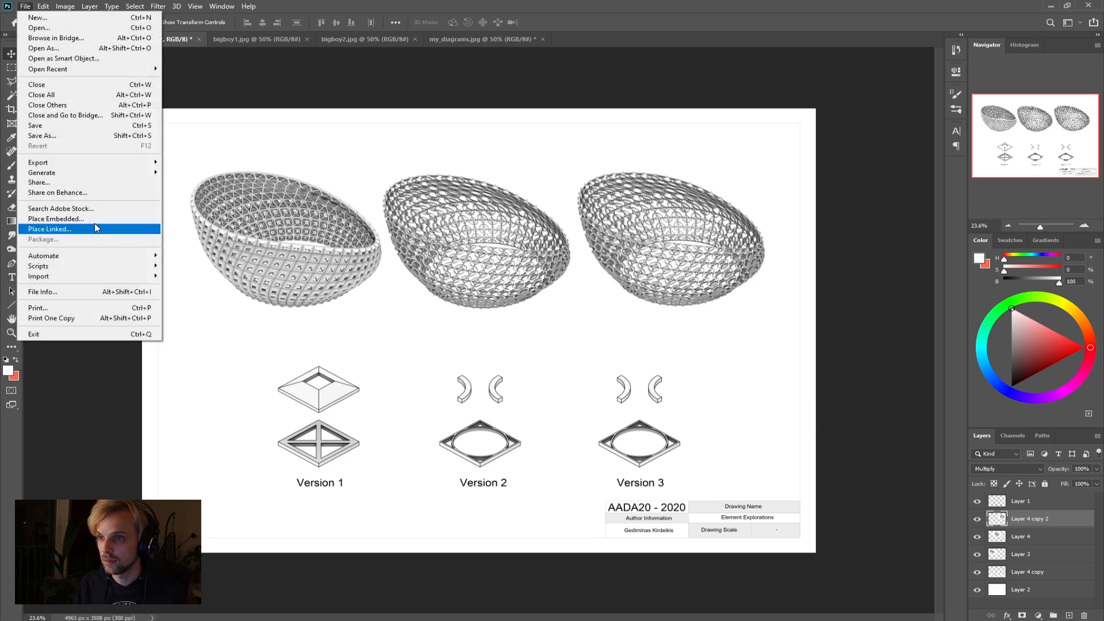
pyautogui.click(75, 136)
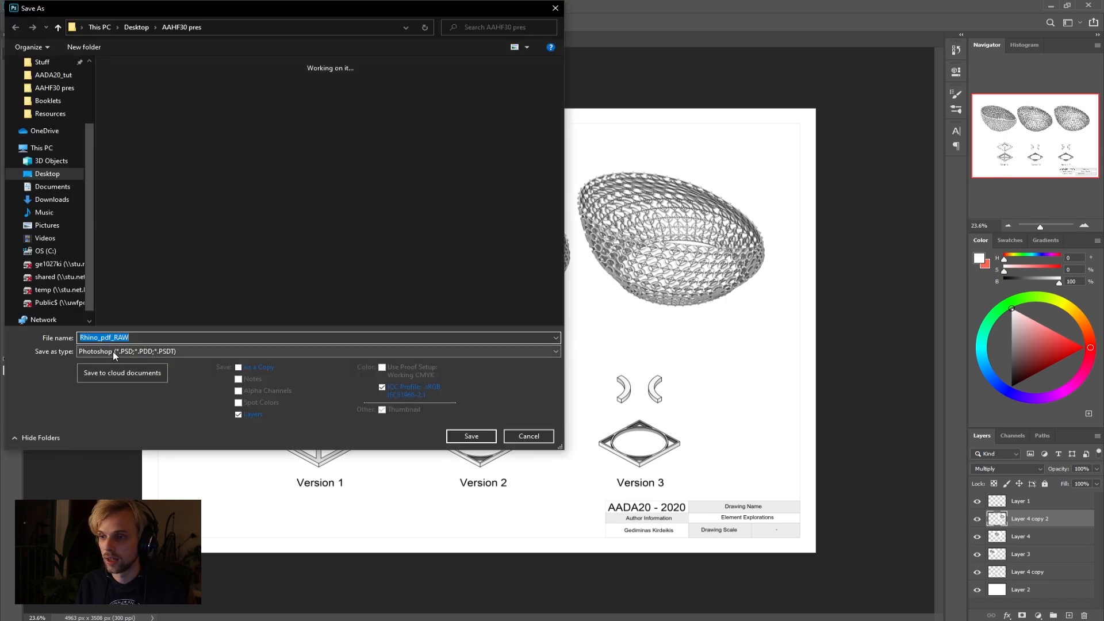
pyautogui.click(120, 351)
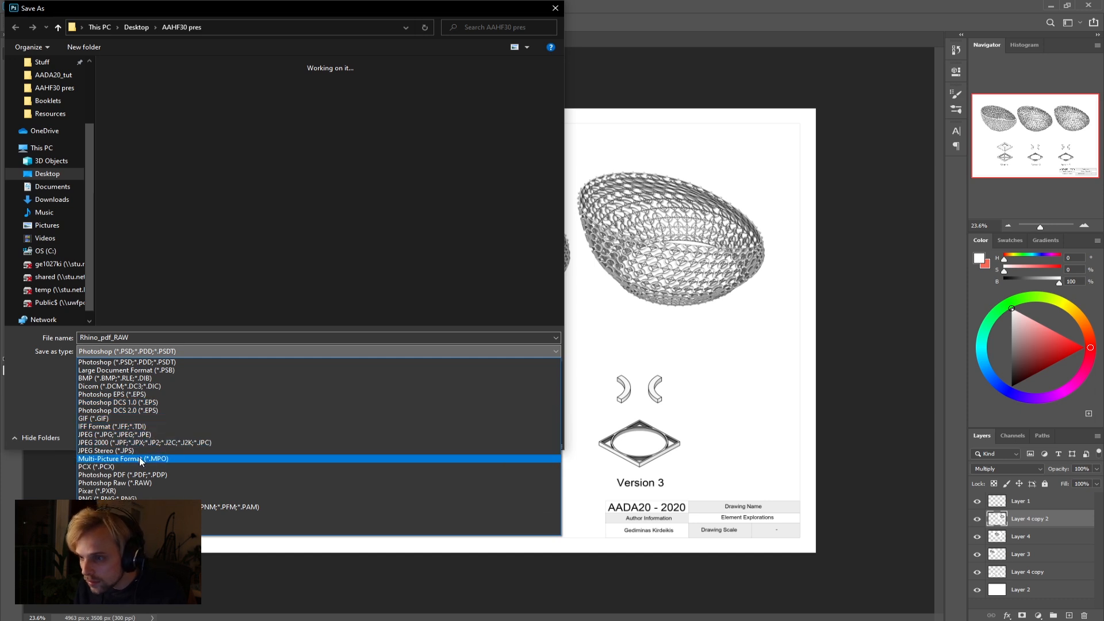
pyautogui.click(142, 475)
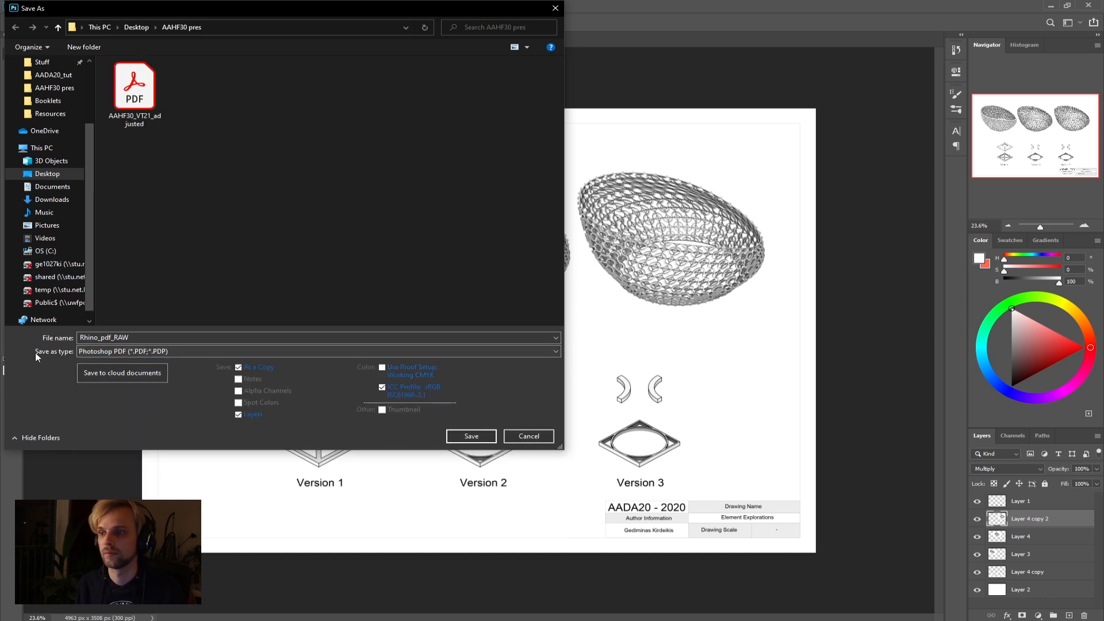
# Step: Choose the Desktop folder AADA20_tut as the destination and save the file as Rhino_pdf_Finished
pyautogui.doubleClick(144, 337)
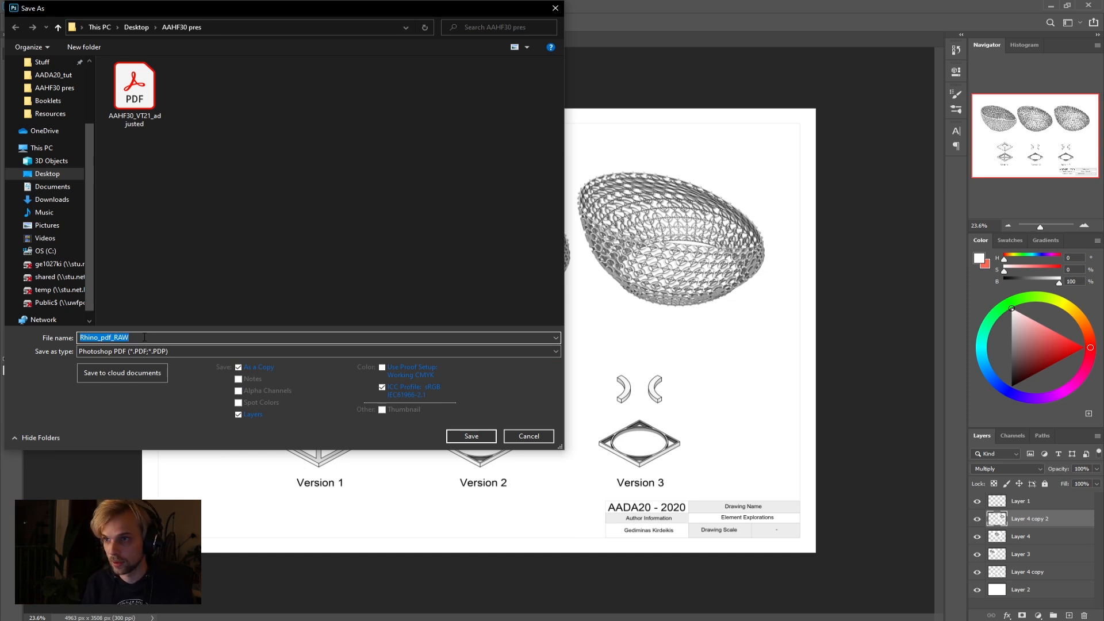
pyautogui.click(119, 27)
pyautogui.click(132, 64)
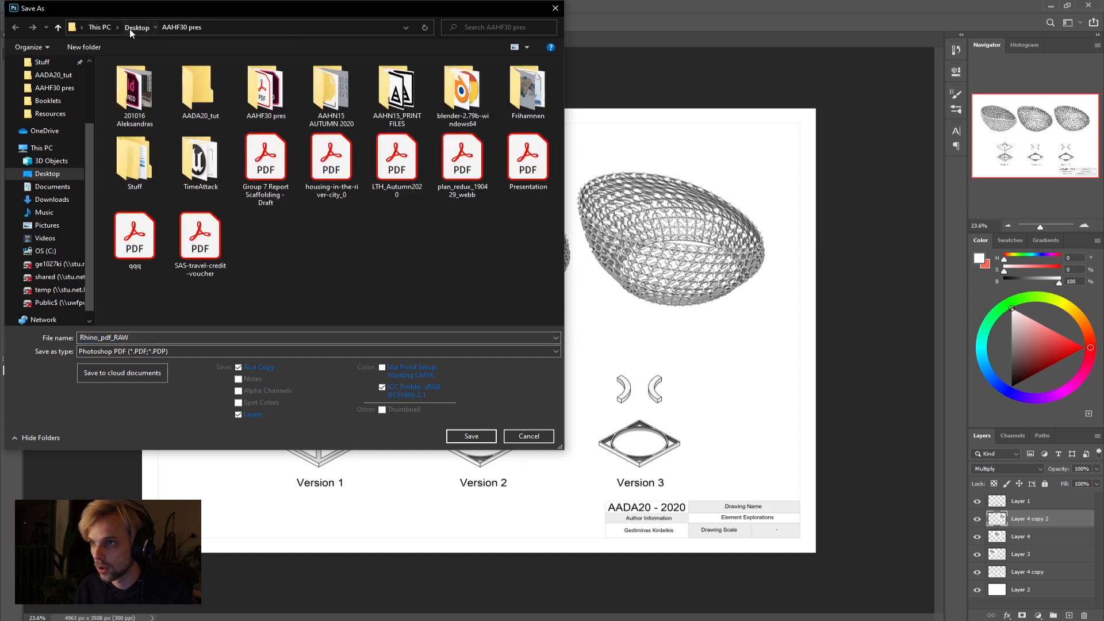
pyautogui.doubleClick(198, 95)
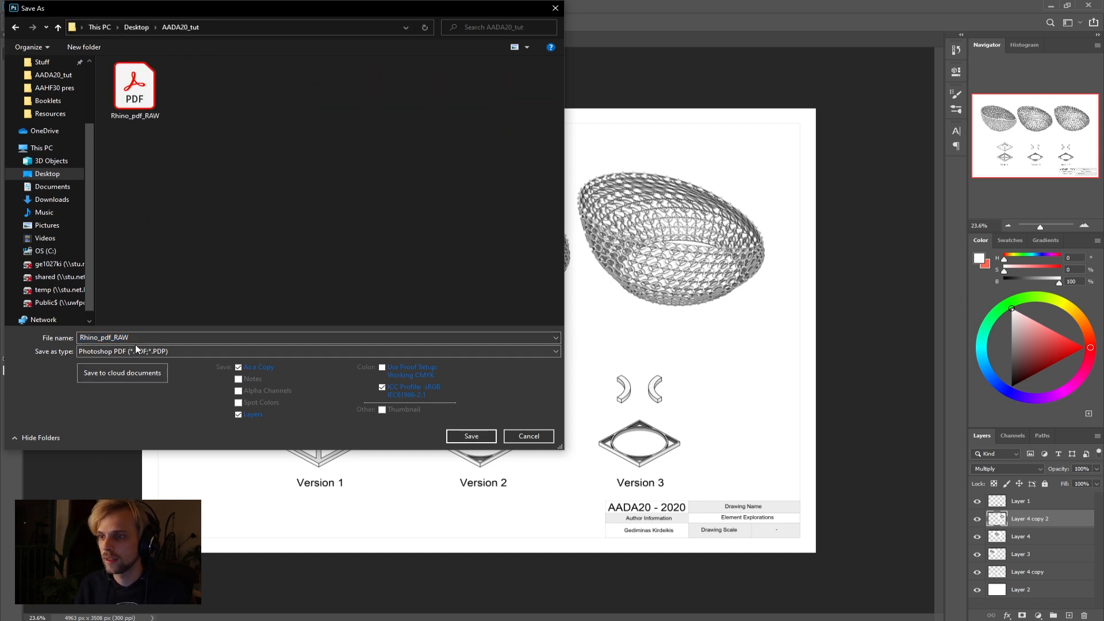
pyautogui.click(112, 337)
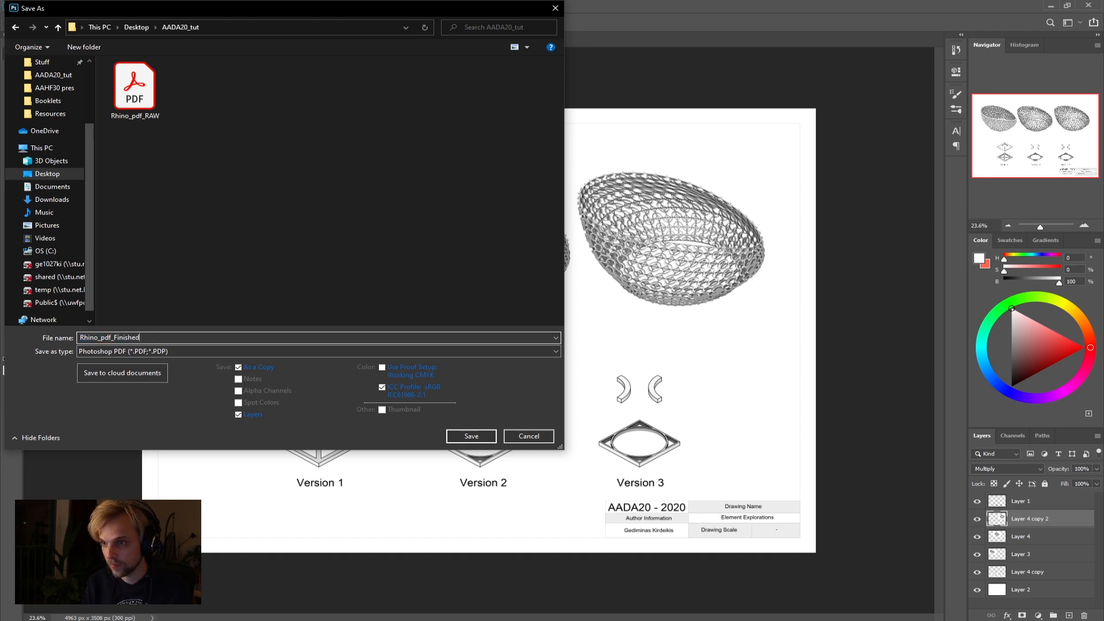
pyautogui.click(480, 439)
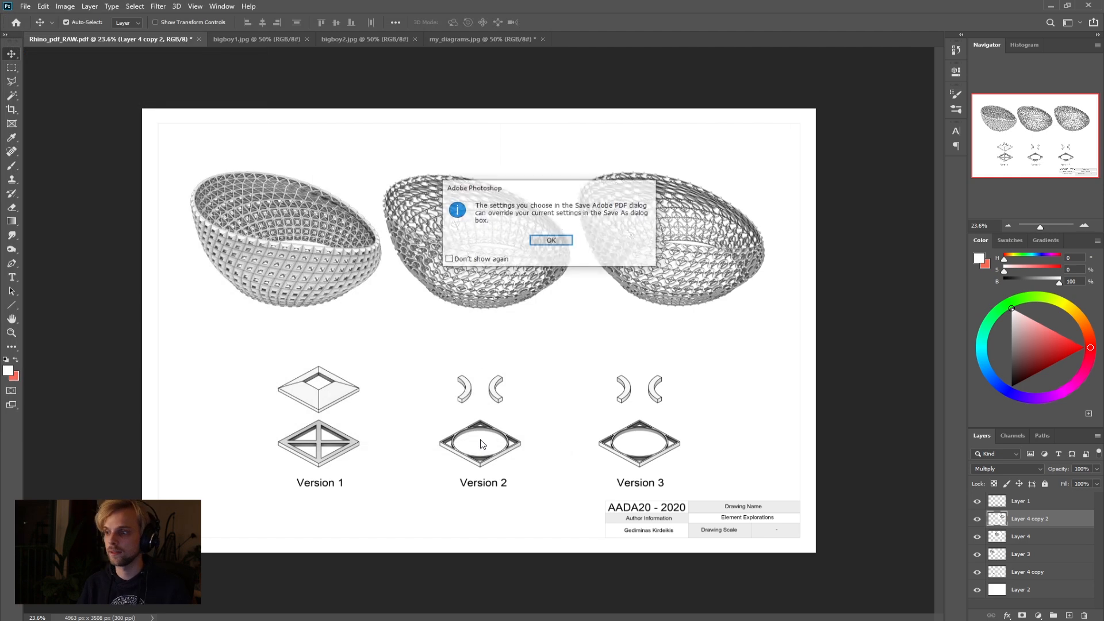
# Step: Save the PDF with the High Quality Print preset and accept preserving Photoshop editing capabilities
pyautogui.click(543, 240)
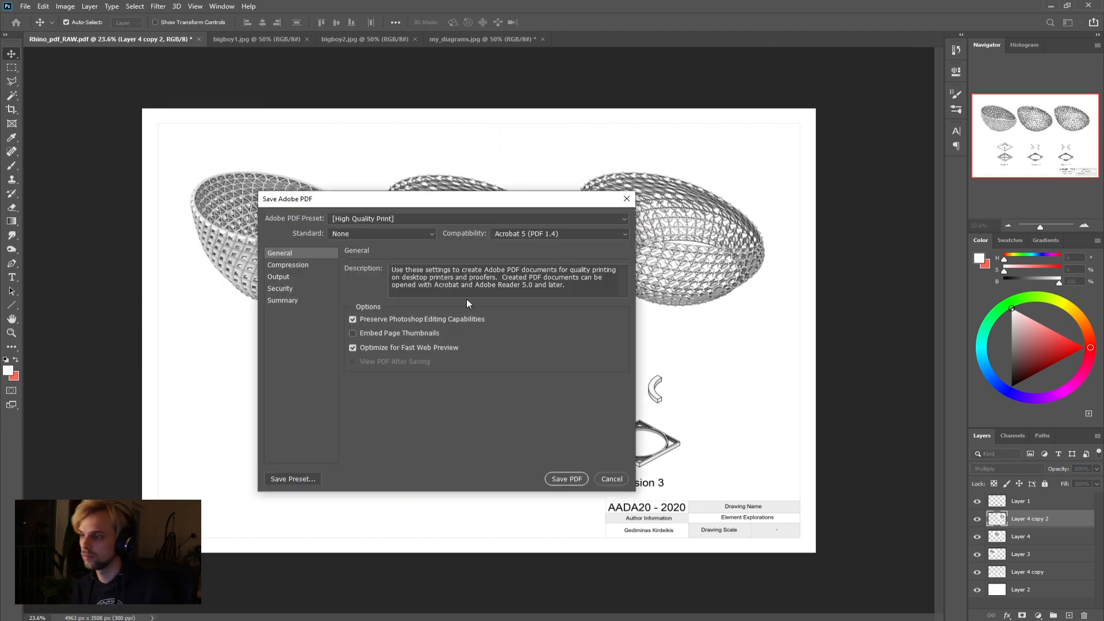
pyautogui.click(565, 479)
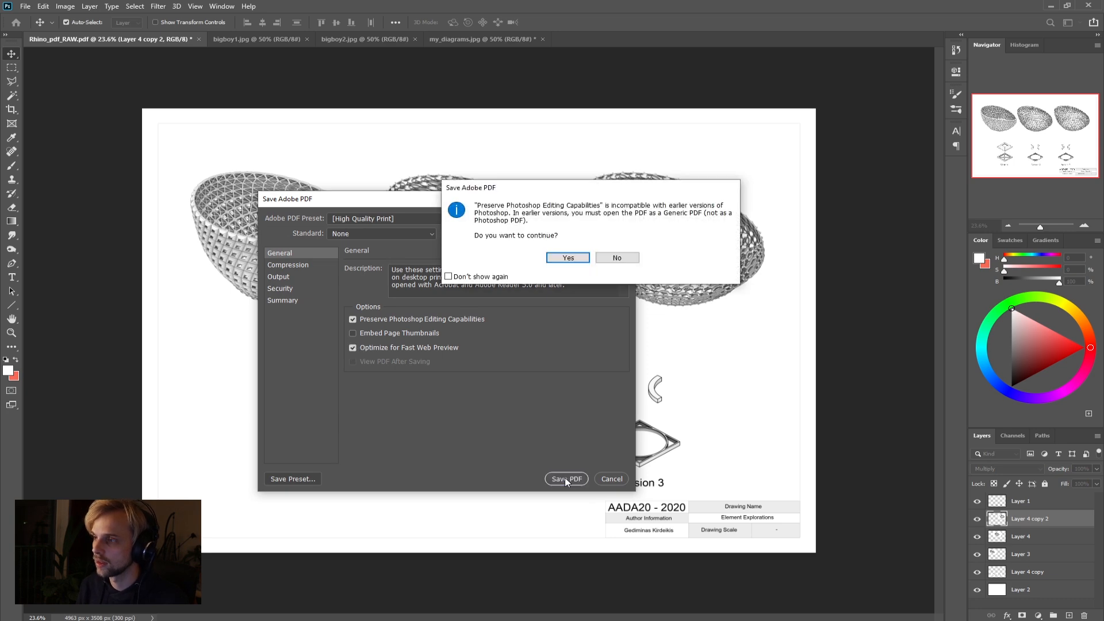
pyautogui.click(568, 258)
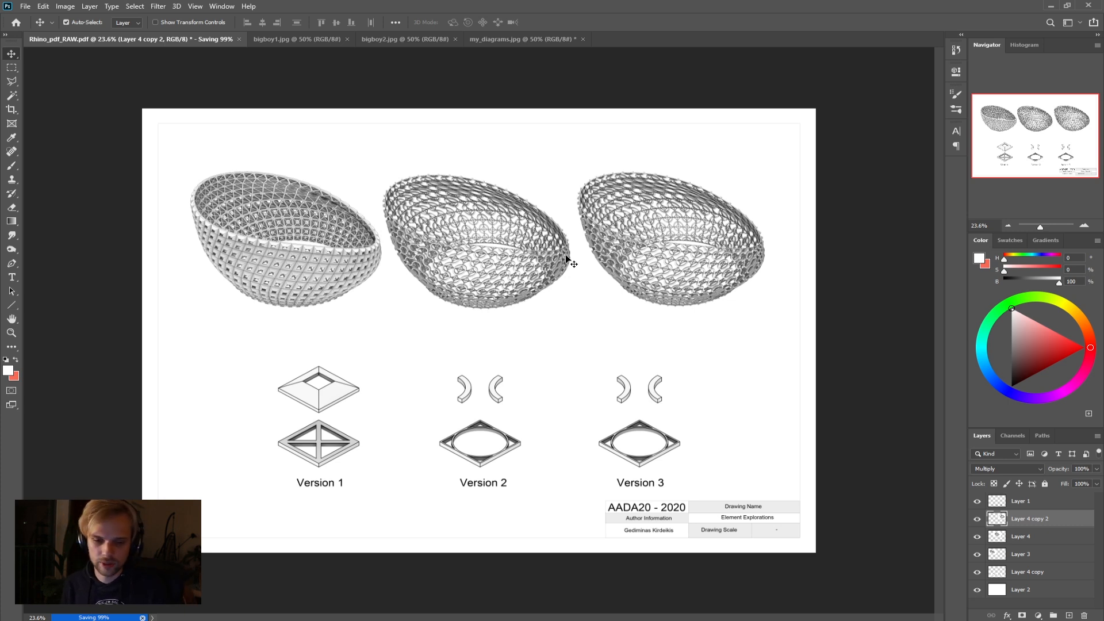
# Step: Quit Photoshop without saving changes to the open documents and switch to the Rhino model
pyautogui.click(1096, 7)
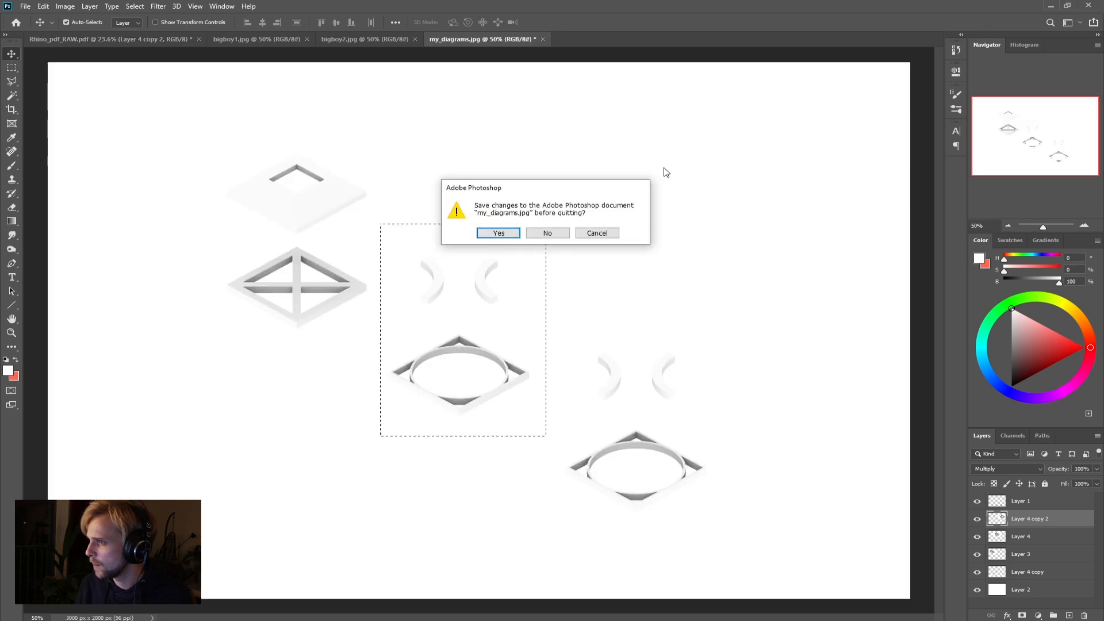
pyautogui.click(556, 230)
pyautogui.click(555, 230)
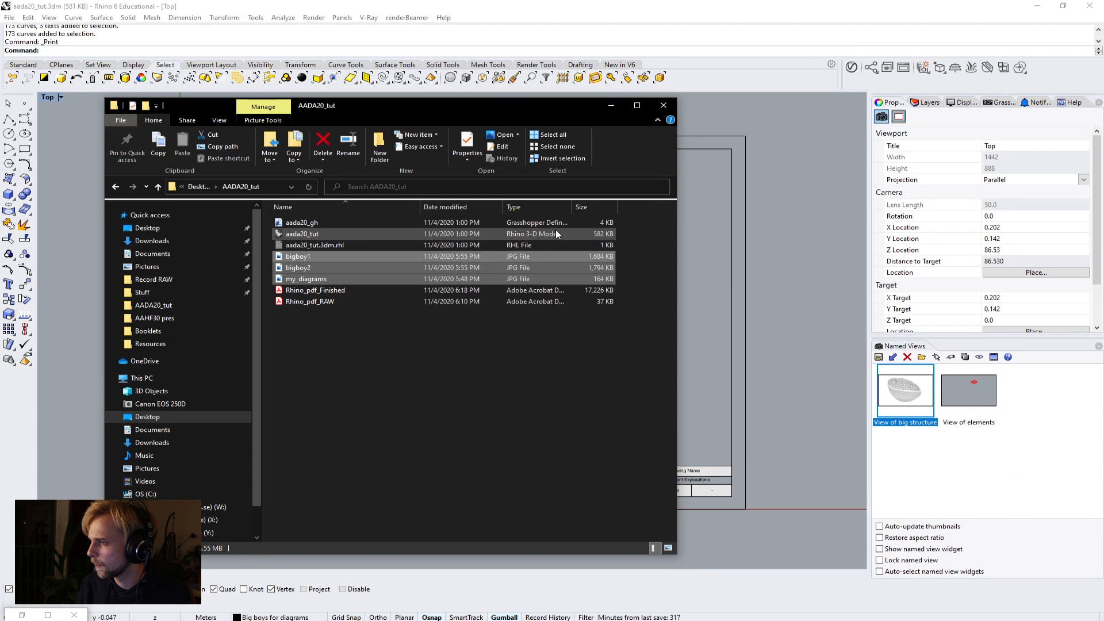
pyautogui.click(530, 4)
# Step: Move the complete sheet layout, including its frame, title block, texts and element drawings, to the For Diagrams layer
pyautogui.scroll(-10, 460, 250)
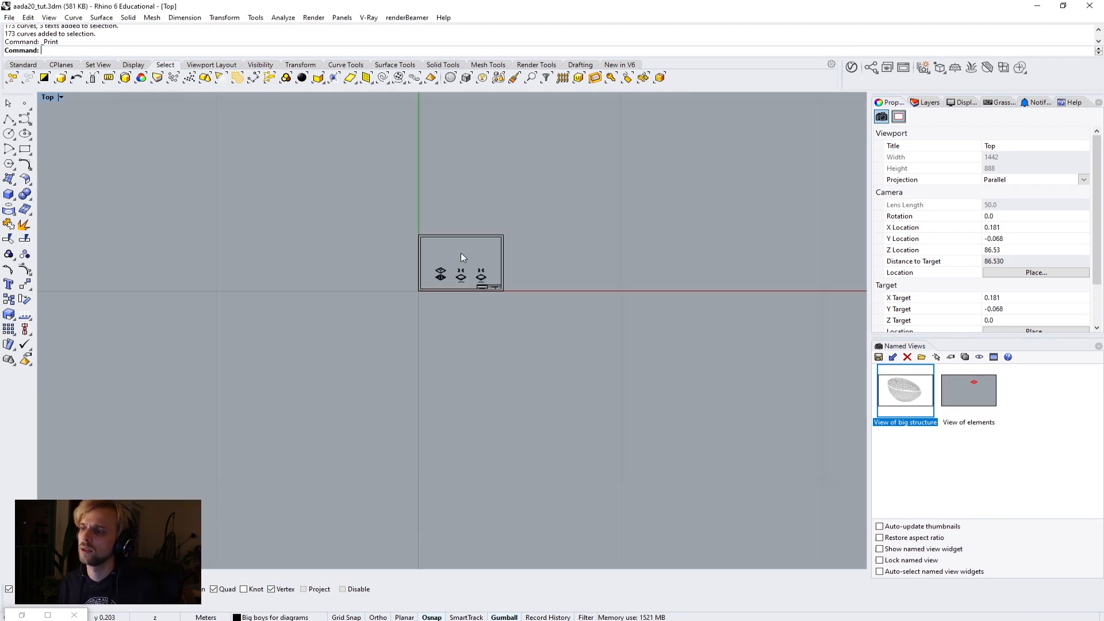
pyautogui.moveTo(473, 249); pyautogui.dragTo(452, 298, button='right')
pyautogui.scroll(-3, 452, 298)
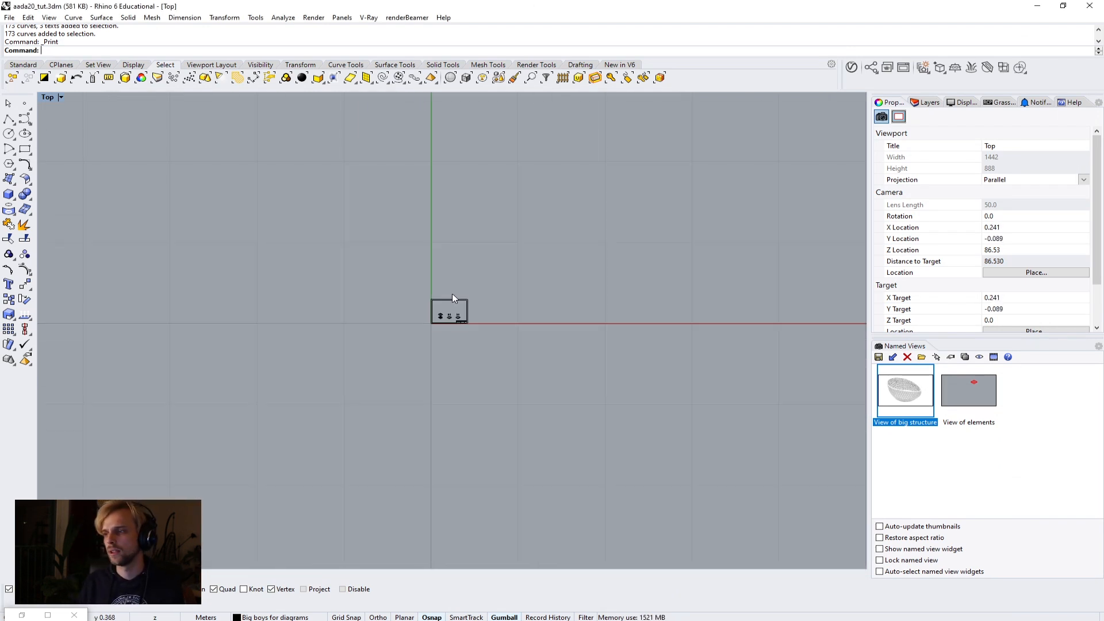
pyautogui.click(926, 103)
pyautogui.scroll(5, 486, 352)
pyautogui.moveTo(579, 279); pyautogui.dragTo(695, 339)
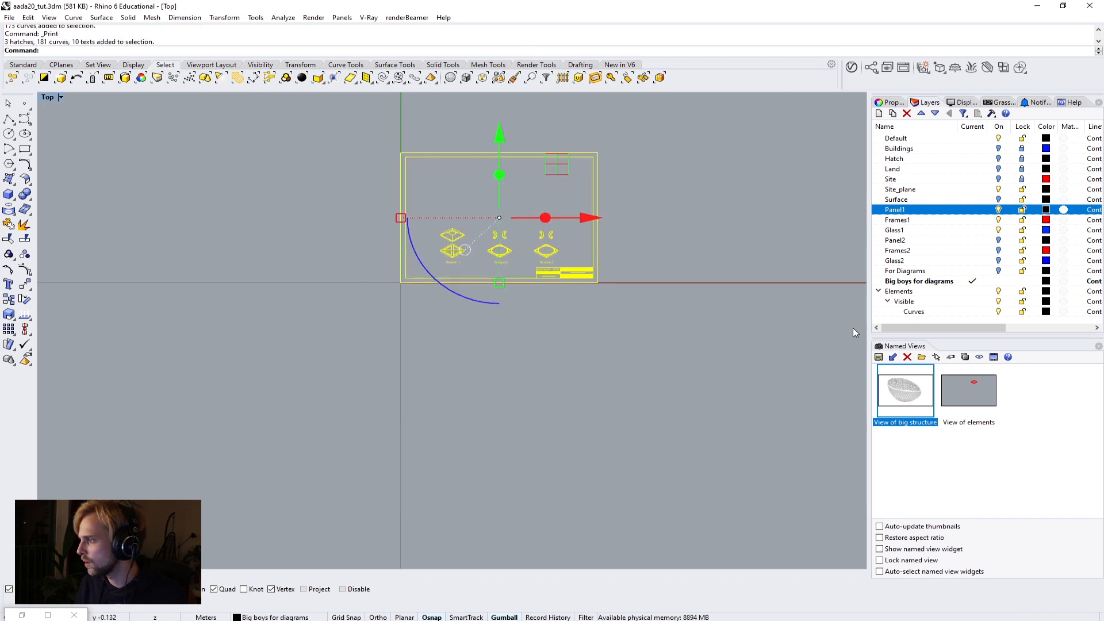
pyautogui.click(916, 272)
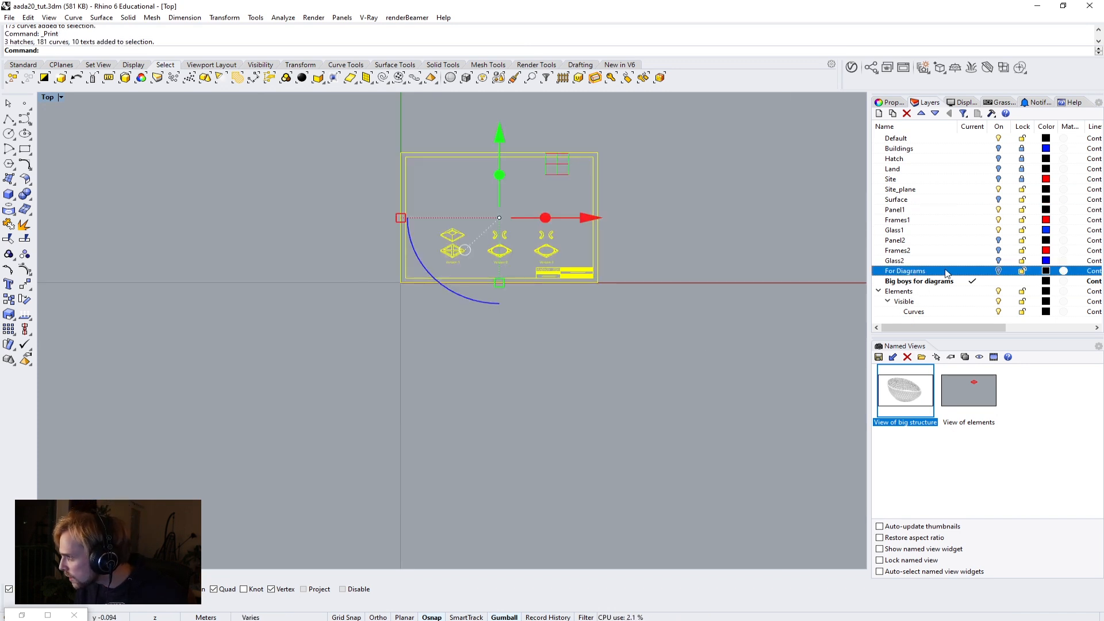
pyautogui.rightClick(918, 271)
pyautogui.click(944, 458)
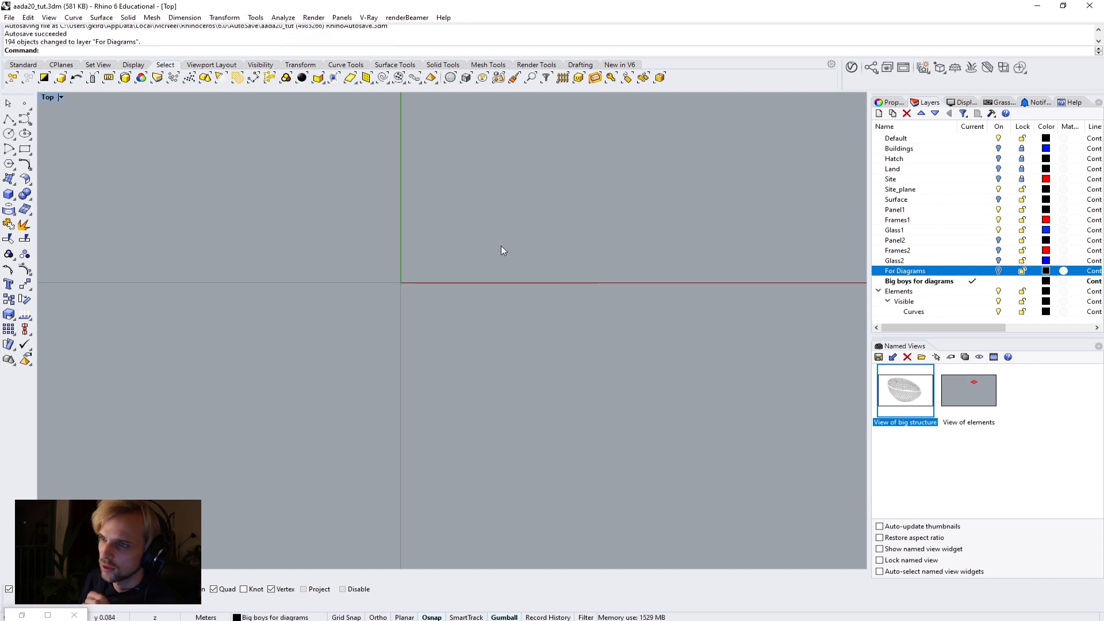
# Step: Maximize the View of big structure viewport and set its view to Perspective
pyautogui.scroll(-9, 513, 251)
pyautogui.scroll(-10, 519, 258)
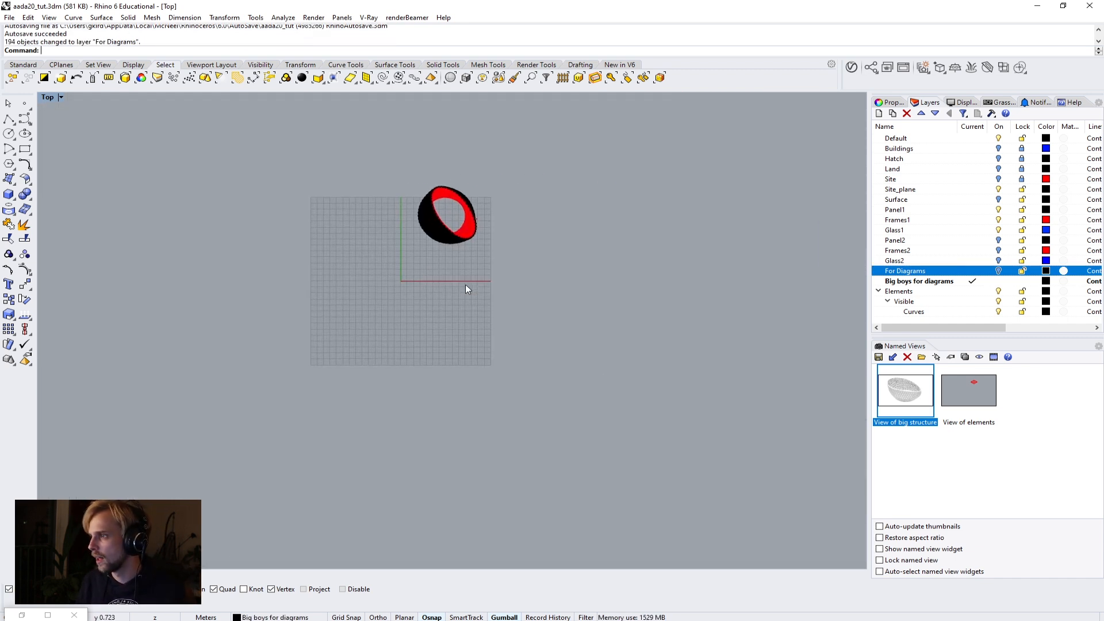
pyautogui.doubleClick(50, 98)
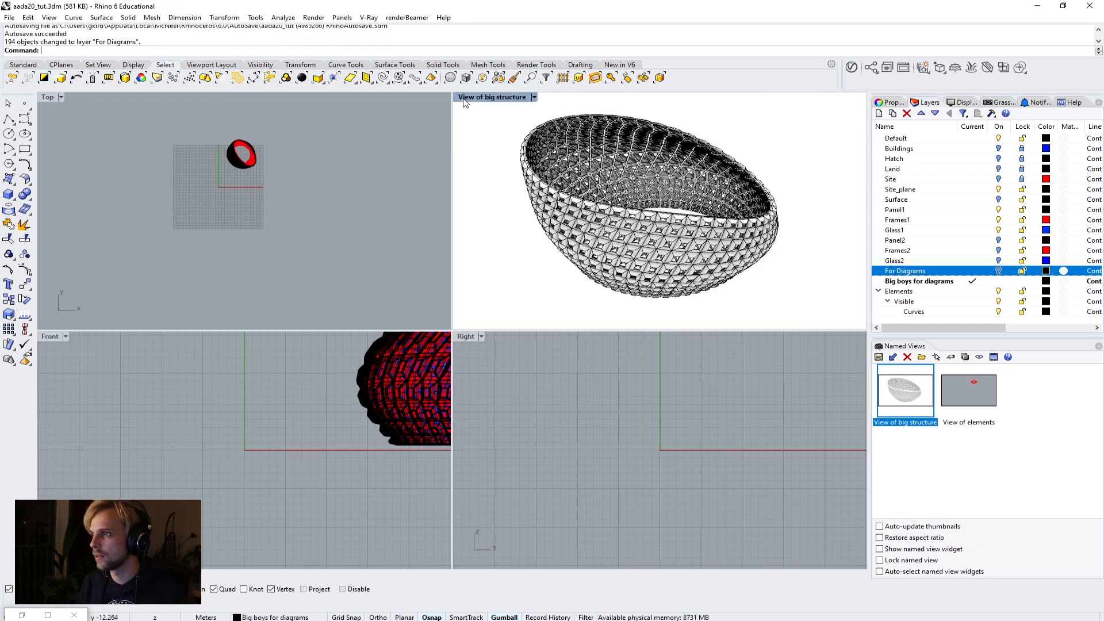
pyautogui.doubleClick(464, 99)
pyautogui.click(76, 98)
pyautogui.moveTo(115, 313)
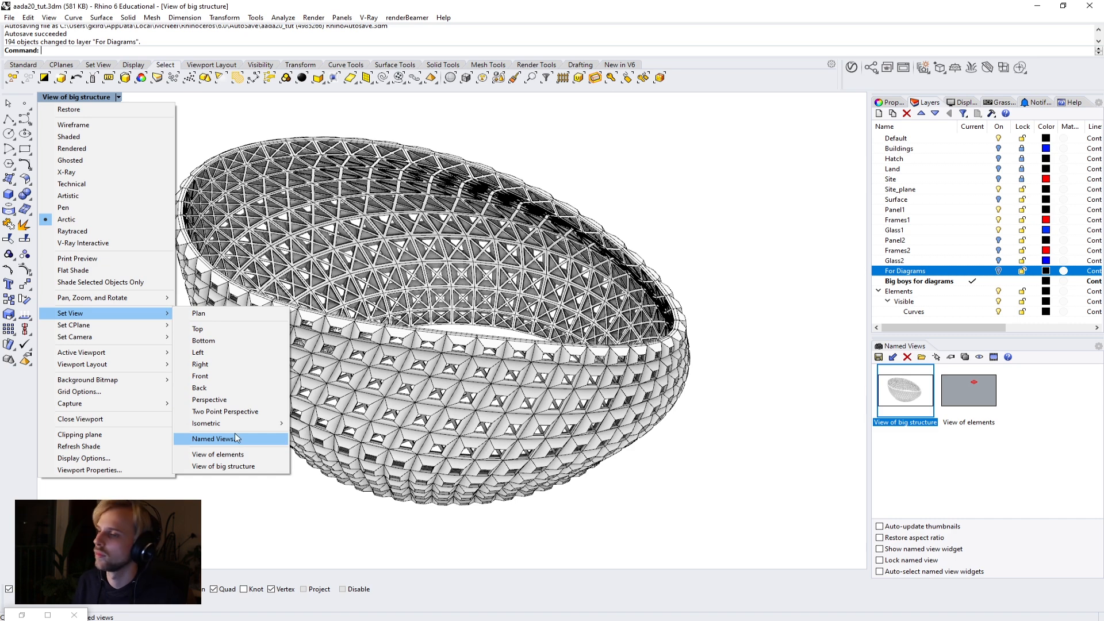
pyautogui.click(210, 399)
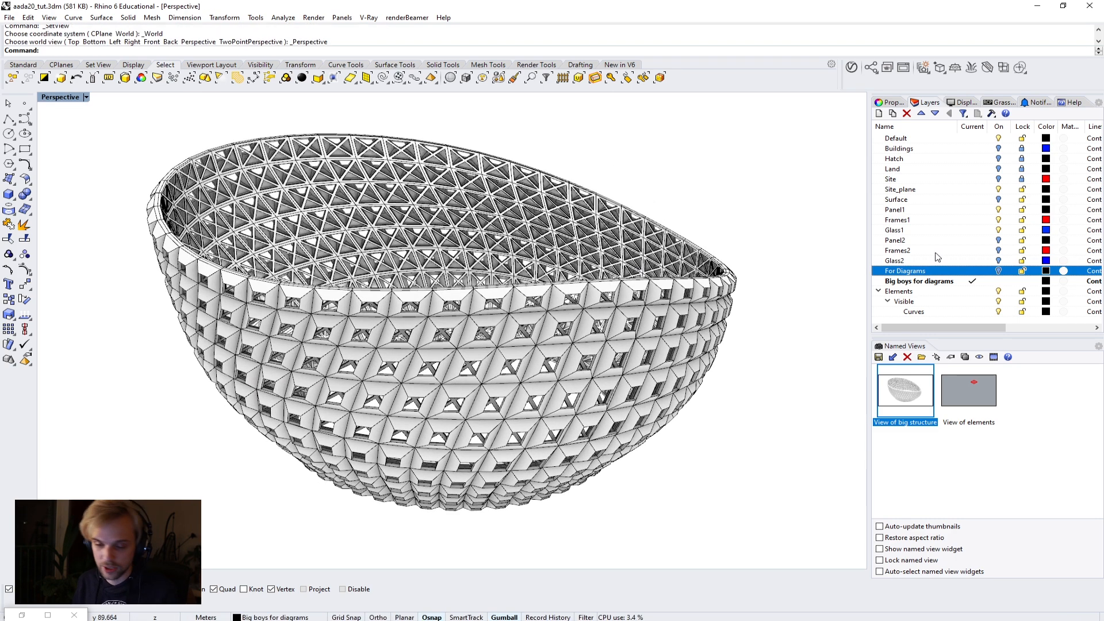
# Step: Set the Perspective viewport's display mode to Shaded and frame the whole bowl
pyautogui.click(82, 98)
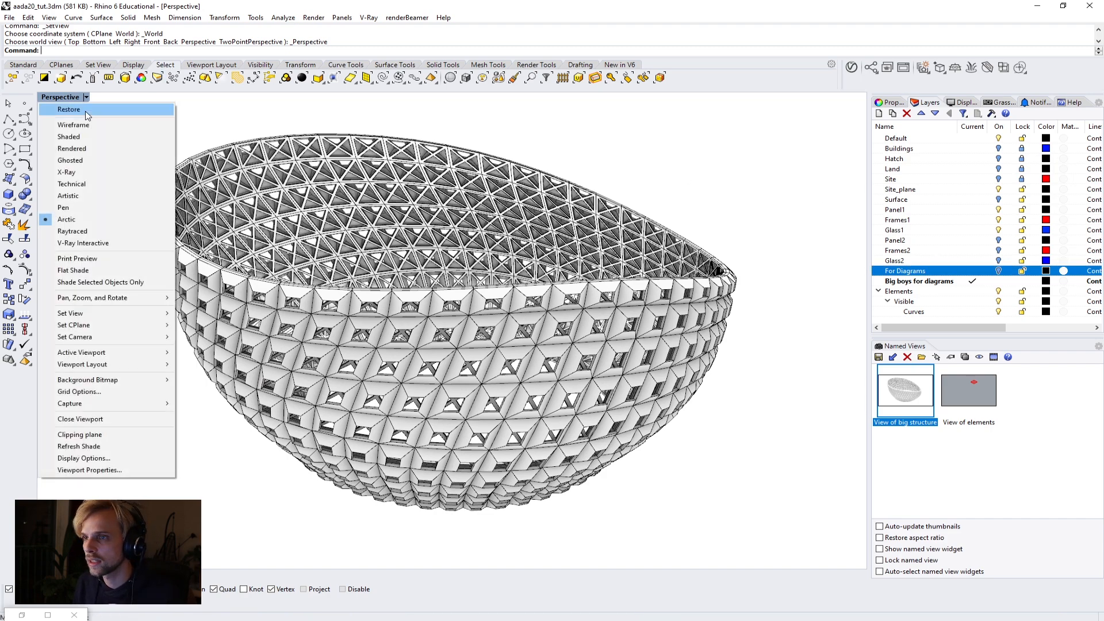
pyautogui.click(60, 136)
pyautogui.moveTo(492, 233); pyautogui.dragTo(502, 255, button='right')
pyautogui.scroll(-6, 502, 255)
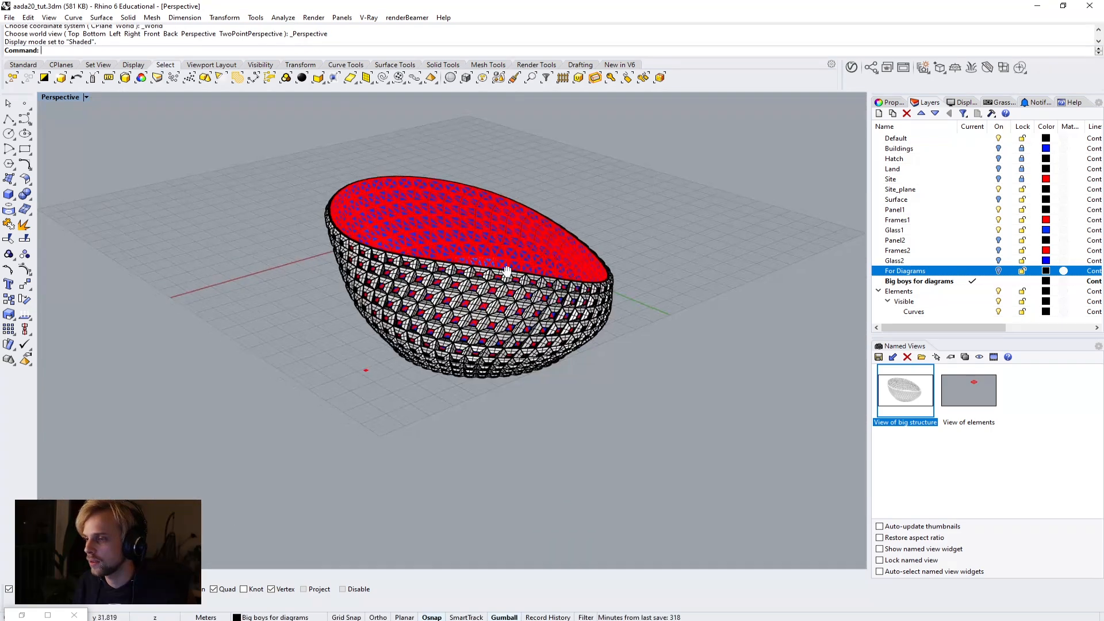
pyautogui.scroll(5, 396, 304)
# Step: Show all hidden objects in the model and inspect the ground beneath the bowl
pyautogui.write('ShowSelected')
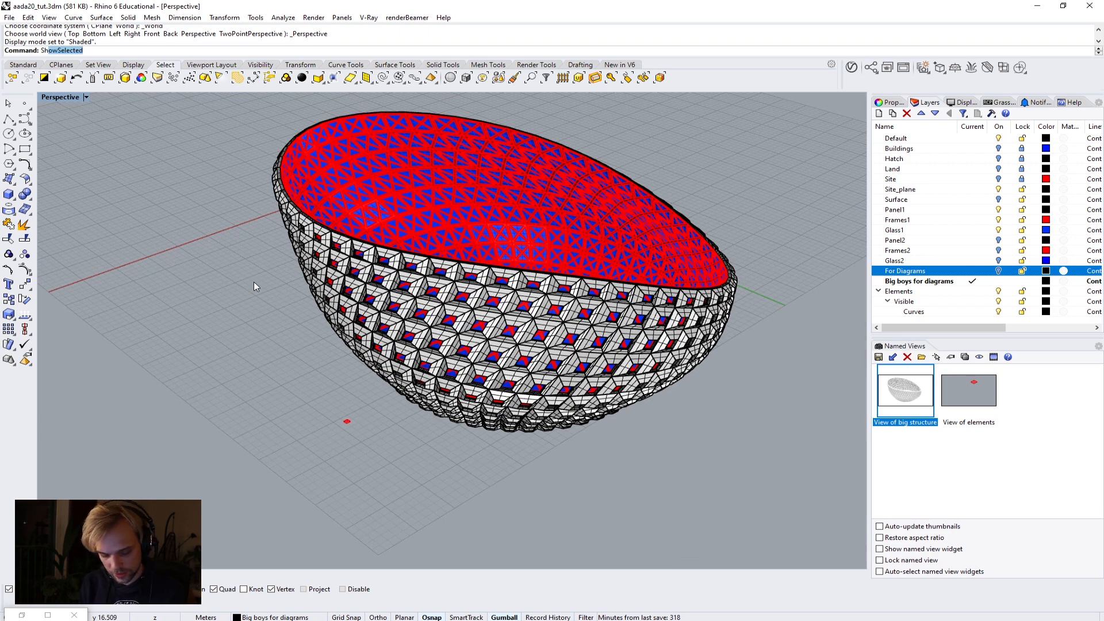
pyautogui.press('Return')
pyautogui.scroll(-3, 253, 281)
pyautogui.moveTo(266, 283); pyautogui.dragTo(271, 342, button='right')
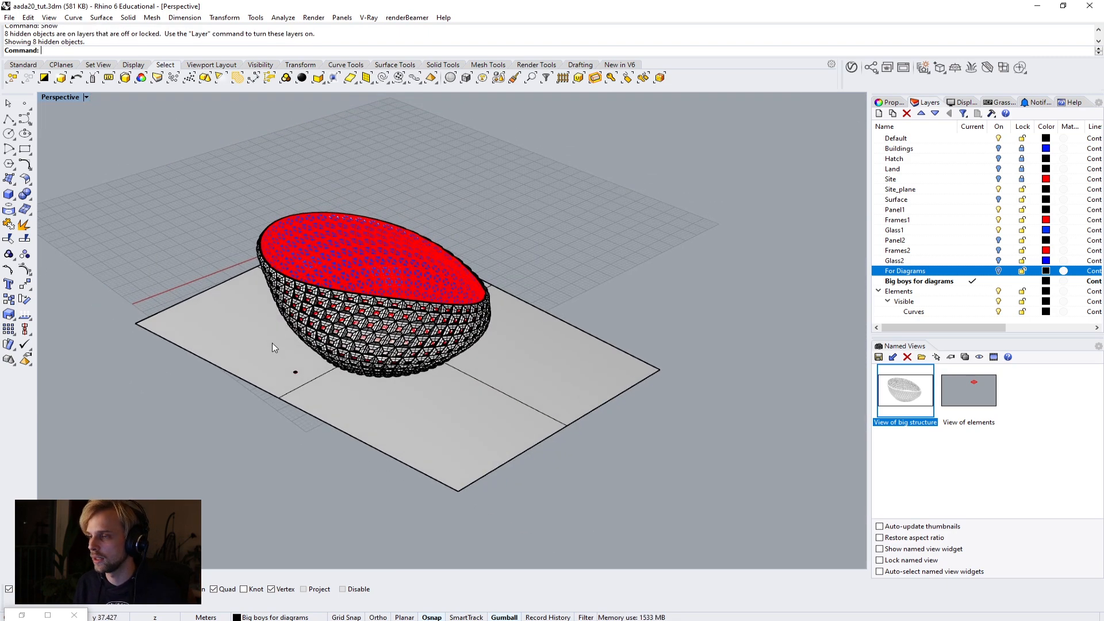
pyautogui.scroll(9, 267, 395)
pyautogui.moveTo(190, 439); pyautogui.dragTo(418, 378)
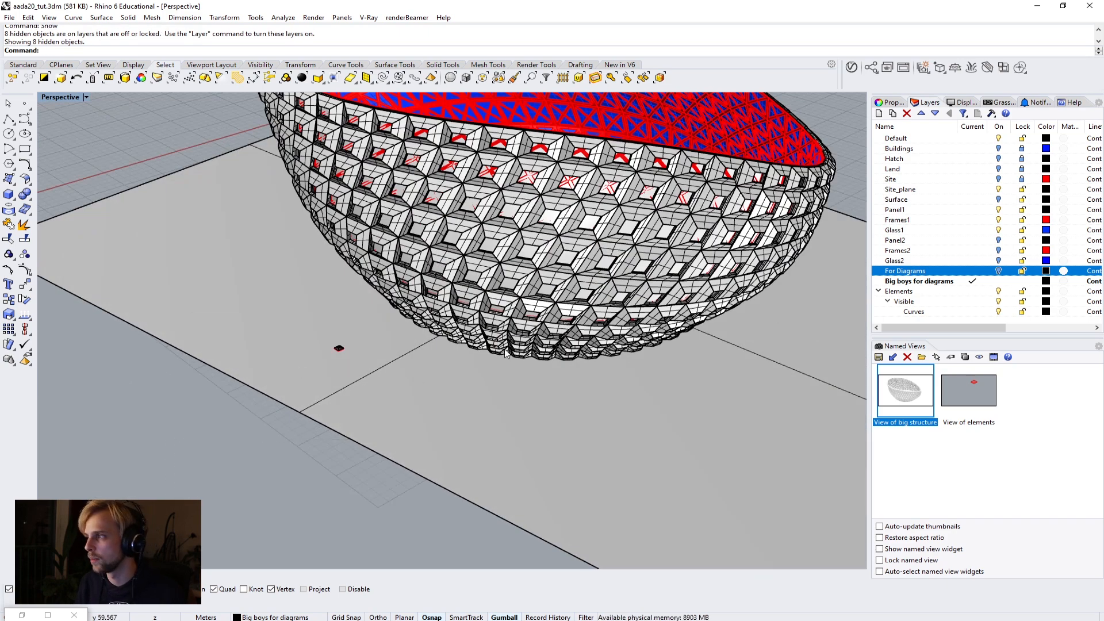
# Step: Collapse the Elements layer's sublayers and turn off the Glass1, Frames1 and Panel1 layers
pyautogui.click(879, 292)
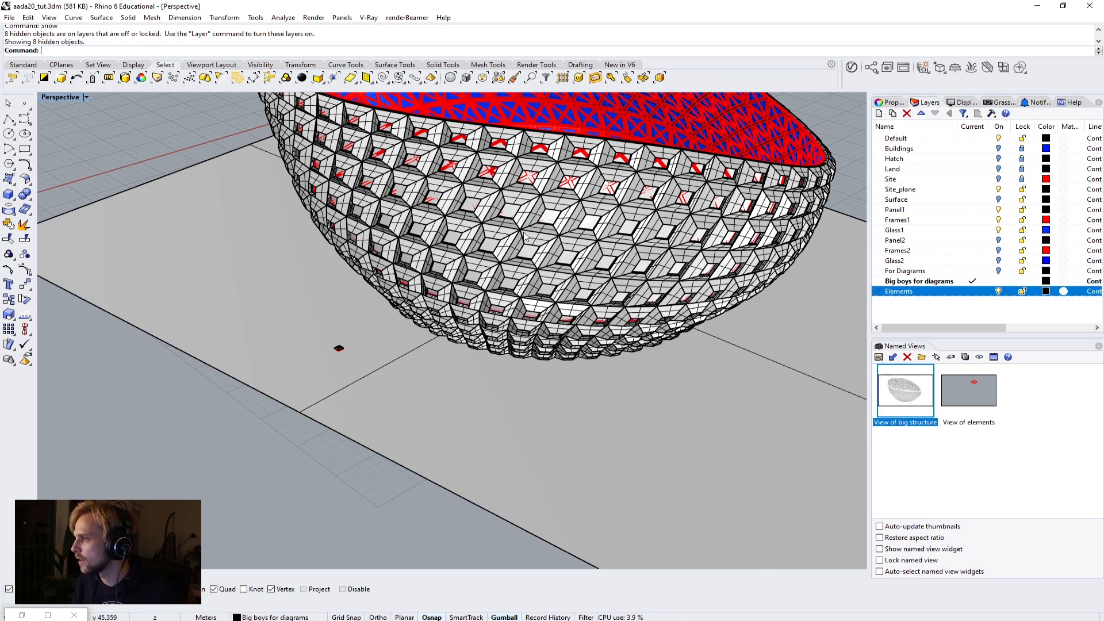
pyautogui.scroll(-6, 537, 347)
pyautogui.moveTo(537, 346); pyautogui.dragTo(536, 335, button='right')
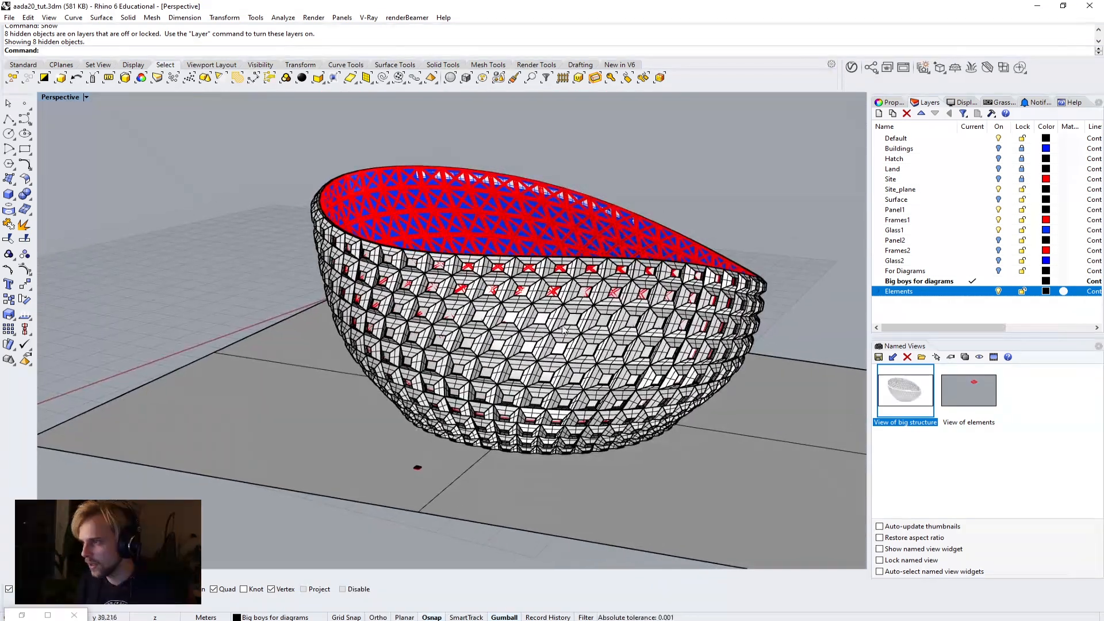
pyautogui.click(999, 230)
pyautogui.click(998, 220)
pyautogui.click(998, 209)
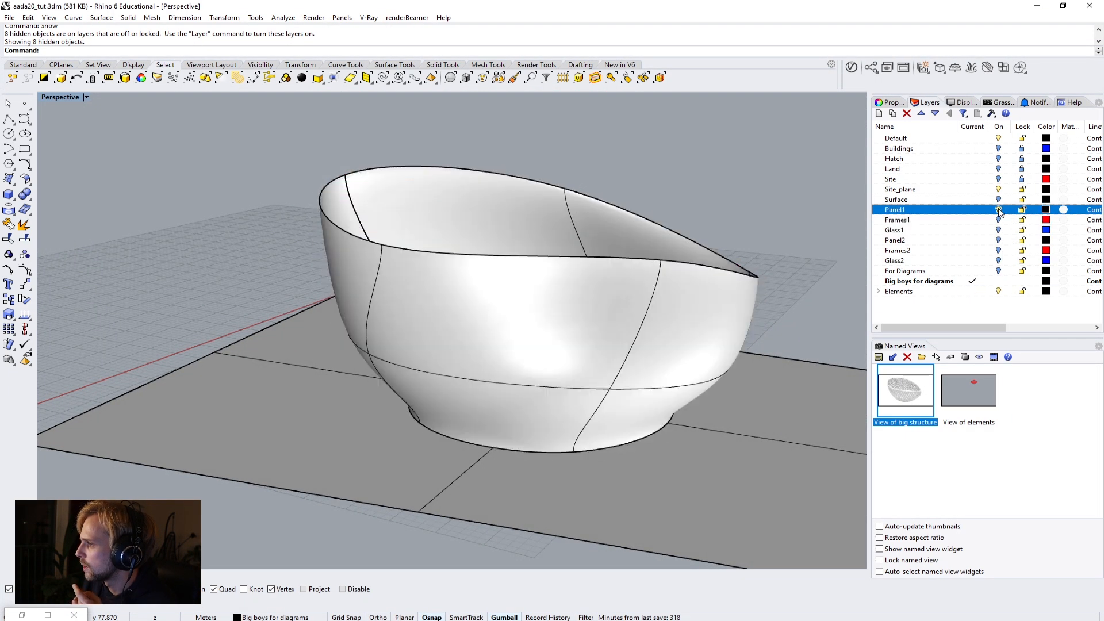
# Step: Turn on the Panel2, Frames2 and Glass2 layers and view the bowl from its patterned side
pyautogui.click(999, 240)
pyautogui.click(999, 250)
pyautogui.click(998, 260)
pyautogui.moveTo(638, 244); pyautogui.dragTo(421, 289, button='right')
pyautogui.scroll(3, 423, 290)
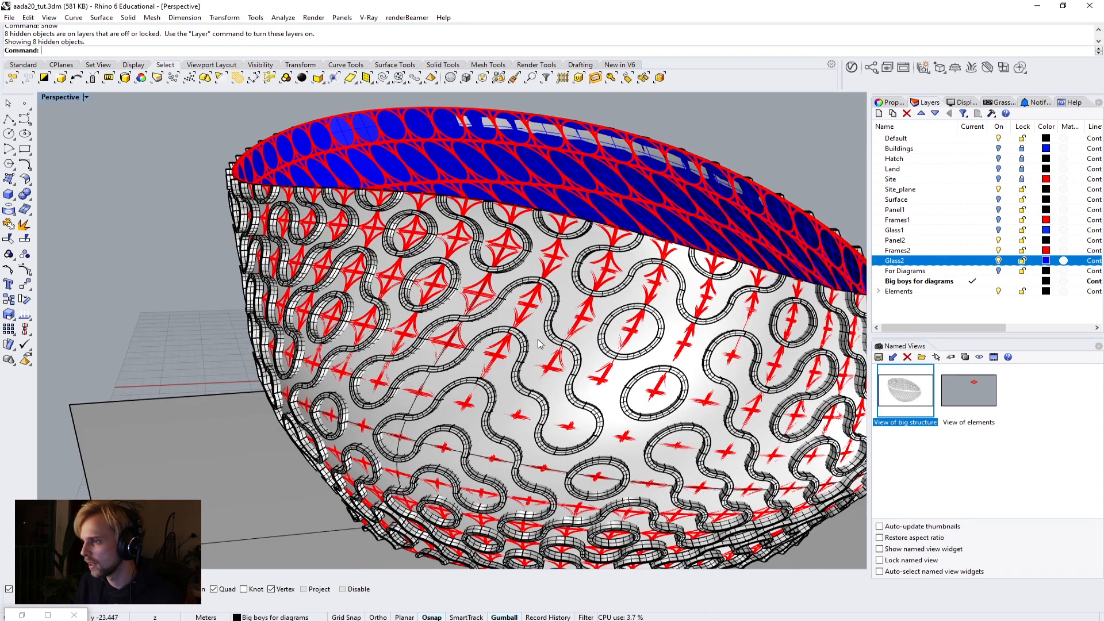
pyautogui.click(540, 344)
pyautogui.click(574, 368)
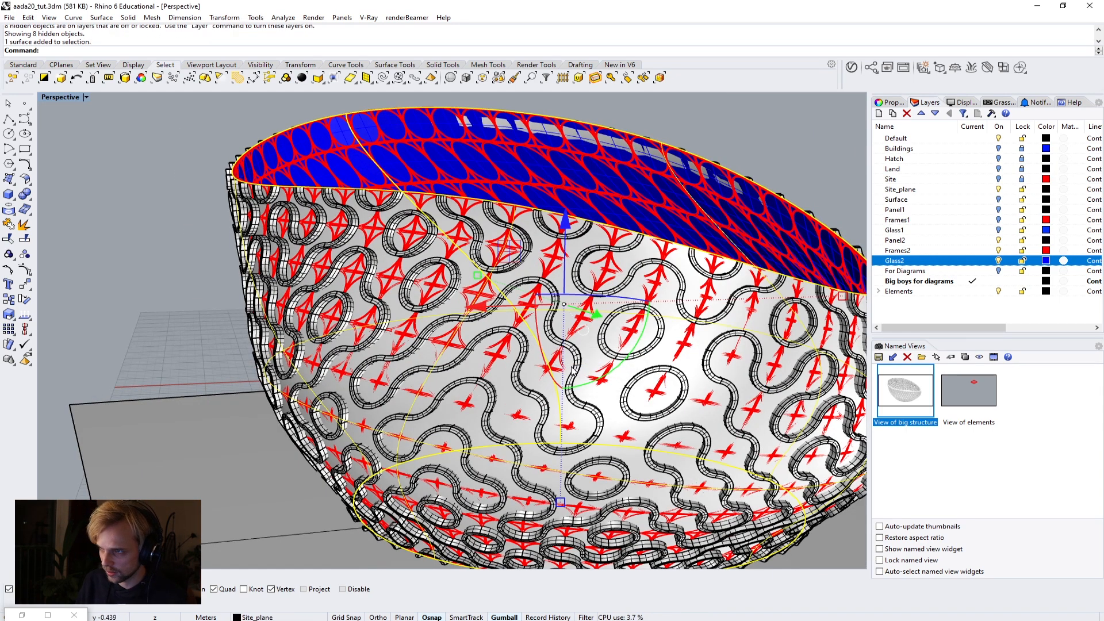
pyautogui.press('Escape')
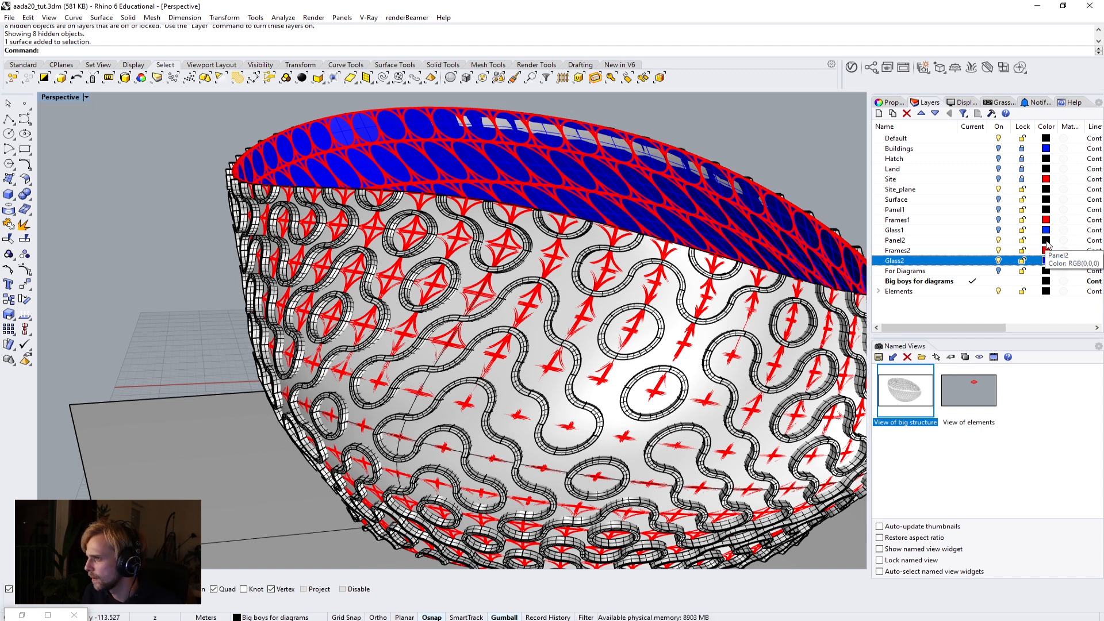
# Step: Turn off the Glass2 and Frames2 layers
pyautogui.click(998, 260)
pyautogui.click(998, 250)
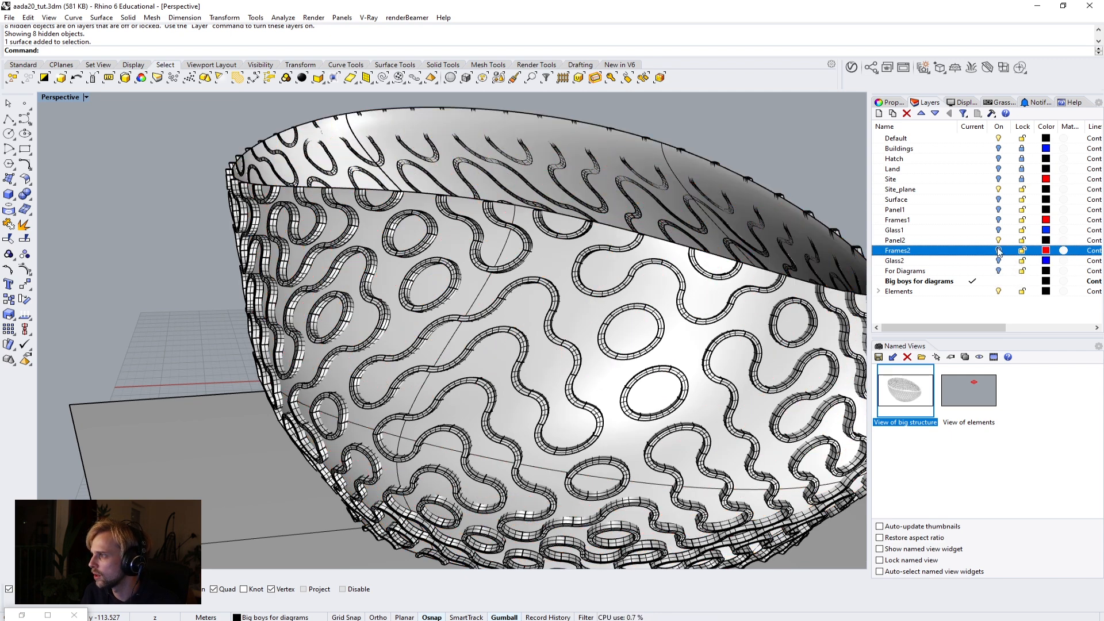
# Step: Turn off the Panel2 layer and inspect the plain bowl surface from several angles
pyautogui.click(998, 240)
pyautogui.moveTo(770, 221); pyautogui.dragTo(388, 265, button='right')
pyautogui.scroll(-5, 603, 238)
pyautogui.click(390, 267)
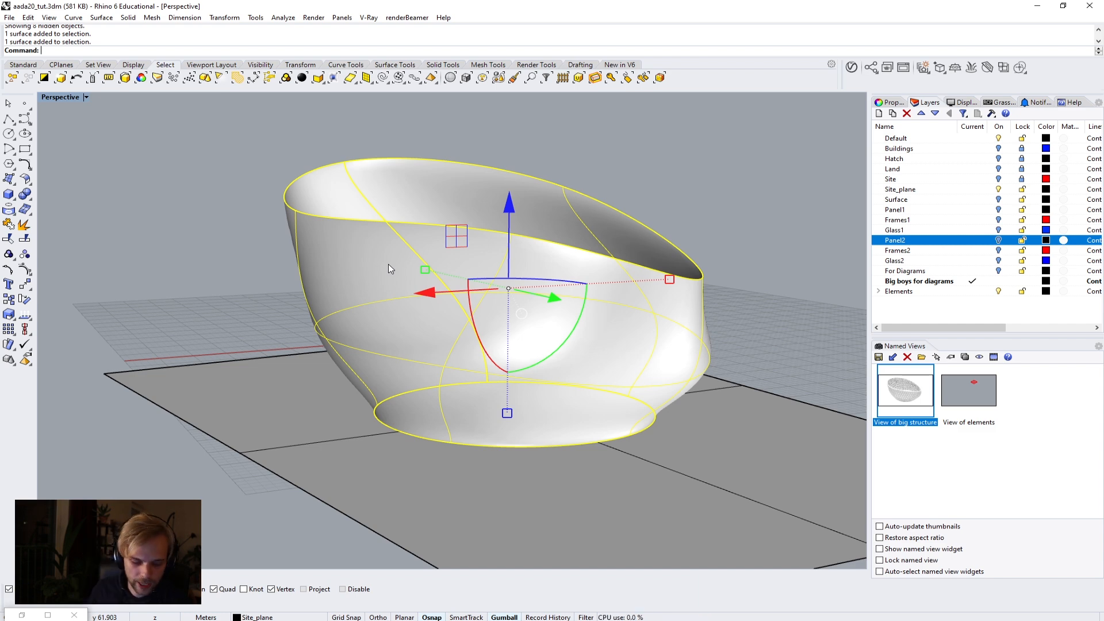
pyautogui.click(198, 230)
pyautogui.moveTo(199, 231); pyautogui.dragTo(336, 282, button='right')
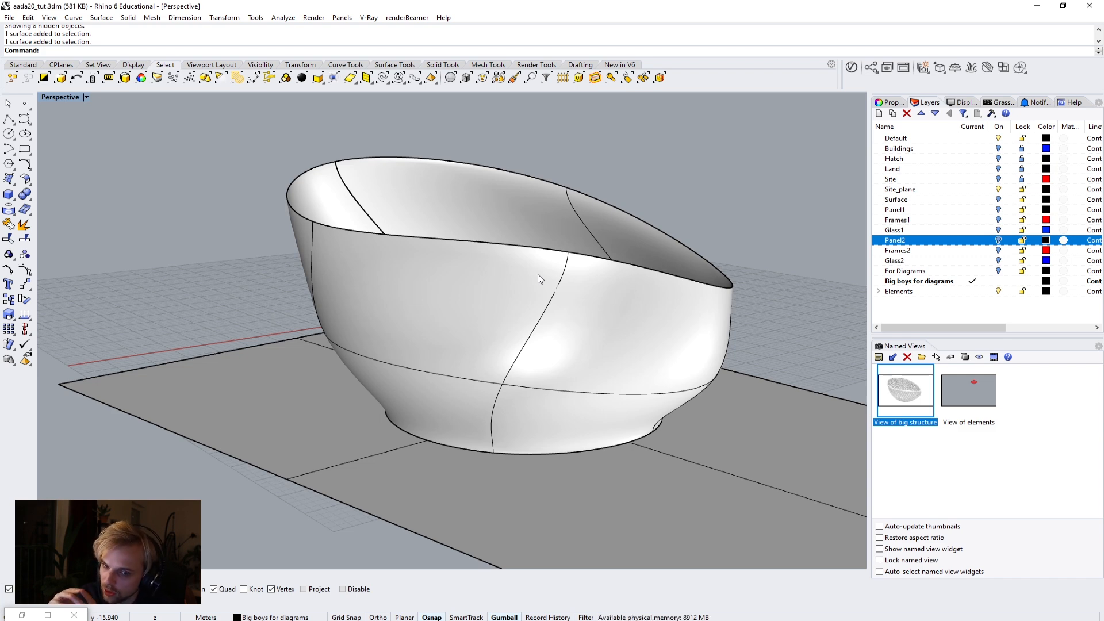
pyautogui.moveTo(571, 266); pyautogui.dragTo(456, 297, button='right')
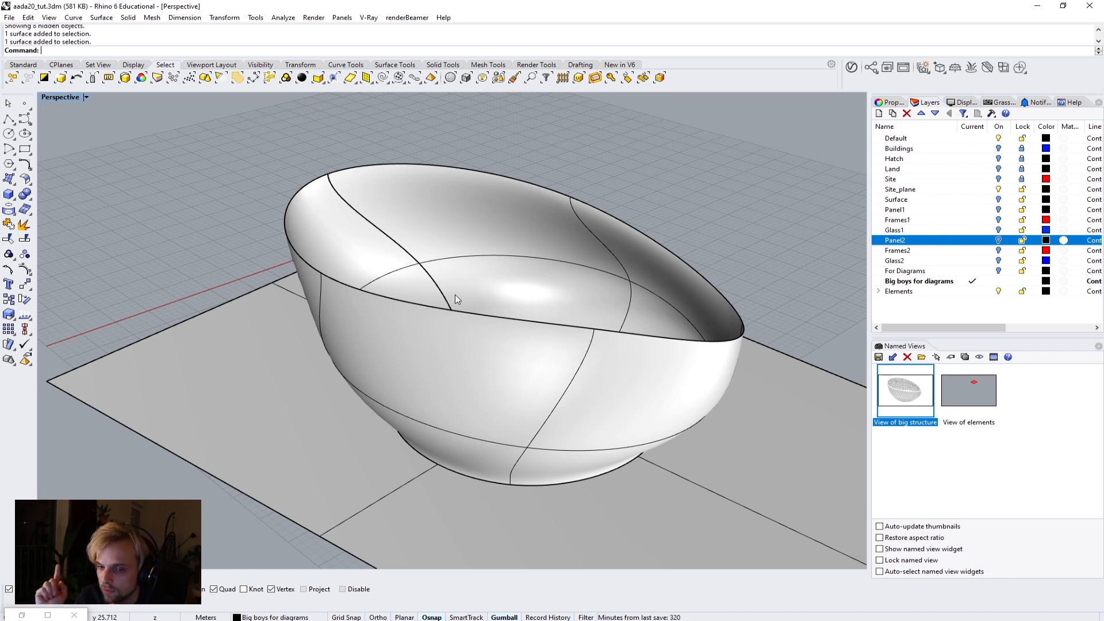
# Step: Temporarily turn on the Panel2, Frames2 and Glass1 layers, inspect them up close on the bowl, and turn them off again
pyautogui.click(998, 240)
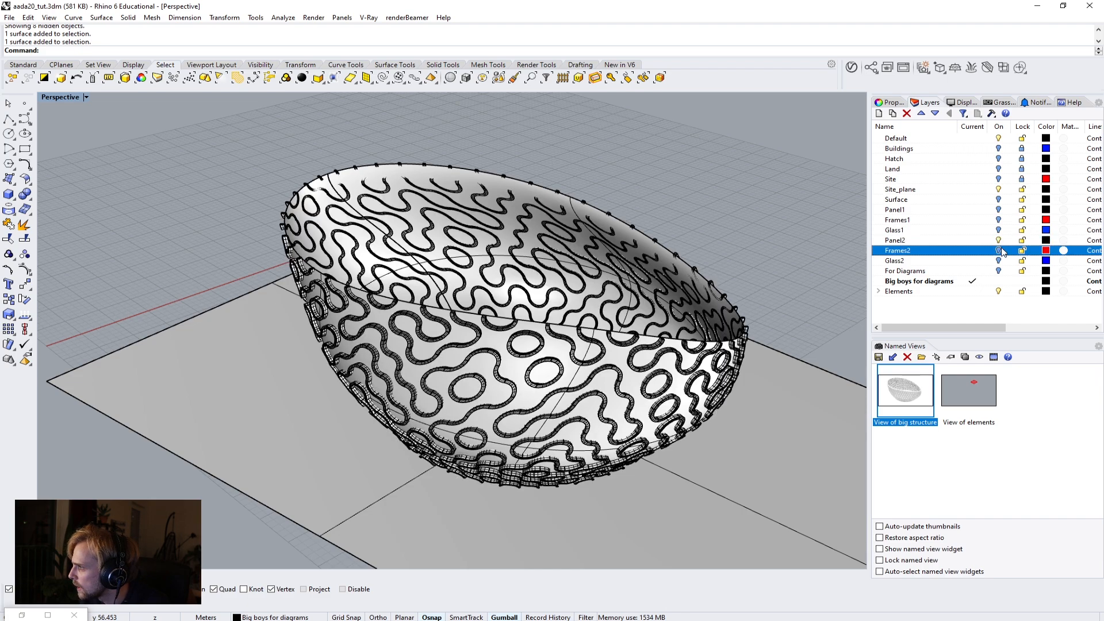
pyautogui.click(999, 250)
pyautogui.click(999, 230)
pyautogui.scroll(2, 466, 322)
pyautogui.scroll(4, 464, 322)
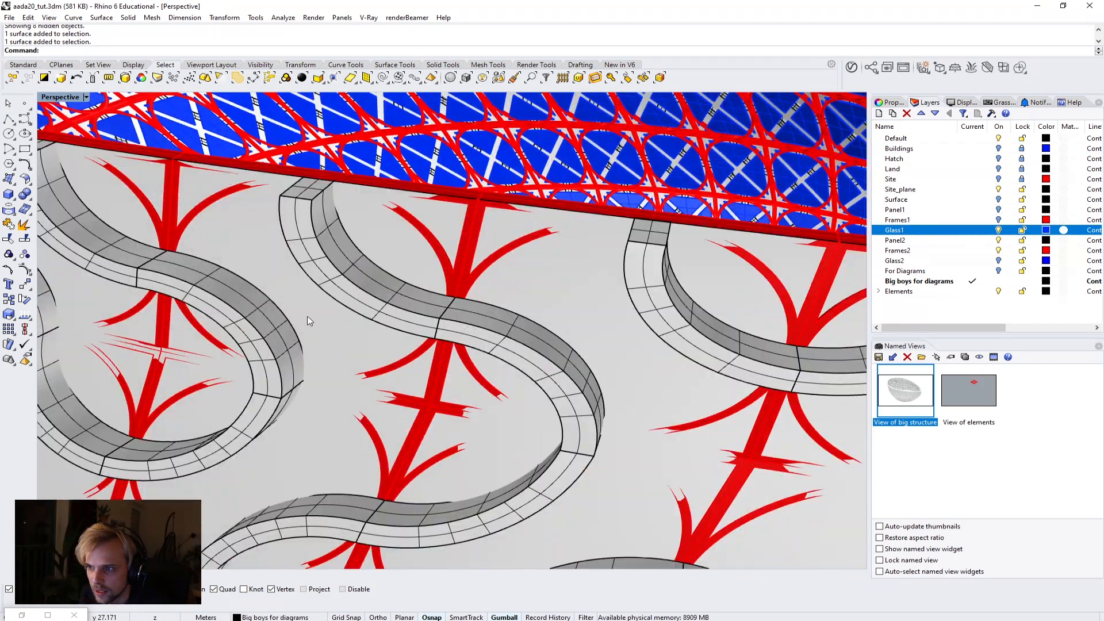
pyautogui.click(998, 230)
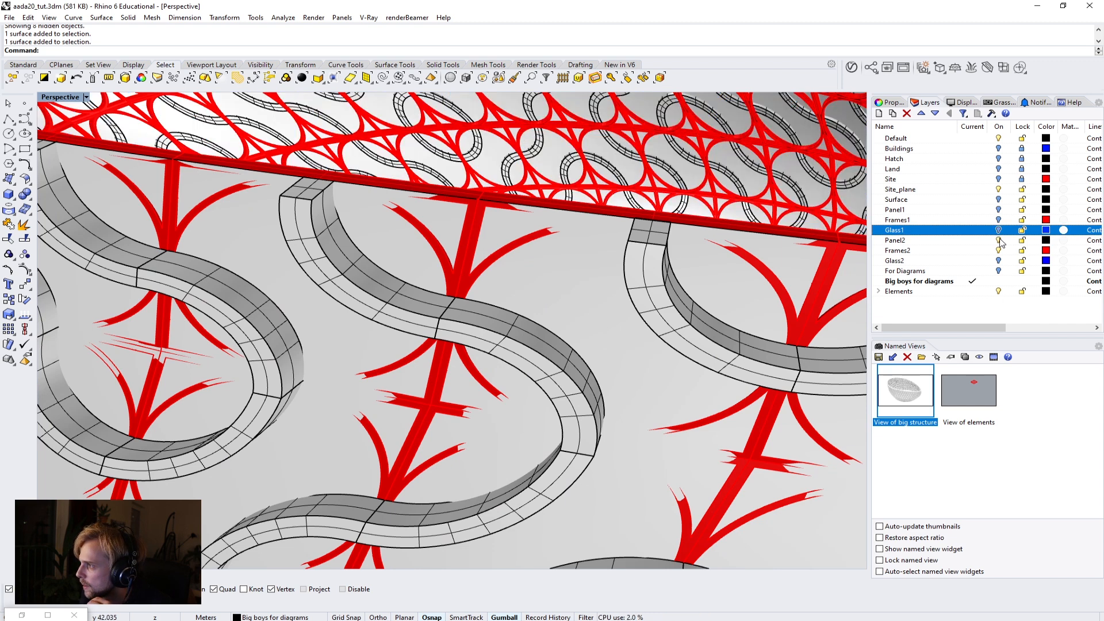
pyautogui.click(999, 240)
pyautogui.click(998, 250)
pyautogui.scroll(-6, 550, 305)
pyautogui.click(519, 329)
pyautogui.moveTo(518, 329); pyautogui.dragTo(323, 240, button='right')
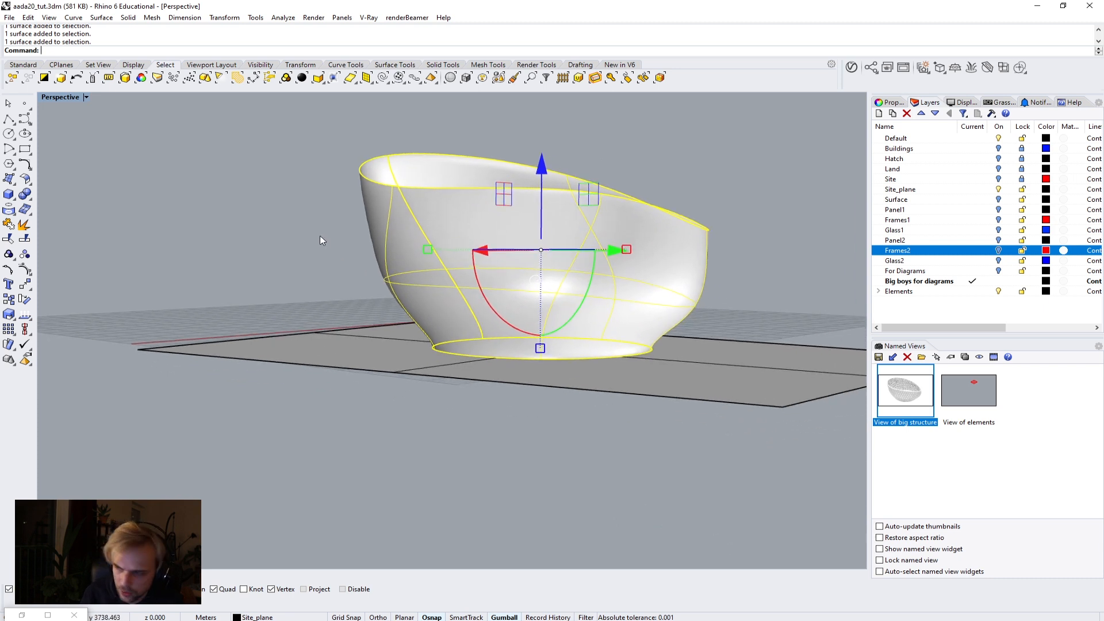
pyautogui.click(254, 223)
# Step: Create a new layer named Isocurves
pyautogui.click(941, 311)
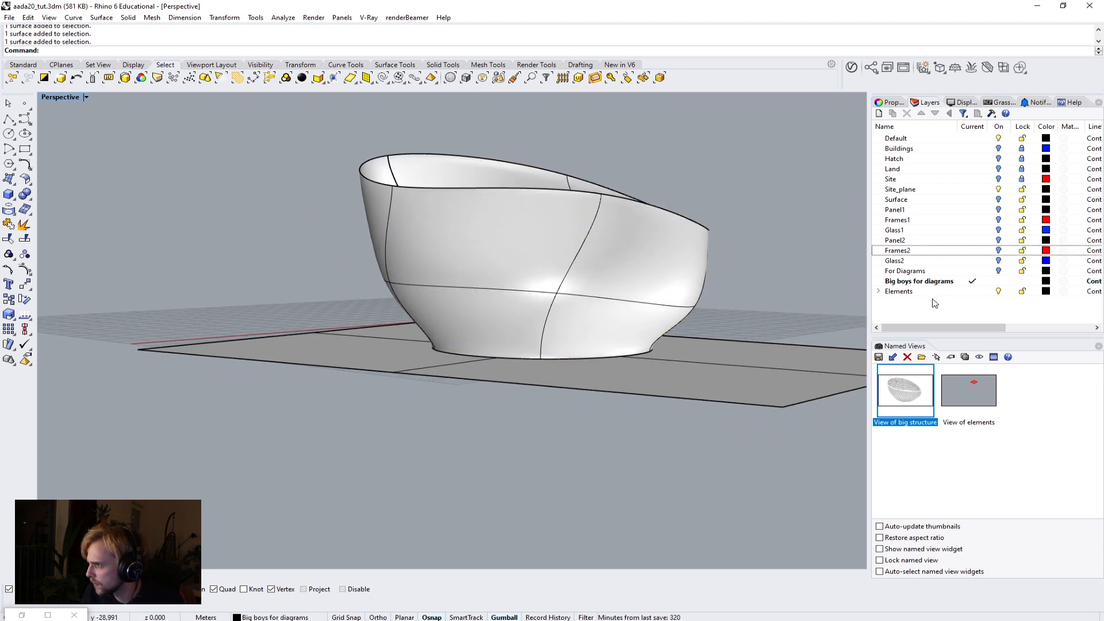
pyautogui.click(878, 113)
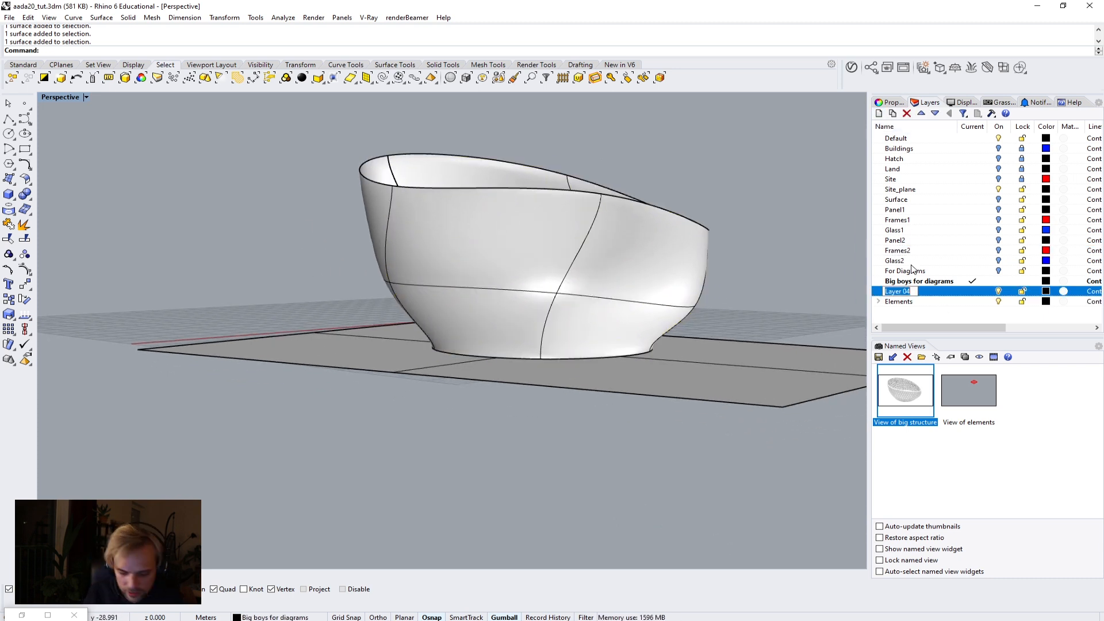
pyautogui.write('Isocu')
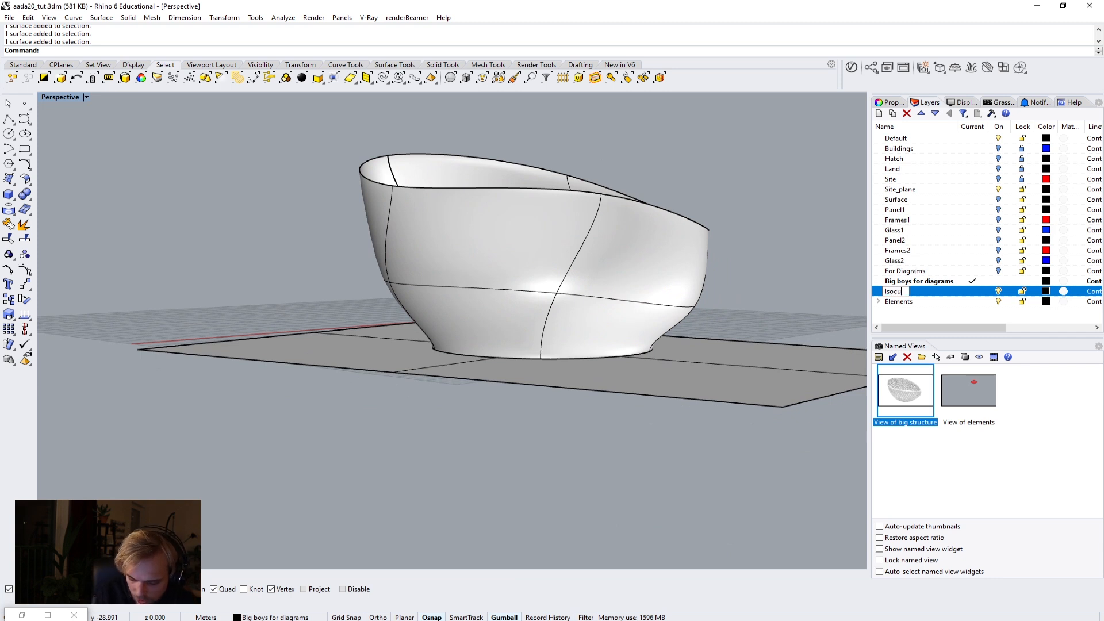
pyautogui.write('rves')
pyautogui.press('Return')
# Step: Select the plain bowl surface and make Isocurves the current layer
pyautogui.moveTo(761, 186); pyautogui.dragTo(727, 214, button='right')
pyautogui.click(576, 274)
pyautogui.click(730, 175)
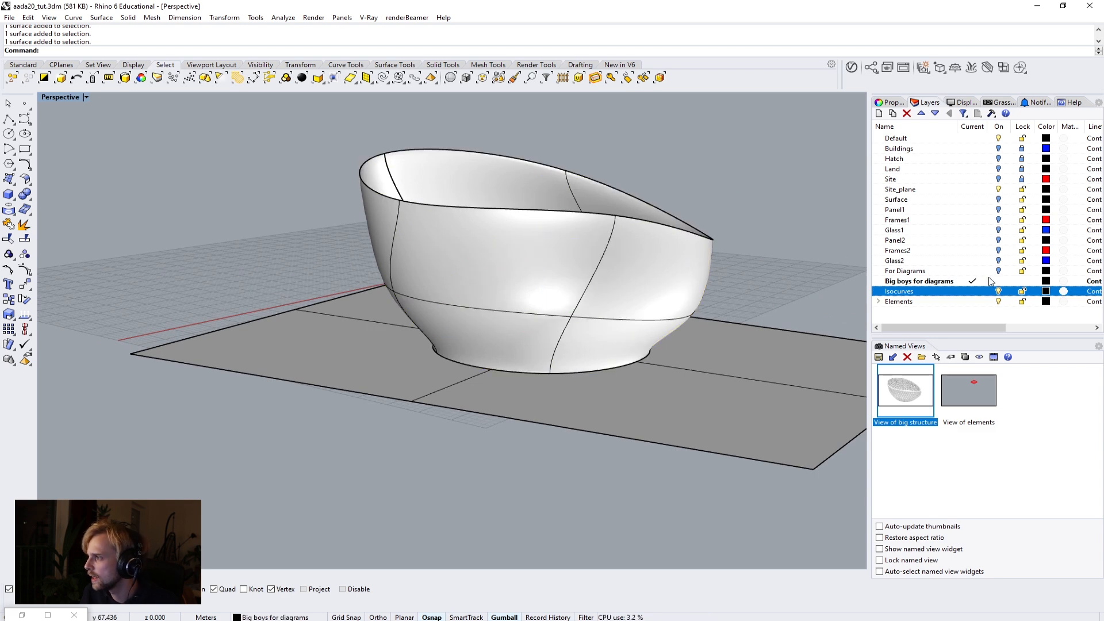
pyautogui.moveTo(643, 236); pyautogui.dragTo(652, 241, button='right')
pyautogui.scroll(5, 398, 217)
pyautogui.click(427, 232)
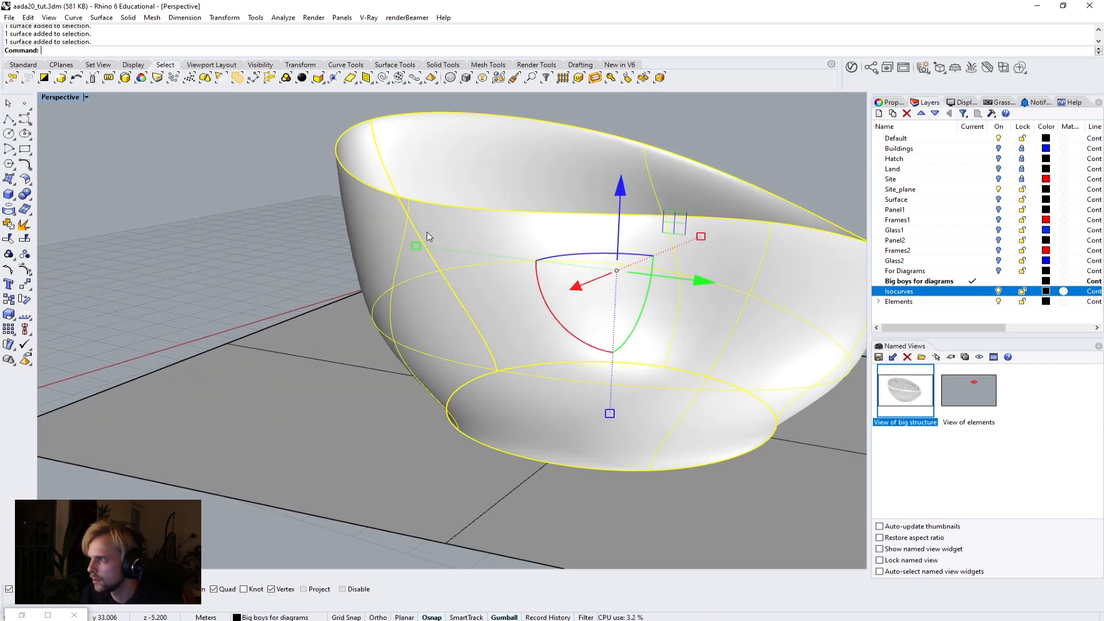
pyautogui.click(972, 291)
pyautogui.keyDown('shift'); pyautogui.moveTo(676, 248); pyautogui.dragTo(527, 274, button='right'); pyautogui.keyUp('shift')
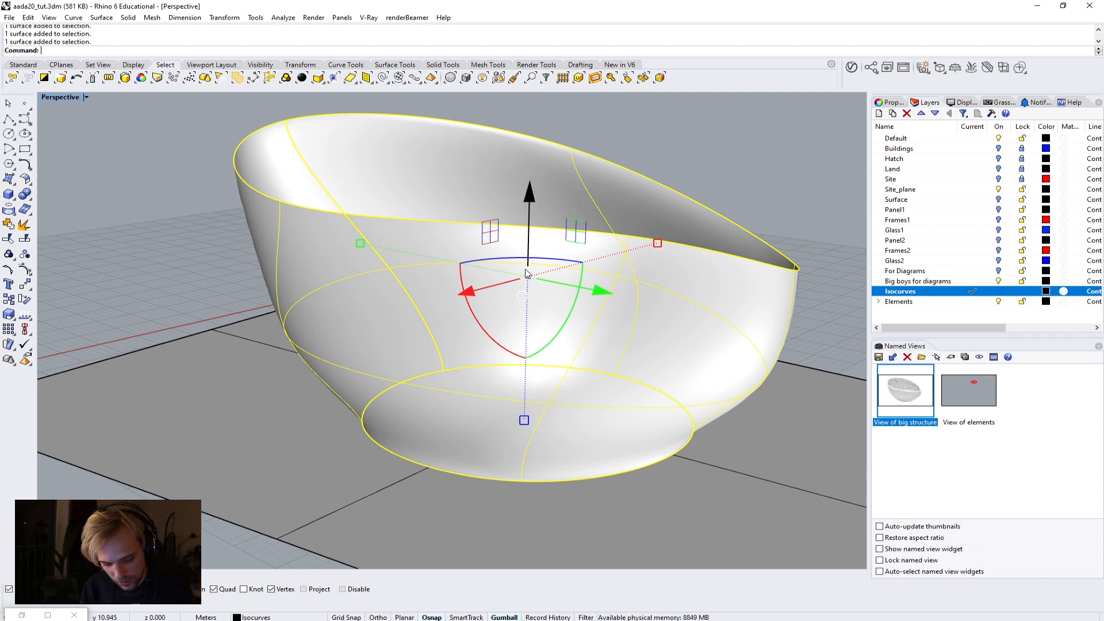
# Step: Extract five isocurves in the U direction from the bowl surface, spaced from just below the rim down to near the base
pyautogui.write('ExtractIsocurve')
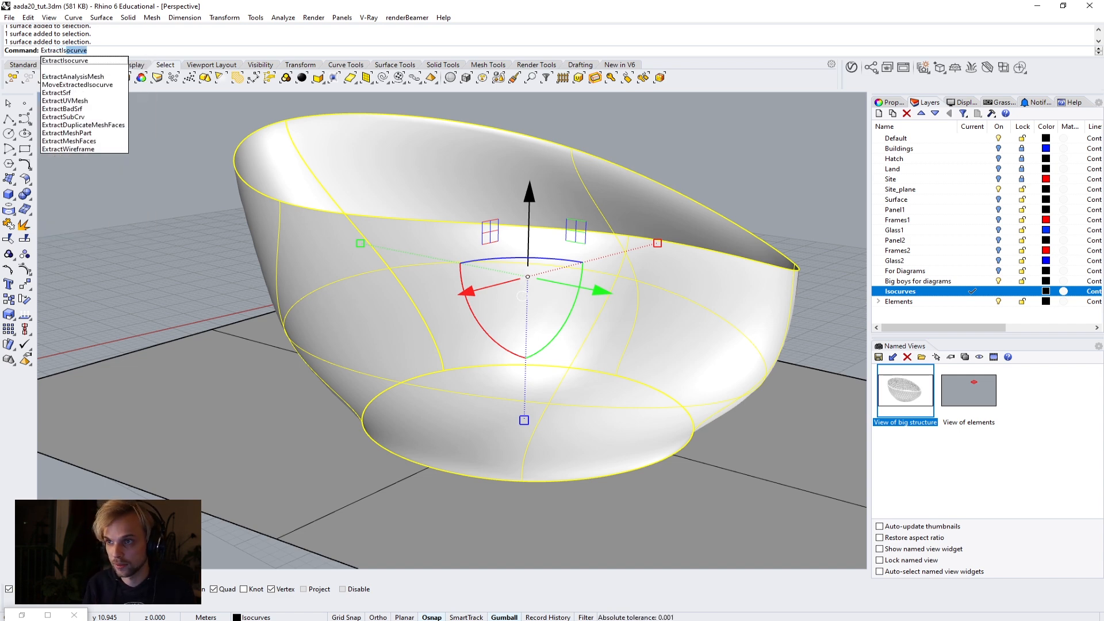
pyautogui.press('Return')
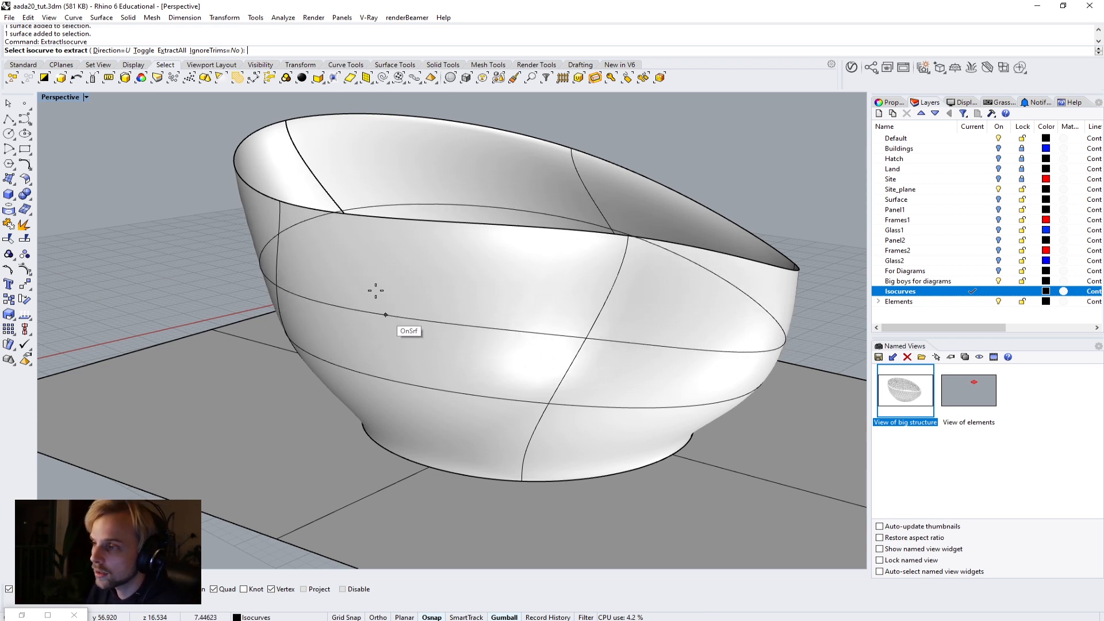
pyautogui.click(107, 51)
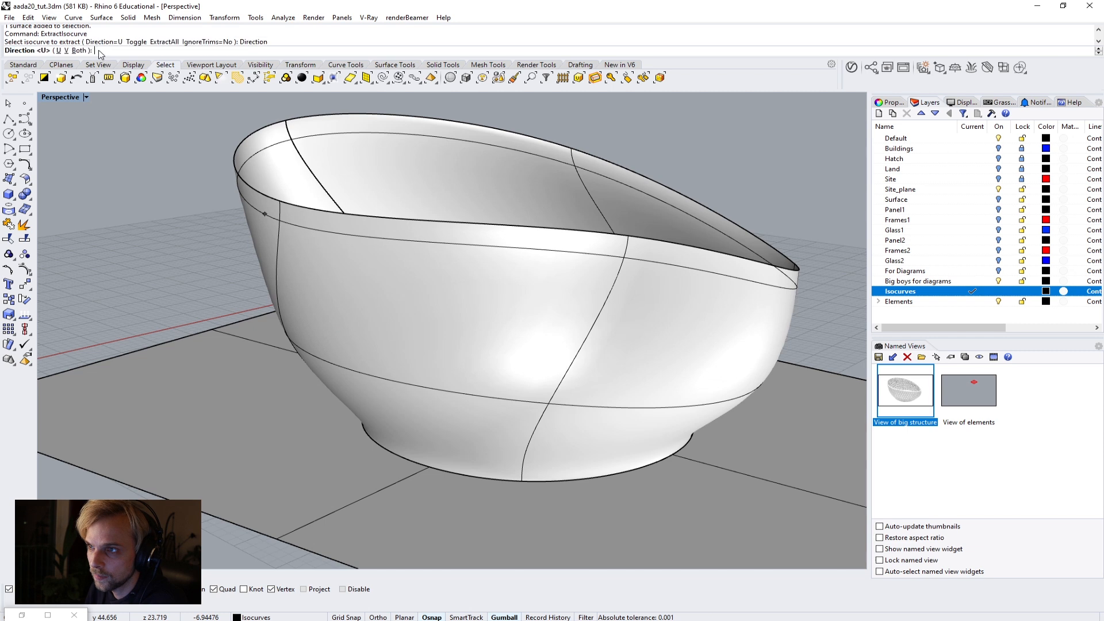
pyautogui.click(66, 50)
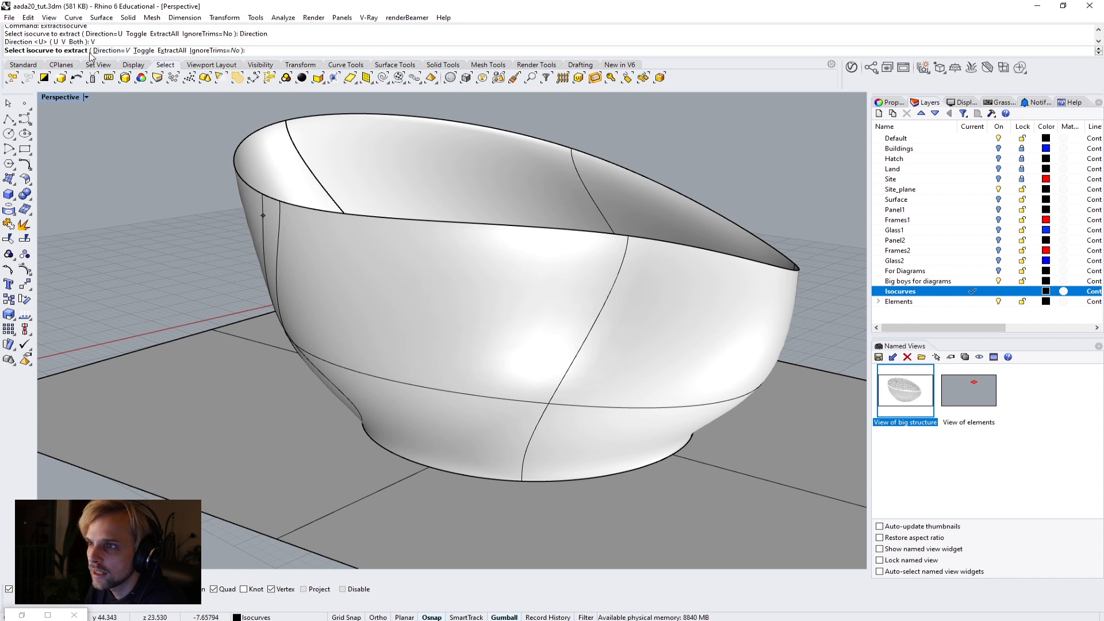
pyautogui.click(104, 50)
pyautogui.click(60, 51)
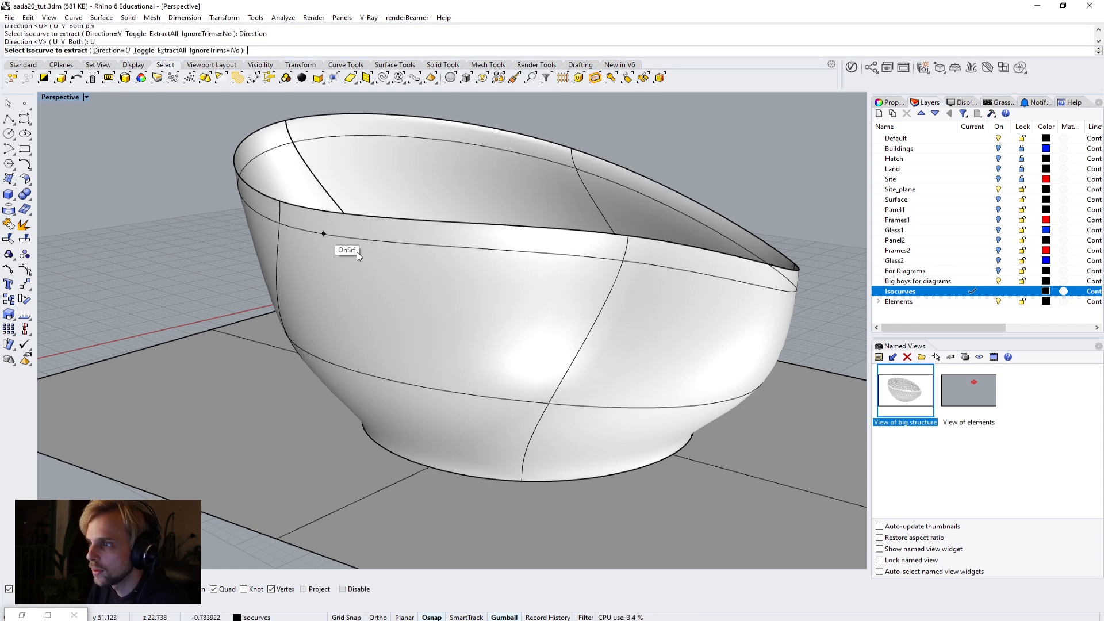
pyautogui.click(385, 251)
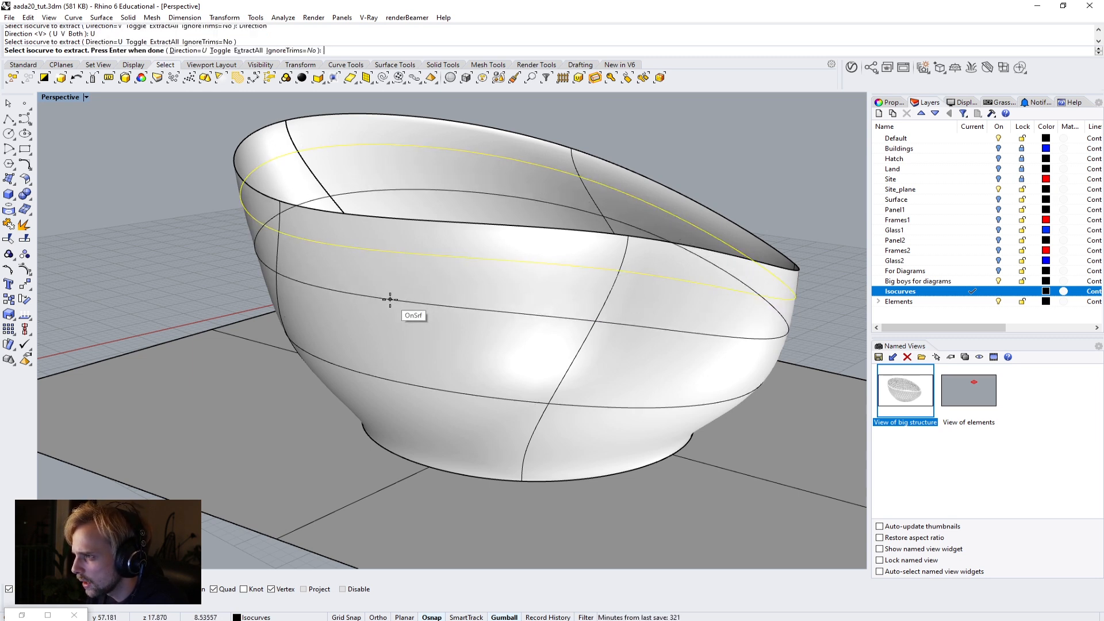
pyautogui.click(381, 345)
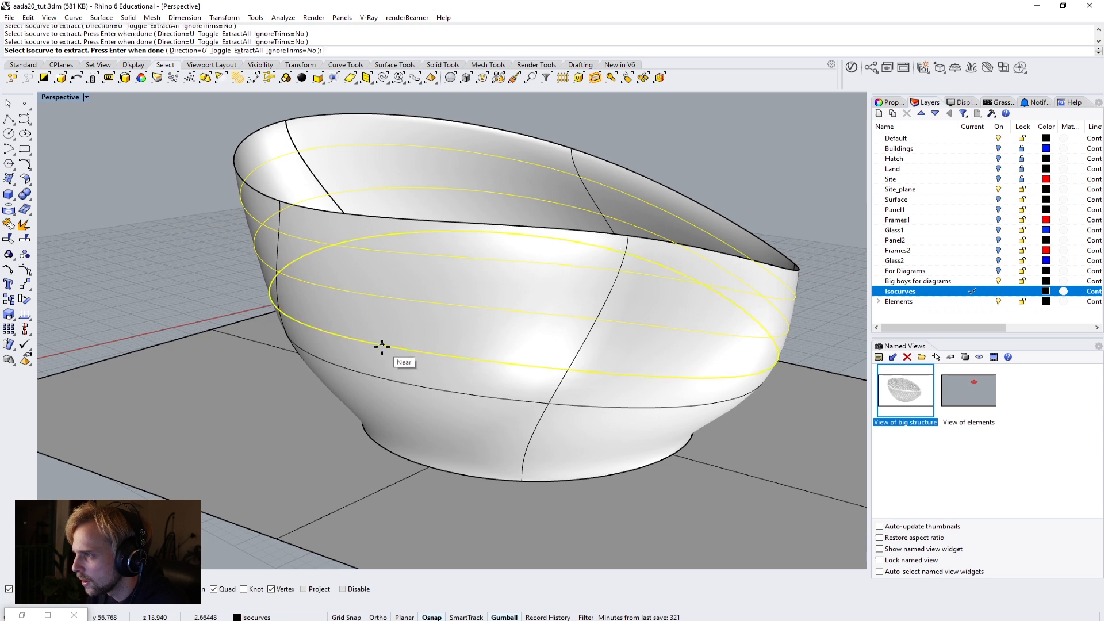
pyautogui.click(390, 392)
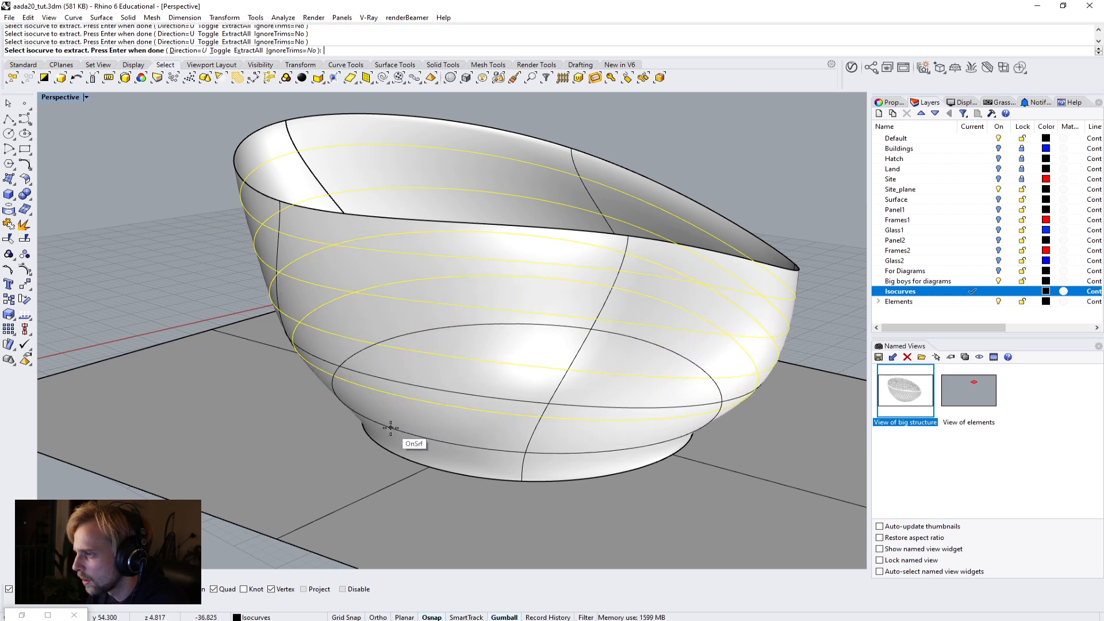
pyautogui.moveTo(390, 427); pyautogui.dragTo(404, 339, button='right')
pyautogui.press('Return')
pyautogui.click(199, 274)
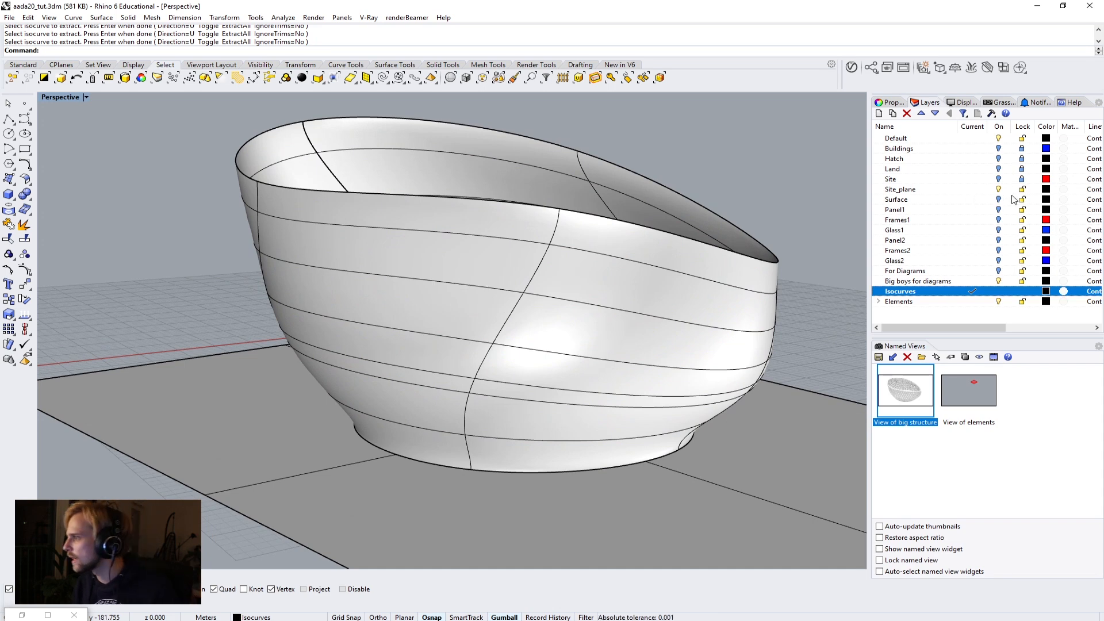
# Step: Duplicate the bowl surface's rim and base borders as curves on the Isocurves layer
pyautogui.scroll(4, 243, 142)
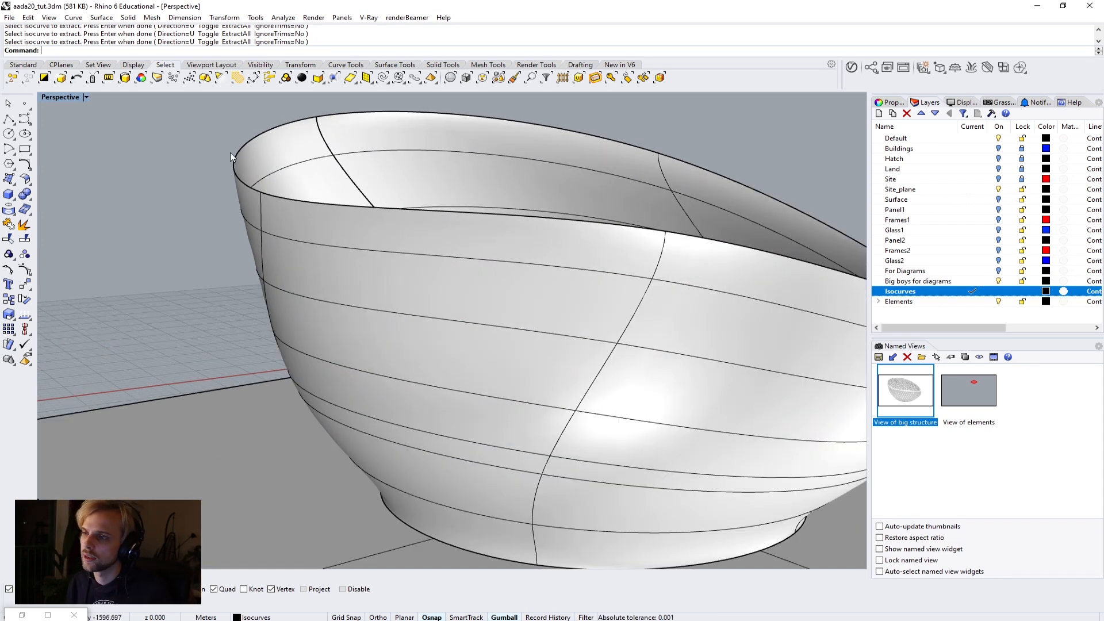
pyautogui.scroll(-3, 257, 147)
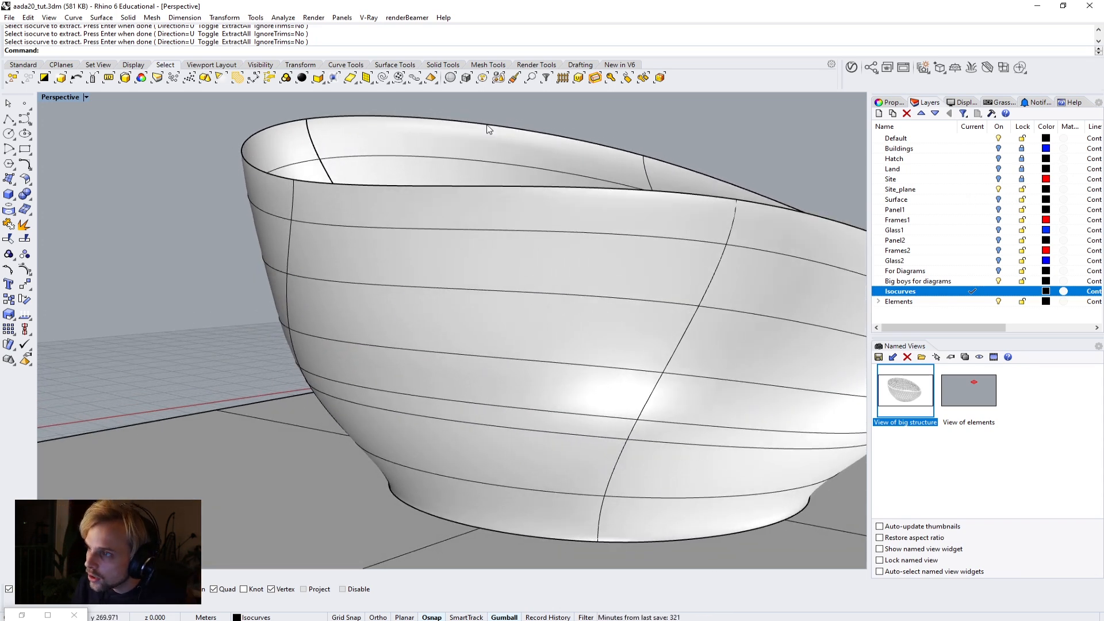
pyautogui.scroll(-2, 550, 222)
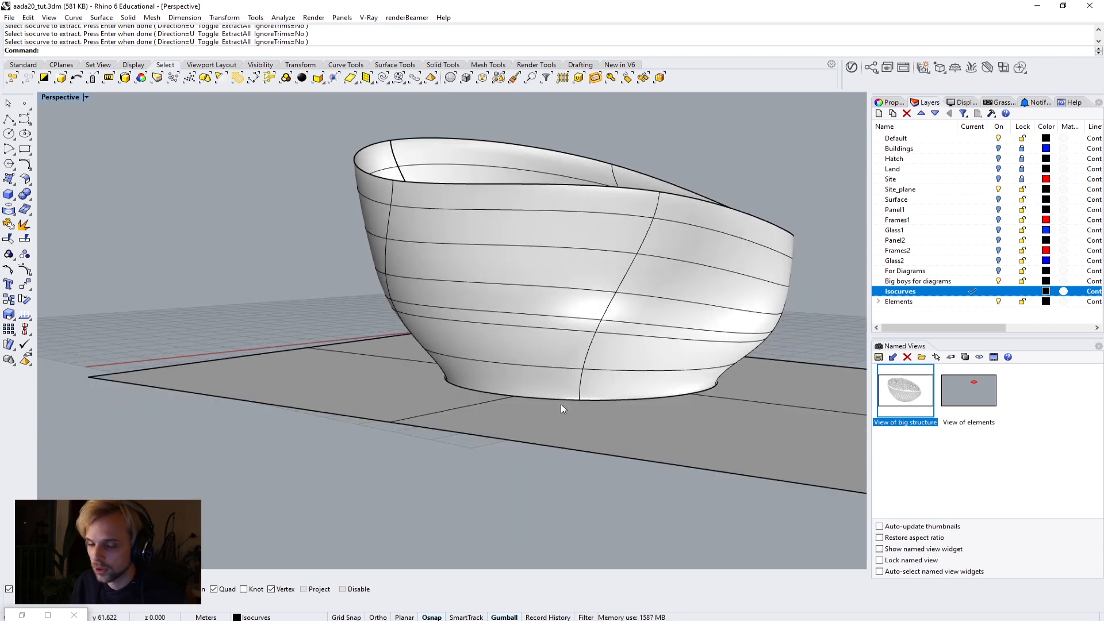
pyautogui.scroll(5, 518, 356)
pyautogui.click(388, 161)
pyautogui.scroll(-4, 404, 217)
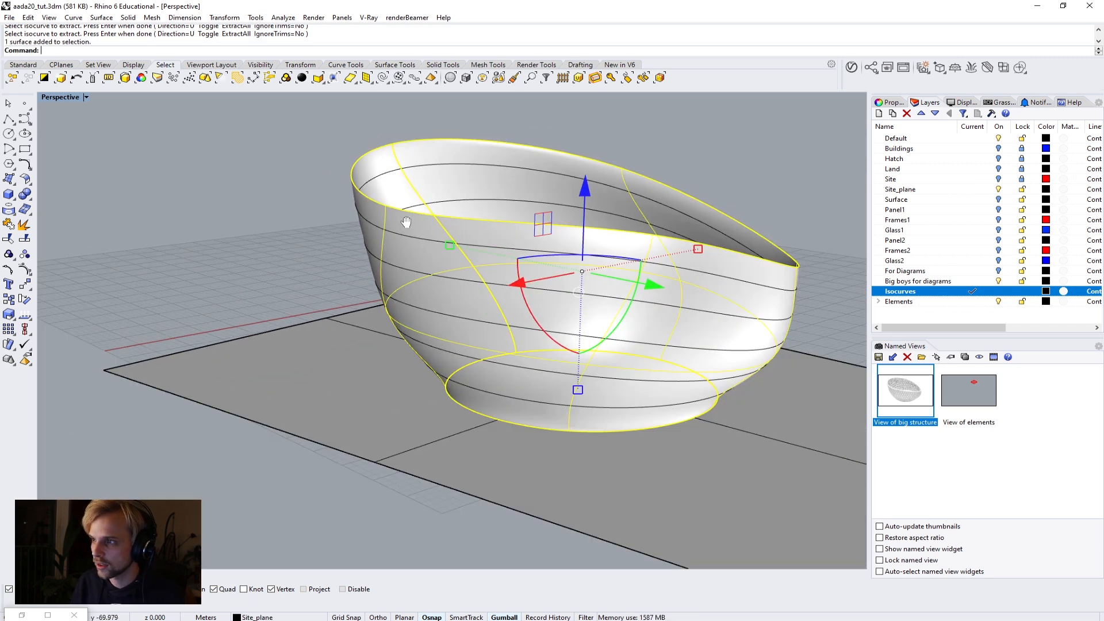
pyautogui.write('DupBorder')
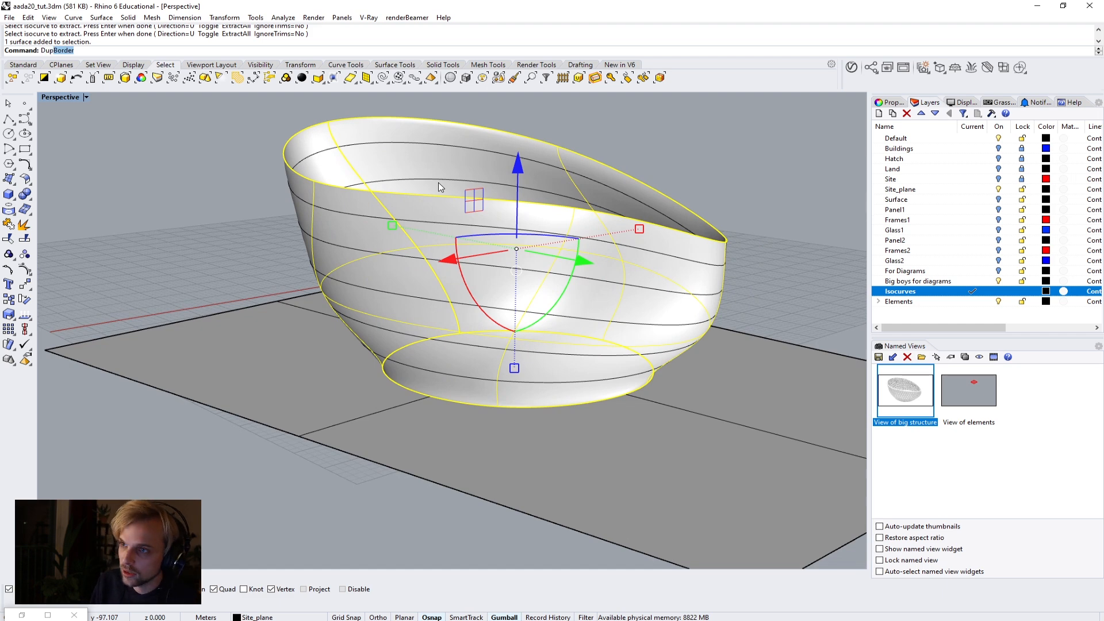
pyautogui.press('Return')
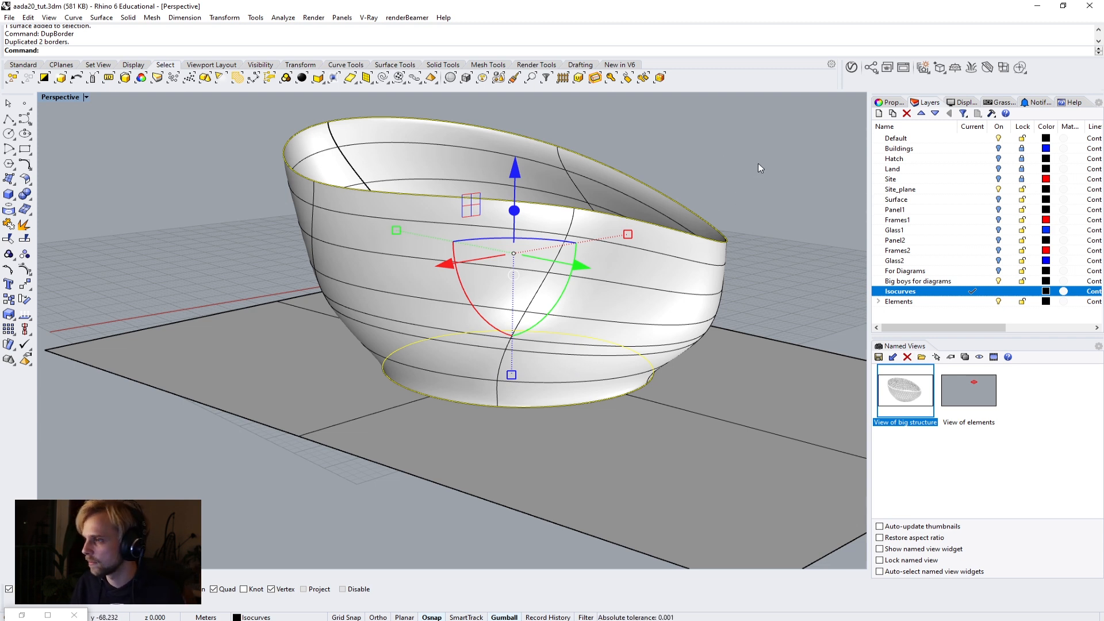
pyautogui.click(770, 186)
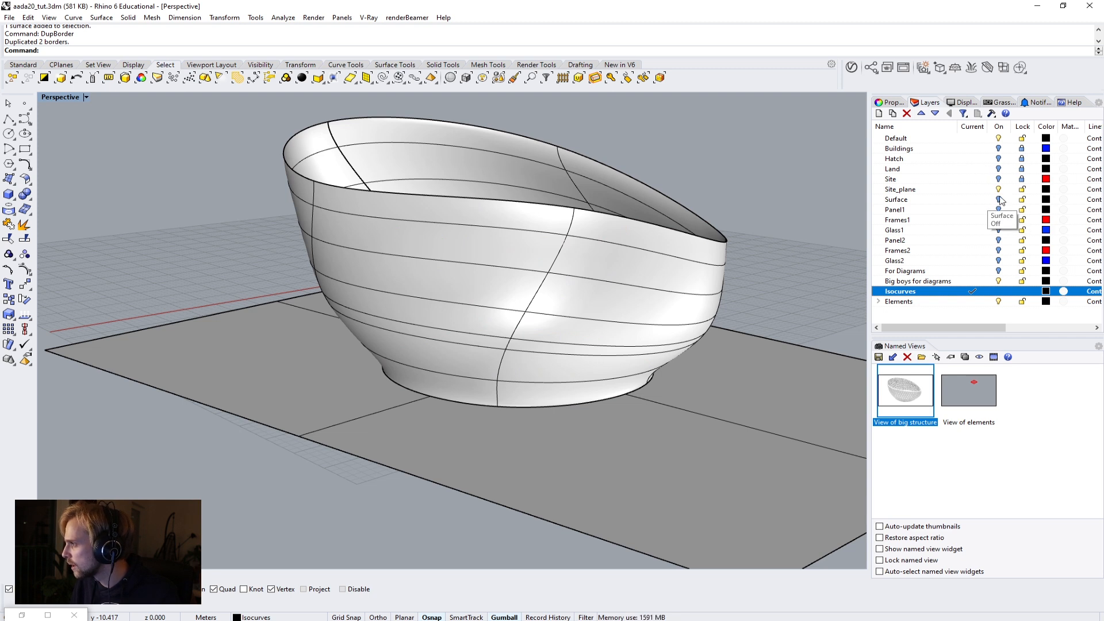
# Step: Move the bowl surface to the Surface layer and turn off the Site_plane layer
pyautogui.click(376, 235)
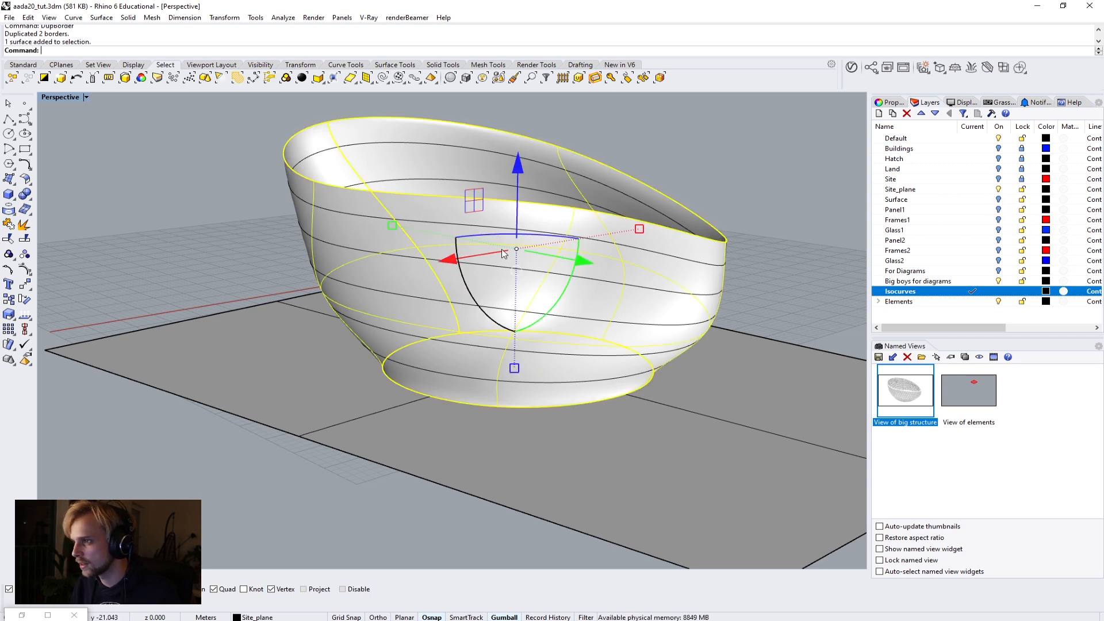
pyautogui.rightClick(924, 201)
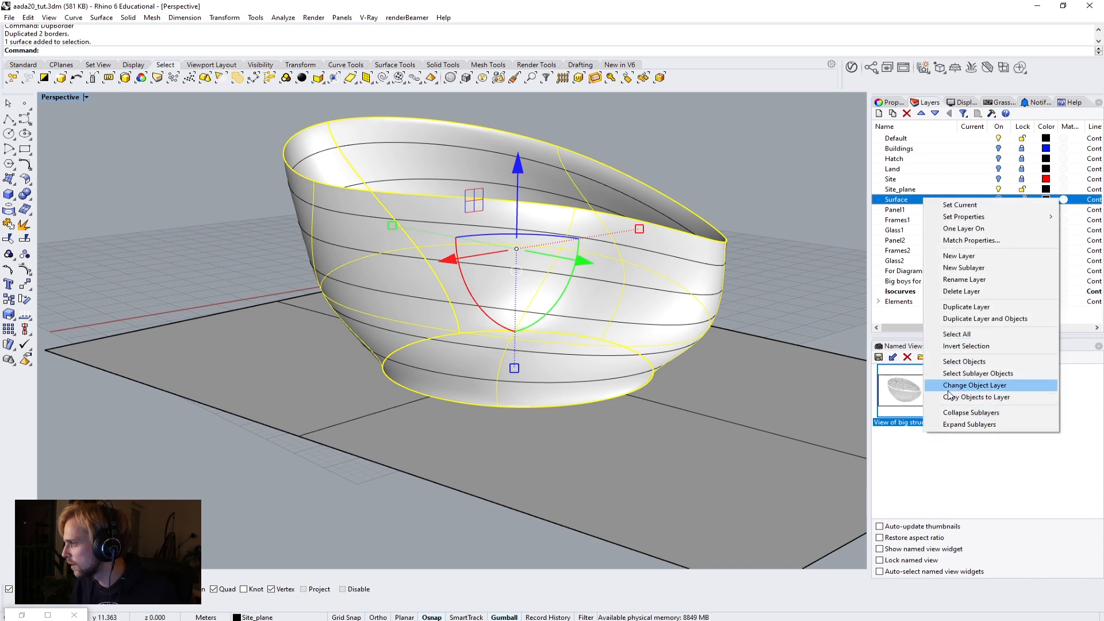
pyautogui.click(974, 386)
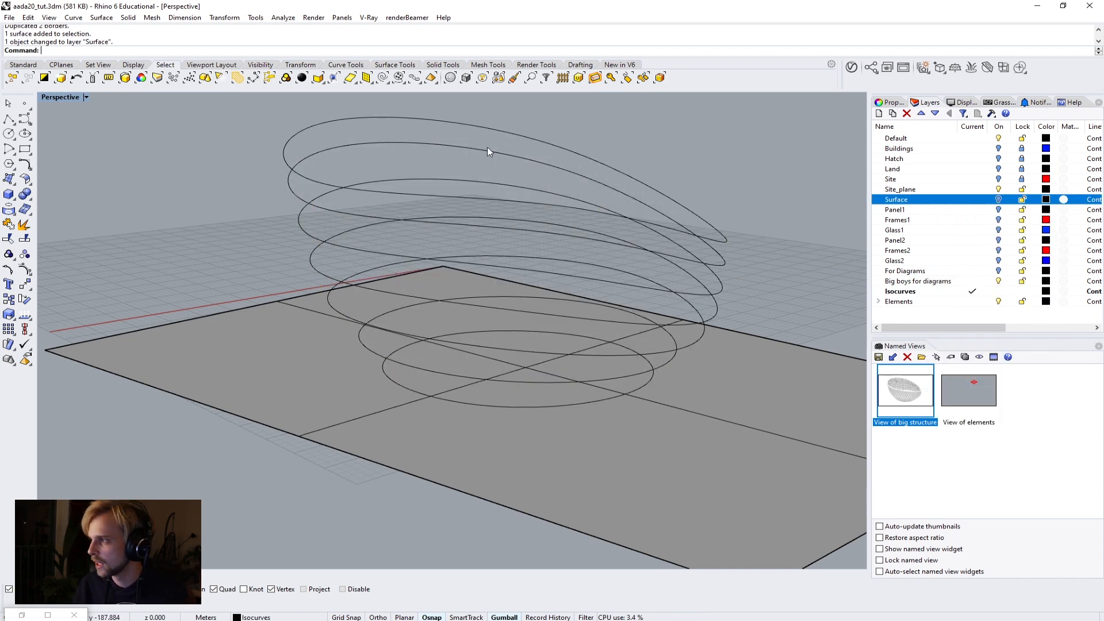
pyautogui.moveTo(436, 265); pyautogui.dragTo(460, 209, button='right')
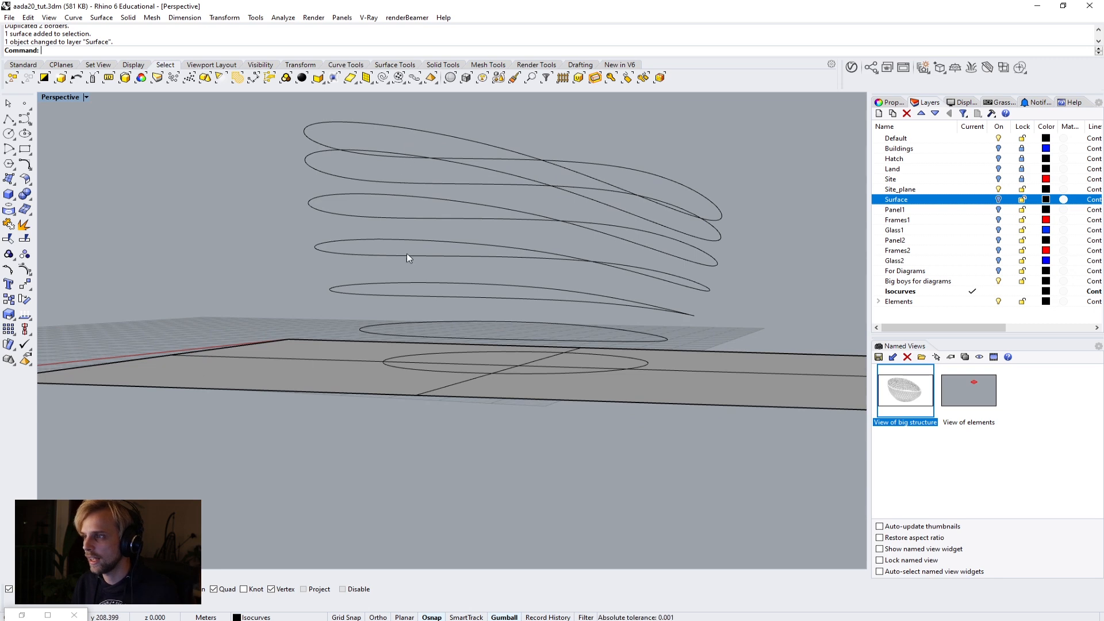
pyautogui.moveTo(428, 368)
pyautogui.mouseDown(button='right')
pyautogui.moveTo(388, 400)
pyautogui.moveTo(382, 387)
pyautogui.moveTo(417, 357)
pyautogui.mouseUp(button='right')
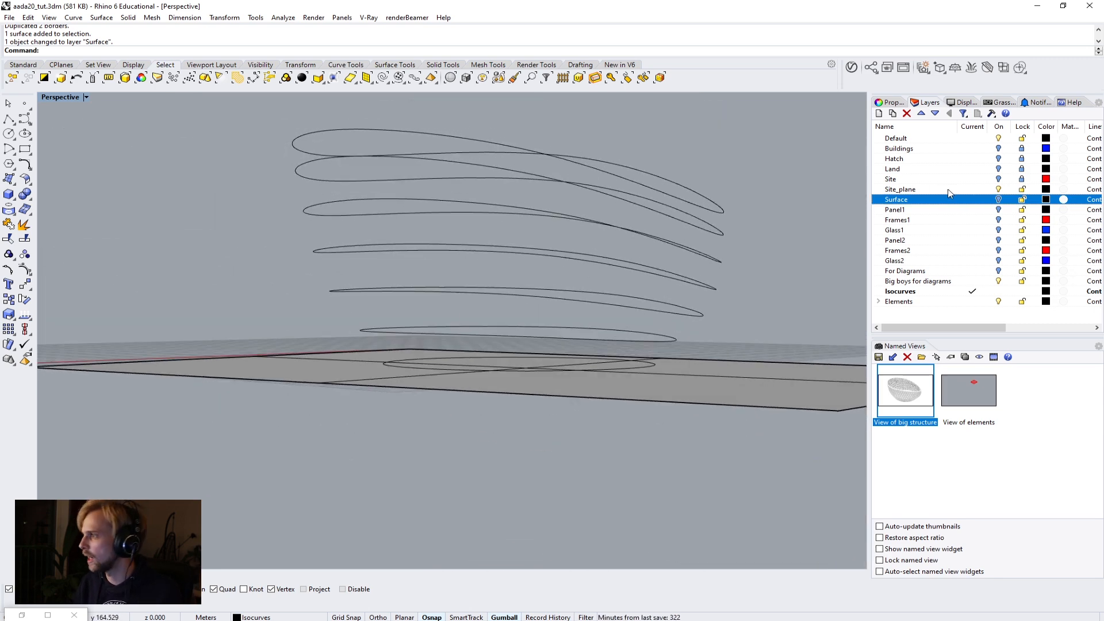
pyautogui.click(998, 189)
pyautogui.moveTo(627, 306); pyautogui.dragTo(611, 362, button='right')
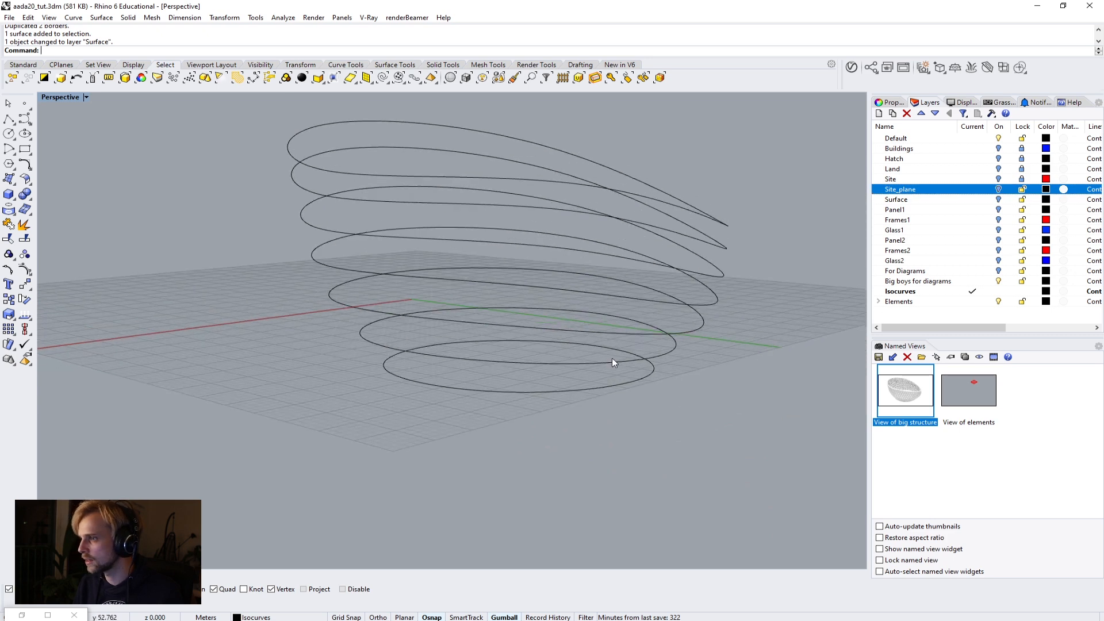
pyautogui.click(455, 167)
pyautogui.write('L')
pyautogui.press('Return')
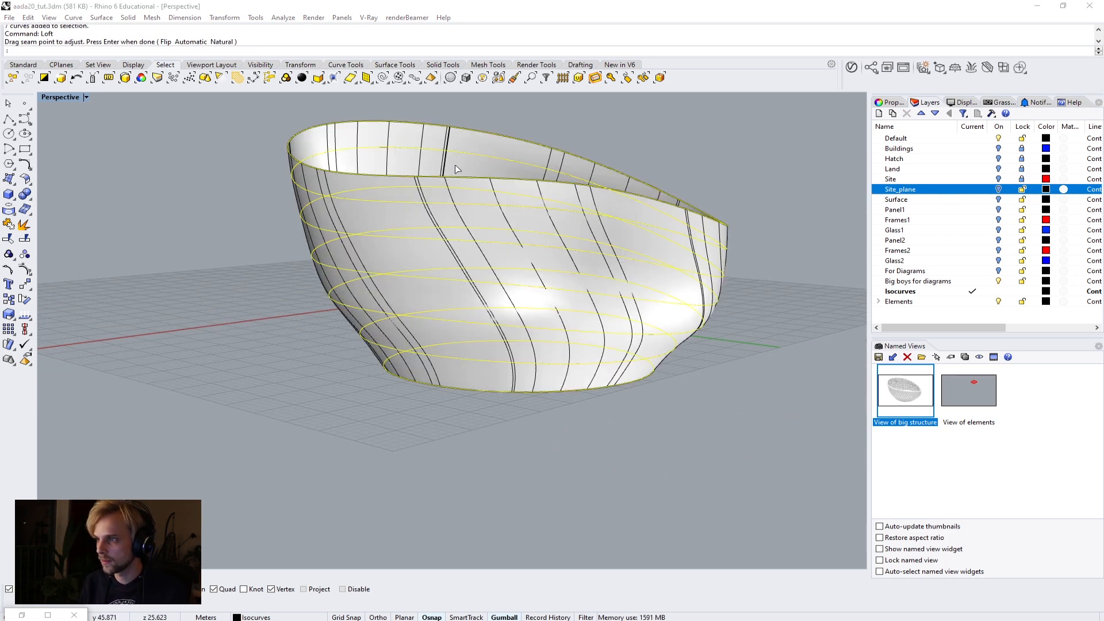
pyautogui.moveTo(454, 165); pyautogui.dragTo(174, 234, button='right')
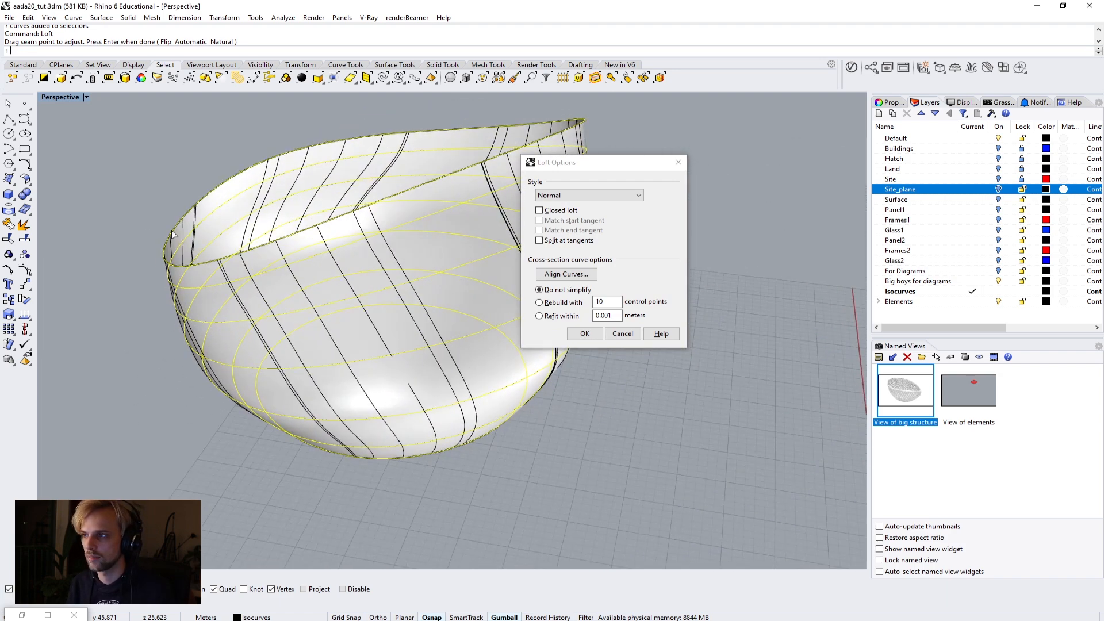
pyautogui.click(622, 333)
# Step: Offset the bowl's rim curve inward by 0.5 m
pyautogui.moveTo(491, 311); pyautogui.dragTo(633, 321, button='right')
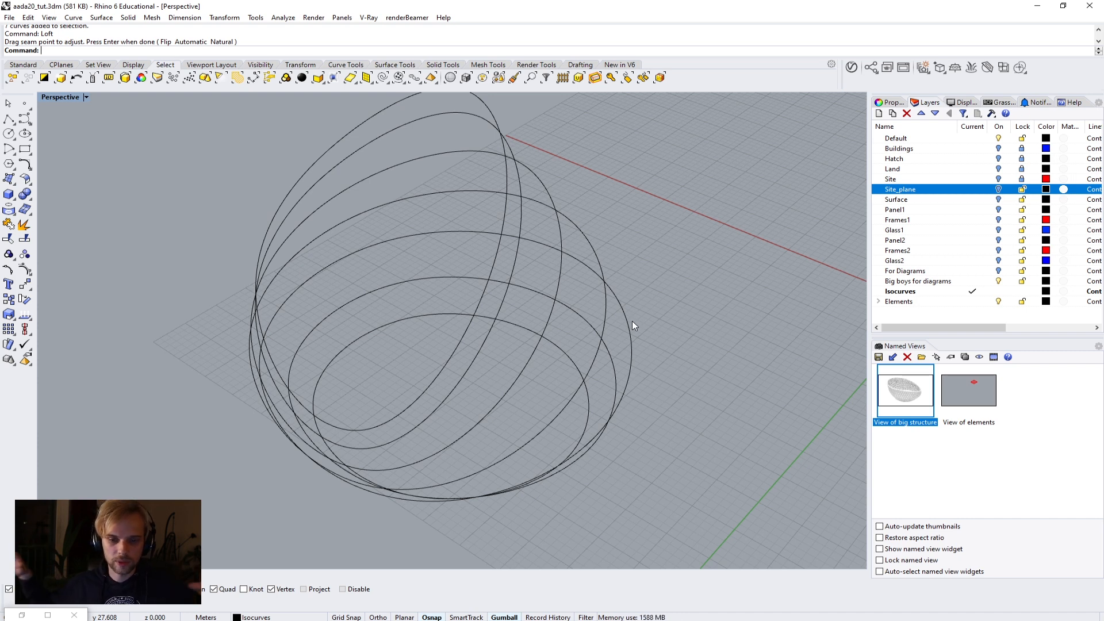
pyautogui.moveTo(338, 178); pyautogui.dragTo(316, 129, button='right')
pyautogui.click(304, 136)
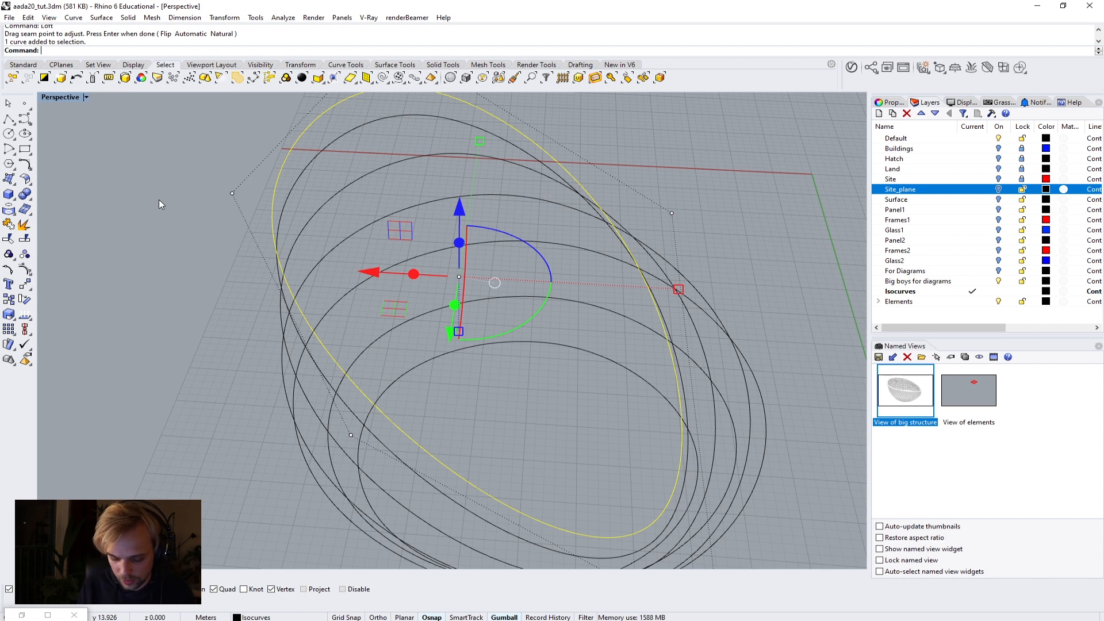
pyautogui.write('Offset')
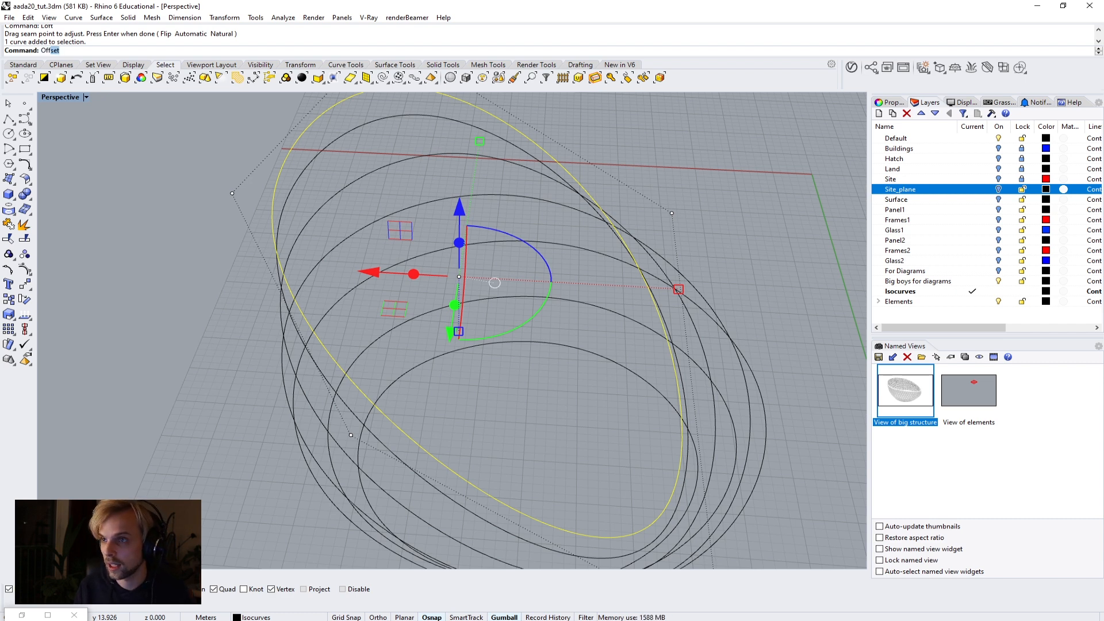
pyautogui.press('Return')
pyautogui.write('0.5')
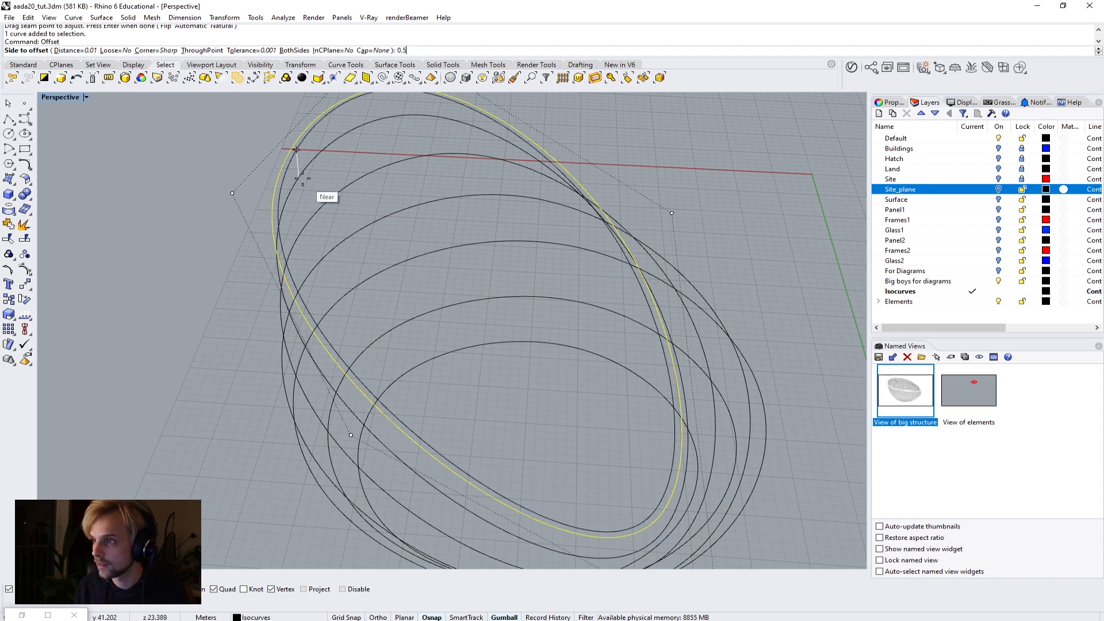
pyautogui.scroll(5, 299, 160)
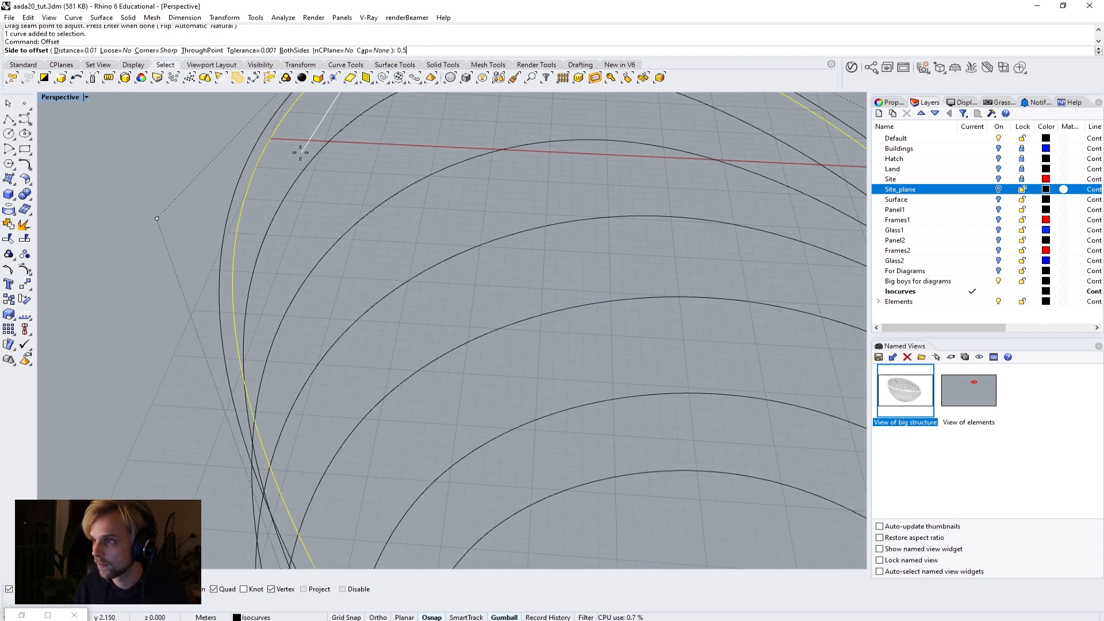
pyautogui.press('Return')
pyautogui.click(302, 158)
# Step: Offset the three isocurves directly below the rim inward by 0.5 m
pyautogui.press('Return')
pyautogui.click(314, 170)
pyautogui.scroll(5, 315, 172)
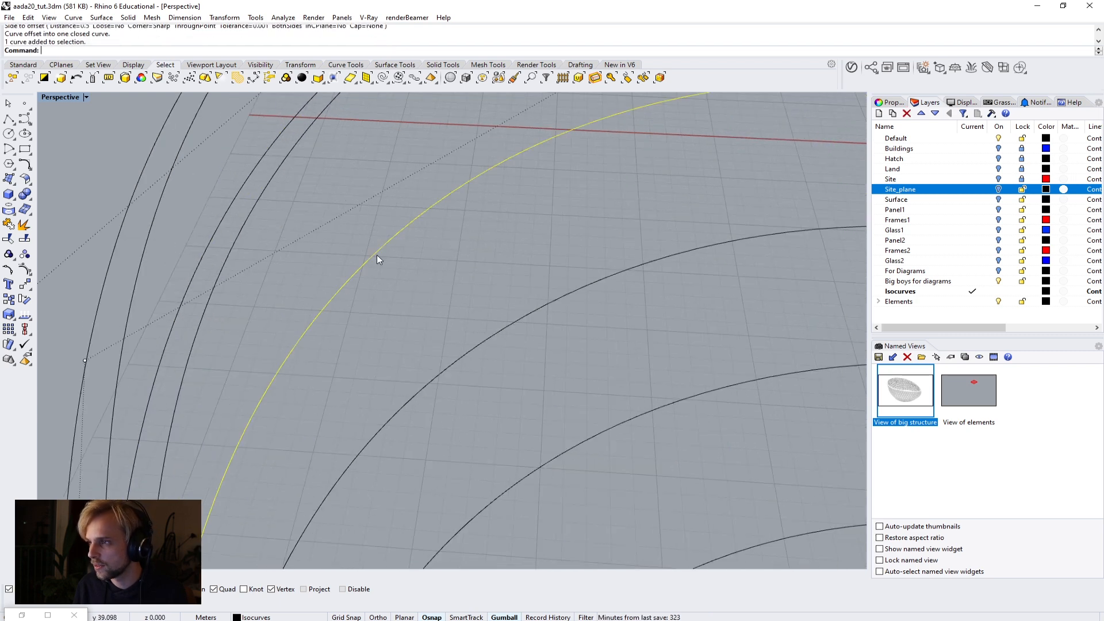
pyautogui.press('Return')
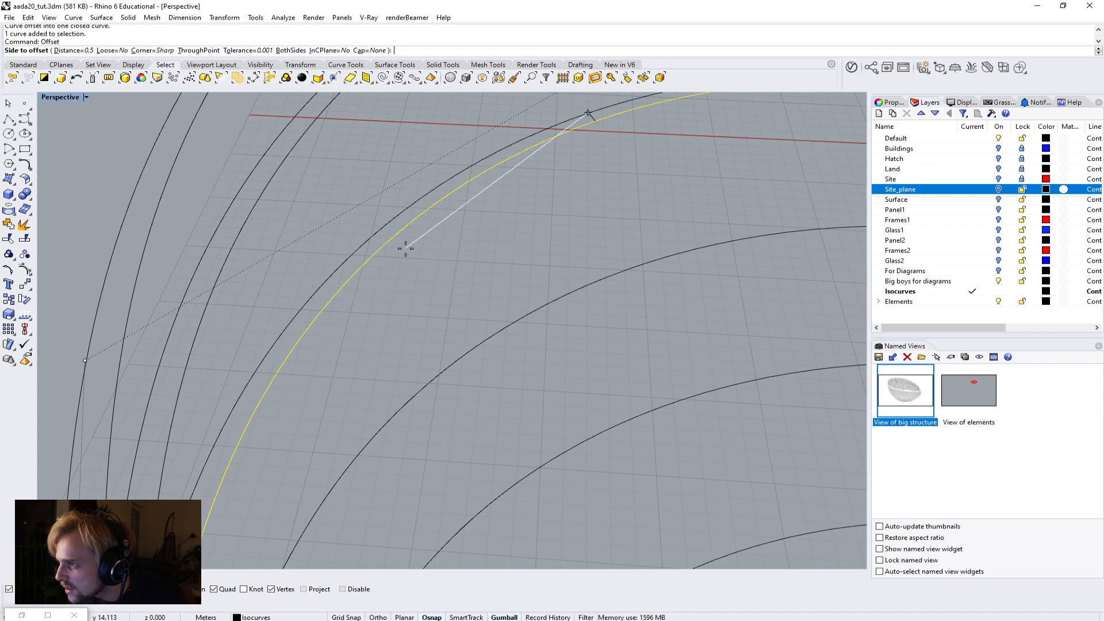
pyautogui.click(394, 241)
pyautogui.click(475, 348)
pyautogui.press('Return')
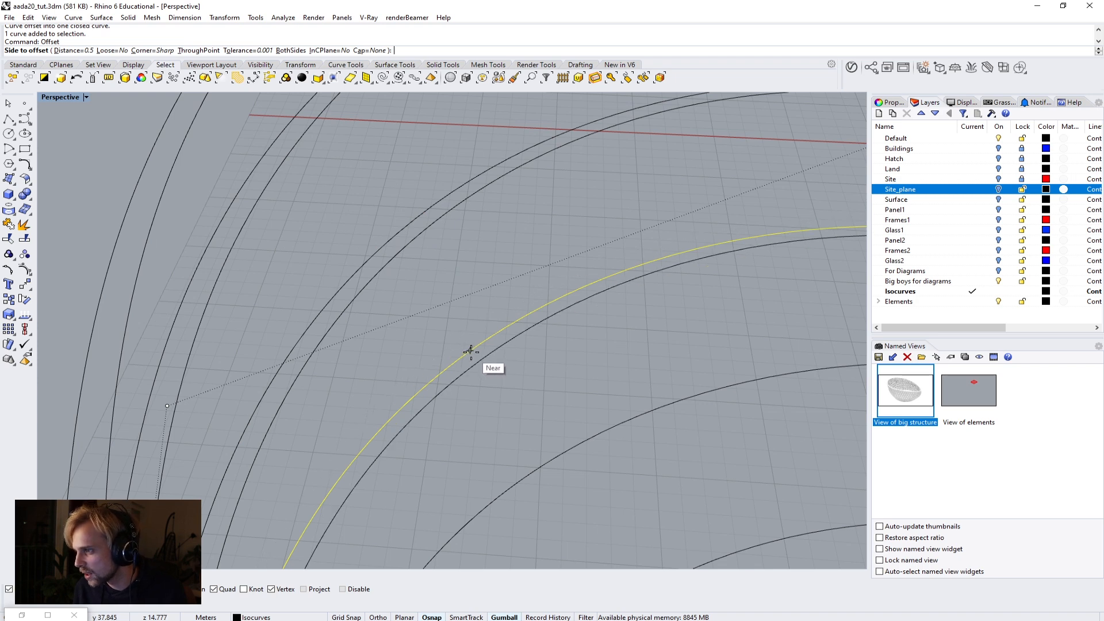
pyautogui.click(480, 355)
# Step: Offset the two lowest isocurves and the base curve inward by 0.5 m
pyautogui.scroll(-4, 433, 311)
pyautogui.click(363, 278)
pyautogui.press('Return')
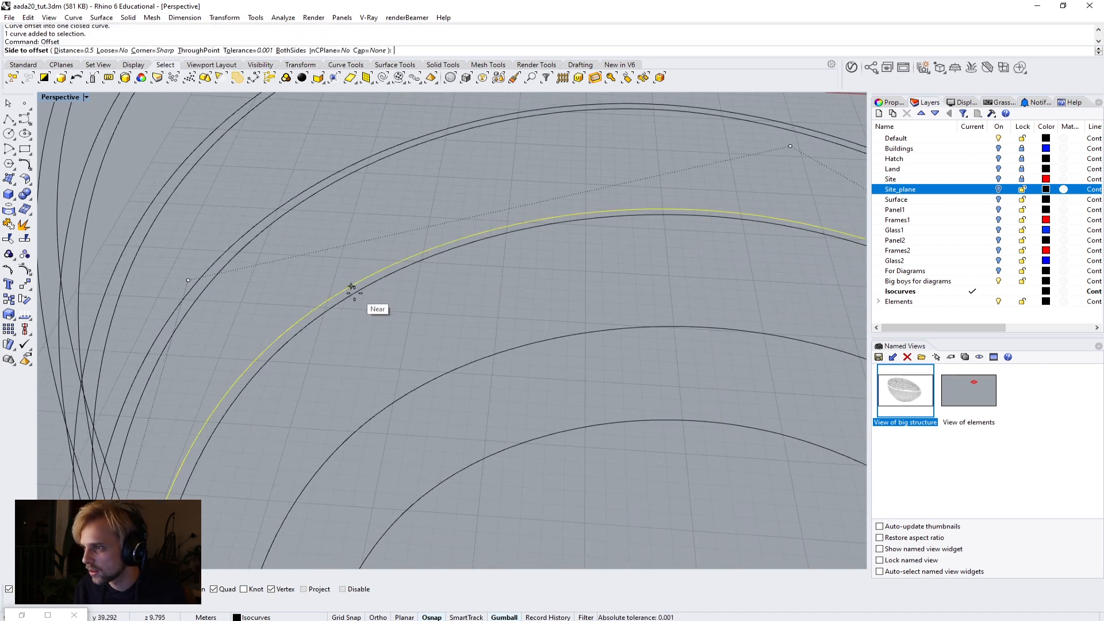
pyautogui.scroll(3, 345, 283)
pyautogui.scroll(1, 348, 291)
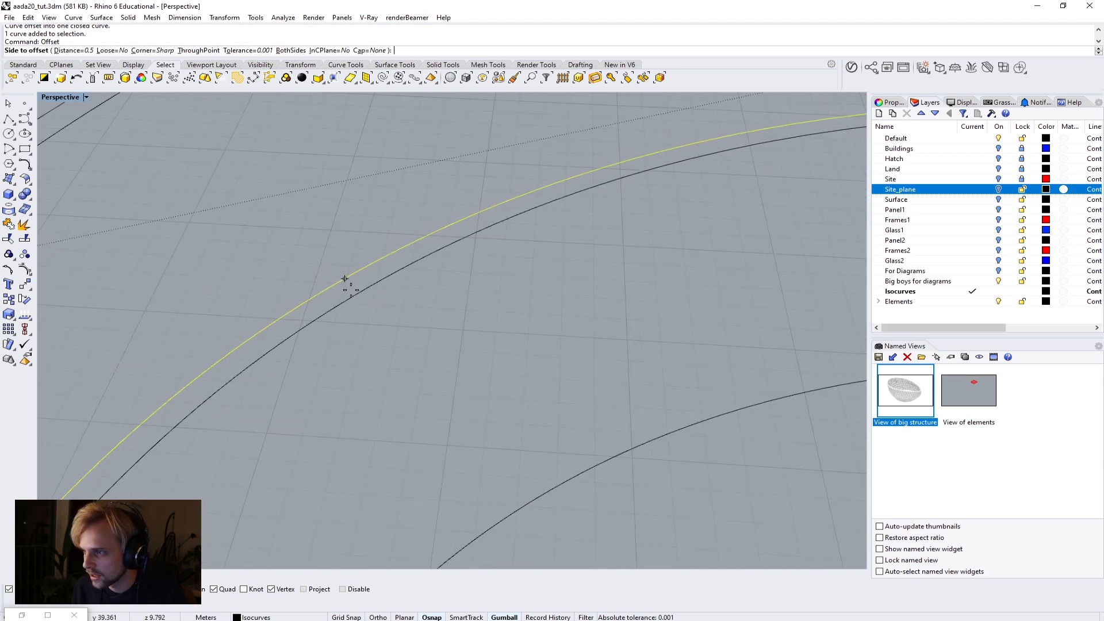
pyautogui.click(513, 199)
pyautogui.scroll(-5, 584, 350)
pyautogui.press('Escape')
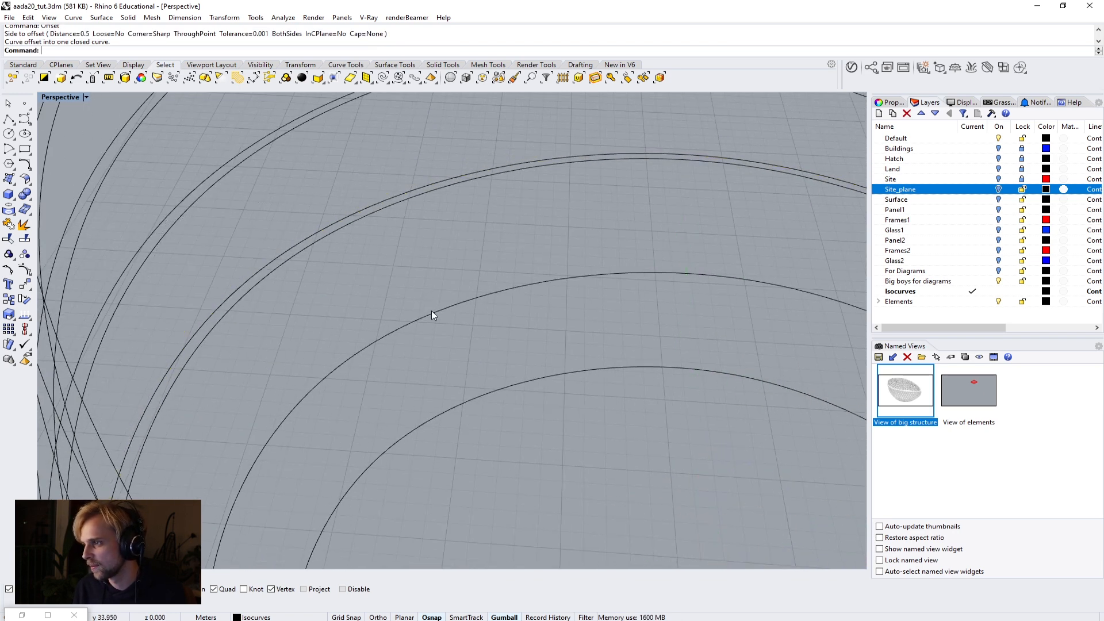
pyautogui.click(432, 311)
pyautogui.press('Return')
pyautogui.click(434, 315)
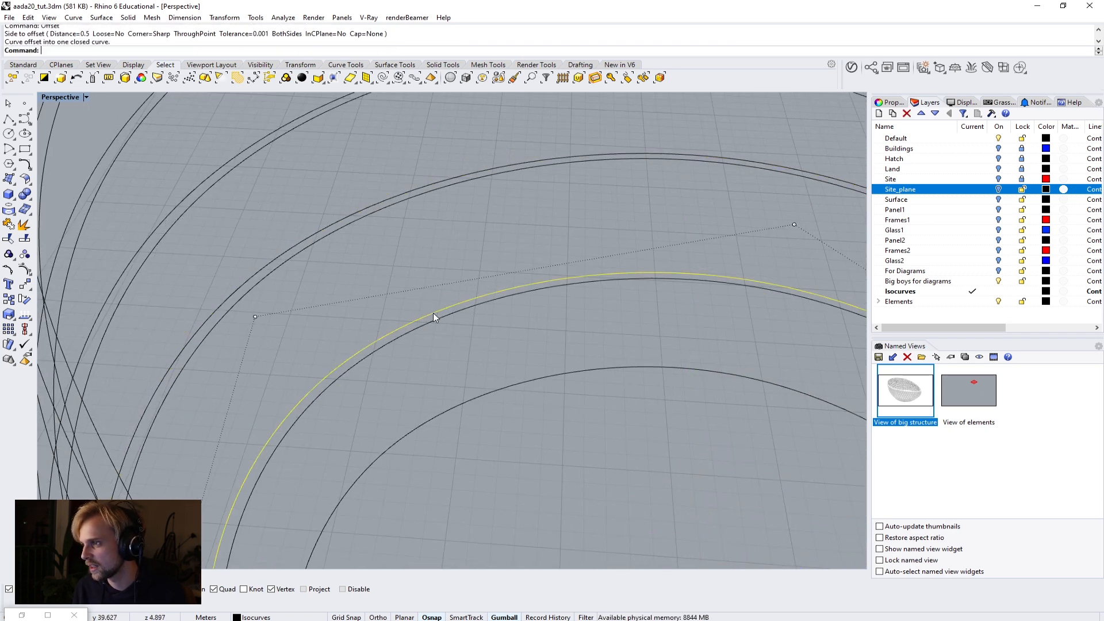
pyautogui.click(489, 397)
pyautogui.press('Return')
pyautogui.click(524, 416)
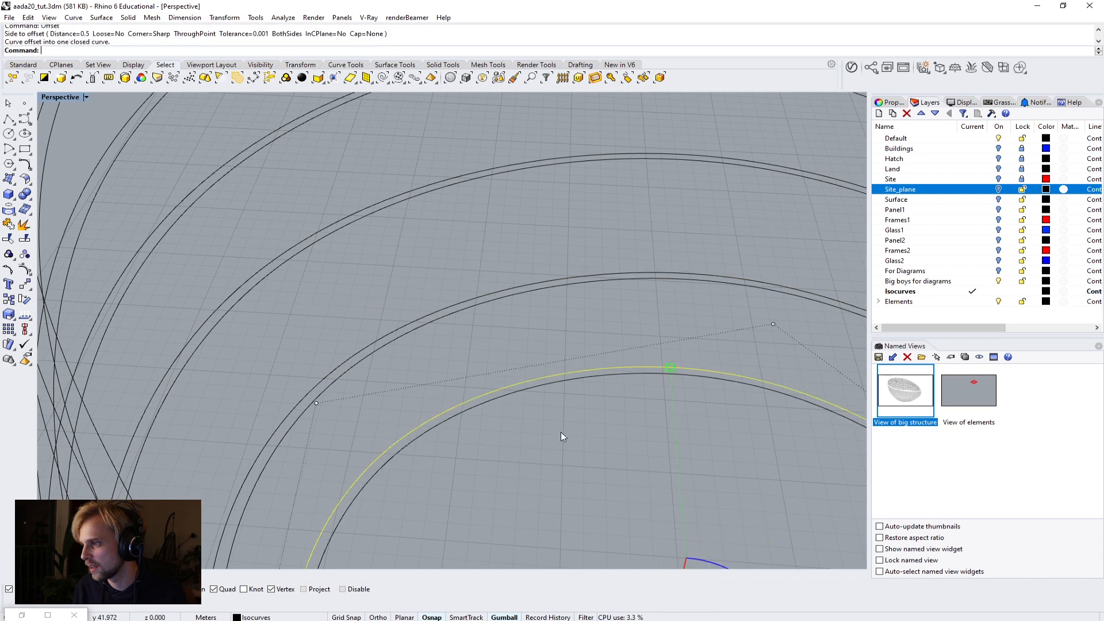
pyautogui.press('Escape')
# Step: Delete the original outer curves of the offset pairs, keeping only the inner offset curves
pyautogui.scroll(-8, 554, 398)
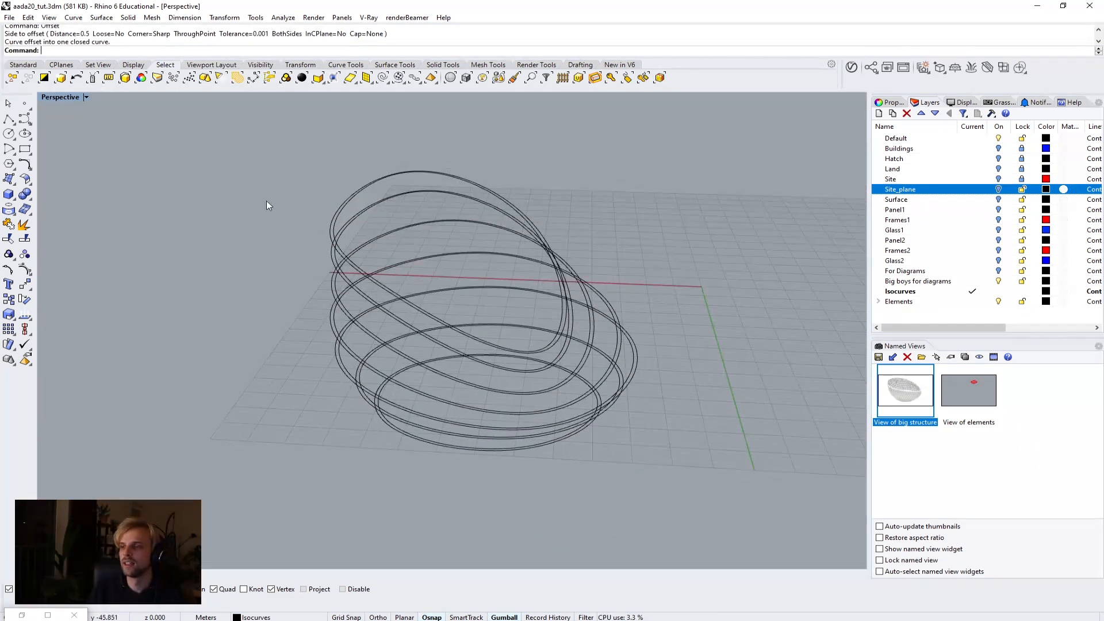
pyautogui.scroll(8, 354, 257)
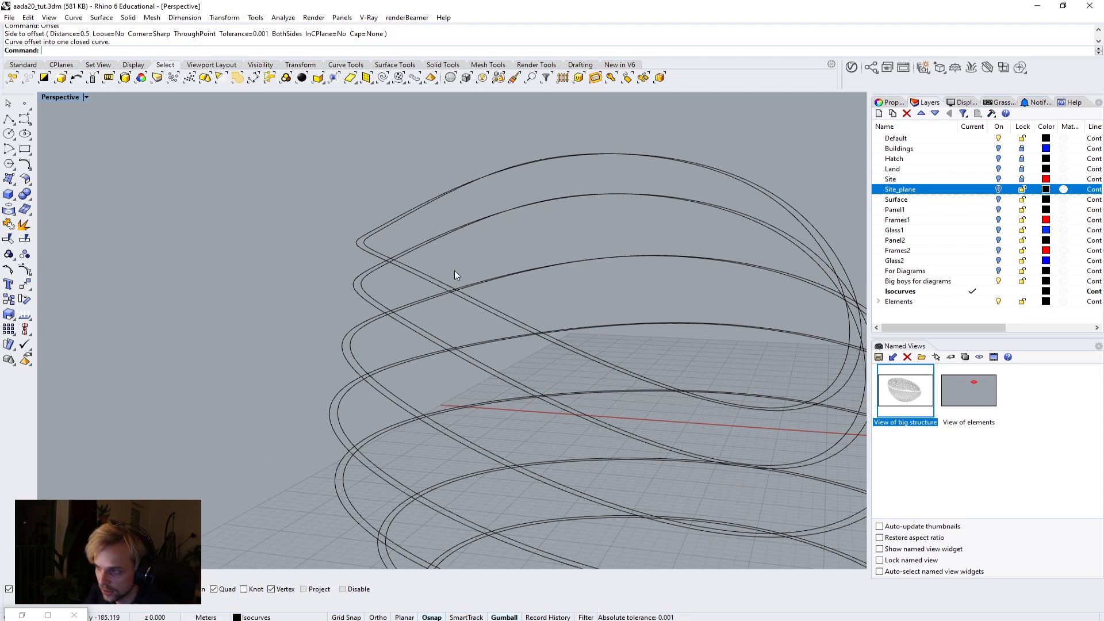
pyautogui.scroll(5, 369, 210)
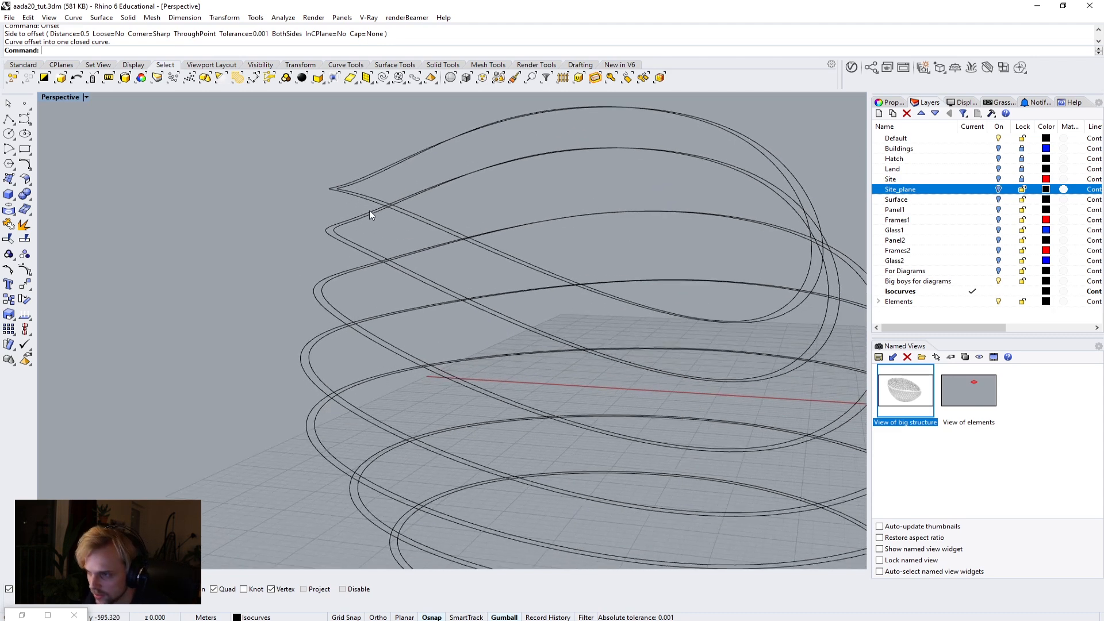
pyautogui.click(339, 198)
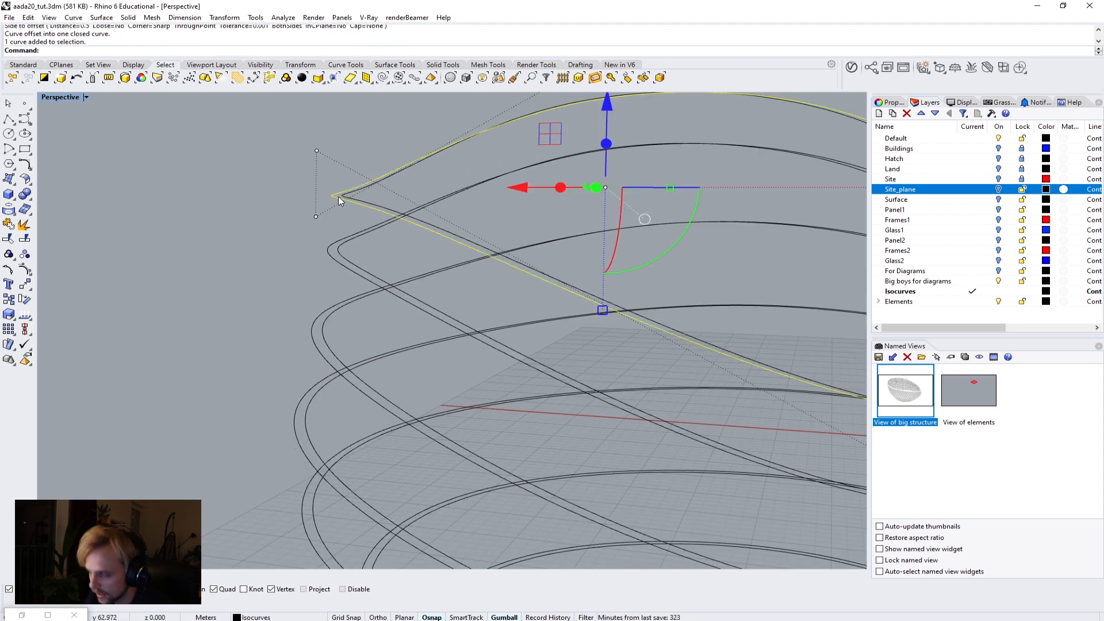
pyautogui.press('Delete')
pyautogui.click(315, 338)
pyautogui.press('Delete')
pyautogui.moveTo(312, 446); pyautogui.dragTo(301, 256, button='right')
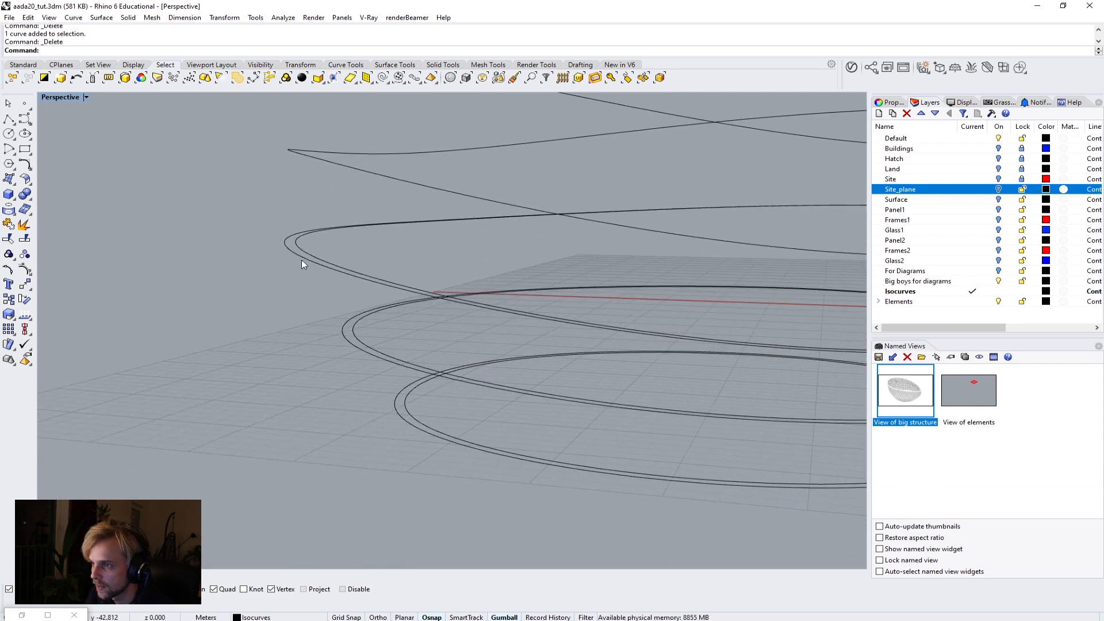
pyautogui.click(357, 351)
pyautogui.press('Delete')
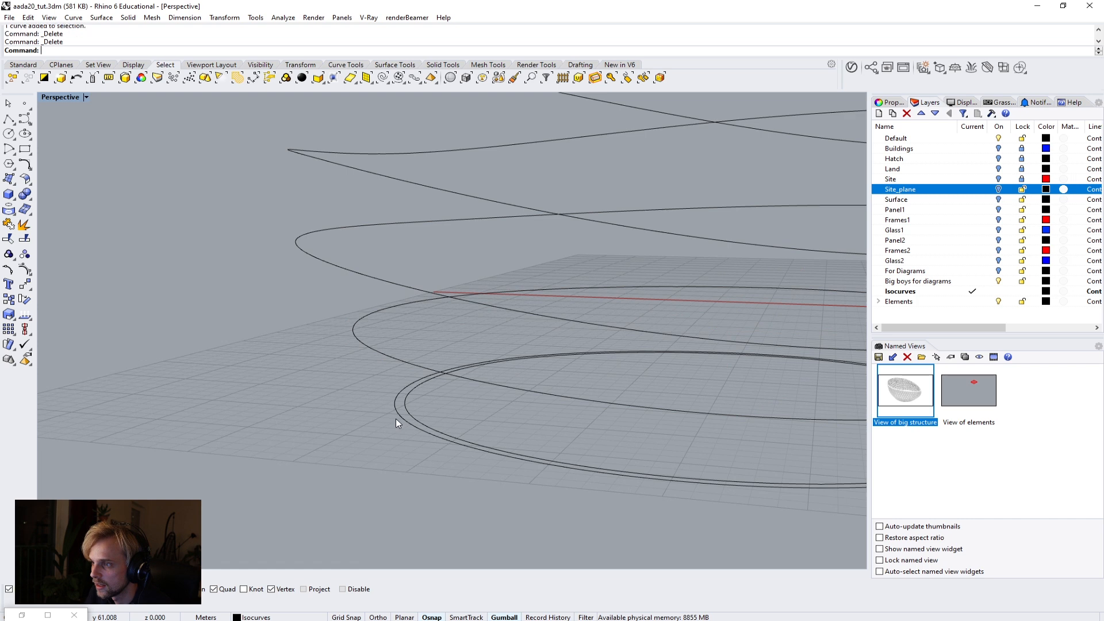
# Step: Loft the seven inner offset curves into a surface with Normal style and no curve simplification
pyautogui.scroll(-5, 398, 416)
pyautogui.moveTo(360, 346); pyautogui.dragTo(528, 396, button='right')
pyautogui.click(528, 395)
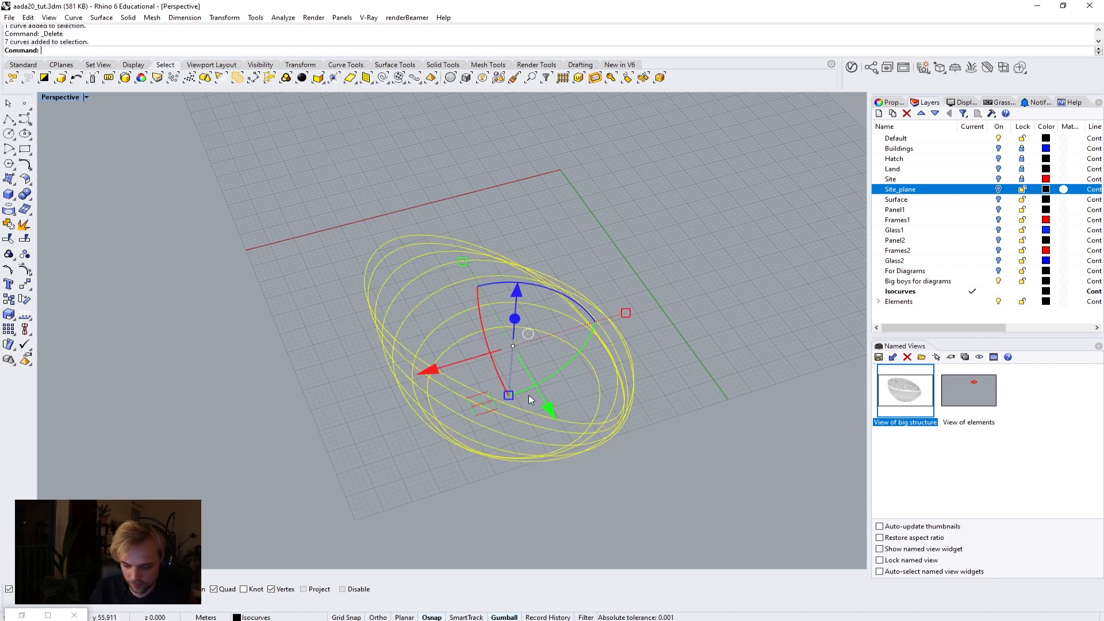
pyautogui.press('Return')
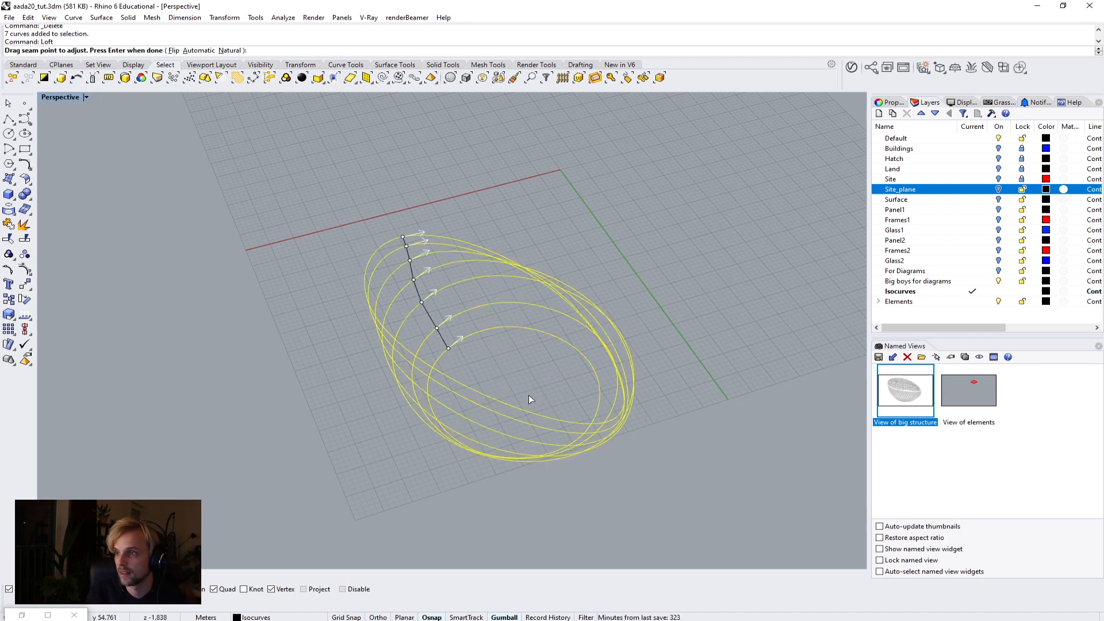
pyautogui.press('Return')
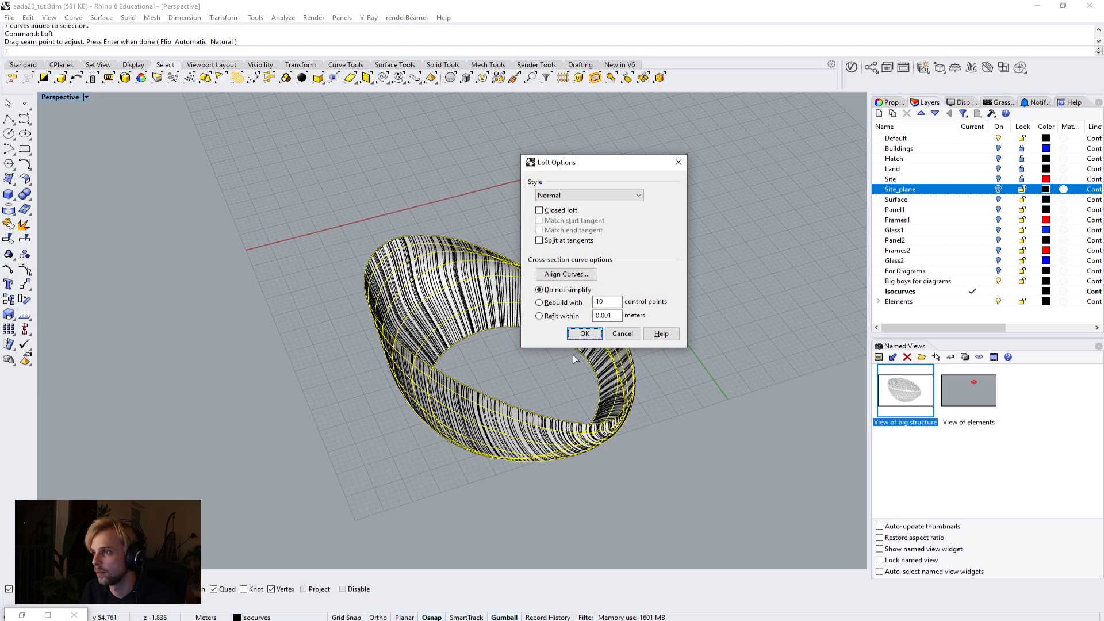
pyautogui.moveTo(397, 322); pyautogui.dragTo(278, 220, button='right')
pyautogui.scroll(5, 345, 270)
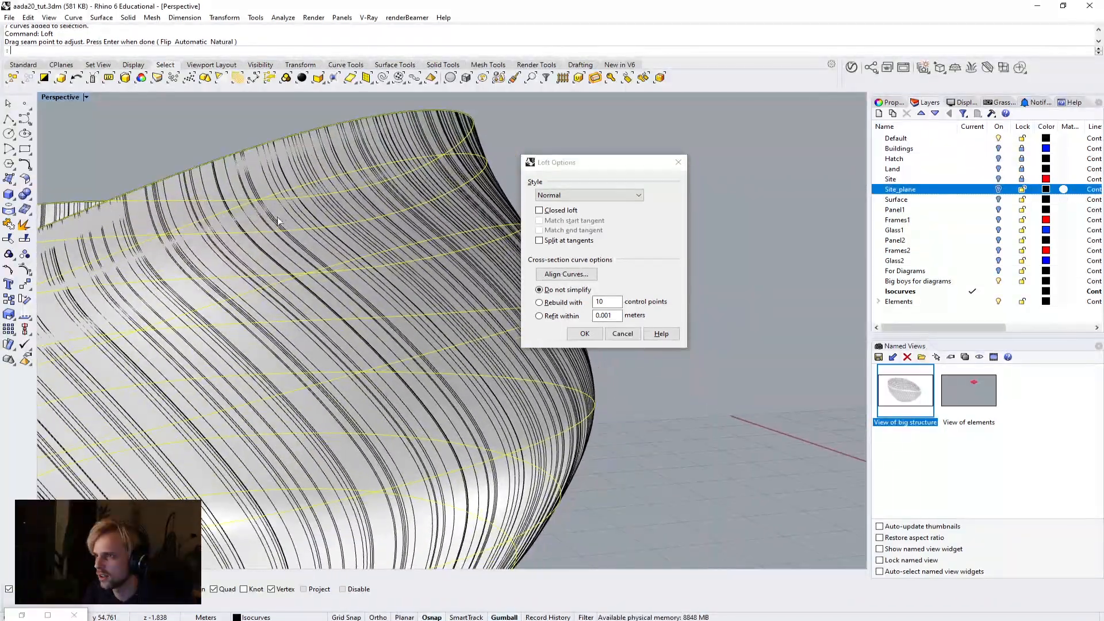
pyautogui.click(570, 335)
# Step: Delete the seven profile curves and keep the lofted inner surface
pyautogui.scroll(-6, 402, 287)
pyautogui.moveTo(362, 279); pyautogui.dragTo(407, 206, button='right')
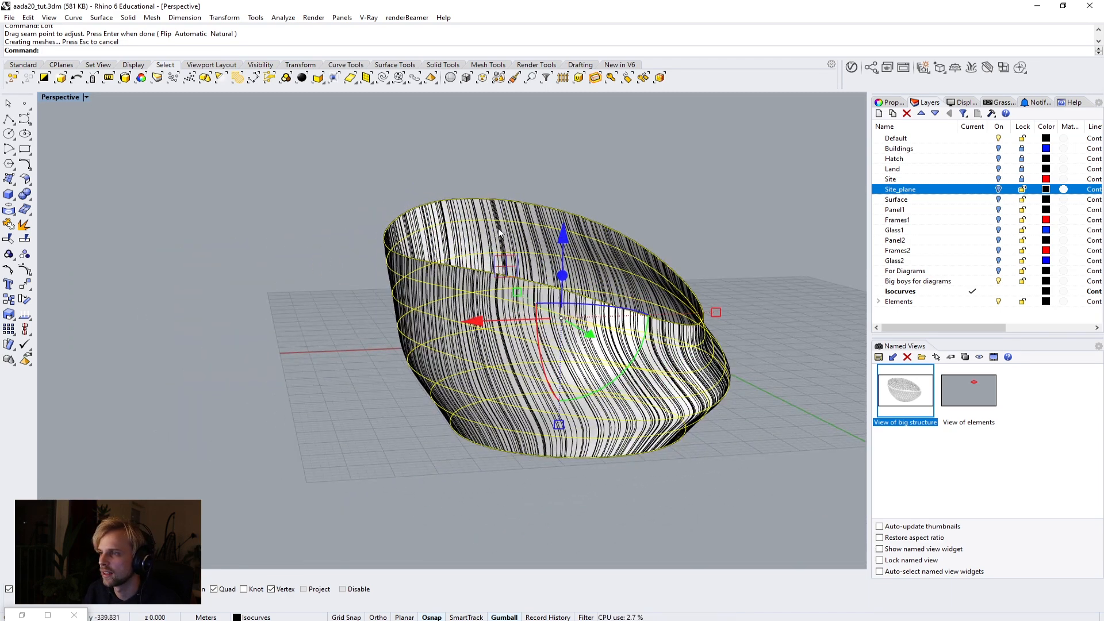
pyautogui.press('Delete')
# Step: Turn on the Surface layer and inspect the gap between the original bowl surface and the inner loft
pyautogui.moveTo(553, 360); pyautogui.dragTo(608, 285, button='right')
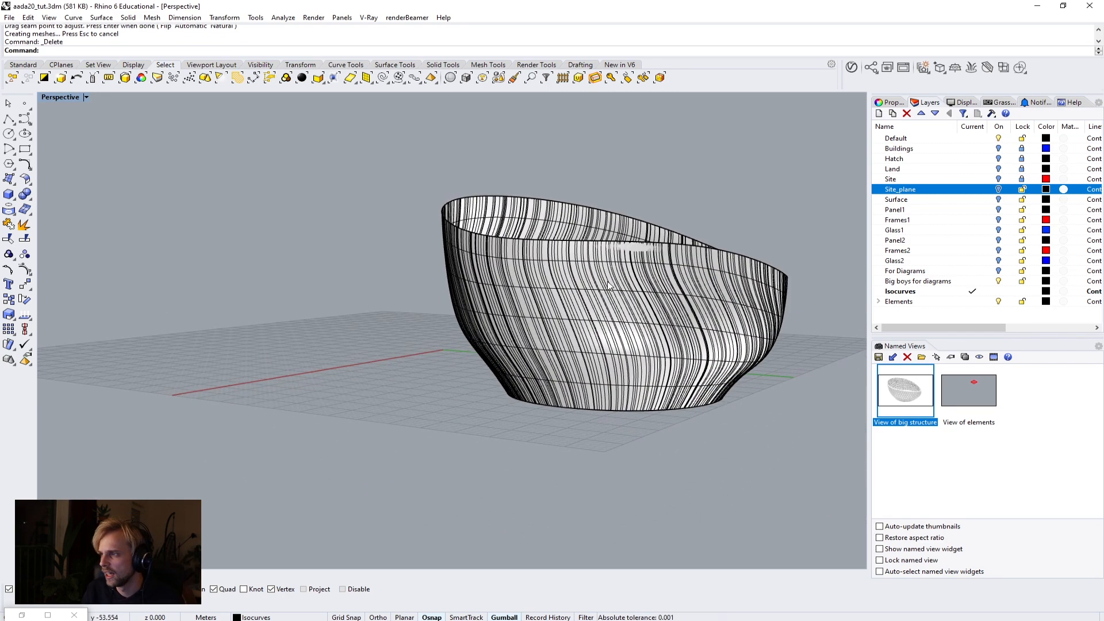
pyautogui.click(999, 199)
pyautogui.moveTo(703, 225)
pyautogui.mouseDown(button='right')
pyautogui.moveTo(599, 303)
pyautogui.moveTo(575, 351)
pyautogui.moveTo(526, 345)
pyautogui.moveTo(414, 235)
pyautogui.moveTo(434, 188)
pyautogui.moveTo(657, 239)
pyautogui.mouseUp(button='right')
pyautogui.scroll(5, 564, 362)
pyautogui.scroll(-5, 437, 188)
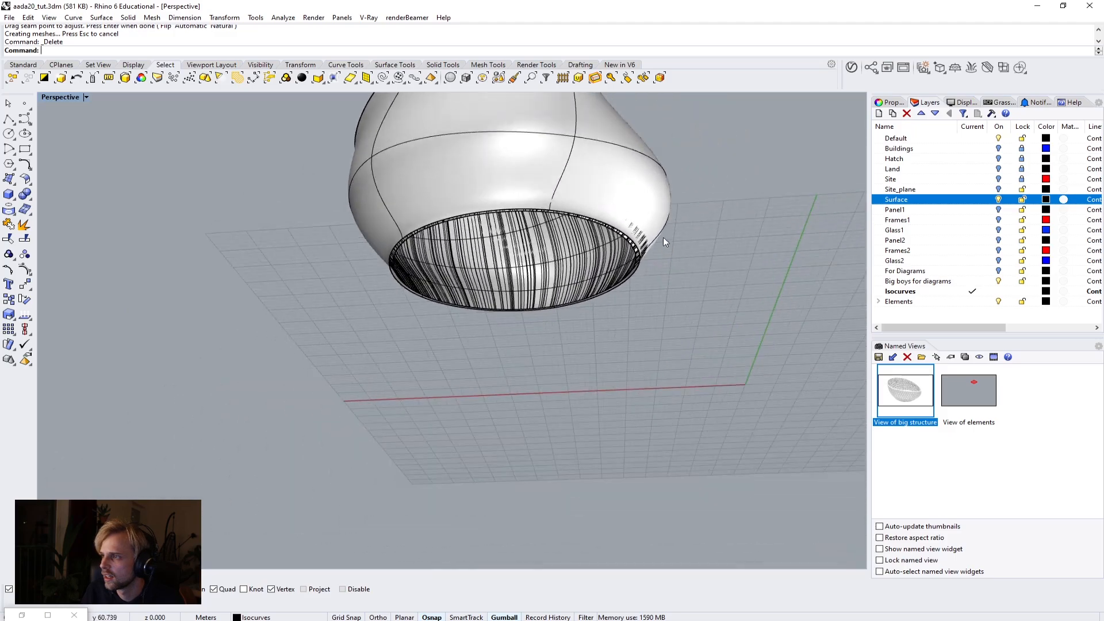
pyautogui.scroll(6, 650, 240)
pyautogui.scroll(-2, 571, 239)
pyautogui.moveTo(571, 239); pyautogui.dragTo(787, 305, button='right')
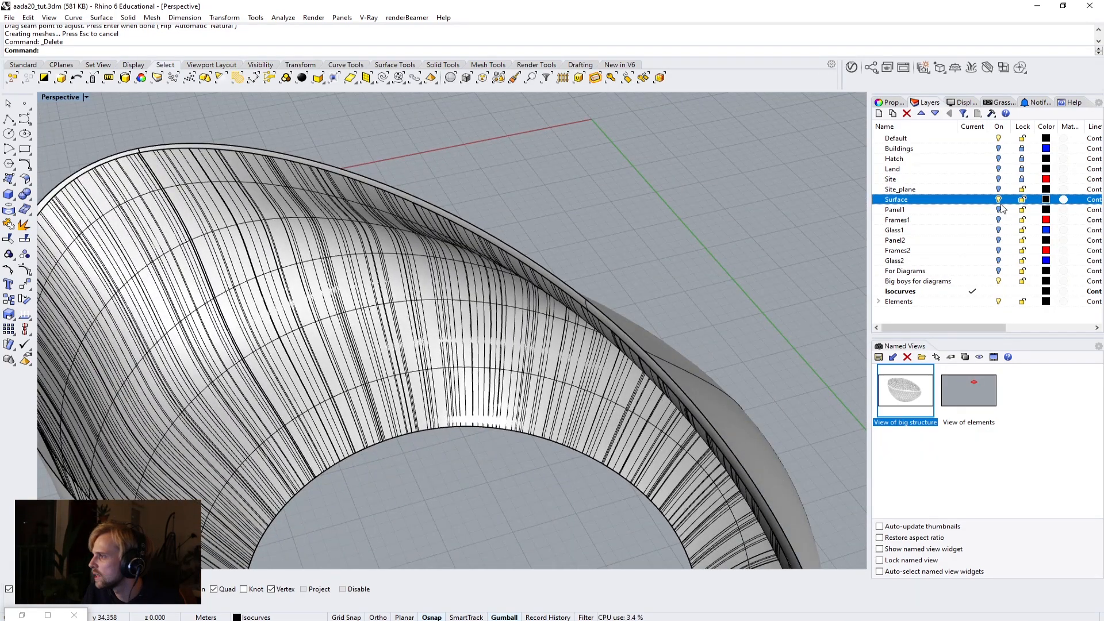
# Step: Rebuild the inner lofted surface with 5 U and 200 V points at degree 3, calculating the maximum deviation first
pyautogui.click(396, 323)
pyautogui.scroll(-5, 426, 299)
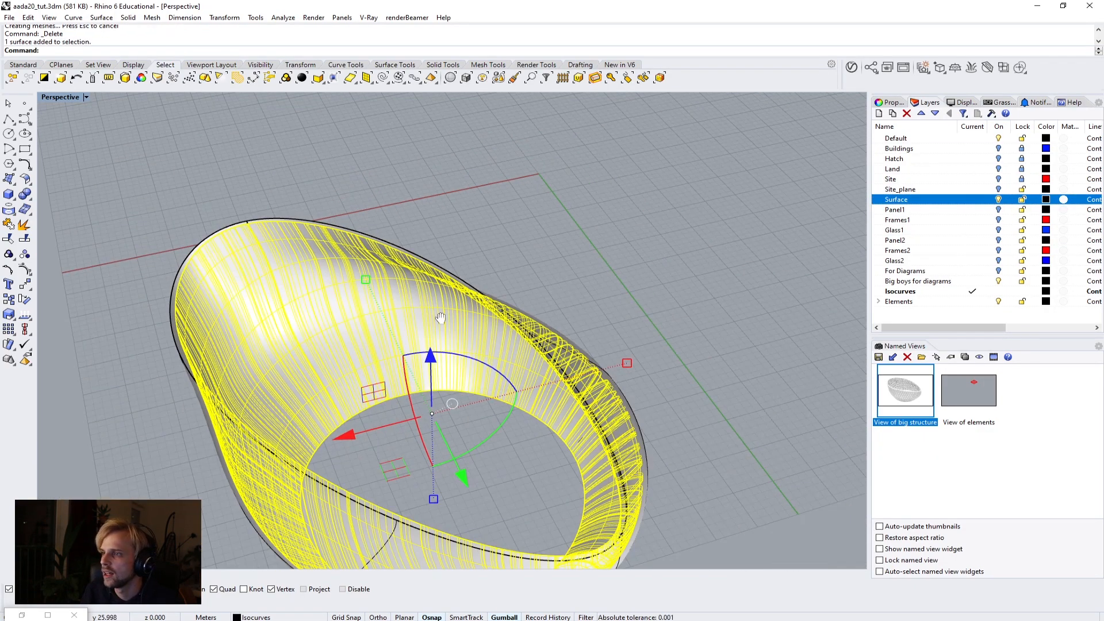
pyautogui.write('Rebuid')
pyautogui.press('Return')
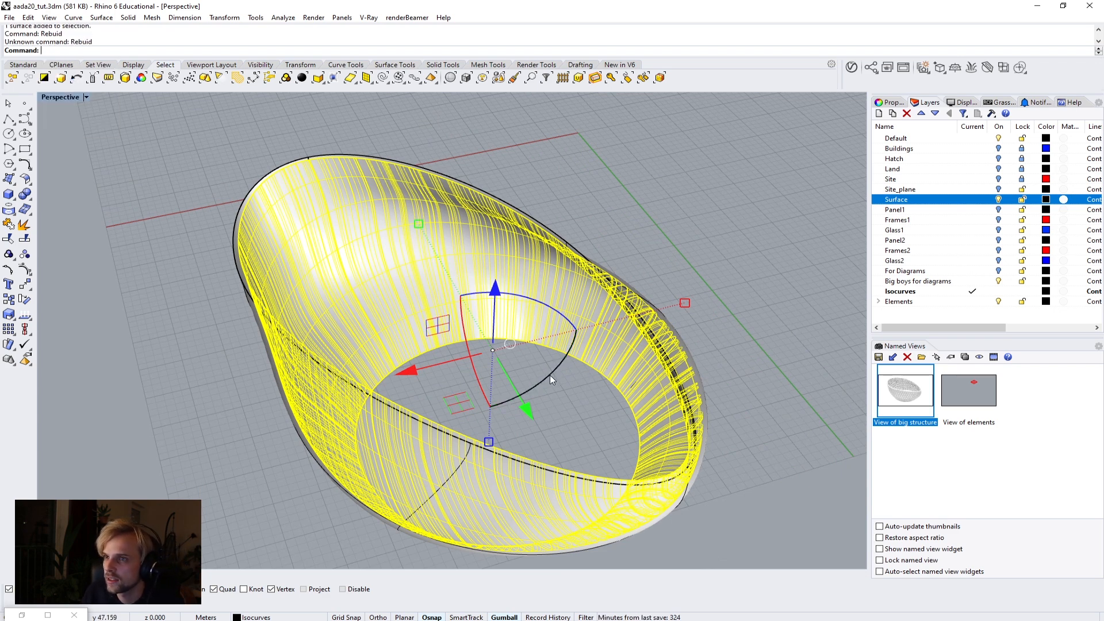
pyautogui.write('Rebuild')
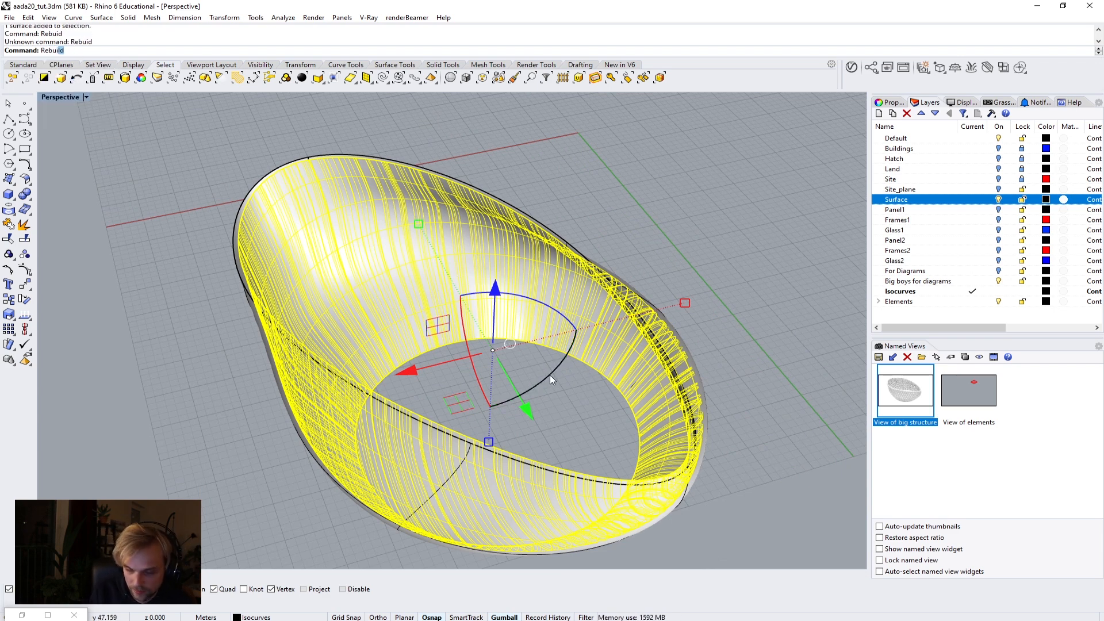
pyautogui.press('Return')
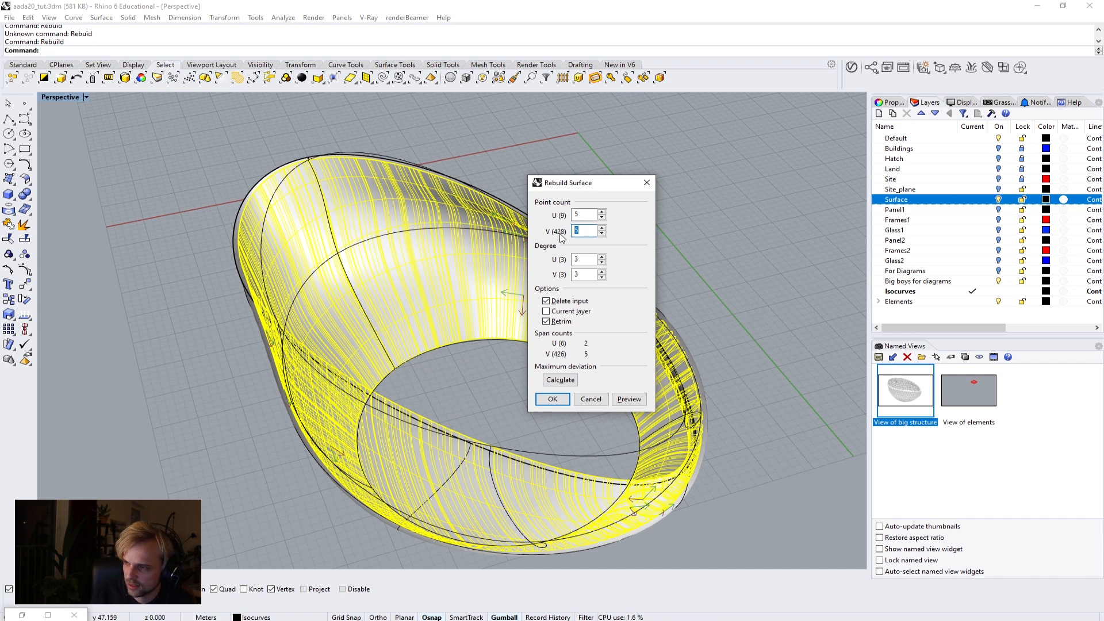
pyautogui.write('00')
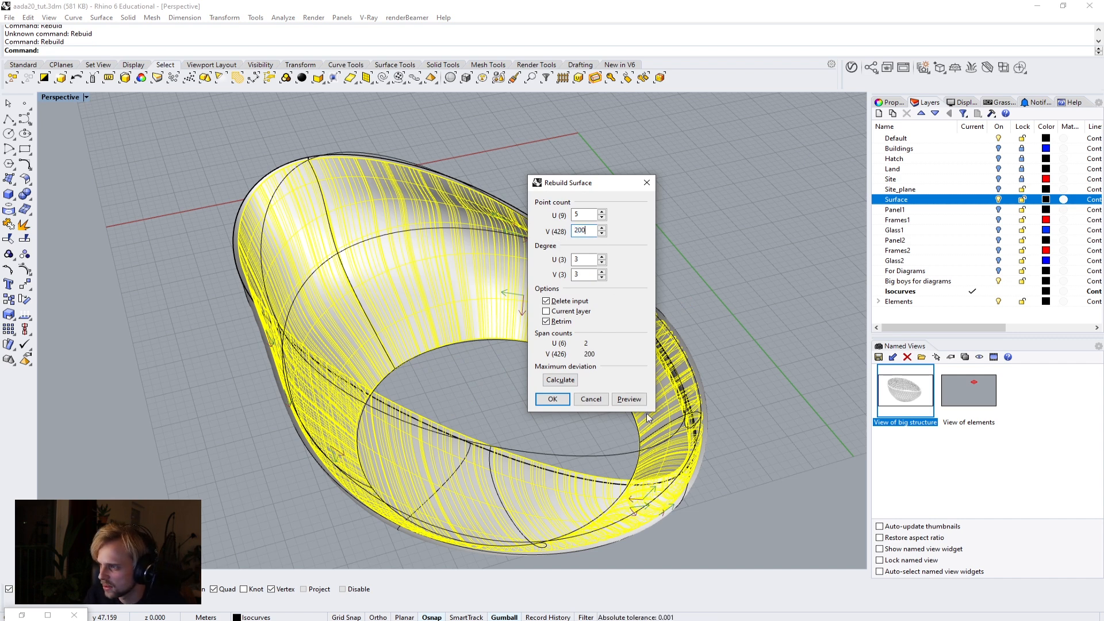
pyautogui.click(560, 380)
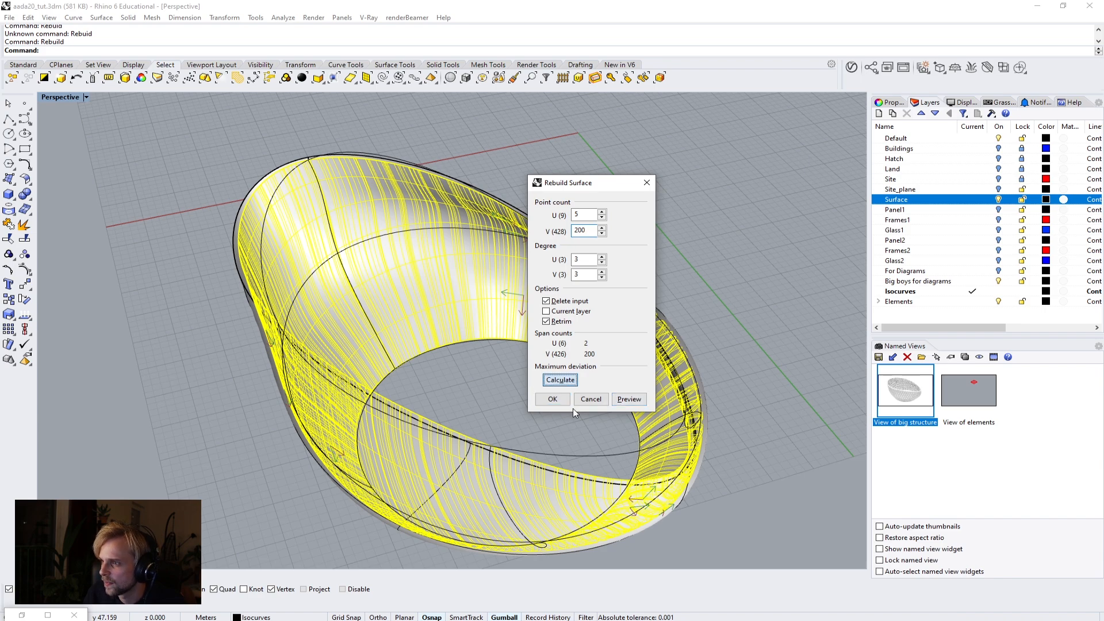
pyautogui.moveTo(439, 229); pyautogui.dragTo(333, 268, button='right')
pyautogui.moveTo(488, 382)
pyautogui.mouseDown(button='right')
pyautogui.moveTo(340, 381)
pyautogui.moveTo(284, 446)
pyautogui.moveTo(481, 372)
pyautogui.mouseUp(button='right')
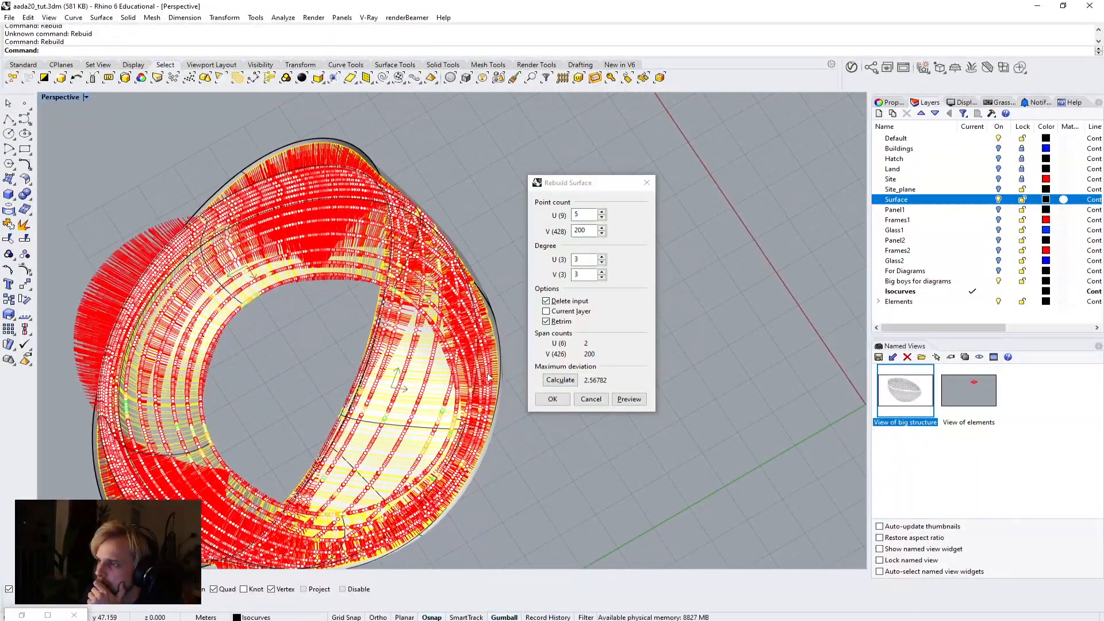
pyautogui.moveTo(319, 326); pyautogui.dragTo(306, 373, button='right')
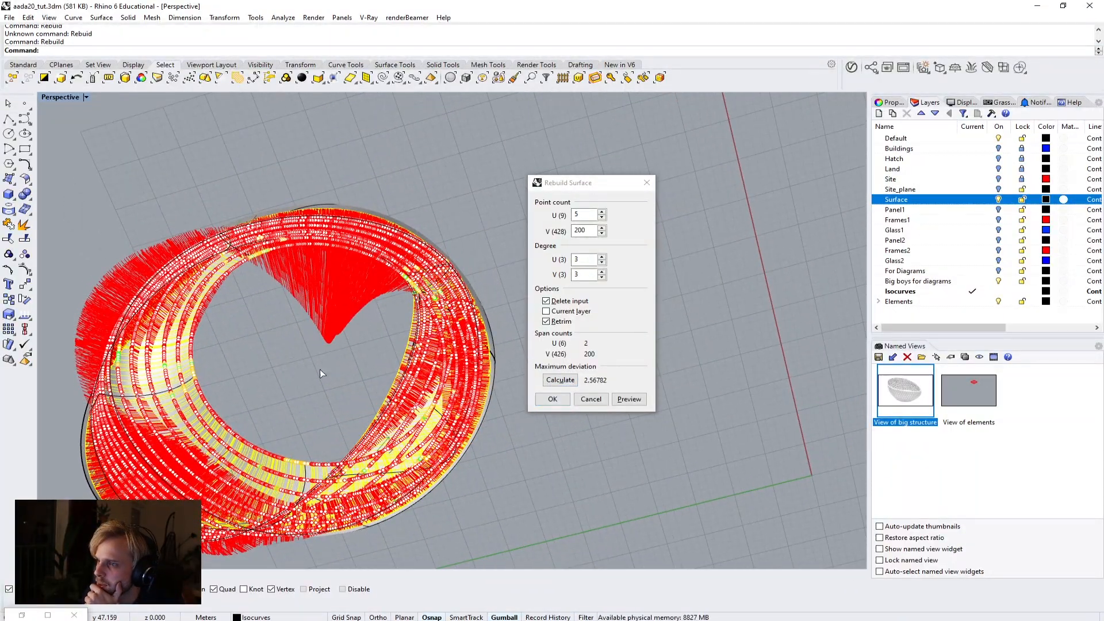
pyautogui.click(552, 399)
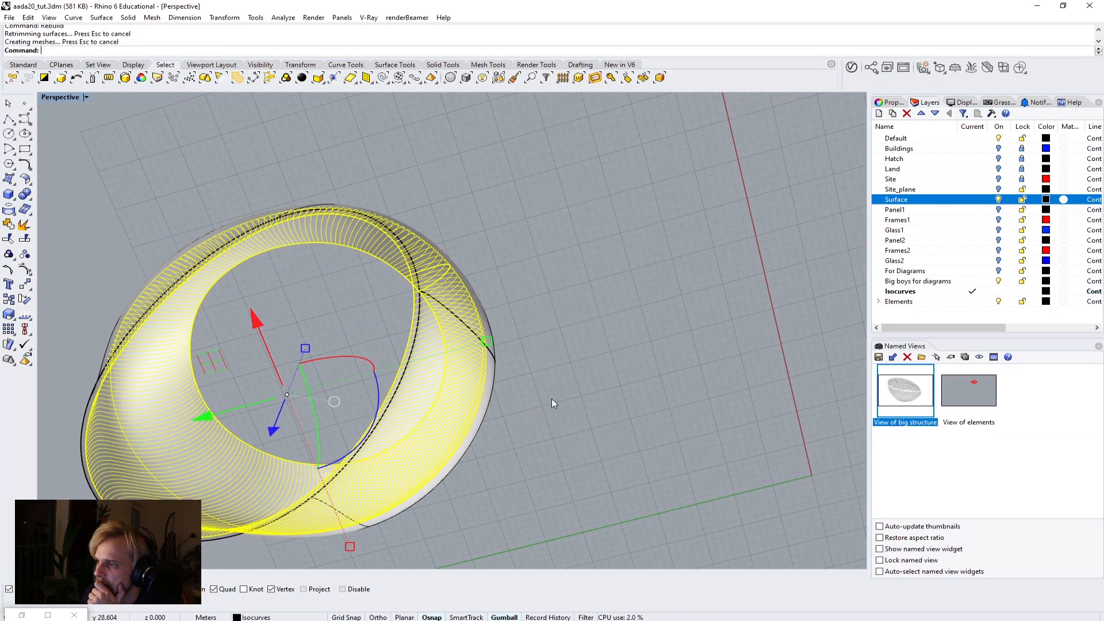
# Step: Inspect the rebuilt inner surface against the bowl near its base and undo the rebuild
pyautogui.click(555, 405)
pyautogui.moveTo(555, 405); pyautogui.dragTo(487, 277, button='right')
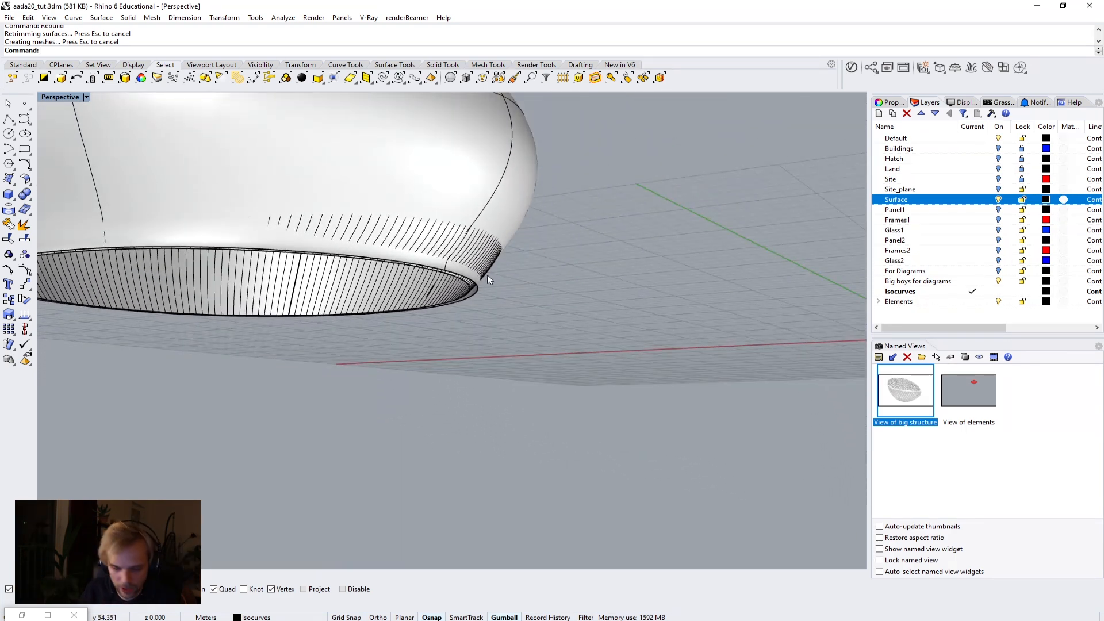
pyautogui.hotkey('ctrl', 'z')
pyautogui.moveTo(550, 257); pyautogui.dragTo(573, 223, button='right')
# Step: Turn off the Surface layer and cap the planar bottom opening of the inner loft
pyautogui.click(998, 200)
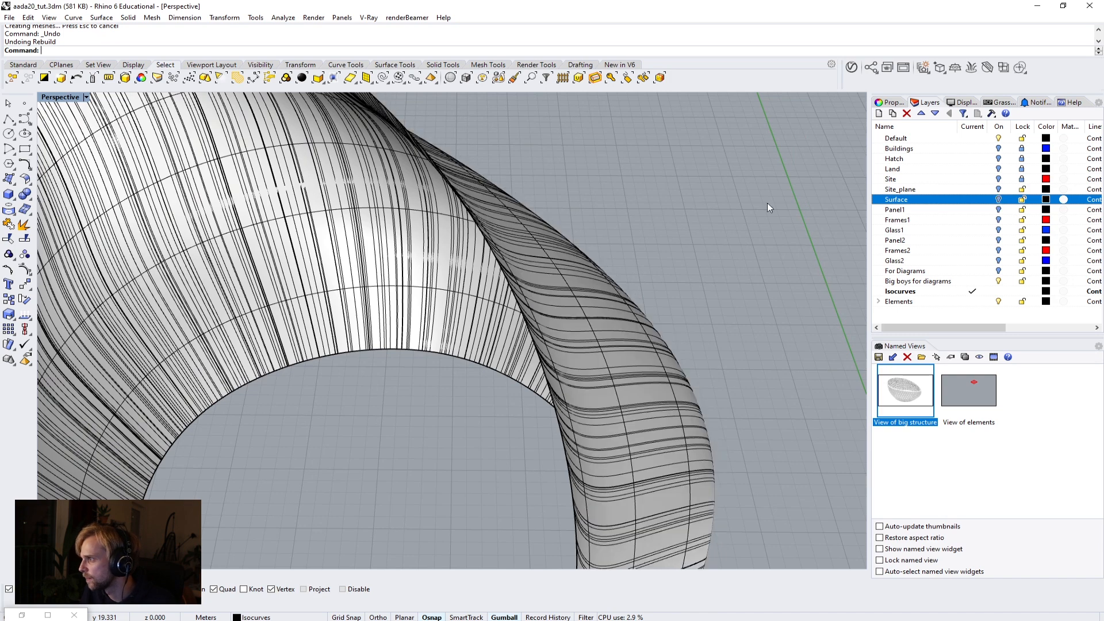
pyautogui.scroll(-7, 562, 260)
pyautogui.moveTo(561, 261); pyautogui.dragTo(470, 226, button='right')
pyautogui.keyDown('shift'); pyautogui.moveTo(371, 230); pyautogui.dragTo(429, 326, button='right'); pyautogui.keyUp('shift')
pyautogui.click(485, 341)
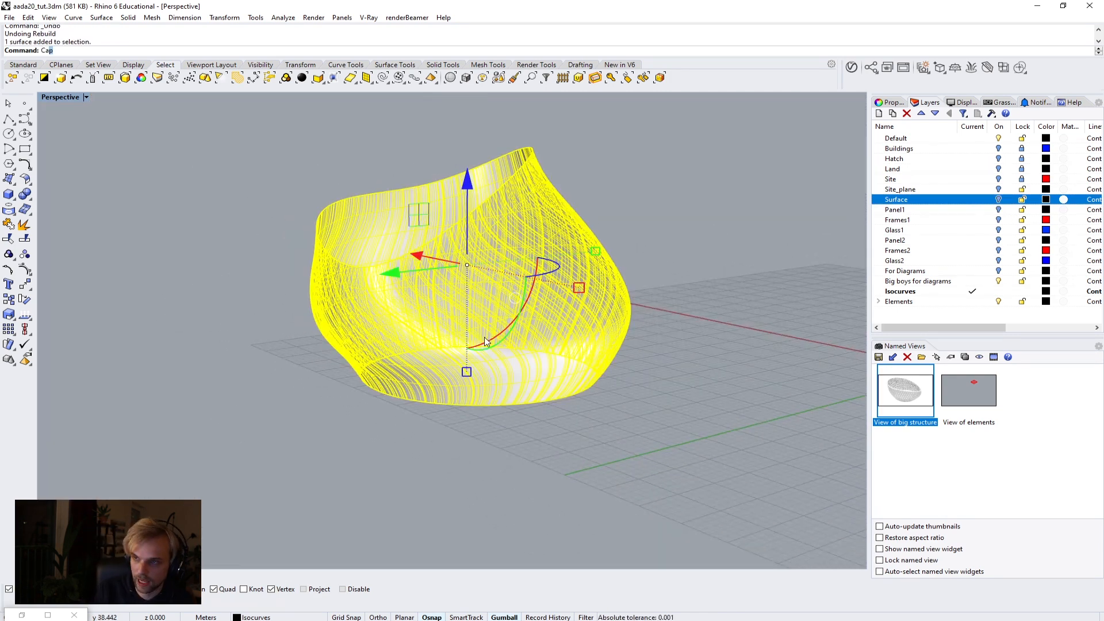
pyautogui.press('Return')
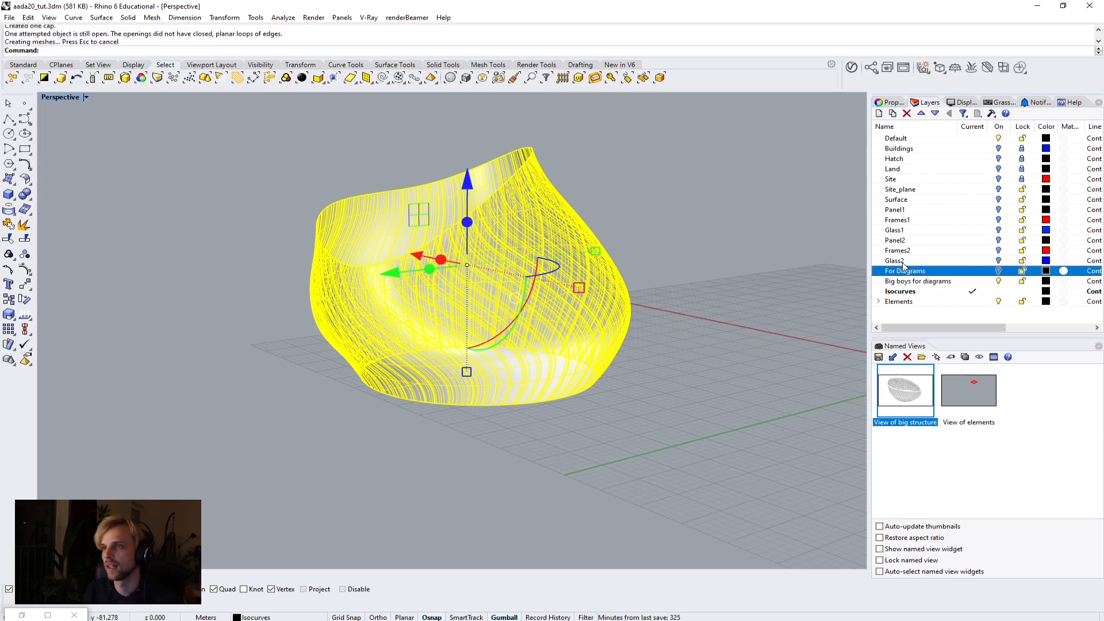
pyautogui.press('Escape')
# Step: Inspect the flat bottom cap and the open upper rim of the inner volume from several angles
pyautogui.moveTo(727, 209); pyautogui.dragTo(606, 307, button='right')
pyautogui.scroll(6, 432, 439)
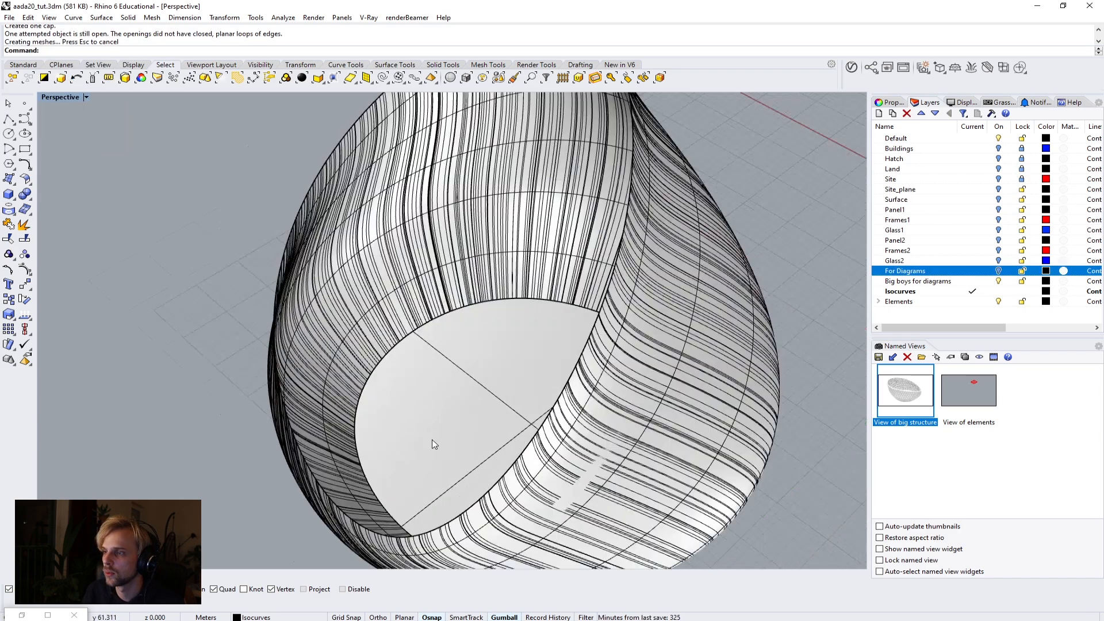
pyautogui.moveTo(450, 365); pyautogui.dragTo(543, 365, button='right')
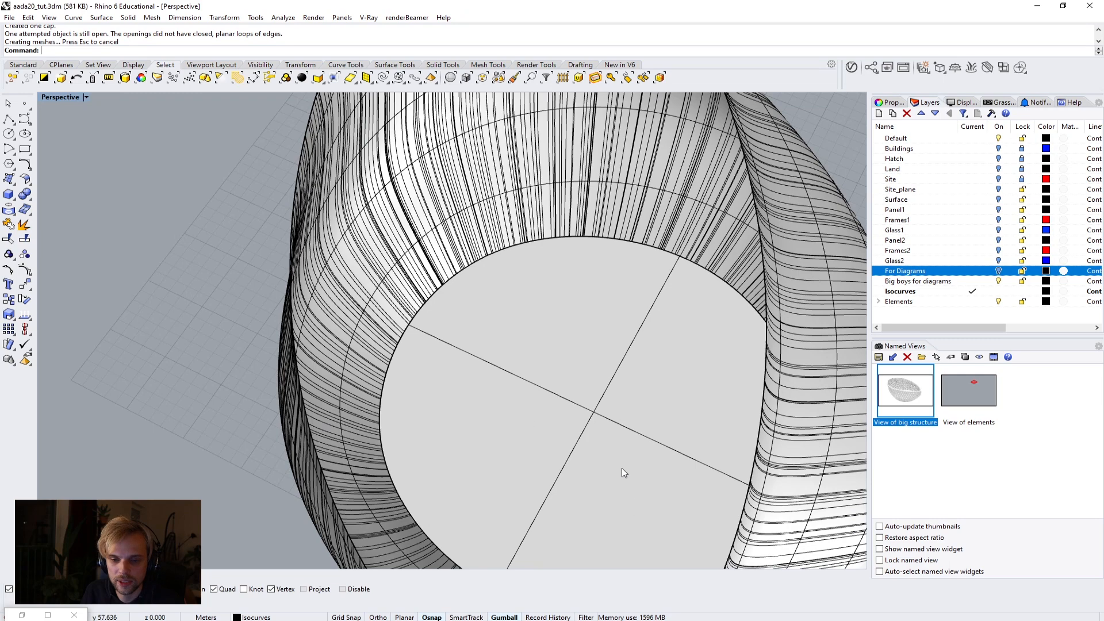
pyautogui.scroll(-8, 549, 408)
pyautogui.keyDown('shift'); pyautogui.moveTo(549, 409); pyautogui.dragTo(585, 236, button='right'); pyautogui.keyUp('shift')
pyautogui.scroll(4, 585, 236)
pyautogui.scroll(2, 585, 236)
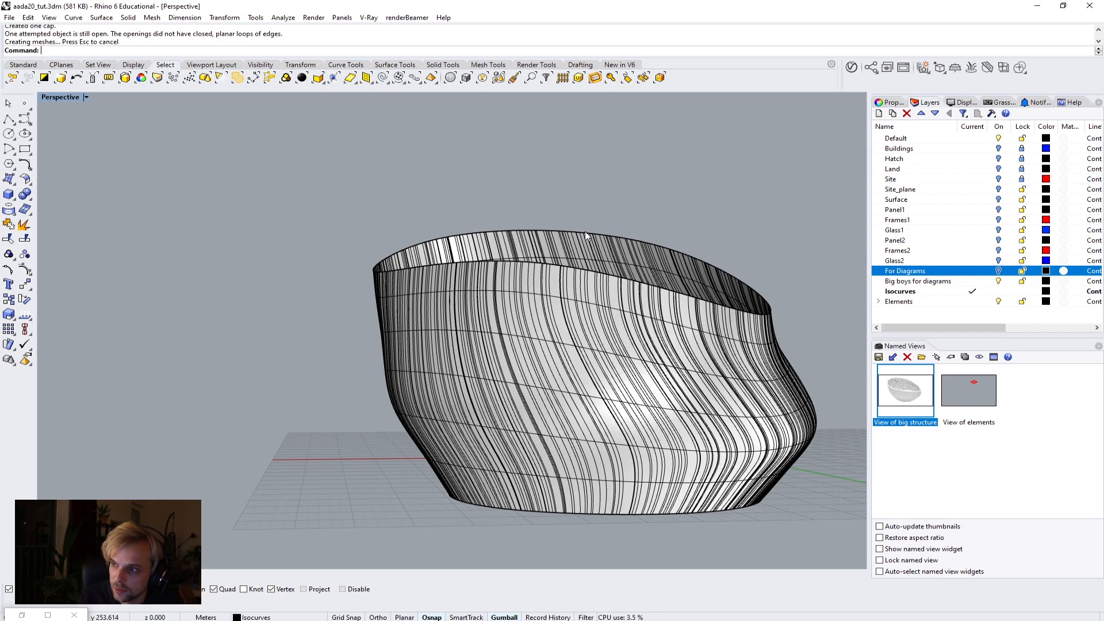
pyautogui.moveTo(480, 227); pyautogui.dragTo(476, 290, button='right')
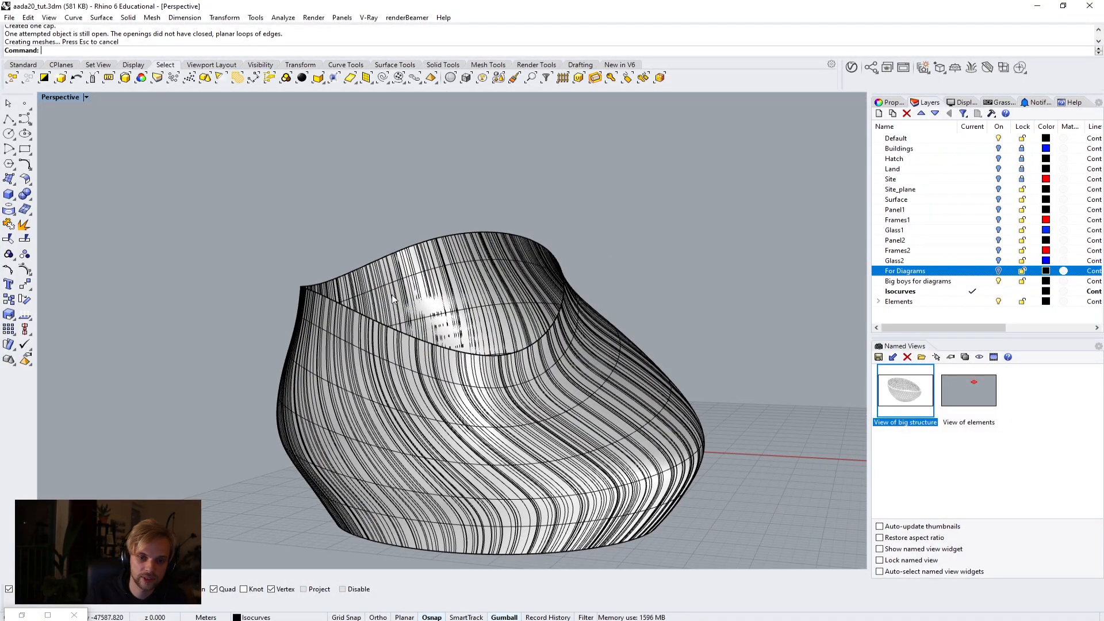
pyautogui.moveTo(370, 306); pyautogui.dragTo(276, 289, button='right')
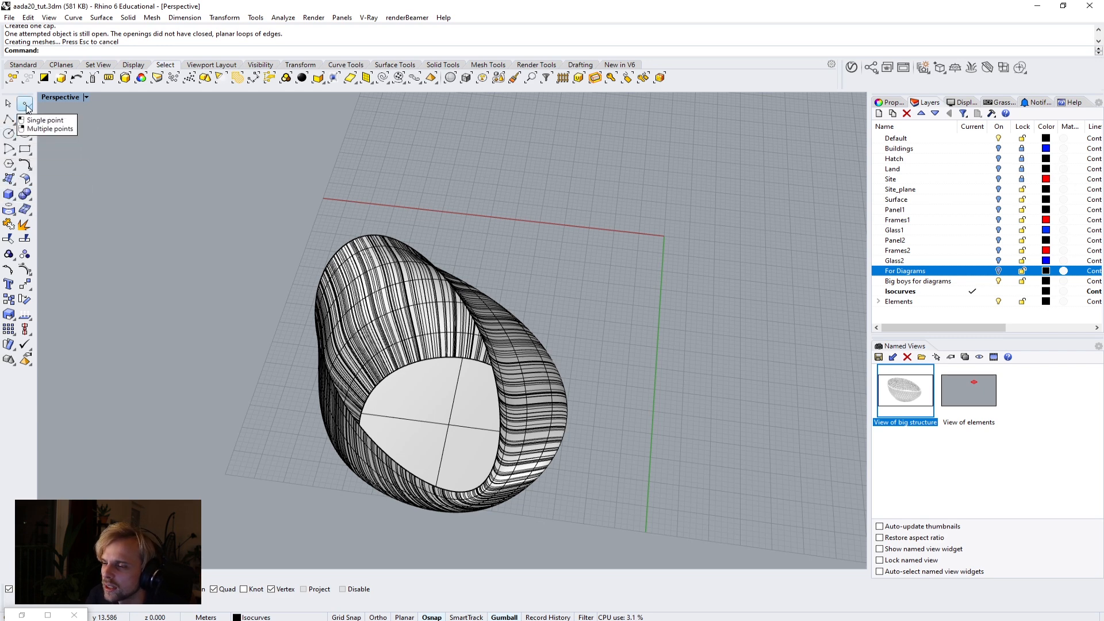
# Step: Duplicate the border of the capped inner polysurface to get its upper rim as a curve
pyautogui.moveTo(396, 322); pyautogui.dragTo(315, 249, button='right')
pyautogui.click(315, 248)
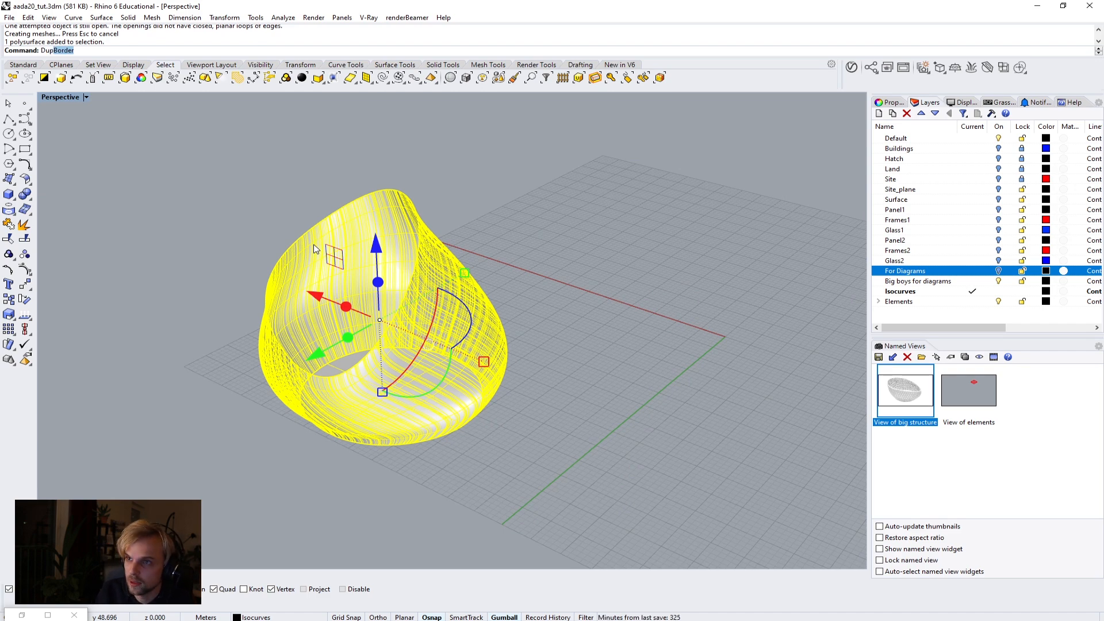
pyautogui.press('Return')
pyautogui.moveTo(214, 262); pyautogui.dragTo(344, 215, button='right')
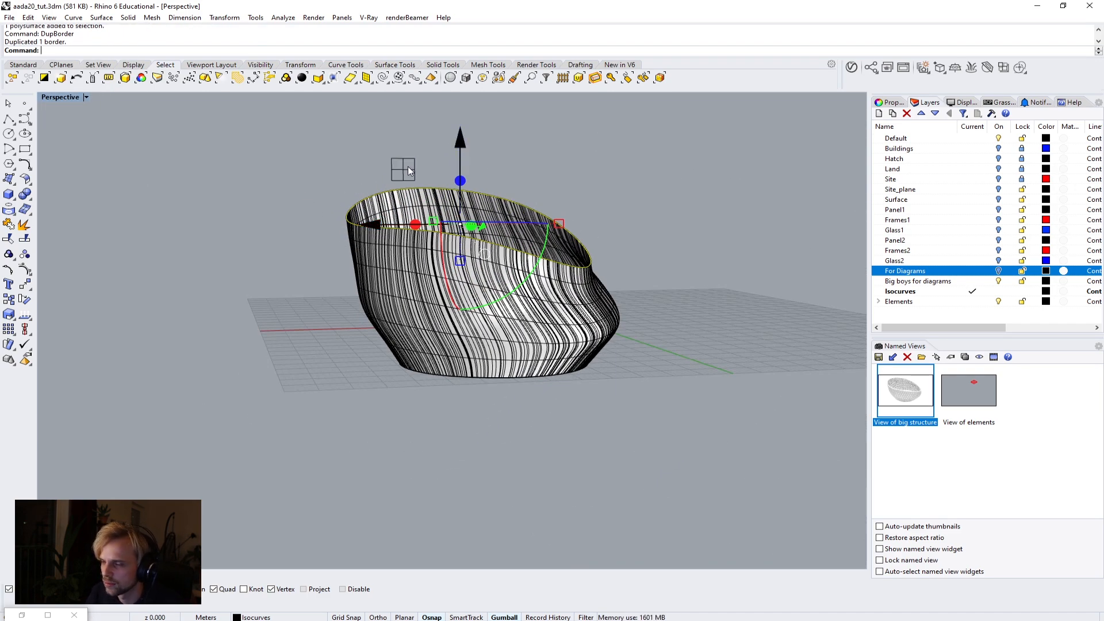
pyautogui.press('Escape')
# Step: Hide the inner polysurface so that only the duplicated rim curve stays in view
pyautogui.click(442, 236)
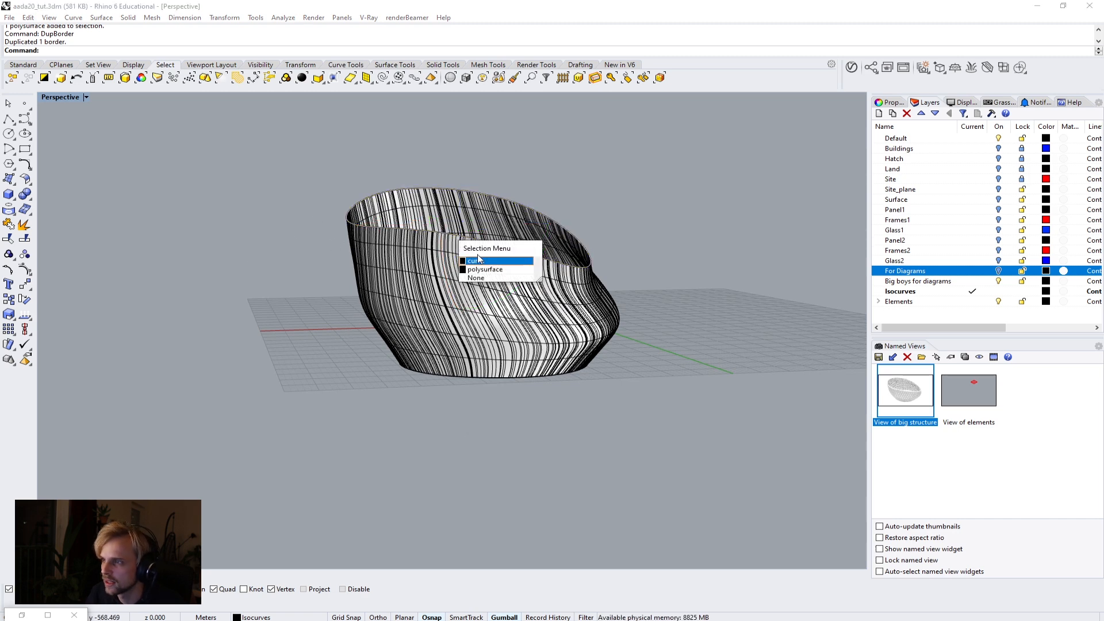
pyautogui.click(483, 264)
pyautogui.press('Escape')
pyautogui.click(388, 282)
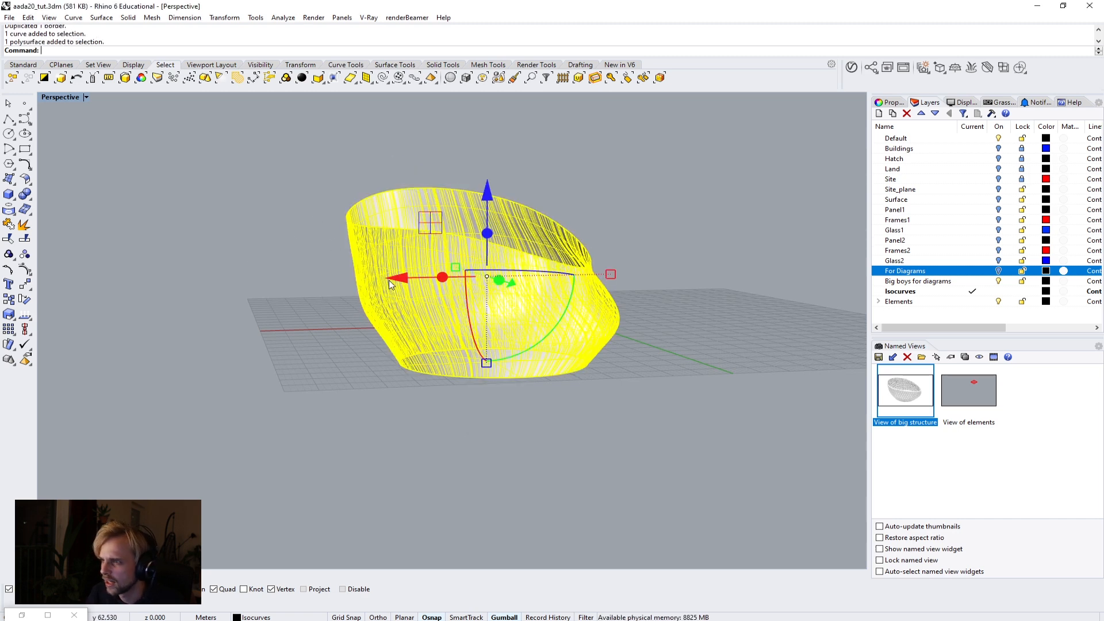
pyautogui.write('Hide\\')
pyautogui.press('Return')
pyautogui.write('Hide')
pyautogui.press('Return')
pyautogui.moveTo(406, 270); pyautogui.dragTo(448, 351, button='right')
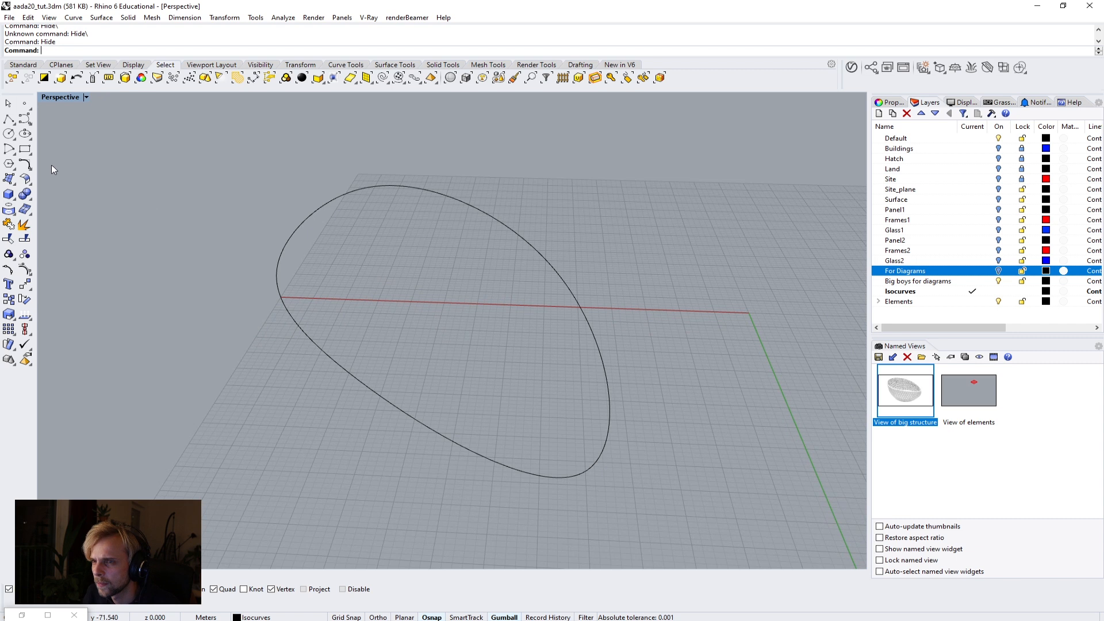
# Step: Place a point object near the middle of the rim curve in plan view
pyautogui.click(25, 104)
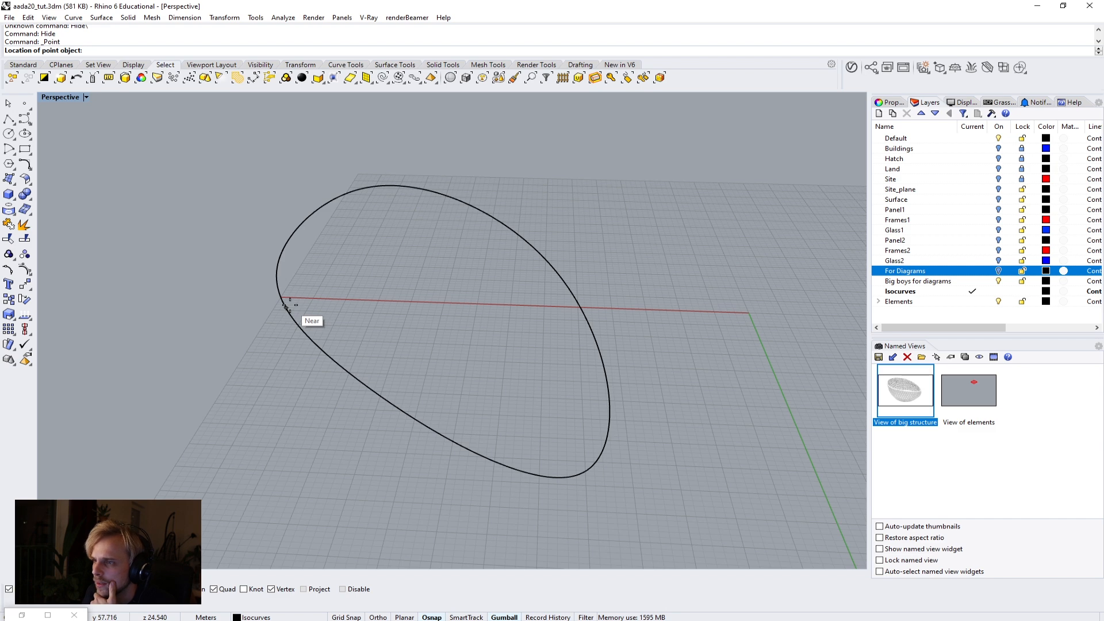
pyautogui.moveTo(320, 311); pyautogui.dragTo(173, 242, button='right')
pyautogui.doubleClick(61, 97)
pyautogui.scroll(5, 213, 170)
pyautogui.click(208, 191)
pyautogui.scroll(-4, 275, 240)
pyautogui.scroll(1, 236, 213)
pyautogui.moveTo(235, 212); pyautogui.dragTo(269, 251)
pyautogui.doubleClick(476, 96)
# Step: Move the point vertically to about the level of the rim curve, keeping it near the middle
pyautogui.moveTo(385, 289); pyautogui.dragTo(429, 210, button='right')
pyautogui.moveTo(485, 361); pyautogui.dragTo(517, 151)
pyautogui.moveTo(518, 151); pyautogui.dragTo(463, 199, button='right')
pyautogui.moveTo(464, 198); pyautogui.dragTo(528, 230)
pyautogui.moveTo(528, 230); pyautogui.dragTo(478, 209, button='right')
pyautogui.moveTo(327, 102); pyautogui.dragTo(328, 123)
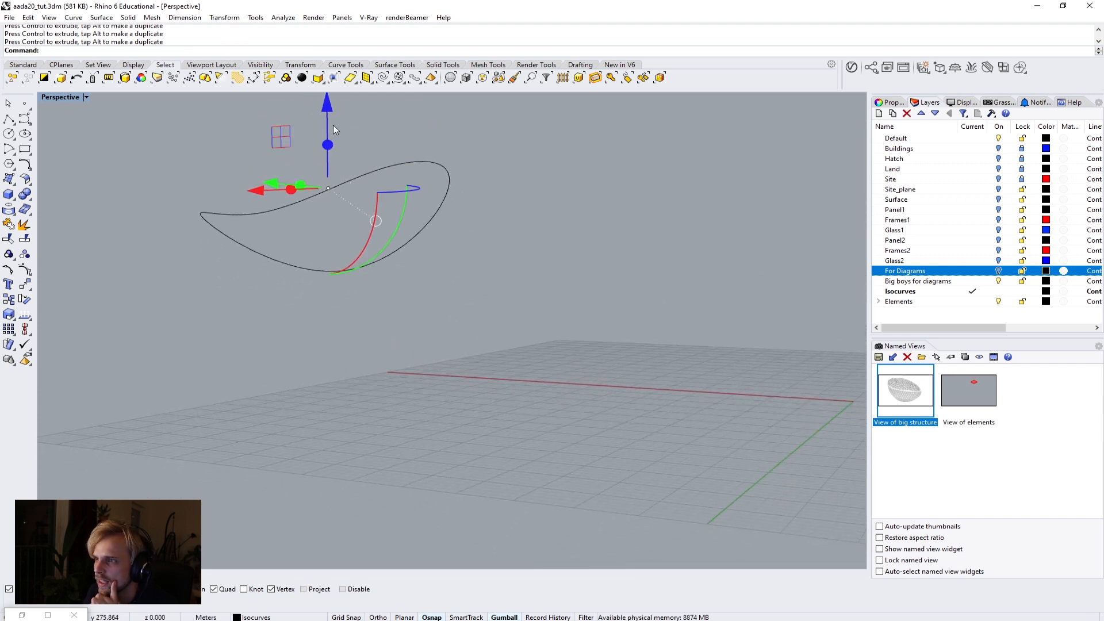
pyautogui.click(332, 125)
pyautogui.moveTo(308, 173); pyautogui.dragTo(344, 201)
pyautogui.moveTo(327, 125); pyautogui.dragTo(326, 140)
pyautogui.moveTo(326, 140); pyautogui.dragTo(387, 199, button='right')
# Step: Loft the rim curve to the point with Normal style and no simplification, and delete the source curve and point
pyautogui.click(319, 124)
pyautogui.moveTo(330, 283); pyautogui.dragTo(329, 282)
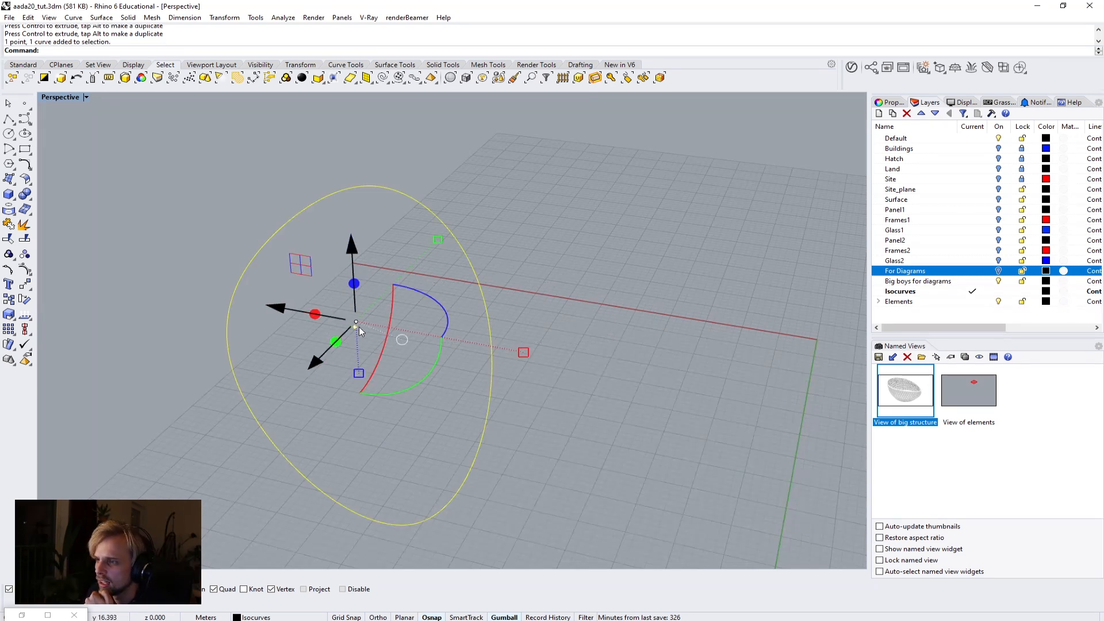
pyautogui.write('loft')
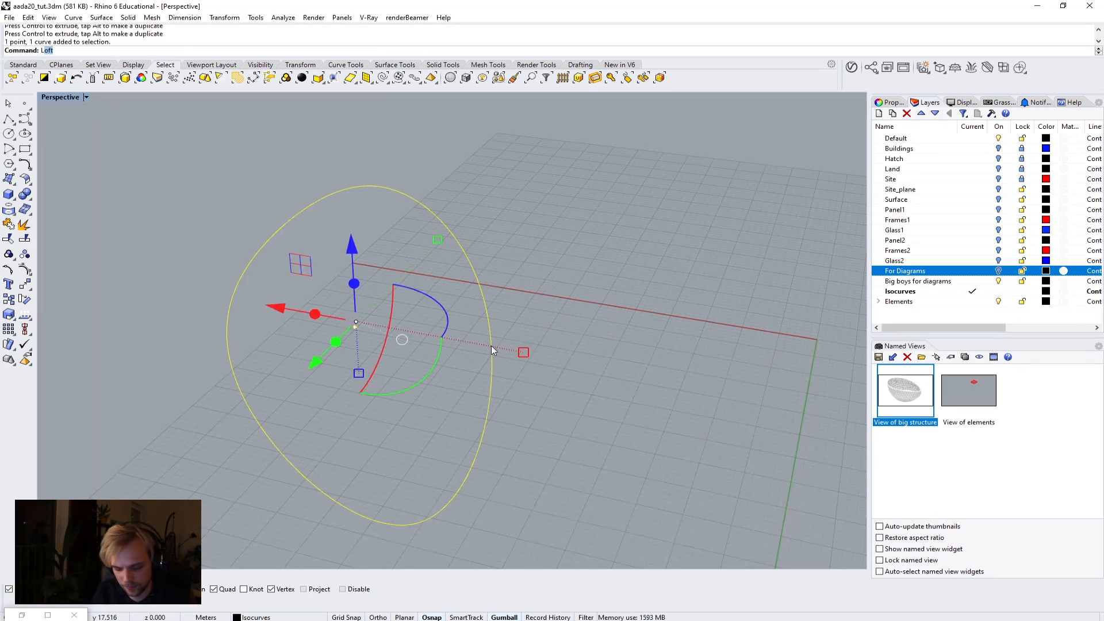
pyautogui.press('Return')
pyautogui.press('Return')
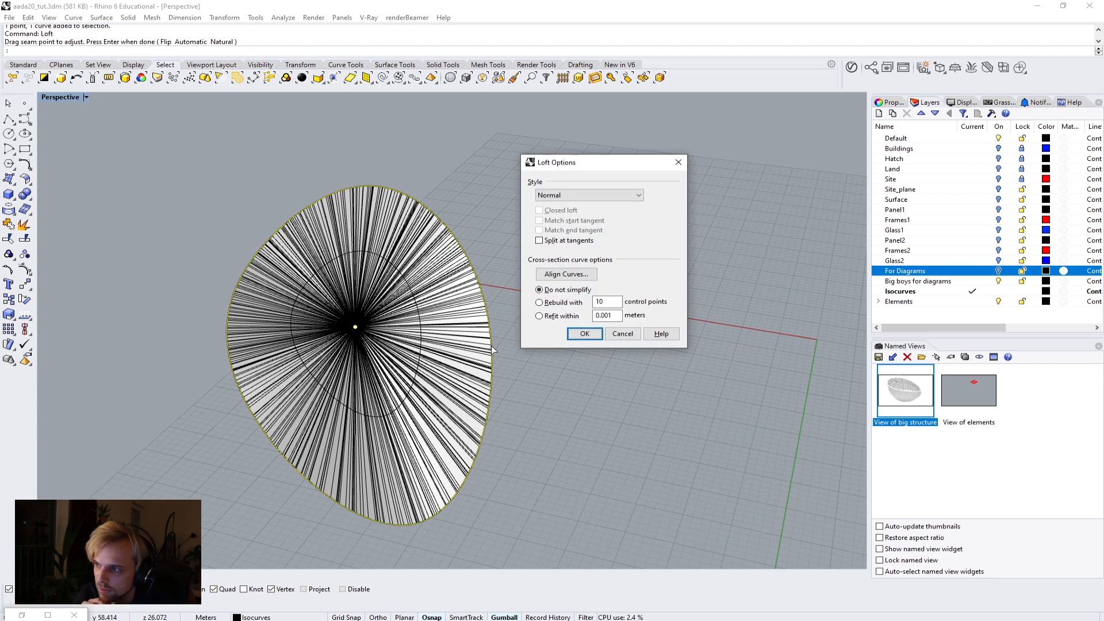
pyautogui.click(585, 335)
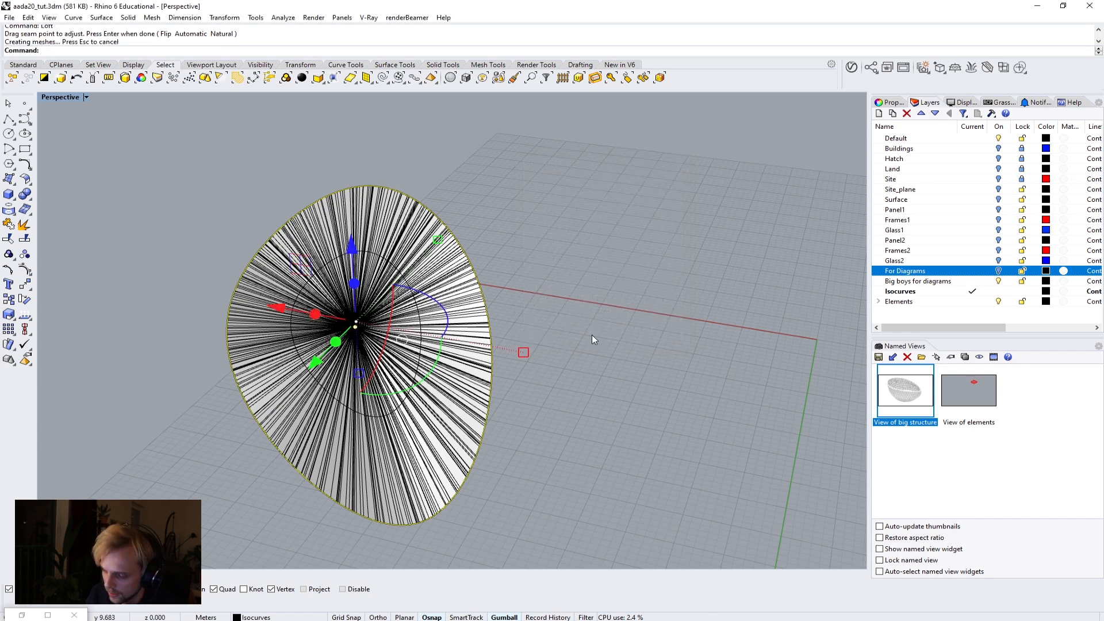
pyautogui.press('Delete')
pyautogui.moveTo(506, 305); pyautogui.dragTo(361, 295, button='right')
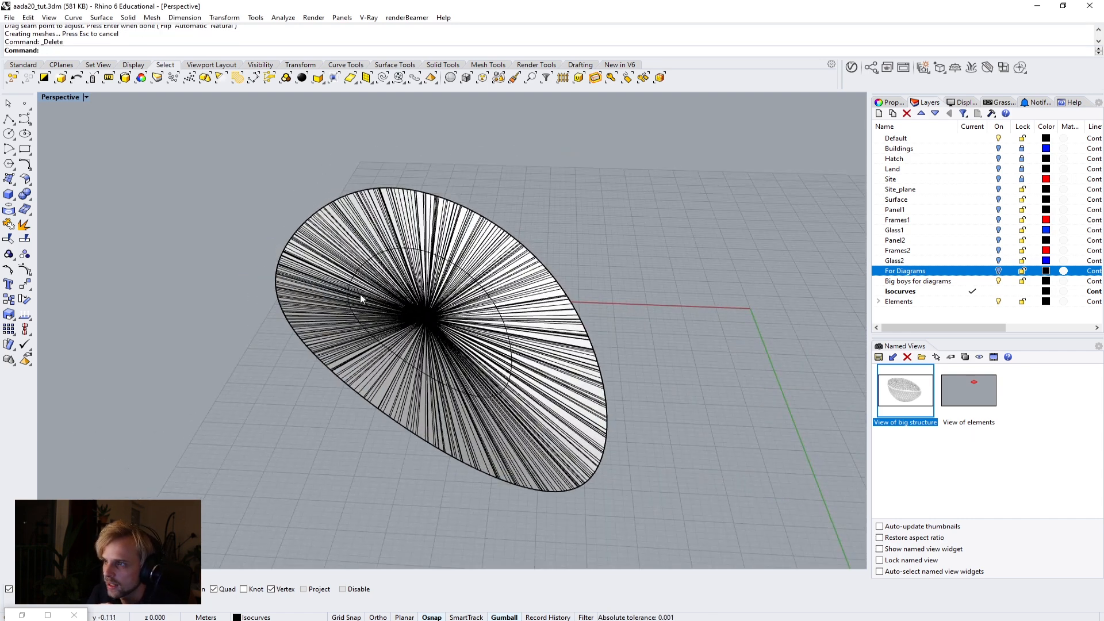
# Step: Examine the lofted lid surface's smoothness in Arctic display mode and return to the shaded display
pyautogui.click(60, 97)
pyautogui.click(84, 222)
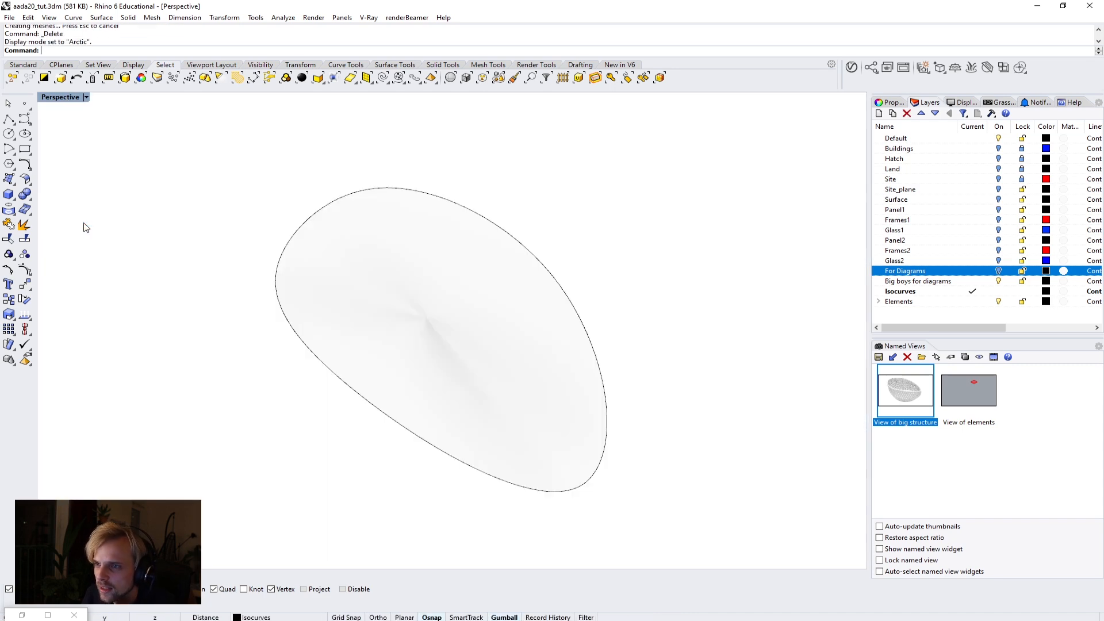
pyautogui.moveTo(481, 345); pyautogui.dragTo(454, 350, button='right')
pyautogui.scroll(3, 447, 327)
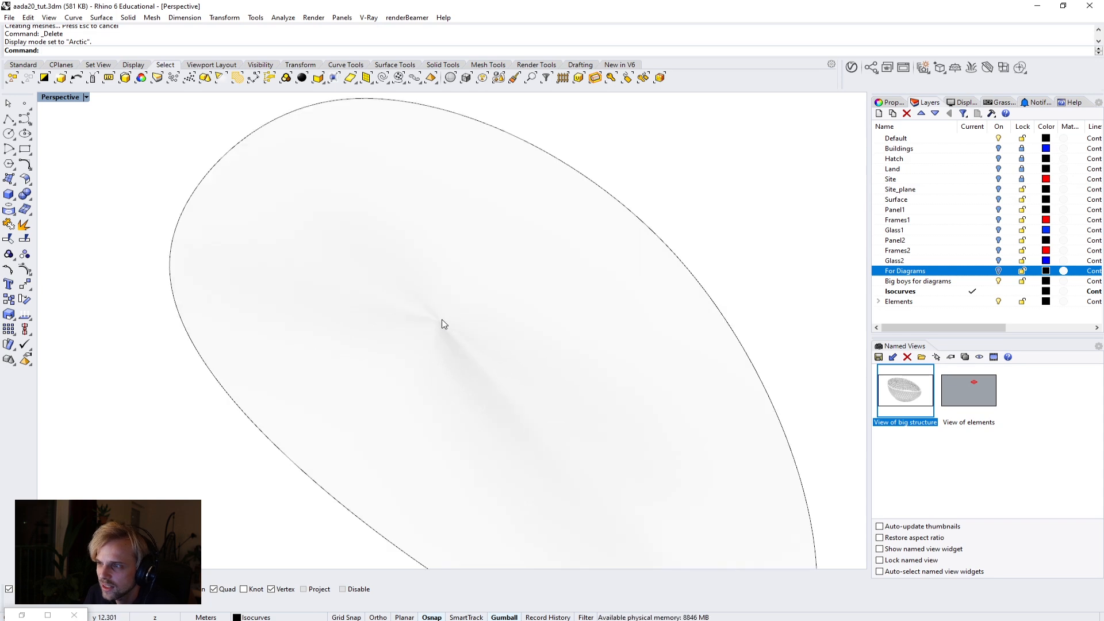
pyautogui.click(63, 98)
pyautogui.click(75, 136)
# Step: Show the hidden inner polysurface again beneath the lofted lid
pyautogui.scroll(-5, 302, 271)
pyautogui.write('Show')
pyautogui.press('Return')
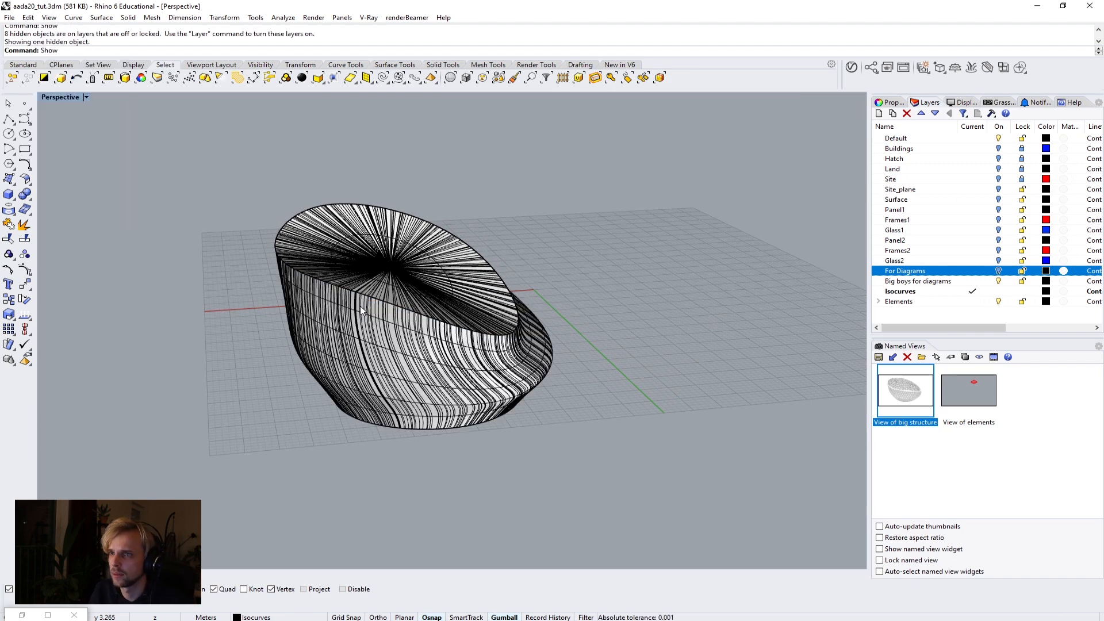
pyautogui.scroll(2, 357, 312)
pyautogui.scroll(-3, 353, 359)
# Step: Join the lofted lid surface and the inner bowl polysurface into one polysurface
pyautogui.click(353, 362)
pyautogui.moveTo(352, 358); pyautogui.dragTo(348, 253, button='right')
pyautogui.scroll(3, 268, 316)
pyautogui.click(287, 390)
pyautogui.click(349, 254)
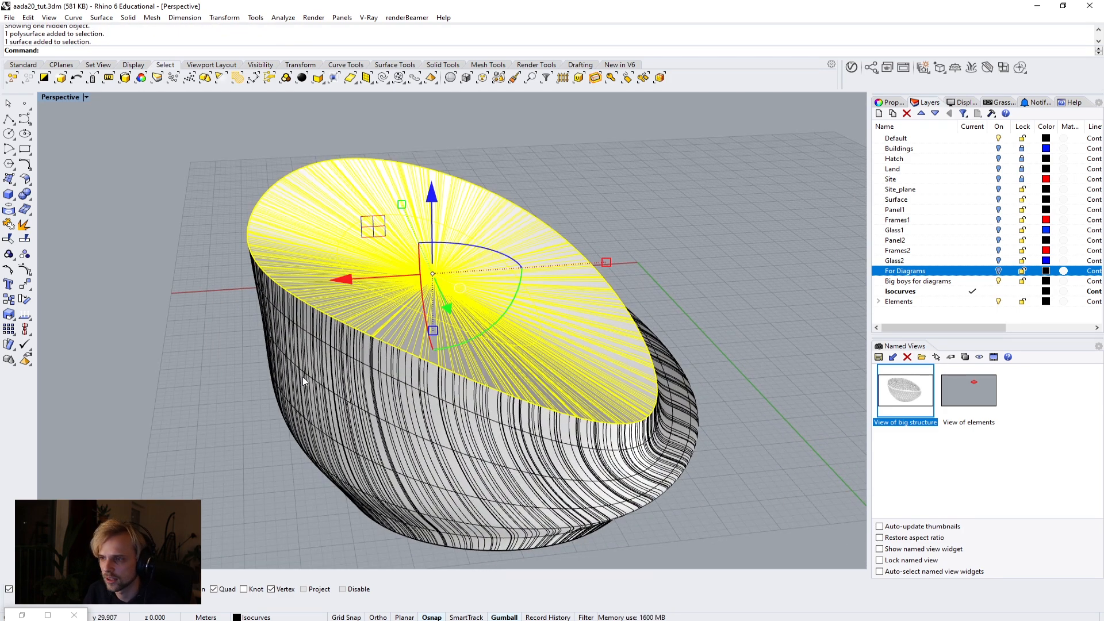
pyautogui.click(303, 377)
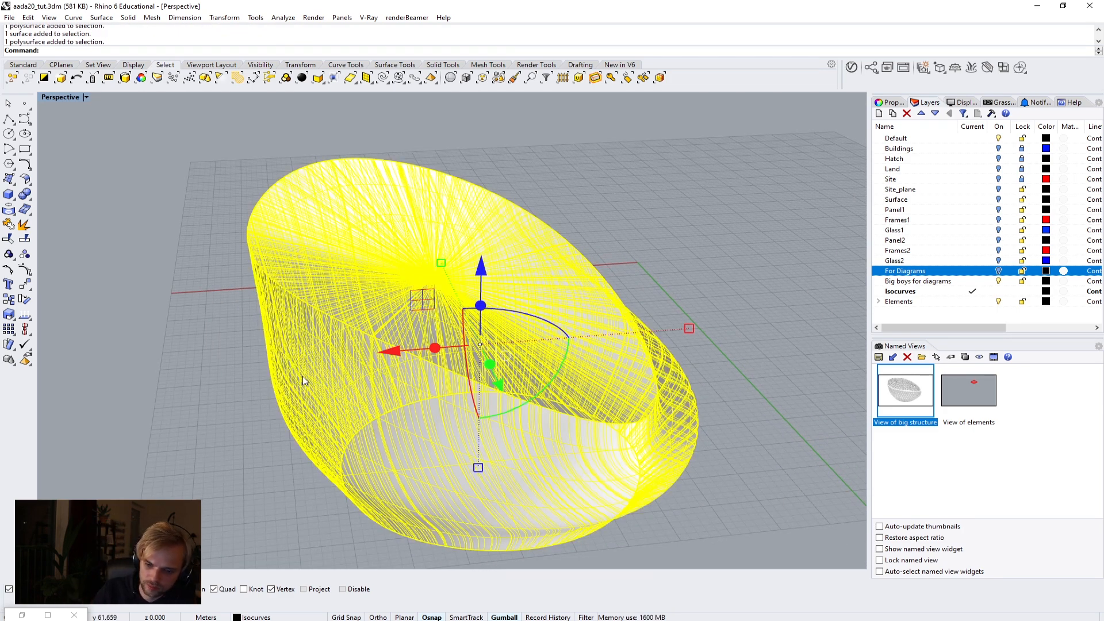
pyautogui.write('join')
pyautogui.press('Return')
# Step: Check with the What command whether the joined inner volume is a closed solid, and clear the selection
pyautogui.moveTo(156, 303); pyautogui.dragTo(449, 290, button='right')
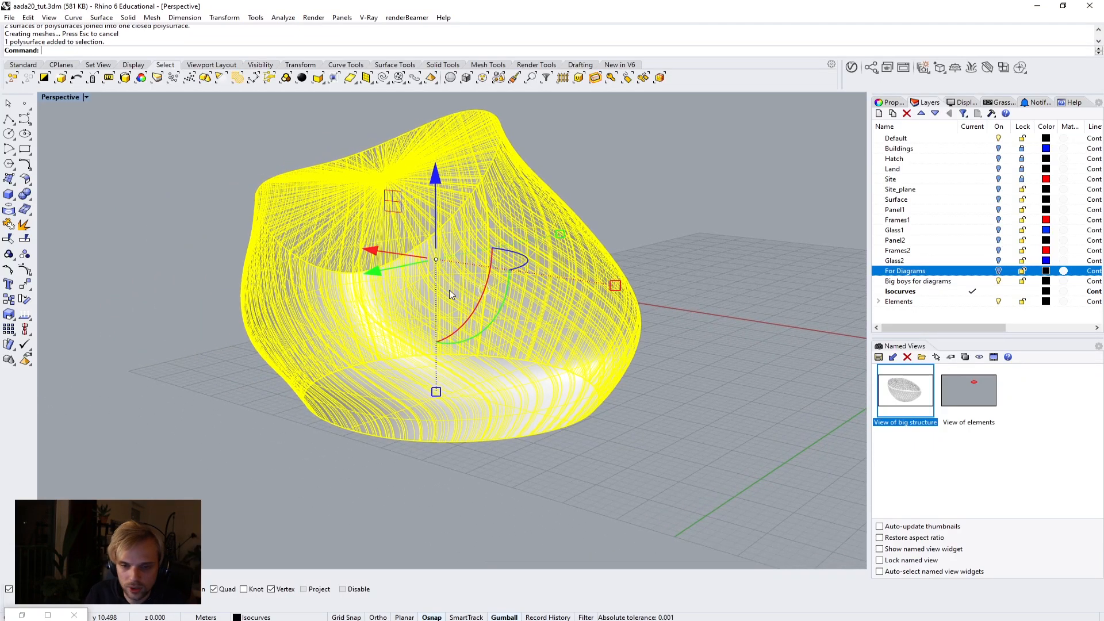
pyautogui.write('What')
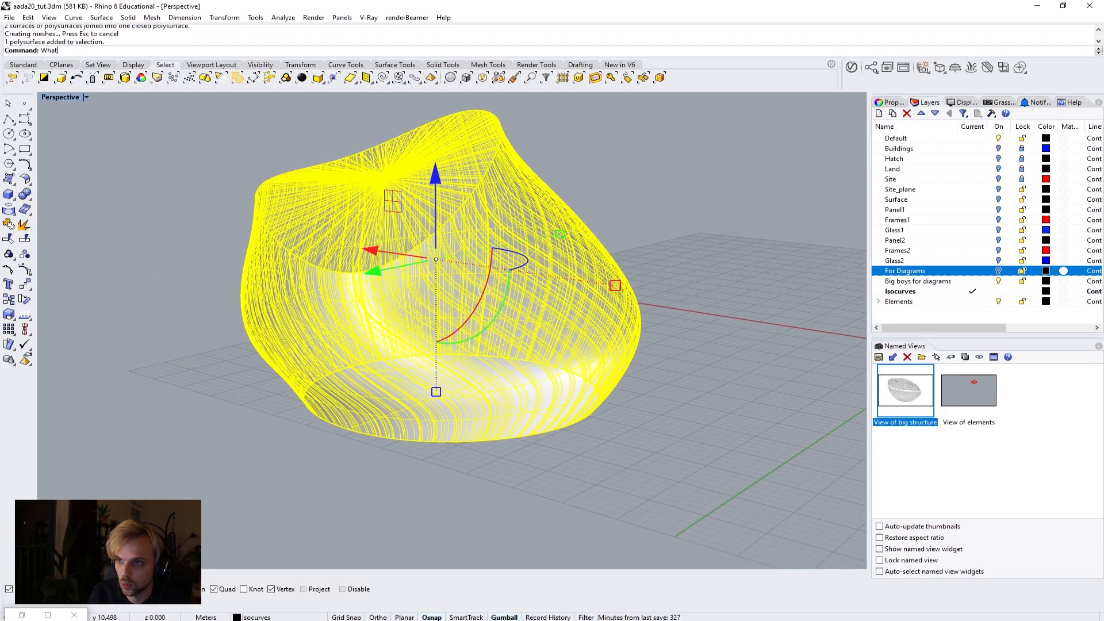
pyautogui.press('Return')
pyautogui.moveTo(682, 288); pyautogui.dragTo(804, 303)
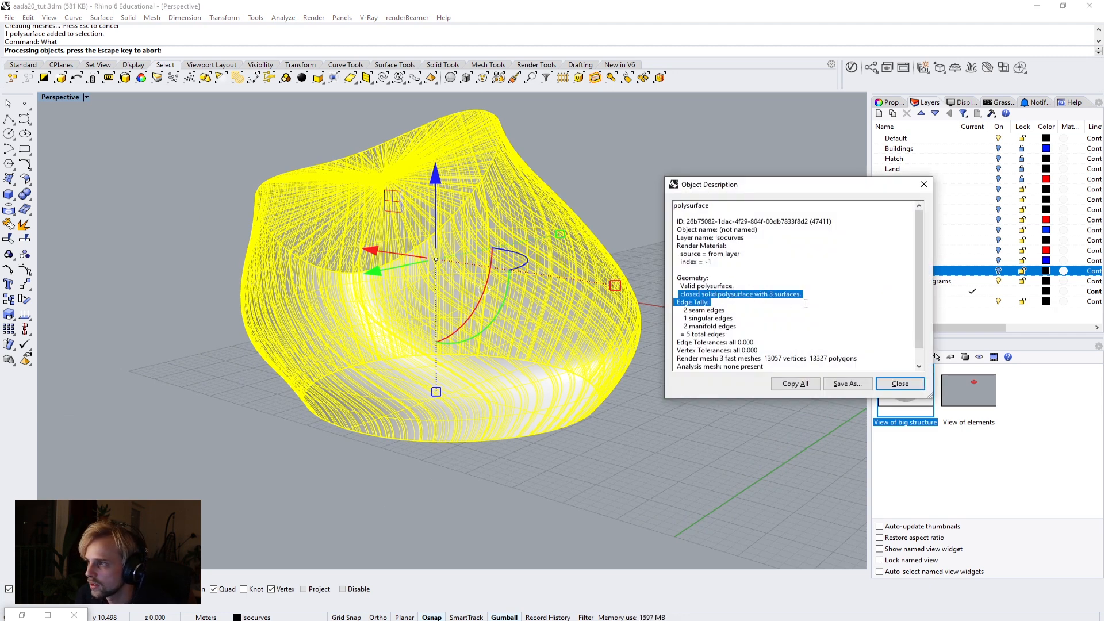
pyautogui.click(890, 379)
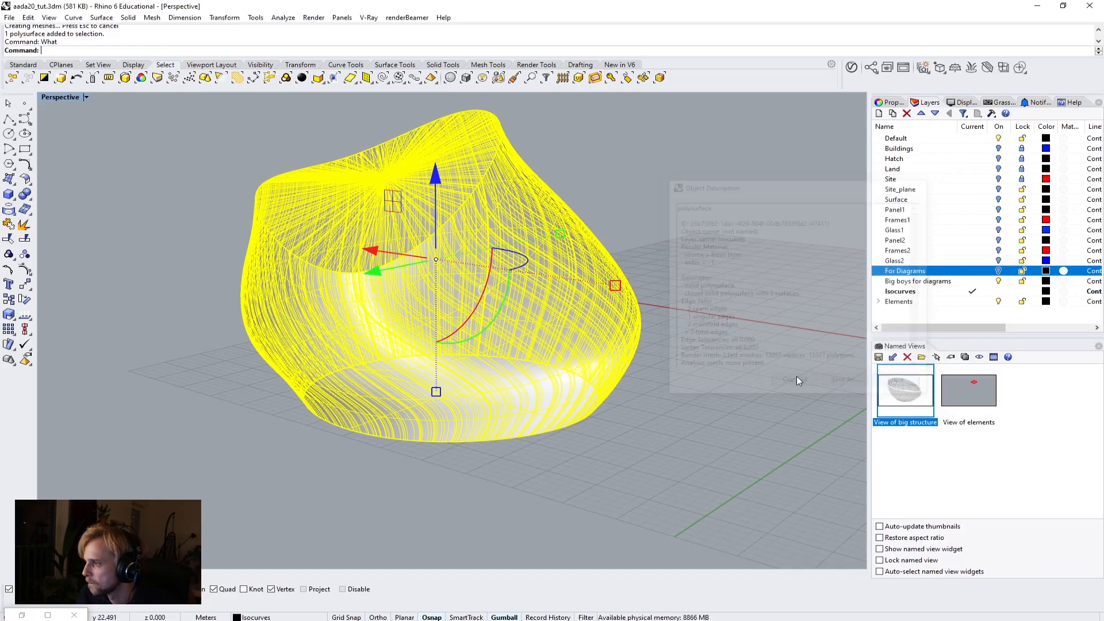
pyautogui.click(691, 272)
pyautogui.moveTo(691, 272); pyautogui.dragTo(450, 273, button='right')
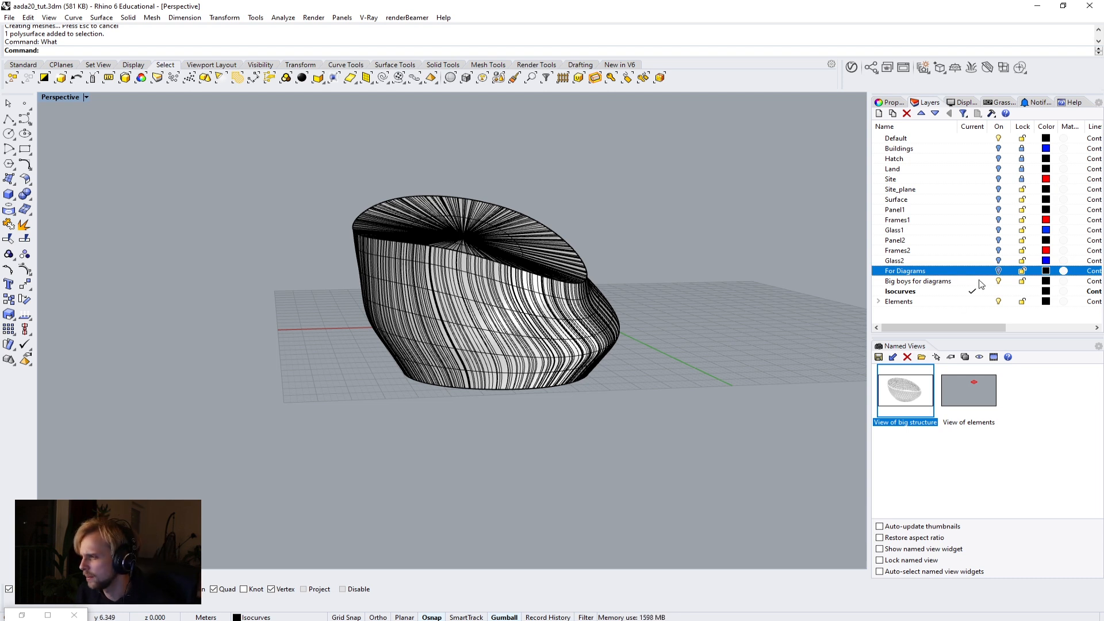
# Step: Turn on the Glass1, Panel2 and Frames2 layers and set the Perspective viewport to Arctic display mode
pyautogui.click(999, 231)
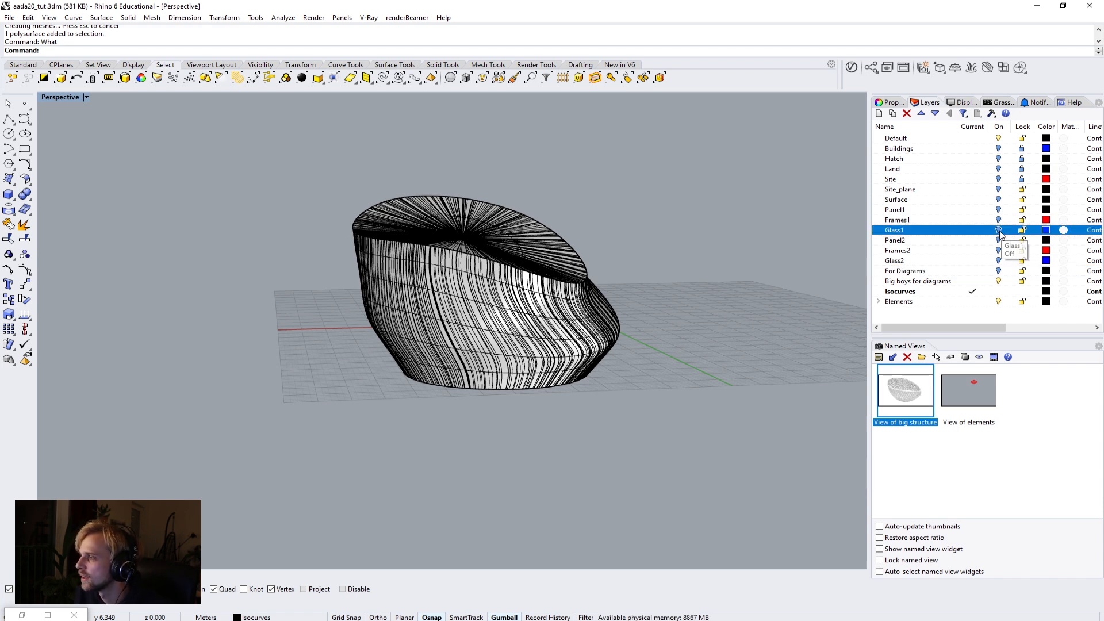
pyautogui.click(999, 240)
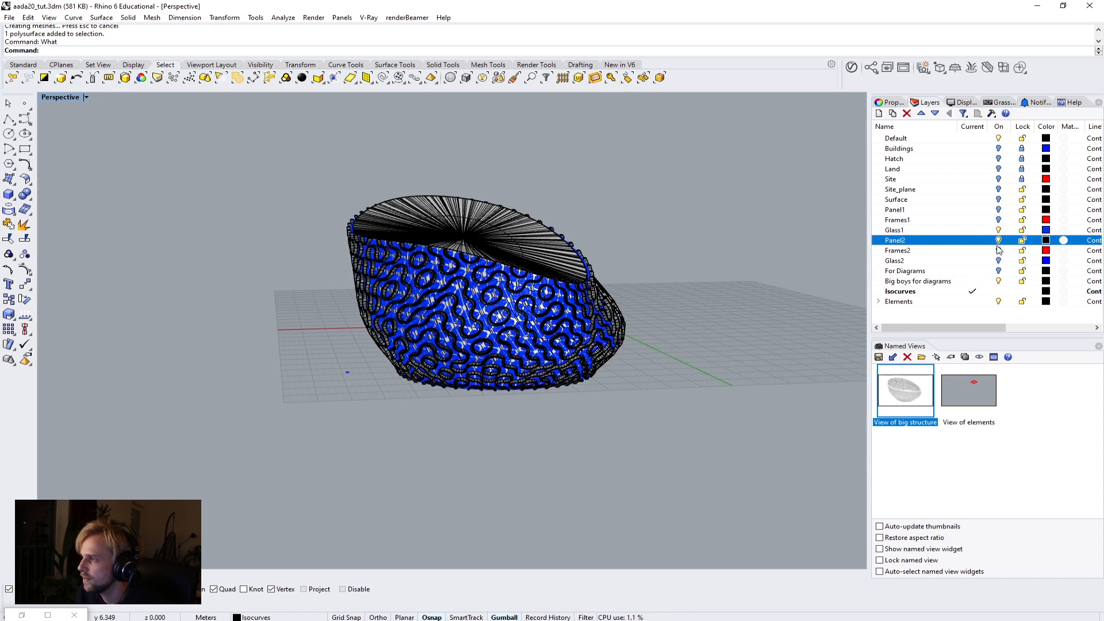
pyautogui.click(999, 251)
pyautogui.click(79, 97)
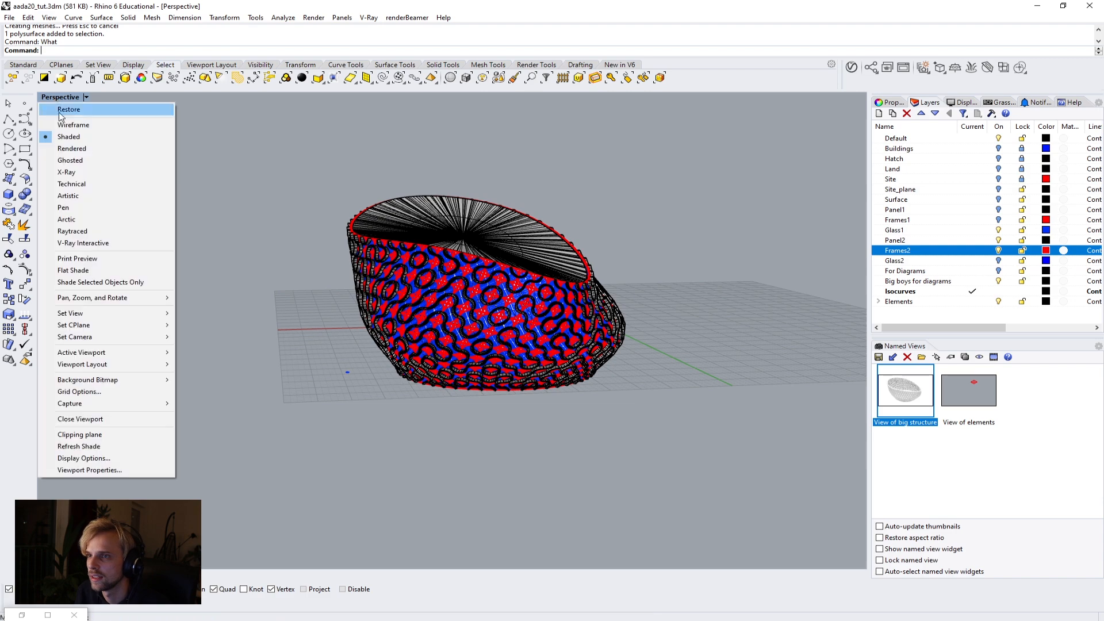
pyautogui.click(74, 219)
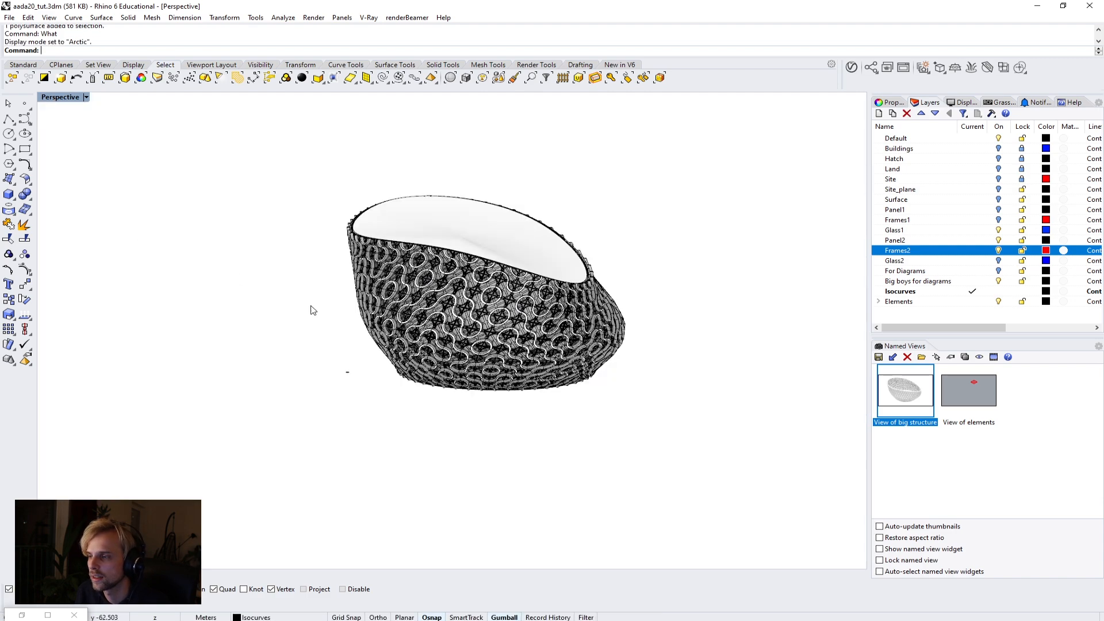
# Step: Examine the bowl's facade from several sides and up close to see how panels, frames and glass meet the inner volume
pyautogui.scroll(5, 493, 344)
pyautogui.moveTo(468, 329); pyautogui.dragTo(392, 319, button='right')
pyautogui.scroll(3, 591, 284)
pyautogui.moveTo(505, 333); pyautogui.dragTo(405, 321, button='right')
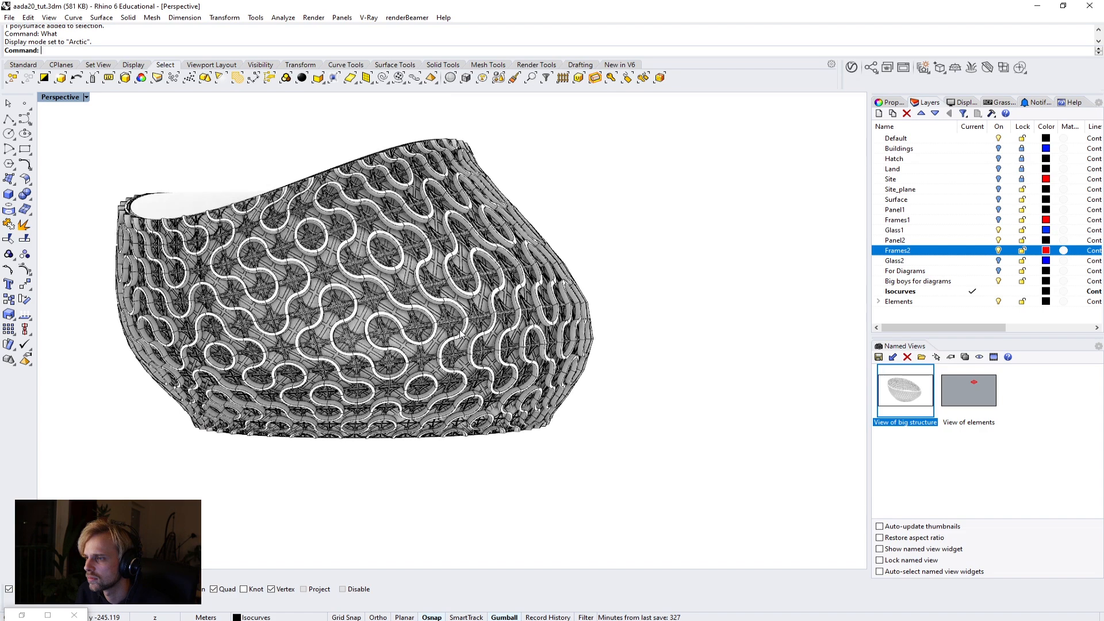
pyautogui.moveTo(485, 331); pyautogui.dragTo(394, 335, button='right')
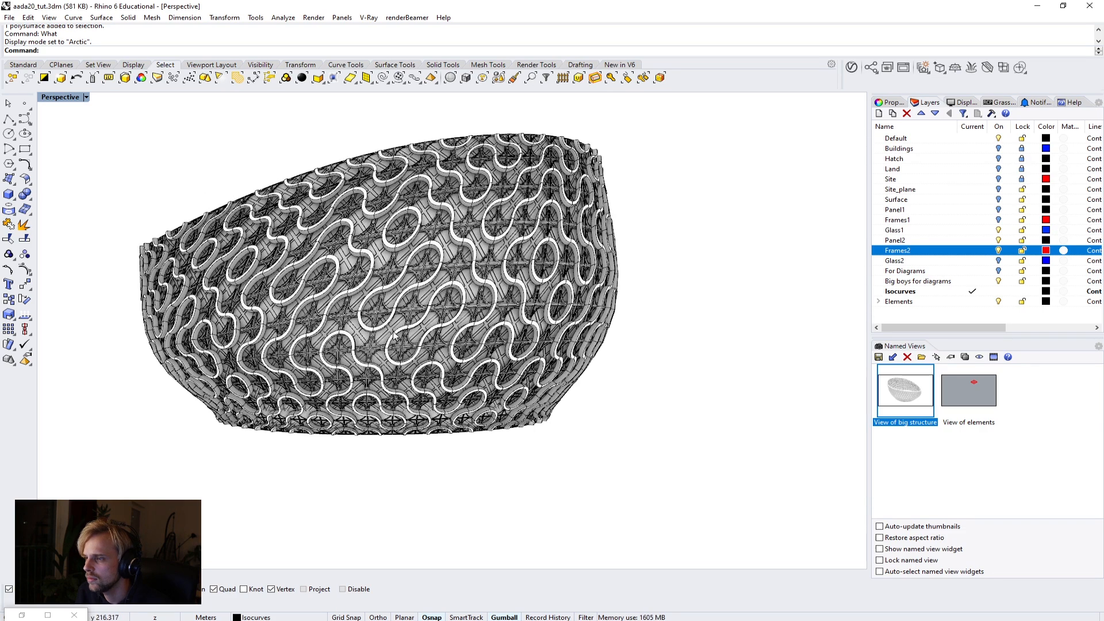
pyautogui.scroll(8, 377, 428)
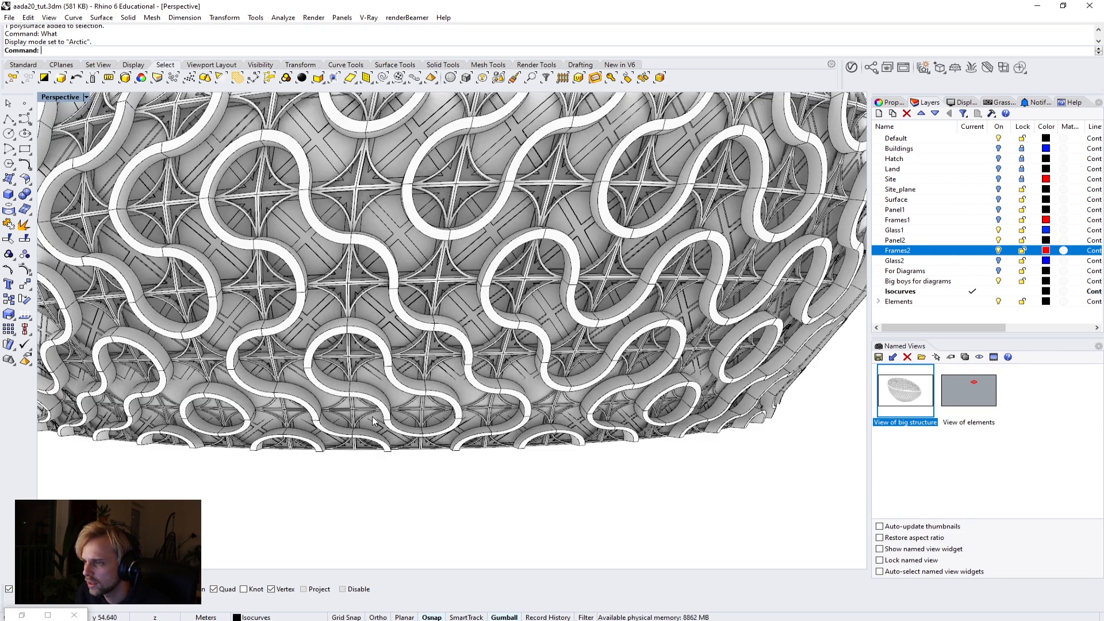
pyautogui.scroll(4, 371, 416)
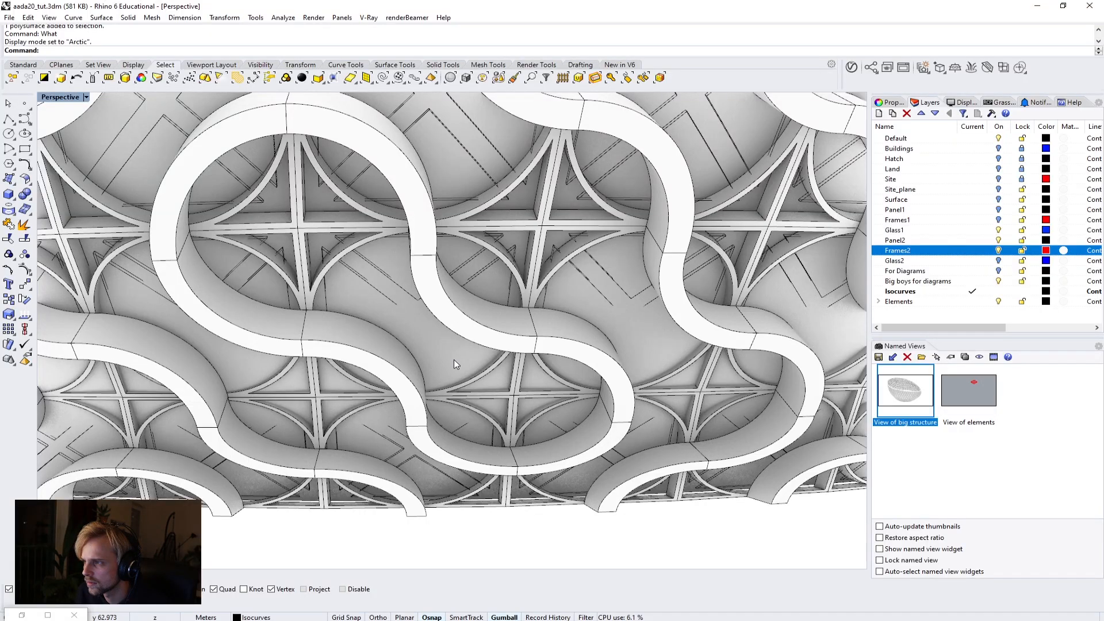
pyautogui.scroll(-10, 453, 360)
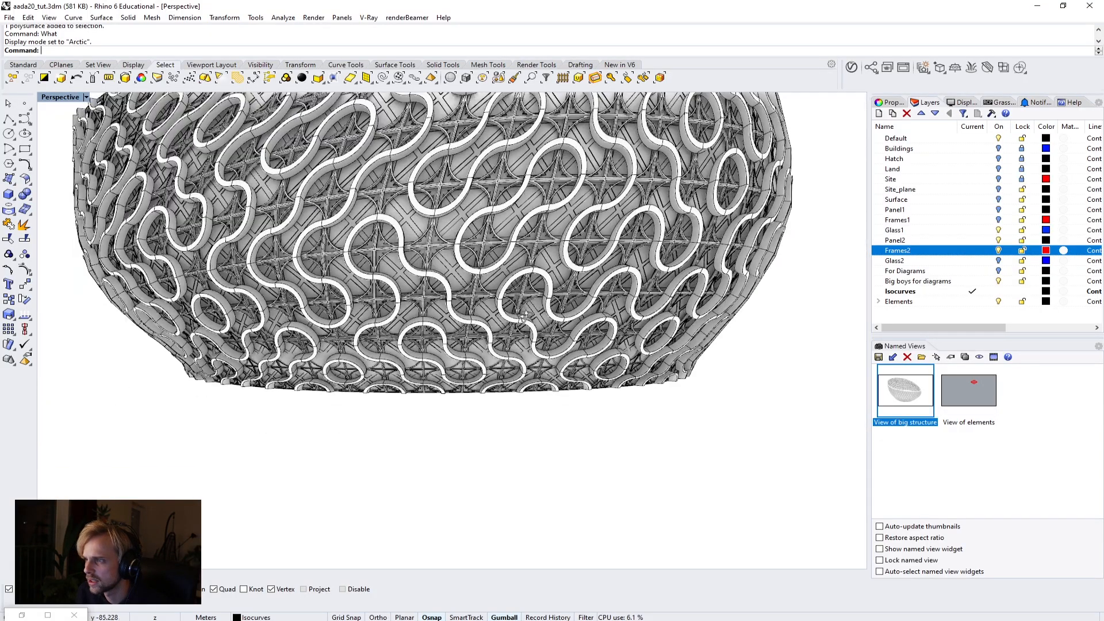
pyautogui.moveTo(523, 315); pyautogui.dragTo(260, 267, button='right')
pyautogui.scroll(5, 260, 267)
pyautogui.scroll(6, 270, 279)
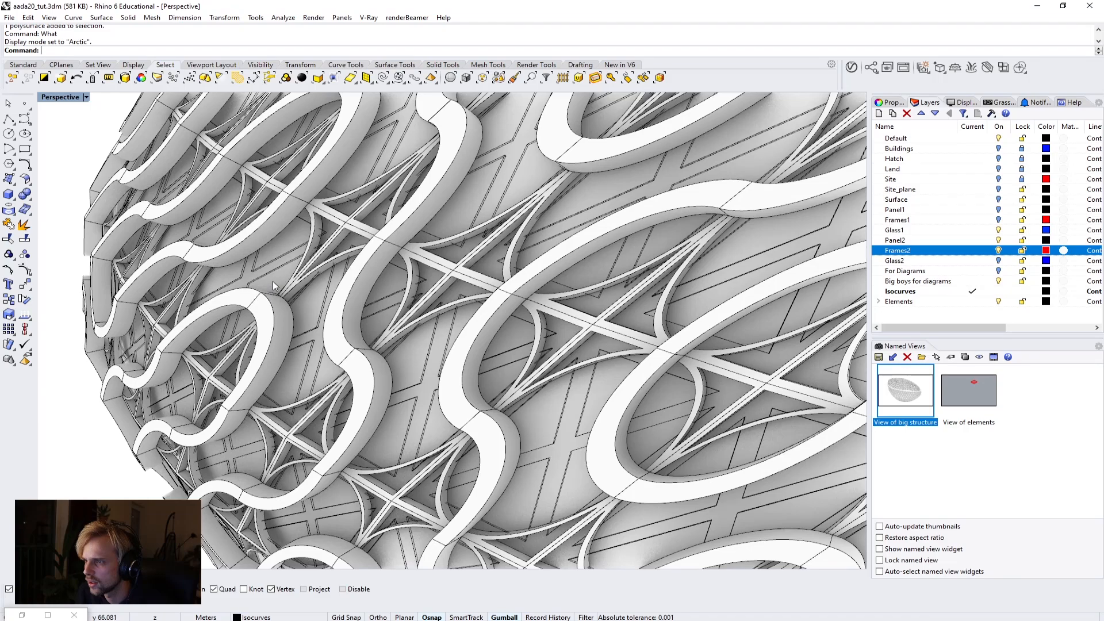
pyautogui.scroll(-3, 291, 295)
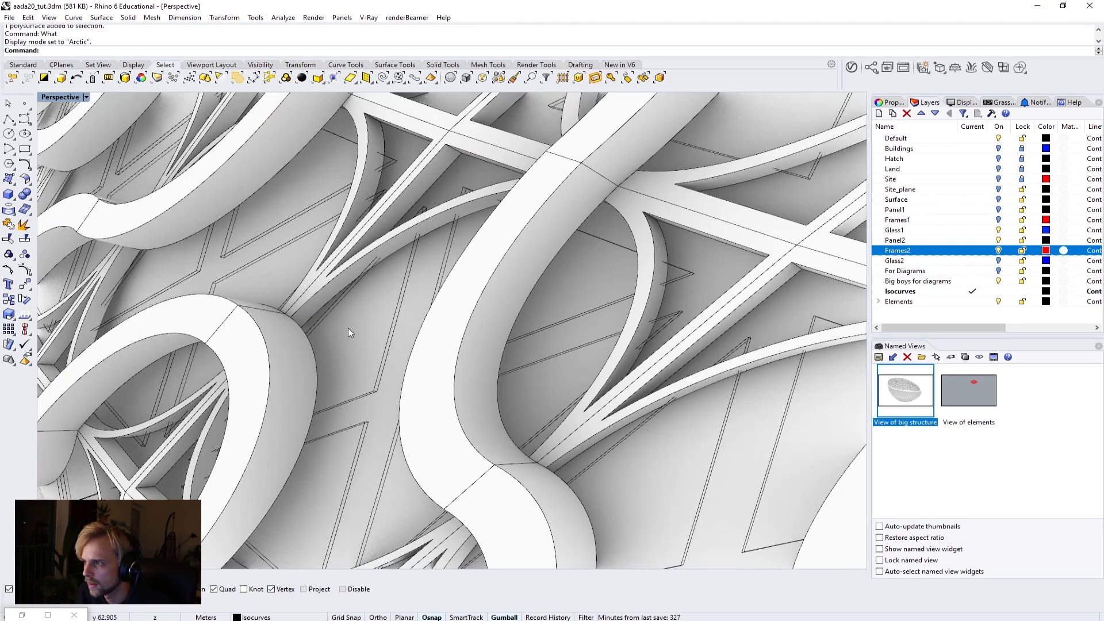
# Step: Highlight the inner volume to check its position behind the panels and frames, and clear the selection
pyautogui.click(360, 330)
pyautogui.scroll(-7, 360, 330)
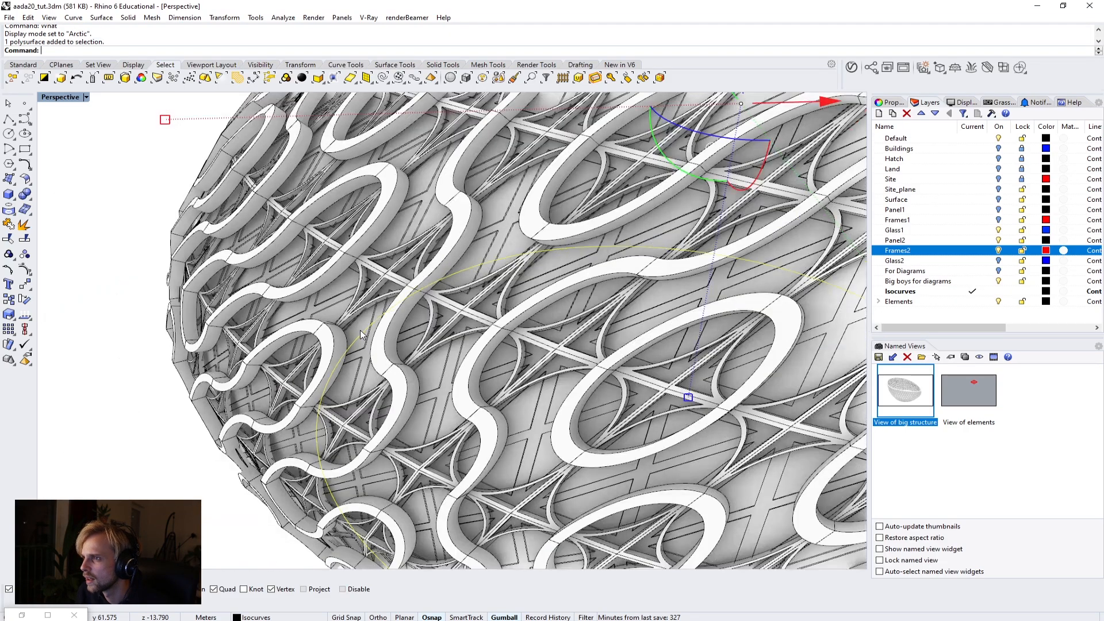
pyautogui.moveTo(363, 321); pyautogui.dragTo(338, 362, button='right')
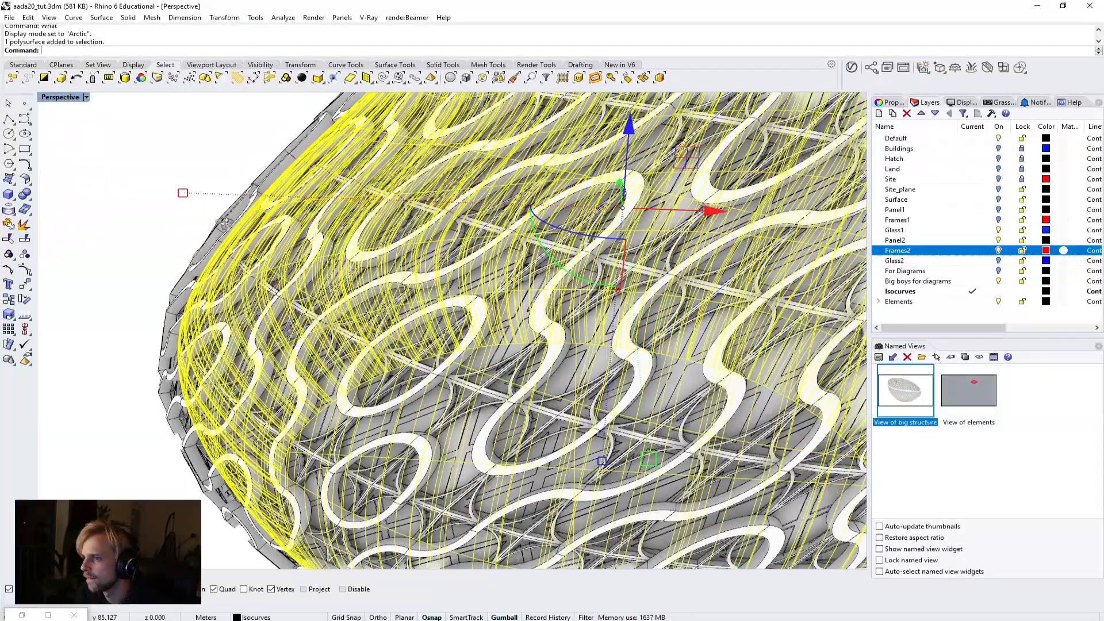
pyautogui.moveTo(167, 223); pyautogui.dragTo(163, 214, button='right')
pyautogui.press('Escape')
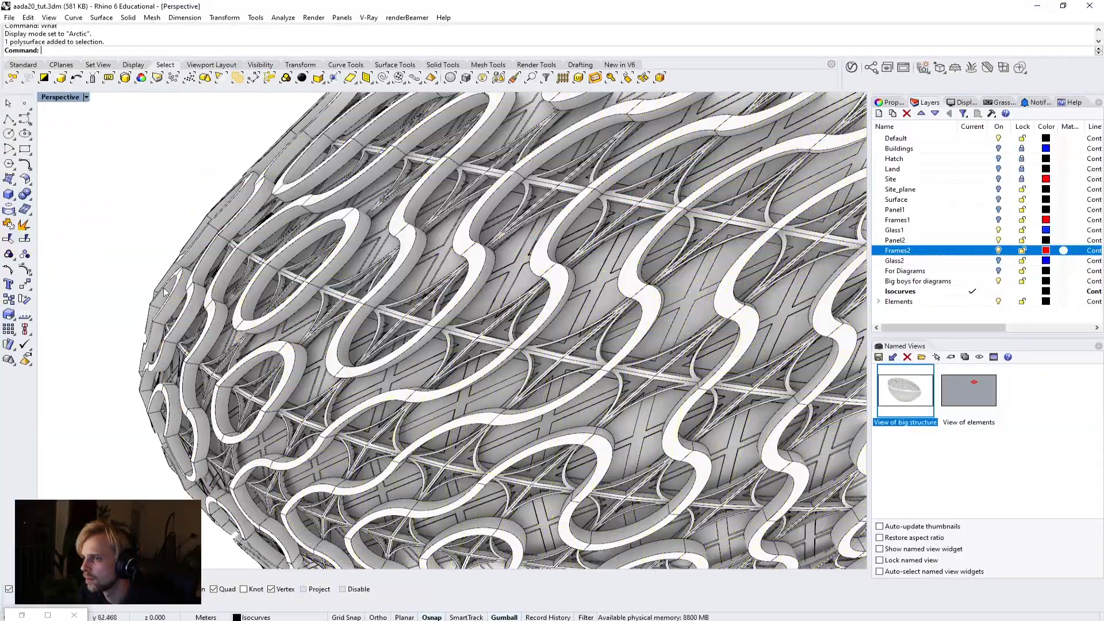
pyautogui.scroll(4, 169, 296)
pyautogui.scroll(-6, 275, 335)
pyautogui.moveTo(363, 352); pyautogui.dragTo(339, 343, button='right')
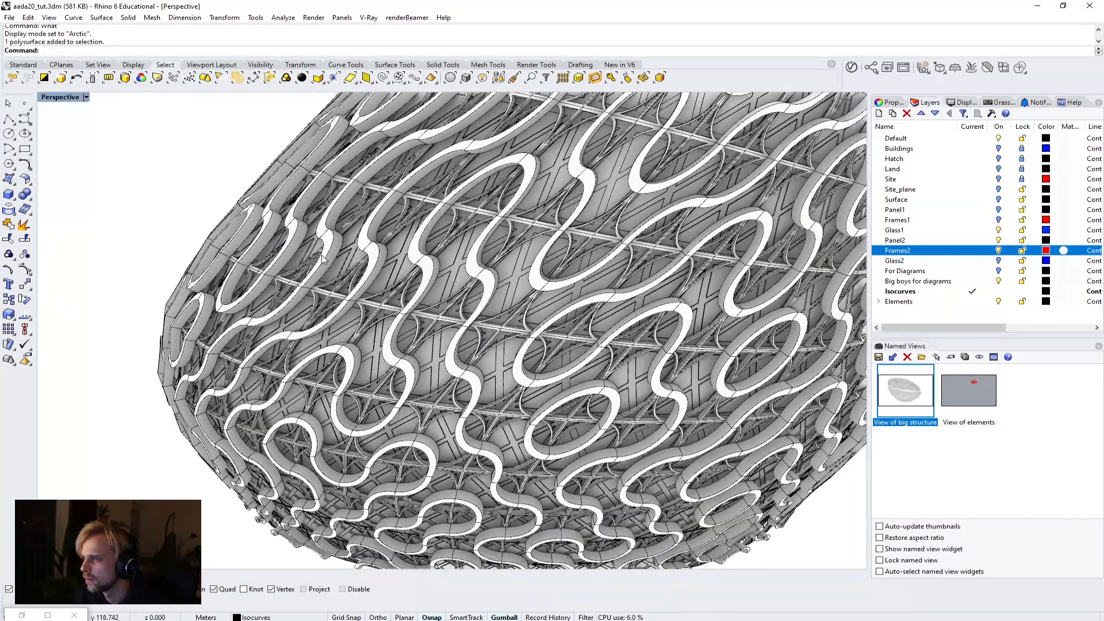
pyautogui.scroll(5, 339, 265)
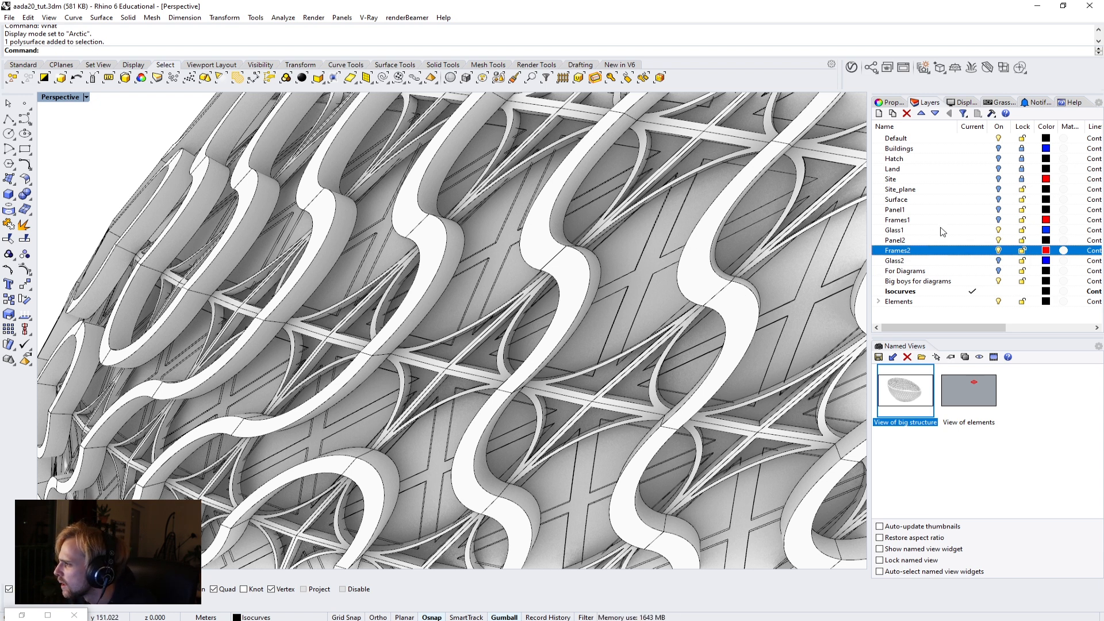
# Step: Turn off the Glass1 layer and turn on the Glass2 layer for the bowl's facade
pyautogui.click(998, 230)
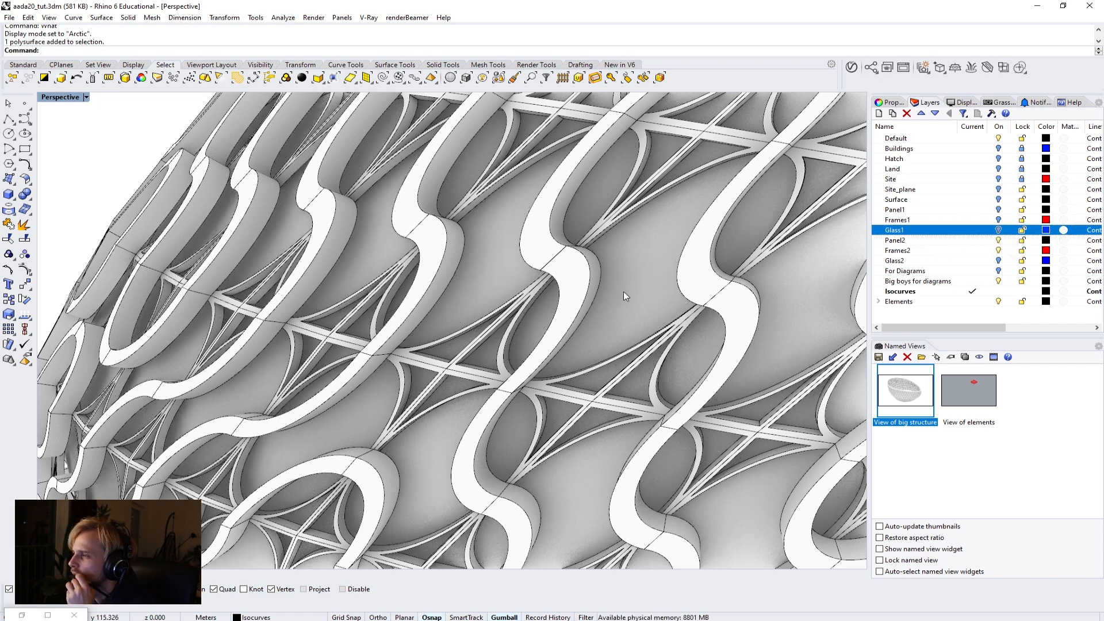
pyautogui.scroll(-5, 624, 292)
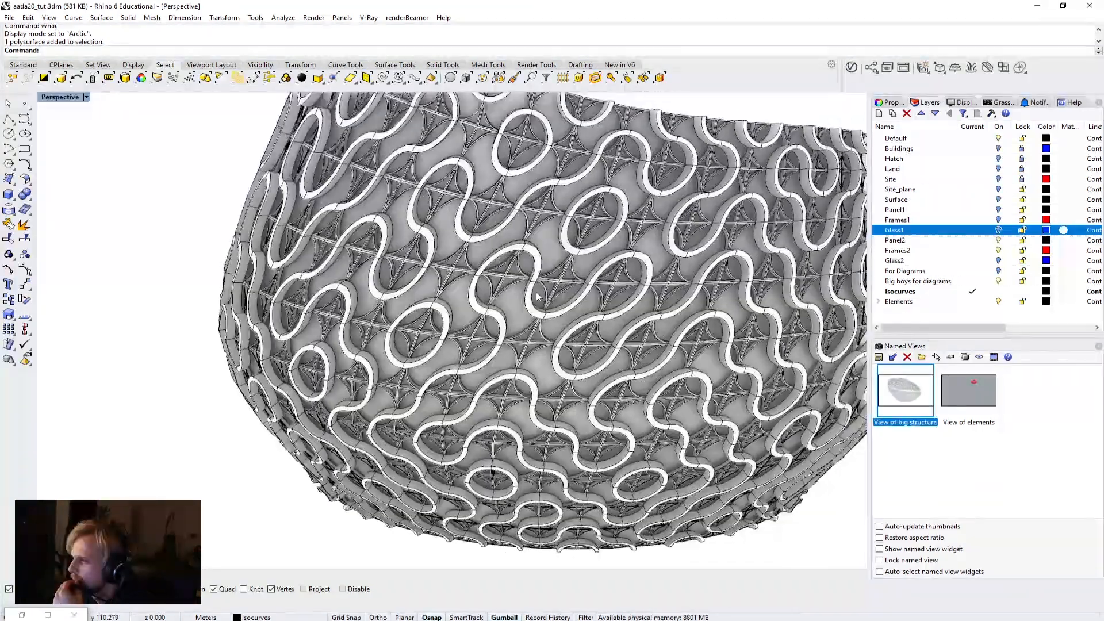
pyautogui.scroll(-5, 537, 297)
pyautogui.moveTo(536, 297); pyautogui.dragTo(508, 296, button='right')
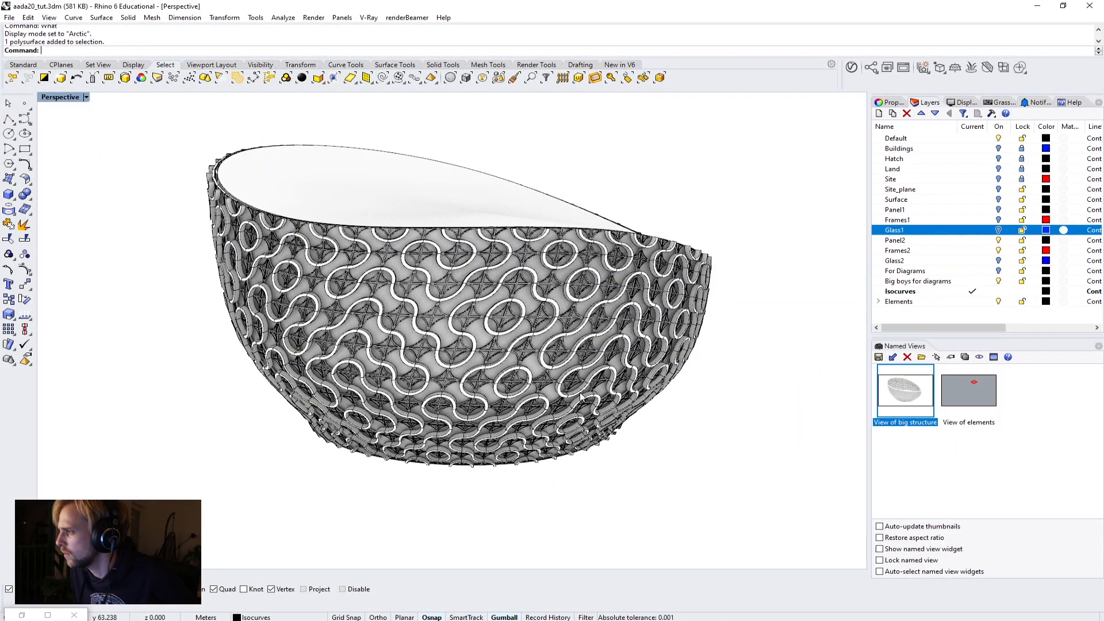
pyautogui.click(1000, 262)
pyautogui.moveTo(690, 253); pyautogui.dragTo(540, 251, button='right')
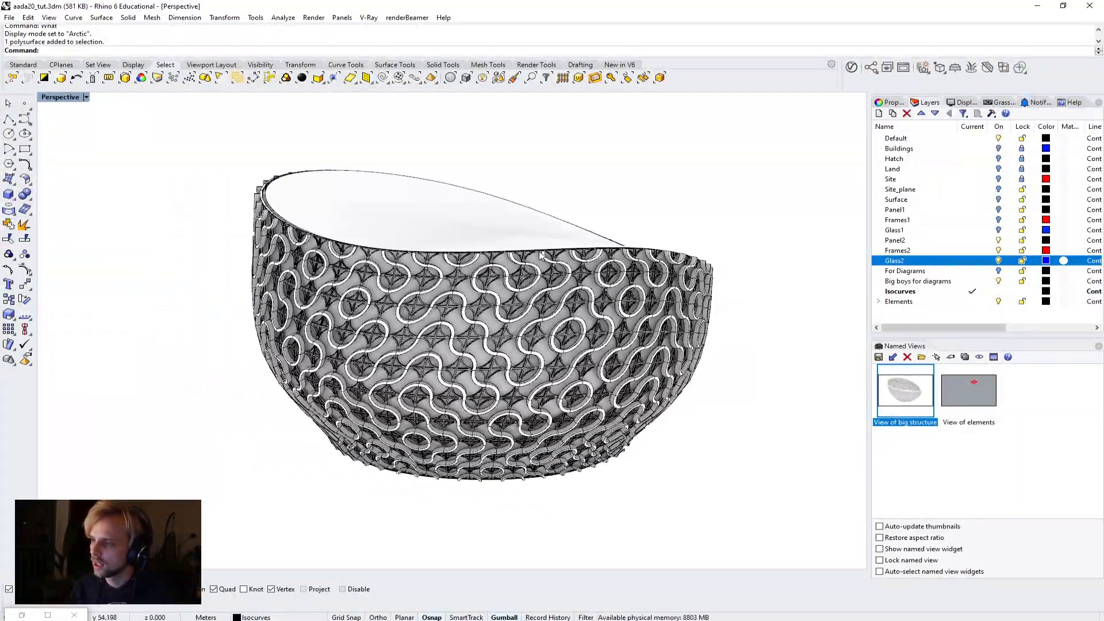
pyautogui.scroll(3, 541, 253)
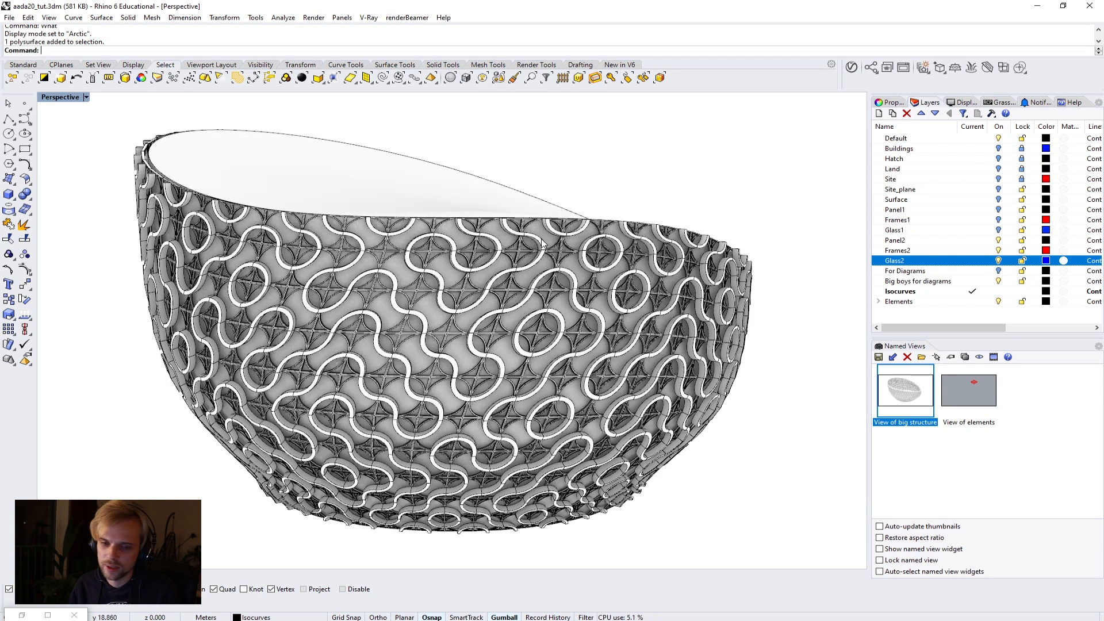